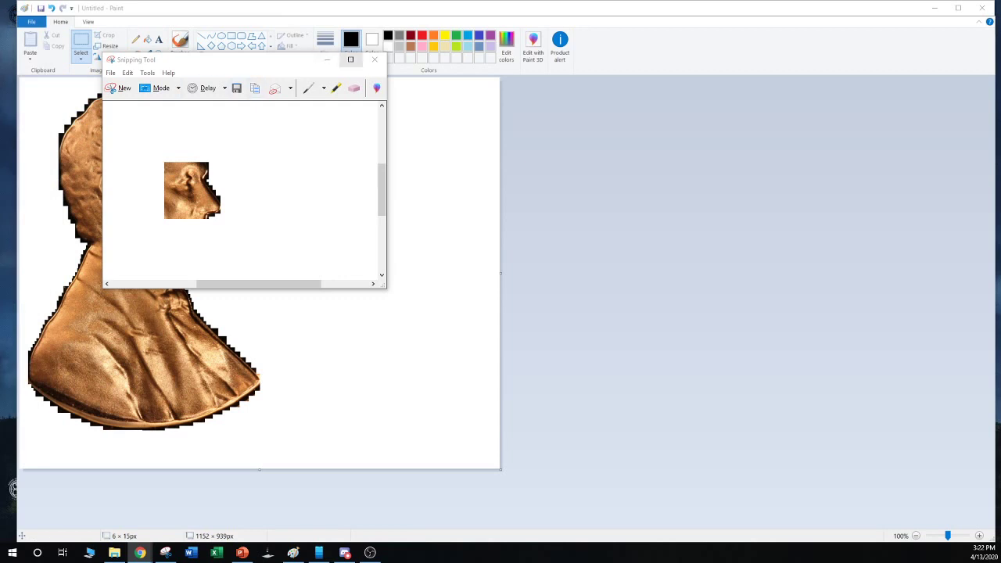
Close the Snipping Tool, maximize the drawing window and enlarge the view of the coin portrait's head to 500%
left_click(375, 59)
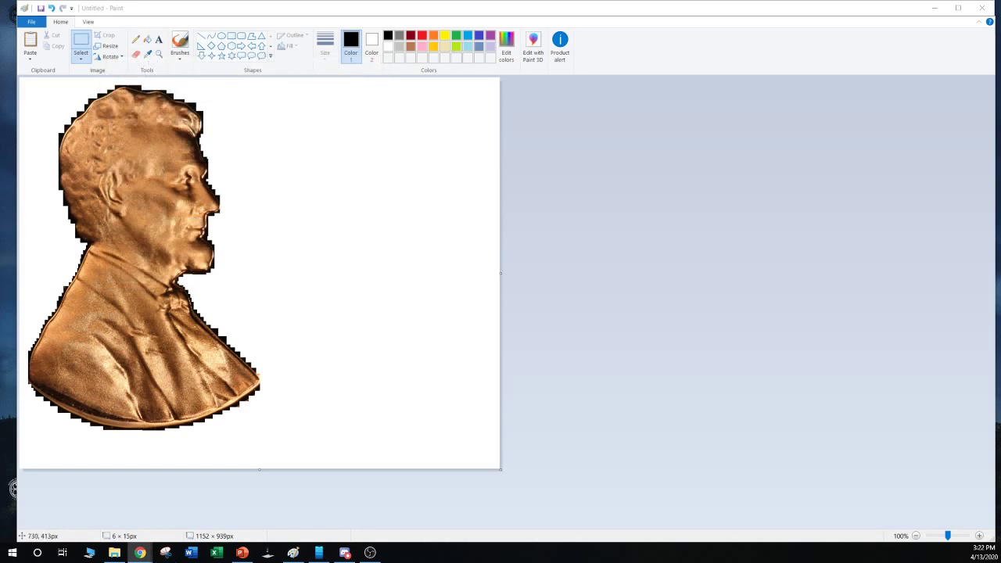
scroll(402, 294, "up", 4, "ctrl")
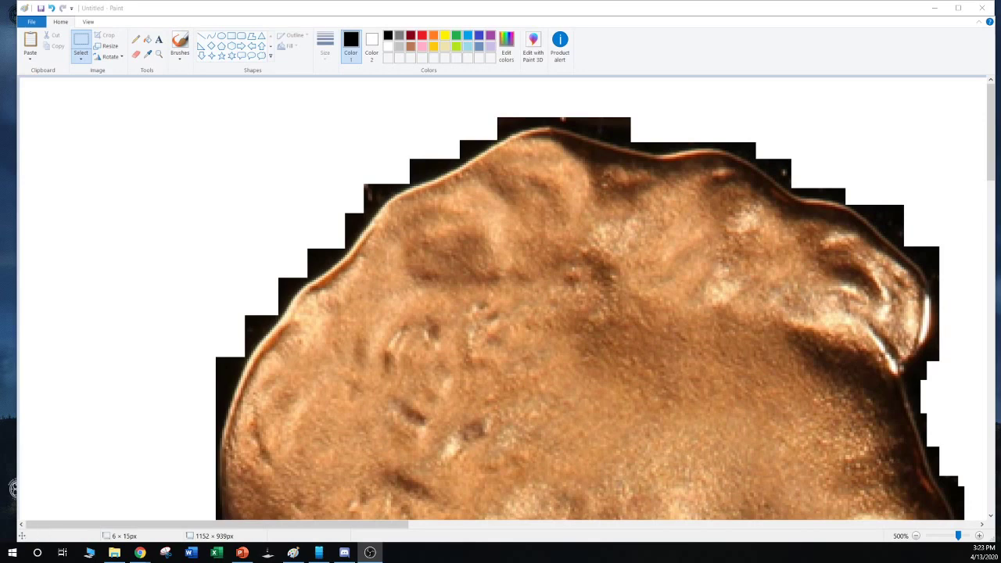
left_click(958, 8)
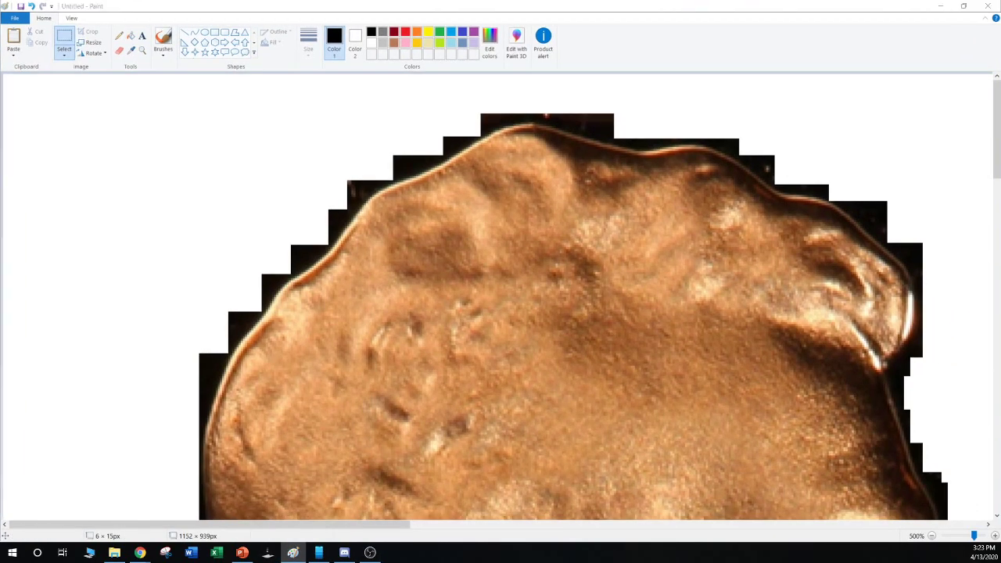
Switch to YouTube Studio, copy the share link of the "Designing new stickers" live stream, and return to Paint
key("alt+Tab")
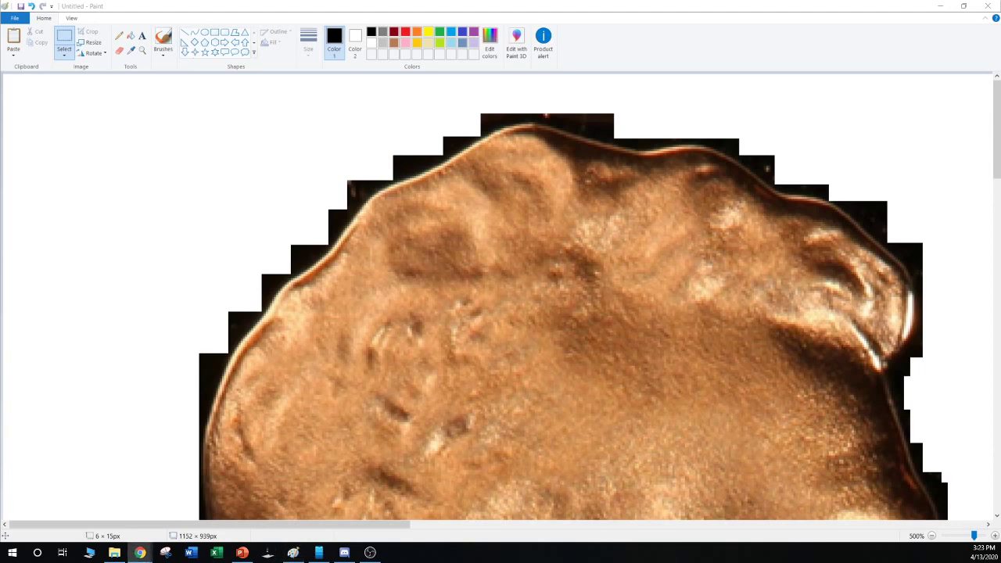
left_click(139, 551)
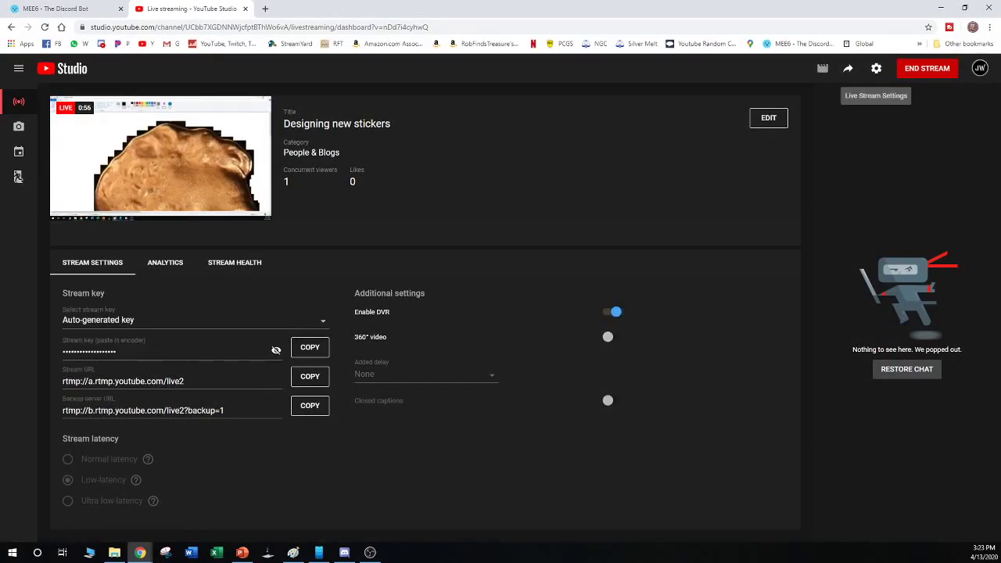
left_click(876, 69)
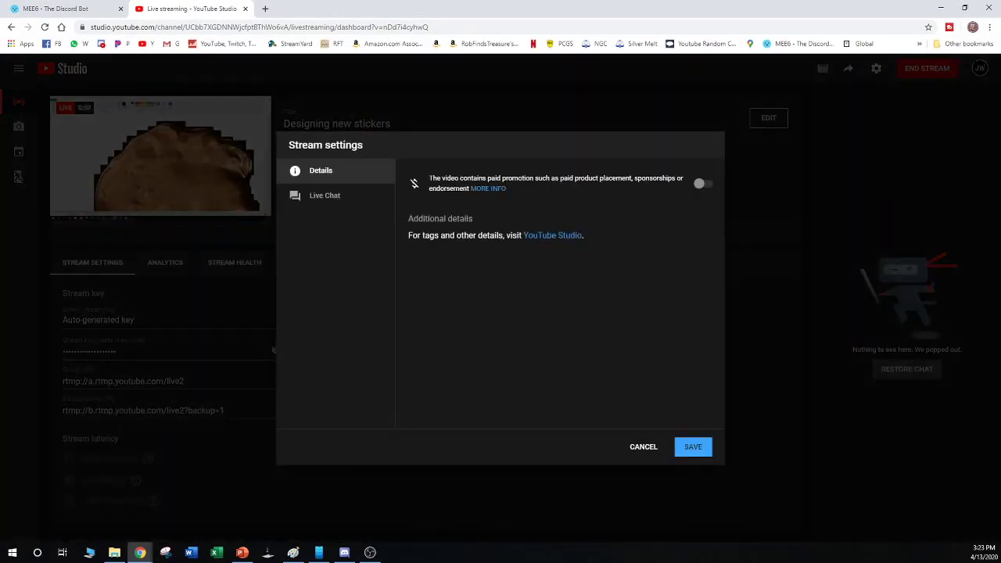
left_click(642, 446)
left_click(847, 68)
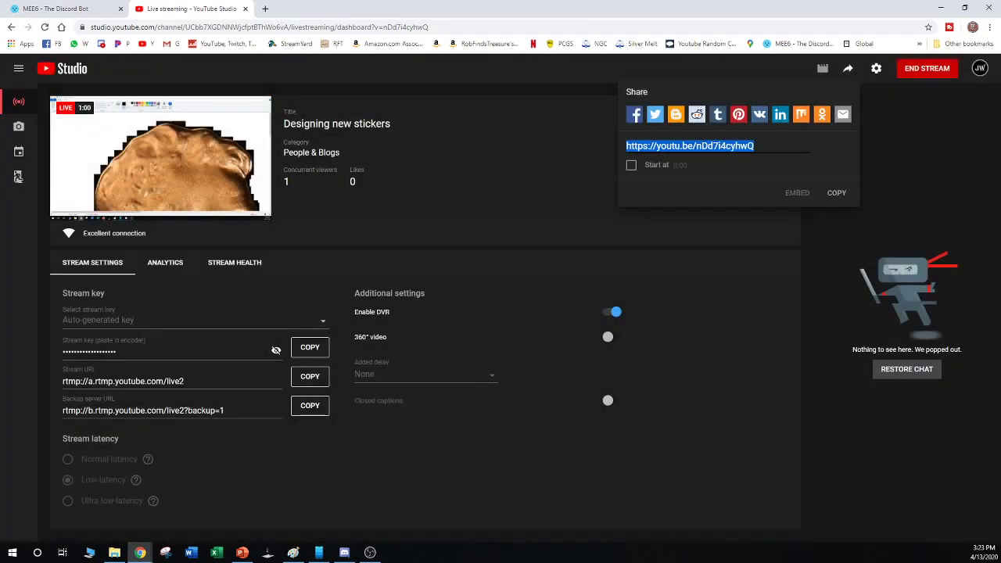
left_click(836, 193)
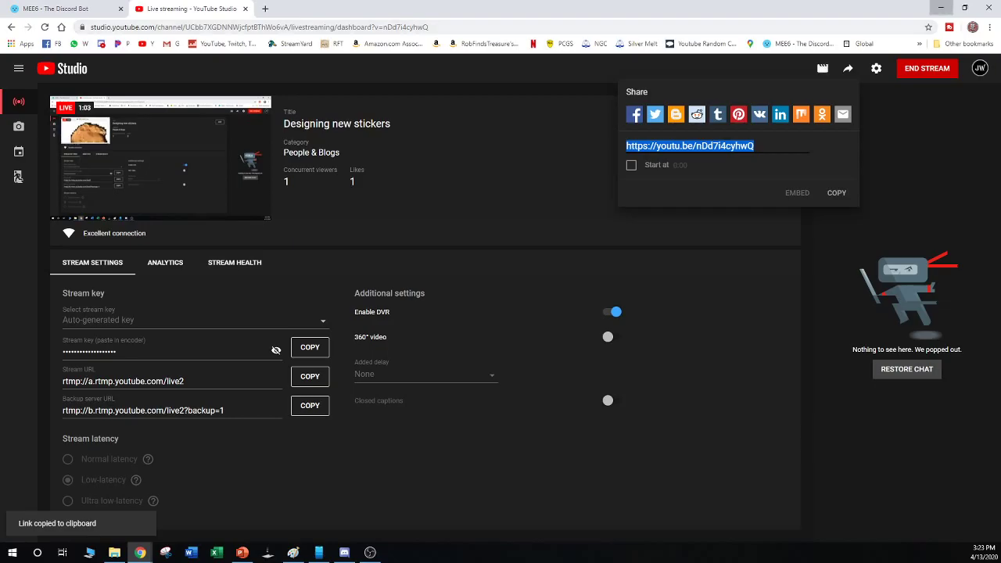
left_click(941, 8)
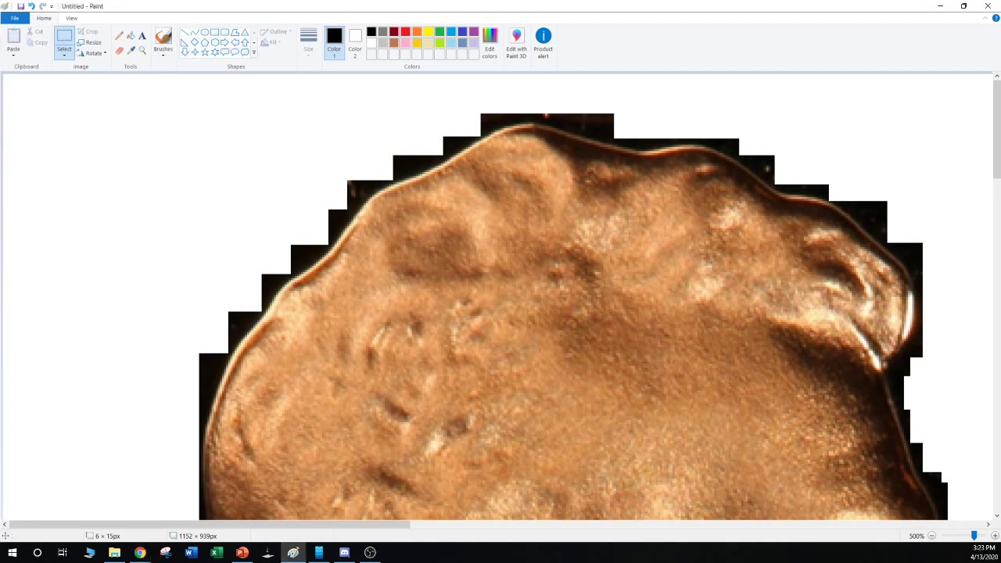
Draw a thick pink straight line, about 20 × 12 px, along the hair edge just left of the crown
left_click(405, 42)
mouse_move(383, 185)
left_mouse_down()
mouse_move(420, 163)
mouse_move(390, 157)
mouse_move(432, 161)
mouse_move(485, 129)
mouse_move(466, 141)
left_mouse_up()
left_click(380, 173)
left_click(184, 31)
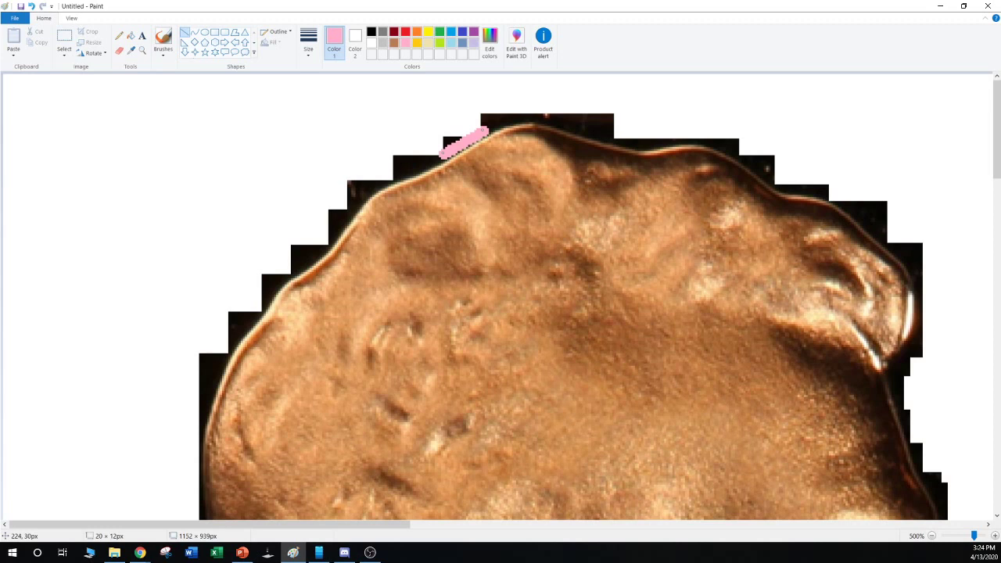
key("Down")
left_click(492, 131)
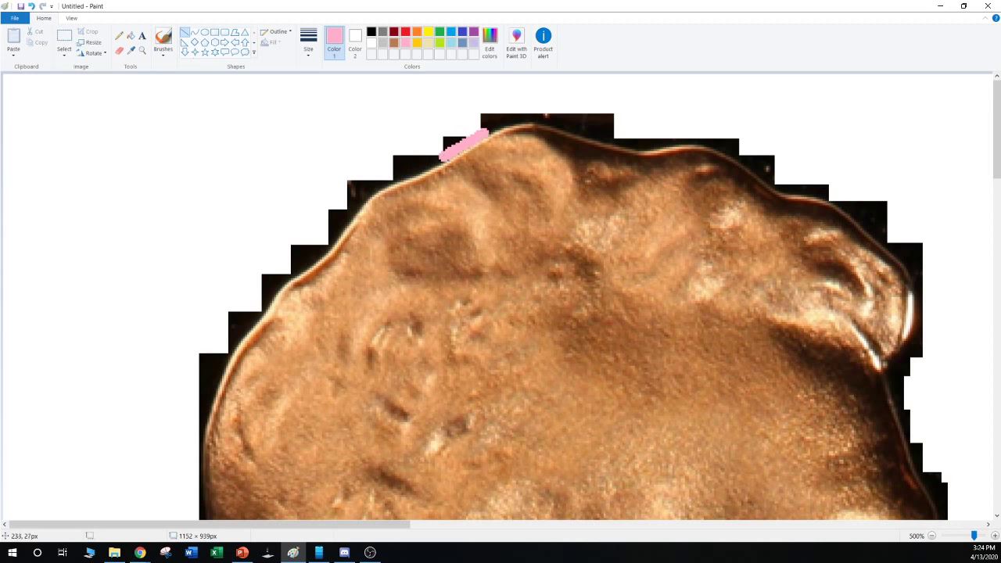
Extend the thick pink outline over the top of the crown, through the dip in the hair to its right
left_click_drag(483, 132, 572, 127)
left_click(487, 115)
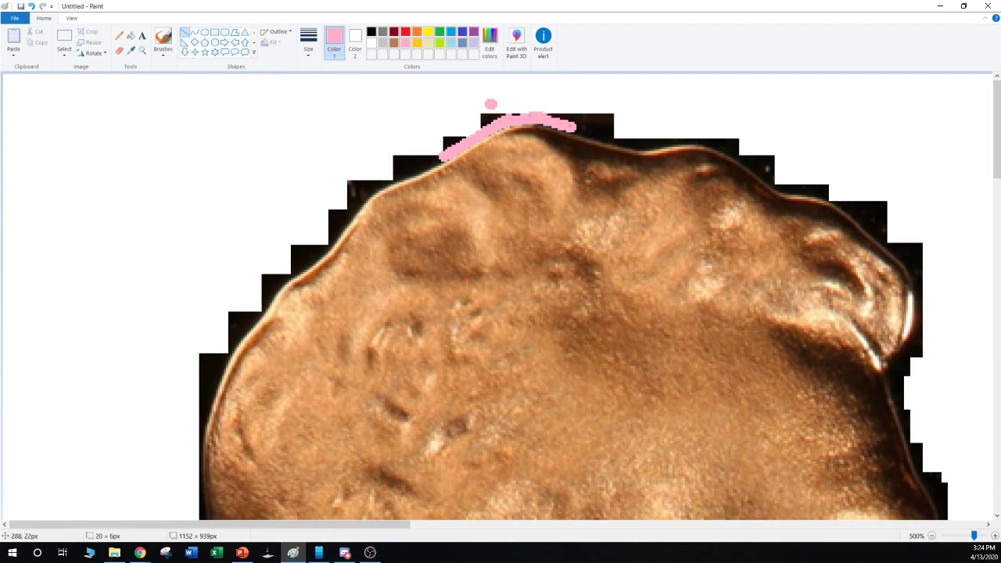
left_click(676, 81)
mouse_move(513, 113)
left_mouse_down()
mouse_move(634, 147)
mouse_move(729, 132)
mouse_move(709, 142)
left_mouse_up()
key("Escape")
left_click(652, 142)
key("Escape")
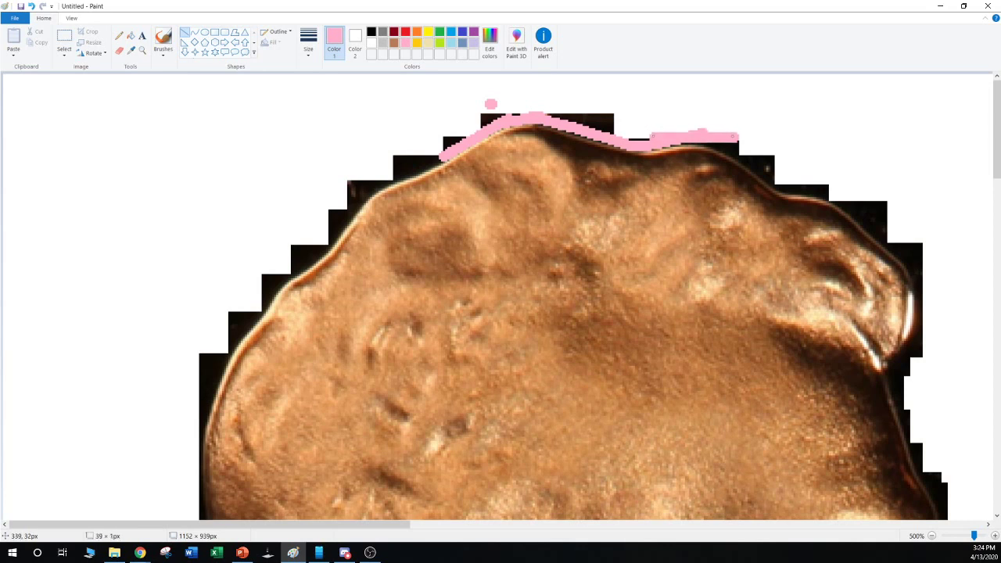
Thicken the pink outline above the hair bump right of the crown's dip to cover the remaining black fringe
key("Escape")
mouse_move(635, 135)
left_mouse_down()
mouse_move(748, 134)
mouse_move(708, 139)
mouse_move(736, 140)
left_mouse_up()
left_click(796, 113)
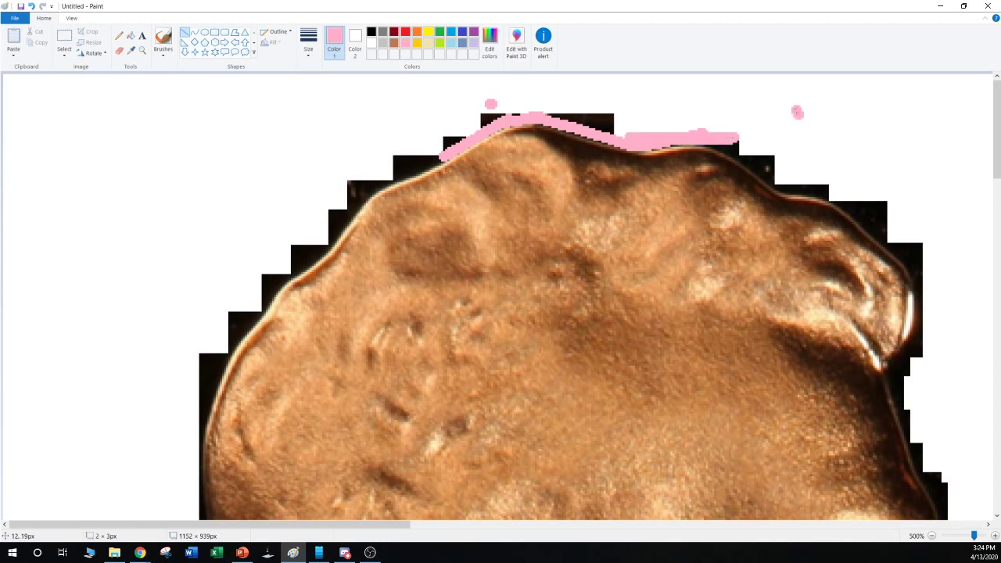
key("alt+Tab")
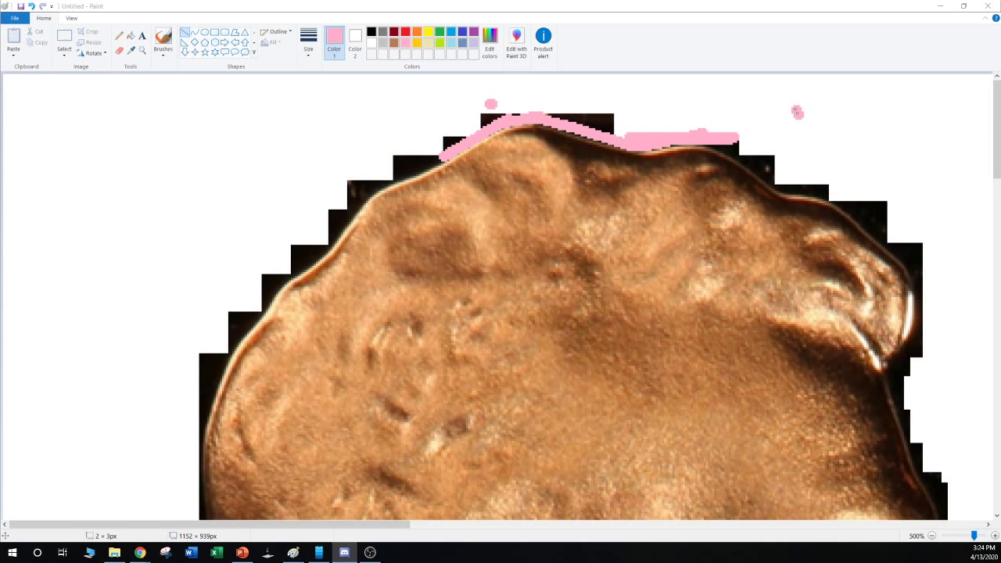
key("alt+Tab")
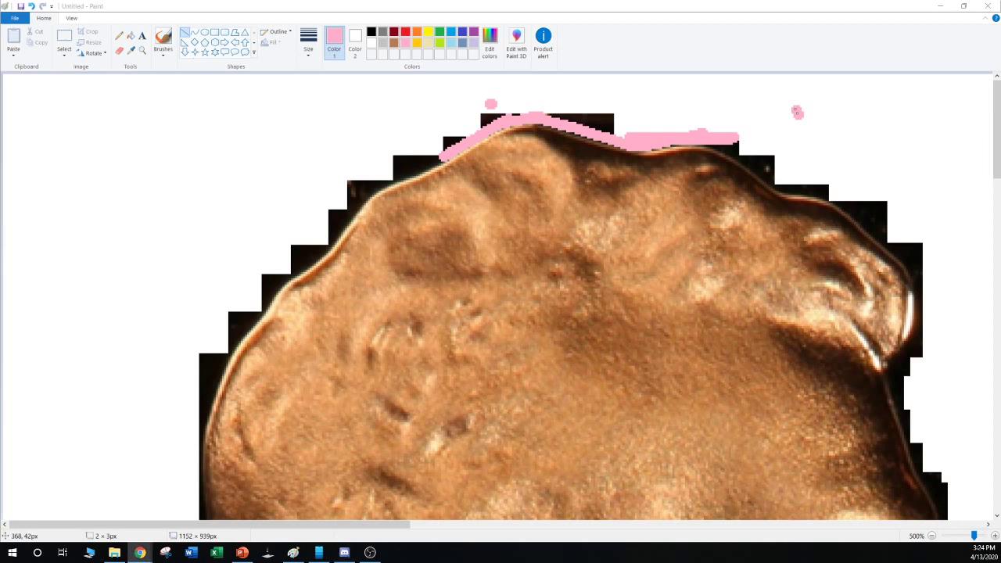
Continue the pink outline down the sloping hair edge from the bump right of the crown to the forelock
left_click(948, 157)
mouse_move(737, 144)
left_mouse_down()
mouse_move(784, 191)
mouse_move(858, 201)
mouse_move(926, 262)
left_mouse_up()
left_click(813, 141)
left_click(796, 184)
left_click(813, 185)
left_click(900, 202)
left_click(896, 200)
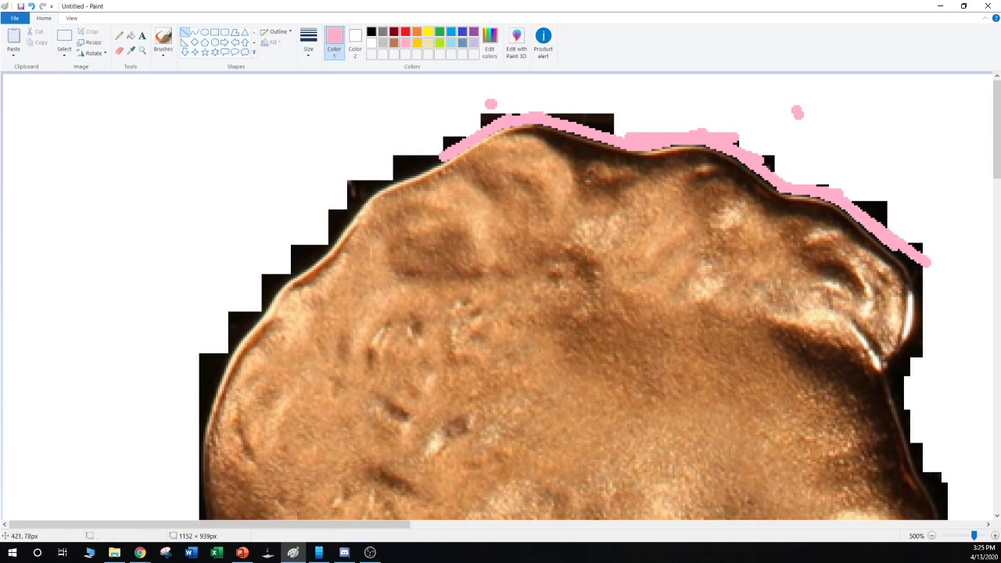
Trace around the rounded tip of the forelock with short pink lines, ending at the notch where the forehead begins
left_click_drag(879, 238, 929, 275)
left_click(931, 233)
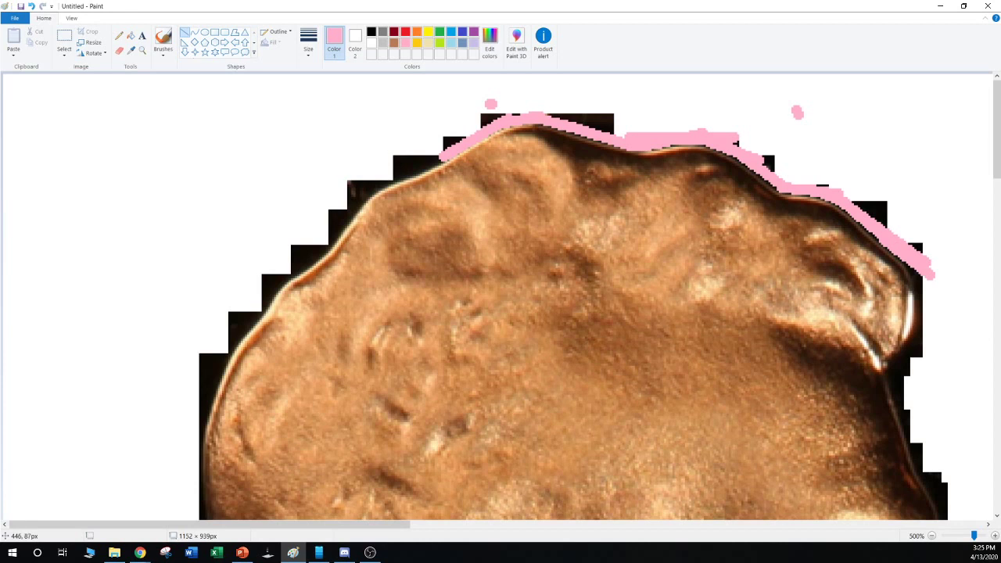
mouse_move(902, 250)
left_mouse_down()
mouse_move(939, 303)
mouse_move(921, 263)
mouse_move(934, 349)
mouse_move(927, 323)
left_mouse_up()
left_click(933, 244)
left_click(958, 297)
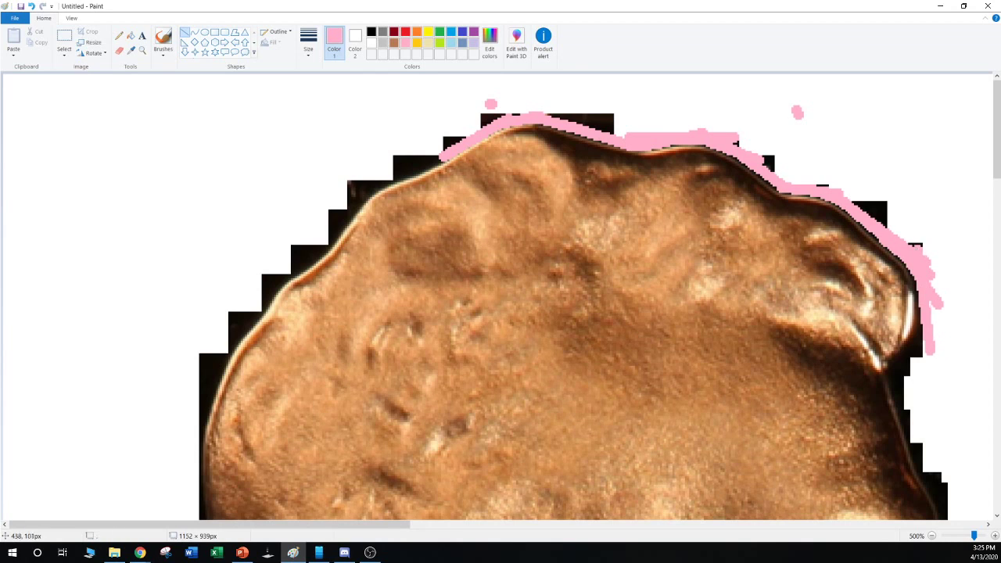
left_click_drag(930, 285, 920, 337)
left_click(911, 341)
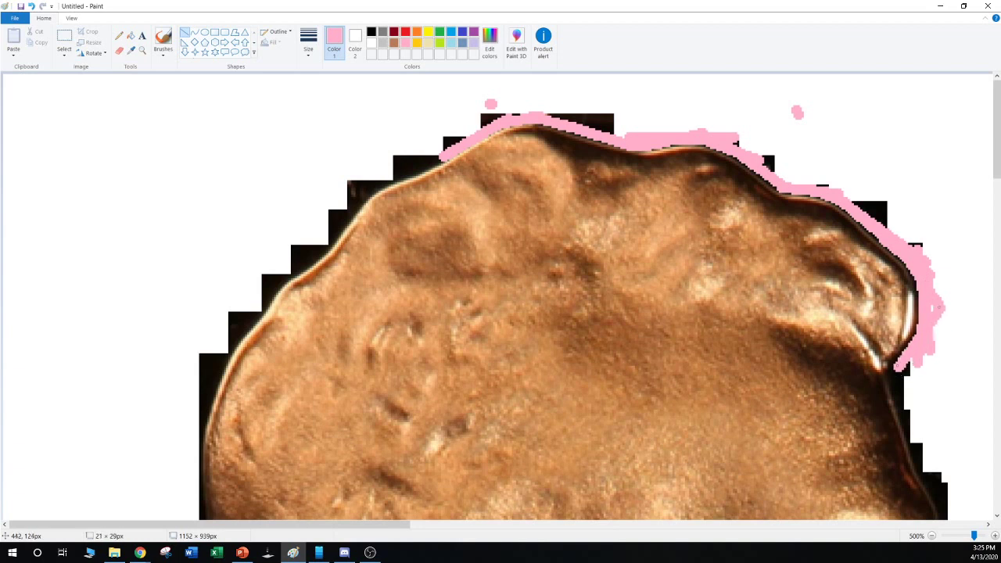
Trace the forehead edge with pink lines from the notch below the forelock down toward the brow
left_click(913, 405)
scroll(913, 405, "down", 3)
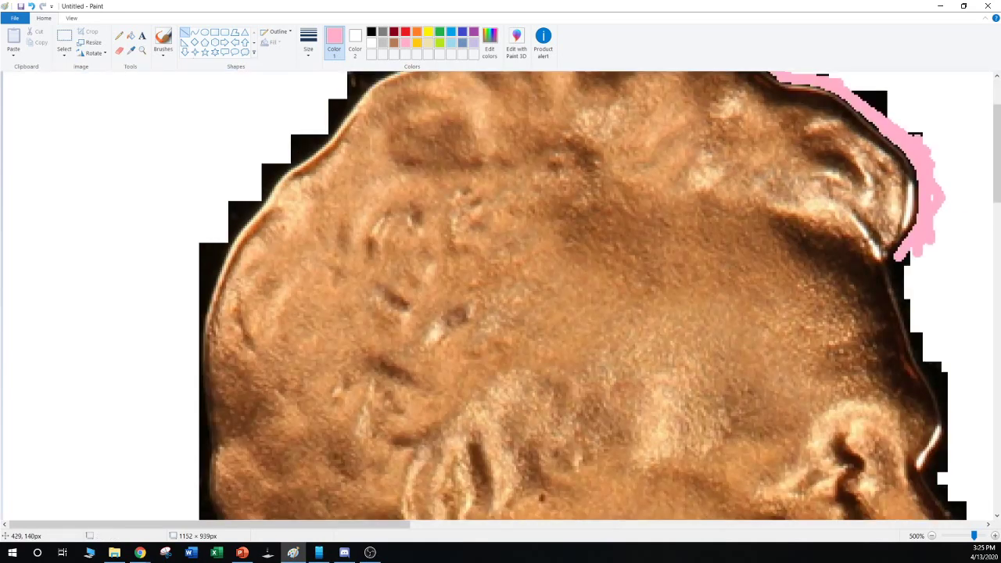
left_click_drag(894, 250, 917, 317)
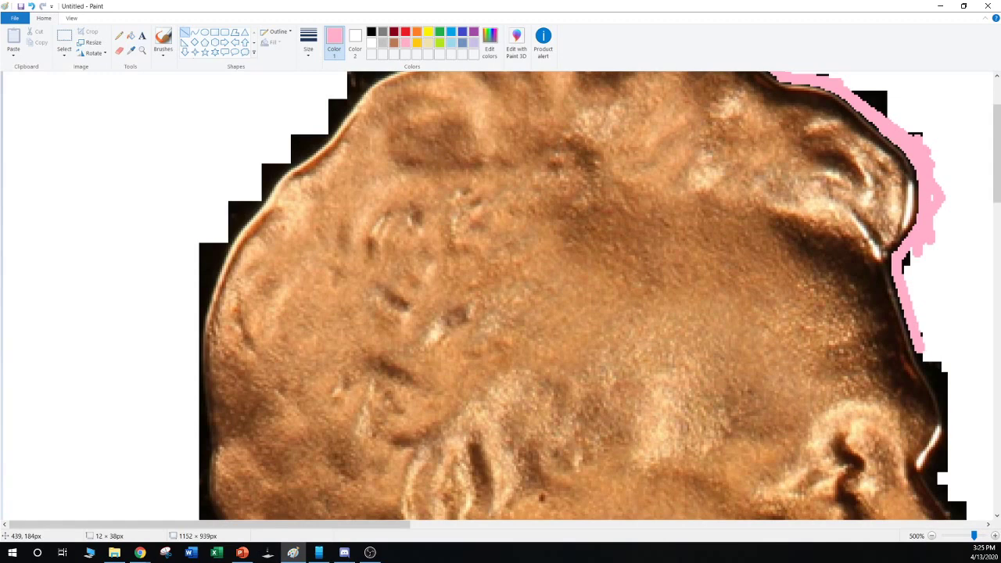
left_click(932, 339)
mouse_move(921, 350)
left_mouse_down()
mouse_move(949, 405)
mouse_move(938, 376)
left_mouse_up()
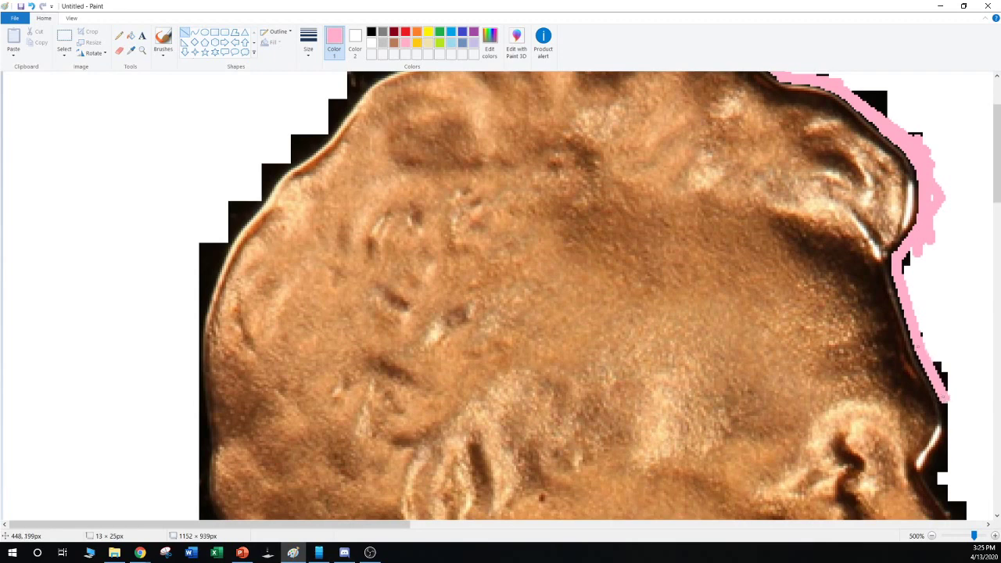
left_click(957, 335)
At 700% zoom, fill the gaps in the pink border outside the forelock with overlapping thick lines
scroll(595, 296, "down", 3)
scroll(866, 320, "up", 2)
scroll(824, 344, "up", 2)
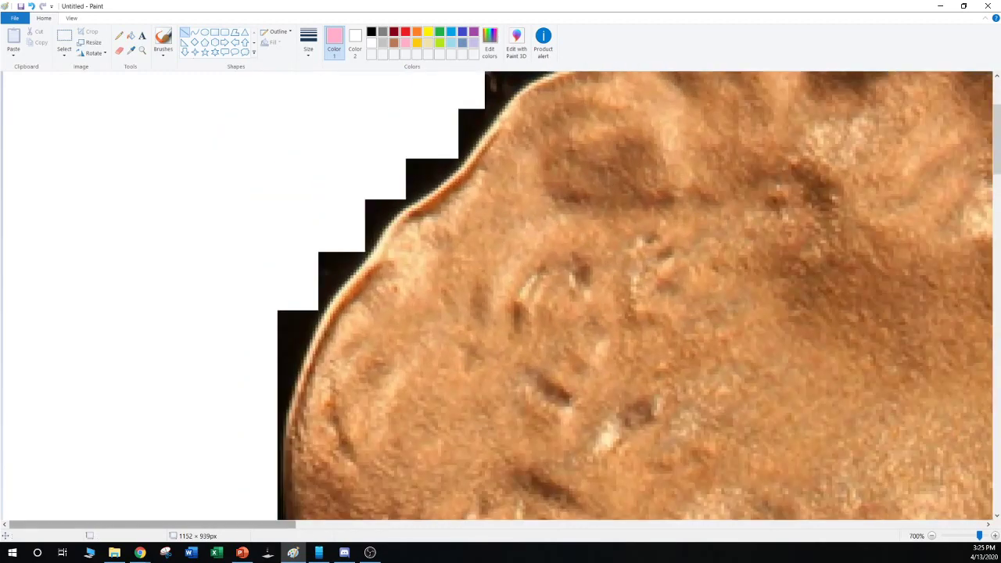
left_click_drag(261, 524, 493, 524)
scroll(547, 307, "down", 4)
scroll(500, 296, "up", 5)
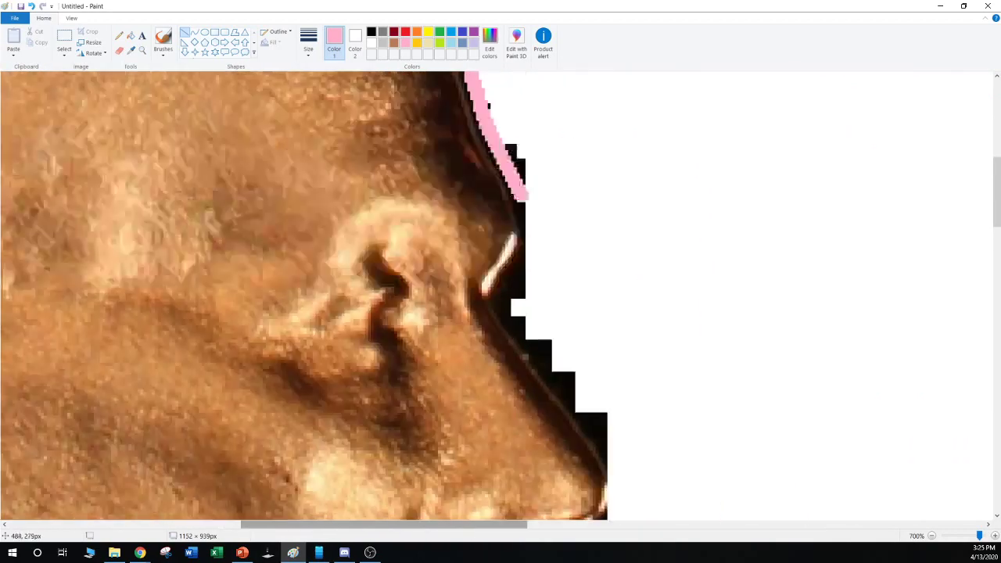
mouse_move(483, 322)
left_mouse_down()
mouse_move(463, 332)
mouse_move(536, 268)
mouse_move(559, 207)
left_mouse_up()
left_click_drag(537, 267, 606, 171)
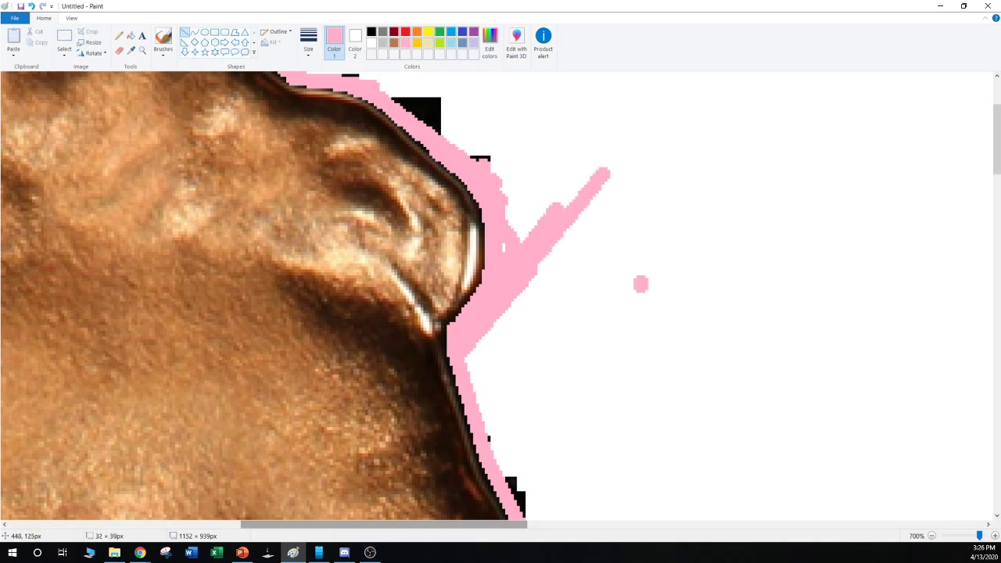
left_click_drag(495, 355, 512, 170)
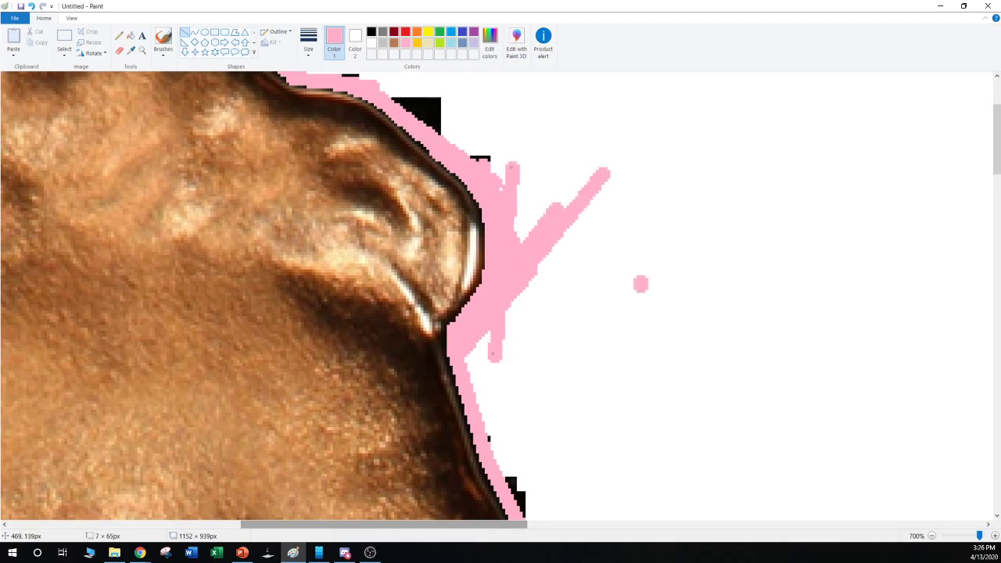
Cover the black block above the forelock with overlapping diagonal pink lines extending into the white background
mouse_move(545, 277)
left_mouse_down()
mouse_move(494, 165)
mouse_move(403, 98)
left_mouse_up()
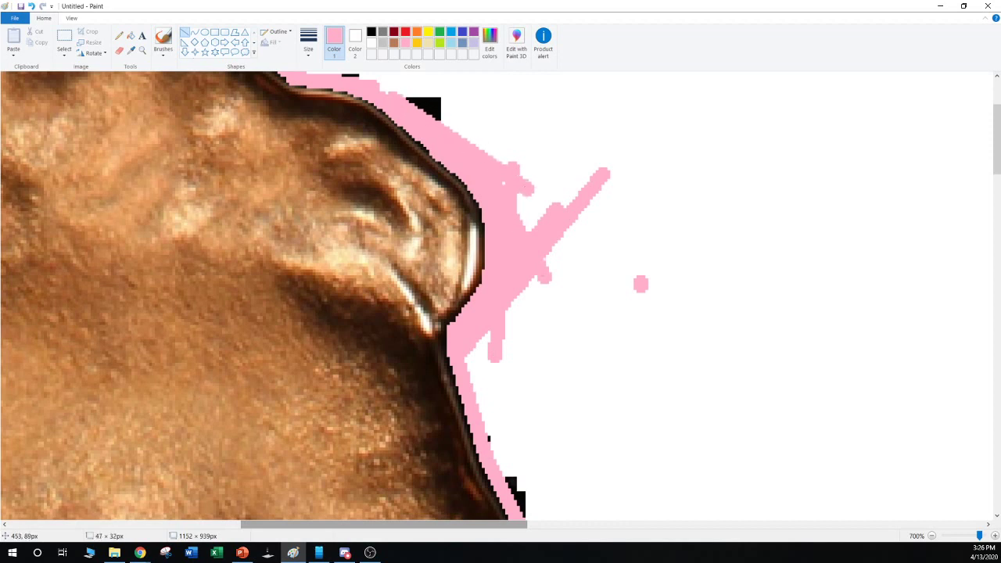
left_click_drag(527, 187, 531, 194)
mouse_move(404, 94)
left_mouse_down()
mouse_move(565, 200)
mouse_move(569, 190)
left_mouse_up()
left_click(577, 167)
left_click_drag(405, 87, 554, 173)
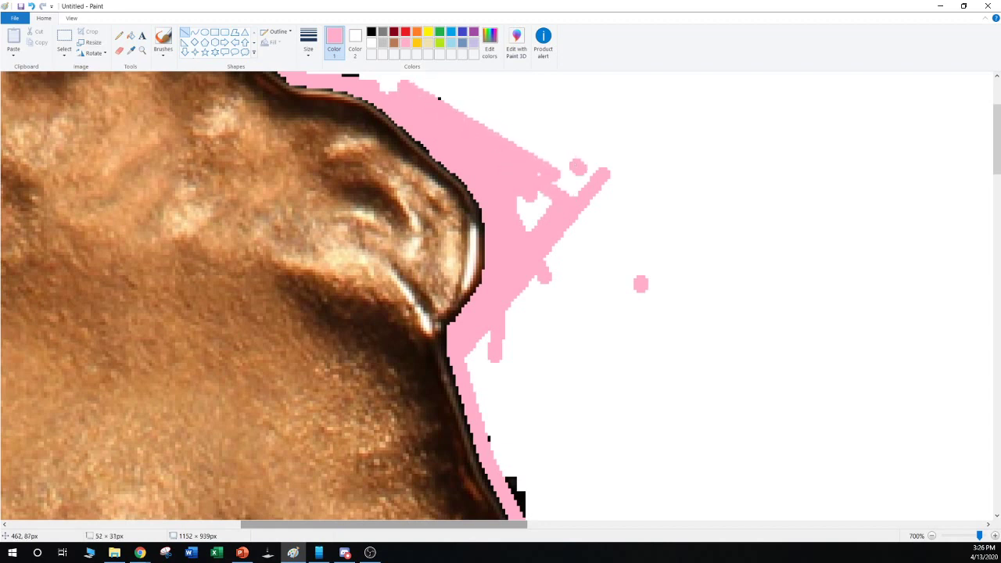
left_click(612, 185)
left_click_drag(671, 224, 407, 74)
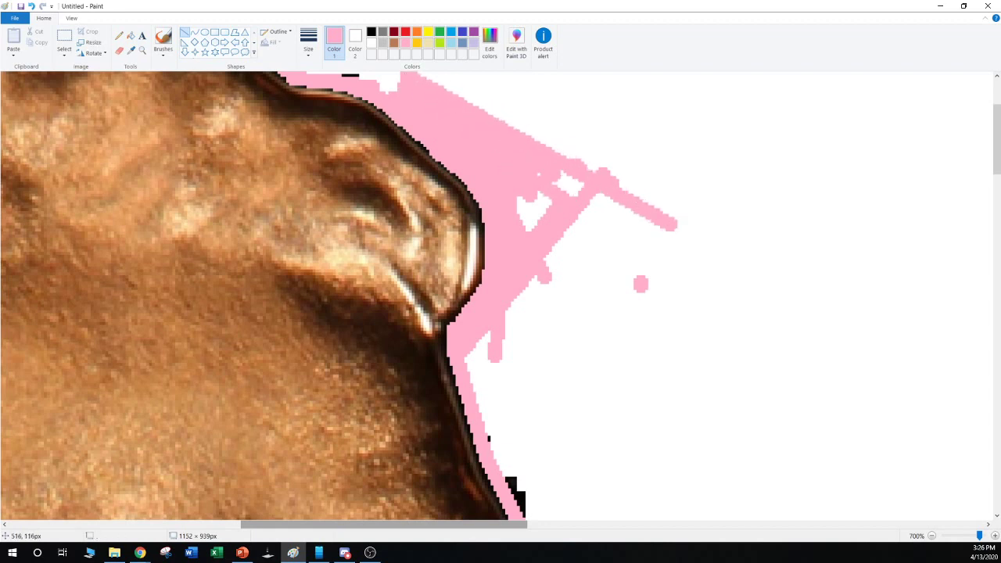
Fill the white holes in the pink area beside the forelock with more diagonal pink lines
left_click_drag(661, 249, 561, 184)
mouse_move(836, 286)
left_mouse_down()
mouse_move(672, 244)
mouse_move(568, 173)
left_mouse_up()
left_click_drag(569, 258, 536, 185)
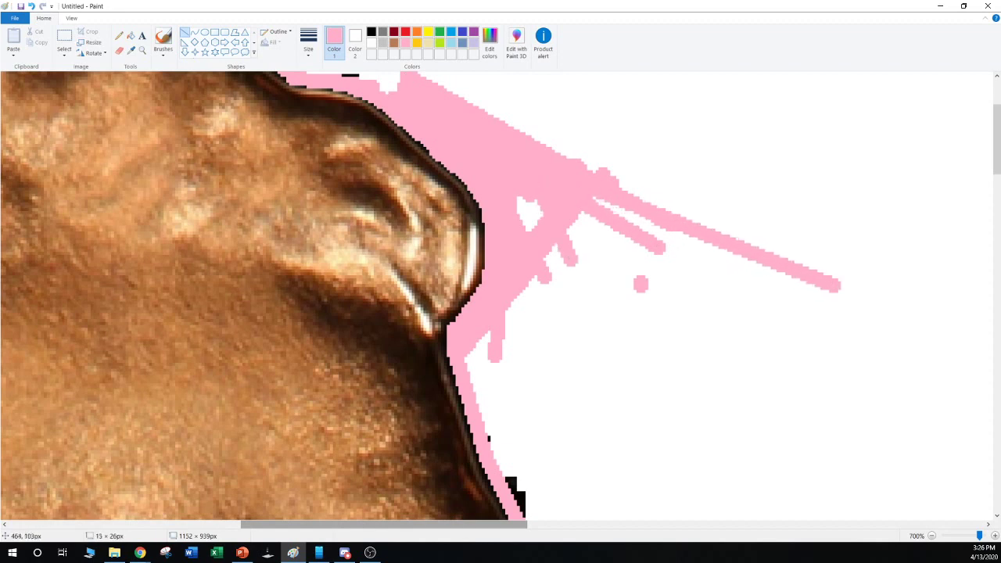
left_click_drag(559, 271, 534, 195)
left_click_drag(569, 362, 519, 194)
Cover the remaining black fringe along the upper hair slope between the crown's dip and the forelock with wide pink lines
scroll(517, 195, "up", 3)
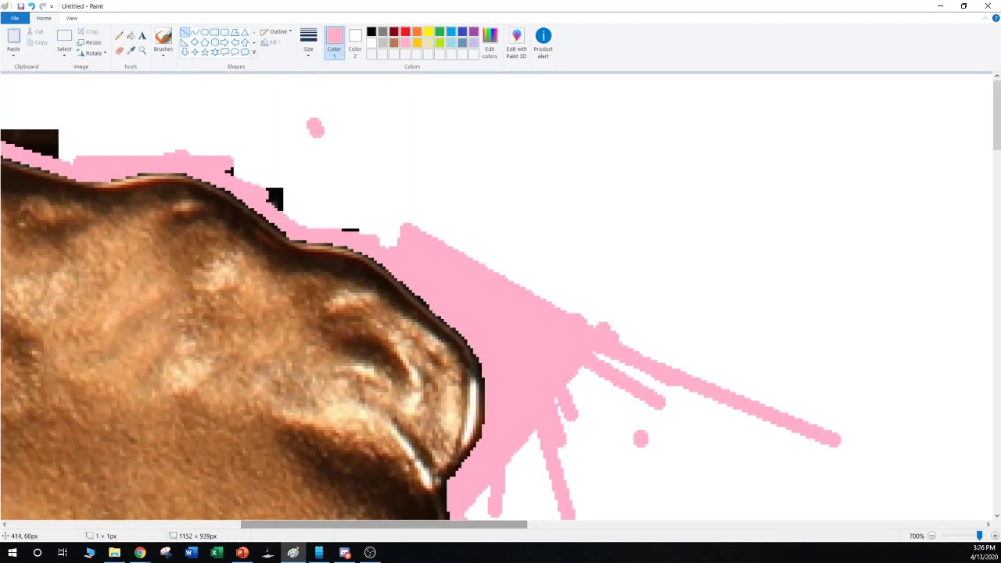
left_click_drag(401, 246, 296, 222)
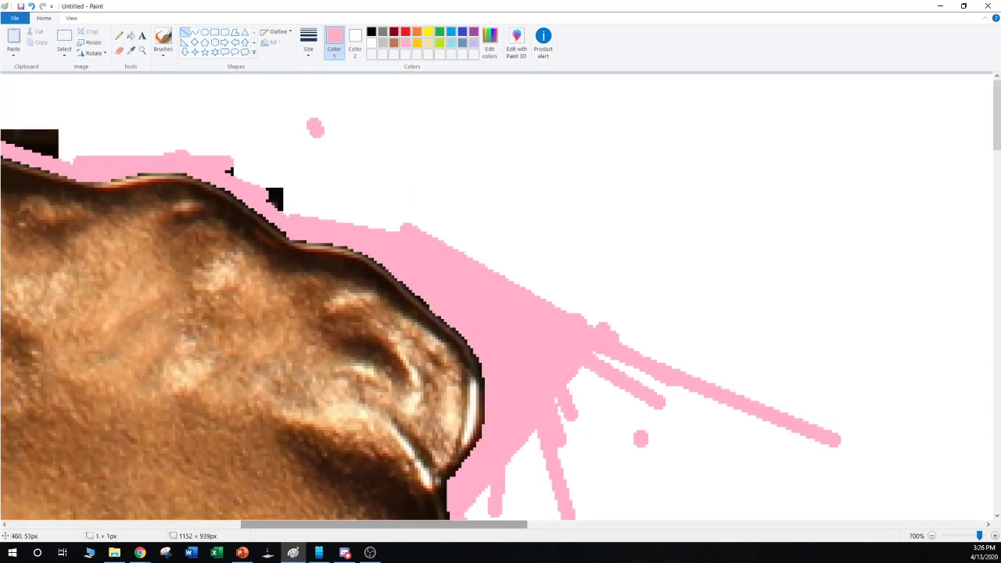
mouse_move(419, 229)
left_mouse_down()
mouse_move(283, 208)
mouse_move(427, 218)
mouse_move(273, 201)
mouse_move(307, 192)
mouse_move(431, 211)
left_mouse_up()
left_click(332, 181)
left_click_drag(226, 172, 444, 206)
left_click_drag(216, 155, 444, 192)
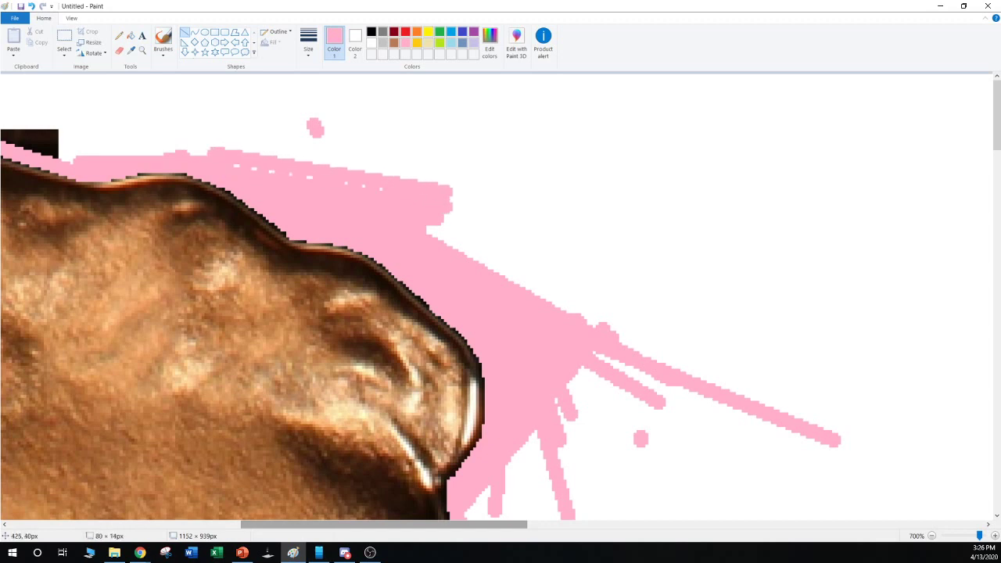
left_click(487, 174)
left_click_drag(73, 155, 266, 155)
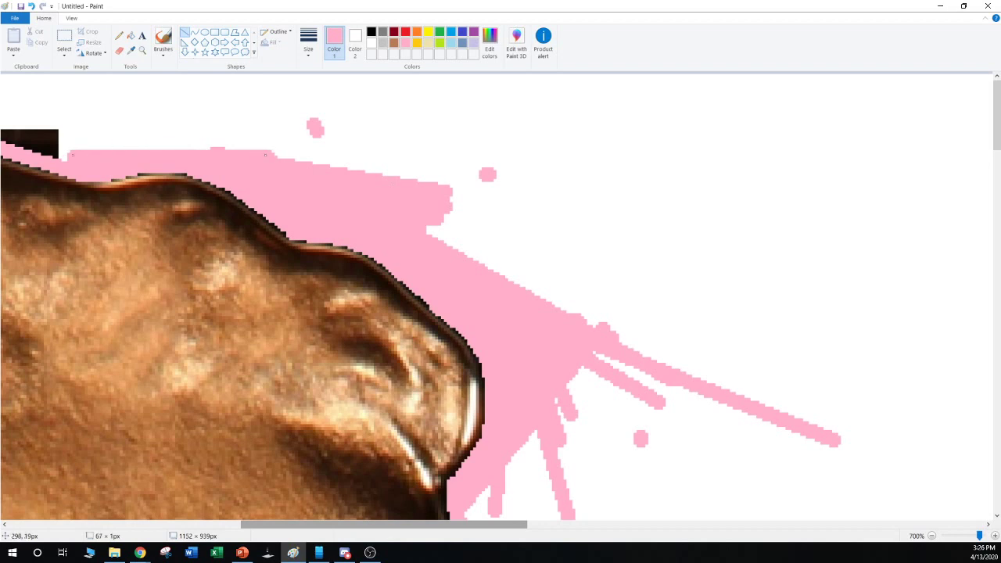
Thicken the pink border above the upper hair slope with wide lines, and flood-fill the white background with pink
left_click_drag(64, 144, 272, 144)
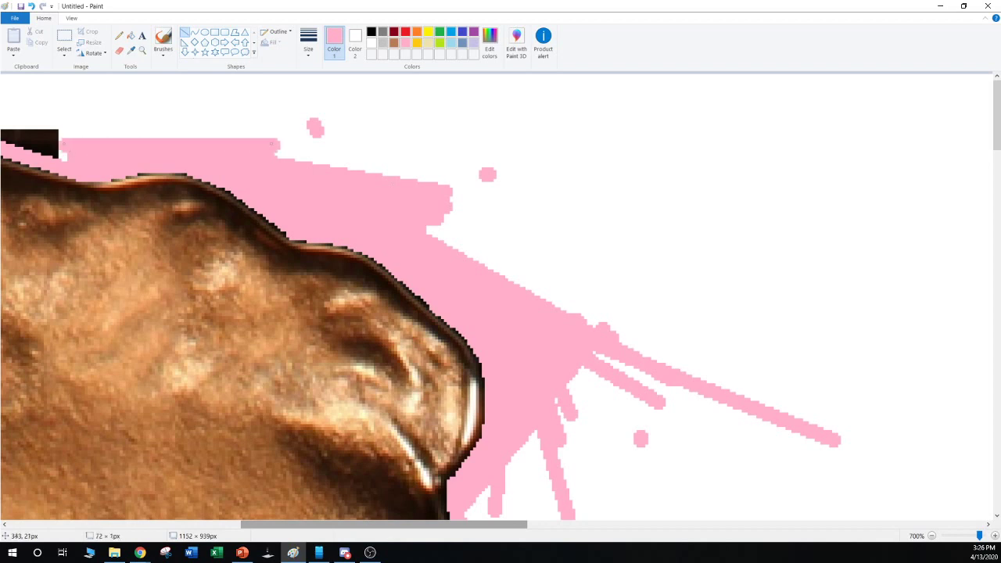
mouse_move(101, 144)
left_mouse_down()
mouse_move(202, 144)
mouse_move(66, 134)
mouse_move(270, 126)
mouse_move(355, 160)
mouse_move(475, 178)
left_mouse_up()
left_click(101, 117)
left_click(280, 147)
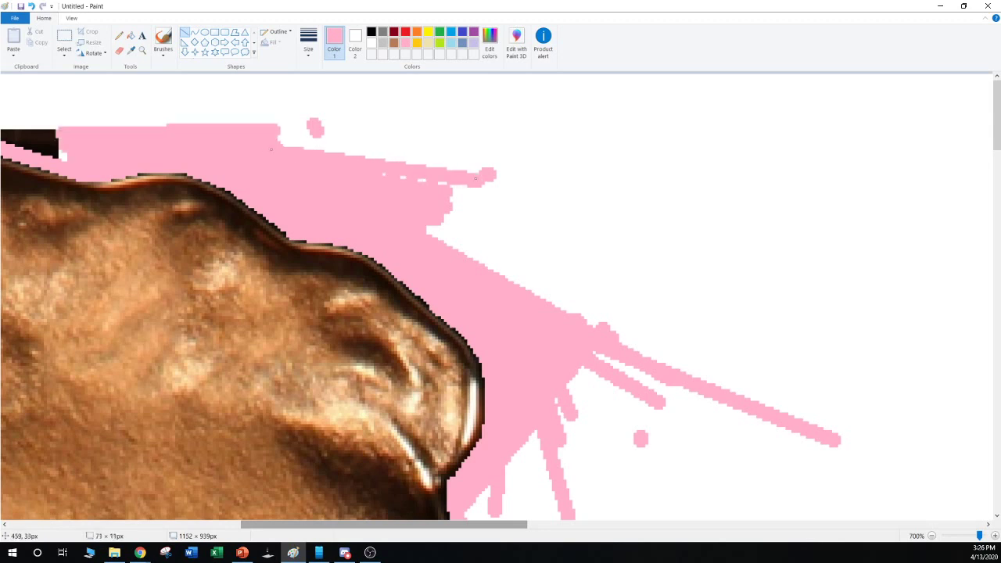
left_click(131, 35)
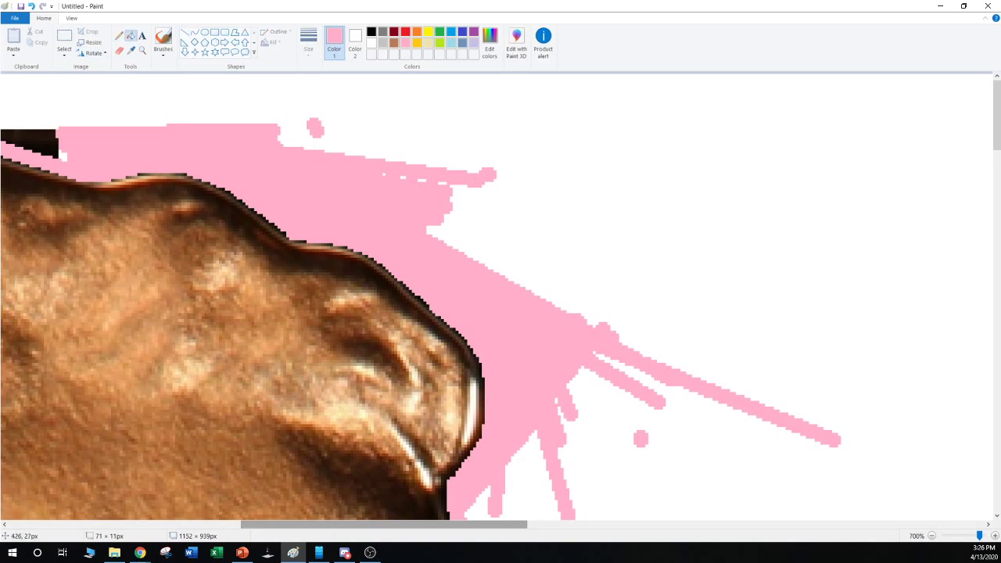
left_click(706, 222)
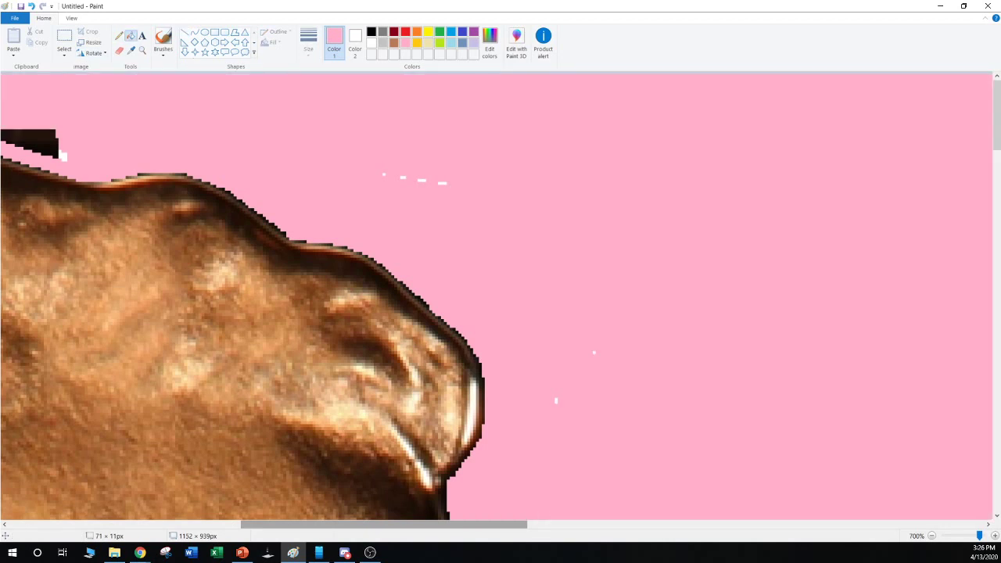
Cover the leftover white specks in the pink background beside the forelock with short pink Line strokes
left_click(195, 32)
left_click(185, 32)
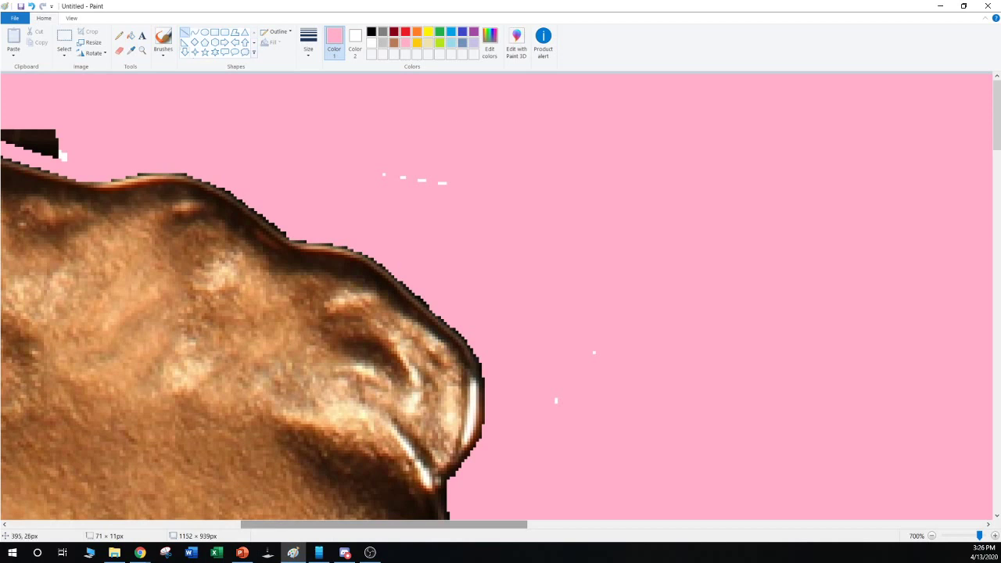
mouse_move(363, 164)
left_mouse_down()
mouse_move(452, 200)
mouse_move(466, 196)
left_mouse_up()
left_click_drag(605, 247, 609, 261)
left_click_drag(598, 329, 557, 411)
left_click(677, 386)
Cover the black block and white gap just right of the hair's highest point with diagonal pink lines
mouse_move(70, 163)
left_mouse_down()
mouse_move(10, 135)
mouse_move(1, 147)
left_mouse_up()
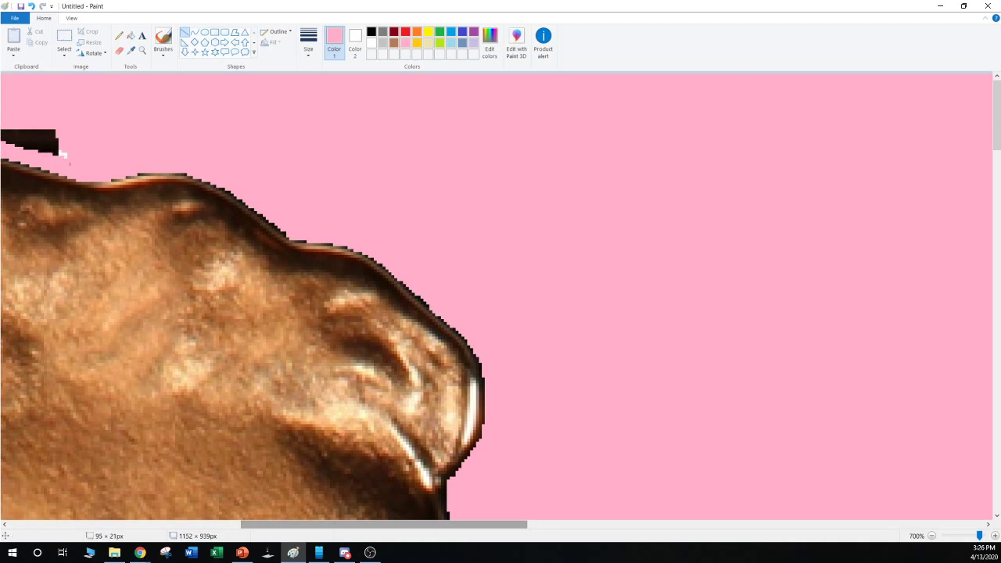
scroll(69, 162, "left", 5)
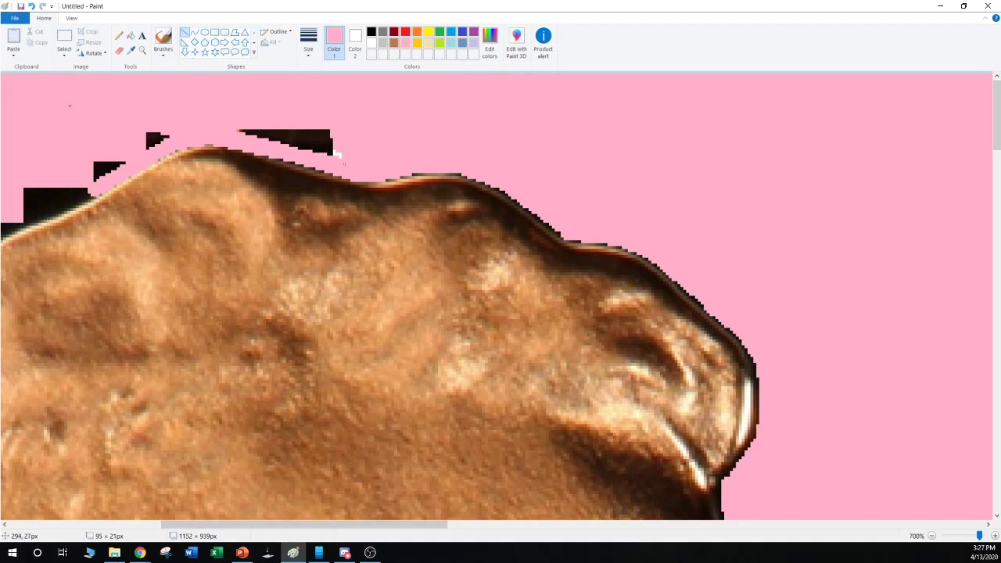
left_click_drag(325, 155, 241, 120)
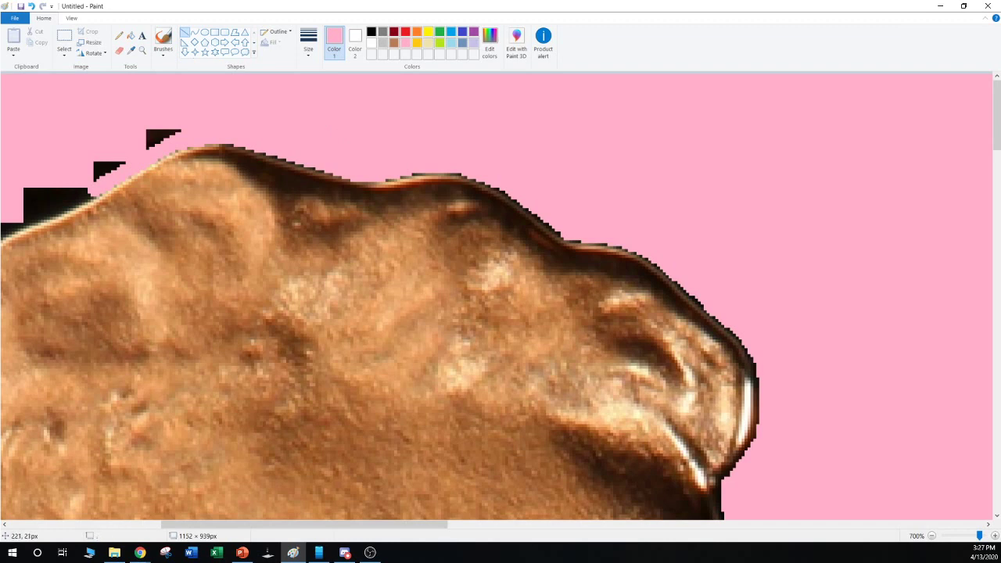
Cover the two small black triangles left of the hair's highest point with short pink lines
mouse_move(183, 129)
left_mouse_down()
mouse_move(125, 148)
mouse_move(165, 126)
left_mouse_up()
left_click(125, 141)
left_click(102, 158)
mouse_move(93, 178)
left_mouse_down()
mouse_move(110, 165)
mouse_move(93, 169)
left_mouse_up()
left_click(125, 163)
left_click(83, 166)
left_click(95, 155)
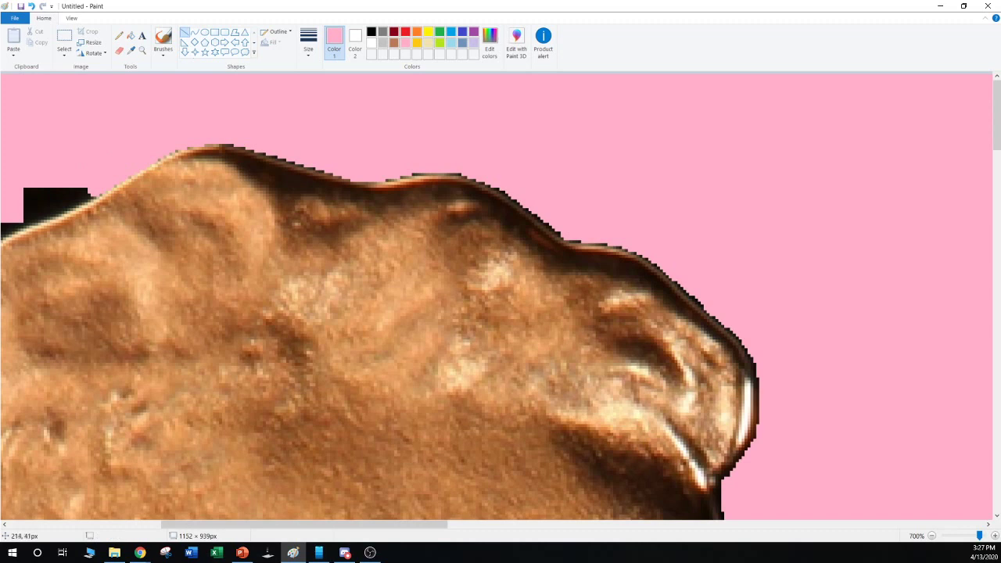
Cover the wide black block on the slope behind the crown with pink lines following the hair outline
mouse_move(144, 181)
left_mouse_down()
mouse_move(25, 225)
mouse_move(75, 192)
left_mouse_up()
left_click(18, 212)
left_click(72, 158)
left_click_drag(17, 204, 67, 186)
left_click(68, 152)
left_click(28, 185)
left_click(72, 159)
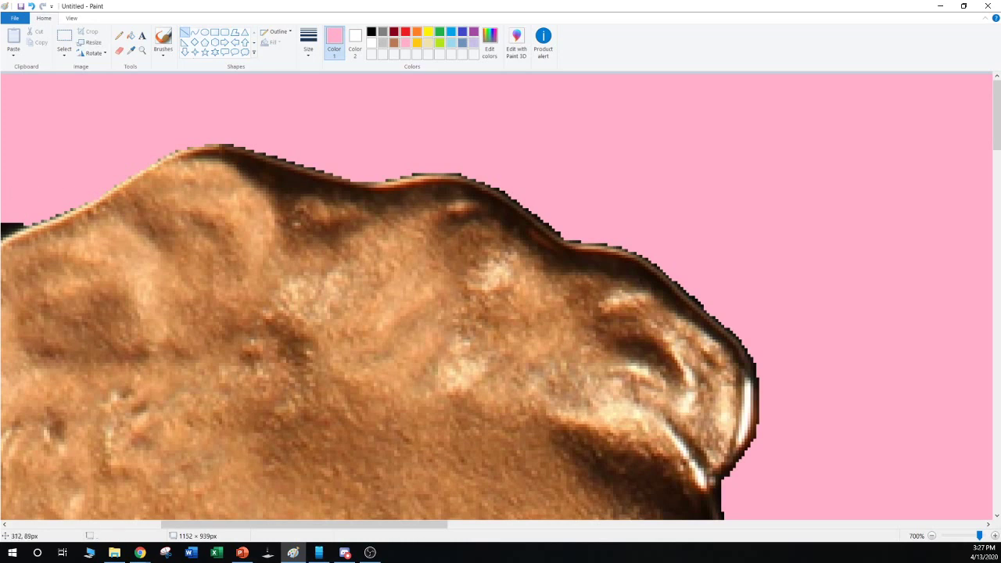
Cover the topmost black stair-step block at the back of the head with overlapping pink lines along the hair outline
scroll(497, 297, "left", 5)
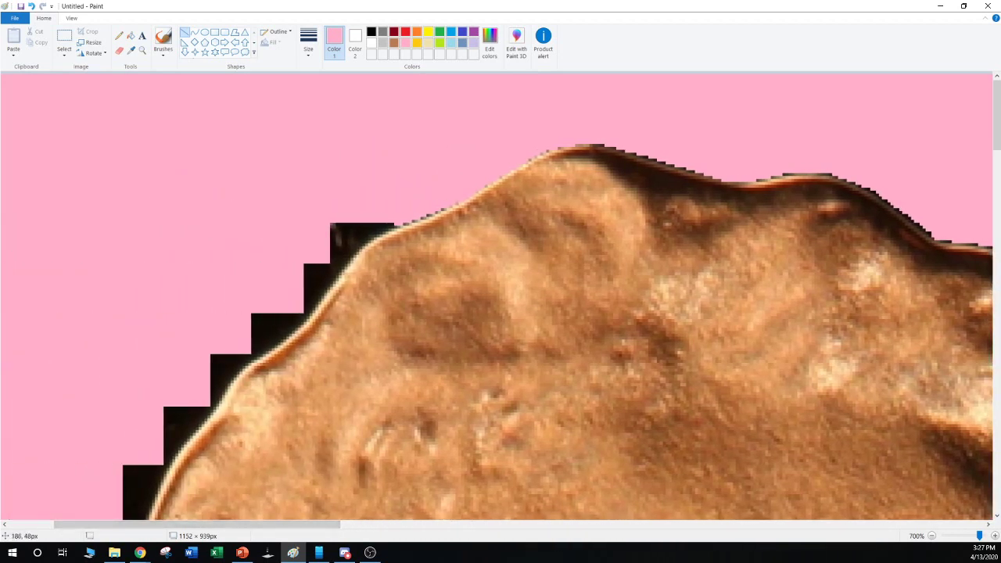
left_click_drag(393, 214, 373, 226)
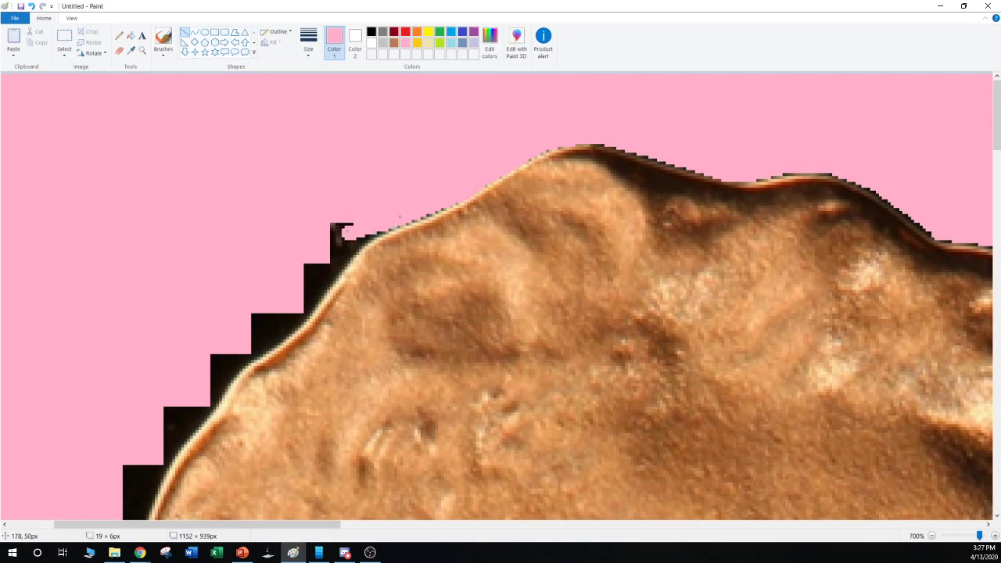
left_click(288, 273)
left_click_drag(337, 254, 378, 214)
left_click(306, 237)
left_click_drag(306, 237, 382, 232)
left_click(337, 212)
mouse_move(319, 282)
left_mouse_down()
mouse_move(385, 226)
mouse_move(398, 201)
mouse_move(390, 219)
mouse_move(292, 239)
left_mouse_up()
left_click(349, 204)
left_click(358, 195)
left_click(319, 226)
left_click(209, 218)
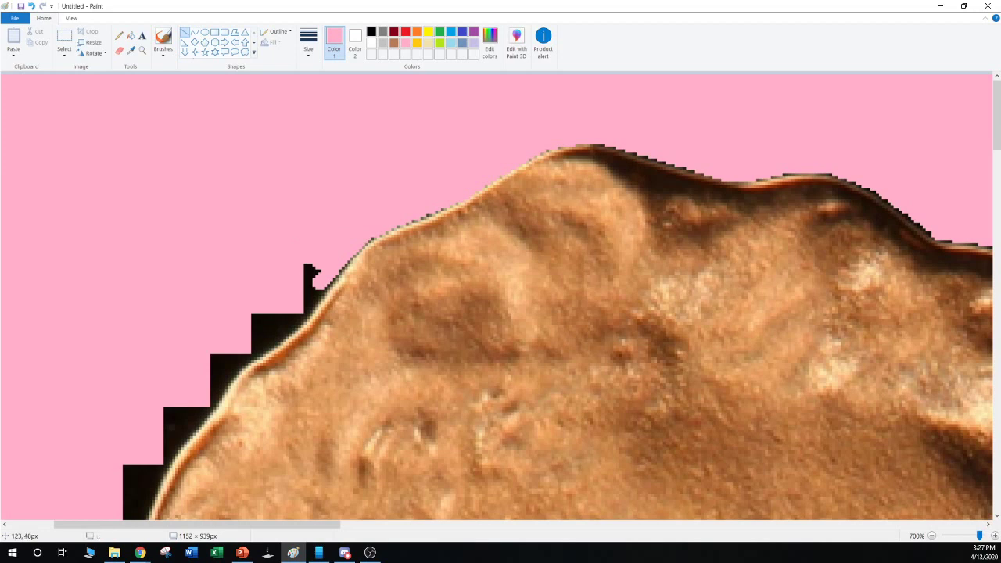
Cover the next two black stair-step blocks down the back of the head with diagonal pink lines
scroll(501, 296, "down", 3)
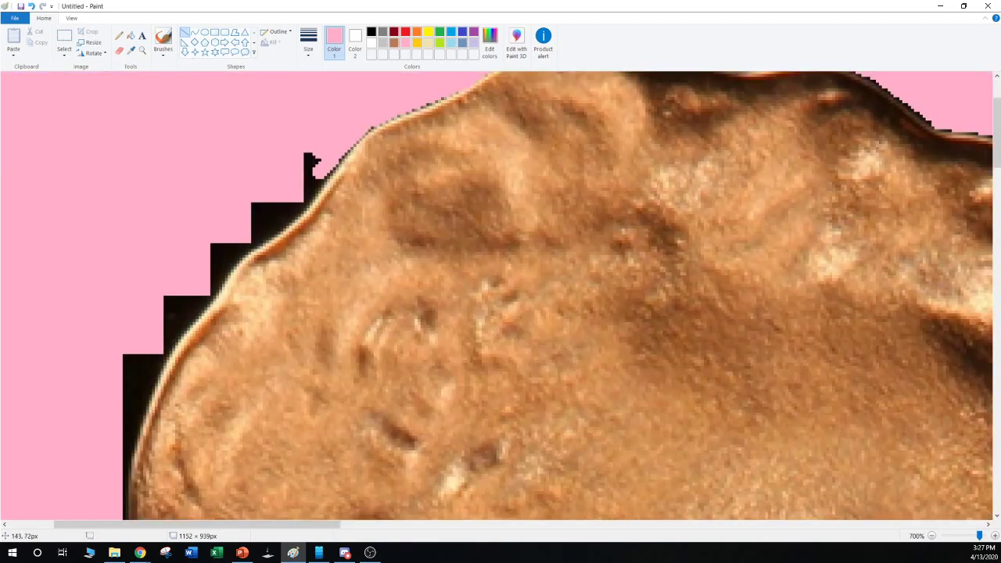
key("alt+Tab")
left_click_drag(324, 165, 297, 202)
left_click(299, 125)
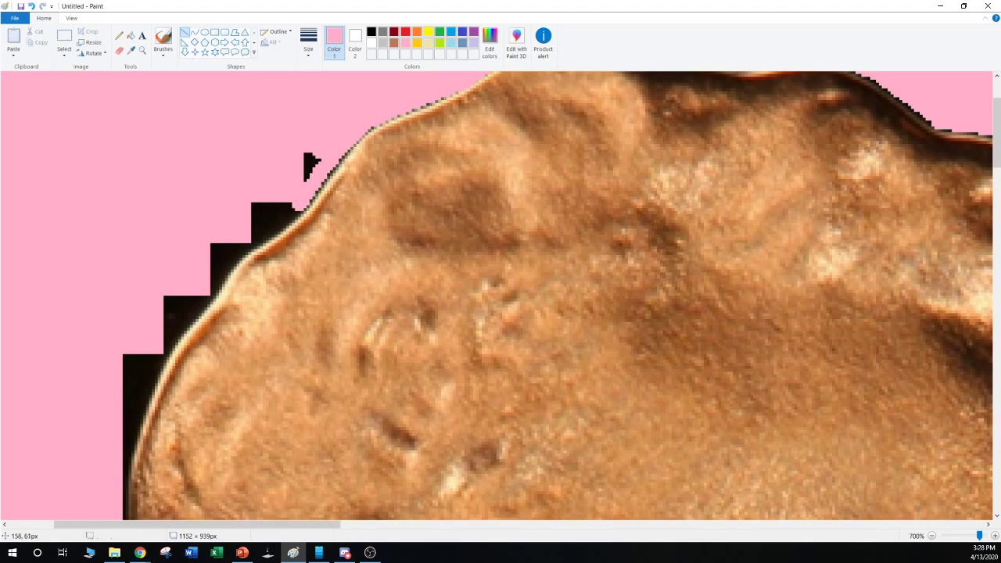
left_click_drag(314, 160, 201, 261)
left_click(299, 133)
mouse_move(268, 220)
left_mouse_down()
mouse_move(284, 208)
mouse_move(252, 205)
mouse_move(252, 222)
left_mouse_up()
left_click(194, 188)
left_click(213, 157)
left_click(212, 204)
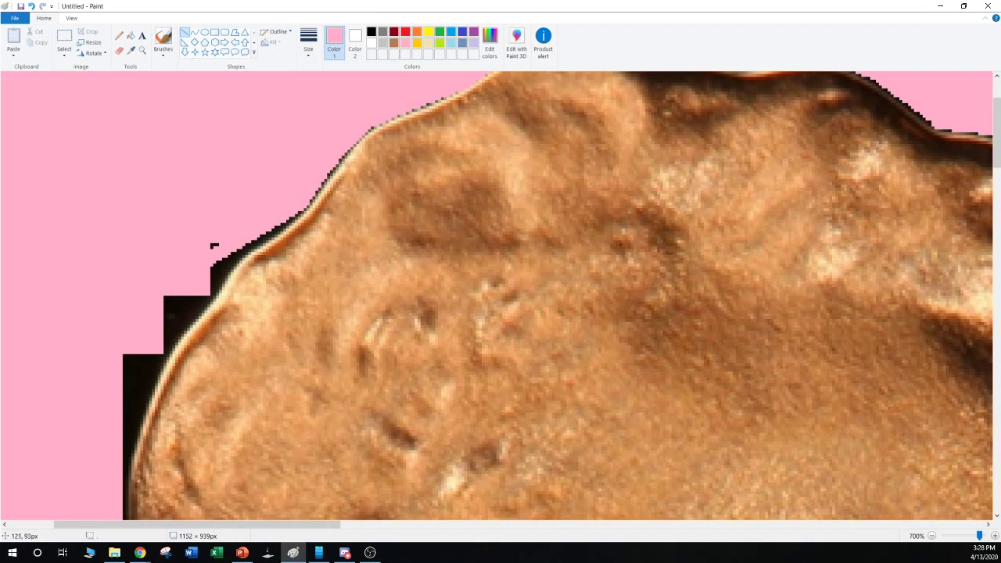
Clear the small black remnant and the dark fringe around the bulge at the upper back of the head with pink
left_click_drag(219, 252, 200, 234)
left_click(192, 234)
left_click_drag(287, 208, 211, 272)
left_click(235, 234)
left_click(209, 239)
Cover the black block below the upper-back bulge of the head, including its leftover triangle, with pink lines
scroll(218, 216, "down", 2)
left_click_drag(235, 132, 145, 241)
left_click(98, 171)
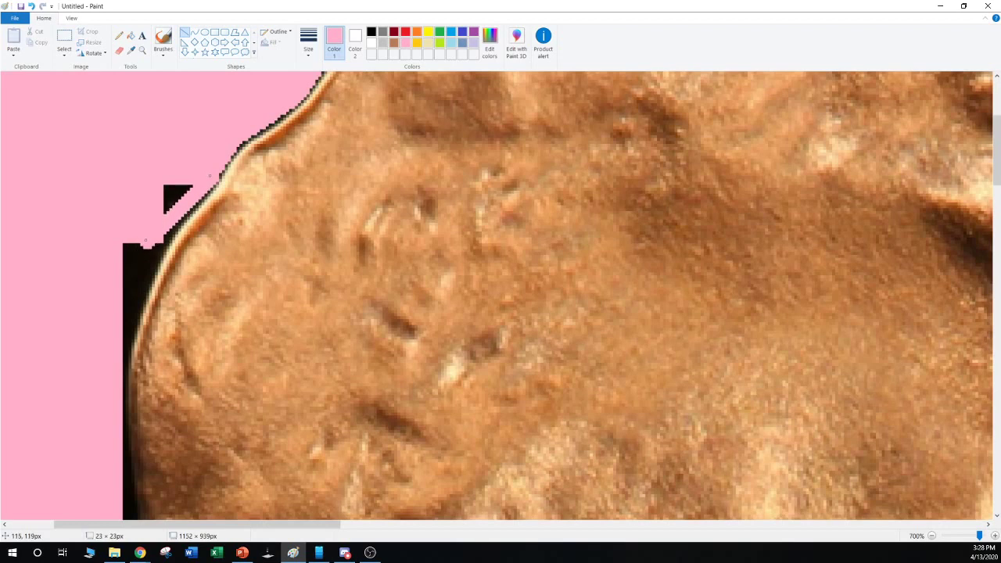
left_click_drag(182, 197, 183, 194)
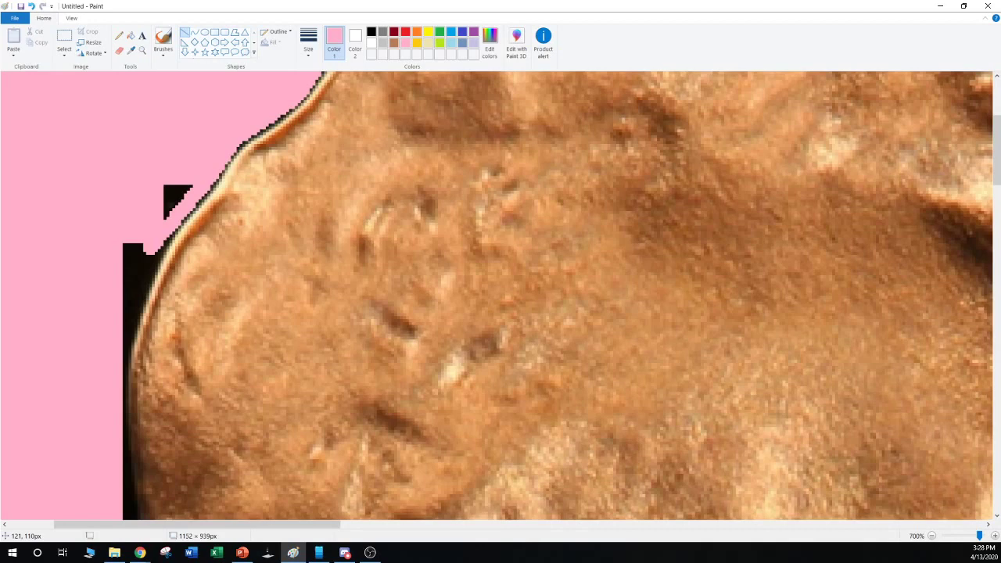
mouse_move(190, 179)
left_mouse_down()
mouse_move(164, 207)
mouse_move(162, 191)
left_mouse_up()
Cover the upper part of the tall black strip behind the head with steep pink lines along the hair outline
scroll(179, 200, "down", 3)
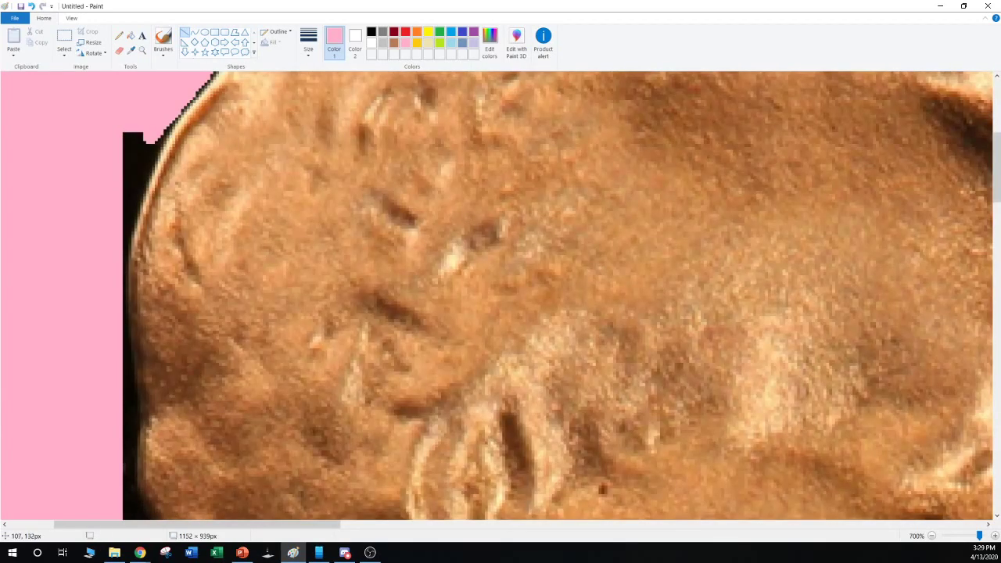
left_click_drag(163, 122, 131, 193)
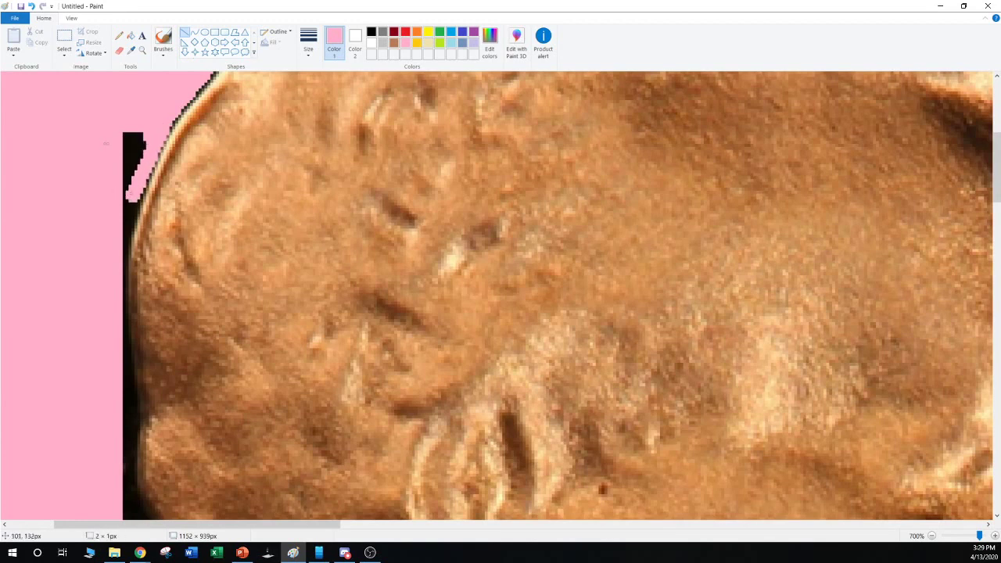
left_click_drag(143, 126, 131, 226)
left_click(94, 206)
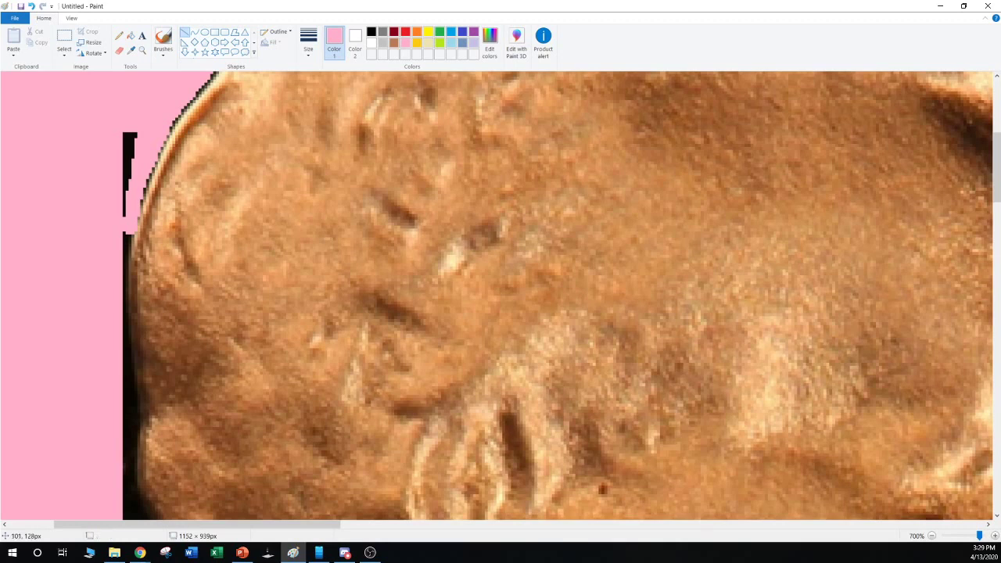
mouse_move(145, 118)
left_mouse_down()
mouse_move(128, 220)
mouse_move(121, 164)
mouse_move(119, 193)
left_mouse_up()
left_click(87, 200)
left_click(104, 195)
left_click_drag(134, 121, 119, 269)
left_click(128, 223)
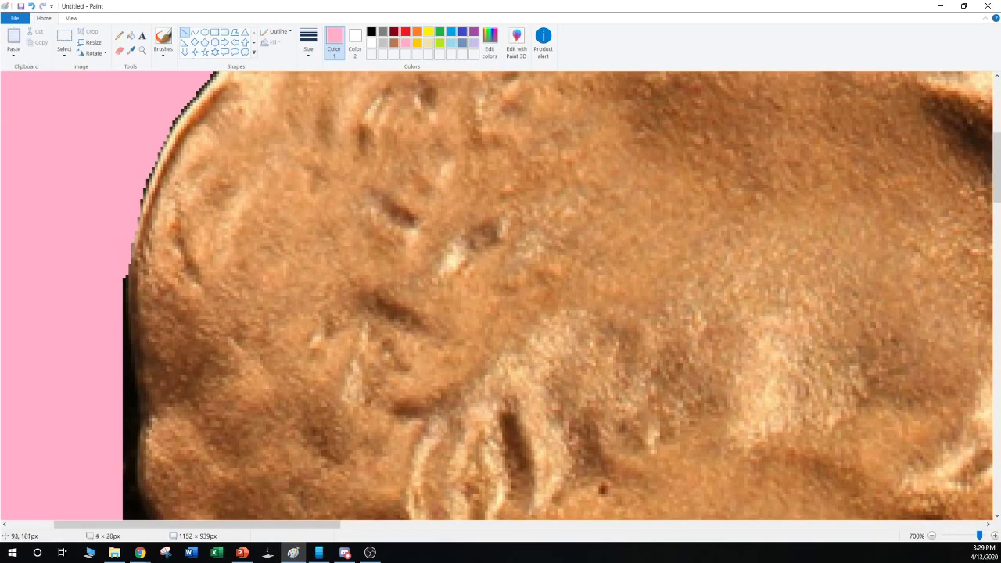
Continue the pink downward over the thin vertical black strip along the rearmost edge of the head
left_click(97, 279)
scroll(98, 277, "down", 2)
left_click_drag(121, 160, 121, 259)
left_click(100, 239)
left_click_drag(113, 172, 132, 298)
Cover the lower end of the vertical black strip behind the ear and its small black remnant with pink lines
scroll(138, 301, "down", 6)
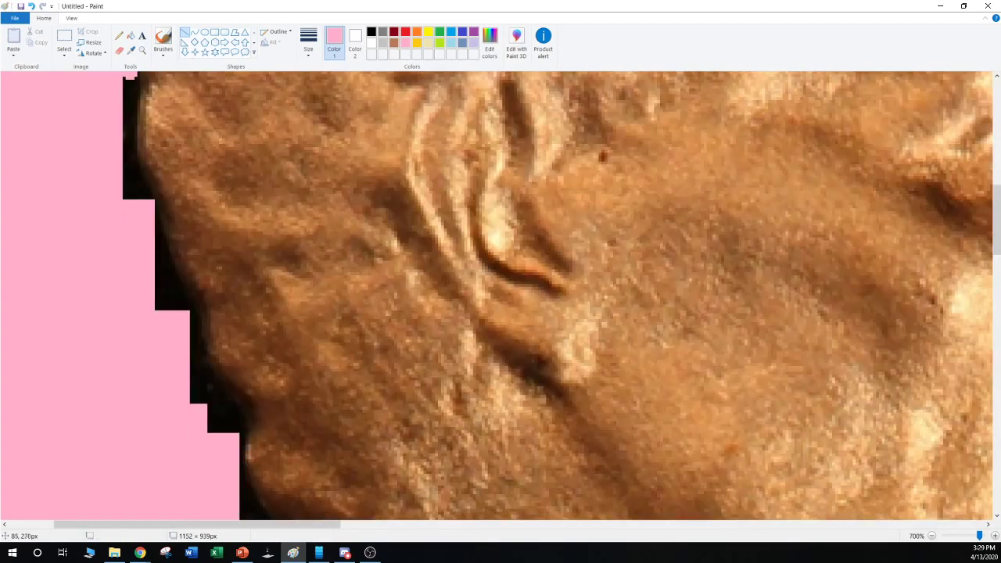
scroll(138, 297, "up", 3)
mouse_move(133, 180)
left_mouse_down()
mouse_move(132, 275)
mouse_move(124, 251)
mouse_move(149, 331)
mouse_move(139, 302)
left_mouse_up()
left_click(91, 239)
left_click(113, 264)
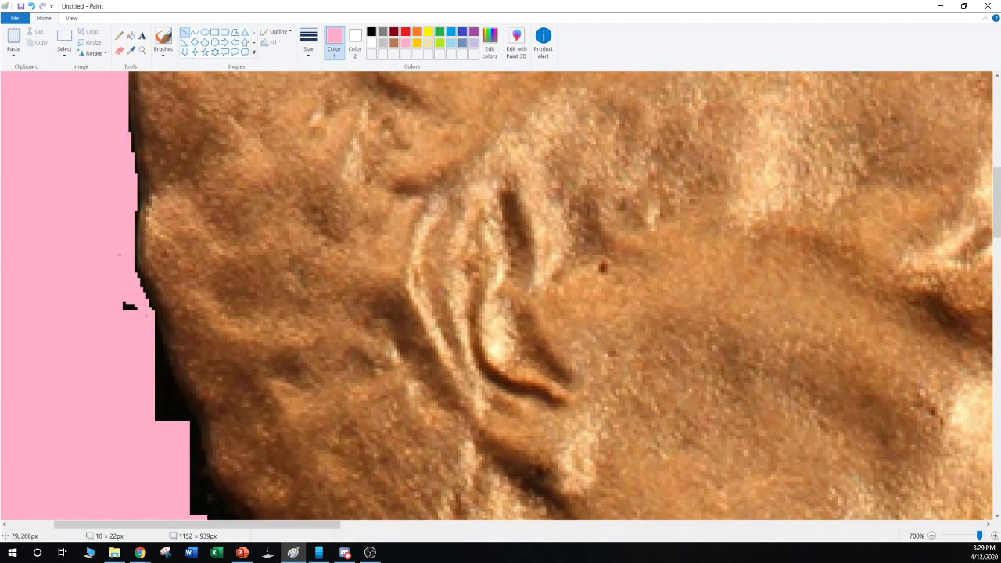
left_click(76, 293)
mouse_move(118, 262)
left_mouse_down()
mouse_move(132, 309)
mouse_move(115, 313)
left_mouse_up()
left_click(92, 288)
Cover the black fringe hugging the hair where the outline slopes inward below the vertical strip with pink lines
scroll(123, 309, "down", 3)
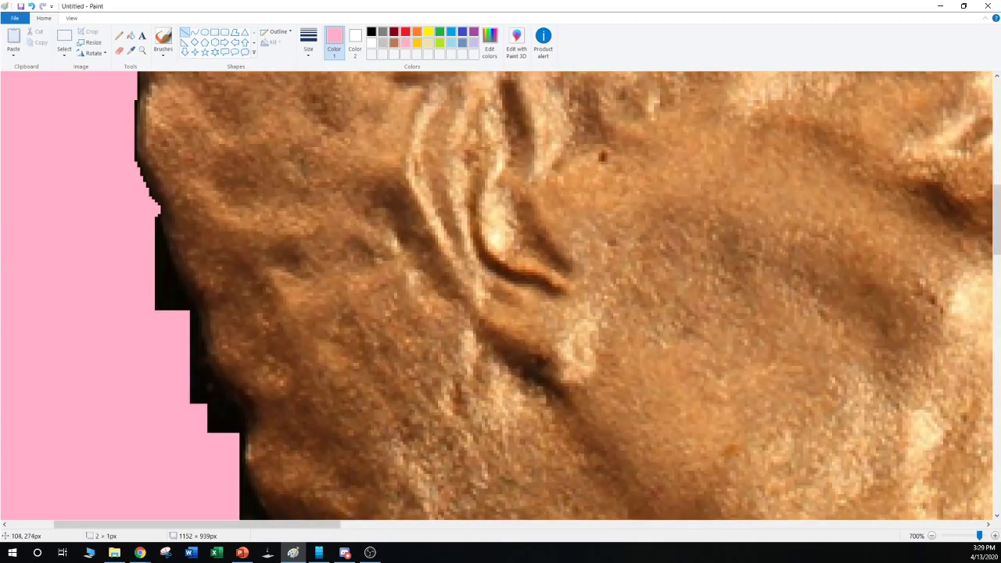
left_click_drag(152, 210, 180, 309)
left_click(129, 300)
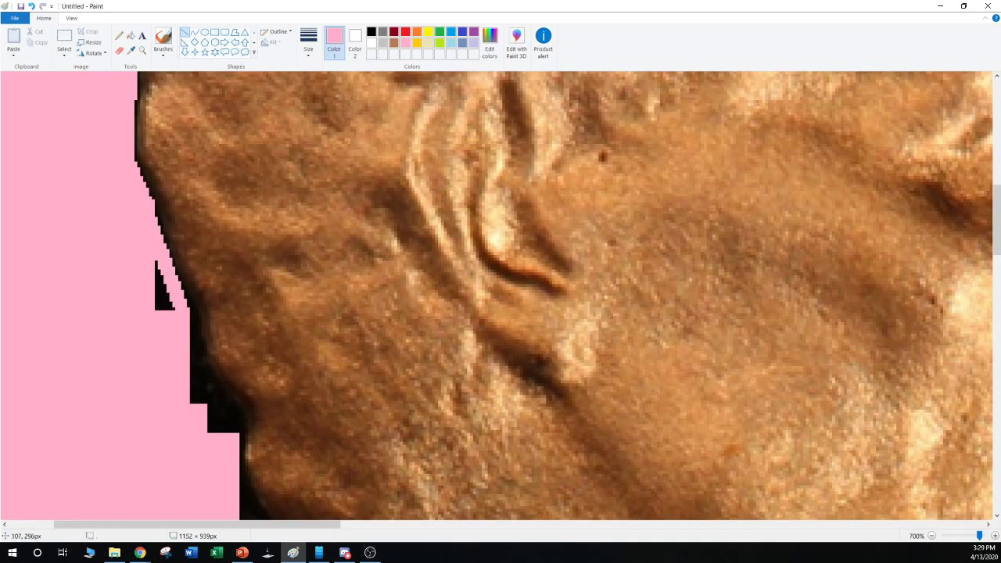
mouse_move(162, 271)
left_mouse_down()
mouse_move(189, 305)
mouse_move(160, 269)
left_mouse_up()
left_click_drag(183, 307, 187, 304)
left_click(163, 307)
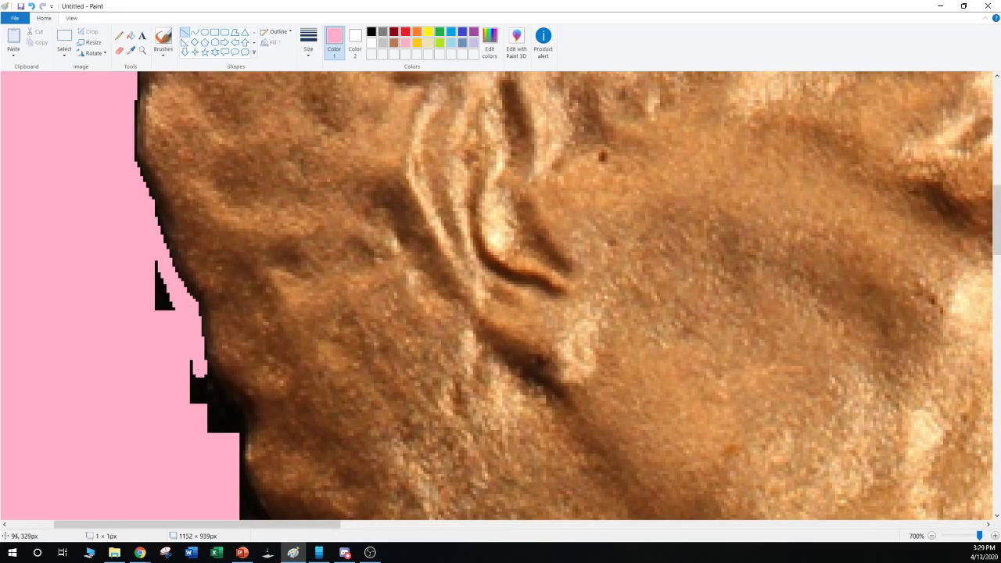
Cover the black steps on the lower back of the head with long diagonal pink lines, including the leftover triangle above them
scroll(199, 368, "down", 2)
mouse_move(192, 252)
left_mouse_down()
mouse_move(243, 309)
mouse_move(241, 468)
left_mouse_up()
left_click(188, 332)
left_click(134, 430)
left_click_drag(182, 248, 231, 317)
left_click(164, 314)
mouse_move(161, 251)
left_mouse_down()
mouse_move(211, 301)
mouse_move(217, 326)
left_mouse_up()
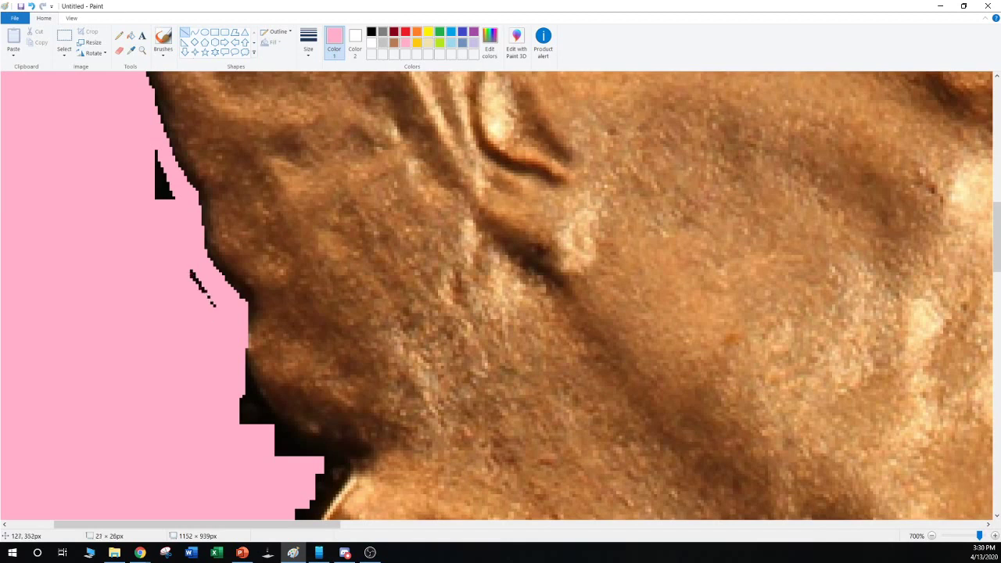
left_click(158, 322)
left_click_drag(163, 238, 210, 308)
left_click_drag(157, 154, 166, 193)
left_click(139, 203)
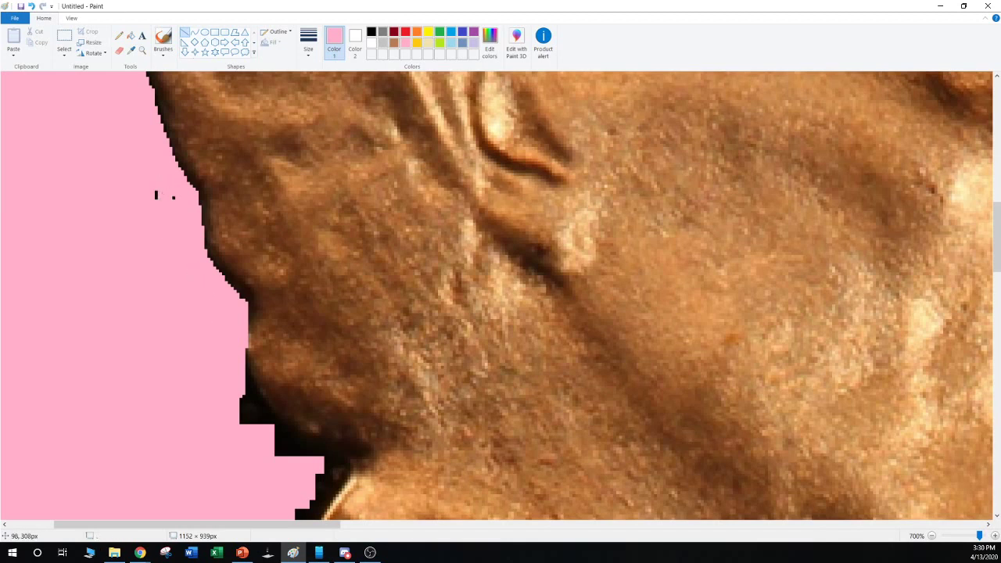
Cover the black fringe beneath the lowest hair bulge down to the nape notch with diagonal pink lines
scroll(500, 296, "down", 3)
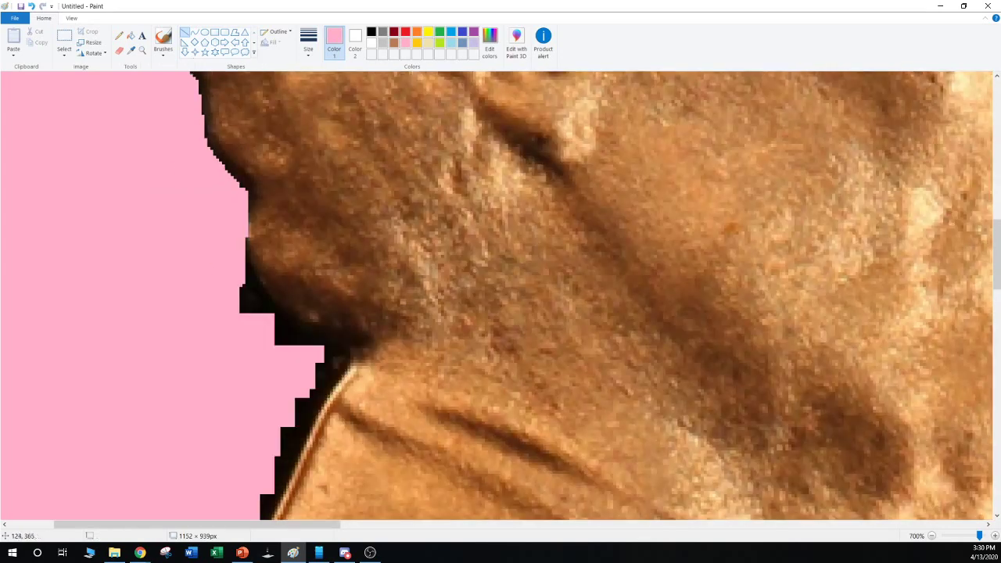
mouse_move(243, 251)
left_mouse_down()
mouse_move(259, 278)
mouse_move(268, 339)
left_mouse_up()
left_click(211, 269)
left_click_drag(218, 274, 286, 329)
left_click_drag(199, 222, 305, 356)
left_click(244, 310)
left_click_drag(242, 306, 302, 353)
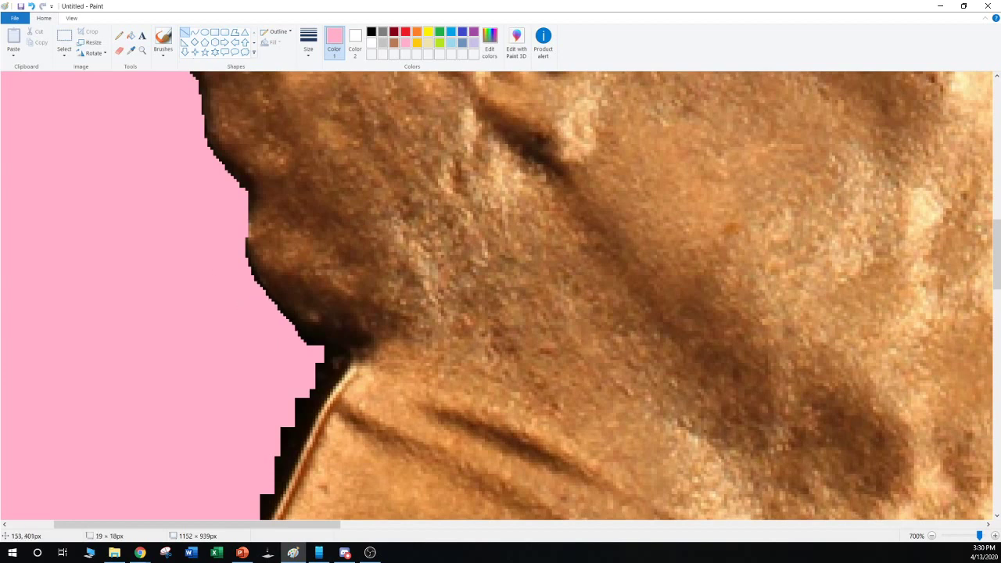
left_click(203, 357)
left_click_drag(245, 325, 336, 351)
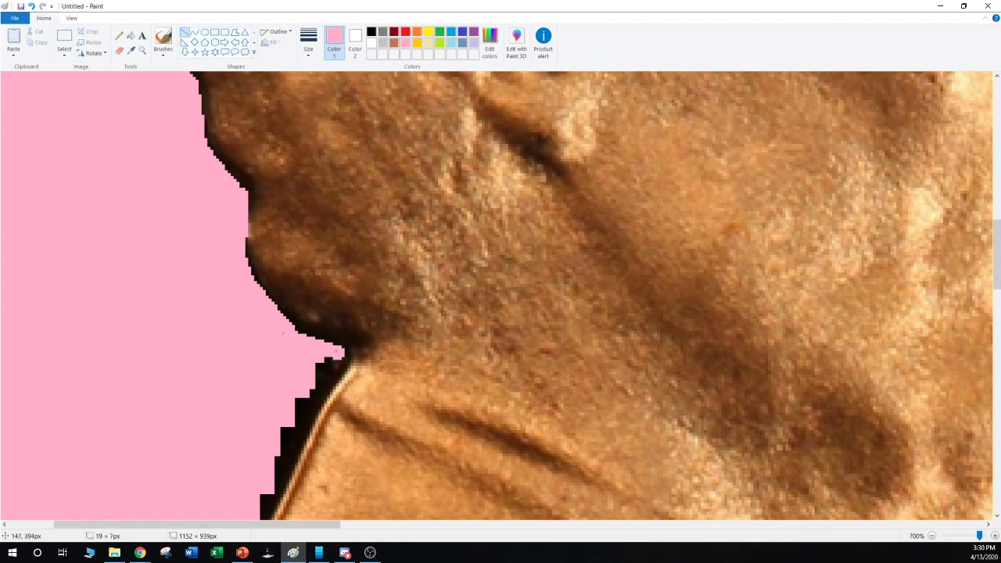
left_click_drag(280, 332, 280, 327)
Cover the black fringe at the top of the coat's back edge, just below the nape notch, with short diagonal pink lines
scroll(182, 348, "down", 3)
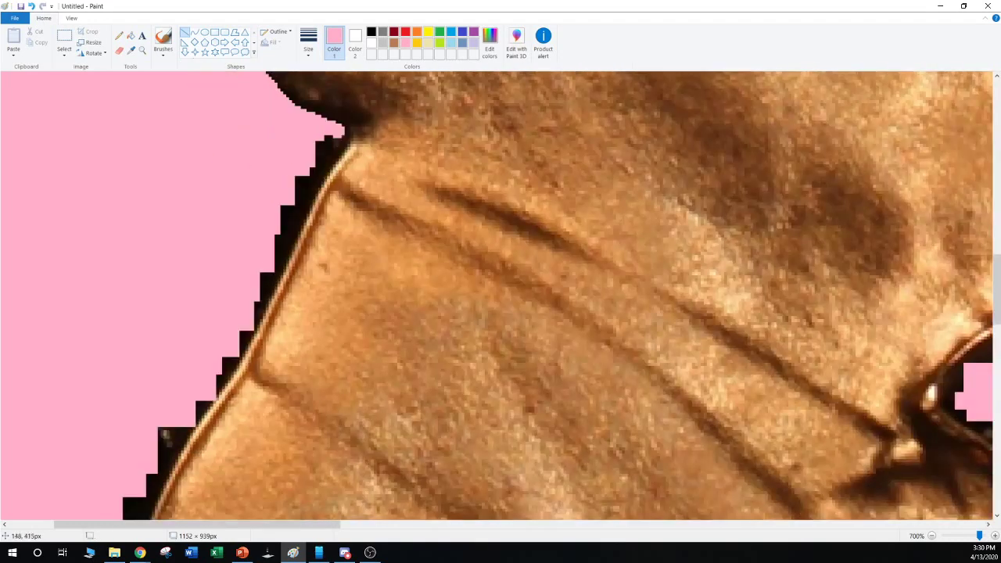
left_click_drag(341, 134, 309, 173)
left_click(216, 165)
left_click(257, 159)
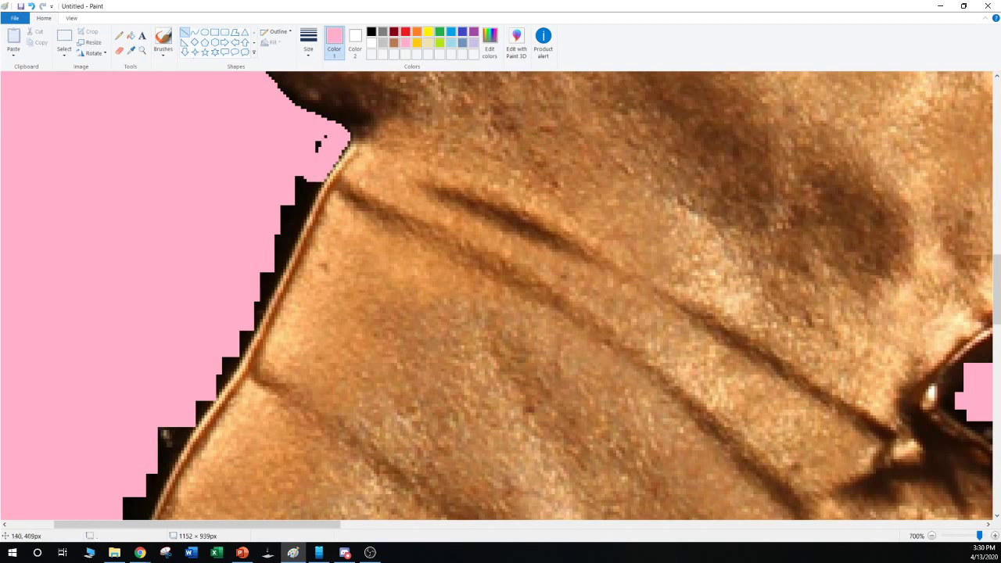
mouse_move(320, 139)
left_mouse_down()
mouse_move(298, 234)
mouse_move(298, 206)
left_mouse_up()
left_click(319, 185)
left_click(306, 164)
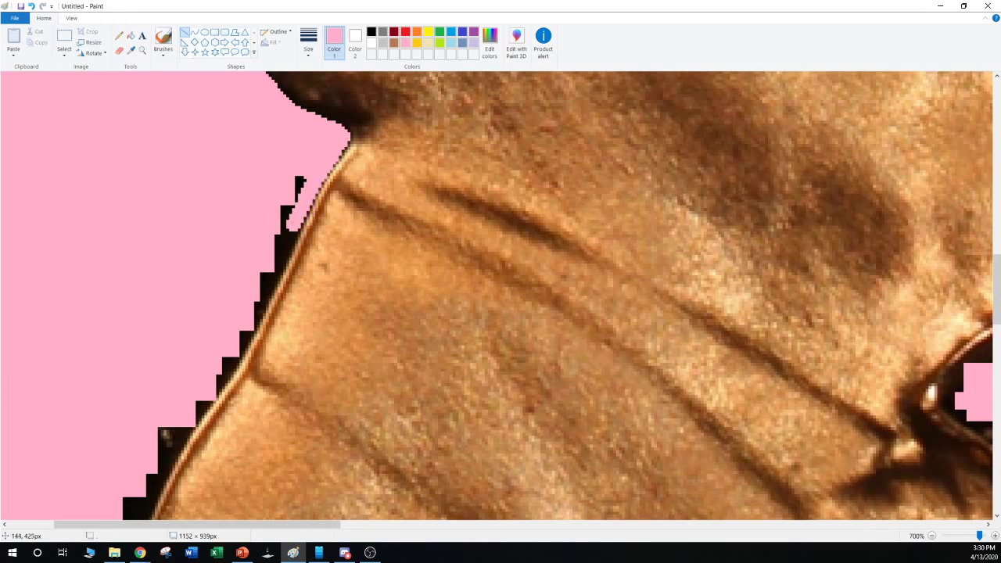
Cover the next black steps down the upper back, including the small leftover specks beside them, with steep pink lines
left_click_drag(307, 161, 265, 273)
left_click(283, 210)
left_click(269, 258)
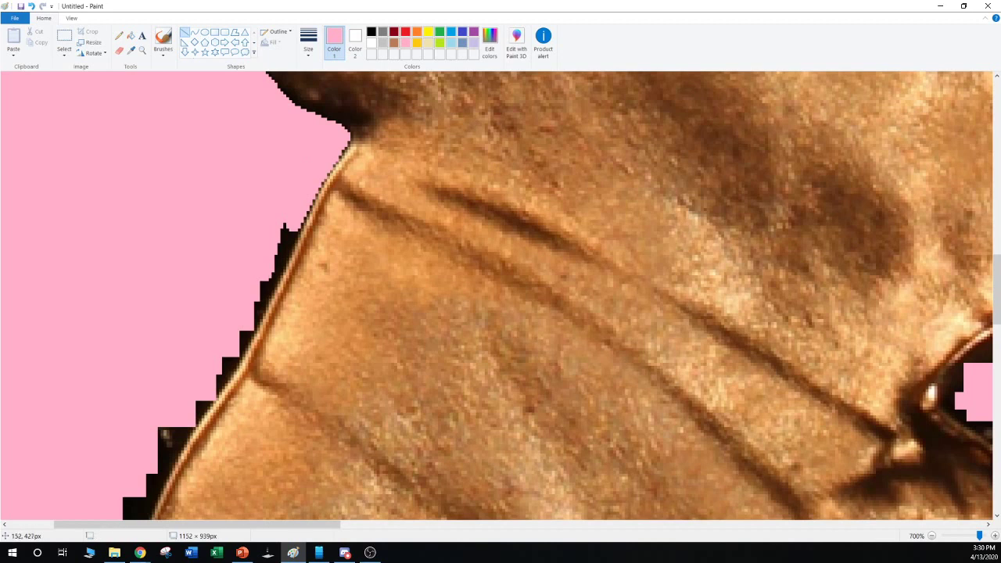
left_click_drag(290, 225, 264, 285)
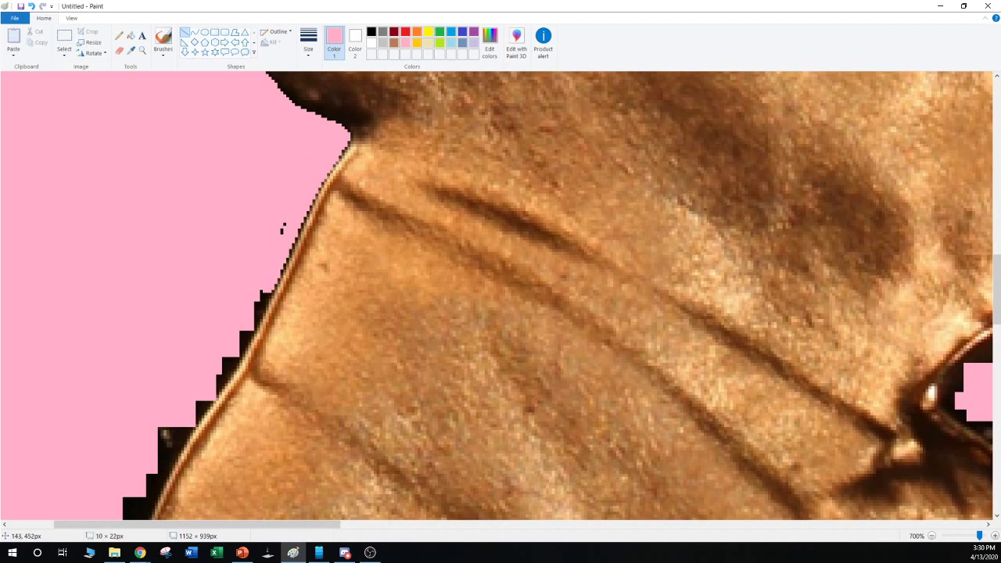
left_click(254, 262)
left_click_drag(285, 224, 280, 232)
left_click(231, 255)
Cover the black steps around the point where the coat's fold meets the back outline with diagonal pink lines
scroll(228, 183, "down", 2)
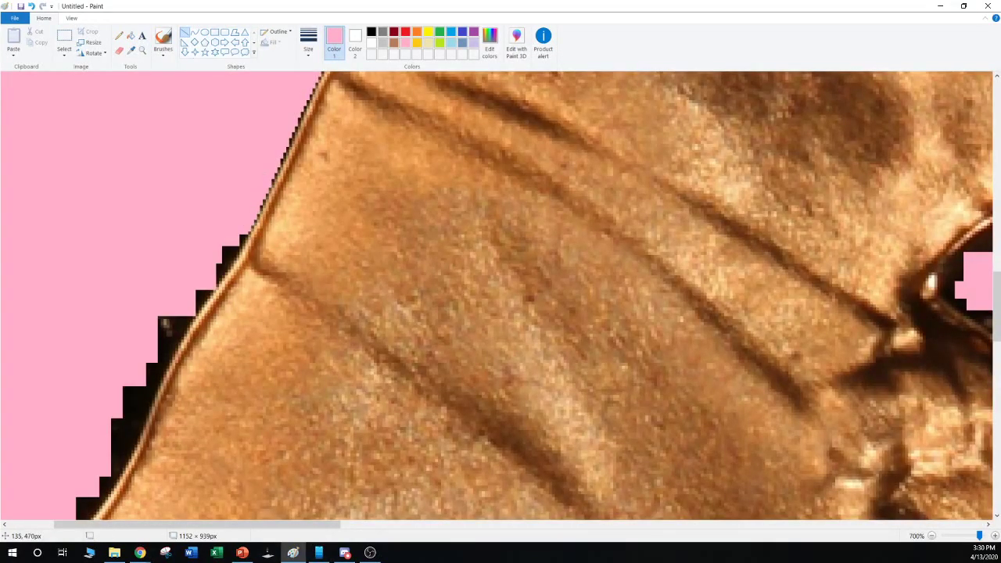
left_click_drag(242, 227, 208, 280)
left_click(203, 240)
scroll(500, 296, "down", 2)
mouse_move(207, 166)
left_mouse_down()
mouse_move(189, 204)
mouse_move(190, 191)
left_mouse_up()
left_click(149, 156)
scroll(142, 144, "down", 1)
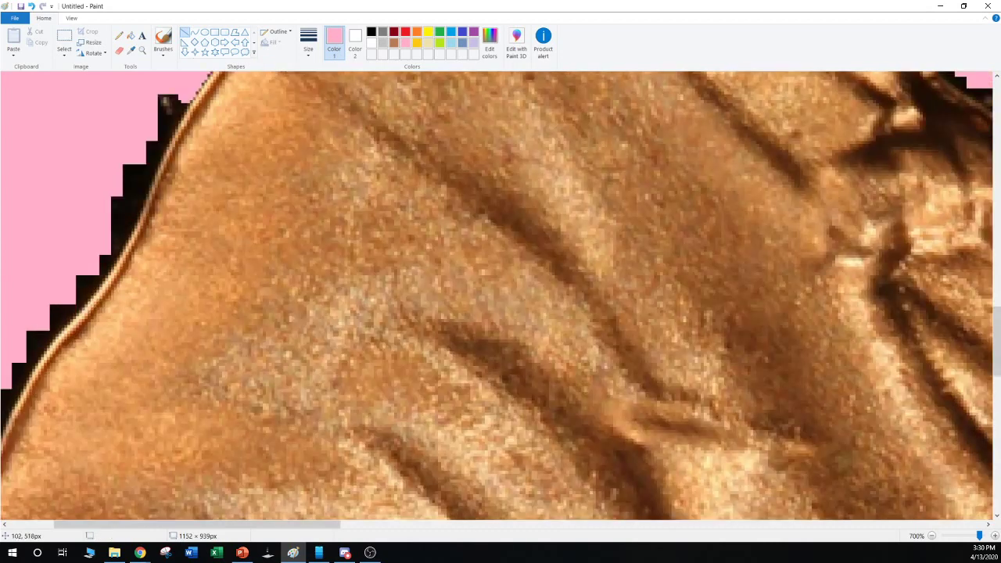
Cover the wider black block beside the back outline below the fold, including its leftover triangle, with diagonal pink lines
left_click_drag(186, 93, 165, 136)
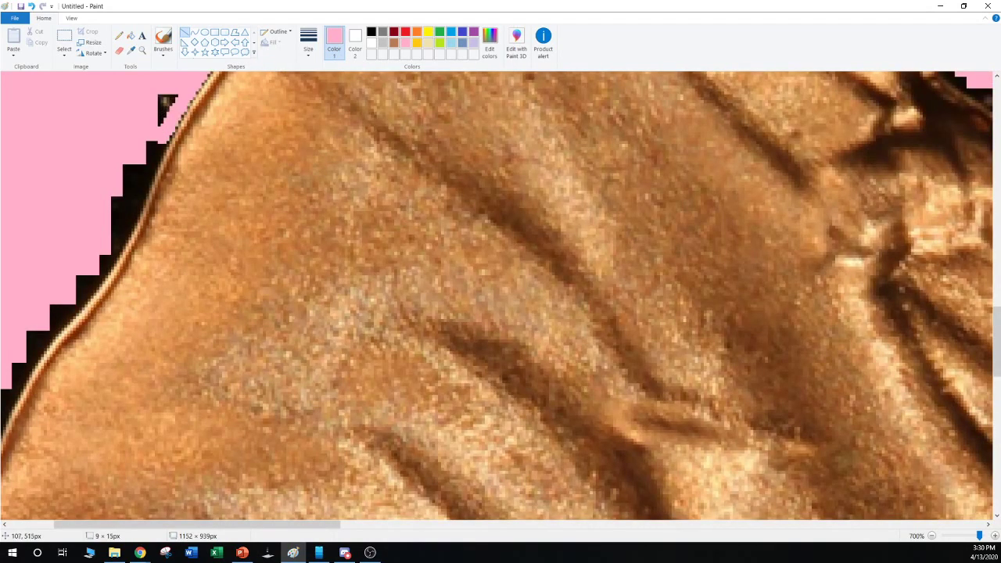
left_click(112, 128)
left_click_drag(174, 88, 154, 126)
left_click(145, 95)
left_click(161, 100)
left_click(127, 146)
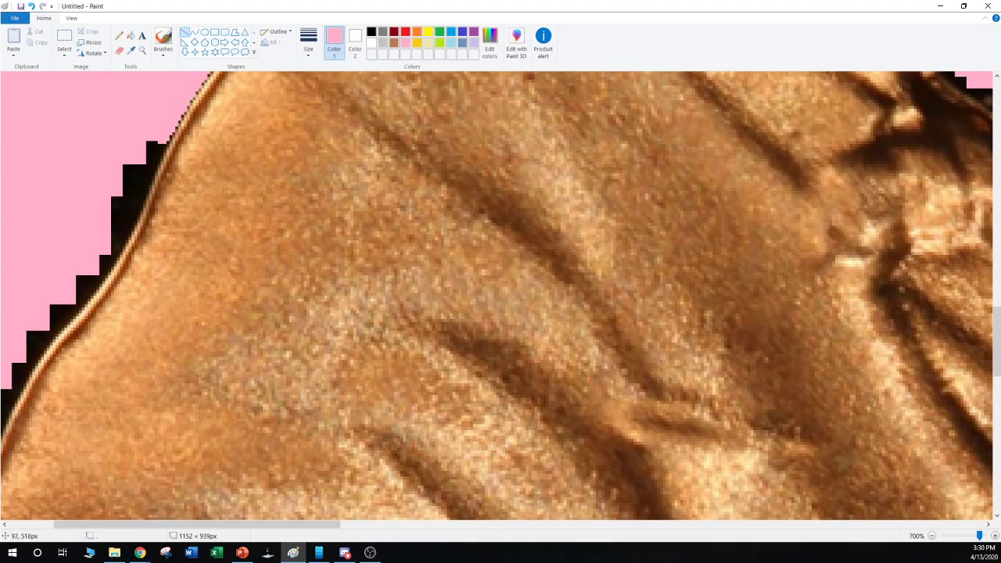
Cover the black steps and the stray dot along the back edge beneath the cleared block with long diagonal pink lines
mouse_move(163, 134)
left_mouse_down()
mouse_move(147, 176)
mouse_move(149, 164)
mouse_move(128, 164)
mouse_move(115, 205)
left_mouse_up()
left_click(133, 160)
left_click(125, 155)
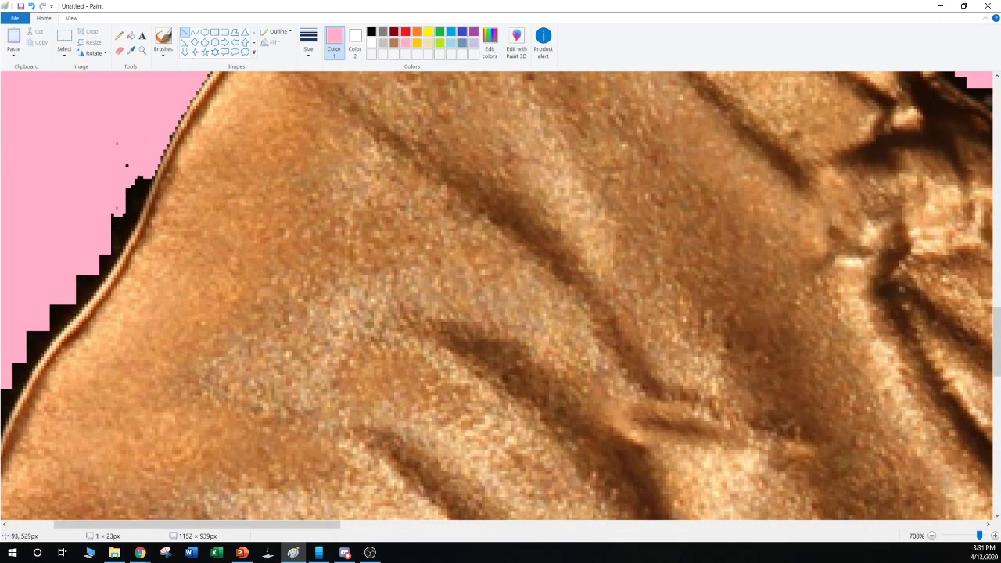
mouse_move(125, 148)
left_mouse_down()
mouse_move(126, 192)
mouse_move(118, 194)
left_mouse_up()
left_click_drag(153, 150, 107, 225)
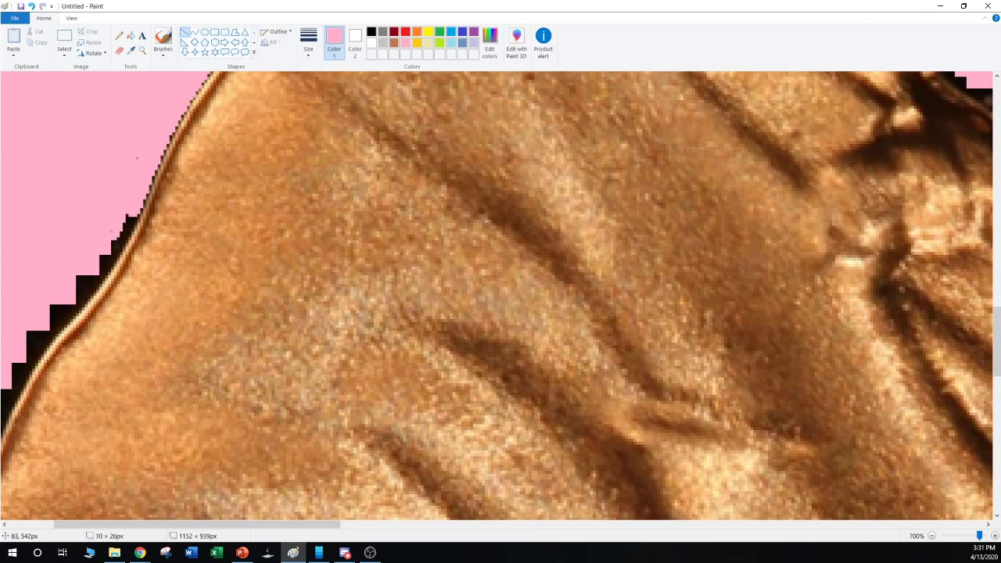
left_click_drag(141, 185, 106, 260)
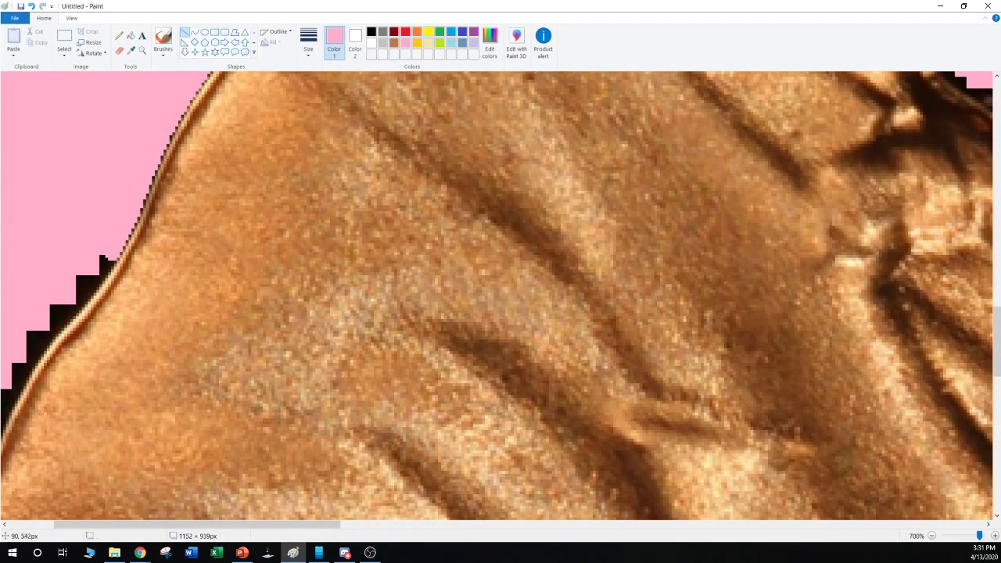
Cover the black steps where the back outline flares outward, down to its next bend, with diagonal pink lines
left_click_drag(303, 525, 256, 525)
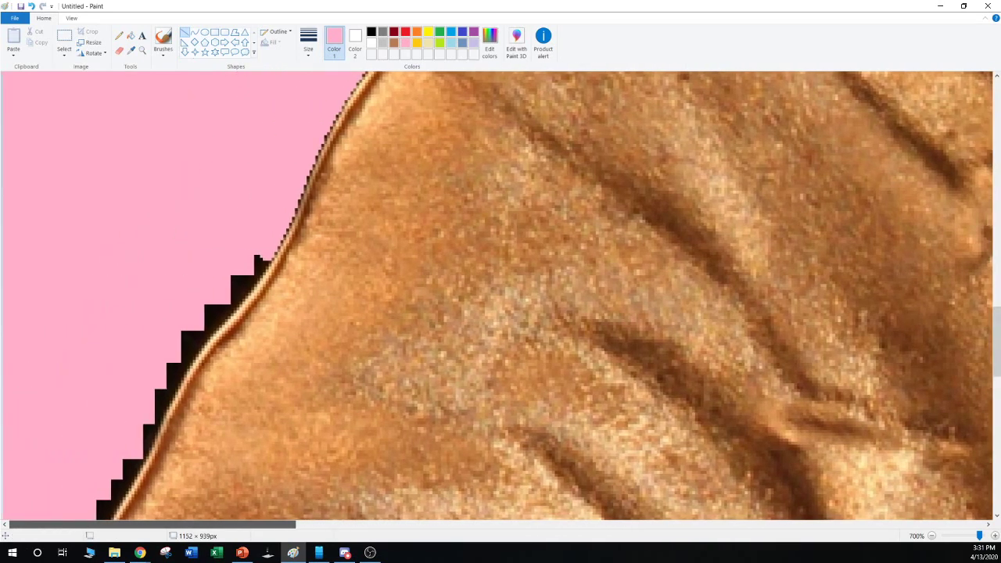
scroll(336, 313, "down", 3)
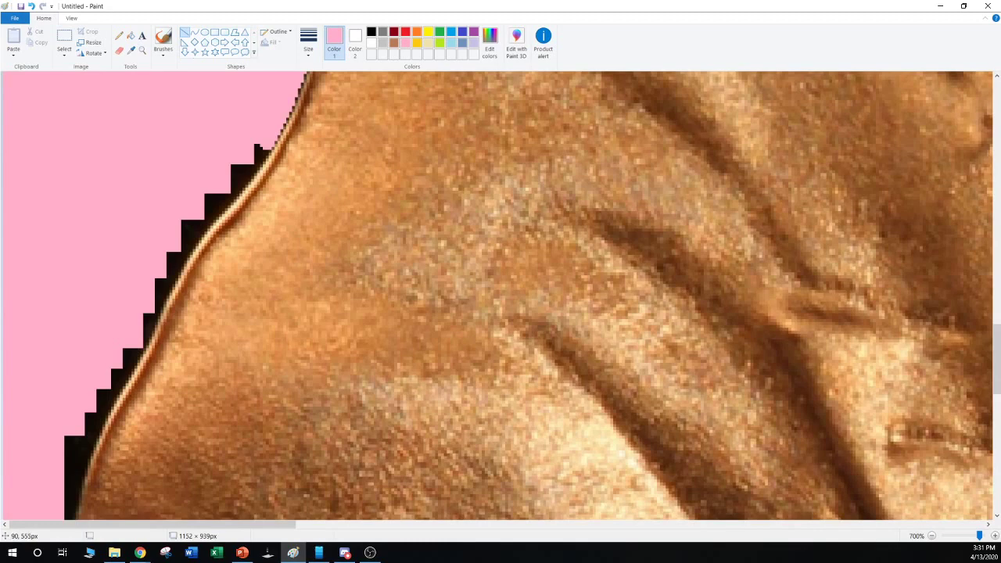
mouse_move(266, 143)
left_mouse_down()
mouse_move(208, 215)
mouse_move(207, 188)
mouse_move(199, 205)
mouse_move(224, 188)
mouse_move(197, 222)
left_mouse_up()
left_click(154, 166)
left_click(150, 210)
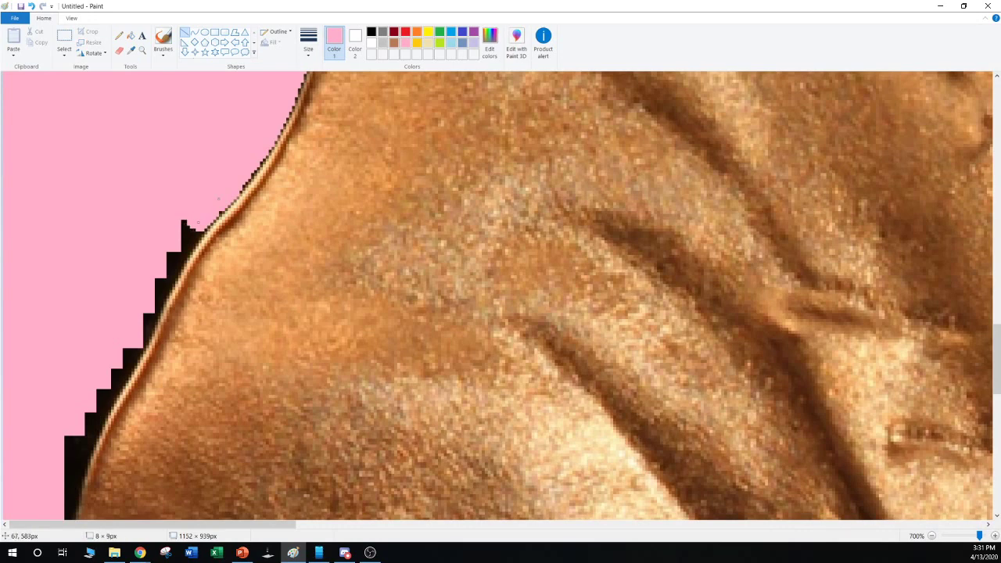
Undo the last pink line and cover the black steps just below the bend in the back outline with steeper diagonals
key("ctrl+z")
mouse_move(201, 223)
left_mouse_down()
mouse_move(156, 290)
mouse_move(167, 254)
mouse_move(157, 281)
left_mouse_up()
left_click(140, 228)
left_click(127, 231)
left_click(142, 250)
scroll(500, 296, "down", 2)
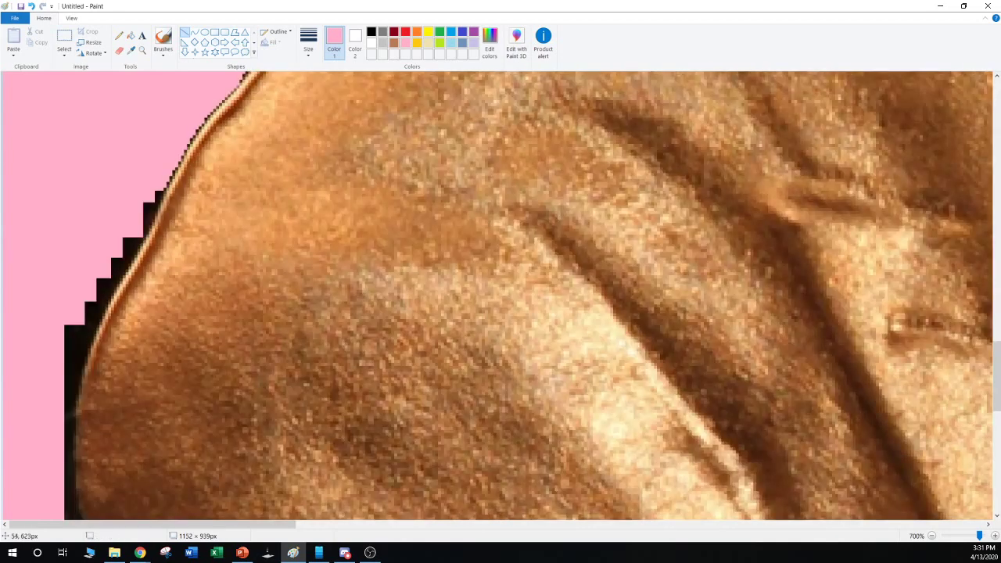
Cover the black steps leading down to the bust's outermost curve, including the stray dot, with diagonal pink lines
left_click_drag(162, 181, 141, 229)
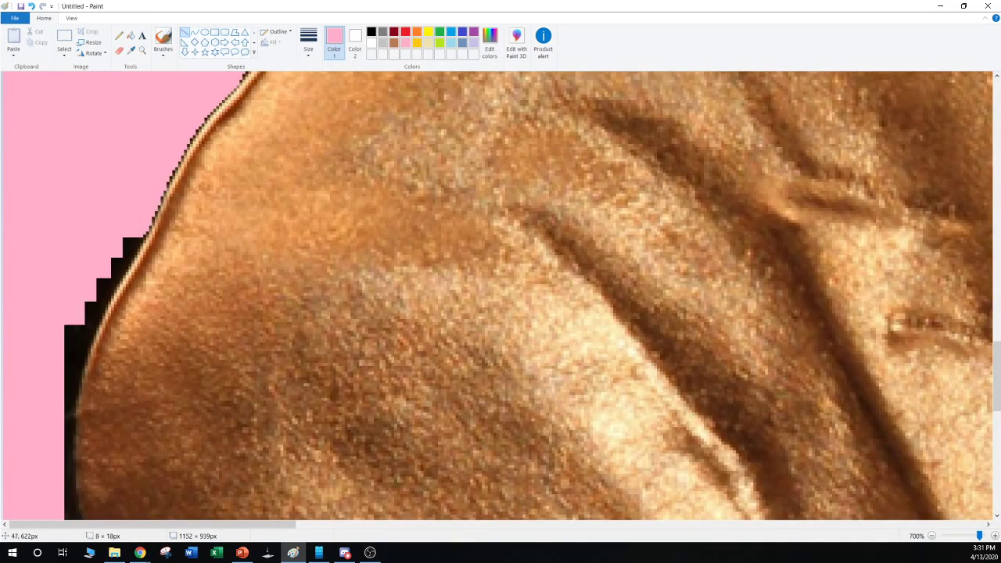
left_click_drag(162, 176, 107, 268)
key("Down")
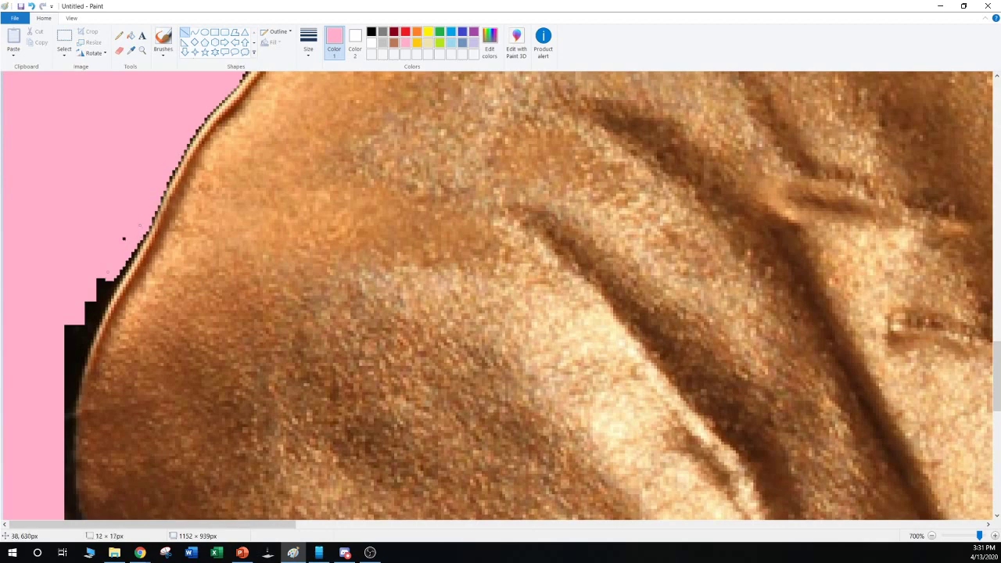
key("Right")
key("Left")
key("Down")
left_click_drag(140, 228, 143, 222)
left_click(77, 232)
scroll(77, 235, "down", 1)
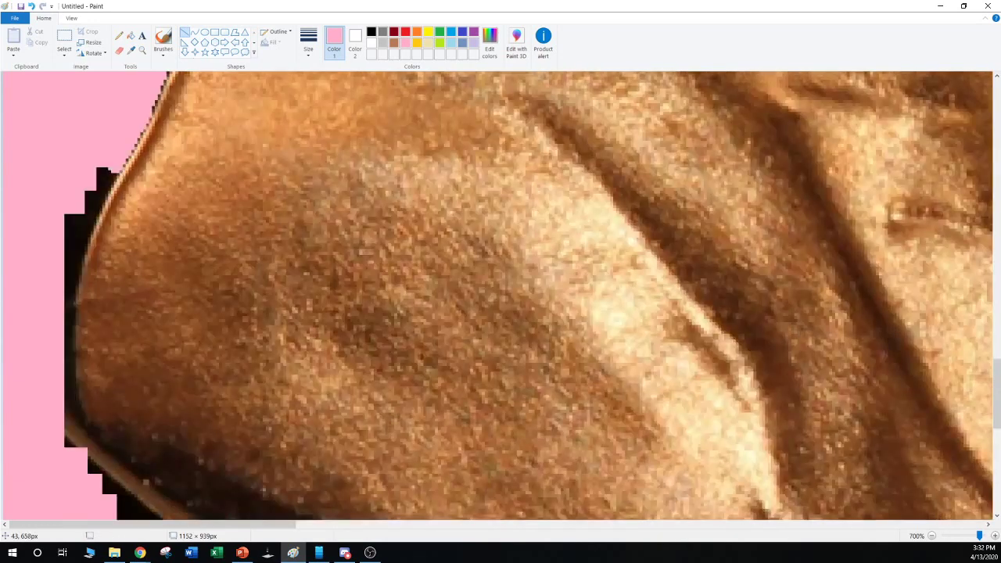
Cover the tall black strip along the bust's outermost curve and its leftover fragments with steep pink lines
left_click_drag(116, 160, 82, 222)
left_click_drag(105, 134, 76, 237)
key("alt+Tab")
left_click_drag(89, 142, 69, 318)
left_click_drag(27, 551, 16, 561)
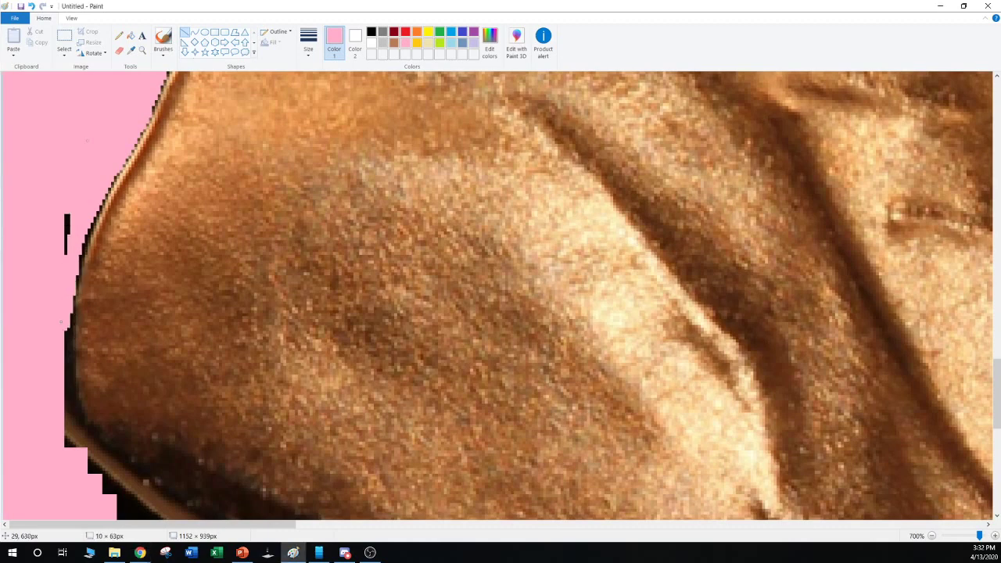
left_click_drag(87, 141, 61, 261)
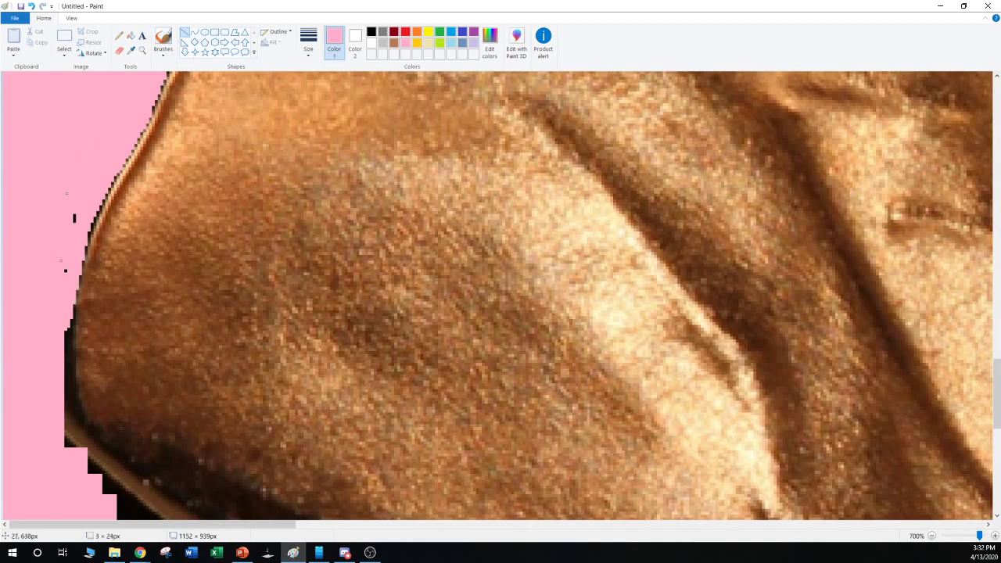
left_click_drag(79, 186, 77, 234)
scroll(500, 295, "down", 2)
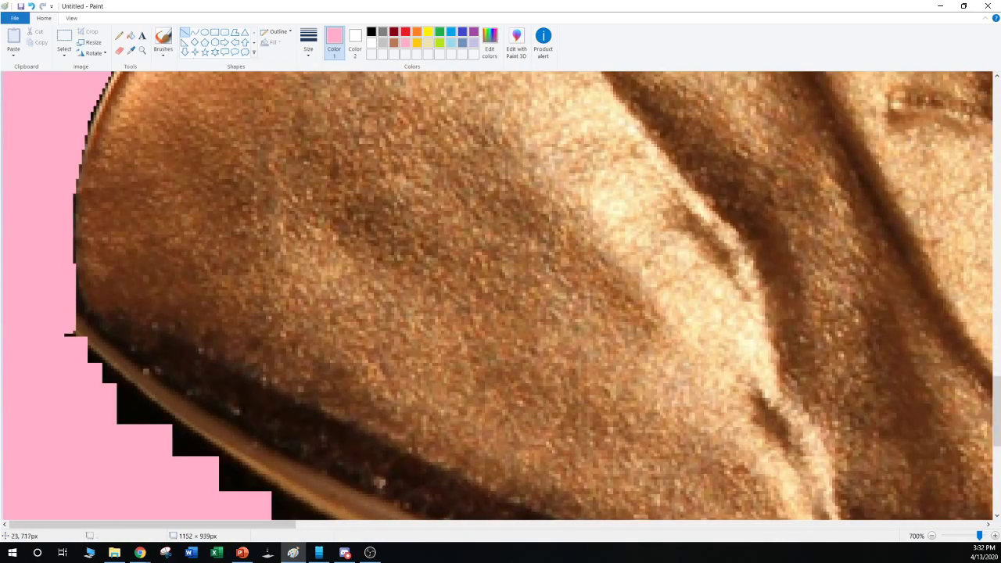
scroll(500, 295, "up", 4)
left_click_drag(54, 379, 90, 283)
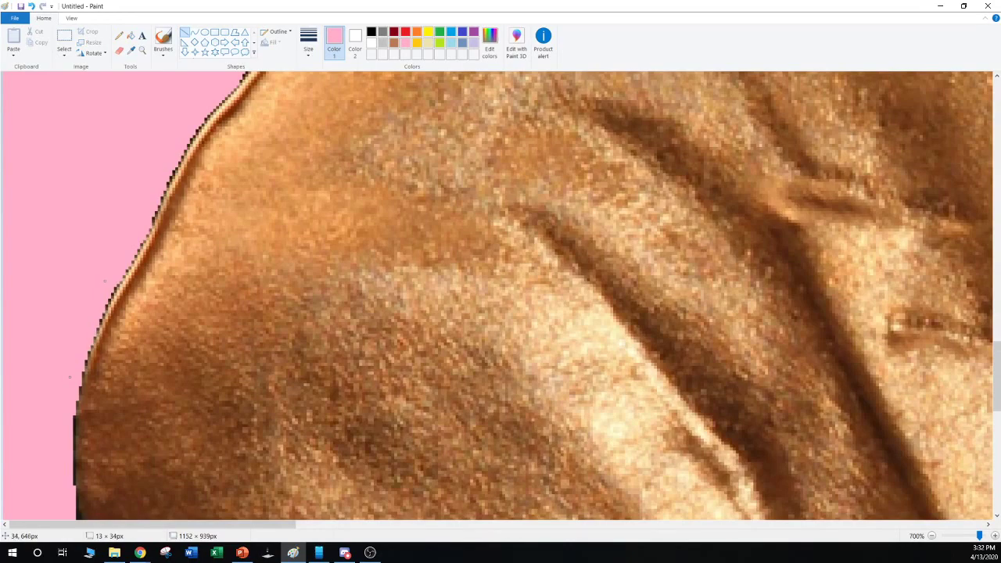
Cover the thin dark sliver on the bust's vertical back edge and the small black stub at its lower corner with pink
scroll(46, 452, "down", 10)
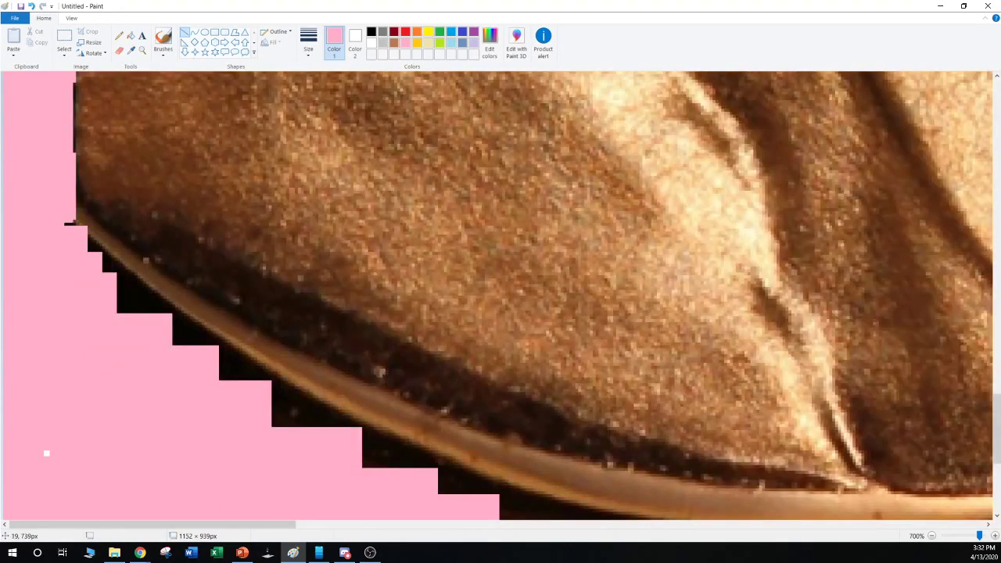
scroll(47, 453, "up", 2)
left_click_drag(60, 183, 60, 316)
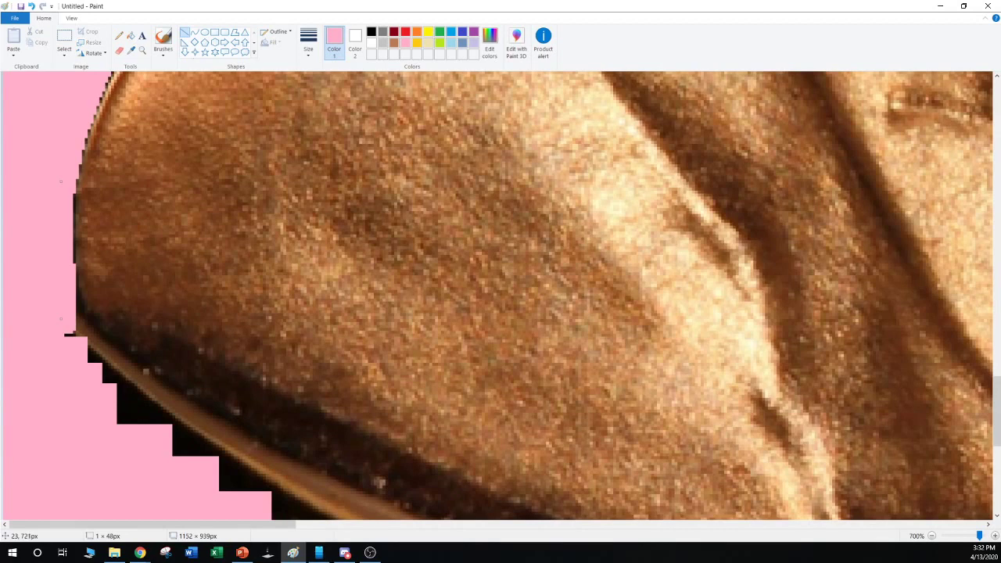
key("Right")
key("Escape")
scroll(46, 453, "down", 3)
left_click_drag(63, 181, 68, 262)
left_click(60, 200)
left_click_drag(60, 200, 102, 313)
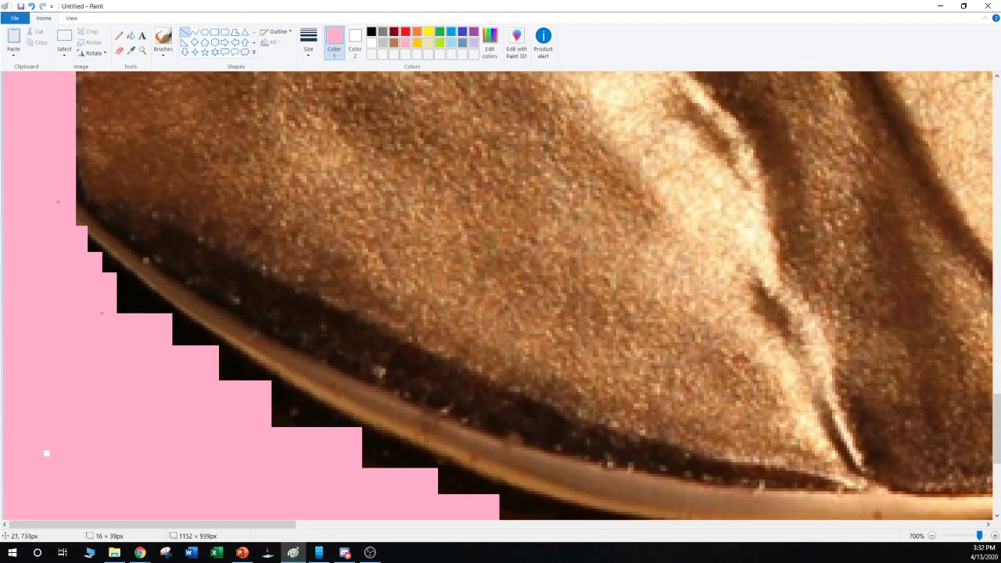
left_click(33, 233)
Cover the black steps along the start of the bust's curved lower edge and their leftover triangles with long diagonal pink lines
left_click_drag(63, 215, 191, 351)
left_click(69, 313)
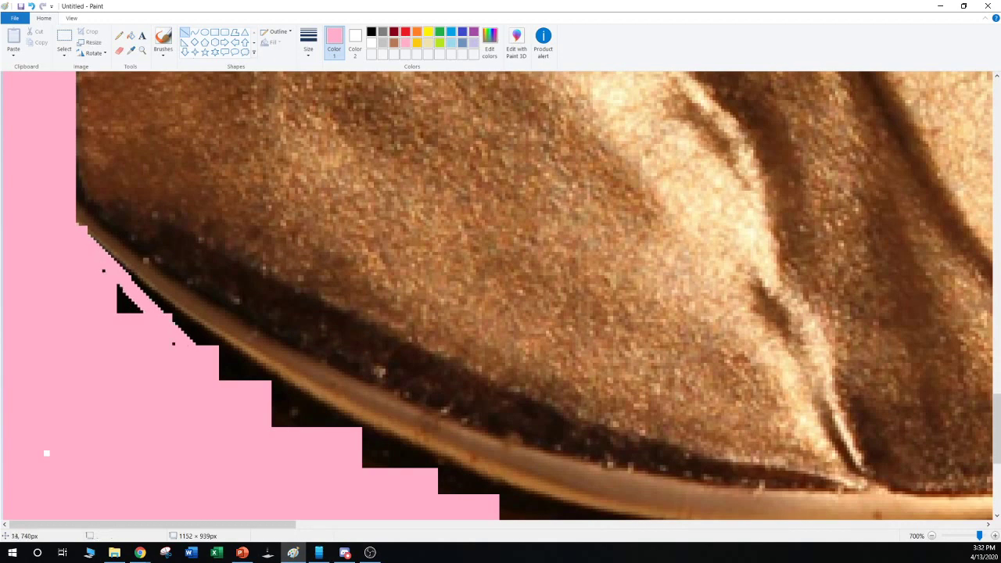
left_click_drag(72, 249, 315, 419)
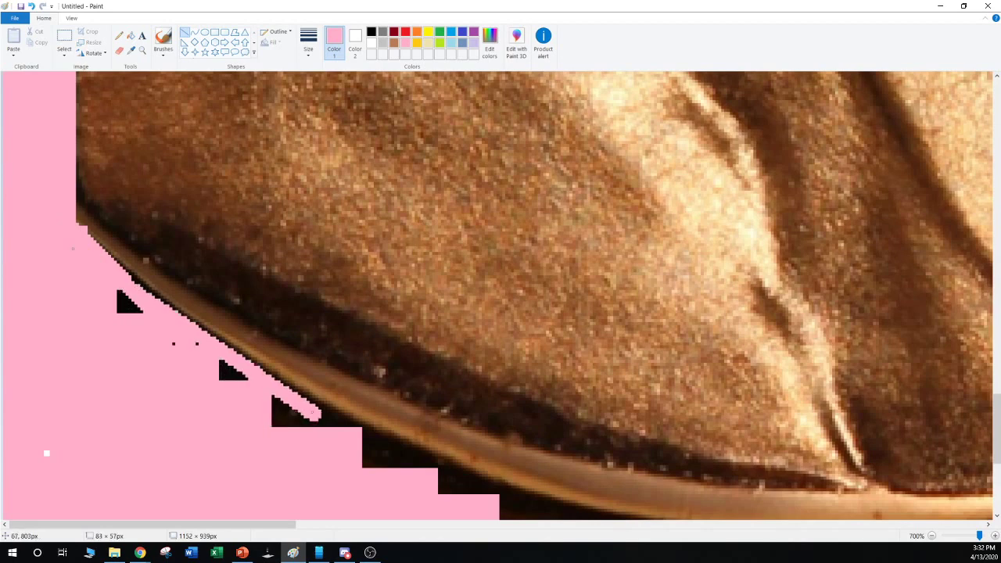
left_click(90, 261)
left_click_drag(62, 219, 278, 423)
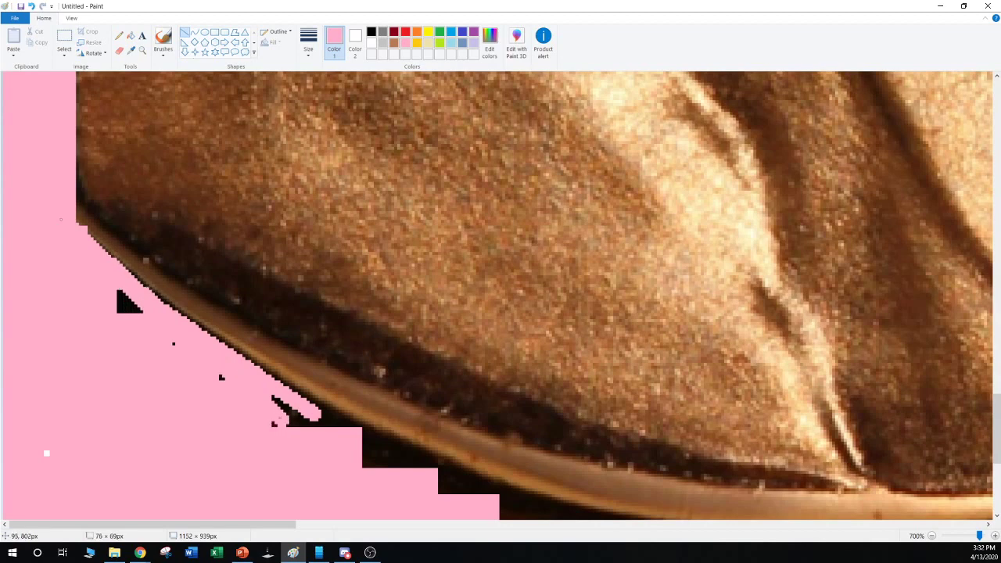
left_click_drag(91, 282, 231, 392)
left_click(165, 420)
left_click_drag(38, 435, 46, 459)
left_click(146, 421)
left_click(119, 310)
Cover the next black steps along the bust's lower edge, toward its flatter bottom stretch, with long shallow pink lines
left_click_drag(253, 524, 290, 525)
scroll(288, 365, "down", 2)
left_click(135, 315)
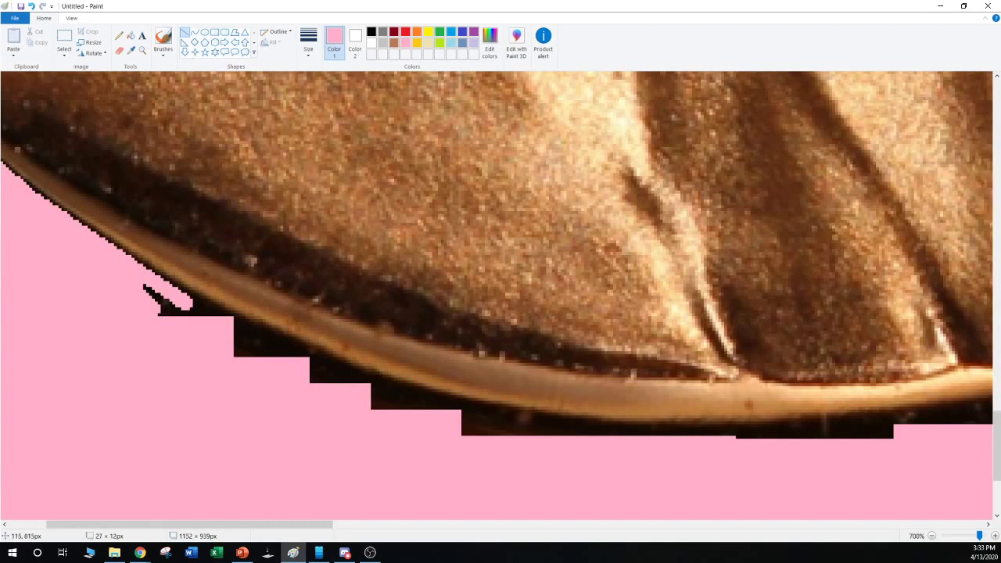
left_click_drag(99, 283, 230, 348)
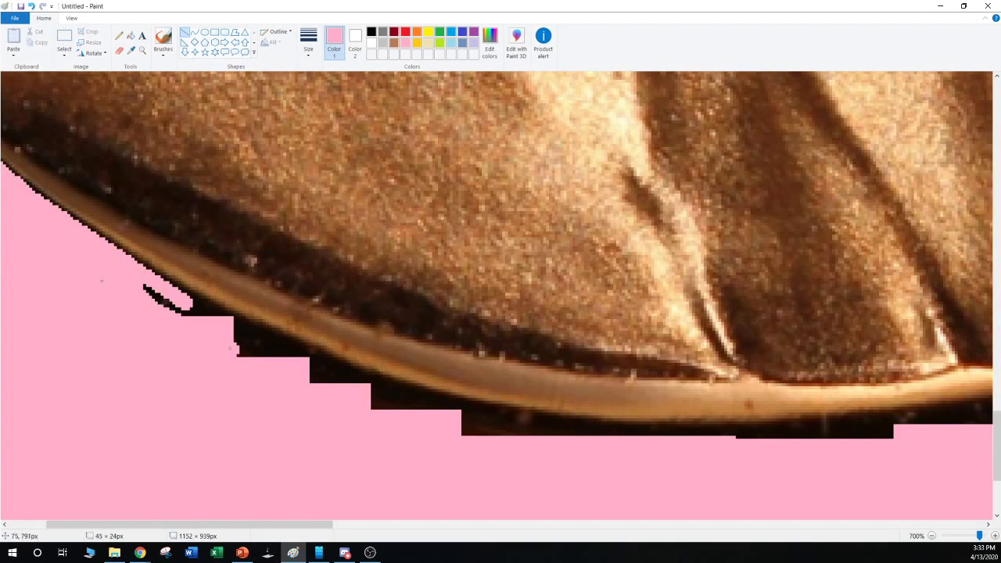
left_click_drag(105, 287, 336, 393)
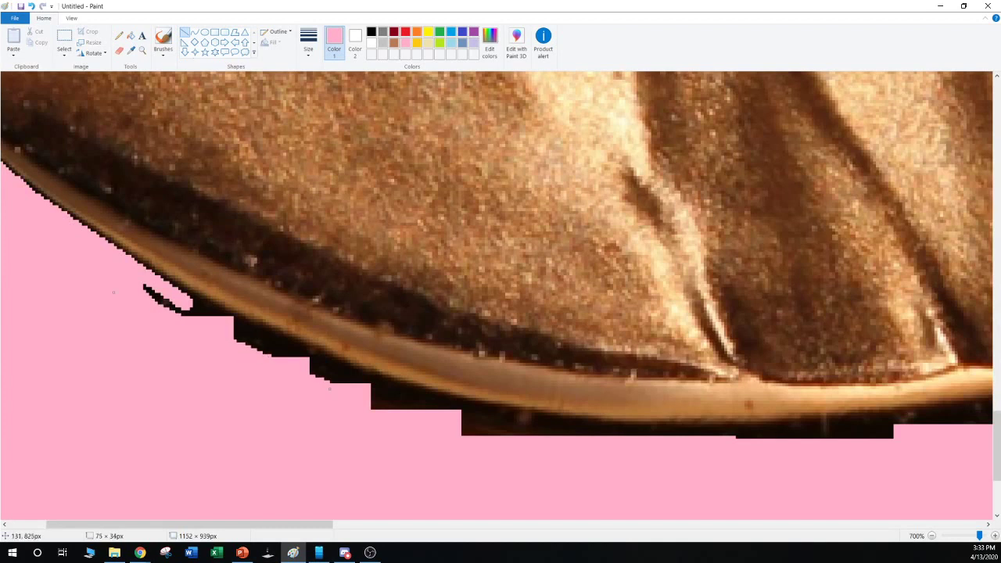
left_click(105, 282)
left_click_drag(135, 286, 420, 408)
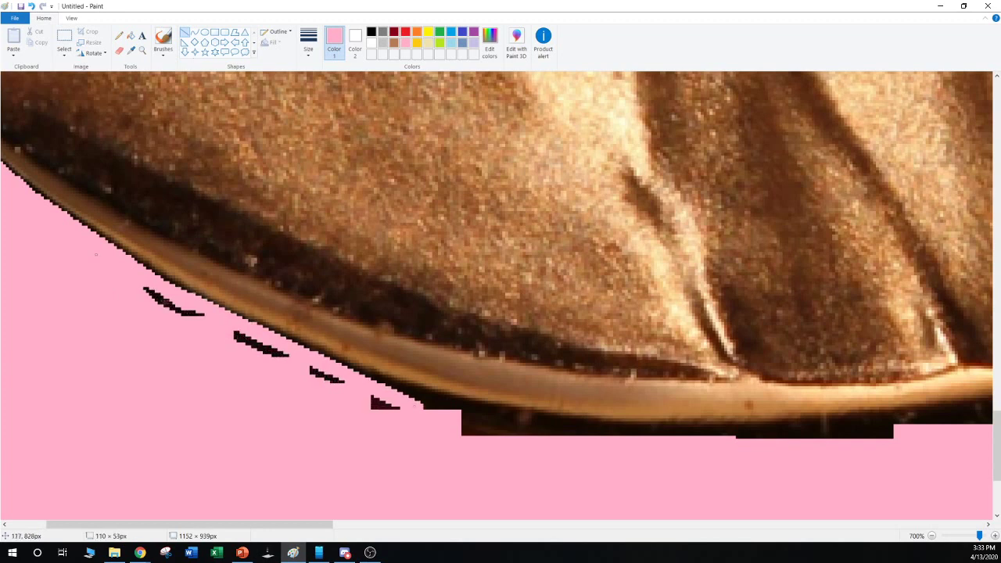
Cover the thin black rim along the bust's lower back curve and the row of leftover slivers beneath it with diagonal pink lines
left_click(65, 249)
left_click_drag(63, 238, 380, 409)
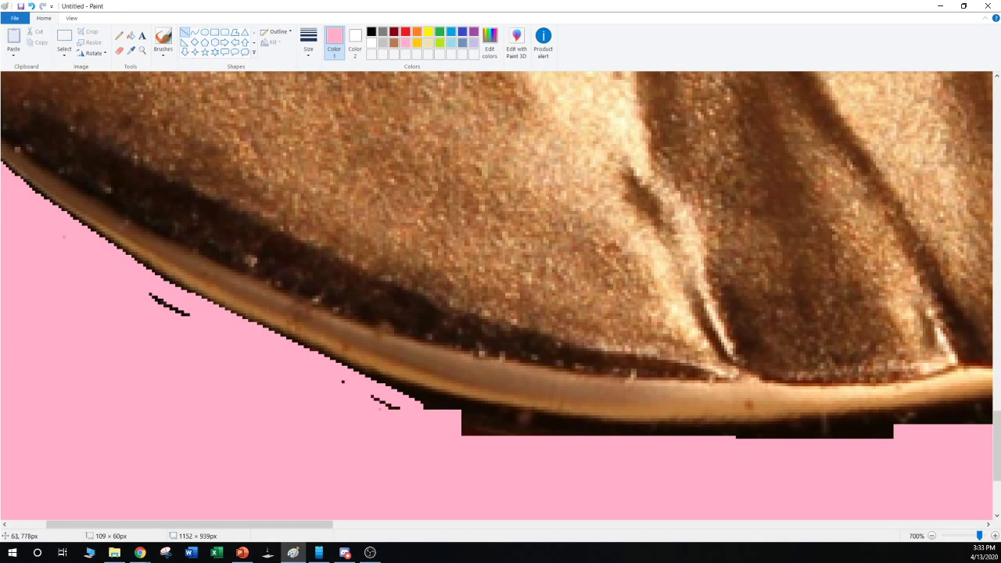
left_click_drag(64, 236, 64, 222)
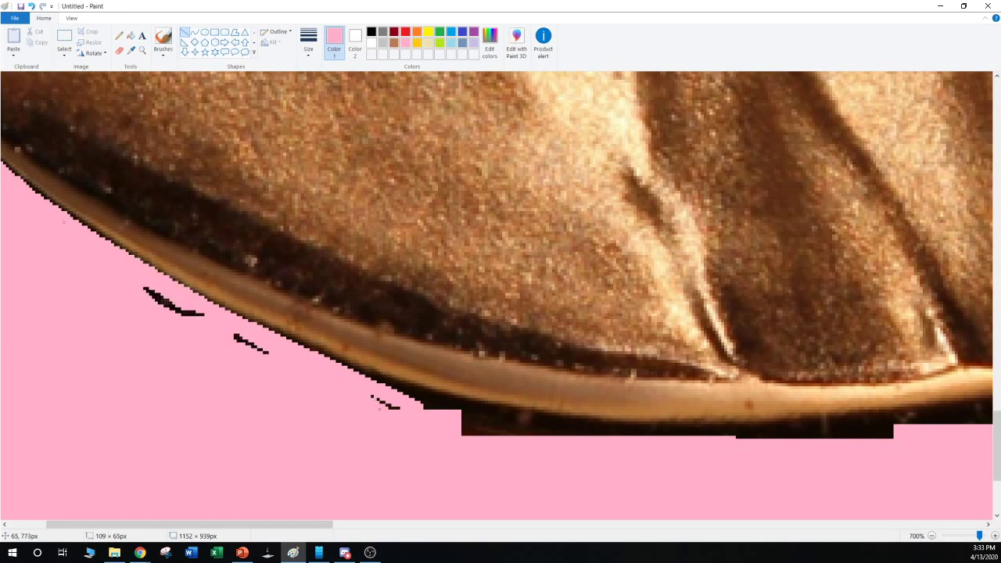
left_click(125, 315)
left_click_drag(149, 303, 260, 354)
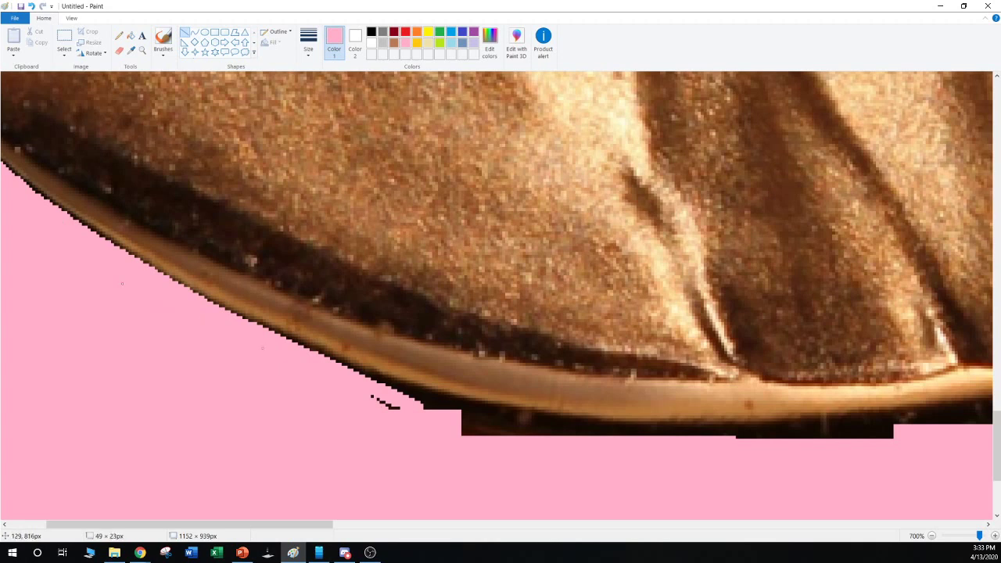
left_click(235, 360)
left_click_drag(353, 407, 388, 404)
Cover the back end of the black block under the bust's bottom stretch and its leftover fragments with shallow pink lines
left_click(305, 402)
left_click_drag(254, 383, 481, 421)
left_click_drag(176, 331, 654, 484)
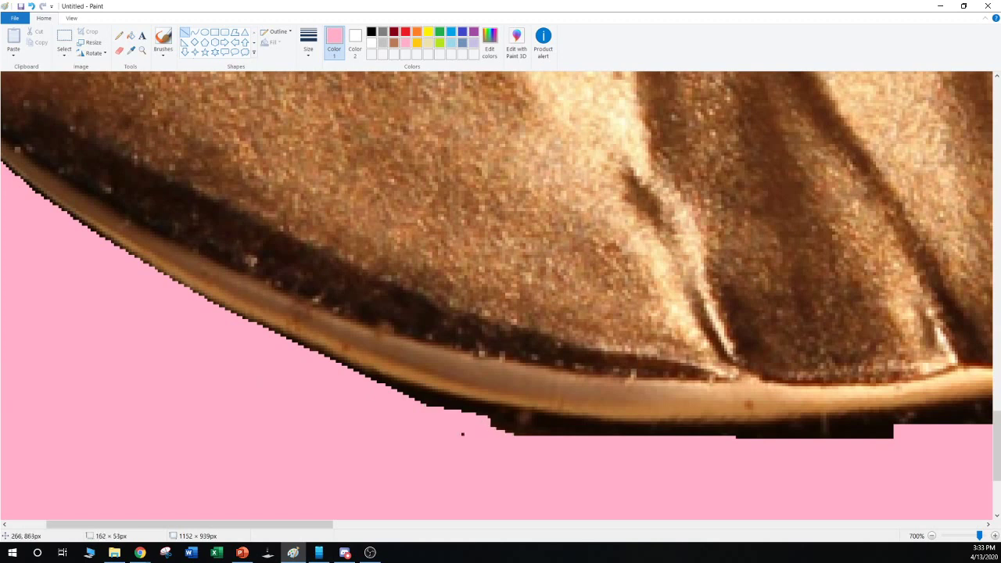
left_click_drag(181, 333, 197, 315)
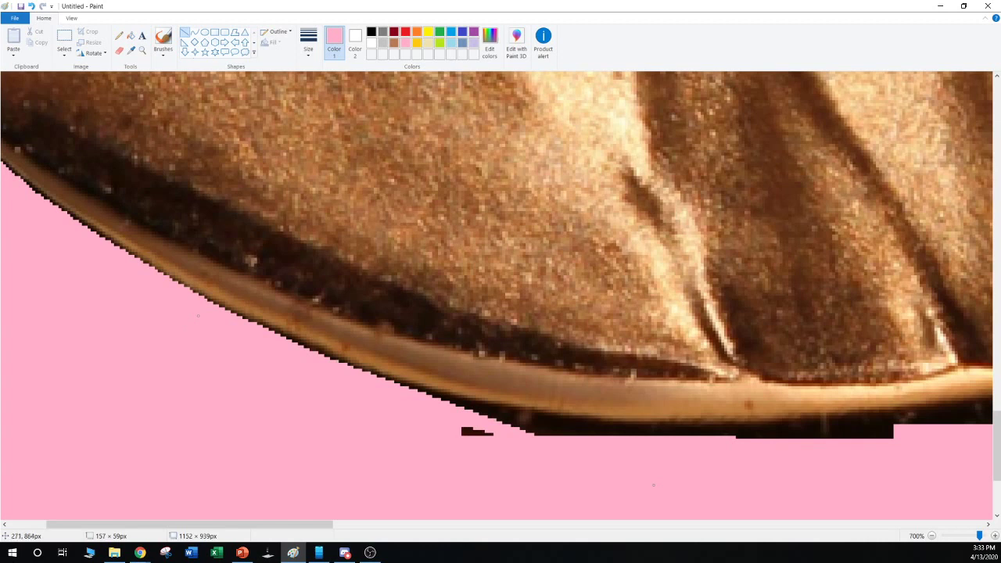
left_click_drag(654, 485, 475, 414)
left_click_drag(216, 347, 368, 397)
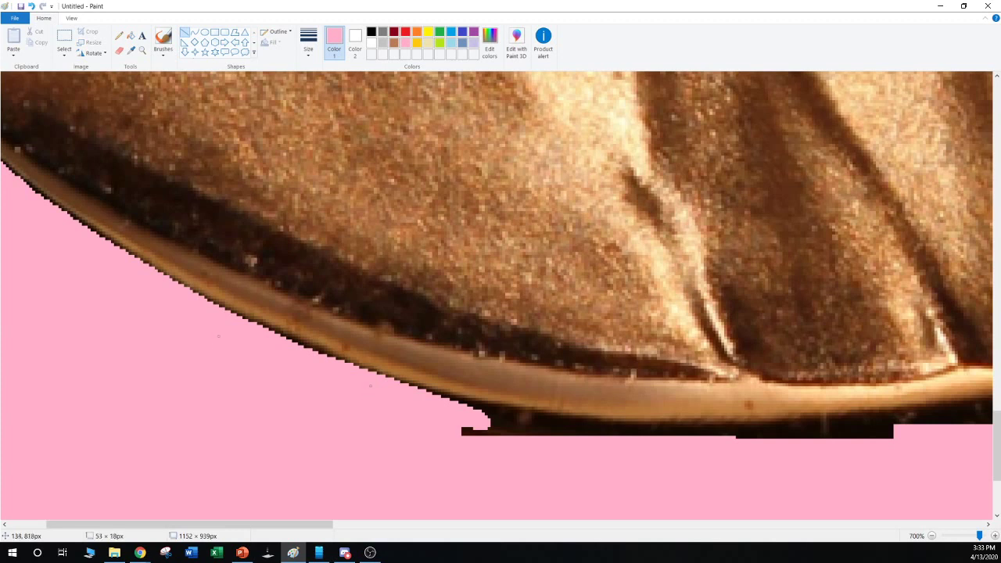
left_click_drag(264, 351, 261, 340)
left_click(449, 439)
left_click_drag(444, 440, 546, 433)
left_click(566, 484)
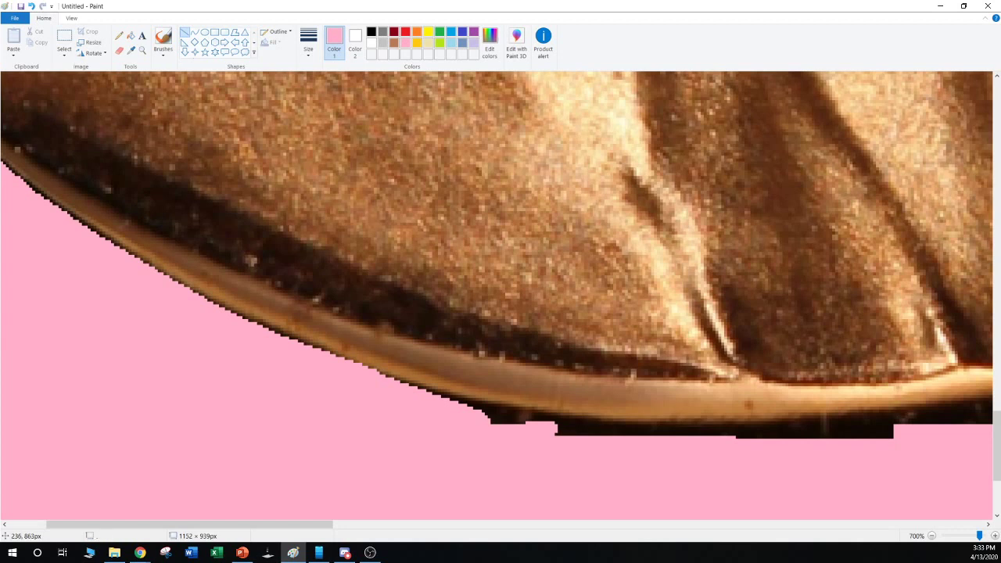
Thin the long black band under the bust's flat bottom stretch with nearly horizontal pink lines and cover the specks left below it
left_click_drag(404, 393, 726, 461)
left_click(542, 461)
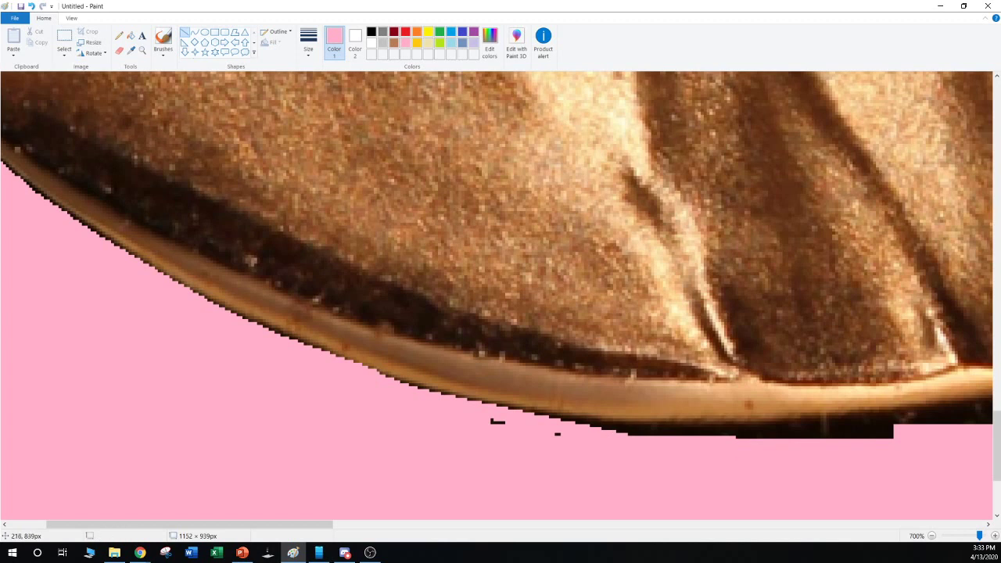
left_click_drag(471, 414, 848, 470)
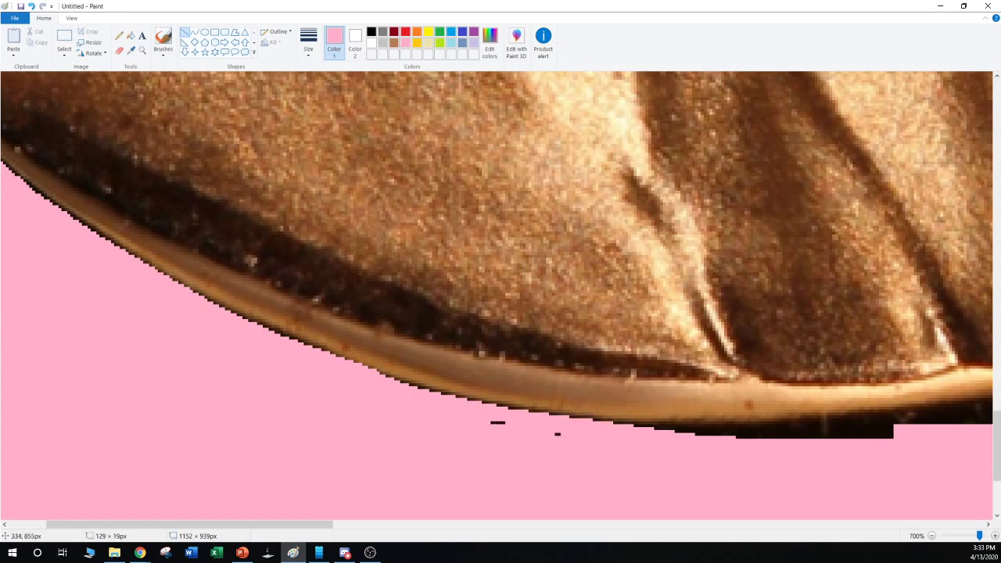
left_click(606, 422)
left_click_drag(554, 420, 887, 441)
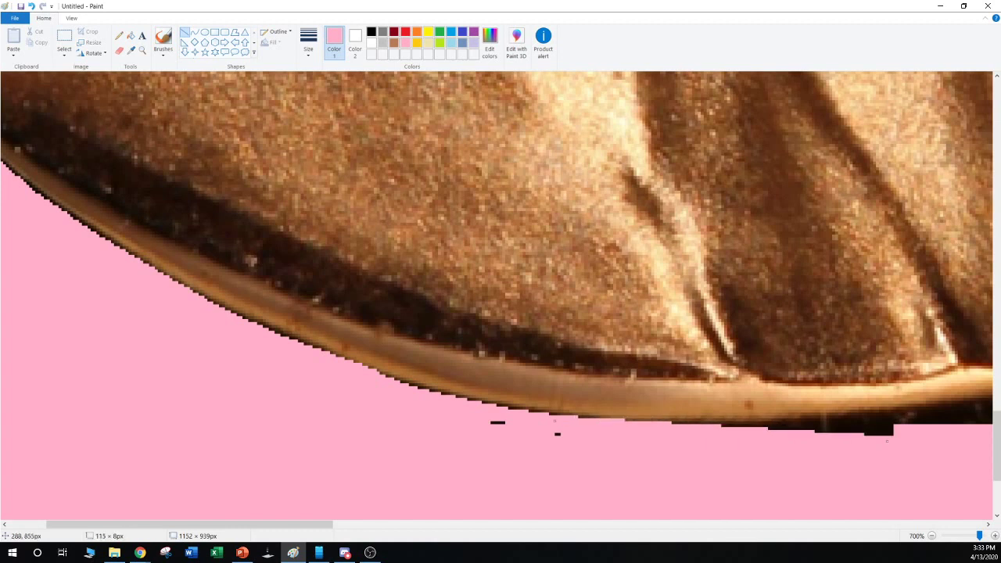
left_click(713, 453)
left_click_drag(446, 415, 633, 444)
Cover the black steps around the bust's lowest point and the dark bars left beneath them with nearly flat pink lines
left_click_drag(219, 525, 331, 525)
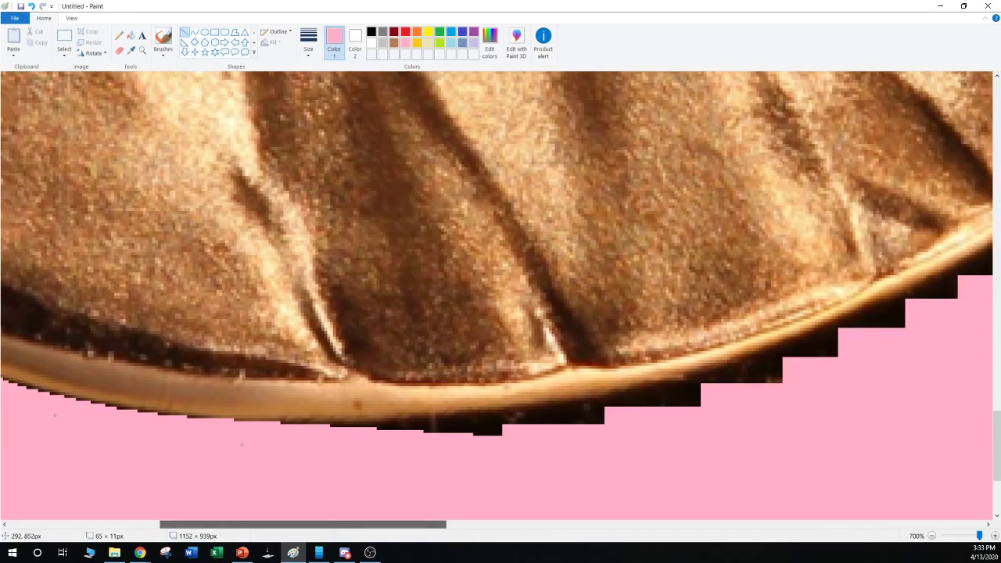
left_click(276, 502)
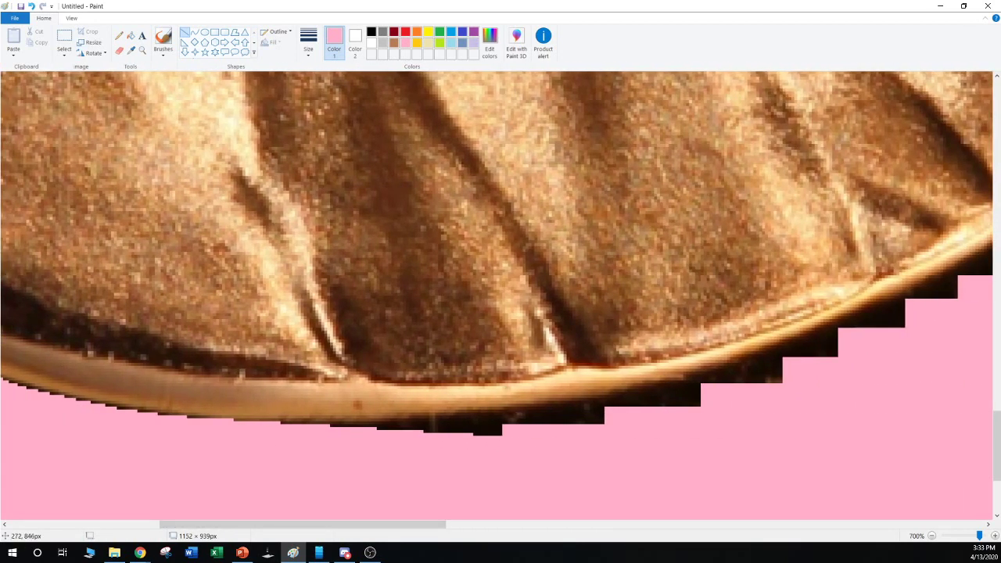
mouse_move(287, 436)
left_mouse_down()
mouse_move(626, 442)
mouse_move(724, 401)
left_mouse_up()
left_click(354, 460)
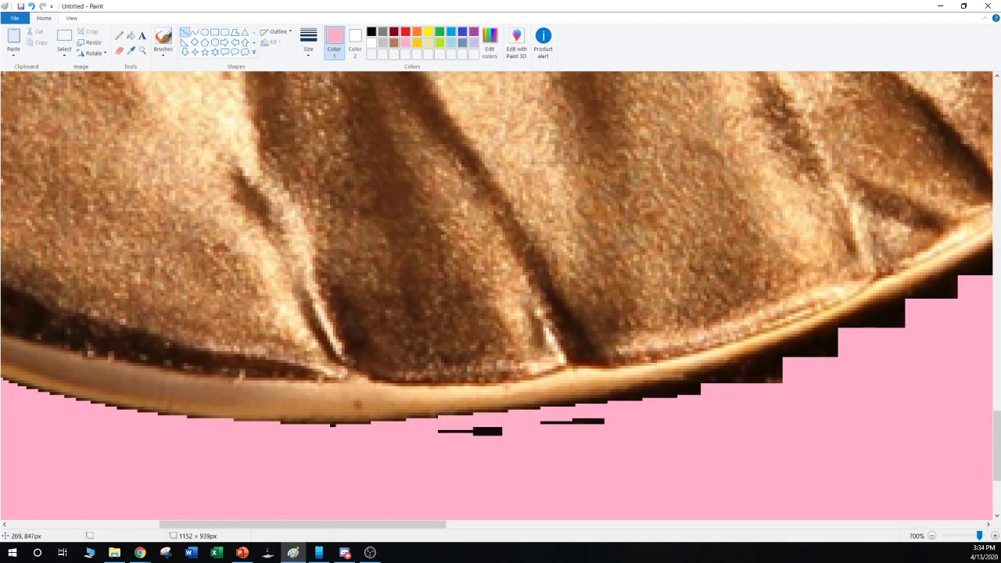
left_click_drag(268, 438, 472, 437)
key("Up")
key("Up")
key("Up")
key("Up")
left_click(417, 450)
left_click_drag(454, 440, 623, 417)
left_click(437, 445)
left_click(504, 439)
left_click(465, 401)
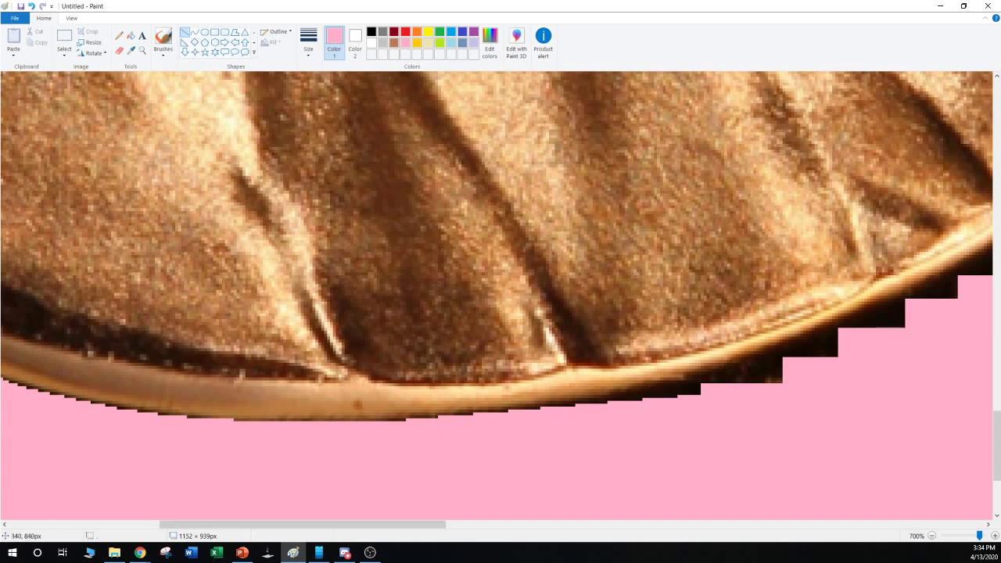
Cover the black steps where the bust's lower edge begins rising toward the front tip, including leftover specks, with gently rising pink lines
left_click_drag(465, 423, 848, 361)
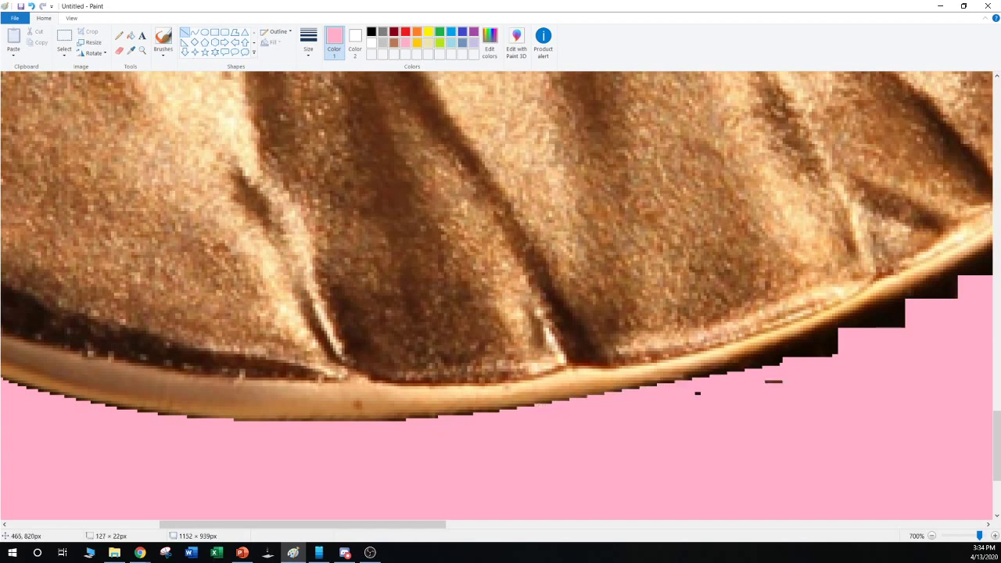
left_click(830, 399)
left_click_drag(623, 398, 890, 319)
left_click(745, 380)
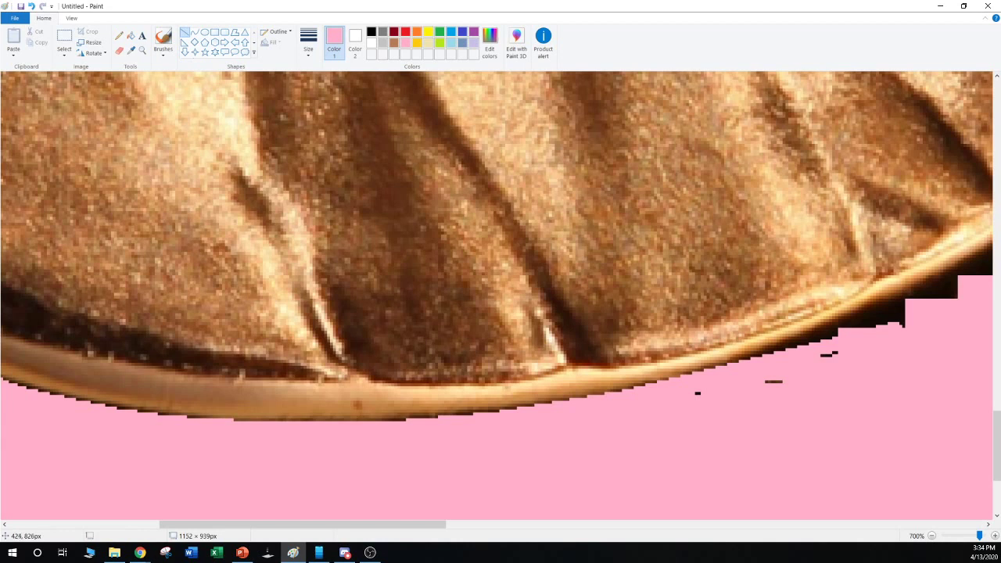
left_click_drag(735, 367, 923, 291)
left_click(905, 363)
mouse_move(692, 395)
left_mouse_down()
mouse_move(799, 378)
mouse_move(909, 313)
mouse_move(903, 339)
left_mouse_up()
left_click(723, 401)
left_click(804, 384)
left_click(848, 361)
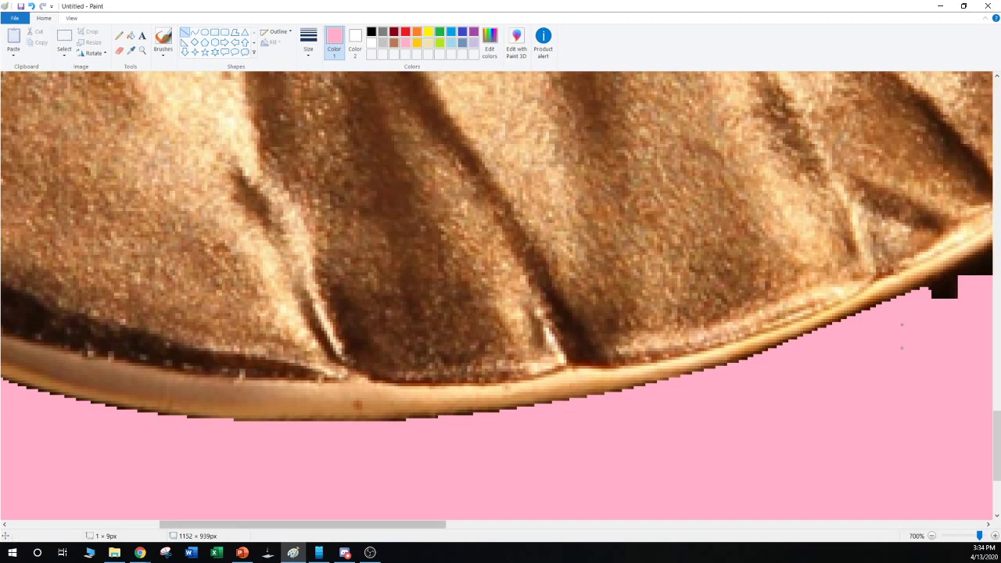
Cover the steeper black steps on the lower edge approaching the bust's front tip and their leftover triangles with rising diagonal pink lines
left_click_drag(303, 523, 434, 523)
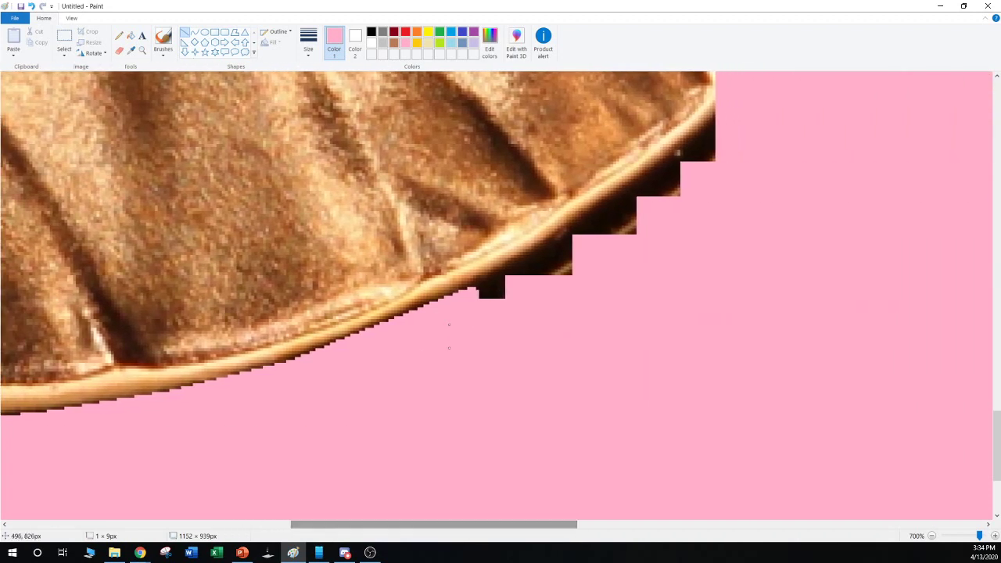
left_click(498, 313)
left_click_drag(469, 298, 708, 162)
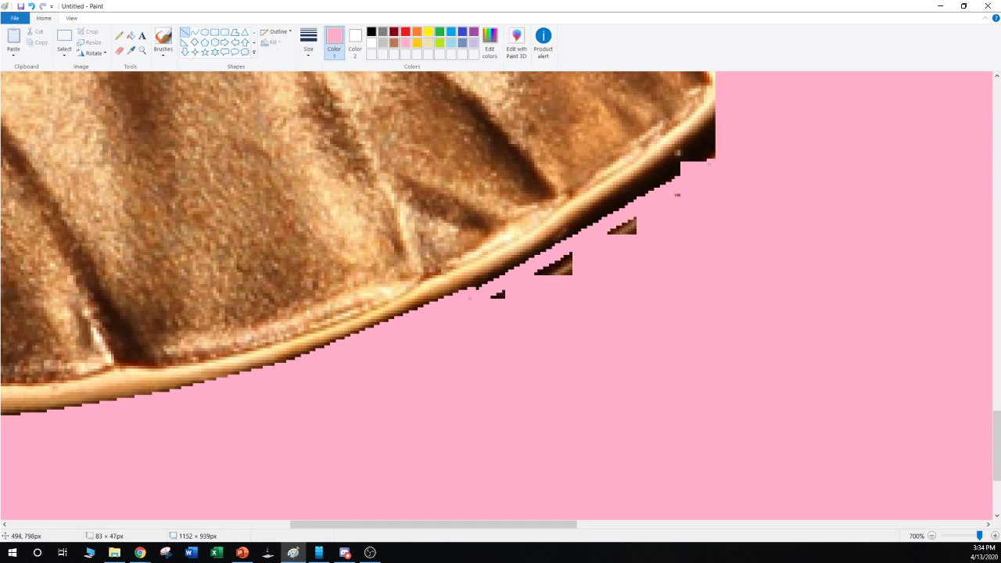
left_click_drag(470, 298, 469, 294)
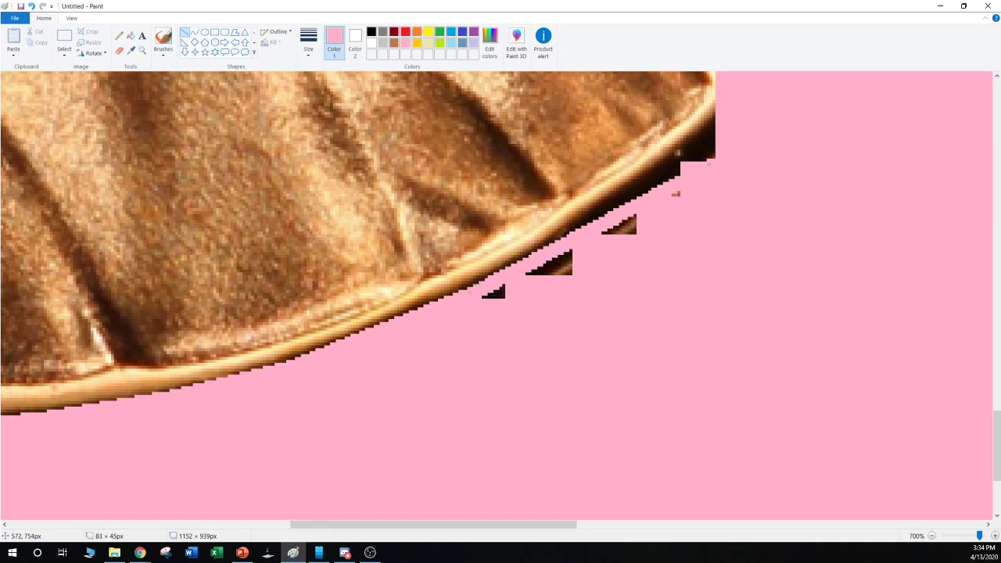
left_click_drag(709, 162, 668, 168)
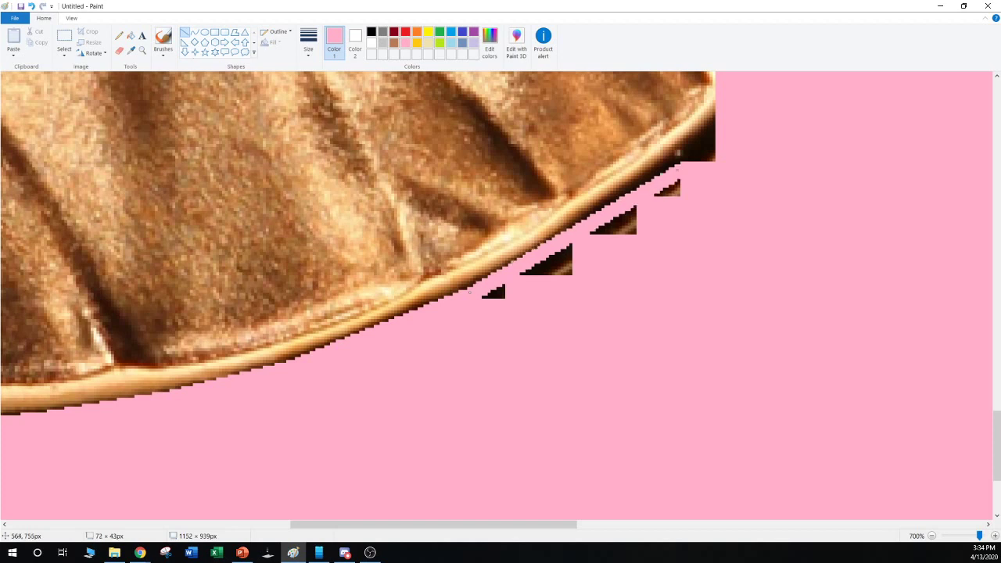
left_click_drag(463, 315, 722, 152)
left_click(710, 230)
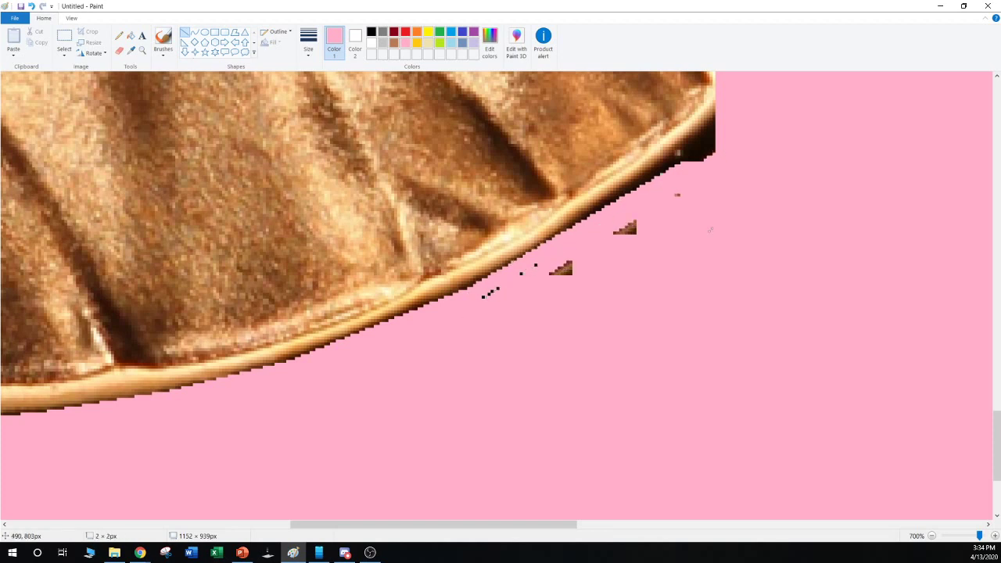
mouse_move(463, 312)
left_mouse_down()
mouse_move(632, 227)
mouse_move(630, 211)
left_mouse_up()
left_click(691, 205)
left_click_drag(692, 193, 546, 274)
left_click(518, 333)
left_click_drag(695, 183, 692, 182)
left_click(587, 248)
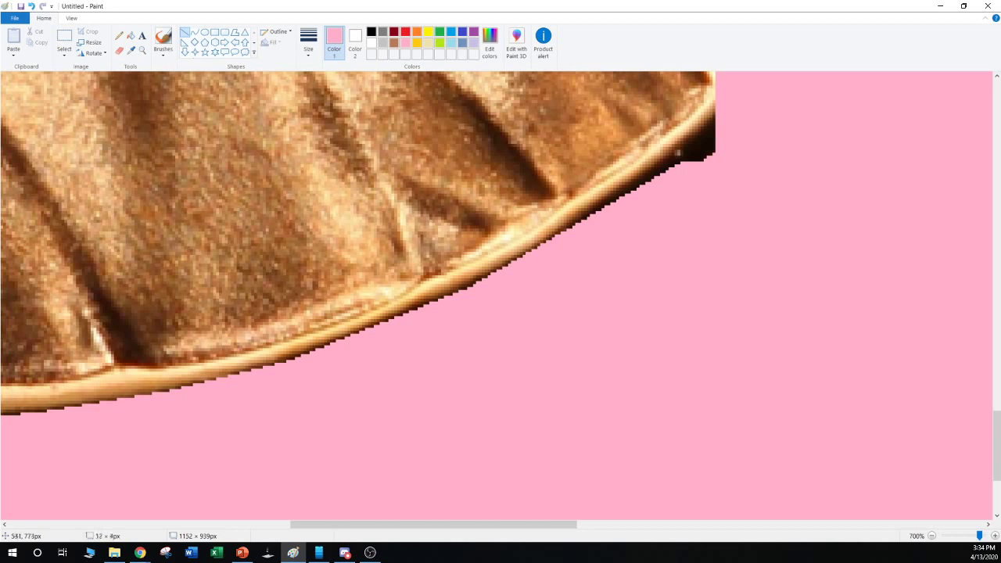
Cover the last black corner under the bust's front tip and its leftover fragment with pink lines
left_click_drag(614, 222, 787, 77)
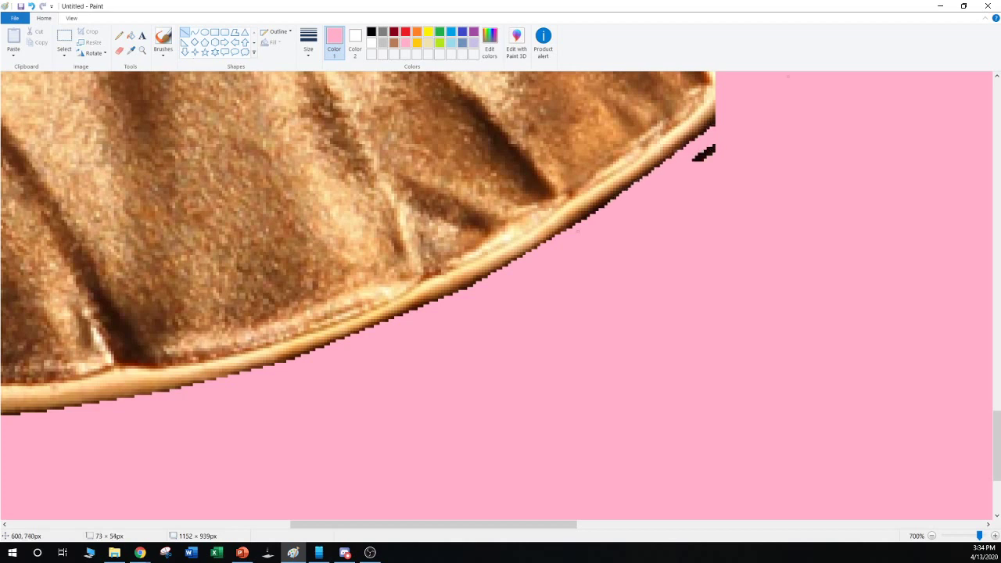
left_click(574, 262)
left_click(572, 265)
mouse_move(799, 102)
left_mouse_down()
mouse_move(791, 88)
mouse_move(794, 95)
left_mouse_up()
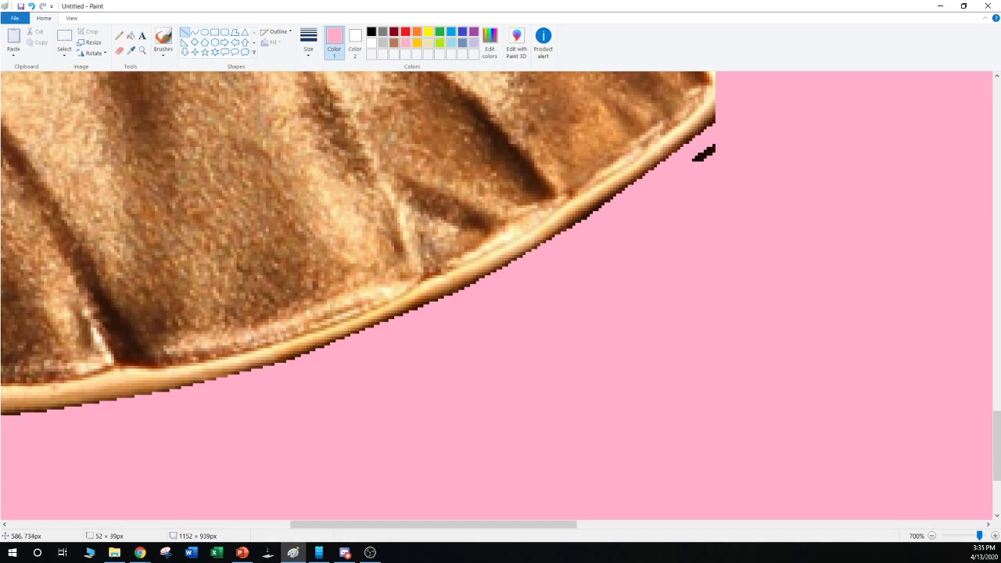
left_click(738, 177)
left_click_drag(677, 158, 761, 82)
left_click(762, 117)
left_click_drag(683, 171, 739, 131)
left_click(761, 213)
Cover the black steps on the straight front edge just above the bust's tip, their leftover triangles and the tip's stray corner with pink
scroll(761, 213, "up", 2)
scroll(358, 295, "up", 2)
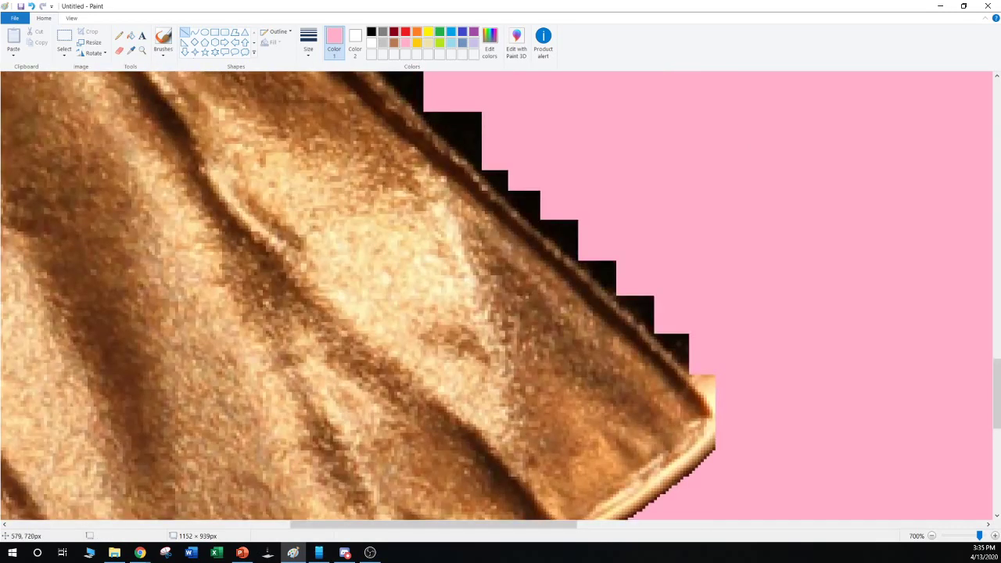
left_click_drag(712, 378, 545, 211)
left_click(657, 245)
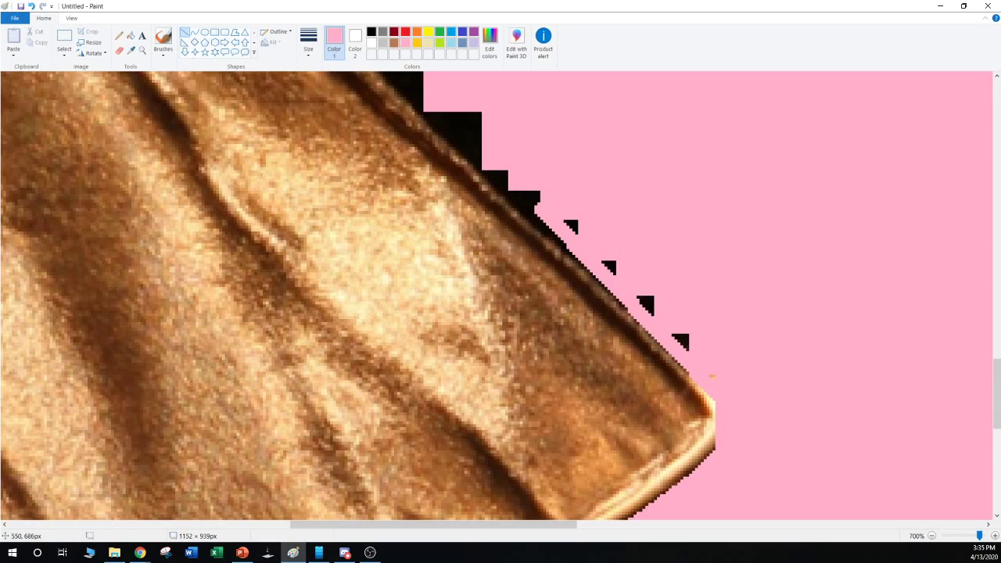
left_click_drag(635, 301, 475, 158)
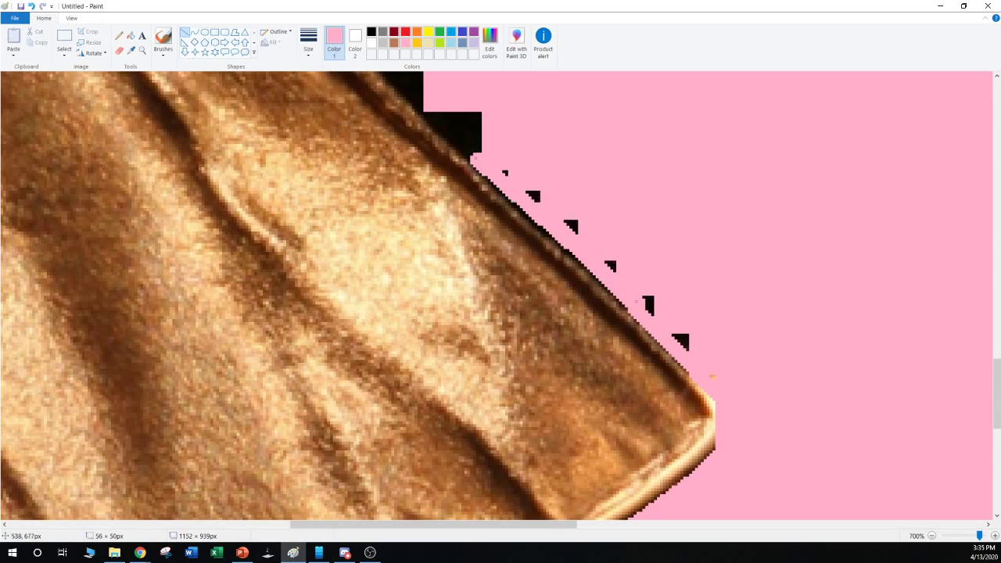
left_click_drag(636, 301, 767, 435)
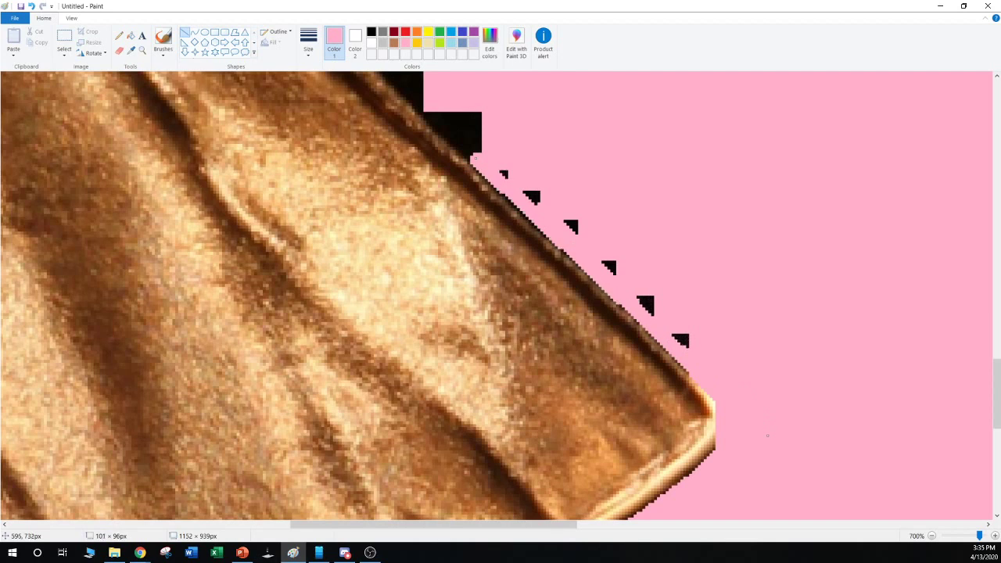
left_click(752, 371)
mouse_move(733, 383)
left_mouse_down()
mouse_move(642, 287)
mouse_move(497, 166)
mouse_move(688, 331)
left_mouse_up()
left_click(528, 157)
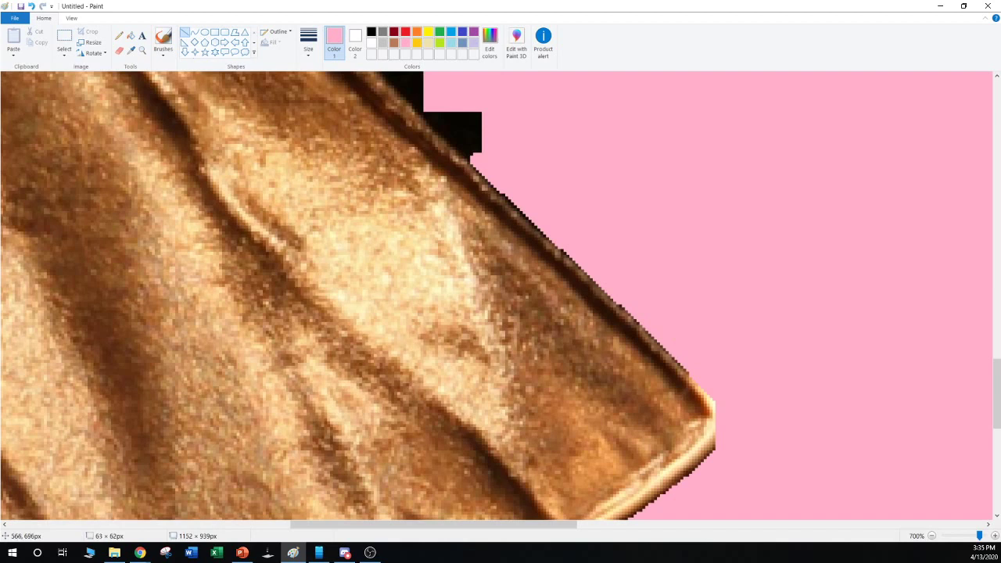
left_click(747, 276)
left_click_drag(700, 378, 721, 410)
Cover the next black steps farther up the bust's straight front edge and their leftover triangles with long diagonal pink lines
scroll(358, 295, "up", 3)
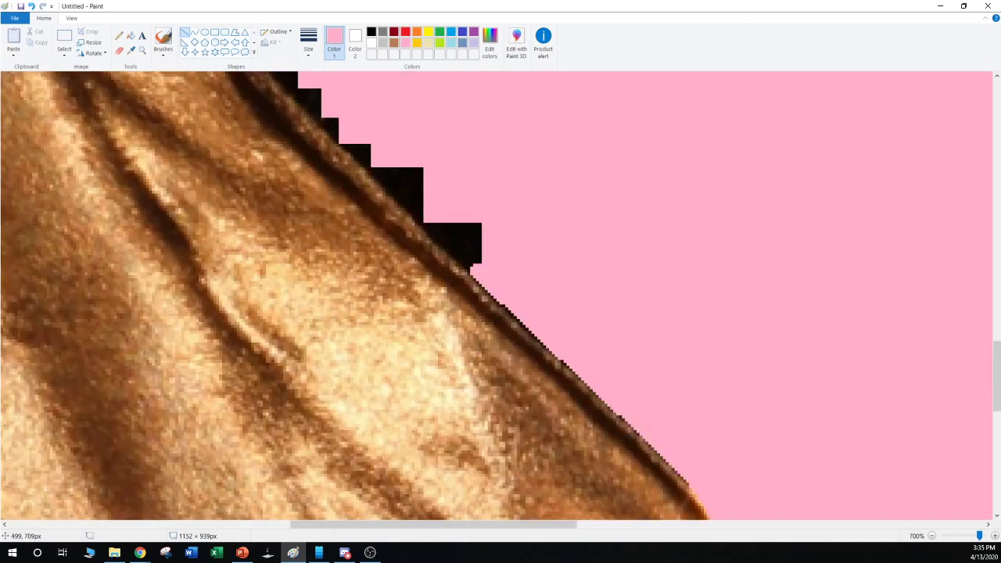
left_click_drag(629, 430, 329, 124)
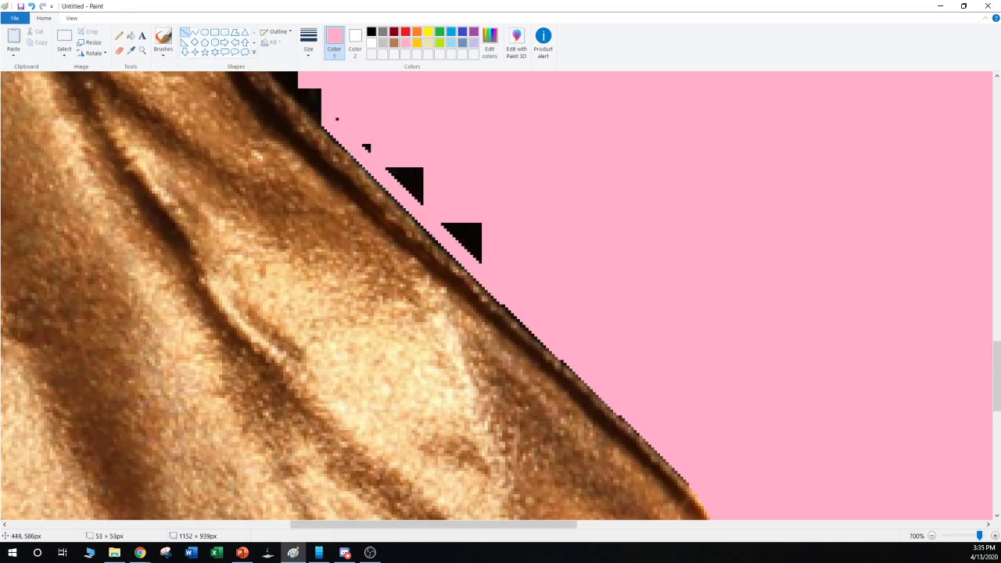
left_click(537, 228)
left_click_drag(488, 264, 337, 116)
left_click(502, 255)
mouse_move(490, 245)
left_mouse_down()
mouse_move(388, 149)
mouse_move(489, 237)
left_mouse_up()
left_click(507, 257)
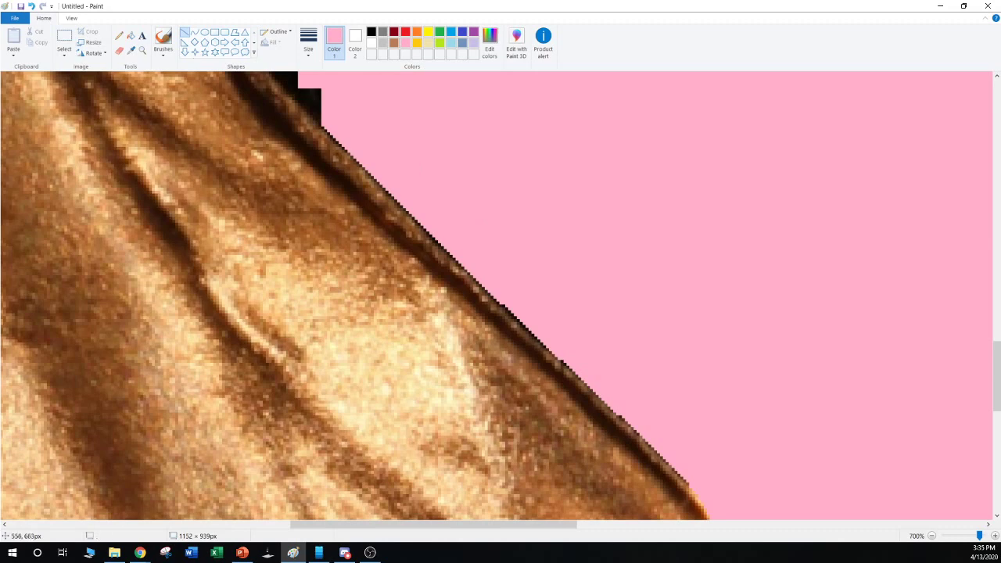
Cover the black steps at the upper end of the bust's straight front edge, just below the bulge at the neck, with pink lines
left_click_drag(362, 524, 296, 523)
scroll(531, 235, "up", 3)
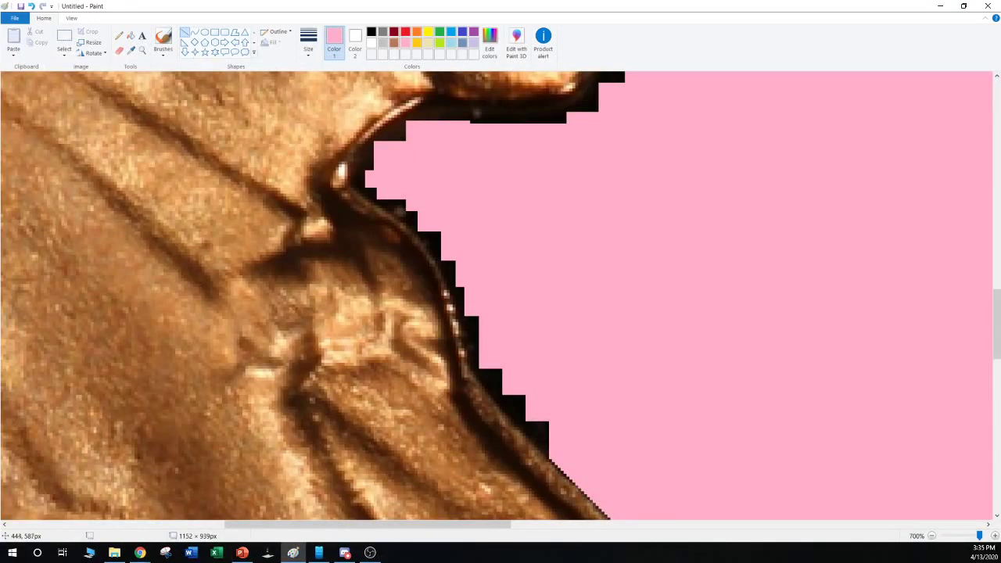
mouse_move(558, 458)
left_mouse_down()
mouse_move(490, 385)
mouse_move(536, 434)
mouse_move(516, 398)
left_mouse_up()
left_click(558, 432)
left_click(543, 429)
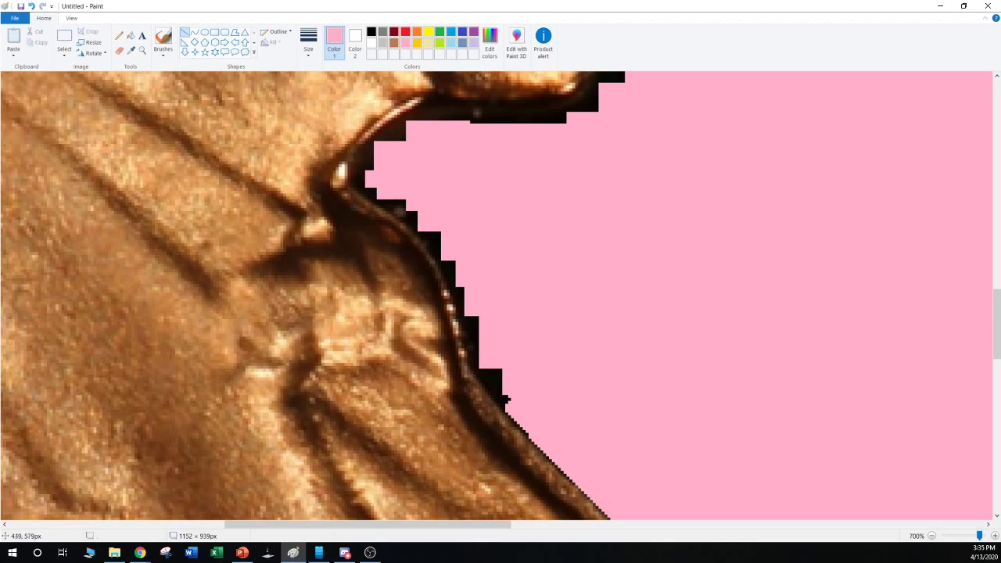
Cover the black steps along the outer curve of the bulge at the neck with short pink lines
mouse_move(532, 431)
left_mouse_down()
mouse_move(475, 365)
mouse_move(495, 392)
mouse_move(449, 266)
left_mouse_up()
left_click(488, 353)
left_click(491, 288)
left_click(512, 257)
left_click_drag(463, 309, 402, 208)
left_click(439, 213)
Cover the black corners in the notch between the neck bulge and the underside of the chin with pink
mouse_move(447, 233)
left_mouse_down()
mouse_move(354, 178)
mouse_move(360, 156)
mouse_move(390, 128)
mouse_move(399, 132)
mouse_move(390, 144)
mouse_move(371, 153)
mouse_move(422, 97)
mouse_move(456, 99)
mouse_move(468, 88)
mouse_move(431, 105)
left_mouse_up()
left_click(389, 134)
left_click(404, 119)
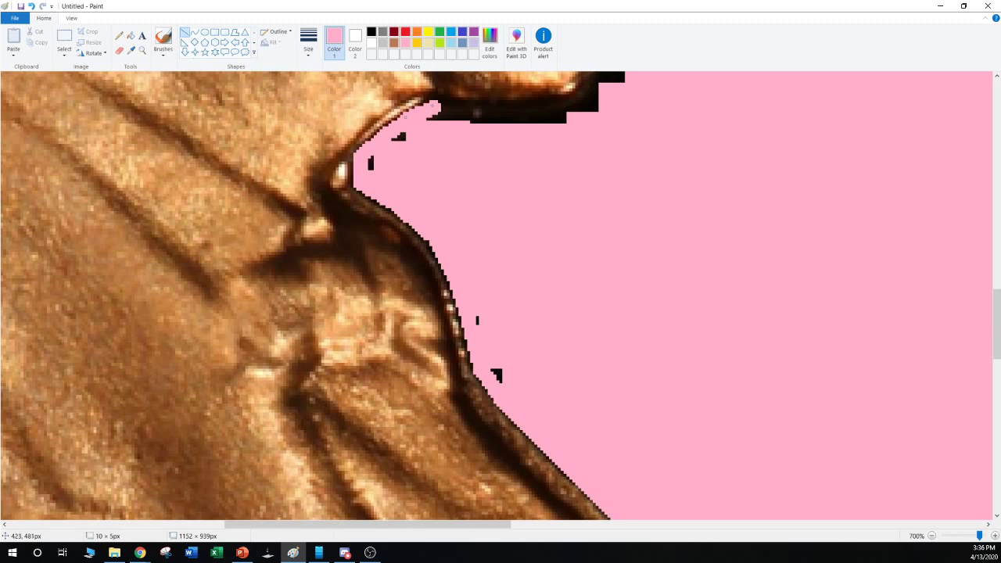
Cover the black strip under the chin and the leftover fragments below it and beside the neck bulge with pink
left_click(495, 156)
mouse_move(431, 104)
left_mouse_down()
mouse_move(527, 114)
mouse_move(580, 100)
left_mouse_up()
left_click(502, 119)
left_click(589, 131)
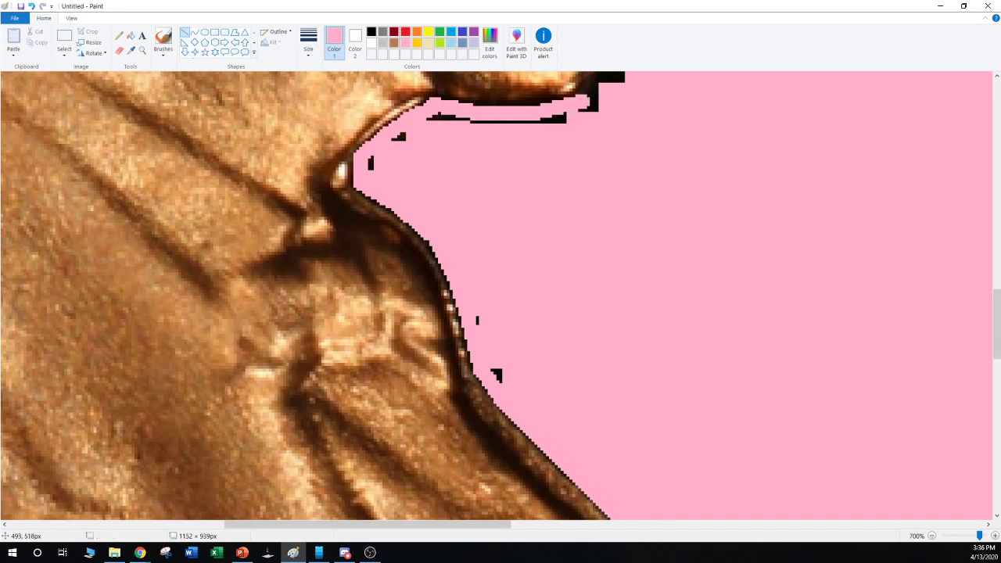
scroll(580, 102, "up", 3)
mouse_move(595, 220)
left_mouse_down()
mouse_move(424, 227)
mouse_move(367, 277)
left_mouse_up()
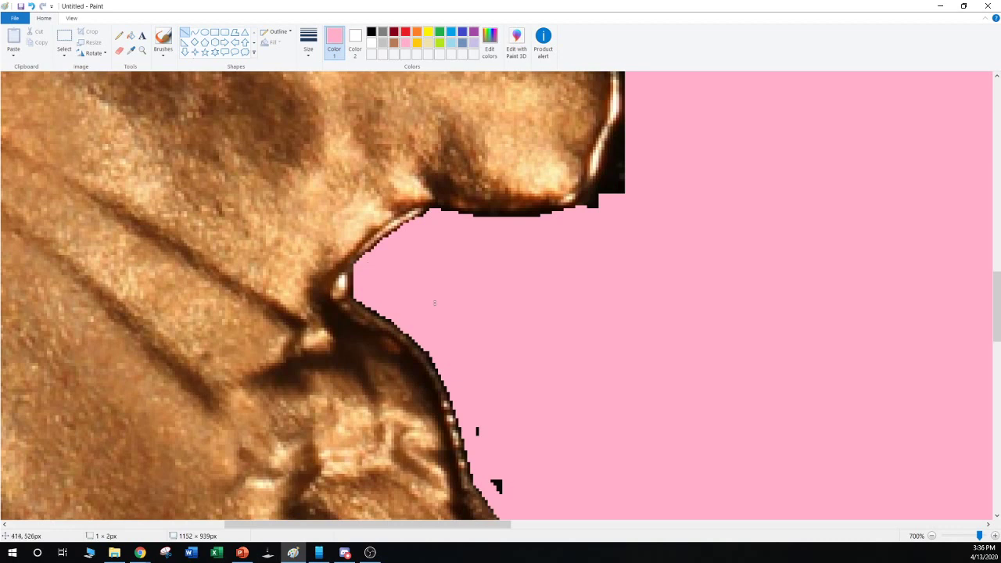
left_click_drag(477, 426, 477, 436)
left_click_drag(496, 480, 495, 493)
Cover the black corner at the lower front of the chin and its leftover fragment with pink lines
scroll(313, 297, "up", 3)
left_click_drag(562, 334, 611, 303)
mouse_move(590, 346)
left_mouse_down()
mouse_move(606, 266)
mouse_move(651, 204)
mouse_move(653, 184)
left_mouse_up()
left_click(595, 302)
left_click(604, 260)
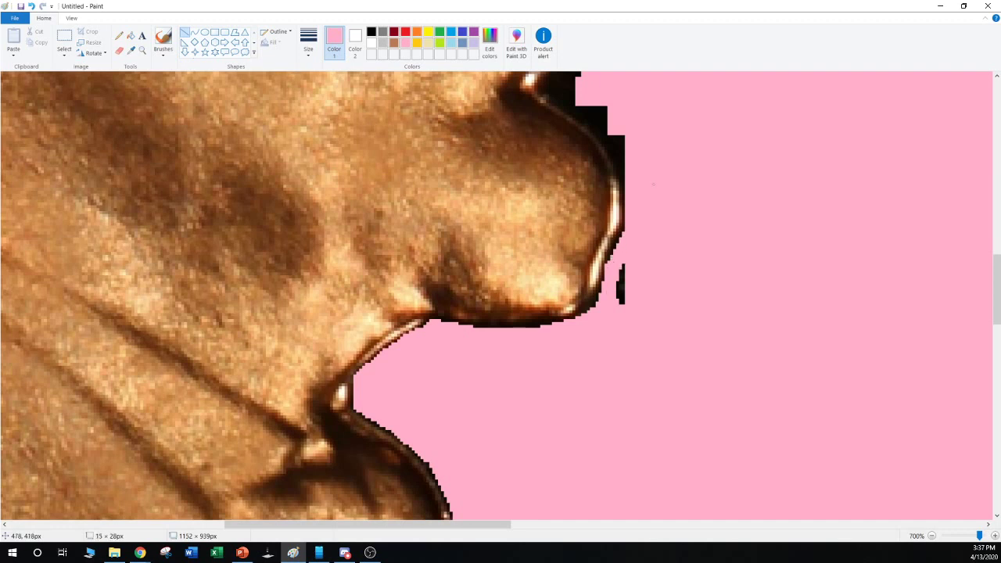
left_click(668, 236)
left_click_drag(619, 257, 616, 252)
mouse_move(665, 280)
left_mouse_down()
mouse_move(611, 246)
mouse_move(618, 306)
left_mouse_up()
left_click(676, 229)
left_click(670, 332)
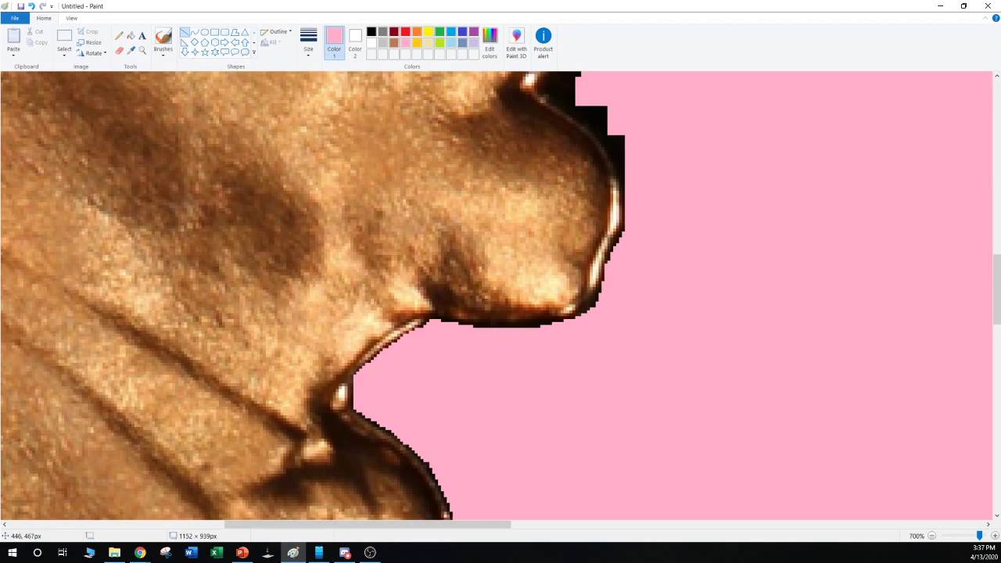
Cover the black steps along the upper front curve of the chin with pink lines
scroll(332, 295, "up", 5)
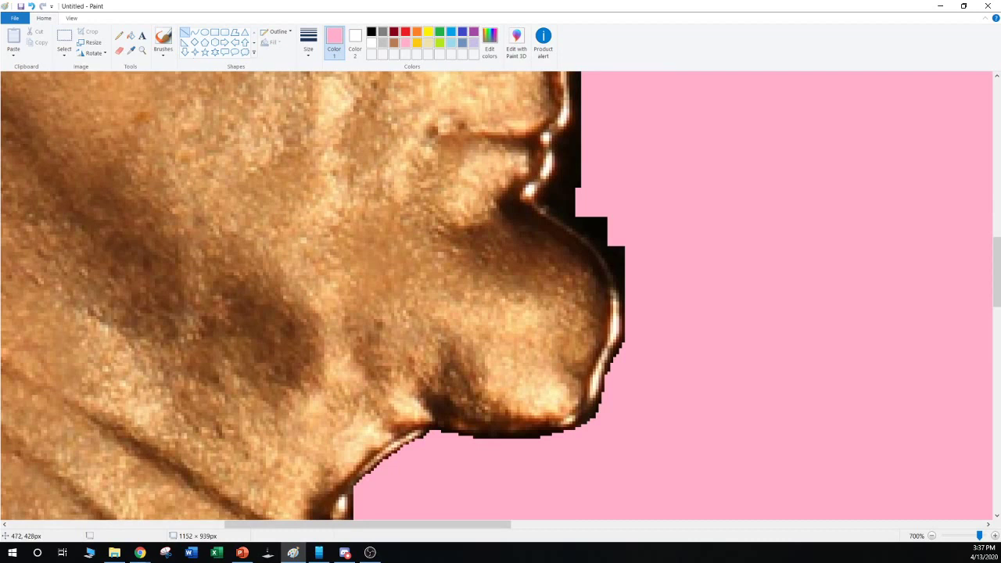
left_click_drag(636, 314, 616, 223)
left_click(666, 279)
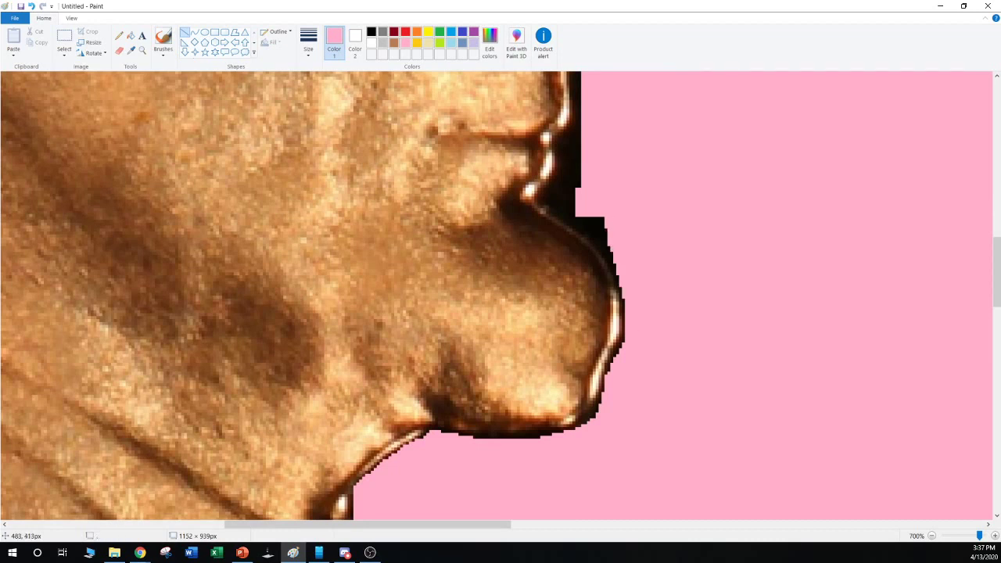
left_click_drag(614, 264, 586, 217)
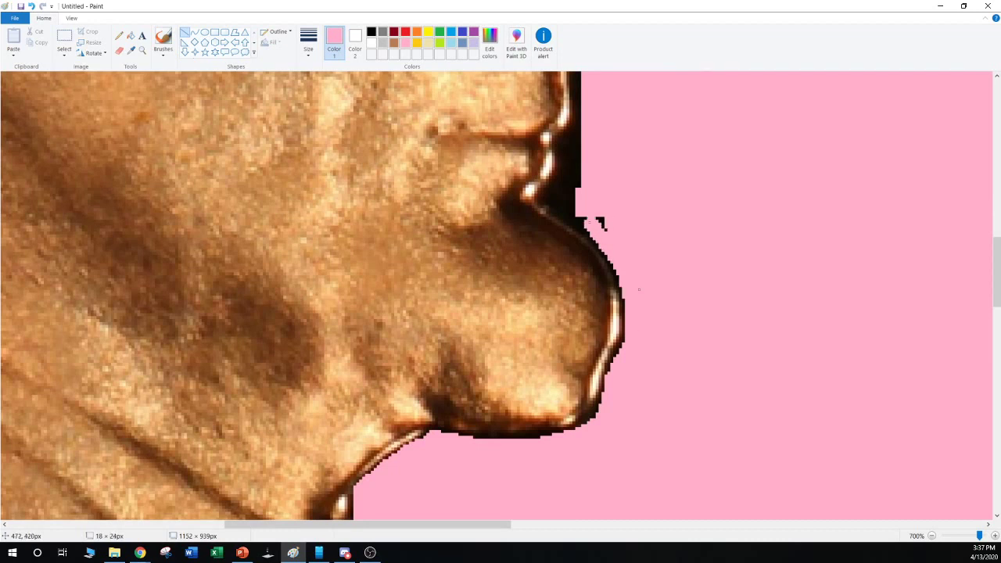
left_click_drag(639, 289, 639, 283)
key("Return")
Cover the black area in the hollow between chin and lower lip, plus its stray fragments, with pink
left_click_drag(657, 276, 543, 193)
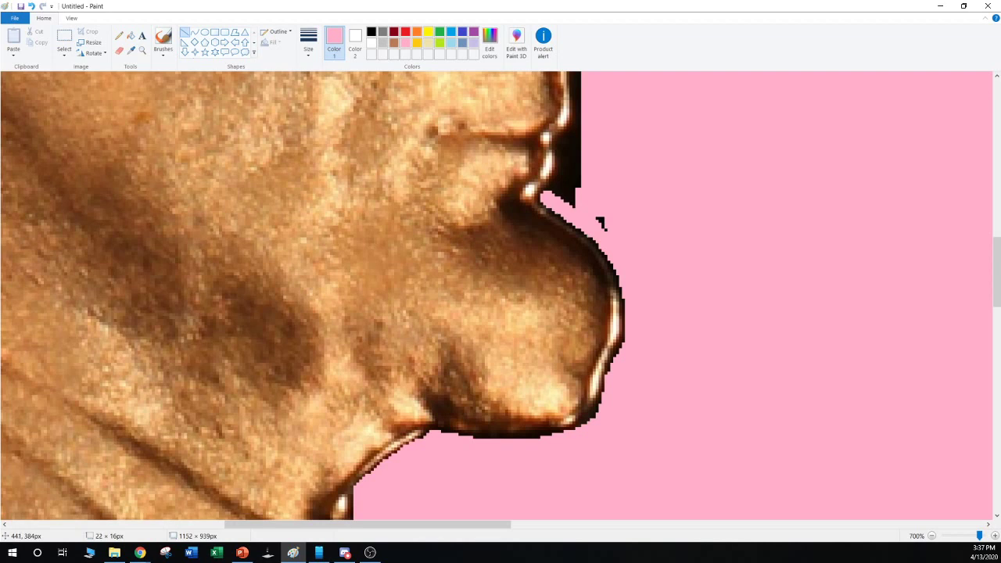
left_click_drag(637, 244, 547, 187)
key("Return")
key("Return")
left_click_drag(550, 197, 563, 149)
left_click(605, 181)
left_click(636, 185)
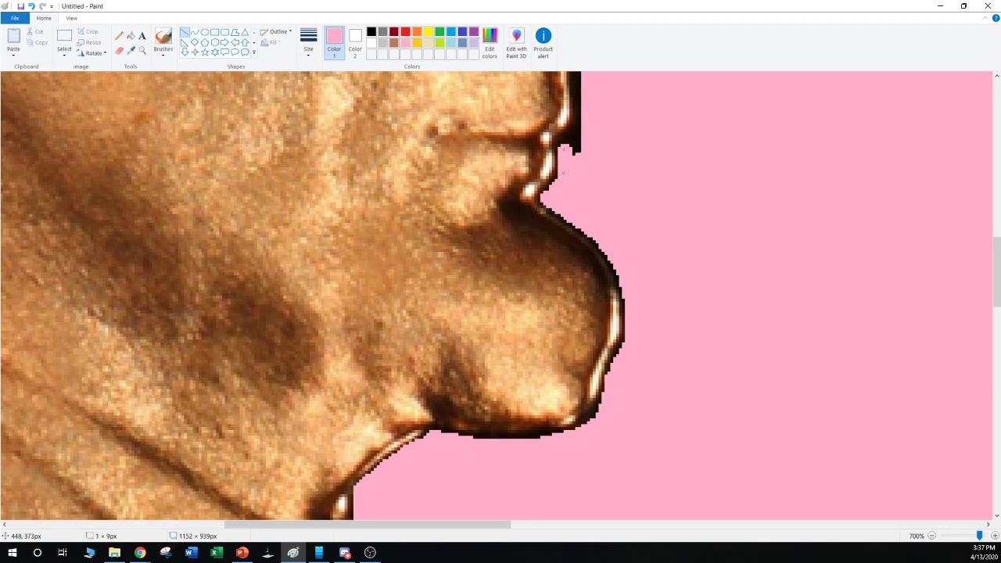
Cover the black strip in front of the mouth and upper lip with short pink lines
scroll(496, 296, "up", 2)
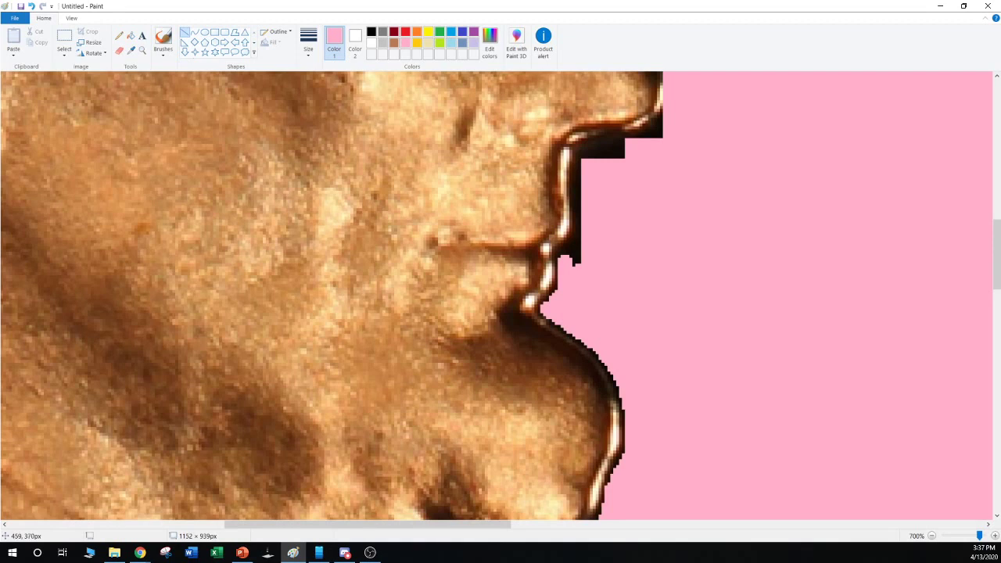
mouse_move(592, 257)
left_mouse_down()
mouse_move(577, 261)
mouse_move(604, 223)
mouse_move(598, 202)
left_mouse_up()
left_click(575, 249)
left_click(600, 241)
left_click_drag(586, 227, 584, 190)
left_click(616, 203)
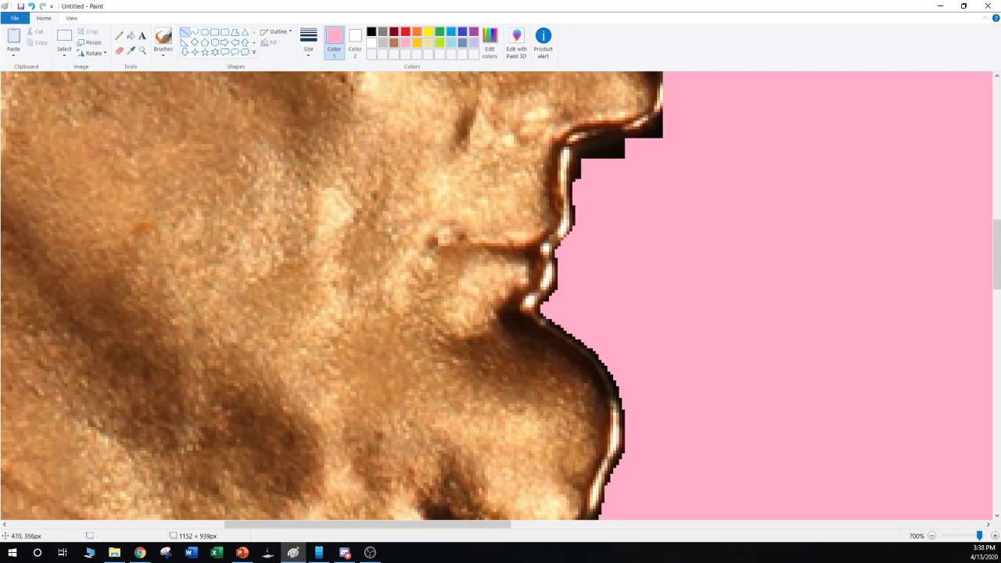
Undo the last line and cover the fringe from the upper lip to the base of the nose with closer pink lines
key("ctrl+z")
left_click_drag(604, 265, 574, 190)
left_click_drag(604, 269, 586, 277)
left_click(593, 173)
left_click_drag(573, 216, 578, 150)
key("Escape")
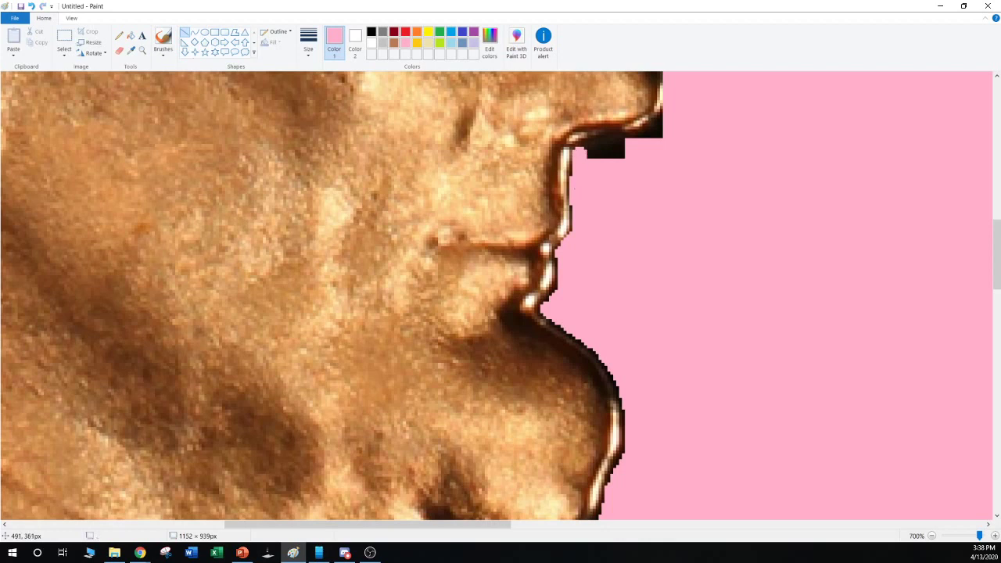
Cover the black steps along the underside of the nose and around its tip with pink lines
left_click_drag(576, 152, 751, 123)
key("Escape")
key("Escape")
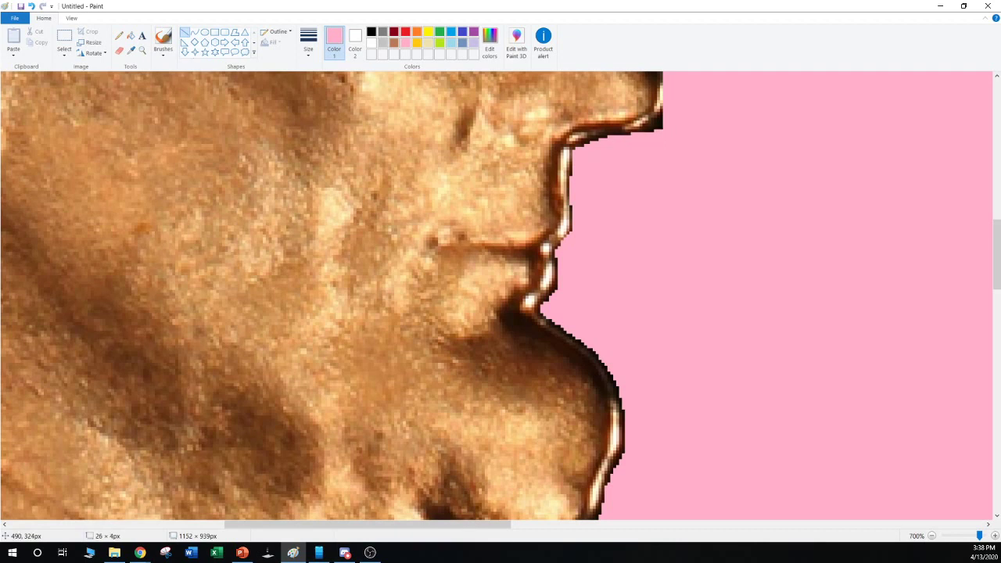
key("Escape")
scroll(331, 296, "up", 3)
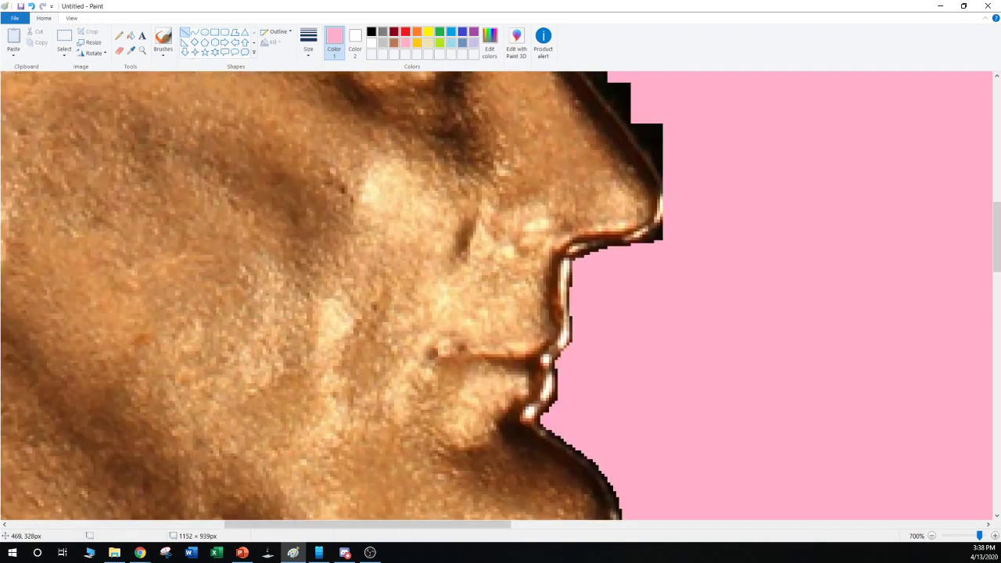
left_click_drag(628, 254, 731, 190)
left_click(735, 227)
Cover the black steps along the bridge of the nose and their leftover triangles with long diagonal pink lines
scroll(791, 139, "up", 5)
left_click_drag(677, 400, 590, 285)
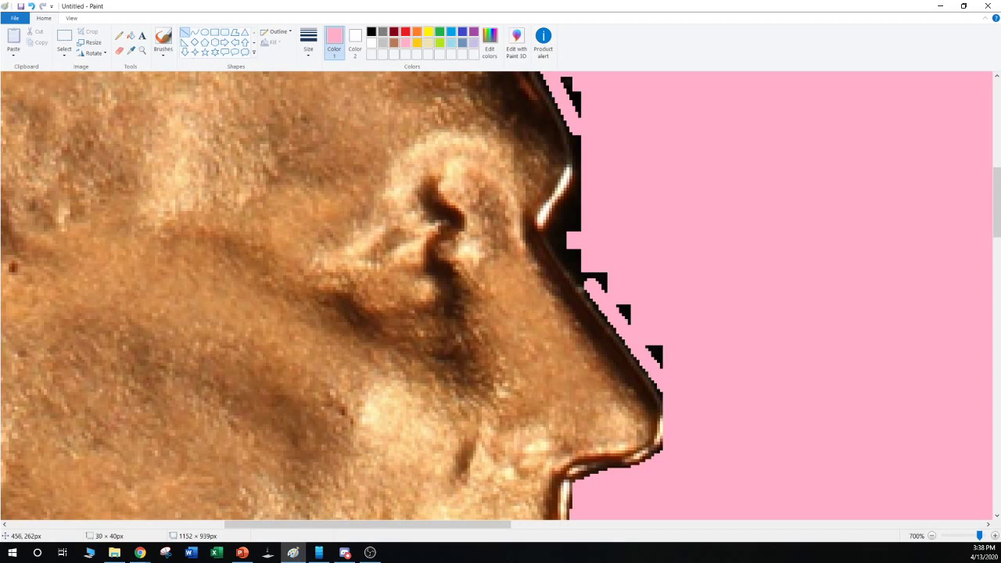
left_click_drag(673, 397, 592, 270)
left_click_drag(679, 379, 605, 271)
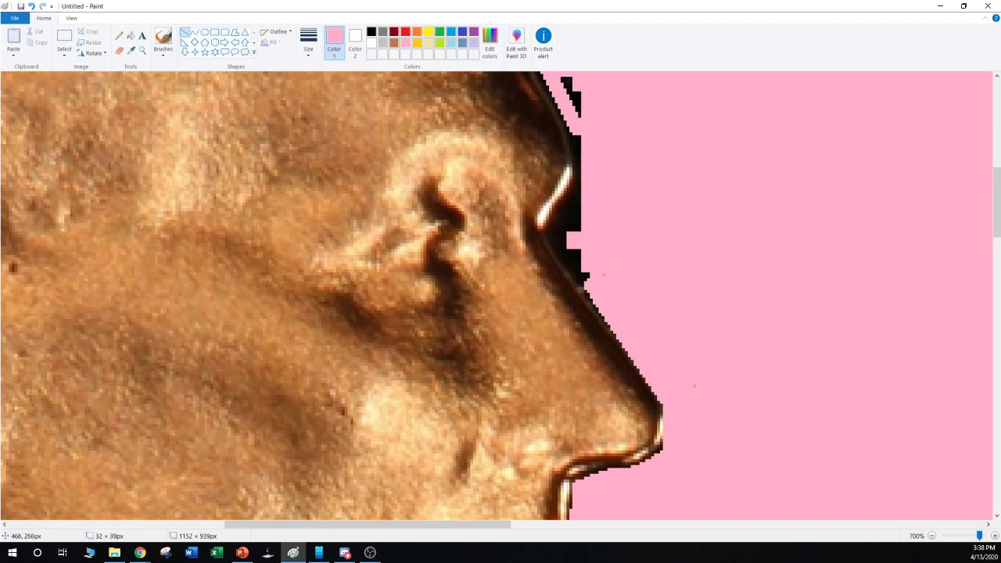
left_click(699, 323)
Cover the black area in the notch between the nose bridge and the brow, including its leftover triangle, with pink
left_click_drag(629, 352, 551, 234)
mouse_move(595, 297)
left_mouse_down()
mouse_move(580, 256)
mouse_move(554, 227)
mouse_move(577, 217)
mouse_move(607, 136)
left_mouse_up()
left_click(639, 206)
left_click(621, 191)
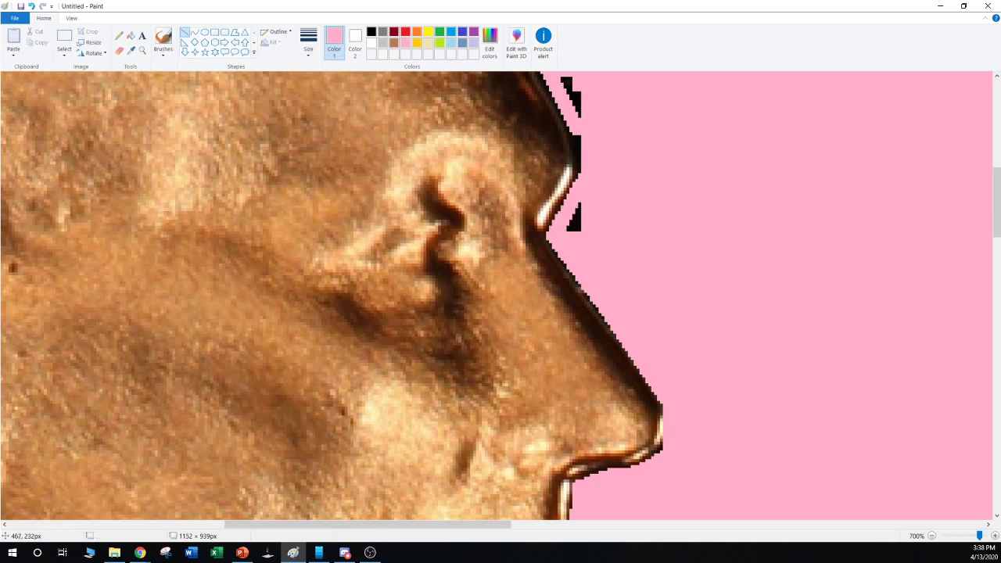
left_click(575, 221)
left_click(580, 208)
Cover the black strip at the brow and the leftover fragments in front of the forehead with pink
scroll(332, 296, "up", 5)
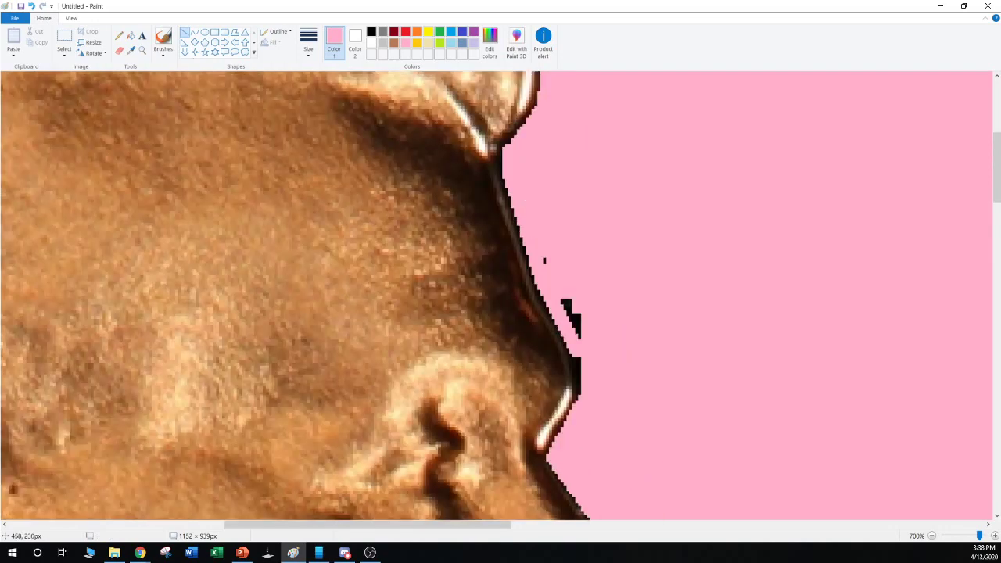
left_click_drag(618, 295, 554, 260)
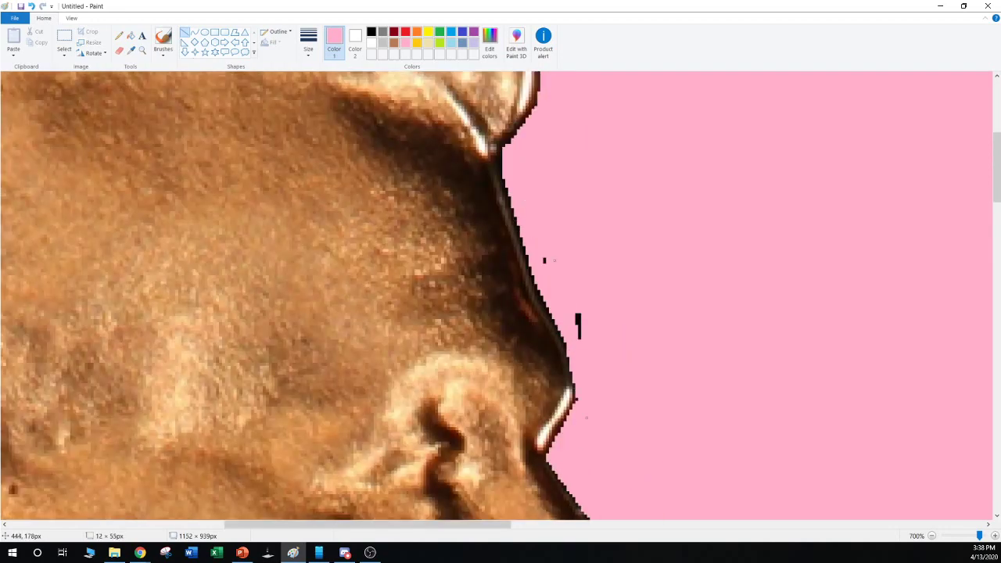
left_click_drag(584, 345, 576, 331)
left_click(648, 291)
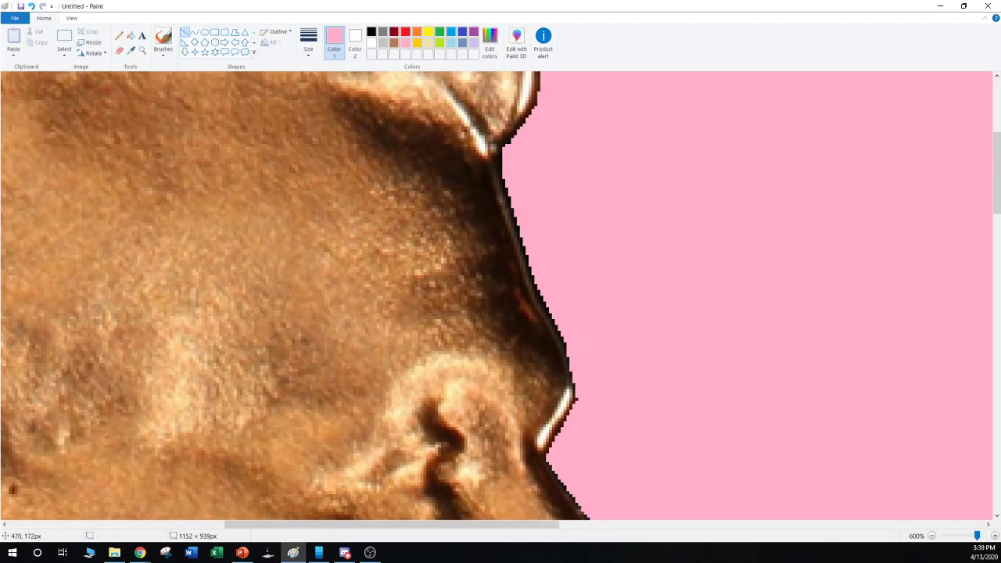
Examine the outline of the whole portrait for remaining black fringe at reduced zoom
scroll(544, 261, "down", 6)
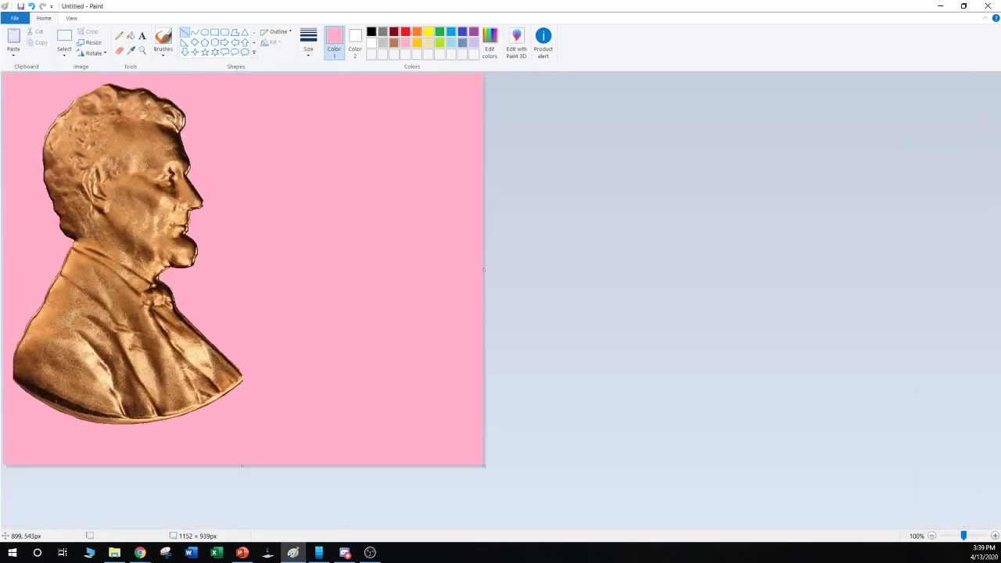
scroll(264, 323, "up", 1)
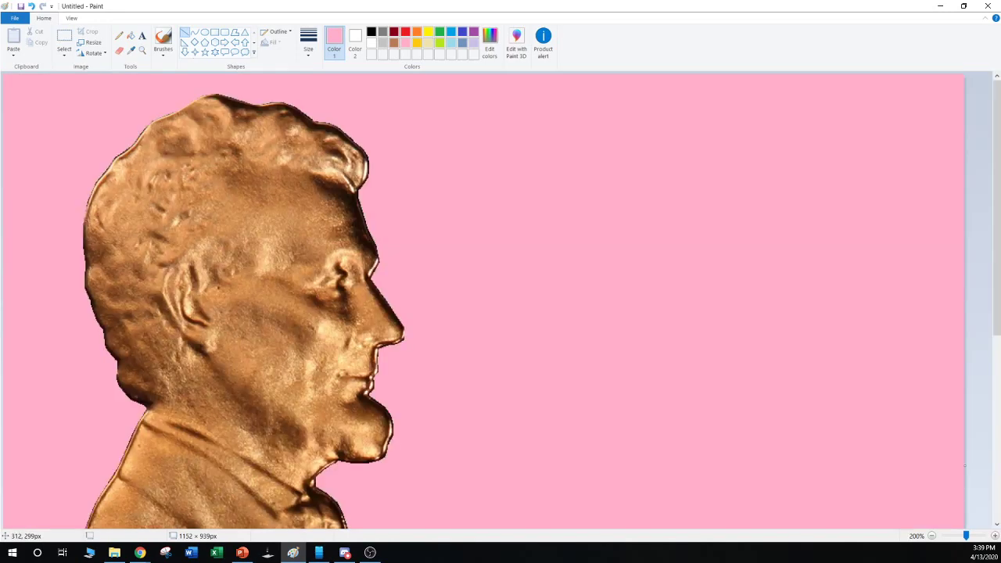
scroll(249, 301, "down", 5)
scroll(249, 300, "up", 5)
key("alt+Tab")
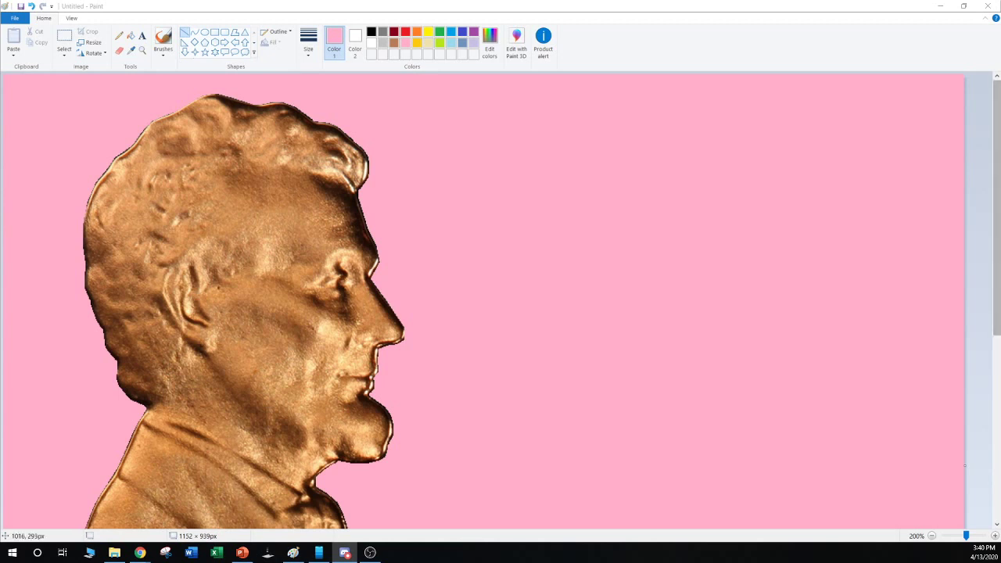
scroll(485, 303, "down", 2)
scroll(680, 293, "up", 2)
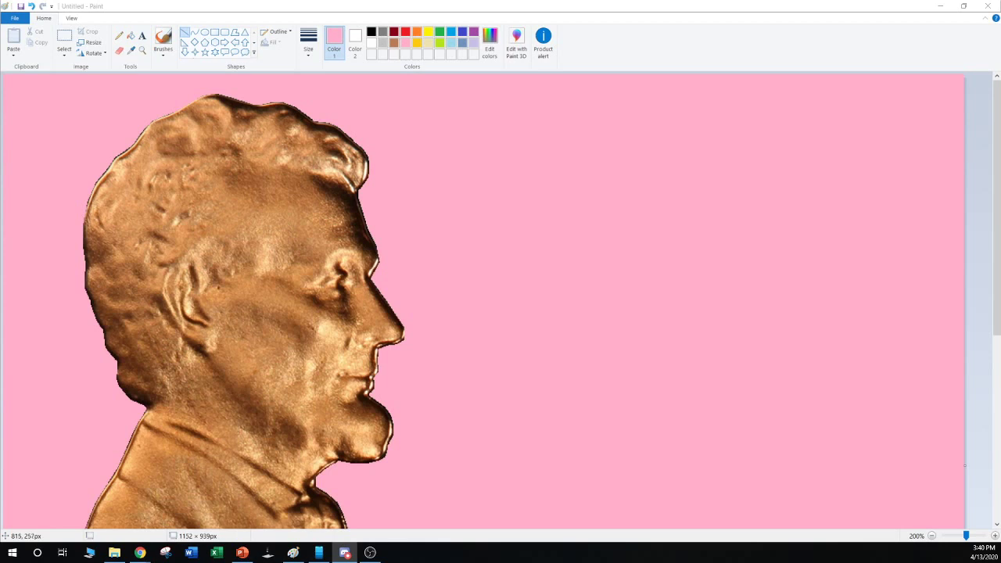
scroll(680, 293, "down", 1)
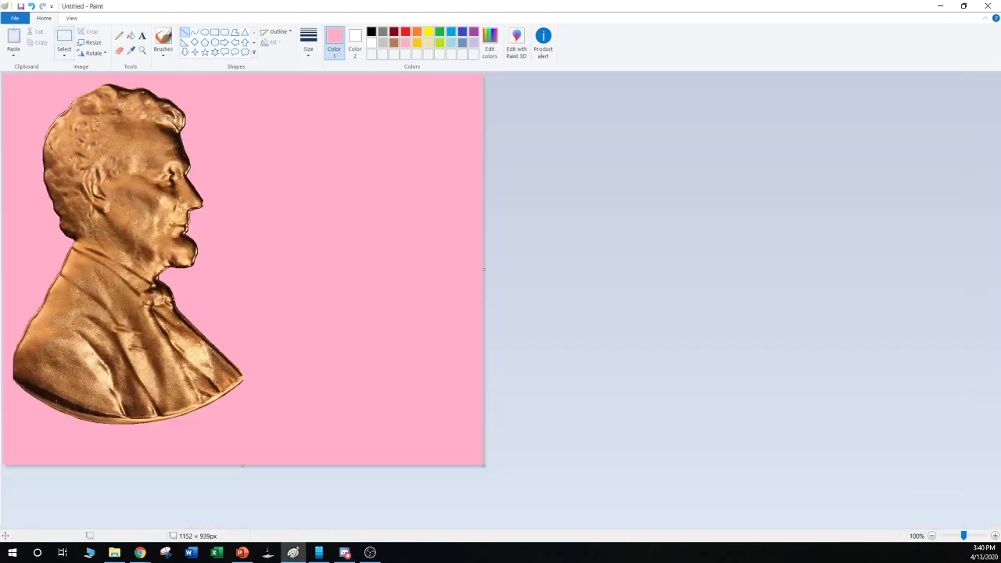
Clear the empty pink area in front of the portrait and narrow the canvas to 605 px wide
left_click_drag(260, 439, 323, 266)
left_click(64, 38)
left_click_drag(448, 464, 255, 220)
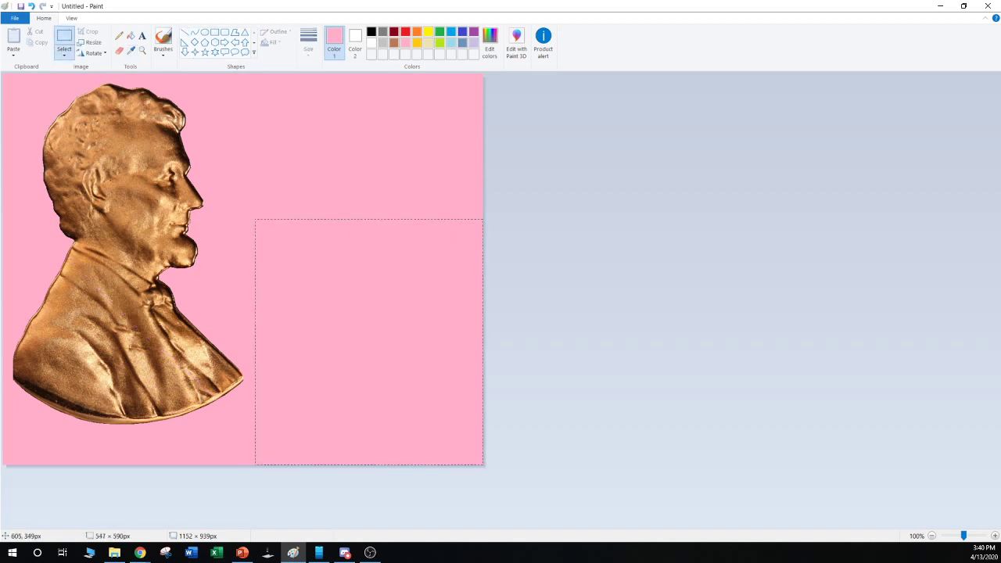
key("Delete")
left_click_drag(281, 74, 254, 75)
key("Delete")
left_click_drag(288, 258, 493, 74)
key("Delete")
left_click_drag(483, 269, 255, 269)
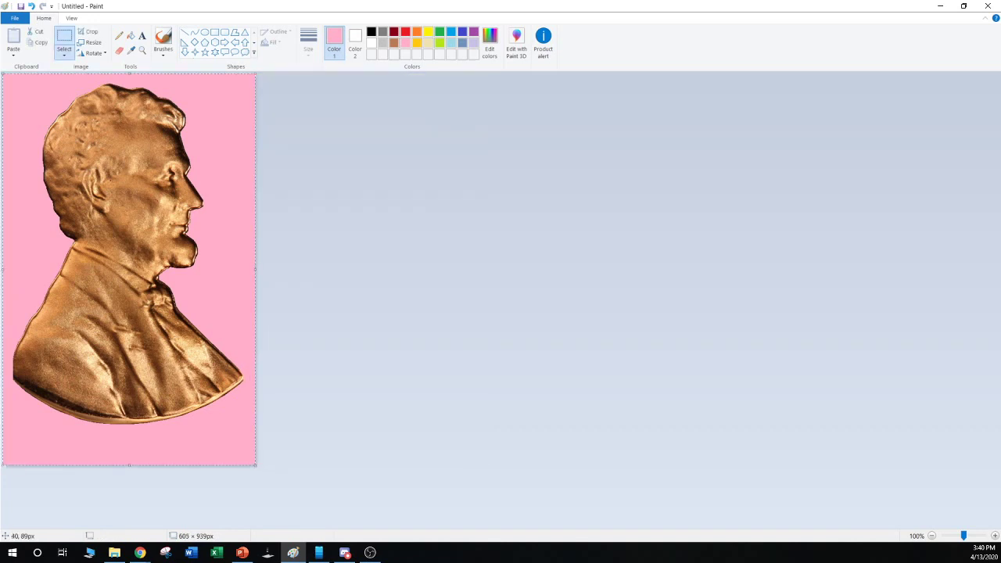
Copy the whole picture, switch to the Sticker Pack presentation in PowerPoint and open slide 15
key("ctrl+a")
key("ctrl+c")
left_click(243, 552)
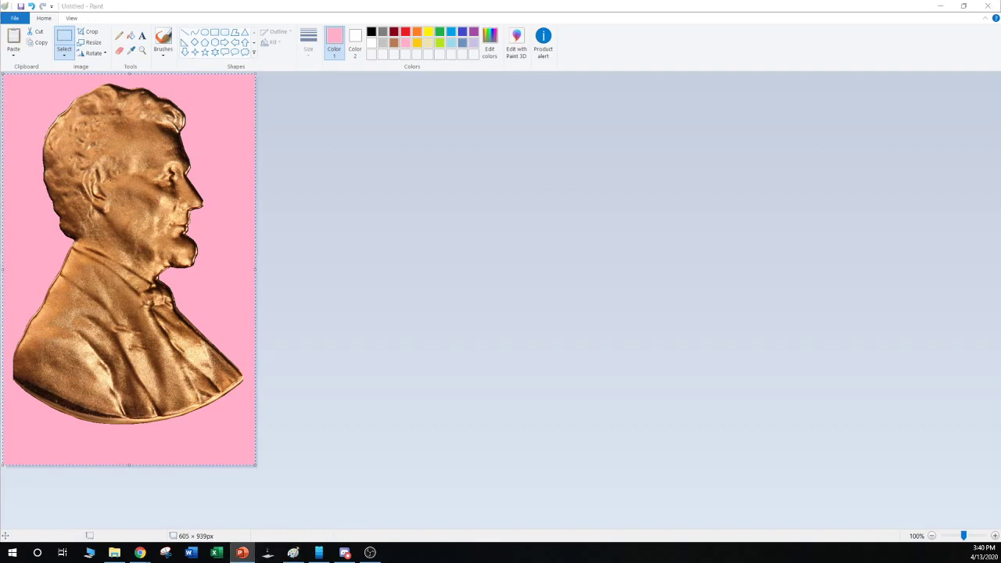
mouse_move(1, 116)
left_mouse_down()
mouse_move(380, 74)
mouse_move(469, 208)
mouse_move(469, 1)
left_mouse_up()
left_click(64, 302)
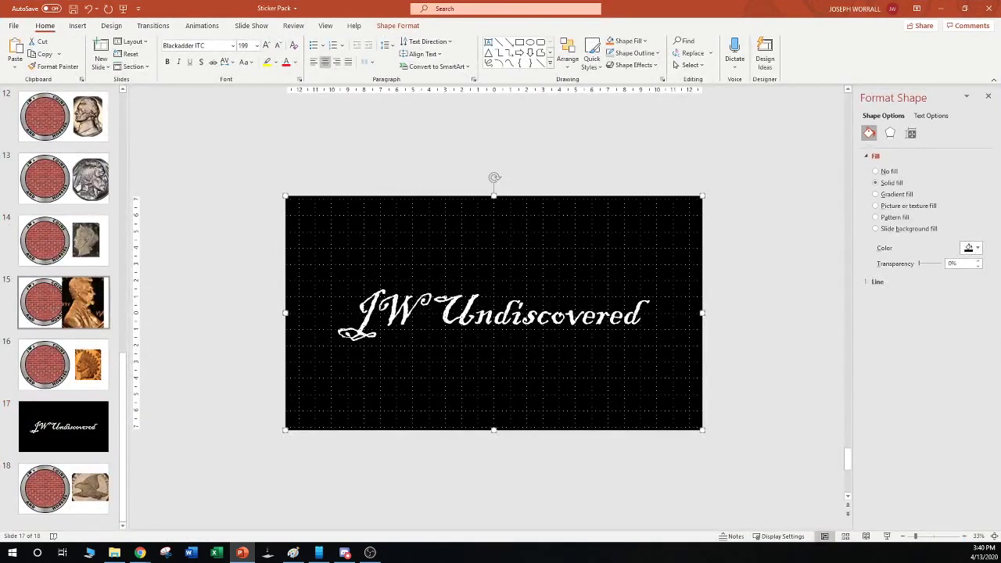
Replace the old portrait picture on slide 15 with the copied cut-out and place it beside the brick badge
left_click(560, 312)
key("Delete")
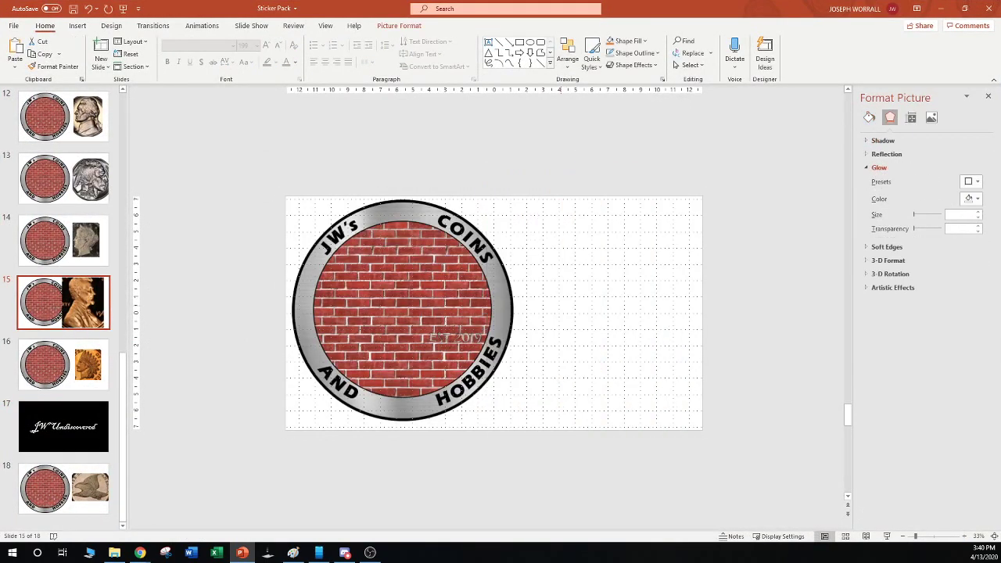
key("ctrl+v")
left_click_drag(500, 312, 589, 315)
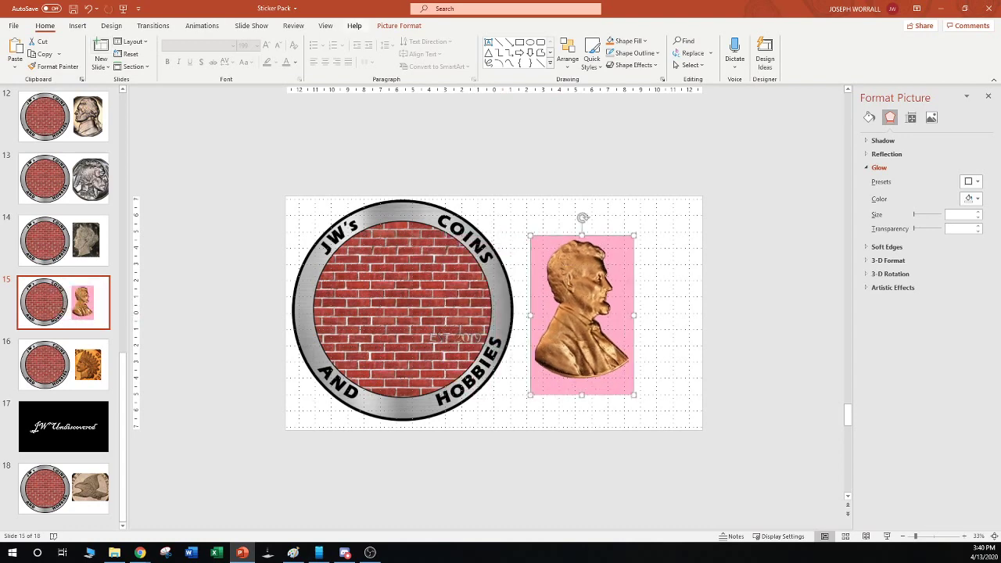
Set the picture's pink background as the transparent color and move the portrait onto the badge's brick circle
left_click(399, 25)
left_click(90, 55)
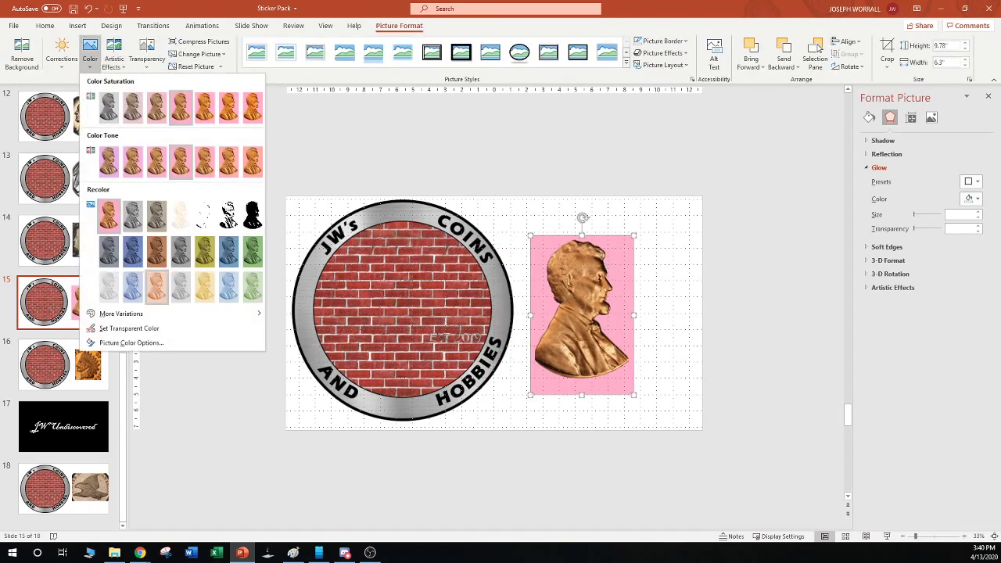
left_click(129, 325)
left_click(623, 256)
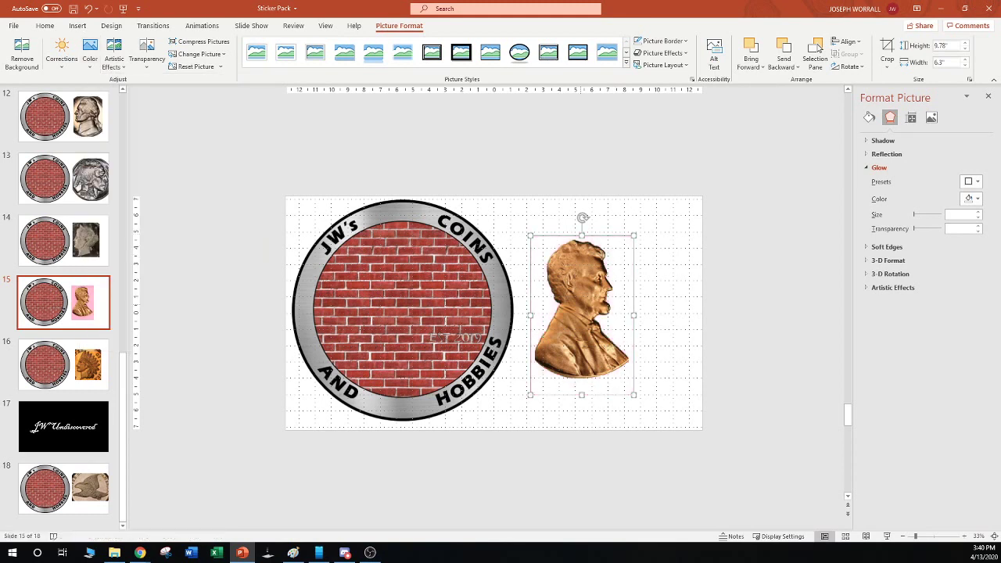
left_click_drag(582, 316, 402, 338)
scroll(402, 338, "up", 3)
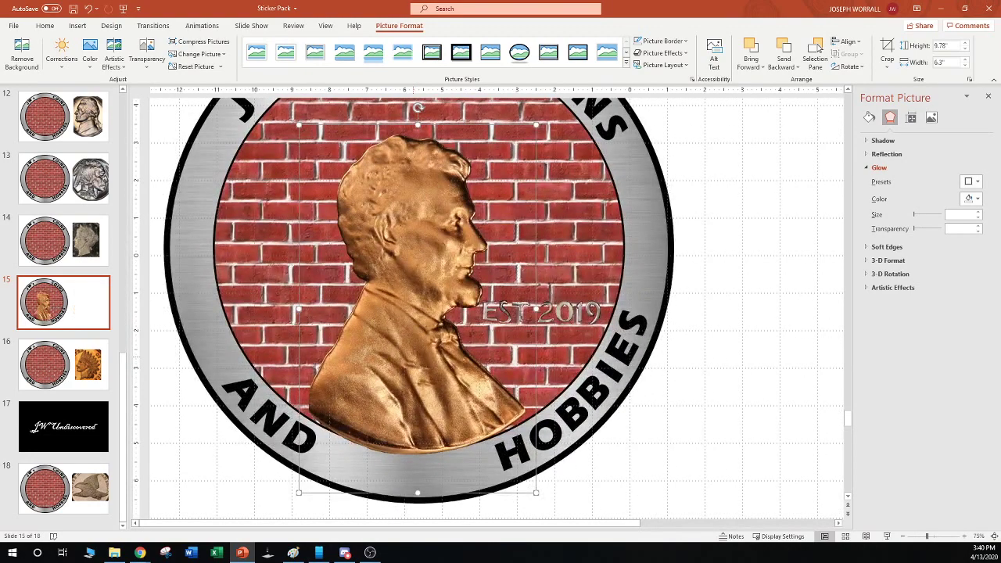
Enlarge the portrait to 12.2 in high by 7.86 in wide and position its base along the brick circle's lower edge
scroll(413, 357, "down", 1)
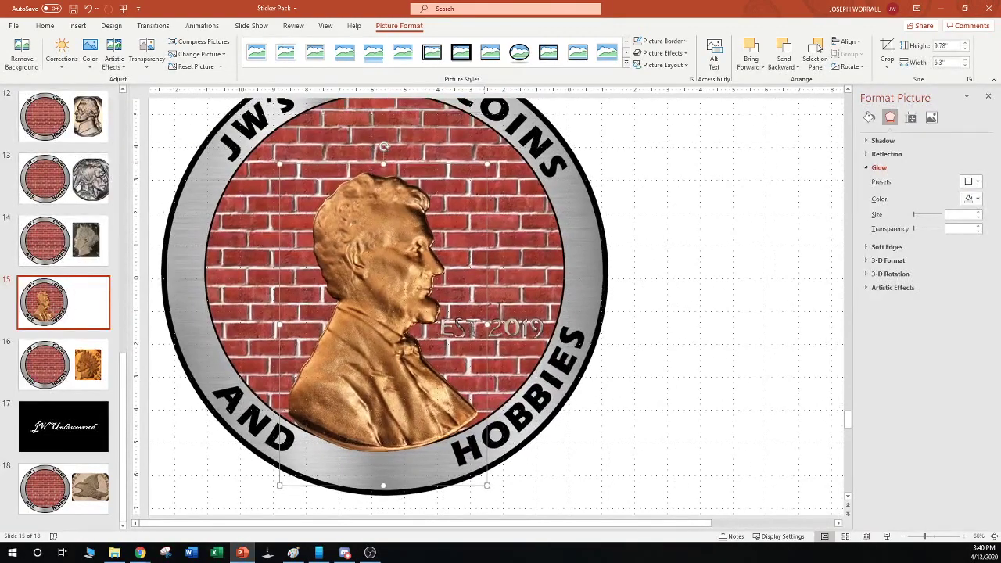
left_click_drag(486, 485, 513, 518)
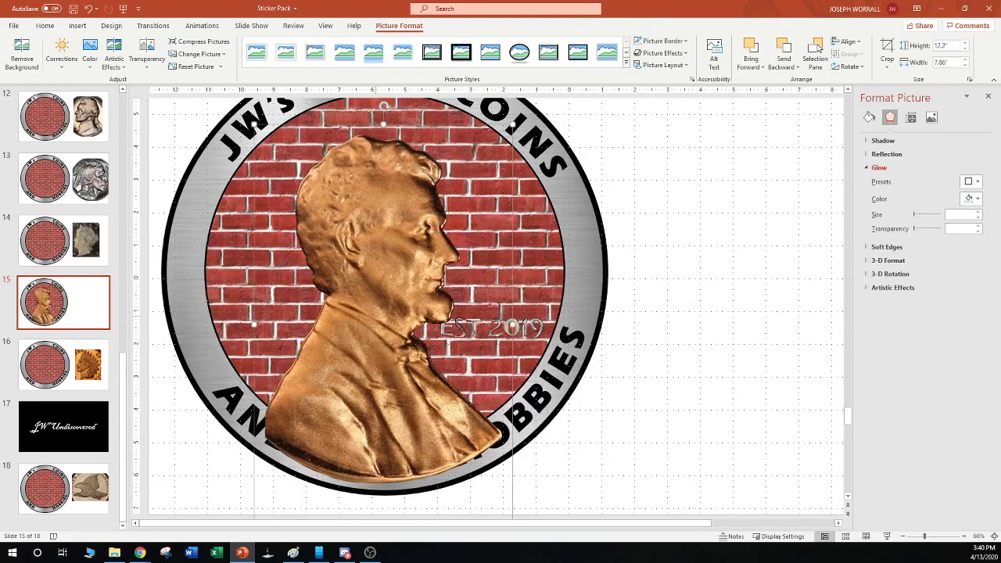
left_click_drag(375, 339, 378, 312)
key("Up")
key("Up")
key("Up")
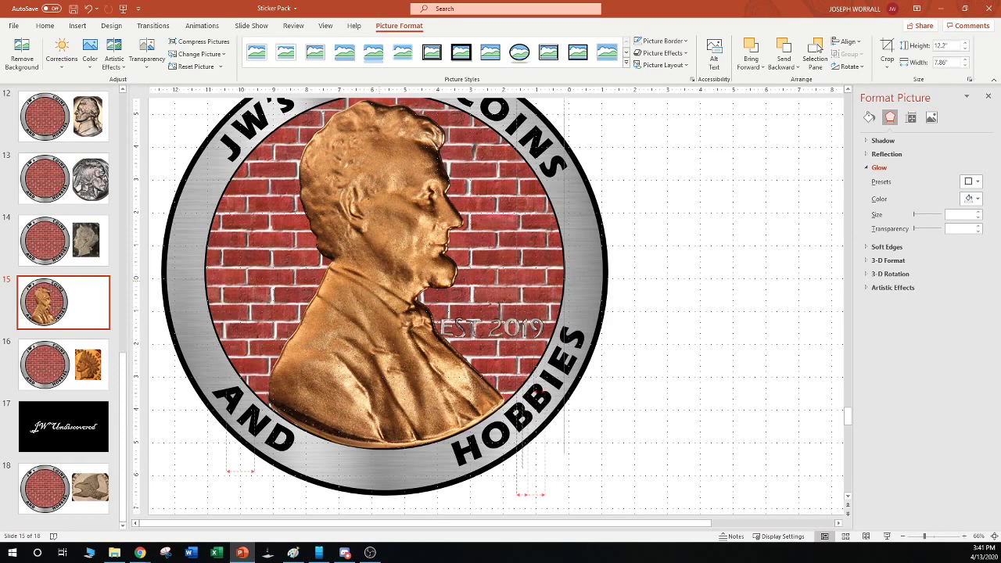
key("Left")
key("Left")
key("Left")
key("Left")
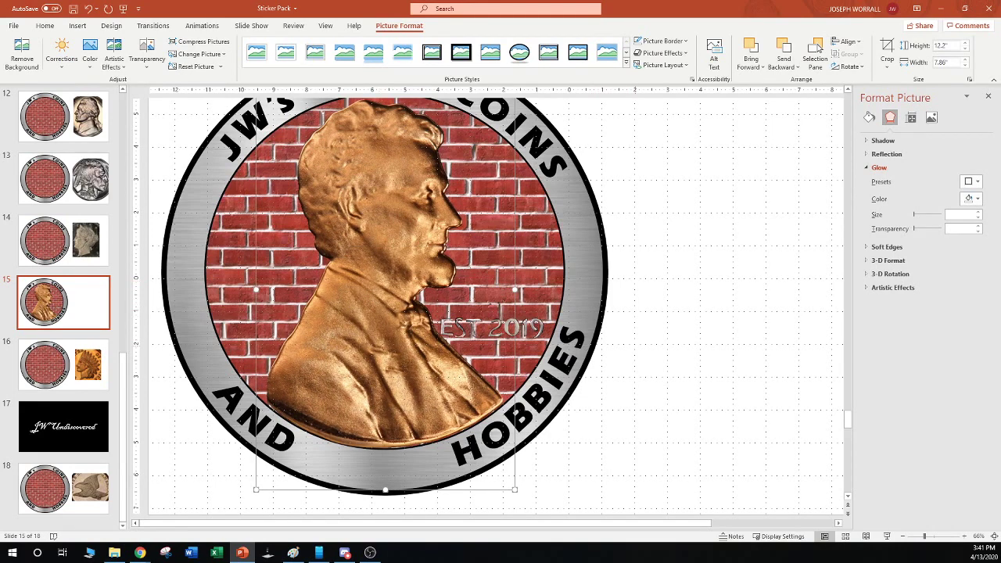
Select the 2019 lettering inside the badge group and nudge it slightly to the right
left_click(646, 322)
left_click(519, 327)
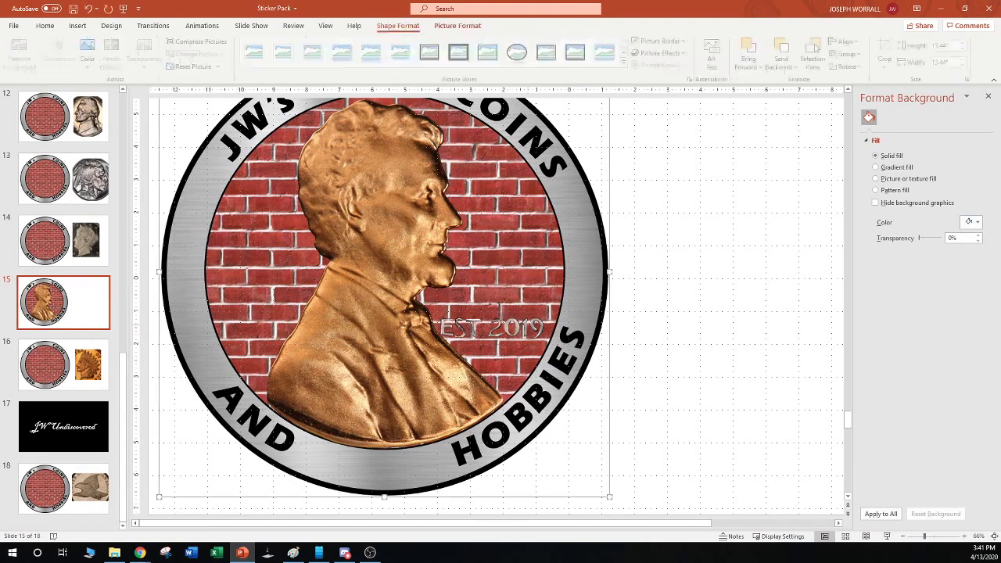
left_click(519, 327)
key("ctrl+Right")
key("ctrl+Right")
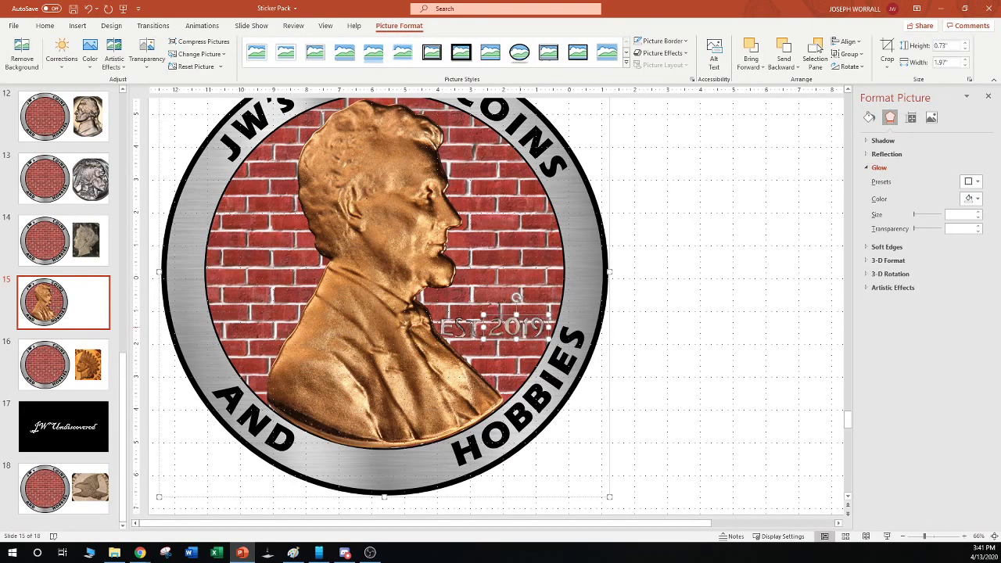
key("ctrl+Up")
Try to send the portrait picture backward one level in the slide's stacking order
key("Tab")
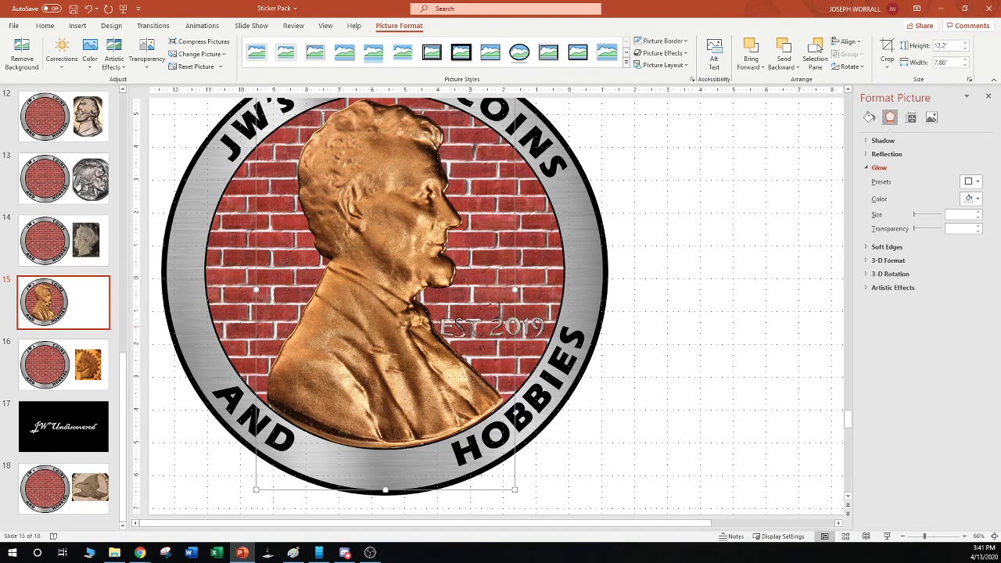
key("shift+F10")
key("Up")
key("Up")
key("Up")
key("Up")
key("Up")
key("Up")
key("Up")
key("Up")
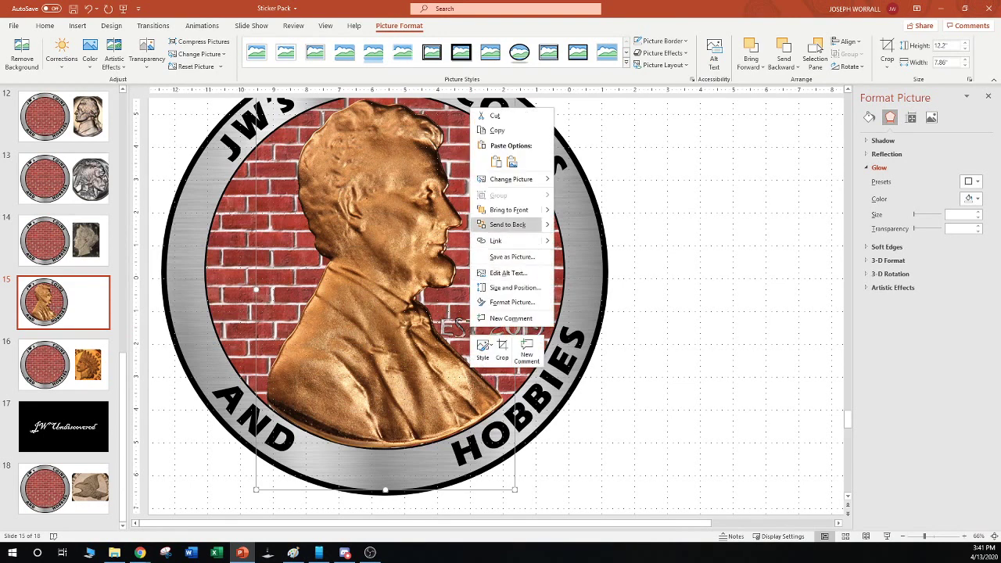
key("Down")
key("Right")
key("Down")
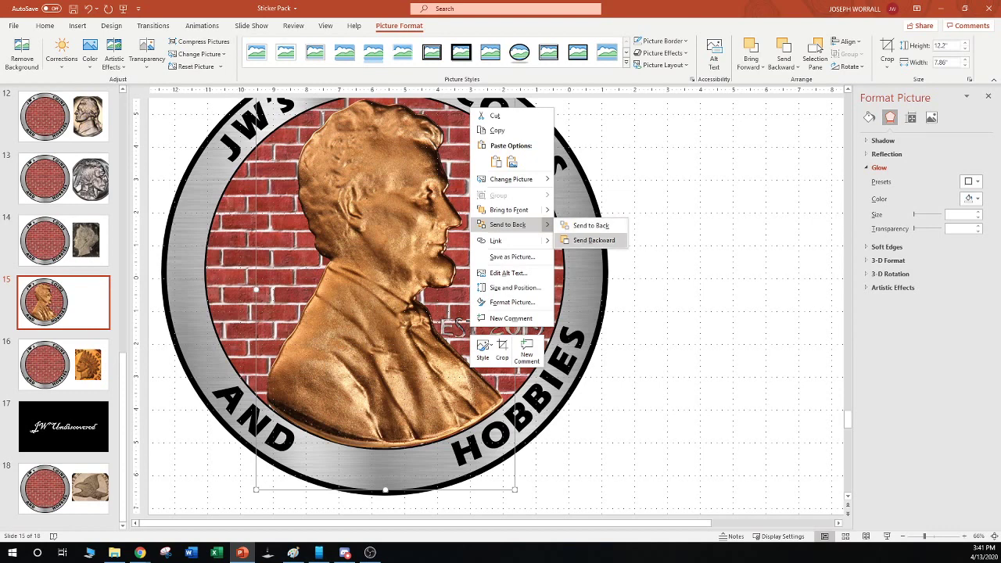
key("Return")
key("Tab")
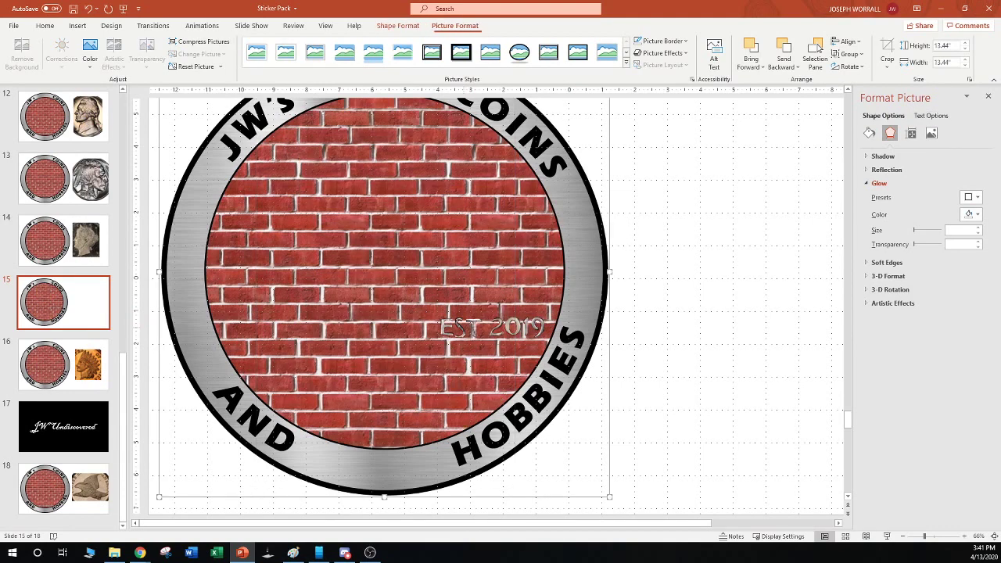
Try to bring the EST lettering inside the badge group to the front
key("Tab")
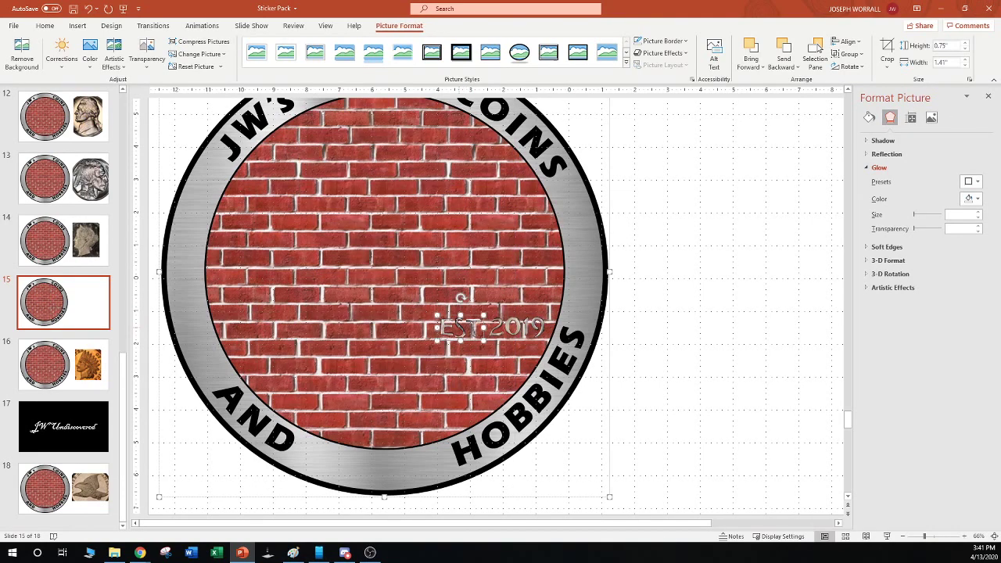
key("shift+F10")
key("Up")
key("Up")
key("Up")
key("Up")
key("Up")
key("Up")
key("Up")
key("Up")
key("Up")
key("Down")
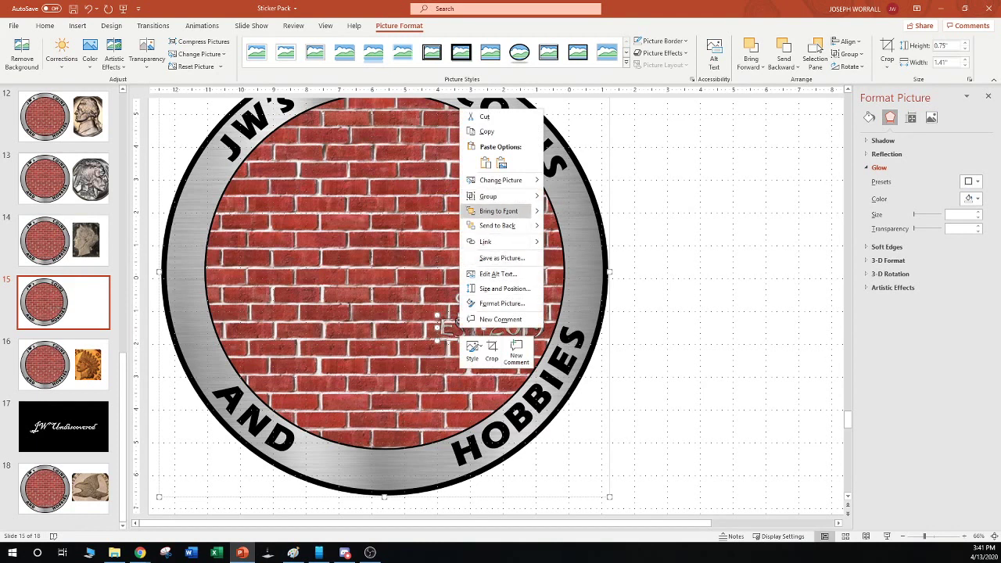
key("Return")
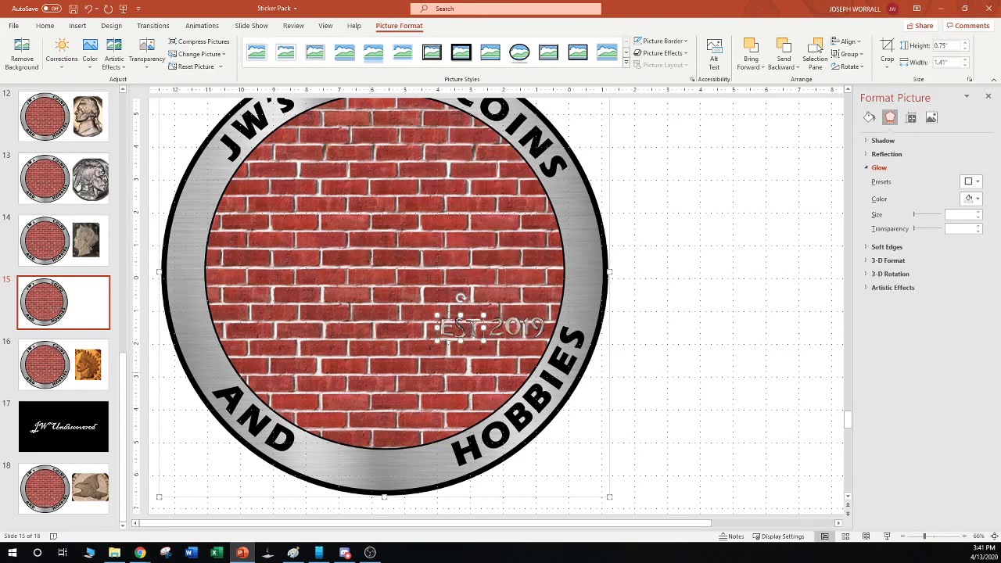
Undo the stacking order changes to restore the portrait in front of the badge
key("Tab")
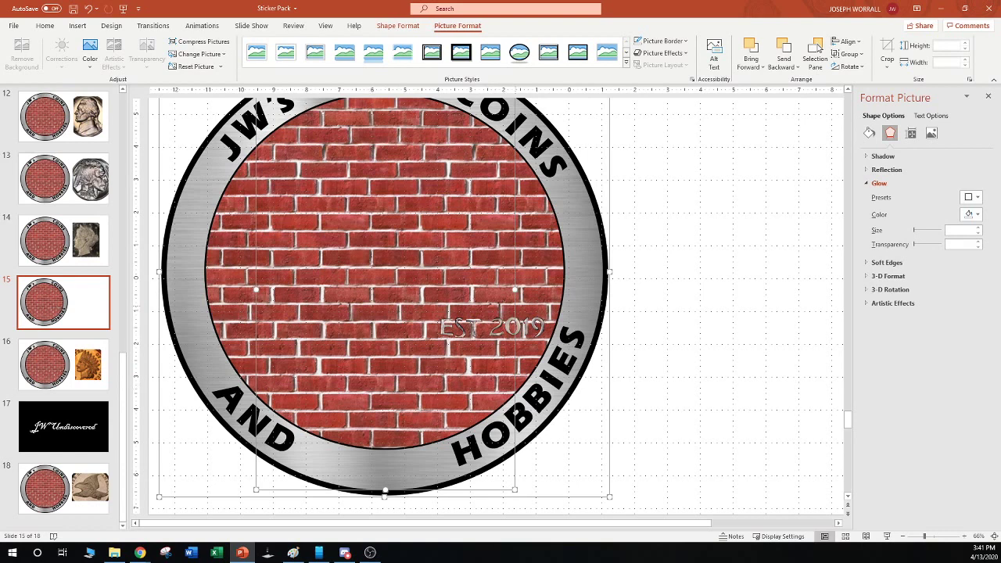
key("Escape")
key("Tab")
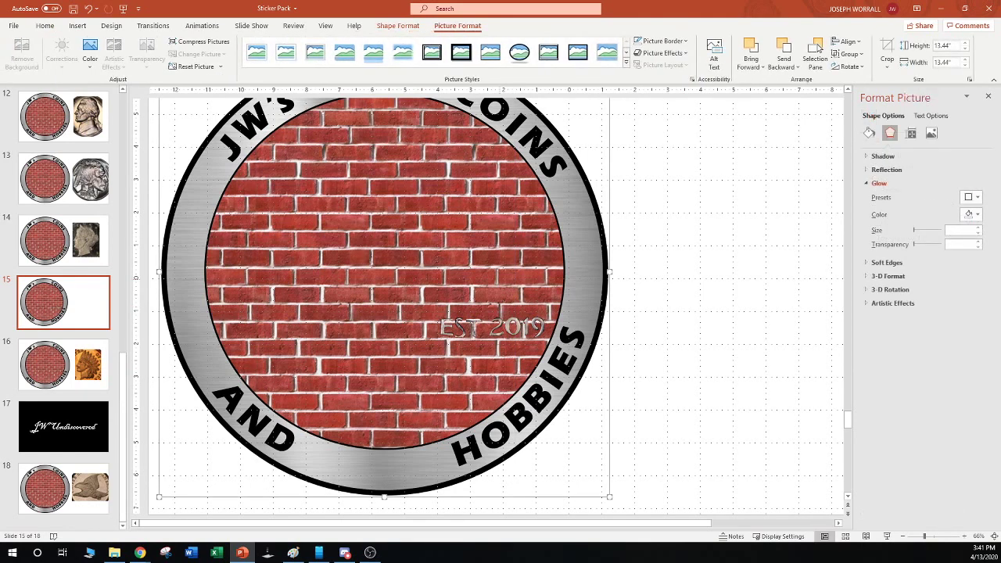
key("ctrl+v")
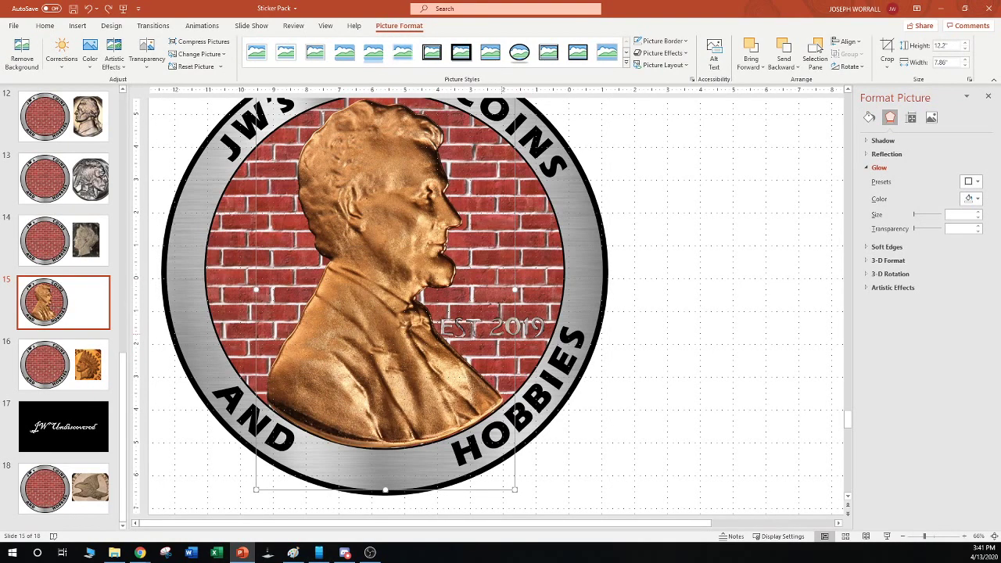
Move the portrait aside toward the badge's left rim and place the EST lettering just above the 2019 lettering
key("Left")
key("Left")
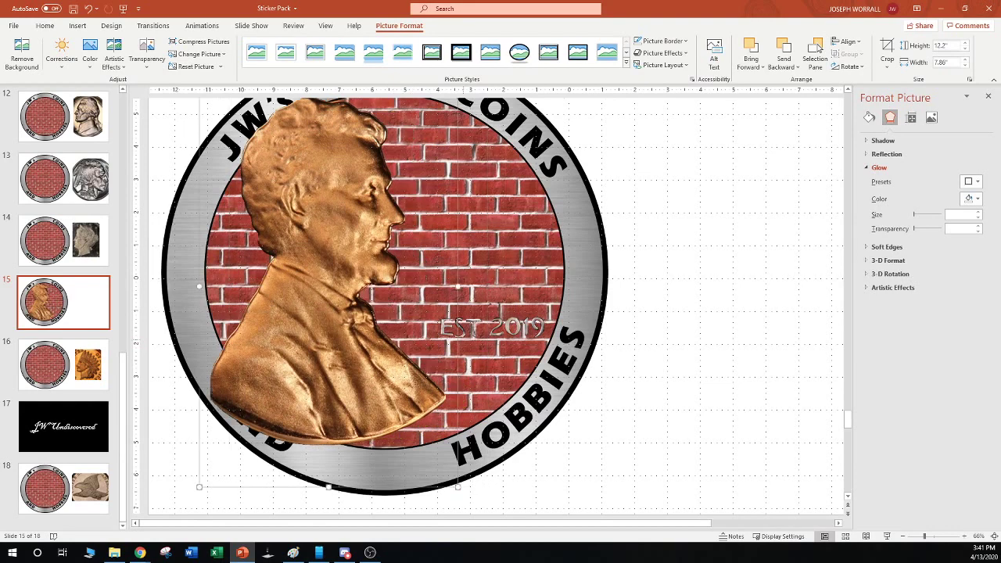
key("Tab")
key("Tab")
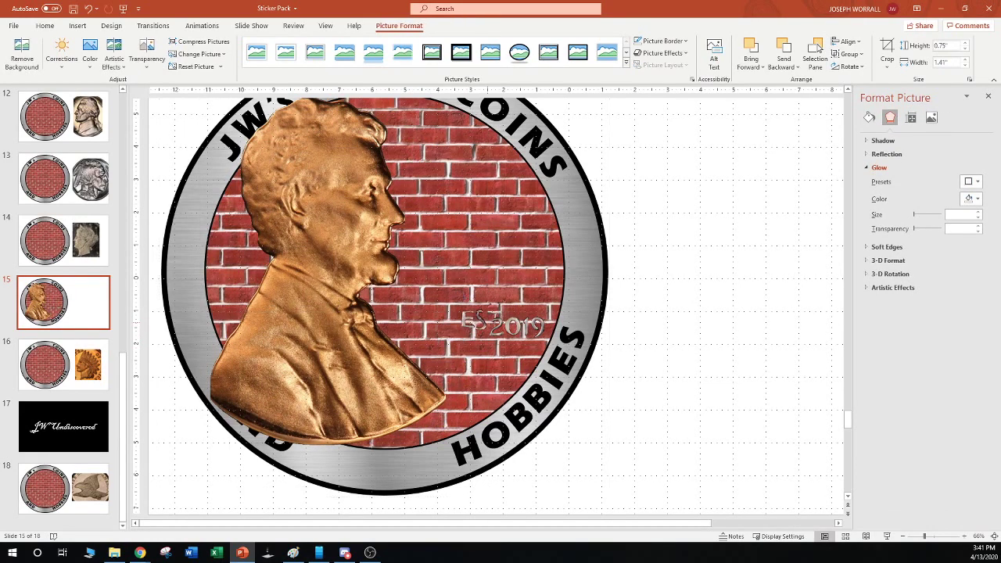
key("Tab")
key("Right")
key("Right")
key("Right")
key("Right")
key("Right")
key("Right")
key("Right")
key("Right")
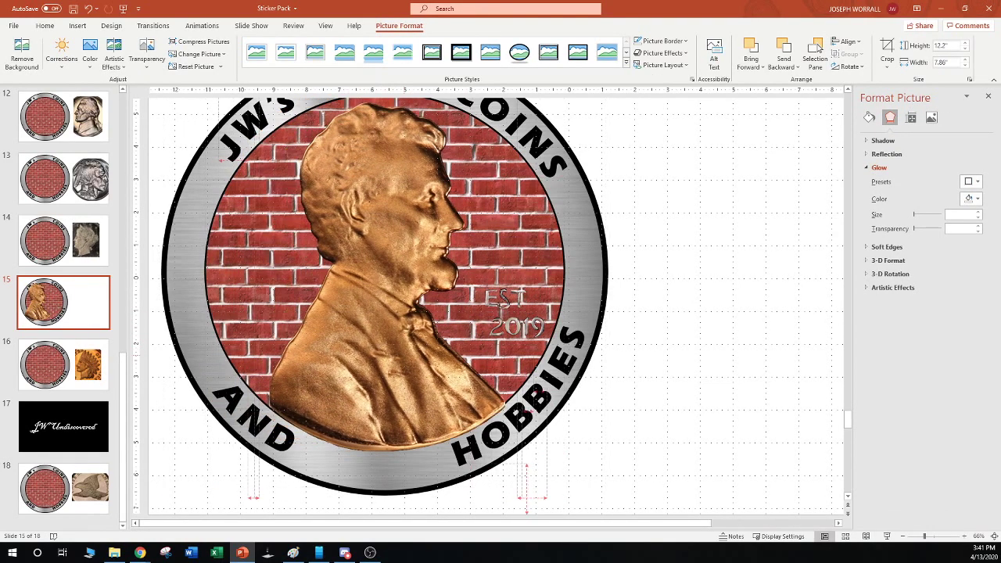
Position the portrait back in the middle of the brick circle with its base along the lower edge
key("Right")
key("Right")
key("Right")
key("Right")
key("Right")
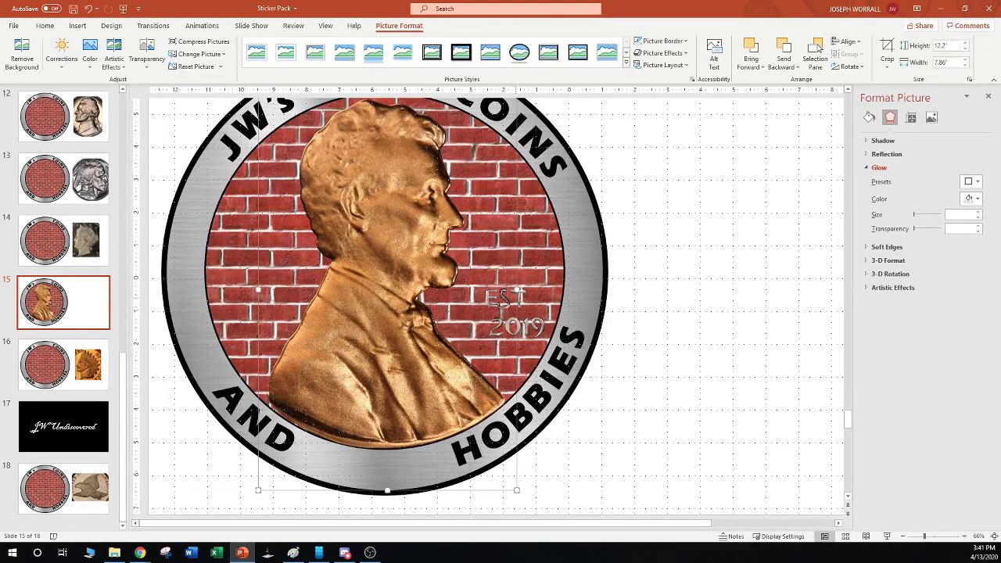
Place the EST lettering on the same line directly before 2019 and nudge 2019 slightly to the right
key("Tab")
key("Tab")
key("Tab")
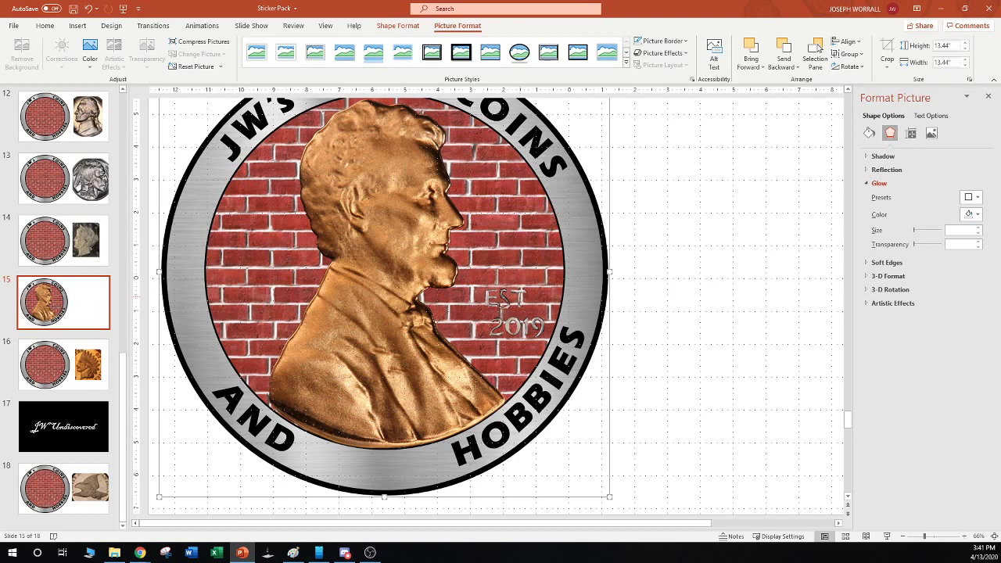
left_click_drag(518, 300, 485, 326)
key("Left")
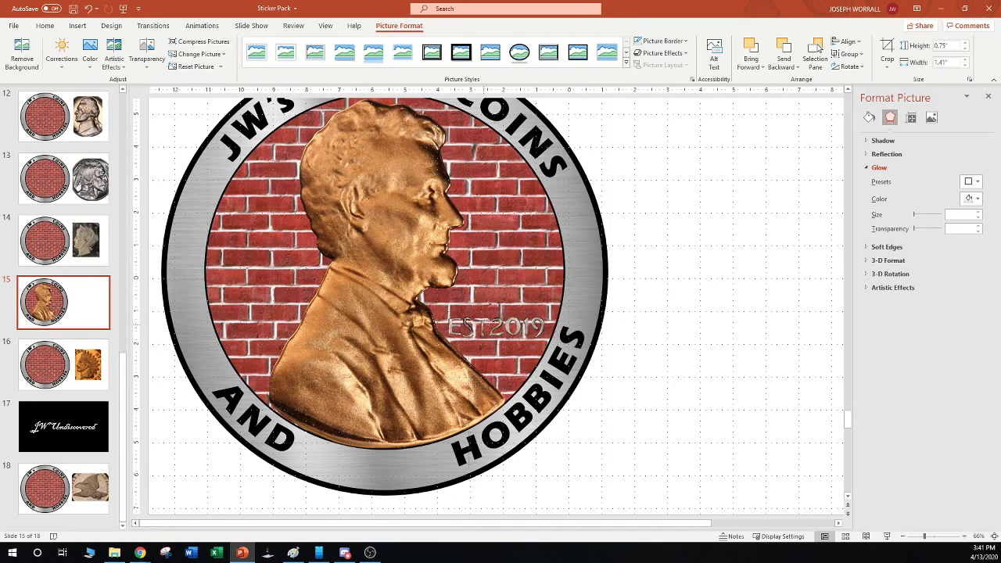
left_click(522, 326)
left_click_drag(521, 326, 524, 326)
left_click(663, 336)
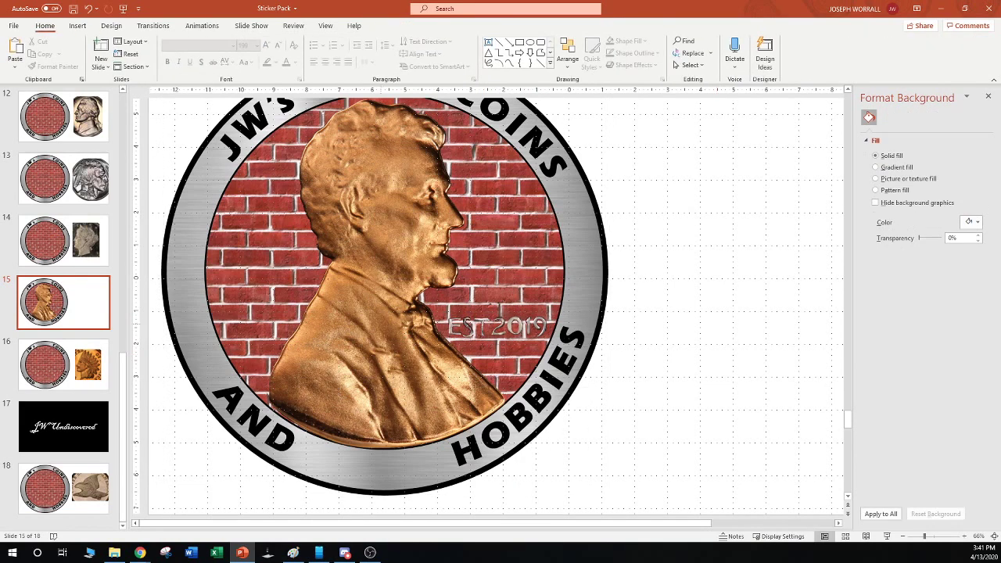
Select everything on slide 15 and group the badge and portrait into one object
left_click(140, 553)
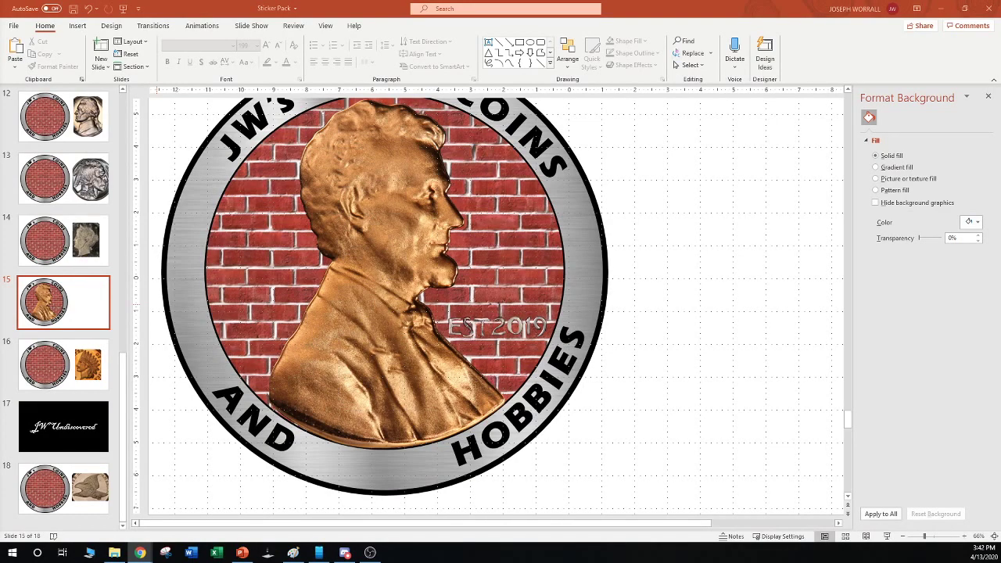
left_click(688, 313)
scroll(501, 304, "down", 2)
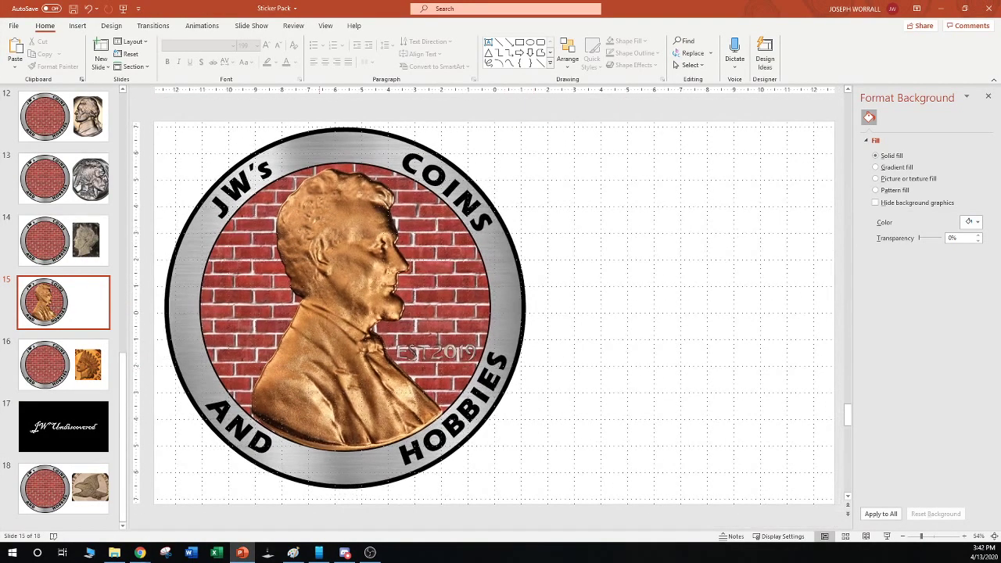
key("ctrl+a")
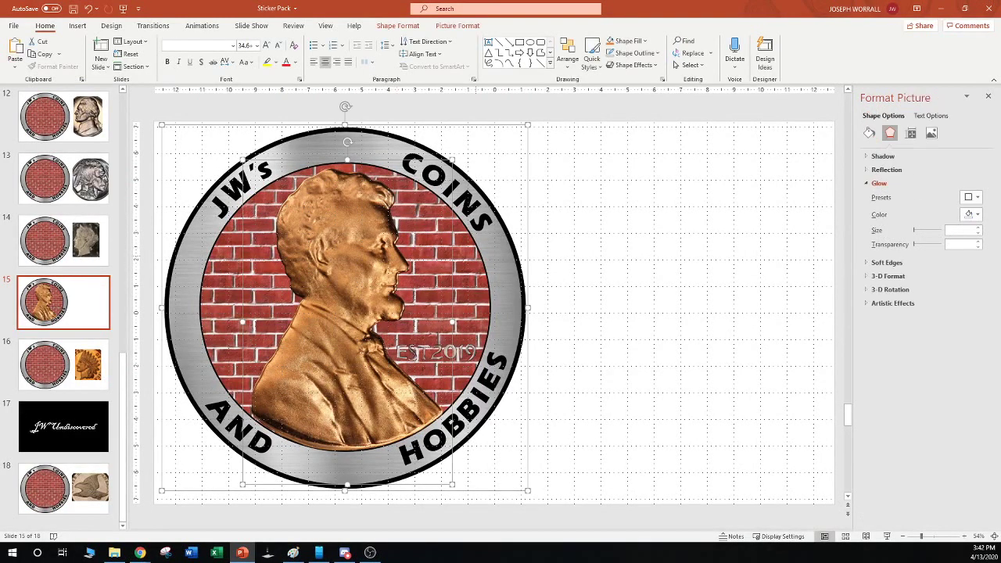
right_click(501, 255)
mouse_move(524, 331)
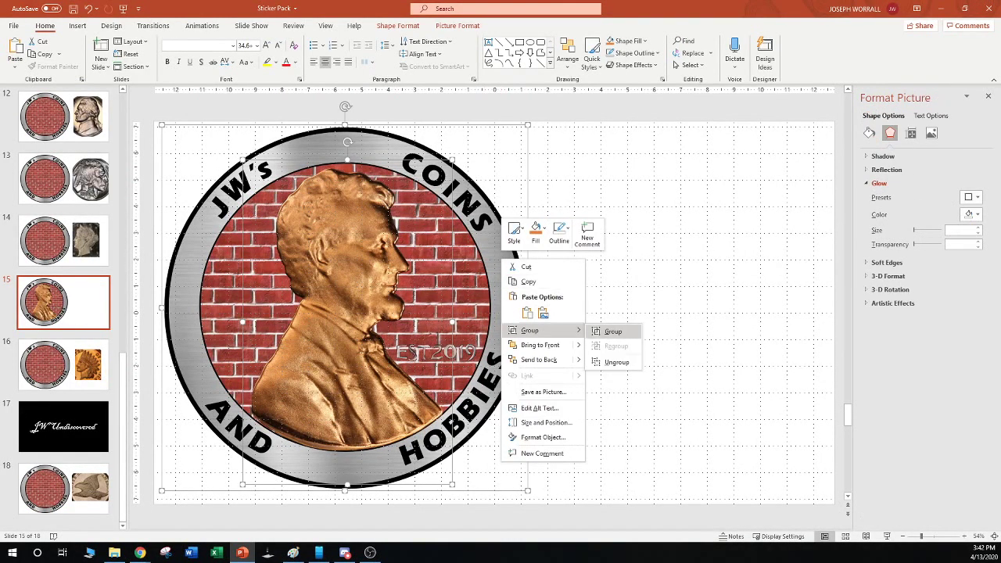
left_click(610, 331)
Save the grouped badge as a PNG picture named Lincoln Sticker in the Members folder under Coins and Money
right_click(517, 310)
left_click(548, 443)
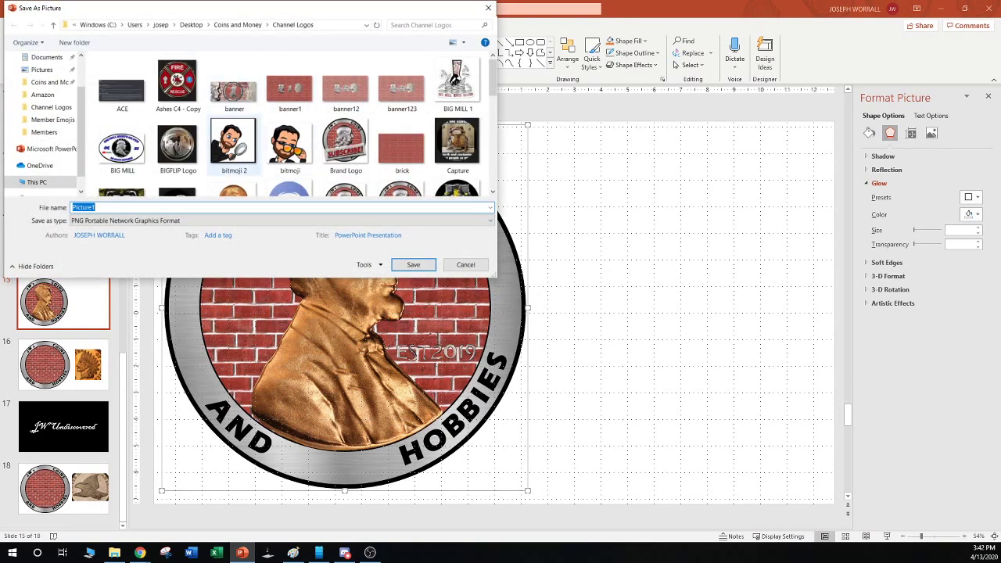
left_click(237, 24)
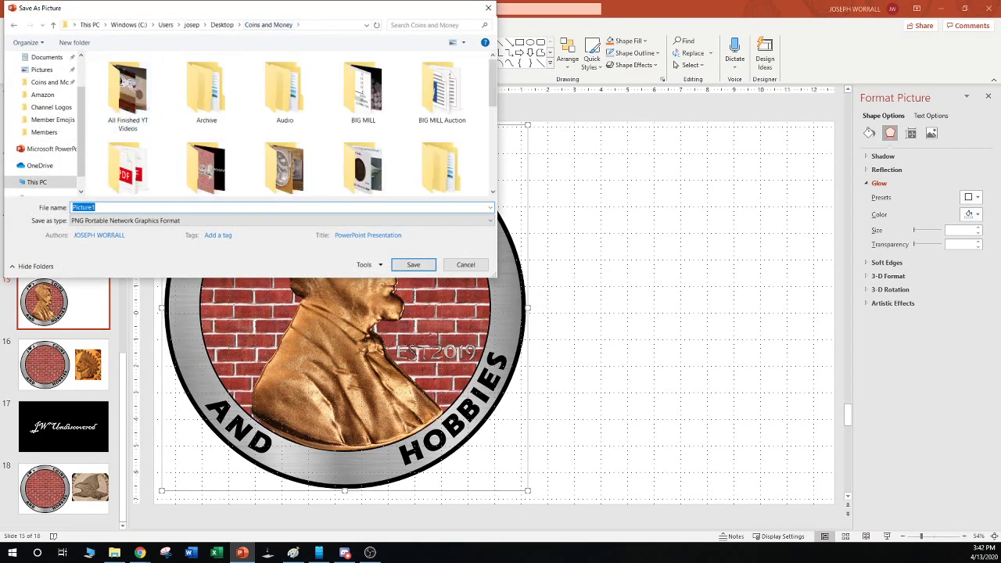
scroll(363, 168, "down", 1)
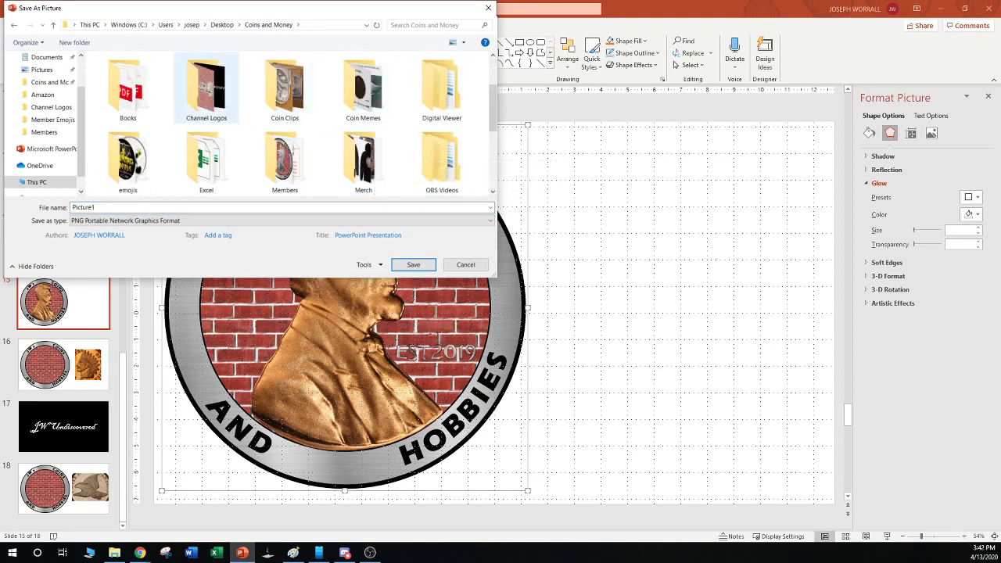
left_click(284, 160)
double_click(285, 160)
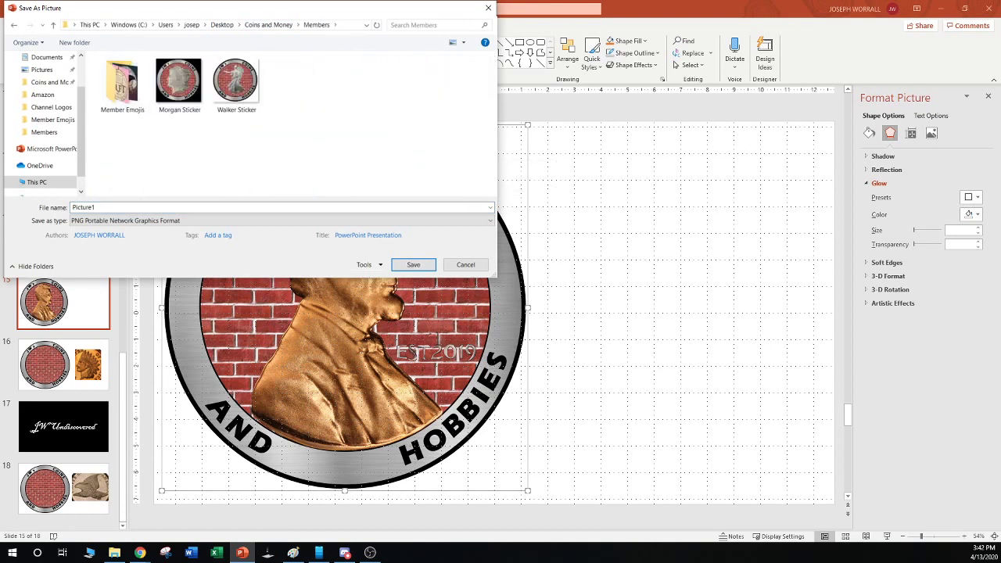
left_click(125, 208)
type("ncoln Stik")
type("ker")
key("Return")
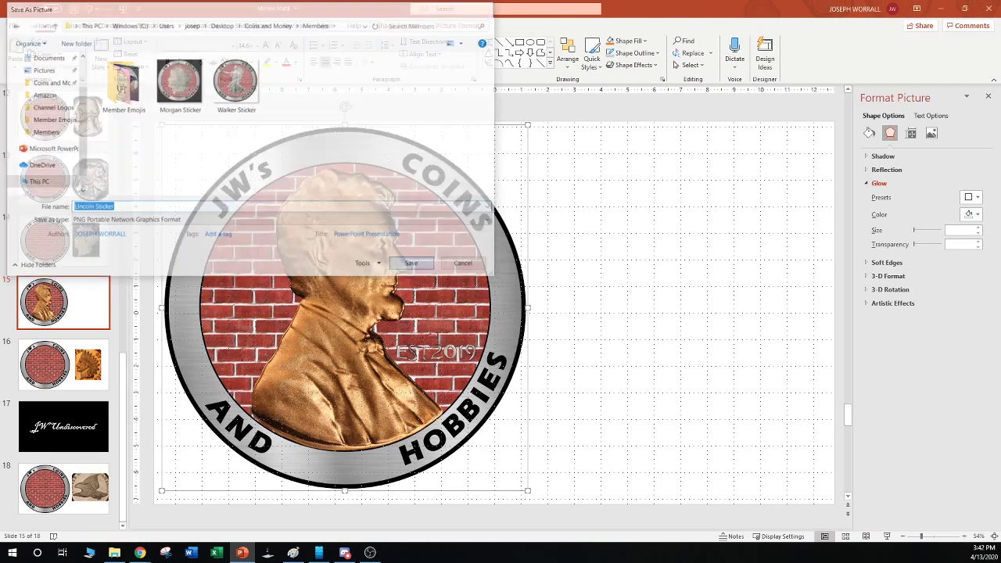
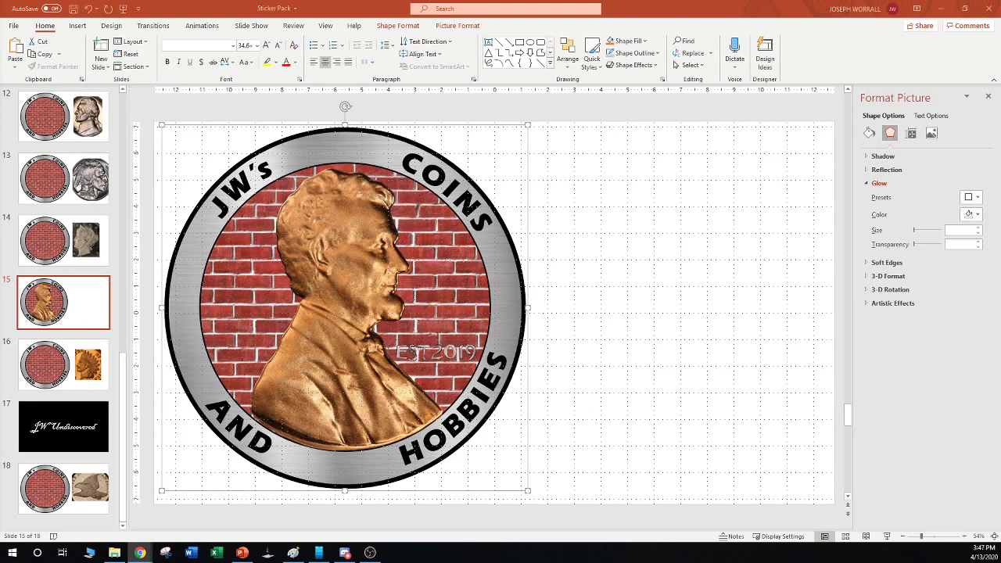
Check the YouTube Studio live stream dashboard in Chrome and return to the Sticker Pack presentation in PowerPoint
left_click(140, 553)
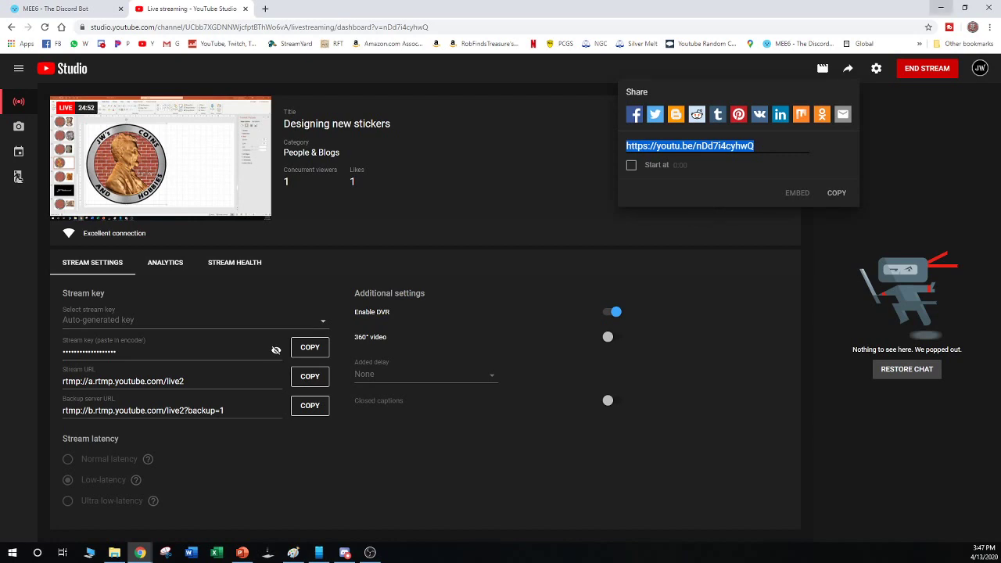
key("alt+Tab")
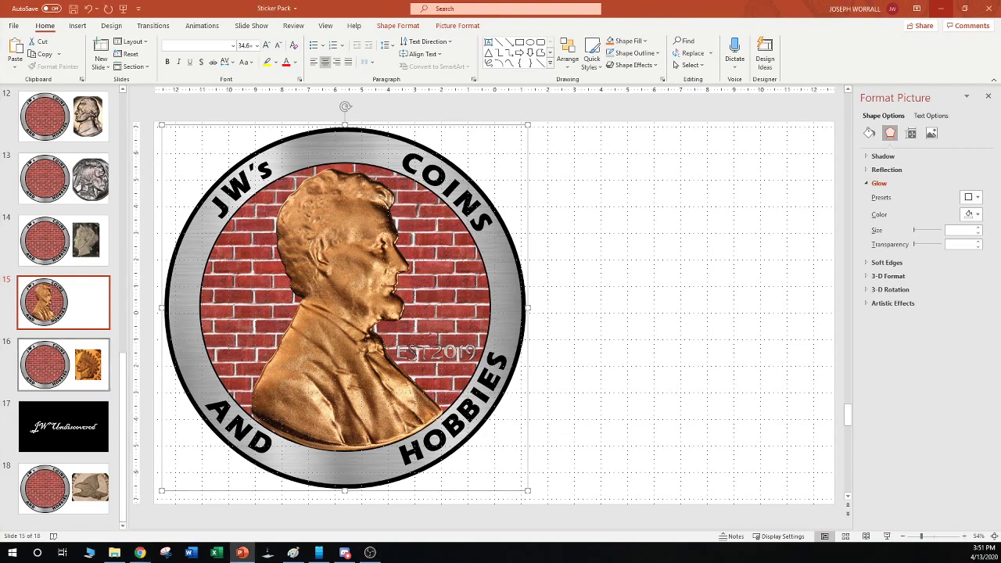
Reposition the Indian Head coin picture on slide 16 and enlarge it well beyond its original size
left_click(63, 365)
left_click(665, 313)
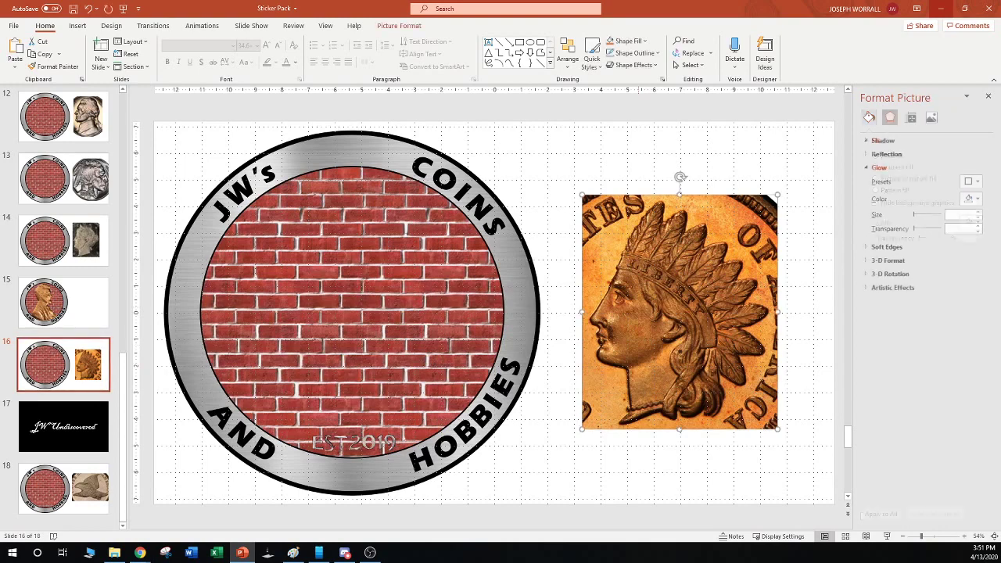
left_click_drag(679, 312, 648, 304)
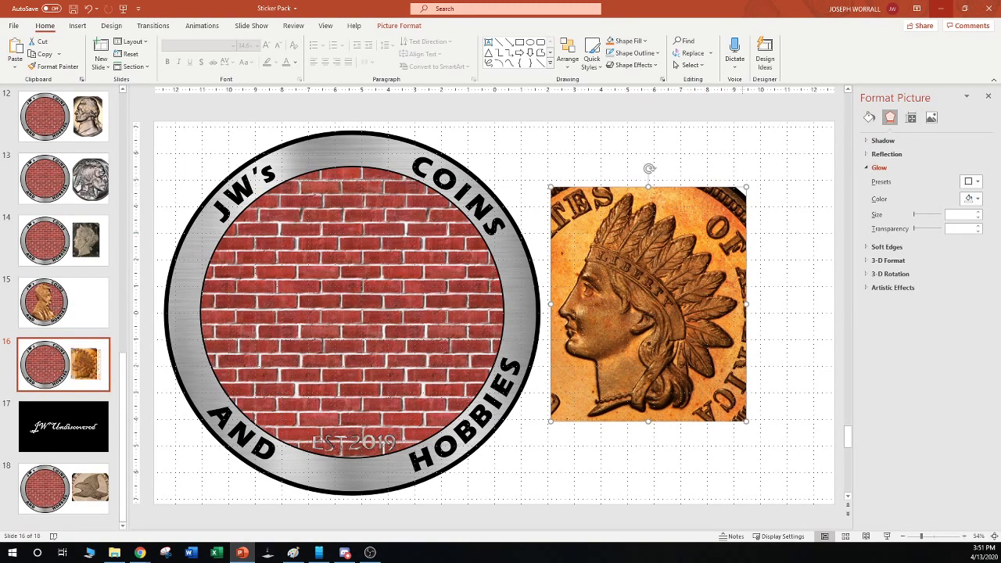
left_click_drag(746, 421, 816, 506)
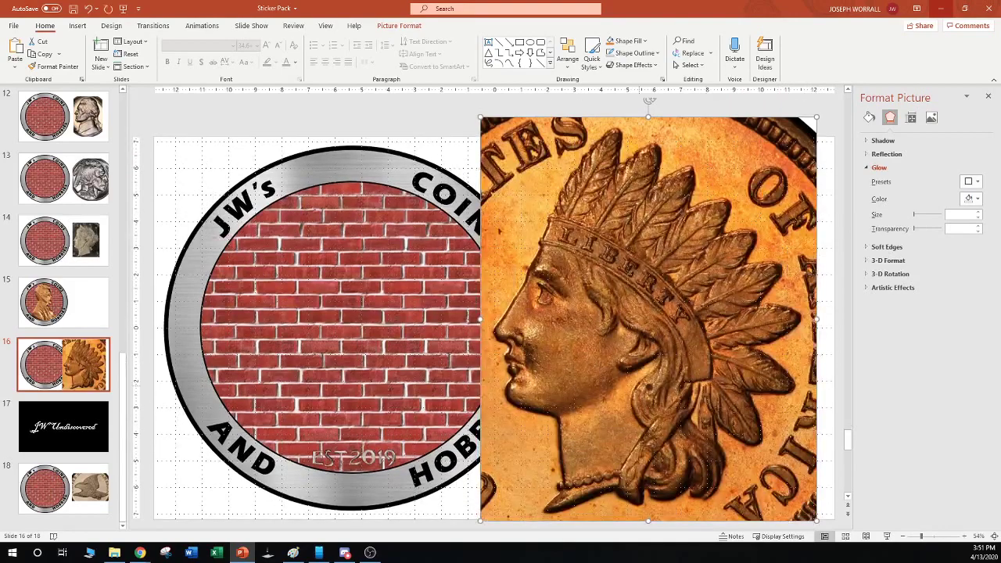
Switch to Paint and paste the enlarged Indian Head coin picture over the Lincoln image
left_click(292, 553)
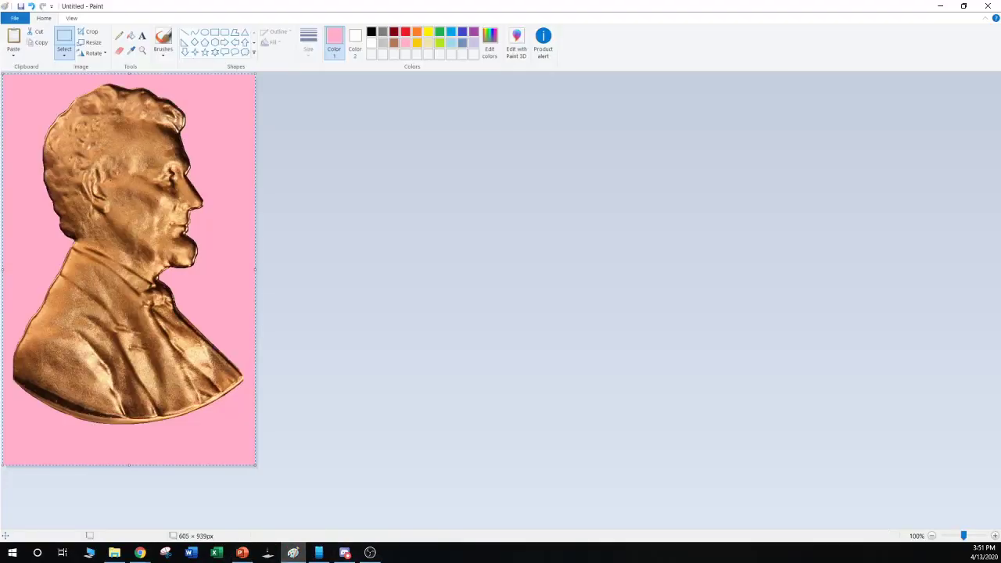
key("ctrl+v")
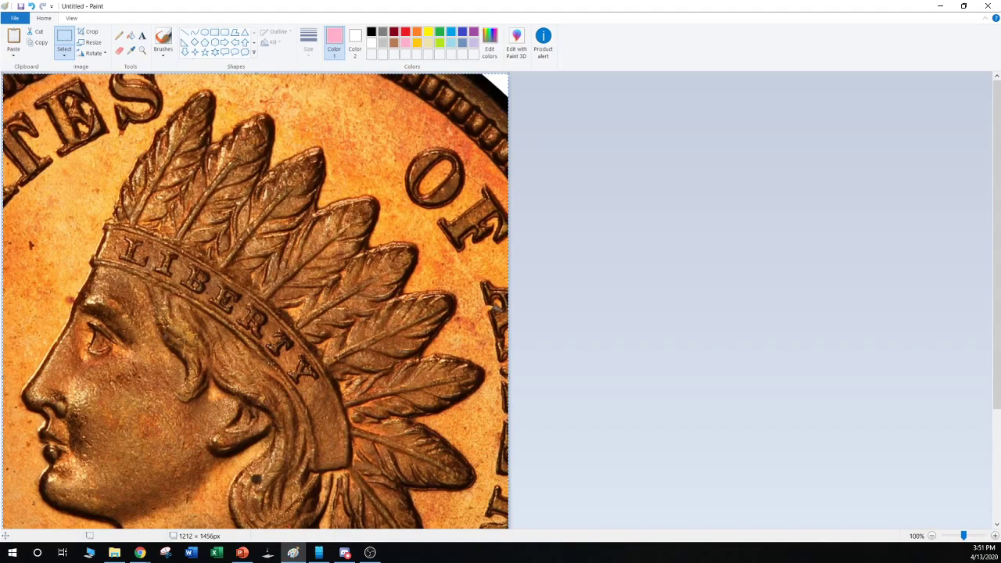
scroll(255, 301, "down", 2)
key("Escape")
scroll(55, 133, "up", 1)
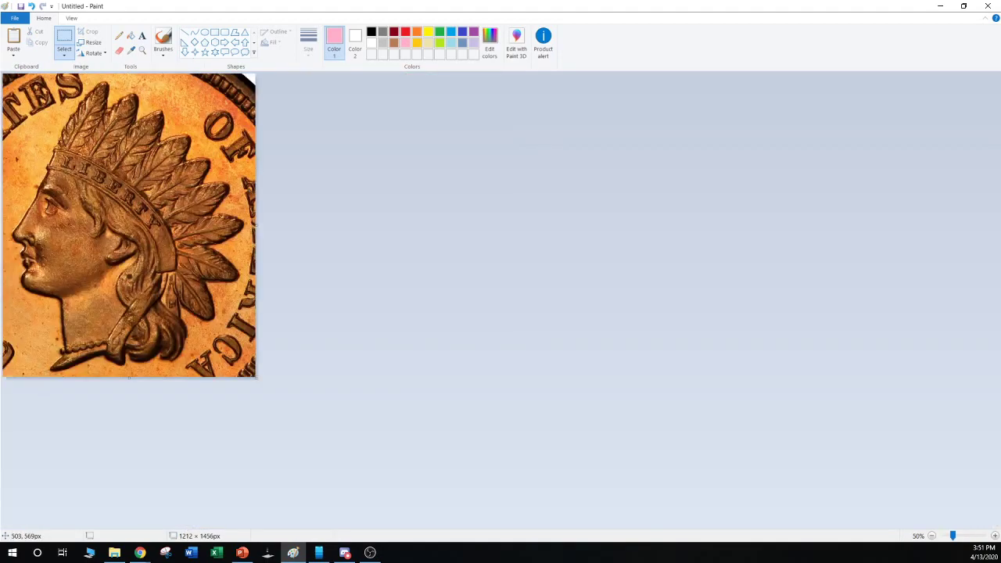
scroll(129, 378, "up", 1)
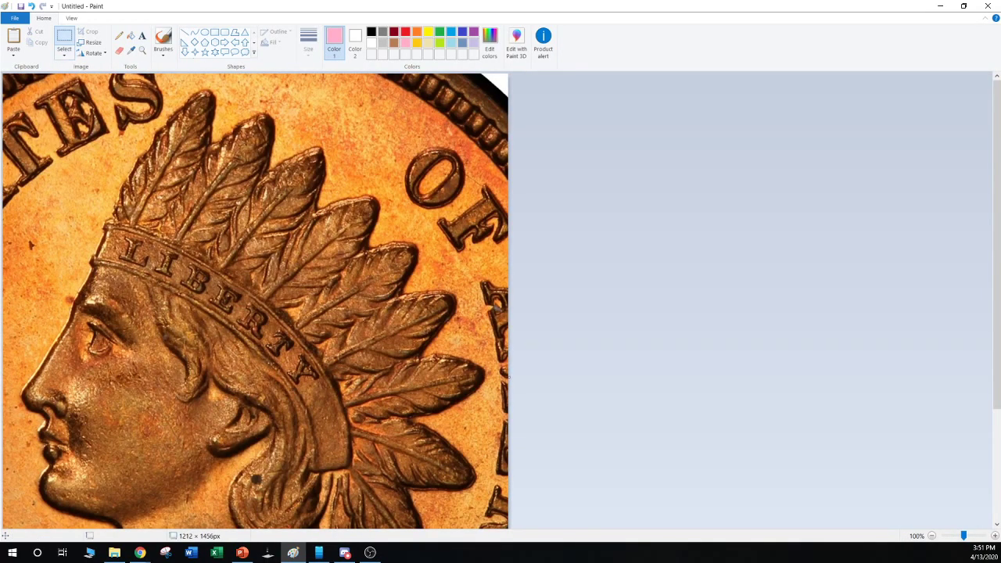
Erase rectangular blocks of coin background and lettering at the picture's upper left, in front of the headdress
left_click_drag(88, 97, 72, 221)
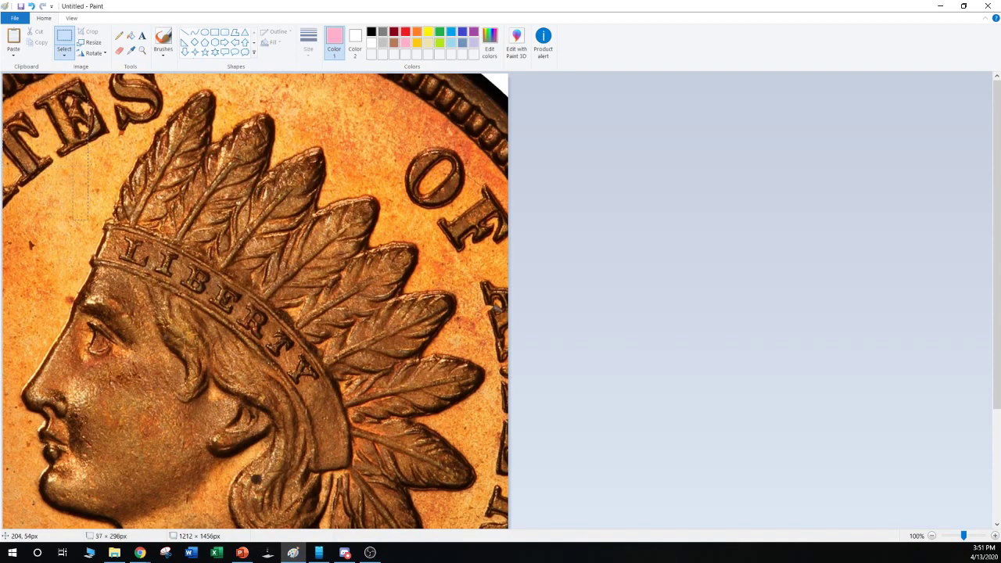
key("Delete")
left_click_drag(83, 95, 20, 190)
key("Delete")
mouse_move(59, 136)
left_mouse_down()
mouse_move(56, 153)
mouse_move(4, 191)
left_mouse_up()
key("Delete")
left_click_drag(77, 186, 3, 252)
key("Delete")
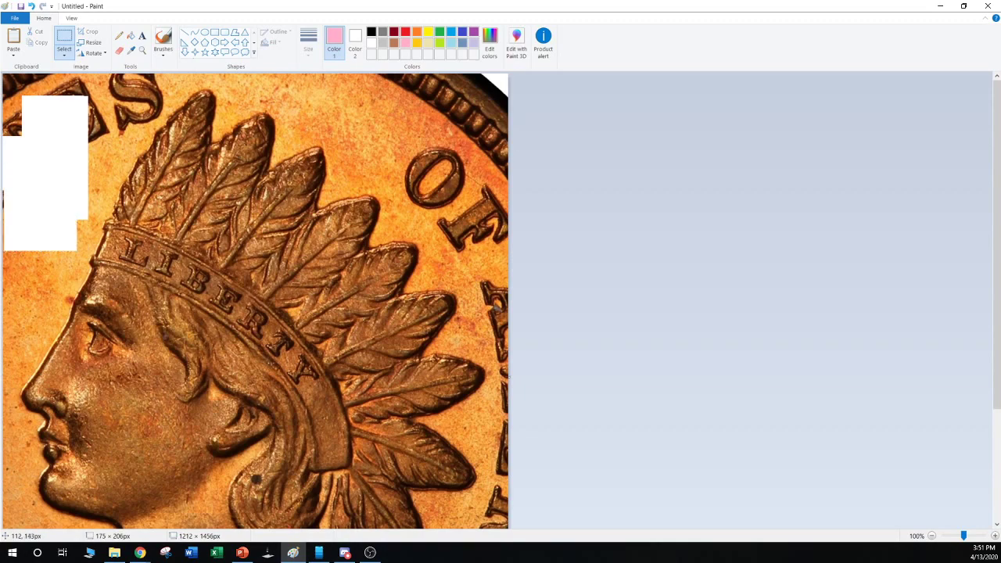
Restore Paint to a movable window and erase the remaining background and lettering in the picture's upper-left corner
left_click(963, 6)
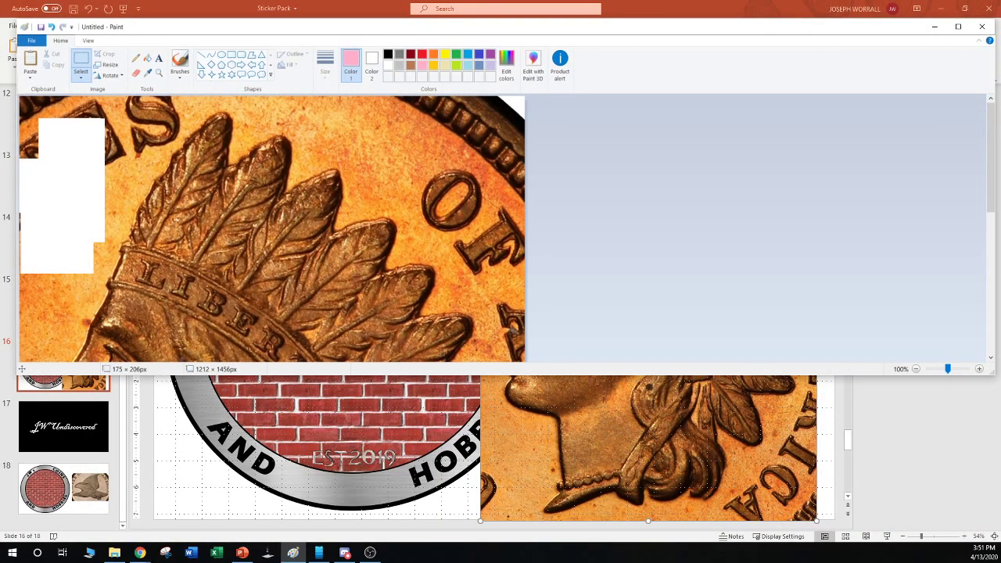
mouse_move(621, 30)
left_mouse_down()
mouse_move(625, 39)
mouse_move(625, 0)
left_mouse_up()
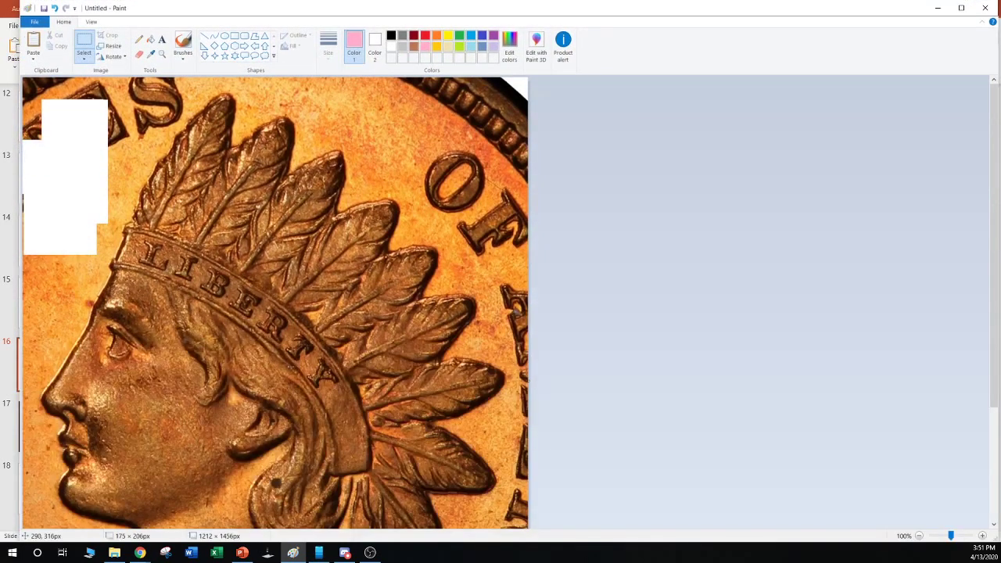
mouse_move(59, 207)
left_mouse_down()
mouse_move(22, 266)
mouse_move(22, 315)
mouse_move(38, 245)
mouse_move(22, 183)
left_mouse_up()
key("Delete")
left_click_drag(23, 78, 73, 164)
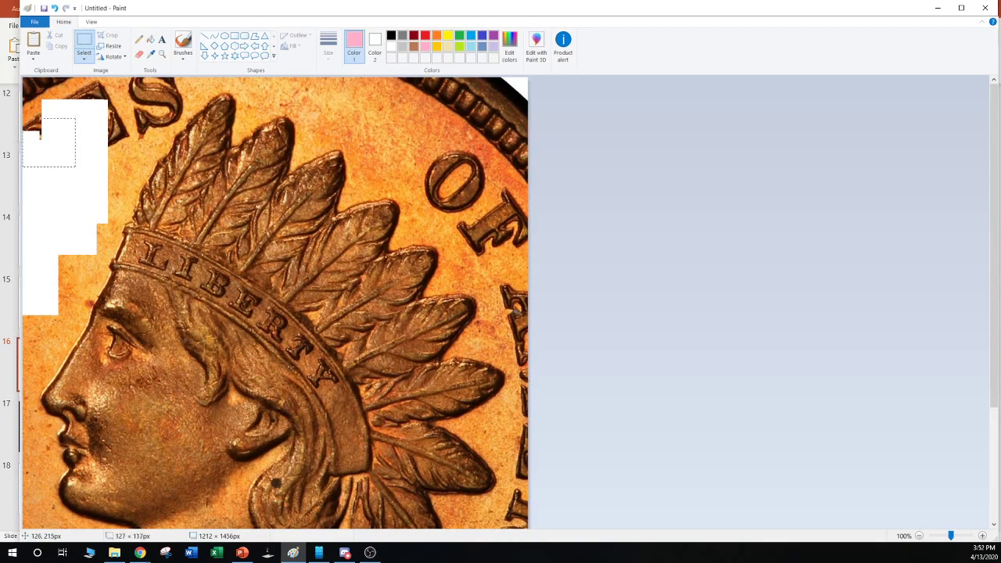
key("Delete")
mouse_move(76, 77)
left_mouse_down()
mouse_move(90, 133)
mouse_move(150, 150)
left_mouse_up()
key("Delete")
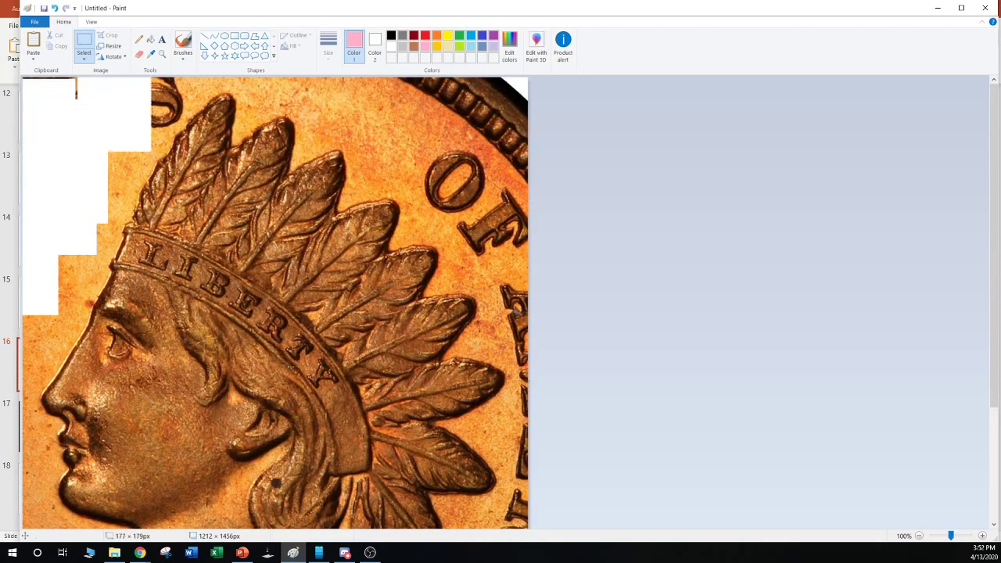
mouse_move(88, 106)
left_mouse_down()
mouse_move(79, 125)
mouse_move(23, 77)
left_mouse_up()
key("Delete")
left_click_drag(78, 147, 150, 77)
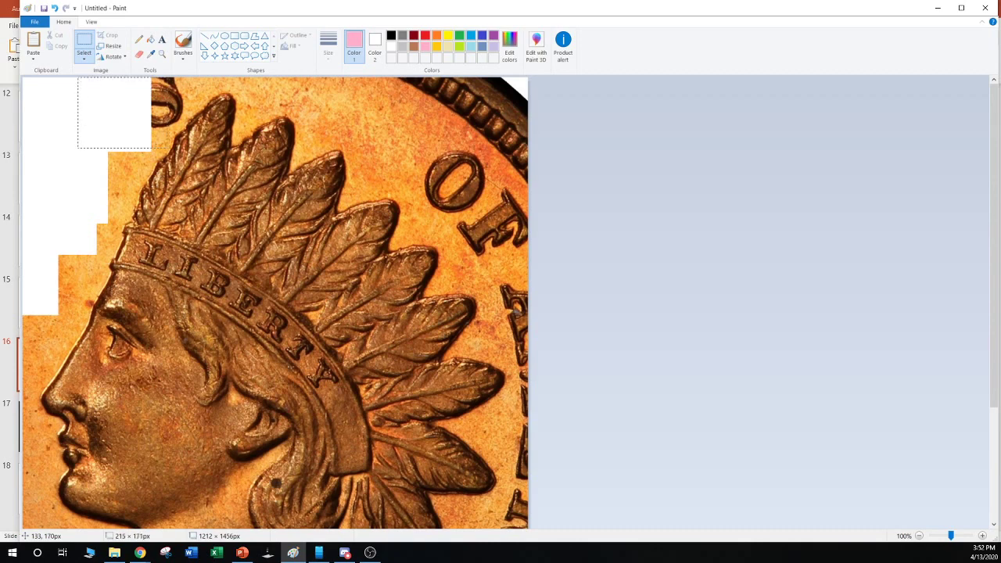
key("Delete")
Trim the background in small stair-stepped blocks along the outer edge of the front feather
mouse_move(147, 175)
left_mouse_down()
mouse_move(96, 143)
mouse_move(103, 211)
left_mouse_up()
key("Delete")
key("Delete")
left_click_drag(131, 157, 119, 201)
key("Delete")
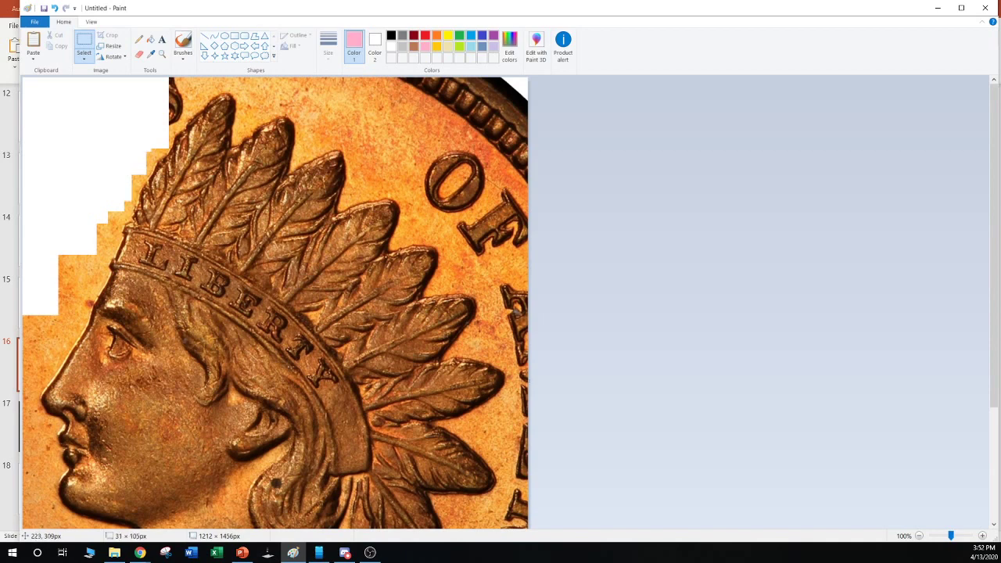
Erase the background in front of the headband and forehead, following the profile in small blocks
left_click_drag(105, 276, 84, 220)
key("Delete")
left_click_drag(88, 322, 44, 351)
key("Delete")
key("Delete")
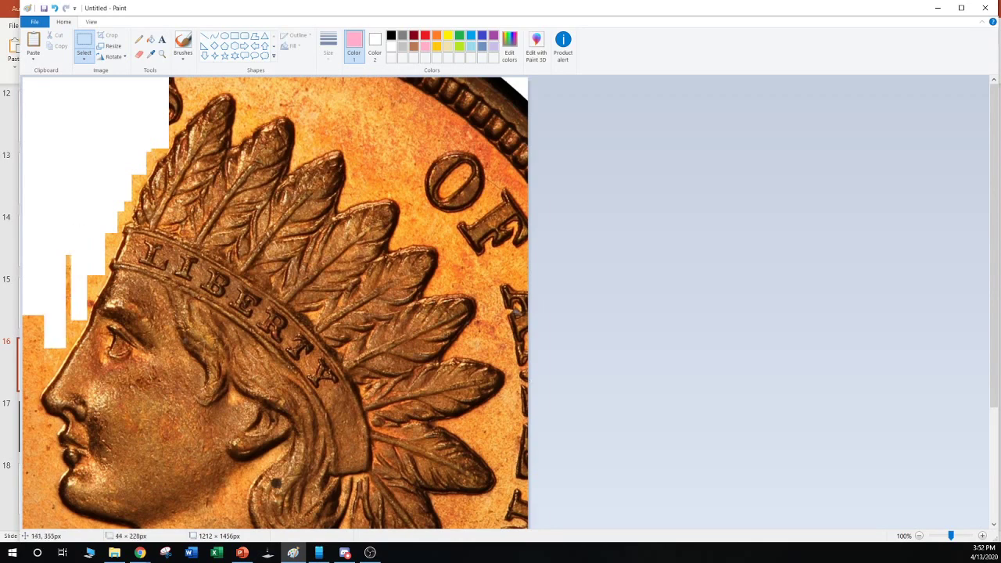
left_click_drag(84, 228, 54, 362)
key("Delete")
Clear the background in front of the nose and down the picture's left edge
left_click_drag(66, 316, 33, 361)
key("Delete")
left_click_drag(25, 357, 21, 360)
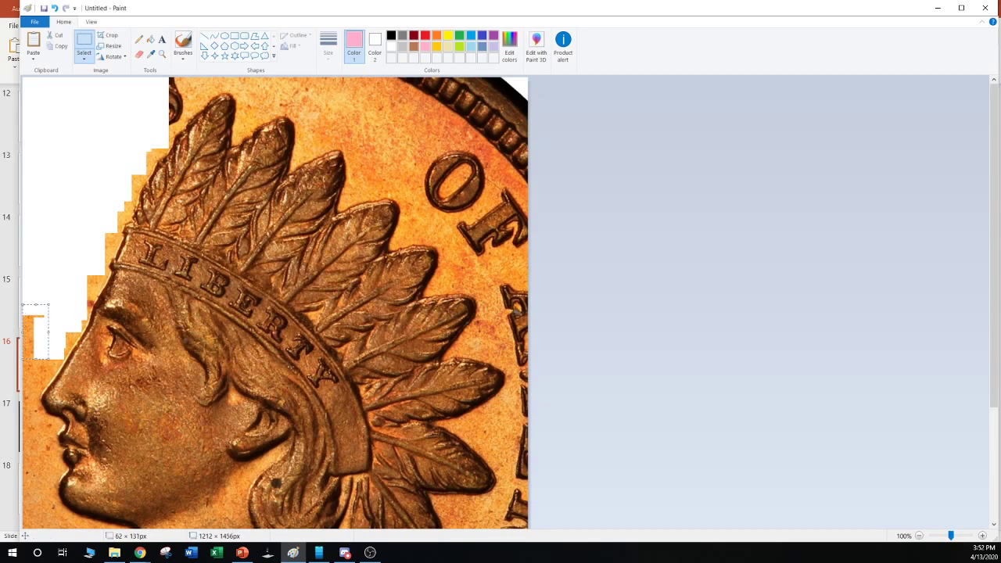
key("Delete")
left_click_drag(49, 304, 22, 447)
key("Delete")
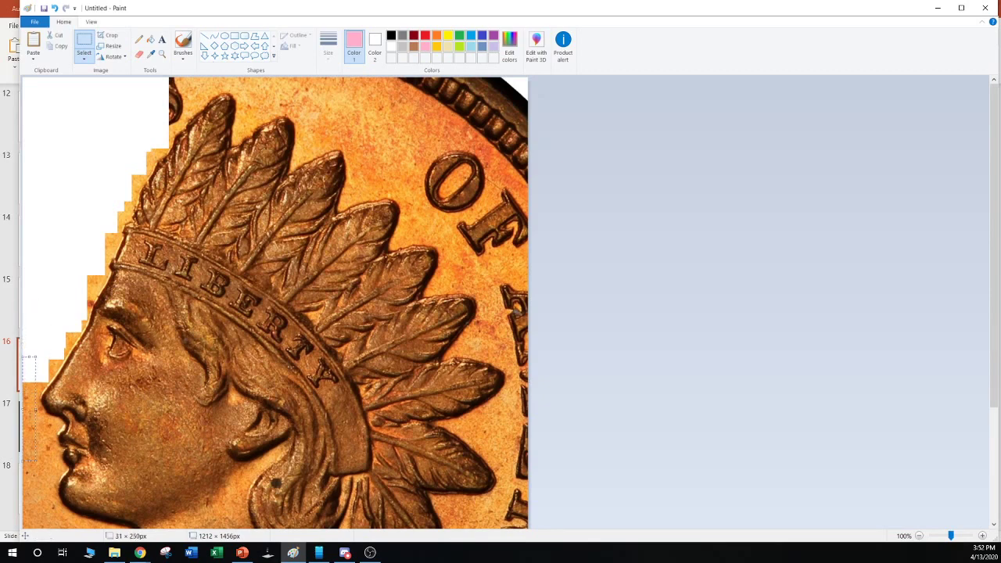
left_click_drag(30, 349, 25, 481)
key("Delete")
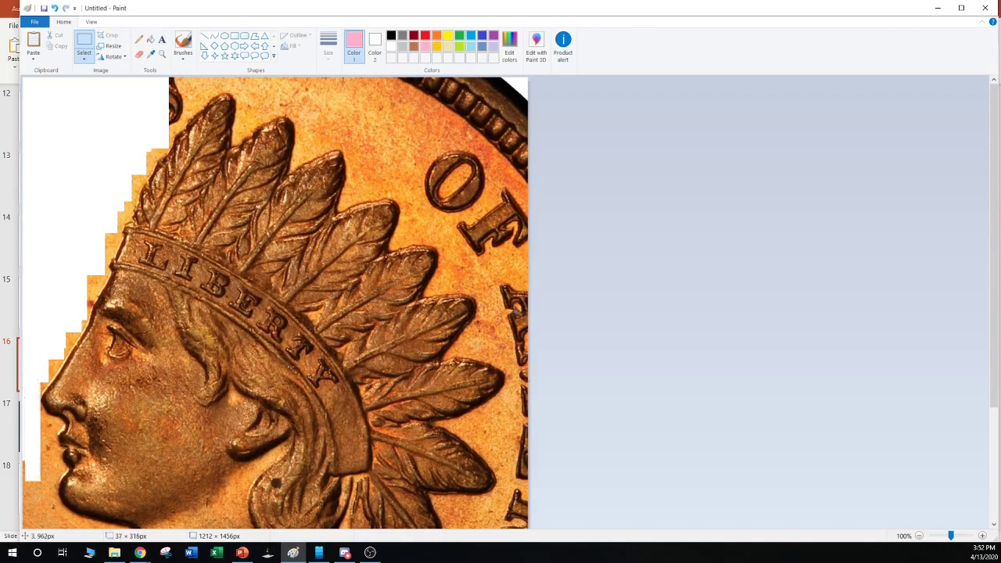
Erase the background in front of the mouth and directly beneath the chin
scroll(27, 478, "down", 4)
left_click_drag(56, 263, 33, 421)
key("Delete")
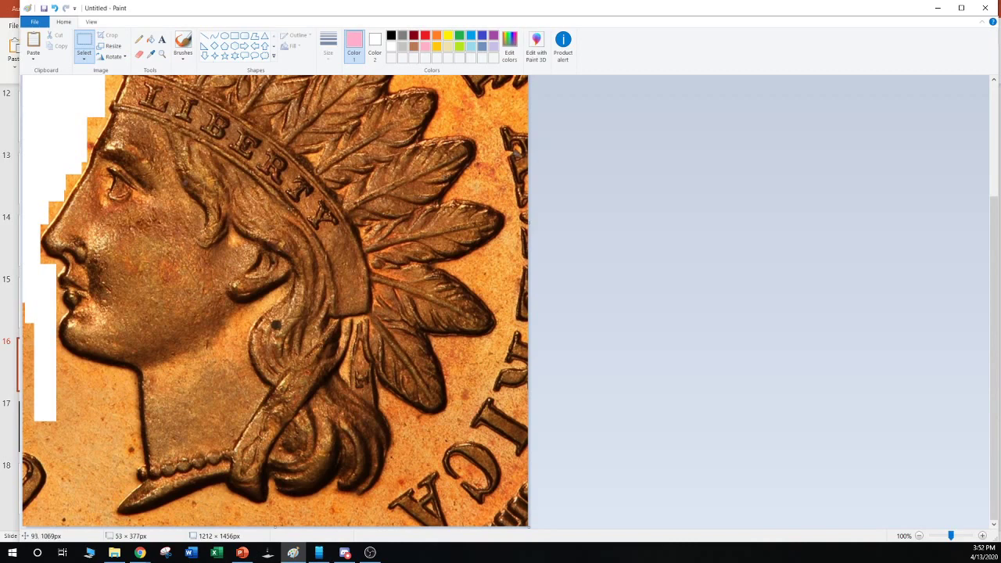
left_click_drag(55, 356, 100, 382)
key("Delete")
key("Delete")
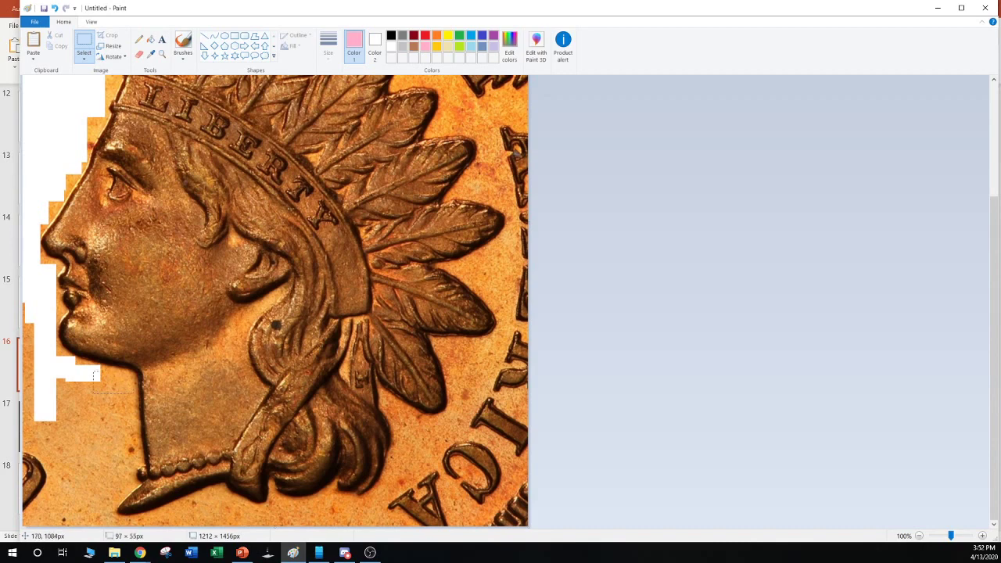
Erase the background along the front of the neck and the large area to its left
left_click_drag(128, 397, 129, 395)
key("Delete")
key("Delete")
left_click_drag(127, 427, 137, 465)
key("Delete")
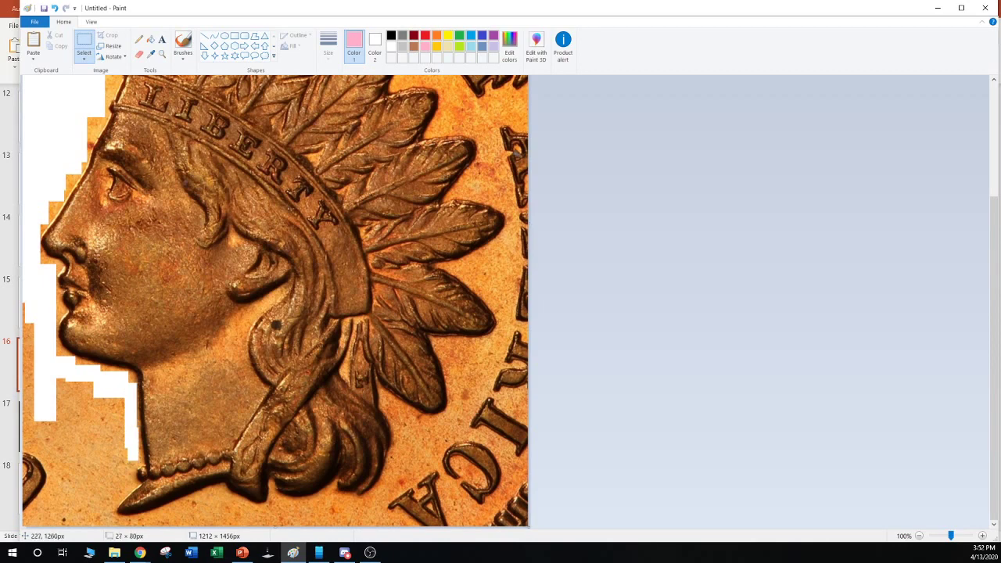
left_click_drag(124, 396, 94, 488)
key("Delete")
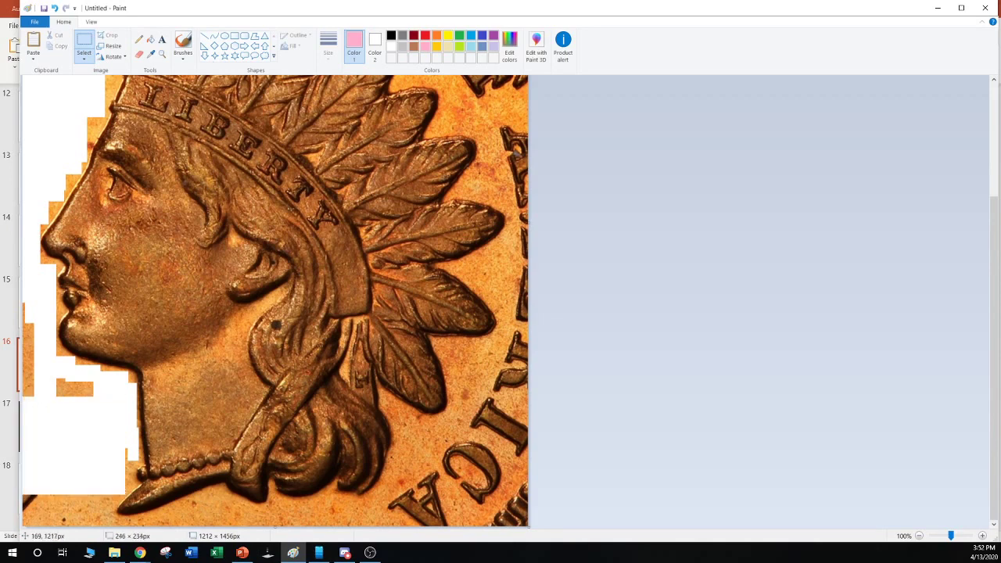
Remove the leftover background patches below the chin and along the picture's left edge
left_click_drag(51, 379, 22, 370)
key("Delete")
mouse_move(83, 400)
left_mouse_down()
mouse_move(32, 381)
mouse_move(23, 304)
left_mouse_up()
key("Delete")
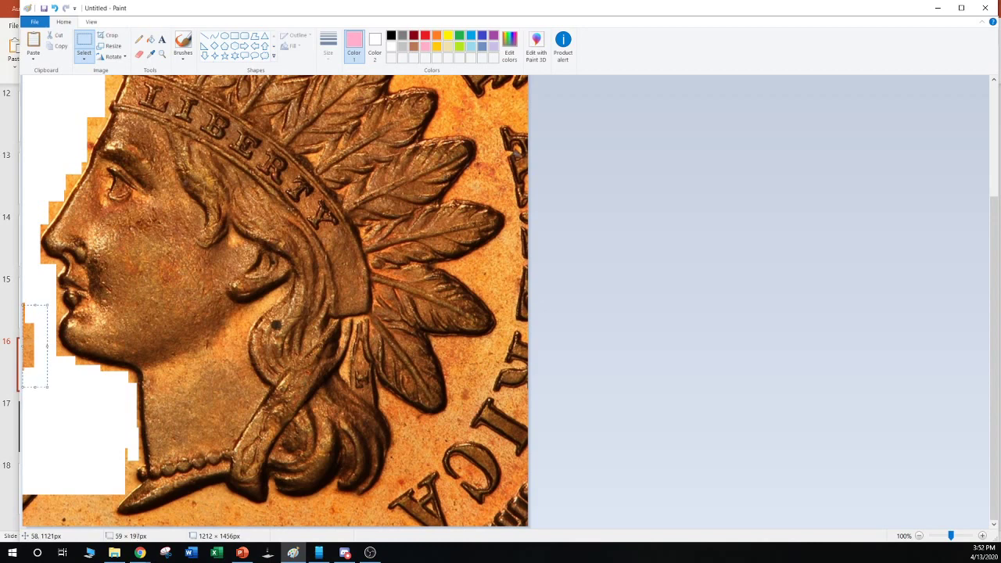
key("Delete")
left_click_drag(32, 341, 23, 294)
key("Delete")
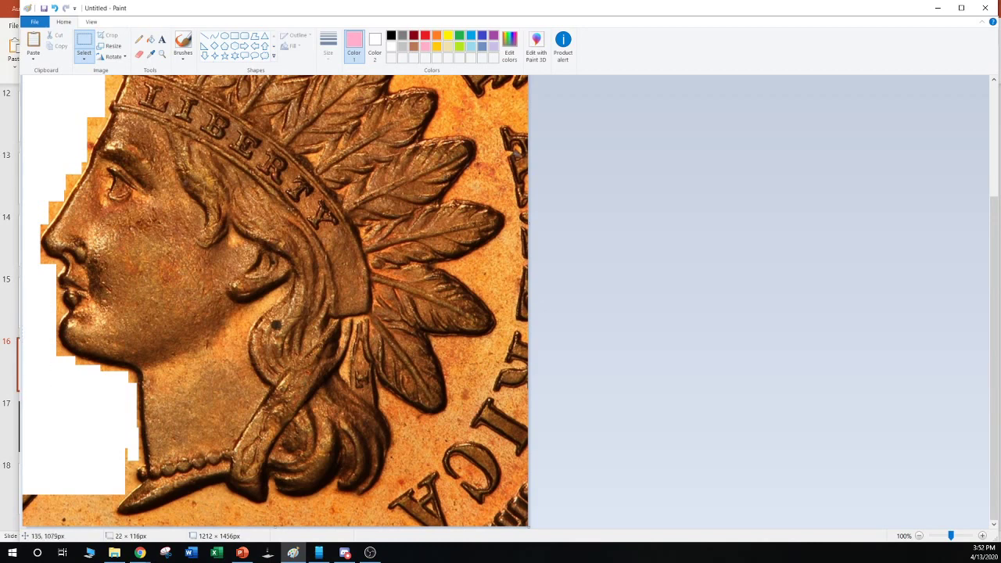
key("Delete")
Clear the picture's lower-left corner and trim closely around the front tip of the neckline
mouse_move(104, 438)
left_mouse_down()
mouse_move(130, 486)
mouse_move(108, 501)
mouse_move(109, 486)
mouse_move(22, 496)
mouse_move(22, 527)
left_mouse_up()
key("Delete")
key("Delete")
key("Delete")
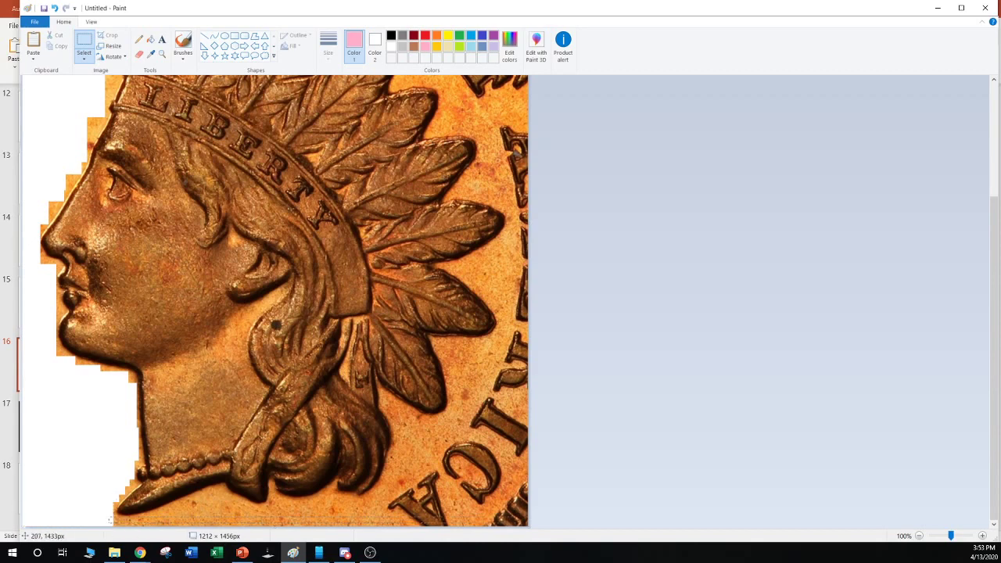
Erase the strip along the picture's bottom edge and trim the background beneath the neckline
left_click_drag(111, 520, 527, 515)
key("Delete")
left_click_drag(157, 523, 228, 505)
left_click_drag(158, 514, 231, 503)
key("Delete")
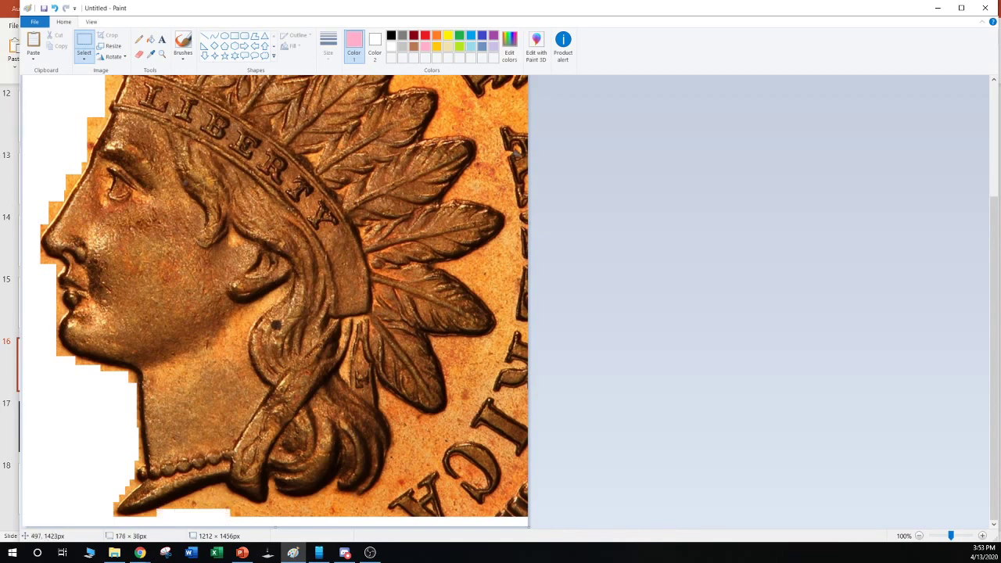
left_click_drag(175, 518, 206, 500)
key("Delete")
key("Delete")
key("Delete")
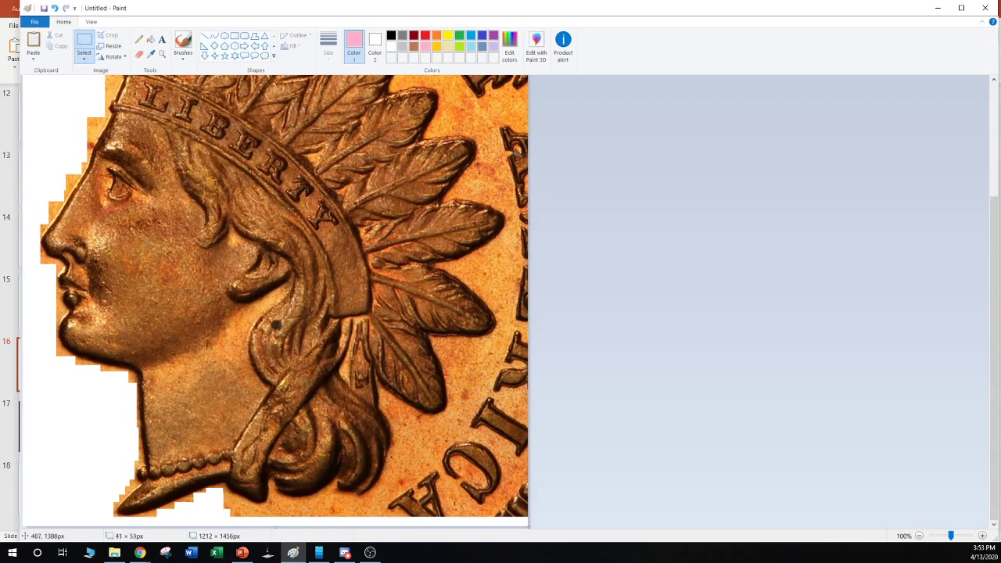
Erase the background below the ribbon end and lower curls, including the leftover speck
mouse_move(238, 516)
left_mouse_down()
mouse_move(305, 523)
mouse_move(323, 500)
mouse_move(314, 504)
mouse_move(528, 524)
left_mouse_up()
key("Delete")
key("Delete")
key("Delete")
key("Delete")
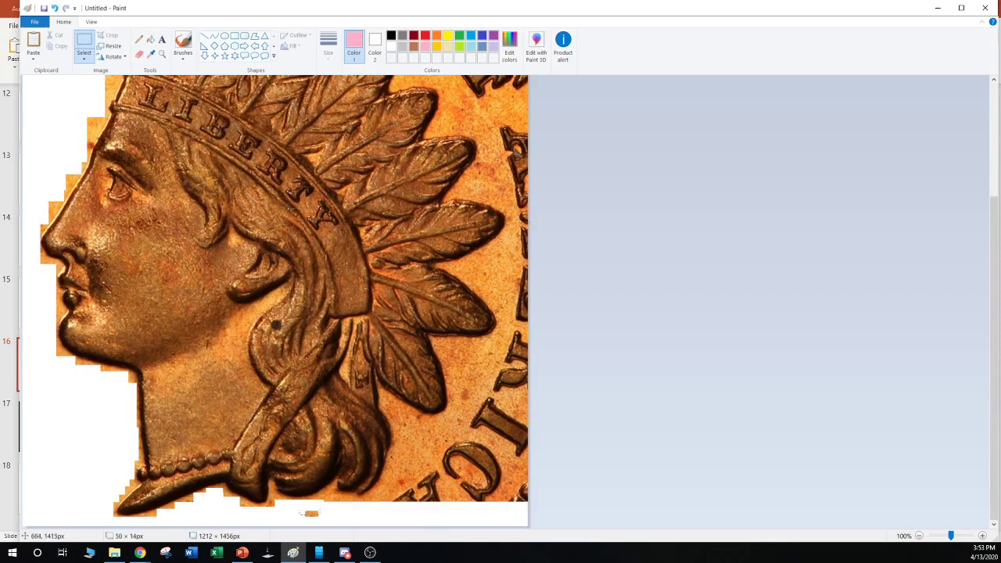
left_click_drag(299, 509, 279, 506)
key("Delete")
Erase the large background blocks and lettering in the picture's lower-right corner, behind the curls
left_click_drag(382, 508, 514, 471)
key("Delete")
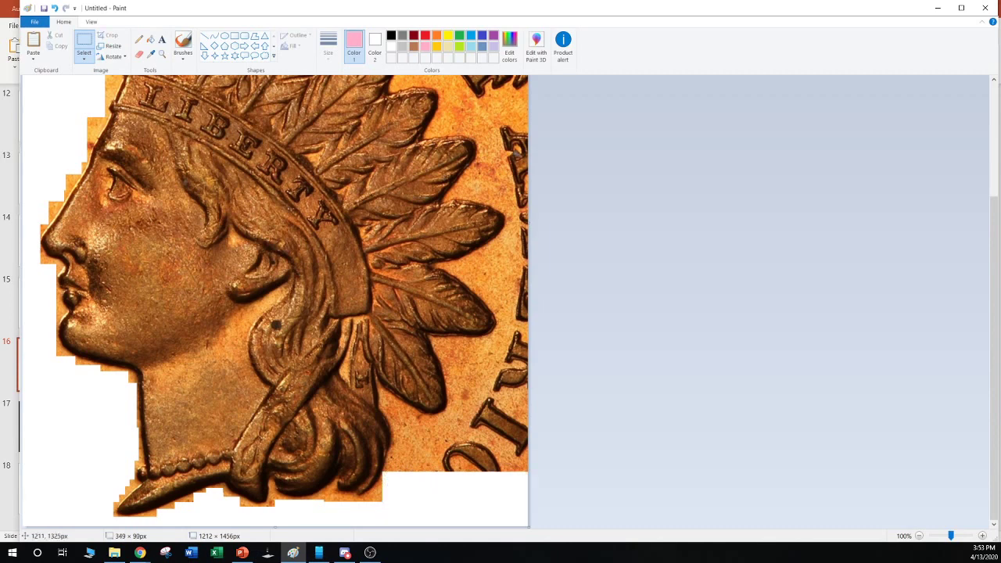
mouse_move(398, 477)
left_mouse_down()
mouse_move(527, 457)
mouse_move(528, 413)
left_mouse_up()
key("Delete")
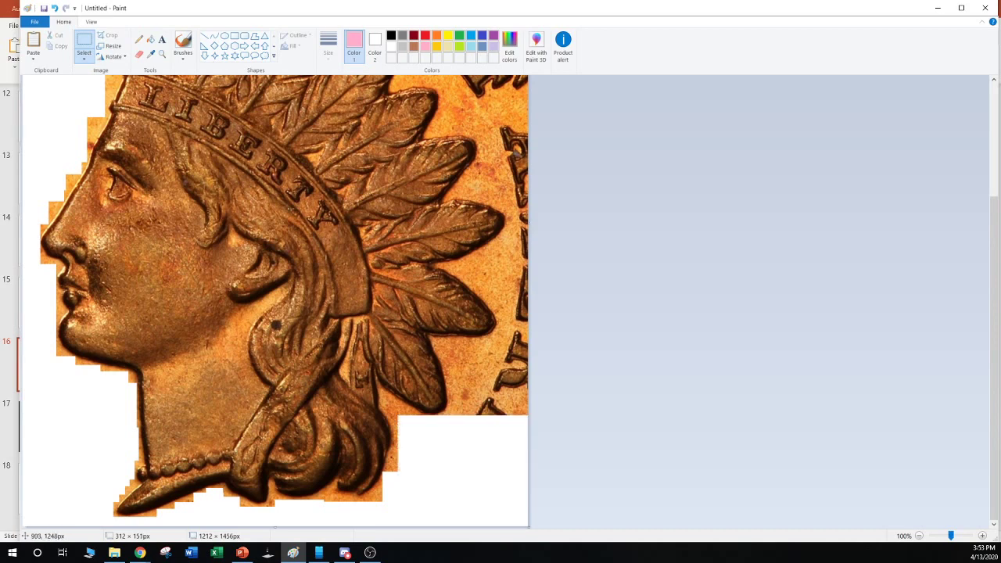
Trim the background around the back of the curls and just below the lowest feather
mouse_move(394, 483)
left_mouse_down()
mouse_move(421, 446)
mouse_move(391, 405)
left_mouse_up()
key("Delete")
key("Delete")
key("Delete")
key("Delete")
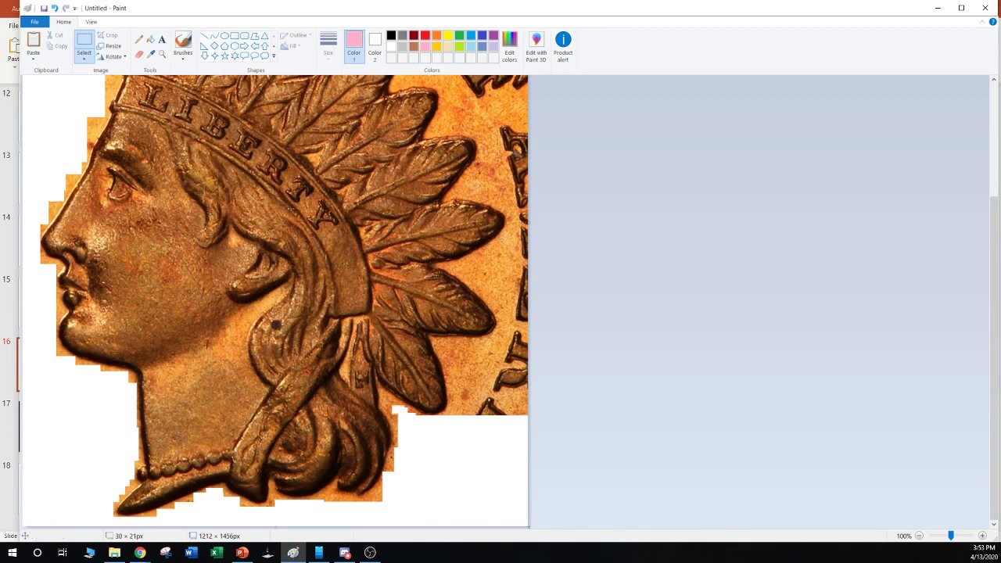
Switch to PowerPoint, review the finished Morgan and Franklin badge slides and the Indian head slide, and return to Paint
left_click(242, 552)
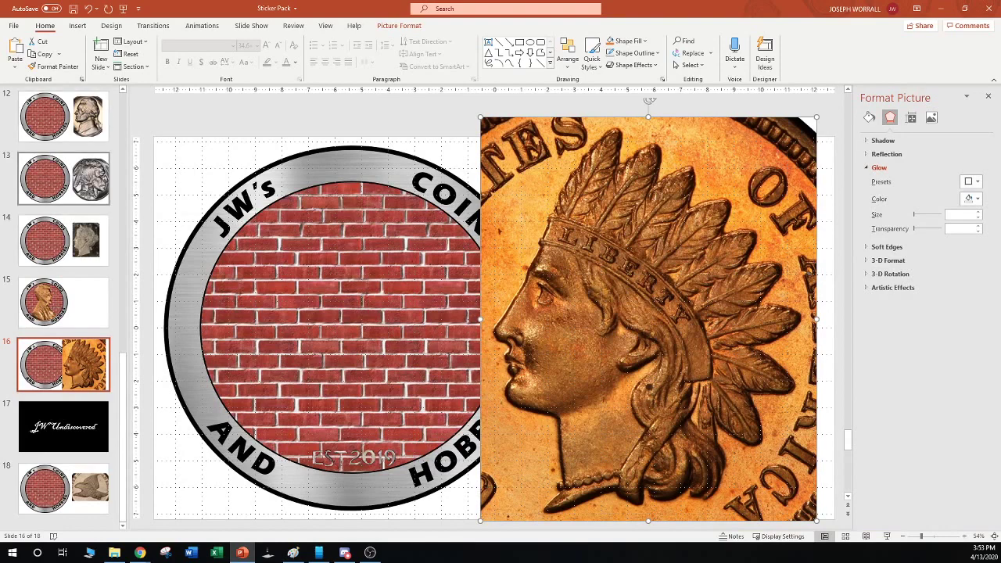
left_click(64, 240)
scroll(64, 240, "up", 2)
scroll(64, 254, "up", 4)
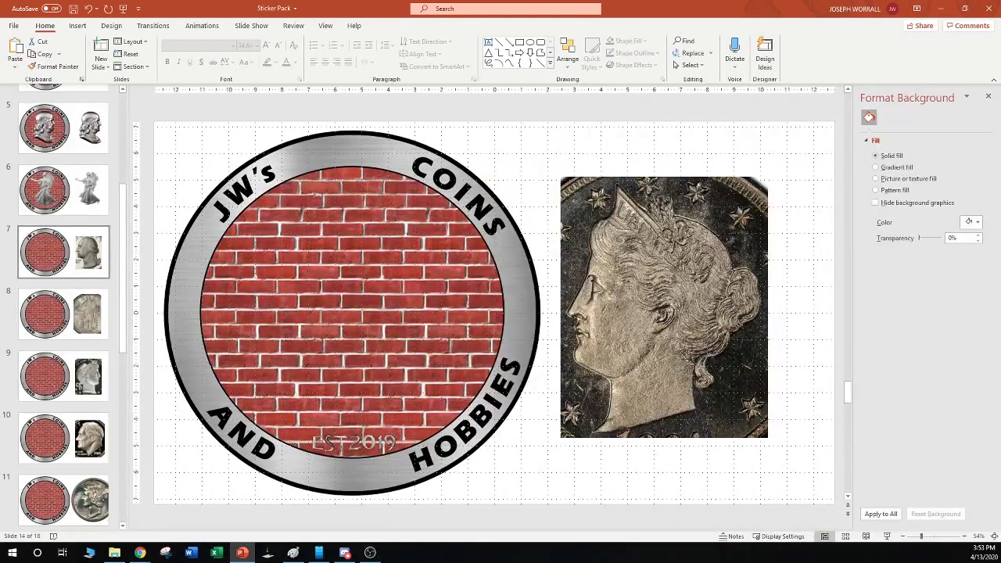
scroll(64, 441, "up", 2)
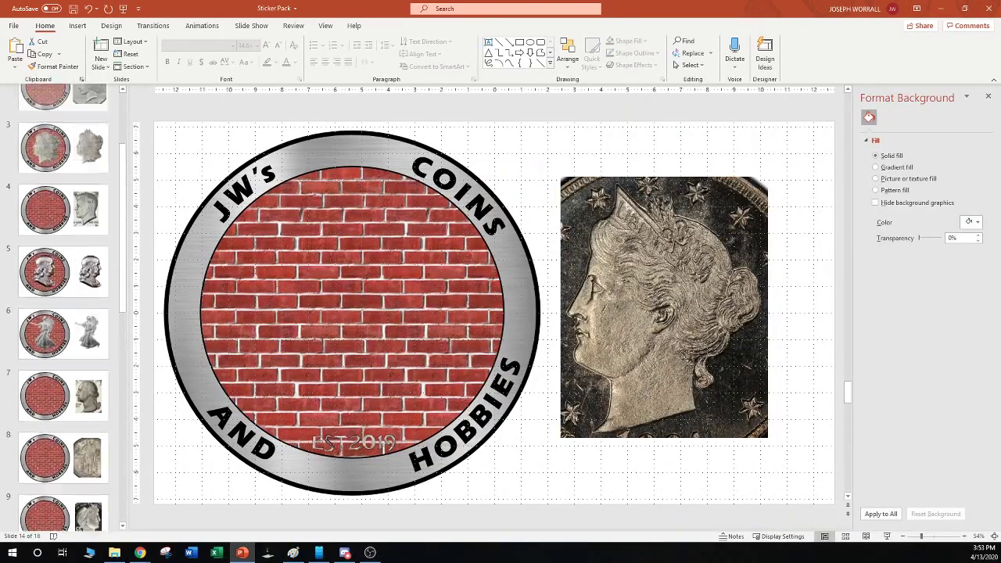
left_click(64, 153)
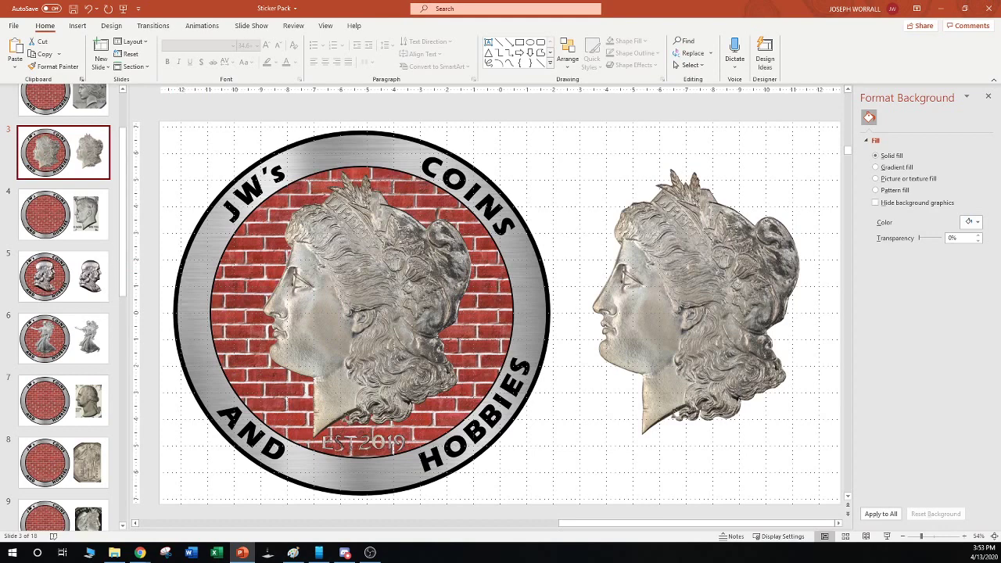
left_click(64, 277)
left_click_drag(677, 305, 665, 305)
key("Escape")
scroll(64, 364, "down", 10)
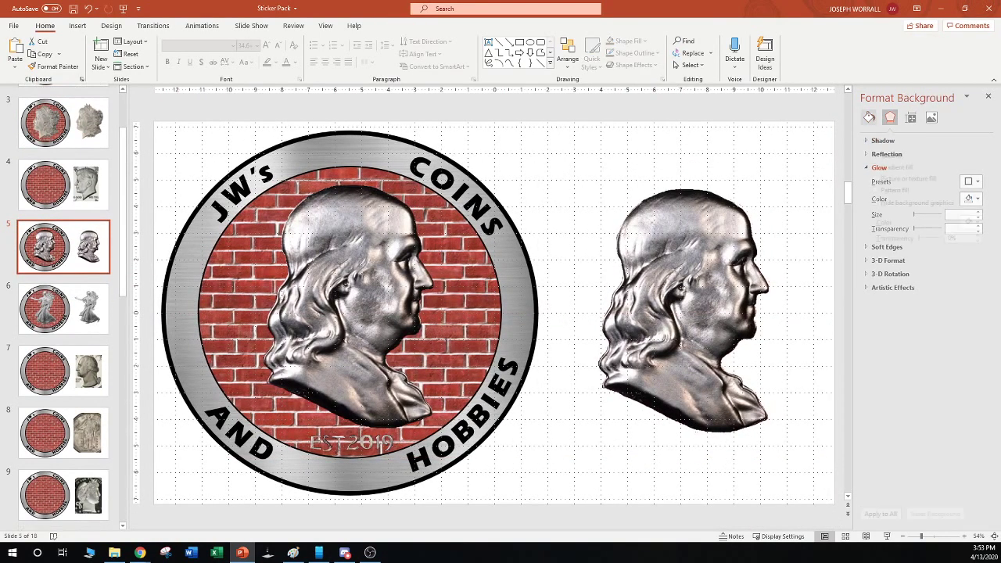
left_click(64, 364)
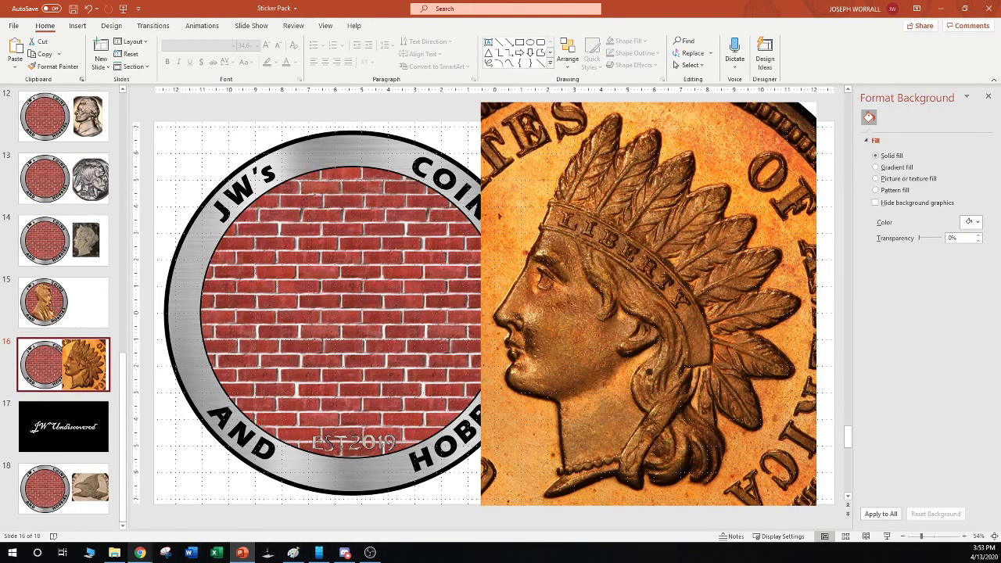
left_click(292, 551)
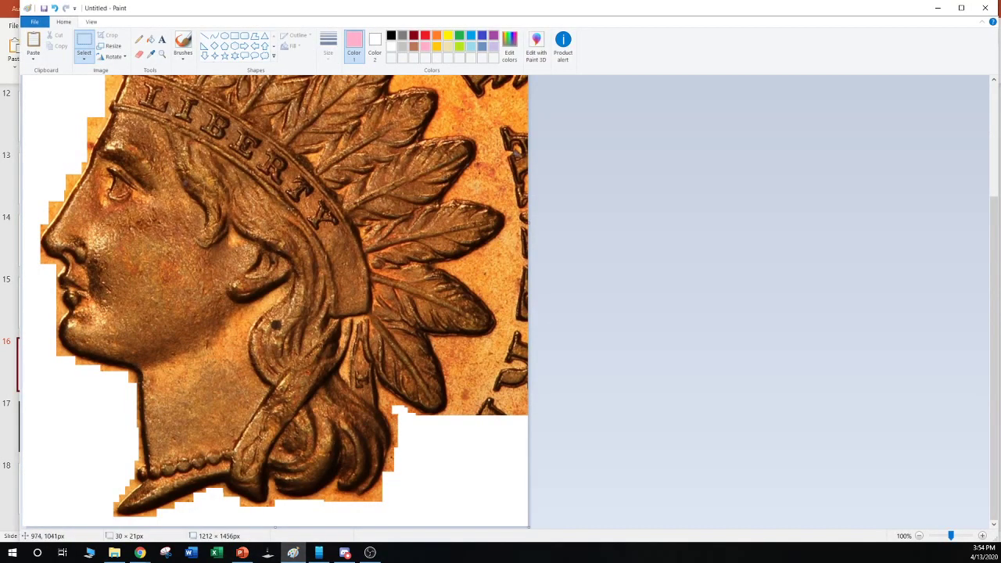
left_click(319, 552)
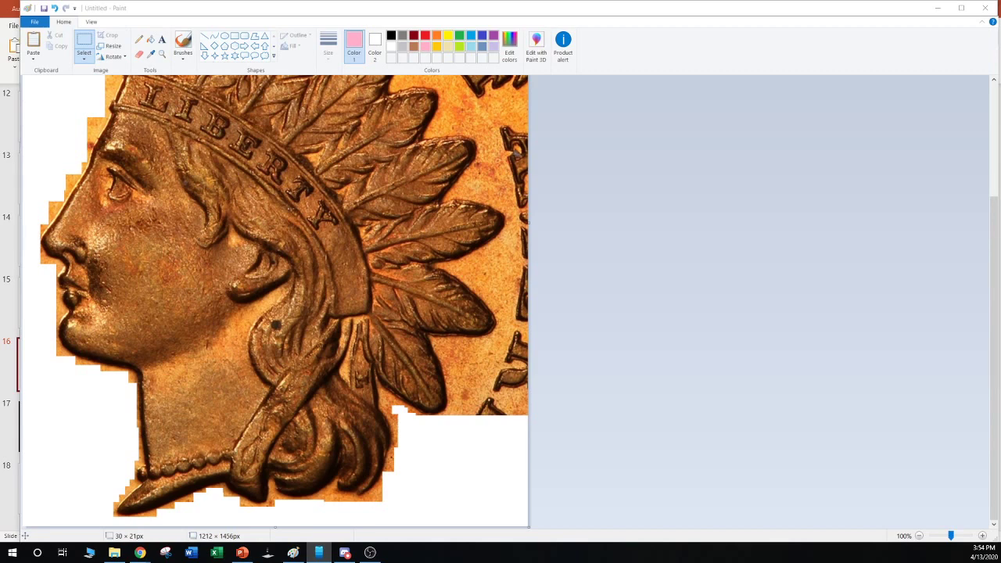
Erase the lettering and background blocks along the picture's right edge, beside the tips of the lower feathers
left_click_drag(528, 373, 493, 442)
key("Delete")
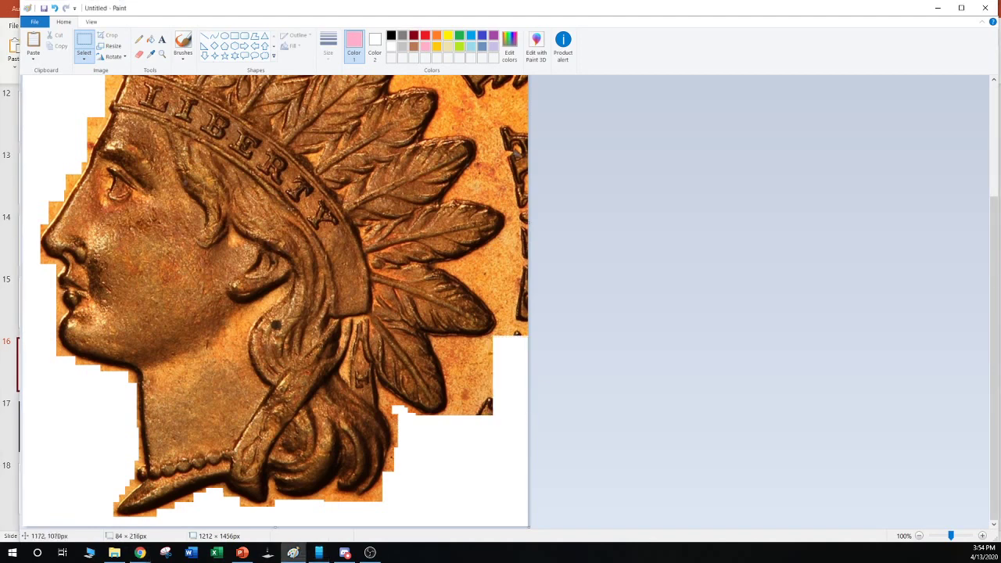
left_click_drag(528, 253, 497, 336)
key("Delete")
mouse_move(528, 140)
left_mouse_down()
mouse_move(509, 255)
mouse_move(528, 128)
left_mouse_up()
key("Delete")
left_click_drag(512, 201, 477, 76)
key("Delete")
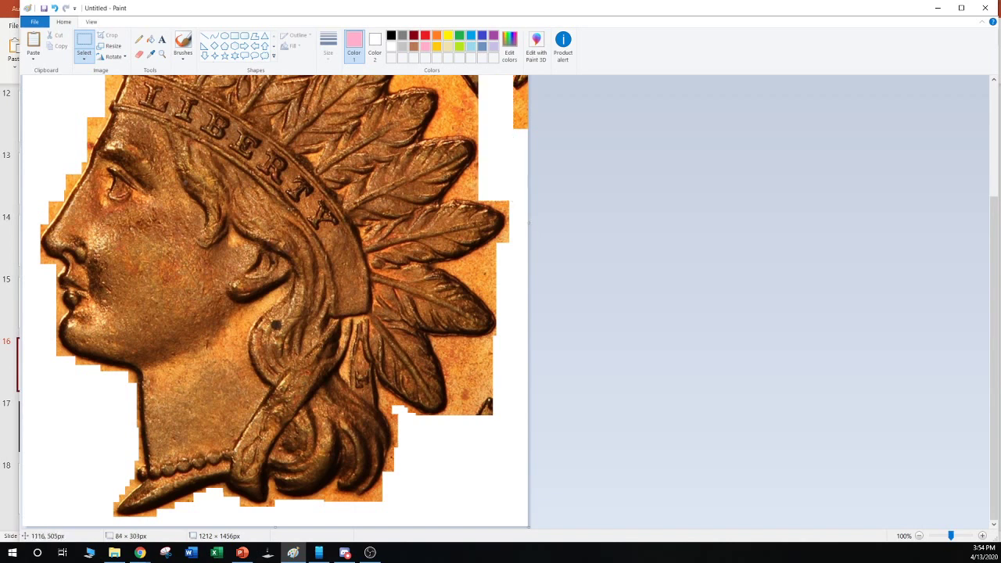
left_click_drag(502, 142, 530, 76)
key("Delete")
key("Delete")
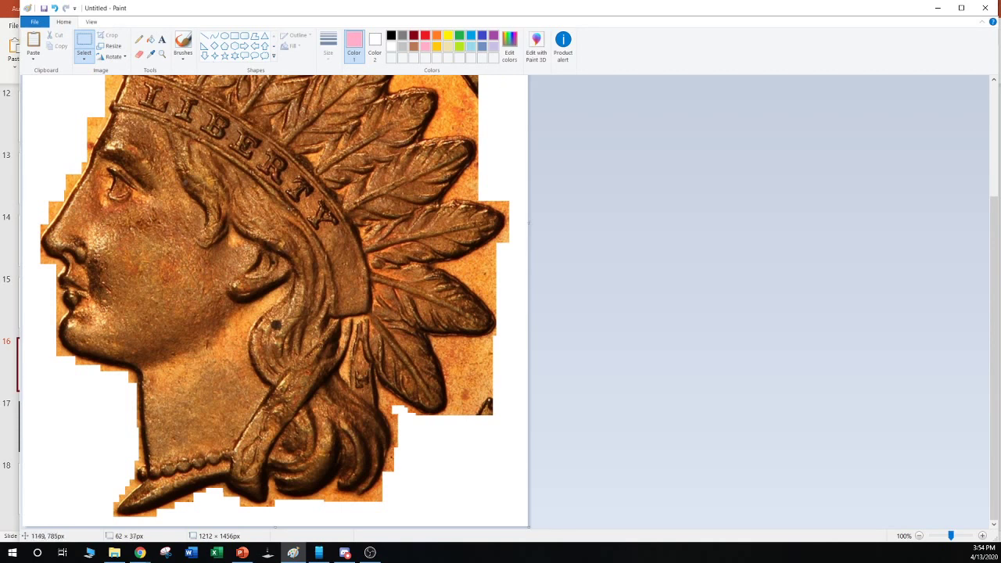
Trim the background out of the notch between the second- and third-lowest feathers
mouse_move(504, 245)
left_mouse_down()
mouse_move(500, 297)
mouse_move(494, 244)
mouse_move(483, 274)
mouse_move(489, 300)
left_mouse_up()
key("Delete")
key("Delete")
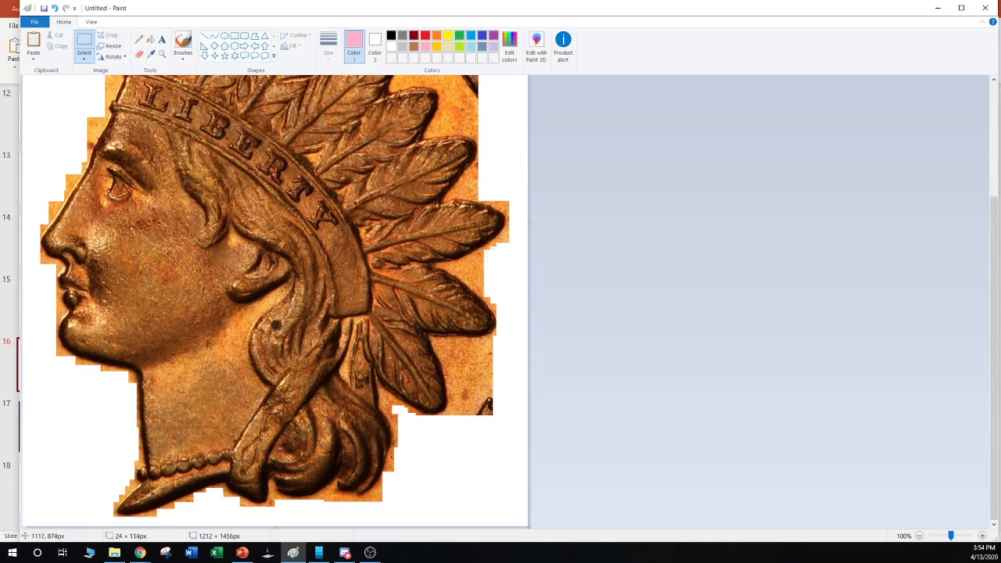
left_click_drag(485, 258, 476, 285)
key("Delete")
key("Delete")
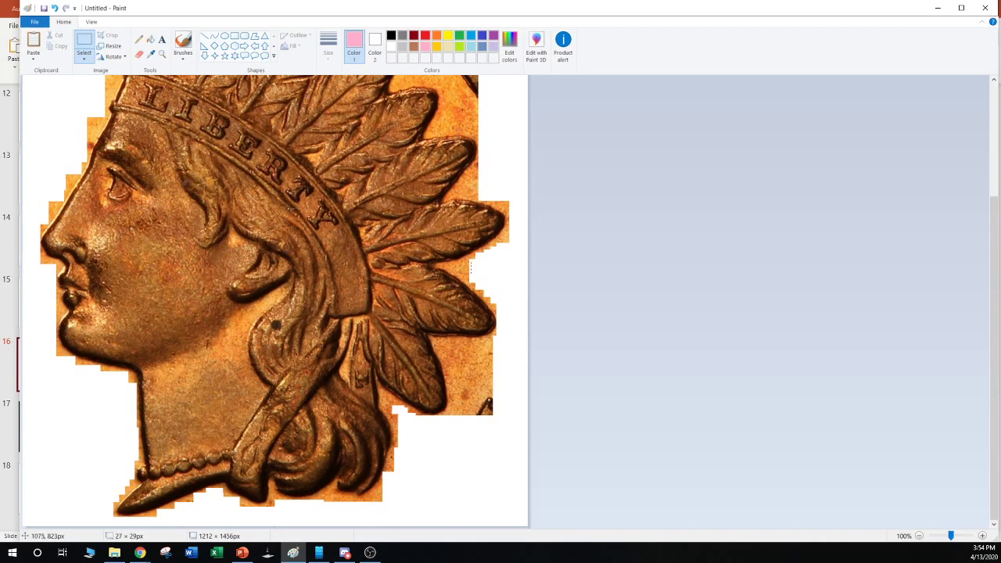
key("Delete")
left_click_drag(461, 267, 452, 263)
key("Delete")
Erase the background and leftover lettering between the tips of the two lowest feathers
mouse_move(495, 381)
left_mouse_down()
mouse_move(474, 426)
mouse_move(450, 423)
mouse_move(450, 405)
left_mouse_up()
key("Delete")
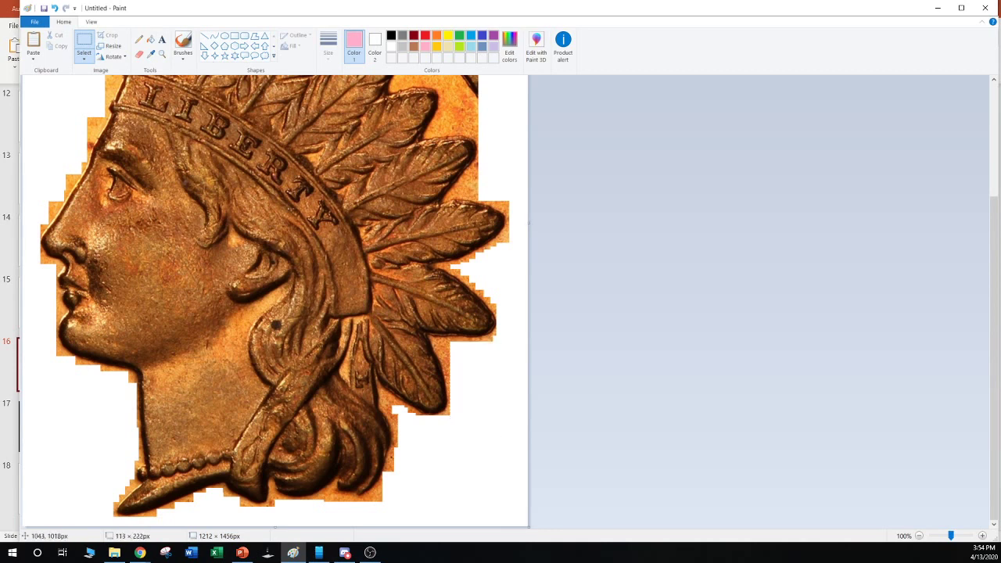
left_click_drag(458, 344, 450, 364)
key("Delete")
key("Delete")
Erase the coin rim and most of the "OF" lettering from the picture's upper-right area
scroll(527, 381, "up", 3)
left_click_drag(504, 358, 510, 366)
key("Delete")
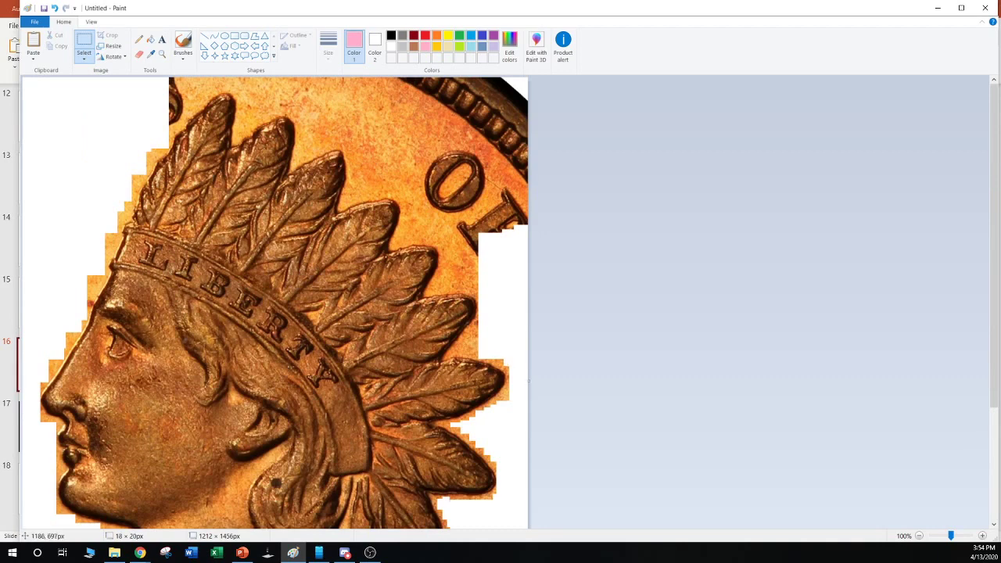
left_click_drag(476, 207, 481, 294)
left_click_drag(470, 178, 474, 114)
key("Delete")
mouse_move(481, 245)
left_mouse_down()
mouse_move(528, 83)
mouse_move(472, 239)
left_mouse_up()
key("Delete")
key("Delete")
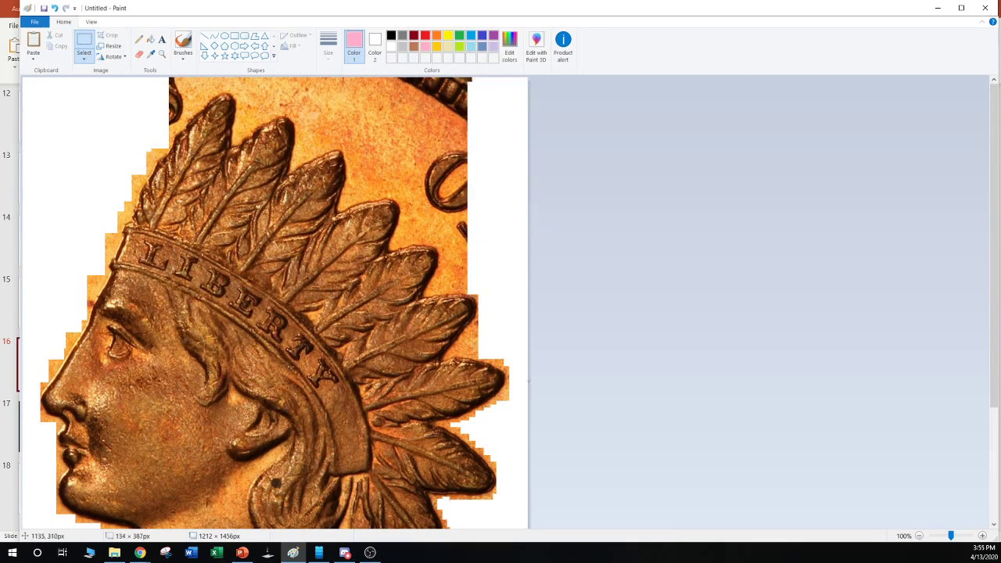
Erase the remaining letter "O" and the background blocks stepping up beside the upper-right feathers
mouse_move(469, 288)
left_mouse_down()
mouse_move(469, 176)
mouse_move(453, 94)
mouse_move(468, 94)
mouse_move(446, 191)
left_mouse_up()
left_click_drag(444, 231, 440, 242)
key("Delete")
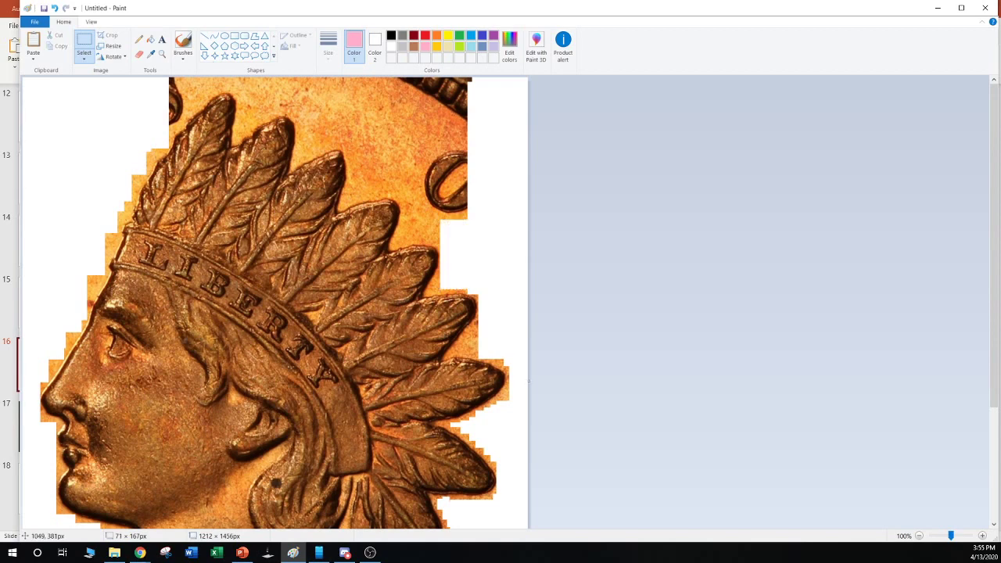
mouse_move(406, 94)
left_mouse_down()
mouse_move(404, 81)
mouse_move(471, 220)
left_mouse_up()
key("Delete")
key("Delete")
mouse_move(431, 144)
left_mouse_down()
mouse_move(457, 175)
mouse_move(407, 79)
mouse_move(365, 83)
left_mouse_up()
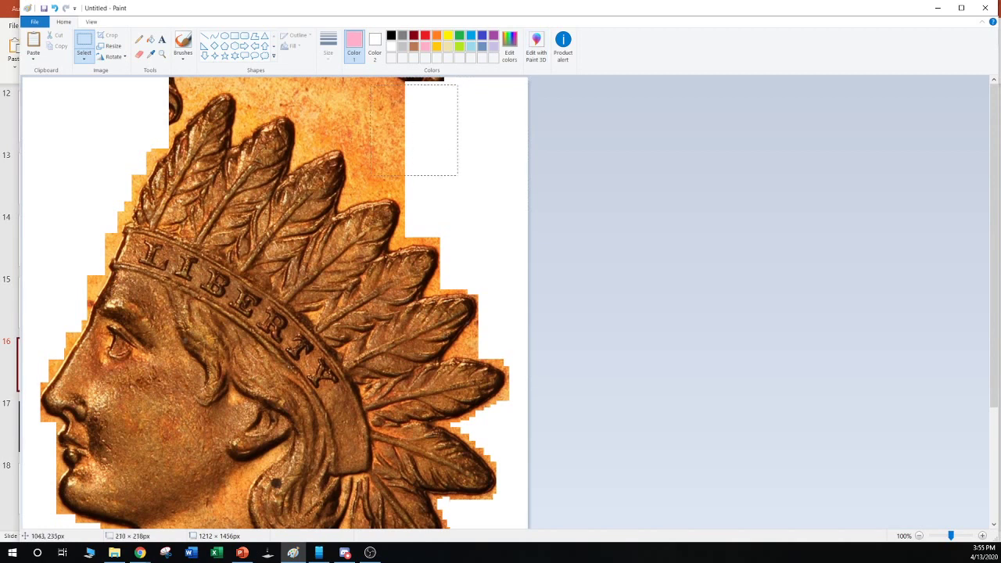
key("Delete")
left_click_drag(366, 194, 411, 89)
key("Delete")
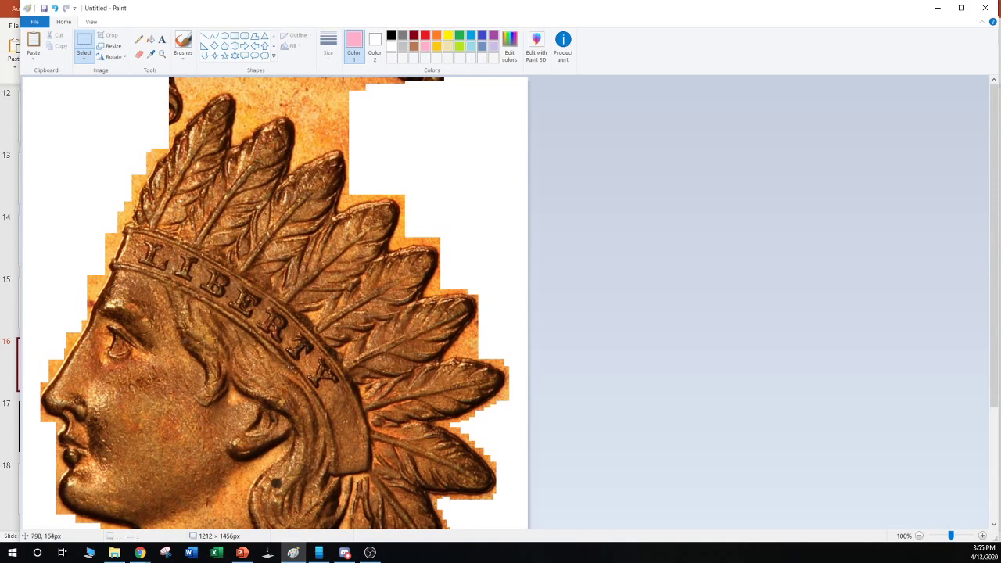
Erase the background and remaining rim above the tips of the three topmost feathers
mouse_move(355, 145)
left_mouse_down()
mouse_move(350, 124)
mouse_move(322, 94)
mouse_move(300, 94)
mouse_move(297, 80)
mouse_move(373, 103)
mouse_move(485, 77)
left_mouse_up()
key("Delete")
key("Delete")
mouse_move(310, 115)
left_mouse_down()
mouse_move(248, 77)
mouse_move(147, 76)
left_mouse_up()
key("Delete")
key("Delete")
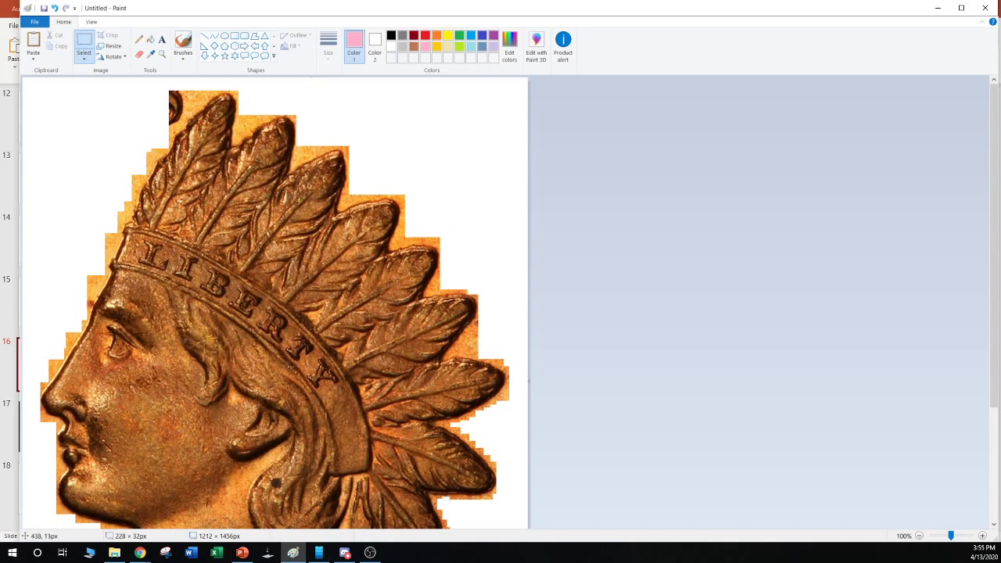
Trim the background in small blocks along the left side of the topmost feather, including the leftover letter piece
mouse_move(203, 90)
left_mouse_down()
mouse_move(175, 120)
mouse_move(198, 135)
left_mouse_up()
key("Delete")
key("Delete")
key("Delete")
key("Delete")
key("Delete")
key("Delete")
key("Delete")
mouse_move(167, 97)
left_mouse_down()
mouse_move(164, 79)
mouse_move(183, 100)
mouse_move(183, 122)
left_mouse_up()
key("Delete")
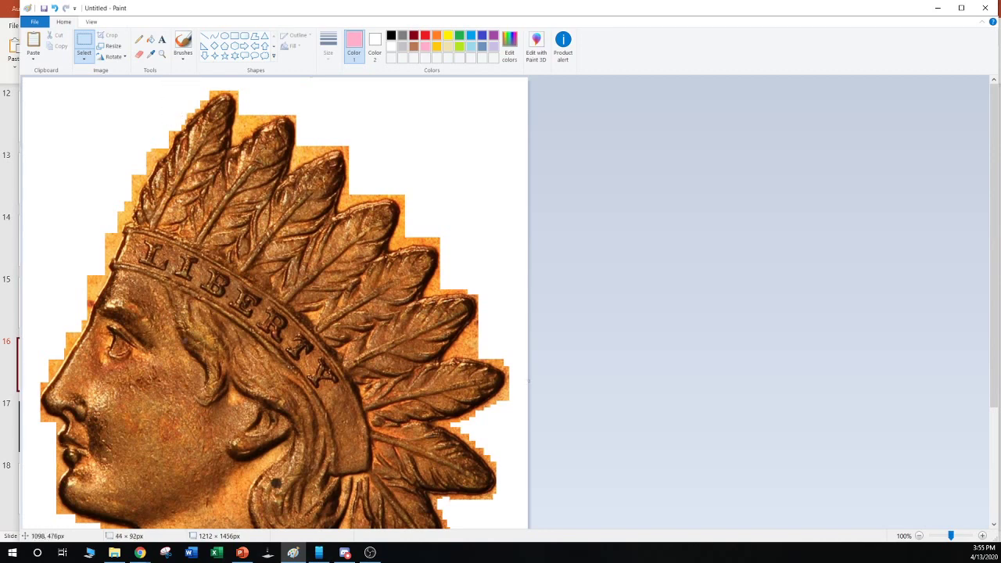
Cover the background at the topmost feather's upper-left edge with pink lines and fill the white surroundings with pink
scroll(495, 283, "up", 6)
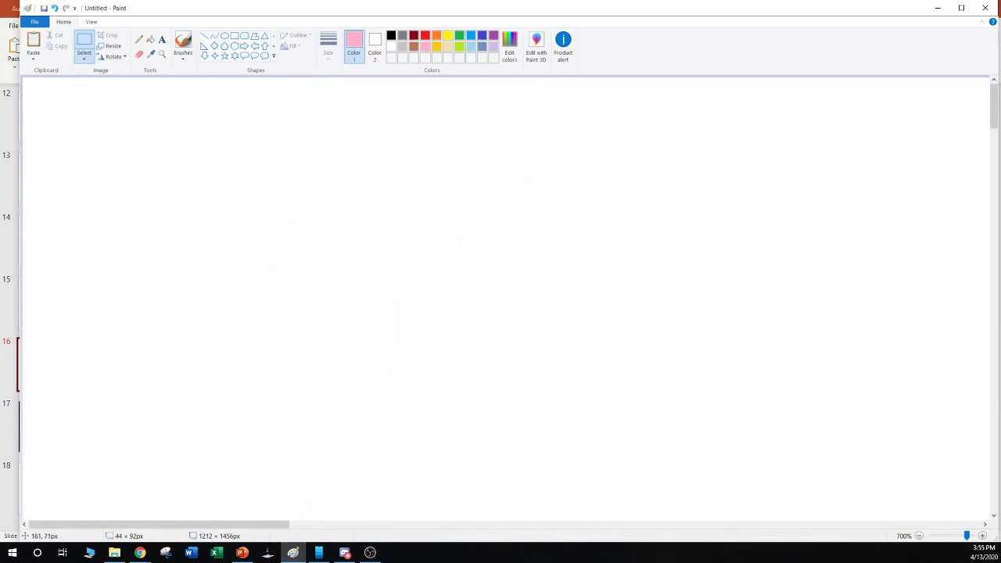
scroll(496, 283, "down", 1)
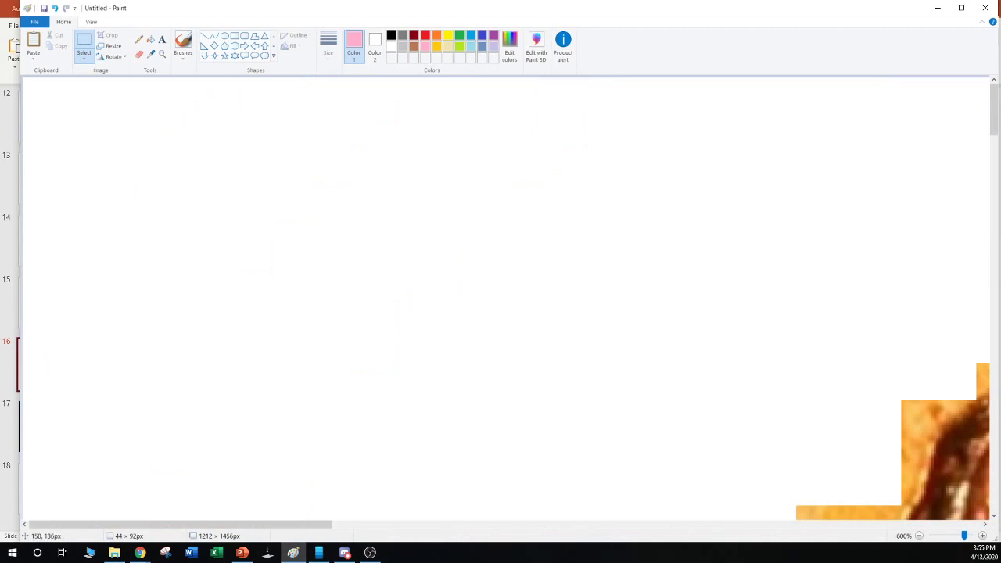
left_click_drag(319, 525, 525, 525)
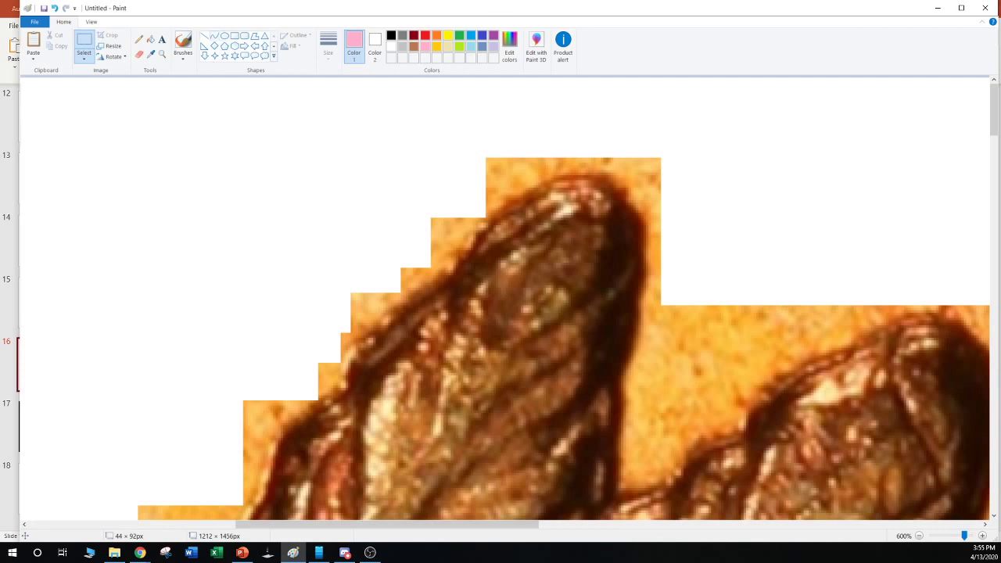
left_click(204, 36)
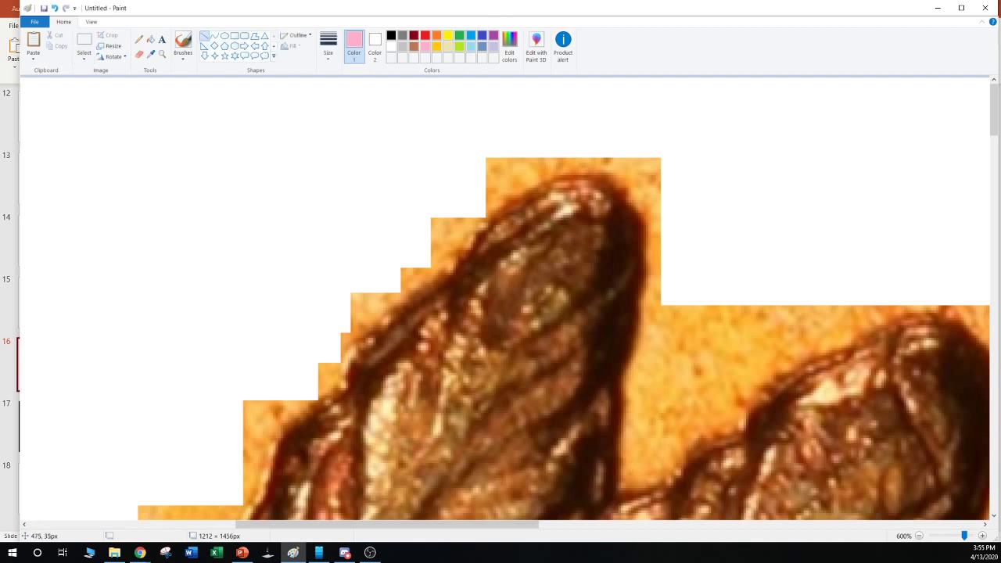
mouse_move(558, 164)
left_mouse_down()
mouse_move(458, 205)
mouse_move(459, 216)
mouse_move(561, 150)
left_mouse_up()
left_click_drag(440, 183, 554, 136)
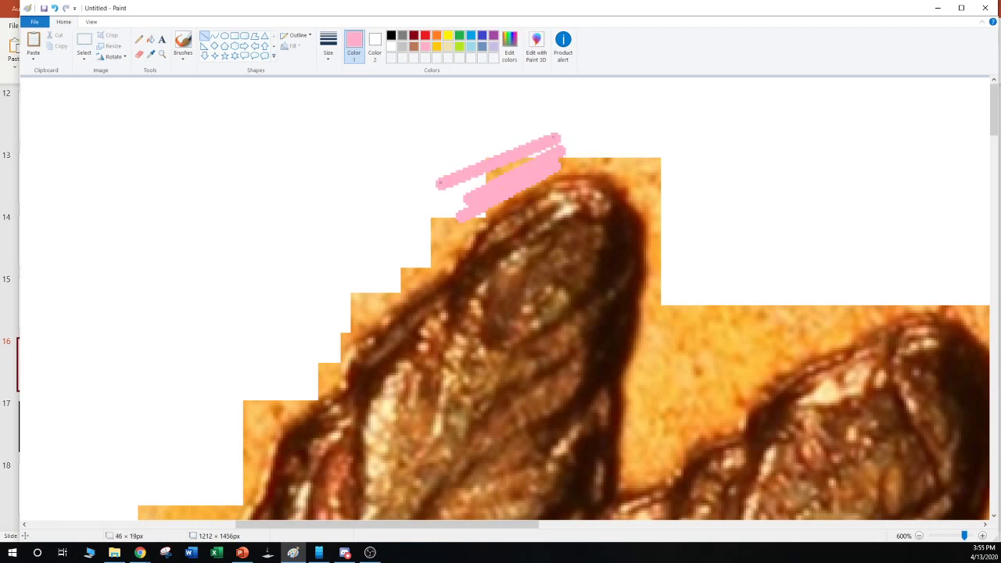
left_click(151, 39)
left_click(344, 148)
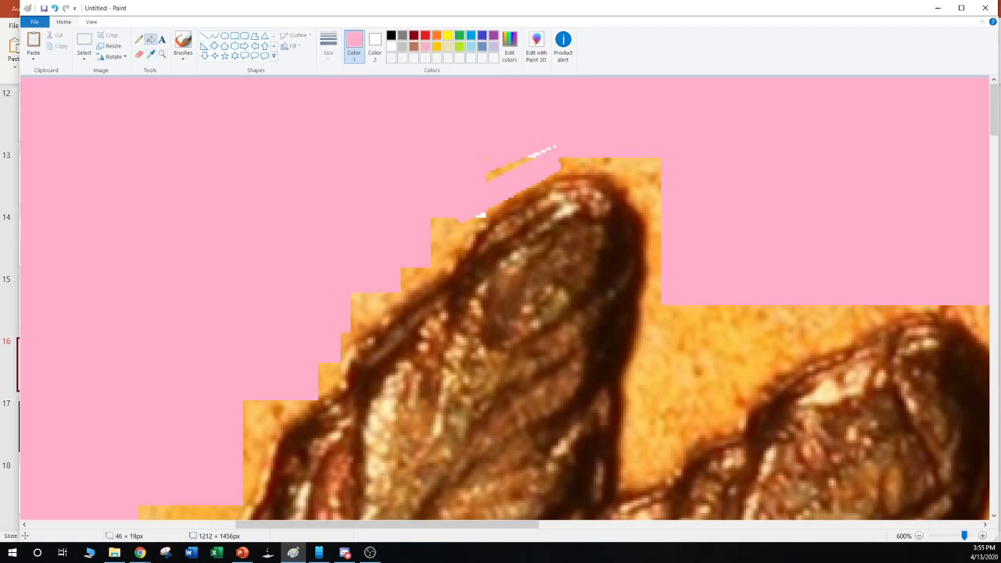
Cover the orange background over the topmost feather's rounded tip with pink lines
left_click(204, 36)
left_click_drag(471, 186, 635, 164)
left_click(325, 157)
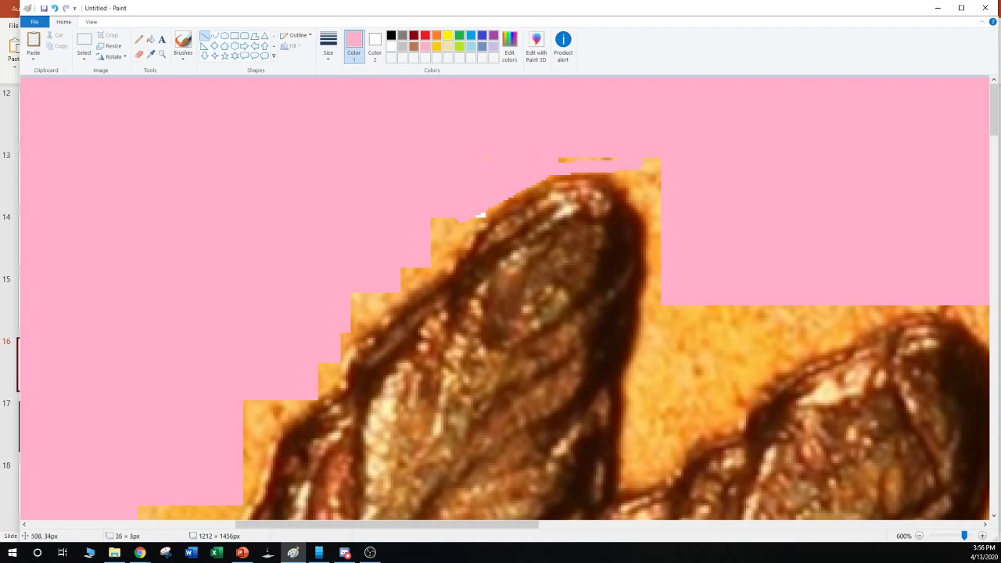
left_click(561, 158)
left_click_drag(563, 159, 659, 157)
left_click(601, 164)
left_click_drag(599, 165, 650, 185)
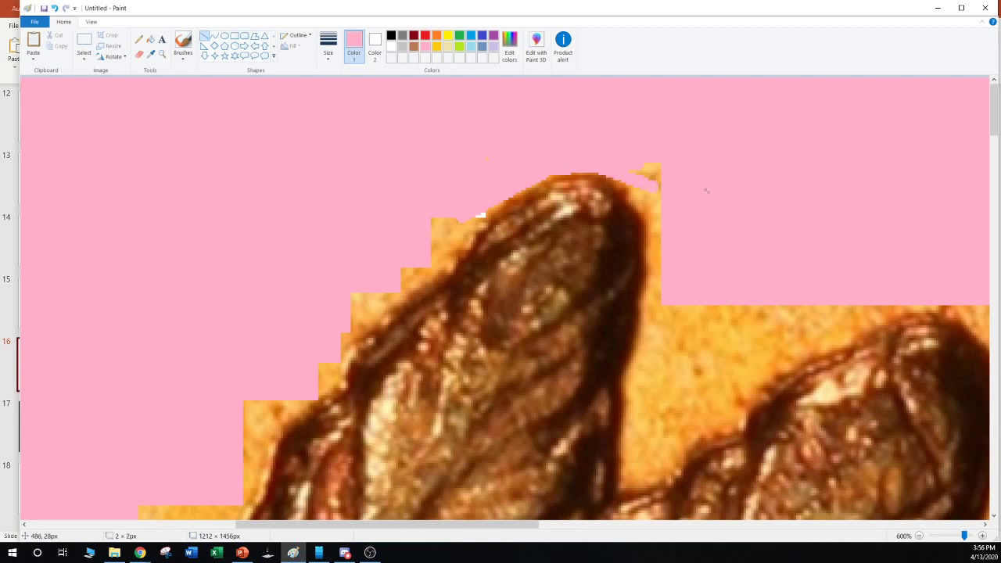
Trace the topmost feather's right edge in pink lines from the tip down to the notch beside the second feather
left_click_drag(583, 149, 645, 209)
mouse_move(635, 151)
left_mouse_down()
mouse_move(655, 271)
mouse_move(654, 227)
mouse_move(648, 328)
mouse_move(635, 383)
mouse_move(623, 379)
mouse_move(633, 464)
mouse_move(622, 446)
mouse_move(622, 491)
left_mouse_up()
left_click_drag(621, 456, 626, 456)
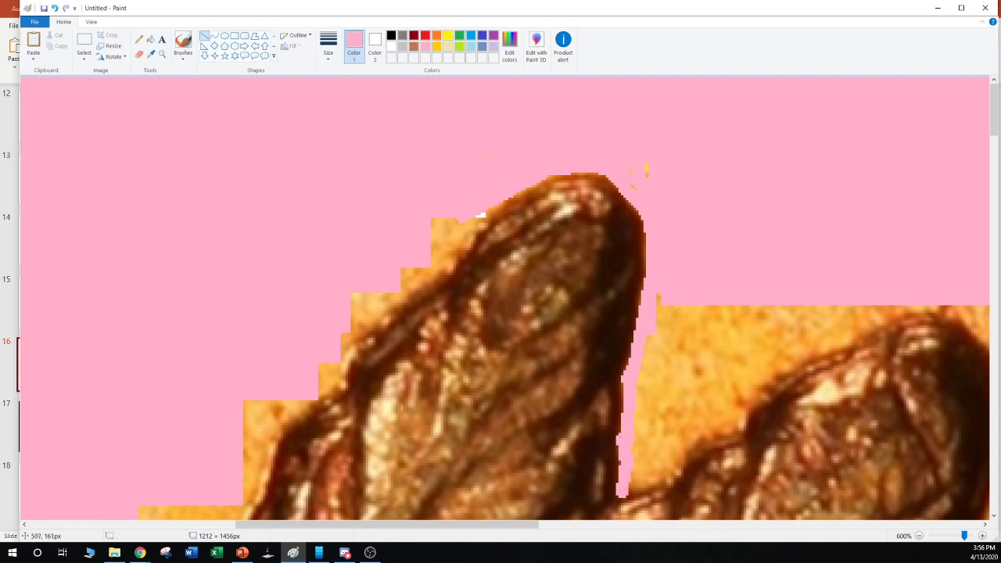
Cover the orange background in the notch between the topmost and second feathers with pink lines along both feather edges
mouse_move(623, 496)
left_mouse_down()
mouse_move(669, 477)
mouse_move(710, 424)
left_mouse_up()
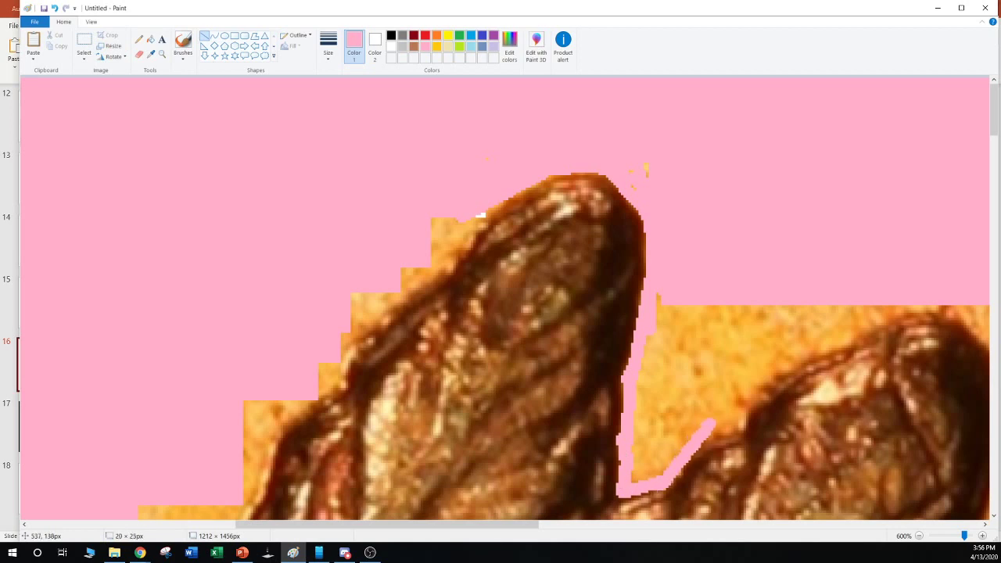
left_click_drag(660, 476, 711, 409)
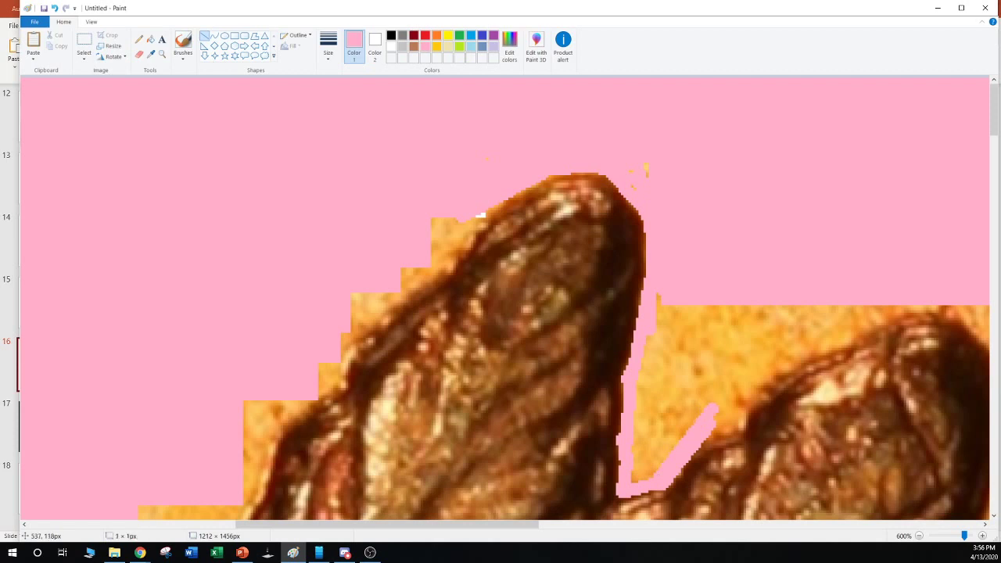
left_click(708, 373)
mouse_move(647, 475)
left_mouse_down()
mouse_move(705, 395)
mouse_move(638, 462)
mouse_move(663, 447)
mouse_move(708, 386)
left_mouse_up()
left_click(629, 437)
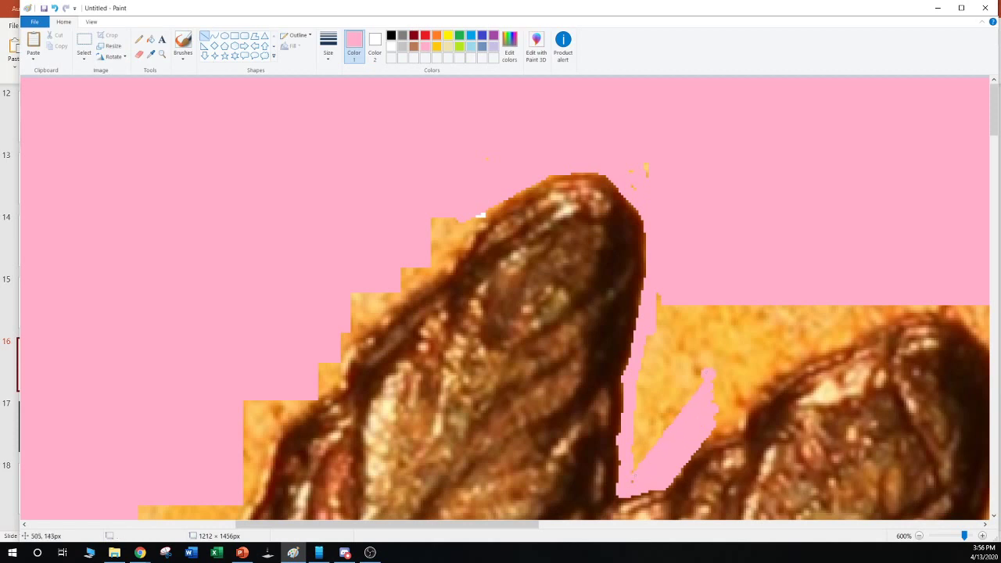
left_click_drag(630, 480, 638, 370)
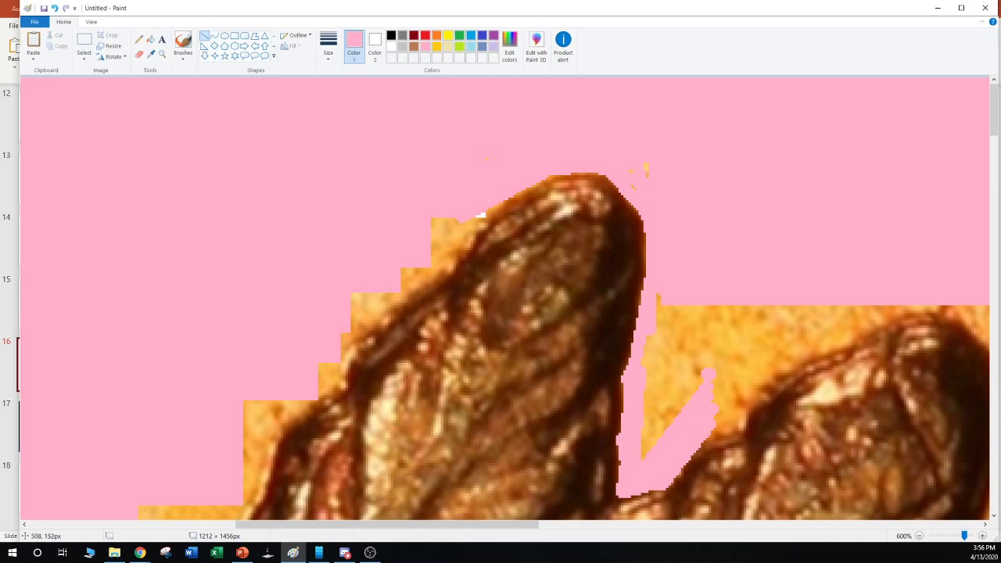
left_click_drag(638, 458, 703, 373)
left_click(639, 442)
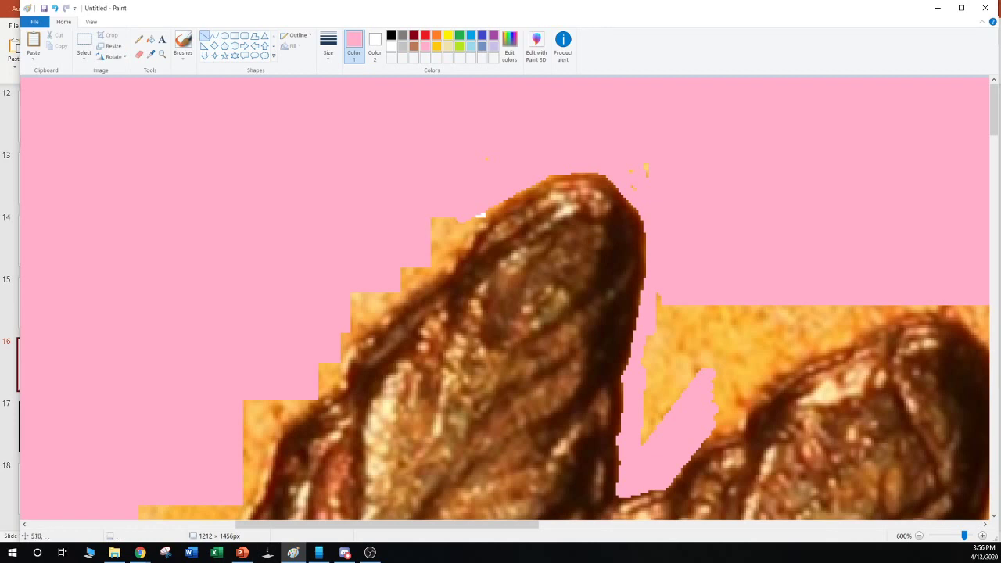
Delete the remaining orange background between the topmost and second feathers using free-form selections
left_click(84, 58)
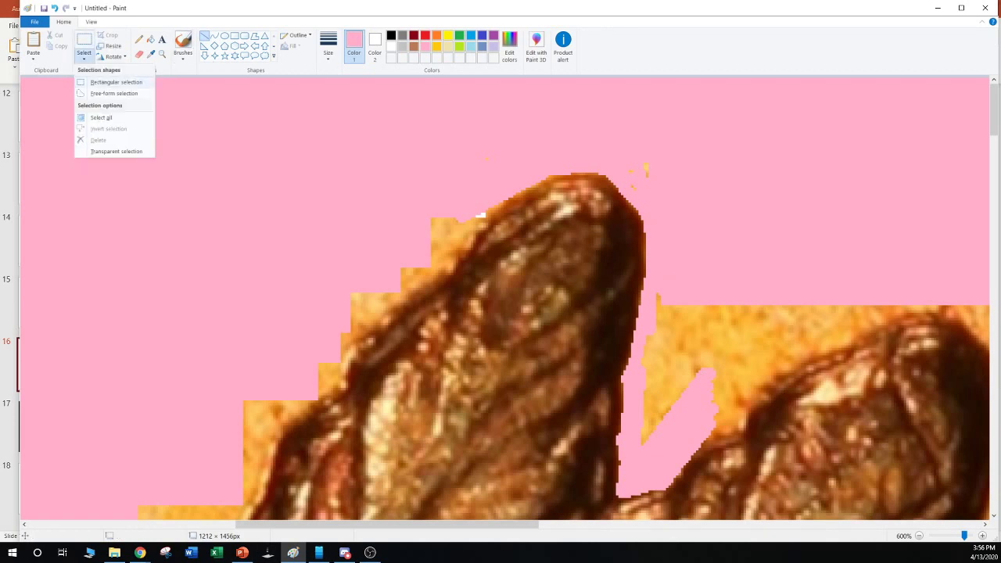
left_click(109, 92)
mouse_move(655, 283)
left_mouse_down()
mouse_move(638, 450)
mouse_move(726, 407)
mouse_move(780, 324)
mouse_move(767, 275)
mouse_move(679, 274)
left_mouse_up()
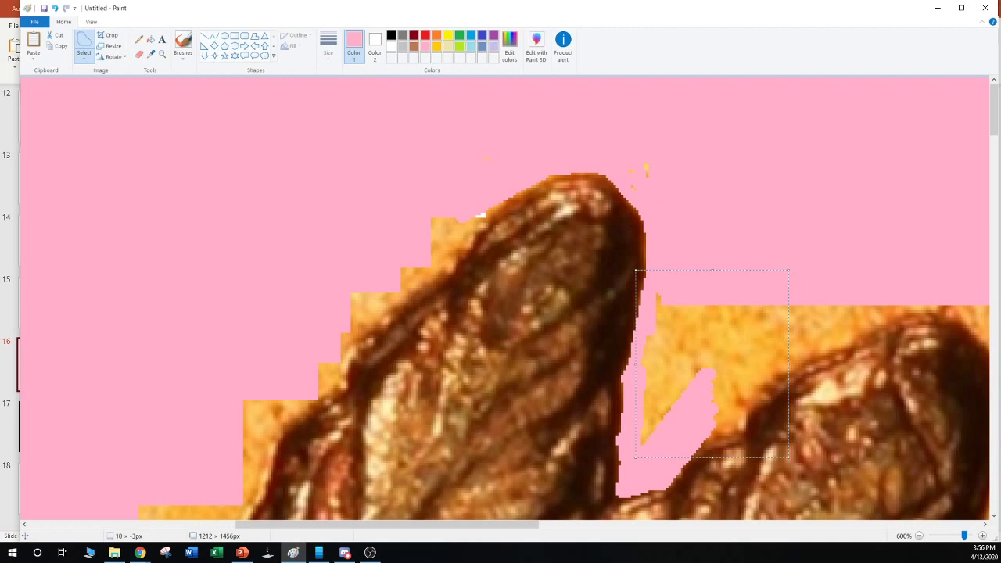
key("Delete")
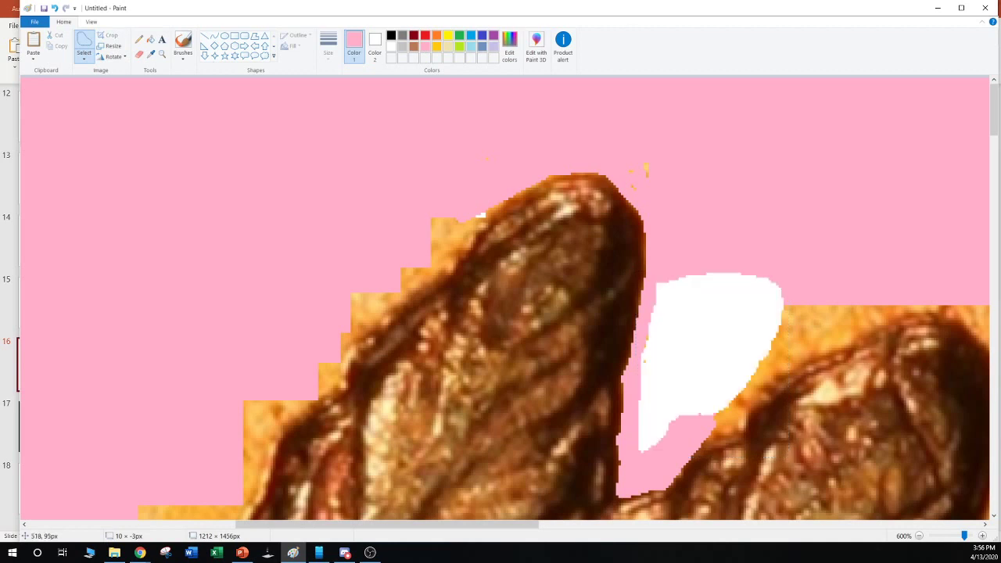
mouse_move(648, 349)
left_mouse_down()
mouse_move(657, 382)
mouse_move(649, 354)
left_mouse_up()
key("Delete")
mouse_move(692, 408)
left_mouse_down()
mouse_move(719, 421)
mouse_move(694, 414)
left_mouse_up()
key("Delete")
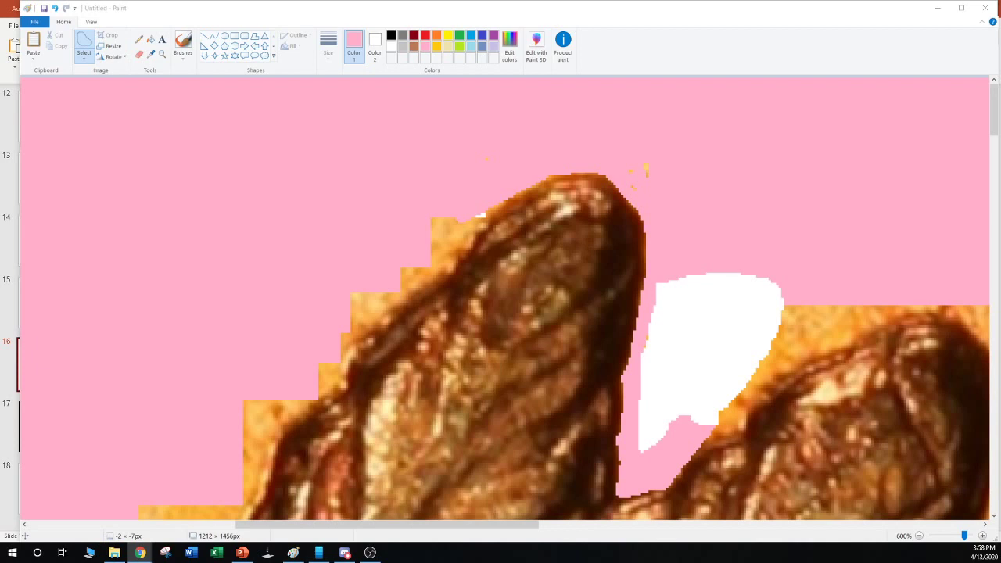
key("alt+Tab")
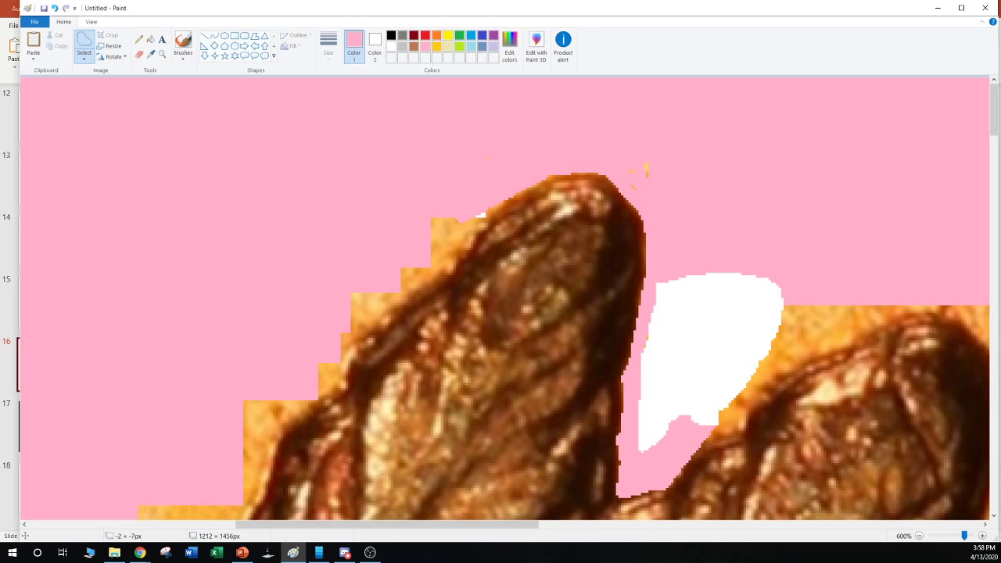
key("alt+Tab")
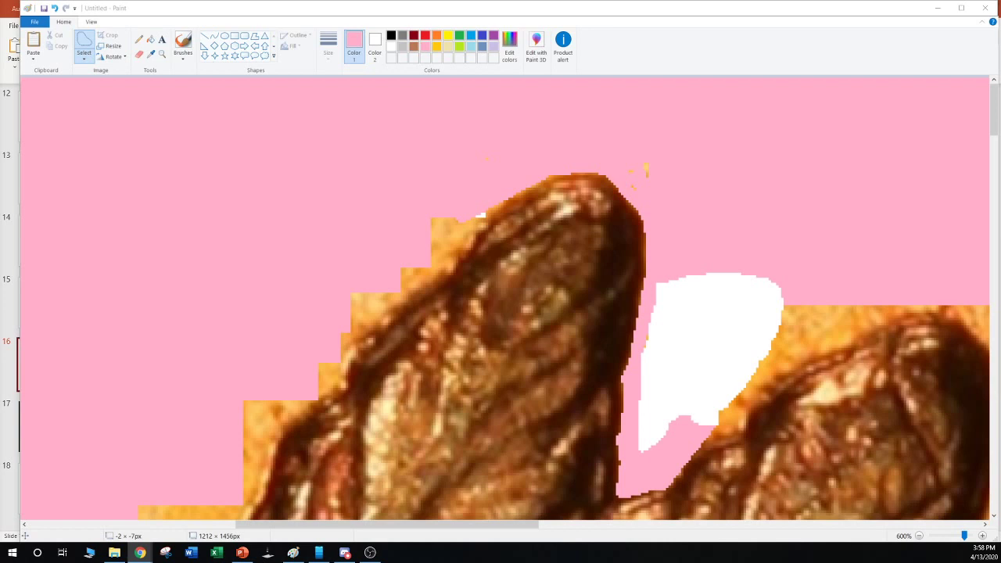
key("alt+Tab")
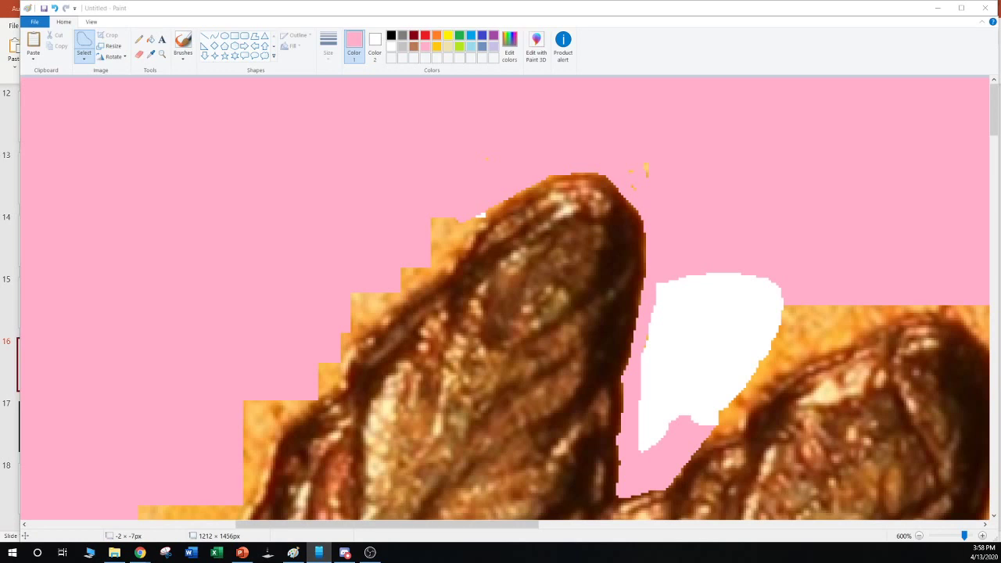
key("alt+Tab")
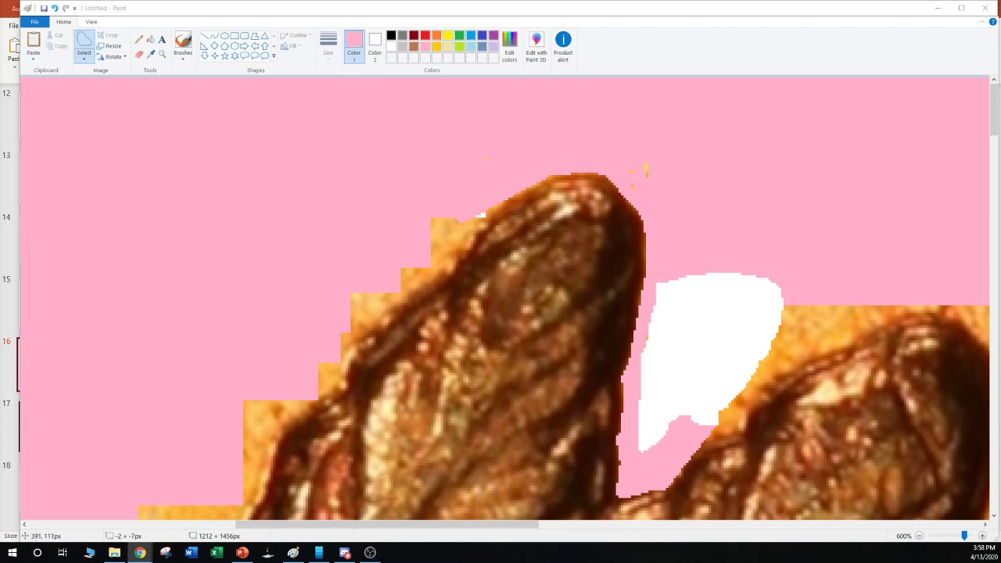
Delete the stepped orange background along the topmost feather's left edge with free-form selections
left_click_drag(339, 356, 373, 301)
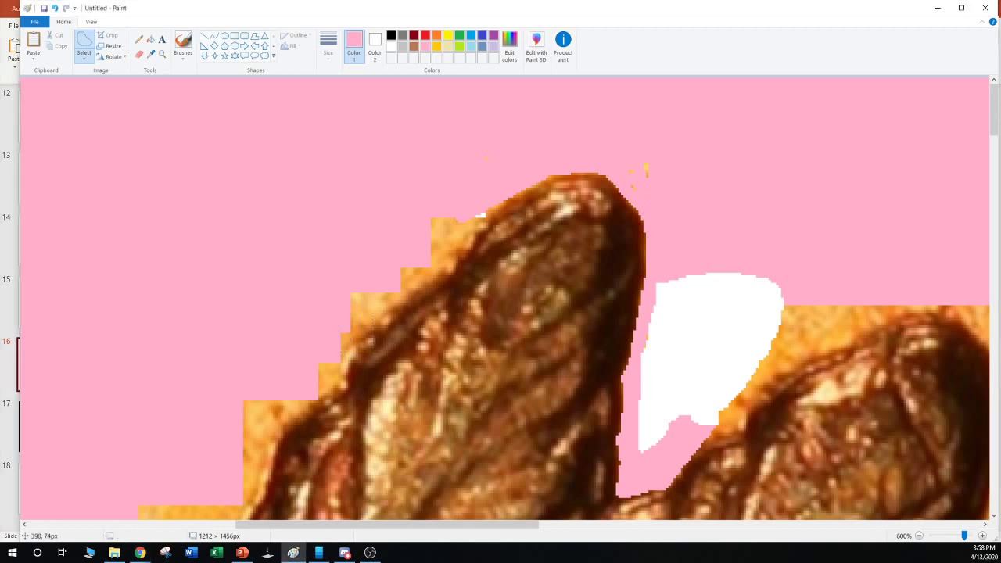
mouse_move(386, 256)
left_mouse_down()
mouse_move(360, 310)
mouse_move(298, 347)
left_mouse_up()
key("Delete")
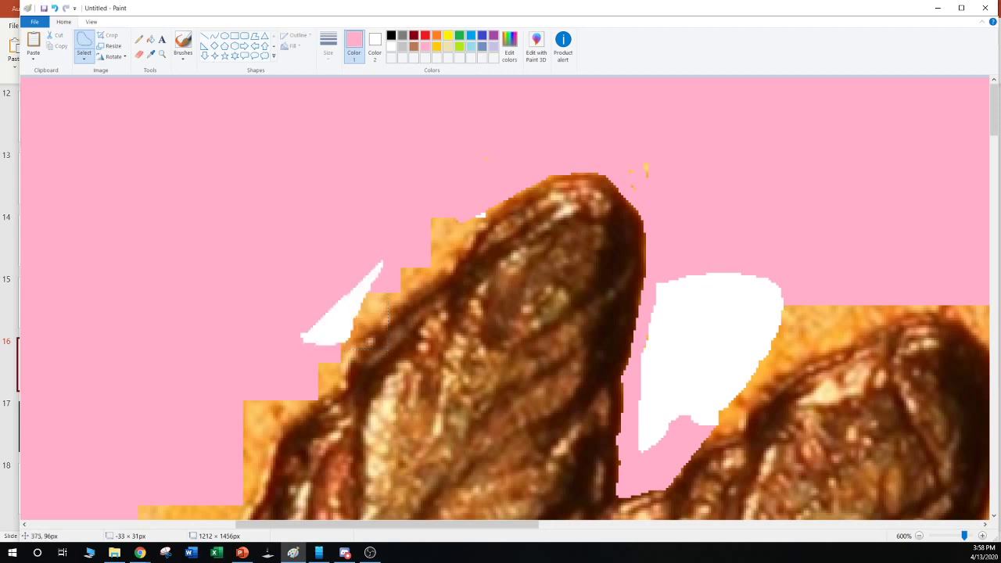
mouse_move(380, 296)
left_mouse_down()
mouse_move(419, 271)
mouse_move(452, 212)
mouse_move(390, 202)
left_mouse_up()
key("Delete")
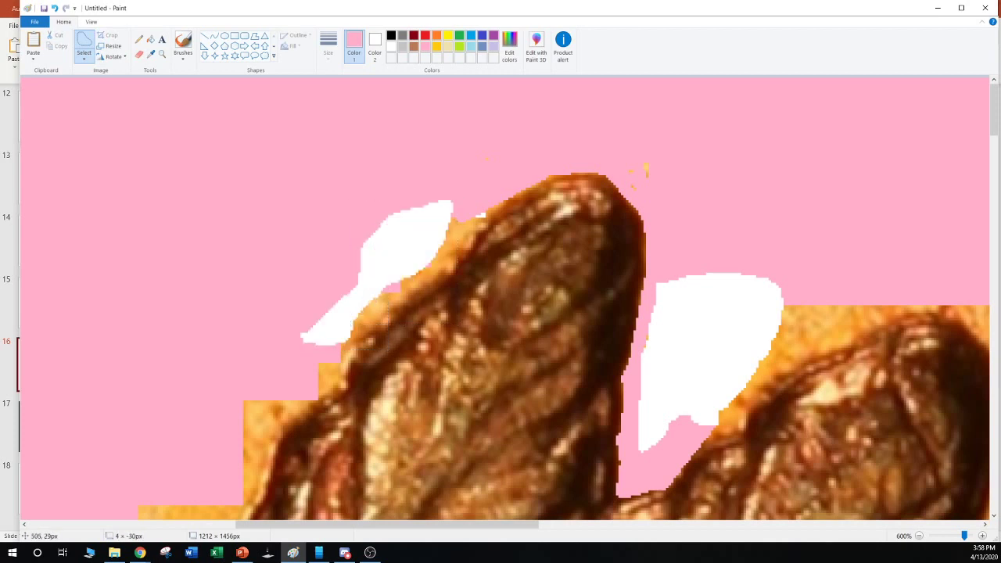
Delete the stray specks beside the topmost feather's tip and the orange strip along the second feather's upper-left edge
left_click_drag(623, 142, 618, 196)
key("Delete")
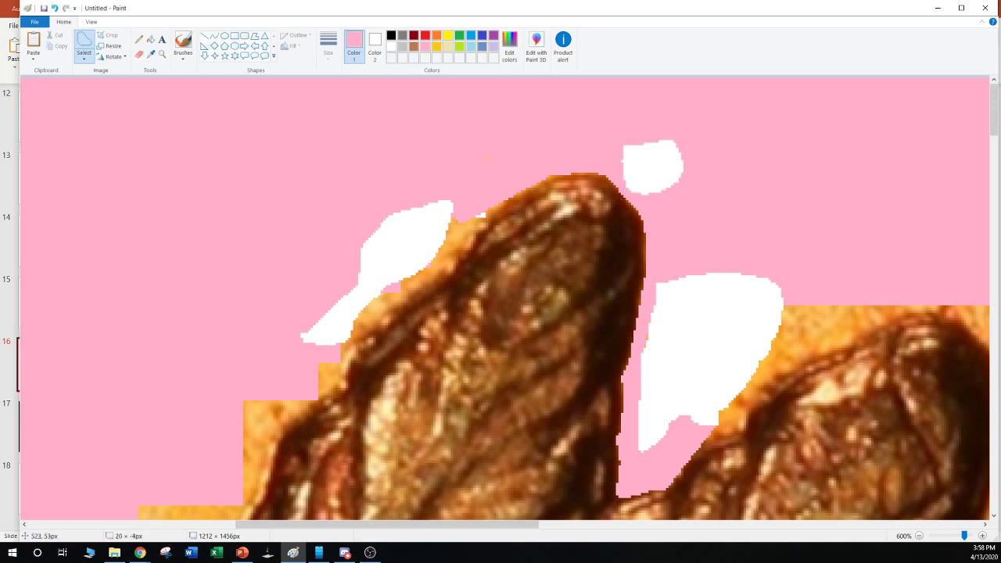
mouse_move(722, 411)
left_mouse_down()
mouse_move(824, 337)
mouse_move(851, 304)
mouse_move(852, 260)
mouse_move(795, 257)
mouse_move(739, 293)
left_mouse_up()
key("Delete")
mouse_move(805, 347)
left_mouse_down()
mouse_move(882, 306)
mouse_move(813, 254)
left_mouse_up()
key("Delete")
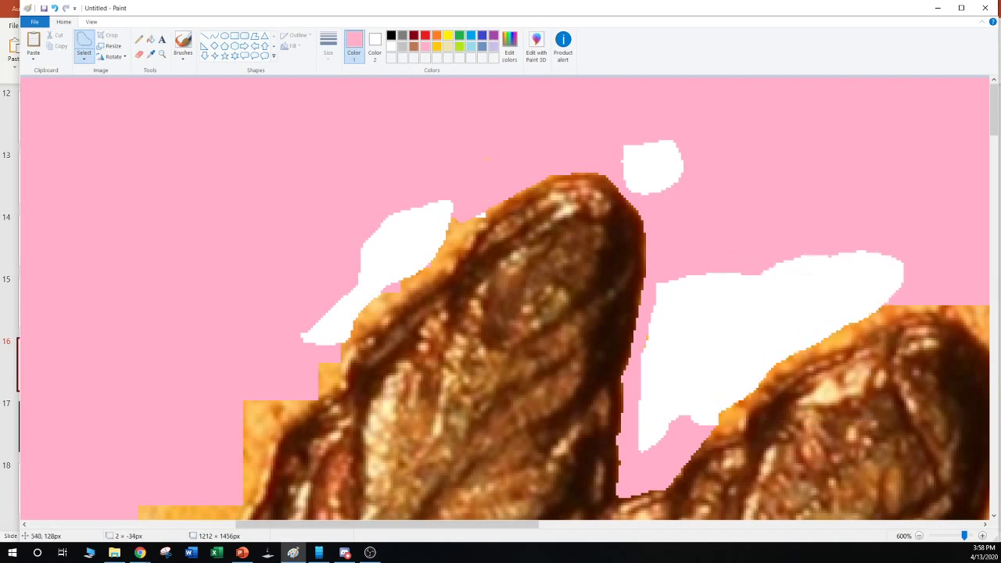
Fill the three white cut-out areas around the topmost and second feathers with pink
left_click(151, 38)
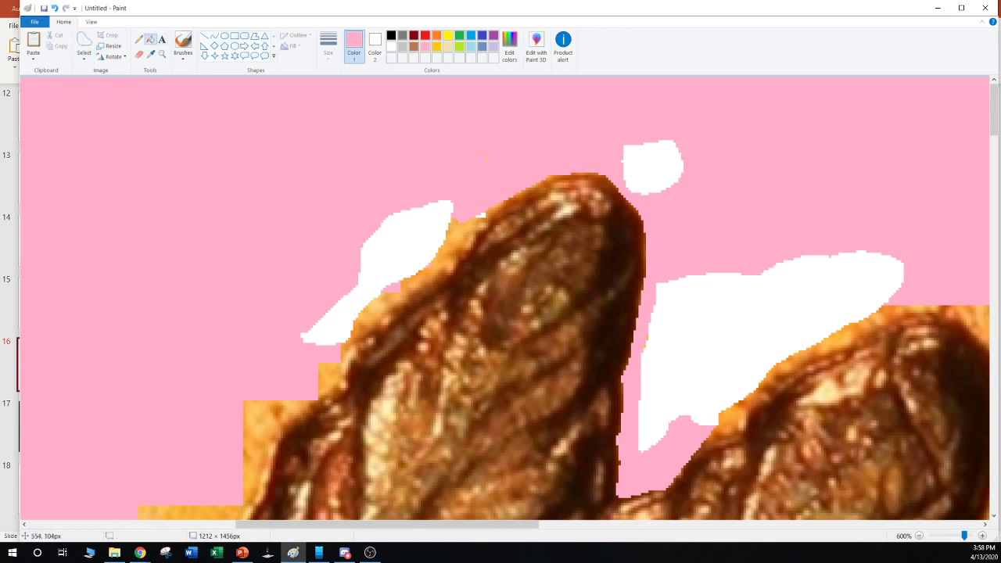
left_click(782, 328)
left_click(423, 227)
left_click(652, 165)
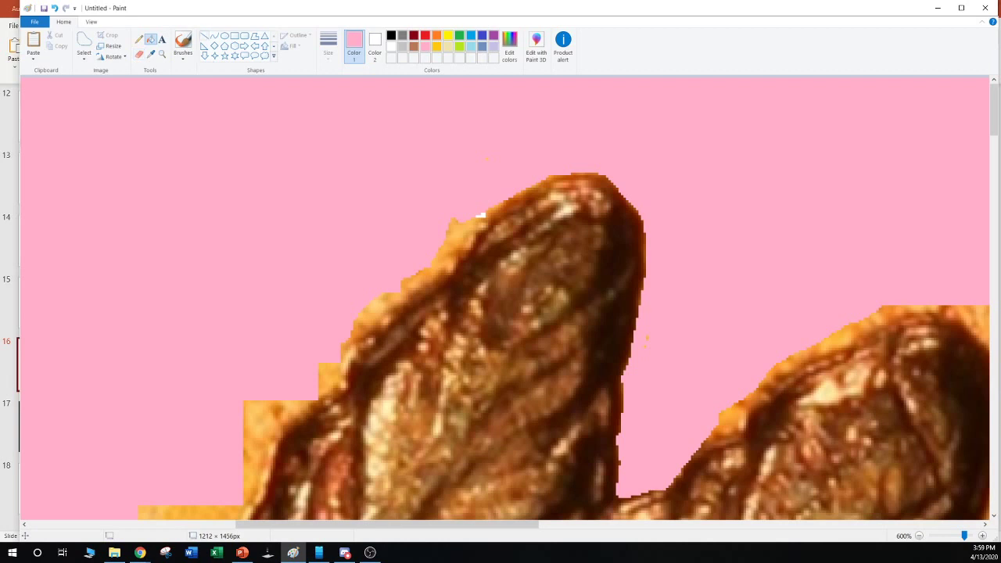
Trace the topmost feather's upper-left edge below the tip in pink lines, covering the orange fringe and white speck
left_click(204, 36)
left_click_drag(489, 198, 460, 250)
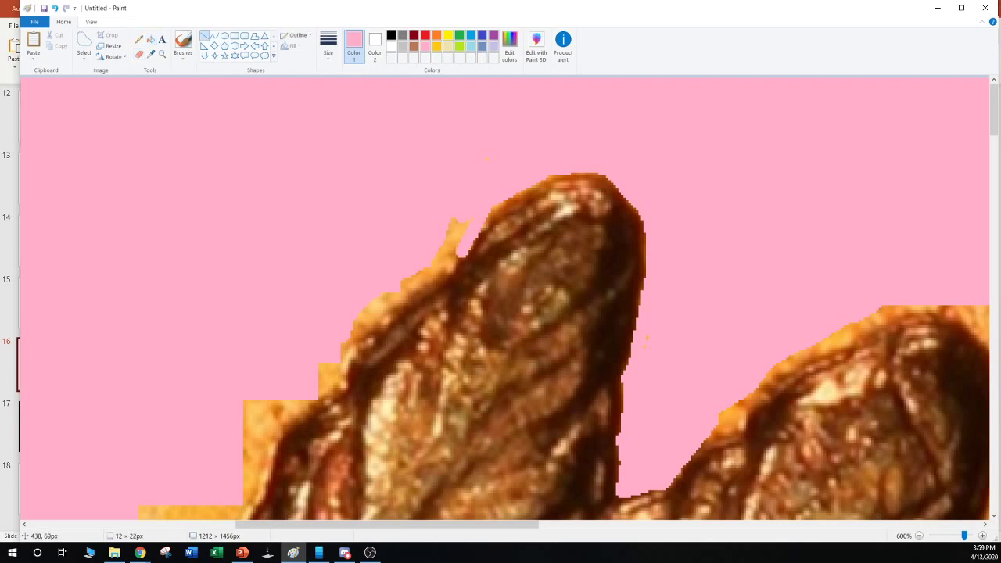
left_click_drag(489, 199, 501, 195)
left_click_drag(461, 250, 445, 263)
left_click_drag(473, 185, 474, 186)
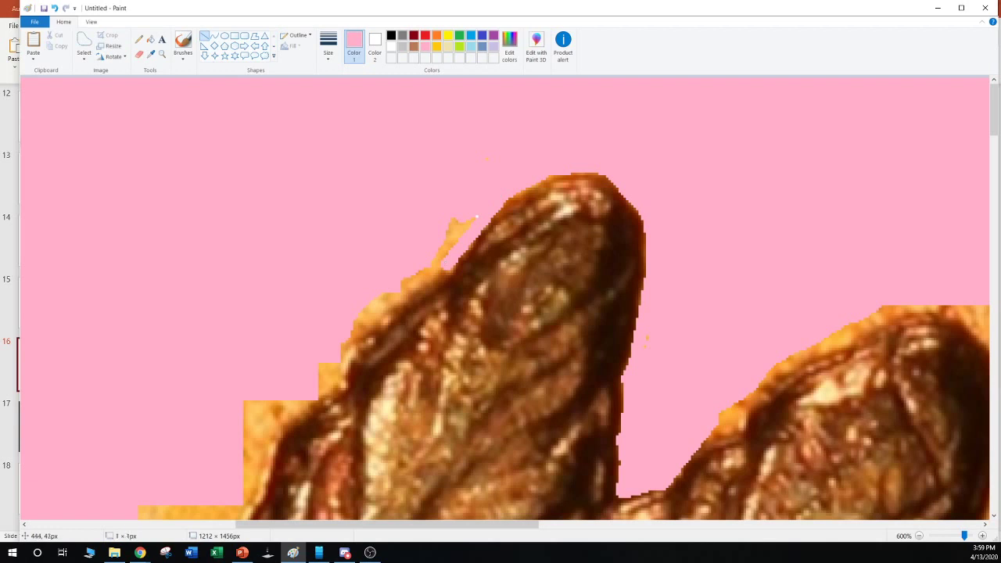
mouse_move(457, 233)
left_mouse_down()
mouse_move(471, 225)
mouse_move(447, 256)
left_mouse_up()
left_click(444, 188)
left_click_drag(466, 194, 353, 343)
left_click(449, 256)
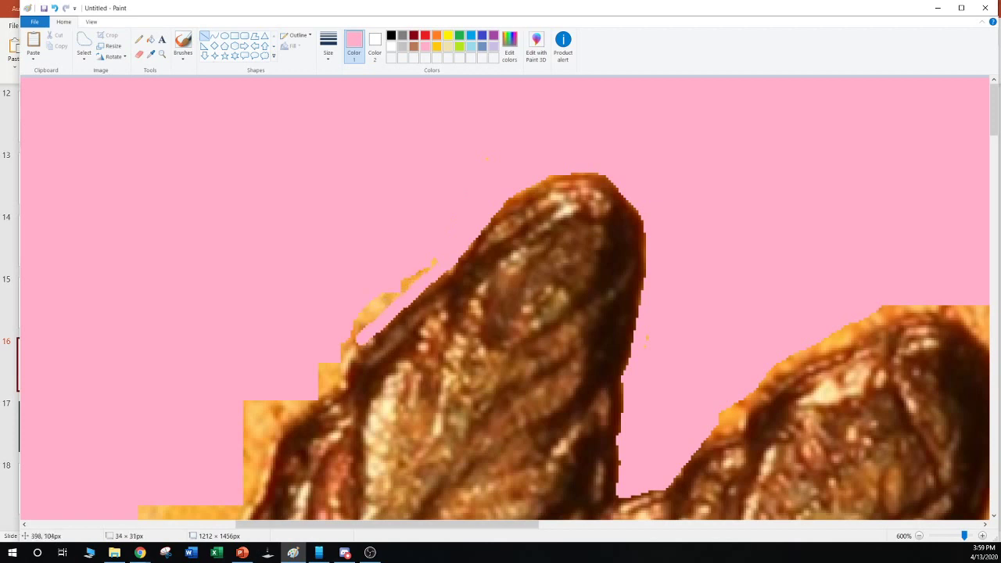
Cover the orange fringe farther down the topmost feather's left edge with pink lines, ending at the small indent
mouse_move(442, 262)
left_mouse_down()
mouse_move(444, 271)
mouse_move(347, 323)
mouse_move(345, 340)
left_mouse_up()
left_click(438, 247)
left_click(335, 303)
left_click_drag(444, 253, 344, 339)
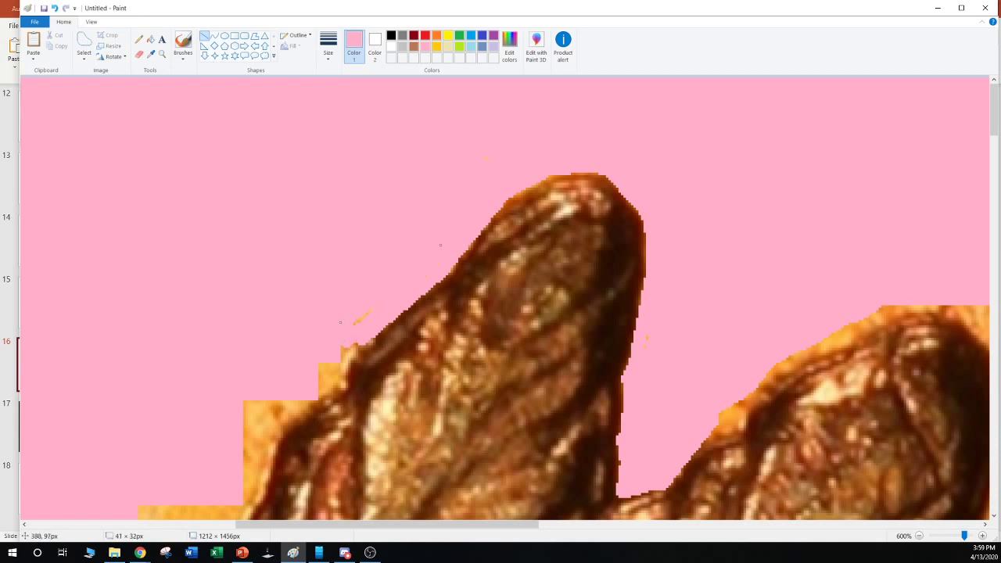
left_click(303, 282)
left_click_drag(378, 290, 349, 335)
left_click(230, 287)
scroll(505, 297, "down", 3)
left_click_drag(363, 115, 341, 164)
left_click(303, 125)
left_click(305, 129)
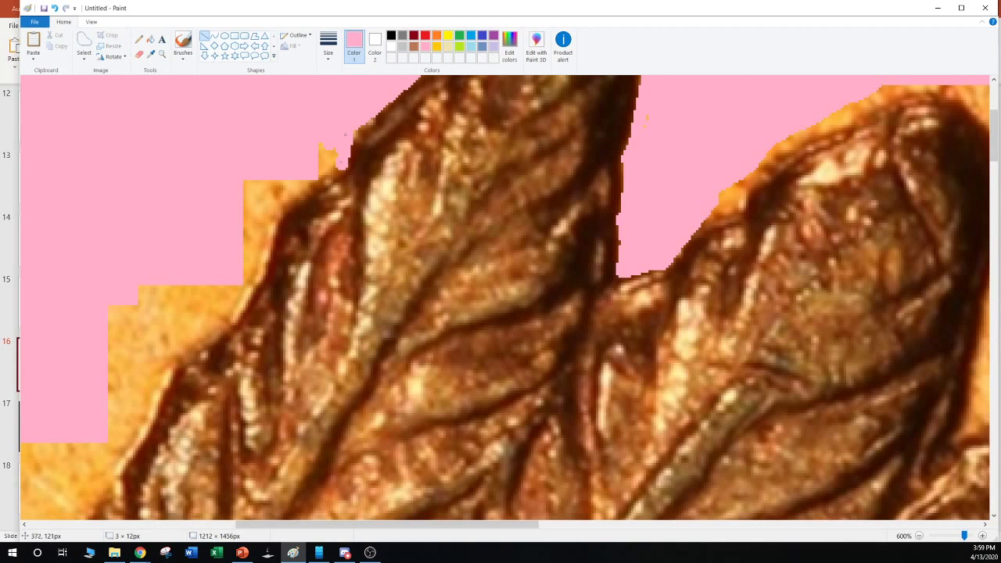
Trace the sloping edge below the topmost feather's indent in pink lines and cover the orange piece above it
left_click(279, 188)
left_click_drag(268, 212, 340, 161)
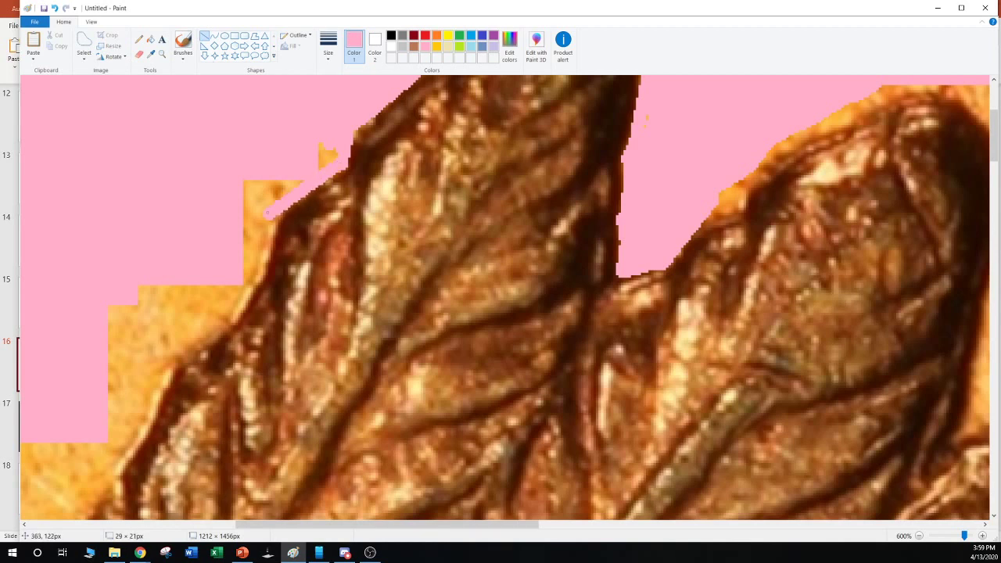
left_click(274, 164)
mouse_move(263, 209)
left_mouse_down()
mouse_move(335, 156)
mouse_move(274, 195)
left_mouse_up()
left_click(329, 151)
left_click(290, 134)
left_click_drag(328, 147, 265, 196)
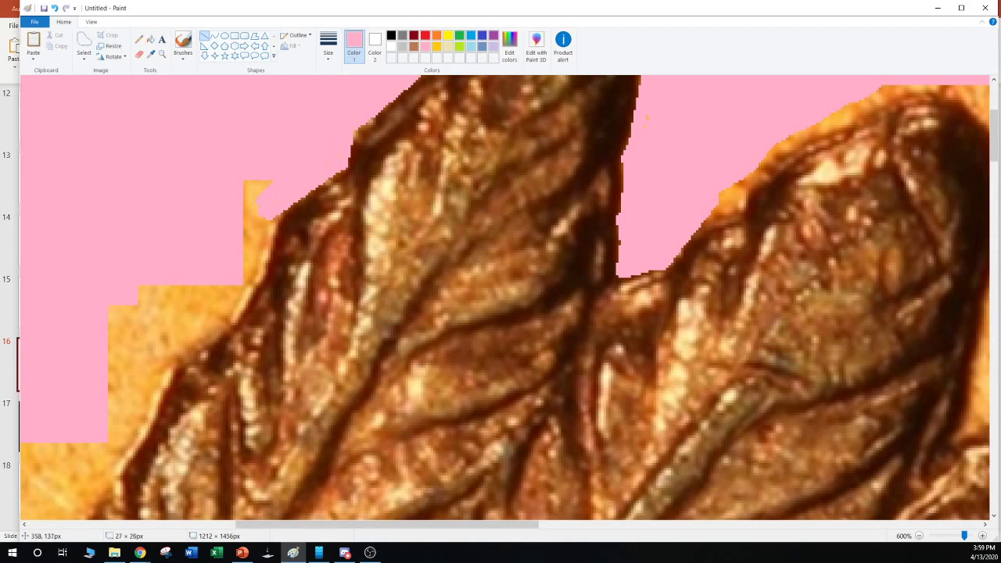
Cover the leftover orange corner beside the lower end of the sloping feather edge with pink lines
left_click(256, 150)
left_click(250, 155)
left_click_drag(315, 160, 246, 211)
left_click(270, 164)
left_click_drag(269, 170, 251, 200)
left_click(267, 164)
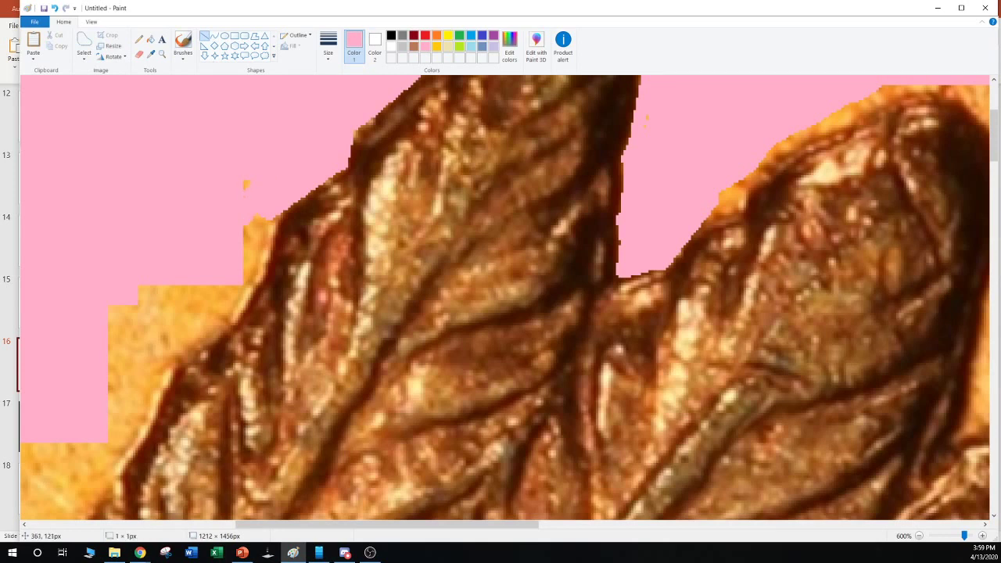
Trace the feather's curved left edge downward in pink lines, undo the stray mark, and cover the orange strip beside it
mouse_move(268, 164)
left_mouse_down()
mouse_move(238, 190)
mouse_move(267, 254)
mouse_move(258, 273)
mouse_move(270, 249)
mouse_move(230, 318)
mouse_move(142, 377)
left_mouse_up()
left_click(271, 182)
key("ctrl+z")
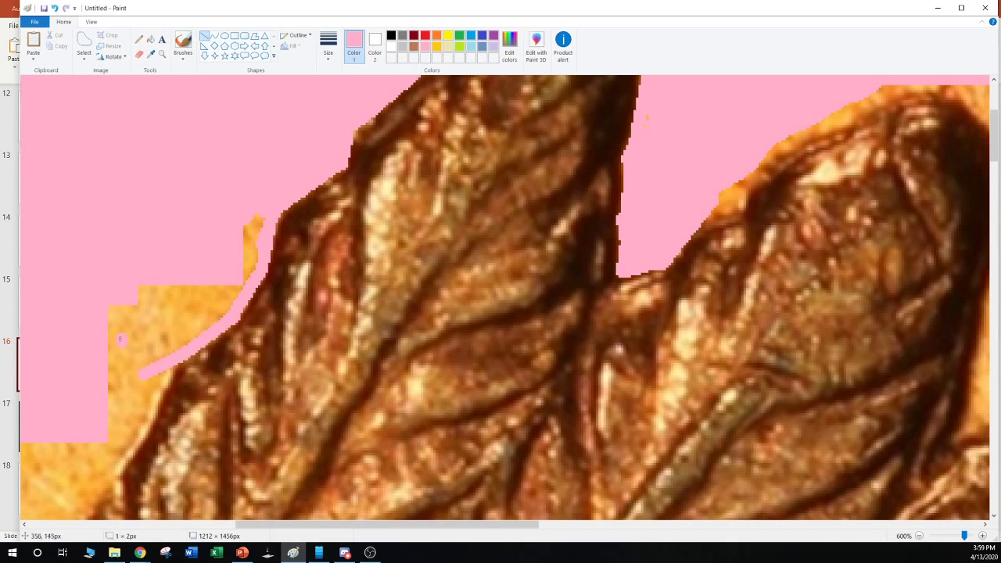
left_click_drag(257, 213, 248, 274)
mouse_move(251, 183)
left_mouse_down()
mouse_move(246, 274)
mouse_move(203, 328)
mouse_move(220, 326)
left_mouse_up()
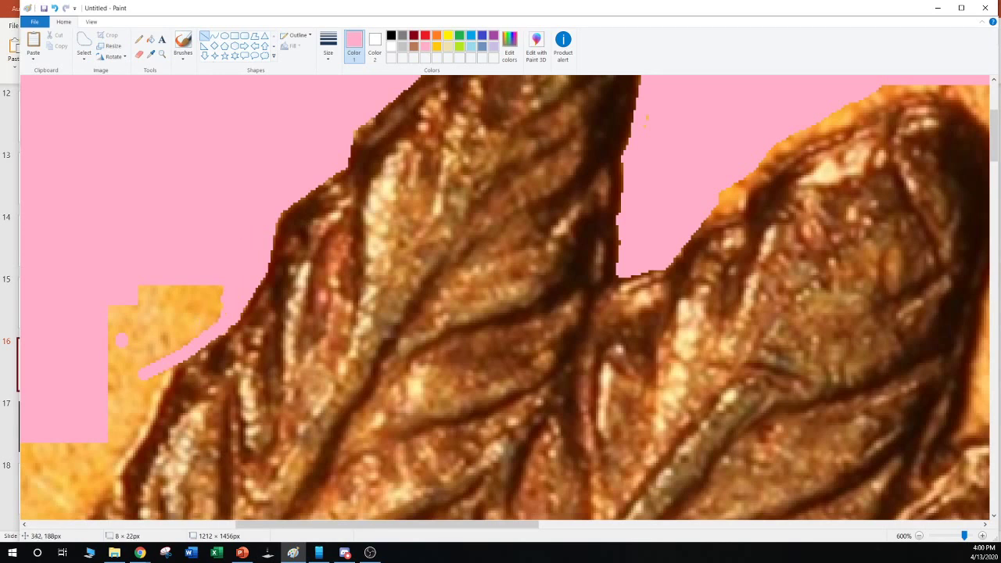
Delete the orange block left of the traced curve with a free-form selection and fill the gap with pink
left_click(83, 40)
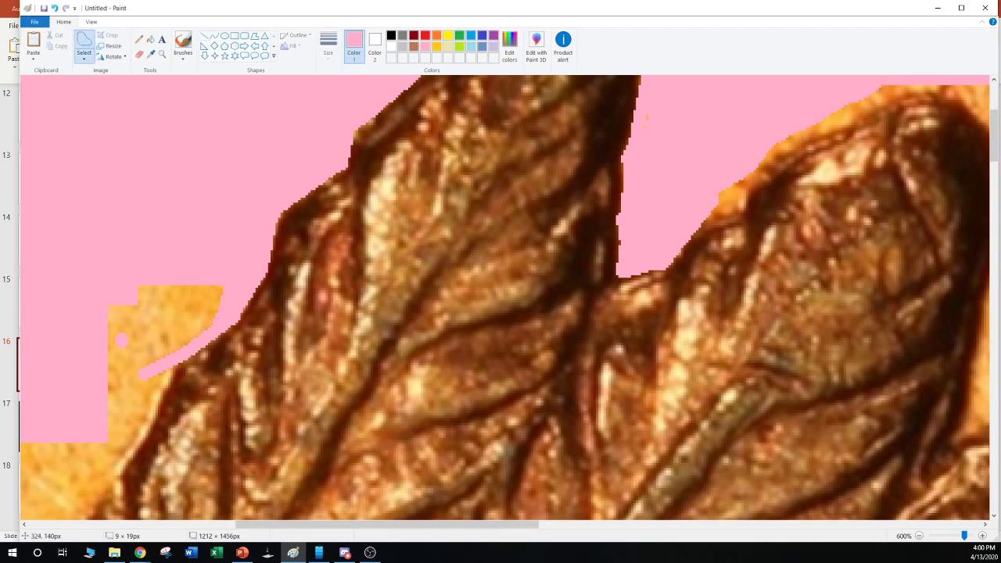
mouse_move(224, 275)
left_mouse_down()
mouse_move(214, 328)
mouse_move(158, 360)
mouse_move(144, 400)
mouse_move(117, 417)
mouse_move(100, 390)
mouse_move(113, 250)
mouse_move(192, 220)
left_mouse_up()
key("Delete")
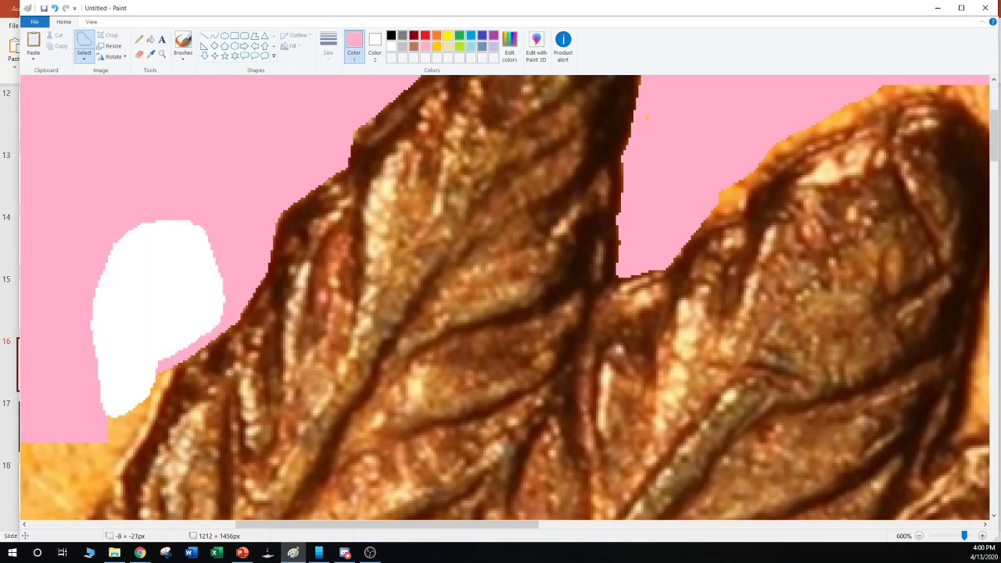
left_click(151, 39)
left_click(147, 332)
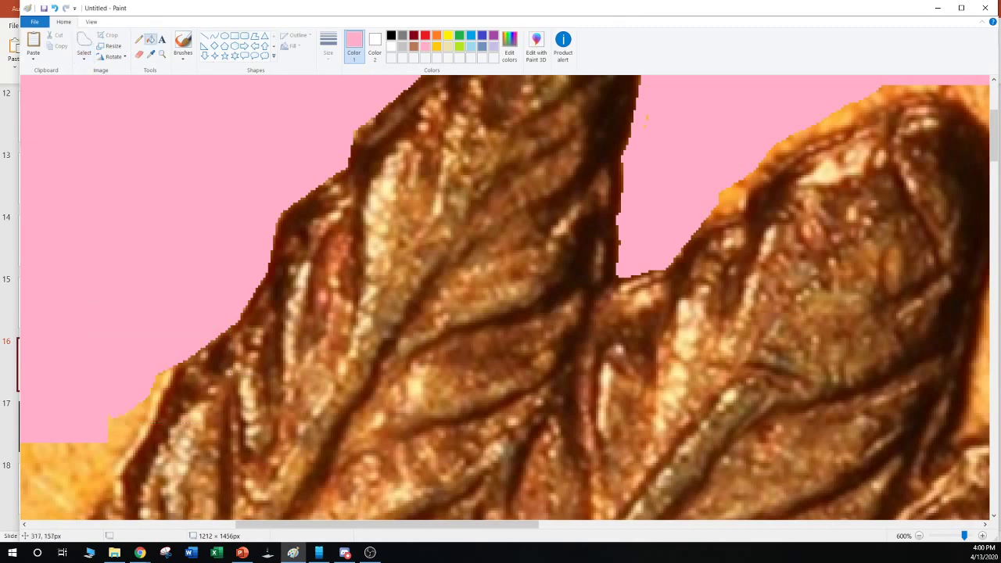
Trace the upper part of the lower feather's left edge in pink lines and cover the orange corner beside it
scroll(147, 332, "down", 2)
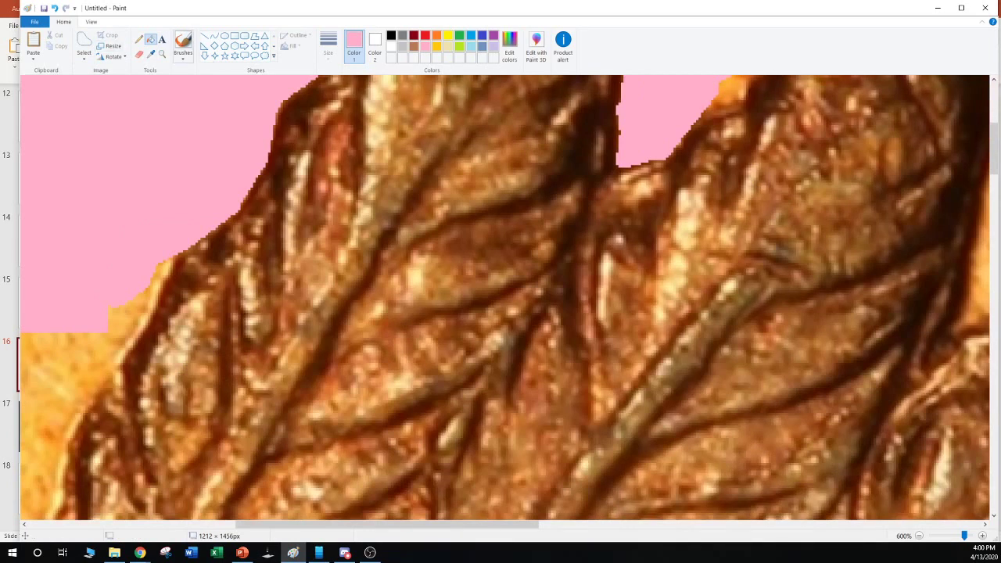
left_click(204, 36)
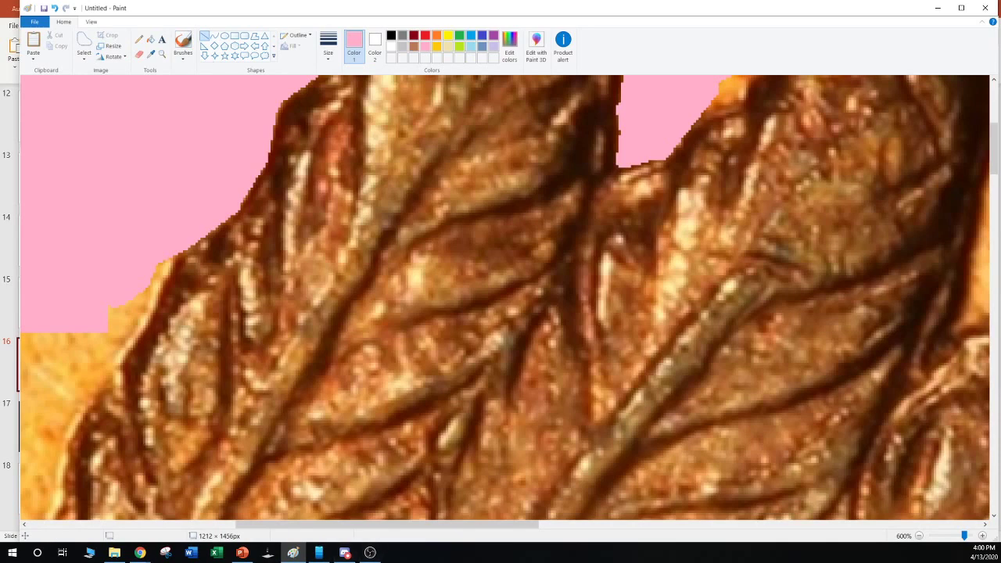
left_click_drag(348, 525, 231, 525)
scroll(505, 302, "left", 1)
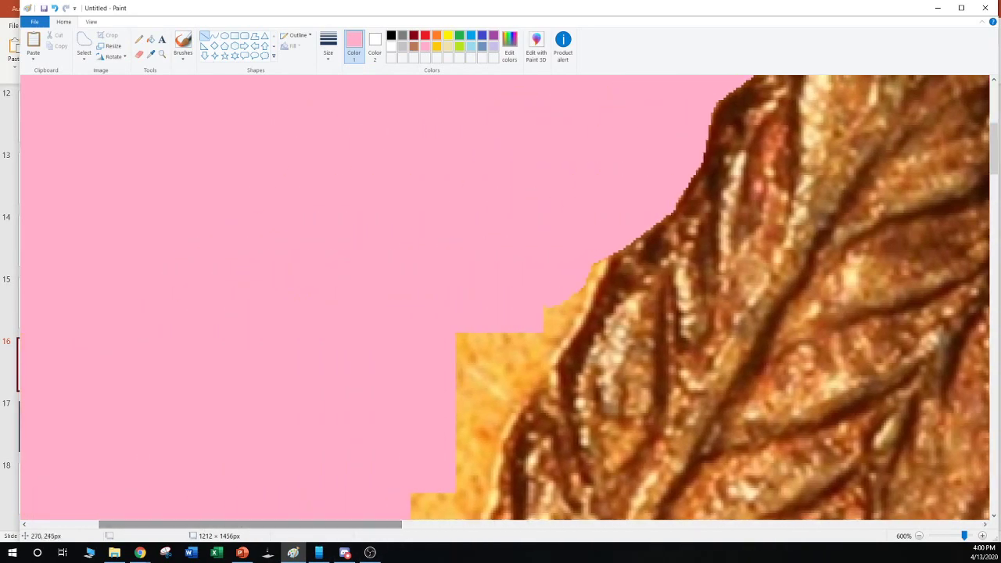
scroll(505, 302, "down", 4)
scroll(505, 302, "up", 2)
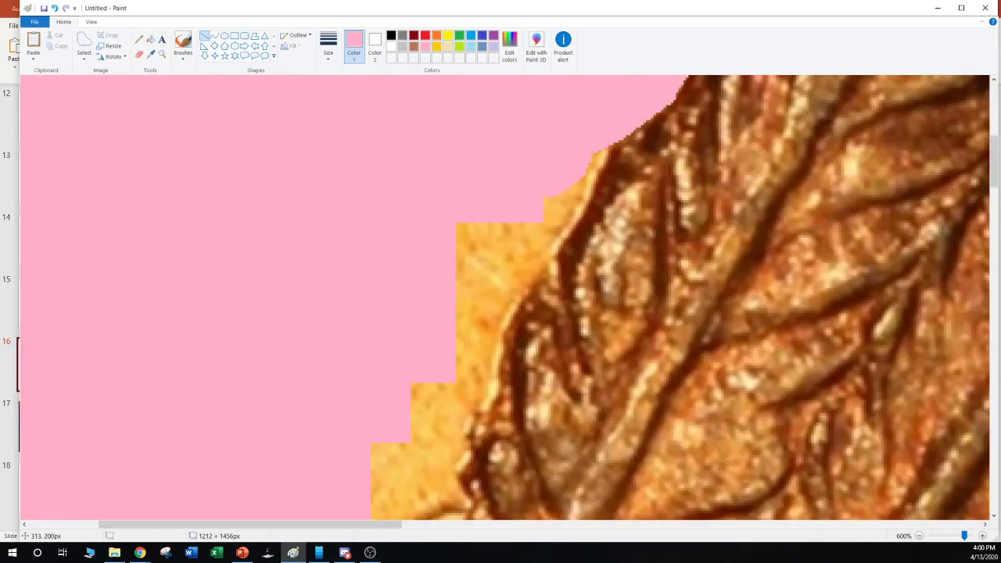
left_click_drag(603, 138, 548, 249)
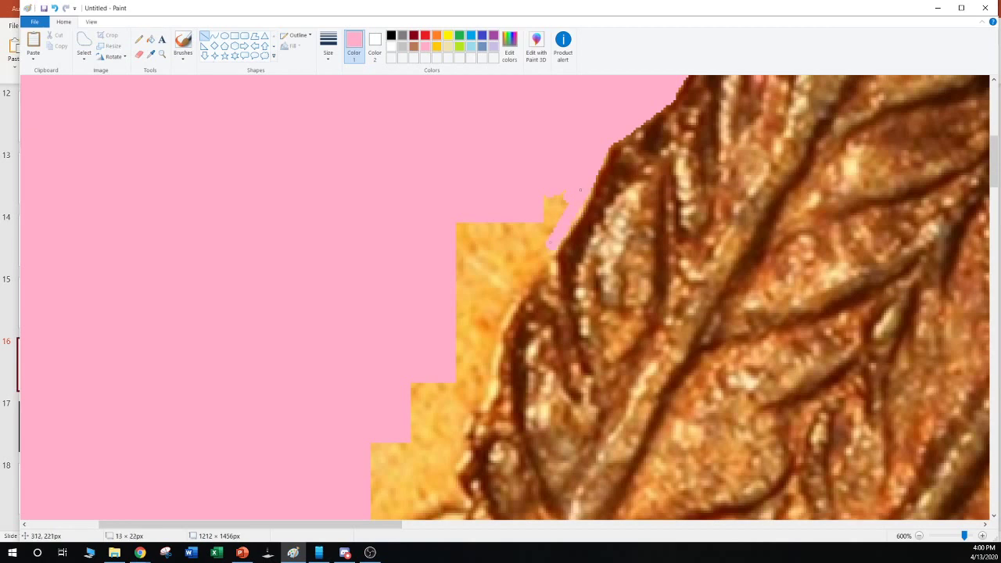
left_click(522, 161)
left_click_drag(567, 191, 551, 243)
left_click(471, 170)
left_click_drag(555, 193, 545, 239)
left_click(558, 163)
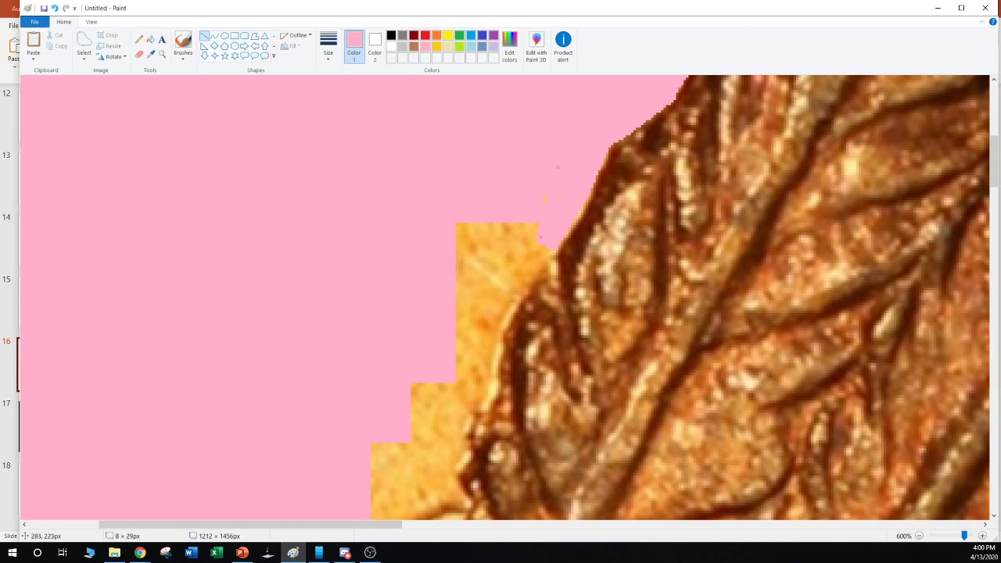
left_click_drag(547, 160, 548, 174)
Extend the pink outline down the feather's curved left edge and widen it over the adjoining orange background
left_click(508, 225)
mouse_move(532, 233)
left_mouse_down()
mouse_move(537, 265)
mouse_move(490, 344)
mouse_move(487, 396)
left_mouse_up()
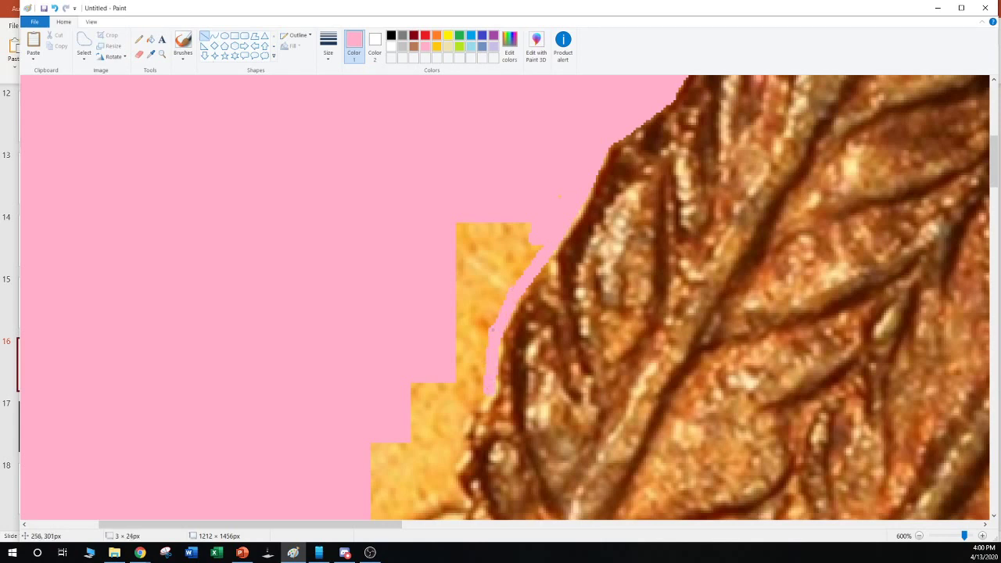
mouse_move(509, 283)
left_mouse_down()
mouse_move(480, 358)
mouse_move(494, 335)
mouse_move(490, 357)
left_mouse_up()
left_click(469, 282)
mouse_move(557, 223)
left_mouse_down()
mouse_move(500, 314)
mouse_move(487, 308)
left_mouse_up()
left_click(461, 201)
left_click_drag(546, 207, 482, 297)
left_click(463, 190)
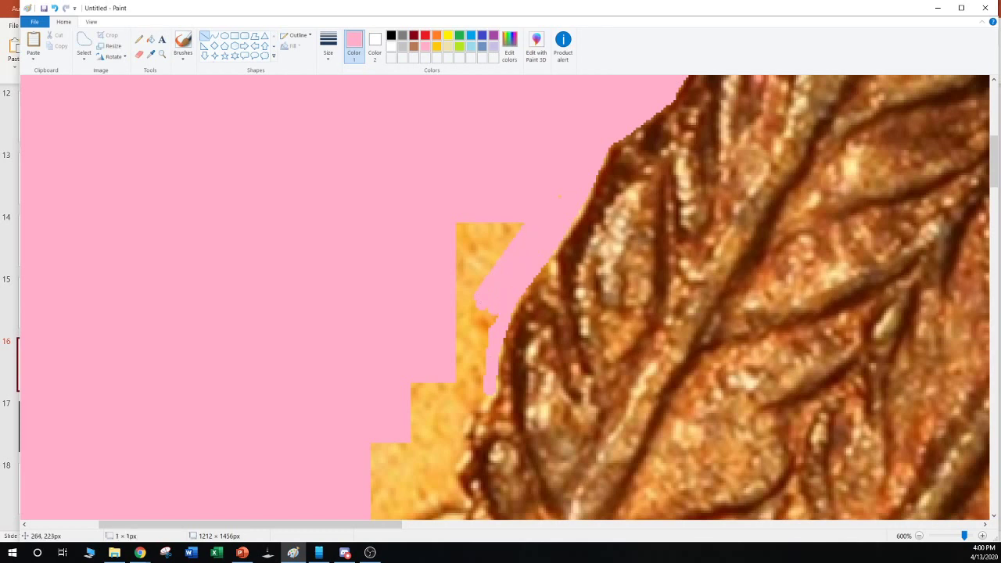
Cover the upper part of the remaining orange block left of the feather outline with pink lines
left_click_drag(538, 215, 477, 290)
left_click_drag(550, 171, 469, 284)
left_click(438, 197)
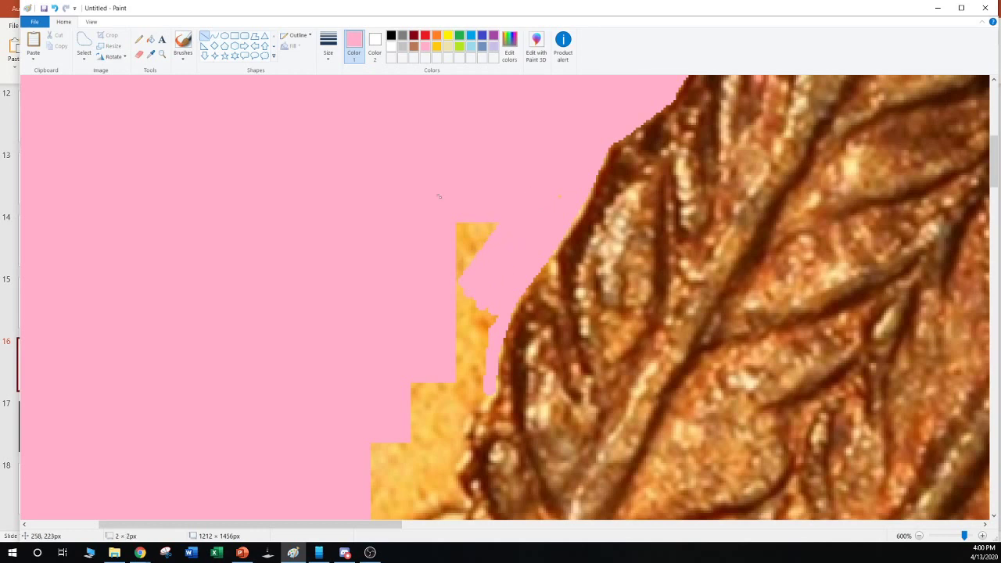
left_click_drag(496, 183, 472, 271)
left_click(507, 162)
left_click_drag(495, 186, 478, 243)
left_click(440, 132)
left_click_drag(465, 194, 469, 253)
left_click_drag(449, 211, 456, 276)
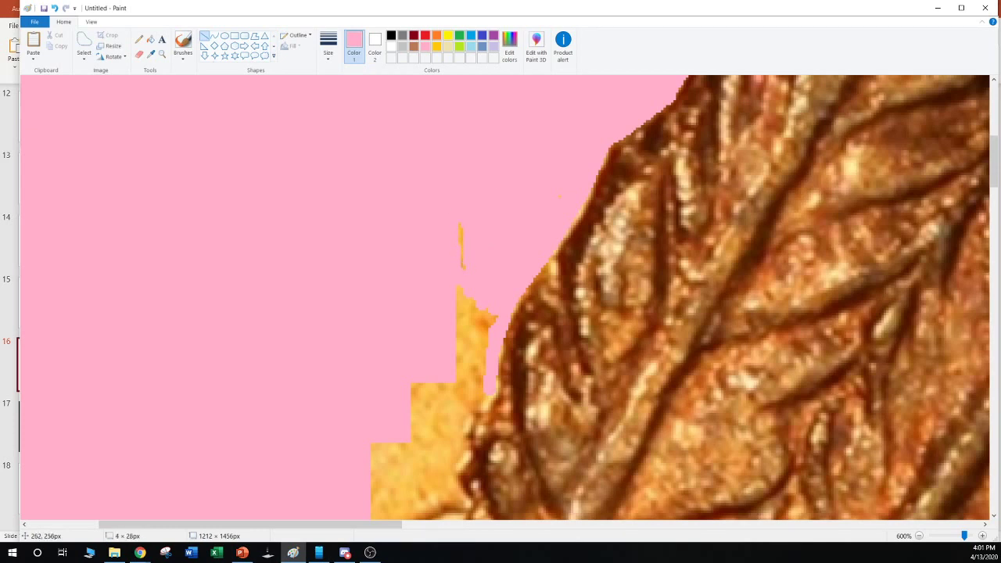
left_click_drag(453, 192, 460, 272)
Trace the feather's lower edge around the notch to the headband corner in pink, and draw a dividing line across the orange area
scroll(460, 273, "down", 3)
left_click(488, 148)
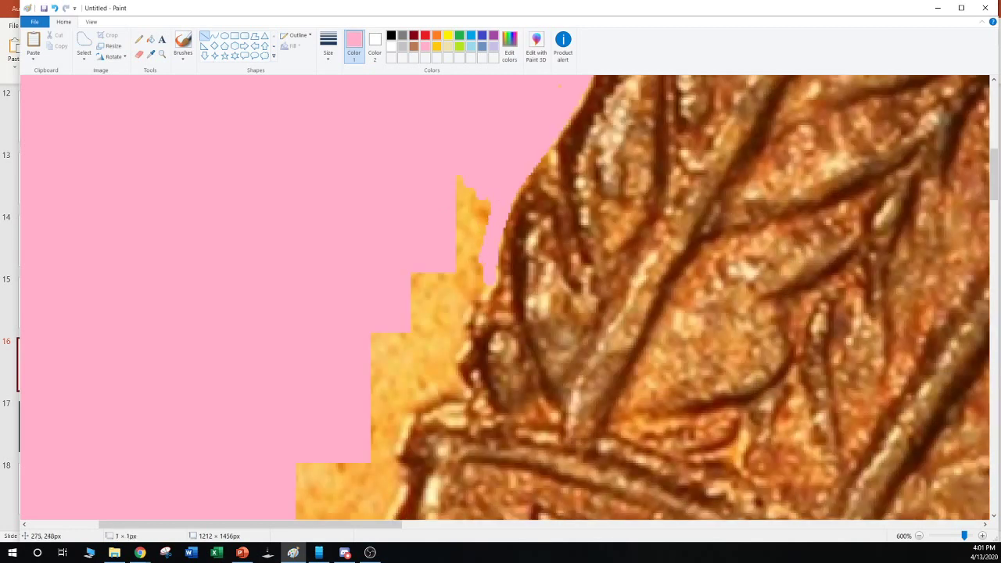
left_click_drag(488, 266, 469, 332)
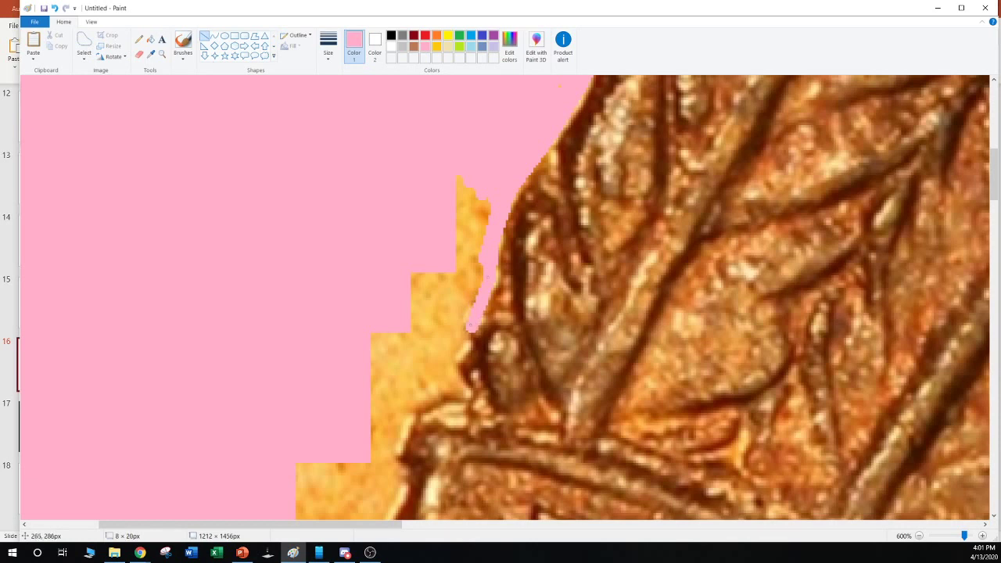
left_click(436, 237)
mouse_move(472, 329)
left_mouse_down()
mouse_move(446, 366)
mouse_move(467, 398)
mouse_move(435, 395)
mouse_move(403, 408)
mouse_move(386, 459)
mouse_move(395, 442)
left_mouse_up()
left_click(378, 345)
left_click(367, 348)
left_click(366, 353)
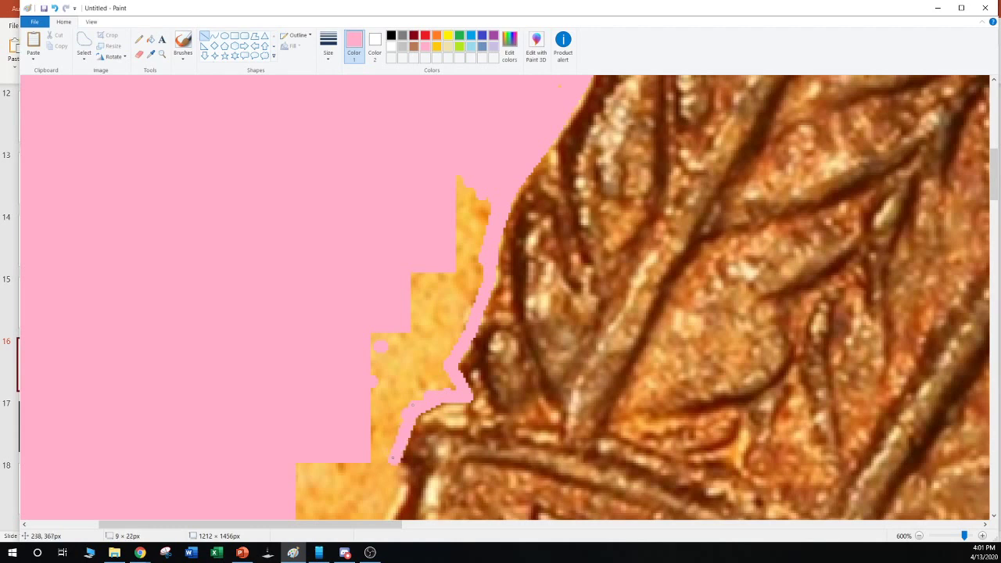
left_click(364, 354)
left_click_drag(458, 389, 361, 355)
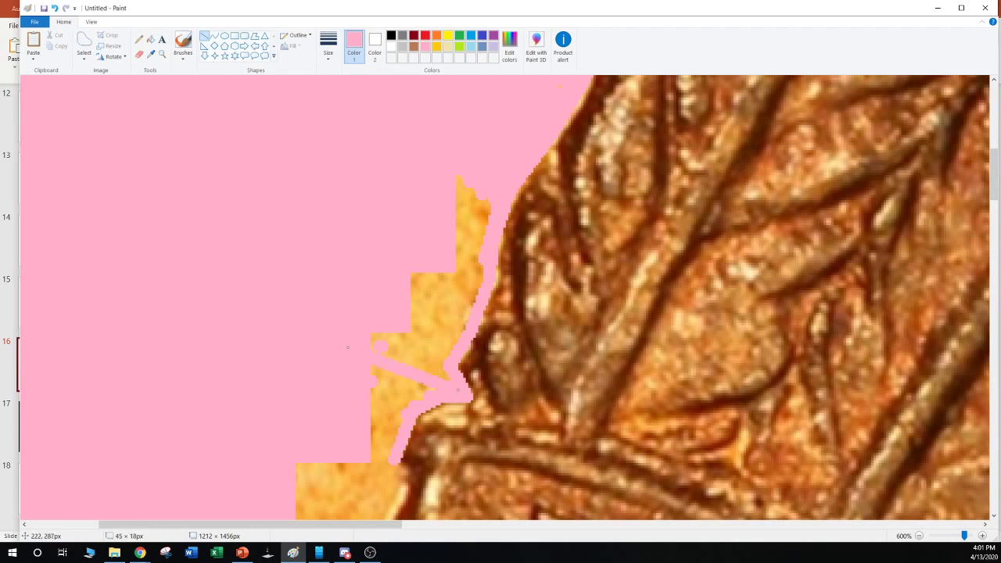
Delete the orange areas above and below the dividing line with free-form selections and fill the gap with pink
left_click(84, 45)
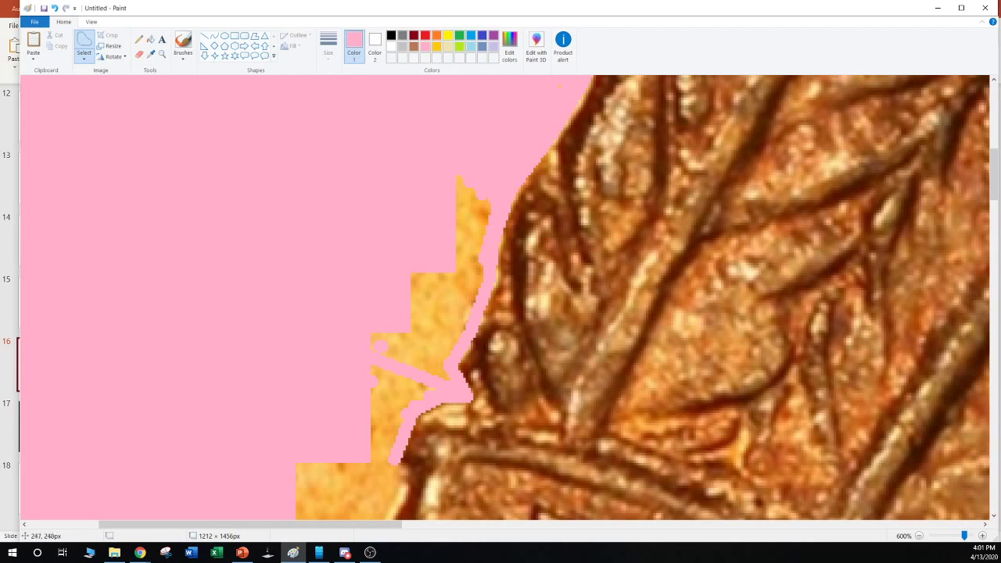
mouse_move(419, 147)
left_mouse_down()
mouse_move(372, 327)
mouse_move(380, 360)
mouse_move(422, 378)
mouse_move(455, 384)
mouse_move(474, 290)
mouse_move(477, 169)
mouse_move(458, 317)
mouse_move(479, 307)
mouse_move(493, 203)
mouse_move(481, 175)
left_mouse_up()
key("Delete")
key("Delete")
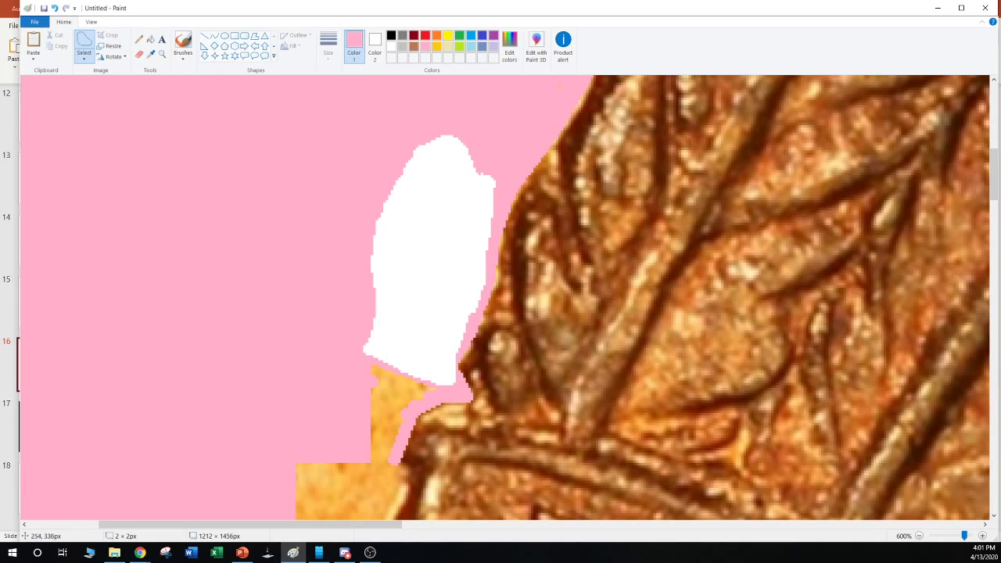
mouse_move(439, 375)
left_mouse_down()
mouse_move(394, 456)
mouse_move(336, 394)
mouse_move(366, 319)
left_mouse_up()
key("Delete")
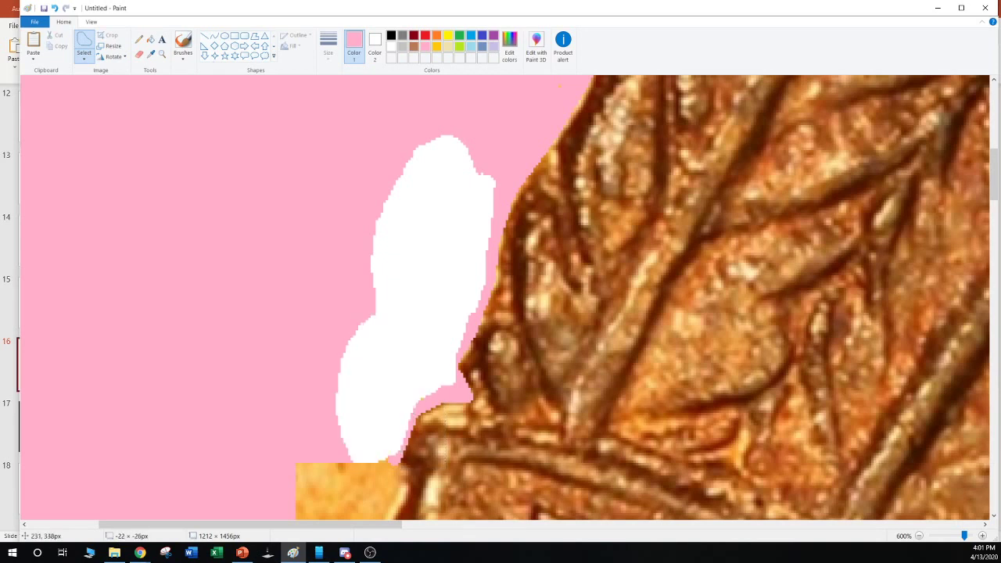
left_click(150, 39)
left_click(423, 273)
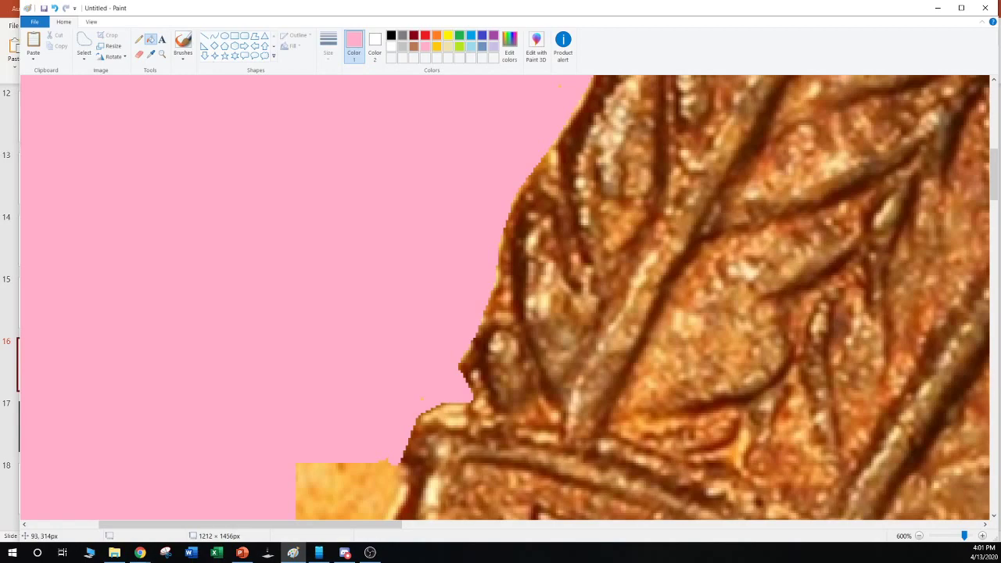
key("alt+Tab")
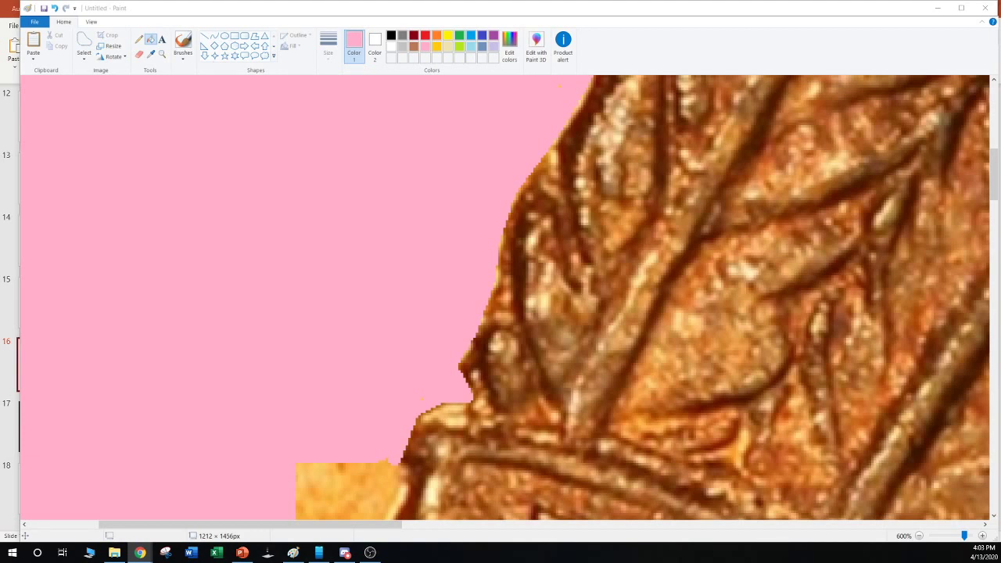
left_click(291, 213)
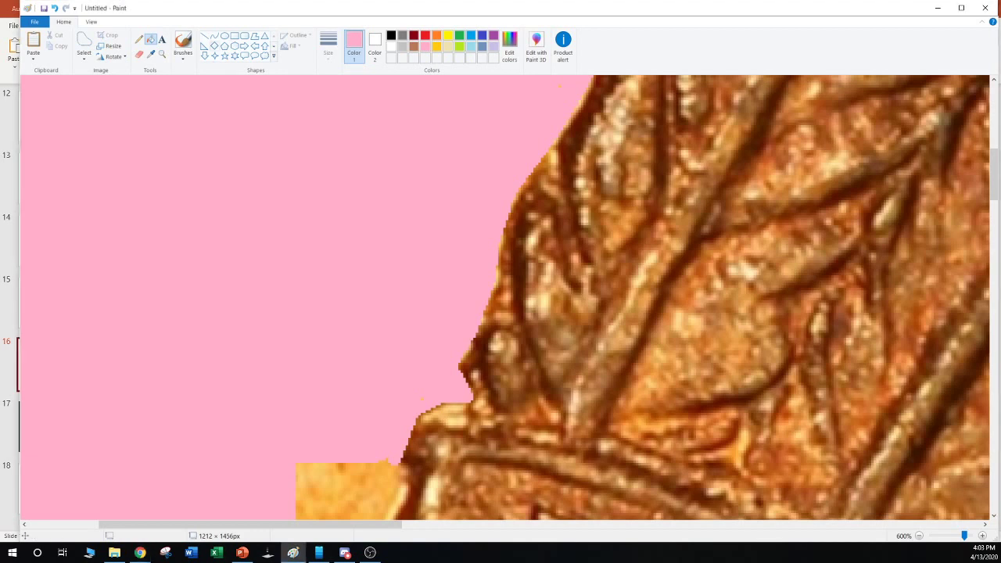
Trace the left end of the LIBERTY headband in pink lines and cover the orange background beside its upper corner
left_click(204, 35)
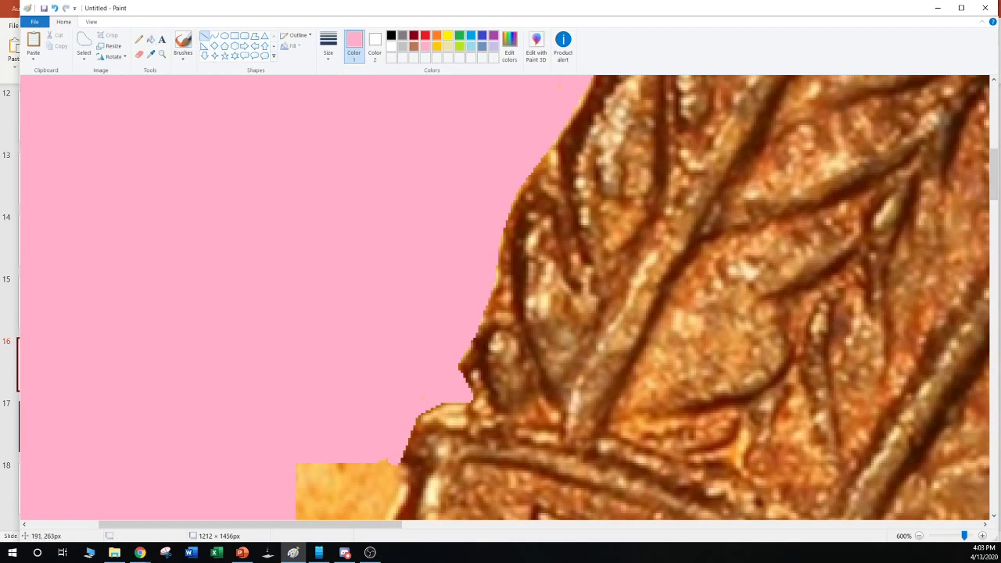
scroll(508, 298, "down", 5)
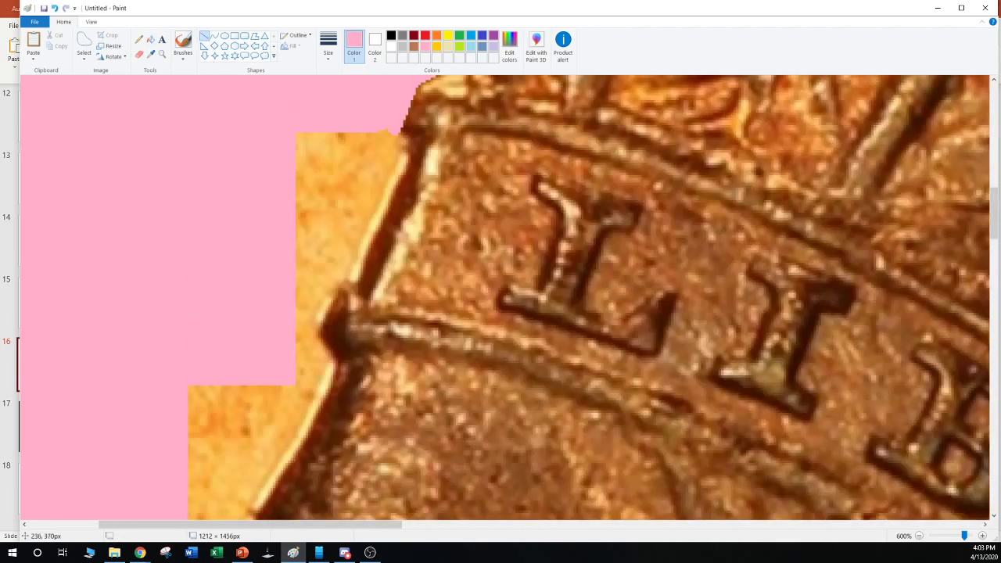
mouse_move(389, 110)
left_mouse_down()
mouse_move(403, 152)
mouse_move(398, 144)
mouse_move(396, 173)
mouse_move(347, 283)
left_mouse_up()
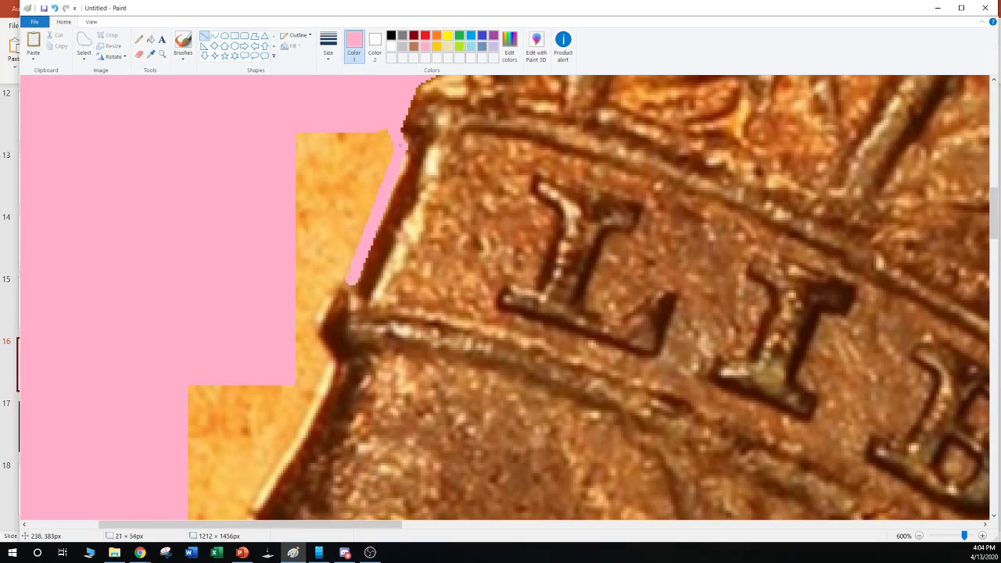
left_click_drag(401, 145, 400, 157)
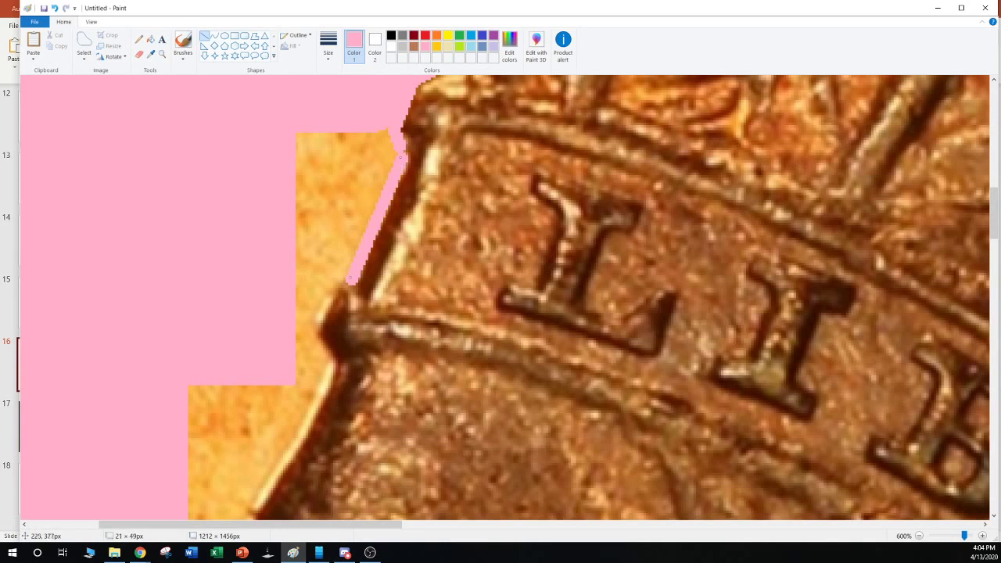
mouse_move(385, 115)
left_mouse_down()
mouse_move(399, 155)
mouse_move(377, 119)
mouse_move(391, 167)
left_mouse_up()
left_click_drag(364, 130, 387, 184)
left_click(331, 182)
left_click_drag(363, 122, 380, 192)
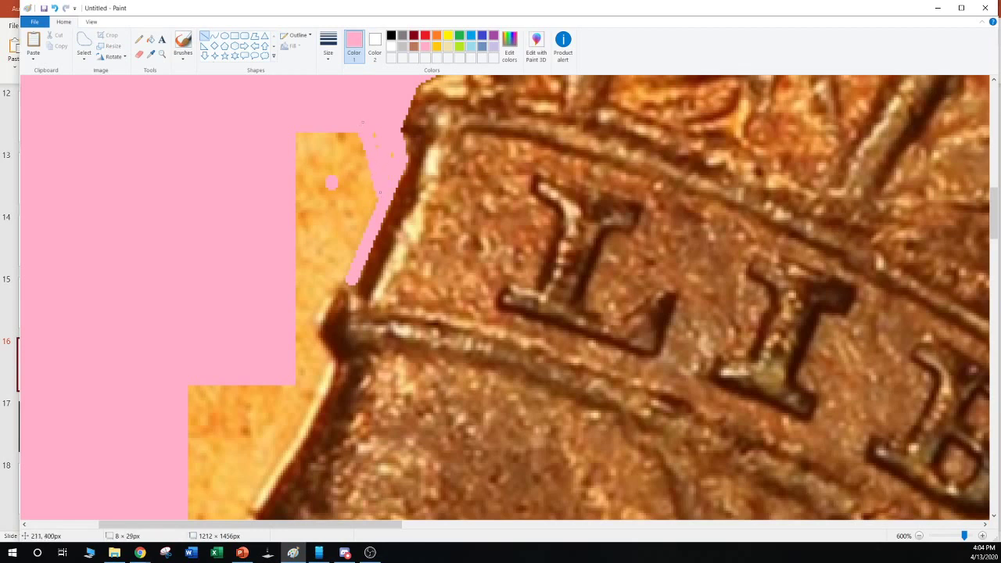
Cover the upper strip of the orange block beside the headband and trace past the headband's lower corner in pink lines
left_click(327, 198)
mouse_move(355, 125)
left_mouse_down()
mouse_move(266, 135)
mouse_move(355, 135)
mouse_move(187, 144)
left_mouse_up()
left_click_drag(187, 147, 362, 154)
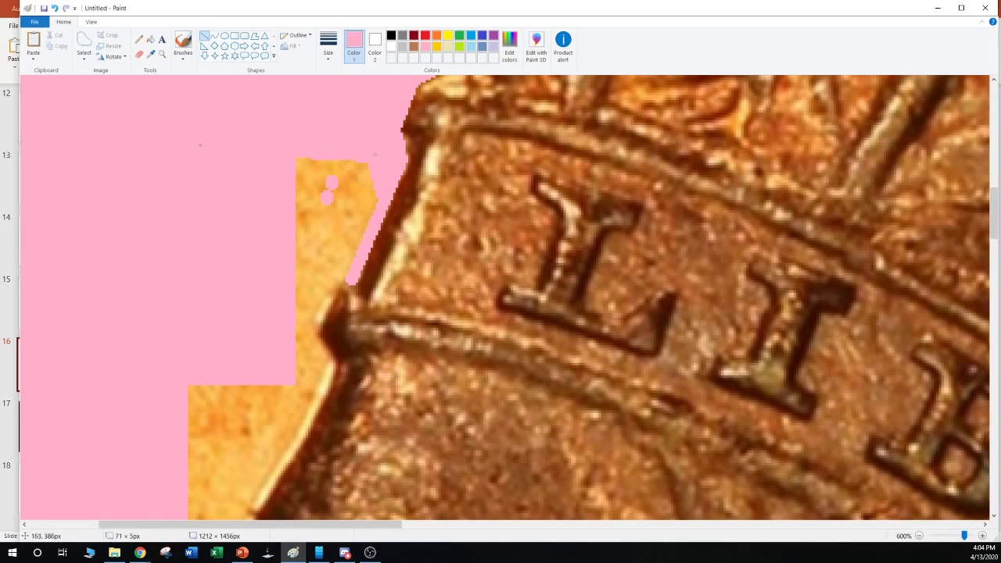
left_click(171, 163)
left_click_drag(378, 193, 276, 327)
left_click(302, 273)
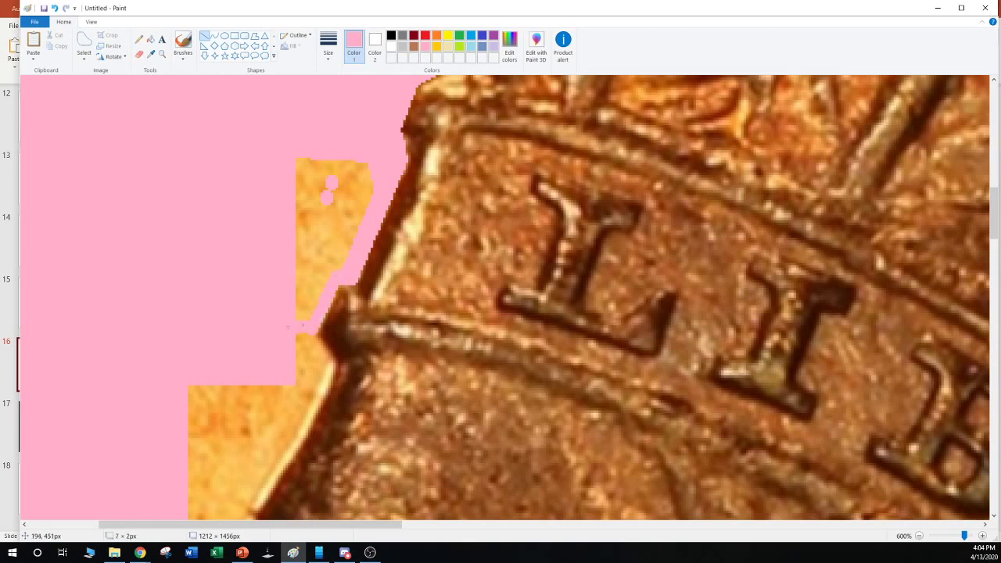
left_click(118, 249)
Delete the orange block left of the headband with free-form selections and fill the gap with pink
left_click(83, 43)
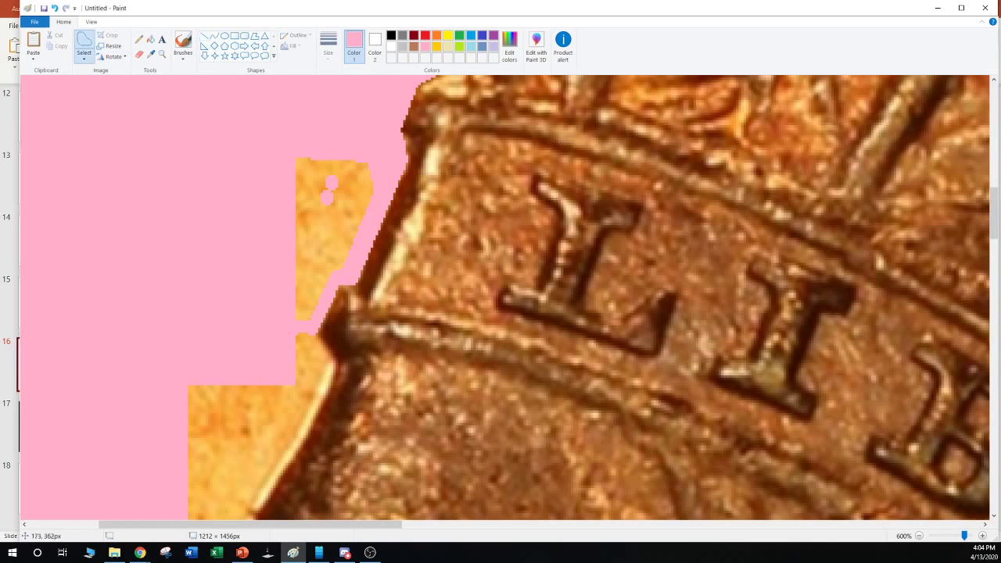
mouse_move(234, 103)
left_mouse_down()
mouse_move(251, 295)
mouse_move(299, 317)
mouse_move(342, 269)
mouse_move(372, 153)
left_mouse_up()
key("Delete")
mouse_move(295, 266)
left_mouse_down()
mouse_move(275, 320)
mouse_move(309, 321)
mouse_move(329, 259)
mouse_move(323, 305)
mouse_move(303, 338)
mouse_move(260, 342)
mouse_move(251, 285)
left_mouse_up()
key("Delete")
key("Delete")
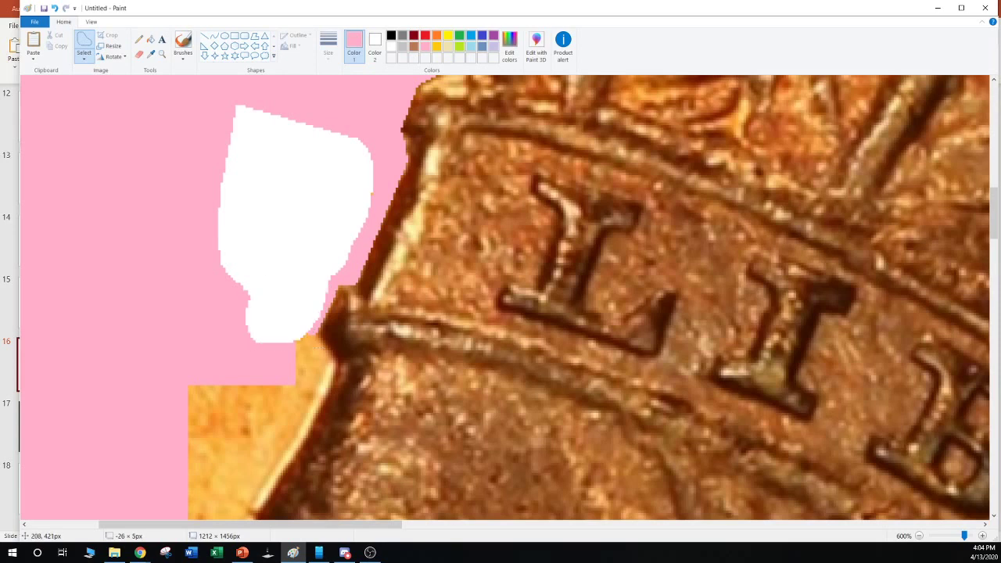
mouse_move(331, 286)
left_mouse_down()
mouse_move(322, 290)
mouse_move(355, 250)
mouse_move(371, 186)
mouse_move(337, 113)
mouse_move(318, 111)
left_mouse_up()
key("Delete")
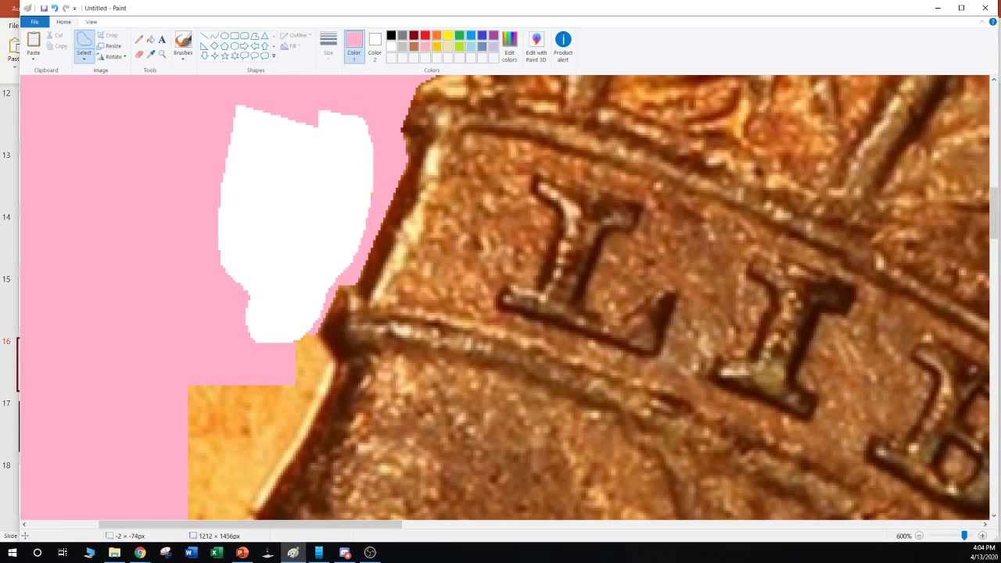
left_click(151, 39)
left_click(263, 157)
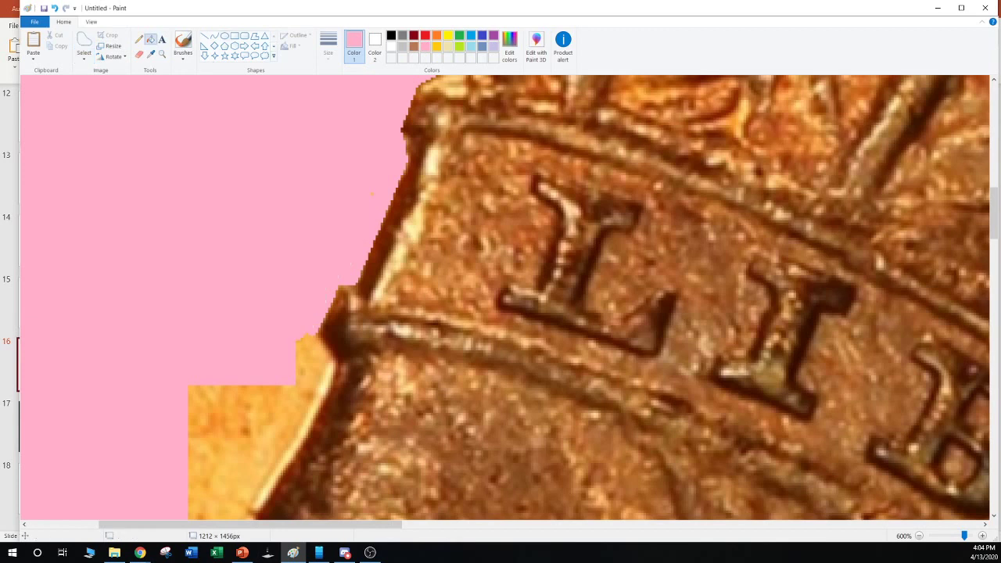
Fill the background around the head with white and refill it with pink
left_click(391, 46)
left_click(309, 148)
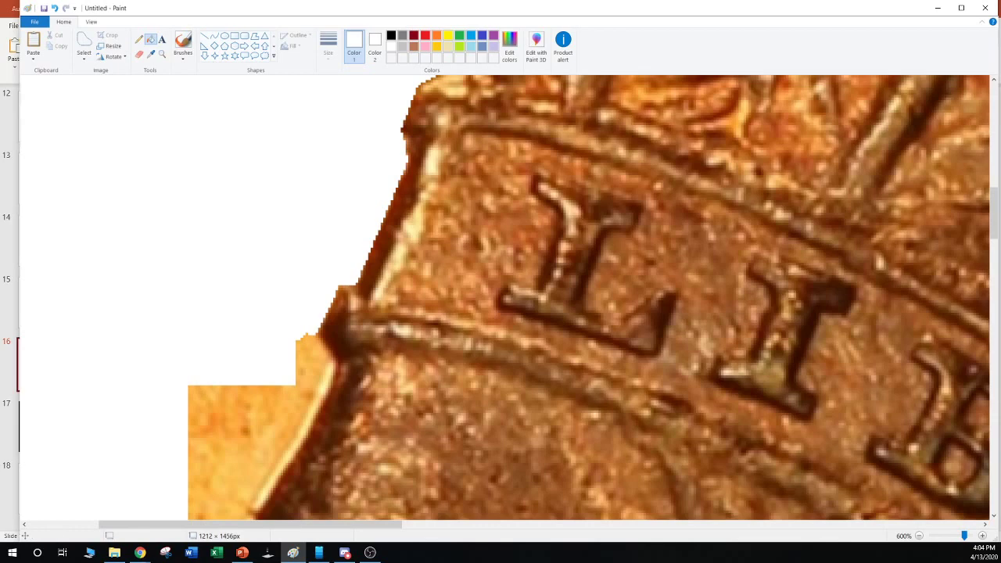
left_click(425, 46)
left_click(227, 212)
Trace the headband's lower corner and the forehead edge below it down to the brow in pink lines
scroll(227, 211, "down", 3)
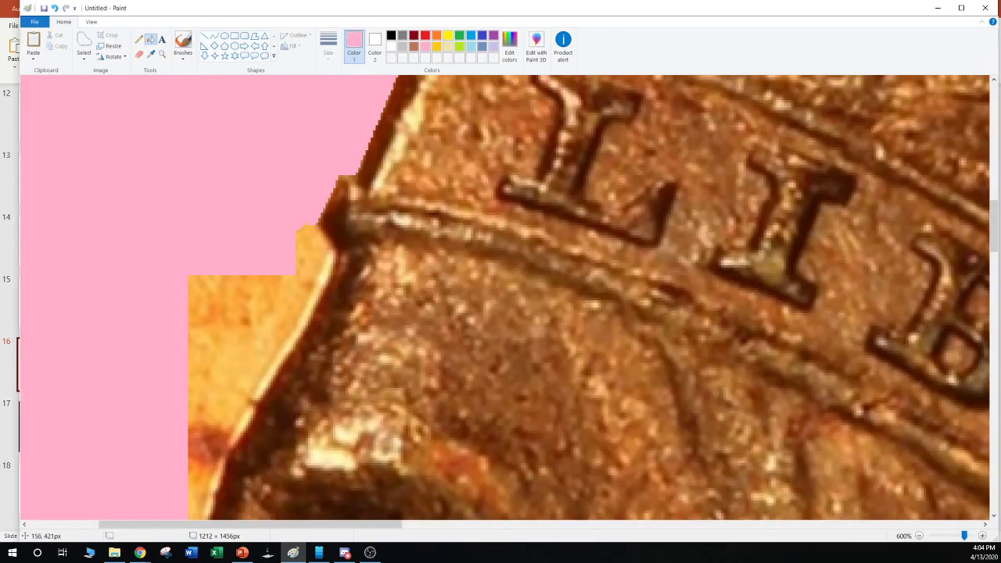
left_click(204, 36)
scroll(191, 350, "down", 1)
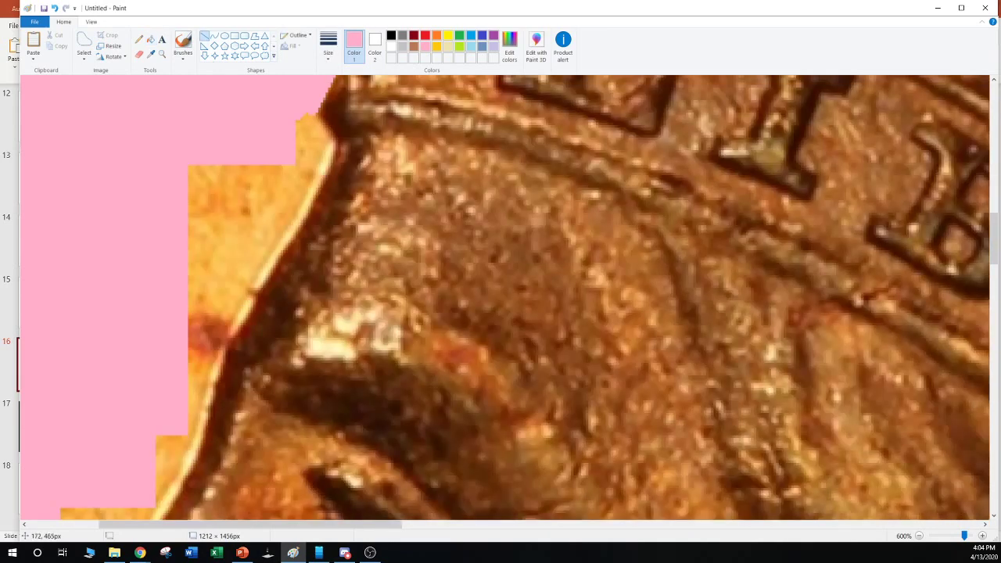
left_click_drag(299, 113, 335, 144)
mouse_move(300, 113)
left_mouse_down()
mouse_move(324, 147)
mouse_move(225, 332)
left_mouse_up()
left_click(279, 112)
left_click(250, 137)
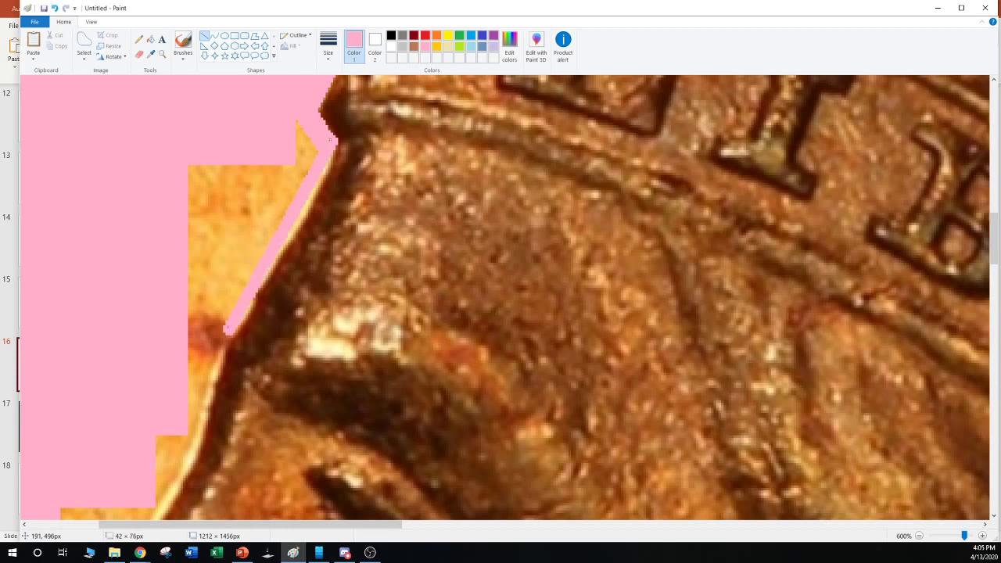
Widen the pink strip along the forehead edge below the headband's lower corner with more pink lines
left_click(238, 170)
left_click_drag(322, 153, 283, 225)
left_click_drag(302, 189, 291, 224)
left_click(263, 209)
left_click_drag(320, 144, 260, 260)
left_click(285, 151)
Cover the small orange sliver beside the headband's lower corner and touch up the strip's lower end in pink
left_click_drag(291, 121, 289, 167)
left_click(265, 143)
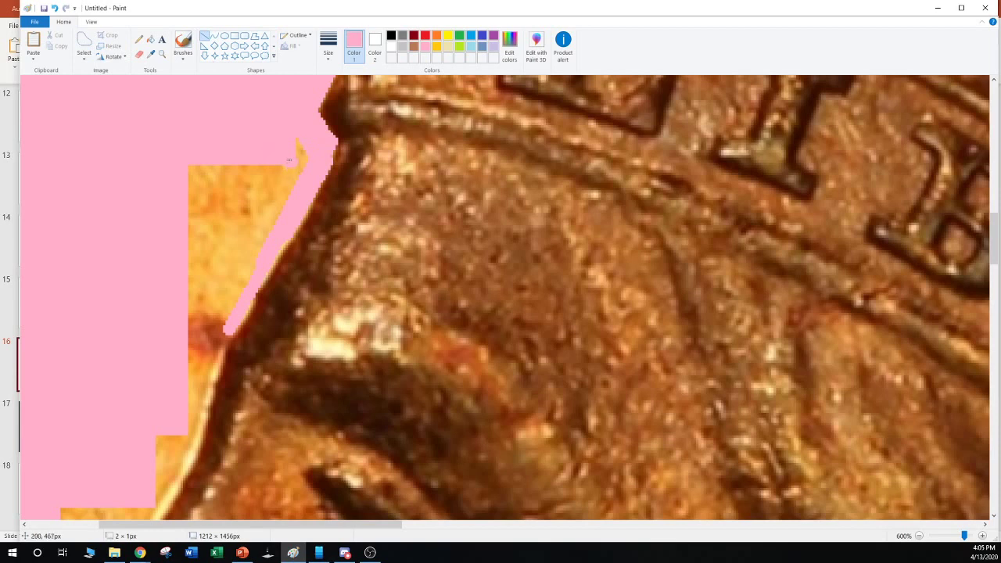
left_click_drag(271, 119, 300, 163)
left_click(297, 145)
left_click(223, 315)
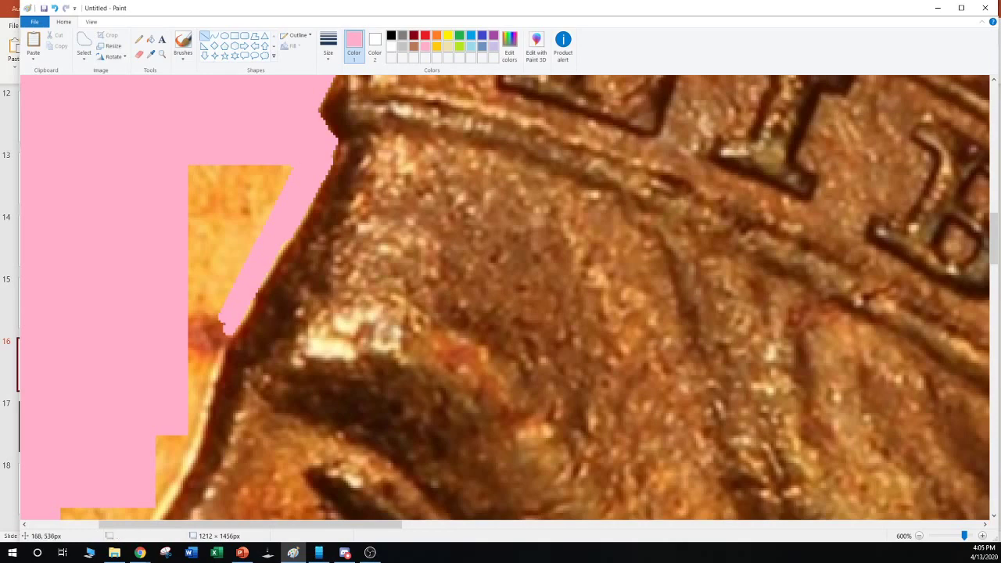
Trace the face edge from the brow down along the bridge of the nose in pink lines
scroll(267, 307, "down", 1)
mouse_move(229, 214)
left_mouse_down()
mouse_move(209, 242)
mouse_move(201, 330)
mouse_move(162, 414)
mouse_move(172, 369)
mouse_move(191, 346)
mouse_move(134, 428)
left_mouse_up()
left_click(251, 199)
left_click(184, 255)
left_click(171, 354)
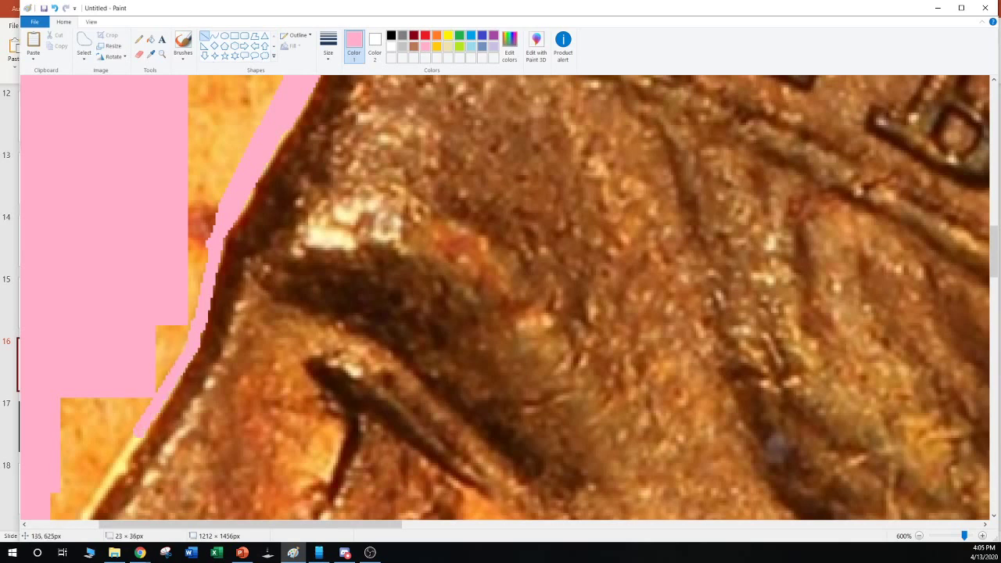
scroll(134, 429, "down", 1)
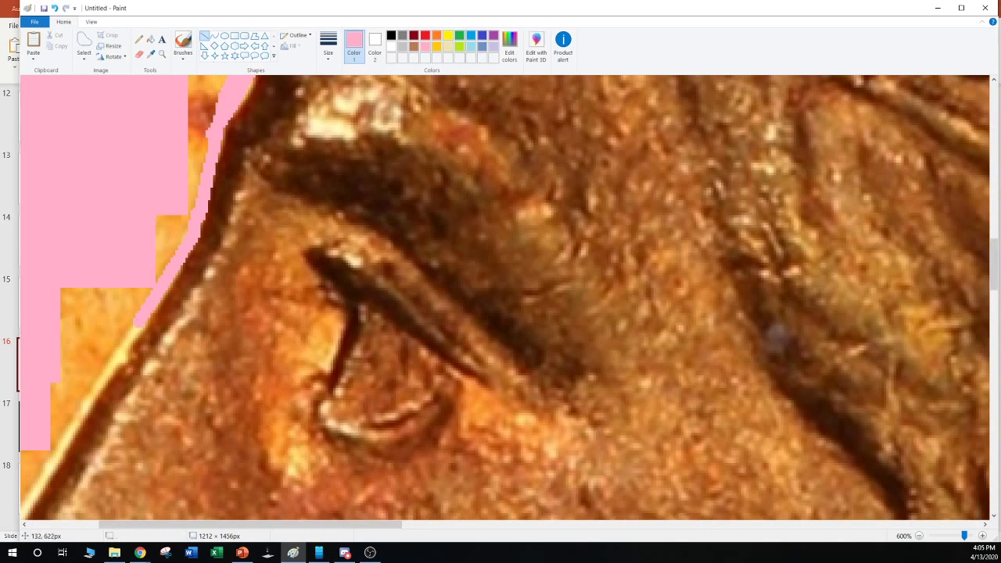
left_click_drag(137, 321, 75, 423)
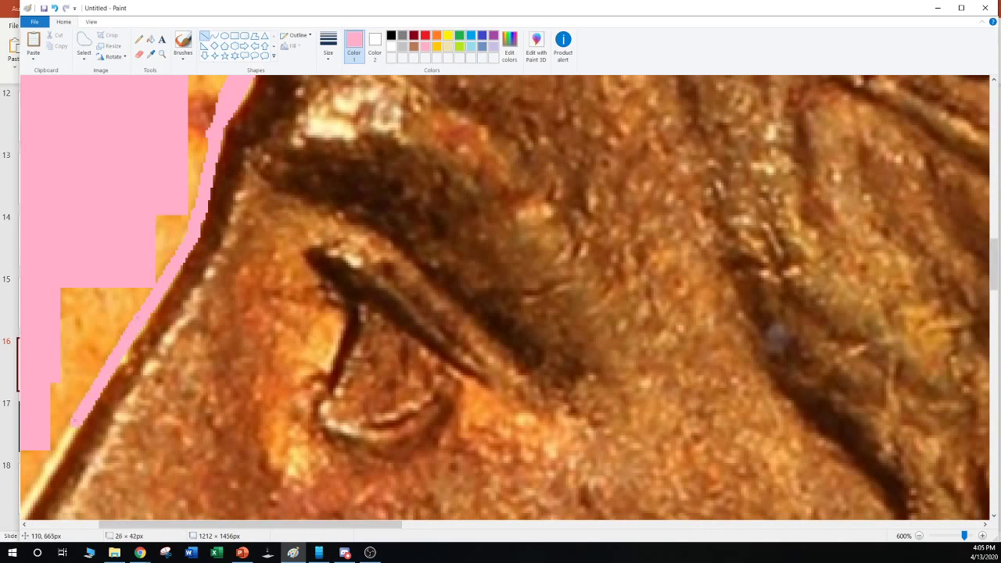
Thicken the pink border beside the nose bridge, brow and forehead with additional pink lines
mouse_move(87, 376)
left_mouse_down()
mouse_move(191, 210)
mouse_move(184, 218)
mouse_move(209, 121)
left_mouse_up()
scroll(508, 297, "up", 3)
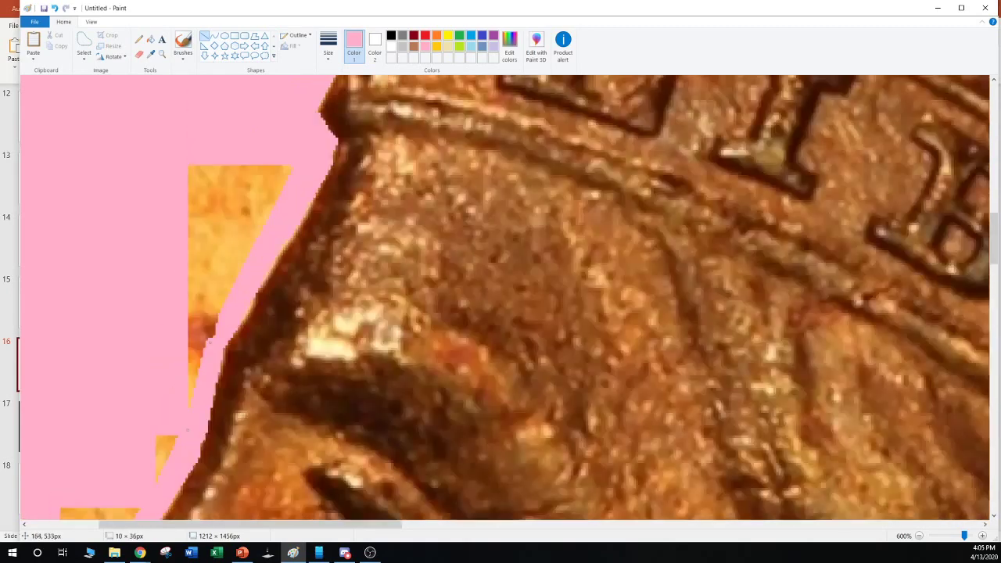
mouse_move(295, 159)
left_mouse_down()
mouse_move(180, 382)
mouse_move(201, 367)
left_mouse_up()
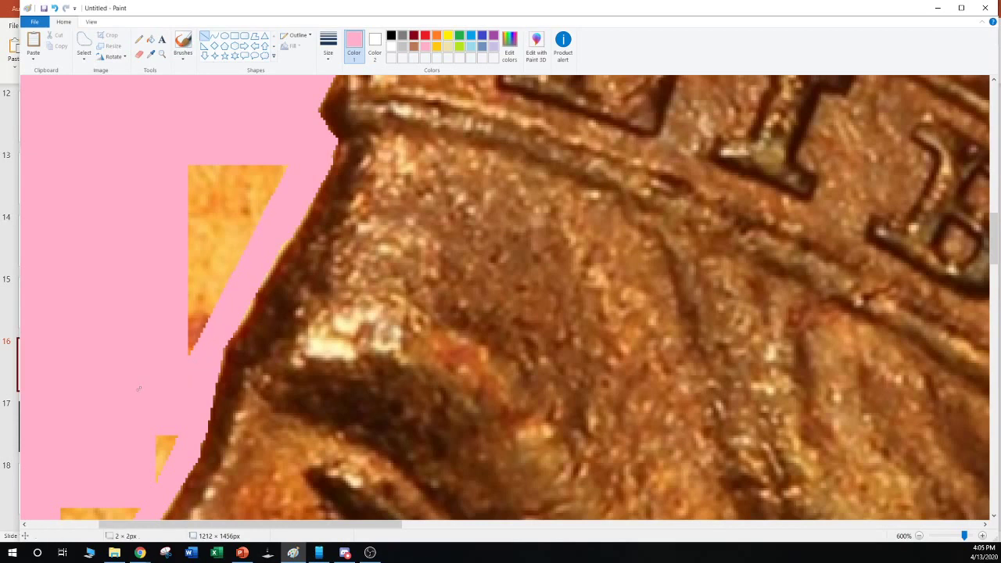
Delete the orange block beside the forehead with a free-form selection and fill the gap with pink
left_click(84, 43)
mouse_move(132, 125)
left_mouse_down()
mouse_move(134, 270)
mouse_move(179, 378)
mouse_move(275, 211)
mouse_move(291, 145)
mouse_move(141, 133)
left_mouse_up()
key("Delete")
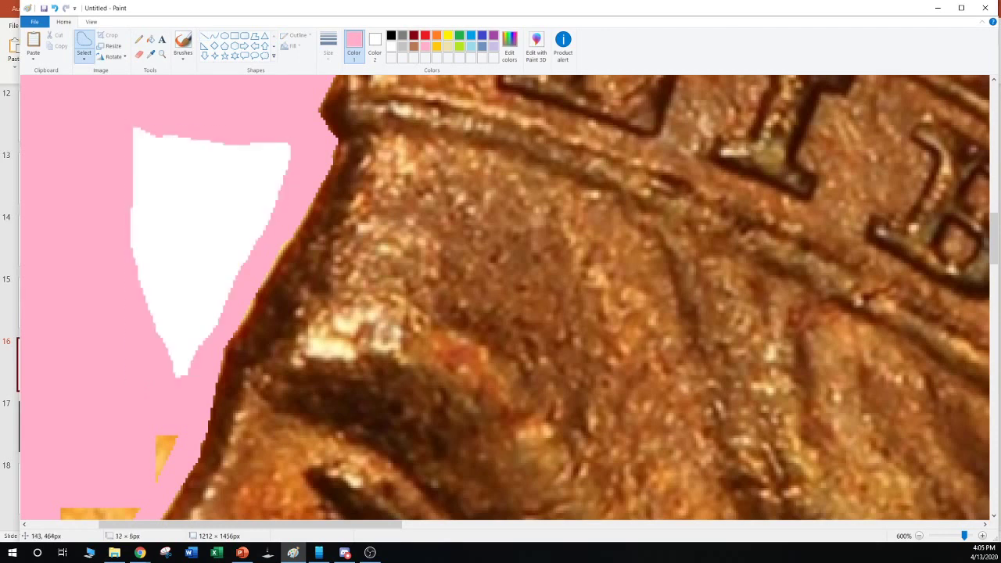
left_click(151, 39)
left_click(195, 219)
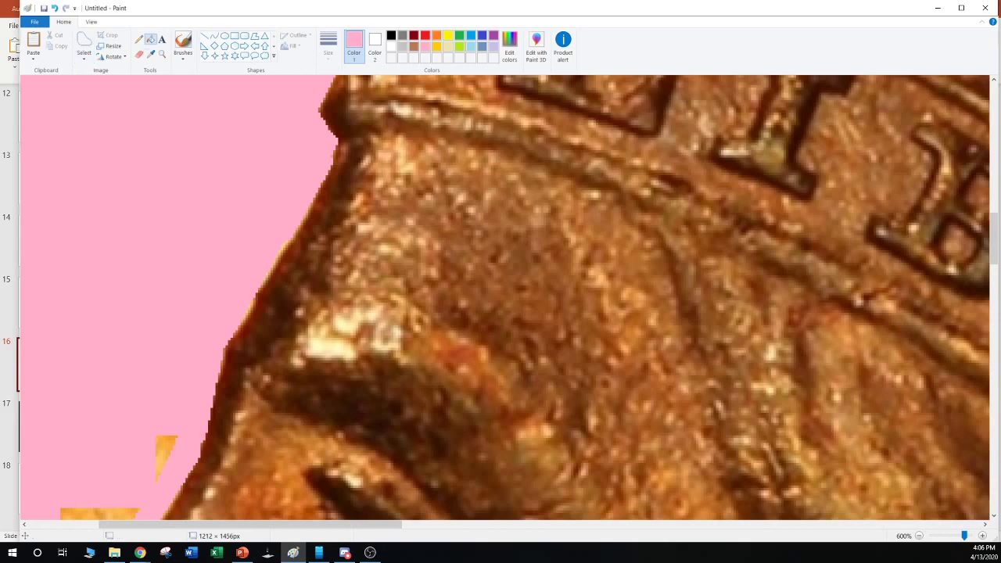
Cover the small orange triangle beside the brow with pink lines
left_click(205, 36)
scroll(156, 234, "down", 2)
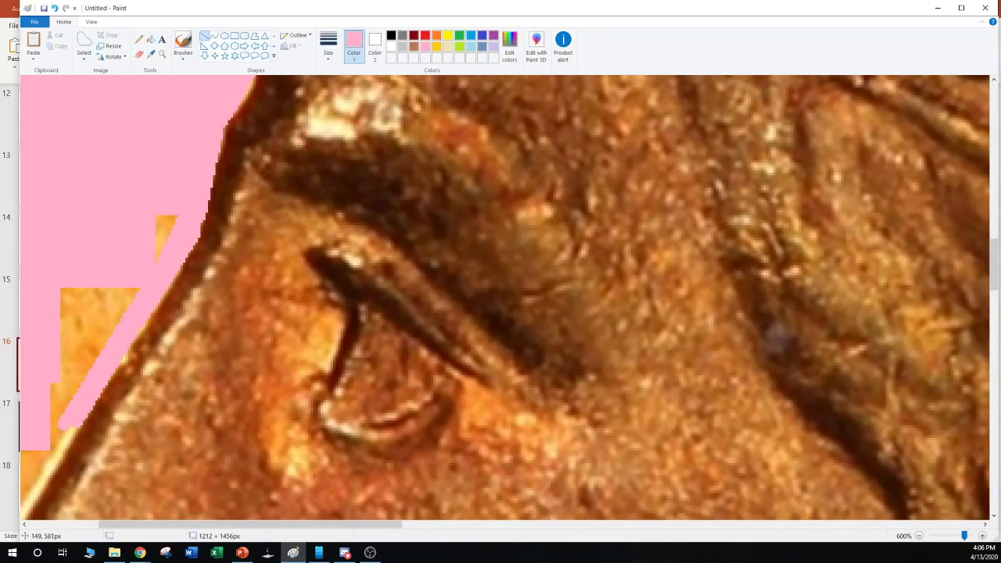
left_click_drag(177, 208, 151, 257)
left_click_drag(176, 201, 158, 269)
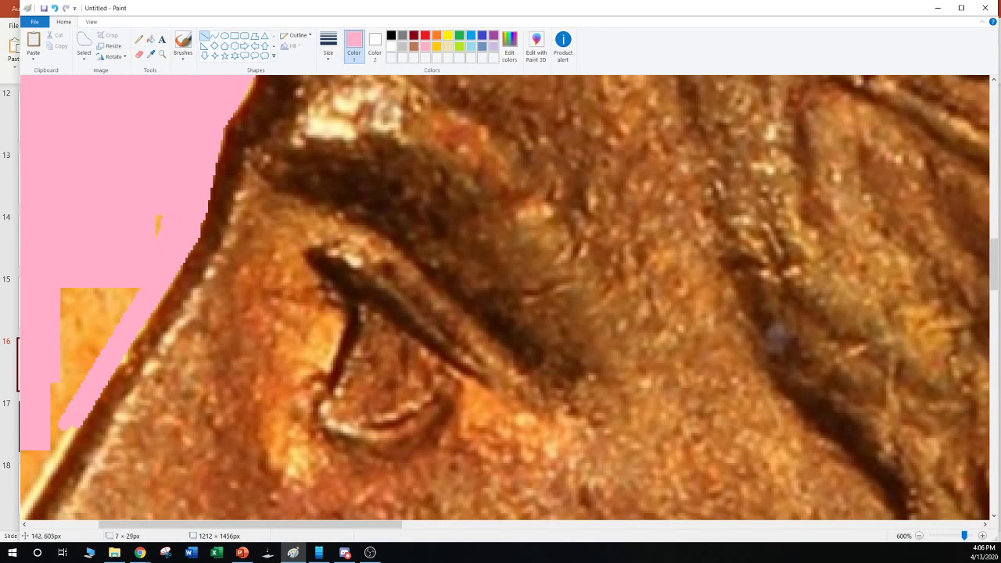
left_click_drag(103, 219, 163, 224)
left_click(107, 90)
Set the primary colour to white and fill the pink background around the head with it
left_click(151, 39)
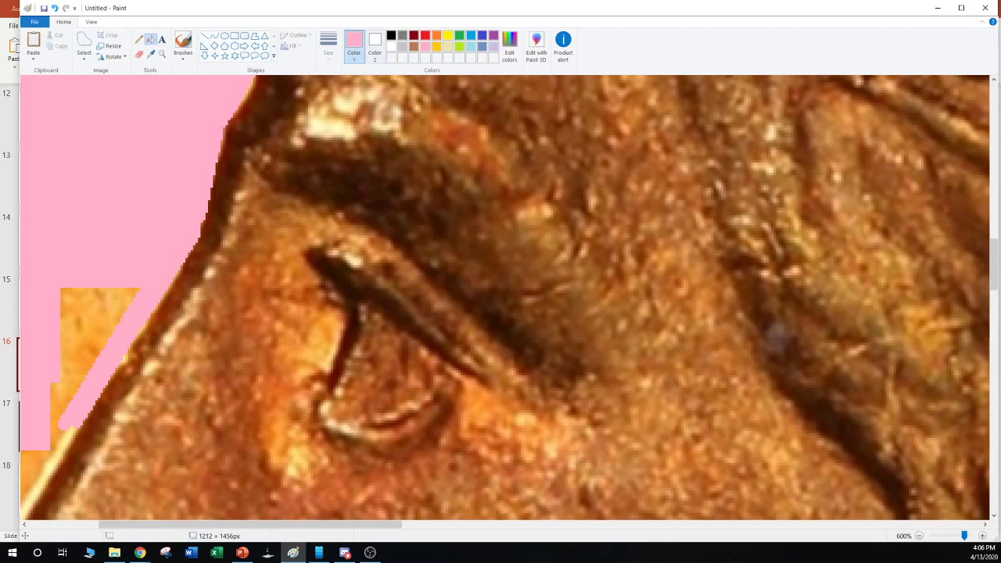
left_click(374, 46)
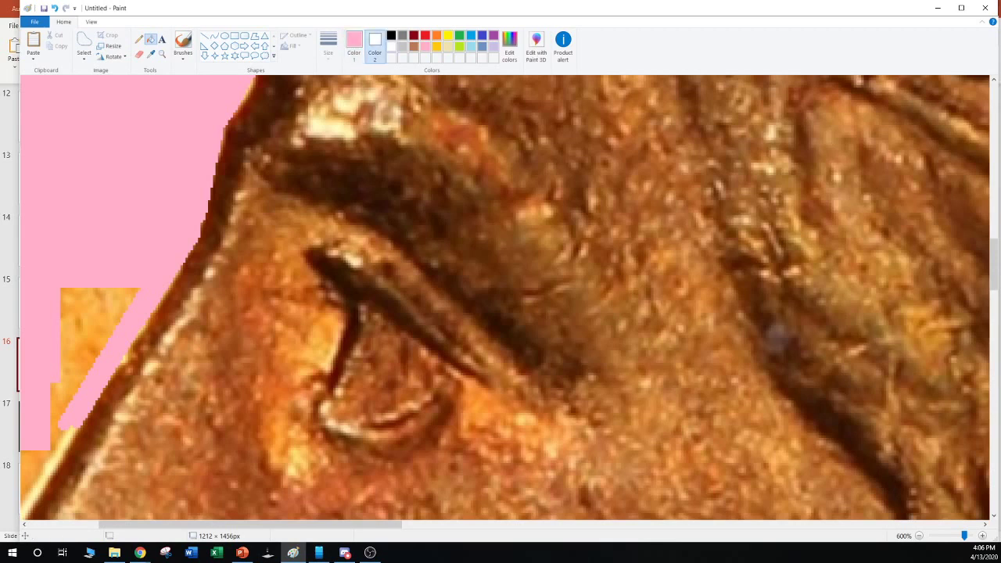
left_click(354, 47)
left_click(390, 46)
left_click(149, 211)
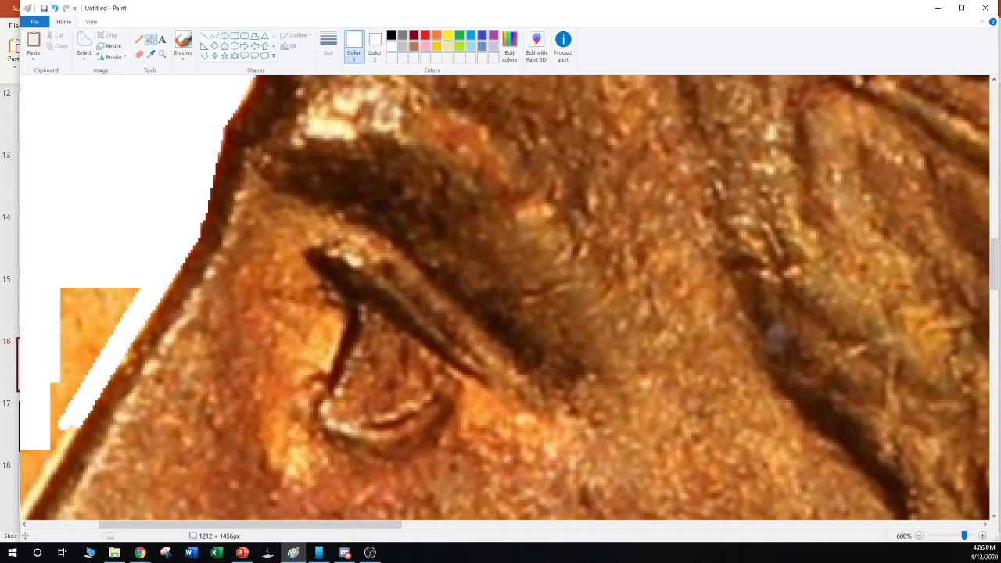
Fill the white background area in front of the face with the rose pink colour
left_click(425, 46)
left_click(102, 180)
scroll(101, 180, "down", 2)
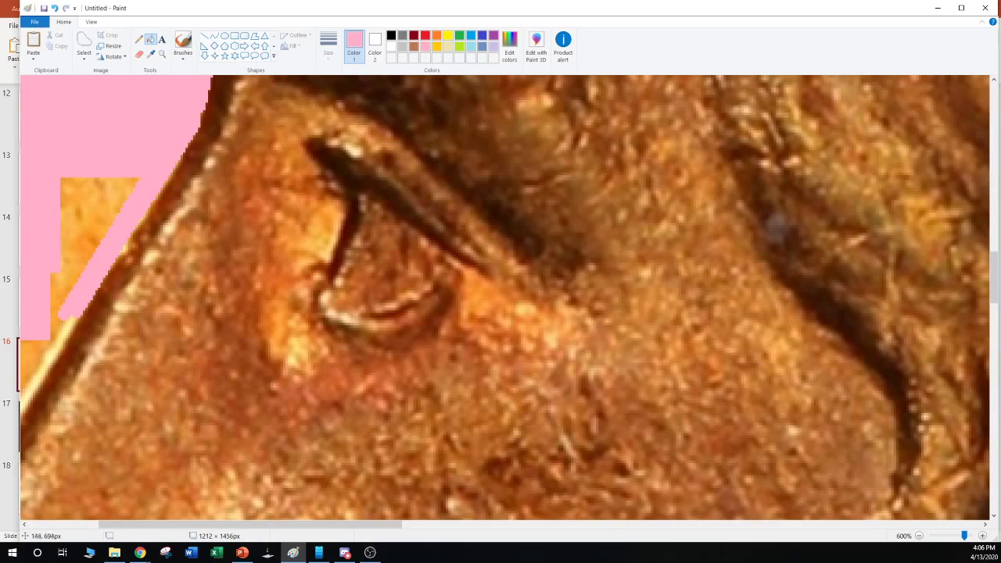
scroll(504, 297, "left", 5)
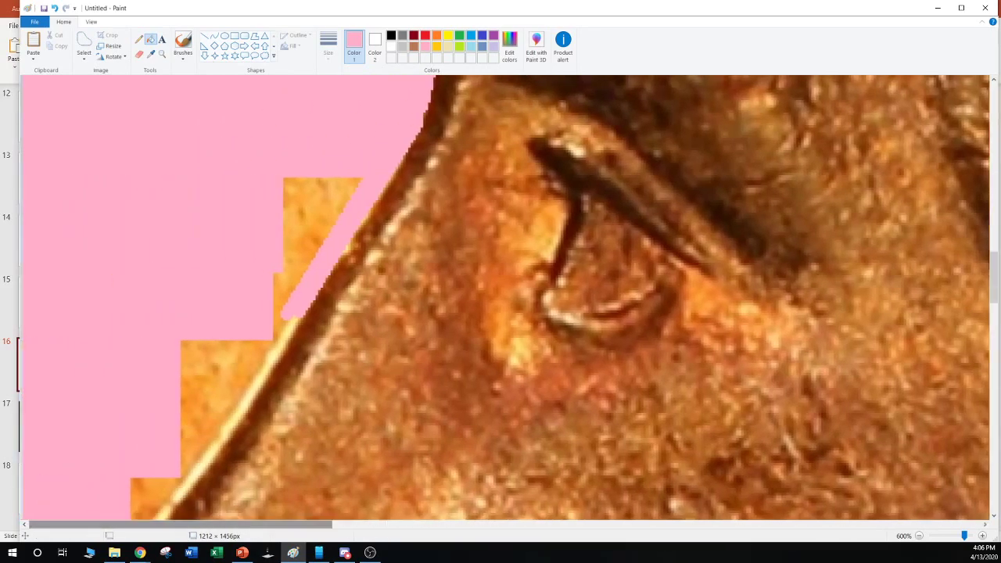
scroll(275, 406, "down", 1)
scroll(272, 391, "up", 1)
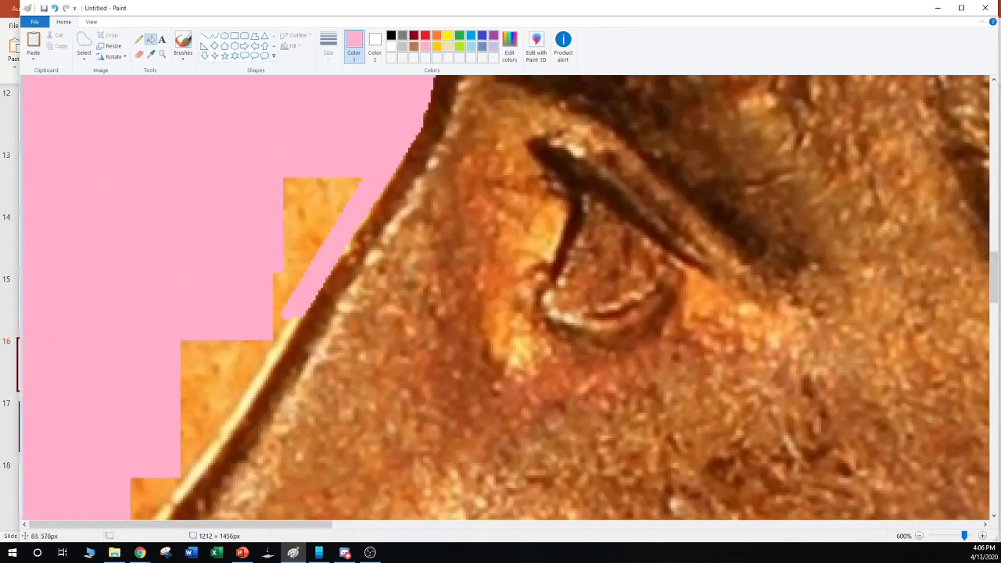
With the Line tool, paint pink over the top of the leftover orange patch and along the upper nose bridge
left_click(204, 36)
left_click_drag(285, 182, 361, 185)
left_click(290, 279)
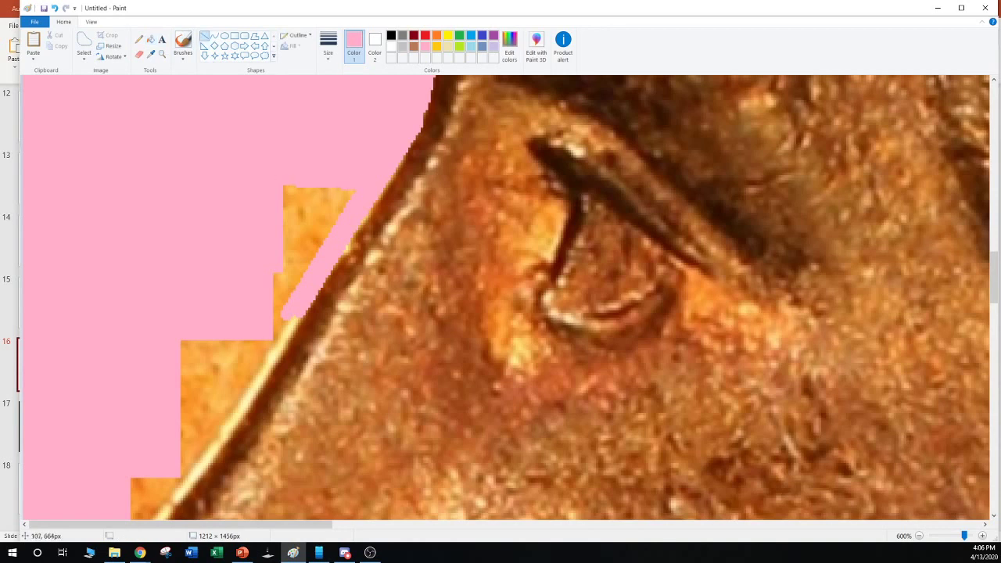
left_click_drag(270, 340, 220, 426)
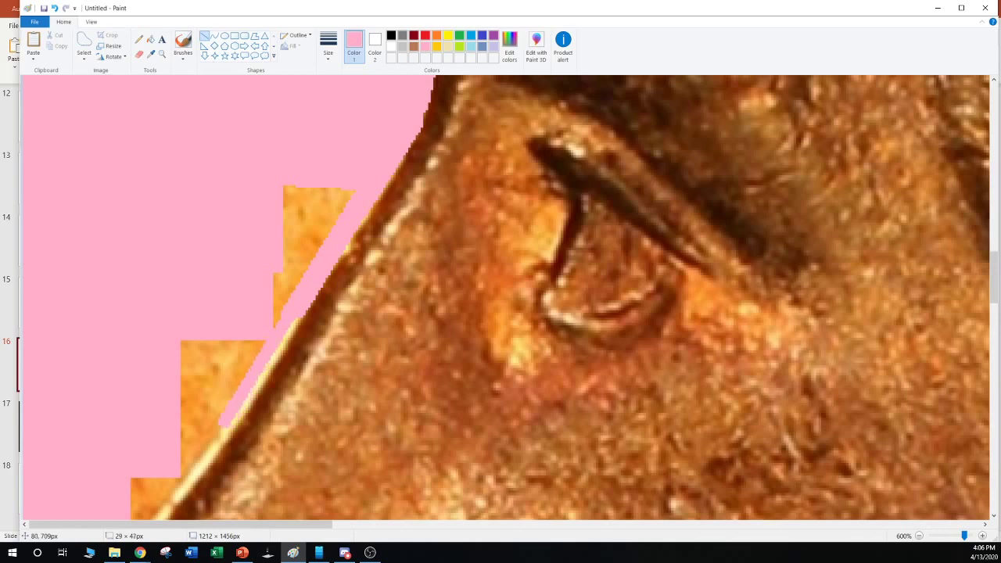
left_click_drag(254, 375, 259, 378)
left_click(193, 354)
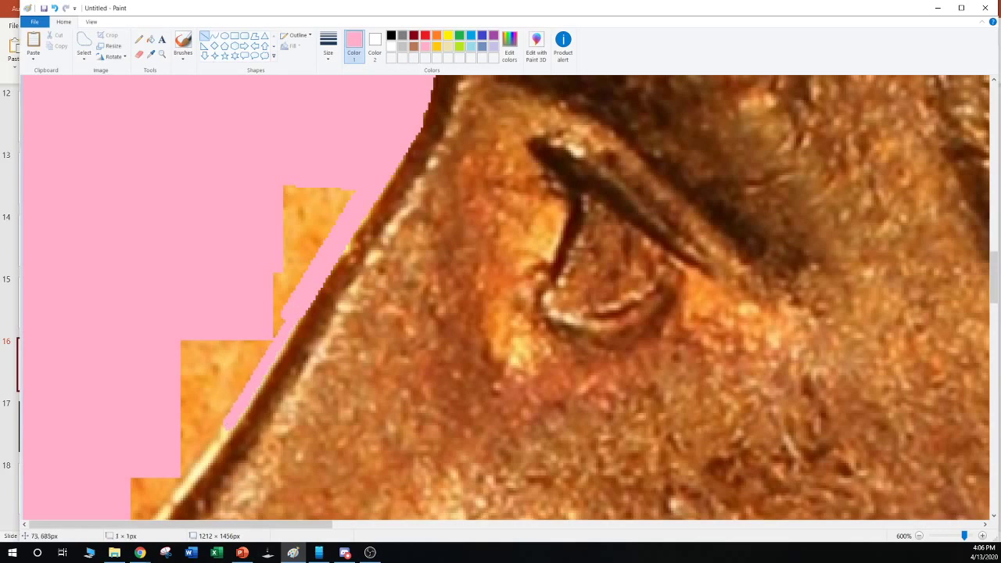
Extend the pink outline along the lower nose bridge down to the tip of the nose
scroll(501, 297, "down", 3)
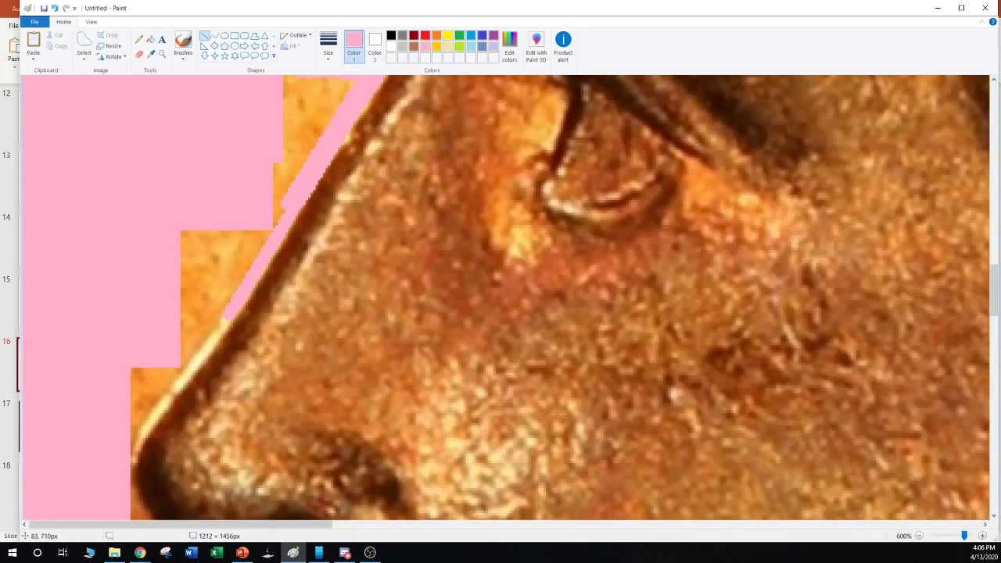
left_click_drag(228, 316, 139, 422)
left_click(144, 334)
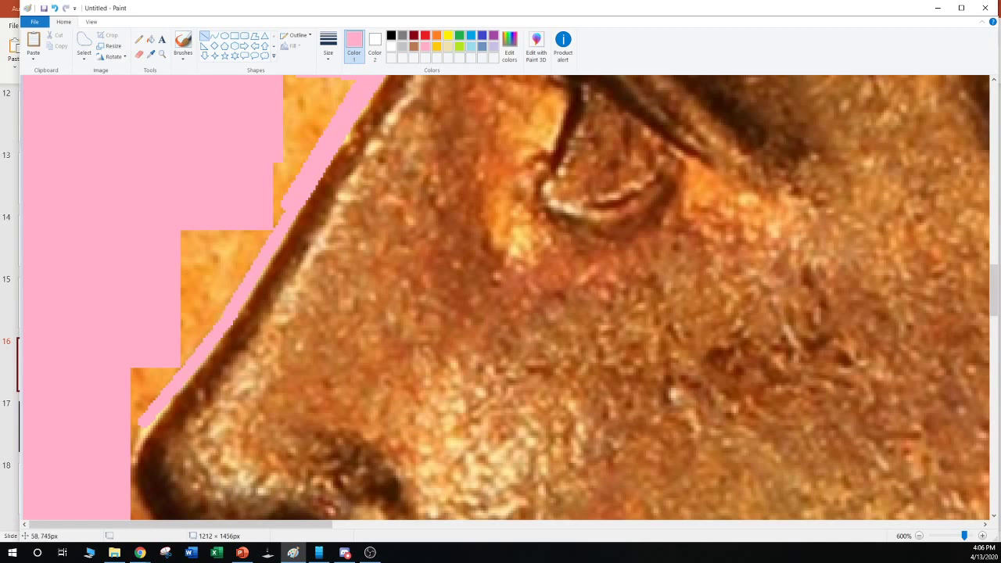
mouse_move(167, 387)
left_mouse_down()
mouse_move(108, 454)
mouse_move(98, 487)
left_mouse_up()
left_click_drag(116, 437, 209, 331)
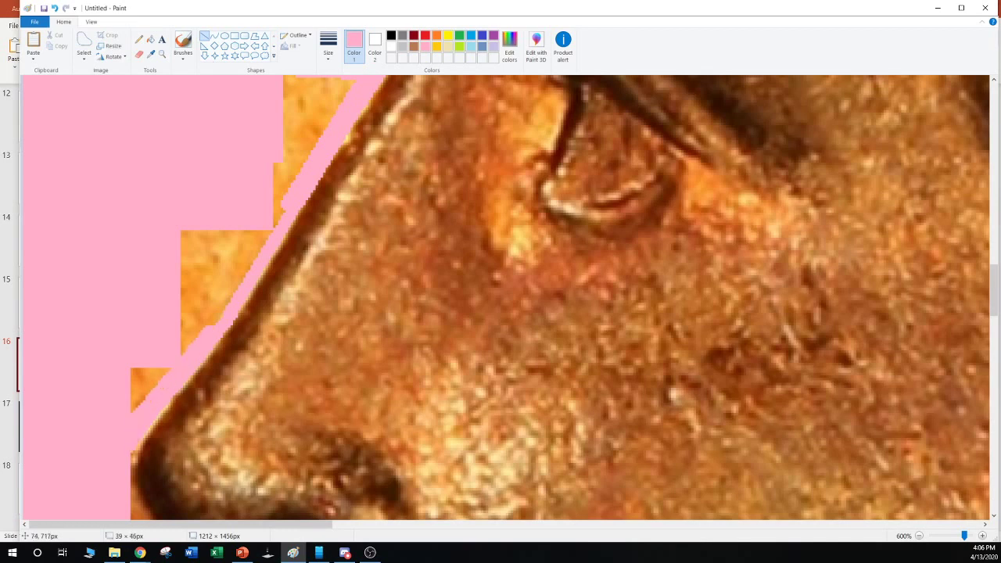
Cover the leftover orange strips beside the lower nose bridge with more pink lines
left_click(119, 487)
mouse_move(126, 420)
left_mouse_down()
mouse_move(217, 316)
mouse_move(224, 289)
left_mouse_up()
left_click(114, 454)
mouse_move(113, 453)
left_mouse_down()
mouse_move(164, 363)
mouse_move(104, 436)
mouse_move(165, 361)
left_mouse_up()
left_click_drag(79, 425, 146, 373)
left_click_drag(119, 376, 137, 371)
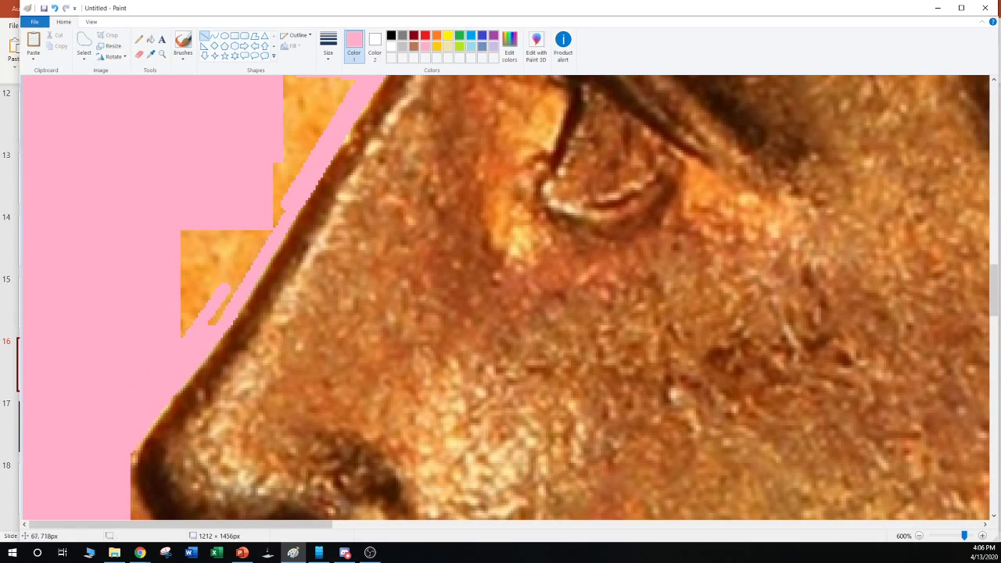
left_click_drag(193, 330, 275, 232)
left_click_drag(170, 239, 172, 235)
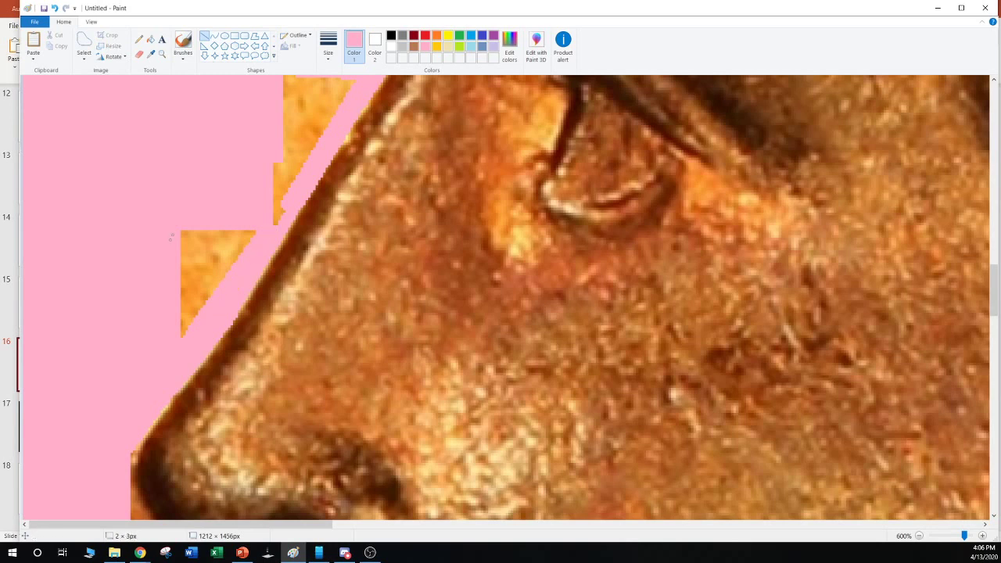
Narrow the orange triangle beside the lower nose bridge by painting pink lines down its outer edge
key("alt+Tab")
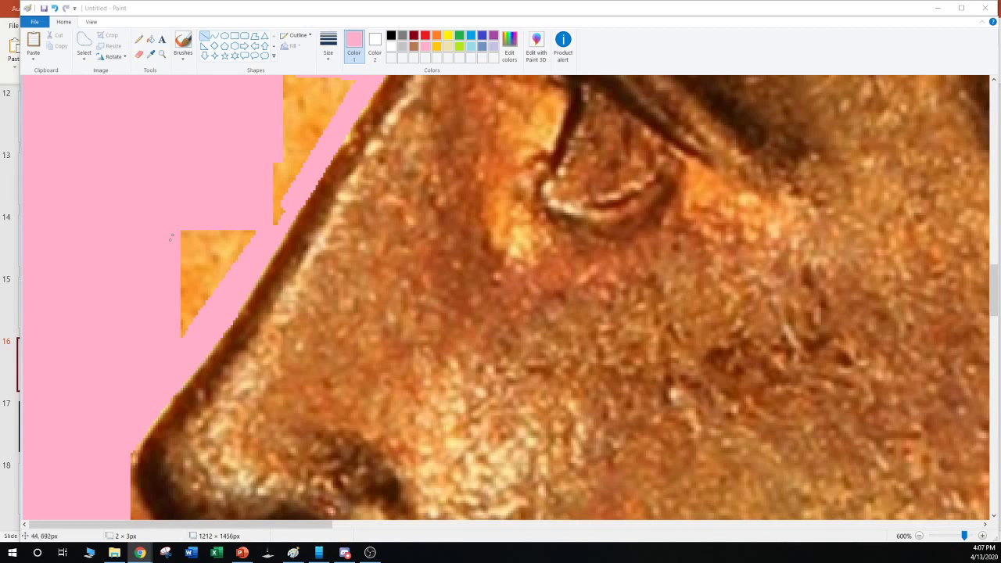
left_click(177, 211)
left_click_drag(176, 211, 174, 318)
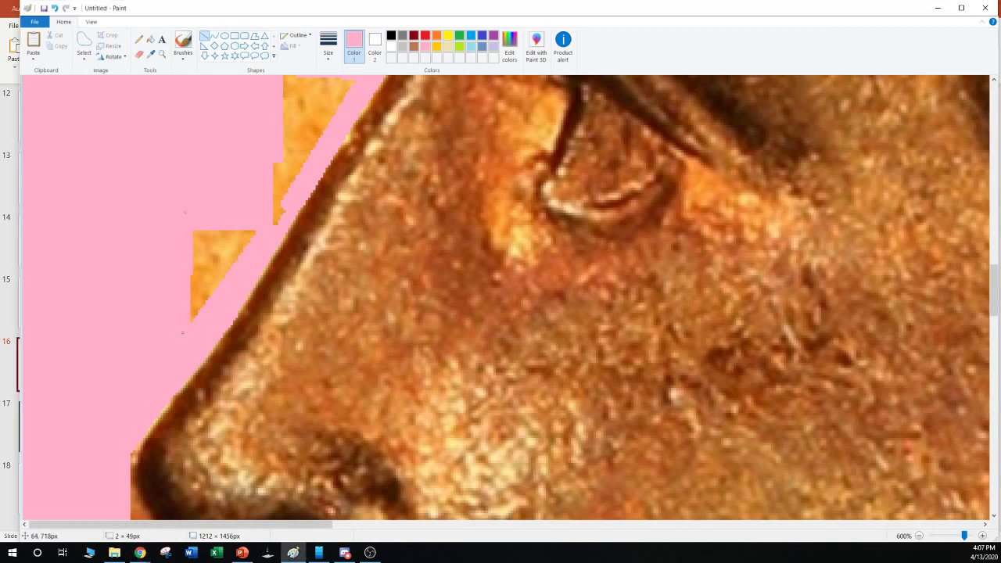
left_click_drag(187, 168, 190, 315)
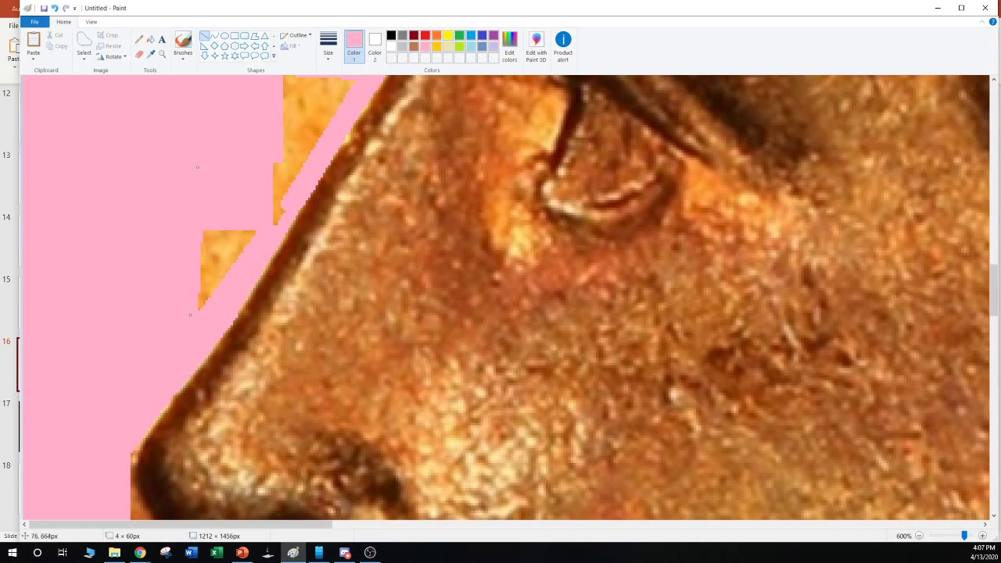
mouse_move(197, 222)
left_mouse_down()
mouse_move(195, 320)
mouse_move(255, 227)
mouse_move(192, 303)
mouse_move(233, 285)
mouse_move(257, 200)
mouse_move(195, 226)
mouse_move(225, 260)
mouse_move(227, 234)
left_mouse_up()
Erase the remaining orange triangle with a free-form selection and fill the gap with pink
left_click(83, 40)
key("Delete")
key("Delete")
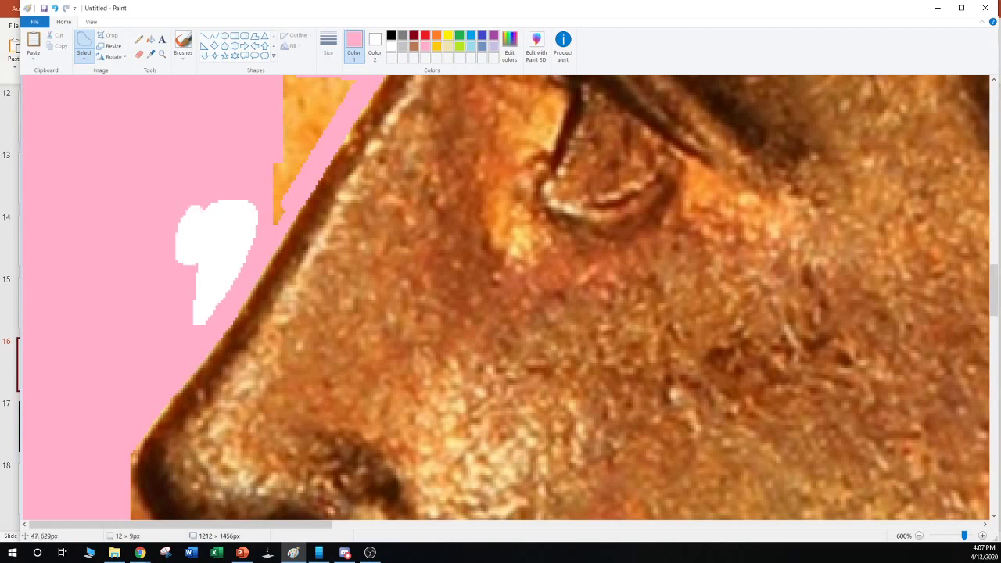
left_click(150, 39)
left_click(215, 251)
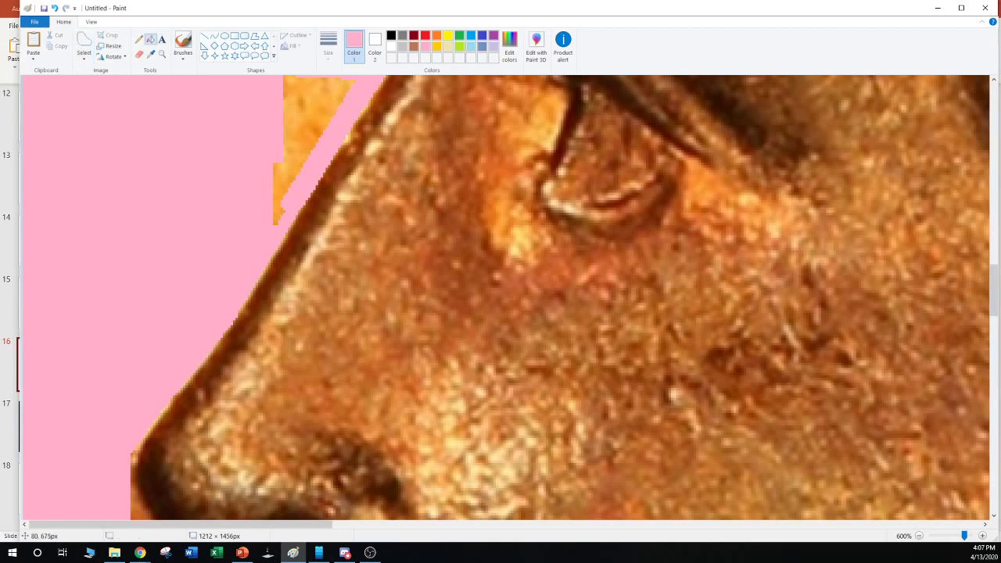
Erase the orange patch beside the upper nose bridge with a free-form selection and fill the gap with pink
scroll(215, 250, "up", 3)
left_click(85, 40)
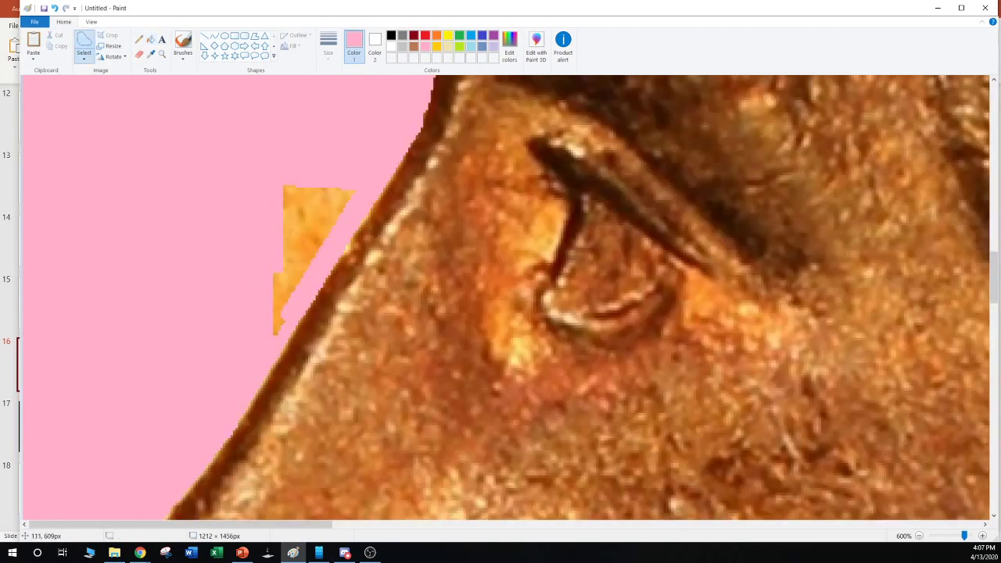
mouse_move(286, 162)
left_mouse_down()
mouse_move(249, 225)
mouse_move(244, 339)
mouse_move(280, 337)
mouse_move(350, 225)
mouse_move(359, 158)
left_mouse_up()
key("Delete")
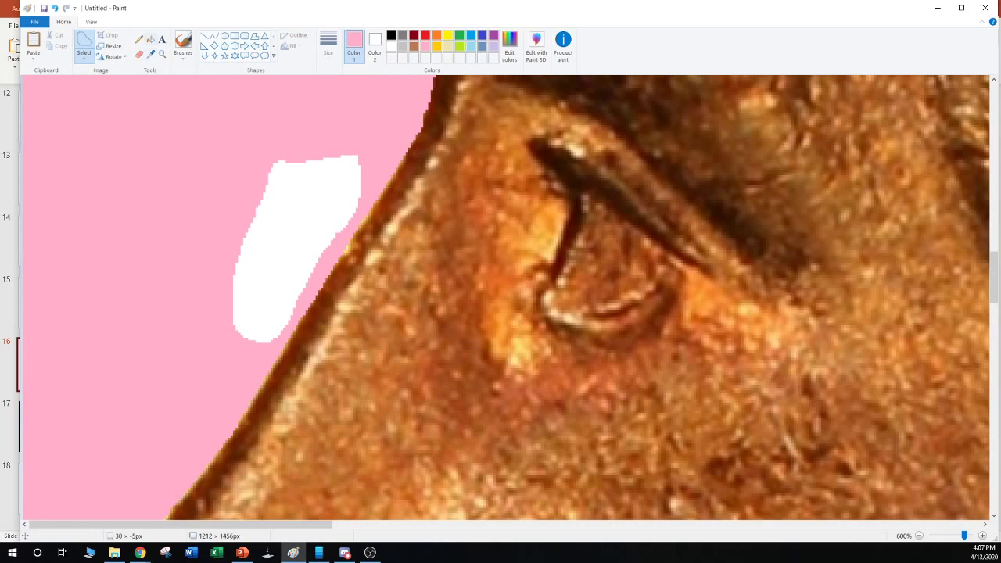
left_click(150, 38)
left_click(313, 234)
Outline the tip of the nose and the start of its underside with pink lines
scroll(317, 235, "down", 10)
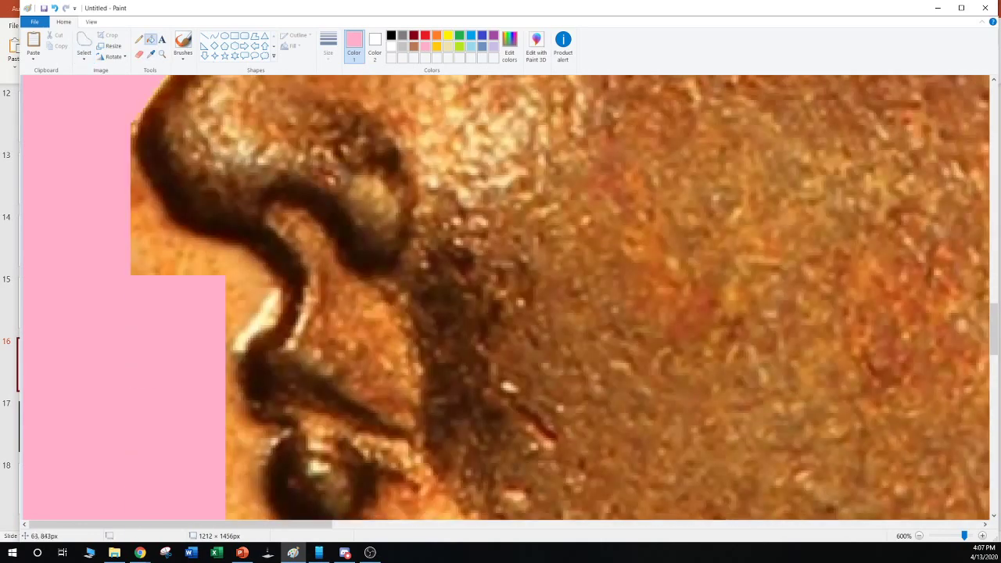
left_click(204, 36)
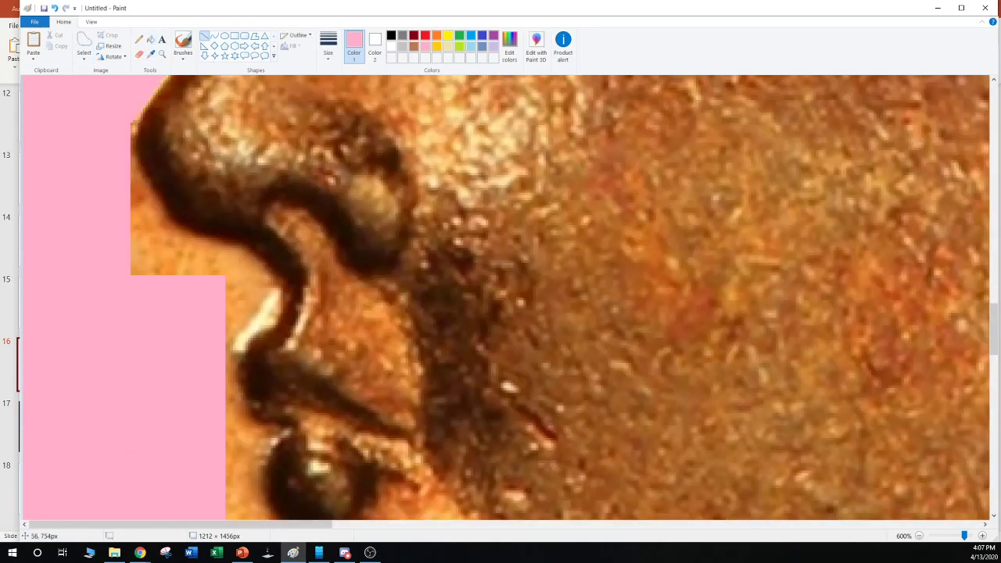
left_click_drag(129, 107, 139, 264)
left_click(87, 190)
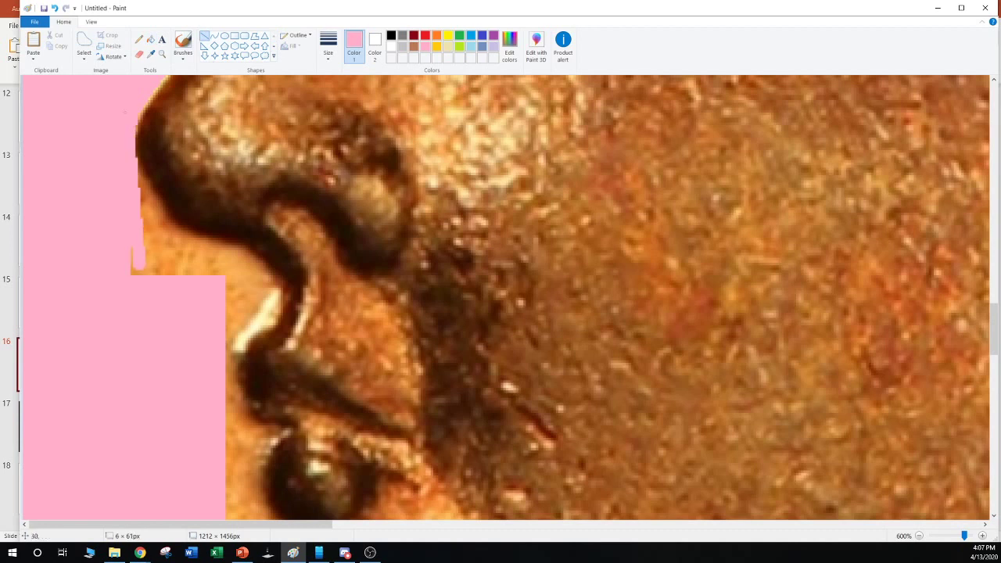
left_click(131, 167)
left_click_drag(118, 142, 210, 293)
mouse_move(150, 230)
left_mouse_down()
mouse_move(210, 261)
mouse_move(225, 252)
left_mouse_up()
left_click_drag(149, 236, 144, 217)
mouse_move(223, 247)
left_mouse_down()
mouse_move(208, 244)
mouse_move(221, 252)
left_mouse_up()
left_click_drag(147, 215, 149, 212)
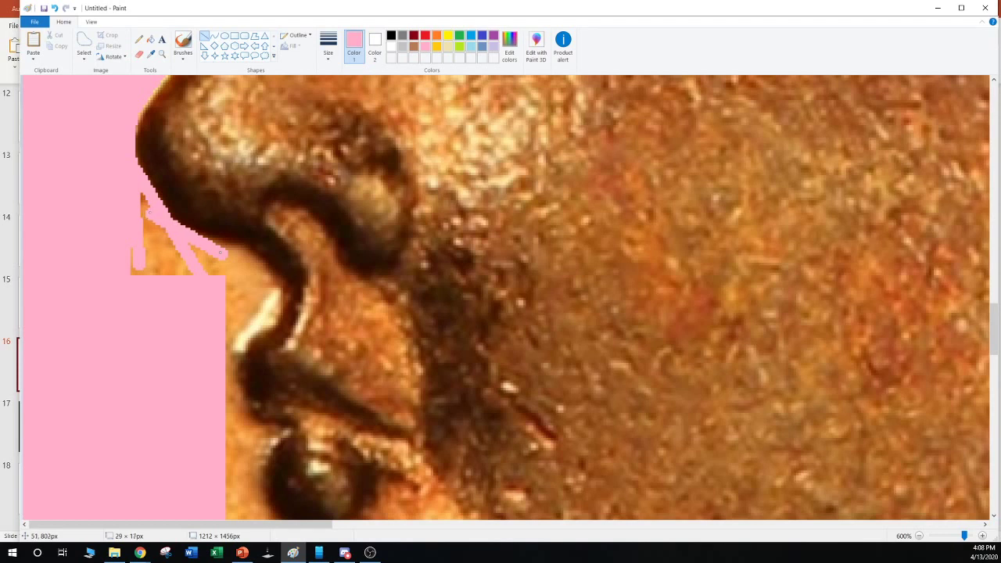
Continue the pink outline under the nose and along the curve down to the upper lip
mouse_move(221, 252)
left_mouse_down()
mouse_move(221, 239)
mouse_move(239, 243)
mouse_move(282, 288)
mouse_move(291, 285)
mouse_move(287, 311)
mouse_move(267, 322)
mouse_move(280, 303)
left_mouse_up()
left_click(181, 293)
left_click(213, 289)
left_click(232, 272)
left_click(274, 299)
left_click(267, 299)
left_click_drag(221, 334, 236, 345)
left_click(193, 371)
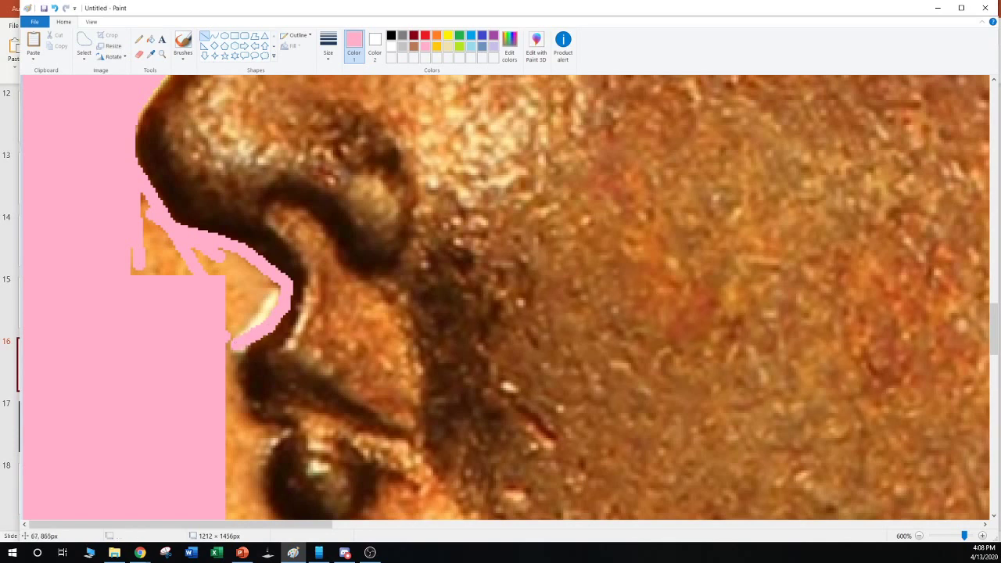
Paint pink lines down the front of the upper lip and outward from the opening between the lips
scroll(193, 370, "down", 3)
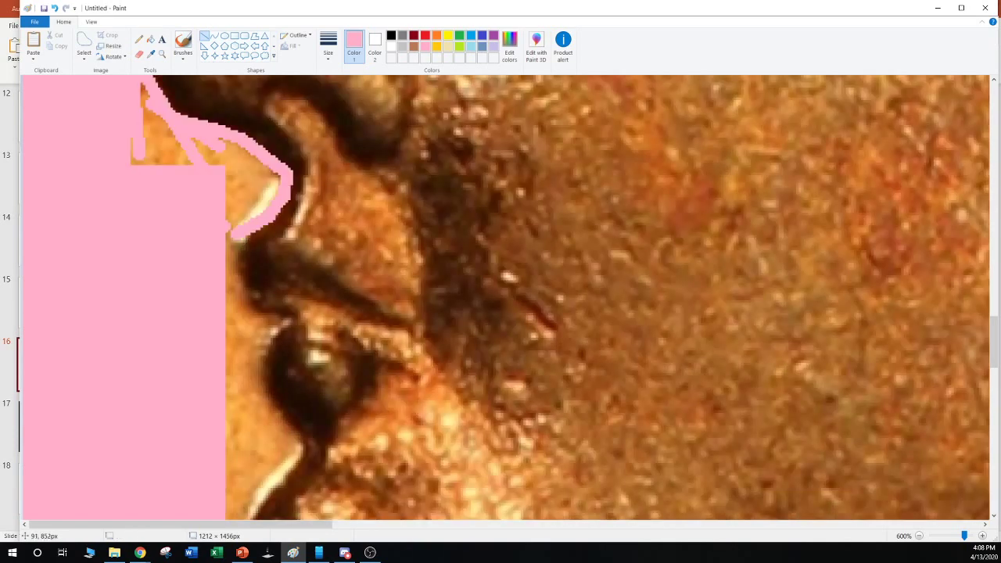
left_click_drag(237, 234, 210, 261)
left_click_drag(285, 317, 236, 352)
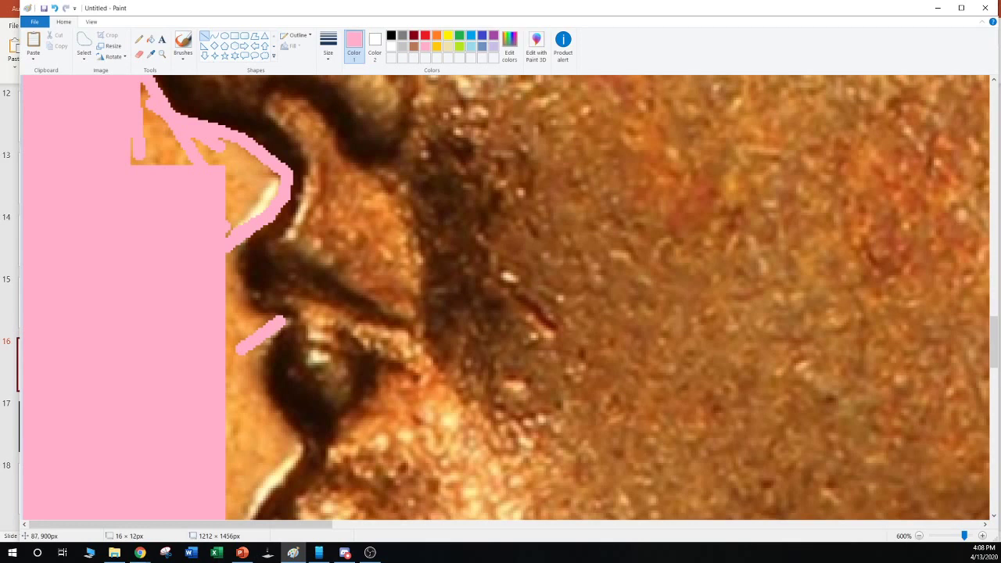
left_click_drag(284, 316, 197, 307)
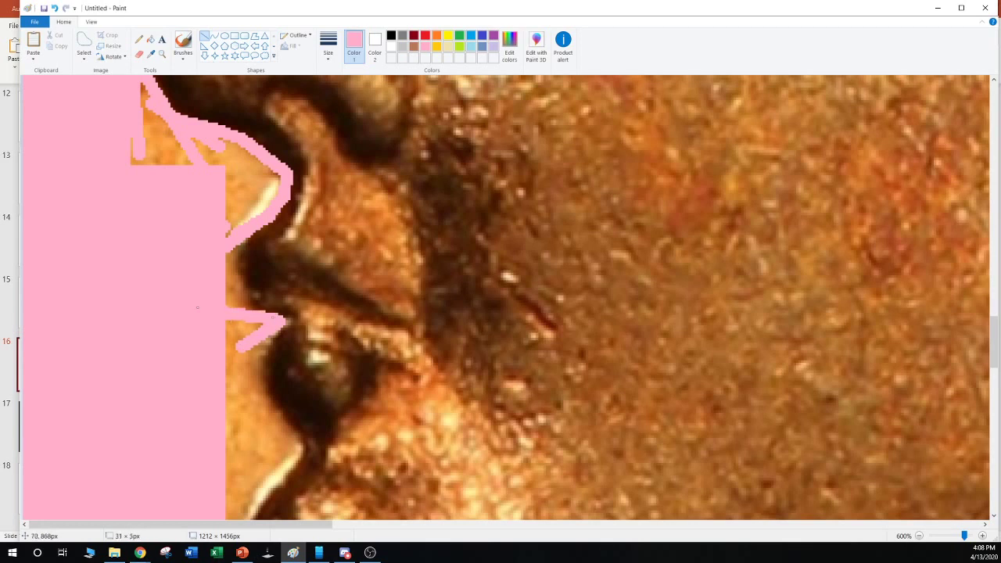
left_click_drag(207, 258, 263, 317)
left_click(140, 281)
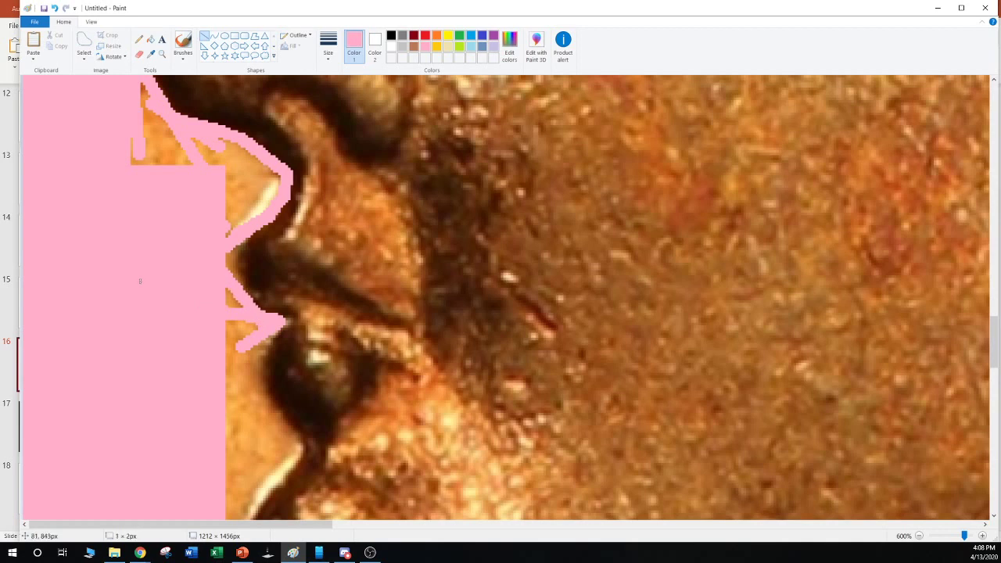
left_click_drag(237, 211, 260, 230)
left_click(190, 284)
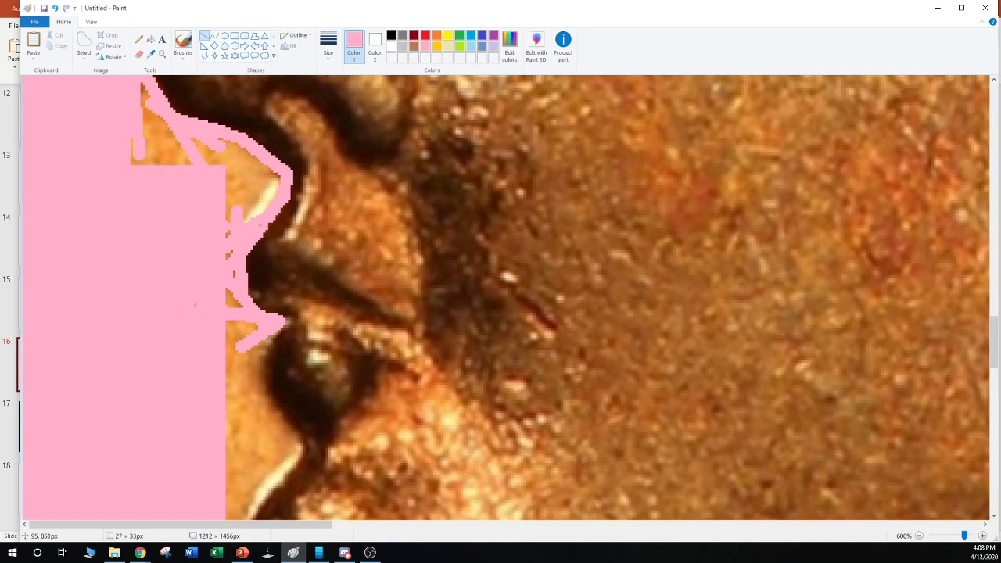
Trim the dark edge of the upper lip with short pink lines to shape its front contour
left_click_drag(167, 283, 274, 214)
left_click_drag(192, 270, 260, 233)
left_click(255, 228)
left_click_drag(250, 244, 266, 275)
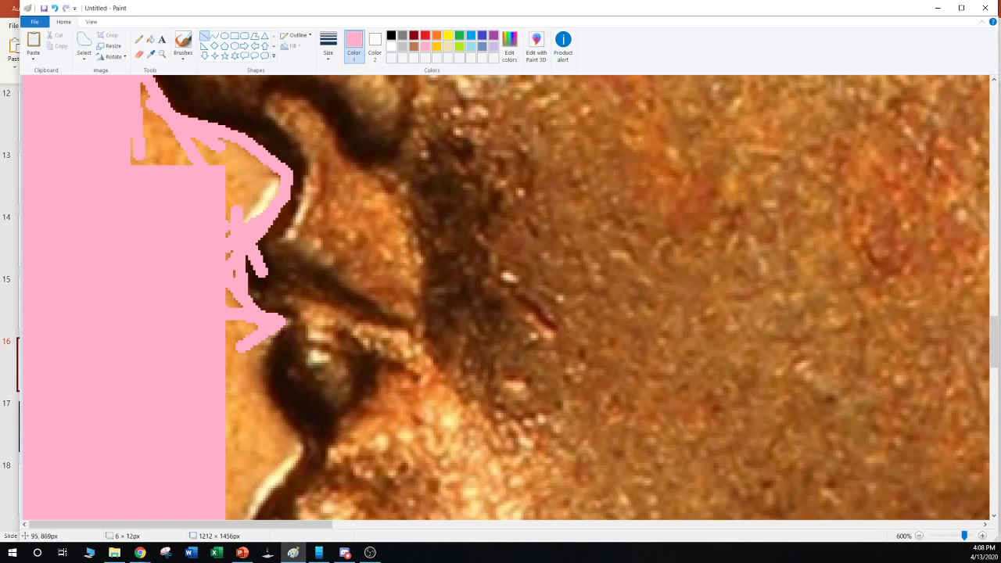
left_click_drag(251, 222, 250, 270)
left_click(206, 286)
left_click_drag(211, 313, 258, 278)
left_click_drag(242, 245, 242, 305)
left_click(228, 247)
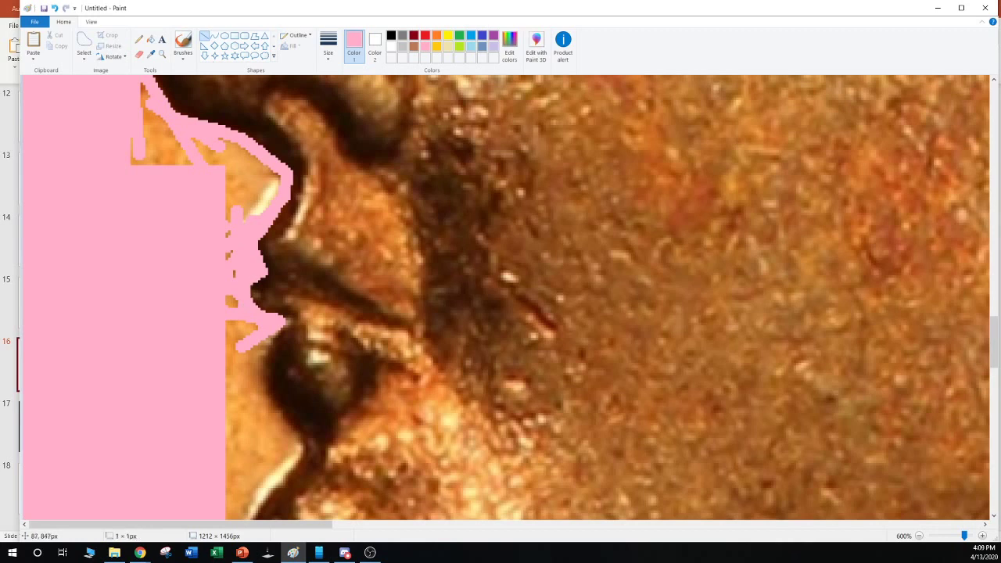
Cover the leftover specks beside the upper lip and add a pink line along the top of the lower lip
left_click_drag(248, 252, 251, 286)
left_click(266, 237)
left_click_drag(270, 335, 246, 379)
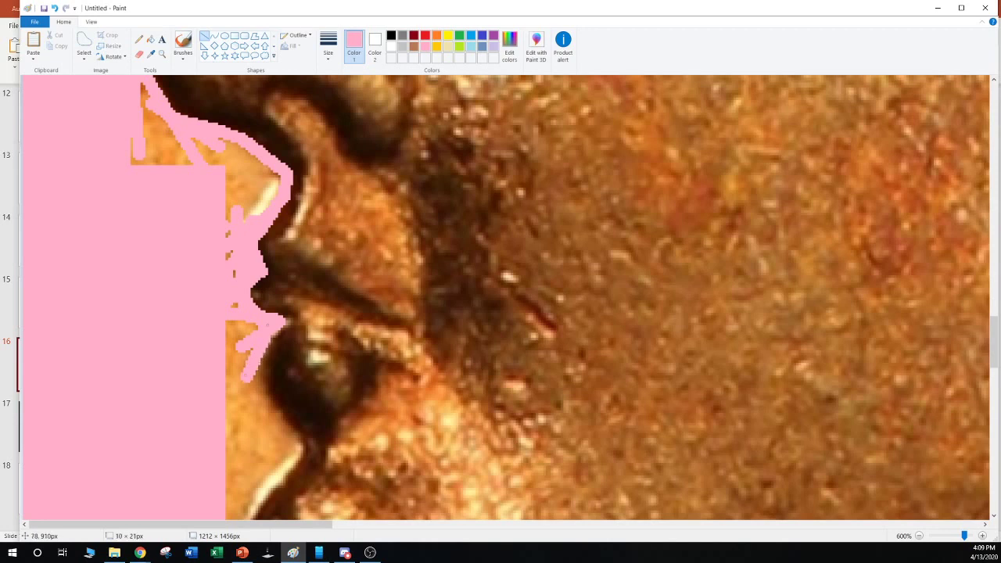
left_click_drag(227, 212, 234, 304)
Check the original coin portrait in PowerPoint, return to Paint, and try to carve the pink gap between the lips deeper
left_click(242, 552)
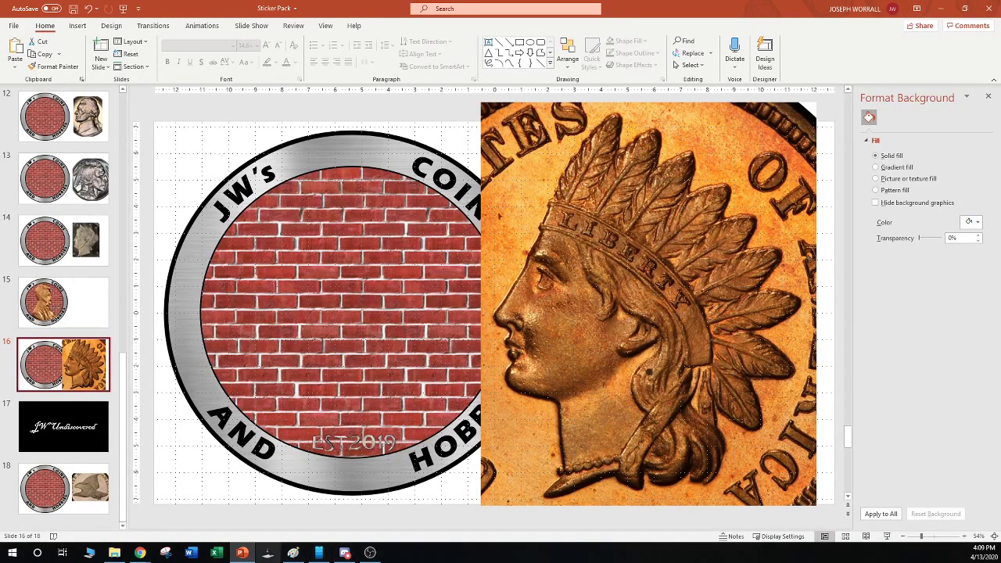
left_click(292, 552)
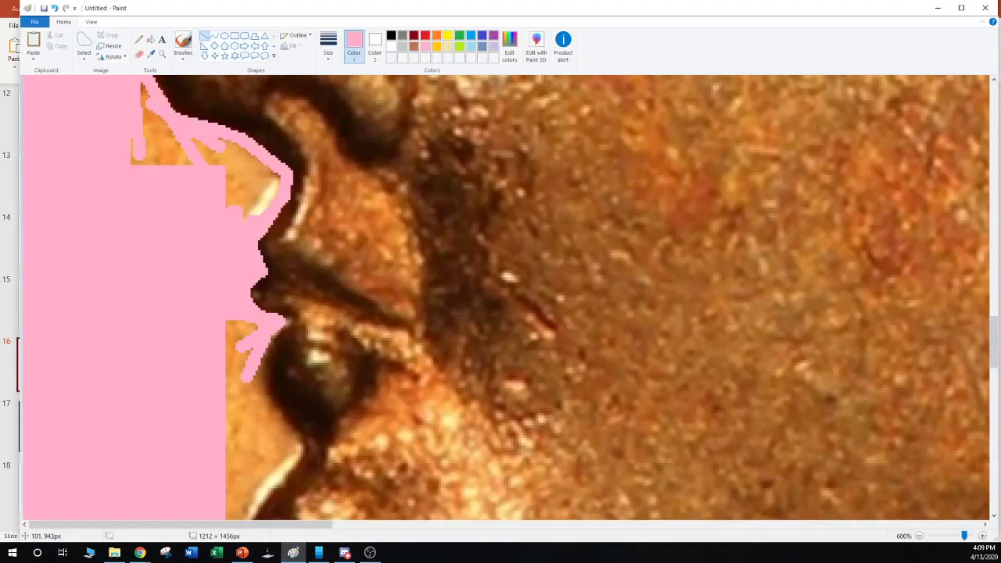
left_click_drag(247, 255, 293, 294)
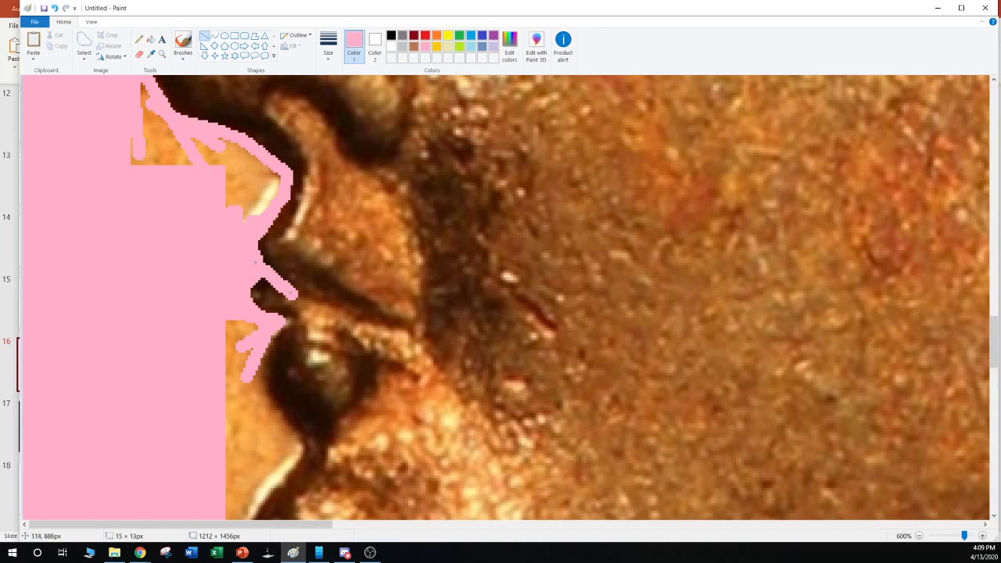
left_click(304, 307)
mouse_move(300, 310)
left_mouse_down()
mouse_move(266, 325)
mouse_move(297, 302)
mouse_move(288, 299)
left_mouse_up()
left_click_drag(190, 374, 289, 310)
left_click(201, 326)
left_click_drag(200, 322, 288, 302)
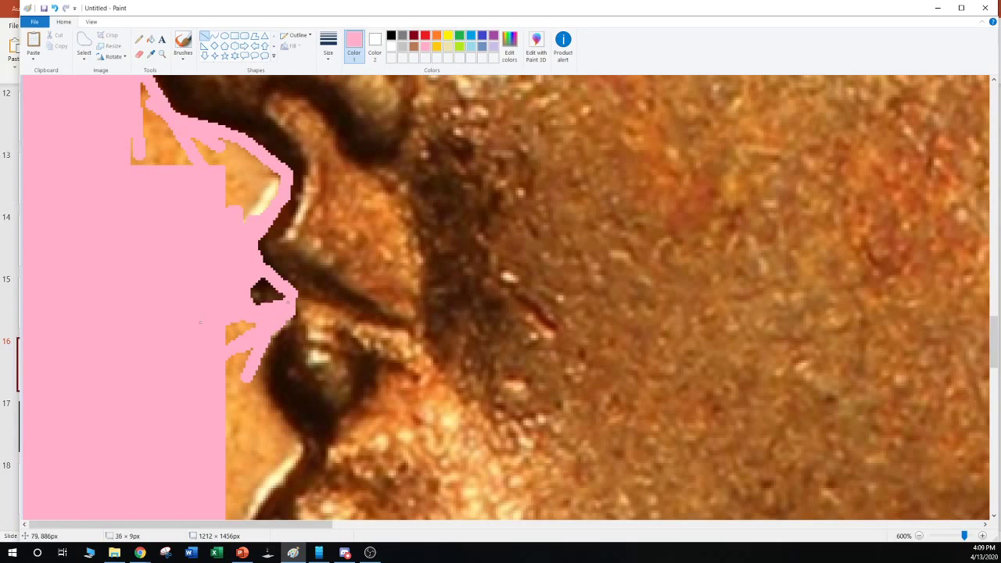
scroll(189, 313, "down", 2)
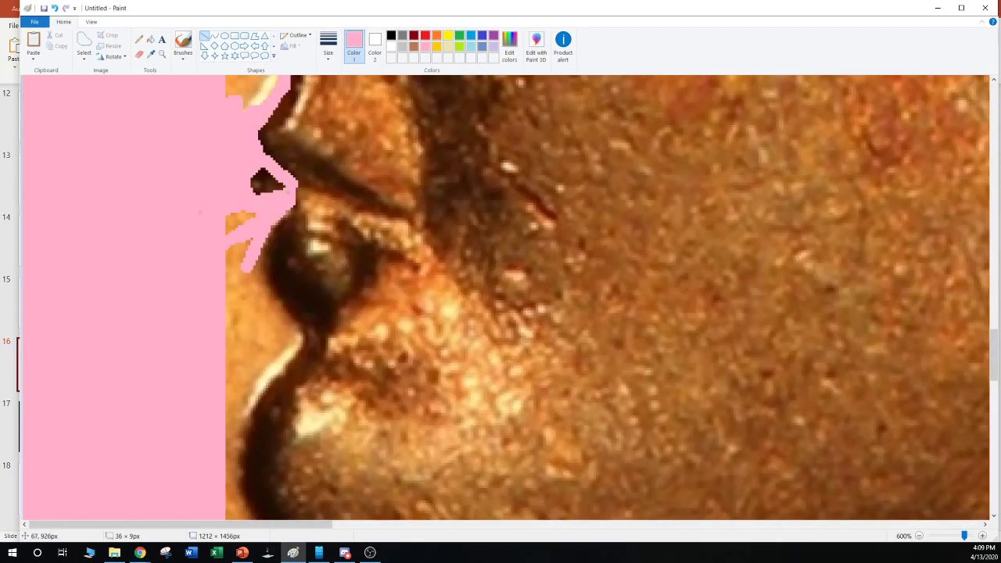
scroll(189, 312, "up", 2)
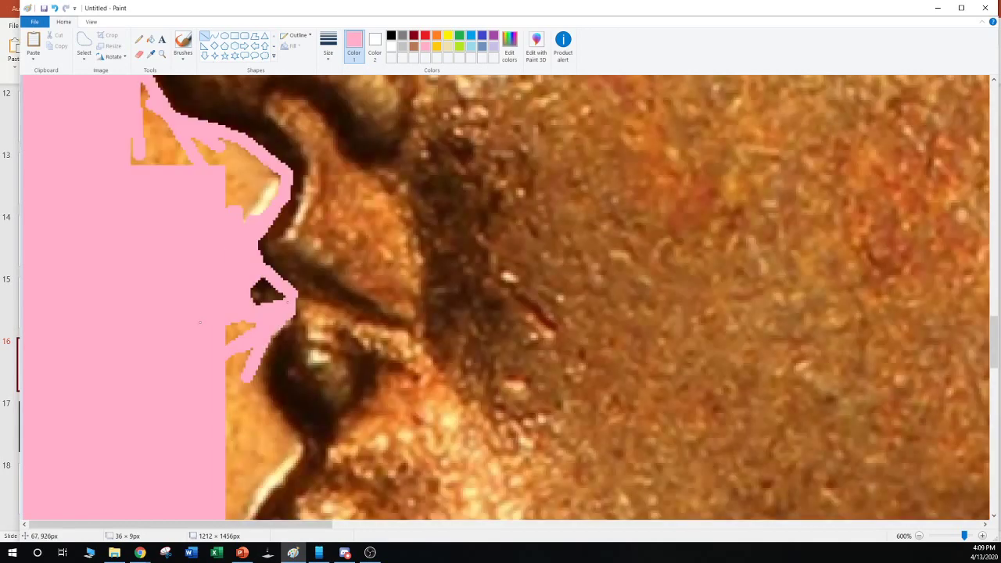
Undo the pink lines around the lips back to the outline beneath the nose
key("ctrl+z")
key("ctrl+z")
key("ctrl+z")
key("ctrl+z")
key("ctrl+z")
key("ctrl+z")
key("ctrl+z")
key("ctrl+z")
key("ctrl+z")
key("ctrl+z")
key("ctrl+z")
key("ctrl+z")
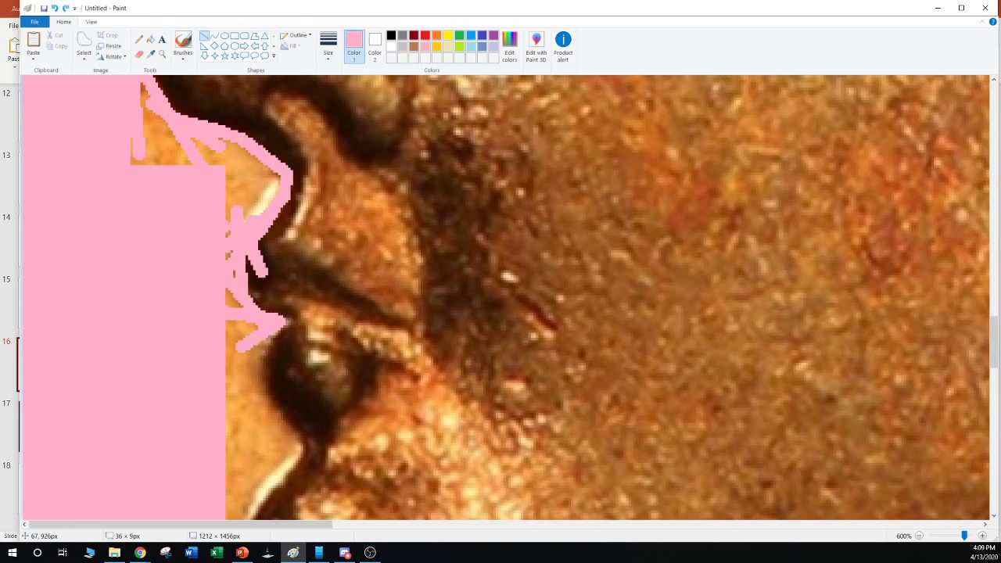
key("ctrl+z")
key("ctrl+z")
key("ctrl+z")
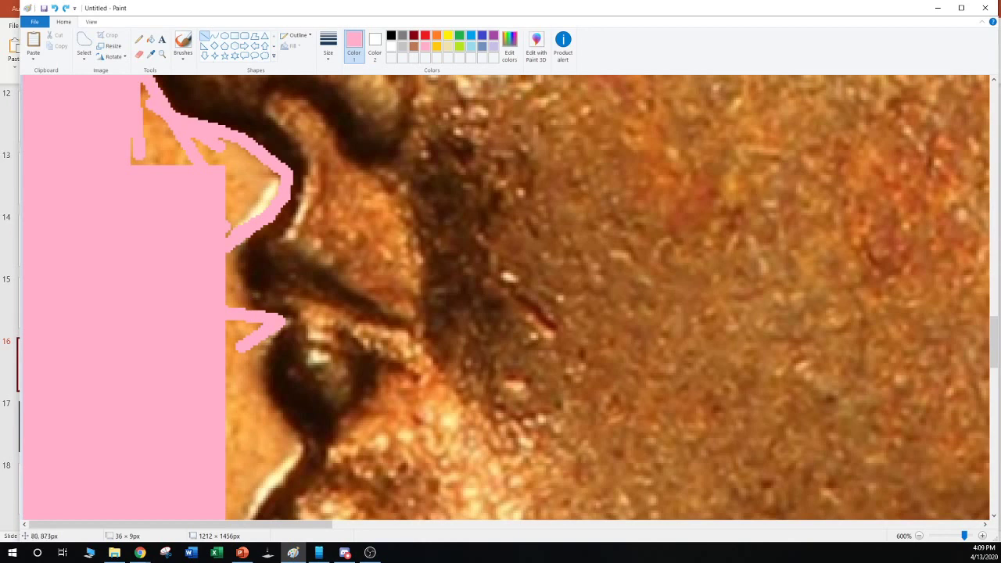
Repaint the front edge of the upper lip with pink lines running from beneath the nose down to the mouth opening
left_click_drag(258, 228, 219, 266)
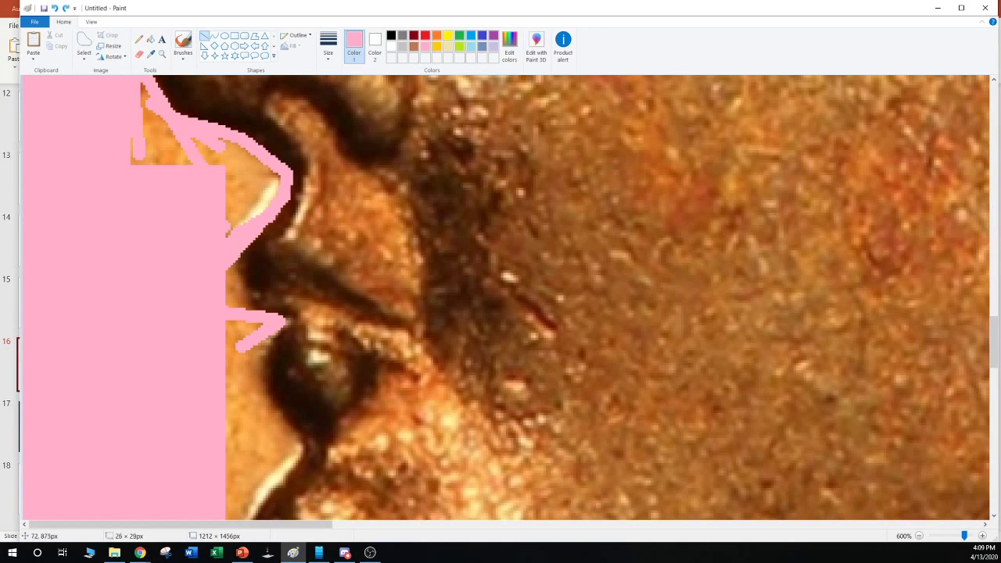
left_click_drag(216, 308, 218, 310)
left_click_drag(249, 232, 242, 341)
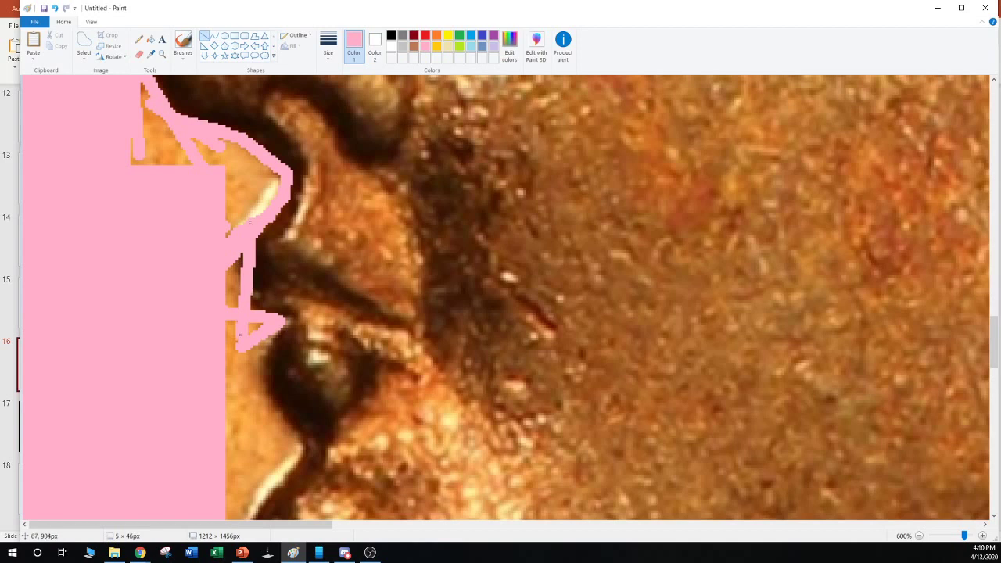
key("ctrl+y")
key("ctrl+y")
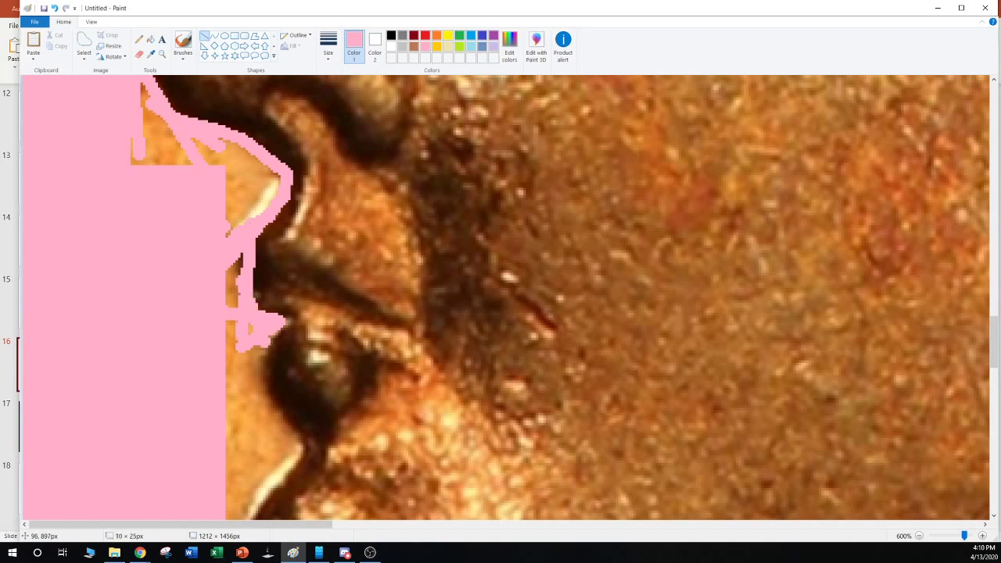
key("ctrl+z")
left_click_drag(236, 232, 236, 329)
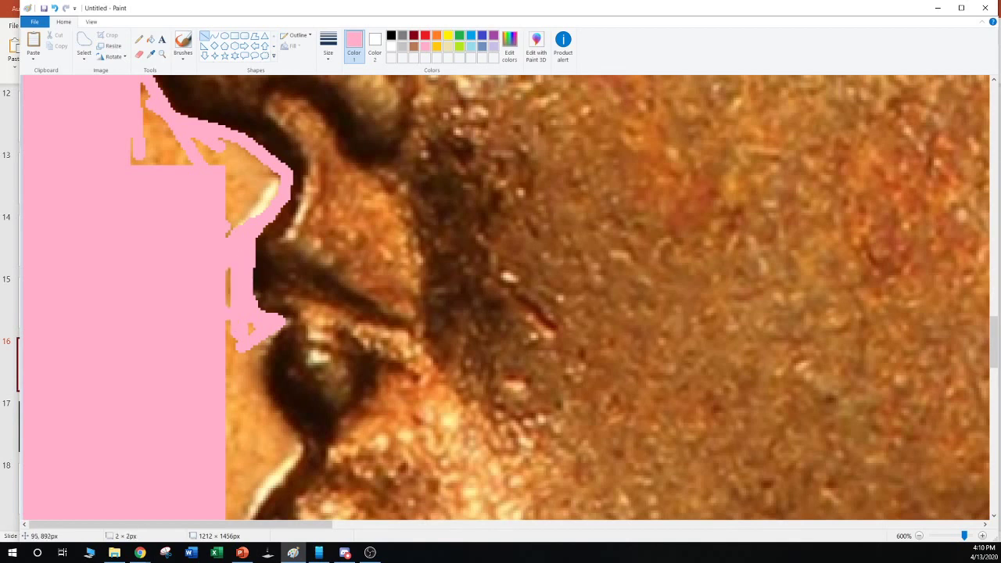
Cover the leftover background slivers in front of the upper lip with pink
key("ctrl+y")
key("ctrl+y")
key("ctrl+y")
key("ctrl+y")
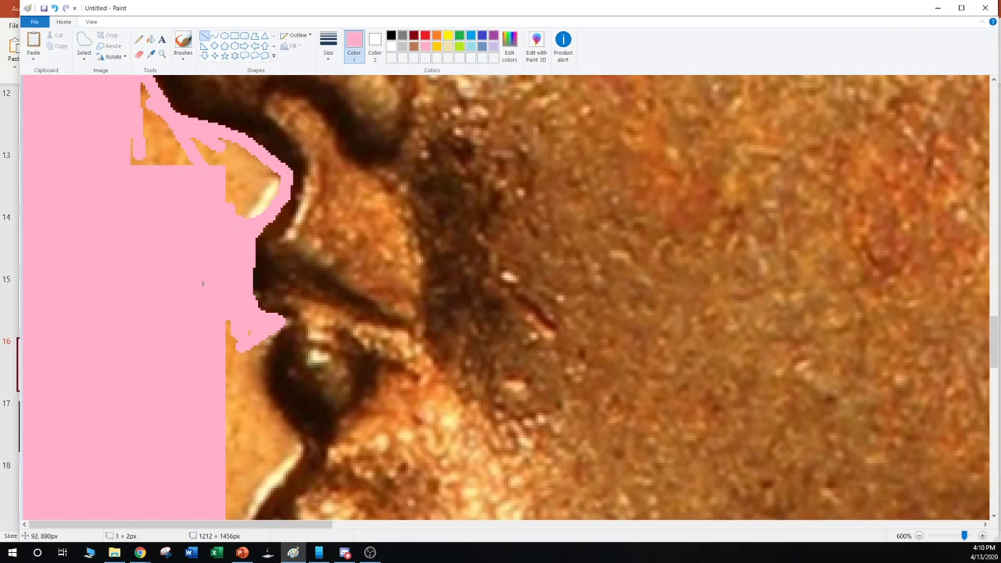
key("ctrl+y")
Delete a freeform selection of the leftover background between the nose and upper lip, and fill the cleared area with pink
scroll(196, 279, "up", 3)
left_click(83, 41)
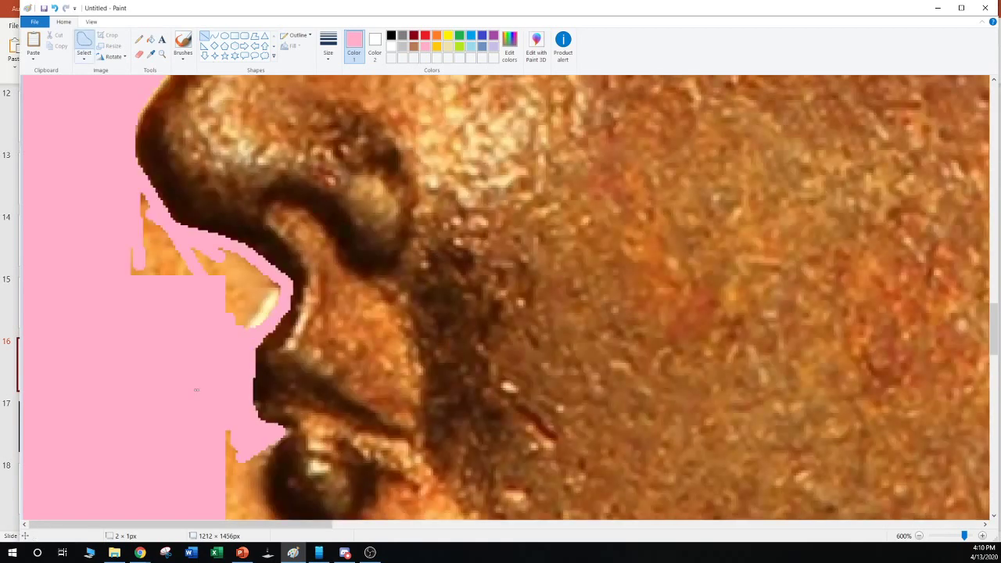
mouse_move(118, 196)
left_mouse_down()
mouse_move(128, 314)
mouse_move(235, 336)
mouse_move(279, 311)
mouse_move(283, 288)
mouse_move(240, 245)
mouse_move(161, 224)
mouse_move(148, 199)
mouse_move(117, 189)
left_mouse_up()
key("Delete")
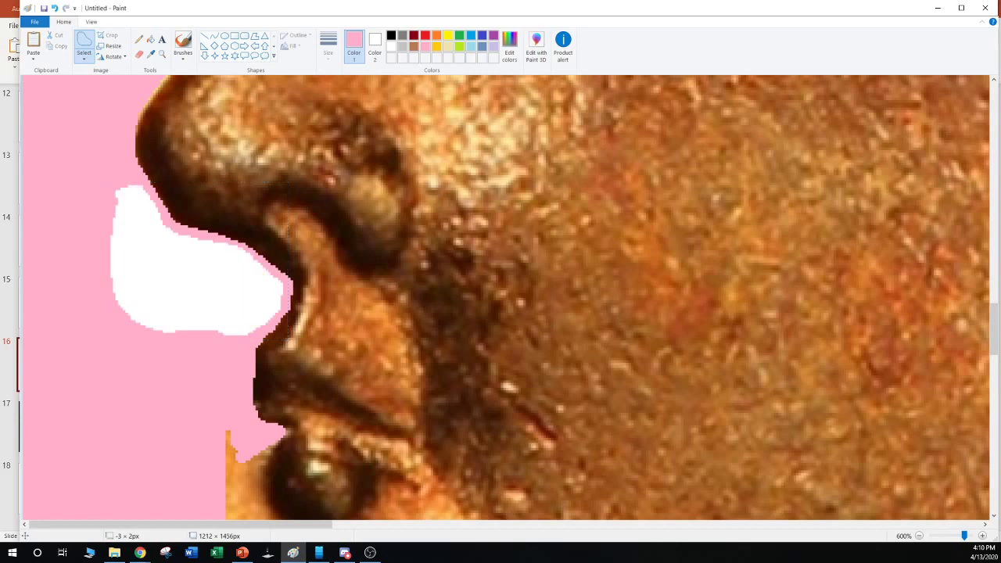
left_click(150, 38)
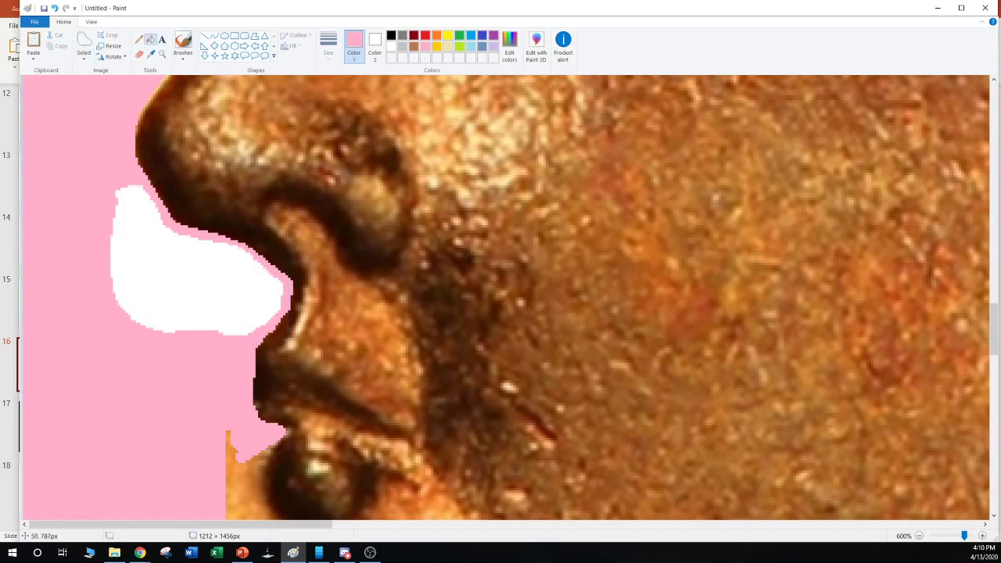
left_click(188, 265)
Delete a freeform selection of the background in front of the lower lip and fill the cleared area with pink
scroll(508, 297, "down", 5)
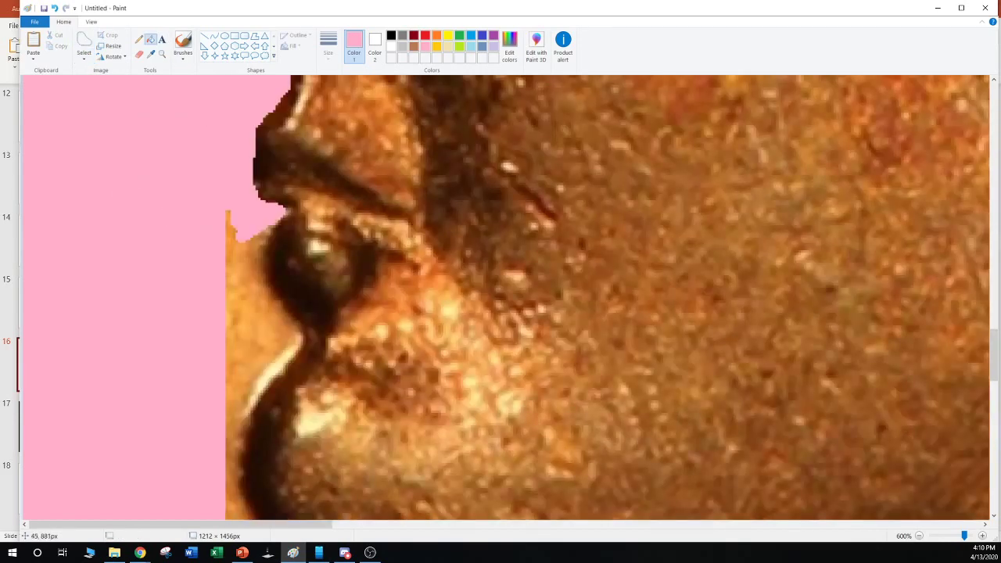
left_click(83, 41)
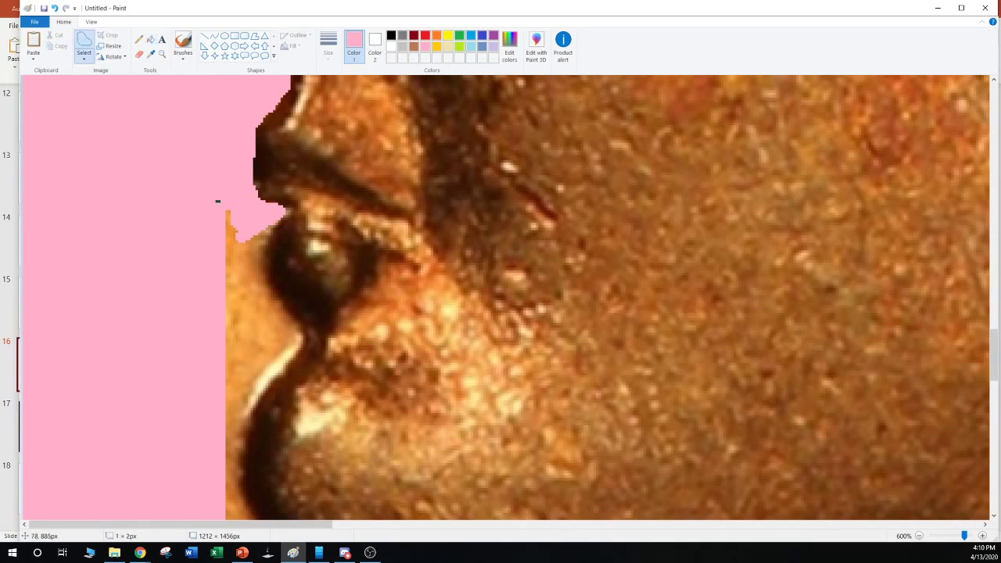
mouse_move(217, 200)
left_mouse_down()
mouse_move(218, 412)
mouse_move(234, 411)
mouse_move(290, 330)
mouse_move(262, 287)
mouse_move(252, 223)
mouse_move(236, 205)
left_mouse_up()
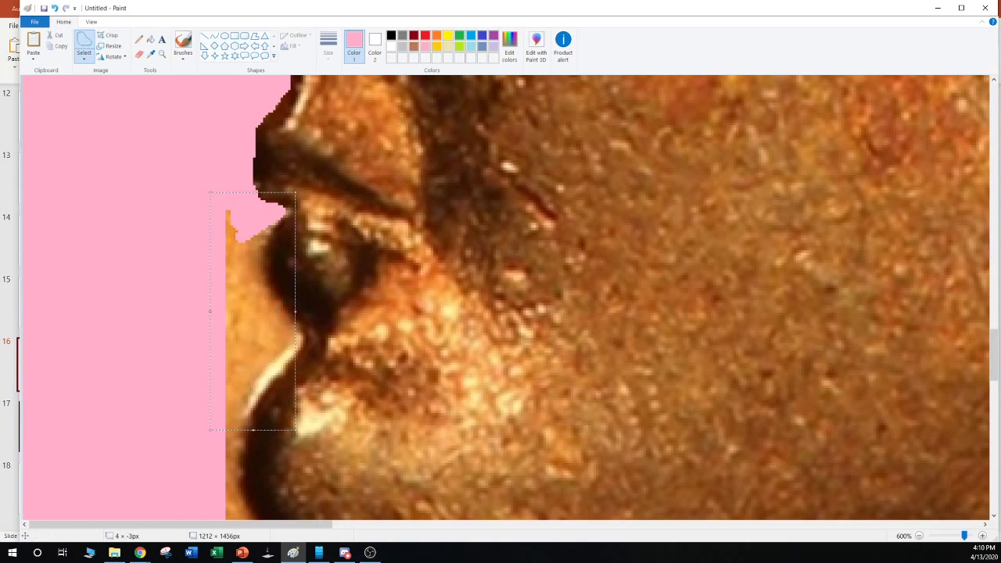
key("Delete")
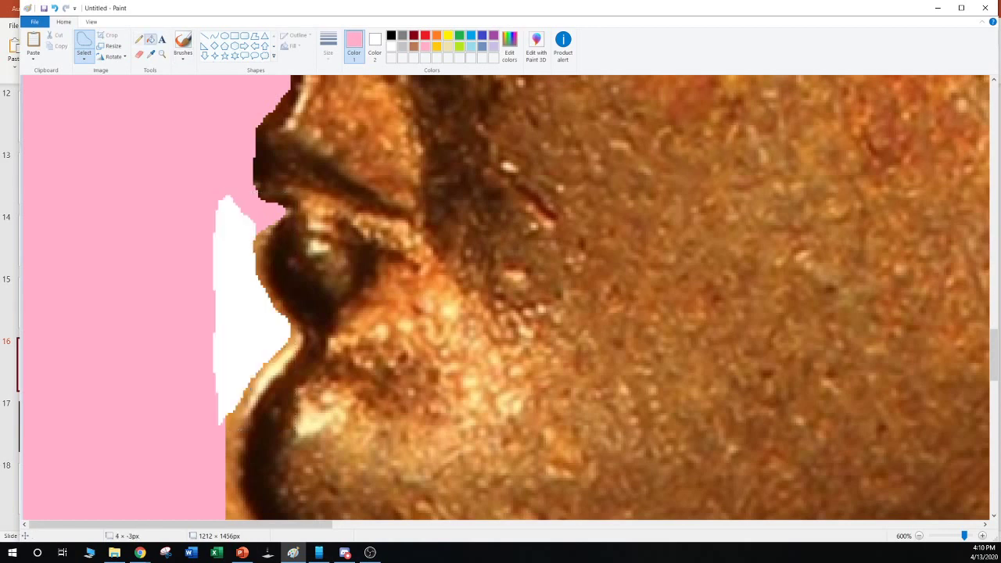
left_click(150, 39)
left_click(226, 312)
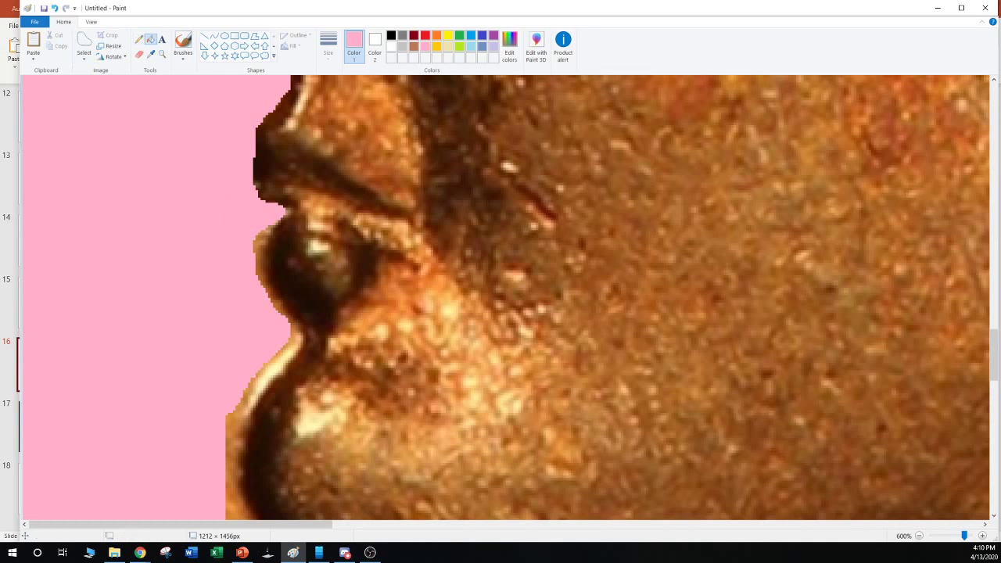
Trim the front contour of the lower lip with pink lines down to the crease above the chin
left_click(204, 36)
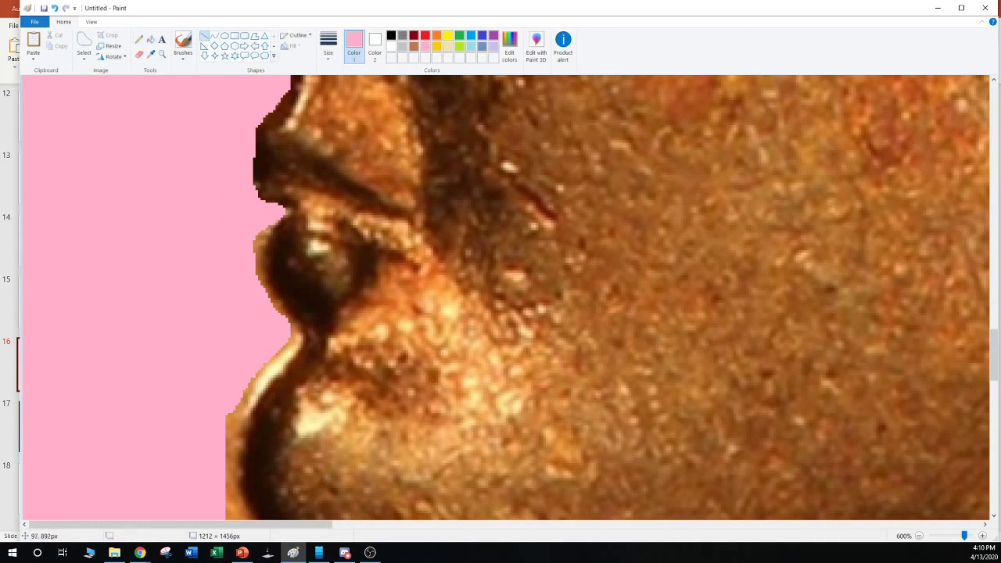
left_click_drag(267, 217, 242, 255)
left_click(201, 270)
left_click_drag(263, 213, 255, 312)
left_click(181, 314)
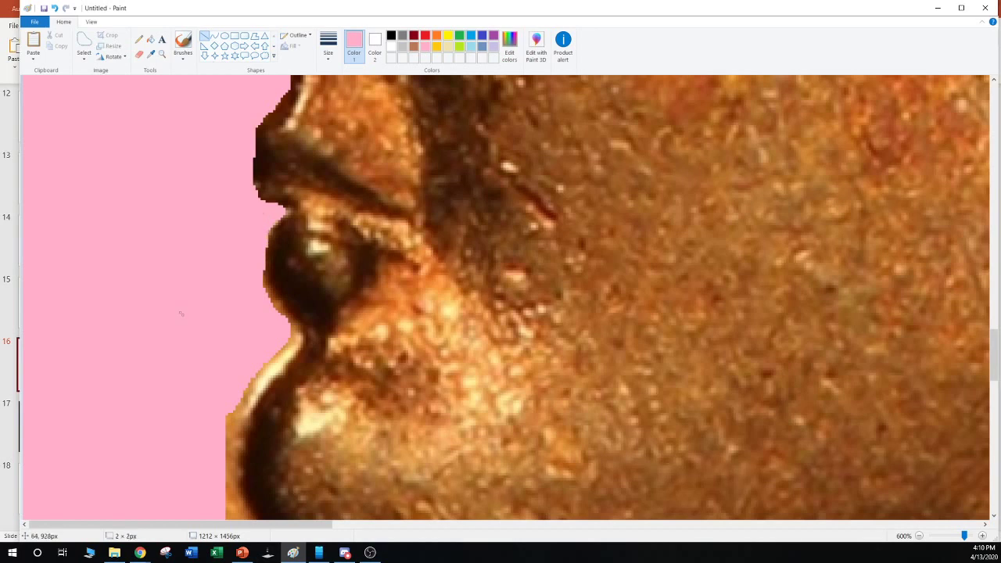
left_click_drag(217, 217, 290, 324)
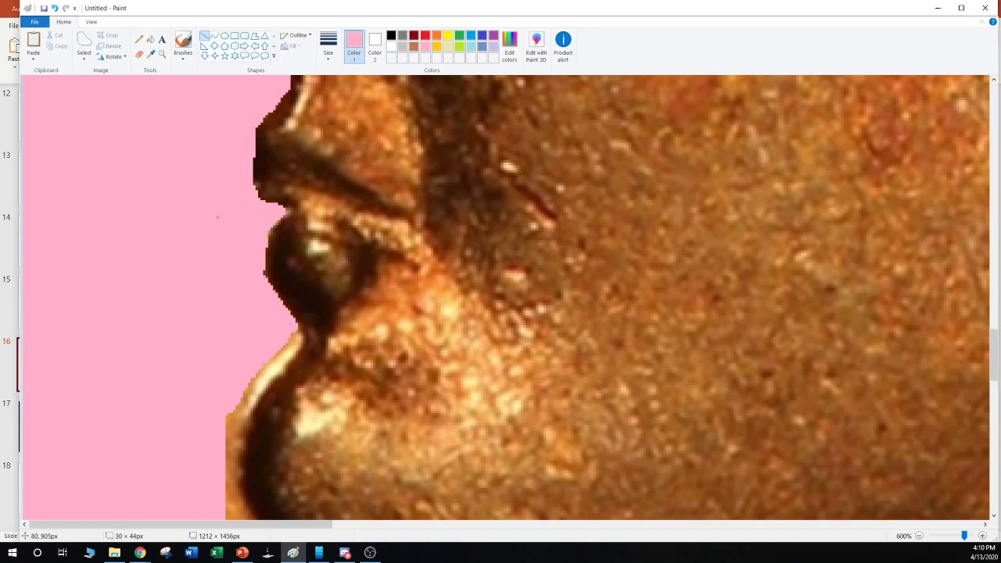
left_click_drag(217, 217, 260, 278)
left_click(230, 287)
left_click(211, 271)
Paint pink diagonal lines over the bright edge from the crease below the lower lip down to the upper chin
scroll(199, 227, "down", 2)
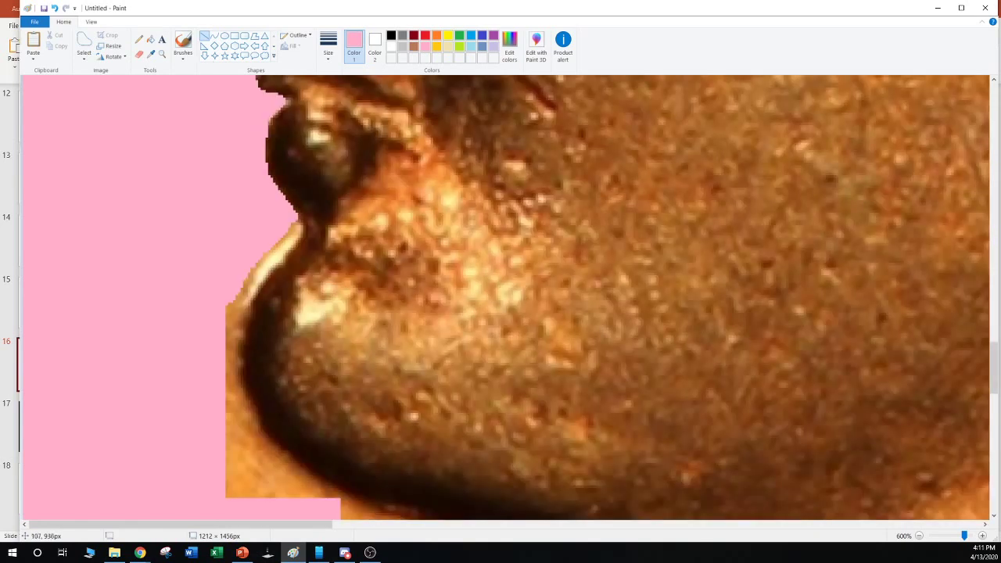
mouse_move(186, 342)
left_mouse_down()
mouse_move(286, 239)
mouse_move(274, 219)
mouse_move(297, 221)
left_mouse_up()
mouse_move(165, 355)
left_mouse_down()
mouse_move(294, 227)
mouse_move(297, 239)
mouse_move(296, 228)
left_mouse_up()
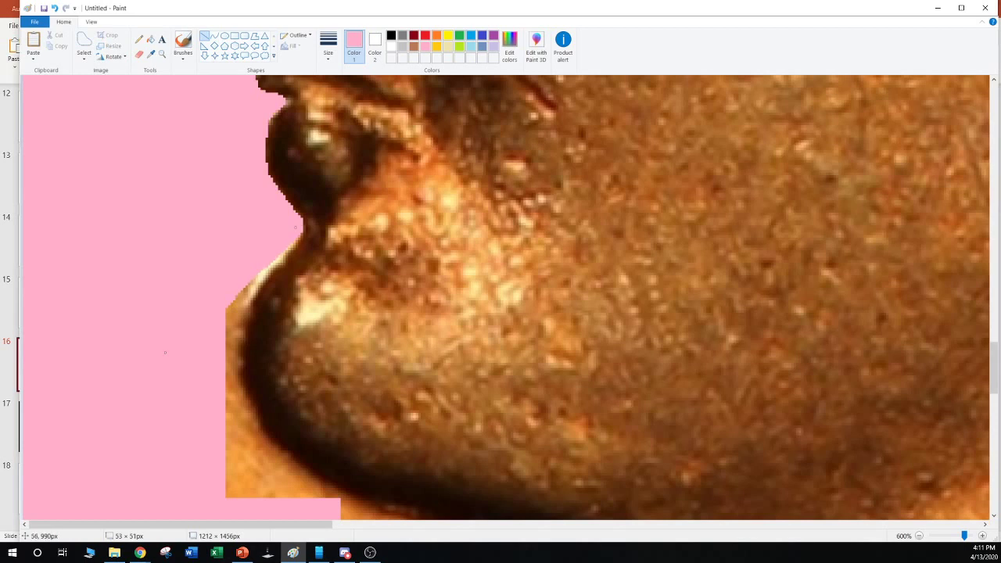
left_click_drag(165, 353, 207, 345)
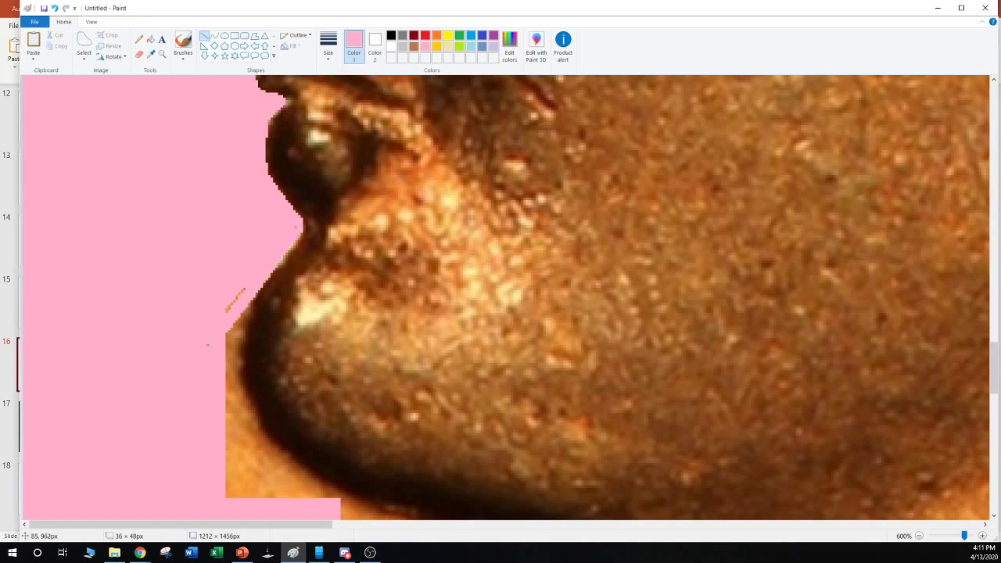
Outline the front of the chin with steep pink lines along its dark edge
left_click(242, 244)
mouse_move(242, 246)
left_mouse_down()
mouse_move(218, 309)
mouse_move(238, 244)
mouse_move(229, 417)
left_mouse_up()
key("ctrl+z")
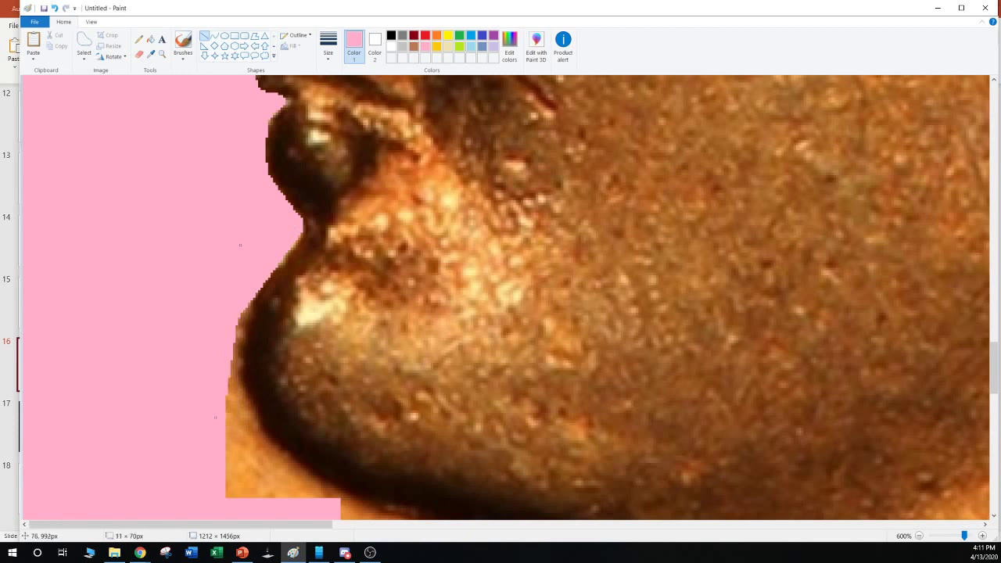
left_click_drag(250, 245, 227, 418)
left_click_drag(179, 329, 175, 348)
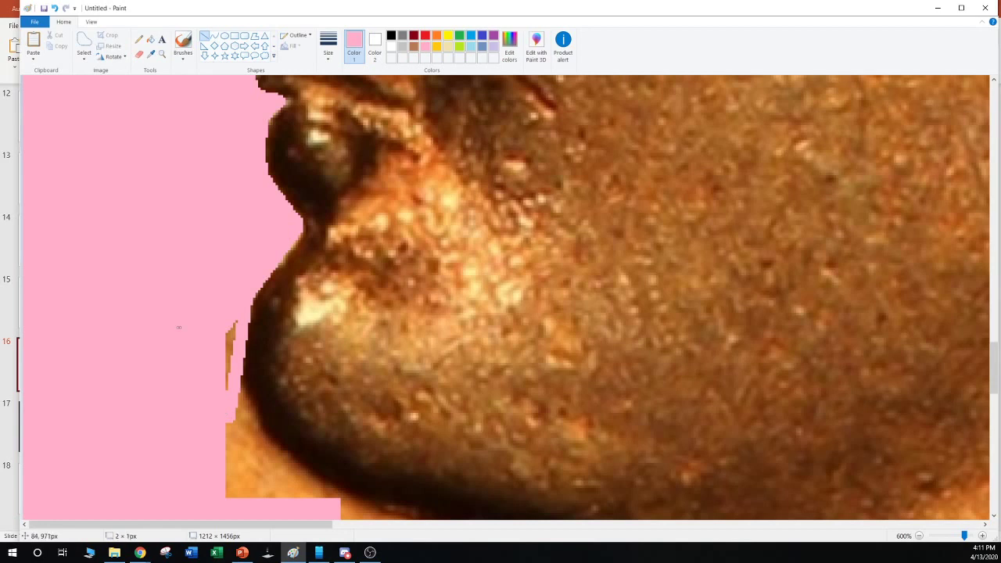
left_click(225, 340)
left_click_drag(243, 327, 251, 469)
left_click(233, 257)
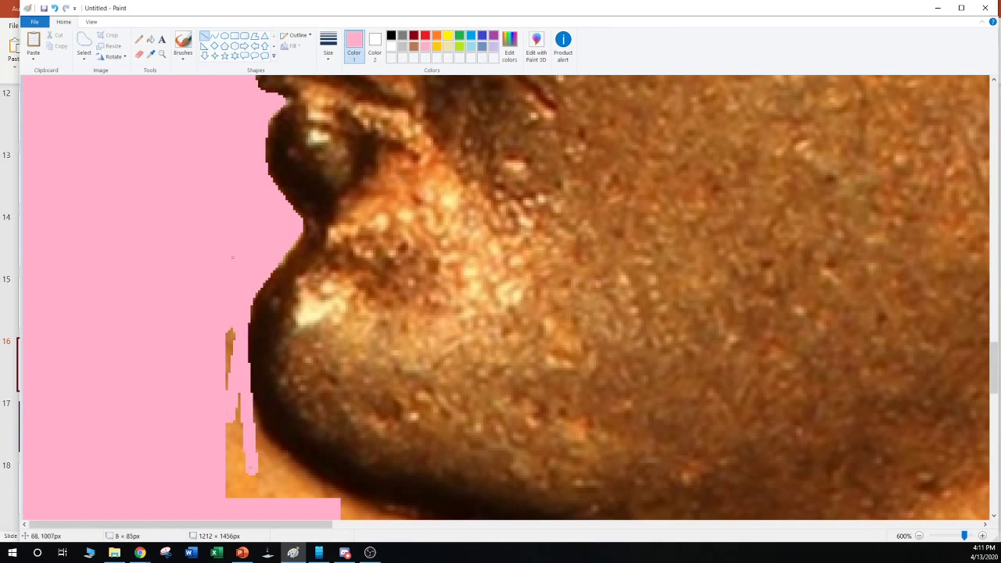
Cover the leftover background strips in front of the chin with vertical pink lines
left_click_drag(232, 314, 234, 428)
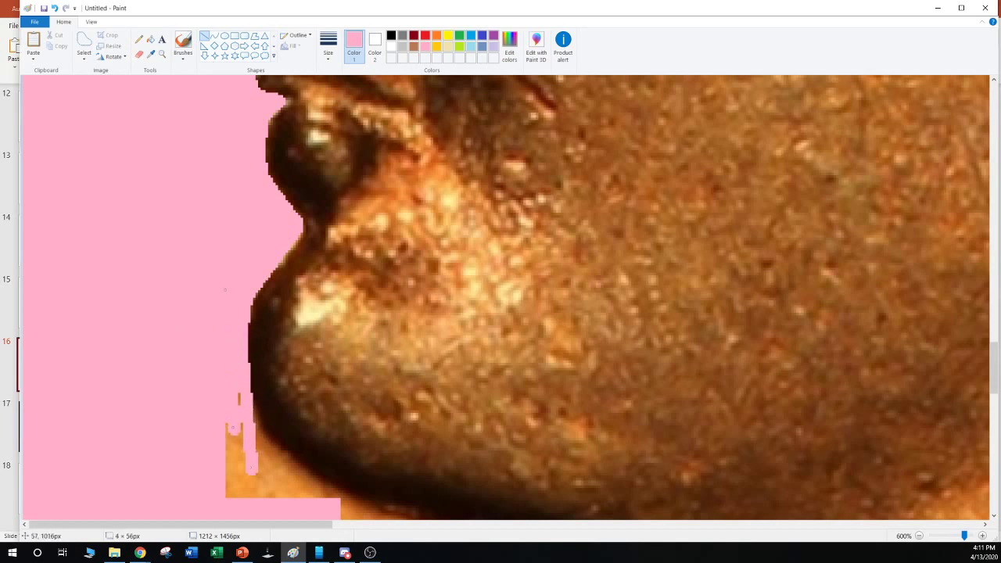
left_click_drag(162, 412, 164, 417)
scroll(508, 297, "down", 2)
left_click_drag(237, 268, 242, 393)
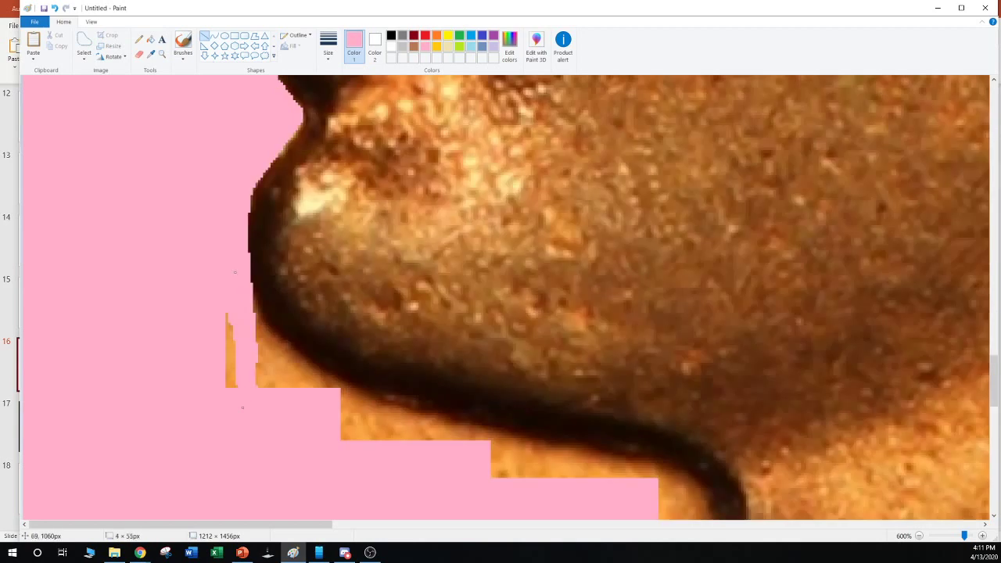
left_click_drag(228, 312, 235, 387)
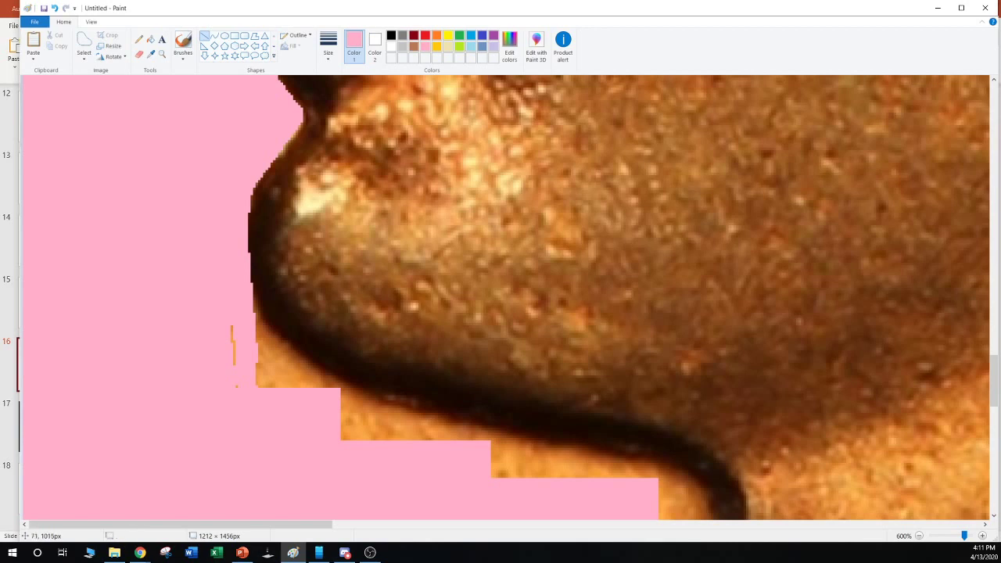
left_click_drag(227, 312, 239, 400)
left_click_drag(218, 293, 235, 355)
Outline the lower front curve of the chin with pink diagonal lines along its dark edge
mouse_move(234, 312)
left_mouse_down()
mouse_move(248, 292)
mouse_move(294, 413)
mouse_move(302, 411)
left_mouse_up()
left_click(182, 375)
mouse_move(236, 316)
left_mouse_down()
mouse_move(271, 366)
mouse_move(318, 375)
left_mouse_up()
key("ctrl+z")
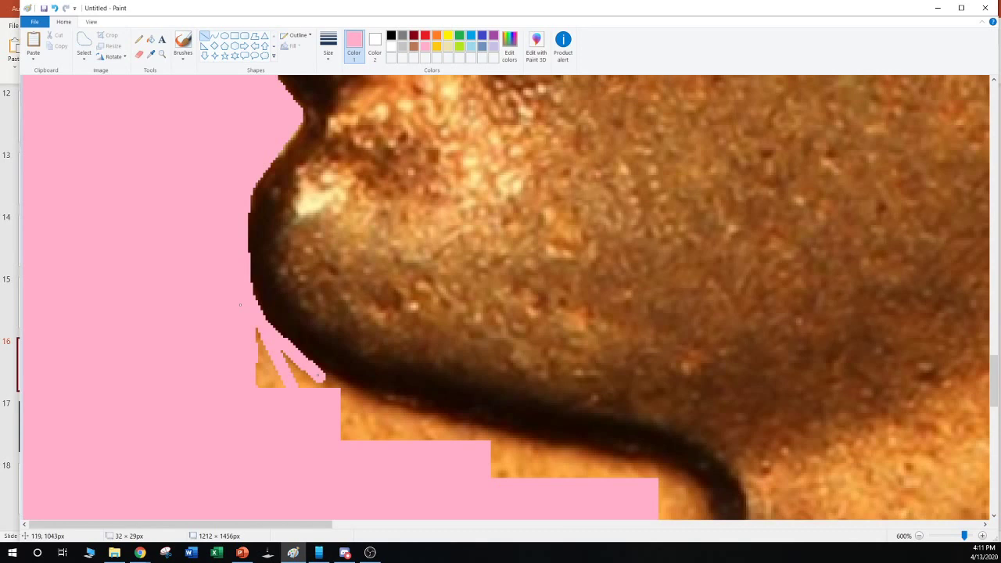
left_click_drag(318, 375, 340, 402)
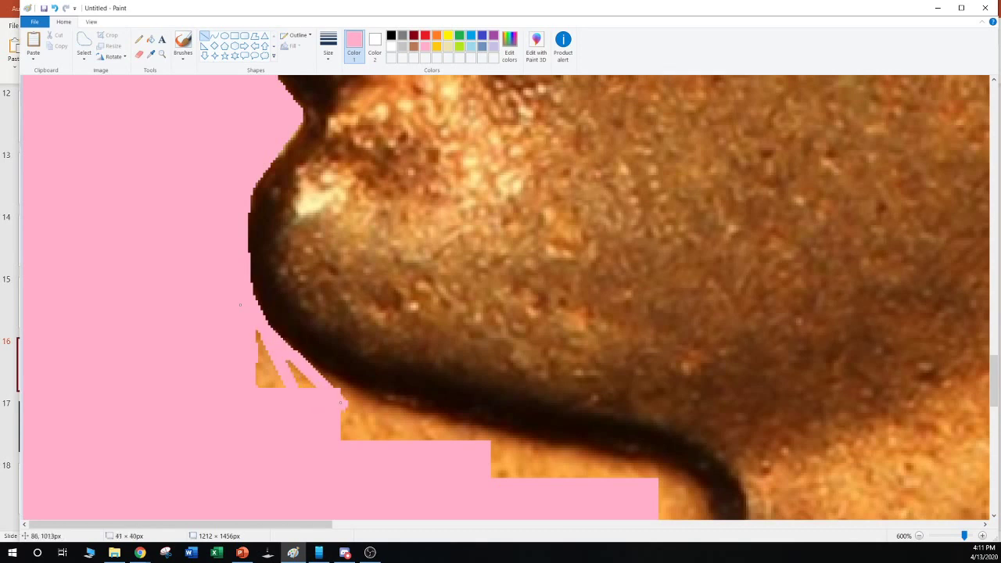
key("ctrl+z")
key("ctrl+z")
left_click(222, 357)
mouse_move(288, 349)
left_mouse_down()
mouse_move(395, 448)
mouse_move(280, 344)
left_mouse_up()
left_click_drag(396, 447, 385, 418)
left_click(318, 370)
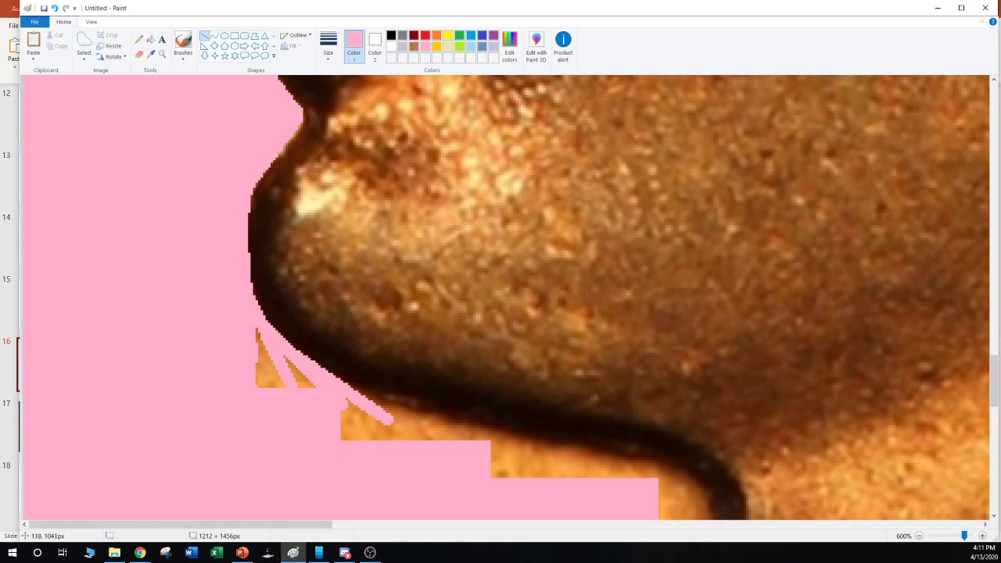
Extend the pink outline along the dark underside of the chin towards the throat with shallow diagonal lines
left_click_drag(319, 372, 433, 421)
left_click(381, 435)
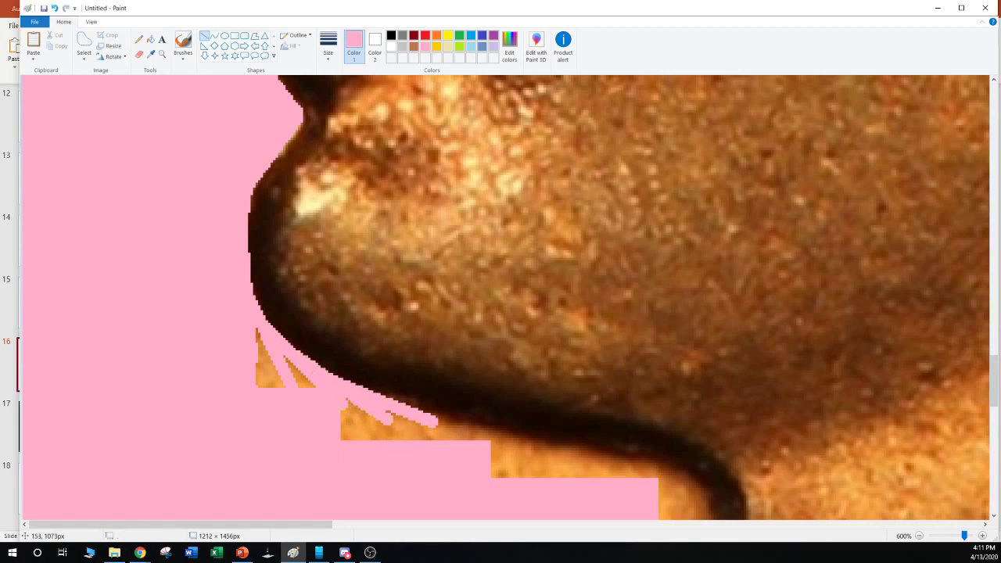
left_click_drag(365, 390, 465, 417)
left_click_drag(362, 389, 357, 392)
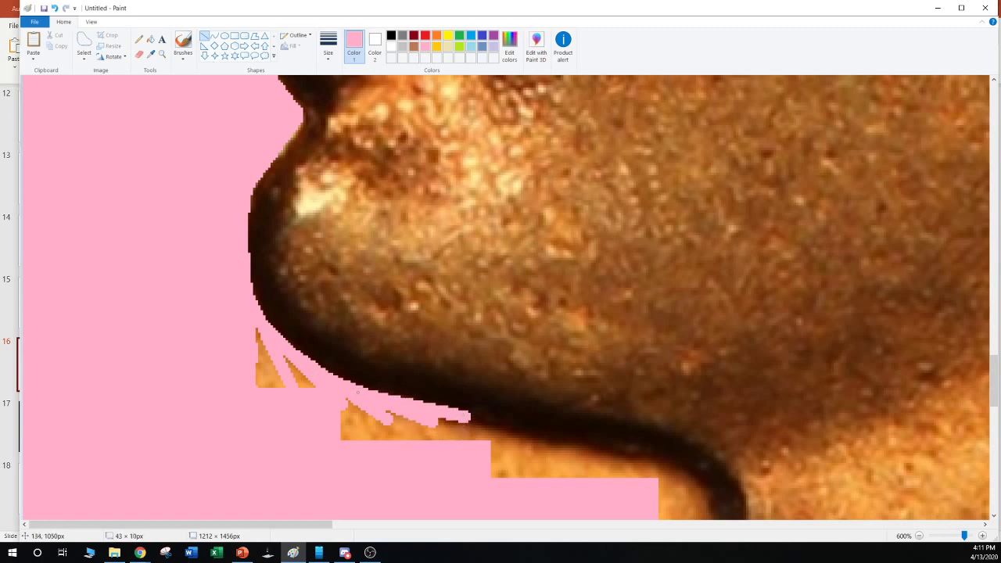
left_click(405, 442)
left_click_drag(455, 414, 618, 451)
left_click(609, 490)
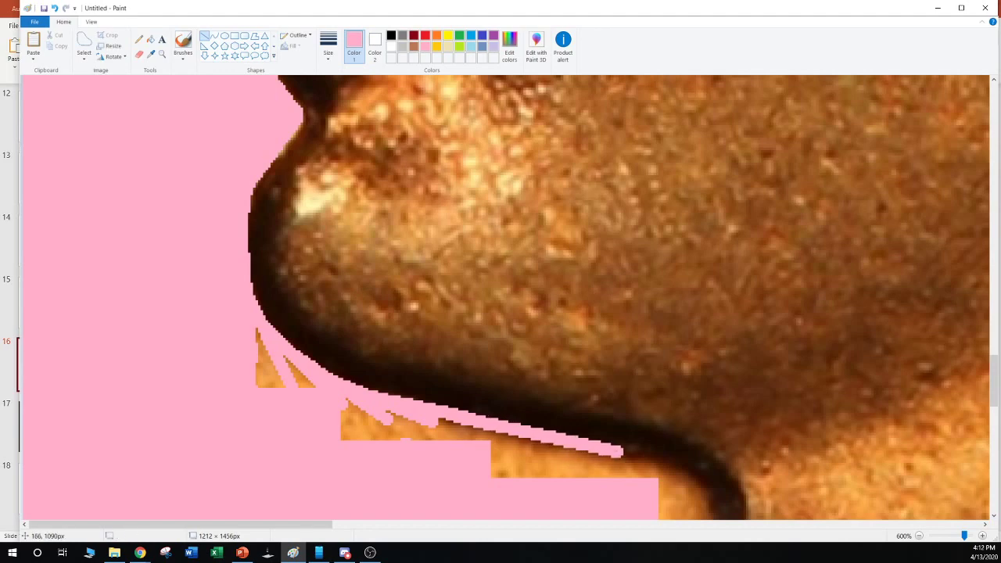
Carry the pink outline around the corner below the jaw and down the upper front edge of the neck
left_click_drag(265, 525, 345, 525)
scroll(504, 297, "down", 3)
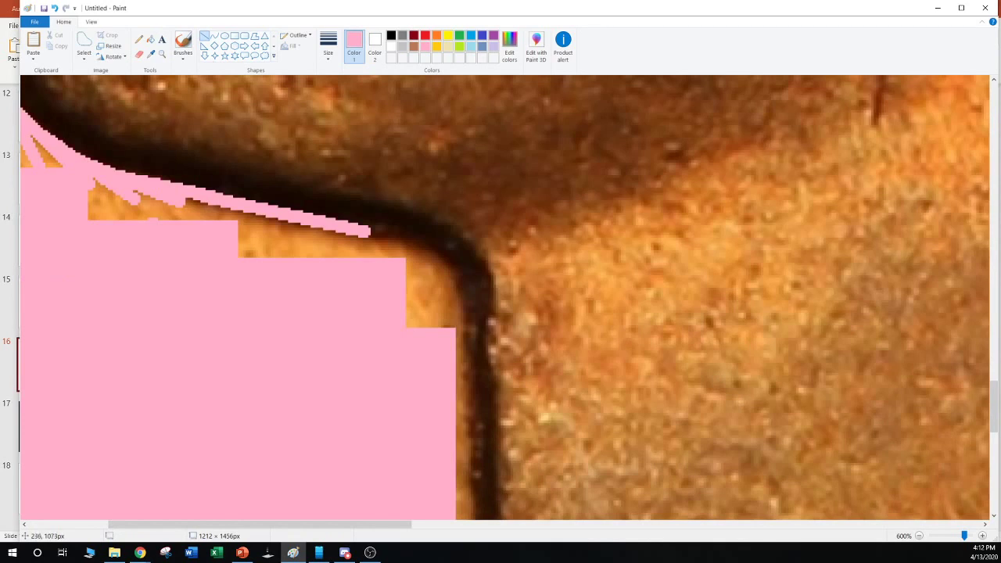
mouse_move(321, 221)
left_mouse_down()
mouse_move(439, 252)
mouse_move(420, 248)
mouse_move(453, 269)
mouse_move(434, 258)
left_mouse_up()
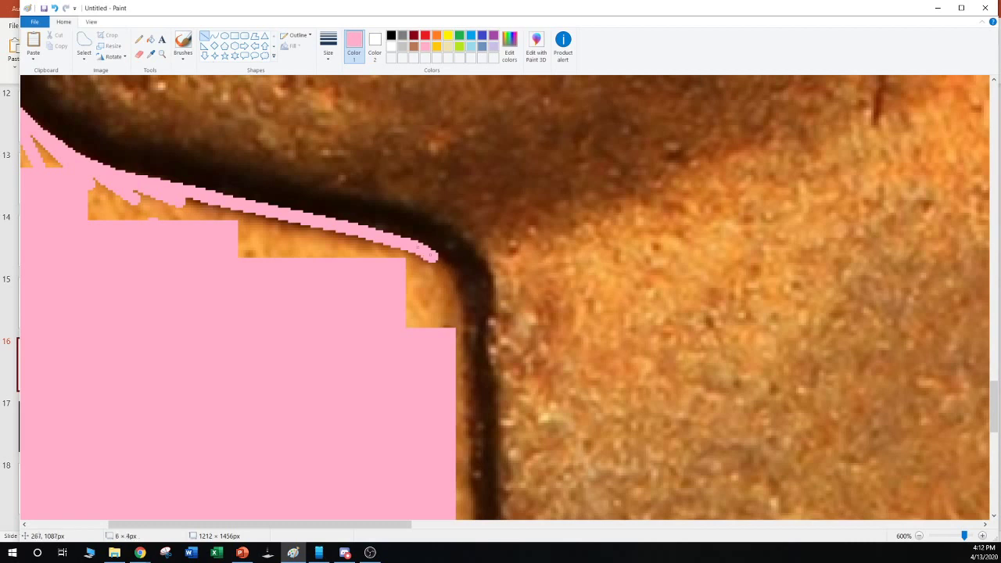
left_click_drag(443, 306, 447, 310)
left_click_drag(432, 255, 464, 376)
left_click_drag(472, 458, 473, 490)
left_click_drag(468, 375, 461, 309)
left_click(415, 406)
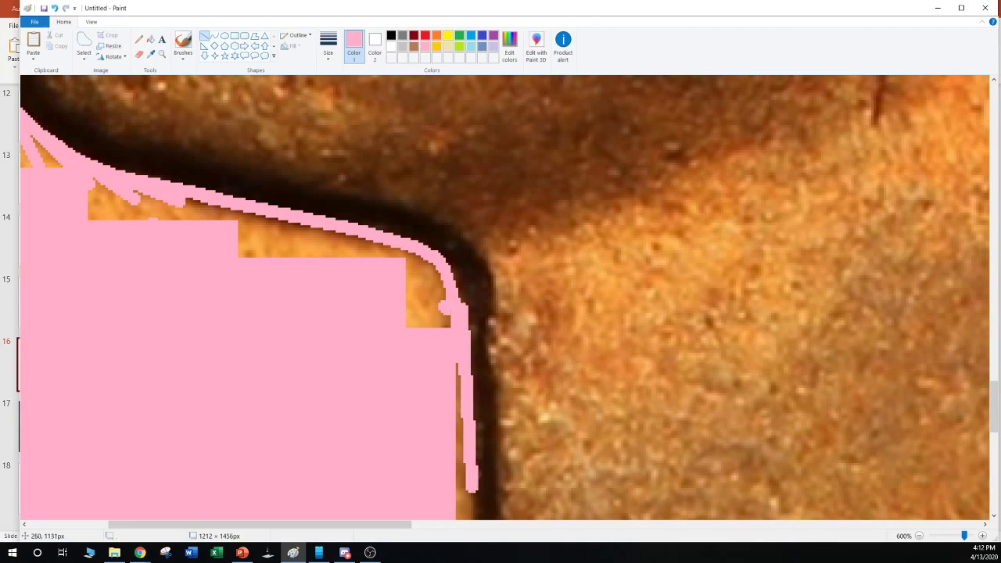
Cover the leftover background inside the corner where the jaw meets the neck with steep pink lines
left_click_drag(435, 267, 449, 329)
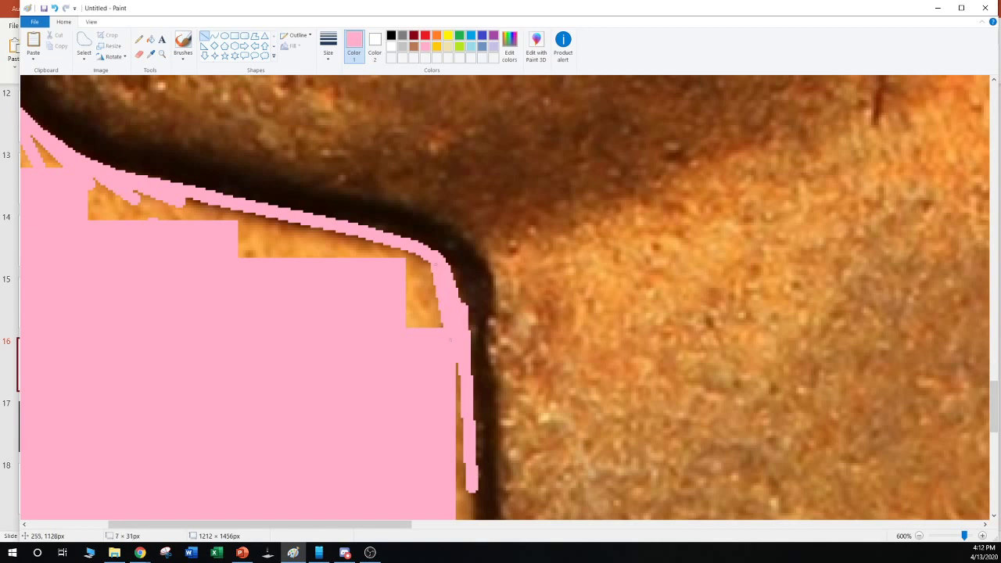
mouse_move(427, 264)
left_mouse_down()
mouse_move(443, 338)
mouse_move(417, 258)
mouse_move(430, 342)
left_mouse_up()
left_click(401, 346)
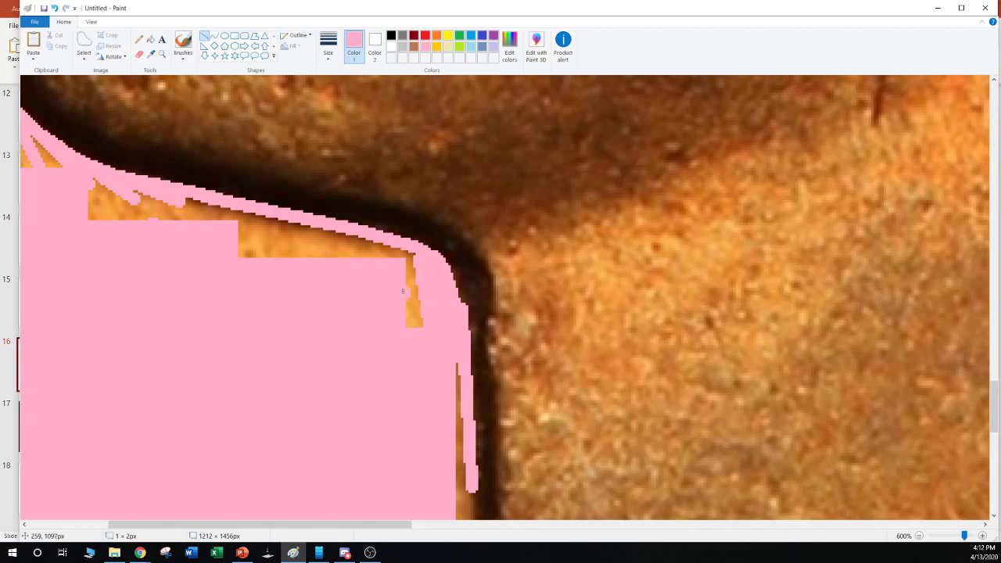
left_click_drag(396, 314, 415, 258)
left_click_drag(418, 411, 404, 252)
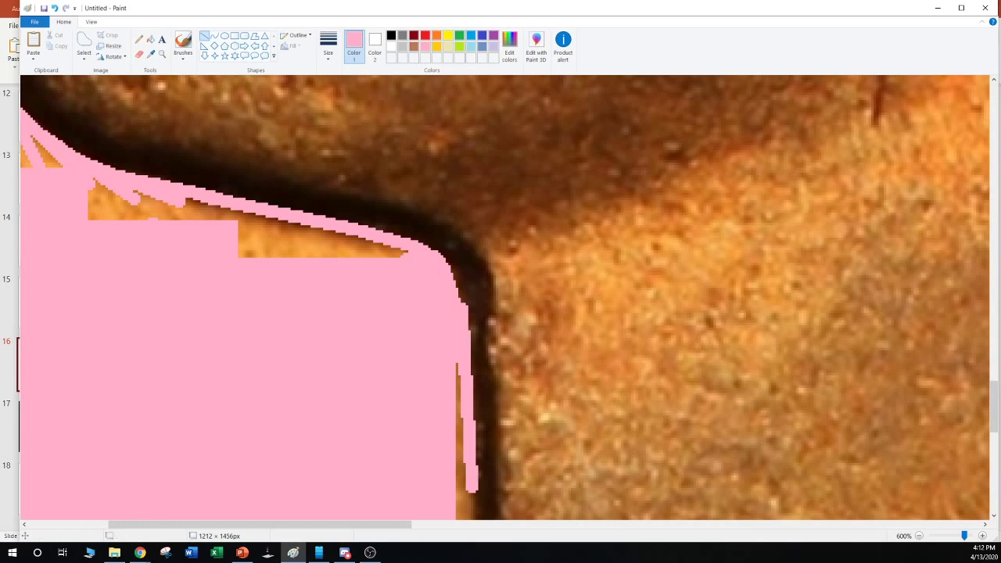
key("alt+Tab")
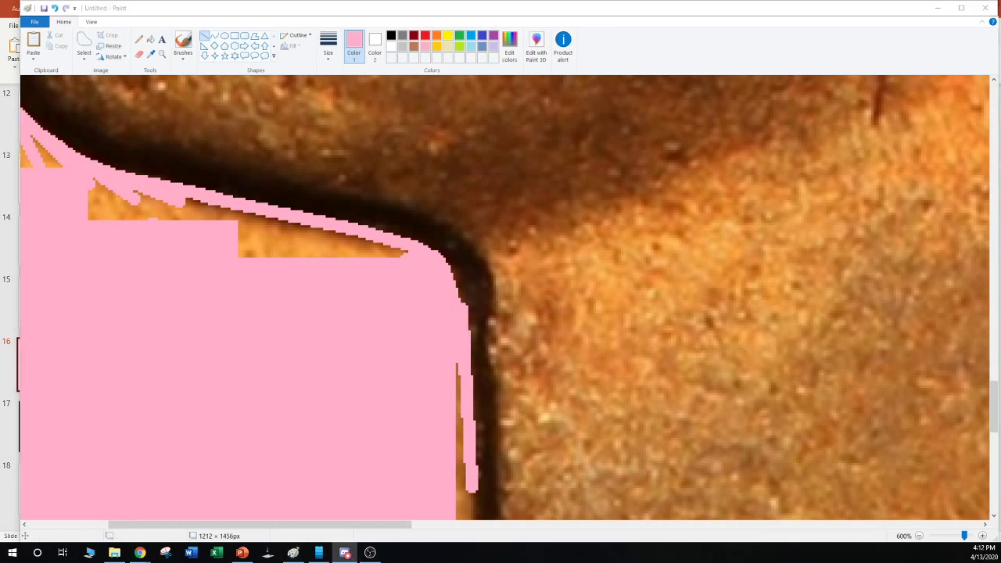
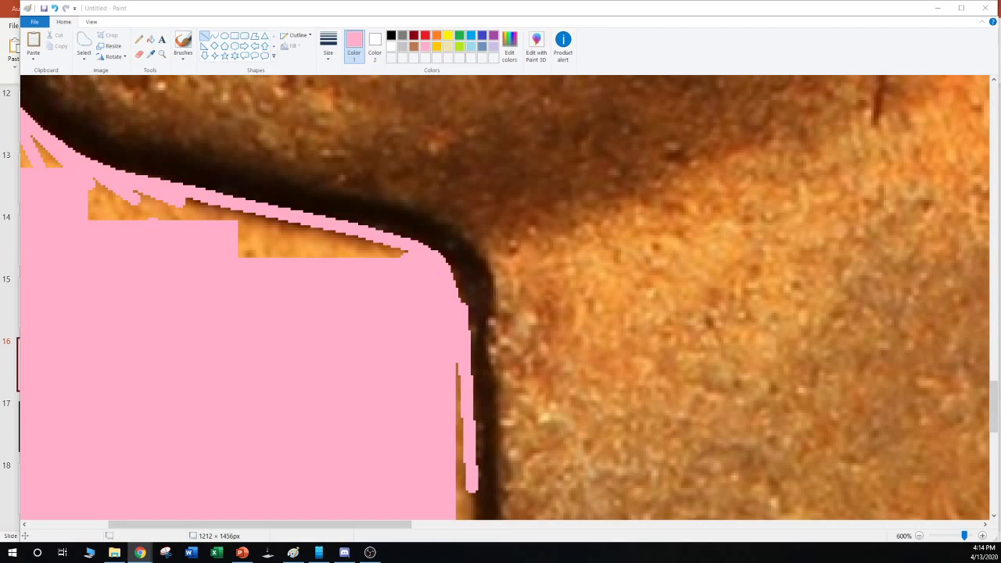
left_click(418, 358)
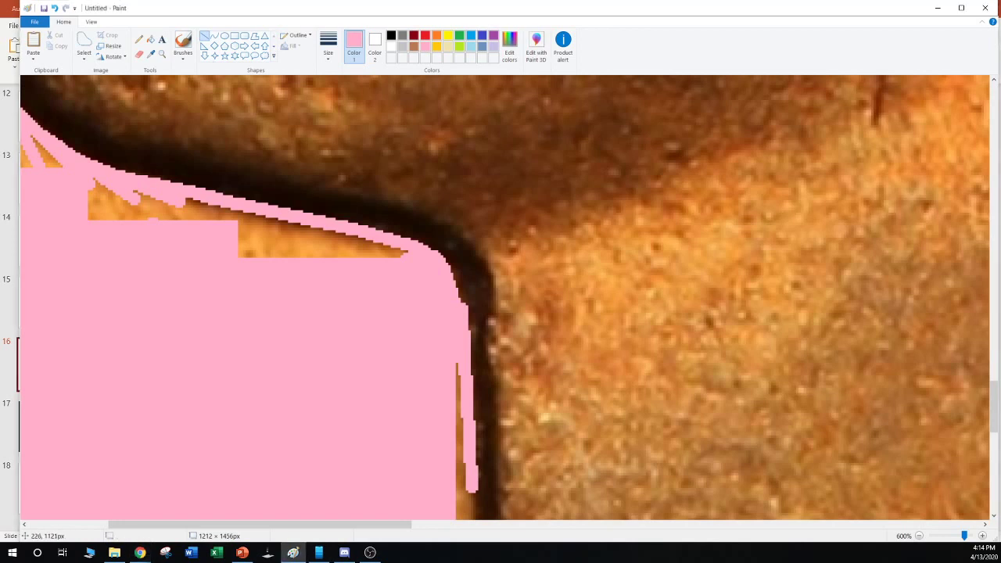
Paint over the leftover background strips beside the upper neck and below the rear of the jaw with pink lines
left_click_drag(458, 342, 468, 492)
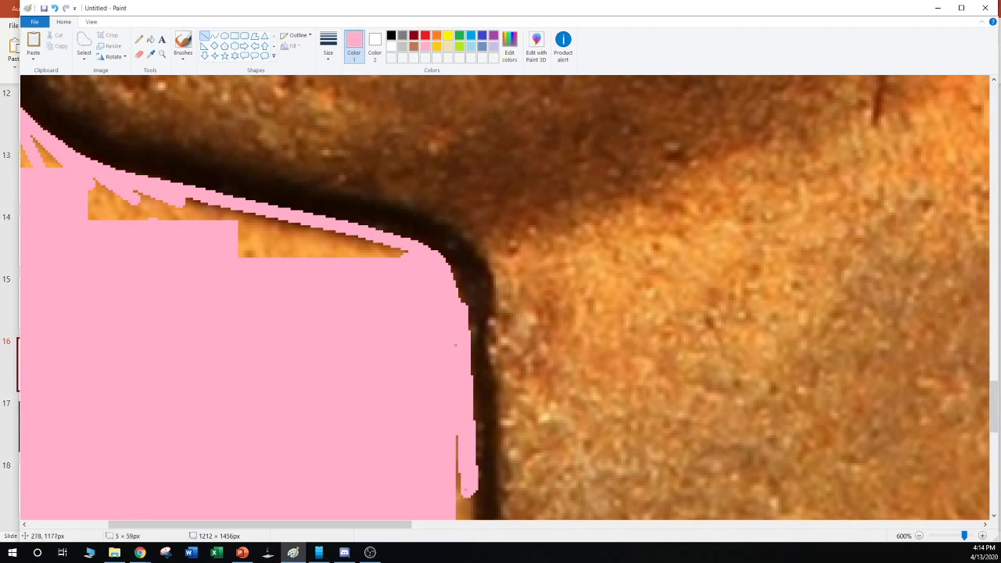
left_click(417, 321)
left_click_drag(403, 250, 184, 205)
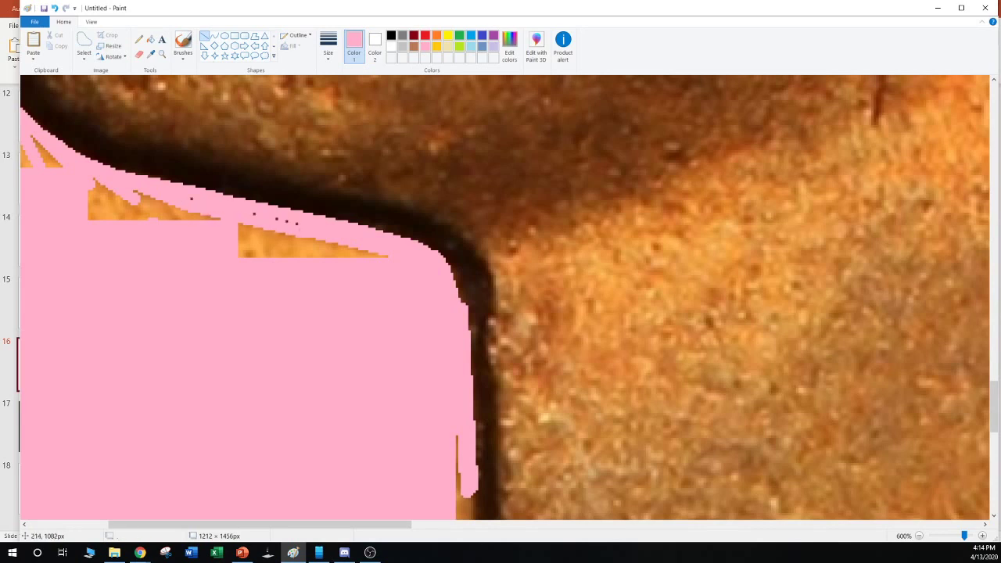
left_click_drag(300, 227, 188, 201)
left_click_drag(392, 264, 234, 222)
left_click_drag(283, 290, 293, 290)
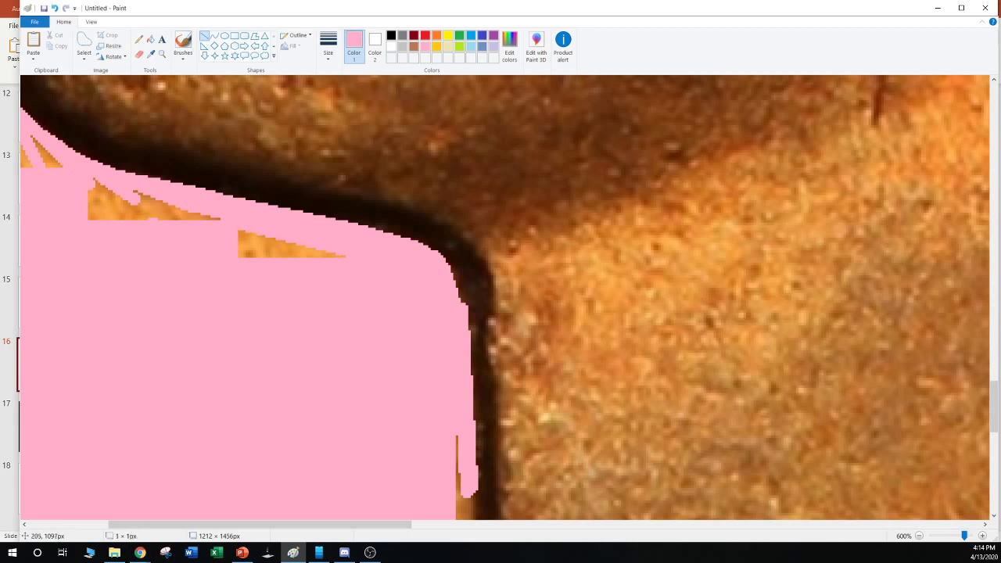
left_click_drag(361, 261, 237, 229)
left_click_drag(246, 279, 249, 279)
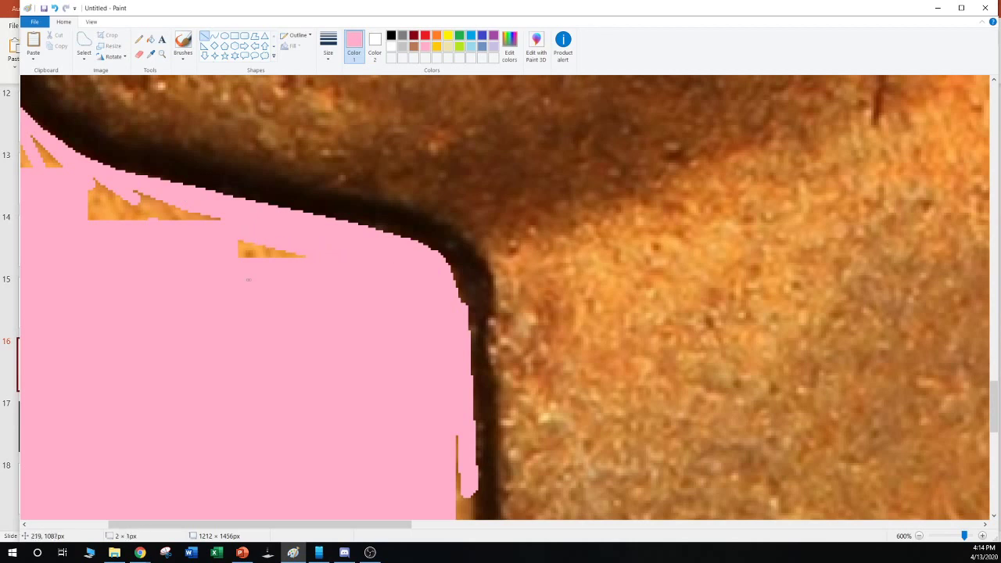
mouse_move(318, 260)
left_mouse_down()
mouse_move(245, 240)
mouse_move(239, 252)
left_mouse_up()
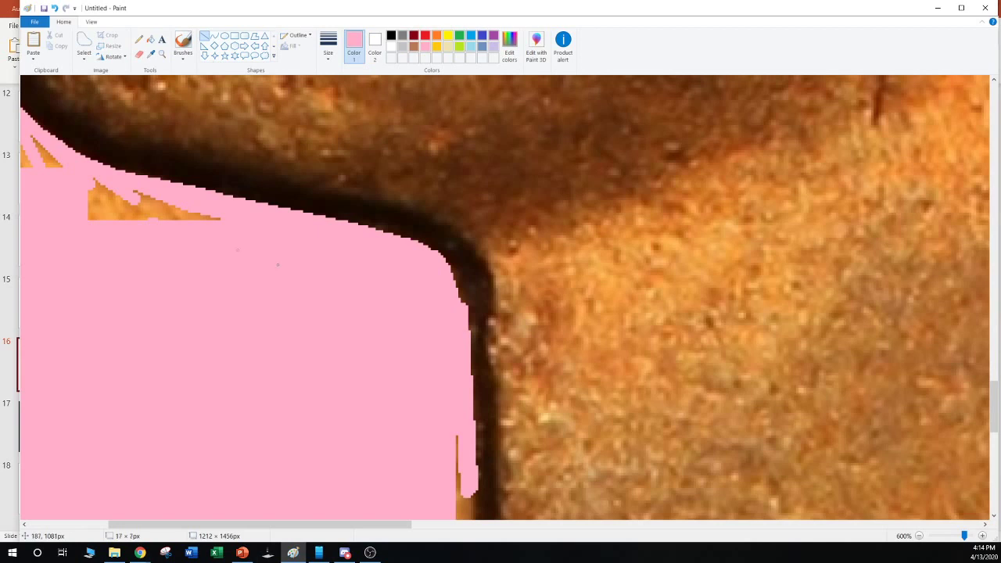
Delete the remaining background patches under the chin with a free-form selection and fill the cleared area pink
scroll(240, 251, "up", 2)
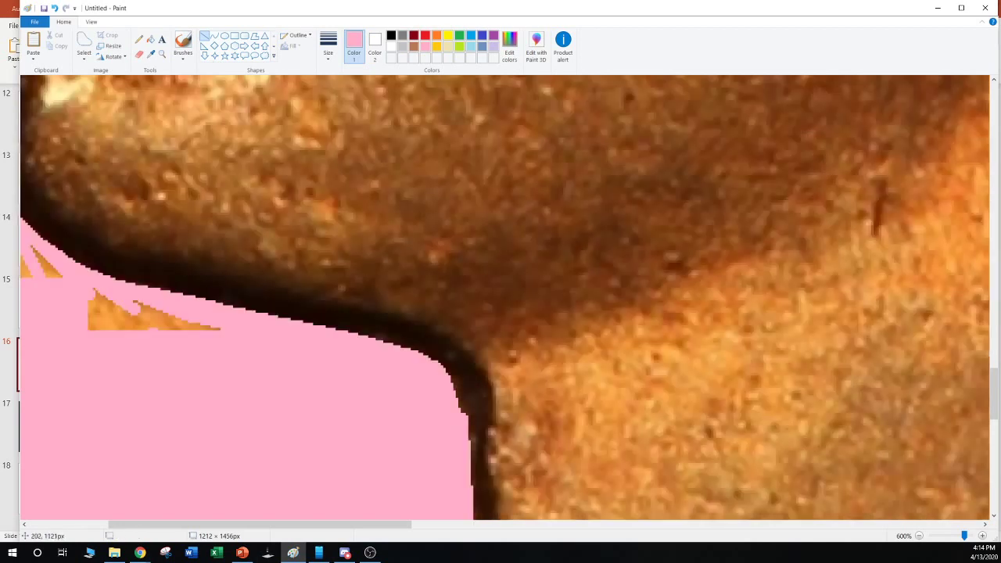
scroll(240, 252, "left", 3)
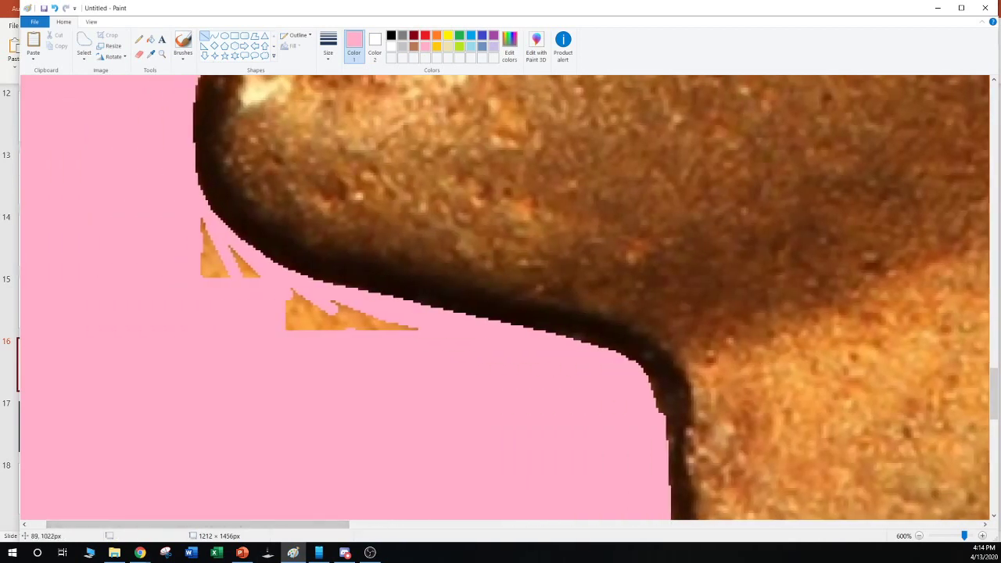
left_click_drag(256, 275, 238, 264)
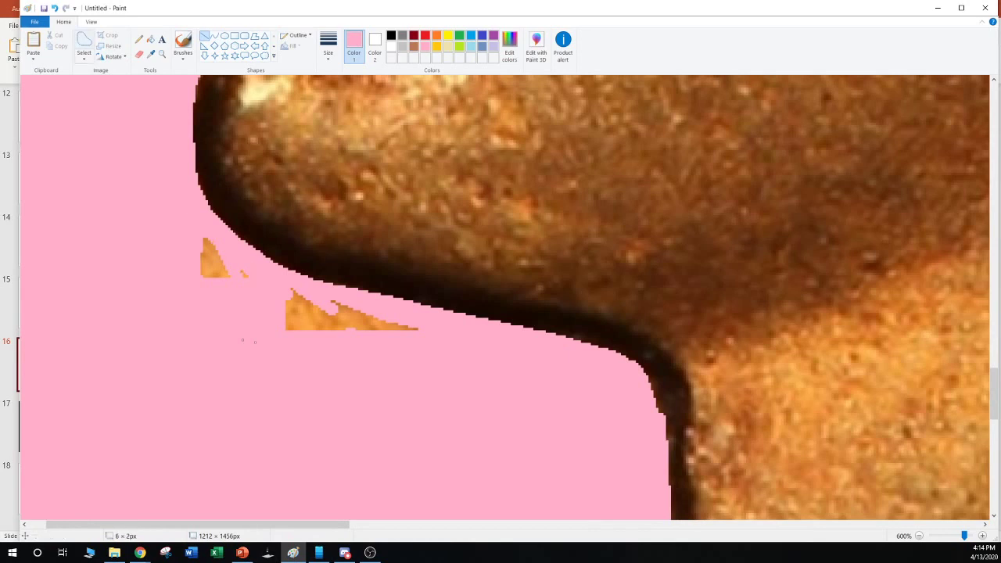
left_click(83, 46)
mouse_move(196, 219)
left_mouse_down()
mouse_move(264, 276)
mouse_move(437, 326)
mouse_move(241, 357)
mouse_move(156, 221)
mouse_move(188, 217)
left_mouse_up()
key("Delete")
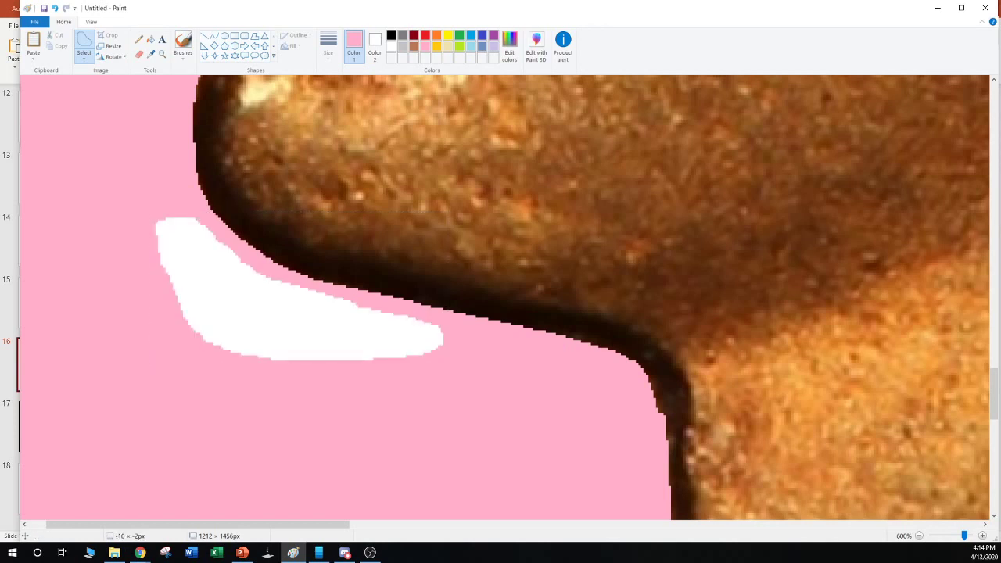
left_click(150, 39)
left_click(164, 228)
Switch back to the Line tool at the front edge of the neck above the bead necklace
scroll(505, 297, "down", 5)
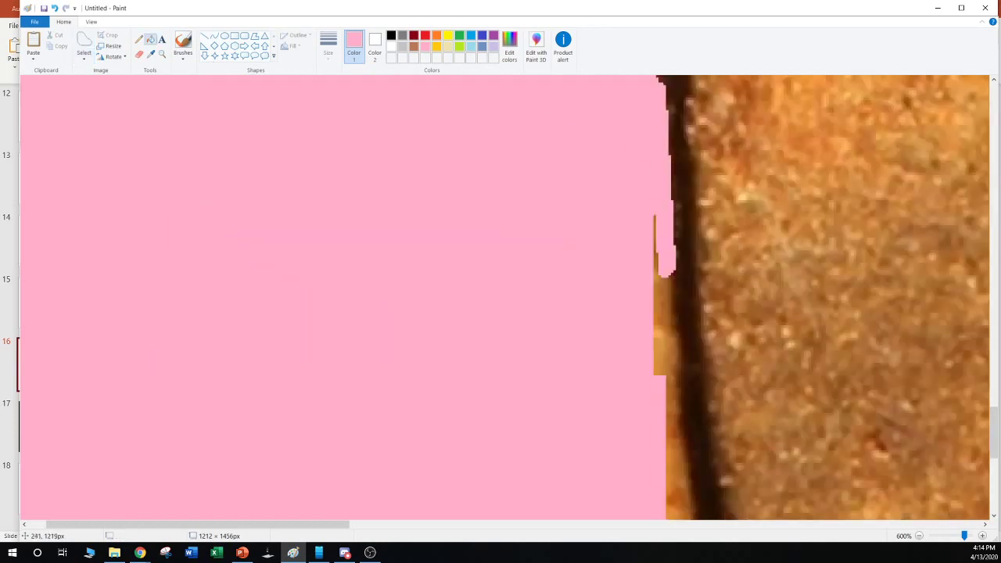
scroll(504, 297, "down", 3)
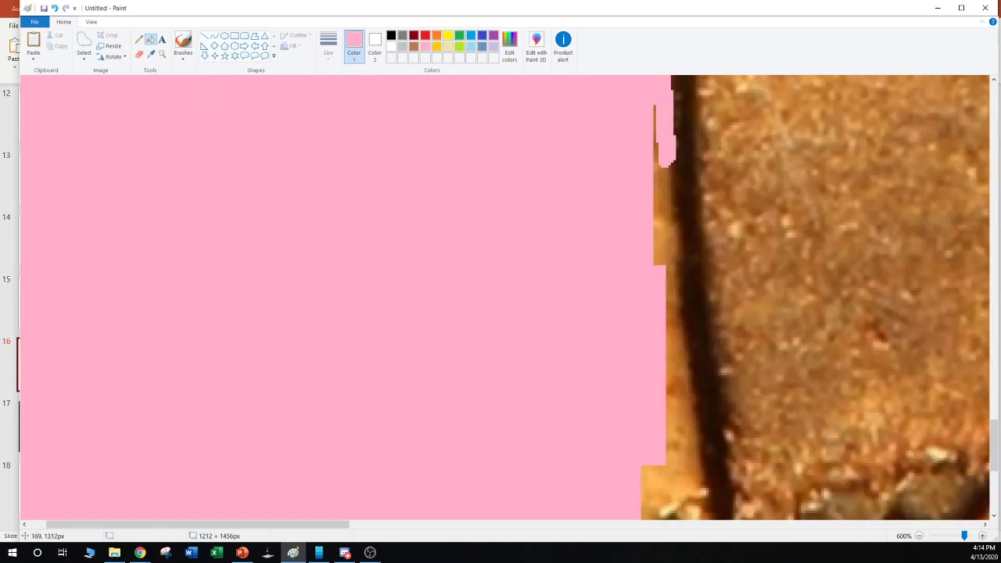
left_click_drag(274, 525, 405, 525)
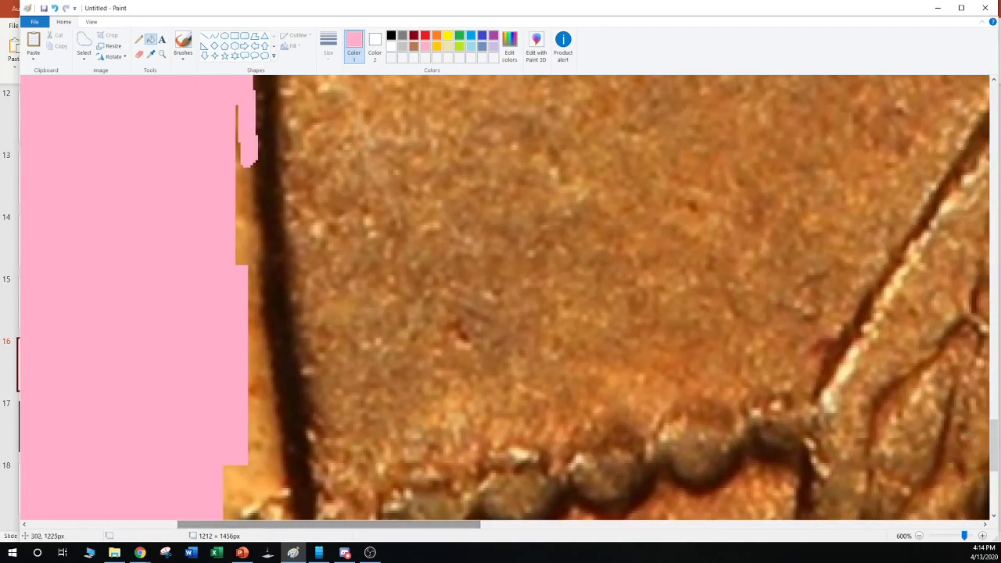
left_click(204, 36)
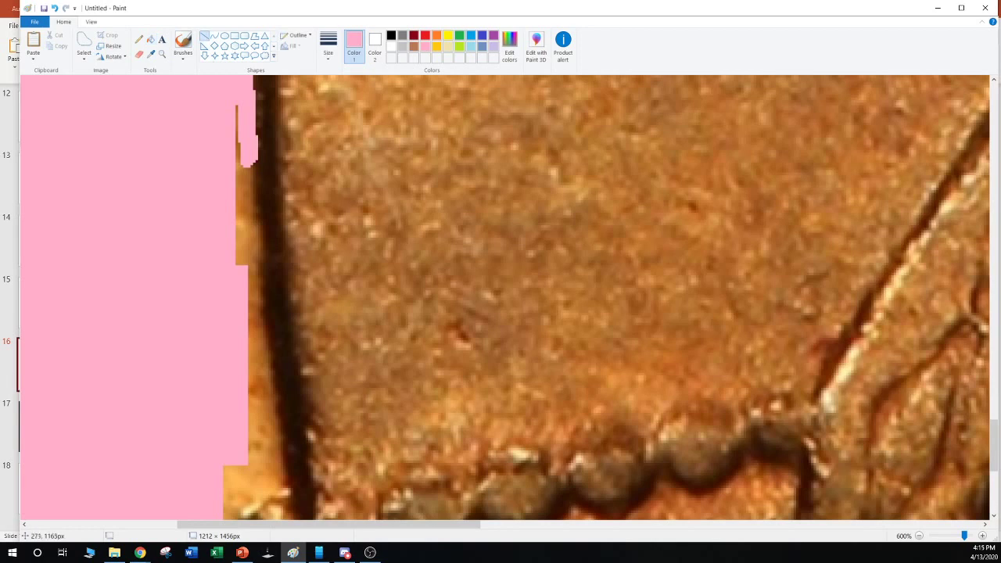
left_click_drag(236, 105, 266, 356)
left_click_drag(245, 134, 245, 126)
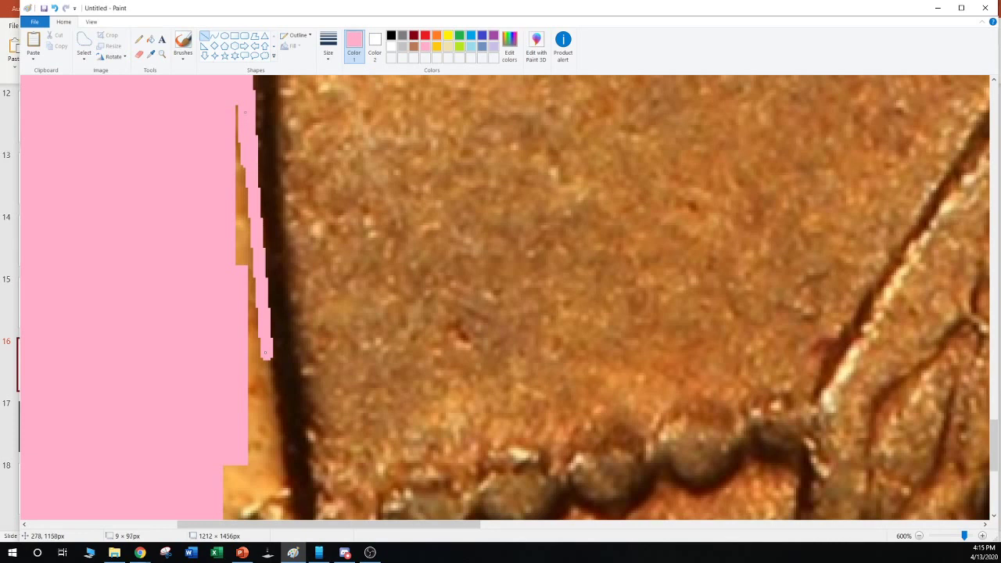
left_click_drag(265, 353, 288, 498)
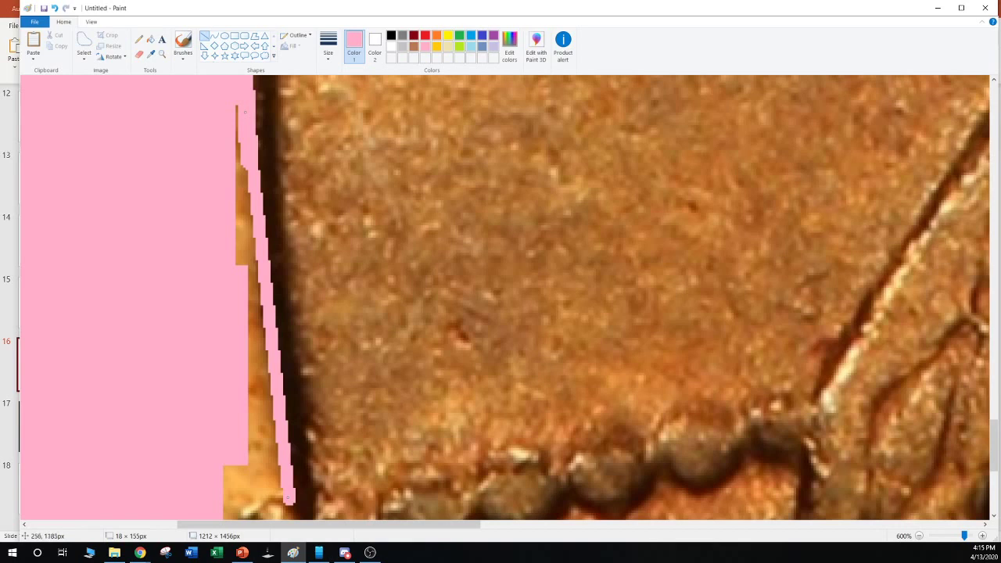
left_click(192, 180)
left_click_drag(234, 97, 277, 498)
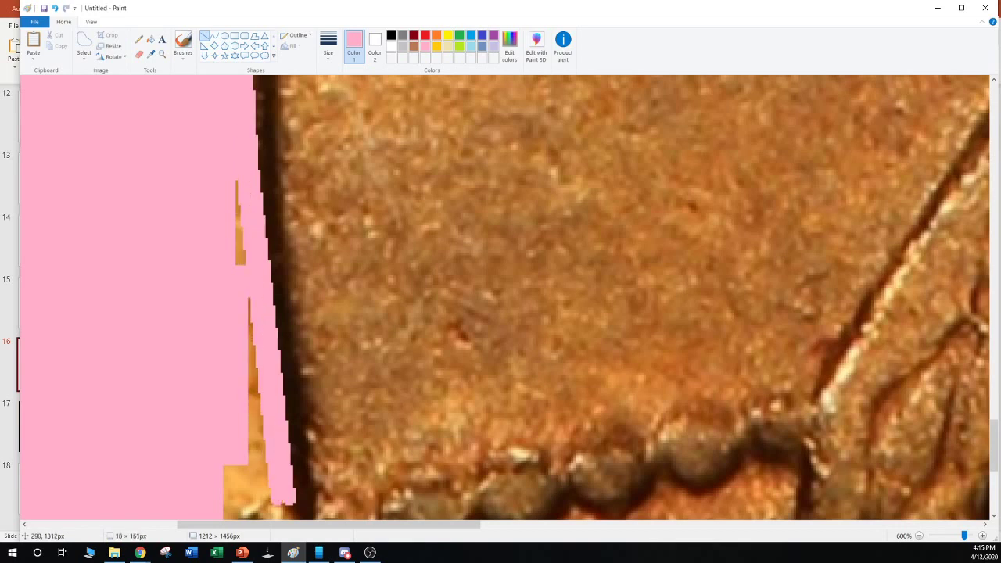
left_click(193, 227)
left_click_drag(229, 158, 265, 505)
left_click_drag(201, 356, 201, 340)
scroll(219, 237, "down", 1)
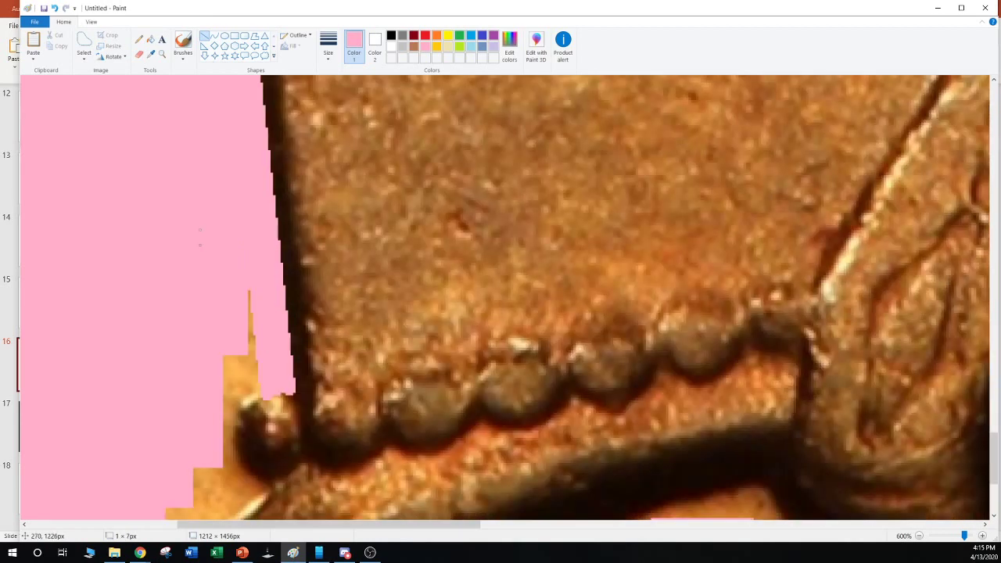
key("ctrl+z")
key("ctrl+z")
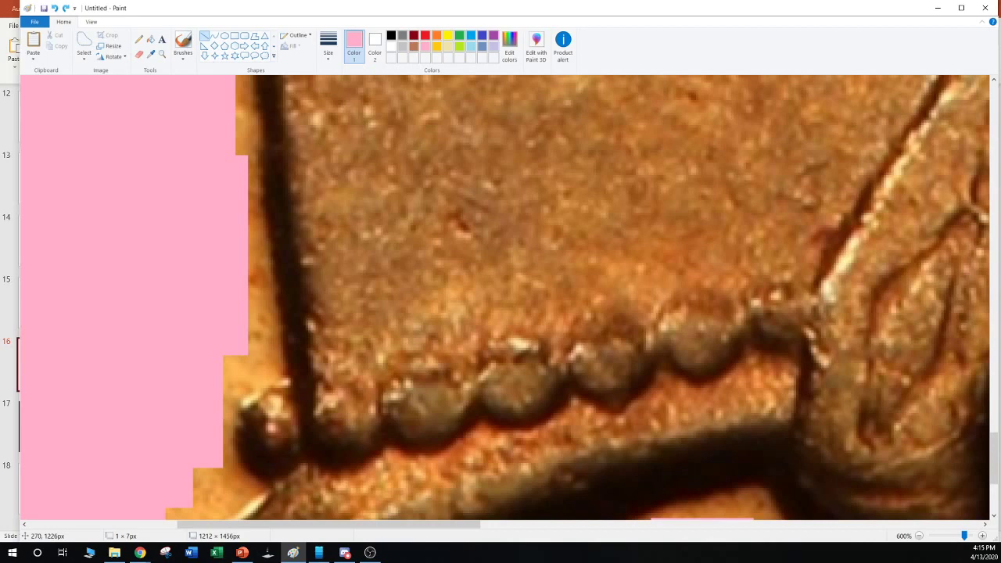
Cover the background strip along the front edge of the neck down to the bead necklace with steep pink lines
scroll(235, 223, "up", 2)
scroll(235, 223, "down", 2)
scroll(242, 242, "up", 1)
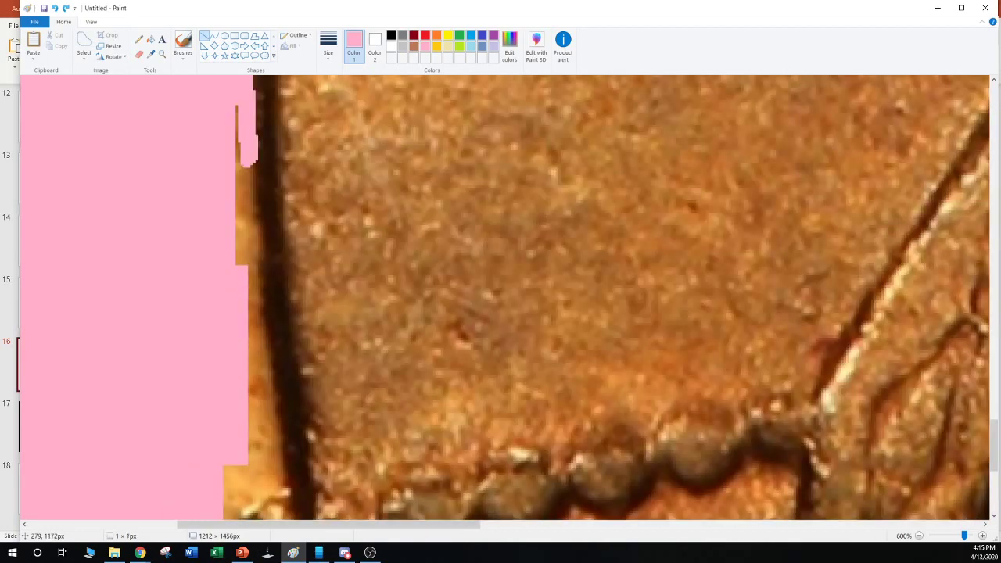
mouse_move(240, 75)
left_mouse_down()
mouse_move(280, 497)
mouse_move(280, 485)
left_mouse_up()
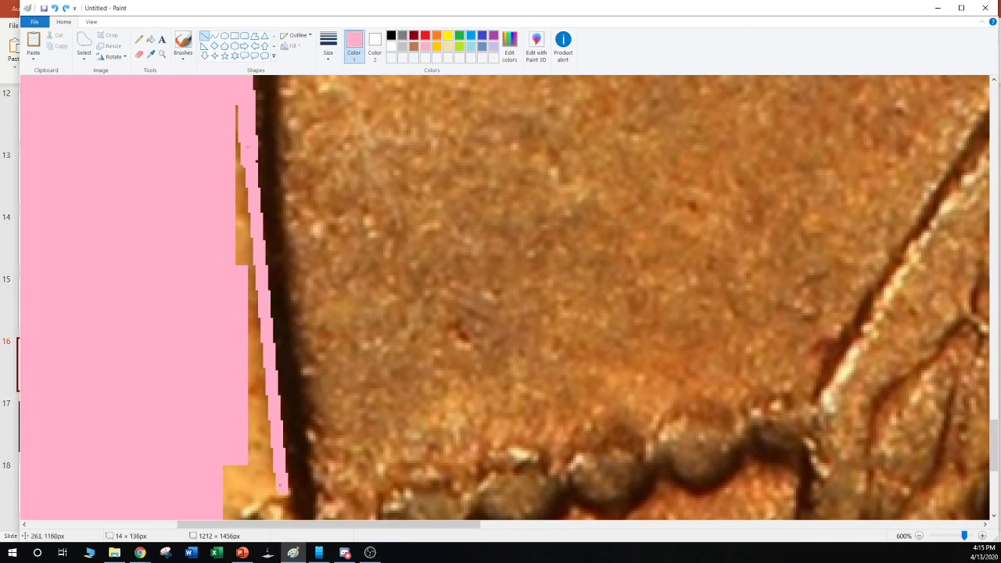
mouse_move(230, 94)
left_mouse_down()
mouse_move(259, 429)
mouse_move(278, 497)
mouse_move(269, 484)
left_mouse_up()
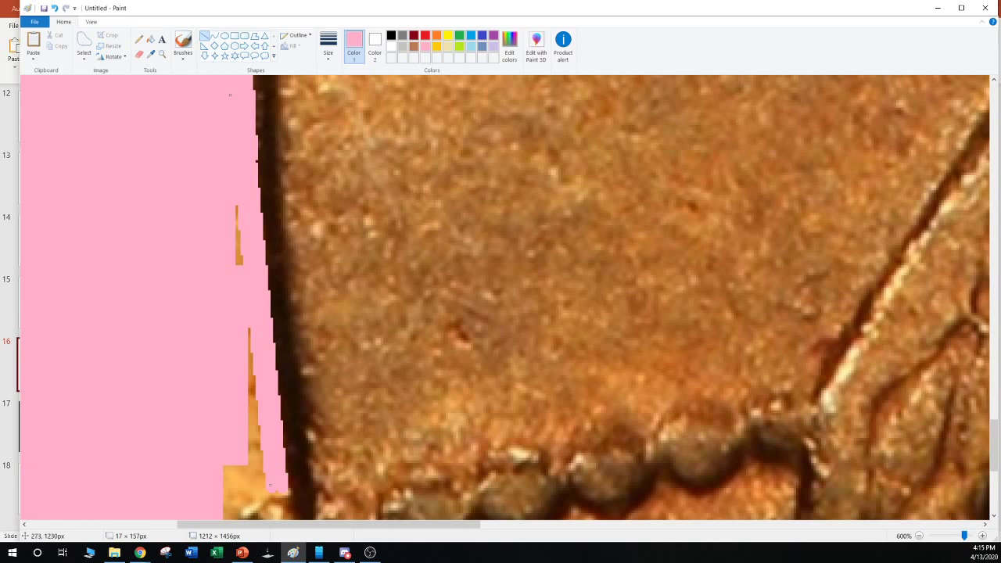
left_click_drag(229, 162, 237, 279)
left_click_drag(236, 152, 236, 151)
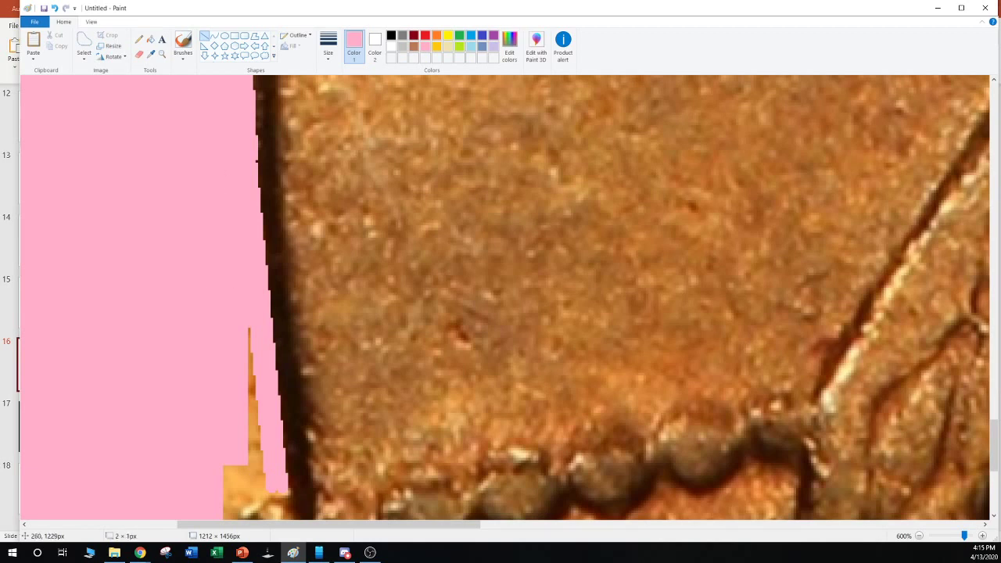
scroll(504, 297, "down", 3)
left_click_drag(247, 103, 263, 268)
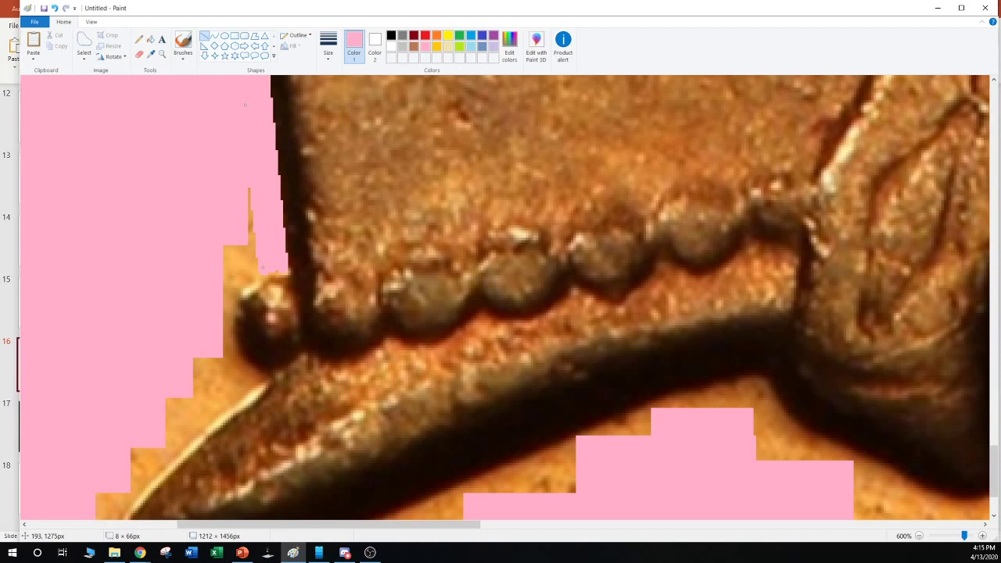
key("alt+Tab")
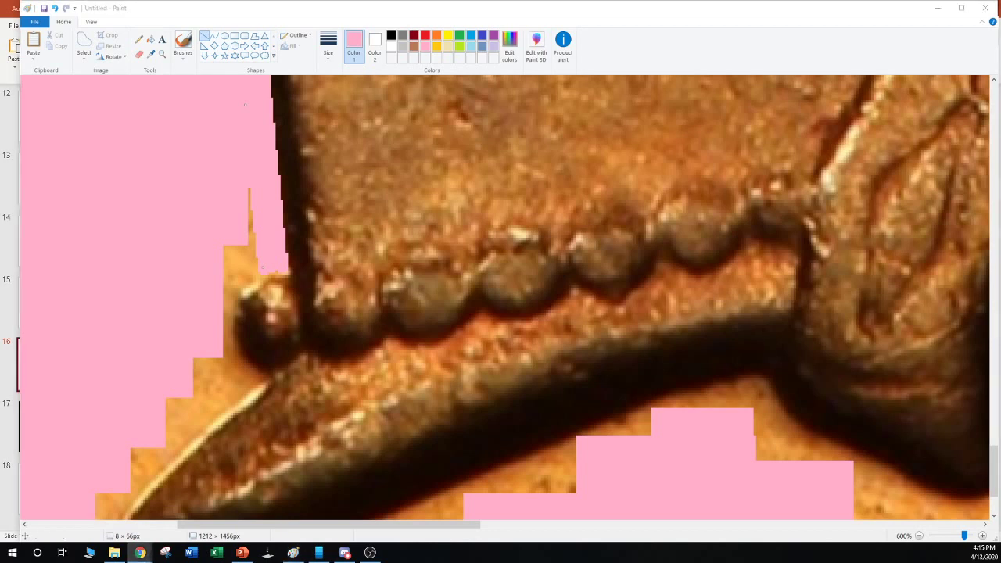
key("alt+Tab")
left_click(228, 136)
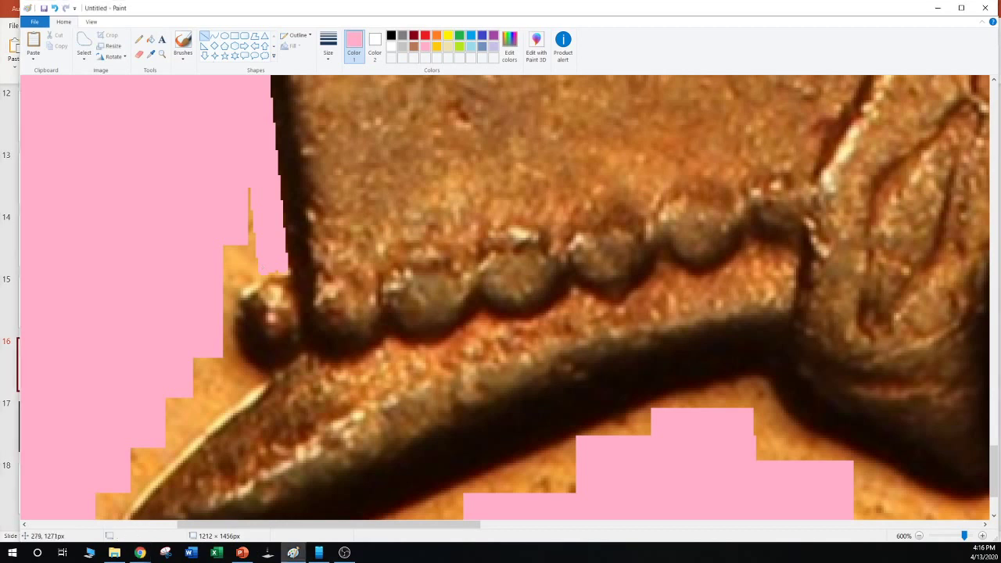
Paint over the leftover background above the frontmost necklace bead with short diagonal pink lines
mouse_move(248, 178)
left_mouse_down()
mouse_move(246, 267)
mouse_move(181, 252)
left_mouse_up()
left_click_drag(155, 289, 152, 291)
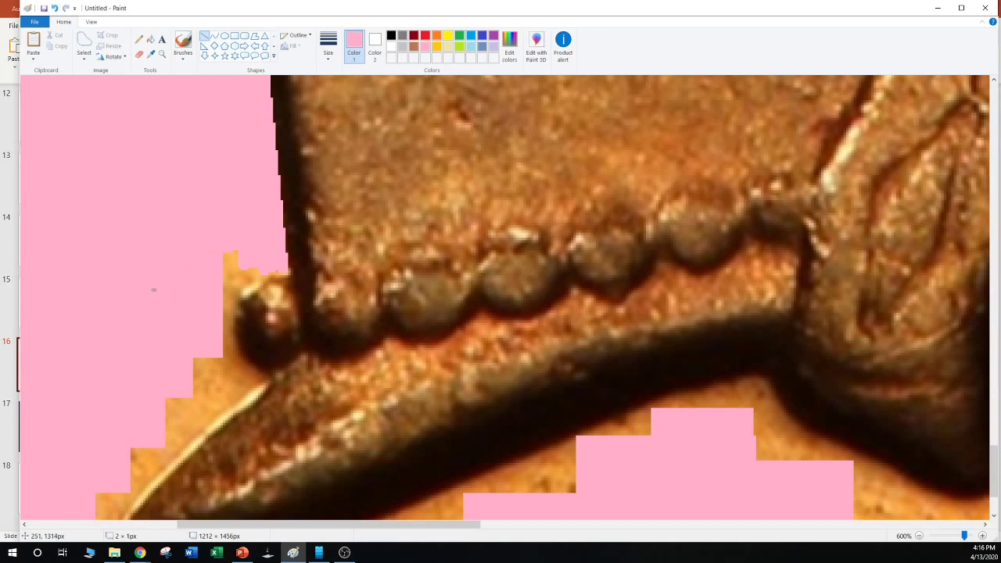
left_click_drag(234, 247, 178, 283)
left_click_drag(268, 273, 225, 302)
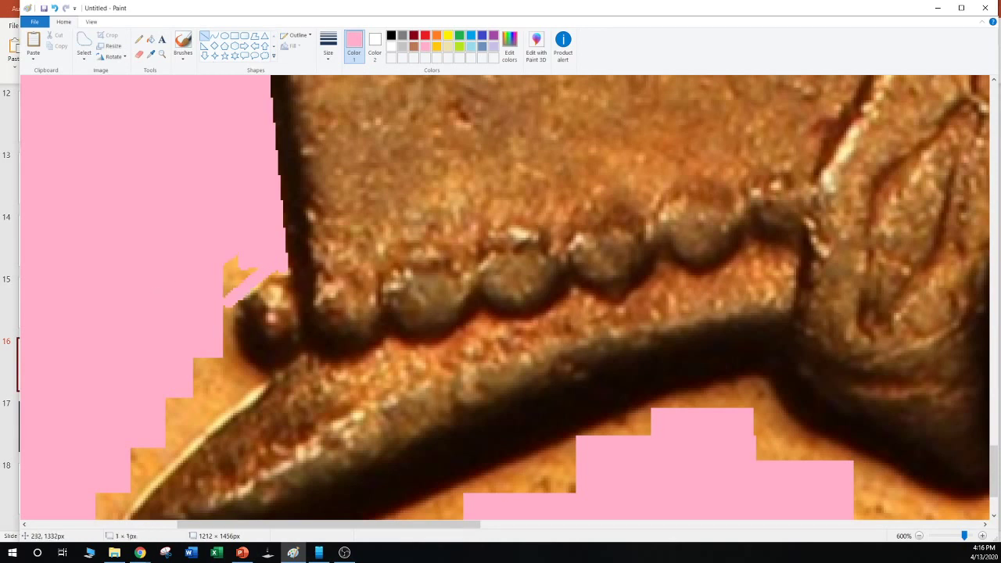
left_click_drag(250, 267, 213, 299)
left_click_drag(248, 252, 196, 284)
left_click_drag(253, 264, 277, 267)
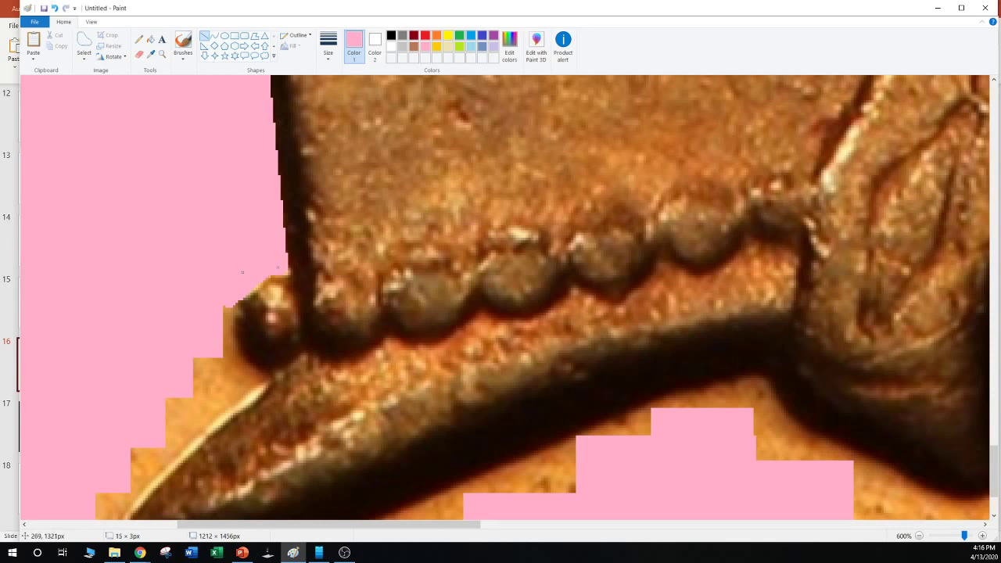
Trace the front and underside of the frontmost bead with pink lines to cover the background beside it
left_click_drag(239, 261, 229, 376)
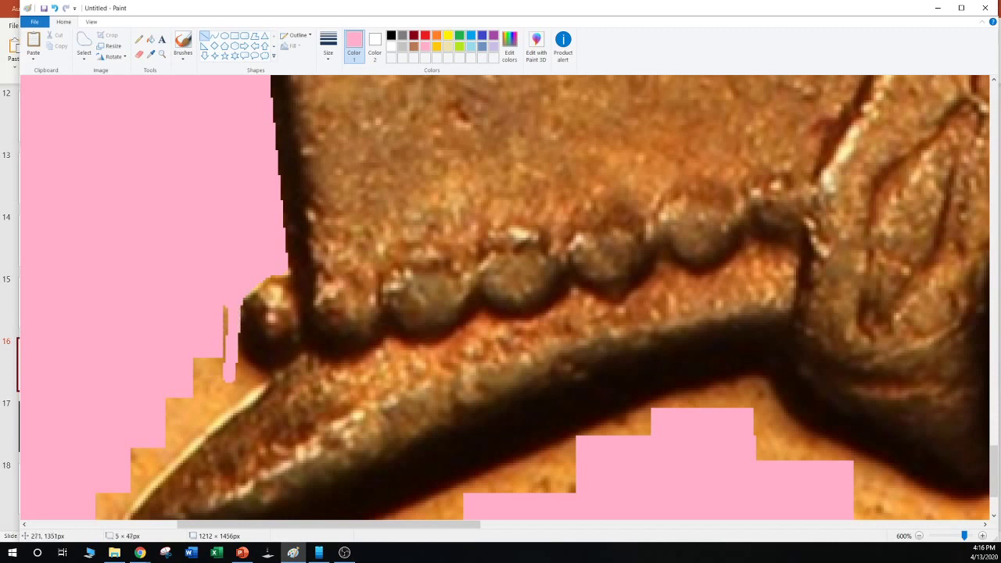
mouse_move(219, 276)
left_mouse_down()
mouse_move(225, 371)
mouse_move(243, 371)
left_mouse_up()
left_click_drag(206, 294, 253, 379)
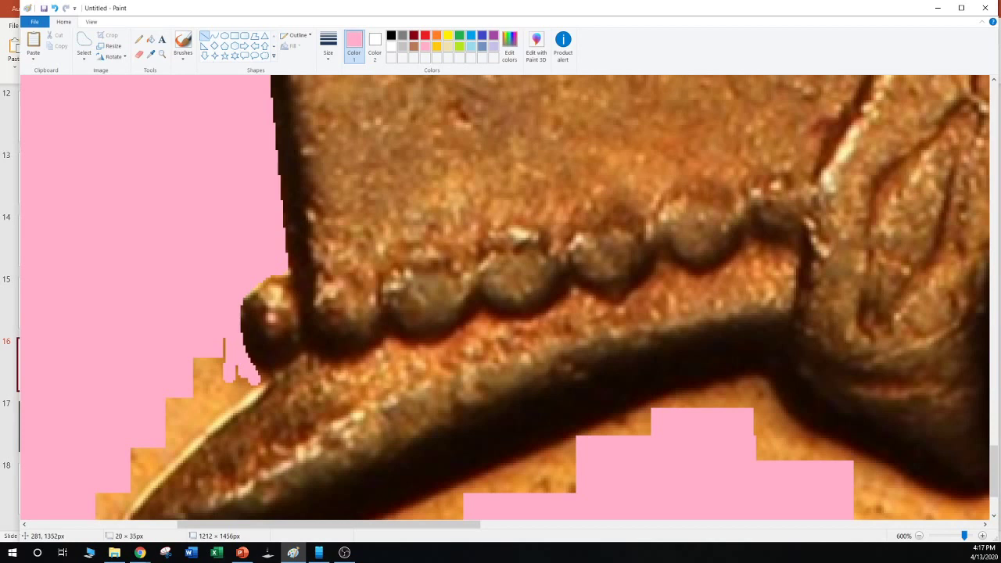
left_click_drag(153, 370, 264, 378)
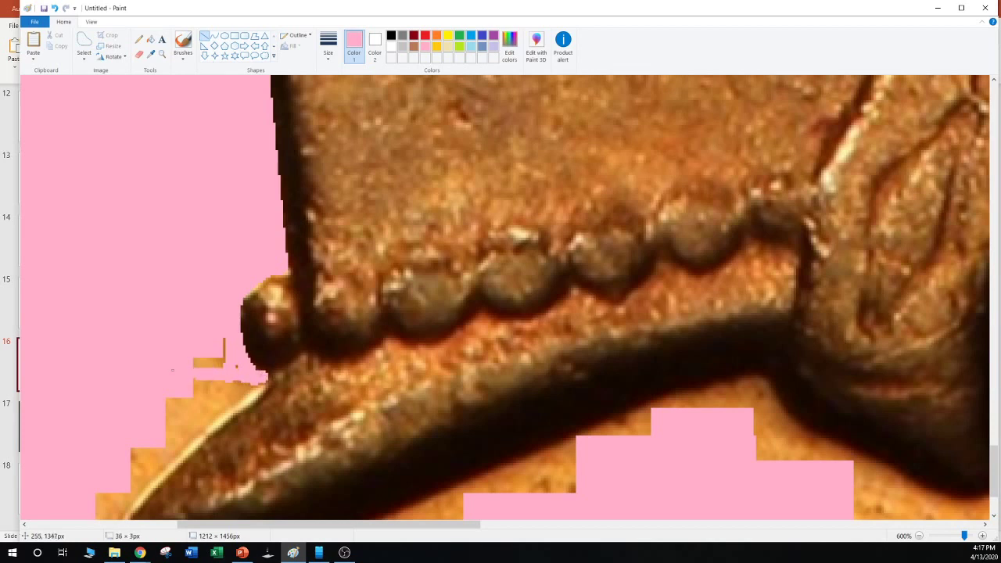
left_click_drag(172, 369, 190, 342)
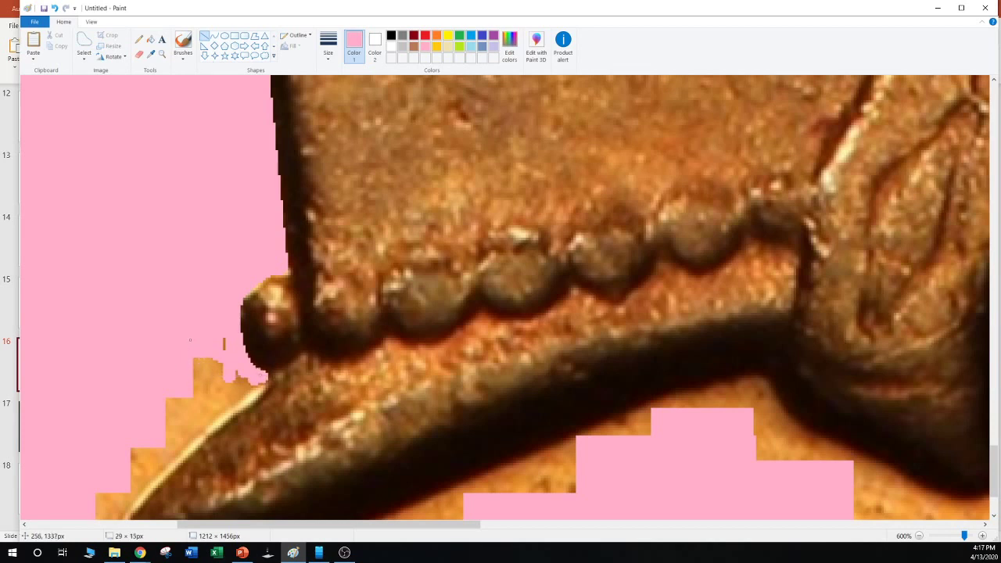
left_click_drag(190, 289, 223, 343)
left_click(198, 345)
mouse_move(247, 382)
left_mouse_down()
mouse_move(147, 480)
mouse_move(264, 383)
left_mouse_up()
Draw diagonal pink lines along the upper edge of the pointed neck tip, starting just below the frontmost bead
left_click_drag(109, 462, 197, 432)
left_click(221, 401)
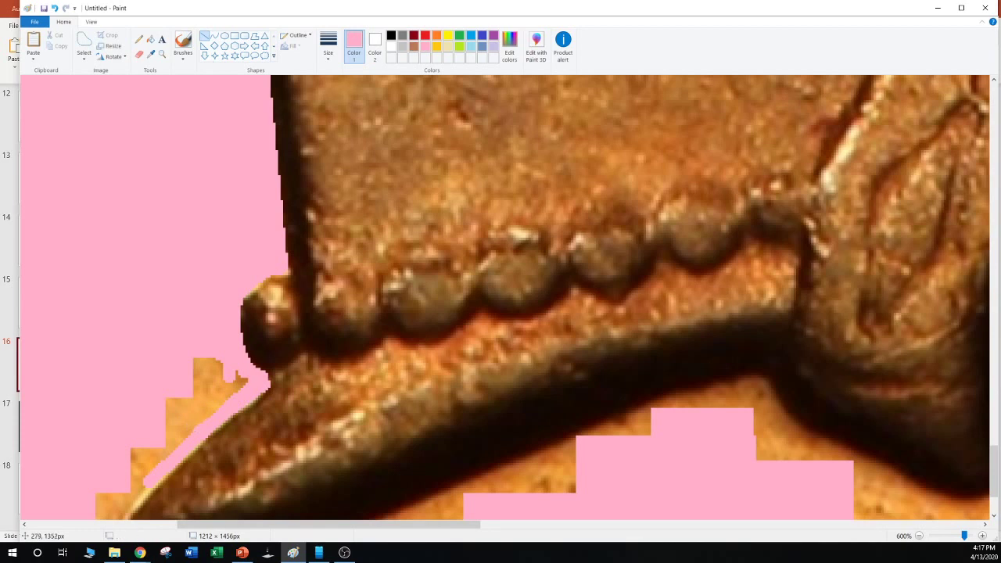
left_click_drag(248, 376, 134, 479)
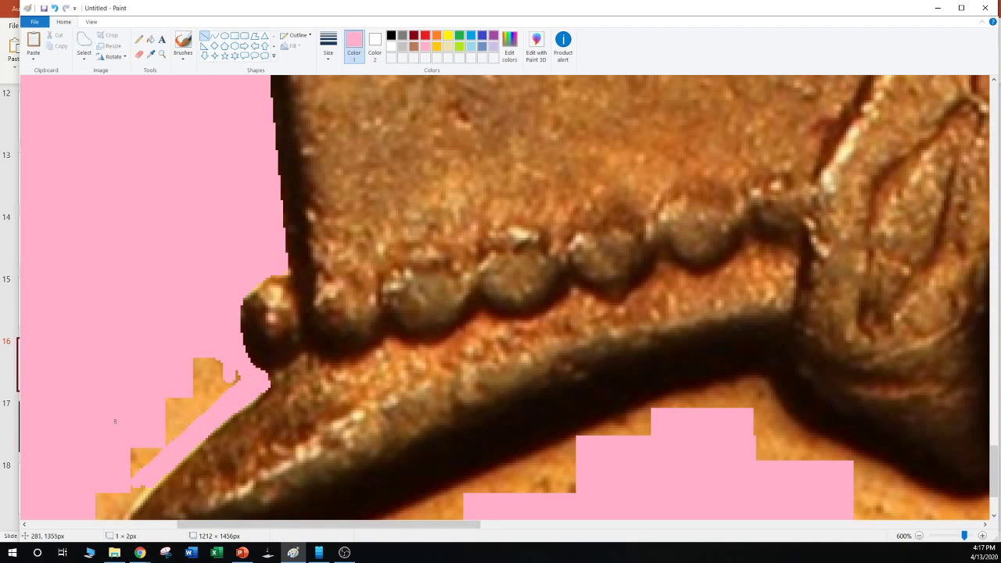
mouse_move(248, 382)
left_mouse_down()
mouse_move(184, 328)
mouse_move(231, 381)
left_mouse_up()
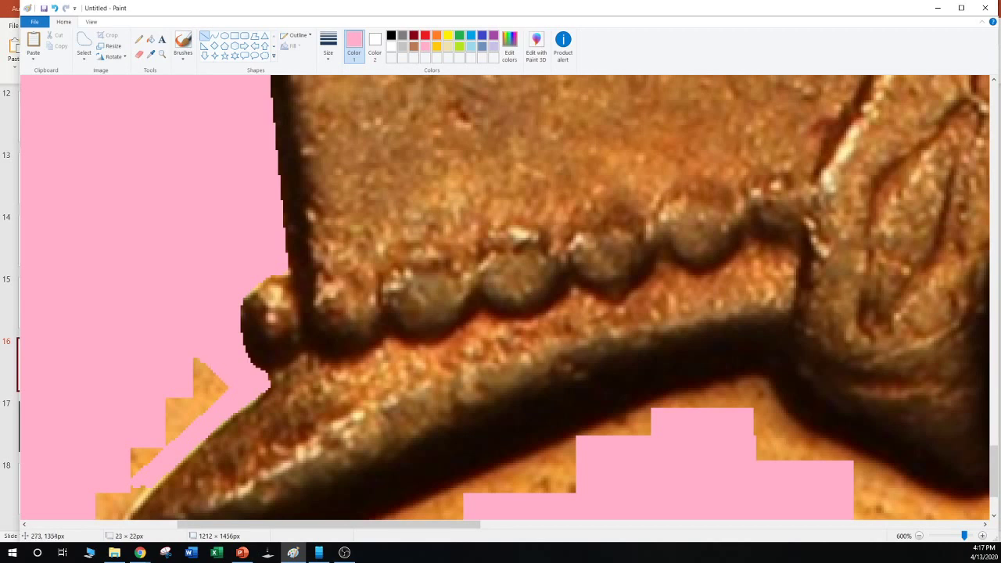
left_click(169, 380)
Delete the background patches around the pointed neck tip with free-form selections and fill the cleared area pink
left_click(84, 40)
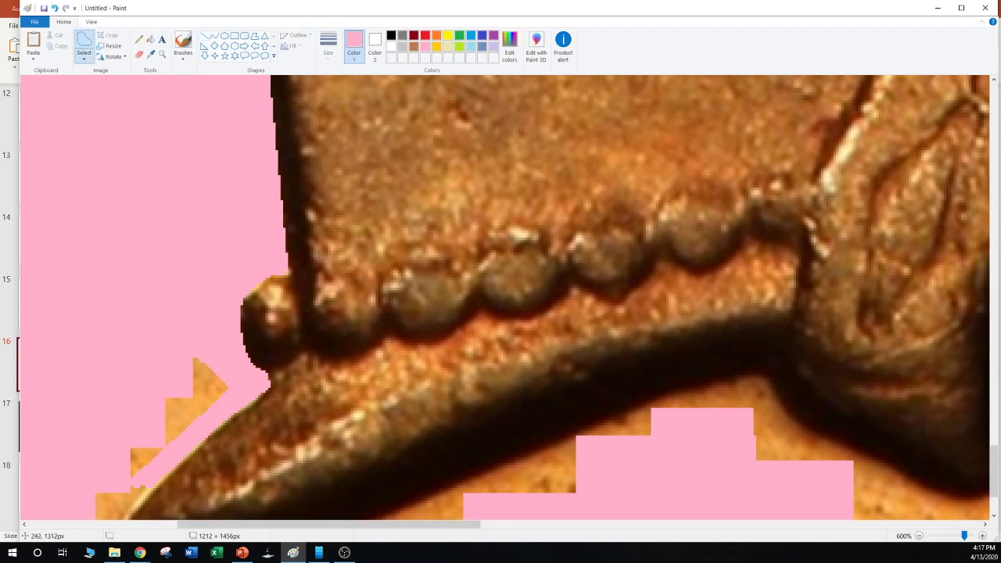
mouse_move(198, 346)
left_mouse_down()
mouse_move(238, 392)
mouse_move(144, 477)
mouse_move(105, 420)
mouse_move(165, 328)
left_mouse_up()
key("Delete")
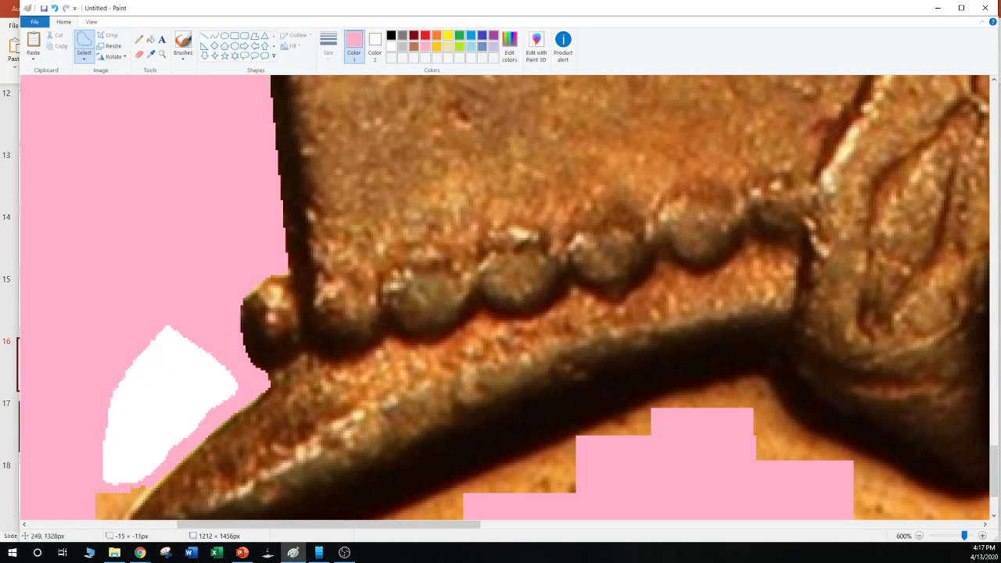
scroll(508, 297, "down", 2)
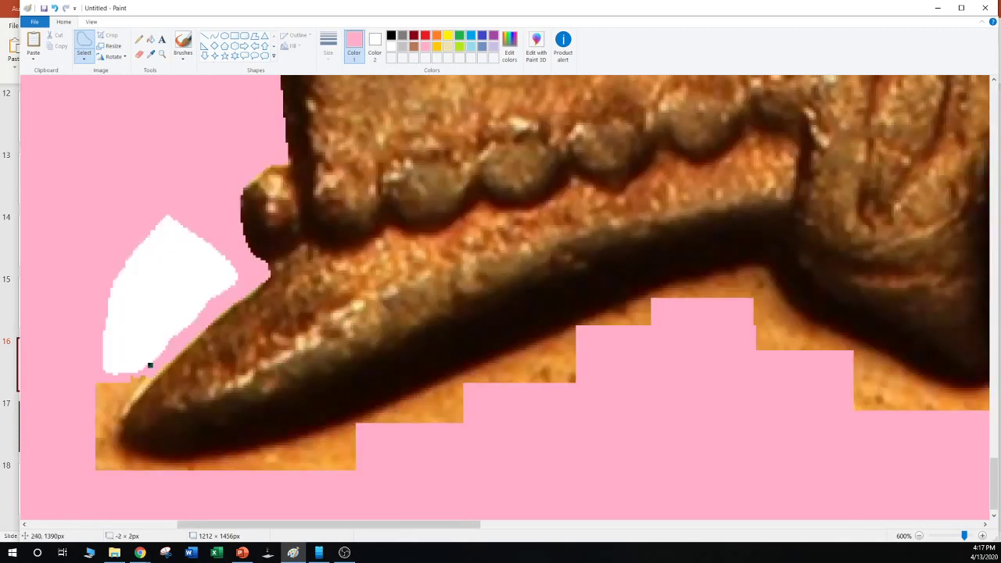
mouse_move(129, 386)
left_mouse_down()
mouse_move(110, 443)
mouse_move(131, 458)
mouse_move(184, 468)
mouse_move(239, 459)
mouse_move(390, 407)
mouse_move(421, 459)
mouse_move(332, 495)
mouse_move(226, 501)
mouse_move(86, 484)
mouse_move(50, 432)
mouse_move(83, 328)
left_mouse_up()
key("Delete")
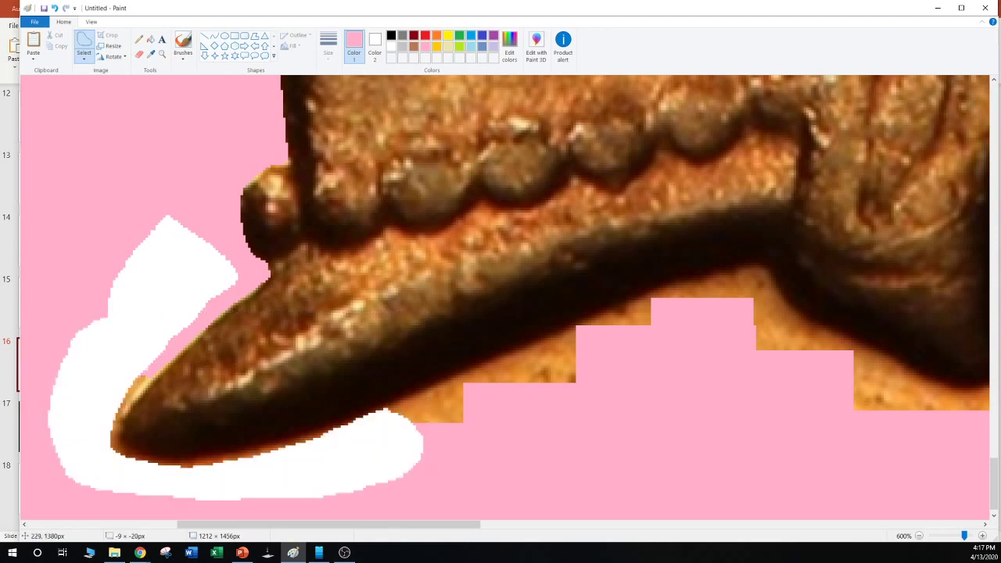
left_click(151, 39)
left_click(160, 289)
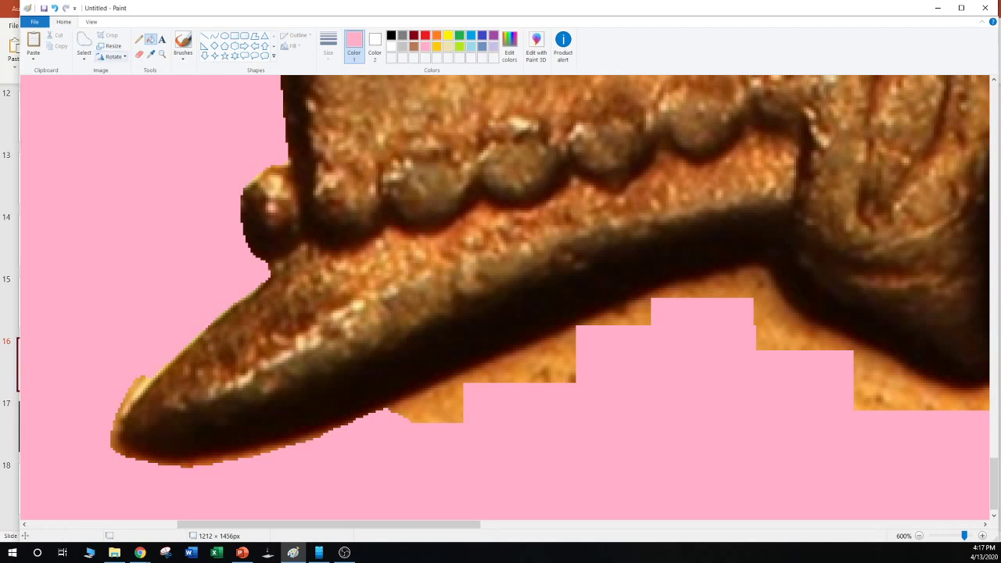
Trim the yellow background fringe around the front of the pointed neck tip with pink lines
scroll(127, 149, "down", 1)
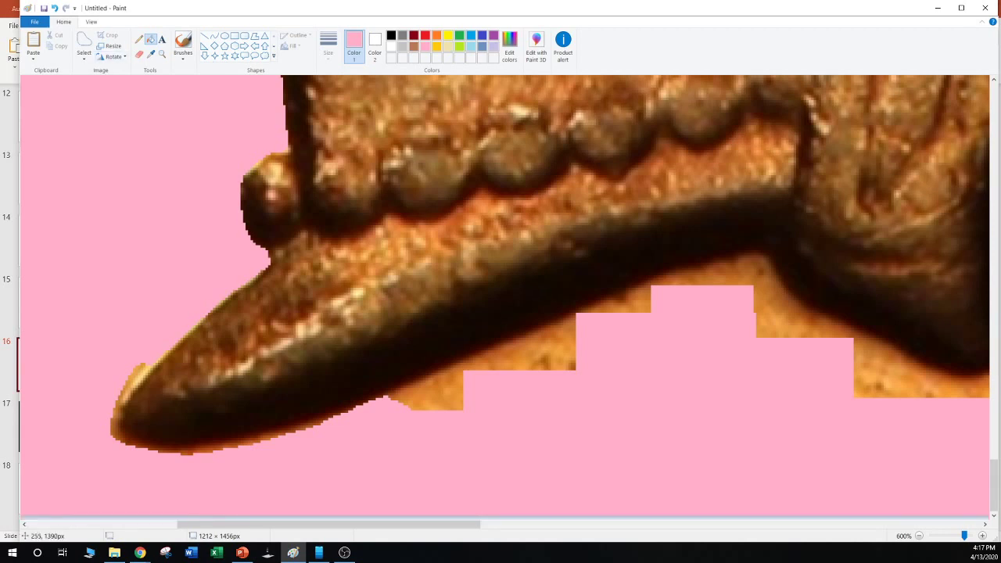
scroll(133, 274, "up", 1)
scroll(140, 344, "down", 2)
scroll(144, 362, "up", 1)
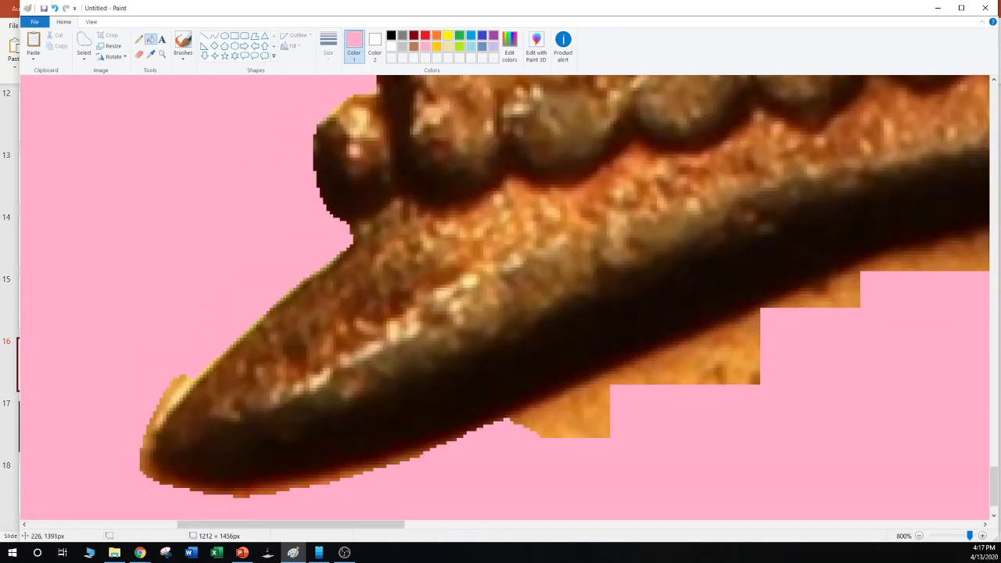
scroll(505, 297, "down", 1)
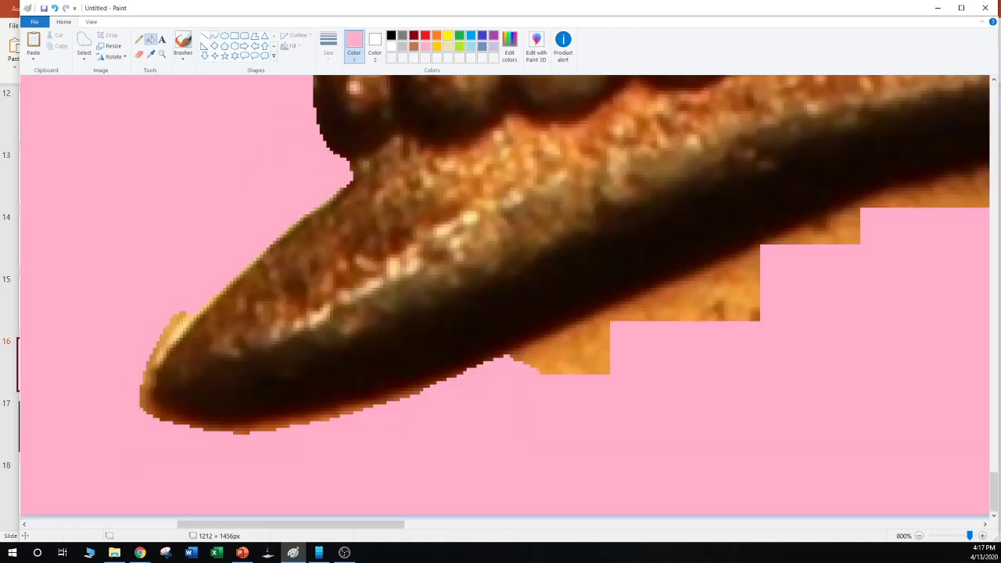
left_click(204, 36)
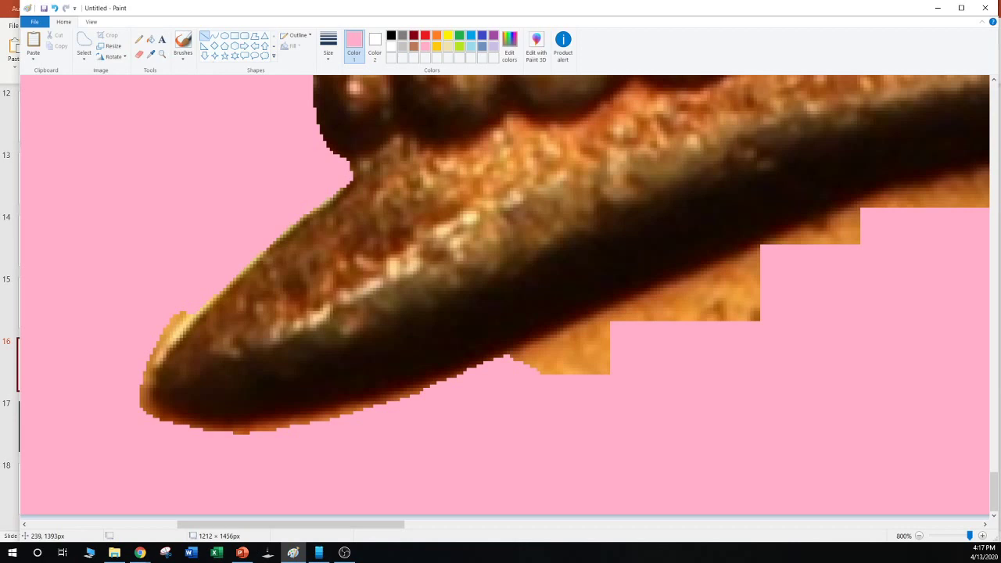
mouse_move(187, 313)
left_mouse_down()
mouse_move(142, 363)
mouse_move(142, 418)
left_mouse_up()
key("ctrl+z")
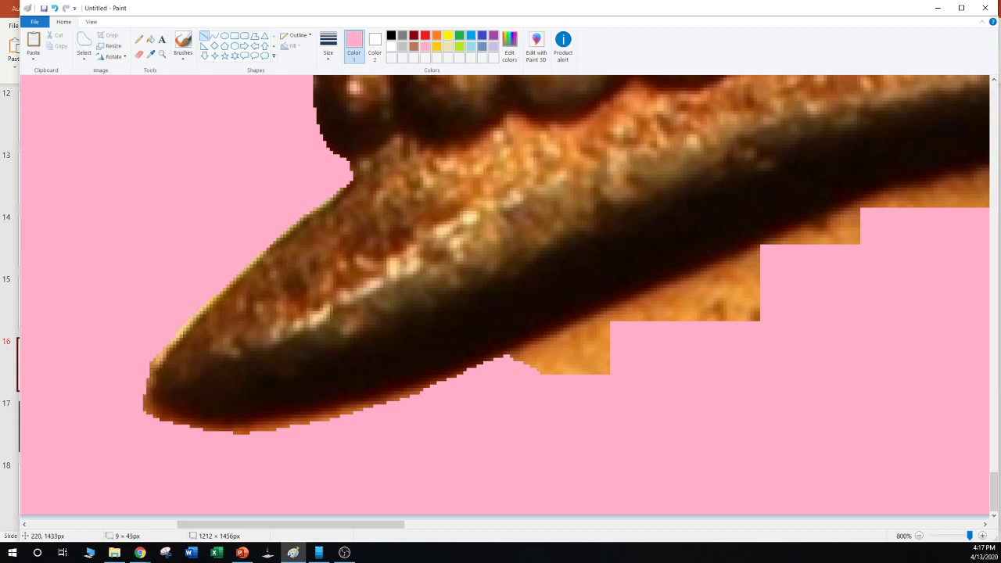
left_click_drag(169, 314, 123, 404)
left_click_drag(126, 326, 113, 453)
left_click(159, 295)
left_click_drag(234, 462, 109, 387)
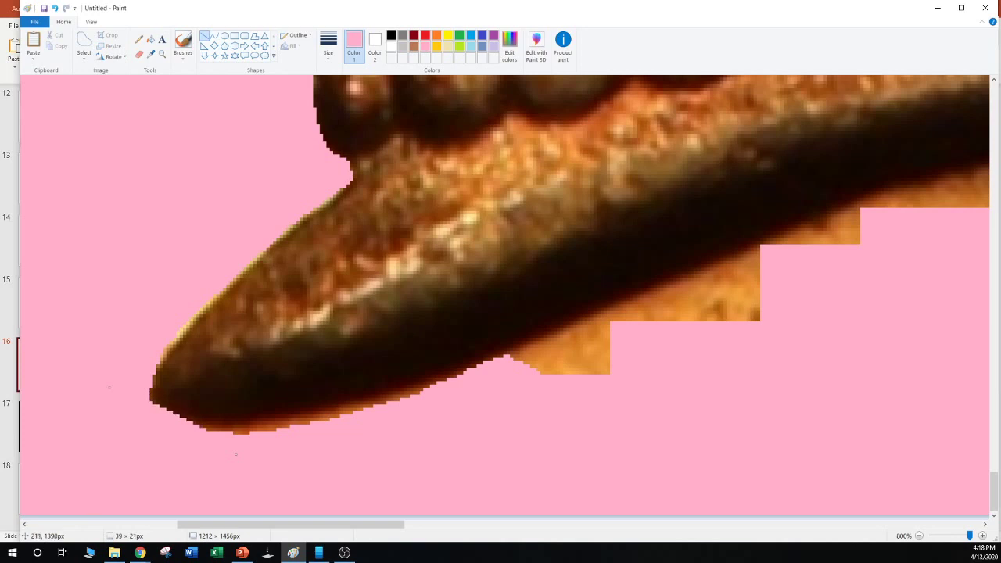
Cover the orange fringe along the underside of the neck tip with shallow pink lines
mouse_move(132, 300)
left_mouse_down()
mouse_move(148, 443)
mouse_move(379, 407)
left_mouse_up()
left_click(232, 466)
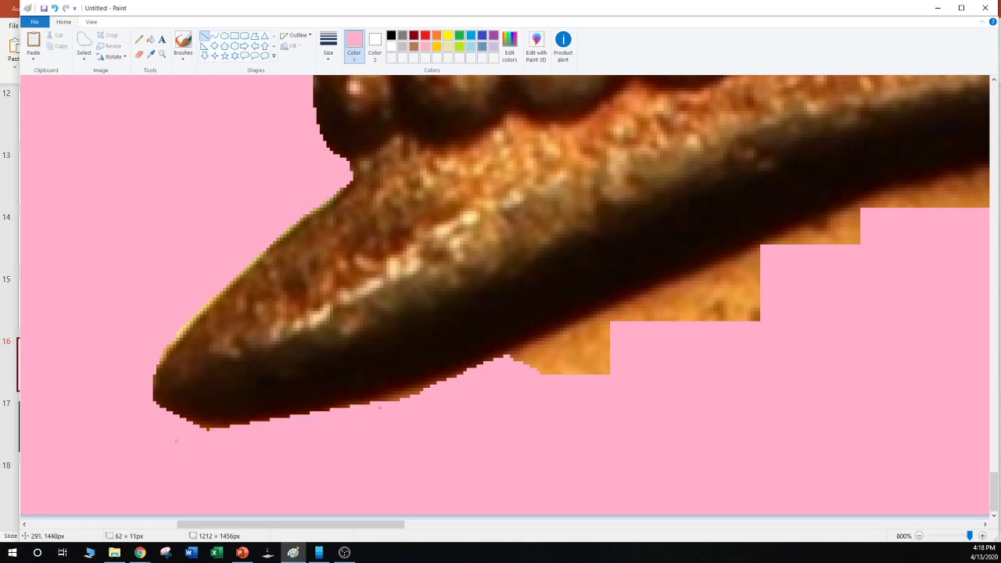
left_click(363, 461)
left_click_drag(343, 437, 105, 424)
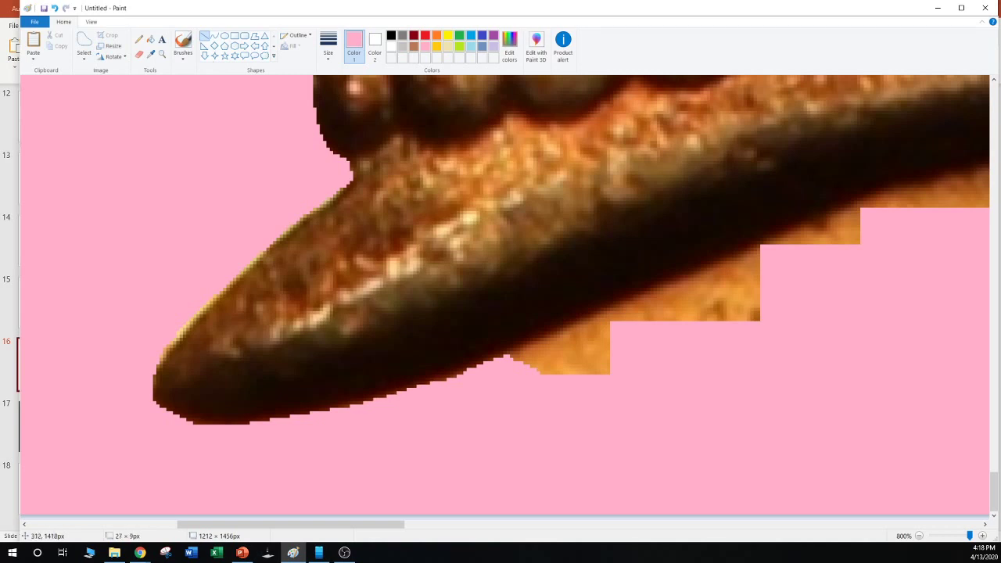
Draw rising pink lines along the dark lower edge of the neck to separate it from the stepped background patches
left_click_drag(356, 413, 566, 343)
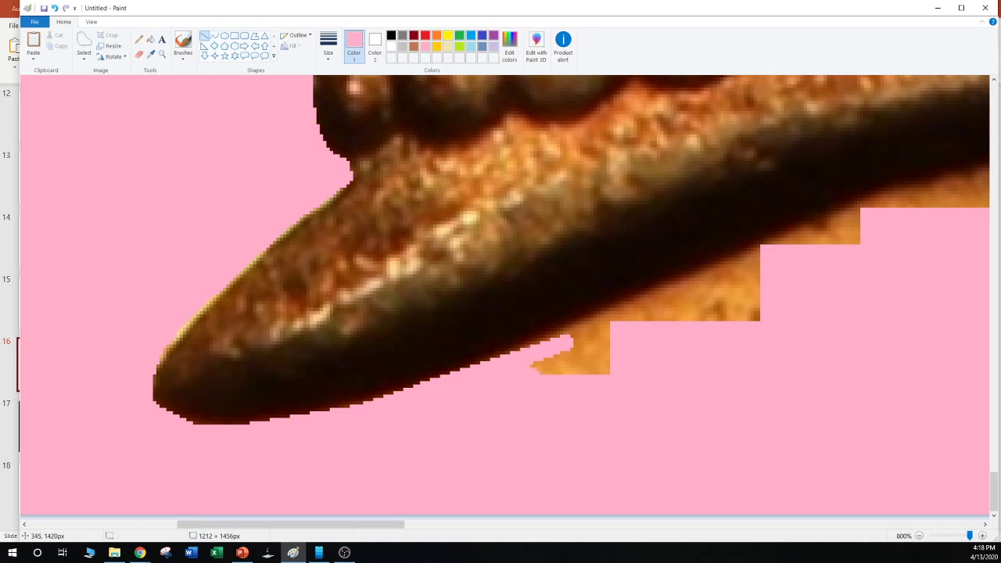
mouse_move(370, 418)
left_mouse_down()
mouse_move(672, 297)
mouse_move(648, 287)
mouse_move(646, 305)
left_mouse_up()
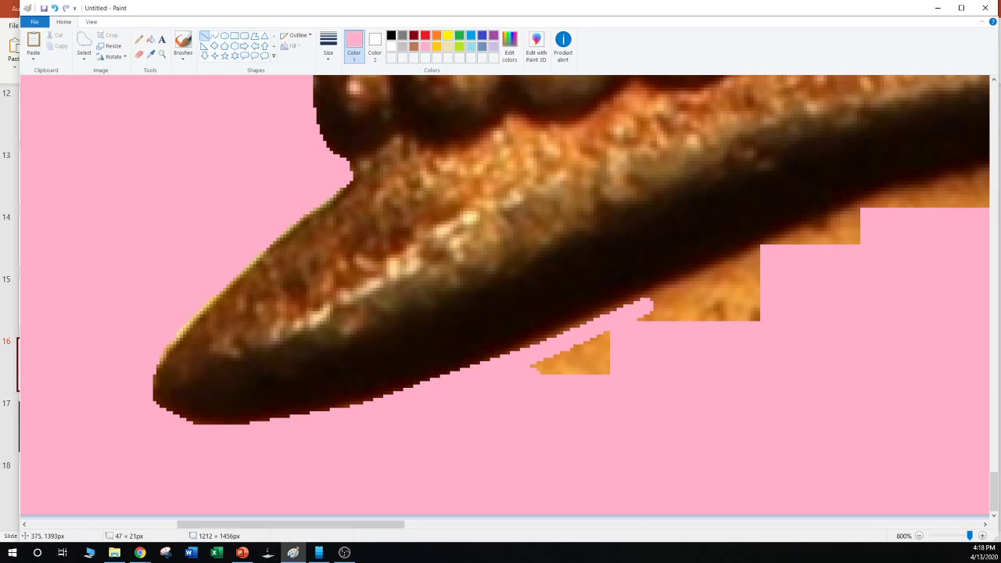
mouse_move(490, 370)
left_mouse_down()
mouse_move(461, 376)
mouse_move(762, 294)
mouse_move(758, 250)
mouse_move(798, 232)
left_mouse_up()
left_click(622, 321)
left_click(807, 373)
mouse_move(523, 377)
left_mouse_down()
mouse_move(794, 262)
mouse_move(806, 237)
left_mouse_up()
left_click_drag(523, 377, 521, 371)
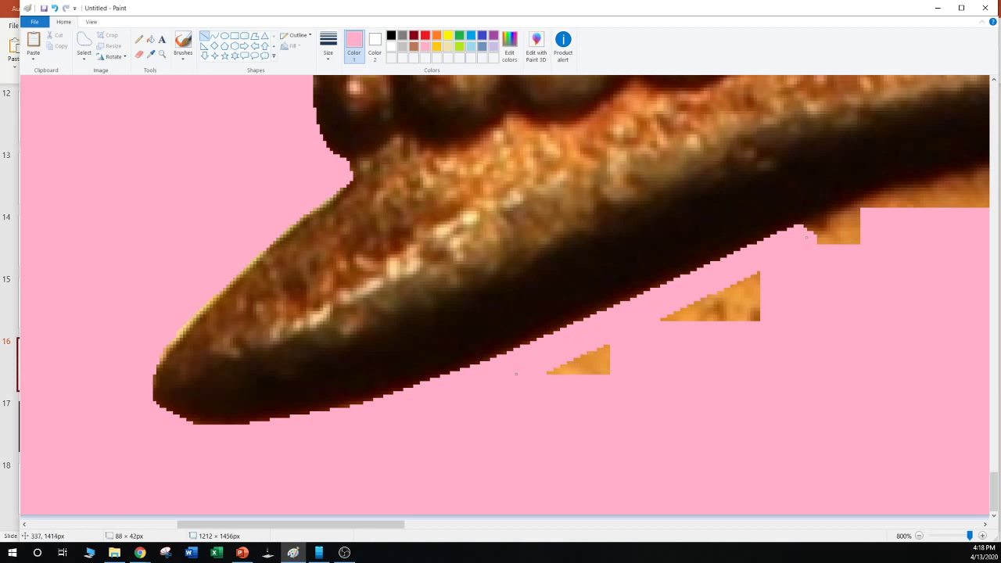
left_click(533, 408)
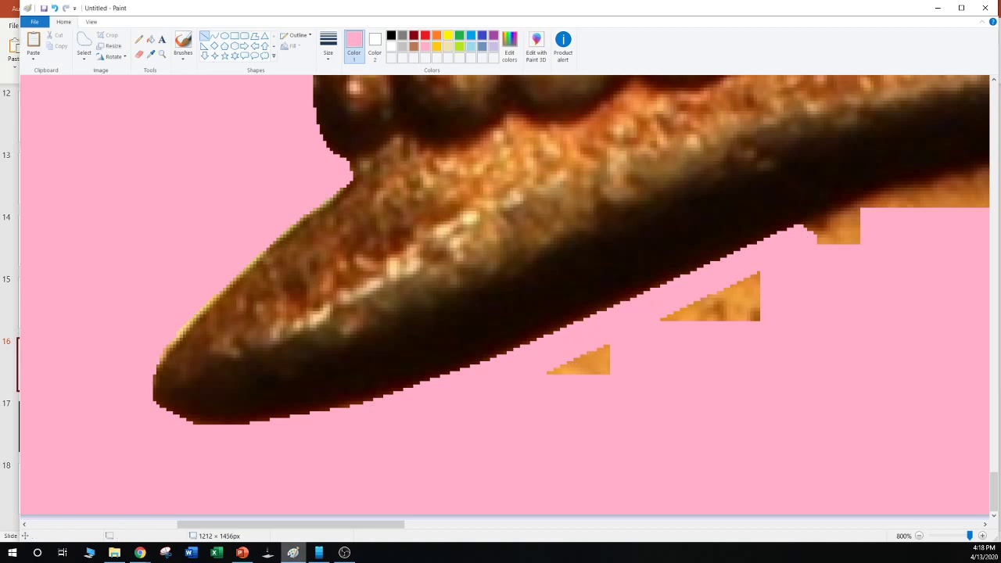
left_click_drag(336, 525, 414, 524)
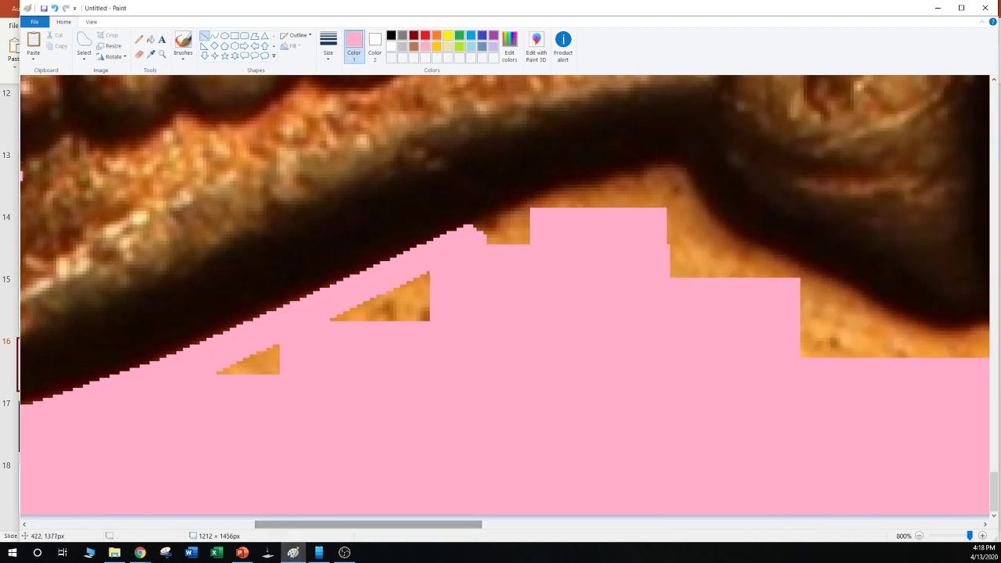
Trace the dark lower edge with pink lines over the peaked notch and down its far slope to the existing pink area
mouse_move(469, 229)
left_mouse_down()
mouse_move(671, 168)
mouse_move(737, 263)
mouse_move(816, 301)
mouse_move(829, 292)
left_mouse_up()
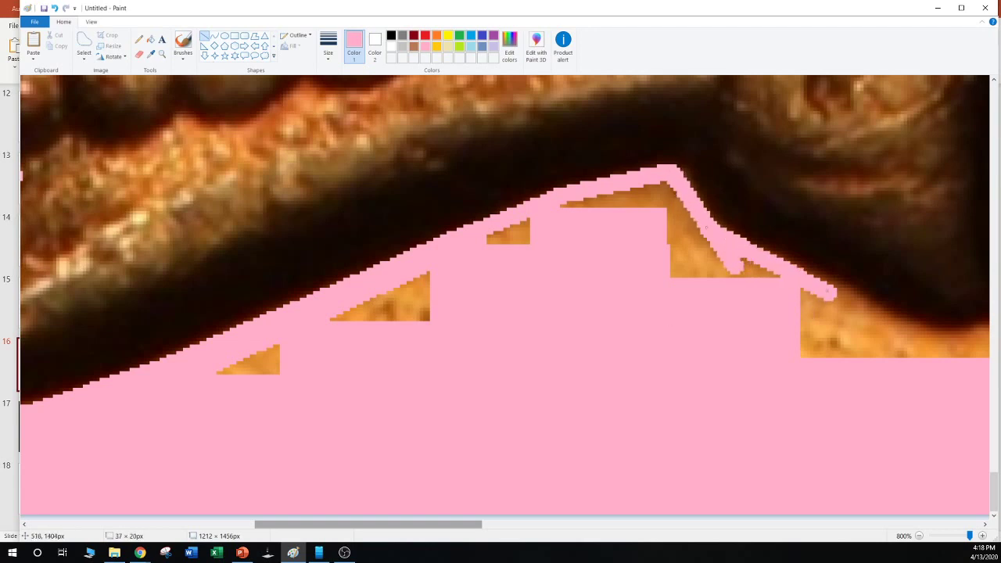
left_click(782, 340)
mouse_move(760, 254)
left_mouse_down()
mouse_move(826, 270)
mouse_move(866, 313)
mouse_move(915, 337)
mouse_move(907, 331)
left_mouse_up()
left_click(817, 322)
left_click_drag(826, 277, 822, 275)
left_click(862, 398)
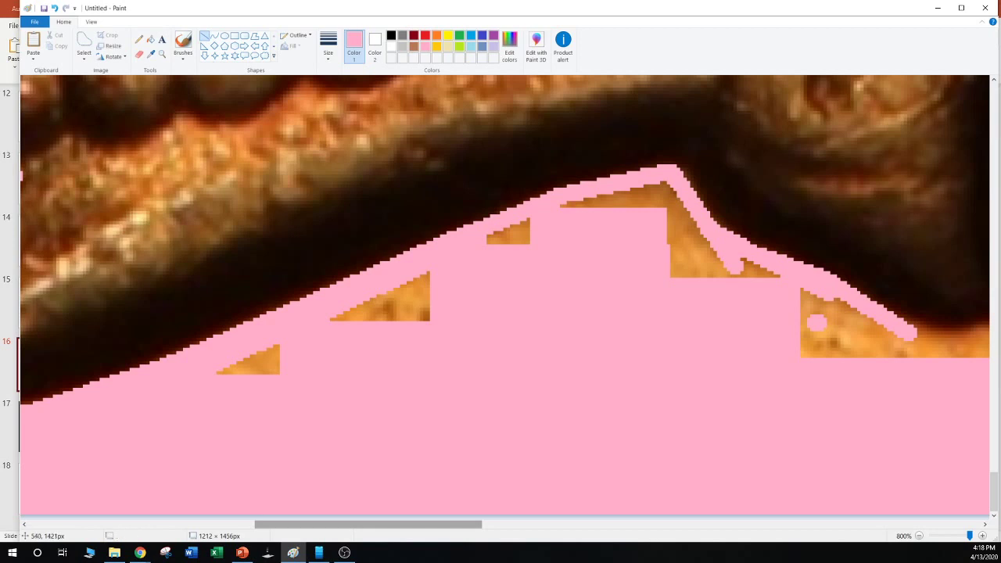
left_click_drag(952, 377, 909, 331)
left_click(878, 404)
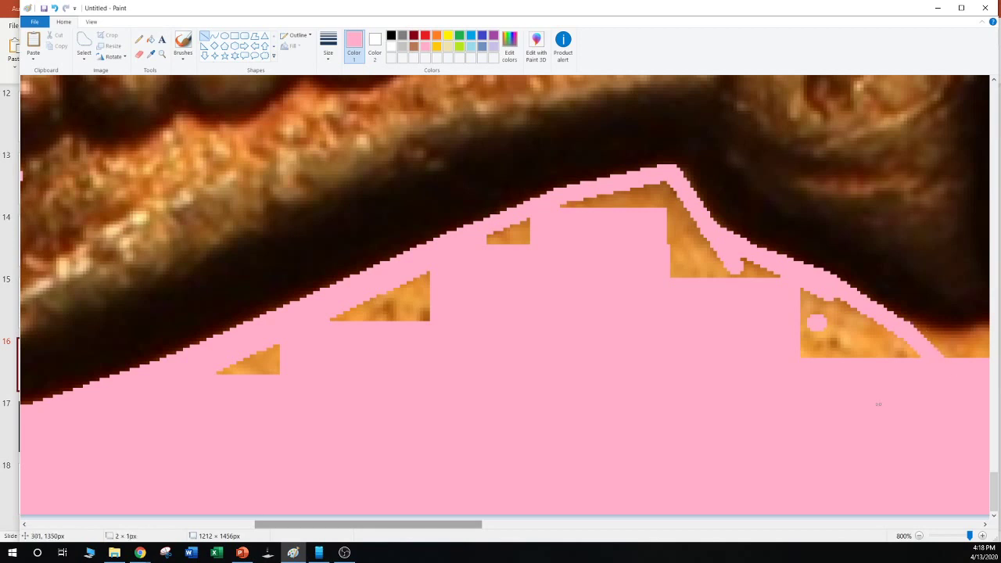
Delete the leftover orange patches beneath the peaked dark edge with a free-form selection
left_click(83, 41)
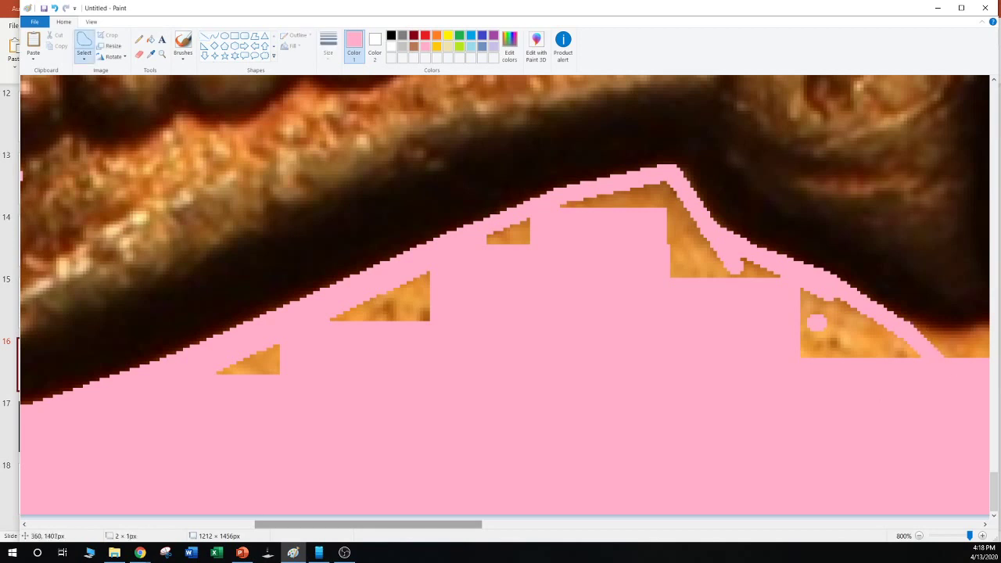
left_click_drag(185, 377, 525, 216)
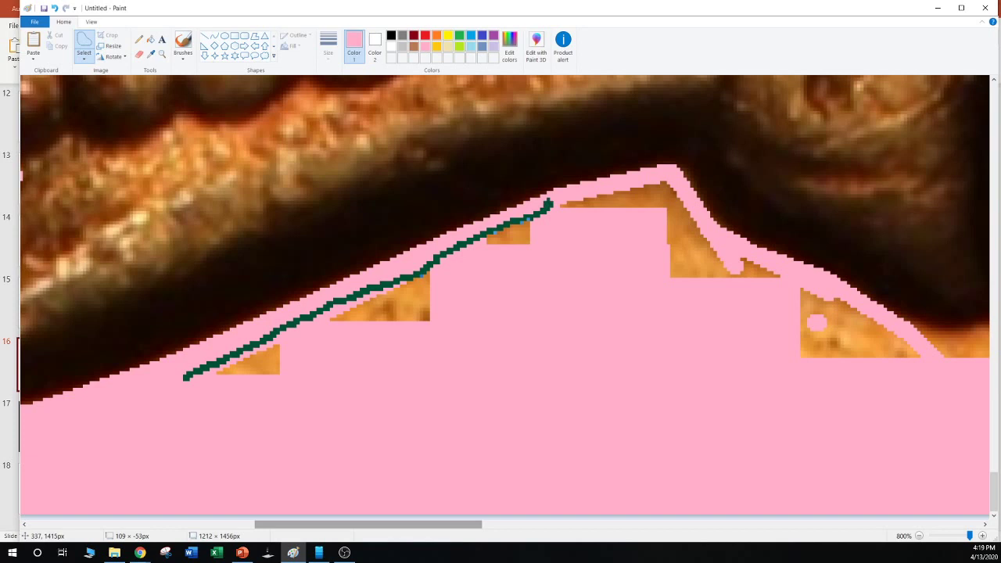
mouse_move(550, 205)
left_mouse_down()
mouse_move(676, 179)
mouse_move(718, 234)
mouse_move(801, 282)
mouse_move(857, 296)
mouse_move(916, 344)
mouse_move(926, 371)
mouse_move(759, 383)
mouse_move(428, 373)
mouse_move(188, 380)
left_mouse_up()
key("Delete")
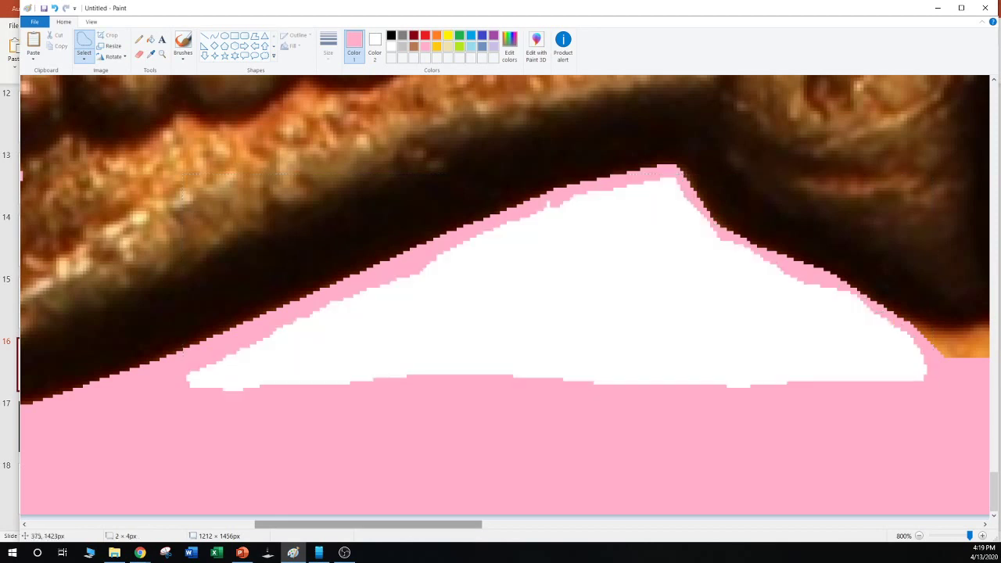
Clear the remaining bits along both slopes with further free-form selections and fill the whole white area pink
mouse_move(439, 254)
left_mouse_down()
mouse_move(395, 278)
mouse_move(461, 300)
left_mouse_up()
key("Delete")
mouse_move(212, 353)
left_mouse_down()
mouse_move(245, 408)
mouse_move(208, 350)
mouse_move(279, 382)
left_mouse_up()
key("Delete")
key("Delete")
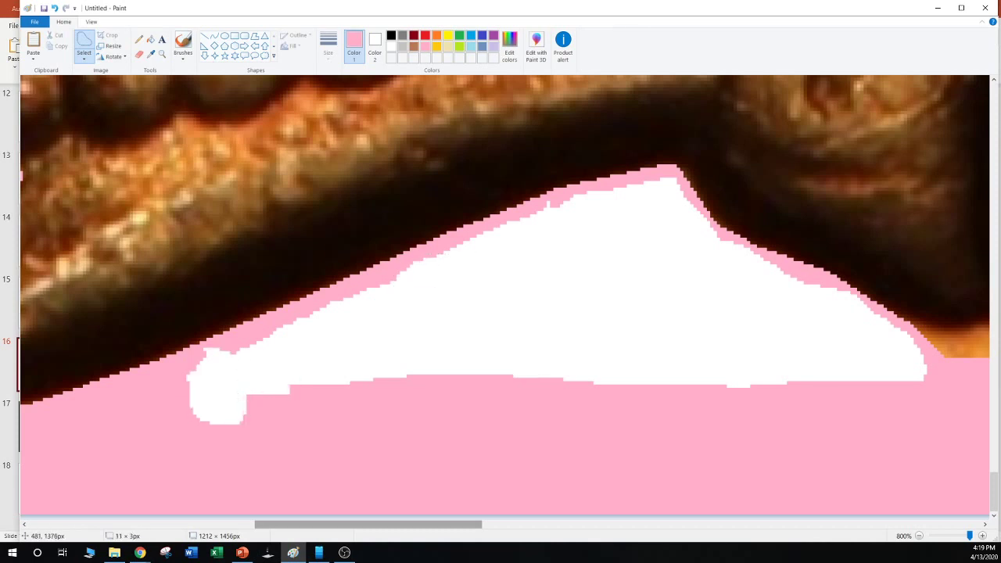
mouse_move(693, 218)
left_mouse_down()
mouse_move(763, 266)
mouse_move(834, 287)
mouse_move(843, 315)
left_mouse_up()
key("Delete")
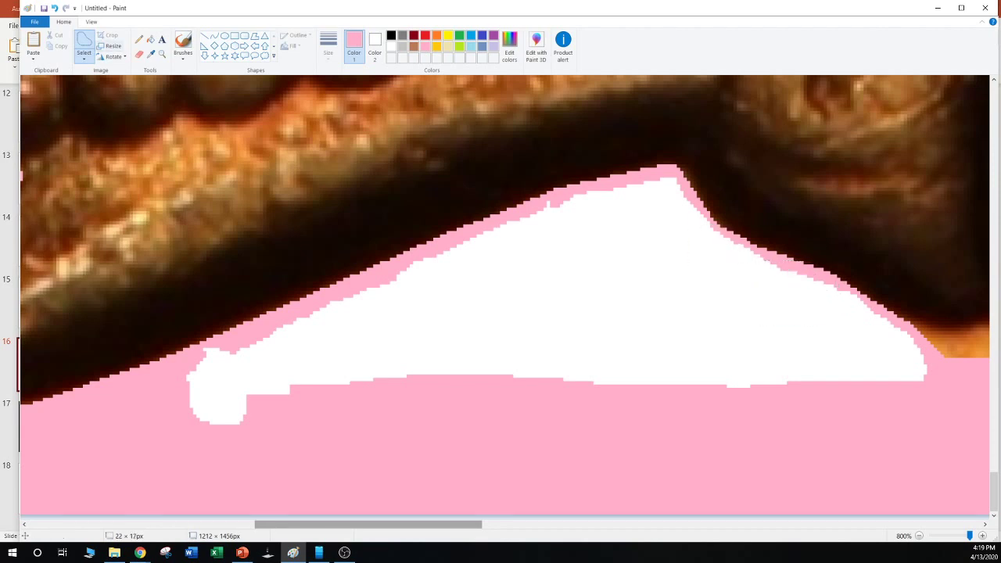
left_click(151, 39)
left_click(580, 289)
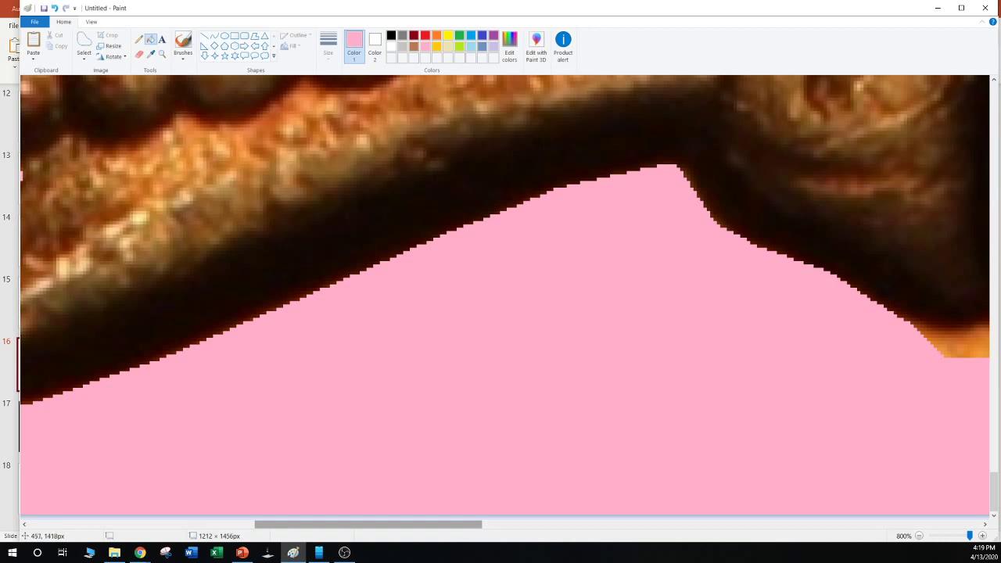
Cover the orange fringe around the rounded tip of the dark lobe in the next edge section with pink lines
left_click_drag(367, 524, 554, 523)
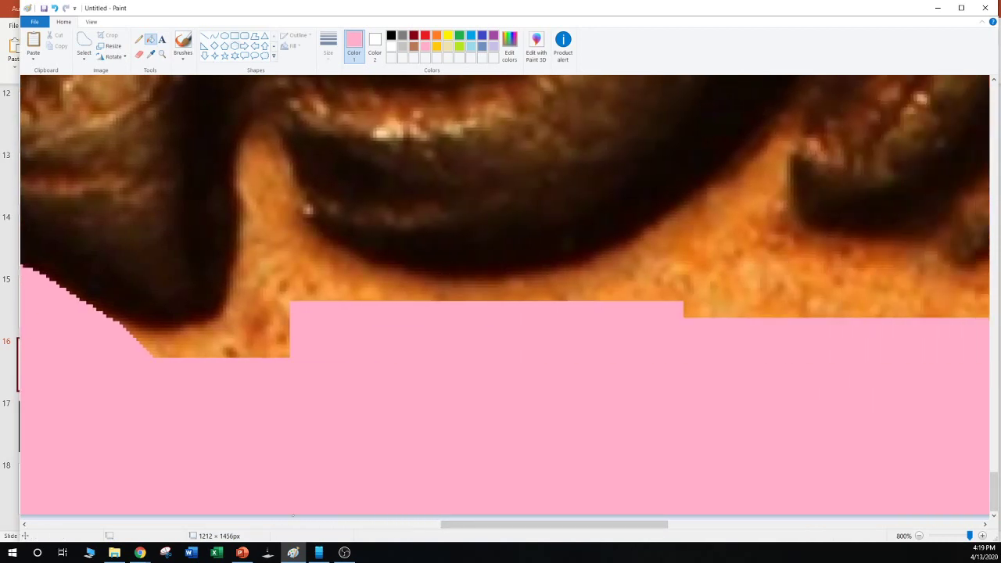
left_click(204, 36)
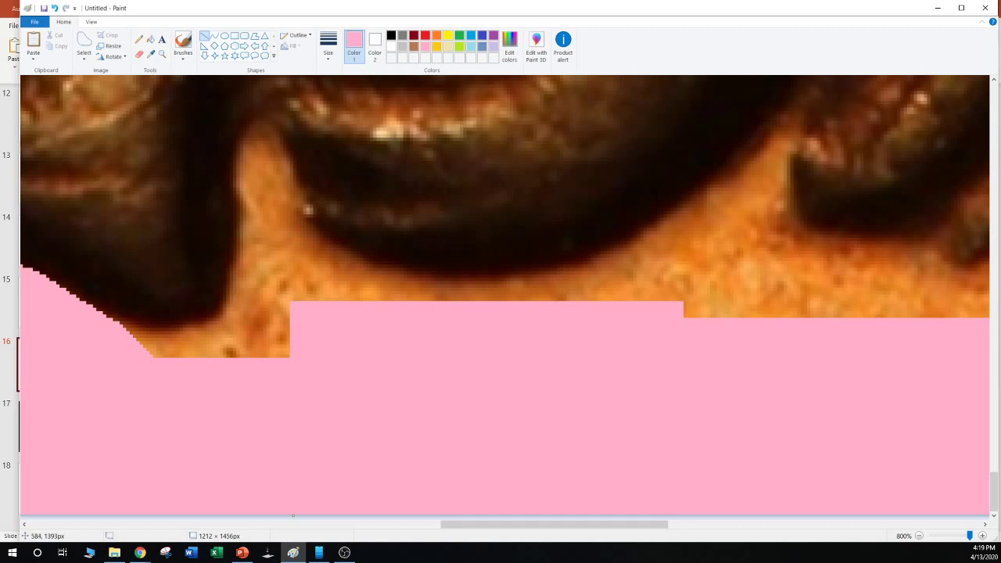
left_click_drag(141, 350, 205, 341)
left_click_drag(102, 343, 252, 322)
left_click(158, 350)
left_click_drag(166, 372, 244, 289)
left_click(250, 357)
mouse_move(205, 362)
left_mouse_down()
mouse_move(241, 295)
mouse_move(246, 259)
left_mouse_up()
left_click(260, 314)
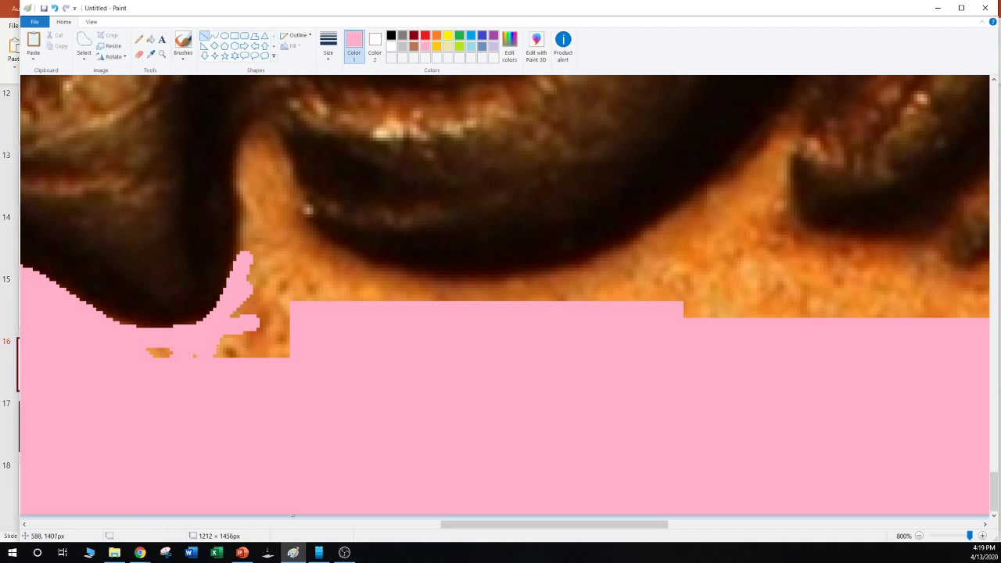
Outline the narrow gap between the two dark lobes in pink, up one side, over its peak and down the other
left_click_drag(235, 352, 231, 174)
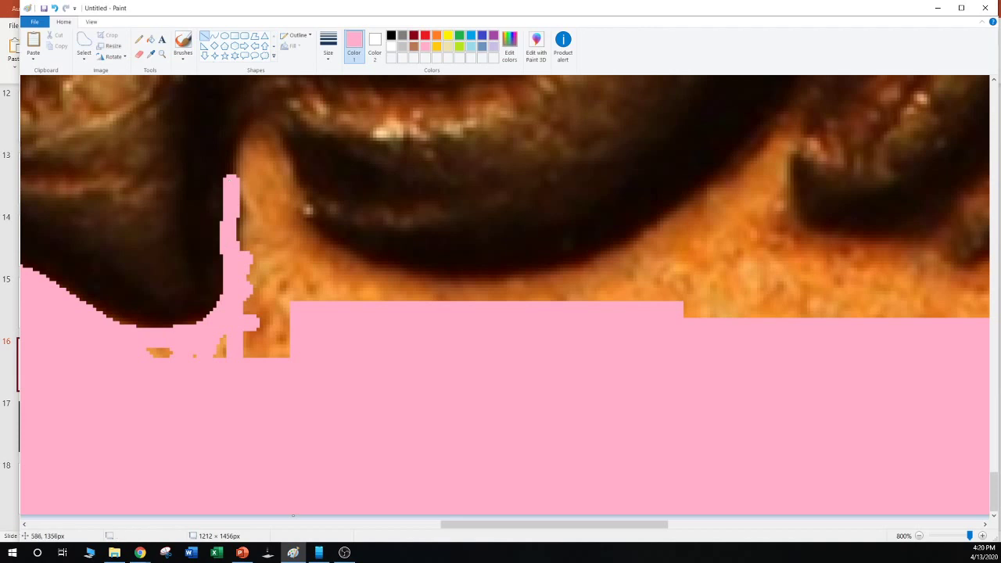
mouse_move(229, 182)
left_mouse_down()
mouse_move(254, 132)
mouse_move(272, 137)
mouse_move(336, 291)
mouse_move(286, 290)
mouse_move(302, 279)
mouse_move(284, 156)
mouse_move(302, 240)
mouse_move(406, 299)
mouse_move(388, 277)
left_mouse_up()
left_click(259, 185)
left_click_drag(296, 228, 299, 223)
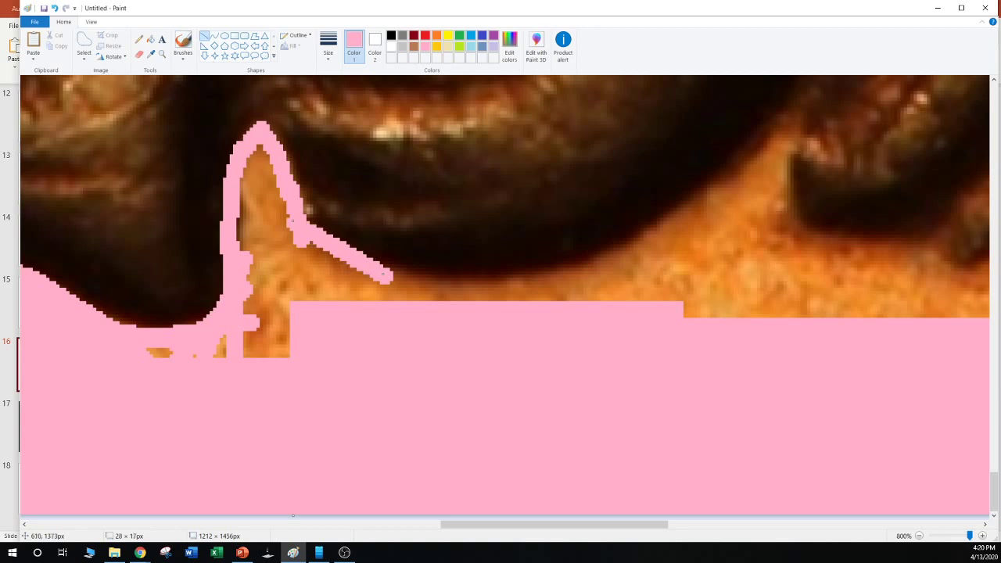
Trace the curved underside of the large rounded lobe with pink lines up into the next pointed gap
mouse_move(392, 274)
left_mouse_down()
mouse_move(466, 295)
mouse_move(595, 267)
left_mouse_up()
left_click(434, 270)
left_click_drag(508, 260, 663, 237)
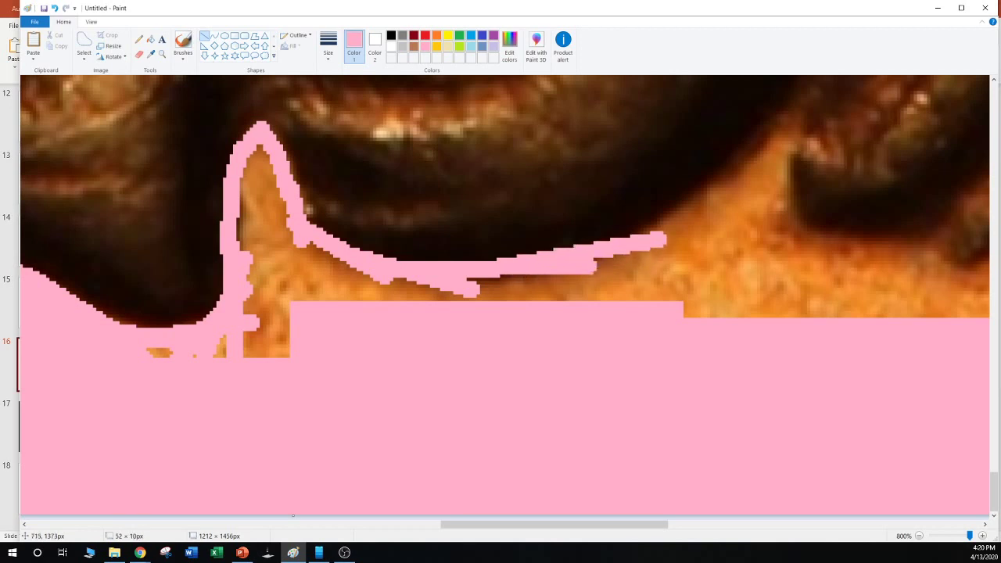
mouse_move(600, 239)
left_mouse_down()
mouse_move(731, 214)
mouse_move(753, 191)
left_mouse_up()
left_click_drag(665, 219, 756, 168)
mouse_move(691, 205)
left_mouse_down()
mouse_move(757, 165)
mouse_move(752, 146)
mouse_move(793, 102)
left_mouse_up()
left_click(767, 217)
Paint the upper end of the pointed gap beside the large lobe pink, covering the dark and orange remnants inside it
scroll(792, 103, "up", 2)
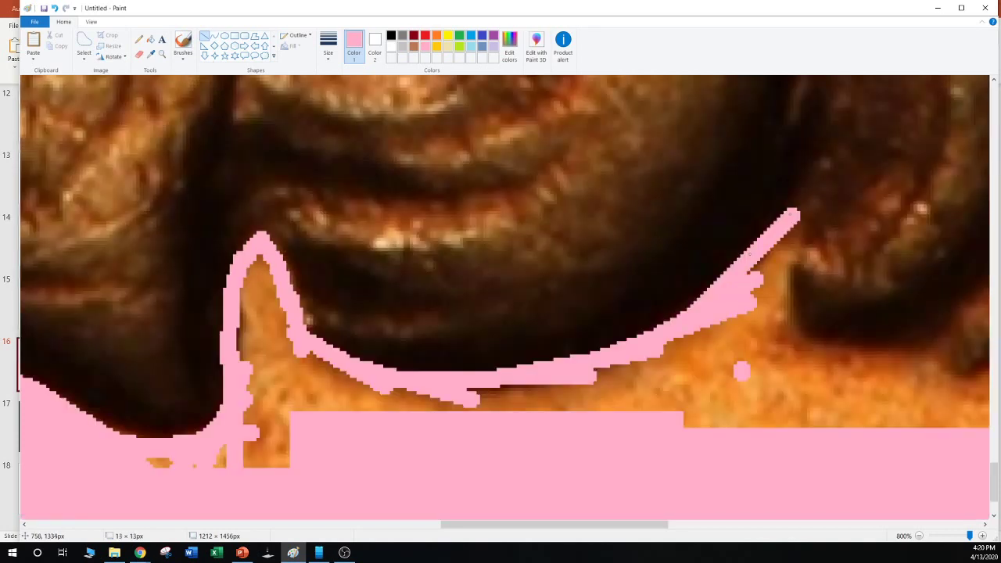
left_click(792, 264)
left_click_drag(793, 212, 775, 286)
left_click(785, 328)
left_click(788, 240)
left_click_drag(785, 237, 759, 299)
left_click(752, 344)
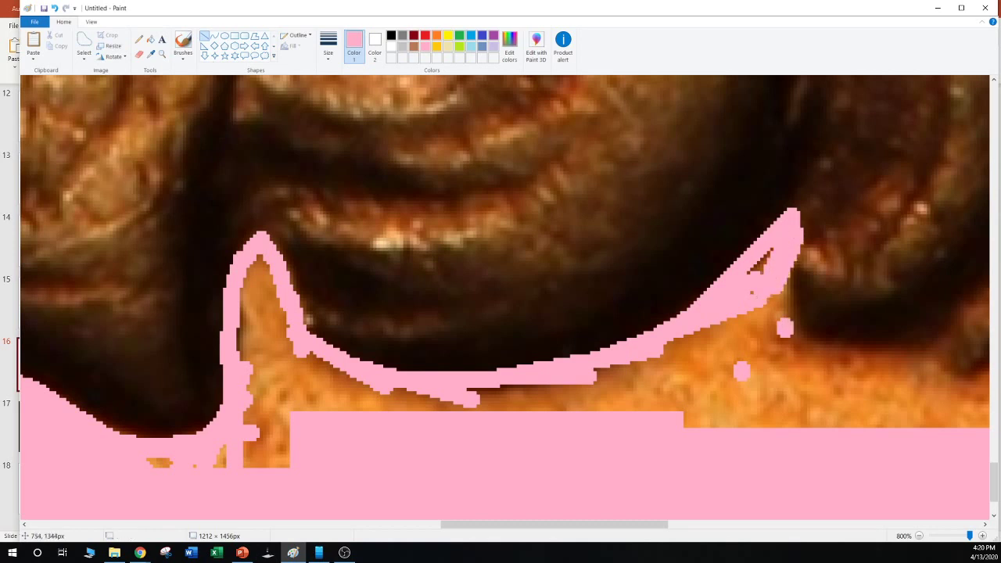
left_click_drag(766, 244, 736, 310)
left_click_drag(741, 371, 754, 385)
Outline the side and underside of the next lobe in pink and close the orange patch with a vertical line
left_click_drag(782, 285, 786, 362)
left_click(784, 427)
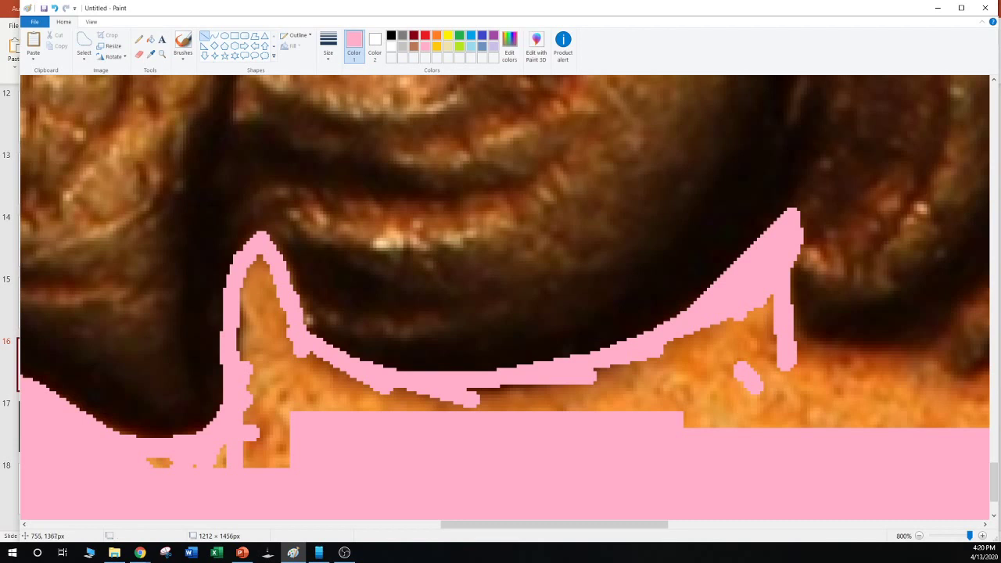
mouse_move(785, 322)
left_mouse_down()
mouse_move(816, 357)
mouse_move(909, 352)
mouse_move(898, 445)
left_mouse_up()
left_click(813, 419)
left_click(903, 418)
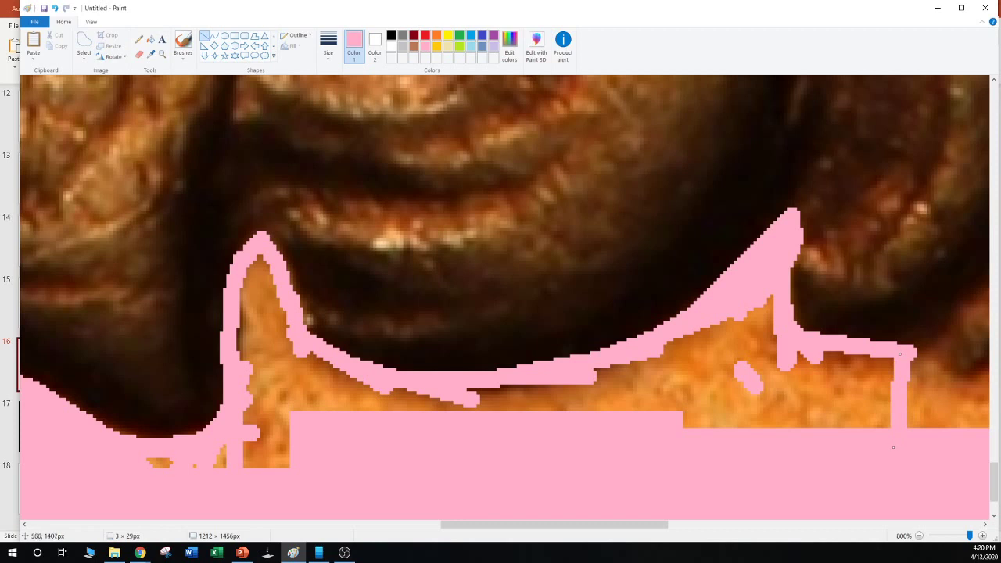
Cover the orange specks below the first lobe's tip and the strip at the base of the narrow gap with pink
left_click(165, 466)
left_click(205, 471)
left_click(147, 464)
left_click(151, 463)
left_click(167, 464)
left_click(202, 468)
left_click(219, 466)
left_click(246, 469)
mouse_move(216, 458)
left_mouse_down()
mouse_move(315, 459)
mouse_move(211, 448)
mouse_move(353, 441)
left_mouse_up()
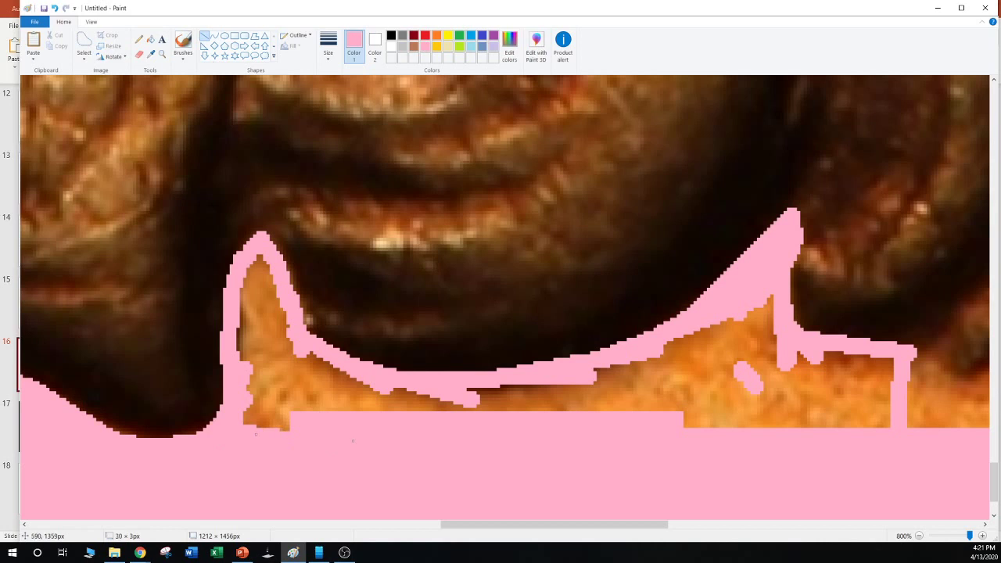
Fill the narrow gap between the two lobes with adjacent vertical pink lines
left_click_drag(242, 270, 242, 437)
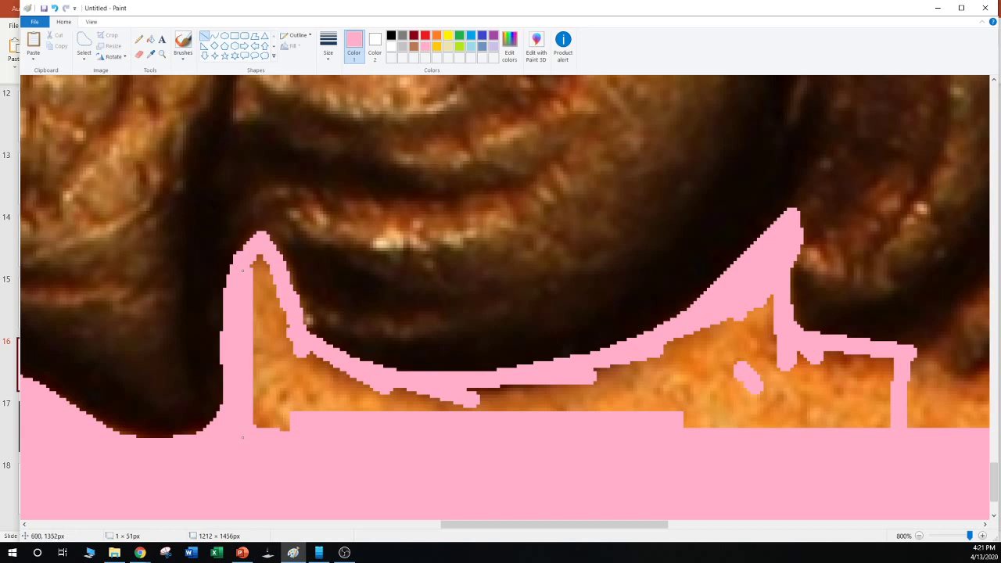
left_click_drag(258, 264, 258, 428)
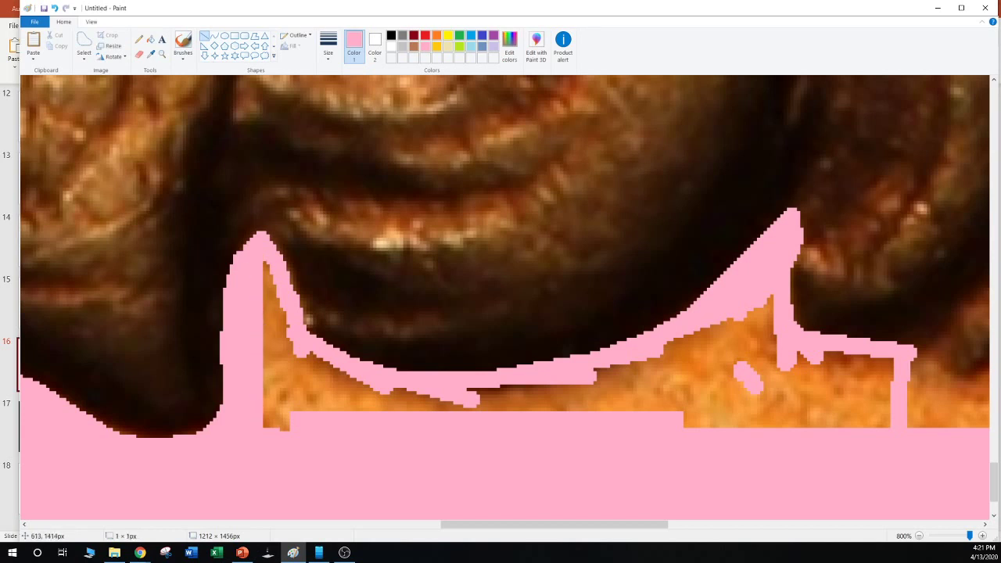
left_click_drag(270, 261, 272, 428)
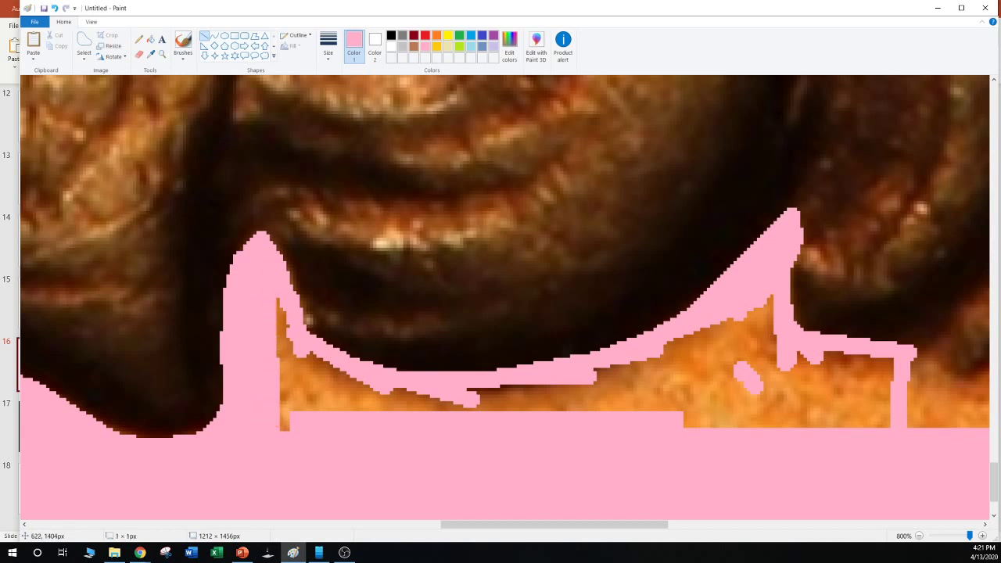
left_click_drag(279, 270, 278, 428)
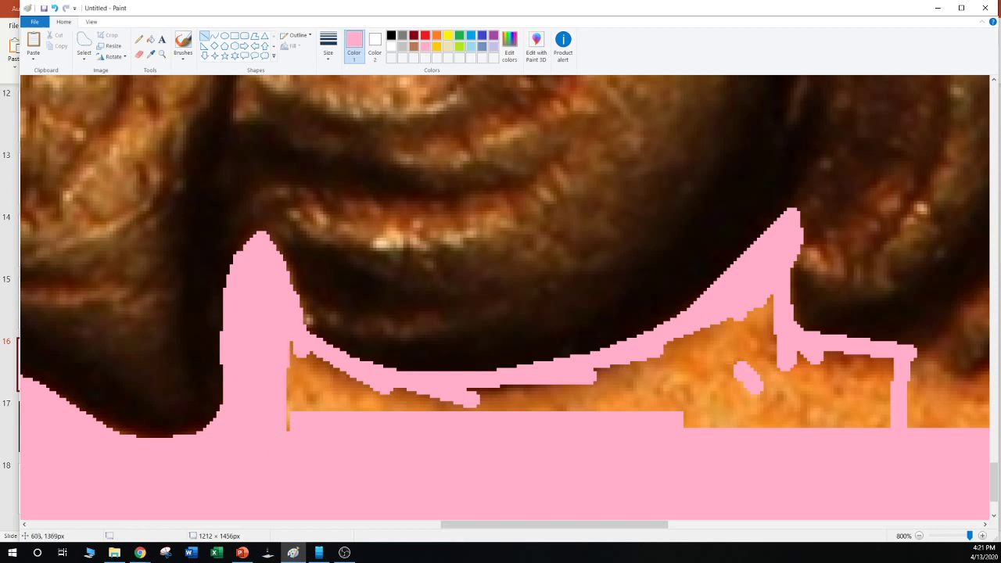
left_click_drag(295, 330, 295, 429)
Cover the orange wedge below the near end of the large lobe's underside with slanted pink lines
left_click_drag(345, 405, 348, 409)
left_click_drag(304, 348, 424, 410)
left_click_drag(303, 372, 397, 410)
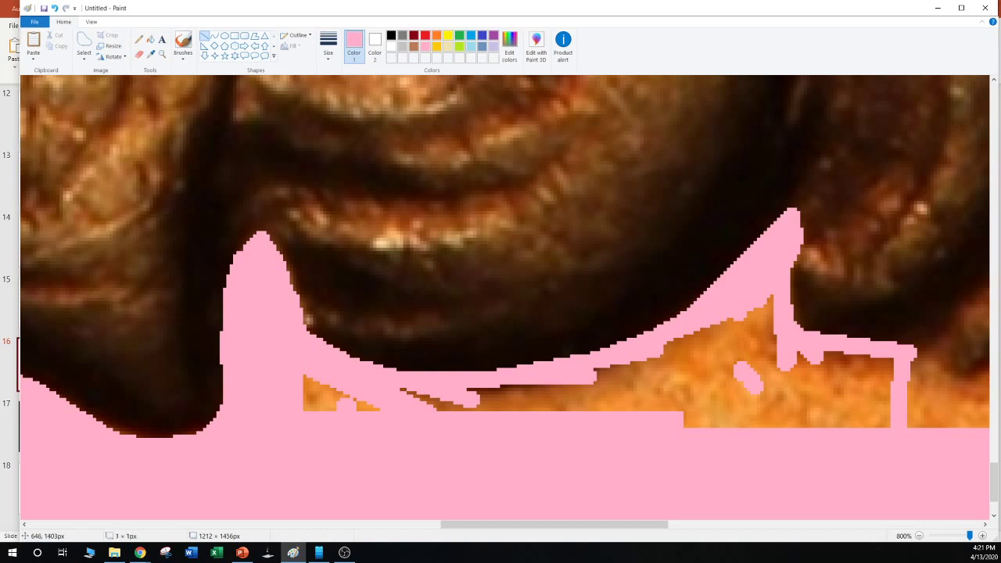
left_click_drag(299, 372, 372, 407)
left_click_drag(300, 377, 368, 415)
mouse_move(300, 392)
left_mouse_down()
mouse_move(332, 408)
mouse_move(315, 408)
left_mouse_up()
Cover the orange and dark strip under the middle of the large lobe with near-horizontal pink lines
left_click_drag(395, 387, 689, 407)
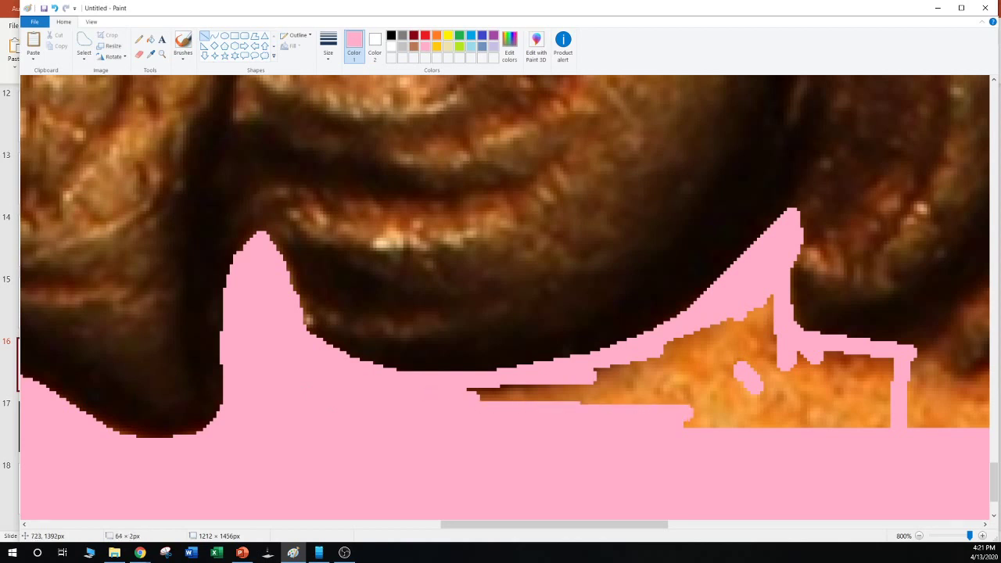
left_click_drag(469, 397, 683, 397)
left_click(475, 393)
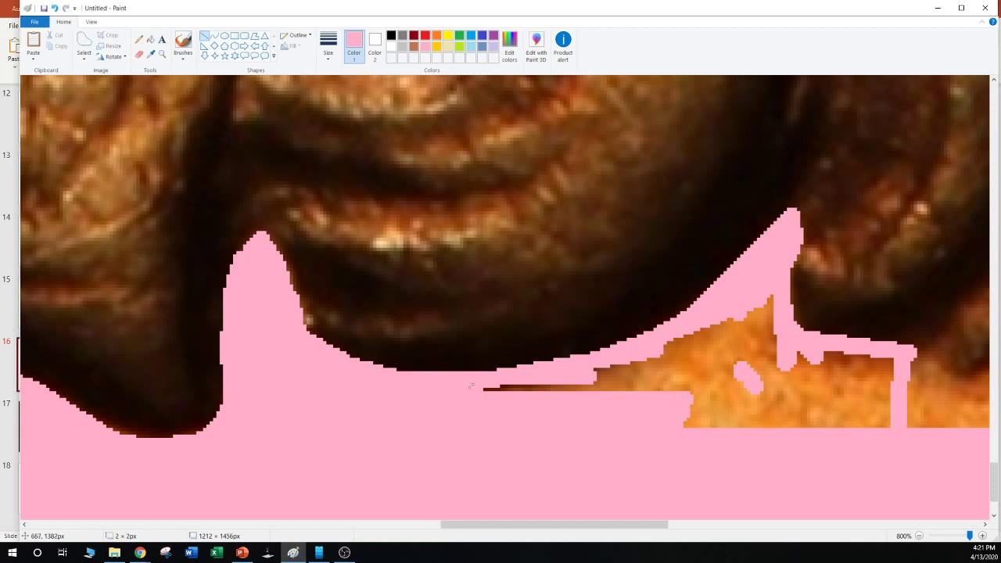
mouse_move(480, 388)
left_mouse_down()
mouse_move(681, 389)
mouse_move(682, 381)
left_mouse_up()
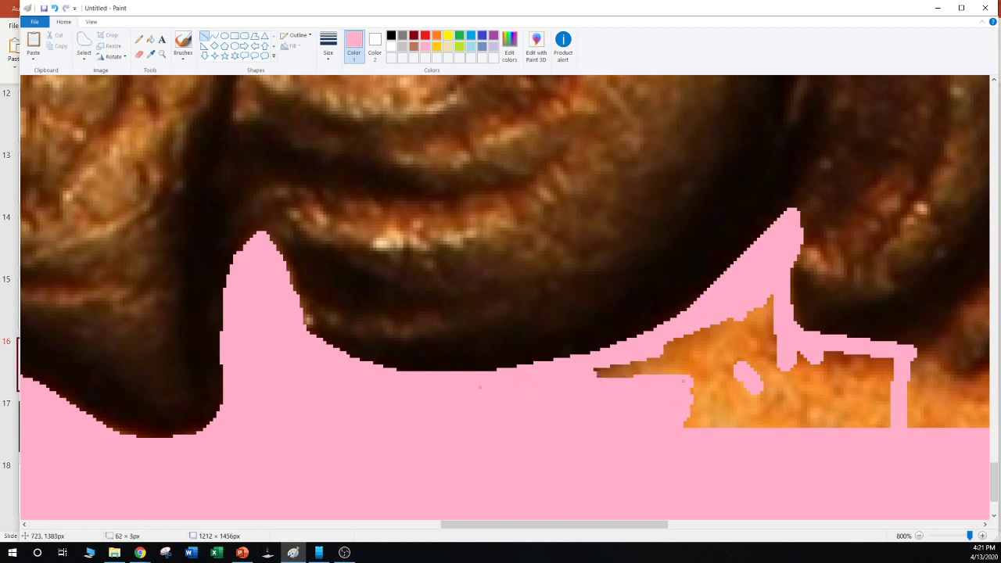
left_click_drag(600, 375, 691, 373)
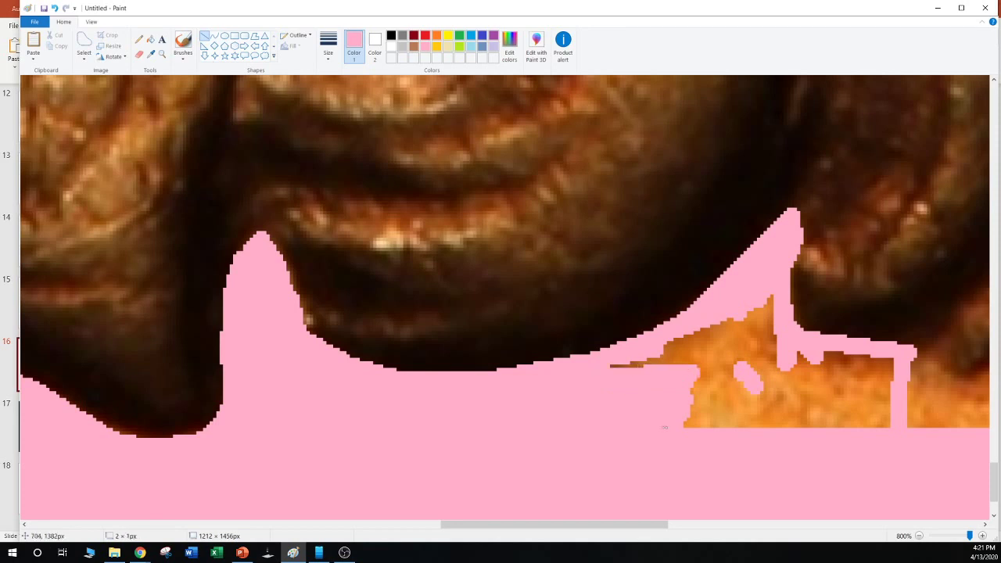
left_click_drag(615, 369, 622, 370)
key("ctrl+z")
Paint the orange area under the large lobe's rising edge and below the pointed gap pink
left_click_drag(706, 326, 690, 385)
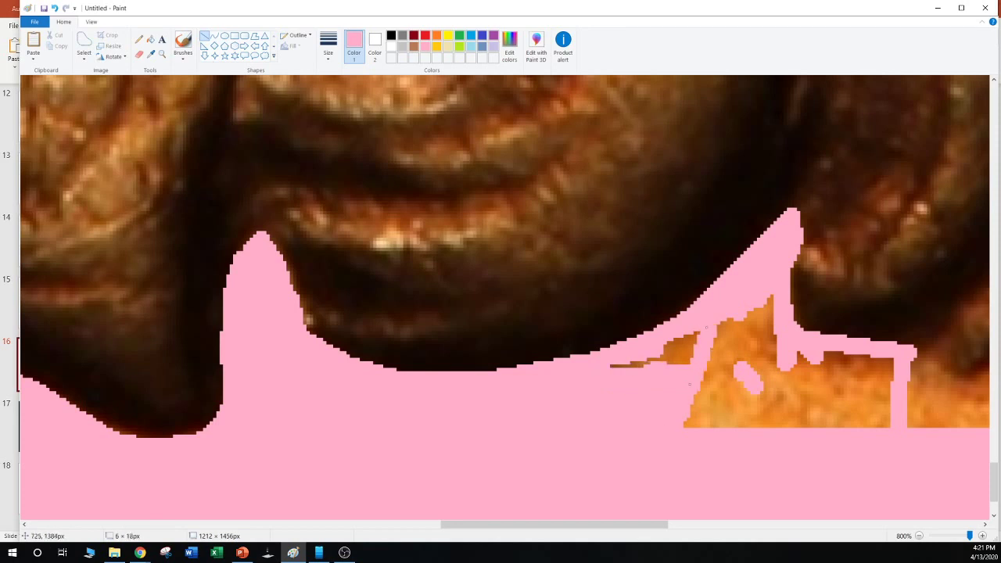
mouse_move(698, 334)
left_mouse_down()
mouse_move(690, 363)
mouse_move(677, 351)
left_mouse_up()
mouse_move(613, 363)
left_mouse_down()
mouse_move(676, 361)
mouse_move(671, 341)
left_mouse_up()
mouse_move(728, 327)
left_mouse_down()
mouse_move(688, 452)
mouse_move(736, 308)
left_mouse_up()
mouse_move(757, 276)
left_mouse_down()
mouse_move(709, 425)
mouse_move(732, 405)
mouse_move(764, 300)
mouse_move(733, 434)
left_mouse_up()
left_click_drag(778, 270, 747, 426)
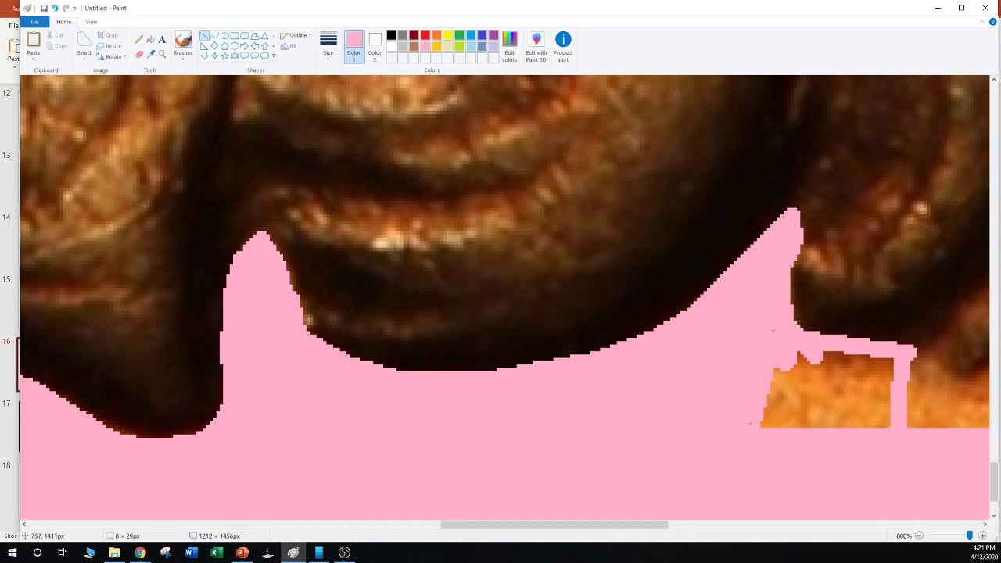
Narrow the remaining orange block under the next lobe with pink lines along its sides and upper edge
left_click_drag(795, 474, 795, 456)
left_click_drag(780, 335, 761, 433)
left_click(822, 447)
mouse_move(789, 344)
left_mouse_down()
mouse_move(897, 368)
mouse_move(883, 426)
left_mouse_up()
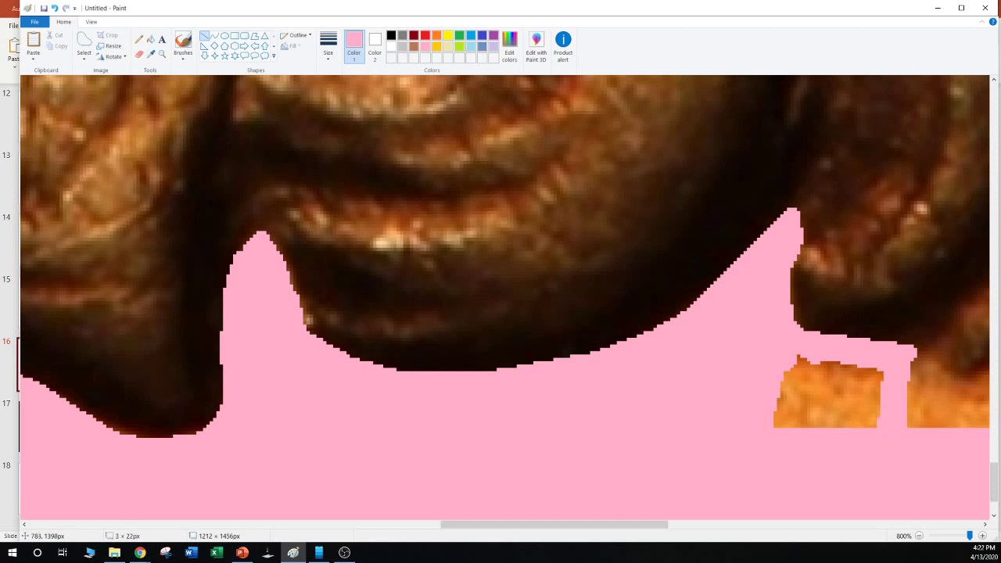
Cut out the isolated orange block beneath the small lobe with a free-form selection and fill the gap with pink
left_click(85, 40)
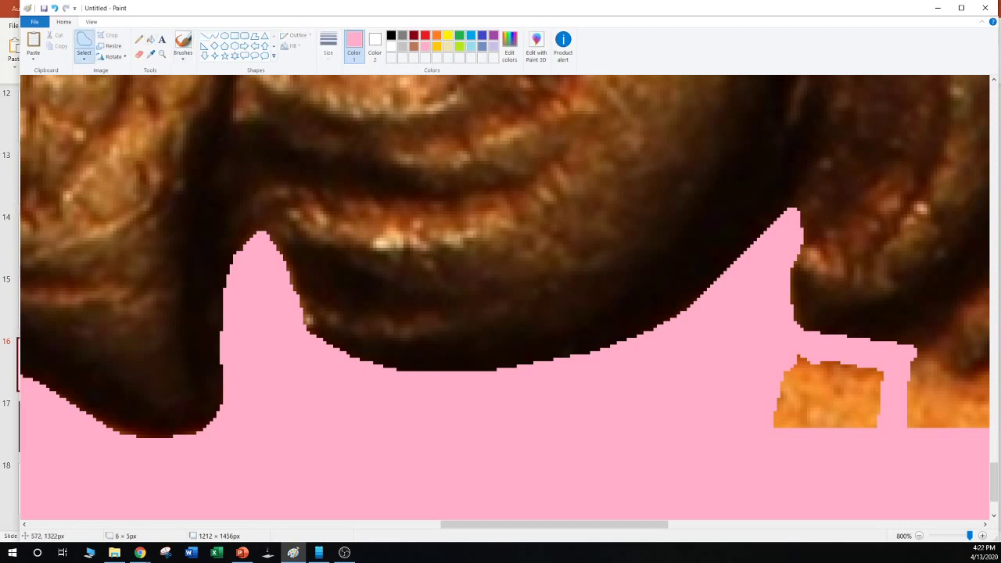
mouse_move(755, 346)
left_mouse_down()
mouse_move(740, 431)
mouse_move(873, 461)
mouse_move(898, 400)
mouse_move(870, 360)
mouse_move(755, 347)
left_mouse_up()
key("Delete")
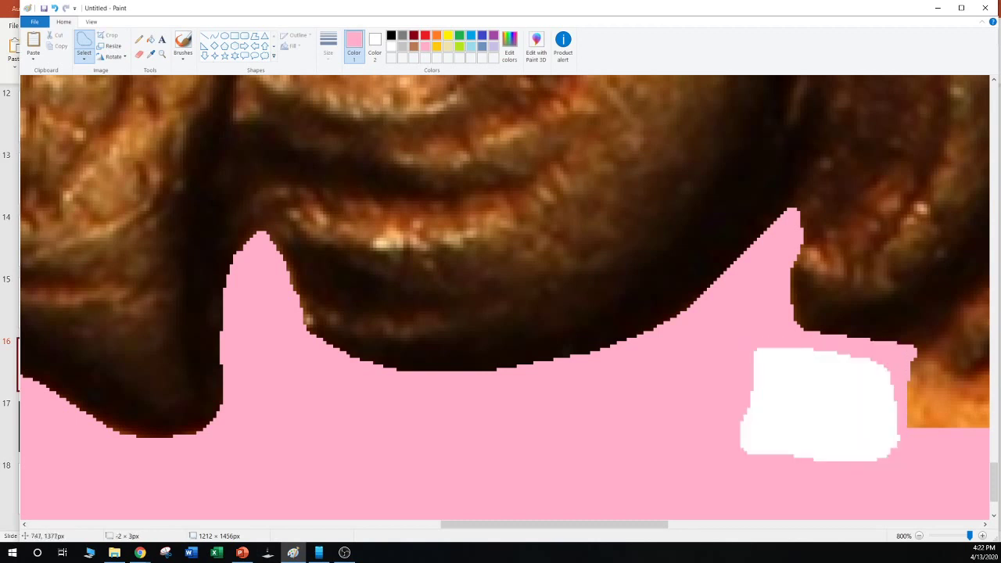
left_click(151, 38)
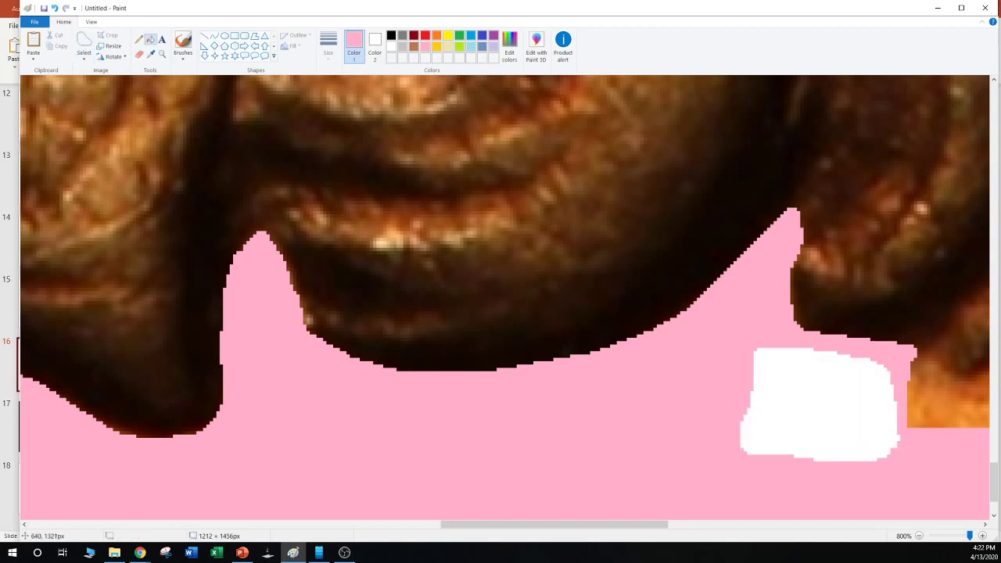
left_click(817, 406)
Paint the notch between the small lobe's underside and the tip of the neighbouring curl with short pink lines
left_click_drag(552, 524, 714, 525)
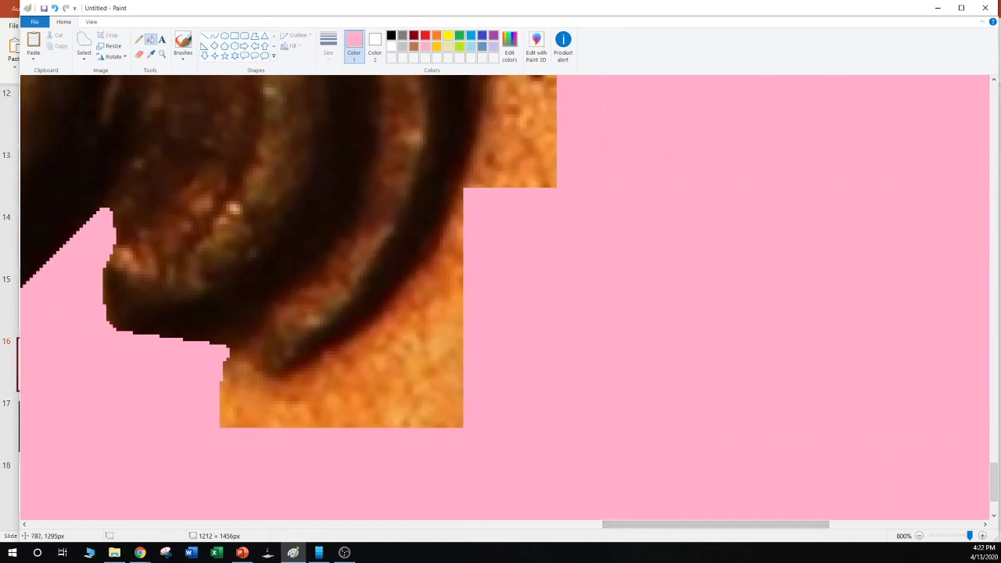
left_click(204, 35)
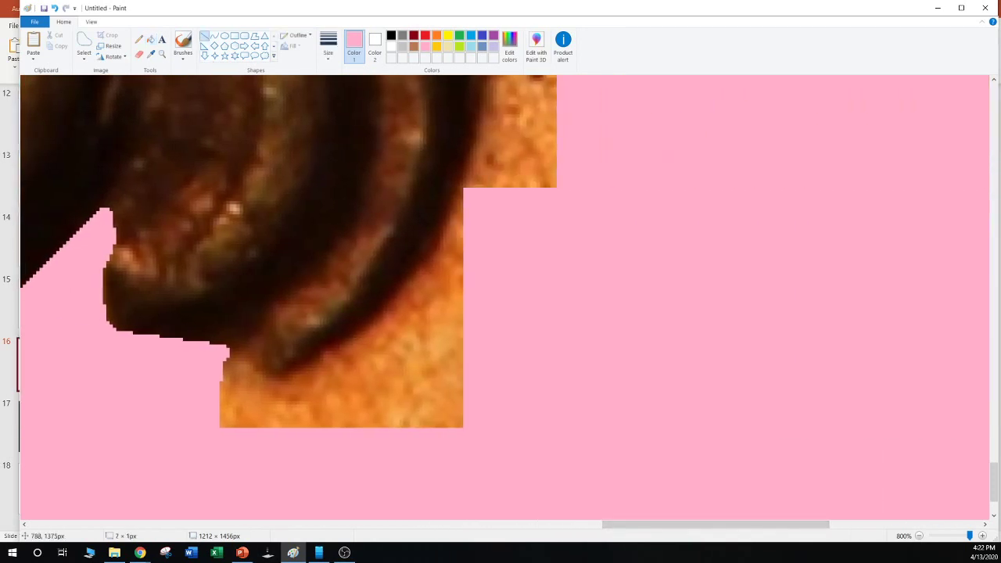
mouse_move(221, 352)
left_mouse_down()
mouse_move(241, 339)
mouse_move(254, 383)
left_mouse_up()
left_click(248, 373)
left_click(247, 340)
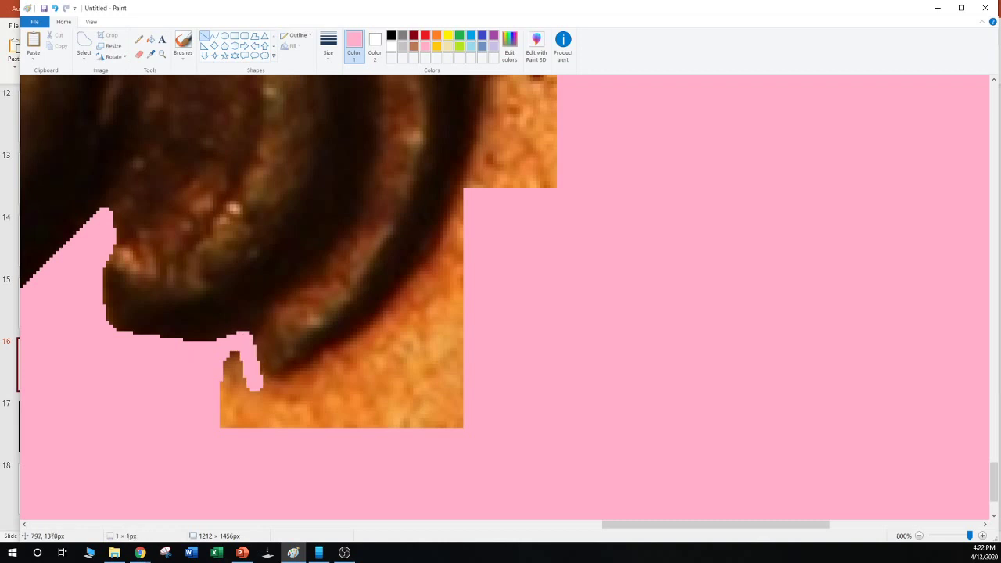
left_click_drag(244, 341, 261, 327)
Trace the outer edge of the curved lock with pink lines from its lower tip up to the upper orange block
mouse_move(249, 335)
left_mouse_down()
mouse_move(263, 381)
mouse_move(301, 393)
mouse_move(322, 367)
mouse_move(351, 364)
mouse_move(450, 277)
mouse_move(462, 244)
left_mouse_up()
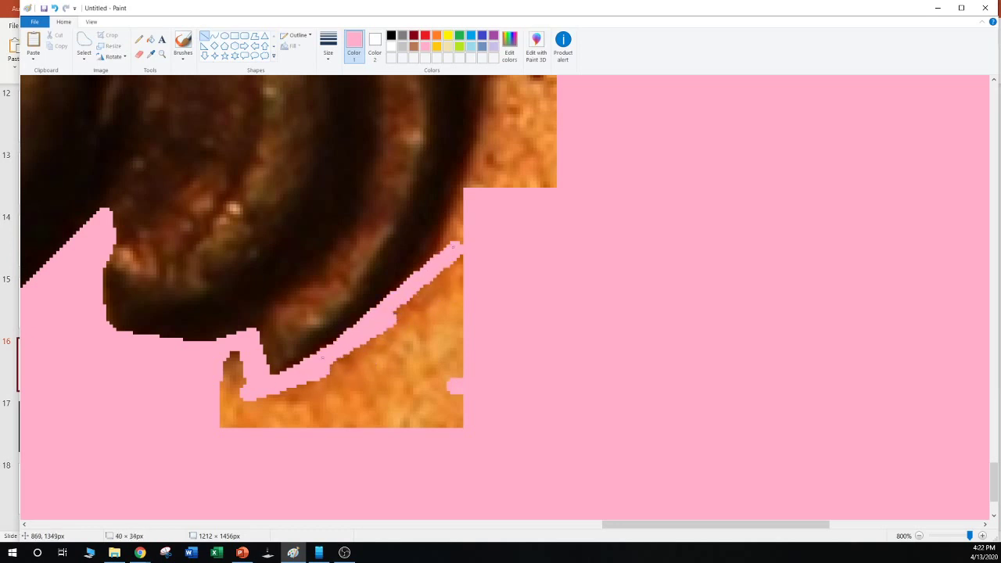
mouse_move(372, 320)
left_mouse_down()
mouse_move(441, 275)
mouse_move(497, 185)
mouse_move(487, 158)
left_mouse_up()
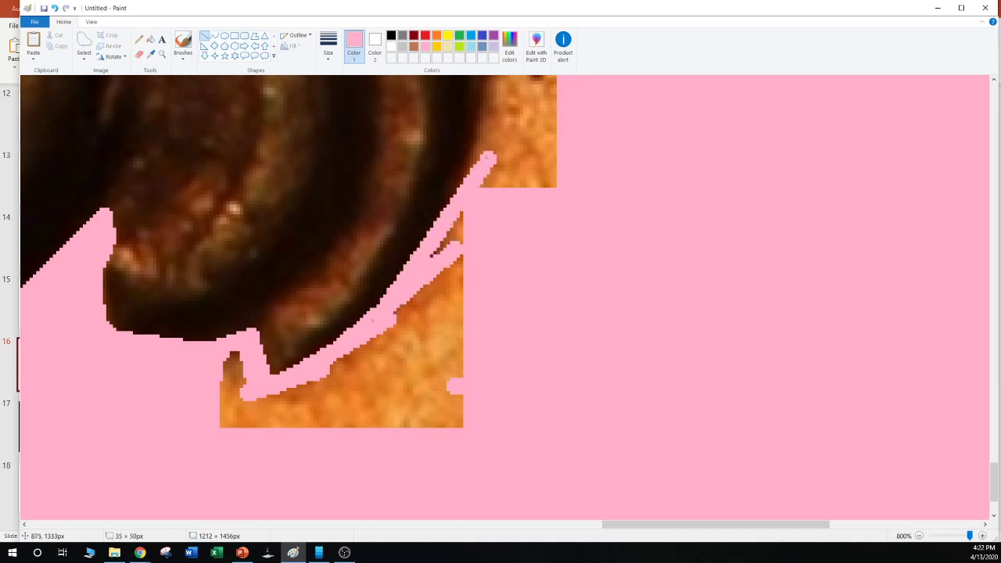
left_click(467, 221)
left_click_drag(454, 225, 475, 111)
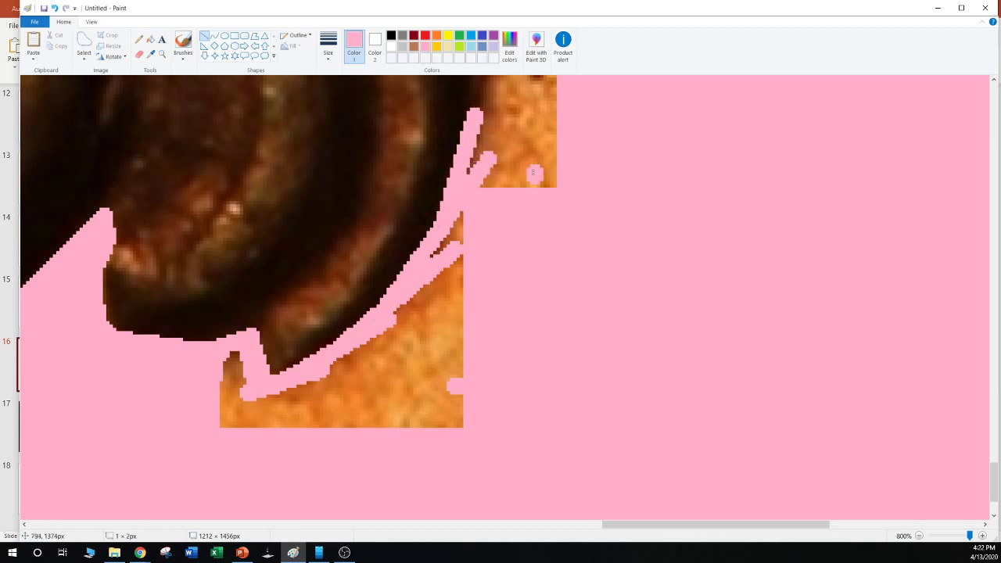
Cover the side and lower strips of the orange block and the small orange sliver beside the curl with pink
mouse_move(233, 352)
left_mouse_down()
mouse_move(247, 388)
mouse_move(226, 373)
mouse_move(238, 395)
mouse_move(226, 426)
left_mouse_up()
mouse_move(503, 427)
left_mouse_down()
mouse_move(142, 427)
mouse_move(507, 419)
mouse_move(521, 398)
left_mouse_up()
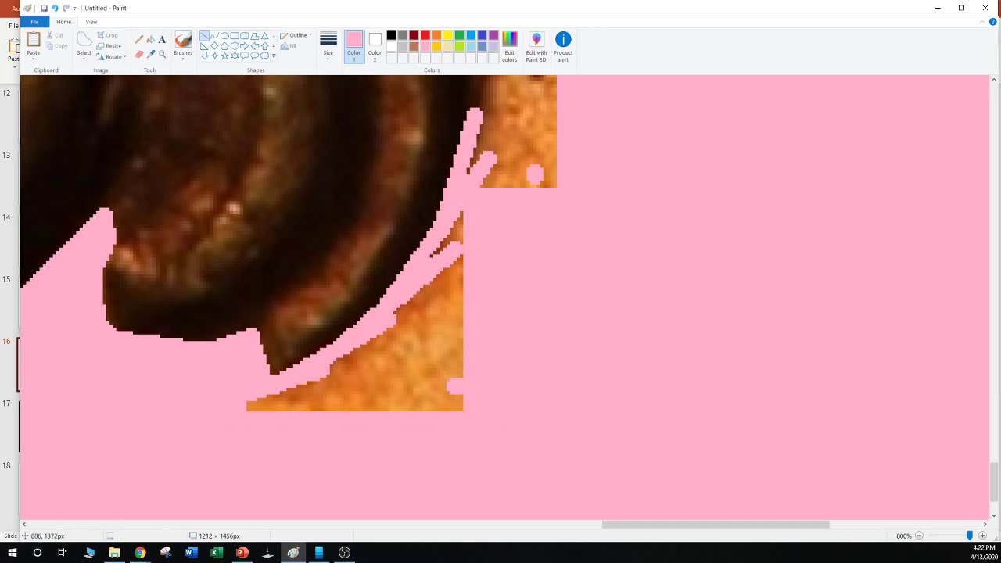
left_click_drag(463, 200, 435, 251)
left_click(489, 263)
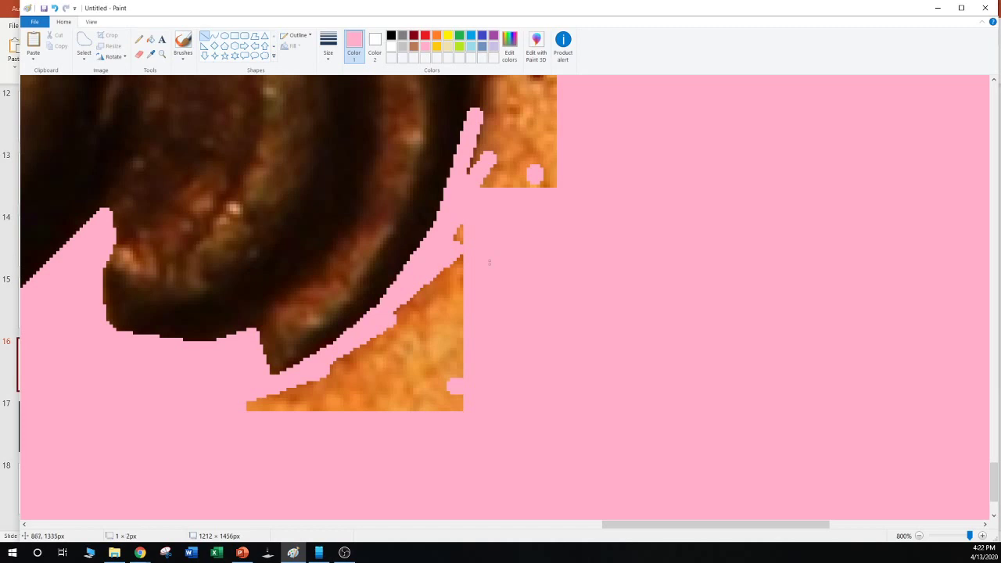
left_click_drag(469, 214, 456, 237)
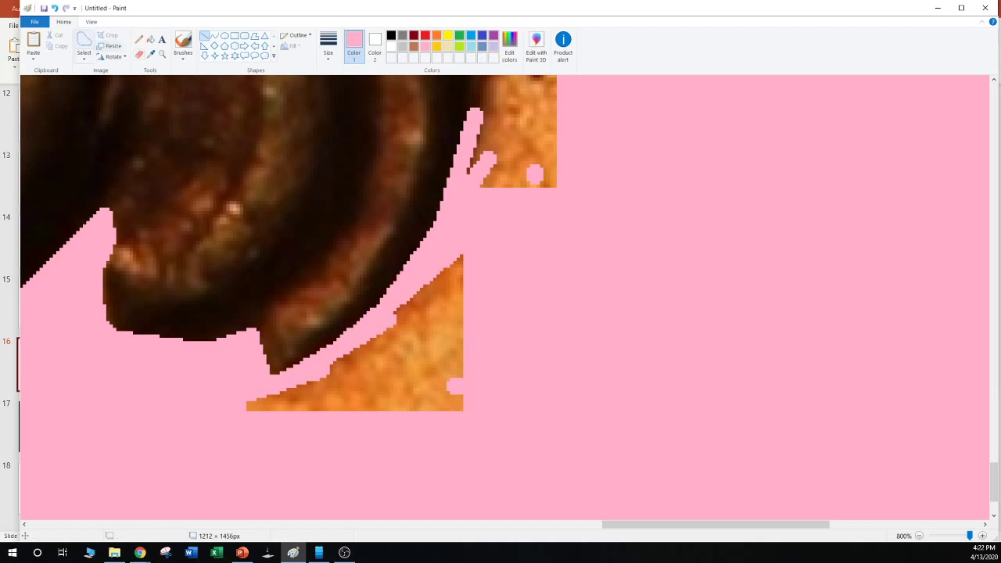
Cut out the large orange wedge beneath the curved lock with a free-form selection and fill the gap with pink
left_click(84, 43)
mouse_move(236, 385)
left_mouse_down()
mouse_move(222, 408)
mouse_move(408, 489)
mouse_move(503, 436)
mouse_move(510, 303)
mouse_move(478, 249)
mouse_move(458, 239)
mouse_move(426, 255)
mouse_move(412, 285)
mouse_move(328, 358)
mouse_move(237, 388)
left_mouse_up()
key("Delete")
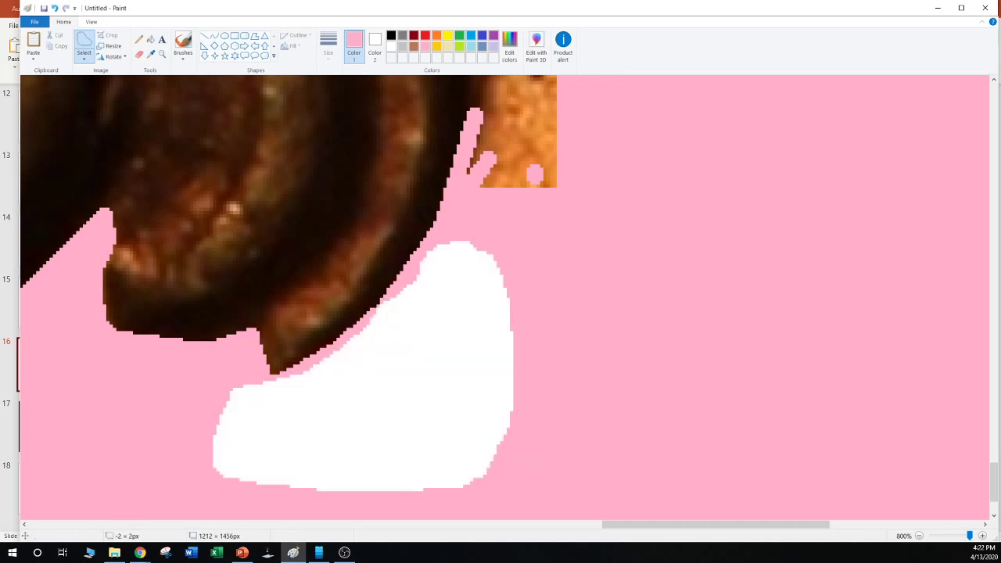
left_click(151, 39)
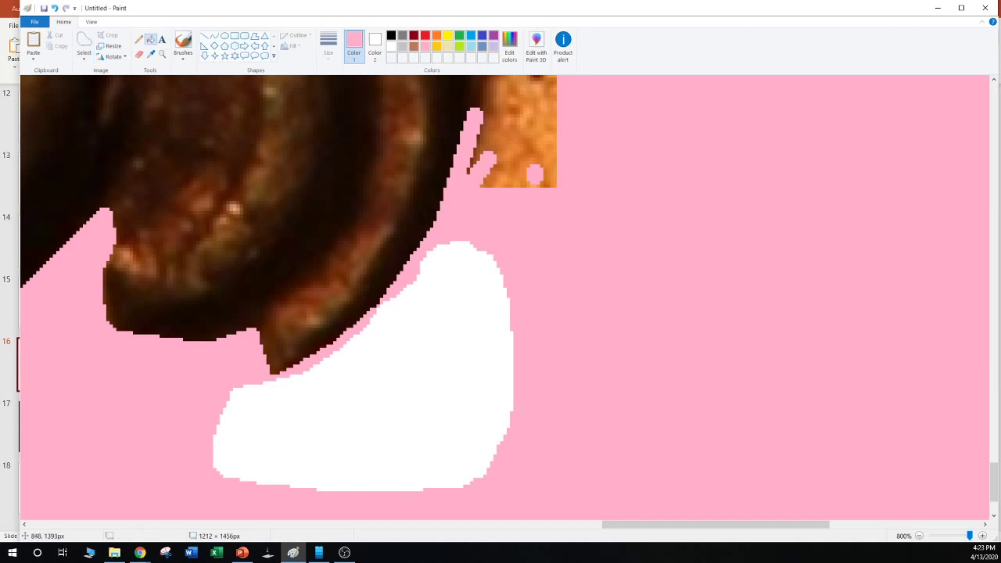
left_click(422, 360)
Continue the pink outline up the hair's outer edge and across the orange strip to the existing pink background
scroll(617, 336, "up", 3)
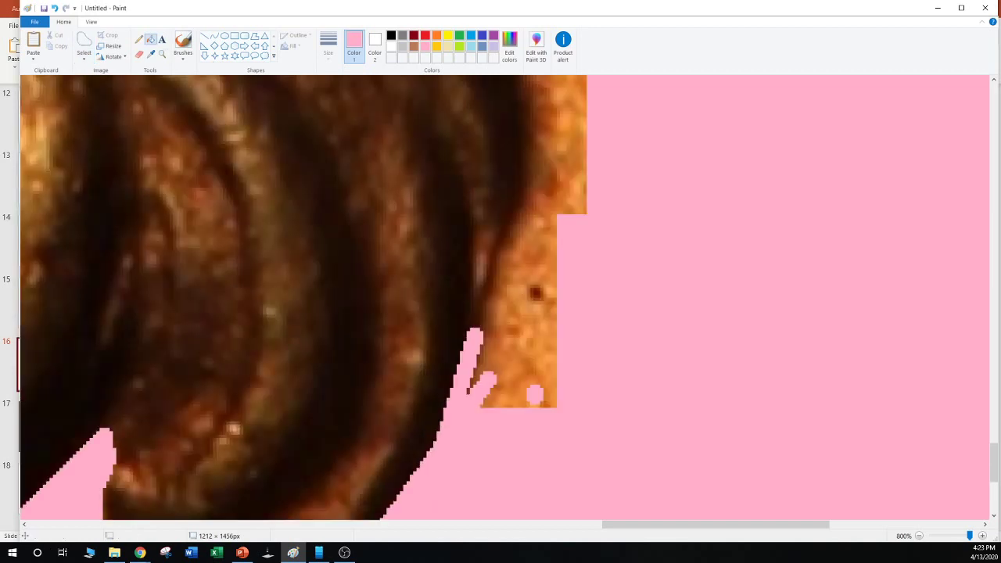
left_click(204, 35)
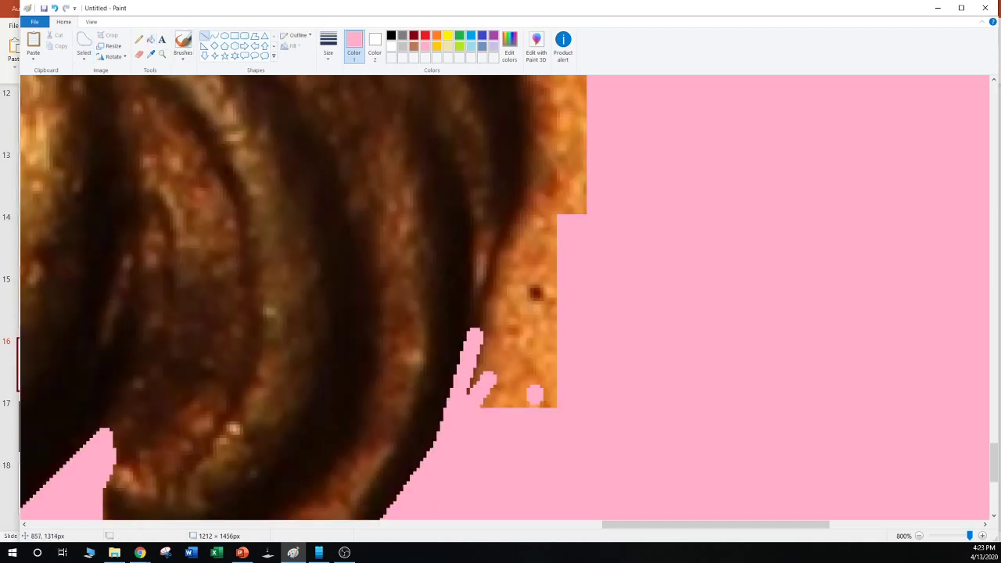
left_click_drag(471, 336, 520, 261)
left_click_drag(471, 332, 481, 336)
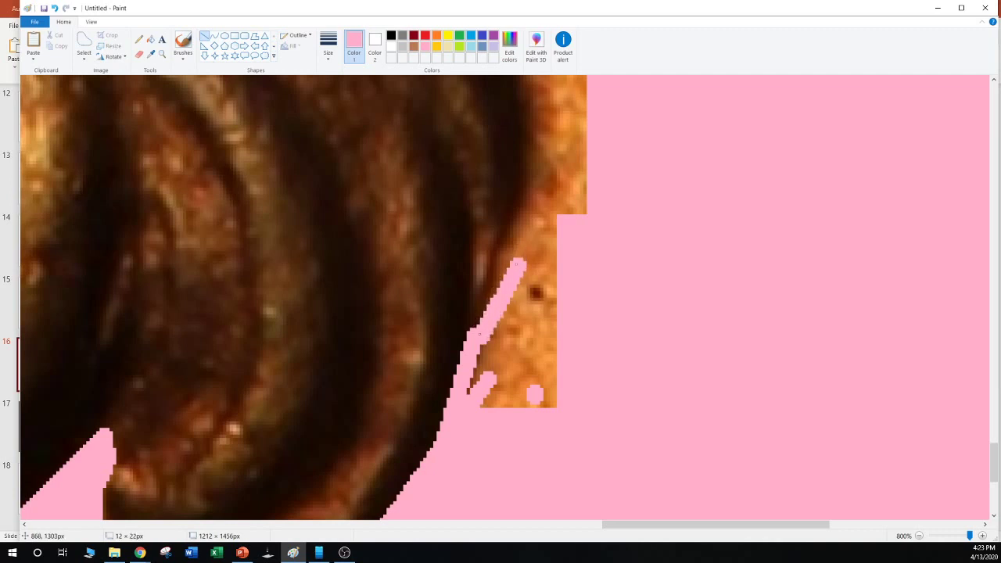
mouse_move(517, 263)
left_mouse_down()
mouse_move(501, 263)
mouse_move(539, 192)
mouse_move(534, 112)
mouse_move(600, 113)
left_mouse_up()
left_click(618, 191)
left_click(624, 167)
Widen the pink band between the hair's outer edge and the remaining orange patches with overlapping lines
scroll(626, 167, "up", 2)
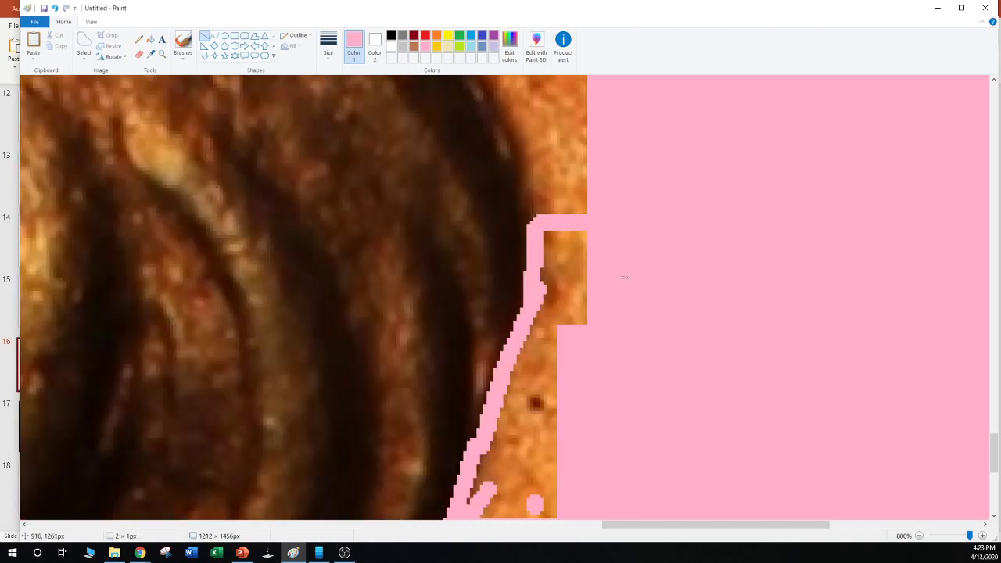
left_click_drag(548, 223, 548, 368)
left_click(592, 344)
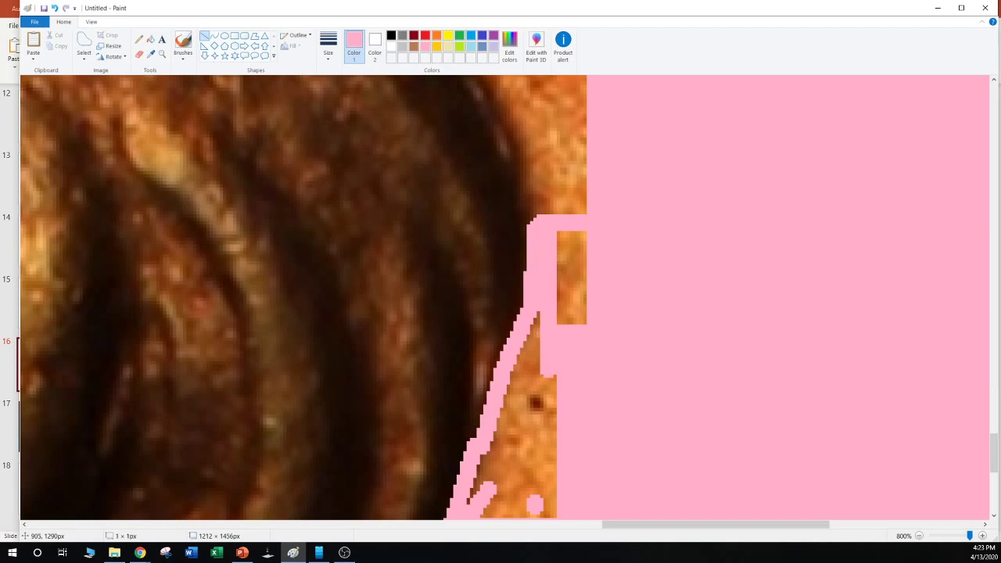
scroll(547, 313, "down", 2)
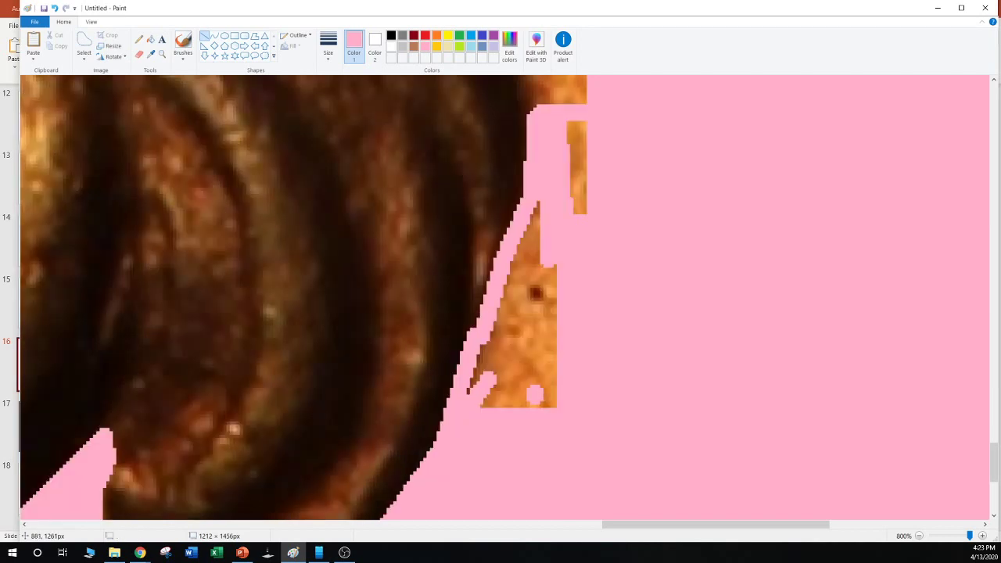
left_click_drag(545, 203, 475, 390)
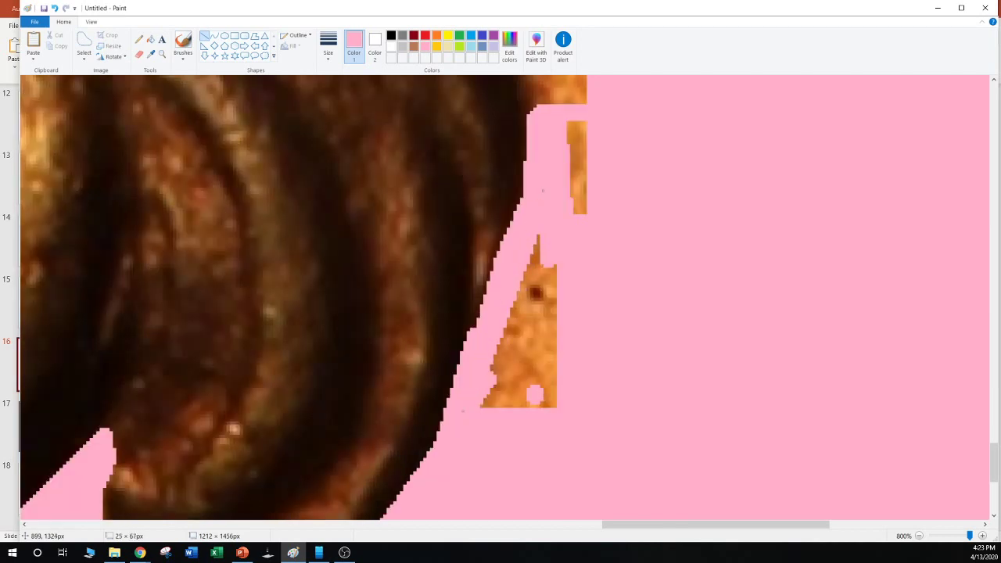
left_click(582, 336)
Cut out both remaining orange patches beside the hair edge with a free-form selection and fill the gap with pink
left_click(83, 43)
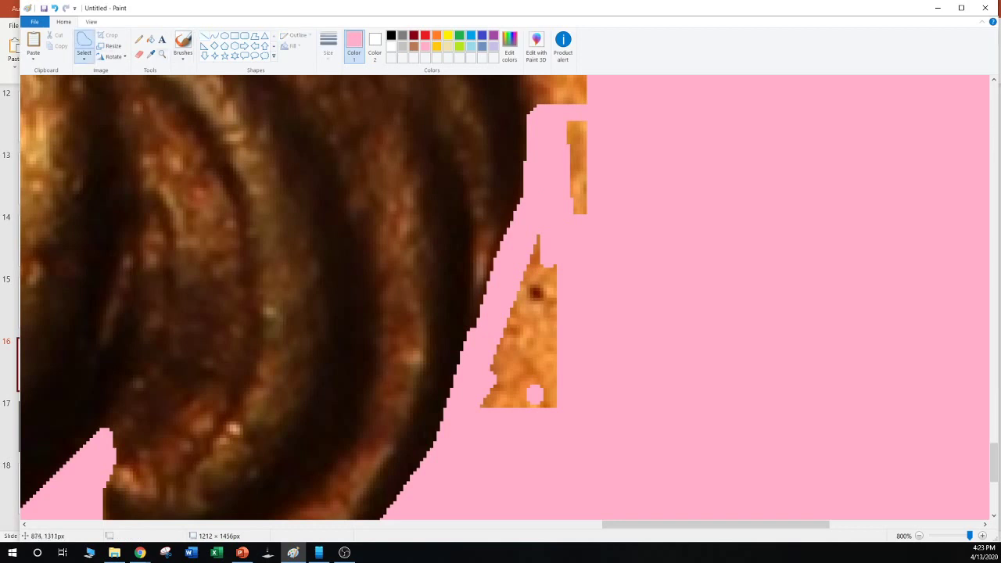
mouse_move(483, 347)
left_mouse_down()
mouse_move(465, 398)
mouse_move(581, 453)
mouse_move(612, 258)
mouse_move(610, 123)
mouse_move(557, 121)
mouse_move(550, 196)
mouse_move(492, 313)
mouse_move(485, 360)
left_mouse_up()
key("Delete")
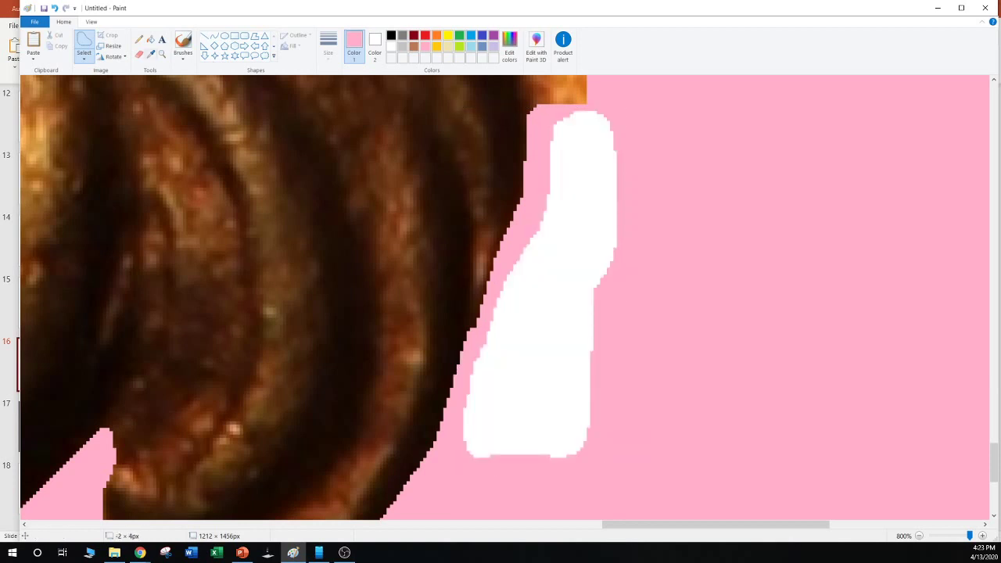
left_click(151, 39)
left_click(564, 289)
Trace the dark hair edge with pink lines up past its bend and along the upright ribbon's edge
scroll(602, 301, "up", 4)
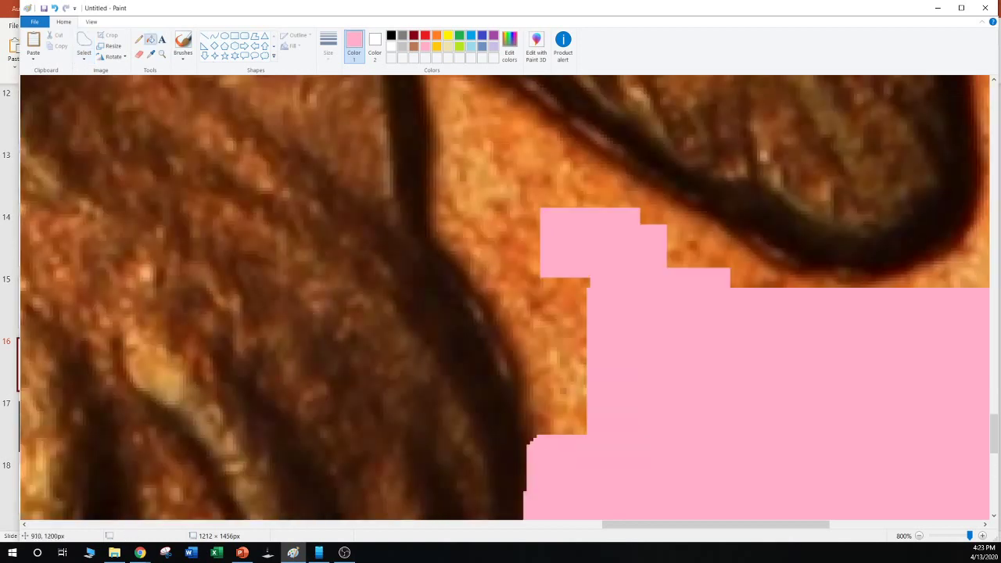
left_click(204, 36)
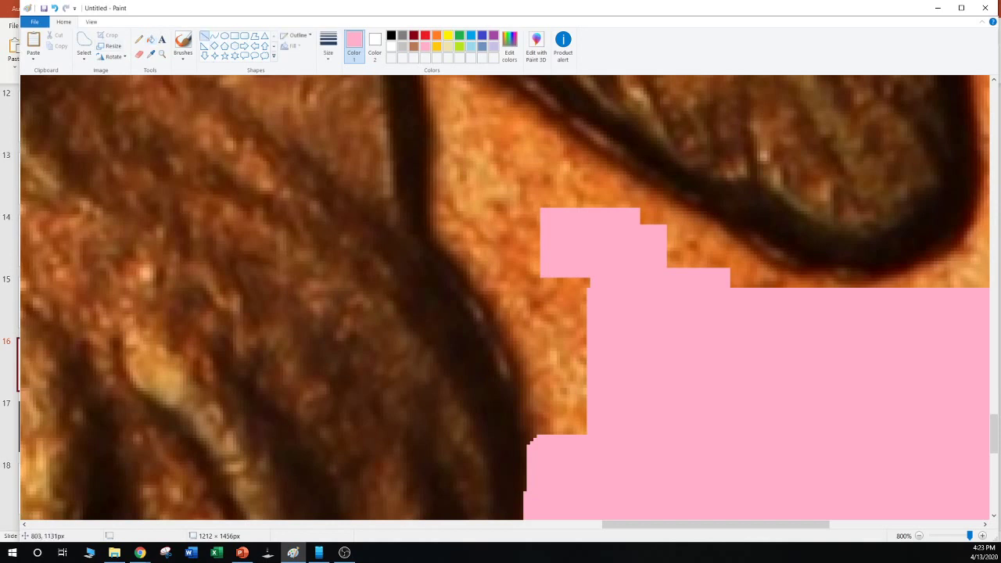
left_click_drag(539, 429, 485, 262)
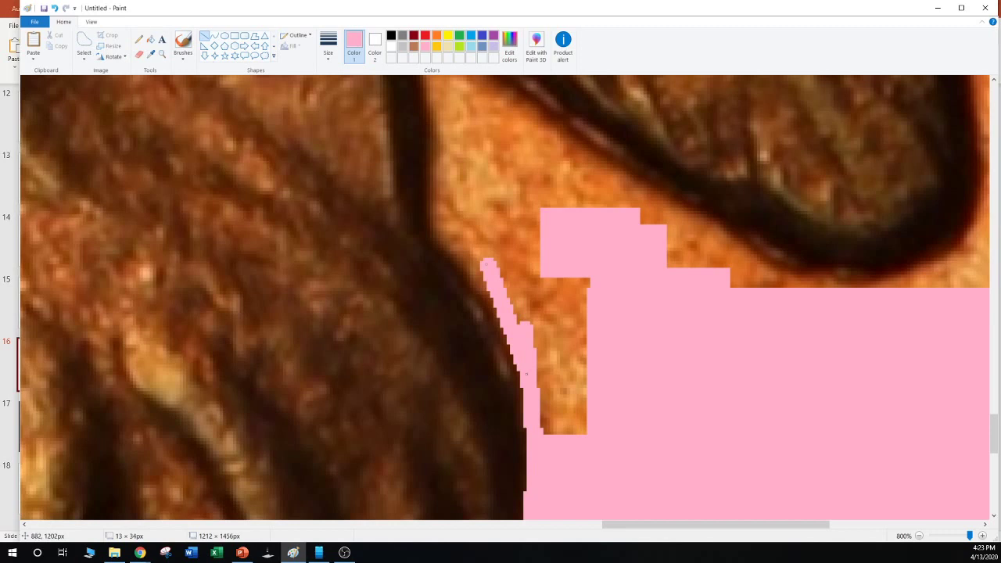
left_click(607, 348)
mouse_move(510, 315)
left_mouse_down()
mouse_move(468, 232)
mouse_move(451, 241)
mouse_move(432, 229)
mouse_move(423, 88)
left_mouse_up()
left_click(606, 289)
left_click(451, 237)
Extend the pink outline up the ribbon's edge into the narrow tip of the gap beside the hanging lobe
scroll(505, 297, "up", 2)
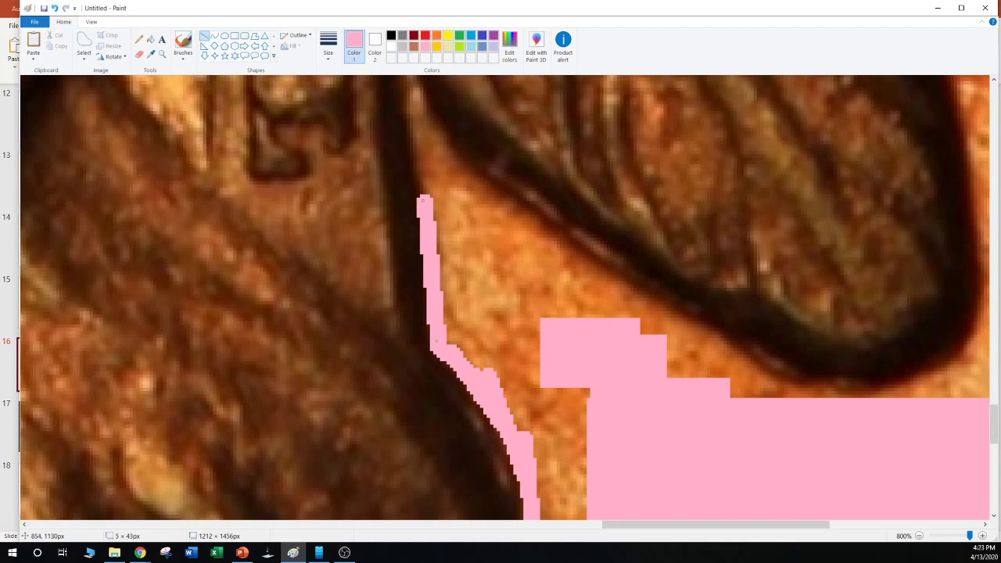
left_click_drag(422, 200, 406, 90)
scroll(407, 91, "up", 2)
mouse_move(405, 202)
left_mouse_down()
mouse_move(437, 346)
mouse_move(432, 359)
left_mouse_up()
left_click_drag(404, 205, 401, 130)
Paint the upper part of the gap along the hanging lobe's edge with slanted pink lines
left_click_drag(400, 130, 462, 337)
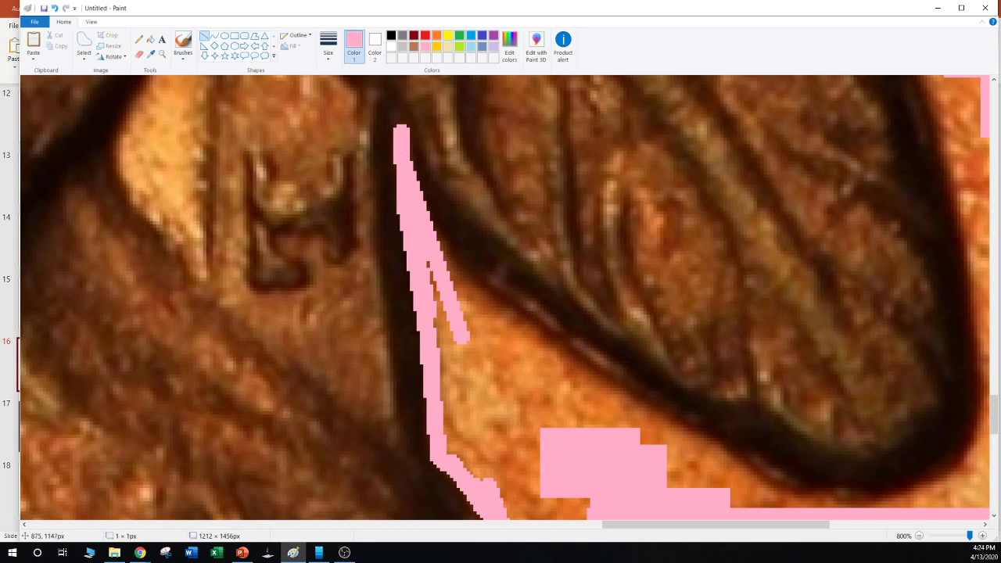
mouse_move(433, 227)
left_mouse_down()
mouse_move(508, 387)
mouse_move(528, 395)
left_mouse_up()
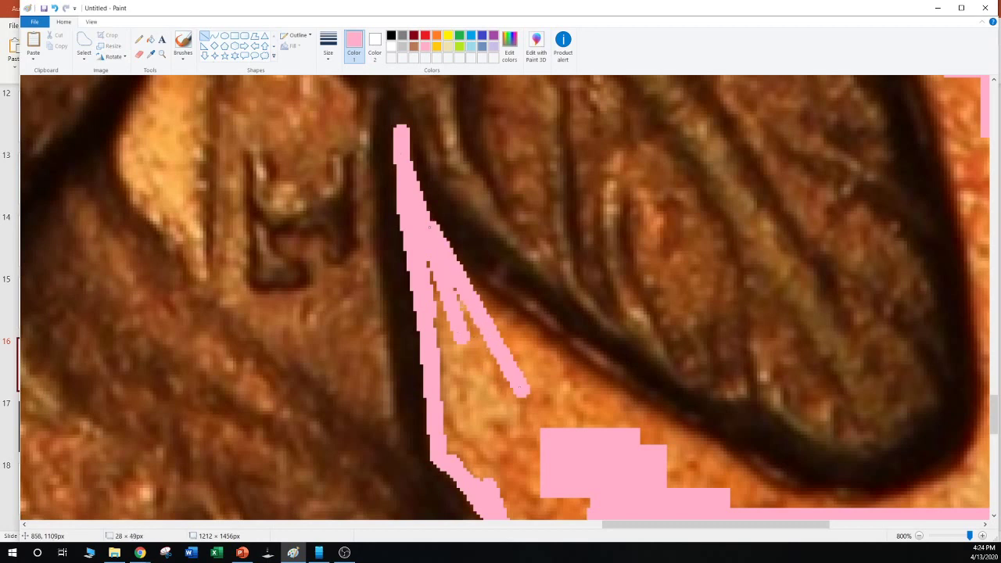
left_click_drag(429, 227, 409, 208)
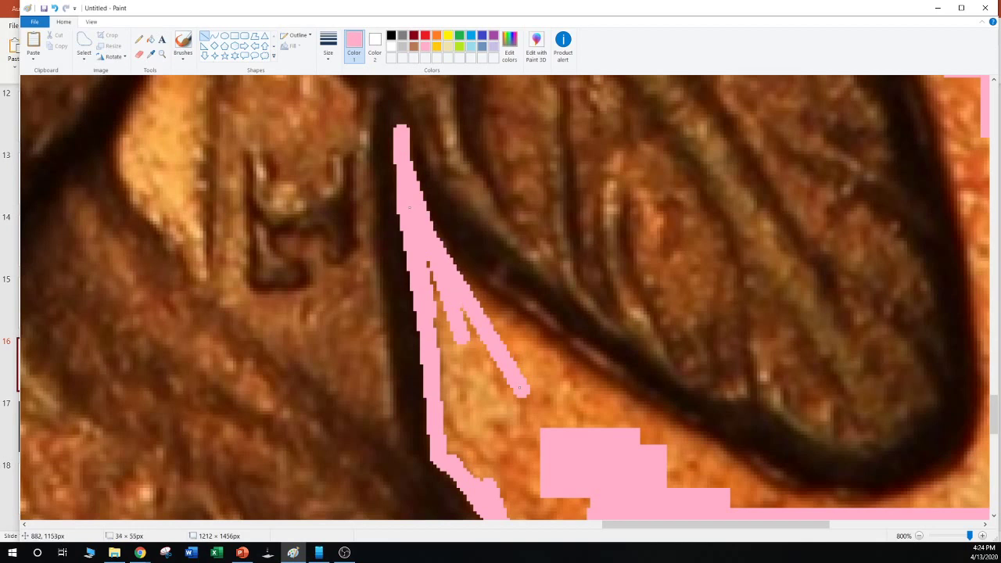
left_click_drag(520, 388, 529, 378)
left_click(585, 419)
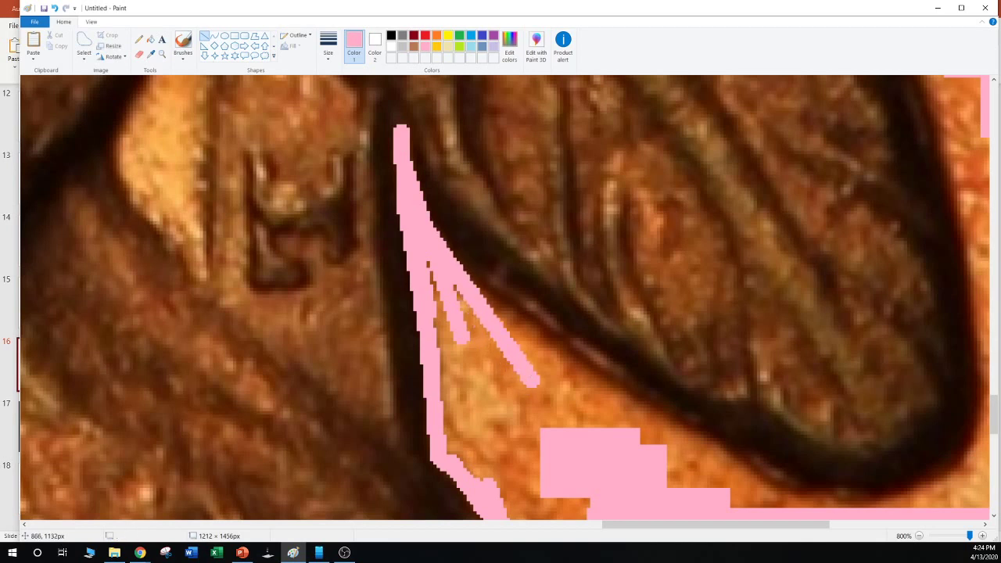
Trace the hanging lobe's underside down to the pink background and thicken the band with overlapping lines
mouse_move(469, 281)
left_mouse_down()
mouse_move(539, 361)
mouse_move(569, 358)
mouse_move(725, 473)
mouse_move(713, 451)
left_mouse_up()
left_click(745, 498)
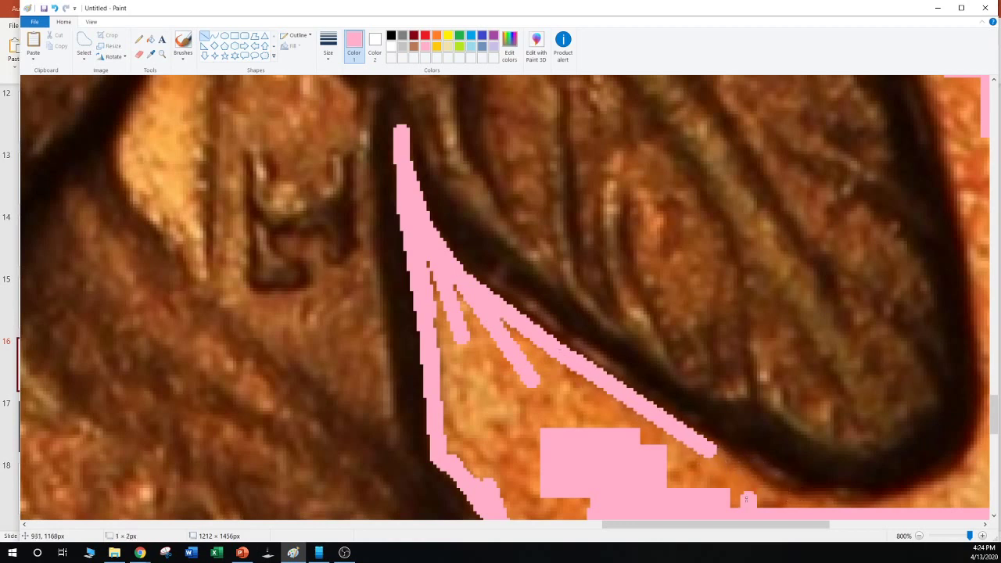
left_click_drag(746, 499, 757, 504)
left_click_drag(709, 440, 776, 493)
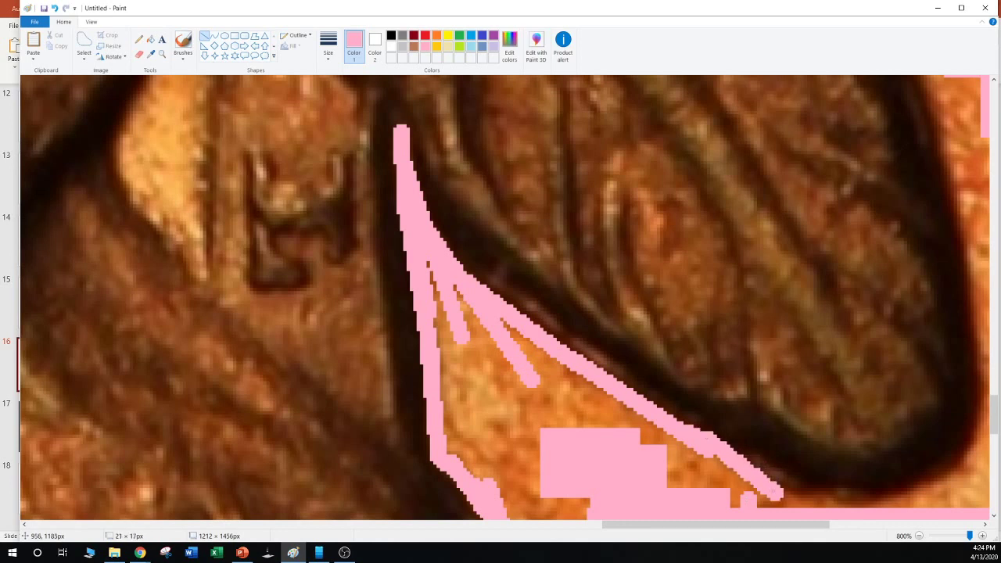
left_click_drag(468, 298, 774, 501)
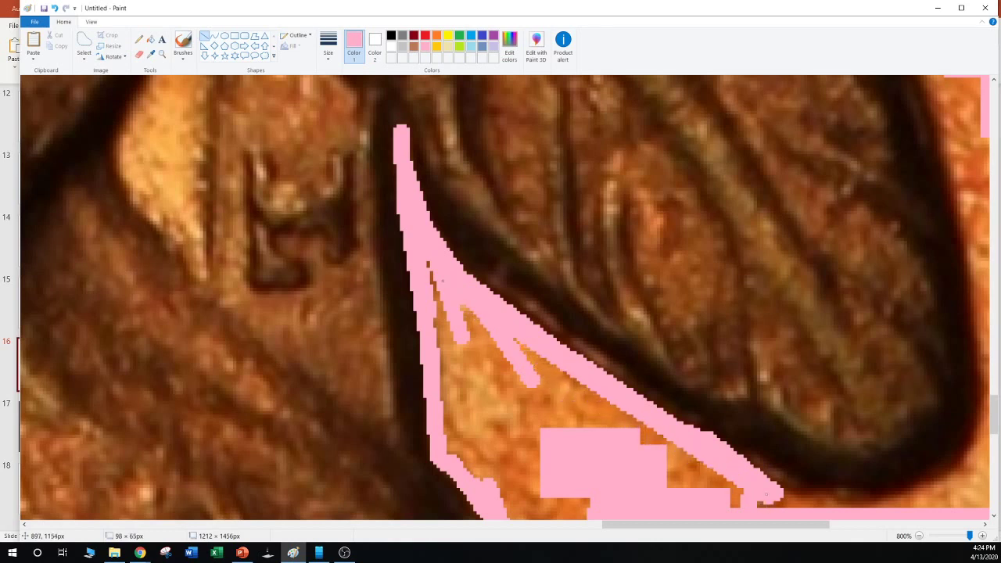
left_click_drag(423, 250, 432, 320)
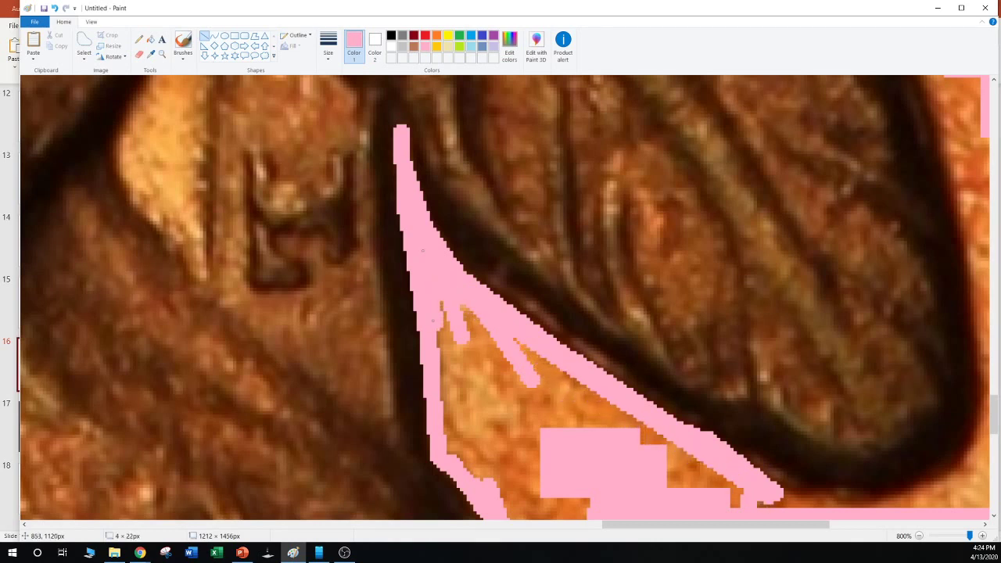
Widen the pink at the gap's upper end and delete the leftover orange between the ribbon and hanging lobe with a free-form selection
left_click_drag(452, 288, 445, 329)
scroll(505, 297, "down", 3)
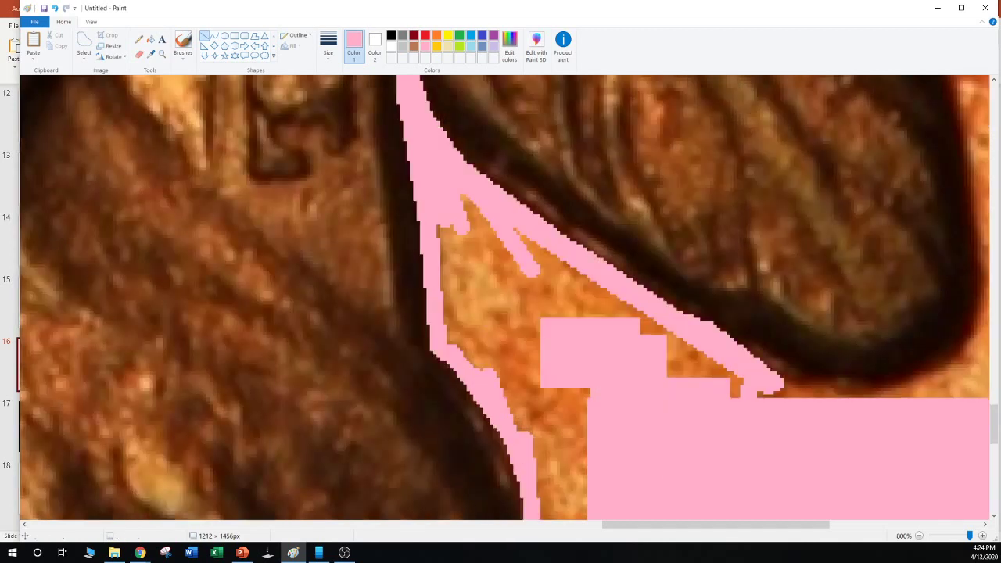
left_click(83, 43)
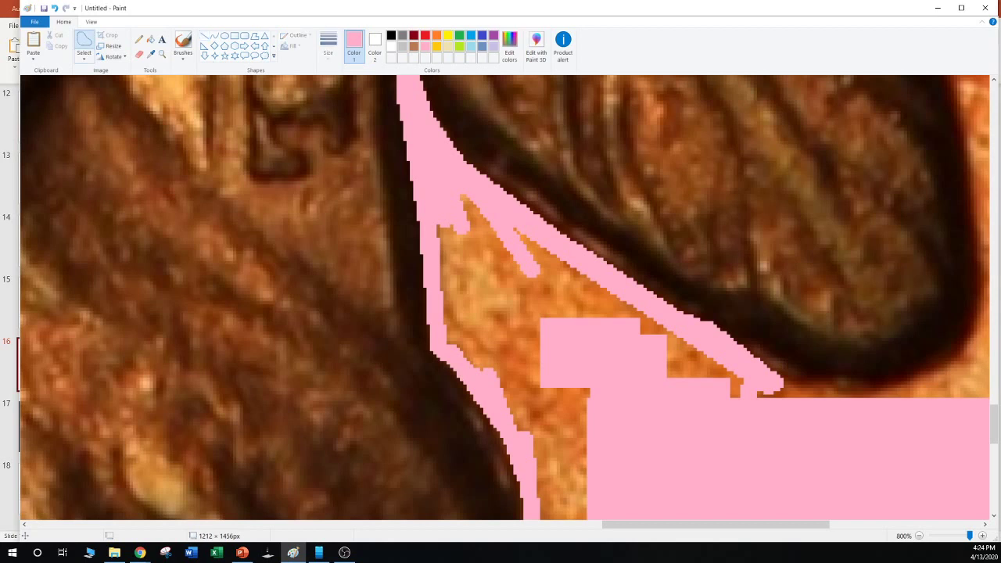
mouse_move(440, 228)
left_mouse_down()
mouse_move(439, 324)
mouse_move(450, 353)
mouse_move(485, 381)
mouse_move(646, 439)
mouse_move(755, 405)
mouse_move(708, 344)
mouse_move(477, 191)
mouse_move(431, 194)
left_mouse_up()
key("Delete")
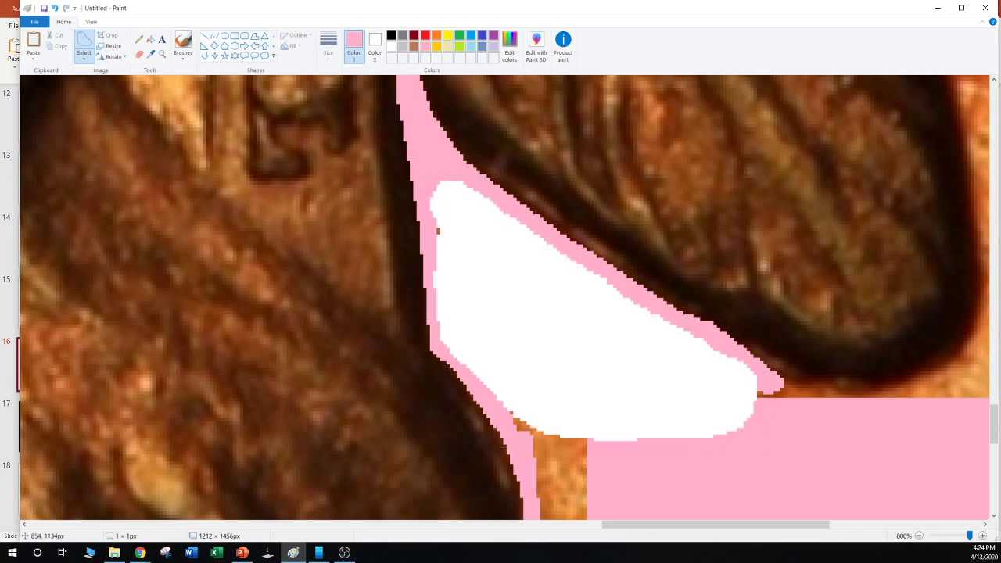
Delete the remaining orange strip beside the dark hair edge with a free-form selection and fill the whole cleared gap pink
scroll(440, 228, "down", 2)
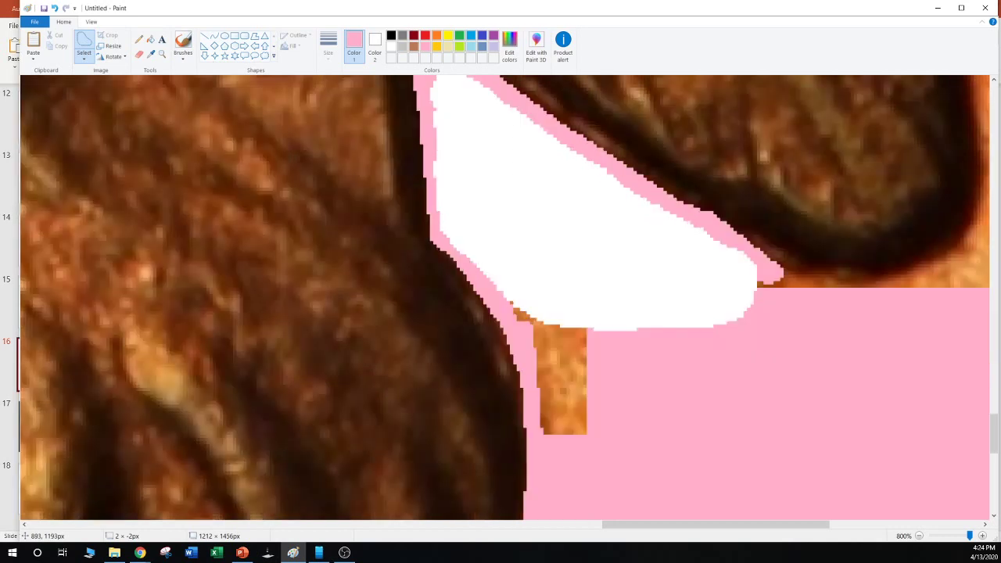
mouse_move(501, 291)
left_mouse_down()
mouse_move(533, 368)
mouse_move(536, 427)
mouse_move(633, 369)
mouse_move(630, 338)
left_mouse_up()
key("Delete")
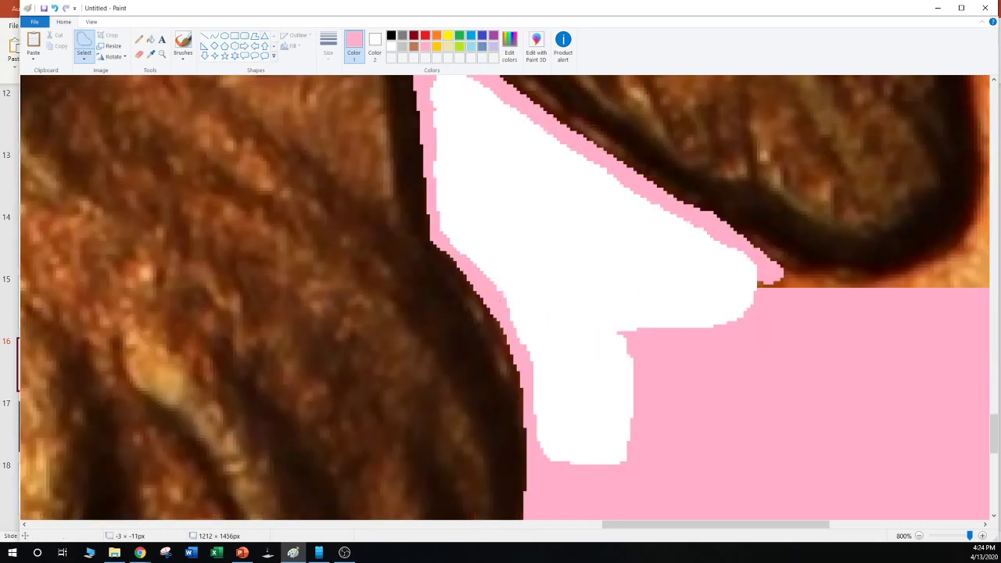
left_click(150, 39)
left_click(539, 123)
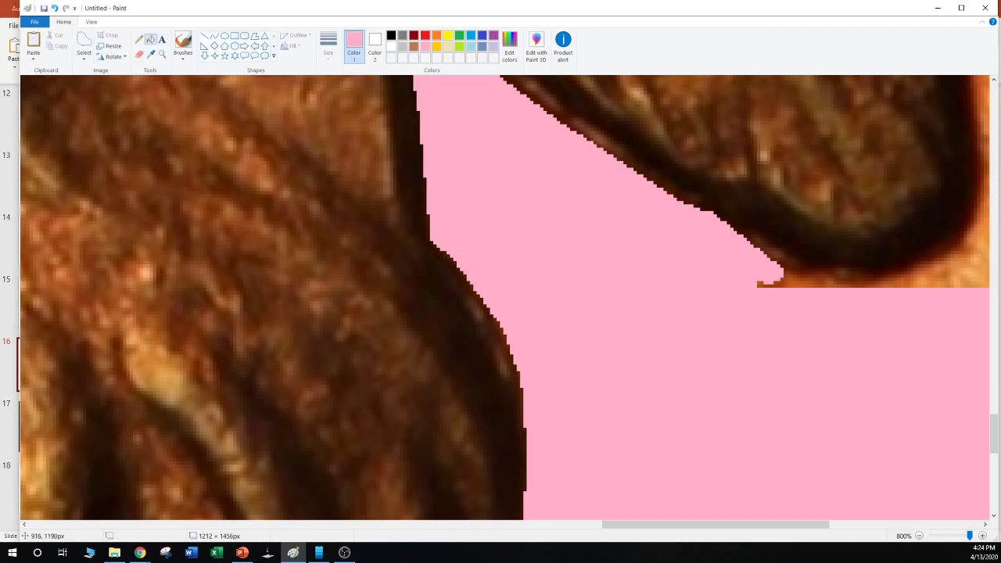
Trace the hanging lobe's rounded underside with pink lines, covering the orange fringe below the dark edge
left_click_drag(648, 524, 761, 525)
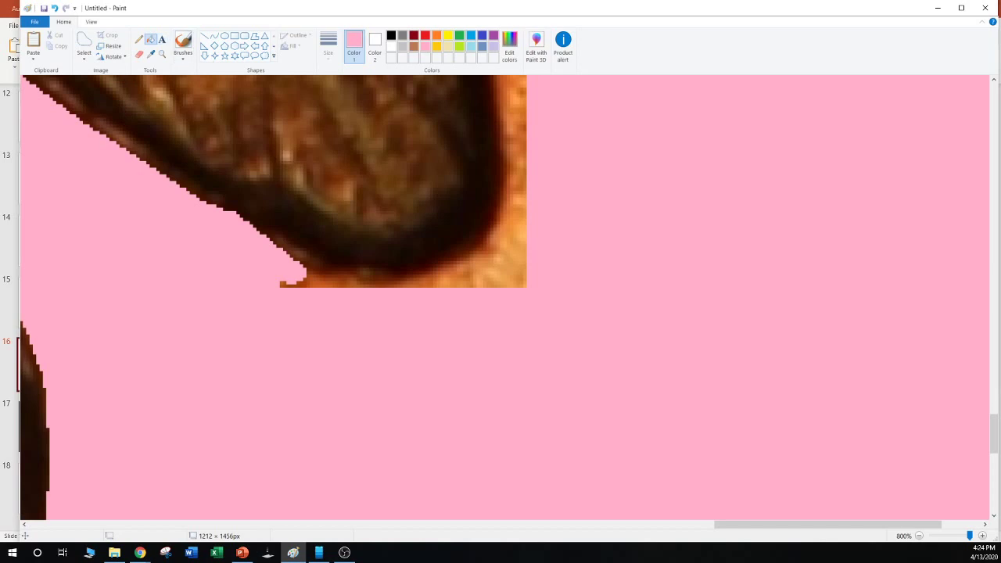
left_click(204, 35)
mouse_move(257, 237)
left_mouse_down()
mouse_move(332, 289)
mouse_move(368, 296)
left_mouse_up()
left_click_drag(260, 285, 428, 282)
left_click(374, 329)
left_click_drag(443, 319, 428, 318)
left_click_drag(357, 280, 529, 279)
left_click(504, 309)
left_click_drag(407, 276, 676, 225)
left_click(549, 262)
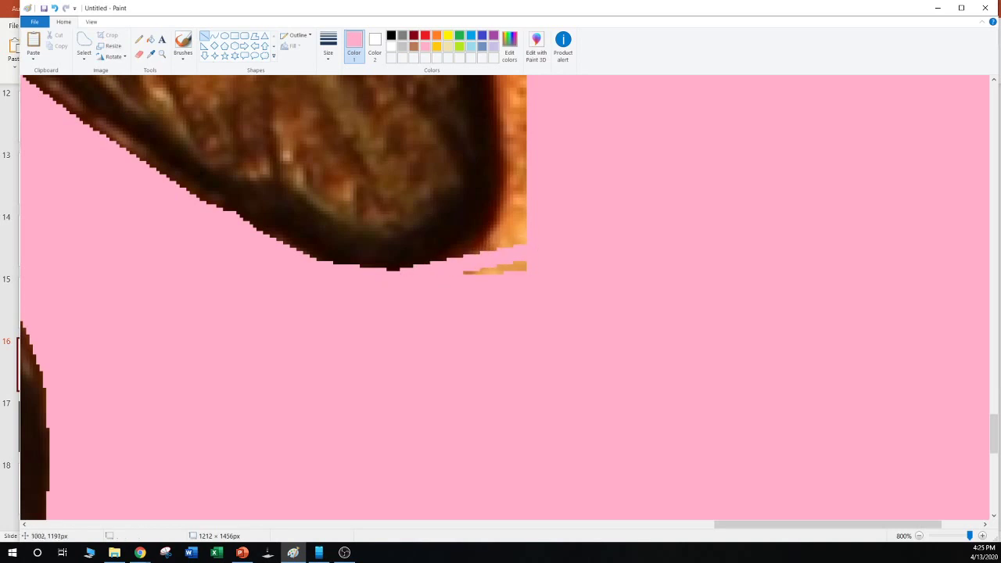
Trace pink lines around the hanging lobe's lower outer corner and start up its outer side
mouse_move(432, 270)
left_mouse_down()
mouse_move(502, 267)
mouse_move(539, 209)
left_mouse_up()
left_click(570, 265)
left_click_drag(466, 279, 493, 175)
mouse_move(492, 278)
left_mouse_down()
mouse_move(508, 146)
mouse_move(502, 127)
left_mouse_up()
left_click(563, 252)
left_click_drag(563, 254, 566, 233)
left_click_drag(481, 269, 576, 269)
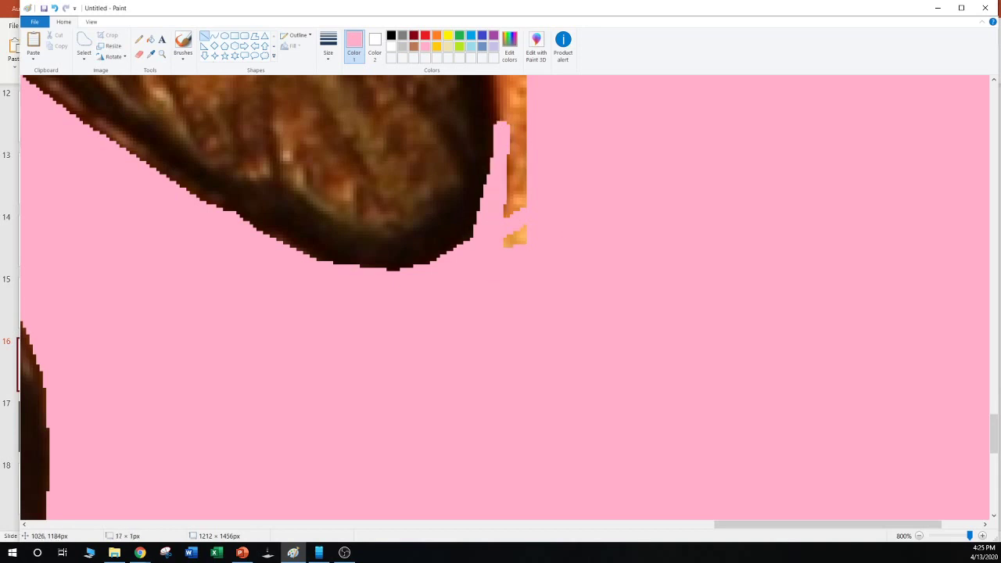
Cover the orange remnants beside the lobe's outer corner and lower outer side with pink lines
left_click_drag(505, 247, 525, 233)
scroll(524, 273, "up", 3)
left_click_drag(507, 333, 514, 195)
left_click_drag(529, 364, 519, 170)
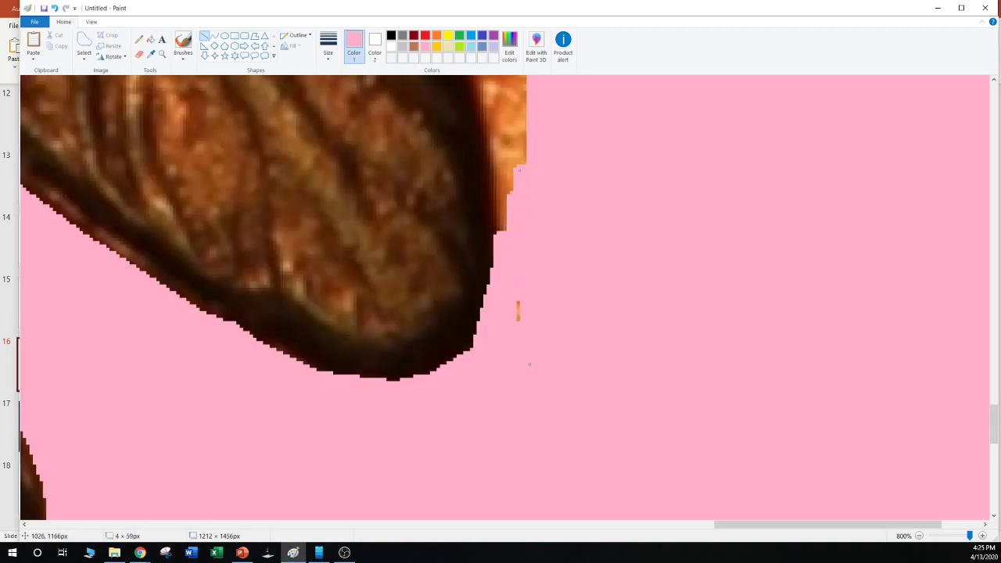
Trace the hanging lobe's outer side further upward with pink lines that follow its dark edge closely
scroll(508, 312, "up", 2)
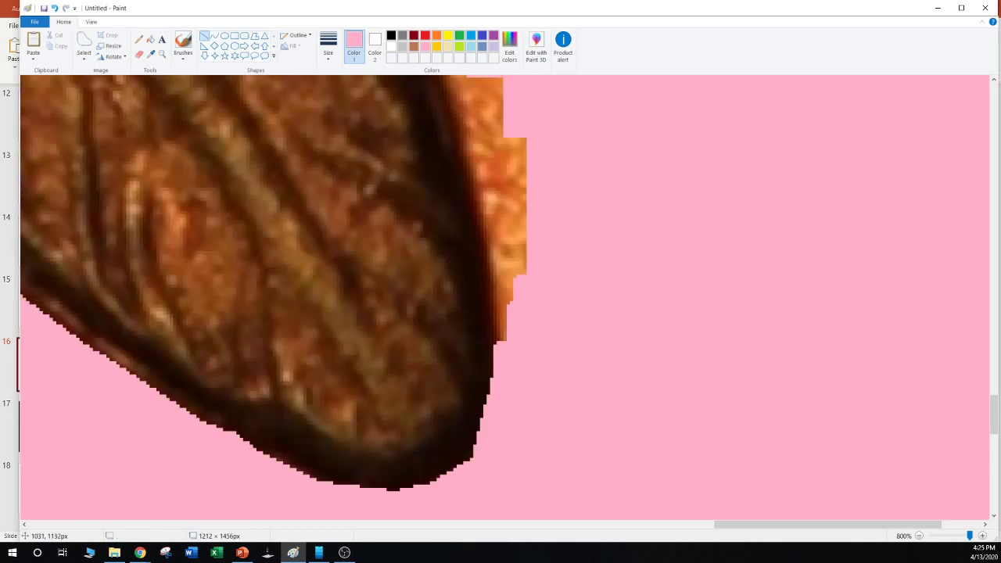
left_click_drag(493, 353, 491, 159)
key("ctrl+z")
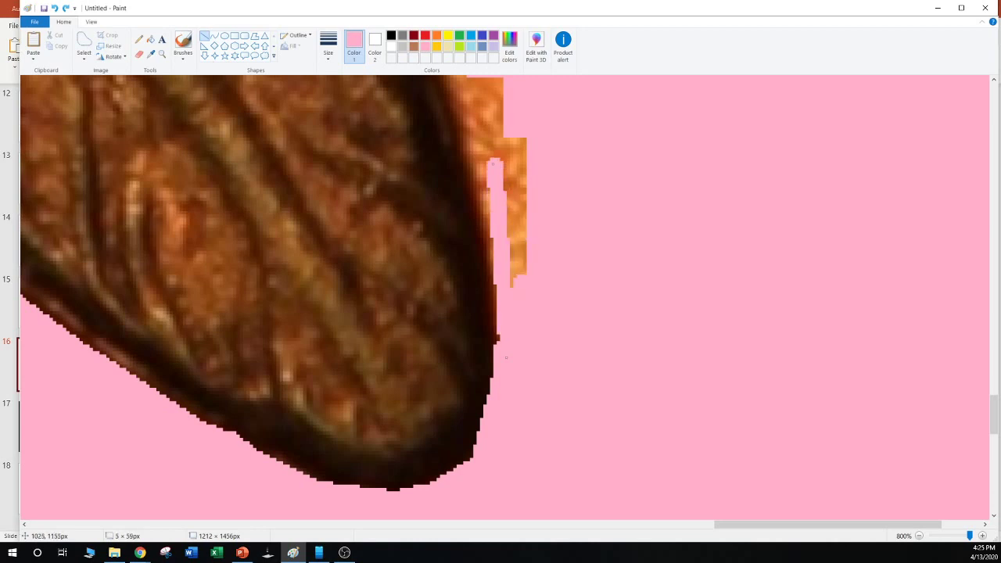
left_click_drag(512, 409, 492, 196)
left_click_drag(512, 410, 500, 347)
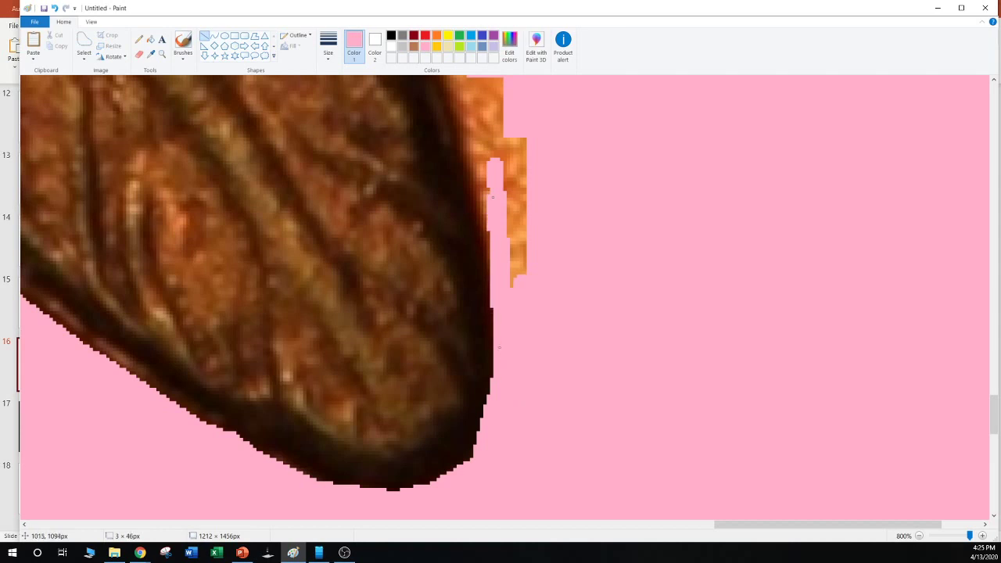
left_click_drag(492, 197, 496, 167)
mouse_move(503, 314)
left_mouse_down()
mouse_move(486, 175)
mouse_move(473, 175)
mouse_move(524, 285)
mouse_move(516, 297)
left_mouse_up()
left_click(548, 170)
left_click(523, 256)
left_click_drag(524, 256, 518, 196)
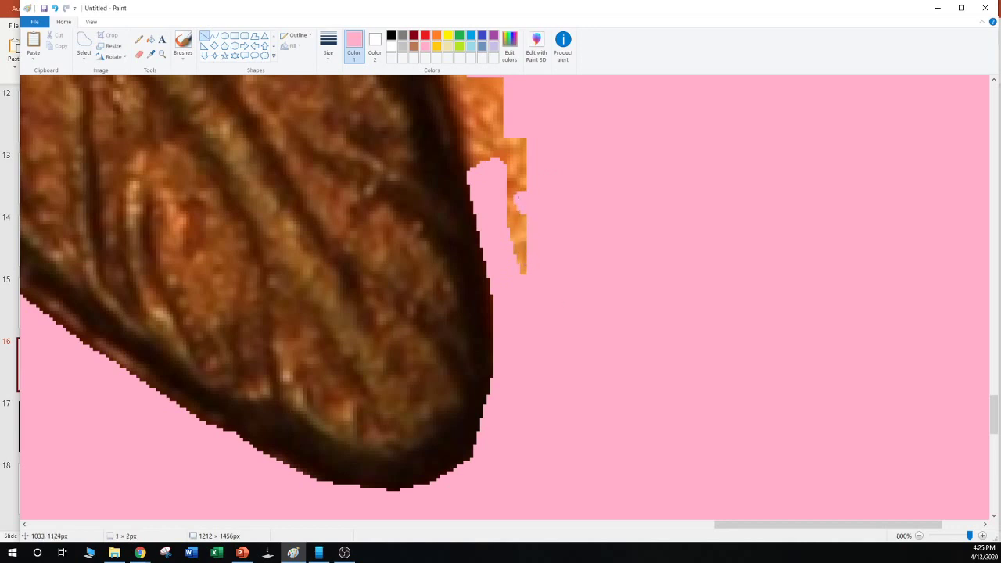
Paint over the orange slivers left between the lobe's outer outline and the pink background
left_click_drag(522, 277, 494, 166)
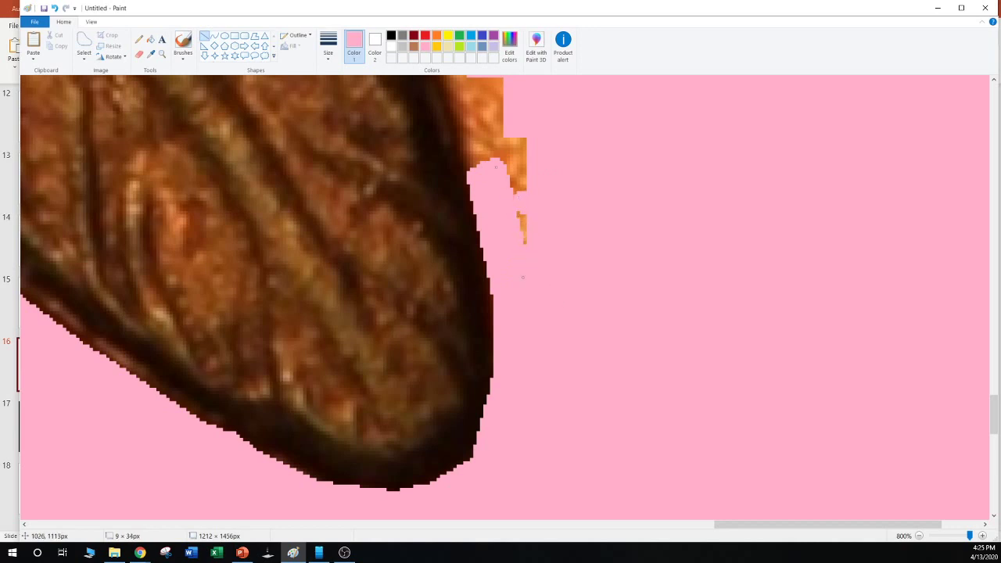
left_click_drag(528, 248, 516, 176)
left_click_drag(525, 191, 525, 146)
left_click(589, 176)
Extend the pink outline up the hanging lobe's outer edge, following its inward curve toward the notch below the upper lobe
scroll(589, 176, "up", 3)
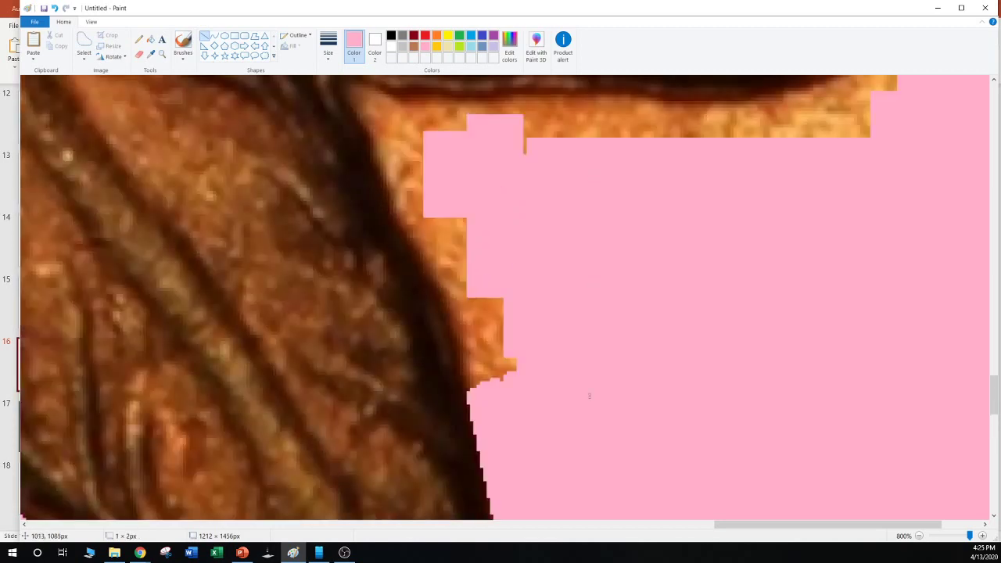
left_click_drag(480, 400, 446, 270)
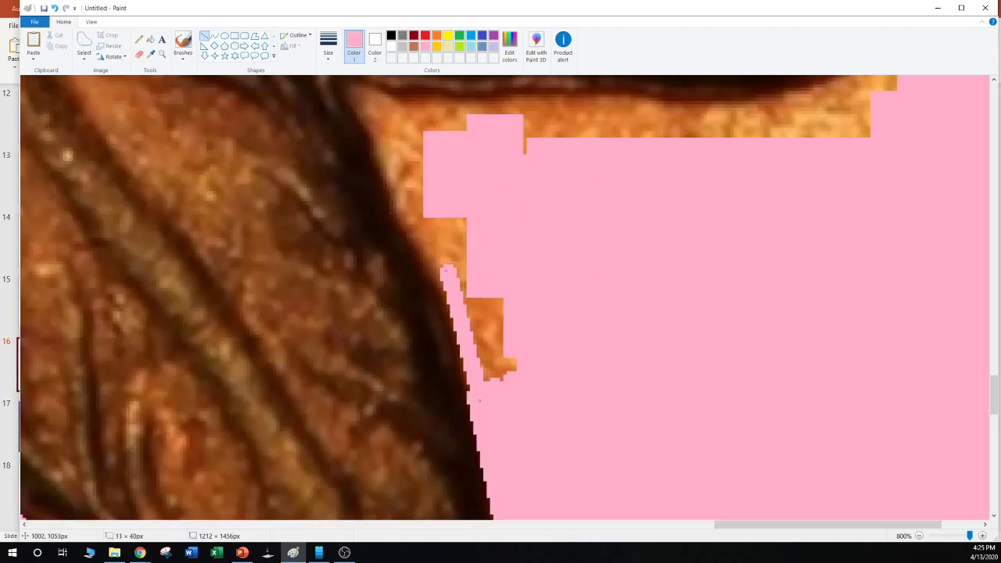
left_click_drag(480, 400, 476, 409)
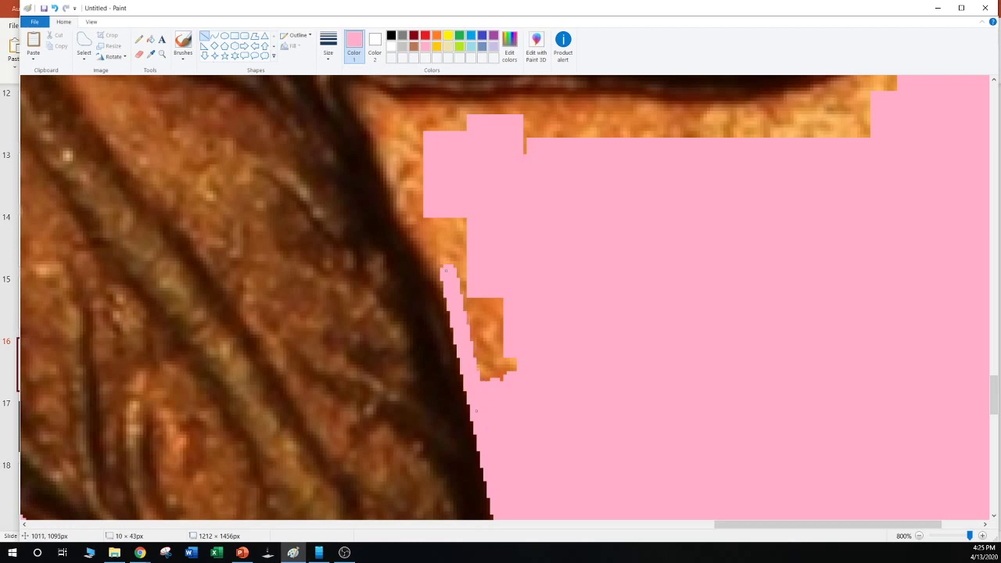
left_click(440, 267)
mouse_move(459, 323)
left_mouse_down()
mouse_move(425, 241)
mouse_move(398, 210)
left_mouse_up()
left_click(474, 261)
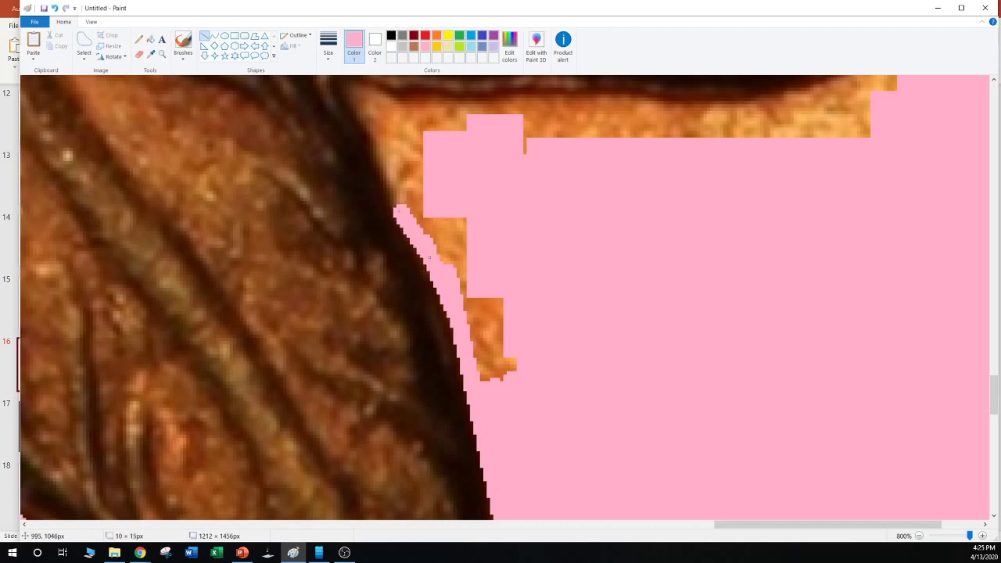
left_click_drag(432, 264, 436, 271)
left_click(522, 276)
Continue the pink outline up the hanging lobe's edge into the notch corner where it meets the upper lobe
scroll(504, 297, "up", 3)
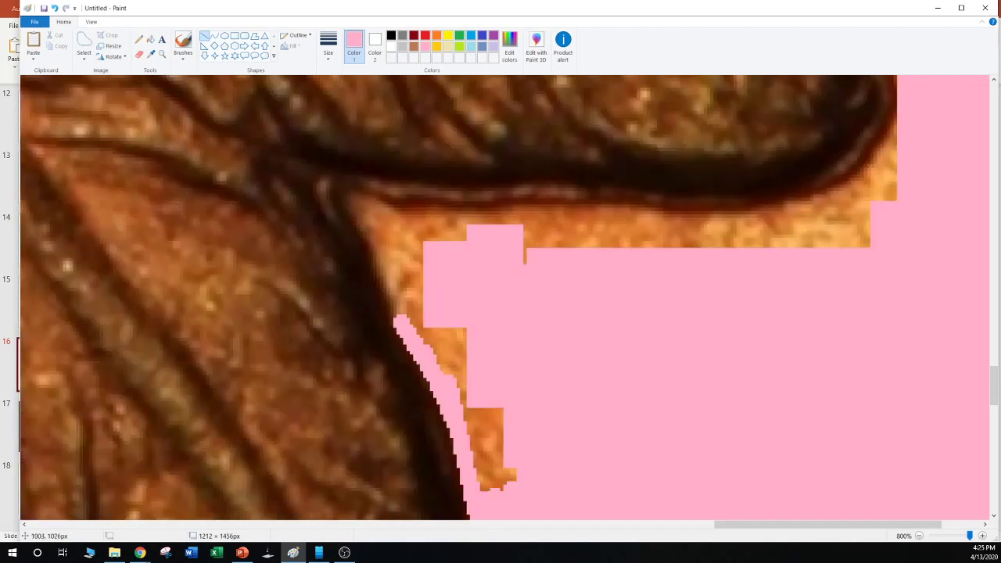
mouse_move(402, 322)
left_mouse_down()
mouse_move(391, 275)
mouse_move(343, 198)
left_mouse_up()
left_click(484, 285)
left_click(435, 266)
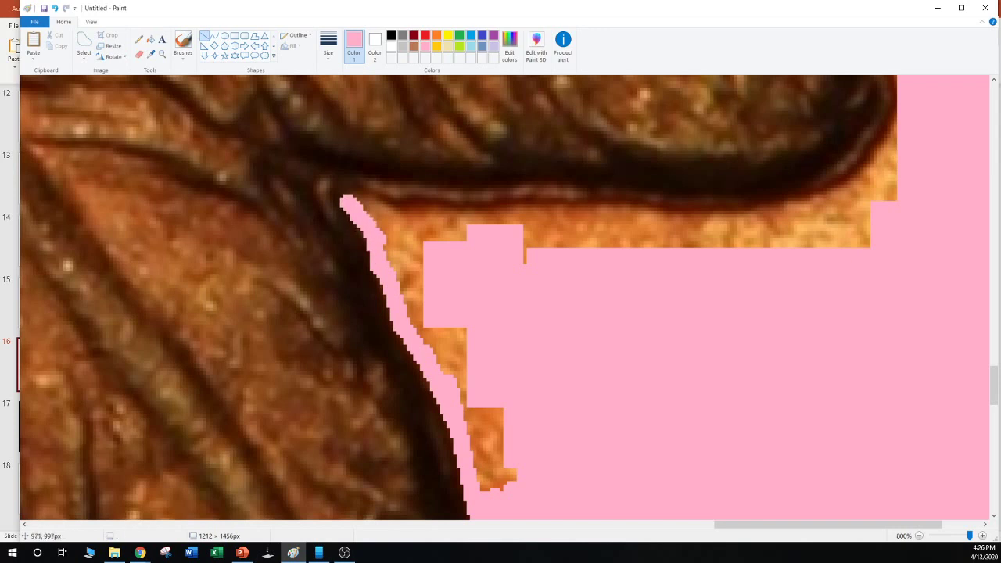
Trace the upper lobe's long underside with pink lines from the notch corner to the start of its rounded end
mouse_move(342, 197)
left_mouse_down()
mouse_move(462, 213)
mouse_move(635, 207)
mouse_move(860, 234)
mouse_move(861, 192)
left_mouse_up()
left_click(680, 257)
left_click(801, 220)
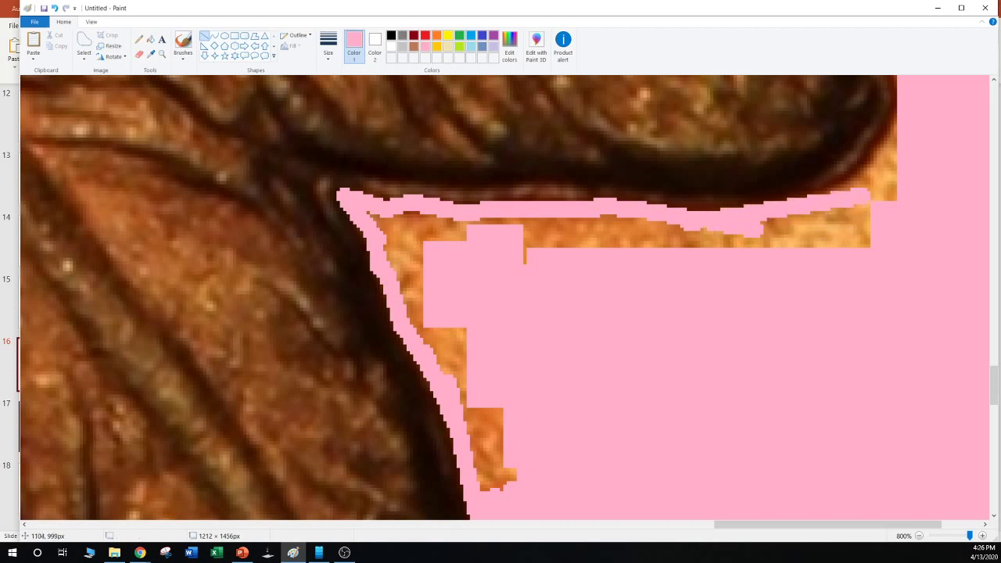
Trace the upper lobe's rounded end up to the pink background and cover the orange specks beside it
mouse_move(793, 202)
left_mouse_down()
mouse_move(863, 201)
mouse_move(909, 146)
left_mouse_up()
left_click(912, 257)
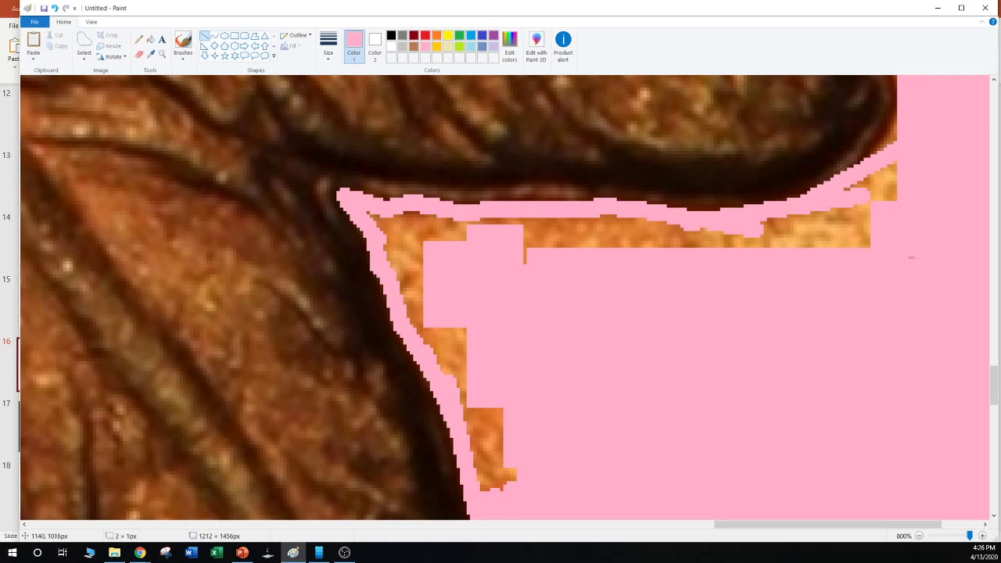
mouse_move(849, 184)
left_mouse_down()
mouse_move(905, 139)
mouse_move(905, 114)
left_mouse_up()
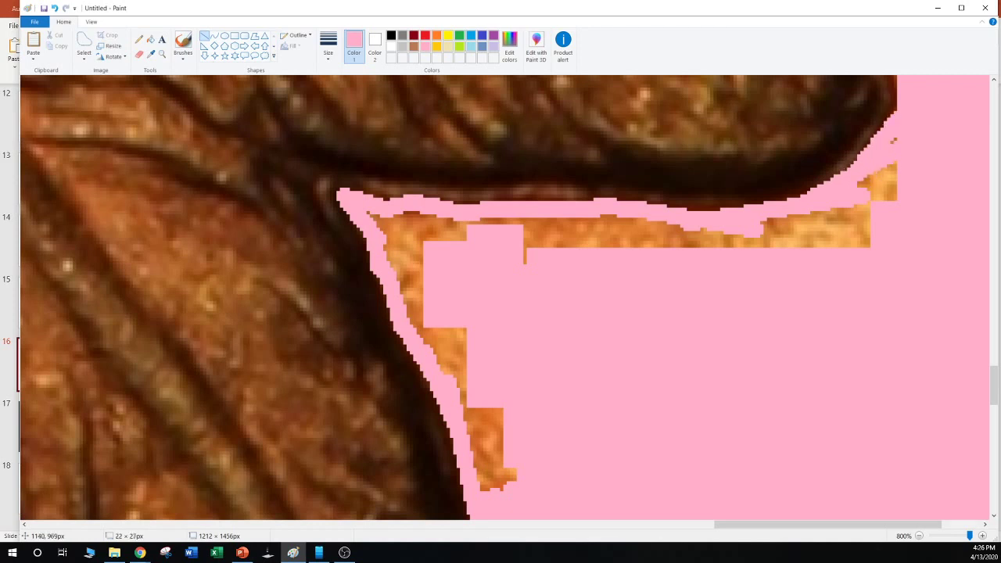
left_click(912, 180)
mouse_move(838, 185)
left_mouse_down()
mouse_move(900, 129)
mouse_move(873, 184)
mouse_move(855, 188)
left_mouse_up()
left_click(914, 152)
left_click(833, 223)
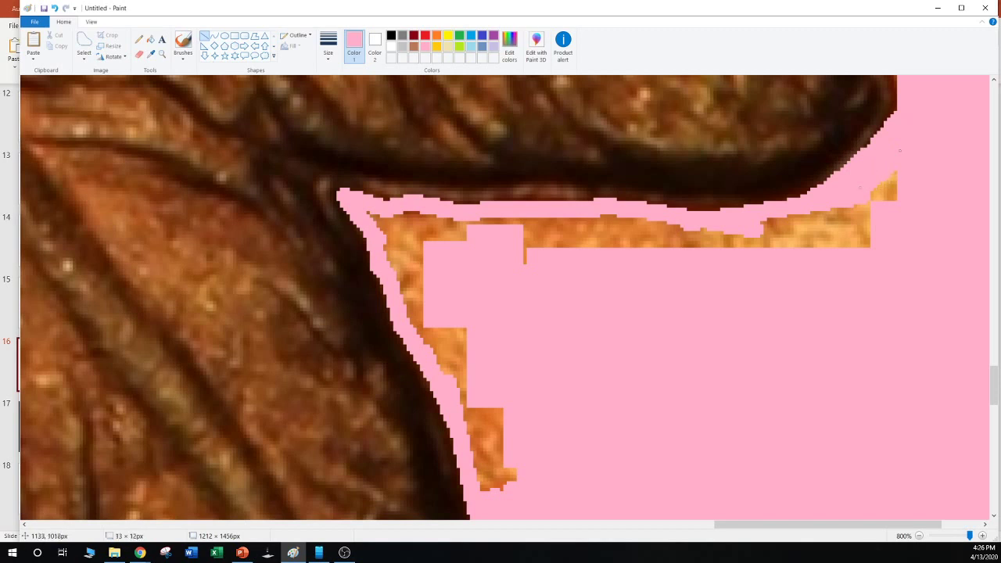
Thicken the pink band along the hanging lobe's outer edge with long slanted lines down from the notch
mouse_move(367, 207)
left_mouse_down()
mouse_move(395, 287)
mouse_move(455, 394)
mouse_move(485, 494)
left_mouse_up()
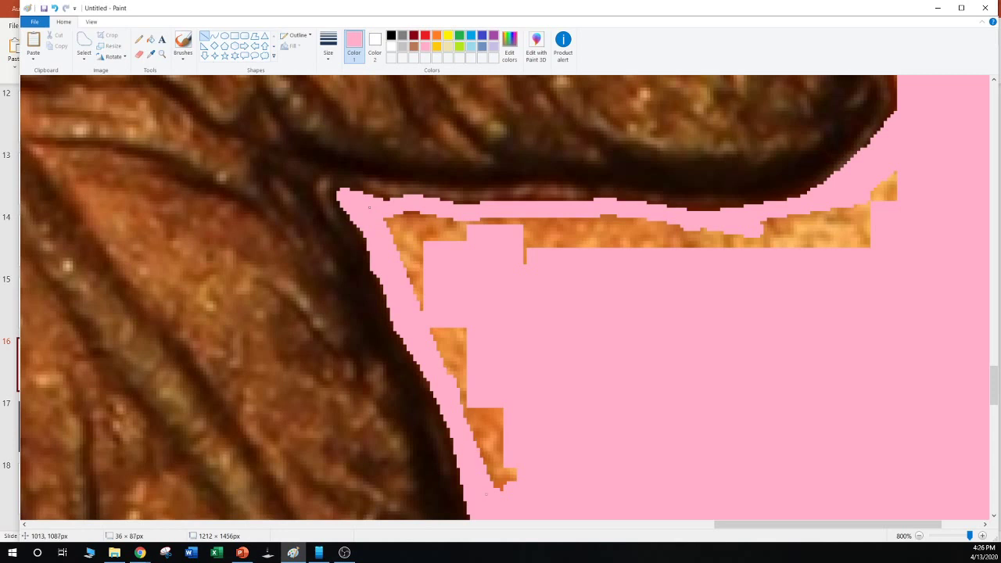
left_click(496, 344)
left_click_drag(376, 213, 506, 501)
left_click(464, 246)
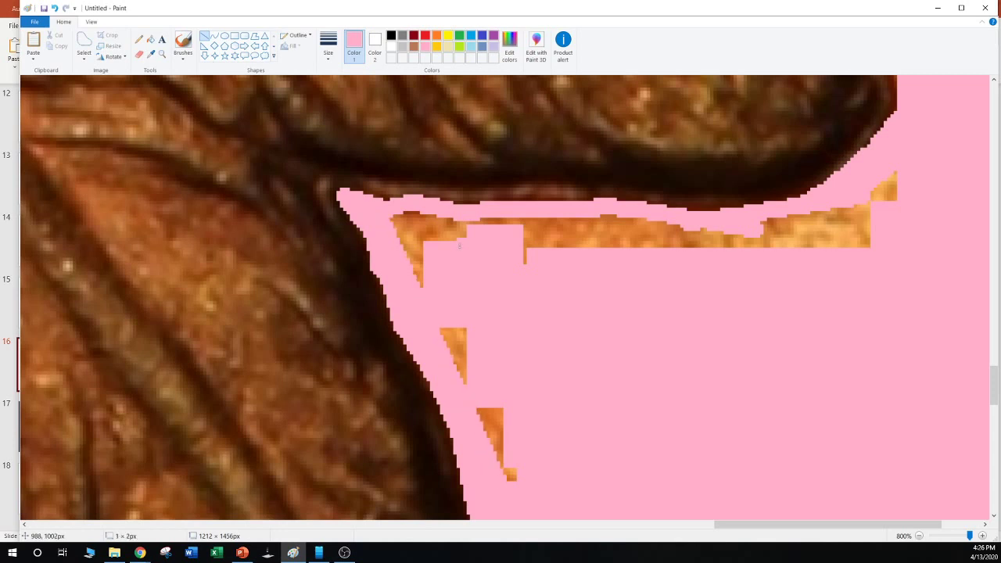
Thicken the pink band under the upper lobe with overlapping lines from the notch to the rounded end
left_click_drag(394, 217, 453, 217)
left_click(429, 218)
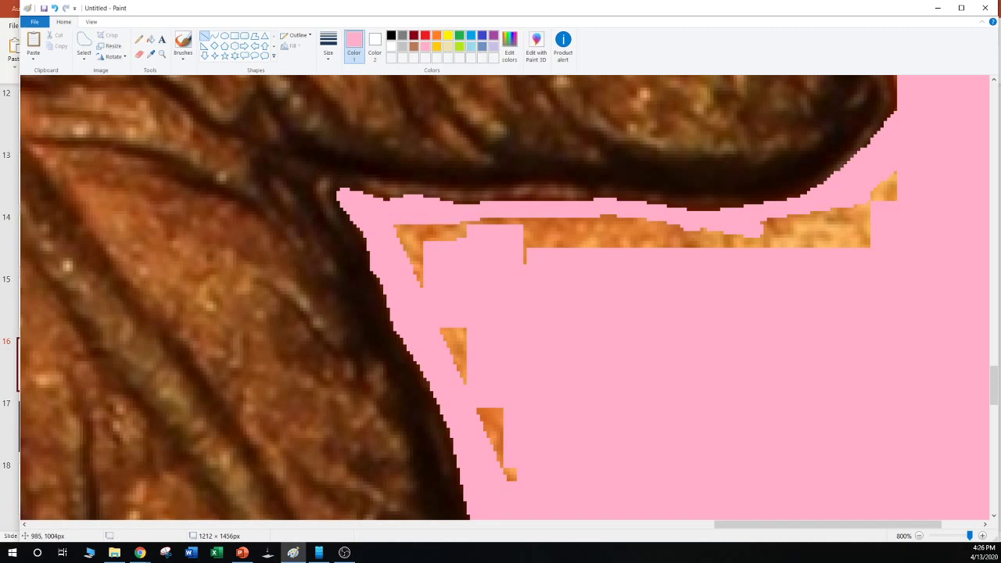
mouse_move(391, 220)
left_mouse_down()
mouse_move(646, 218)
mouse_move(754, 238)
mouse_move(874, 209)
mouse_move(911, 181)
mouse_move(909, 171)
mouse_move(913, 187)
mouse_move(884, 197)
left_mouse_up()
left_click(655, 226)
left_click(835, 259)
left_click(898, 243)
left_click(909, 211)
left_click(899, 222)
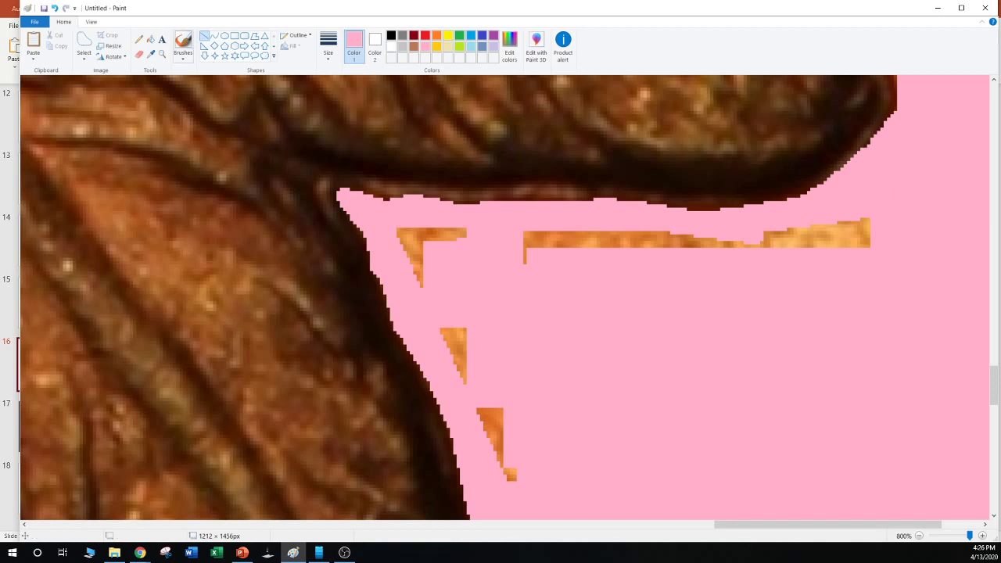
Delete the leftover orange patches in the notch with one free-form selection and fill the cleared area pink
left_click(83, 40)
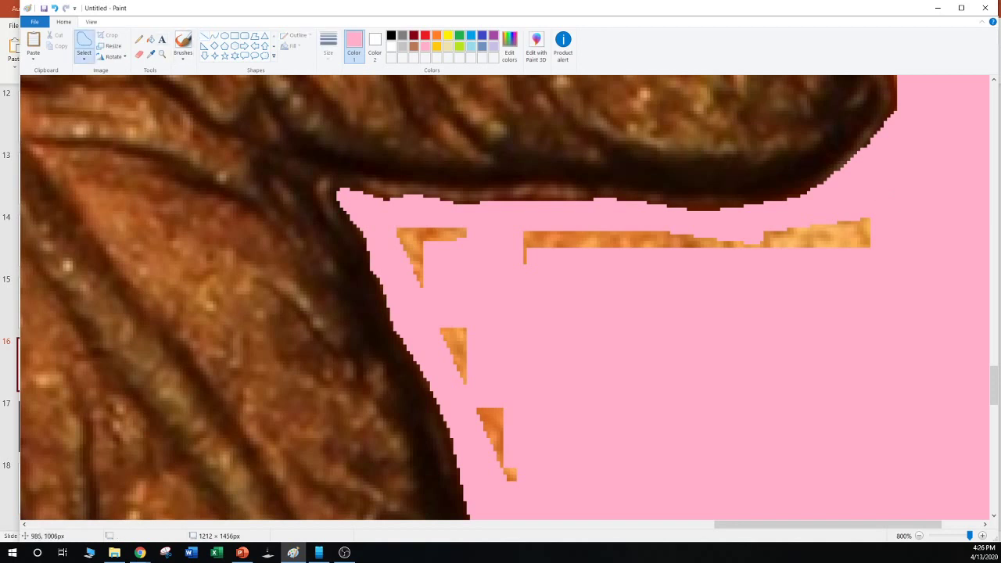
mouse_move(382, 218)
left_mouse_down()
mouse_move(497, 499)
mouse_move(707, 416)
mouse_move(924, 296)
mouse_move(880, 202)
mouse_move(733, 220)
mouse_move(383, 218)
mouse_move(393, 269)
mouse_move(461, 293)
mouse_move(462, 273)
left_mouse_up()
key("Delete")
key("Delete")
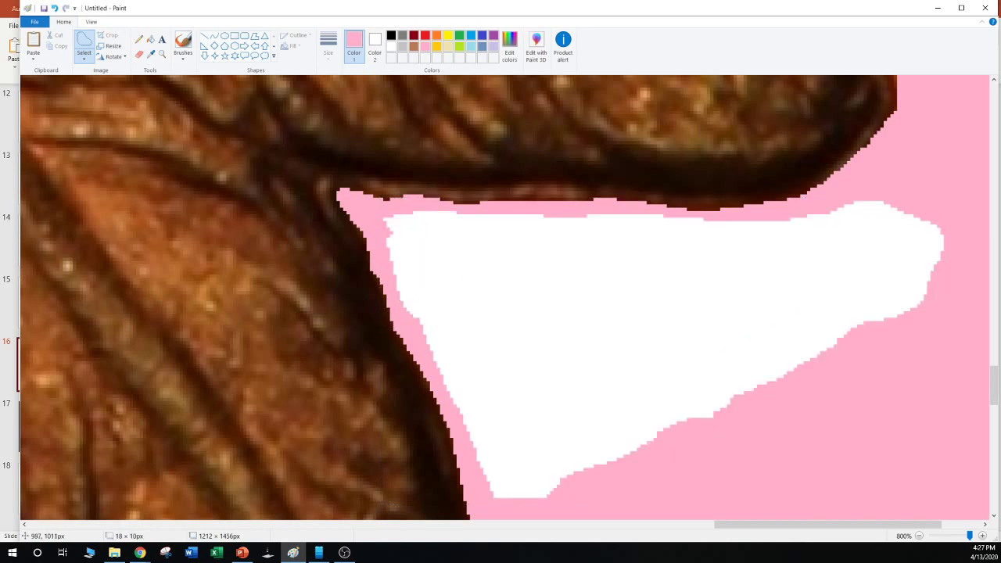
left_click(151, 40)
left_click(625, 312)
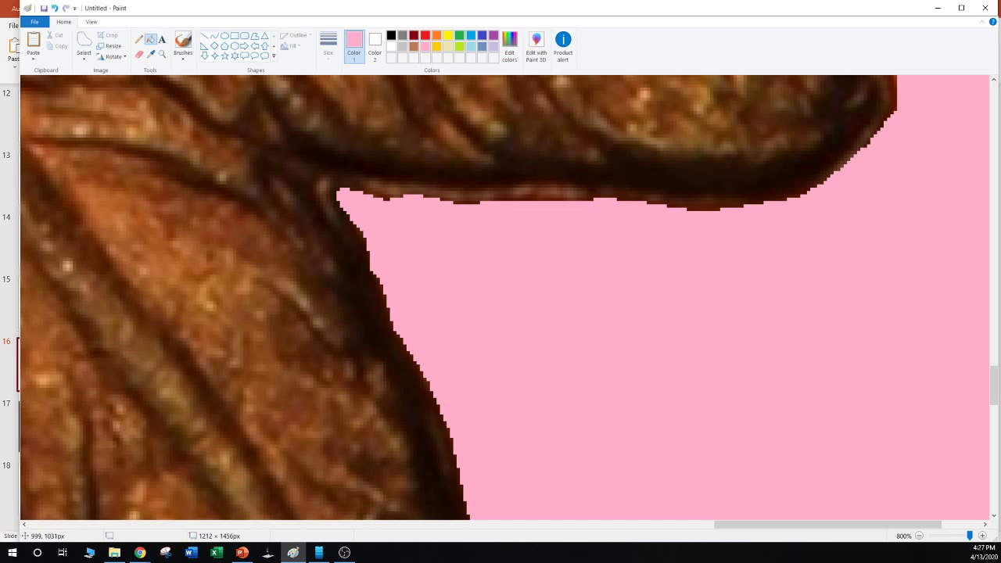
left_click(9, 299)
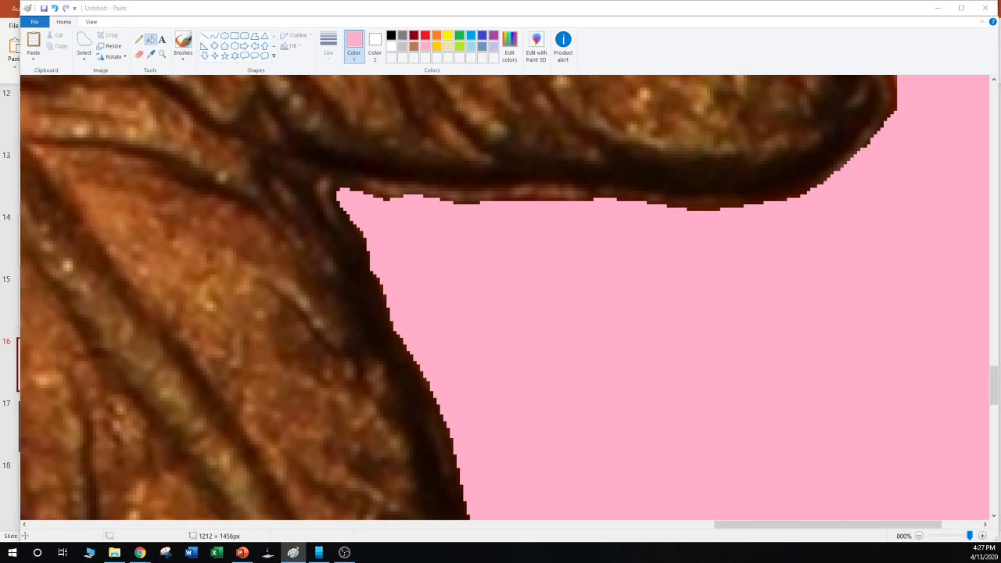
left_click(139, 552)
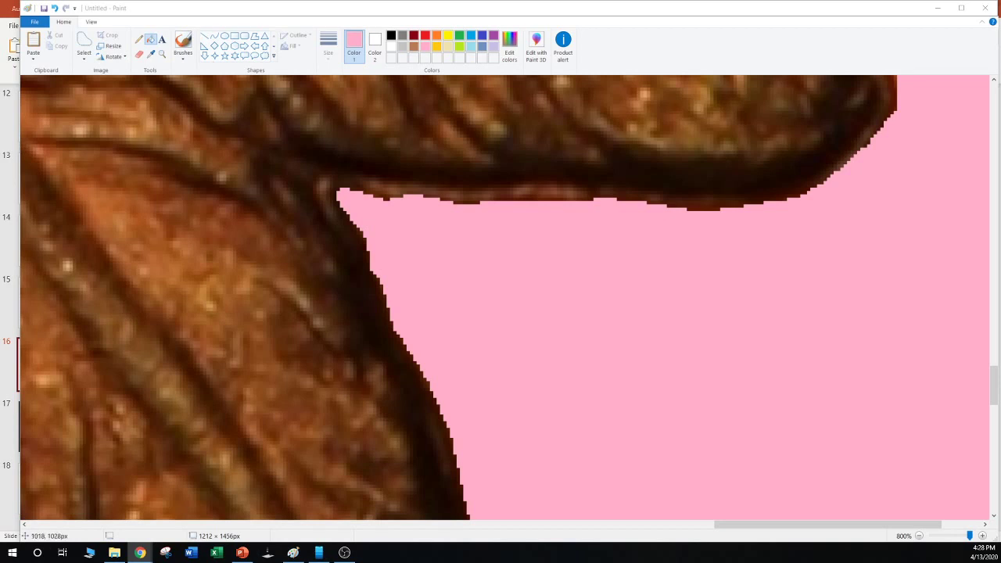
left_click(547, 305)
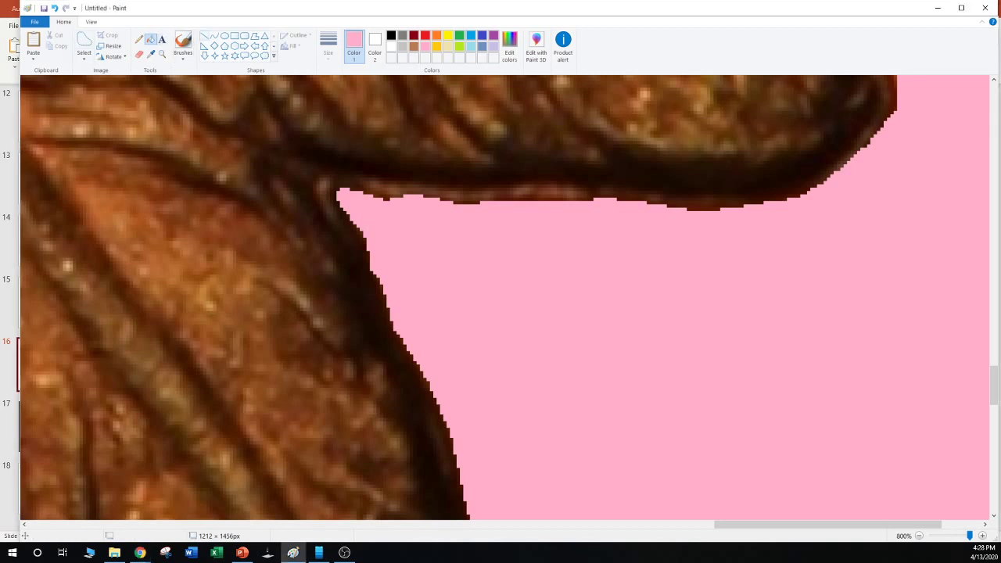
Draw pink lines along the outer edge of the upper lobe's tip, covering the orange strip beside it
left_click(204, 36)
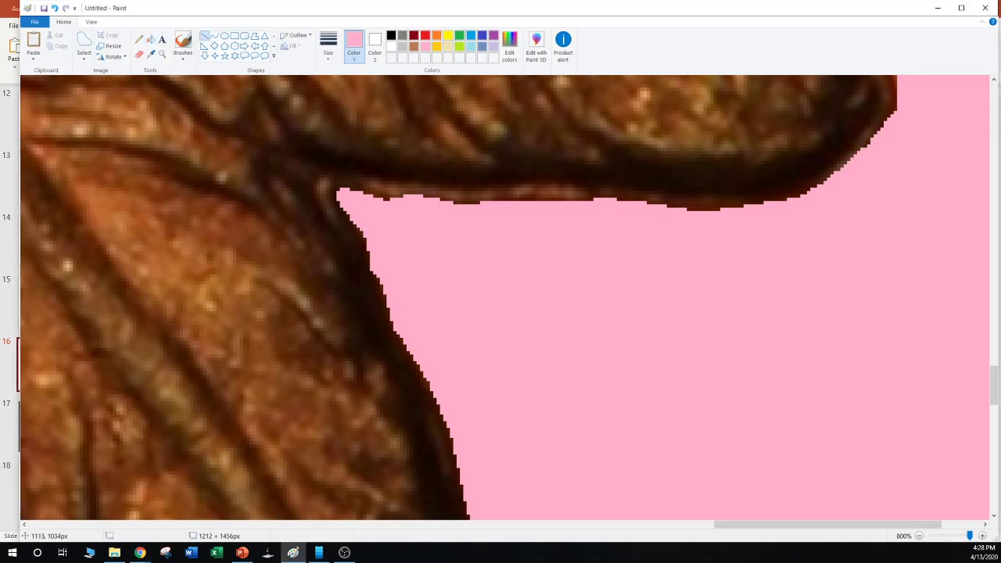
scroll(500, 297, "up", 3)
mouse_move(912, 329)
left_mouse_down()
mouse_move(897, 277)
mouse_move(887, 278)
left_mouse_up()
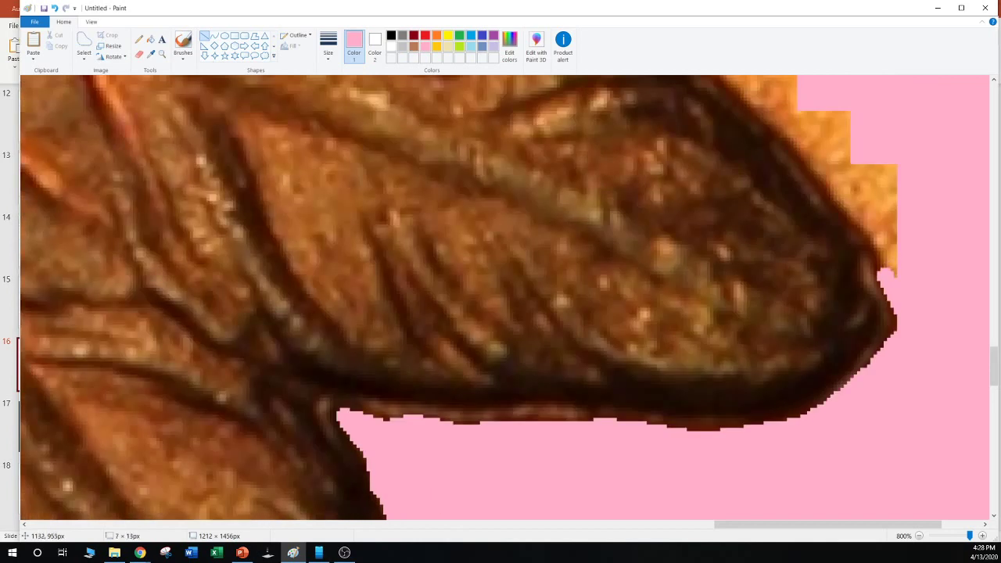
mouse_move(878, 195)
left_mouse_down()
mouse_move(885, 270)
mouse_move(889, 169)
left_mouse_up()
left_click(900, 285)
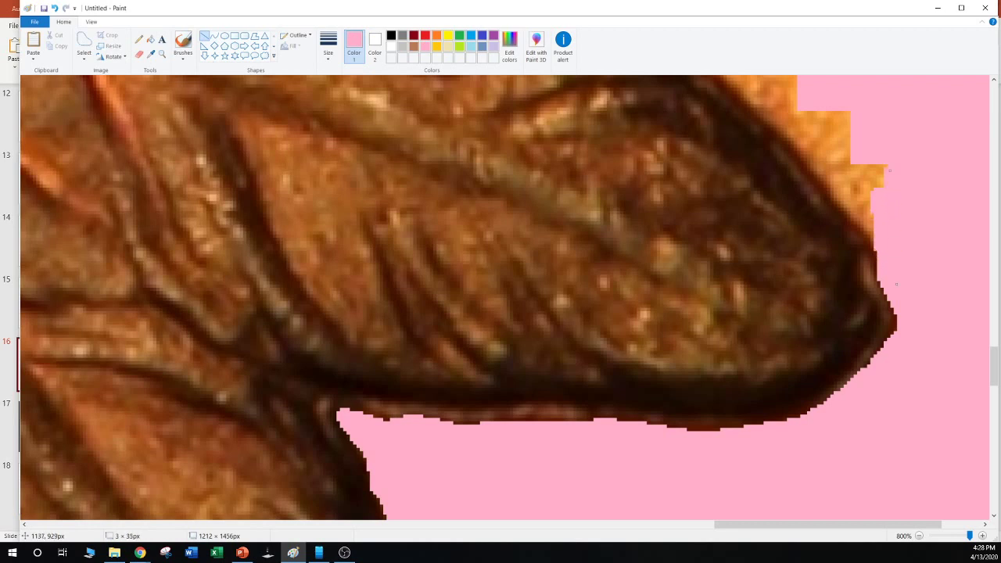
left_click(927, 242)
Extend the pink outline around the tip's shoulder onto the lobe's slanted upper edge and trim the tip's outermost edge with a vertical line
left_click_drag(883, 254, 858, 195)
left_click(899, 240)
left_click_drag(863, 230, 842, 192)
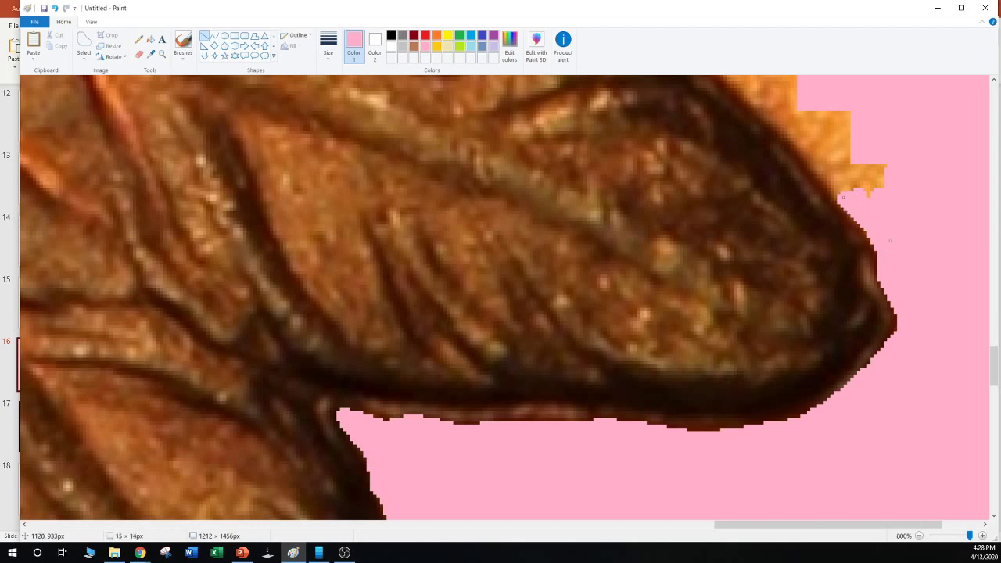
left_click_drag(873, 246, 792, 132)
scroll(504, 297, "up", 2)
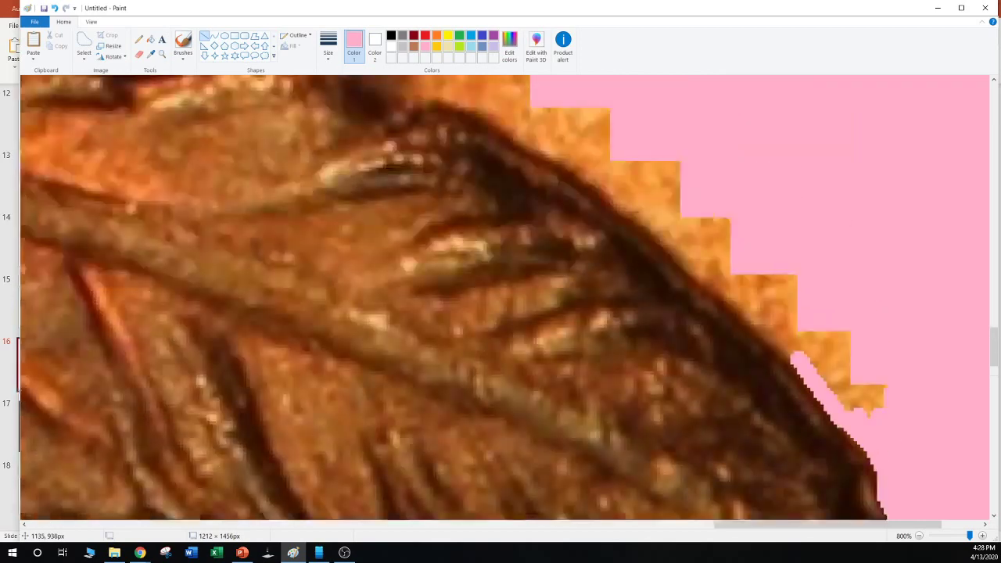
scroll(504, 297, "down", 1)
scroll(504, 297, "down", 1)
left_click_drag(895, 361, 895, 273)
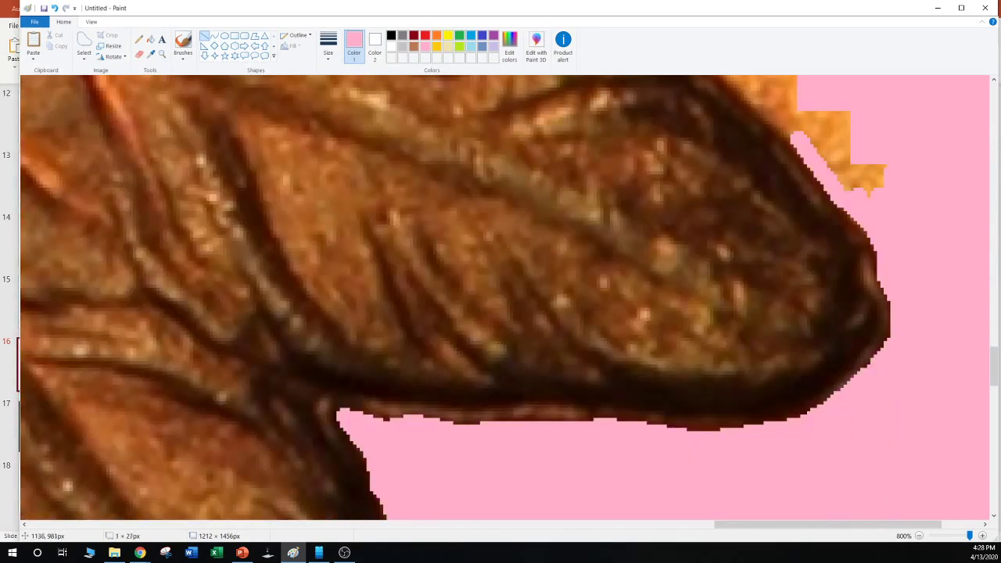
left_click(941, 356)
Trace the lobe's slanted upper edge with successive pink lines up toward the narrow notch below the next lobe
scroll(505, 297, "up", 2)
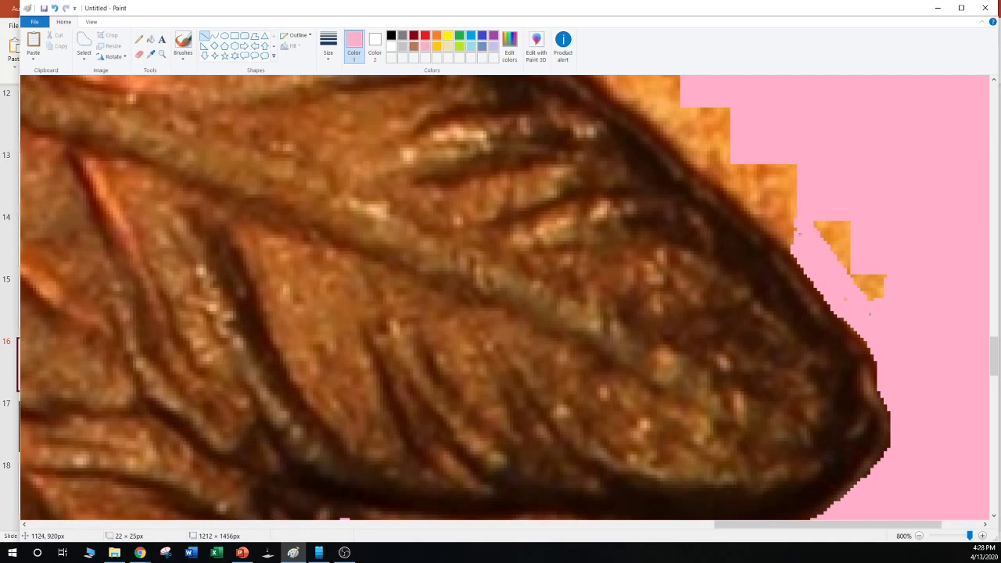
mouse_move(823, 253)
left_mouse_down()
mouse_move(883, 310)
mouse_move(820, 210)
left_mouse_up()
mouse_move(793, 250)
left_mouse_down()
mouse_move(750, 165)
mouse_move(716, 160)
left_mouse_up()
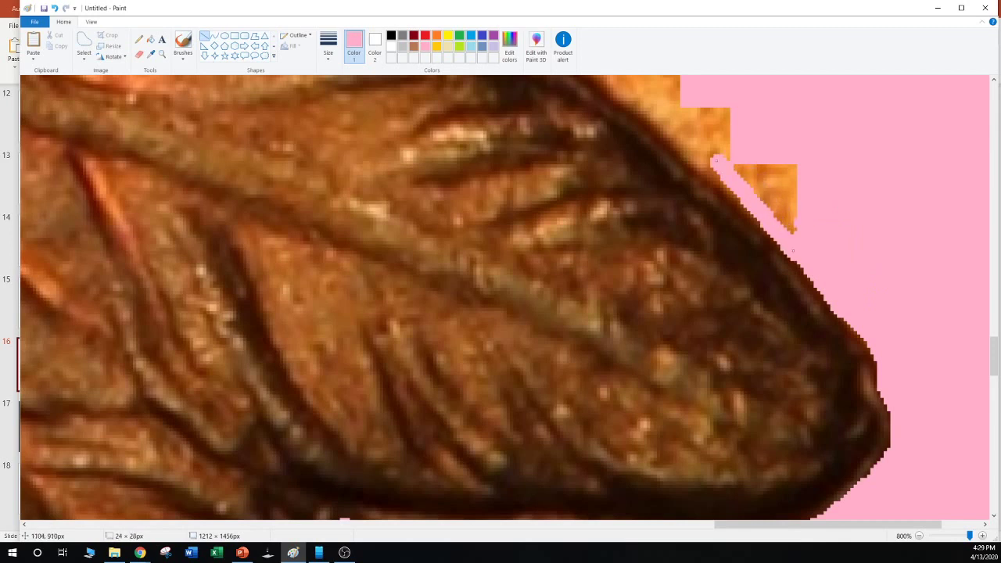
mouse_move(793, 250)
left_mouse_down()
mouse_move(806, 257)
mouse_move(735, 165)
mouse_move(670, 140)
mouse_move(688, 152)
left_mouse_up()
left_click(833, 142)
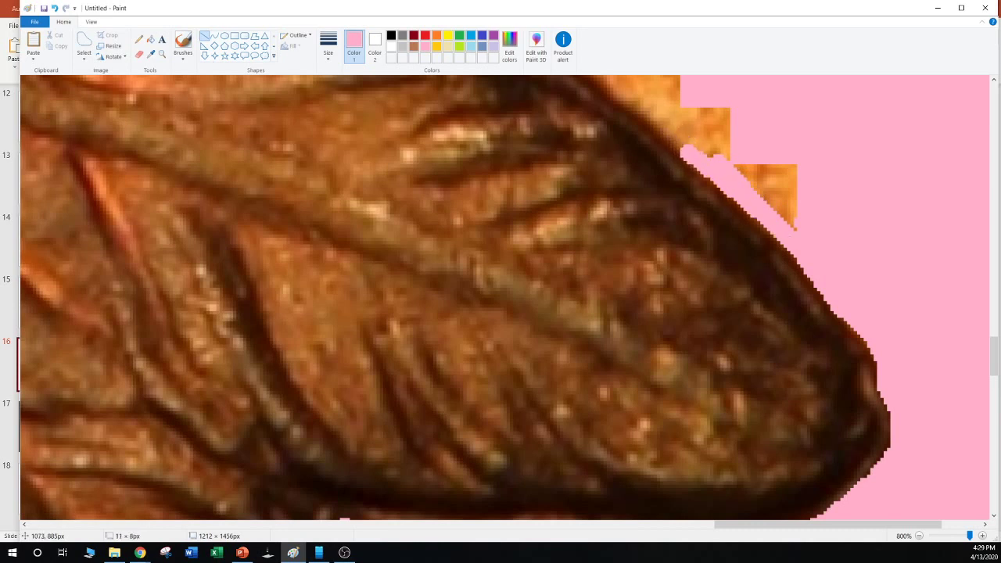
left_click(735, 136)
left_click_drag(726, 188, 633, 101)
scroll(500, 297, "up", 3)
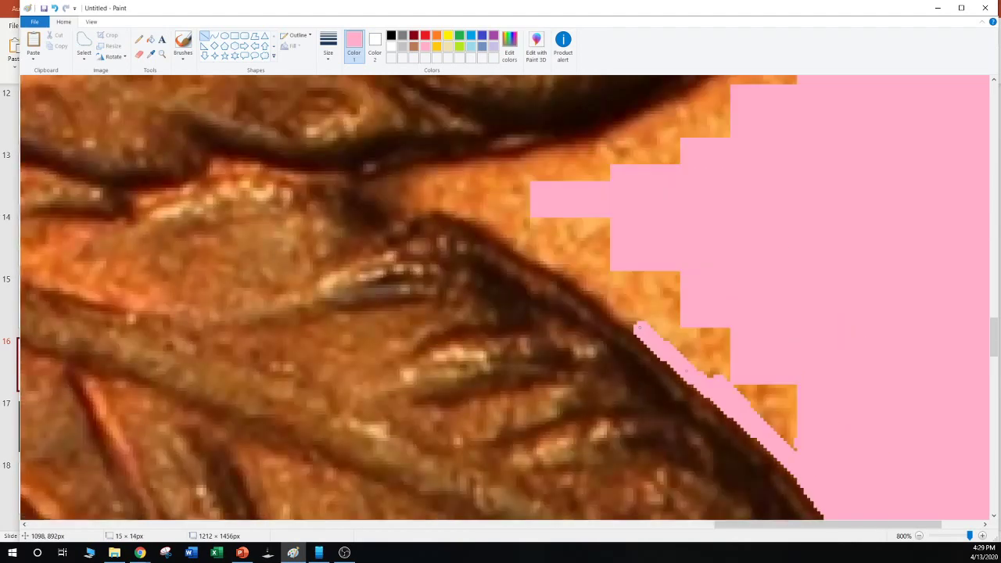
left_click(662, 312)
left_click_drag(713, 387, 551, 260)
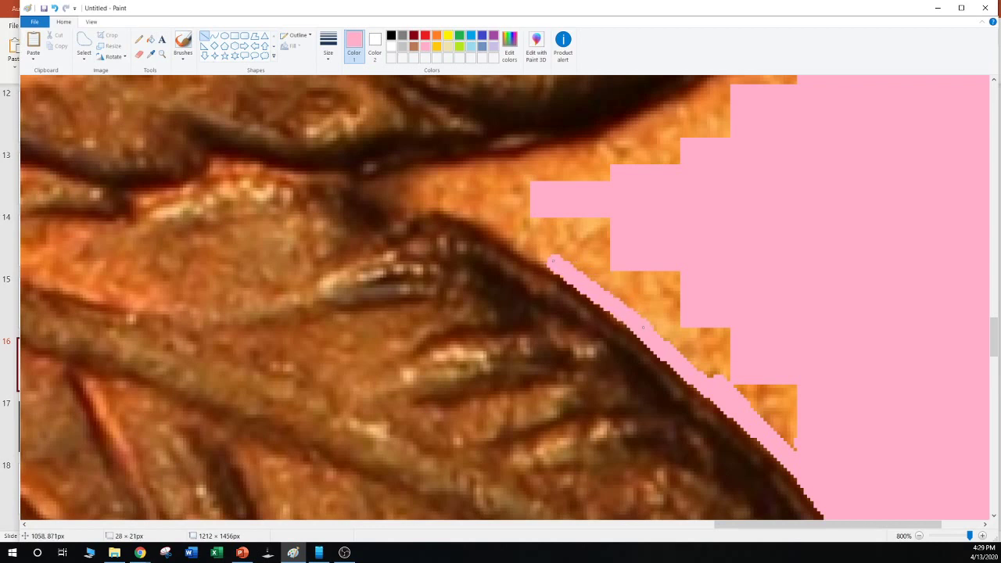
Thicken the pink band along the slanted upper edge with long overlapping lines across the stepped orange remnants
left_click_drag(642, 326, 682, 358)
left_click(814, 412)
mouse_move(800, 447)
left_mouse_down()
mouse_move(653, 308)
mouse_move(562, 244)
left_mouse_up()
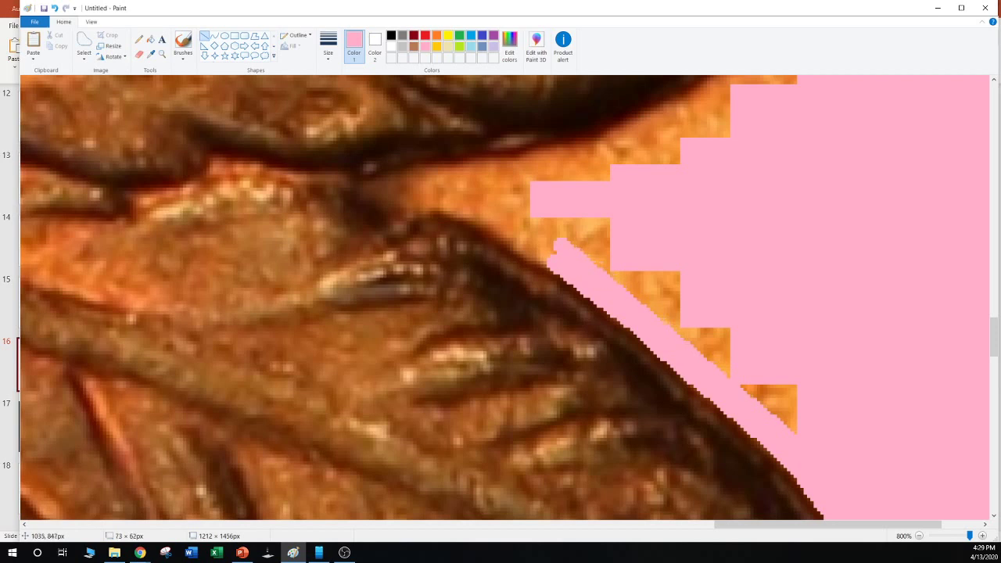
left_click_drag(733, 277, 743, 288)
mouse_move(798, 432)
left_mouse_down()
mouse_move(617, 254)
mouse_move(561, 228)
left_mouse_up()
left_click_drag(792, 288, 799, 297)
left_click_drag(800, 421, 573, 222)
left_click(706, 257)
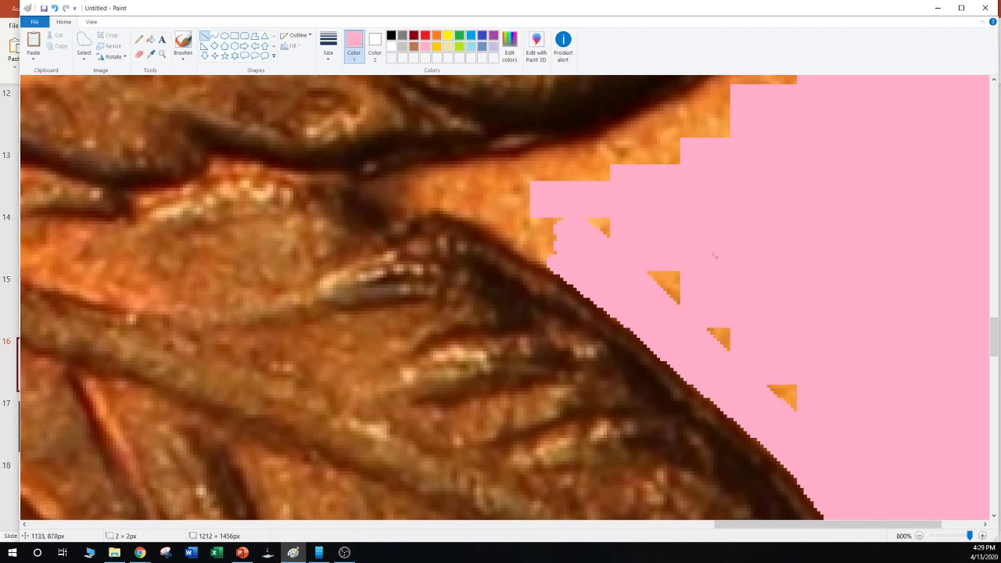
Outline the narrow notch in pink, going into its dark inner end and back out along the next lobe's underside
left_click_drag(556, 262, 455, 207)
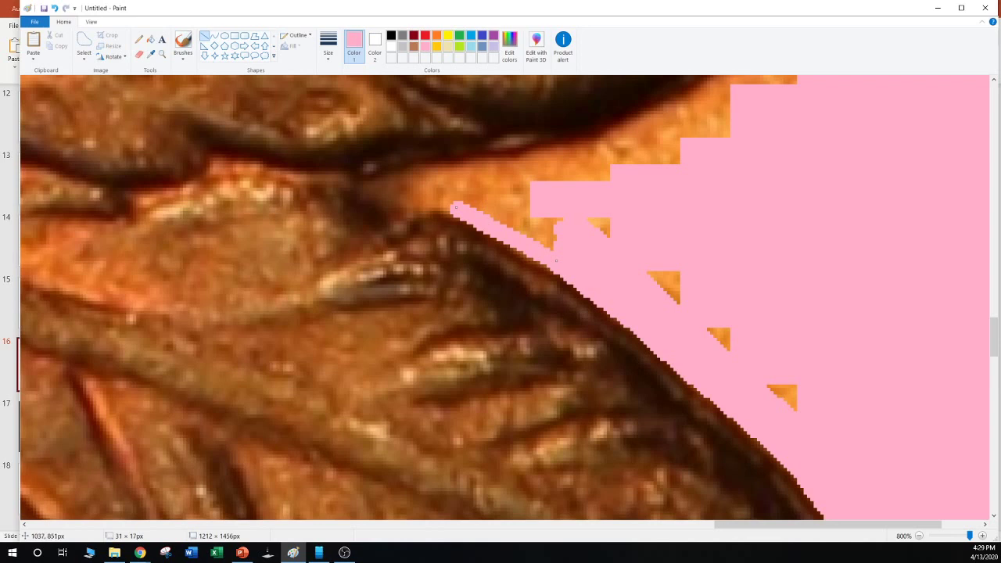
left_click_drag(549, 256, 553, 260)
left_click(588, 266)
mouse_move(456, 205)
left_mouse_down()
mouse_move(413, 205)
mouse_move(380, 227)
mouse_move(364, 186)
mouse_move(613, 130)
left_mouse_up()
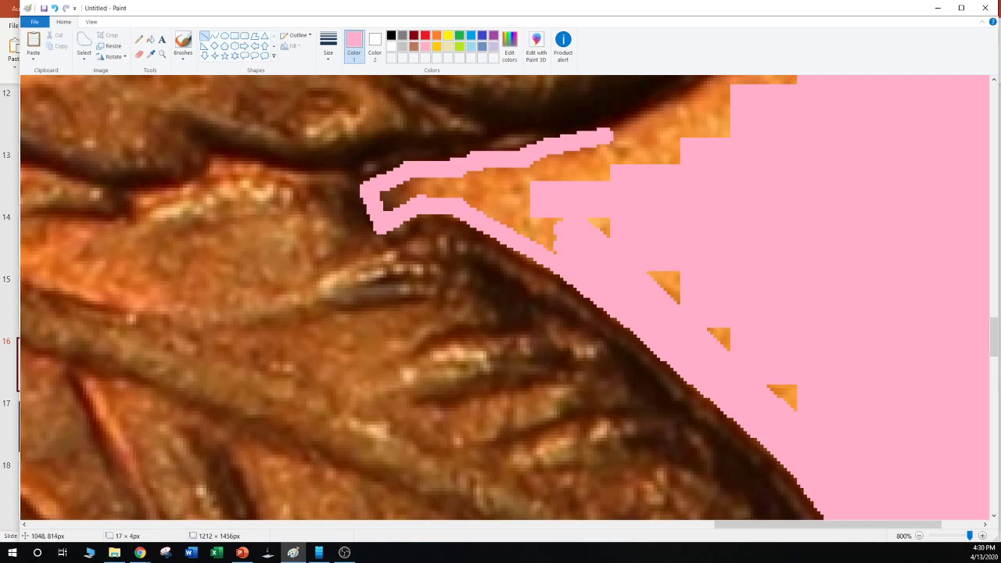
scroll(612, 130, "up", 3)
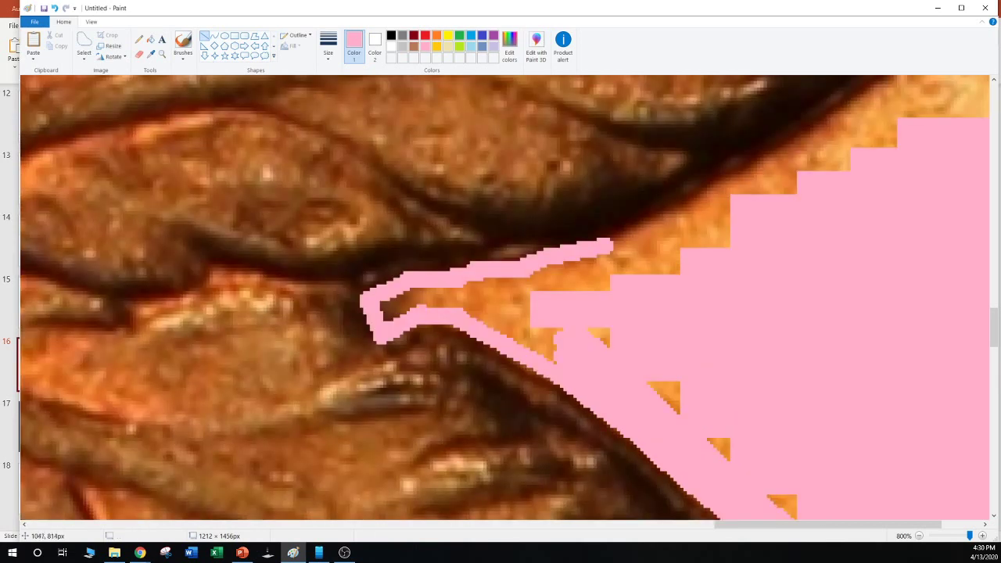
mouse_move(612, 242)
left_mouse_down()
mouse_move(664, 232)
mouse_move(737, 167)
mouse_move(775, 156)
mouse_move(864, 91)
left_mouse_up()
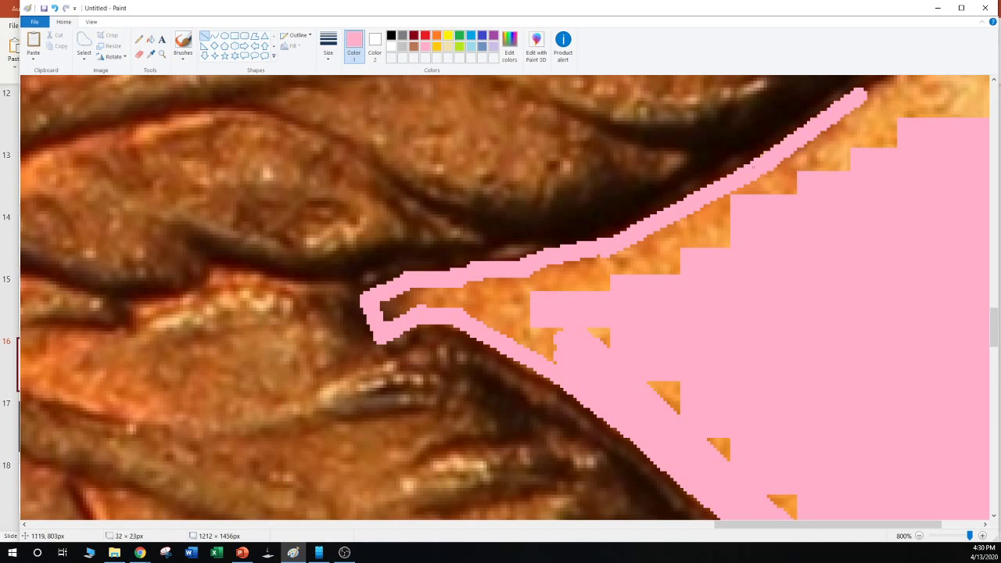
Cover the inner end of the notch in pink and widen the bands along both of its sides with overlapping lines
mouse_move(388, 306)
left_mouse_down()
mouse_move(431, 297)
mouse_move(555, 354)
left_mouse_up()
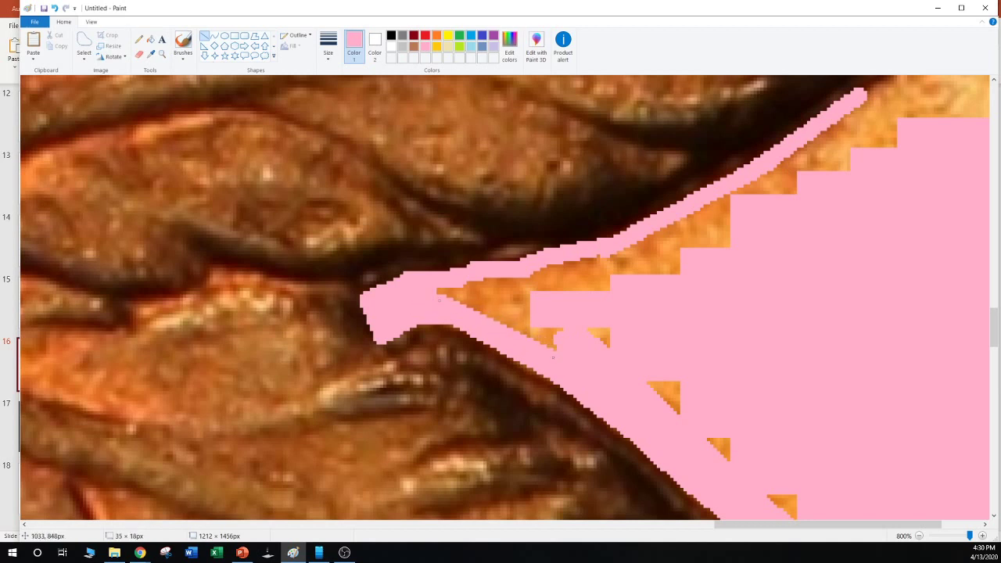
left_click_drag(441, 292, 551, 342)
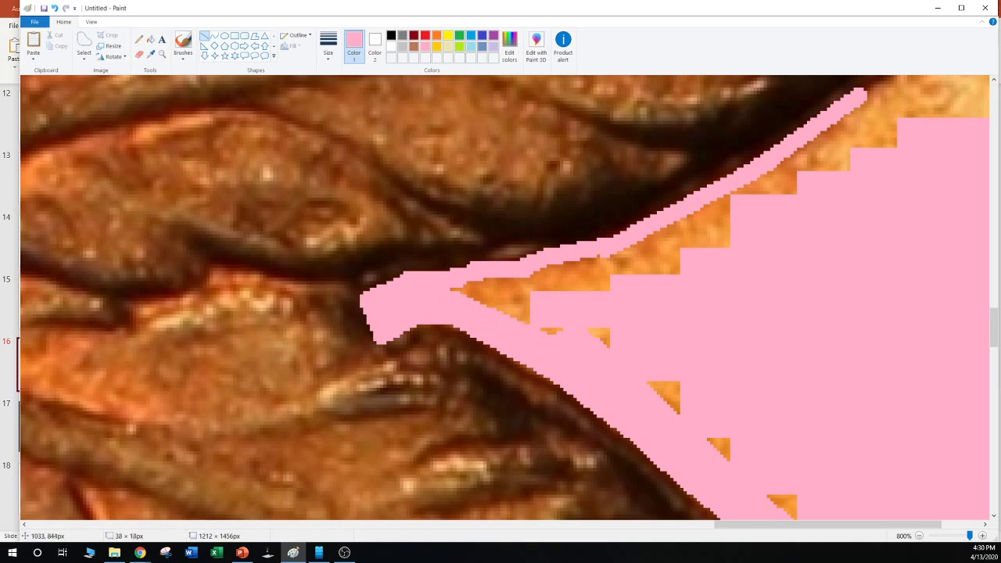
left_click(621, 338)
left_click_drag(450, 290, 559, 332)
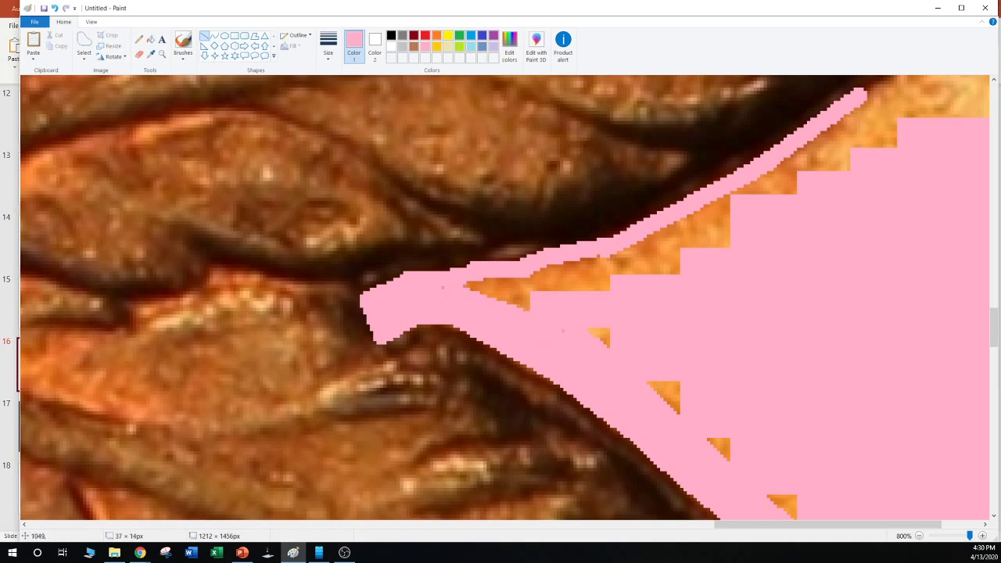
mouse_move(454, 285)
left_mouse_down()
mouse_move(600, 277)
mouse_move(622, 255)
mouse_move(727, 217)
mouse_move(876, 100)
left_mouse_up()
left_click(633, 284)
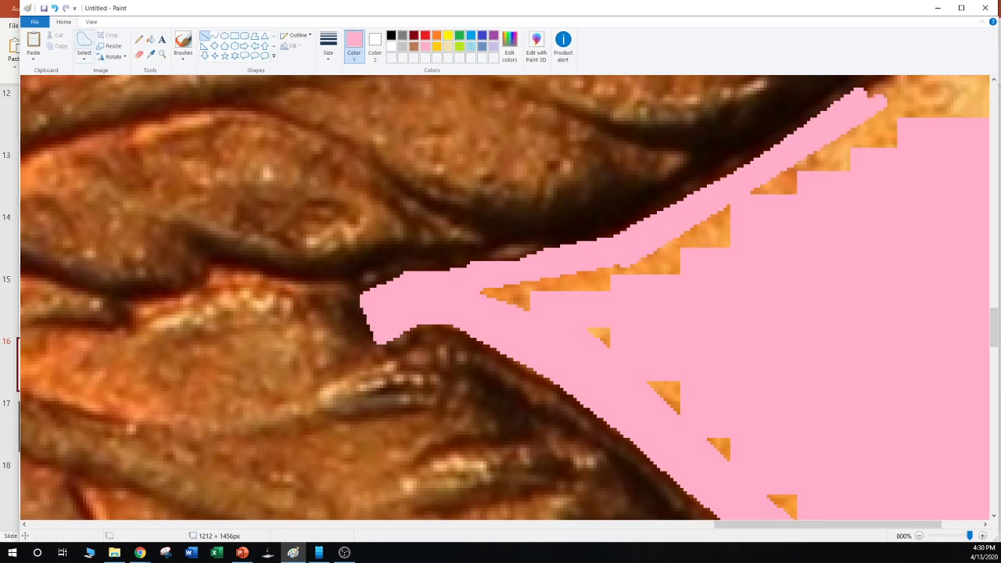
Delete the leftover orange patches in the notch with two free-form selections and fill the cleared area pink
left_click(83, 43)
mouse_move(464, 293)
left_mouse_down()
mouse_move(619, 388)
mouse_move(744, 493)
mouse_move(778, 504)
mouse_move(977, 116)
mouse_move(942, 92)
mouse_move(884, 98)
mouse_move(680, 226)
mouse_move(468, 275)
left_mouse_up()
key("Delete")
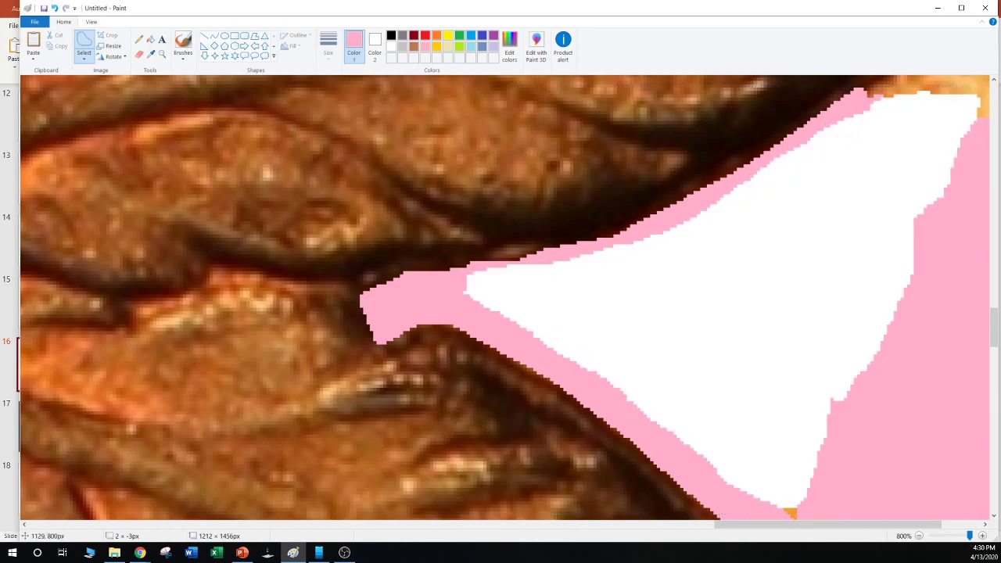
scroll(504, 298, "down", 3)
left_click_drag(789, 294, 793, 259)
key("Delete")
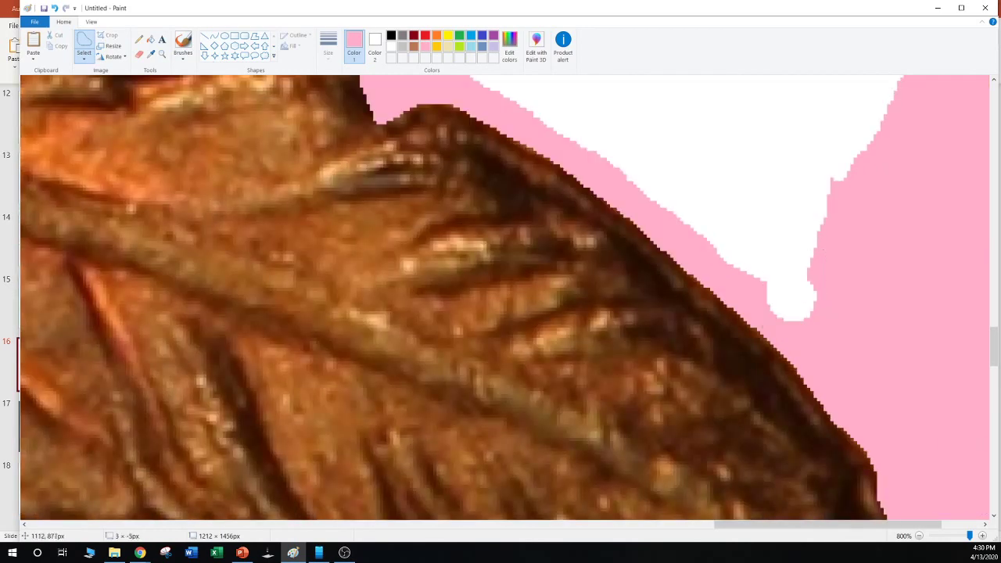
left_click(151, 39)
left_click(727, 156)
Trace the next lobe's lower edge toward its rounded tip with two overlapping slanted pink lines
scroll(727, 165, "up", 4)
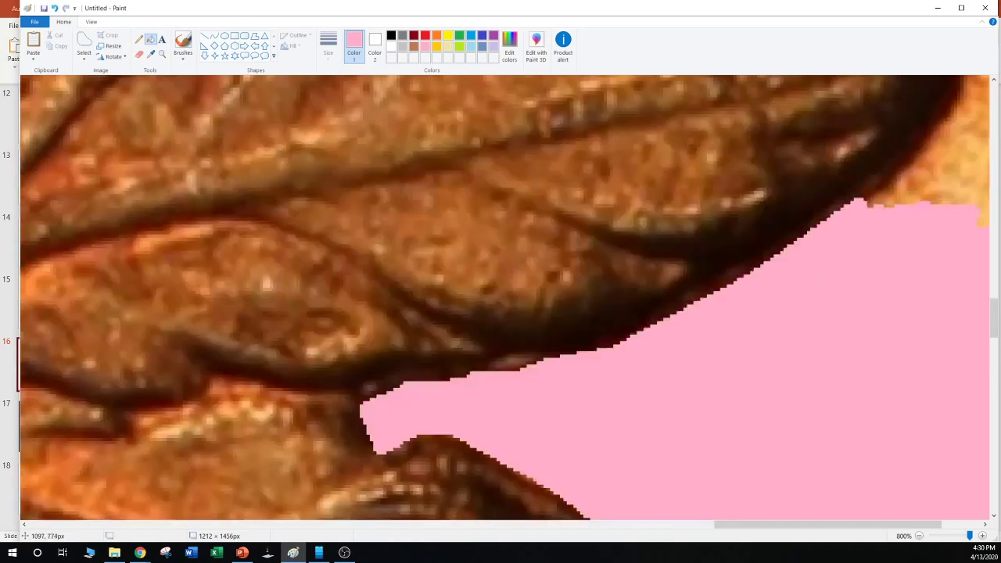
left_click_drag(828, 525, 871, 524)
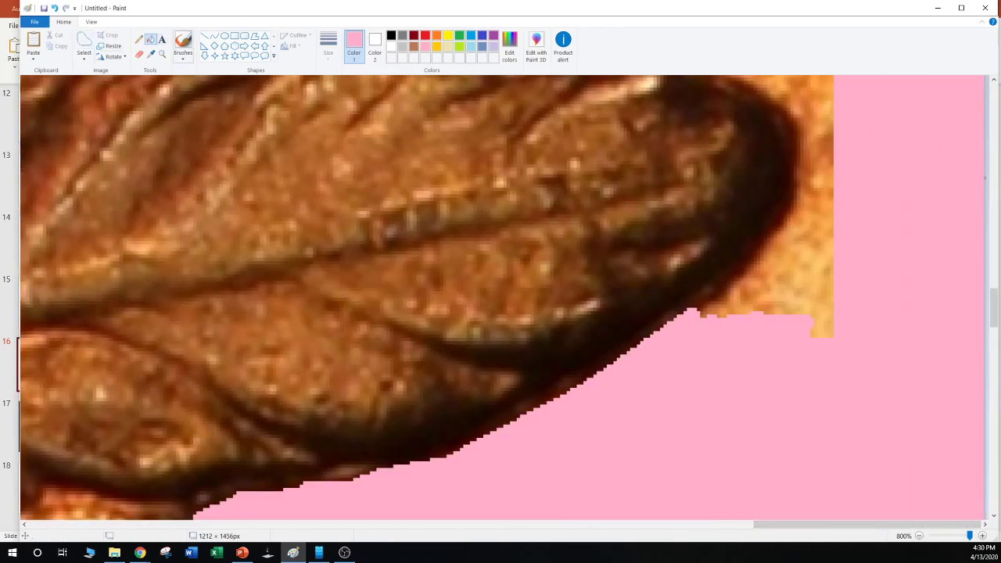
left_click(204, 36)
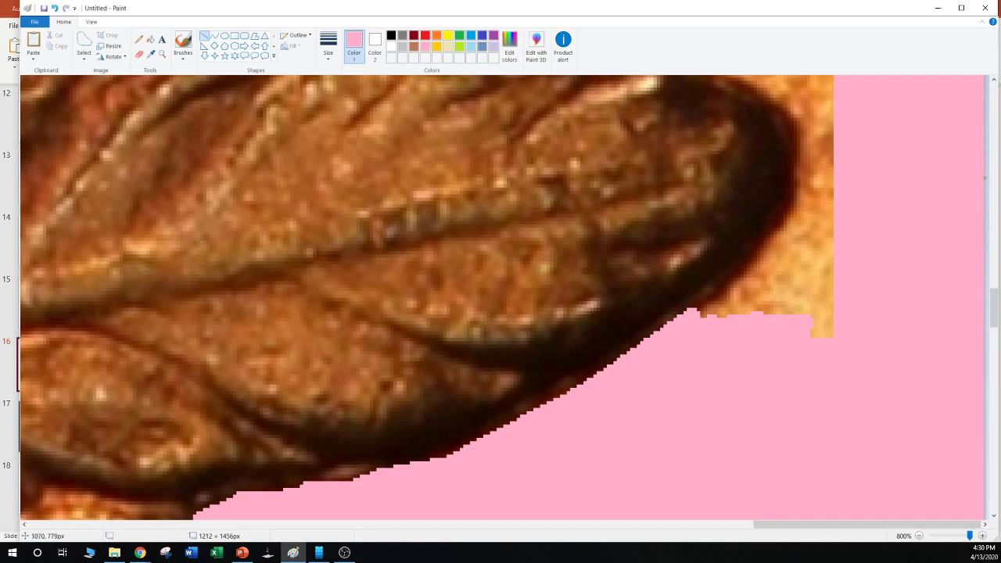
left_click_drag(715, 314, 793, 221)
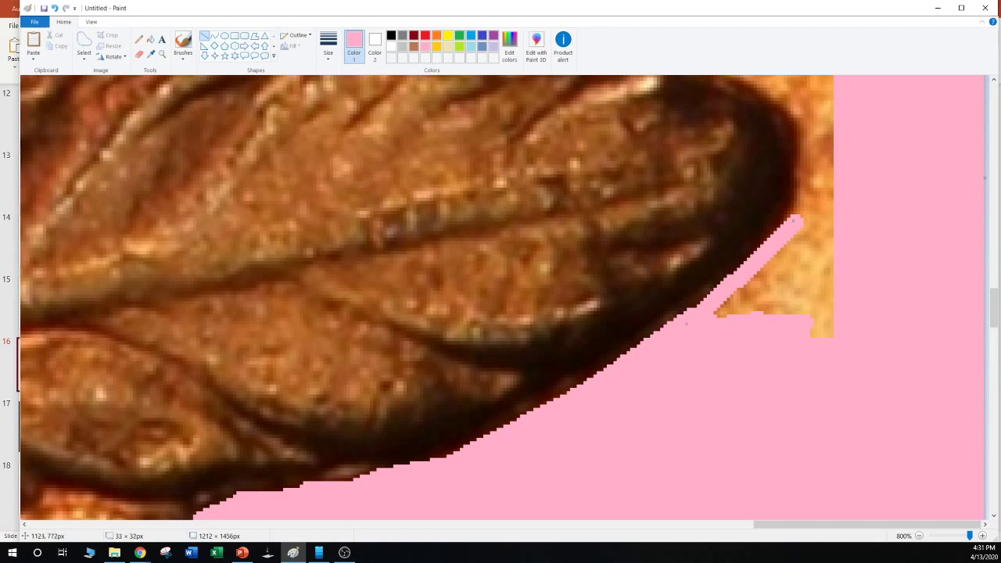
mouse_move(686, 324)
left_mouse_down()
mouse_move(679, 316)
mouse_move(804, 257)
mouse_move(808, 231)
left_mouse_up()
left_click(774, 346)
left_click(820, 301)
Trace the outer edge of the next lobe's rounded tip with steep pink lines
scroll(820, 301, "up", 1)
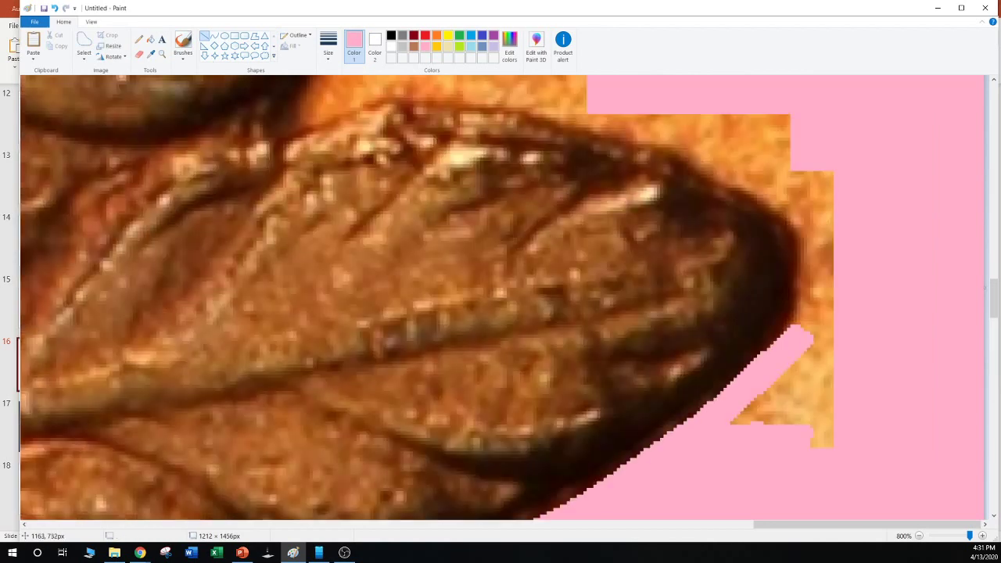
mouse_move(767, 361)
left_mouse_down()
mouse_move(847, 236)
mouse_move(845, 209)
mouse_move(850, 224)
left_mouse_up()
left_click_drag(765, 360, 765, 362)
left_click_drag(800, 322, 808, 184)
left_click_drag(797, 282, 786, 165)
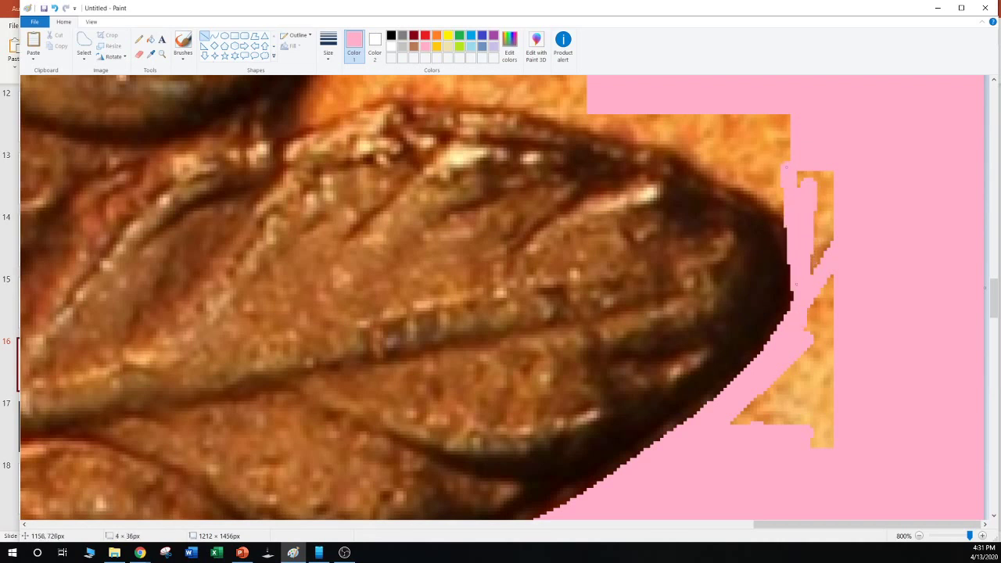
left_click_drag(796, 284, 799, 284)
left_click(862, 294)
Trace the lobe's upper edge from the rounded tip back along its gentle slope with successive pink lines
mouse_move(794, 229)
left_mouse_down()
mouse_move(755, 132)
mouse_move(723, 150)
left_mouse_up()
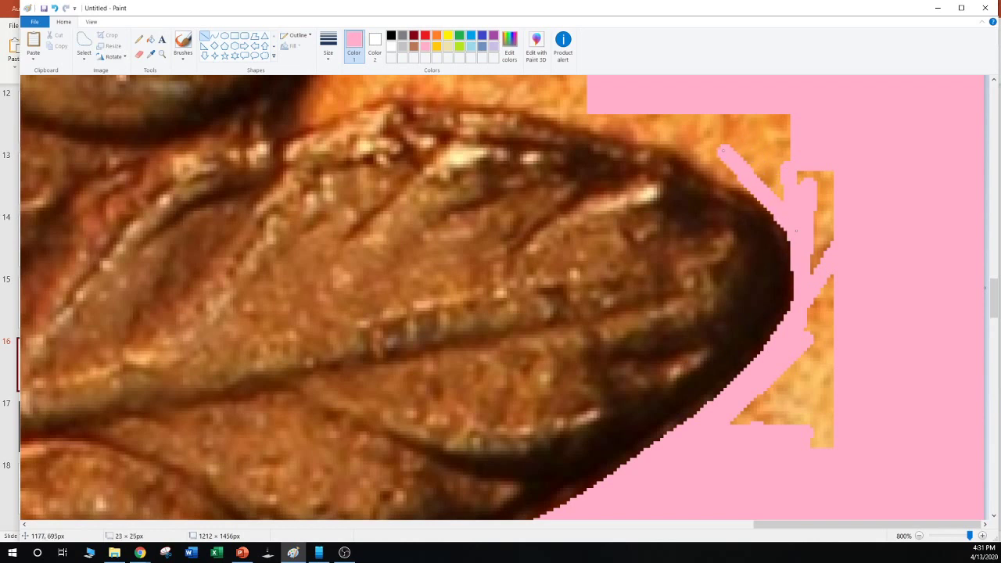
left_click(872, 185)
mouse_move(773, 195)
left_mouse_down()
mouse_move(691, 141)
mouse_move(627, 128)
left_mouse_up()
left_click(703, 147)
left_click_drag(785, 184, 553, 113)
left_click(682, 147)
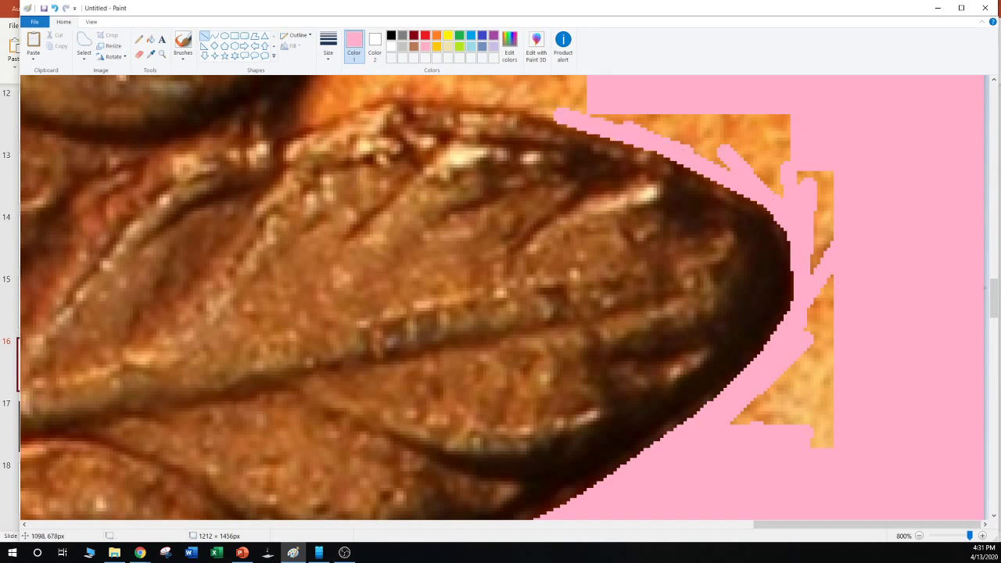
left_click_drag(717, 144, 461, 88)
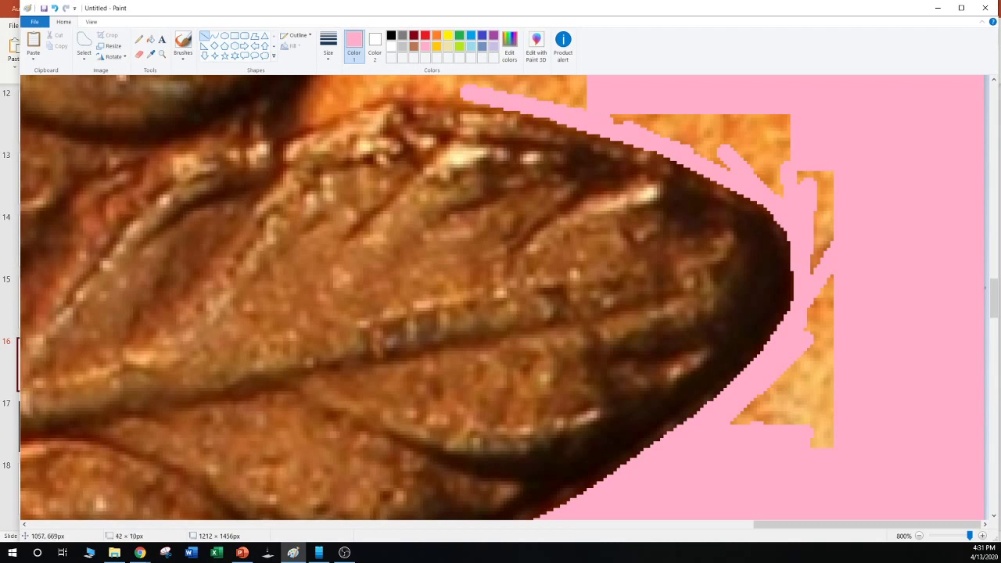
left_click(739, 126)
Thicken the pink band around the lobe's tip with overlapping lines, covering the orange slivers beside it
mouse_move(606, 112)
left_mouse_down()
mouse_move(785, 191)
mouse_move(825, 258)
mouse_move(830, 308)
left_mouse_up()
left_click_drag(814, 173, 824, 245)
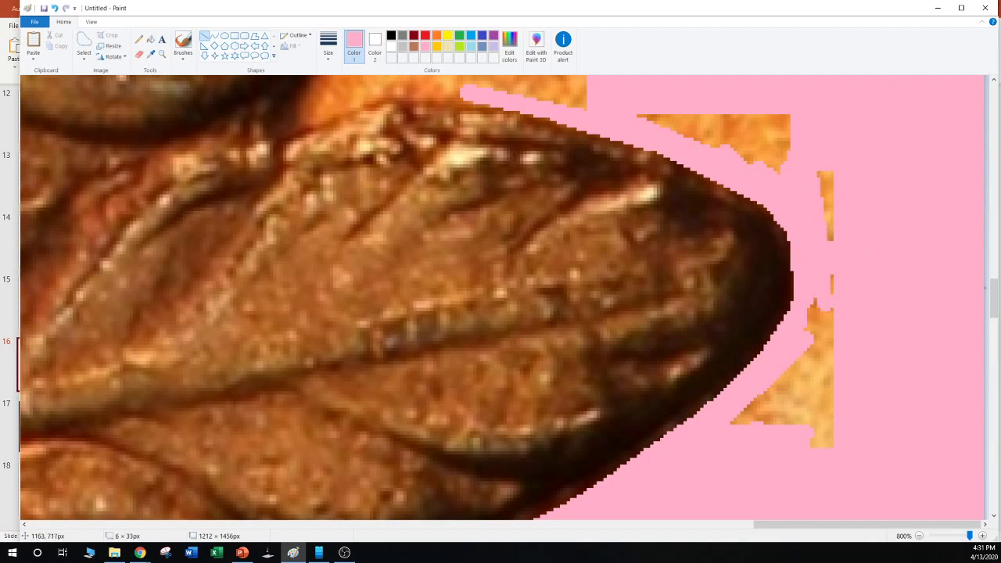
left_click(888, 229)
mouse_move(823, 175)
left_mouse_down()
mouse_move(828, 234)
mouse_move(877, 234)
mouse_move(836, 250)
mouse_move(827, 450)
left_mouse_up()
left_click(808, 444)
mouse_move(729, 416)
left_mouse_down()
mouse_move(828, 322)
mouse_move(818, 296)
left_mouse_up()
left_click(808, 341)
left_click(840, 311)
left_click(847, 321)
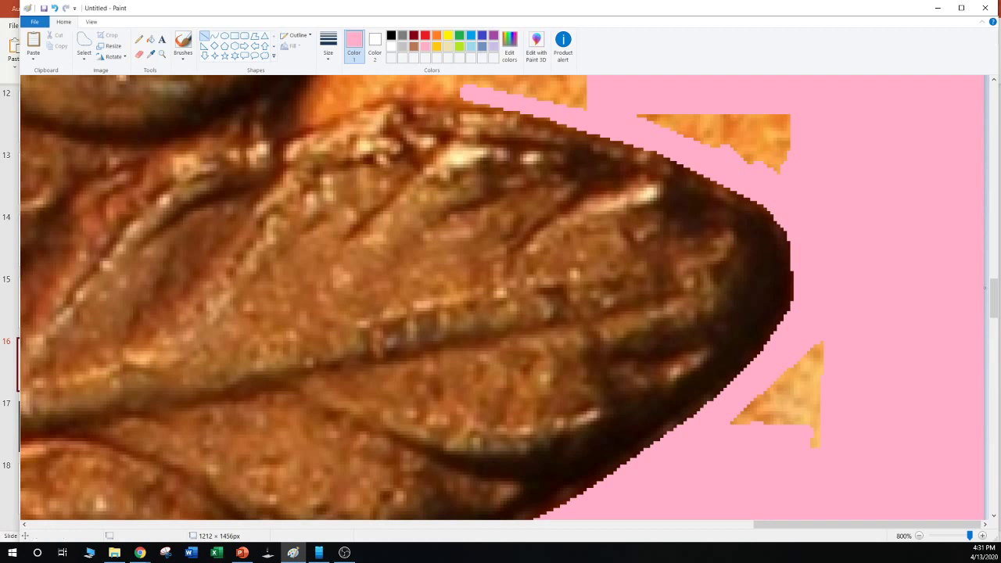
Cut out the orange patch below the lobe's tip with free-form selections and fill the gap pink
left_click(84, 43)
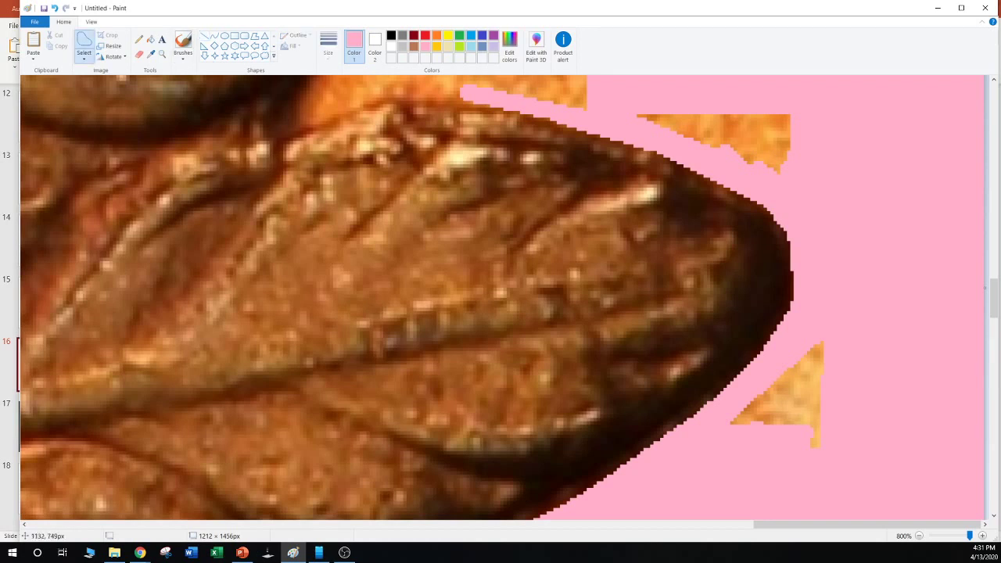
mouse_move(821, 299)
left_mouse_down()
mouse_move(723, 452)
mouse_move(859, 298)
left_mouse_up()
key("Delete")
mouse_move(808, 351)
left_mouse_down()
mouse_move(783, 365)
mouse_move(802, 379)
left_mouse_up()
key("Delete")
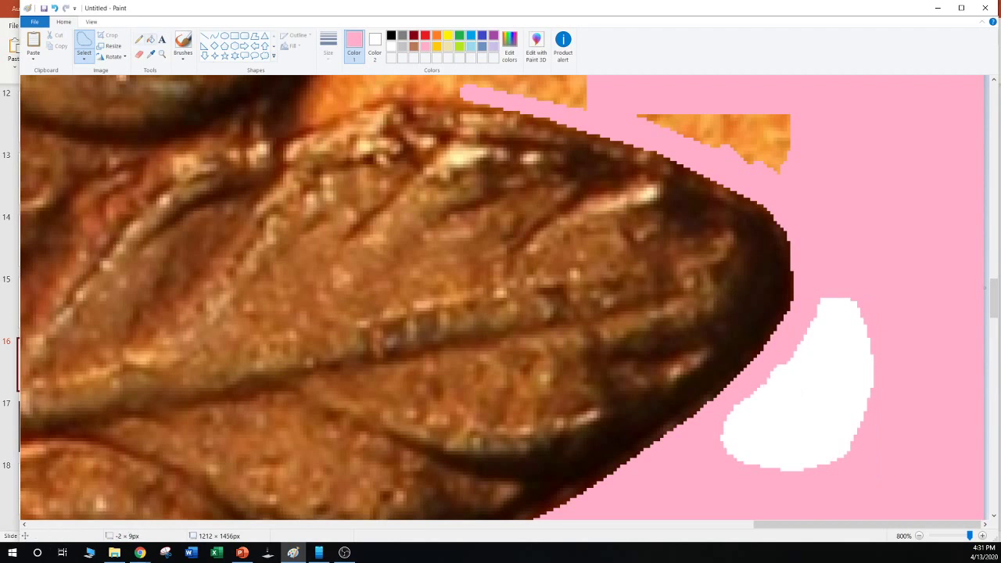
left_click(151, 39)
left_click(828, 391)
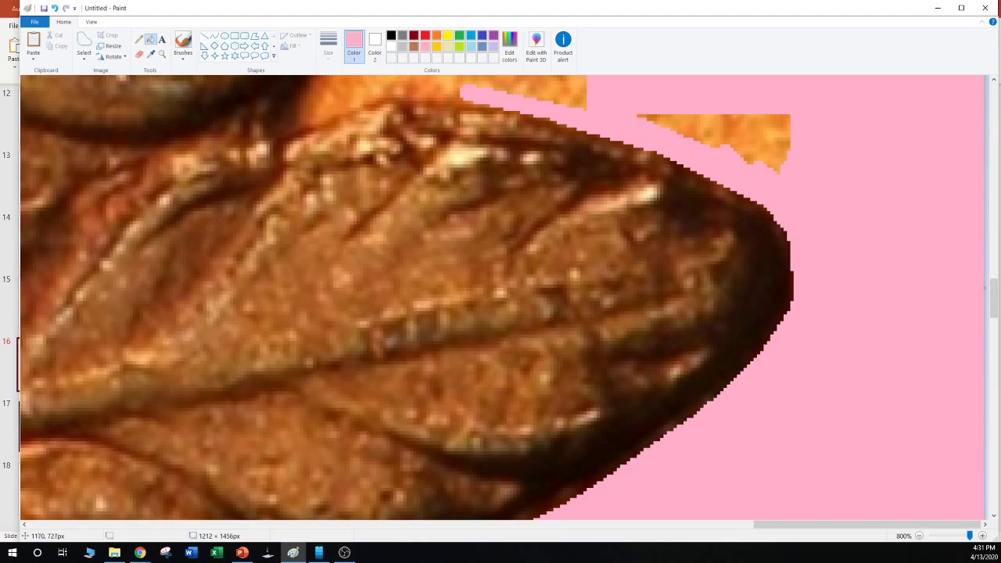
Remove the detached orange patch above the lobe's tip with a free-form selection and fill the hole pink
scroll(500, 297, "up", 3)
scroll(500, 297, "up", 2)
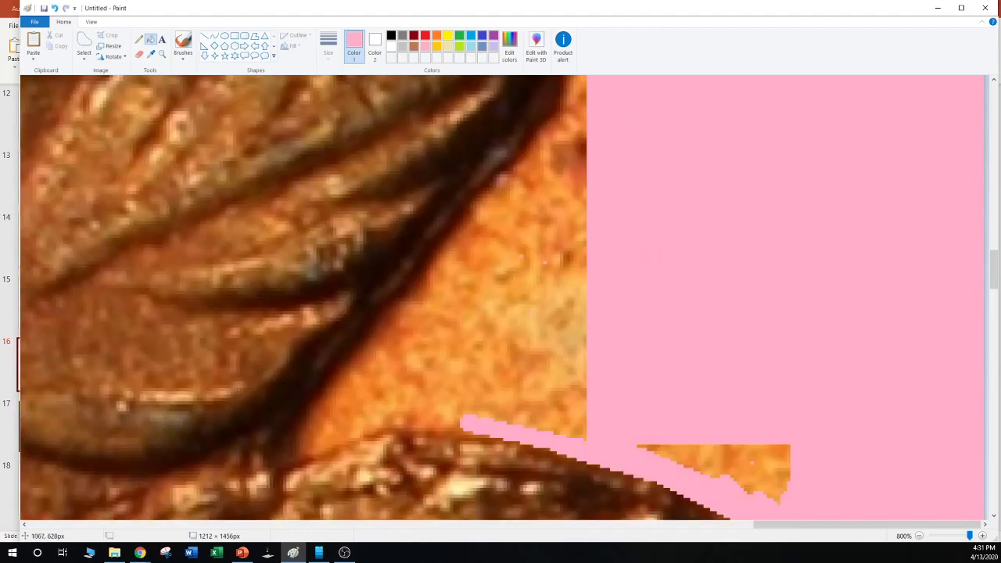
scroll(500, 297, "down", 2)
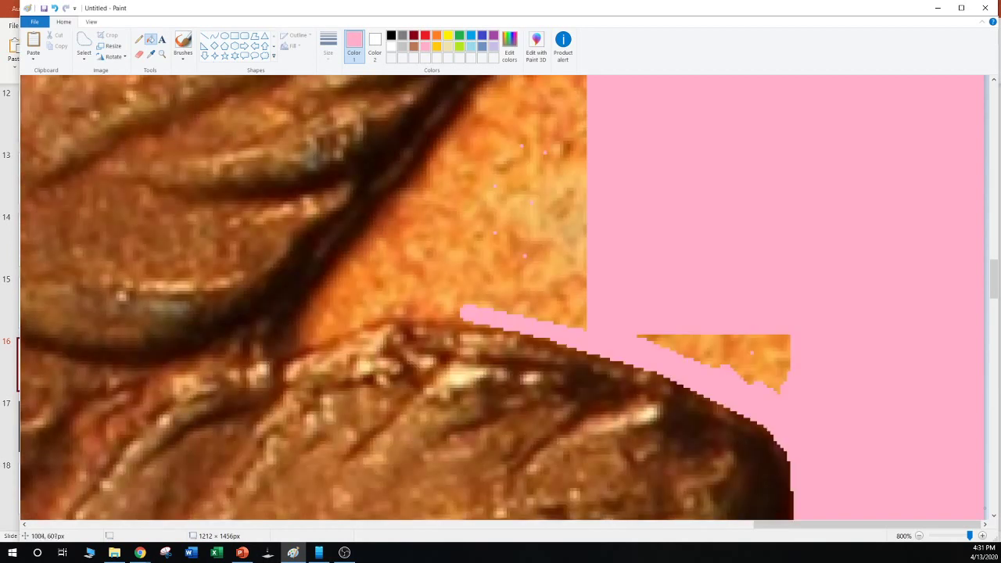
left_click(84, 41)
mouse_move(646, 299)
left_mouse_down()
mouse_move(612, 323)
mouse_move(755, 397)
mouse_move(750, 295)
mouse_move(621, 288)
left_mouse_up()
key("Delete")
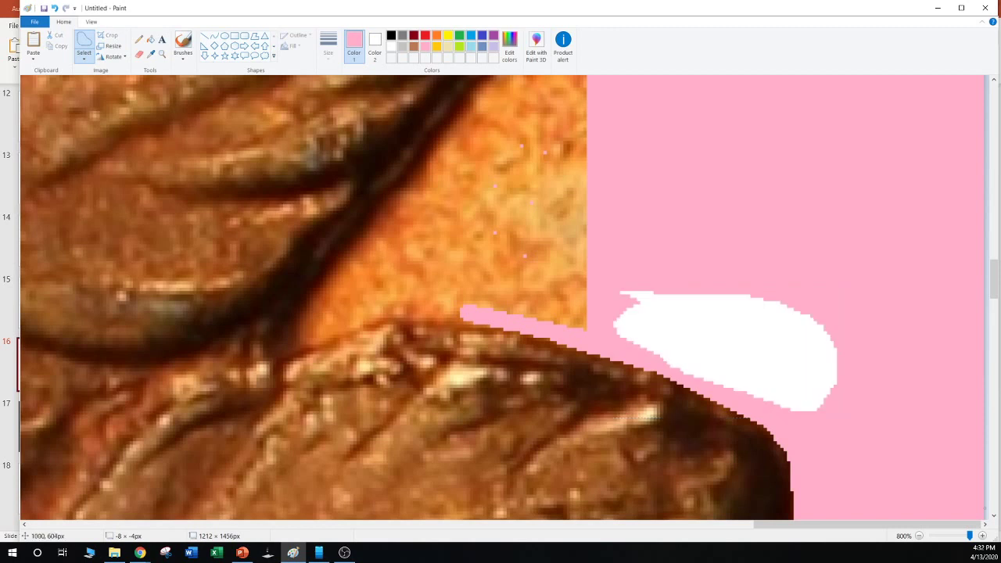
left_click(150, 39)
left_click(755, 351)
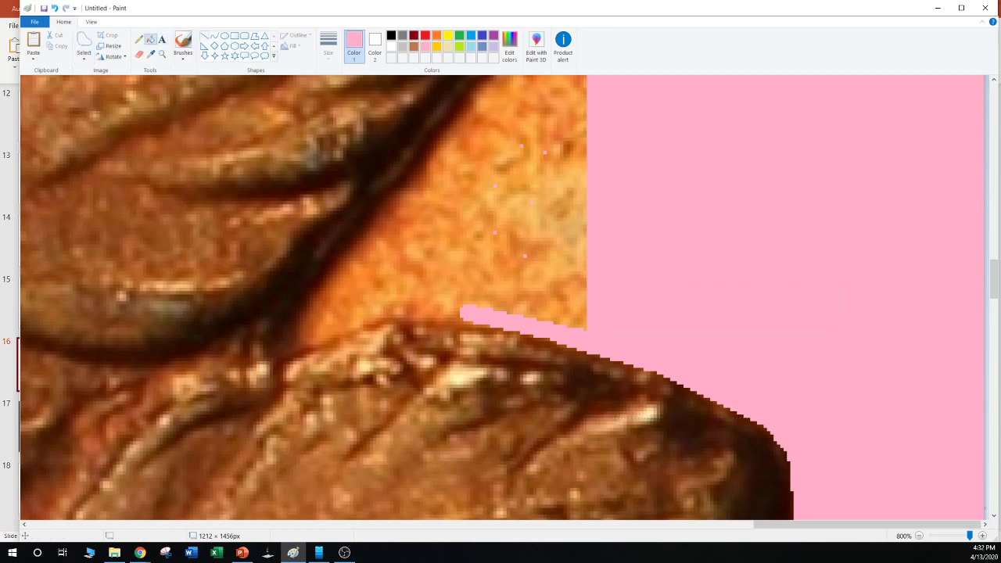
Extend the pink outline along the lobe's upper edge toward the notch where it meets the lobe above
left_click(204, 35)
left_click_drag(578, 324, 383, 304)
left_click_drag(510, 270, 515, 275)
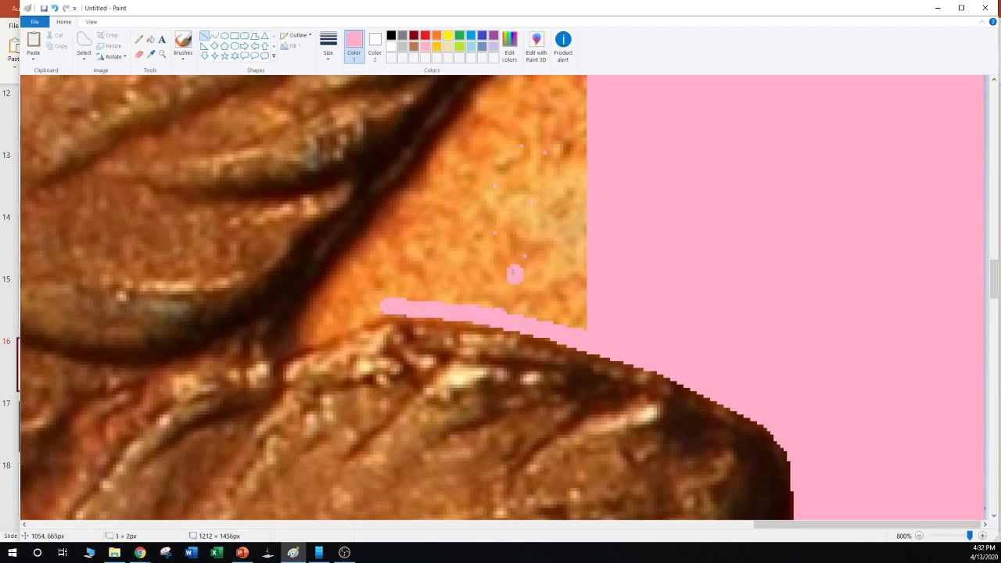
mouse_move(435, 313)
left_mouse_down()
mouse_move(351, 303)
mouse_move(385, 307)
mouse_move(302, 342)
left_mouse_up()
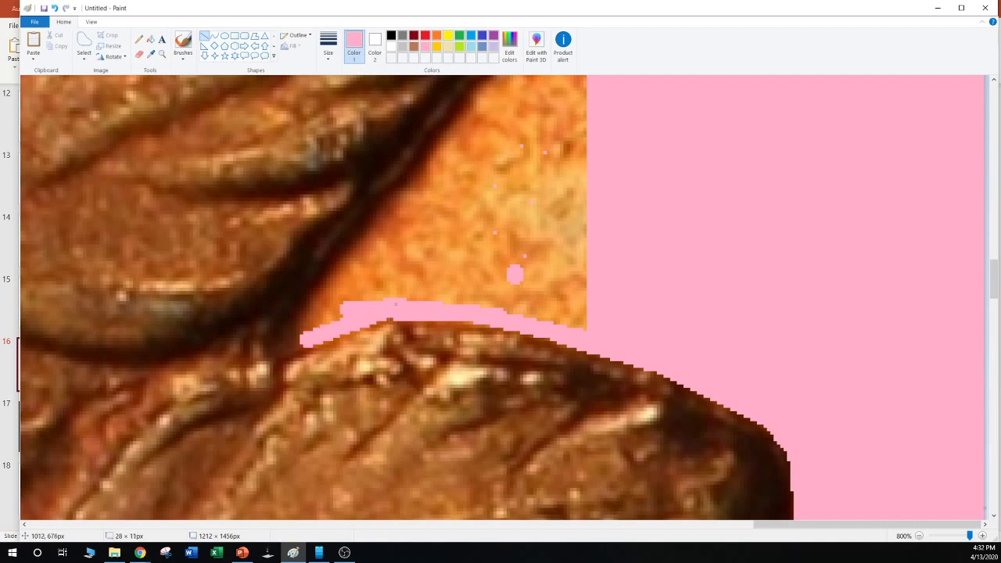
mouse_move(358, 306)
left_mouse_down()
mouse_move(427, 301)
mouse_move(428, 311)
mouse_move(380, 297)
mouse_move(362, 306)
mouse_move(394, 308)
left_mouse_up()
Trace the lower edge of the lobe above with slanted pink lines from the notch up toward its tip
mouse_move(312, 337)
left_mouse_down()
mouse_move(287, 345)
mouse_move(313, 297)
mouse_move(461, 141)
mouse_move(441, 139)
left_mouse_up()
left_click(254, 357)
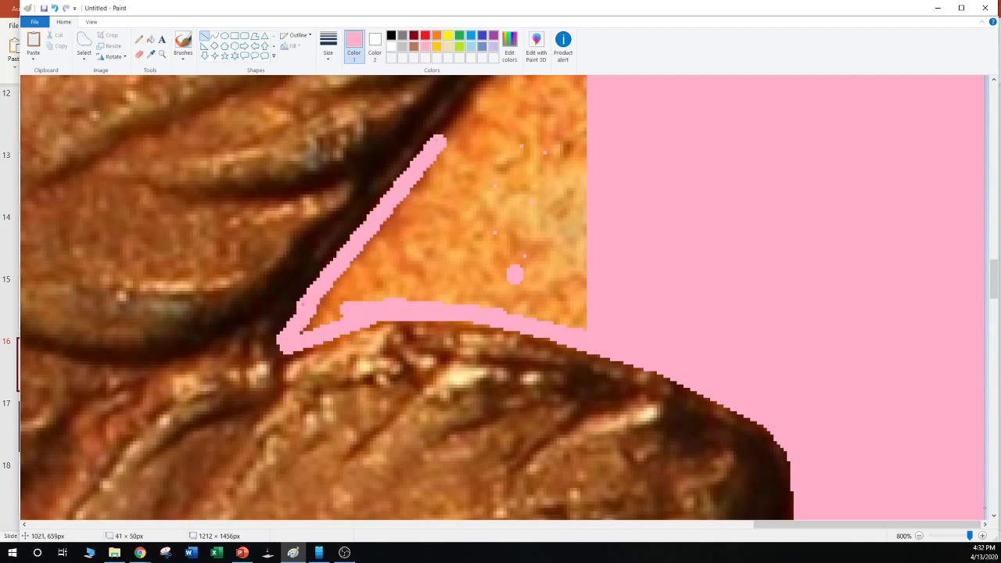
mouse_move(303, 304)
left_mouse_down()
mouse_move(324, 302)
mouse_move(310, 298)
left_mouse_up()
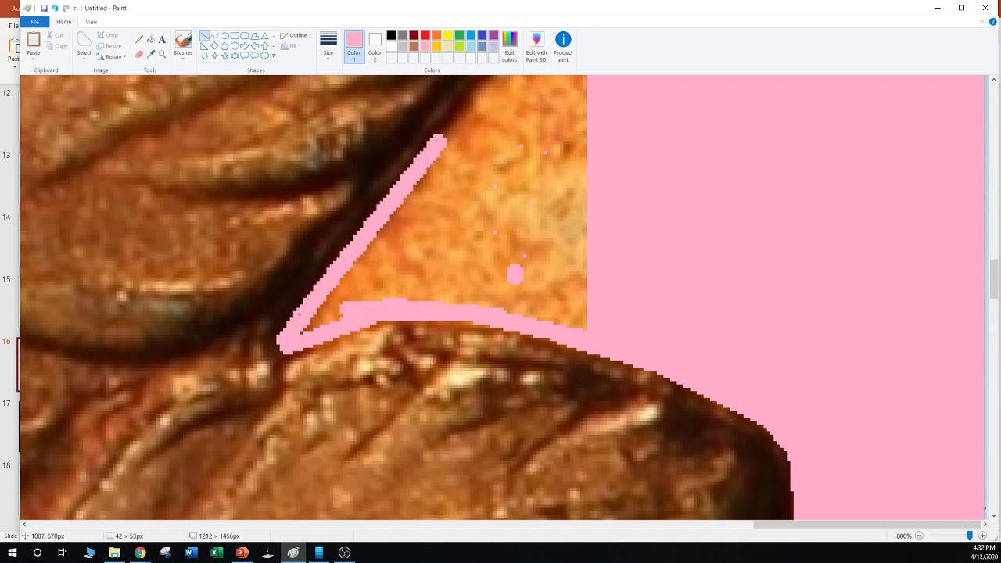
left_click(492, 240)
scroll(408, 297, "up", 1)
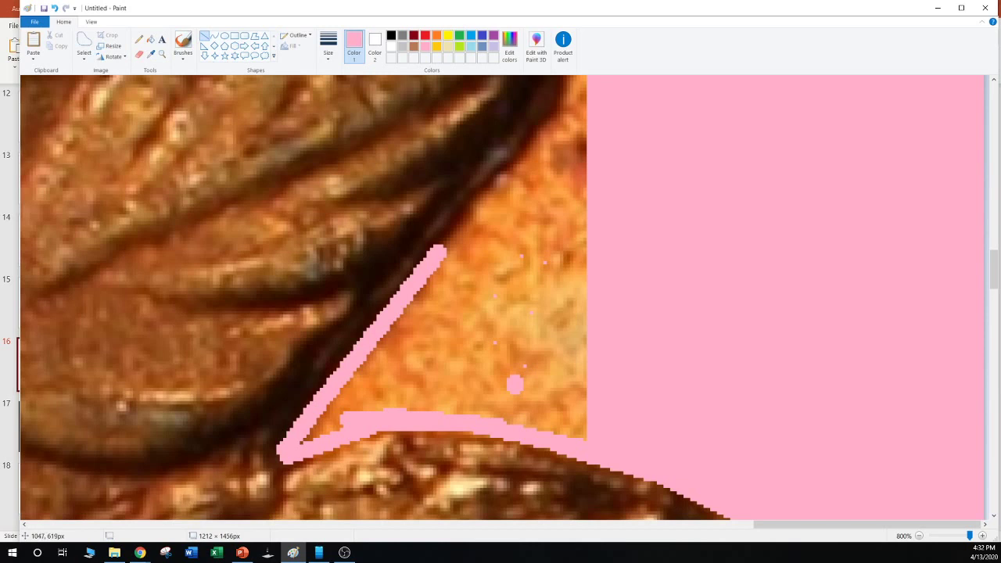
left_click_drag(440, 250, 531, 150)
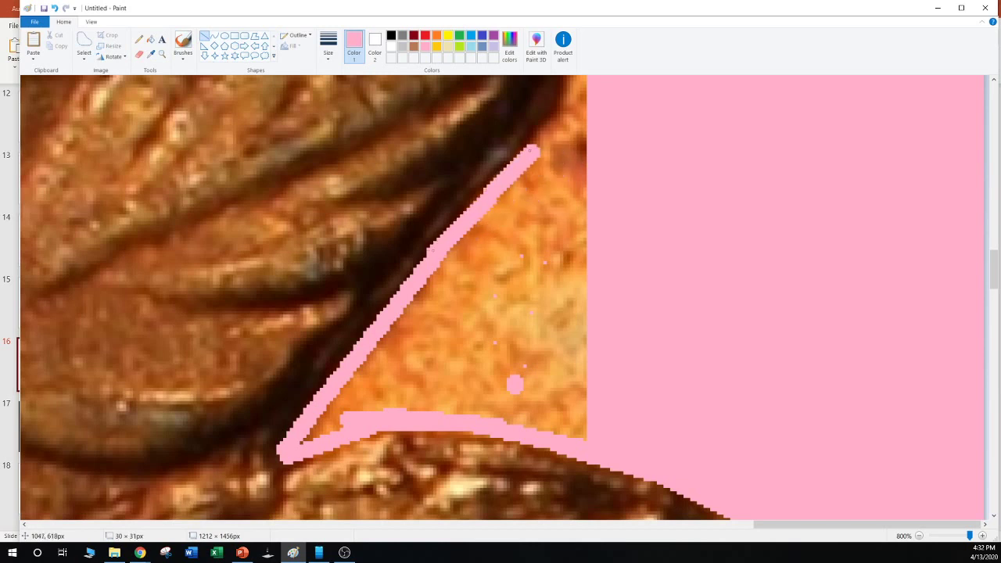
left_click_drag(428, 250, 429, 256)
Thicken the slanted pink band along the upper lobe's lower edge, from the solid pink area down into the notch
mouse_move(529, 149)
left_mouse_down()
mouse_move(584, 93)
mouse_move(416, 287)
left_mouse_up()
left_click(543, 147)
left_click(686, 197)
left_click_drag(496, 215, 325, 429)
left_click(613, 250)
left_click(442, 379)
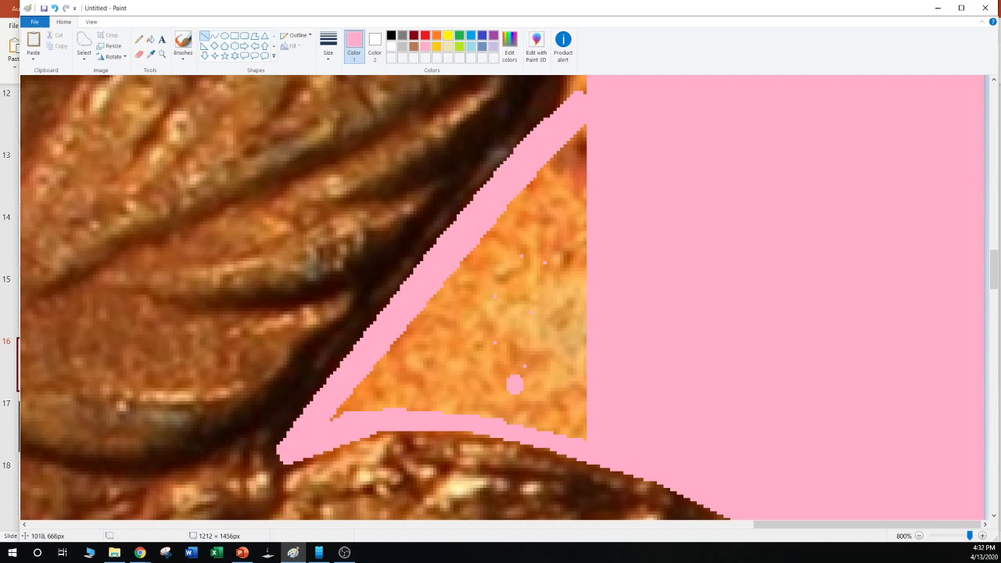
Widen the pink band above the lower lobe's upper edge and cover the leftover orange speck
mouse_move(381, 399)
left_mouse_down()
mouse_move(340, 410)
mouse_move(524, 409)
mouse_move(589, 429)
mouse_move(363, 398)
left_mouse_up()
left_click(431, 381)
left_click(331, 419)
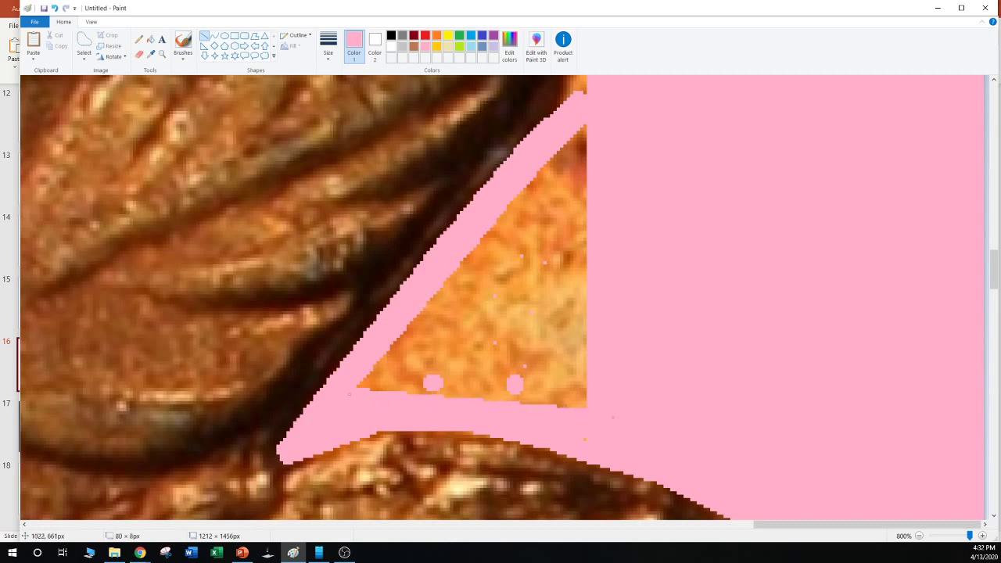
left_click(724, 387)
left_click(585, 439)
Delete the orange wedge between the two lobes with free-form selections and fill the cleared area pink
left_click(84, 41)
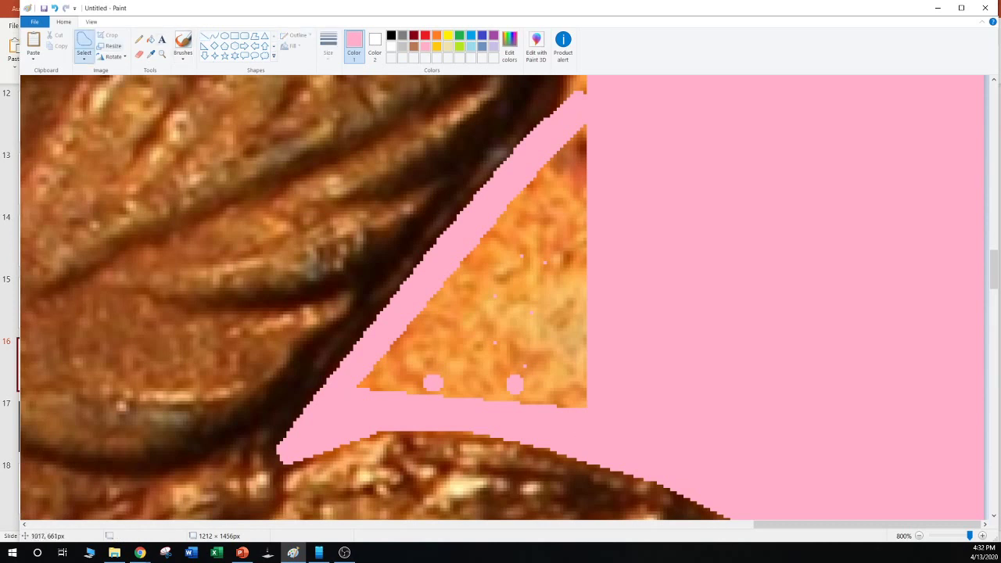
mouse_move(336, 391)
left_mouse_down()
mouse_move(501, 196)
mouse_move(562, 148)
mouse_move(610, 193)
mouse_move(599, 401)
mouse_move(459, 410)
mouse_move(338, 387)
left_mouse_up()
key("Delete")
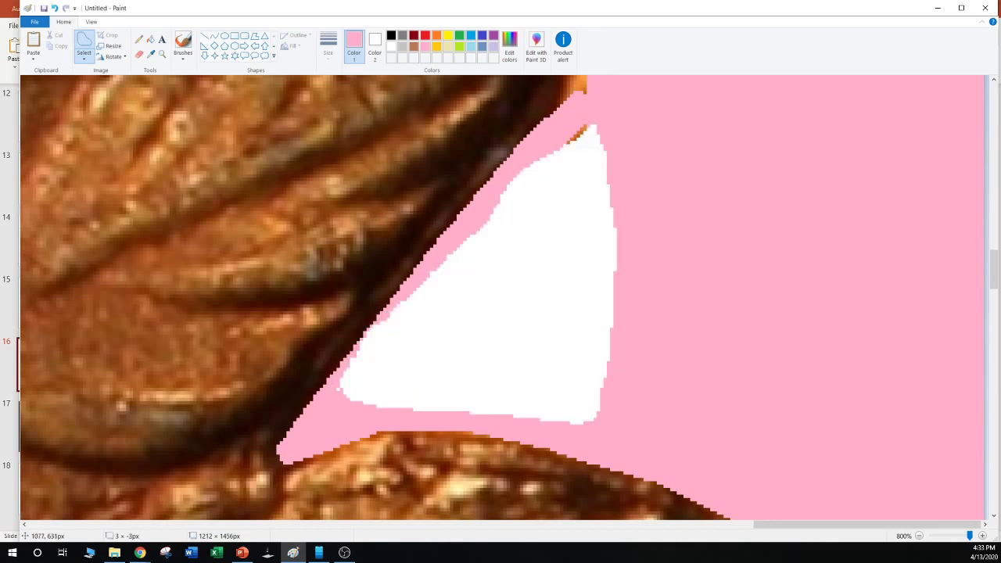
mouse_move(529, 261)
left_mouse_down()
mouse_move(550, 150)
mouse_move(572, 121)
mouse_move(608, 153)
left_mouse_up()
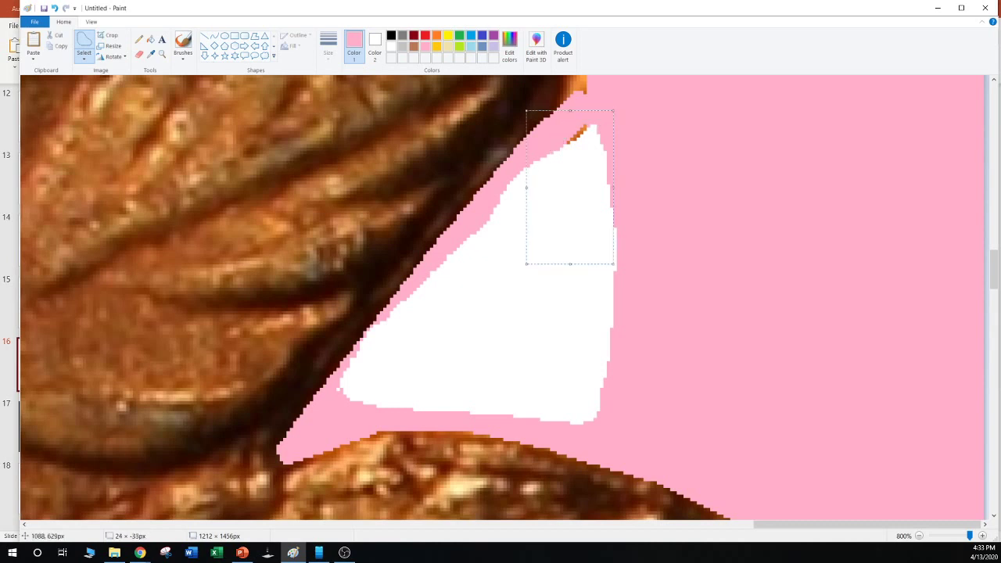
key("Delete")
left_click(151, 39)
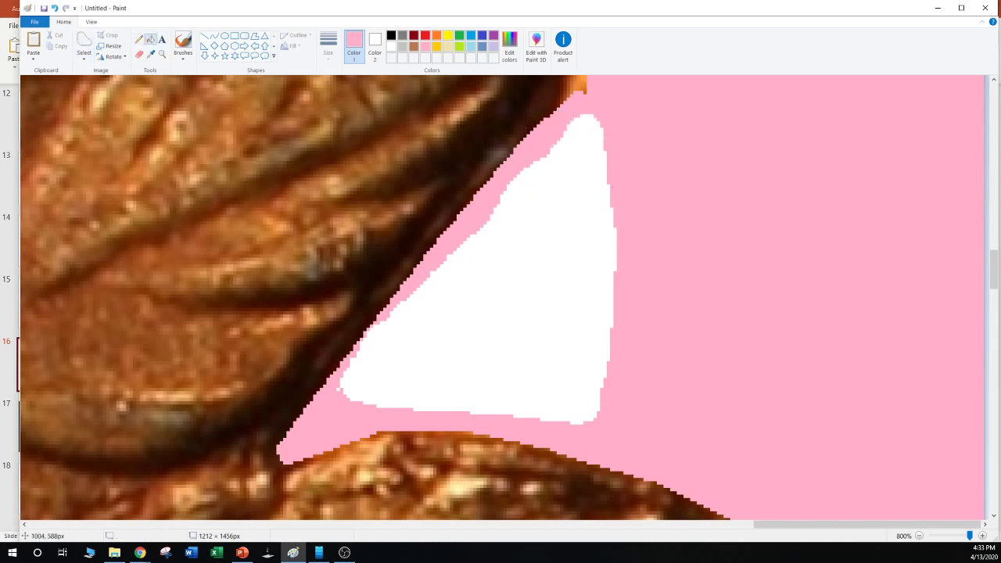
left_click(559, 280)
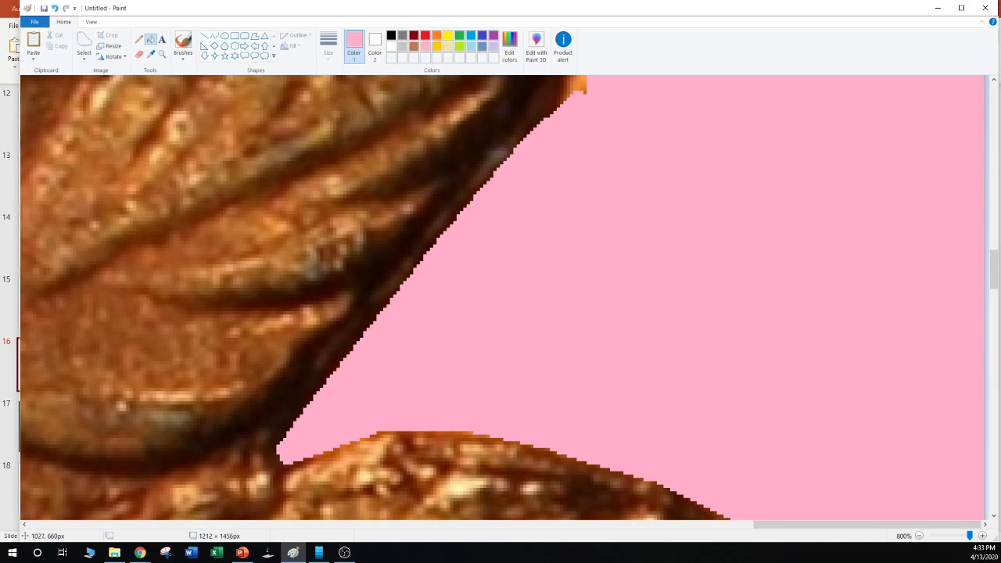
Trace the outer edge of the upper lobe's rounded tip with successive short pink lines
scroll(500, 297, "up", 4)
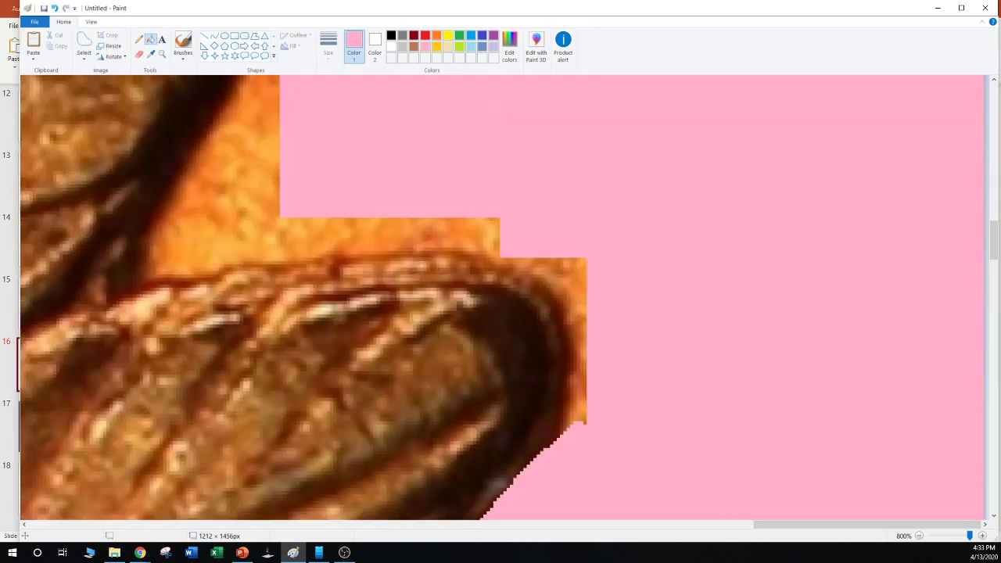
left_click(204, 36)
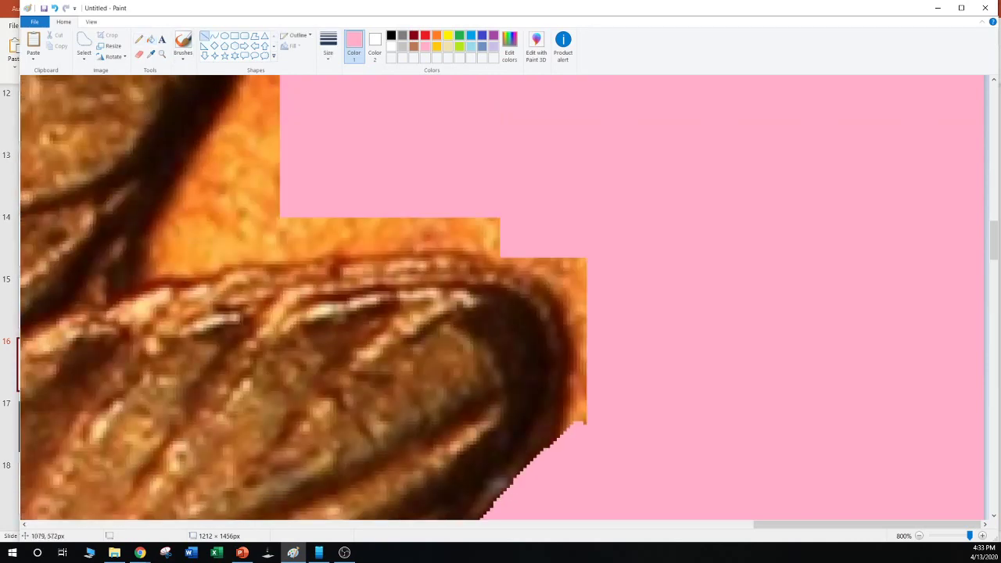
mouse_move(553, 457)
left_mouse_down()
mouse_move(588, 410)
mouse_move(596, 360)
left_mouse_up()
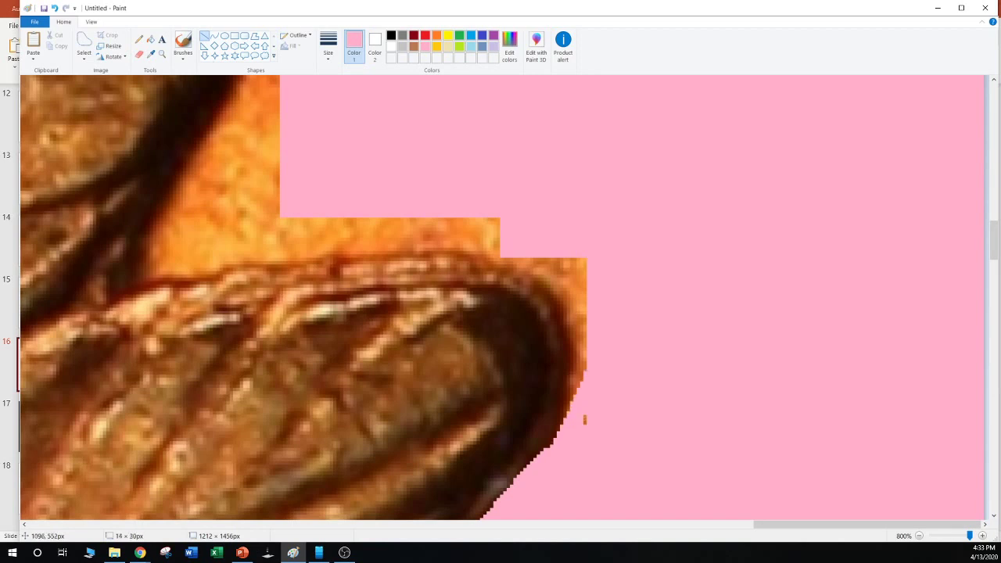
left_click(611, 457)
left_click_drag(570, 452, 574, 342)
left_click(597, 382)
left_click_drag(575, 396, 564, 279)
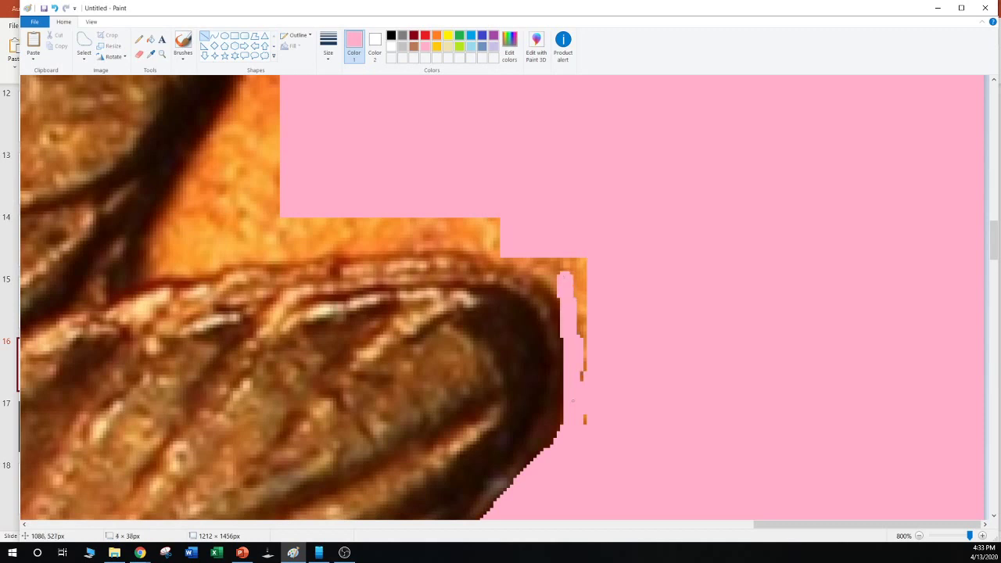
left_click(598, 317)
mouse_move(578, 333)
left_mouse_down()
mouse_move(537, 249)
mouse_move(524, 245)
left_mouse_up()
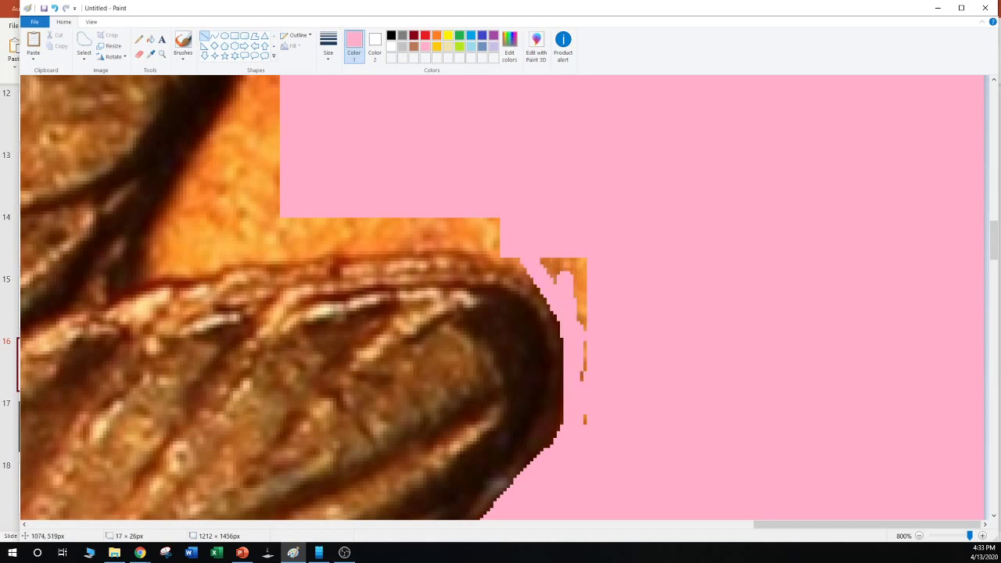
left_click_drag(580, 337, 576, 337)
left_click(583, 287)
Trace this lobe's upper edge with overlapping pink lines from the rounded tip back into the next notch
left_click_drag(644, 316, 262, 243)
left_click(376, 295)
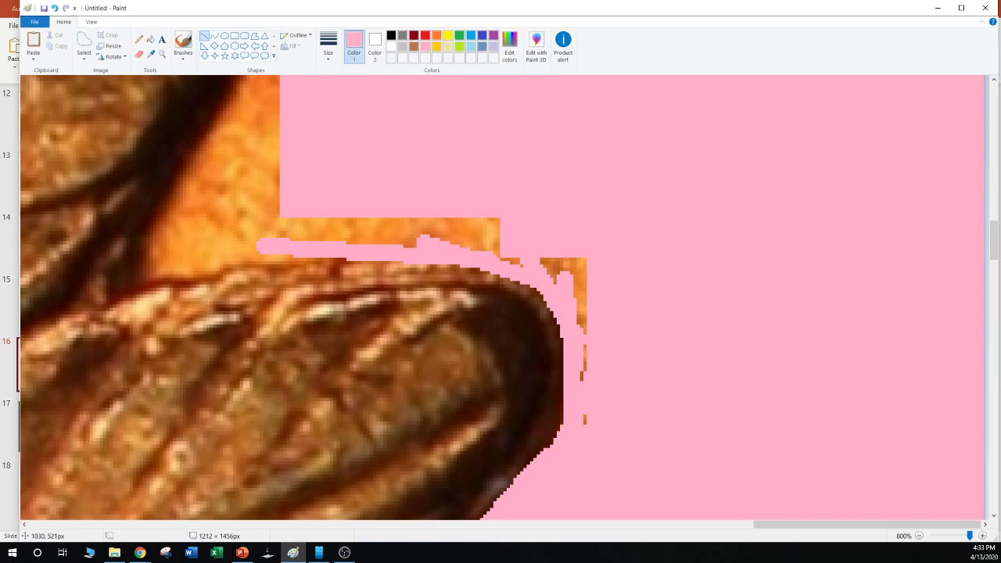
left_click_drag(410, 250, 207, 259)
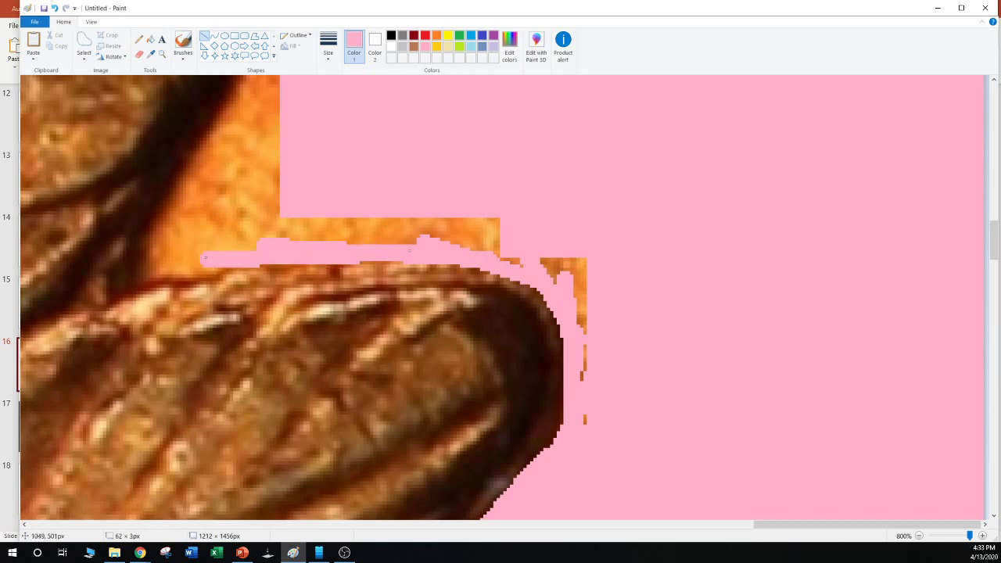
left_click(443, 190)
left_click_drag(280, 257, 200, 262)
left_click(413, 167)
left_click_drag(412, 168, 201, 272)
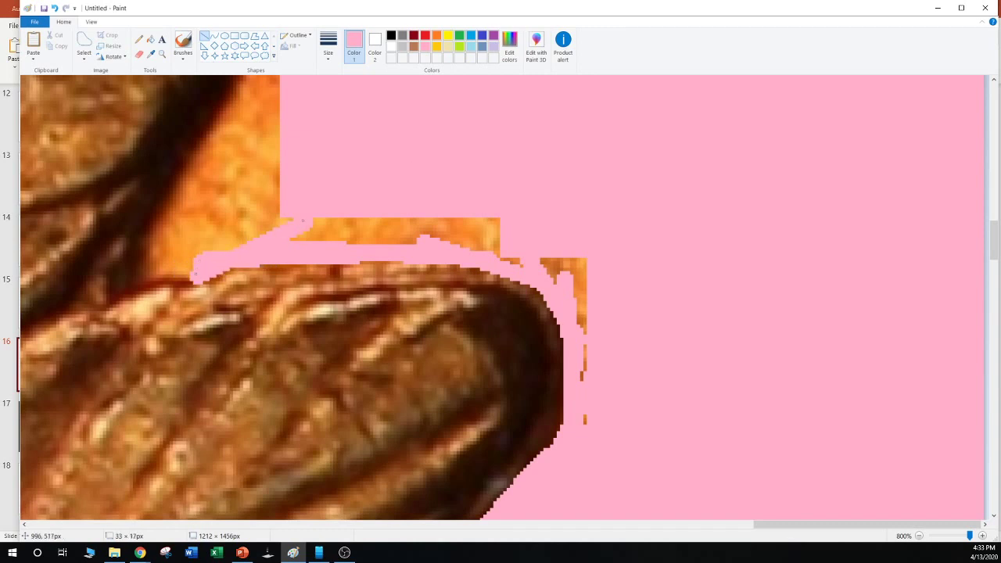
left_click(470, 86)
mouse_move(228, 274)
left_mouse_down()
mouse_move(130, 276)
mouse_move(250, 219)
left_mouse_up()
left_click(261, 209)
left_click(236, 219)
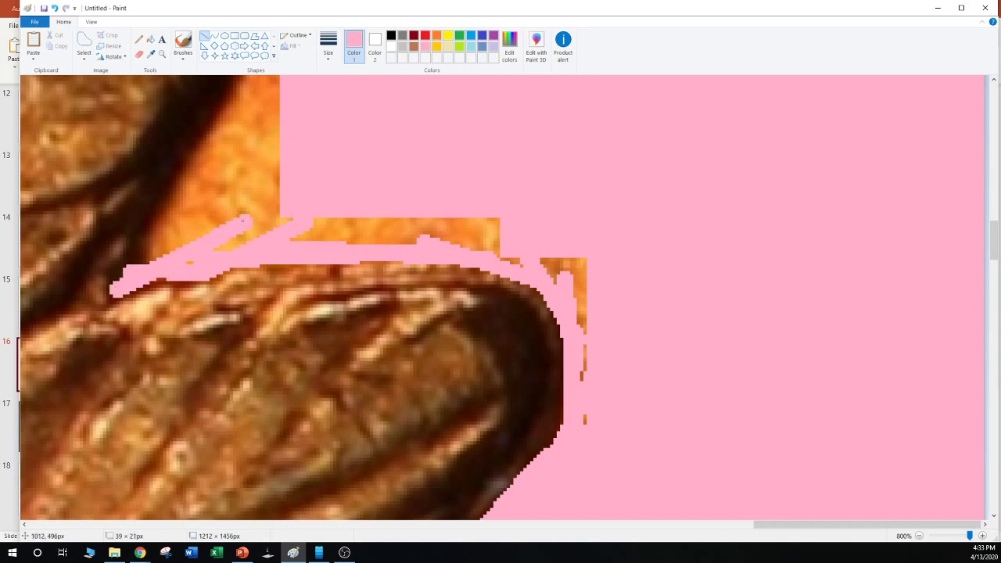
Trace the next lobe's outer edge with pink lines from the notch up and around its rounded tip
left_click(316, 177)
mouse_move(117, 287)
left_mouse_down()
mouse_move(141, 234)
mouse_move(200, 166)
mouse_move(211, 129)
left_mouse_up()
left_click(185, 221)
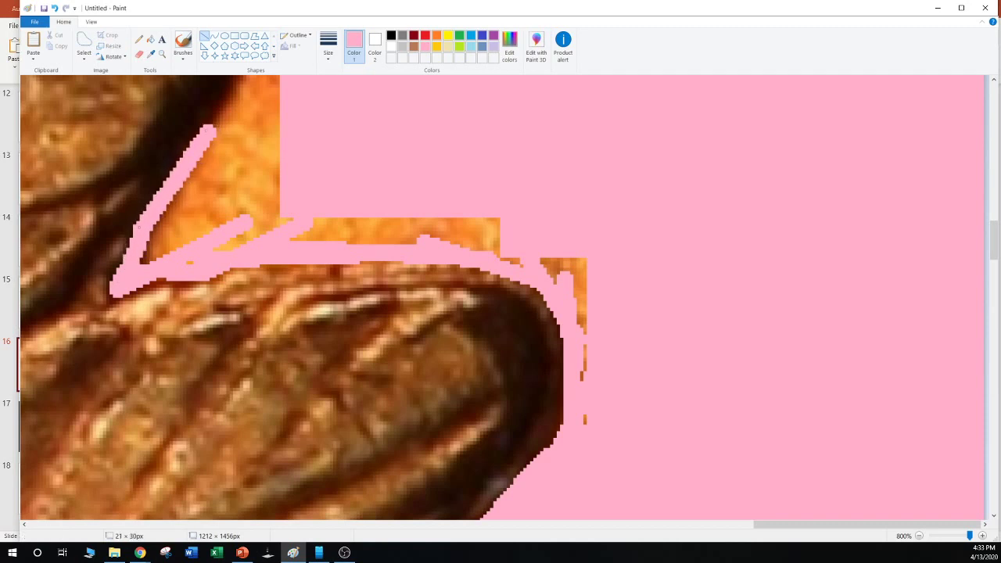
scroll(500, 297, "up", 2)
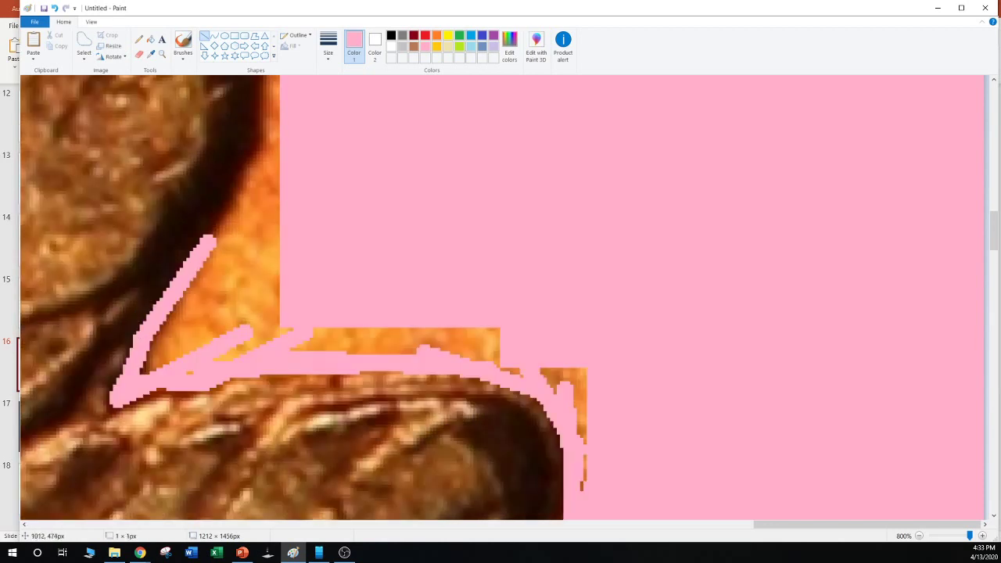
mouse_move(211, 239)
left_mouse_down()
mouse_move(263, 170)
mouse_move(270, 125)
left_mouse_up()
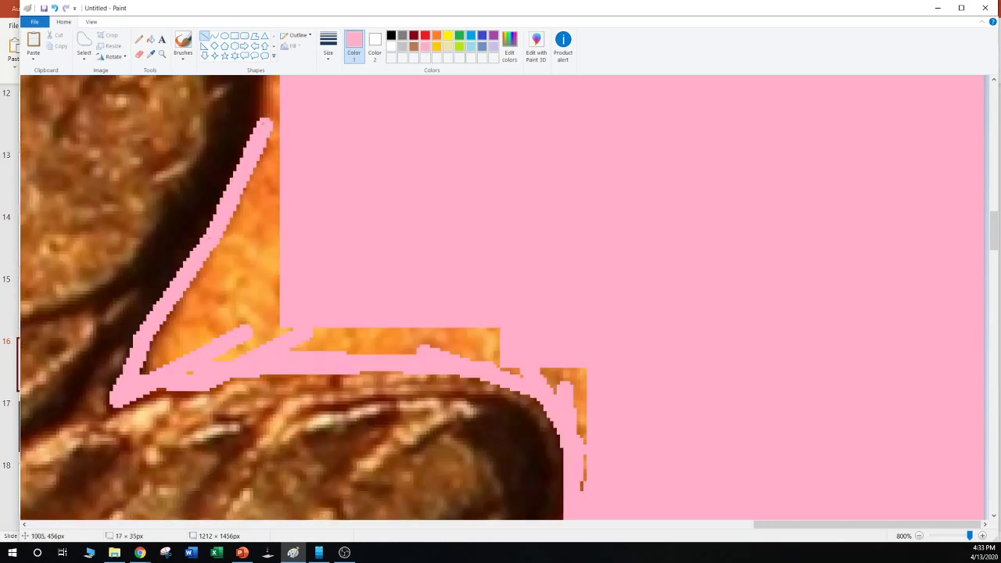
scroll(500, 297, "up", 2)
mouse_move(257, 234)
left_mouse_down()
mouse_move(264, 131)
mouse_move(221, 106)
mouse_move(276, 119)
left_mouse_up()
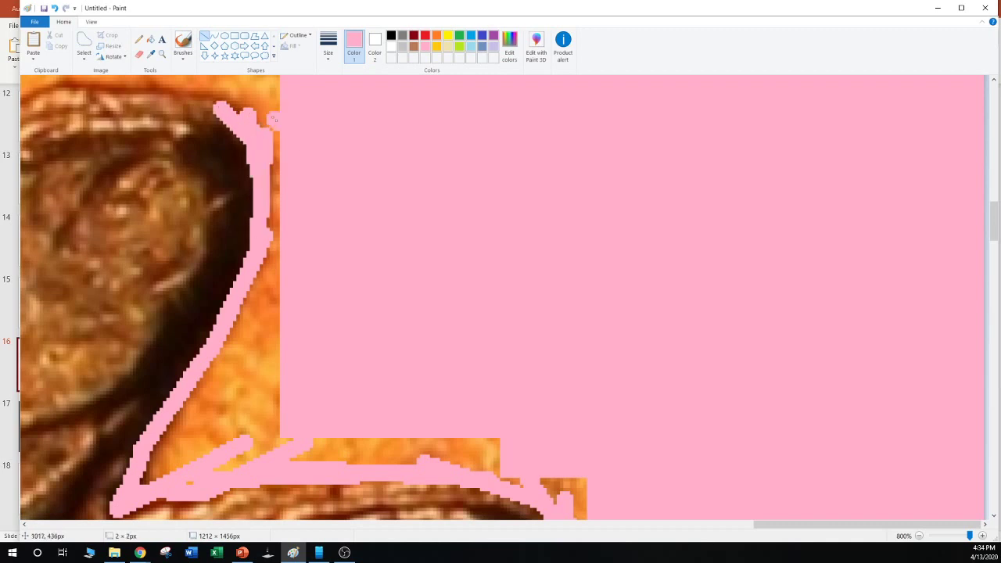
Outline the top of this lobe's tip with pink lines and cover the orange slivers beside the tip
scroll(276, 119, "up", 1)
mouse_move(275, 229)
left_mouse_down()
mouse_move(161, 156)
mouse_move(103, 162)
left_mouse_up()
left_click_drag(177, 196, 44, 190)
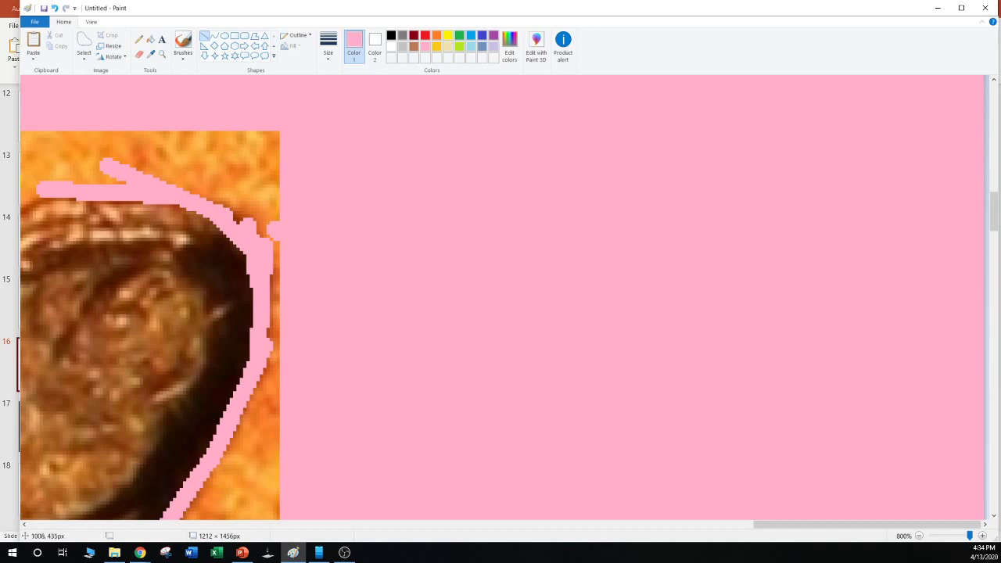
mouse_move(270, 227)
left_mouse_down()
mouse_move(278, 338)
mouse_move(279, 281)
left_mouse_up()
scroll(349, 324, "down", 2)
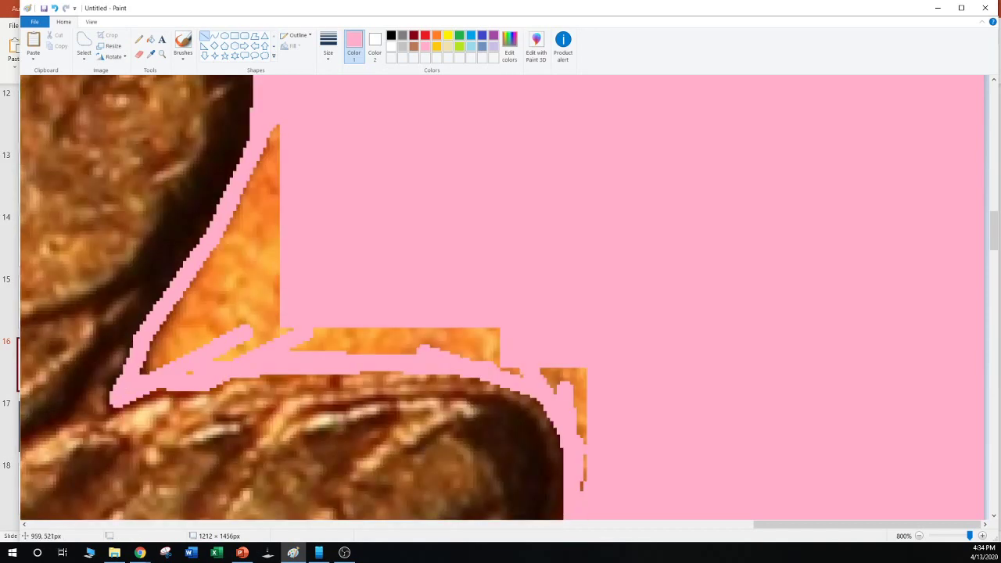
Widen the pink border along both edges of the notch with overlapping lines bordering the remaining orange patch
mouse_move(129, 385)
left_mouse_down()
mouse_move(282, 152)
mouse_move(278, 111)
left_mouse_up()
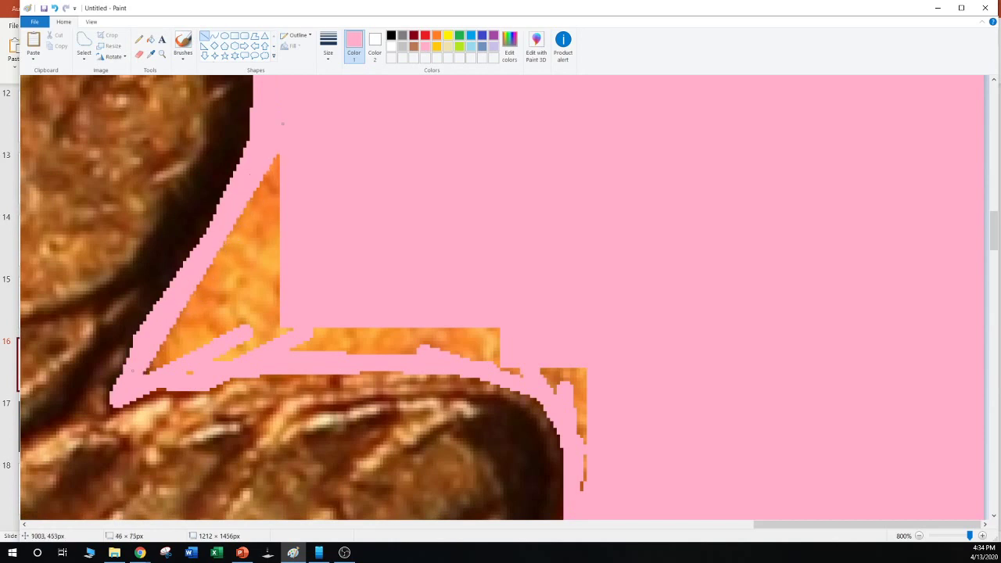
left_click_drag(326, 204, 326, 210)
mouse_move(146, 376)
left_mouse_down()
mouse_move(267, 200)
mouse_move(276, 157)
left_mouse_up()
left_click(394, 288)
left_click_drag(159, 369, 491, 352)
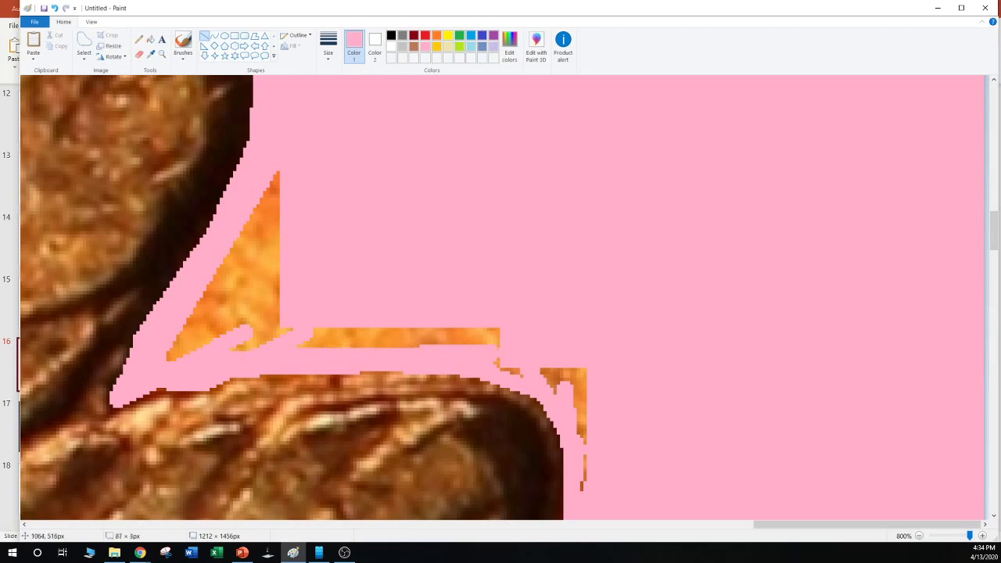
left_click(542, 332)
Delete the large orange patch in the notch and the pieces above the lobe's tip using free-form selections
left_click(84, 59)
left_click(110, 94)
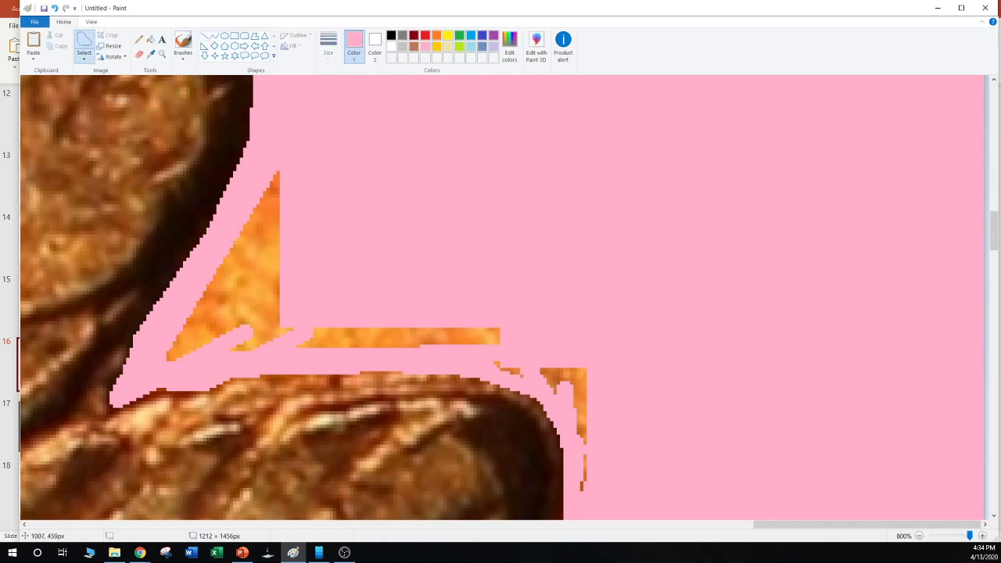
mouse_move(283, 144)
left_mouse_down()
mouse_move(145, 359)
mouse_move(193, 368)
mouse_move(513, 352)
mouse_move(425, 161)
mouse_move(328, 144)
left_mouse_up()
key("Delete")
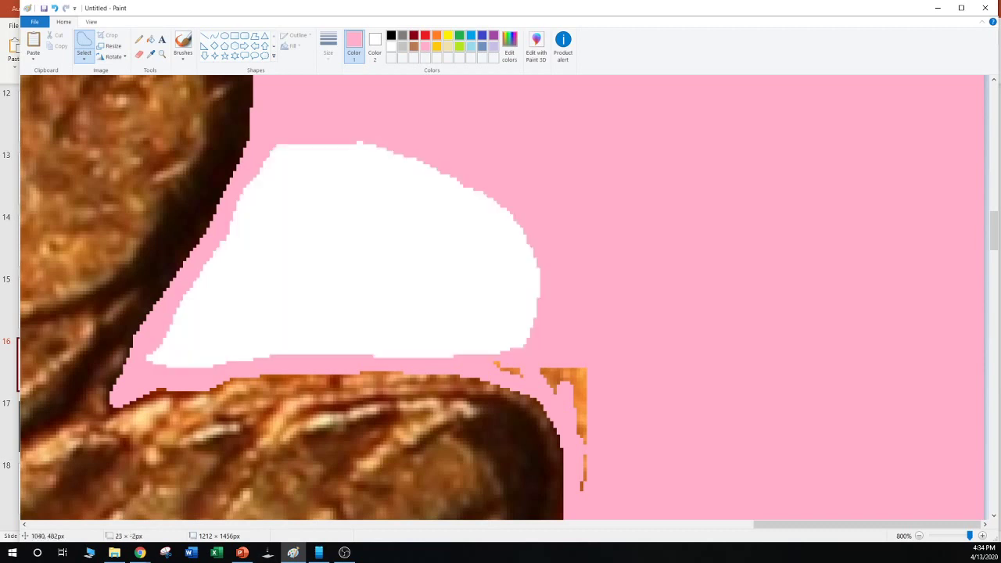
mouse_move(469, 348)
left_mouse_down()
mouse_move(514, 384)
mouse_move(531, 363)
mouse_move(522, 337)
mouse_move(484, 328)
mouse_move(472, 347)
left_mouse_up()
key("Delete")
mouse_move(540, 367)
left_mouse_down()
mouse_move(602, 410)
mouse_move(528, 349)
left_mouse_up()
key("Delete")
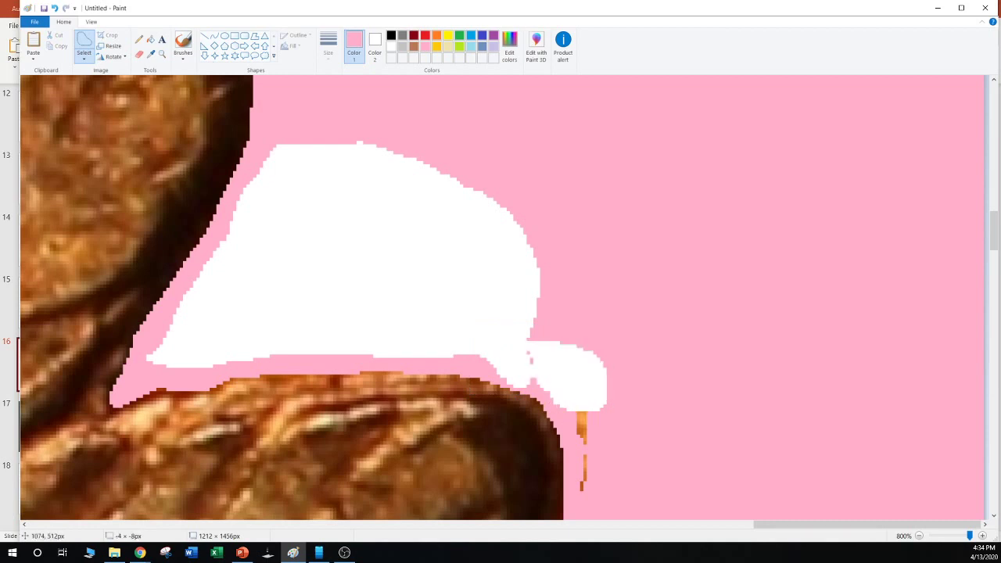
Delete the remaining slivers beside the lobe's tip with free-form selections and fill the cleared white area pink
mouse_move(571, 383)
left_mouse_down()
mouse_move(580, 500)
mouse_move(600, 379)
mouse_move(569, 382)
left_mouse_up()
key("Delete")
mouse_move(519, 343)
left_mouse_down()
mouse_move(549, 365)
mouse_move(543, 341)
mouse_move(557, 353)
mouse_move(519, 352)
left_mouse_up()
key("Delete")
key("Delete")
left_click(151, 39)
left_click(157, 360)
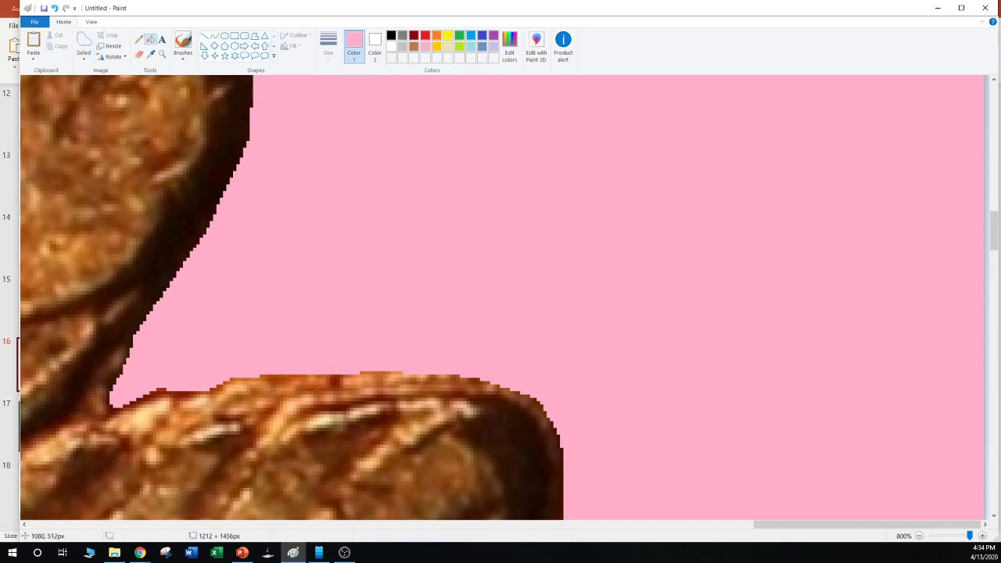
Cover the orange corner above the upper lobe's rounded tip with overlapping diagonal pink lines
scroll(500, 297, "up", 5)
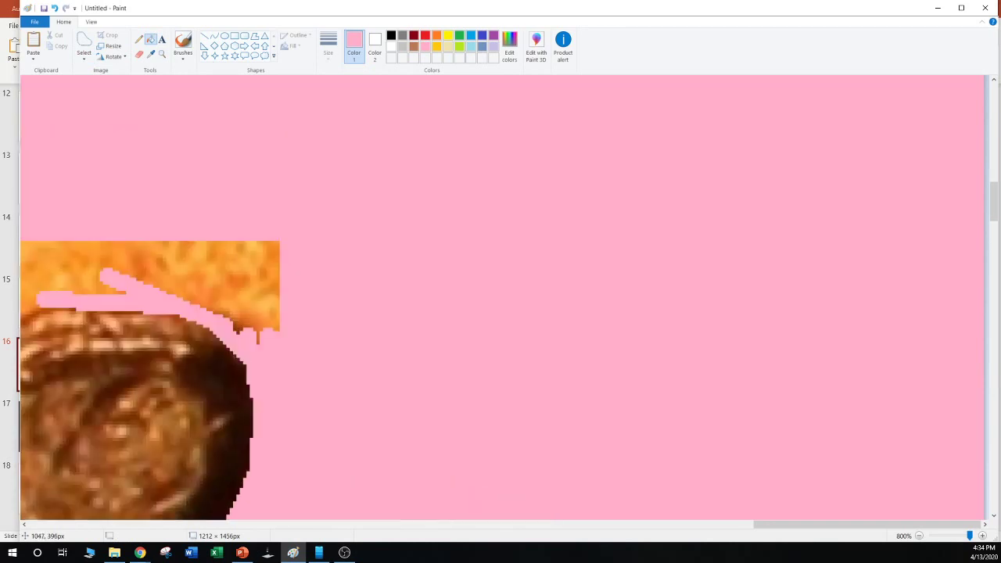
left_click_drag(867, 524, 731, 524)
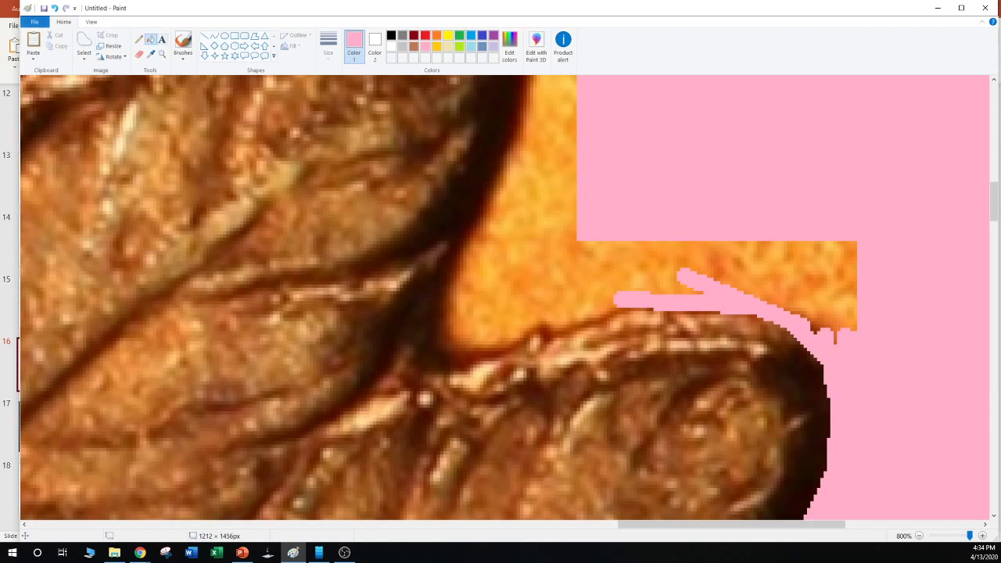
left_click(204, 36)
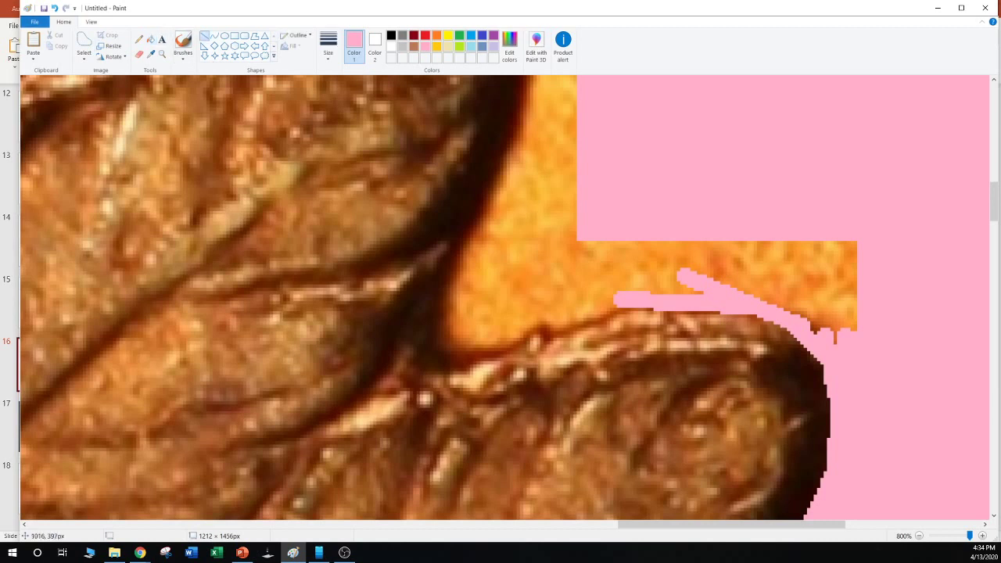
mouse_move(839, 344)
left_mouse_down()
mouse_move(811, 306)
mouse_move(717, 249)
left_mouse_up()
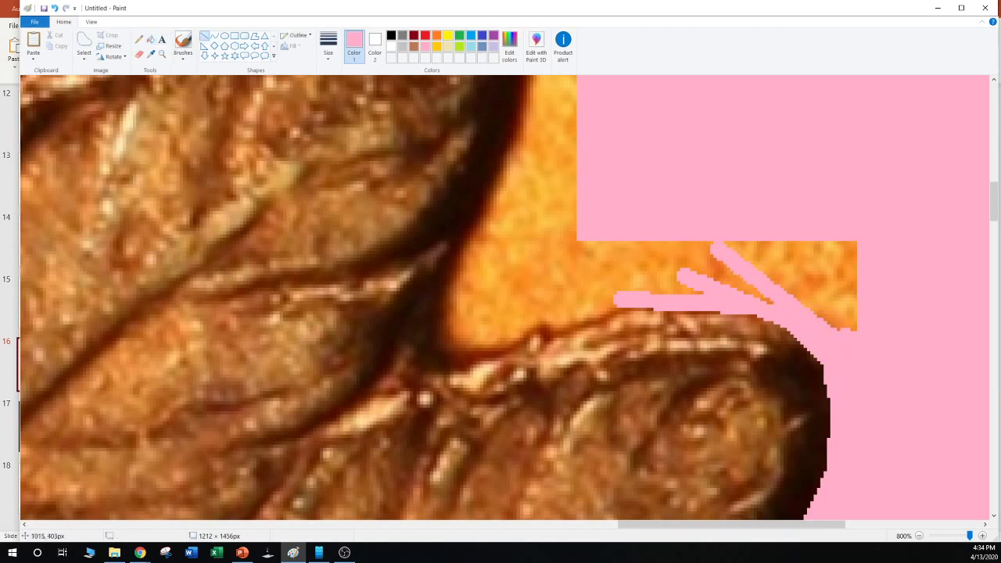
mouse_move(866, 348)
left_mouse_down()
mouse_move(726, 234)
mouse_move(874, 343)
left_mouse_up()
key("ctrl+z")
left_click_drag(741, 228, 870, 330)
left_click_drag(747, 219, 871, 309)
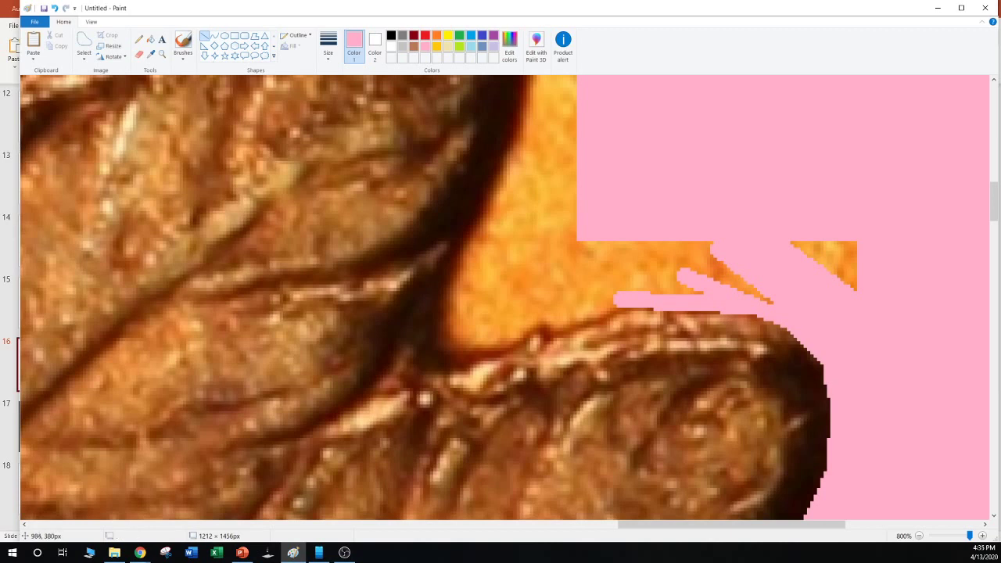
left_click_drag(783, 240, 860, 269)
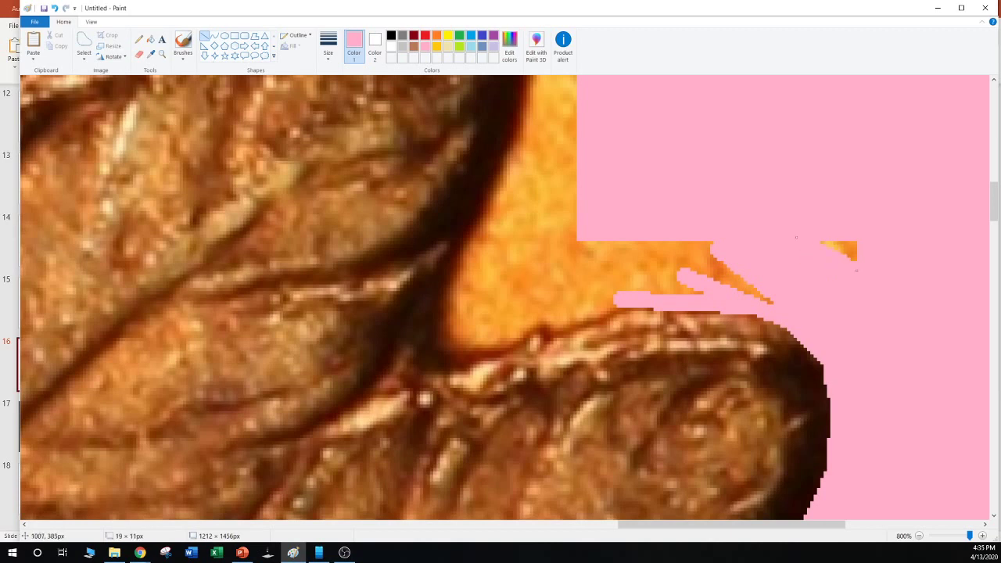
left_click_drag(813, 231, 850, 250)
left_click(778, 257)
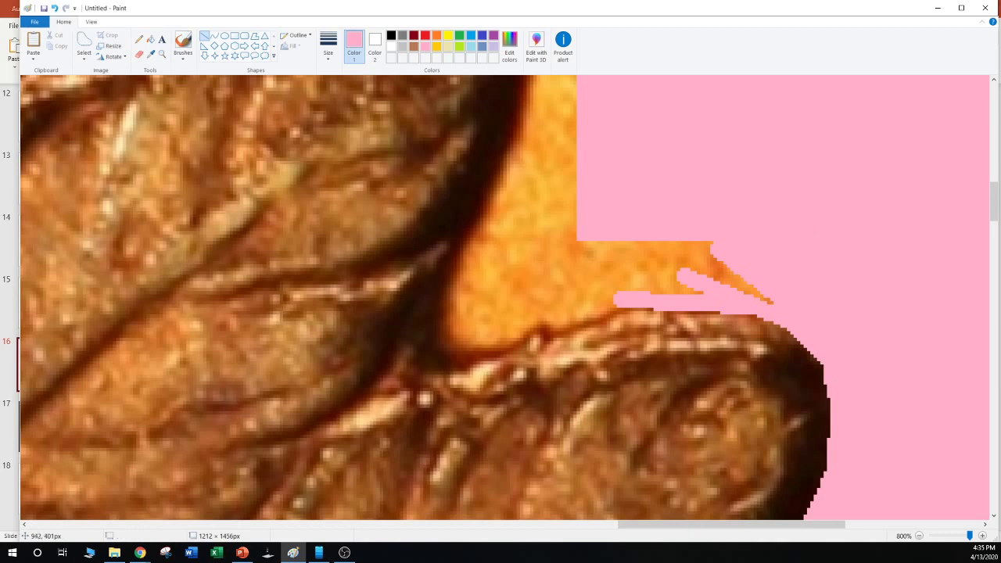
Trace the lobe's upper edge into the notch and up the neighbouring lobe's edge with pink lines
mouse_move(661, 297)
left_mouse_down()
mouse_move(556, 306)
mouse_move(547, 332)
mouse_move(552, 275)
mouse_move(480, 351)
mouse_move(458, 363)
mouse_move(428, 355)
mouse_move(461, 251)
mouse_move(540, 179)
mouse_move(536, 139)
left_mouse_up()
left_click(666, 264)
left_click(536, 249)
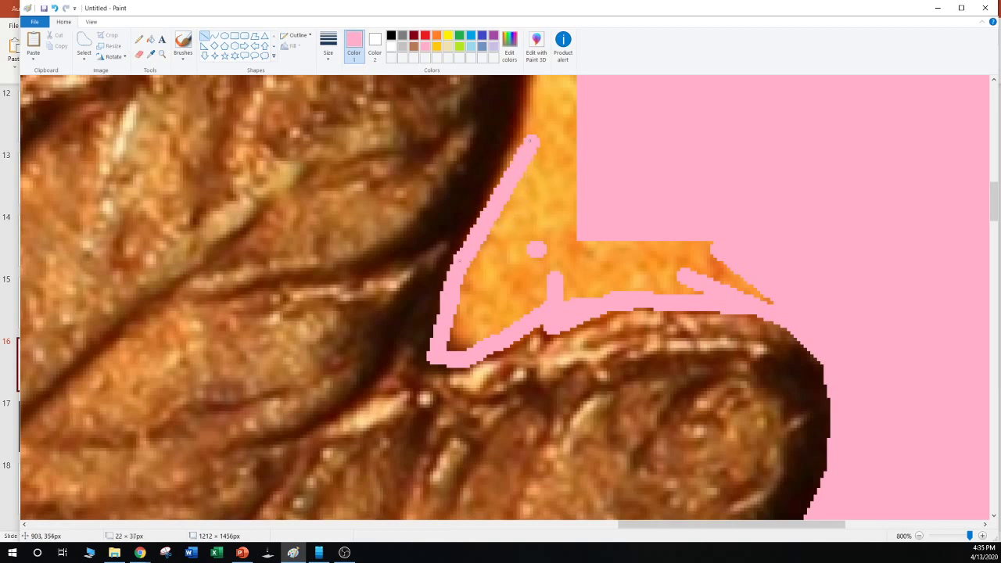
left_click_drag(436, 308, 529, 107)
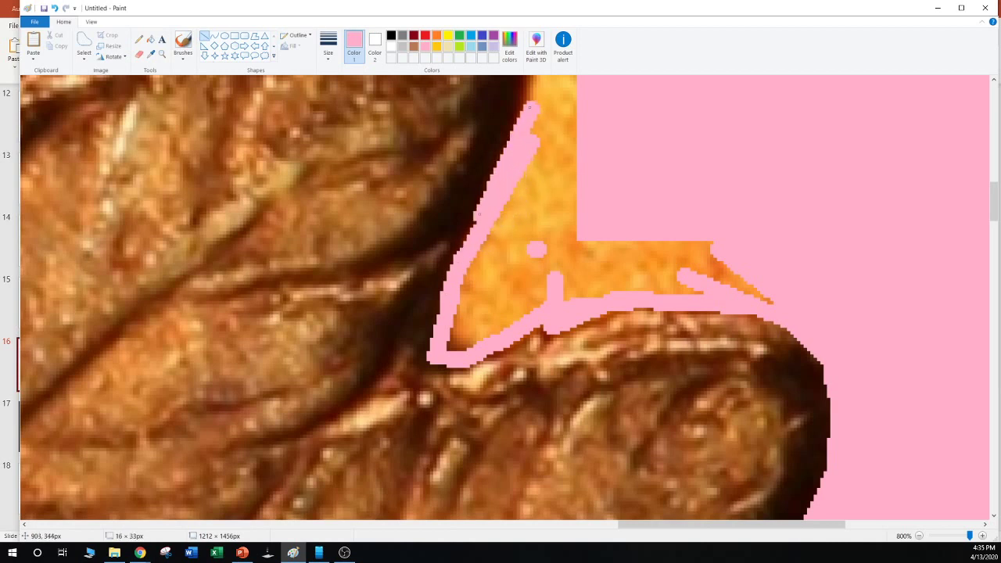
left_click_drag(478, 214, 476, 227)
Thicken the pink border inside the notch and cover the thin orange slivers at its outer end
left_click_drag(457, 346, 690, 240)
left_click(553, 301)
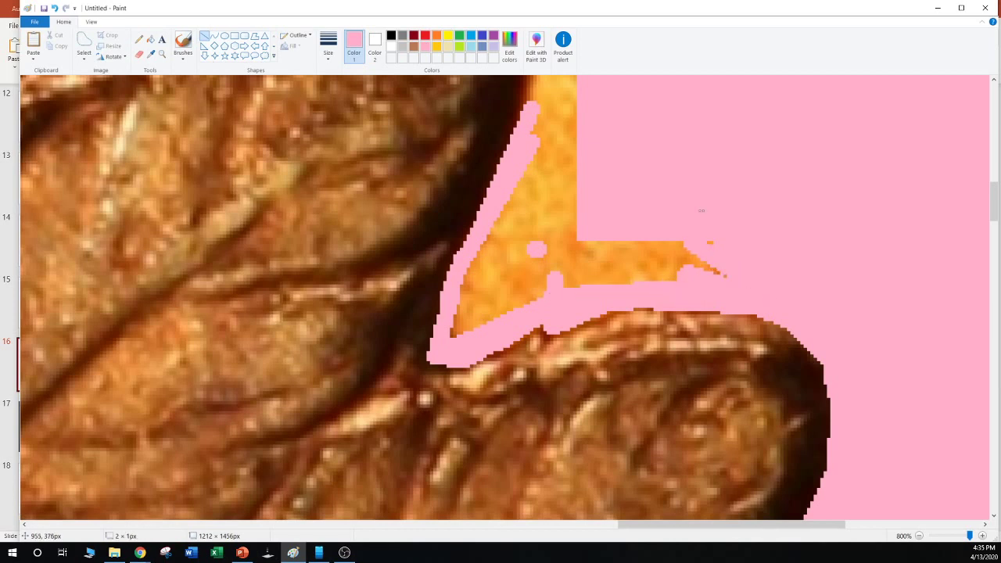
left_click_drag(732, 275, 726, 273)
left_click_drag(702, 227, 710, 267)
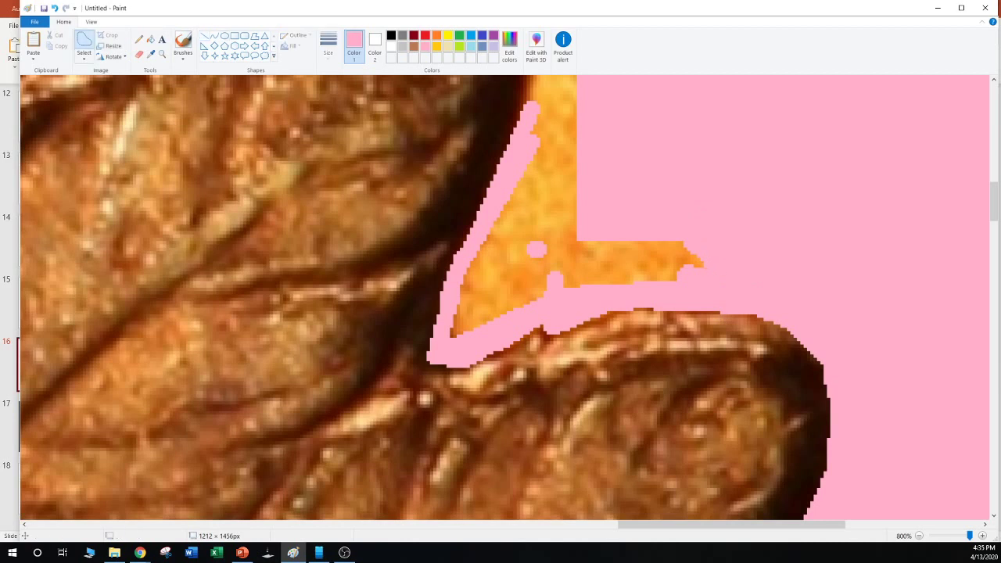
Delete the orange patch in the notch with free-form selections and fill the cleared area pink
left_click(84, 41)
left_click_drag(671, 205, 740, 231)
mouse_move(680, 280)
left_mouse_down()
mouse_move(573, 289)
mouse_move(449, 339)
mouse_move(448, 295)
mouse_move(472, 241)
mouse_move(547, 127)
left_mouse_up()
key("Delete")
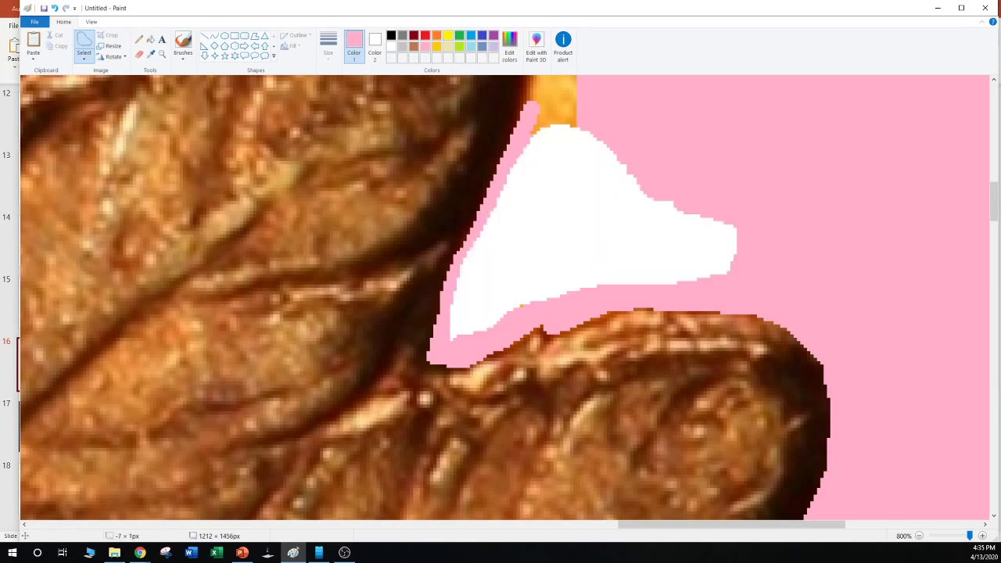
left_click(151, 39)
left_click(594, 234)
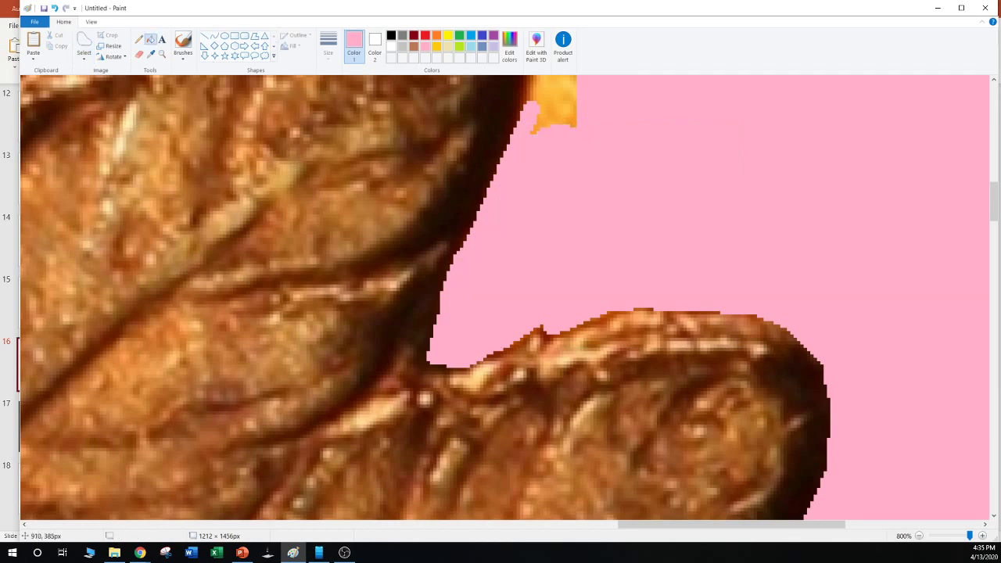
Trace the next lobe's outer edge with pink lines from the notch up toward its rounded tip
scroll(501, 297, "up", 3)
left_click(204, 35)
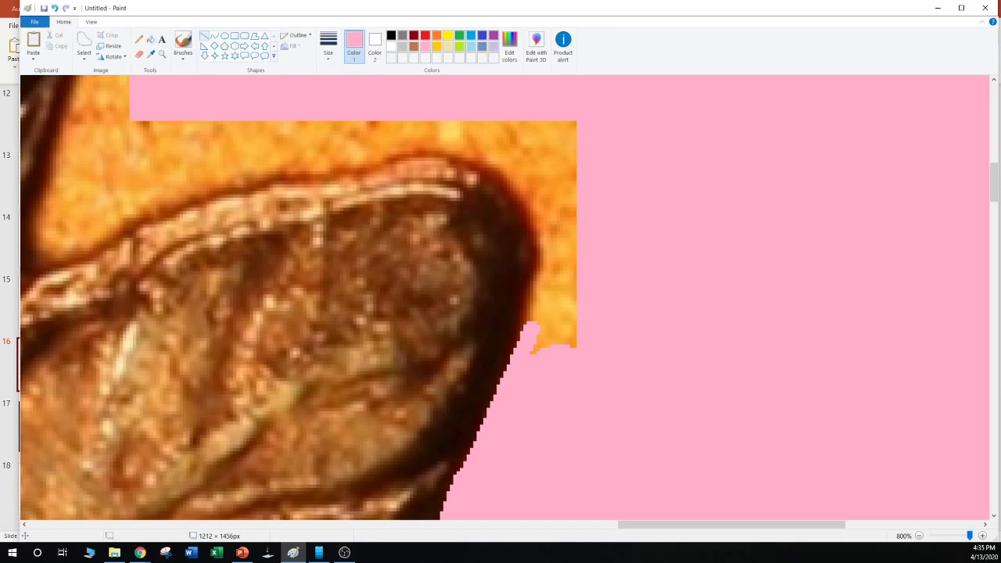
left_click_drag(535, 348, 554, 198)
left_click(608, 227)
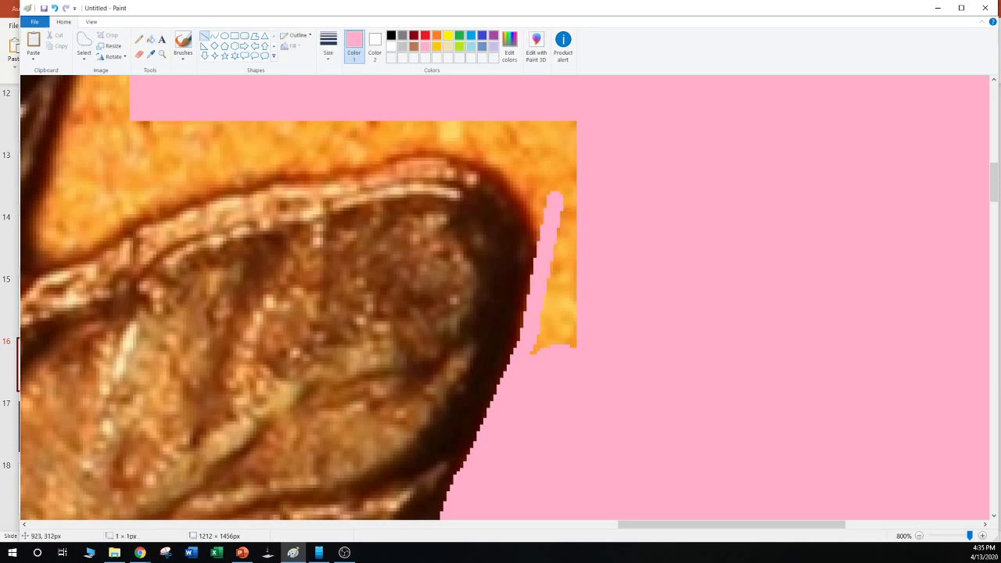
mouse_move(540, 260)
left_mouse_down()
mouse_move(537, 203)
mouse_move(514, 155)
left_mouse_up()
left_click(590, 196)
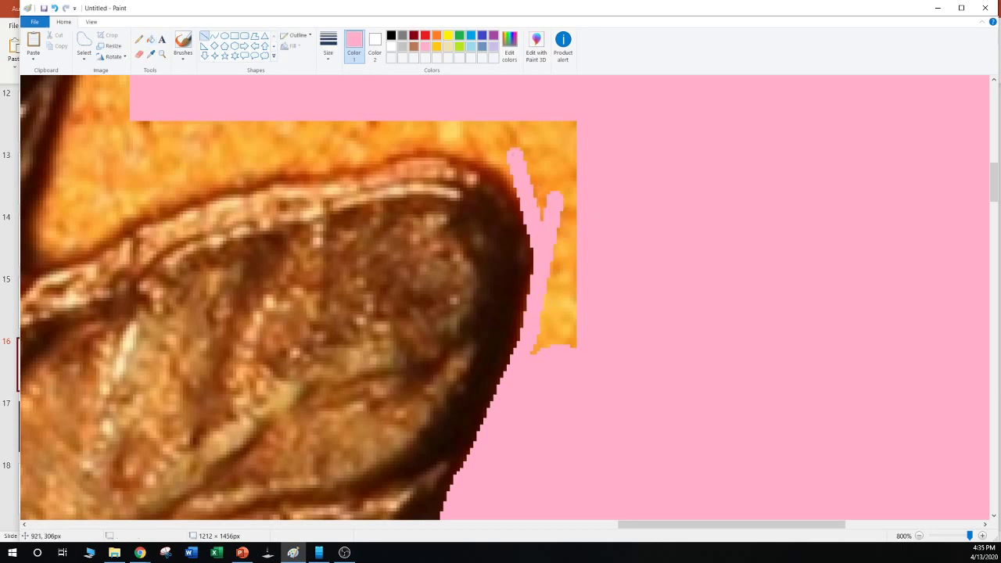
Outline this lobe's rounded tip and upper edge with pink lines back into the next notch
mouse_move(516, 205)
left_mouse_down()
mouse_move(473, 145)
mouse_move(423, 139)
mouse_move(496, 160)
mouse_move(421, 140)
mouse_move(366, 142)
mouse_move(344, 154)
mouse_move(345, 165)
mouse_move(308, 171)
mouse_move(333, 169)
mouse_move(269, 167)
mouse_move(168, 197)
mouse_move(157, 217)
mouse_move(41, 262)
left_mouse_up()
left_click(245, 138)
left_click(69, 213)
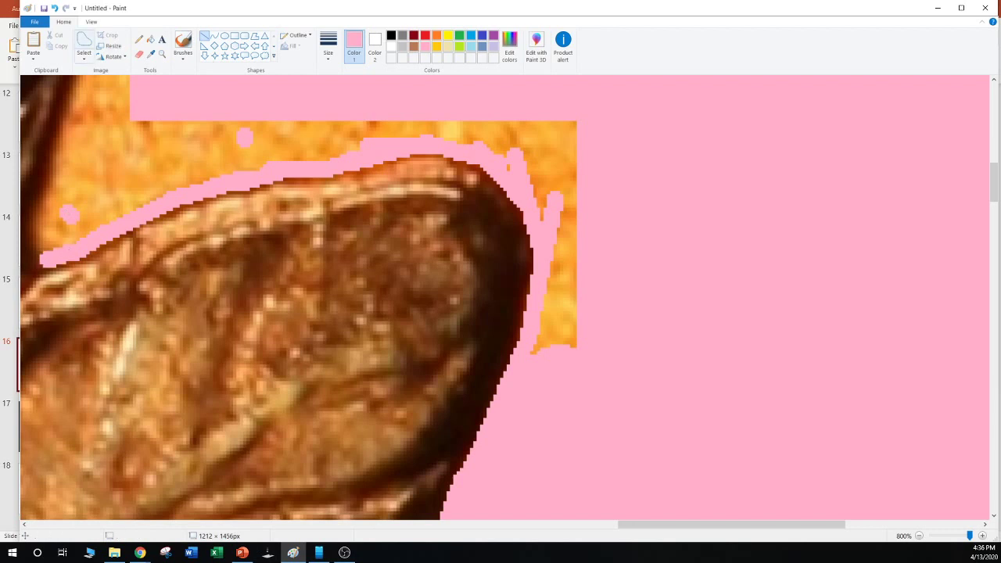
Delete the orange band around the lobe's tip and upper edge with free-form selections, and fill the cleared area pink
left_click(83, 43)
mouse_move(52, 254)
left_mouse_down()
mouse_move(109, 102)
mouse_move(595, 123)
mouse_move(577, 358)
mouse_move(530, 363)
mouse_move(540, 231)
mouse_move(528, 195)
mouse_move(504, 165)
mouse_move(458, 150)
mouse_move(361, 146)
mouse_move(219, 180)
mouse_move(56, 255)
left_mouse_up()
key("Delete")
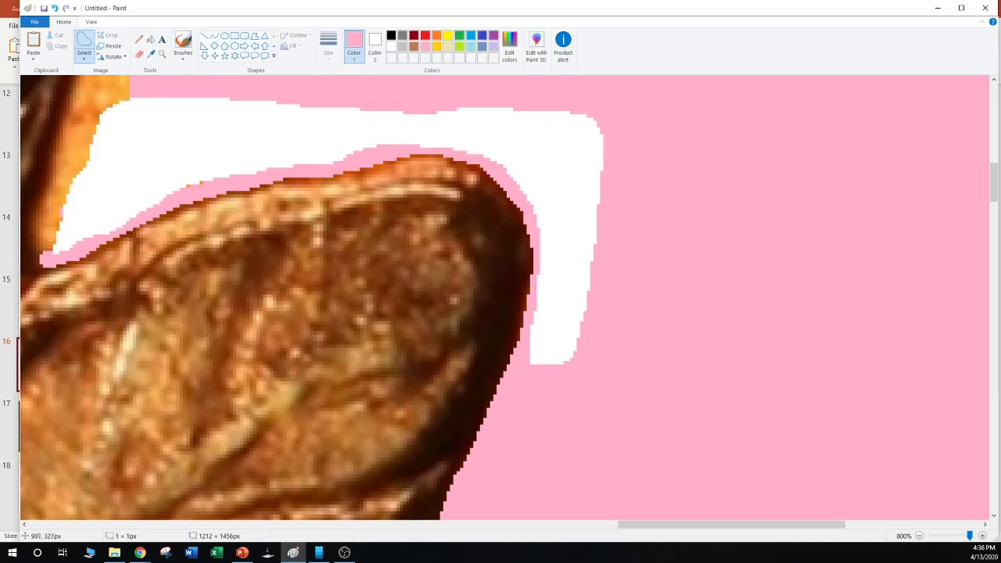
mouse_move(186, 170)
left_mouse_down()
mouse_move(184, 193)
mouse_move(211, 187)
mouse_move(203, 156)
left_mouse_up()
key("Delete")
left_click(151, 39)
left_click(199, 136)
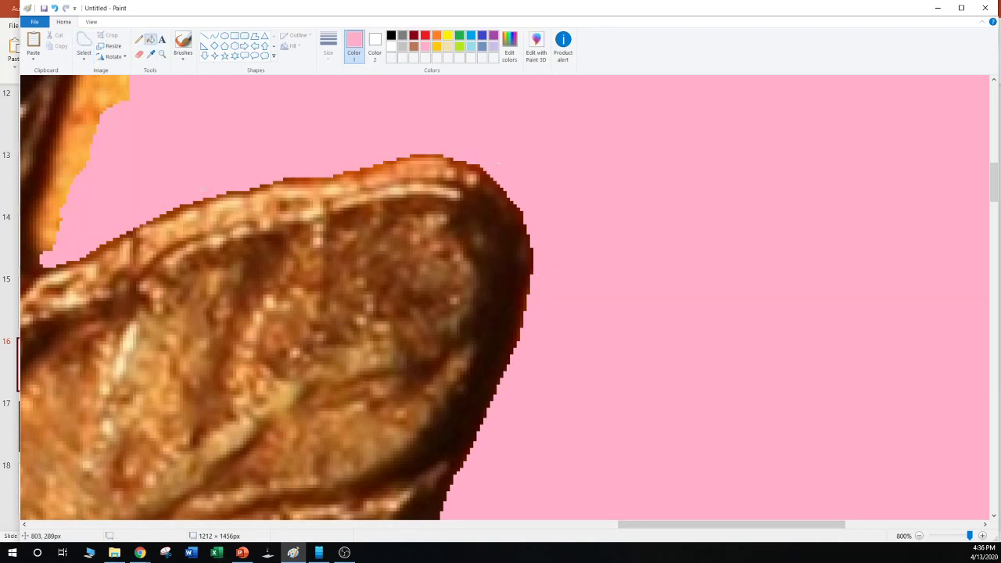
Trace the edge rising from the notch with pink lines and cover the orange strip beside it
left_click_drag(719, 525, 628, 524)
scroll(603, 488, "up", 2)
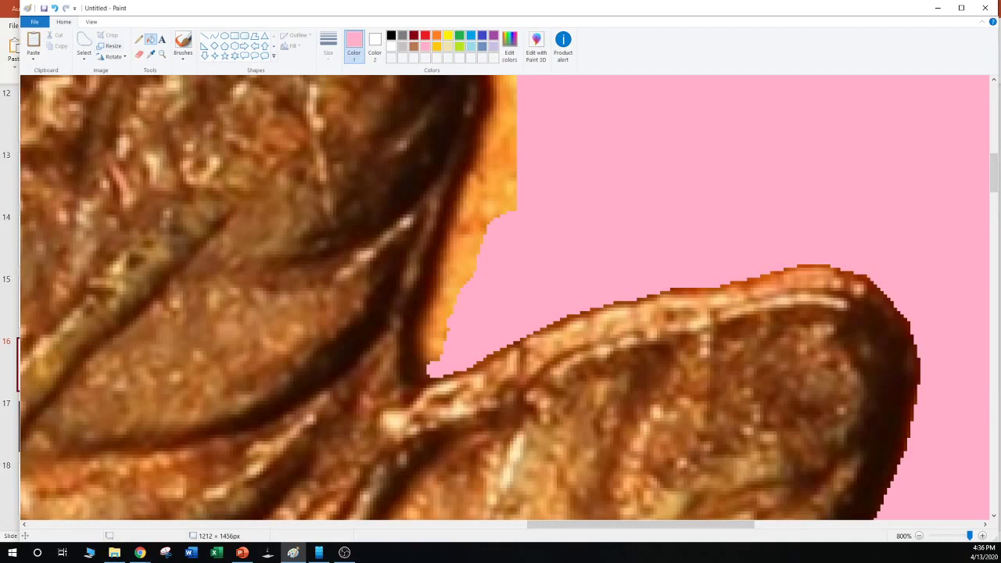
left_click(204, 36)
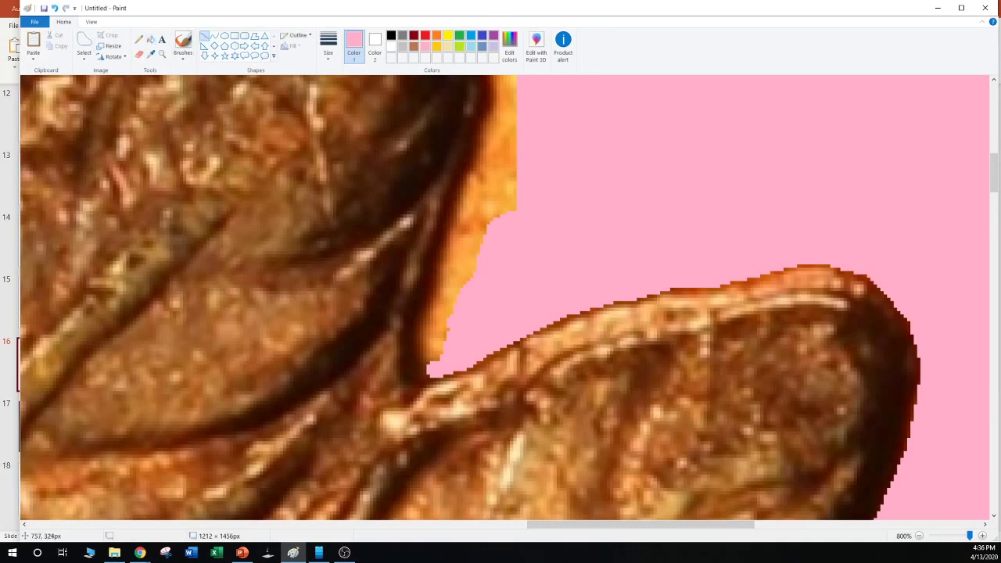
left_click_drag(423, 371, 419, 331)
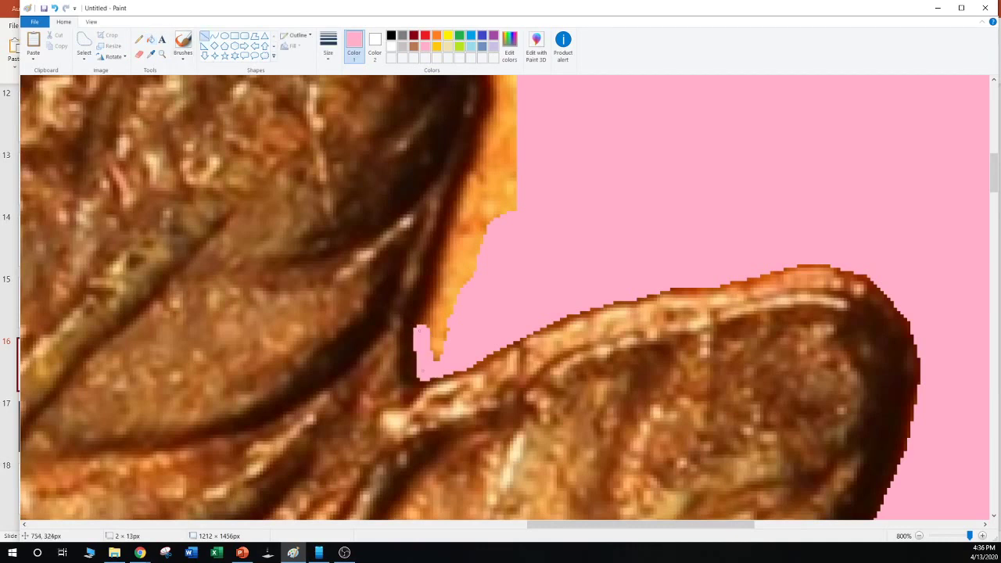
mouse_move(423, 371)
left_mouse_down()
mouse_move(451, 247)
mouse_move(501, 140)
mouse_move(482, 133)
mouse_move(509, 134)
mouse_move(436, 353)
mouse_move(496, 147)
left_mouse_up()
left_click(420, 346)
left_click(450, 247)
mouse_move(470, 277)
left_mouse_down()
mouse_move(523, 163)
mouse_move(507, 144)
left_mouse_up()
left_click_drag(500, 217, 513, 156)
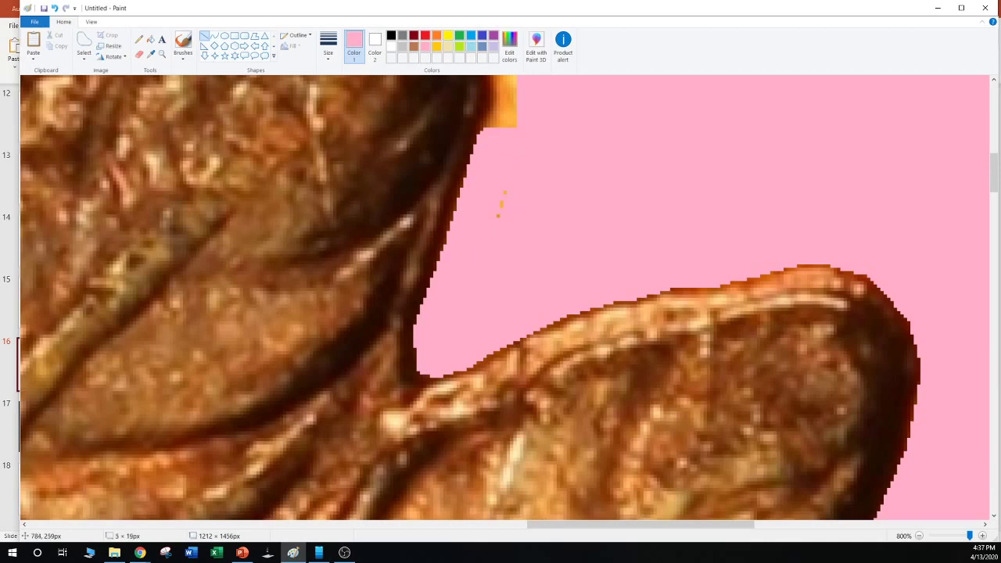
Trace the uppermost visible lobe's outer edge with pink lines up to its tip and cover the lower orange slivers beside it
scroll(504, 297, "up", 3)
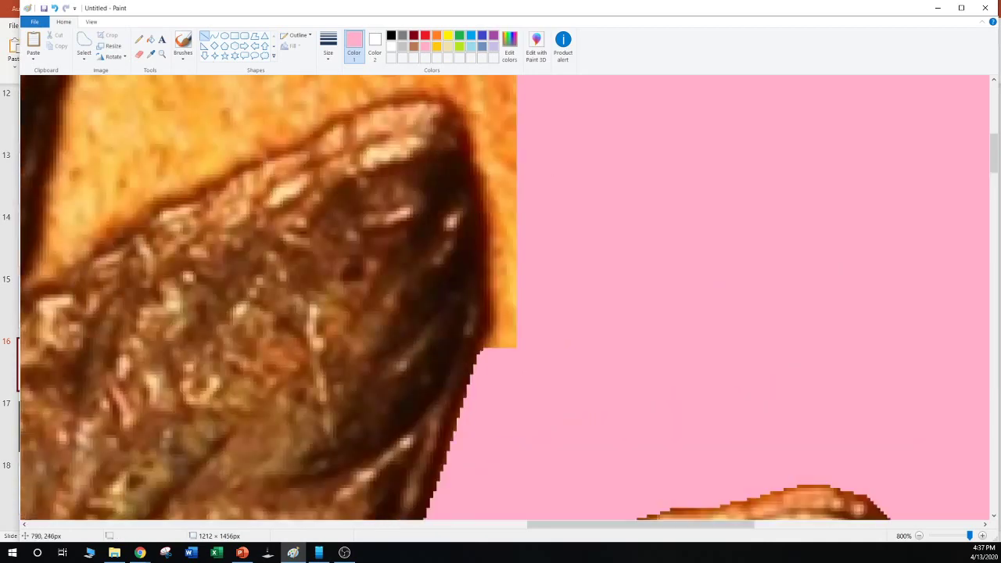
left_click_drag(478, 352, 515, 236)
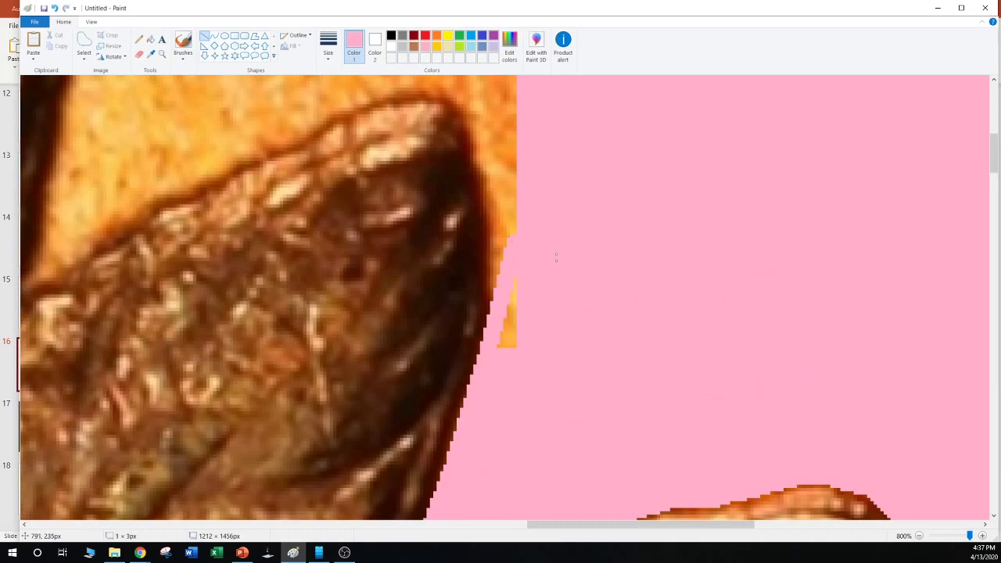
mouse_move(492, 302)
left_mouse_down()
mouse_move(493, 177)
mouse_move(480, 191)
mouse_move(469, 129)
left_mouse_up()
left_click(521, 159)
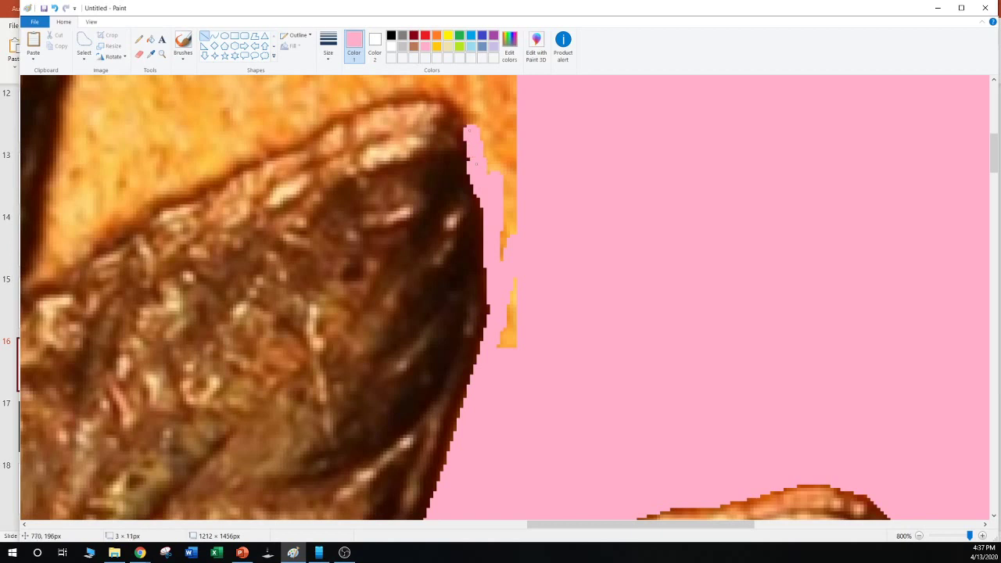
mouse_move(513, 159)
left_mouse_down()
mouse_move(519, 154)
mouse_move(467, 159)
mouse_move(464, 115)
mouse_move(444, 89)
left_mouse_up()
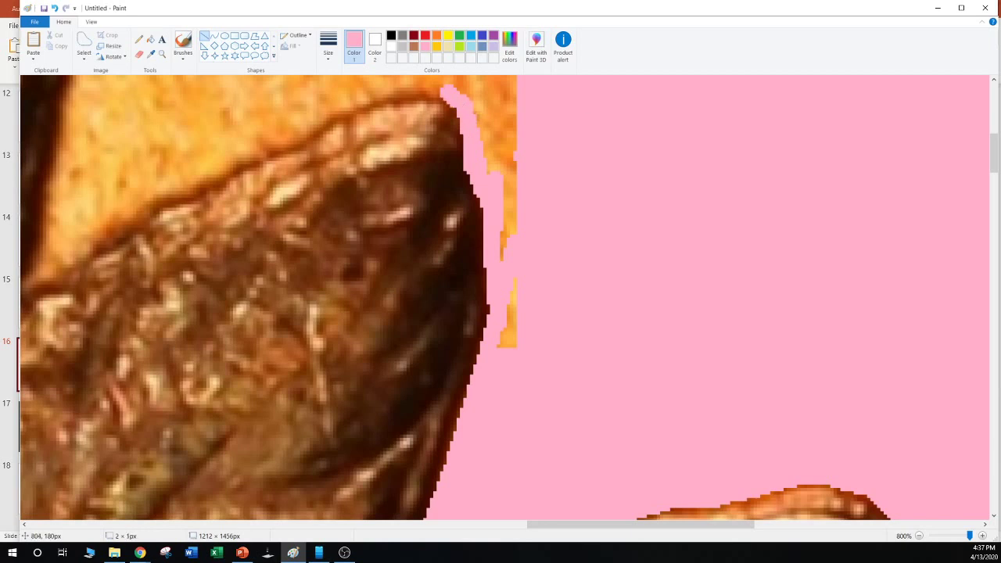
left_click_drag(510, 279, 510, 347)
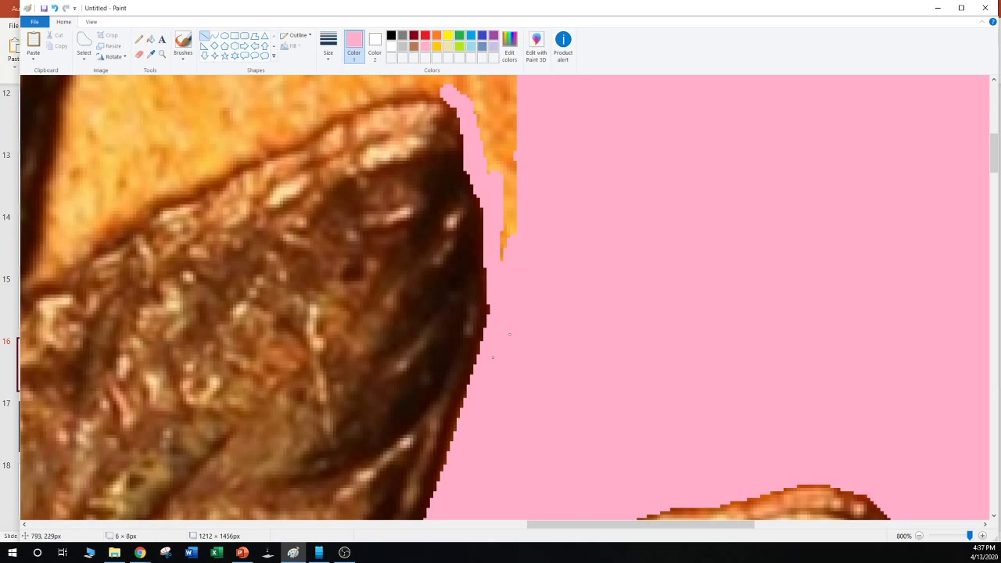
left_click_drag(504, 261, 515, 149)
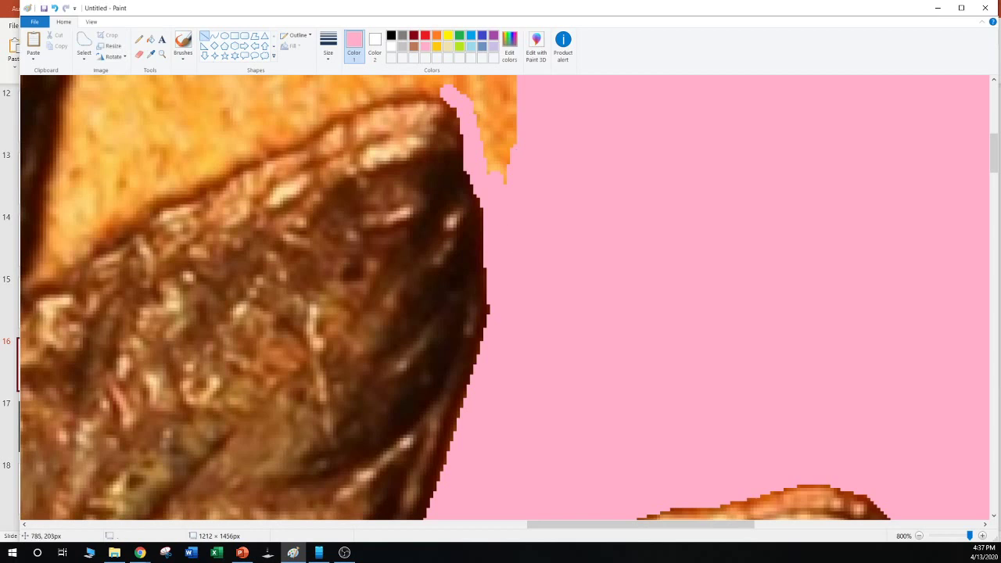
Cover the orange wedge hanging beside the lobe's tip with overlapping pink lines
left_click(503, 178)
left_click_drag(519, 200, 483, 137)
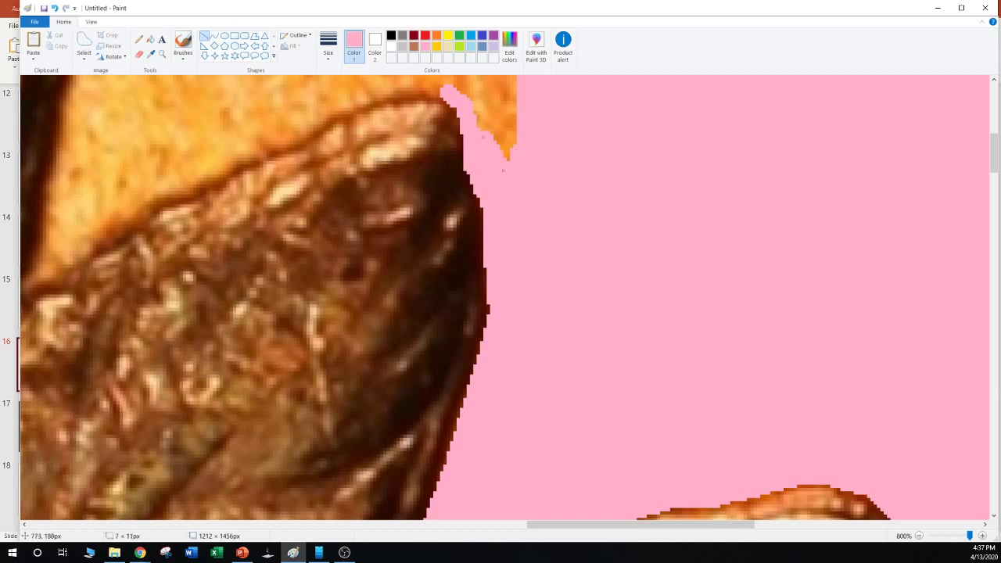
left_click_drag(536, 163, 464, 104)
left_click_drag(529, 110, 505, 104)
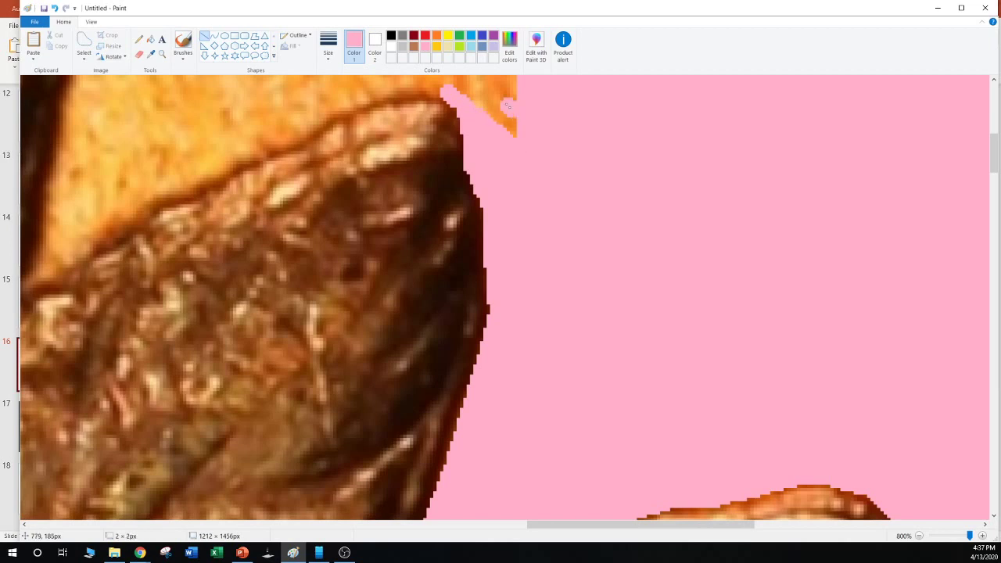
left_click_drag(535, 143, 469, 100)
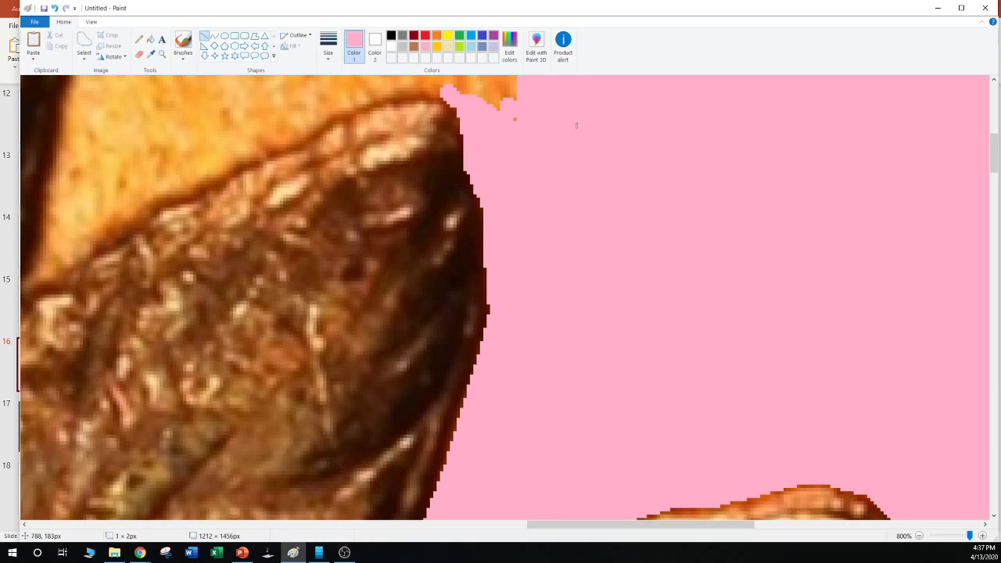
Trace the lobe's upper edge with pink lines from its tip toward the notch and cover the orange area above the tip
scroll(620, 235, "up", 2)
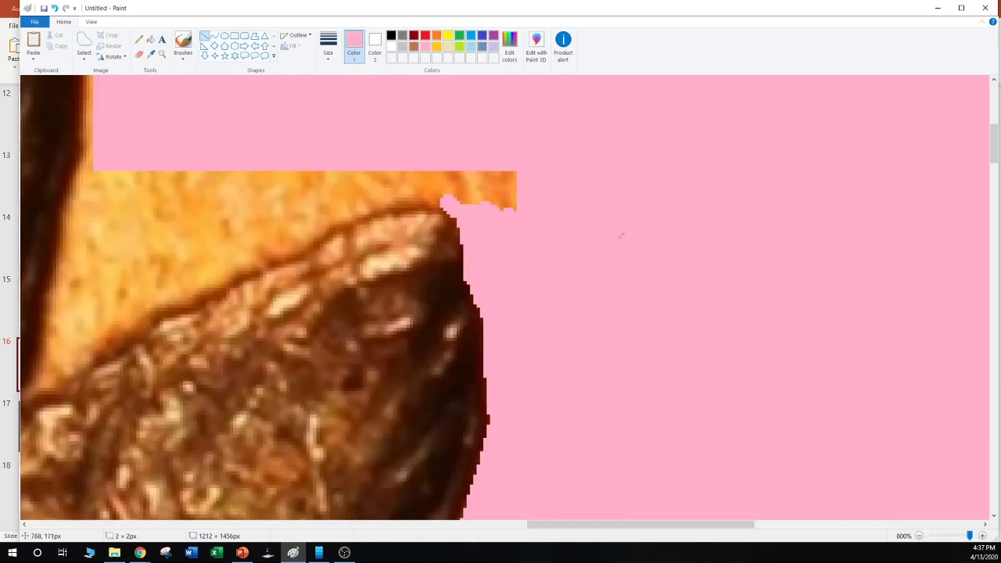
mouse_move(448, 203)
left_mouse_down()
mouse_move(414, 192)
mouse_move(319, 204)
mouse_move(379, 200)
mouse_move(351, 200)
mouse_move(305, 222)
mouse_move(299, 231)
mouse_move(311, 231)
mouse_move(296, 247)
mouse_move(222, 284)
mouse_move(159, 295)
mouse_move(92, 358)
mouse_move(102, 256)
mouse_move(94, 227)
mouse_move(103, 134)
left_mouse_up()
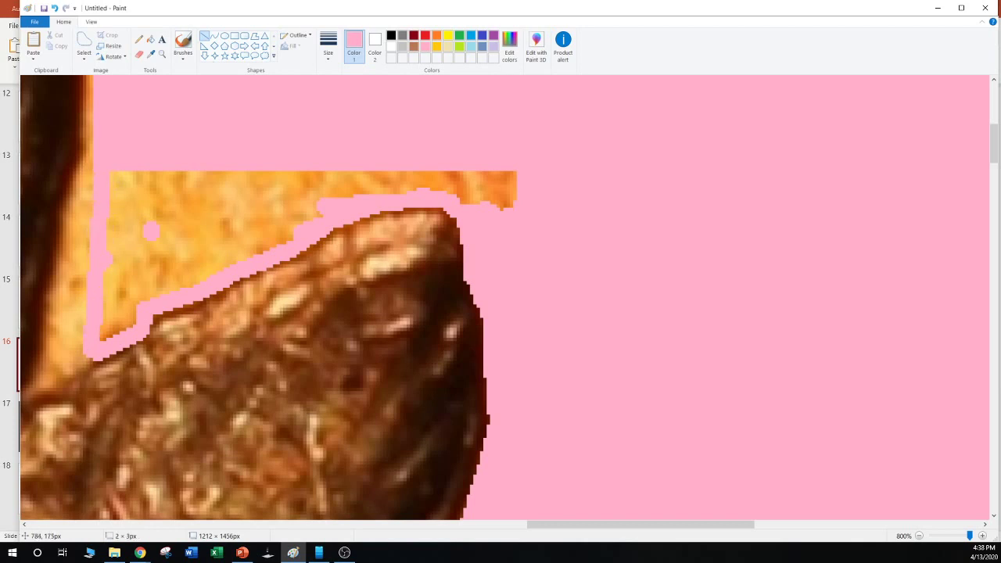
left_click_drag(523, 208, 437, 193)
left_click_drag(523, 201, 414, 183)
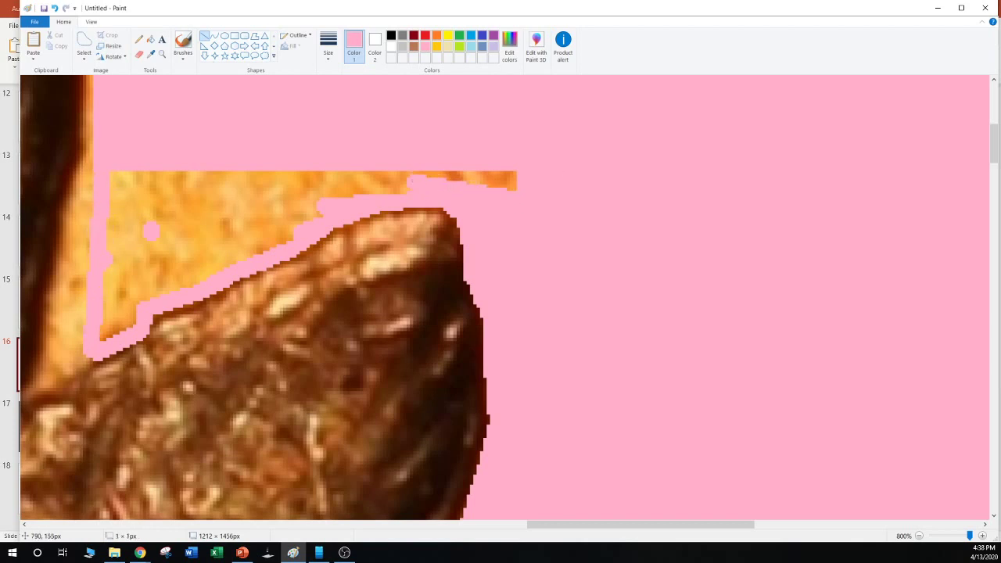
mouse_move(519, 177)
left_mouse_down()
mouse_move(399, 170)
mouse_move(334, 204)
left_mouse_up()
left_click_drag(401, 185, 367, 192)
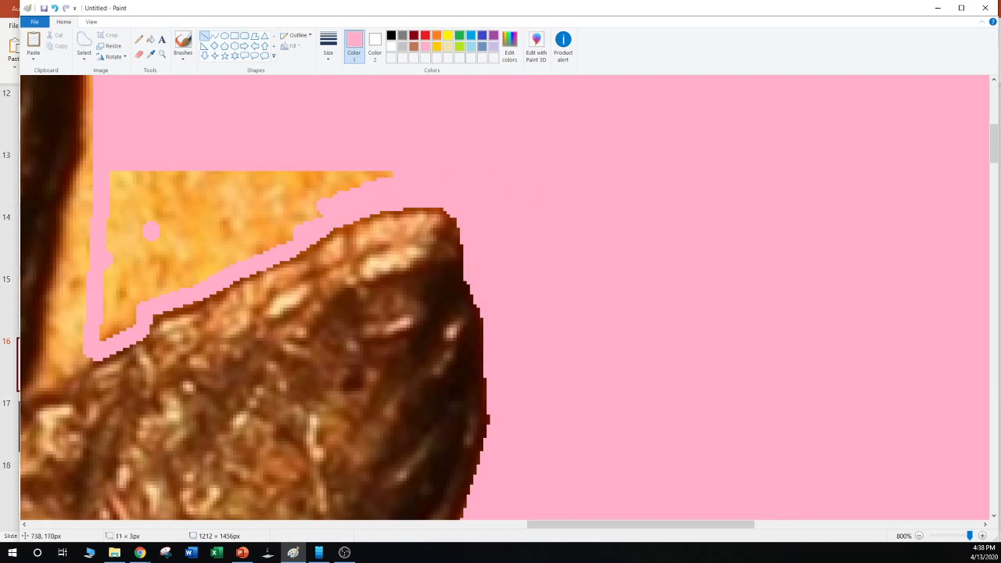
Widen the pink band along the lobe's upper slope with long parallel lines over the adjoining orange
mouse_move(311, 218)
left_mouse_down()
mouse_move(168, 274)
mouse_move(141, 303)
left_mouse_up()
left_click(286, 197)
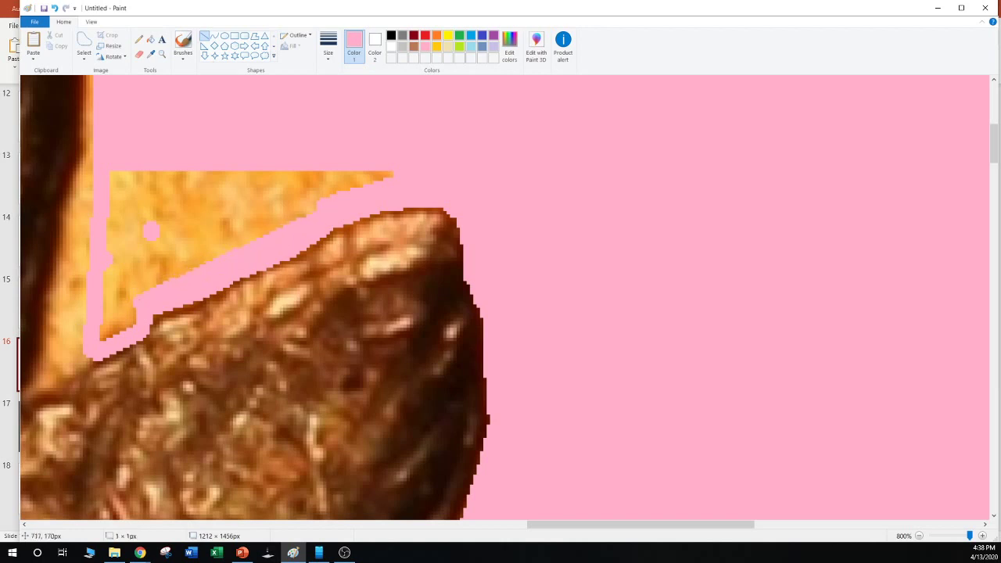
left_click_drag(392, 167, 99, 304)
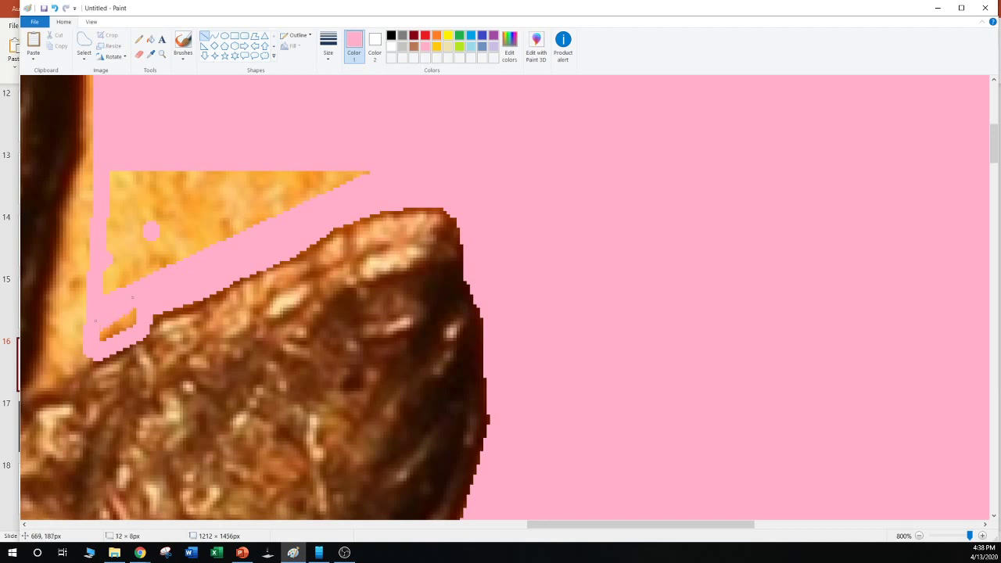
Widen the vertical pink band near the notch and cover the small orange patch in its lower corner
left_click_drag(149, 212, 145, 220)
left_click_drag(101, 335, 122, 162)
left_click_drag(189, 130, 192, 124)
mouse_move(111, 168)
left_mouse_down()
mouse_move(104, 259)
mouse_move(125, 165)
left_mouse_up()
left_click(194, 128)
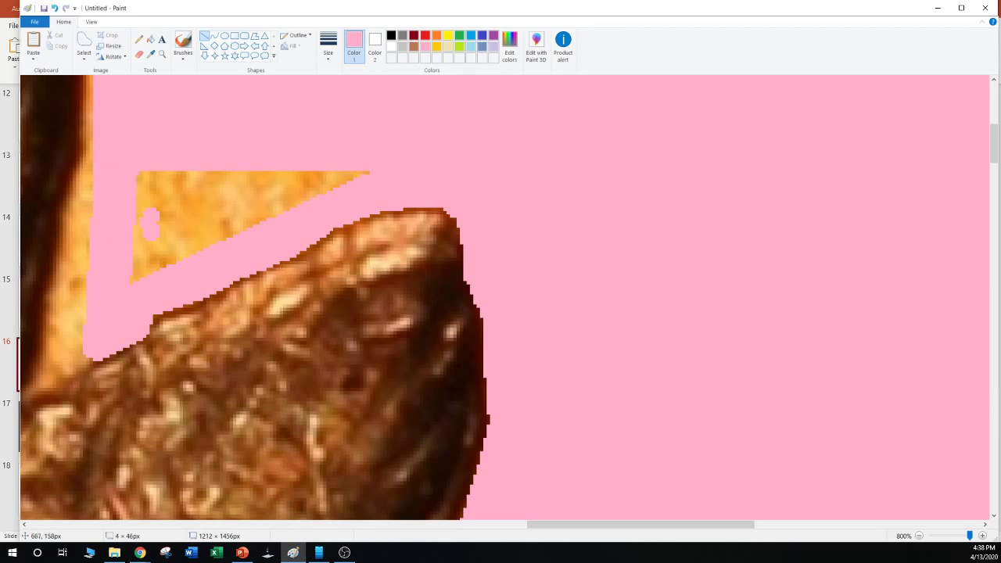
left_click_drag(199, 130, 199, 124)
Activate free-form selection for clearing the orange triangle enclosed by the pink bands
left_click(84, 40)
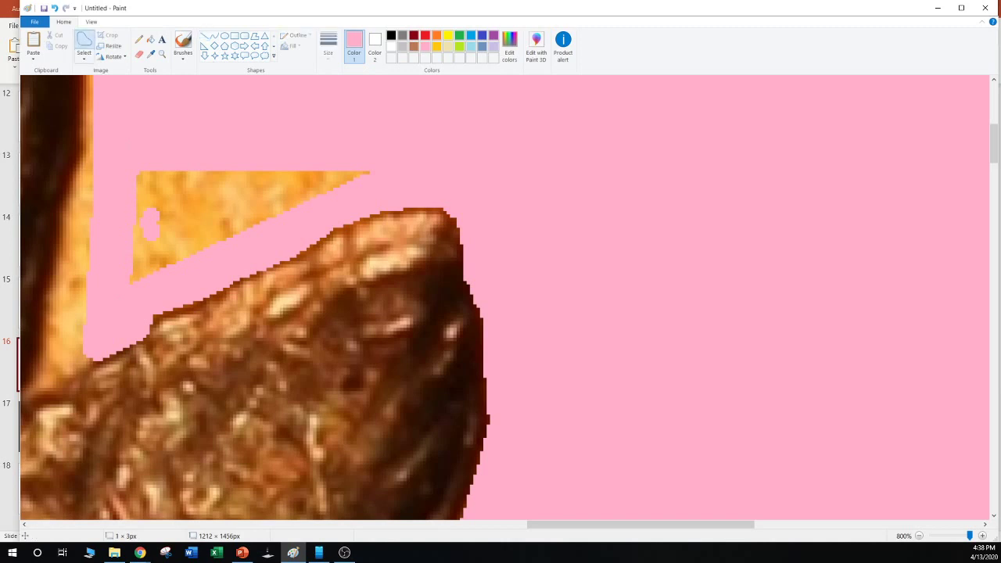
Clear the leftover orange patch above the feather tip and fill the cleared area with the pink background colour
mouse_move(123, 147)
left_mouse_down()
mouse_move(115, 290)
mouse_move(266, 247)
mouse_move(368, 179)
mouse_move(123, 147)
left_mouse_up()
key("Delete")
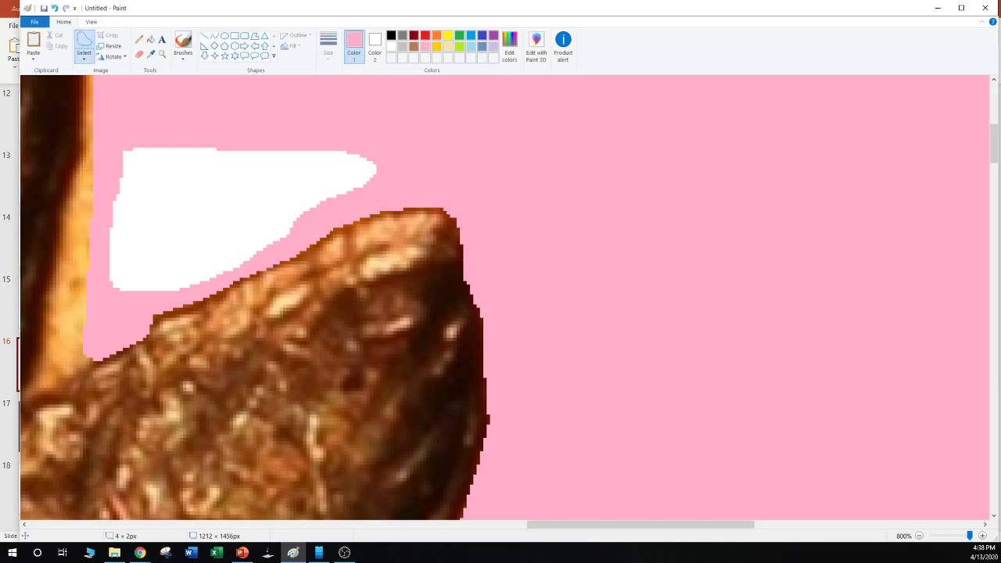
left_click(150, 39)
left_click(235, 219)
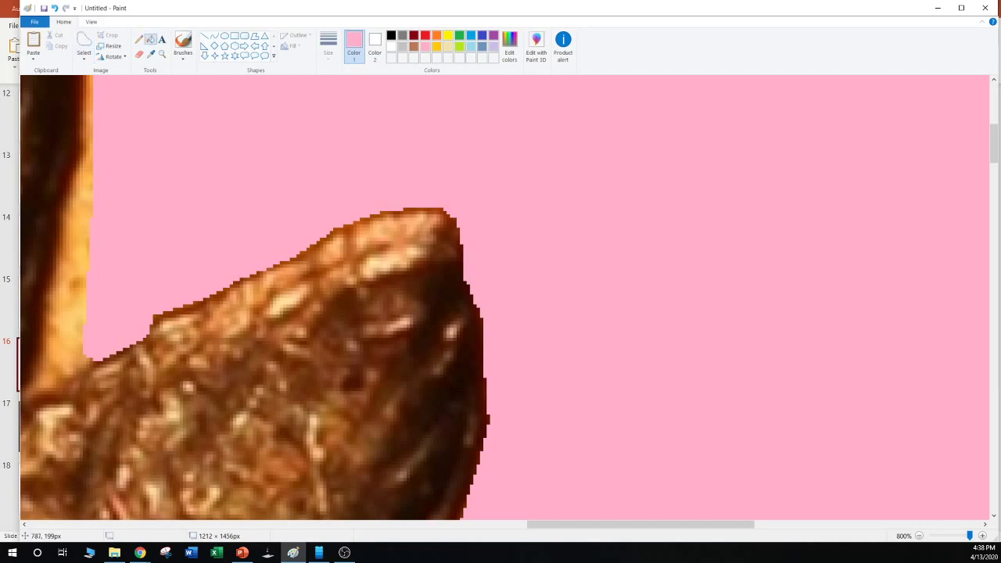
Draw pink lines along both edges of the notch between the two feathers, meeting at its inner corner
left_click_drag(640, 524, 581, 524)
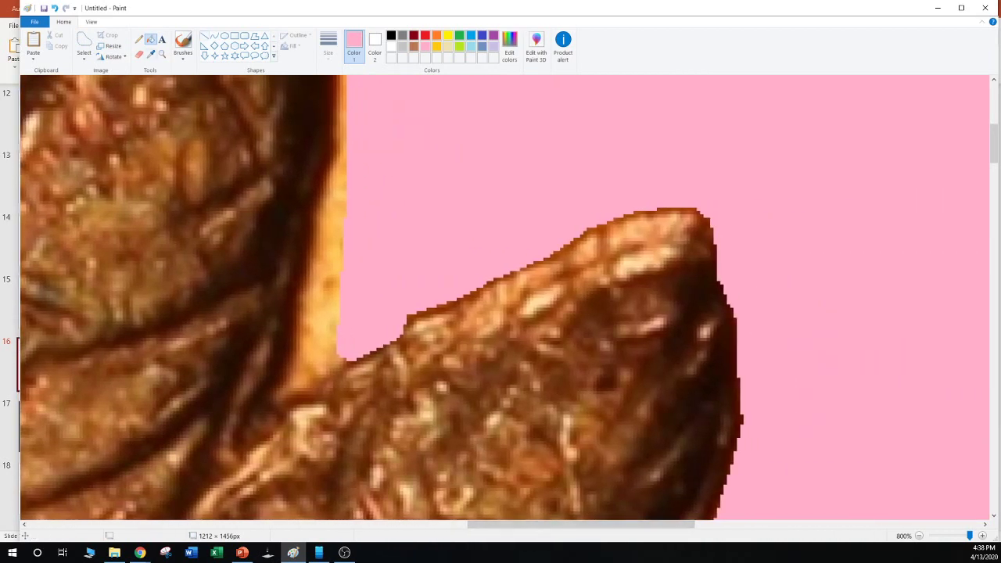
left_click(204, 36)
left_click_drag(341, 354, 268, 404)
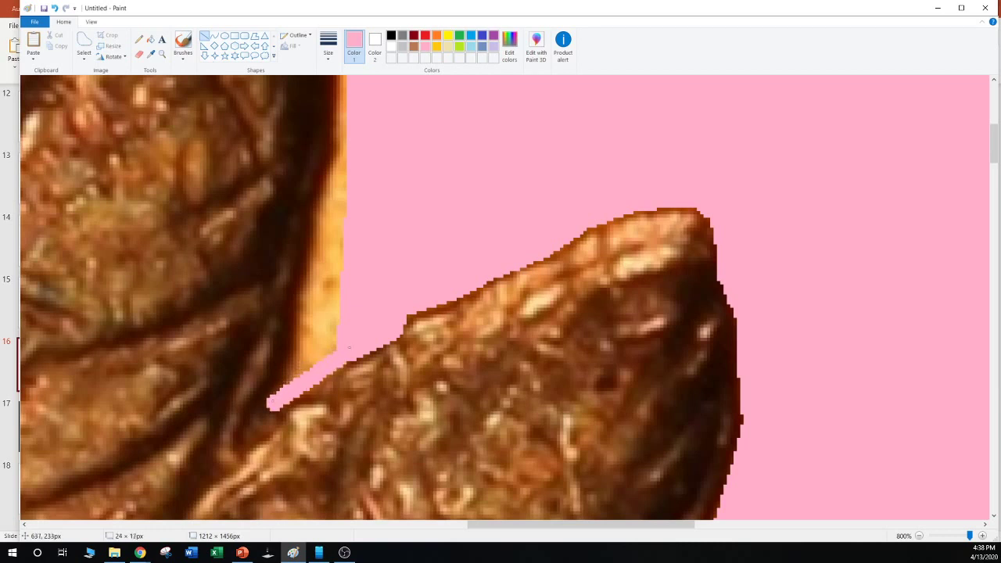
left_click_drag(348, 347, 342, 353)
left_click_drag(269, 401, 322, 276)
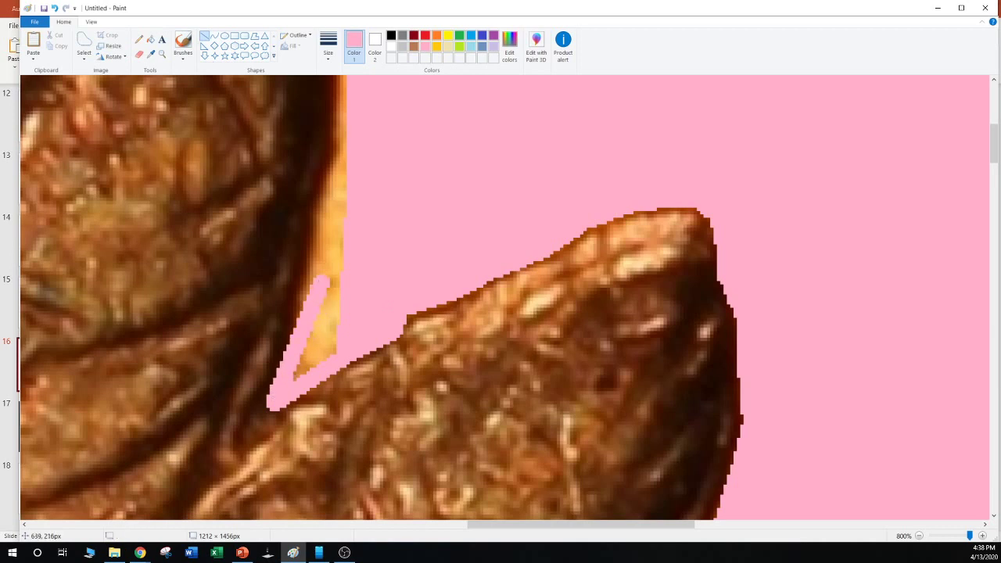
Extend the pink outline up the left-hand feather's right edge and cover the yellow sliver left in the notch
mouse_move(297, 334)
left_mouse_down()
mouse_move(321, 202)
mouse_move(342, 149)
left_mouse_up()
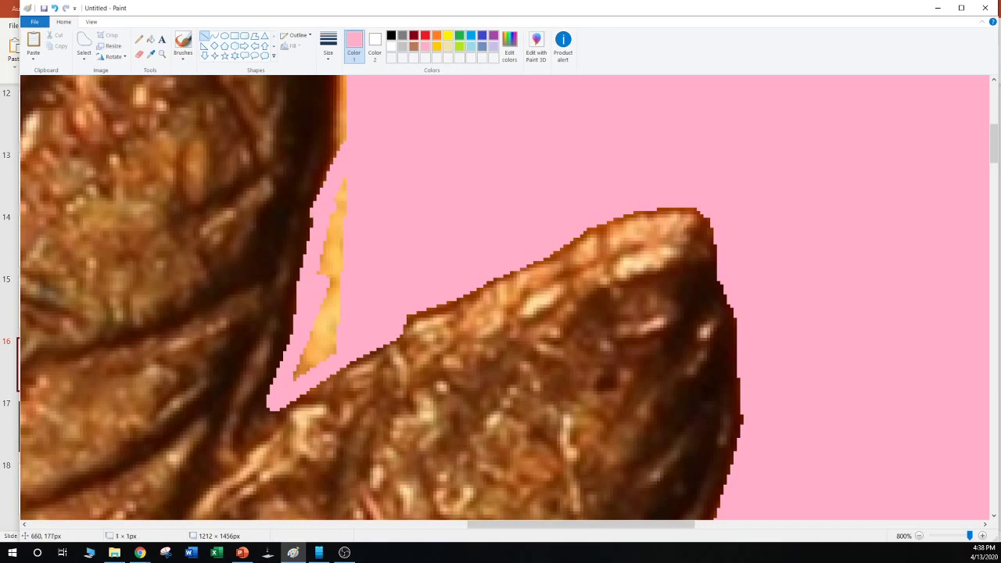
left_click_drag(341, 192, 292, 368)
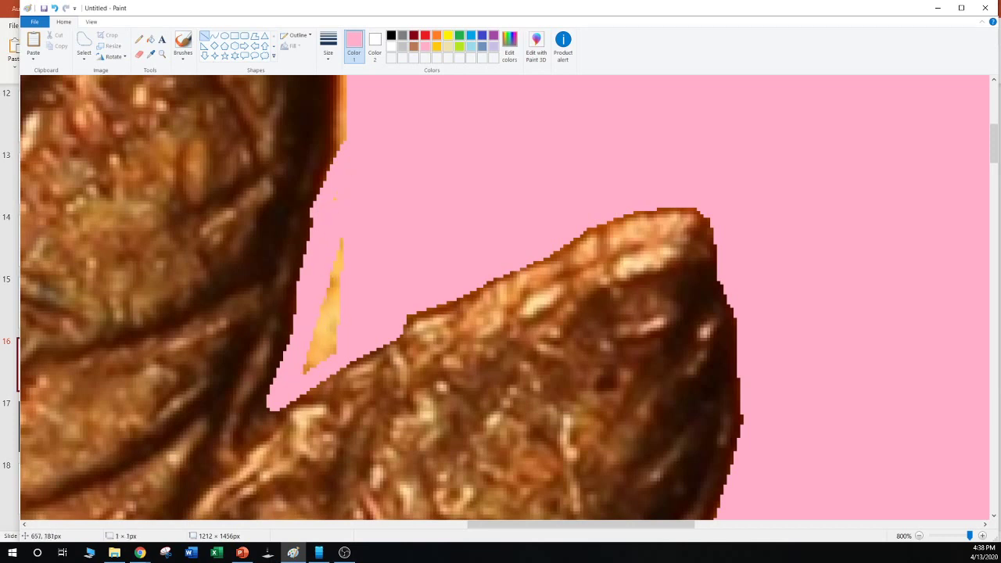
left_click_drag(343, 239, 302, 373)
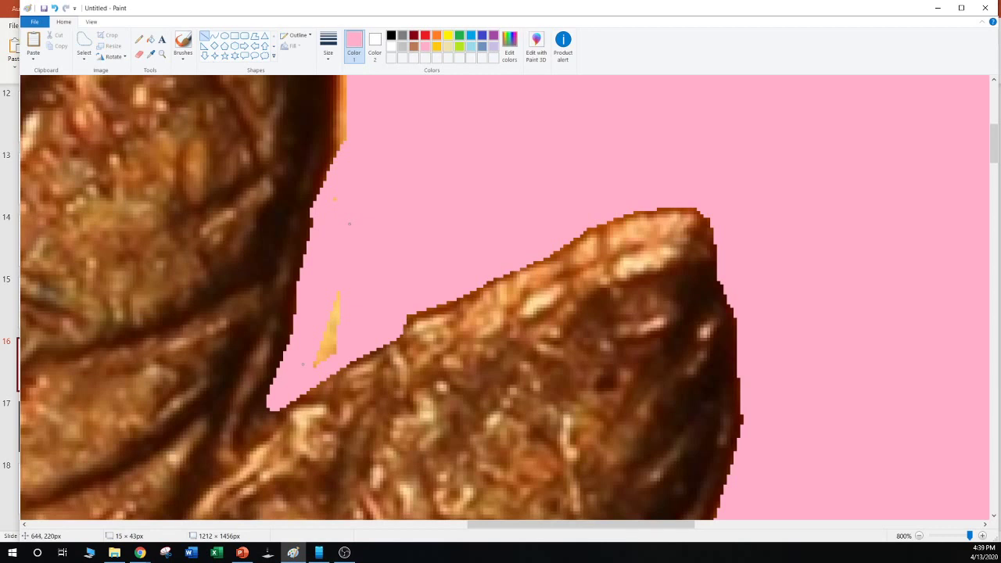
left_click(384, 235)
mouse_move(335, 304)
left_mouse_down()
mouse_move(308, 364)
mouse_move(314, 340)
mouse_move(329, 344)
left_mouse_up()
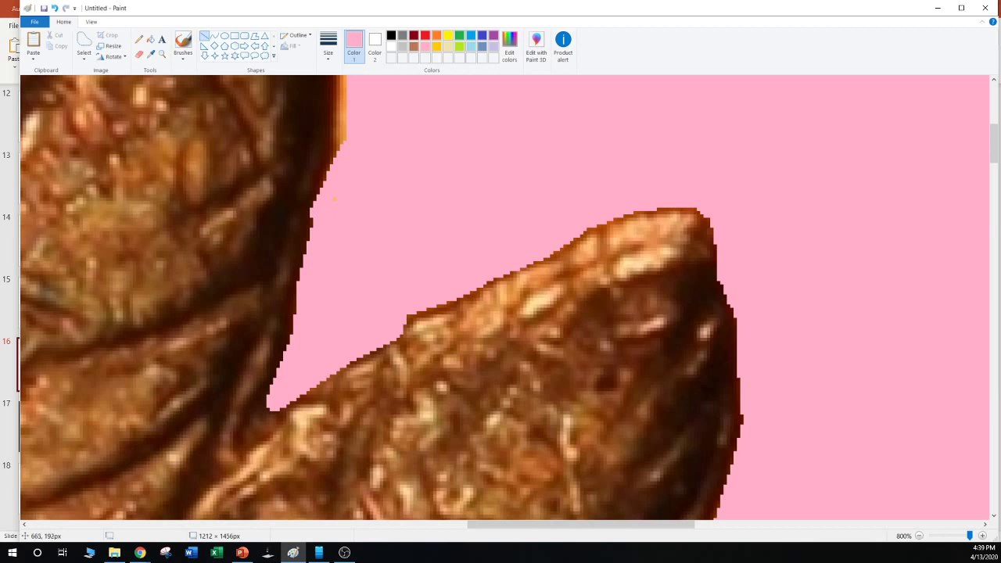
Paint pink over the stray speck and the orange strip along the upper right edge of the left-hand feather
scroll(500, 297, "up", 3)
left_click_drag(340, 283, 339, 159)
left_click(345, 185)
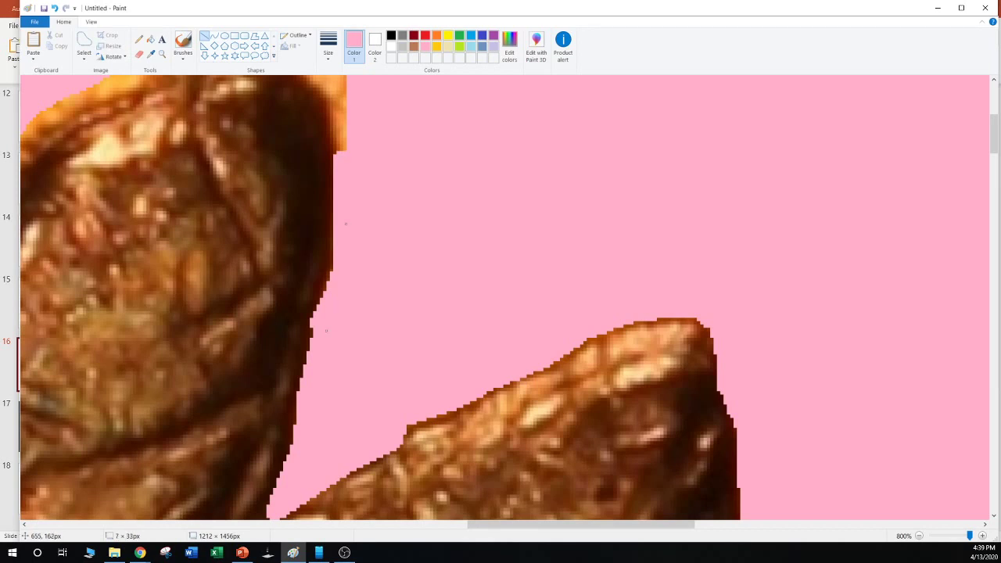
left_click(385, 198)
left_click_drag(344, 148, 332, 31)
scroll(338, 161, "up", 2)
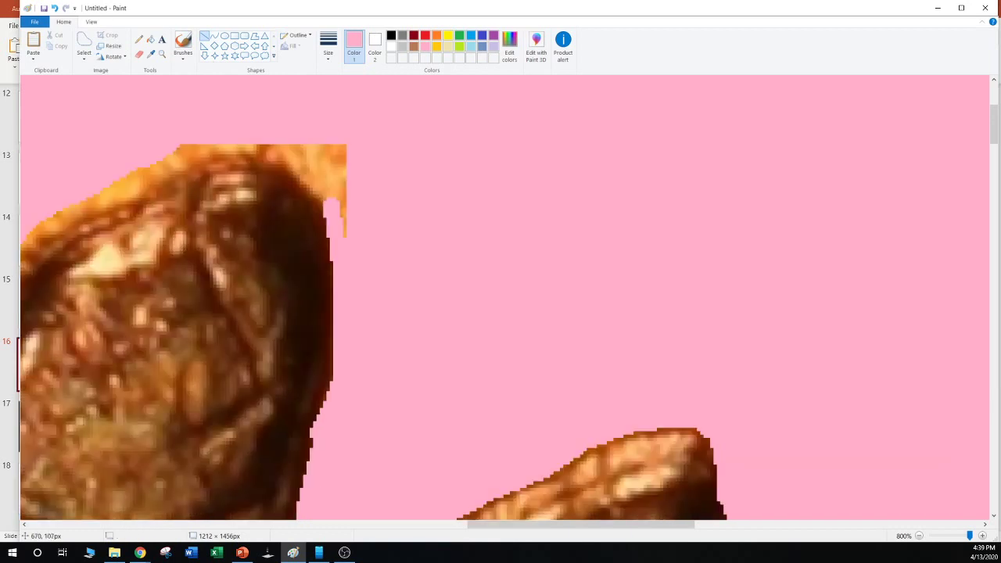
Cover the orange remnants around the right side and top of the feather tip with pink lines
mouse_move(331, 204)
left_mouse_down()
mouse_move(301, 143)
mouse_move(276, 142)
left_mouse_up()
left_click_drag(344, 228, 325, 129)
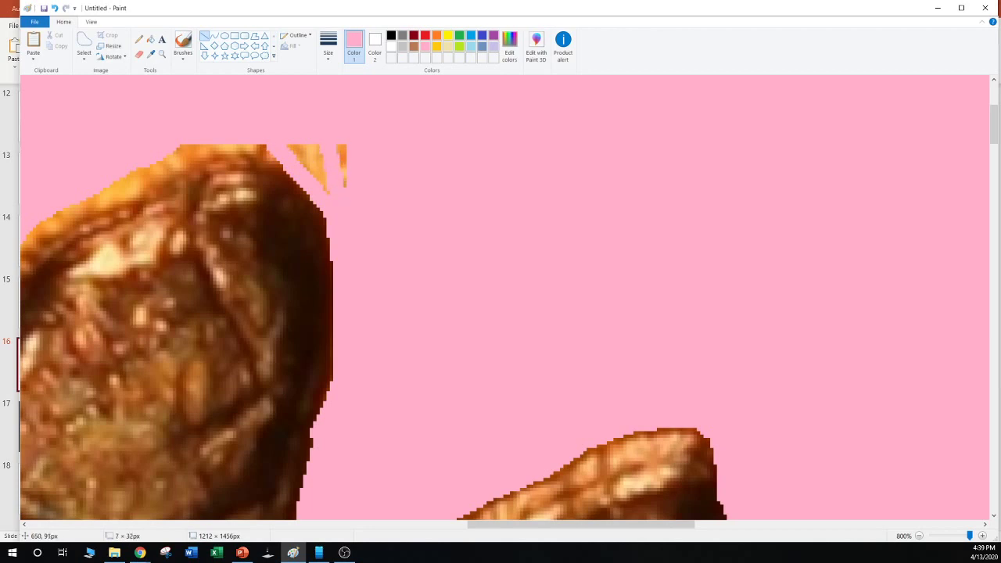
mouse_move(380, 158)
left_mouse_down()
mouse_move(291, 145)
mouse_move(315, 150)
left_mouse_up()
left_click_drag(346, 188, 246, 145)
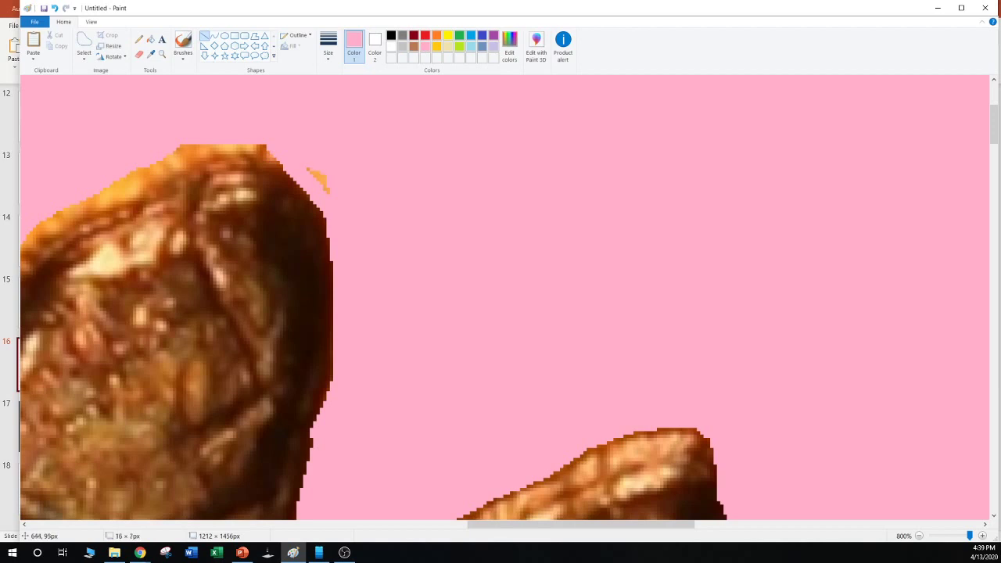
left_click(340, 205)
left_click_drag(319, 151, 304, 145)
left_click_drag(413, 143, 416, 137)
left_click_drag(297, 153, 214, 143)
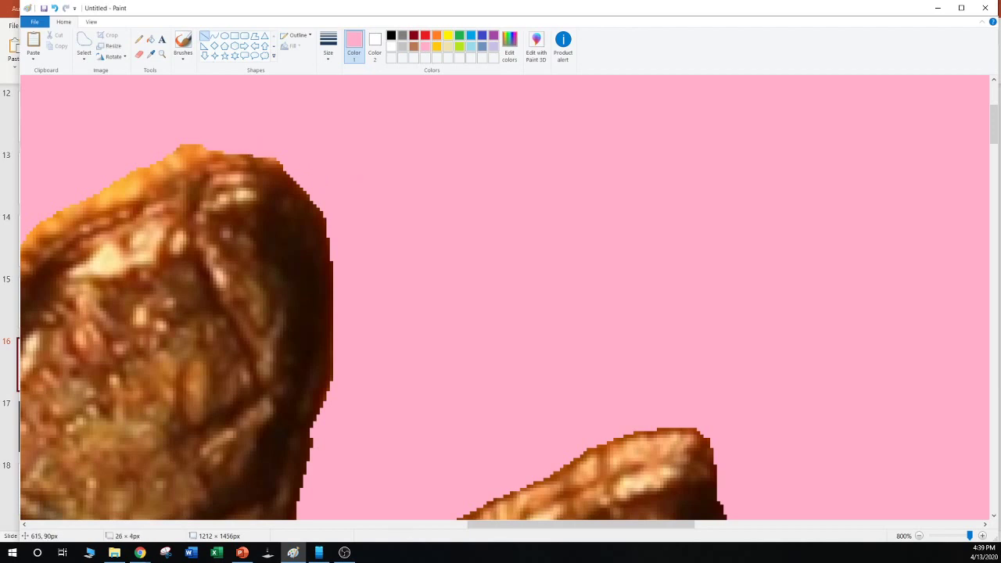
Trace the upper left edge of the feather tip with pink lines to trim its orange fringe
mouse_move(274, 136)
left_mouse_down()
mouse_move(257, 139)
mouse_move(261, 149)
mouse_move(179, 159)
mouse_move(140, 192)
left_mouse_up()
left_click(420, 154)
left_click(250, 116)
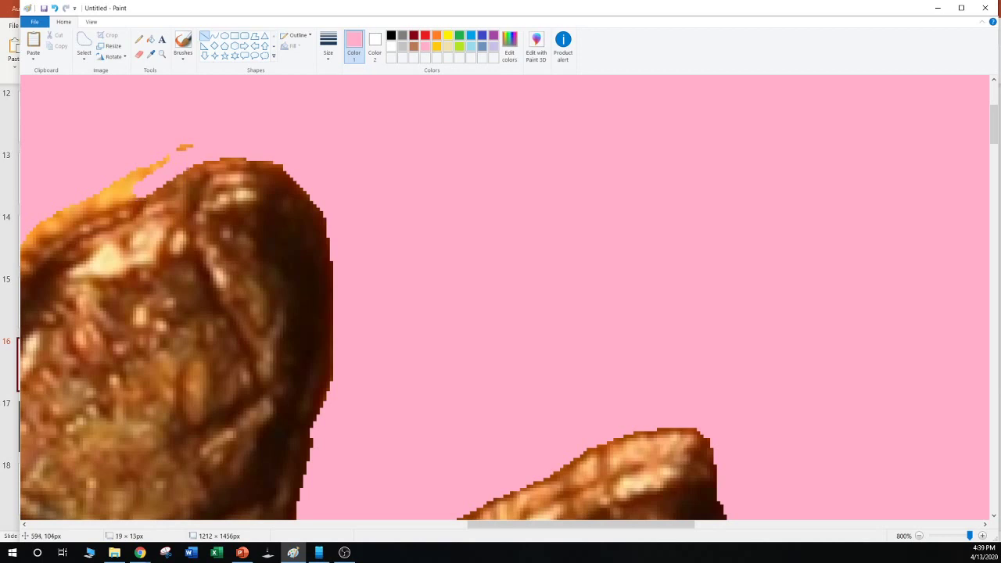
left_click(235, 118)
left_click_drag(198, 138, 89, 201)
left_click(302, 126)
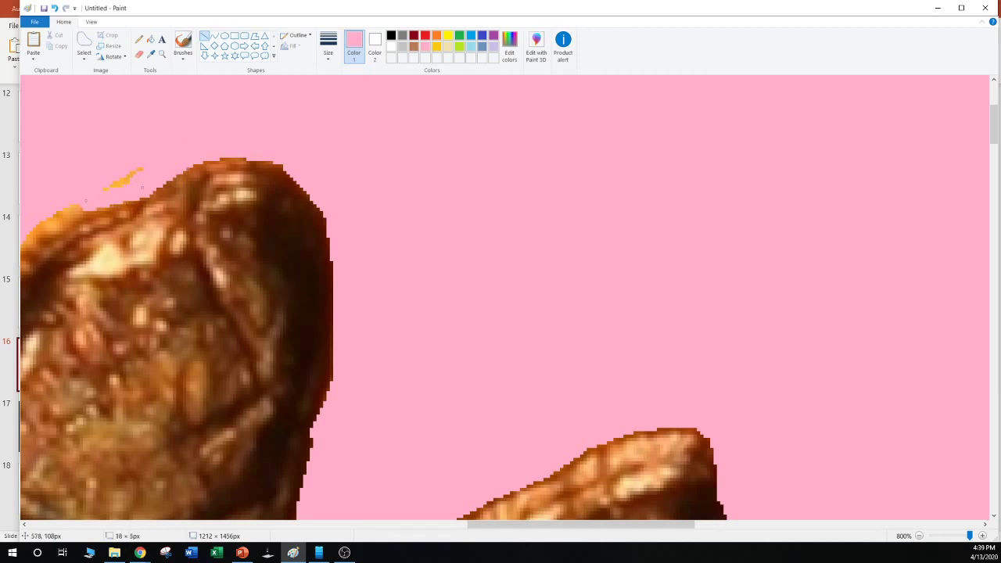
left_click(284, 168)
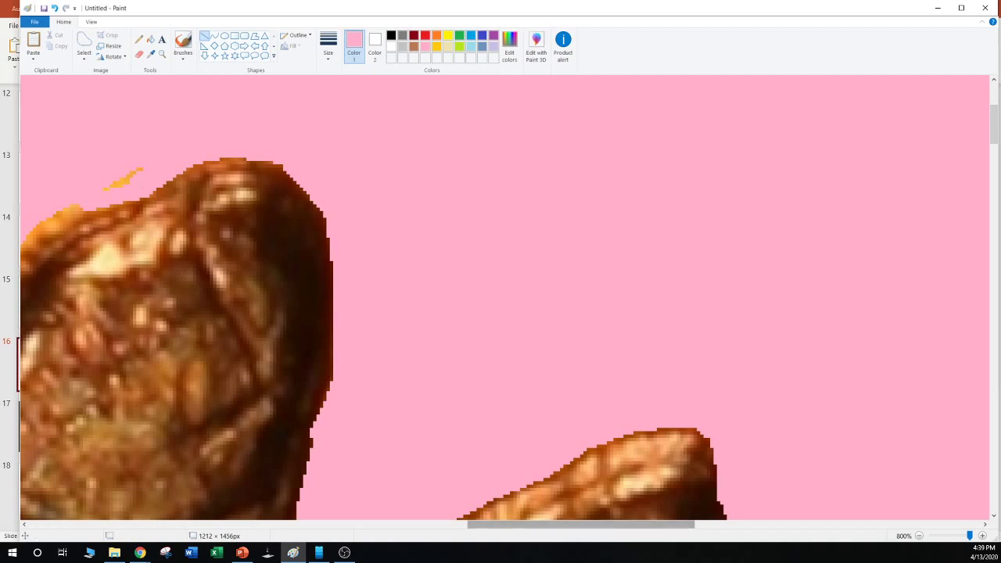
Trim the orange fringe down the feather's left slope with pink lines and cover the stray specks beside it
left_click_drag(581, 523, 496, 524)
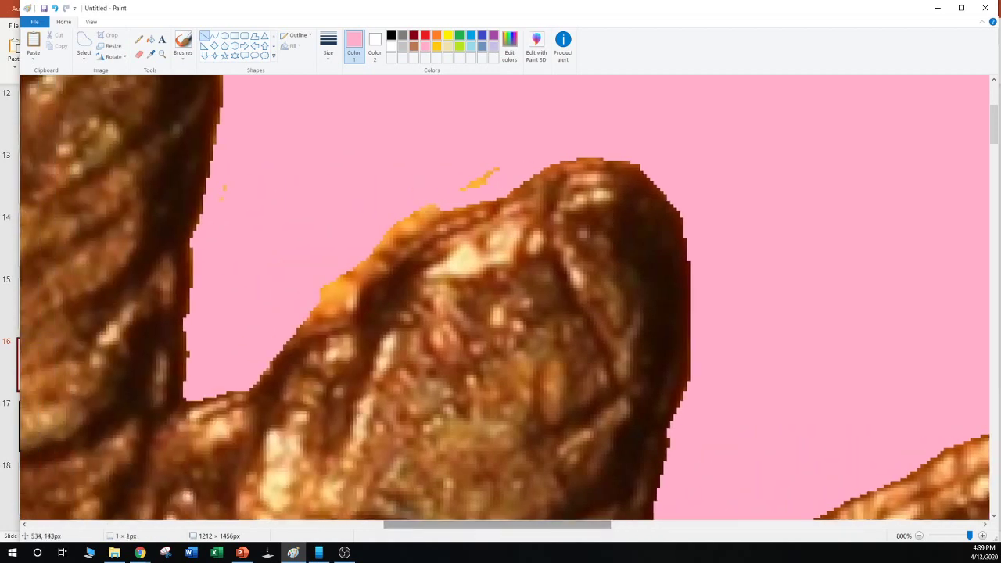
mouse_move(262, 326)
left_mouse_down()
mouse_move(357, 301)
mouse_move(344, 290)
mouse_move(428, 205)
left_mouse_up()
left_click(301, 286)
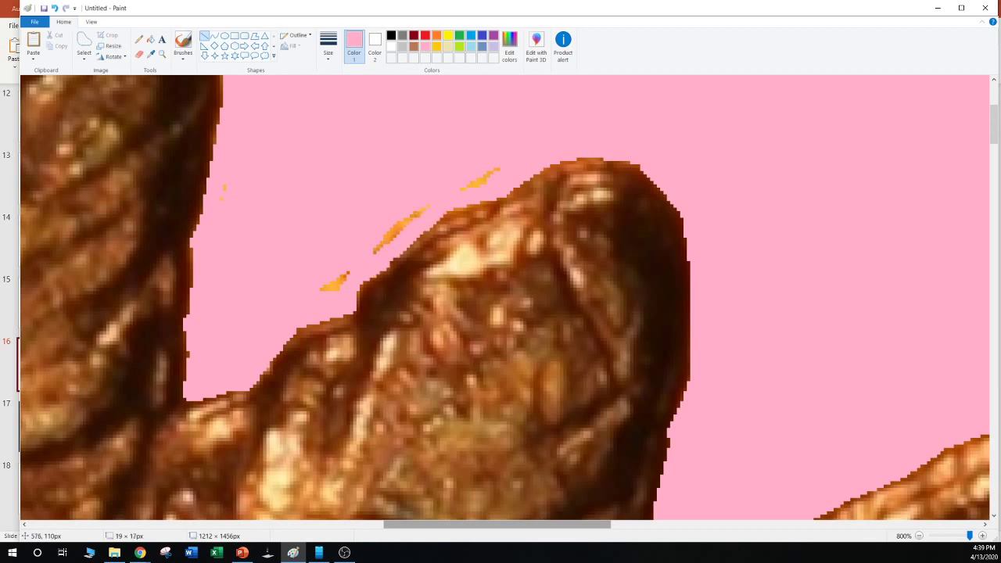
left_click_drag(507, 164, 322, 289)
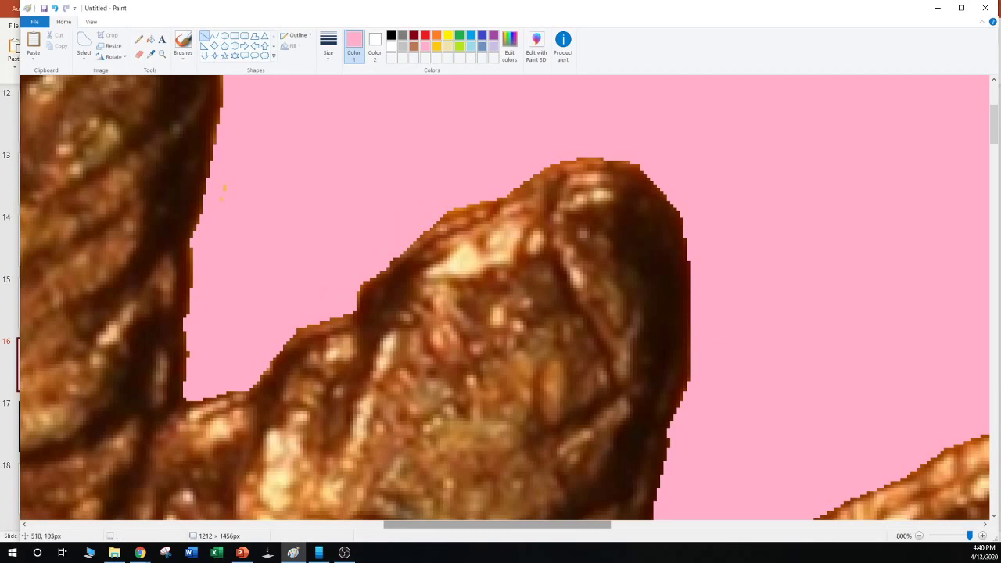
left_click(313, 186)
Fill the pink background around the head with white
left_click(151, 39)
left_click(391, 47)
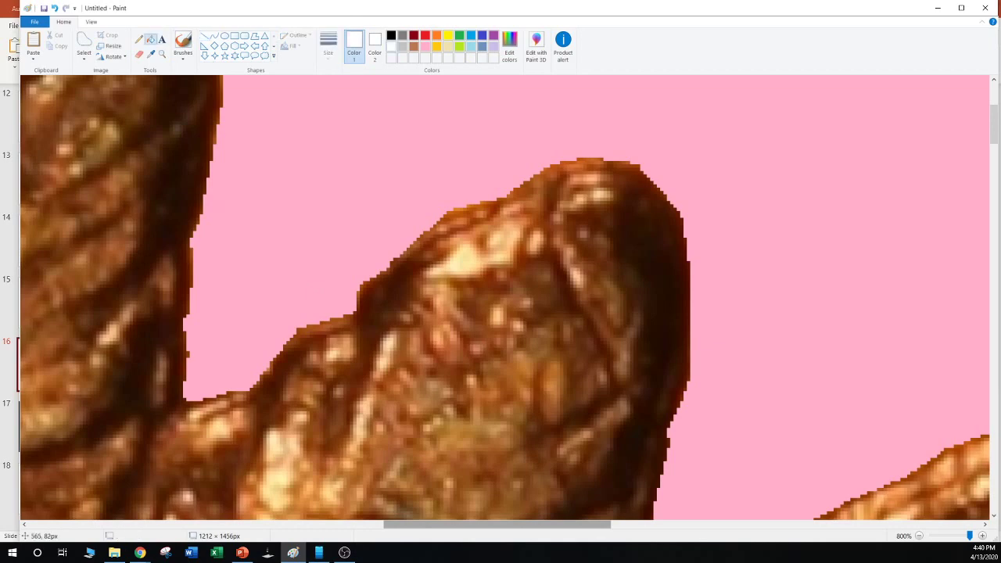
left_click(625, 140)
scroll(641, 181, "down", 8)
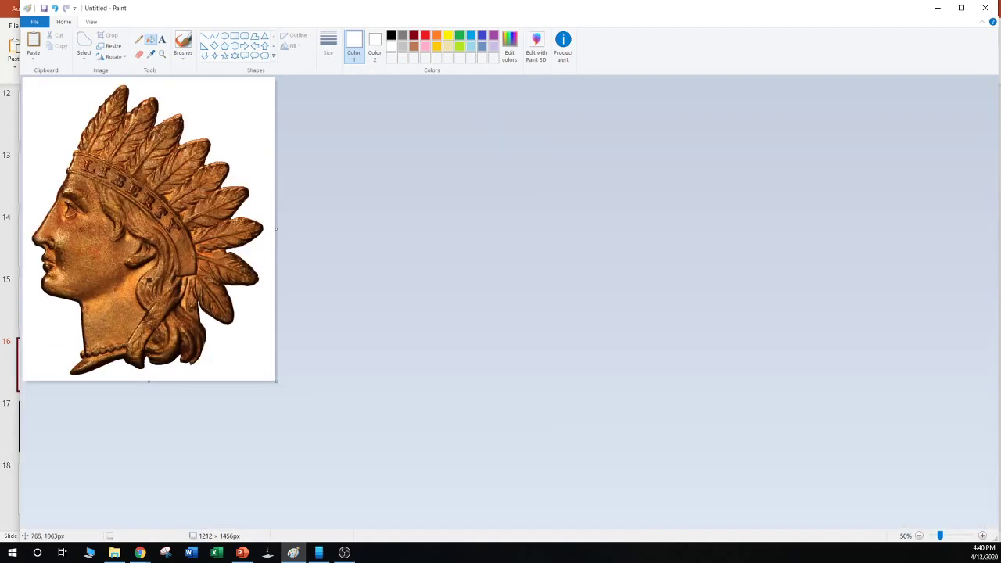
Check the edges of the left feathers and headband up close and erase the stray speck beside the headband
scroll(508, 297, "up", 4)
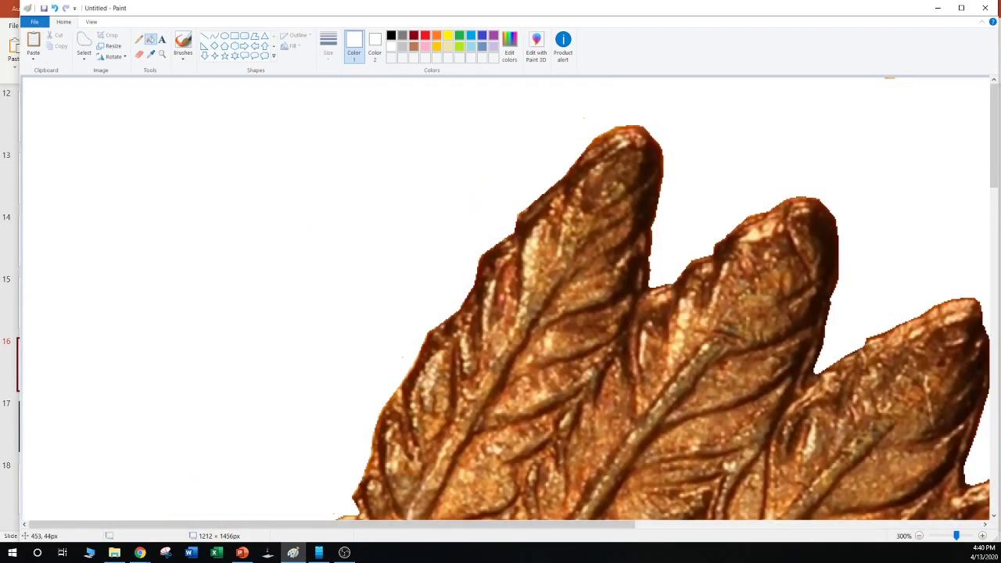
scroll(508, 297, "up", 3)
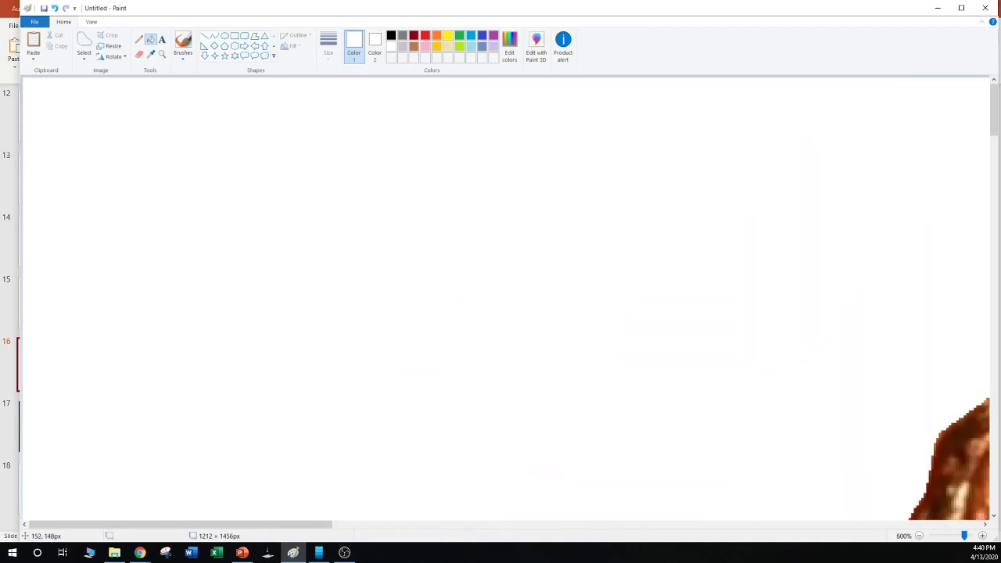
scroll(508, 297, "right", 8)
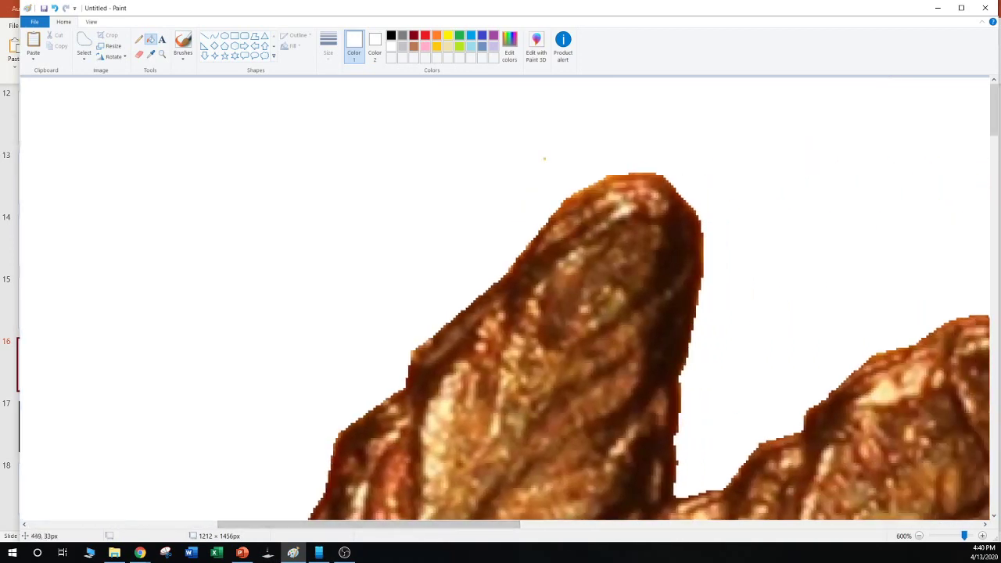
scroll(508, 297, "down", 3)
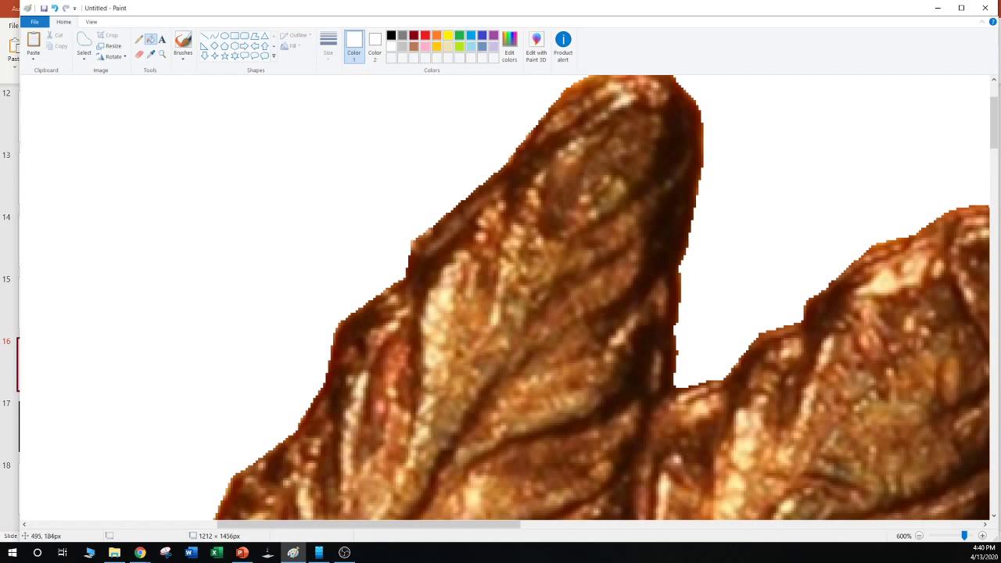
scroll(508, 297, "left", 6)
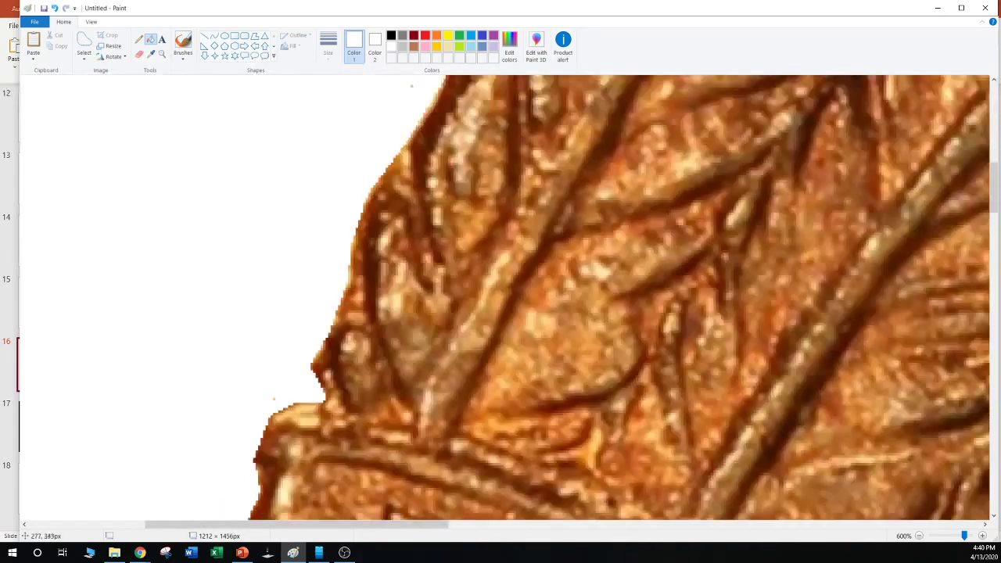
scroll(508, 297, "down", 6)
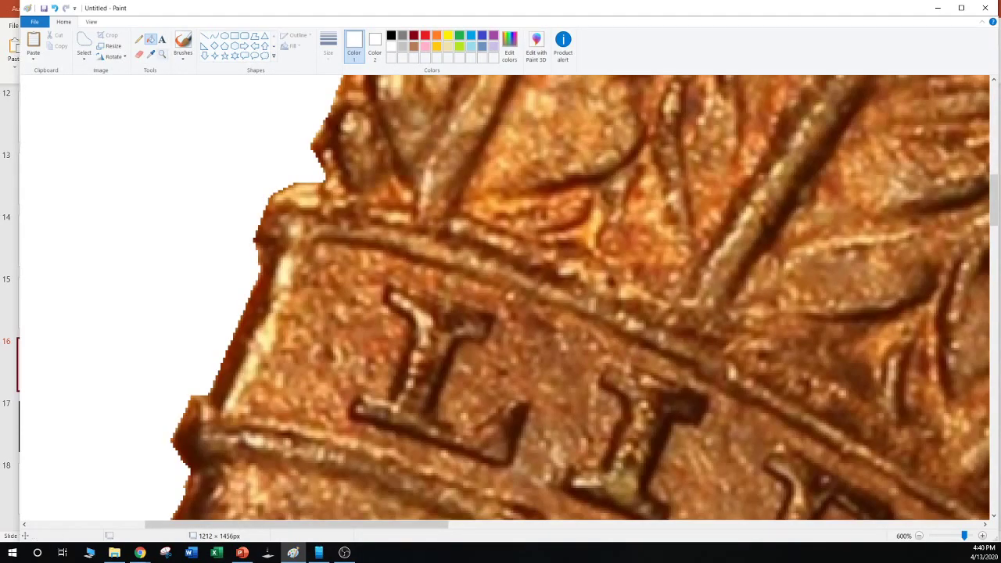
left_click(138, 54)
scroll(335, 243, "up", 10)
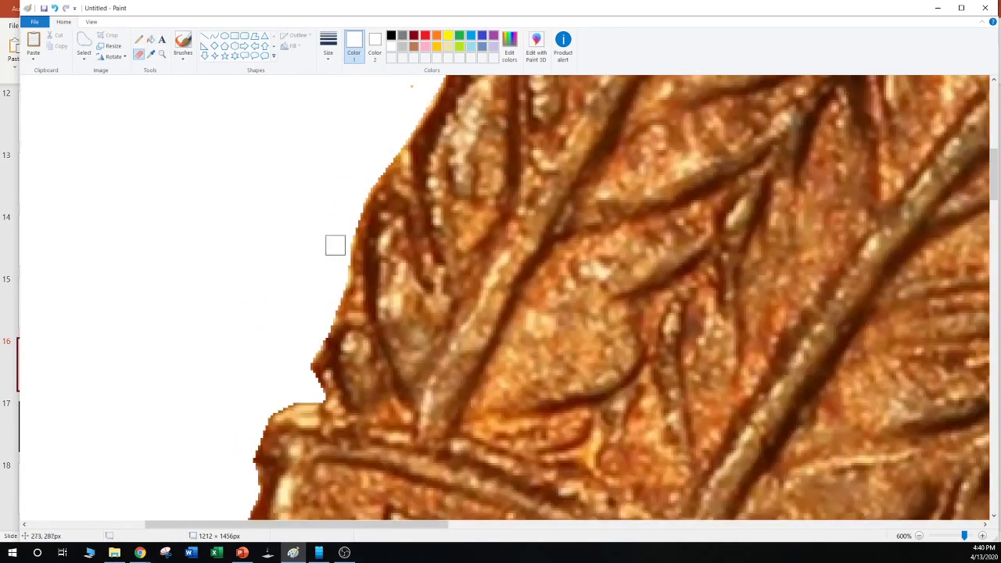
scroll(320, 218, "down", 10)
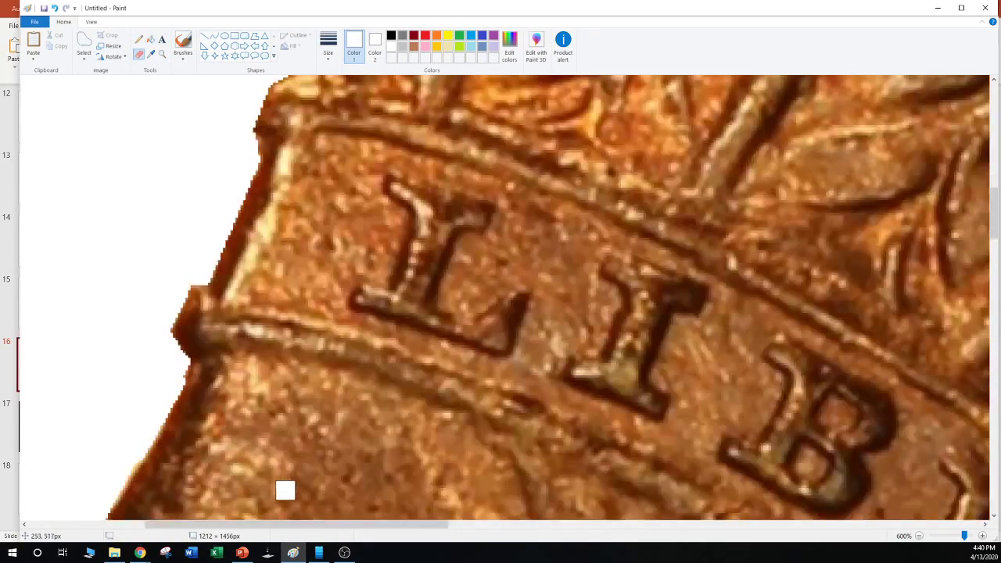
Inspect the cutout's outline along the face, neck, necklace and lowest feather for stray pixels
scroll(281, 523, "left", 5)
scroll(237, 317, "down", 12)
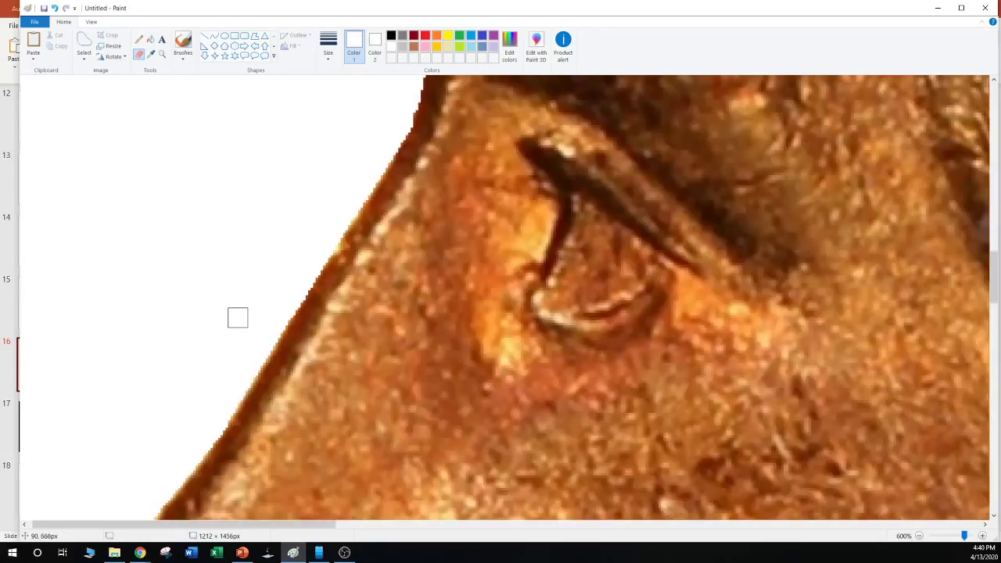
scroll(183, 324, "down", 10)
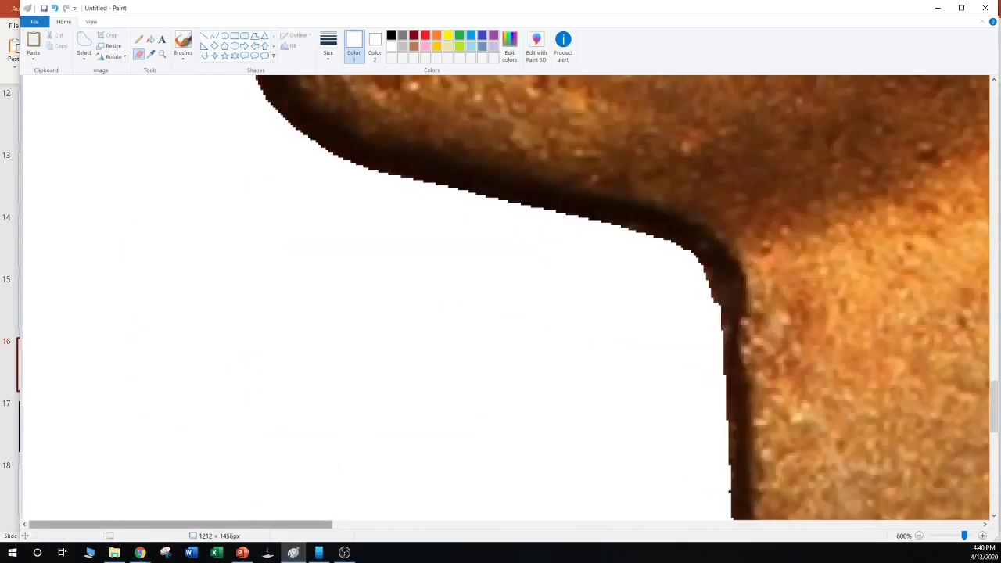
scroll(322, 290, "right", 10)
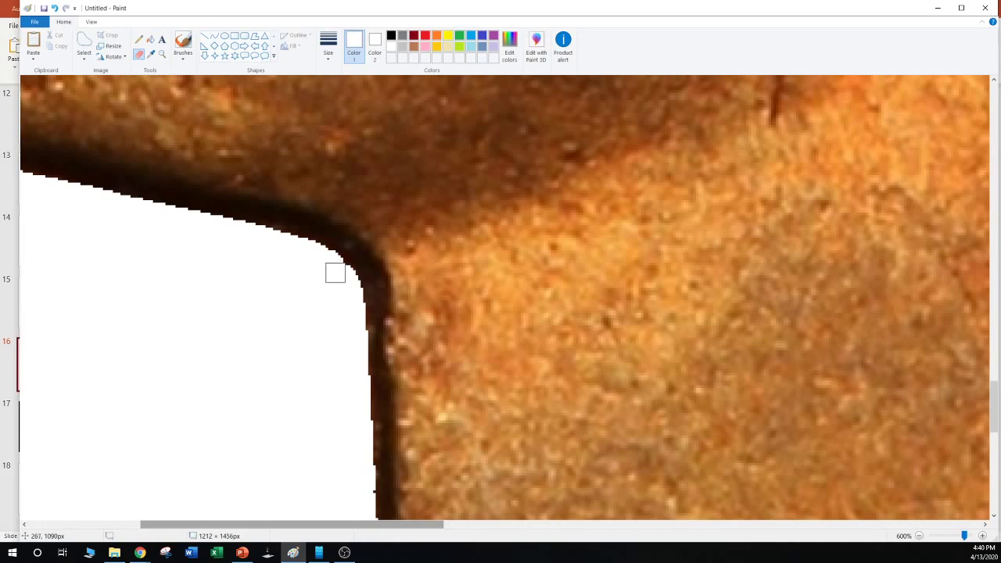
scroll(351, 414, "down", 10)
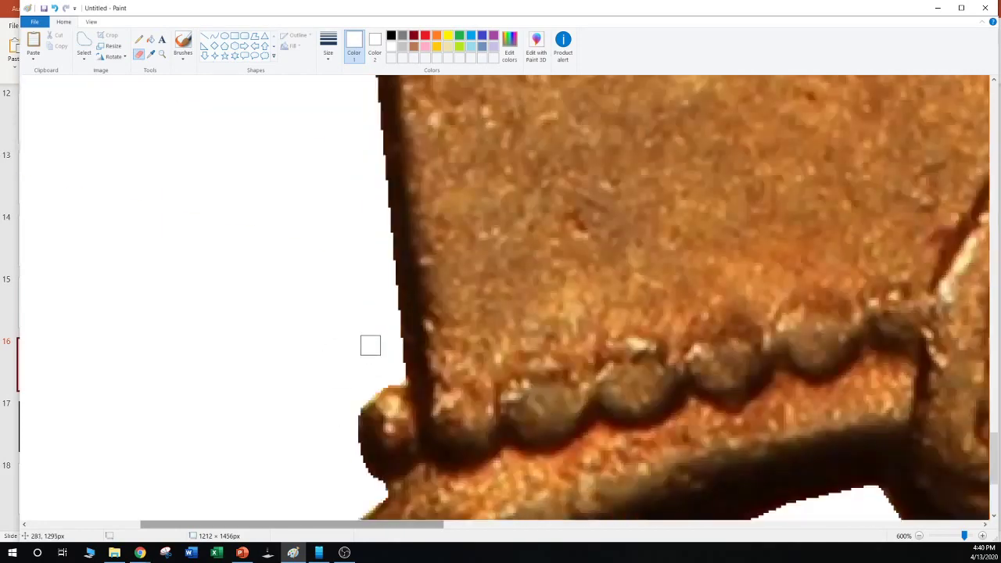
left_click_drag(289, 523, 673, 524)
scroll(692, 395, "up", 5)
scroll(692, 395, "up", 3)
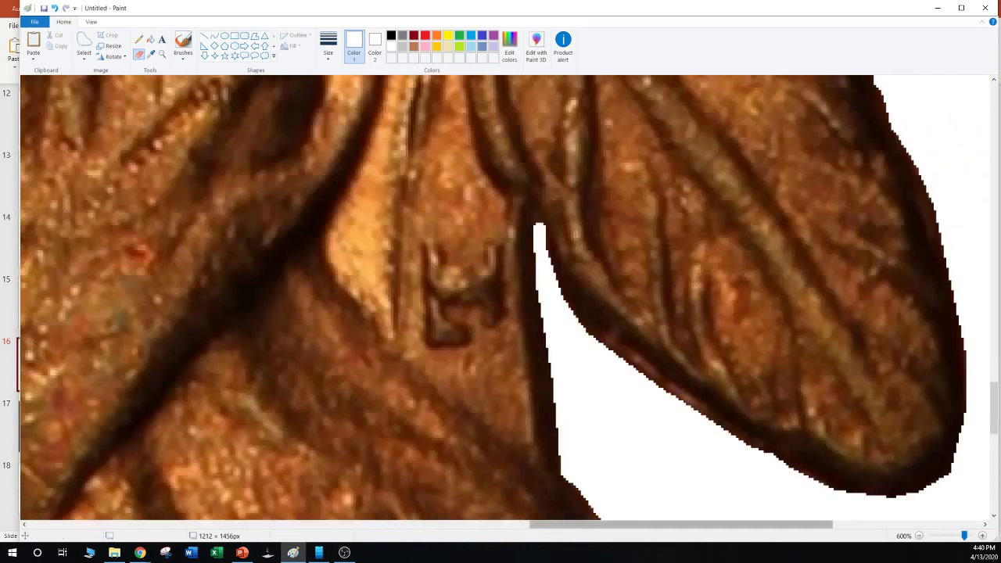
Check the edges of the lower and right feathers up close and erase the small spike on the fifth feather's upper edge
scroll(648, 476, "right", 5)
scroll(569, 405, "up", 5)
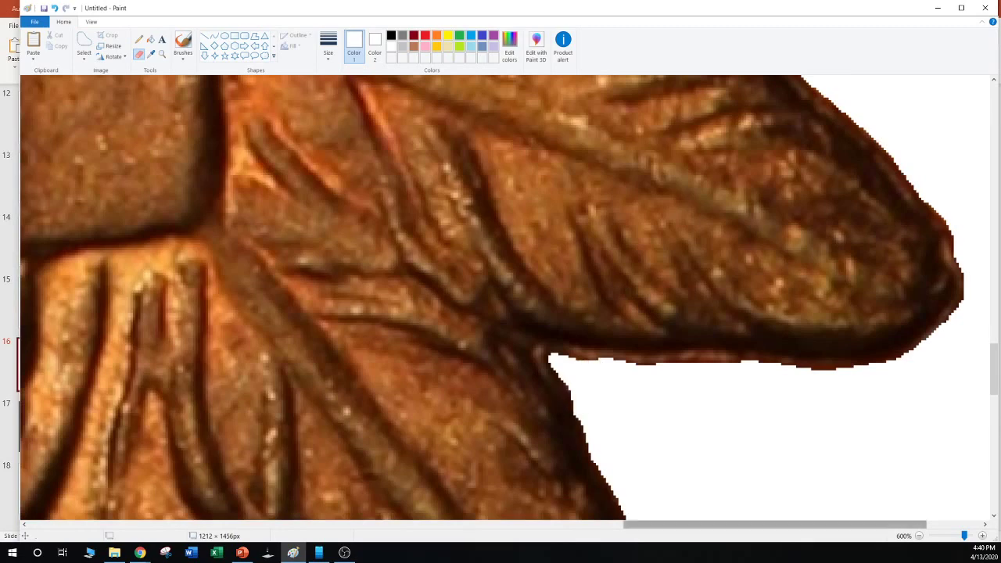
scroll(655, 504, "right", 5)
scroll(720, 441, "up", 3)
scroll(719, 440, "up", 10)
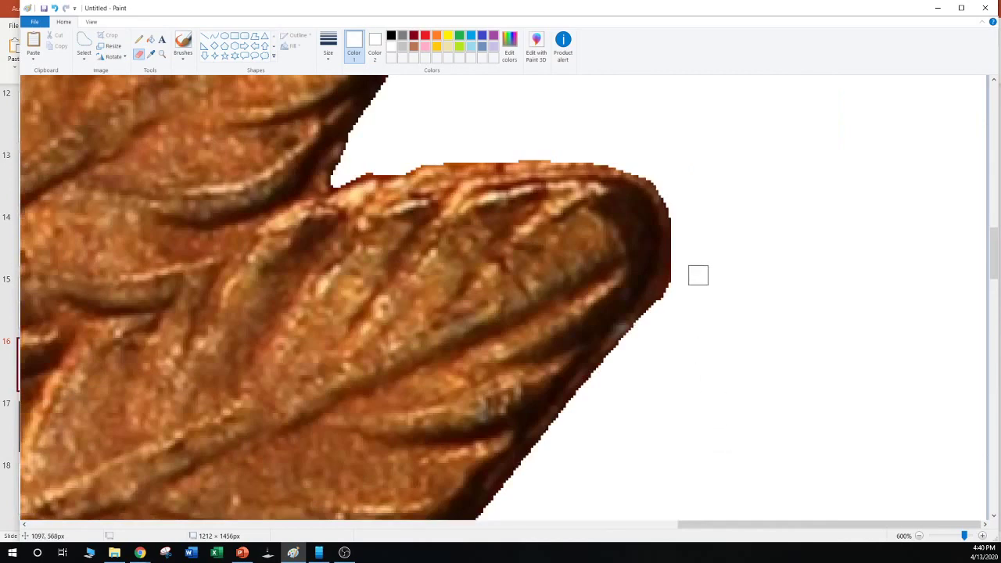
scroll(640, 221, "up", 3)
scroll(640, 220, "up", 3)
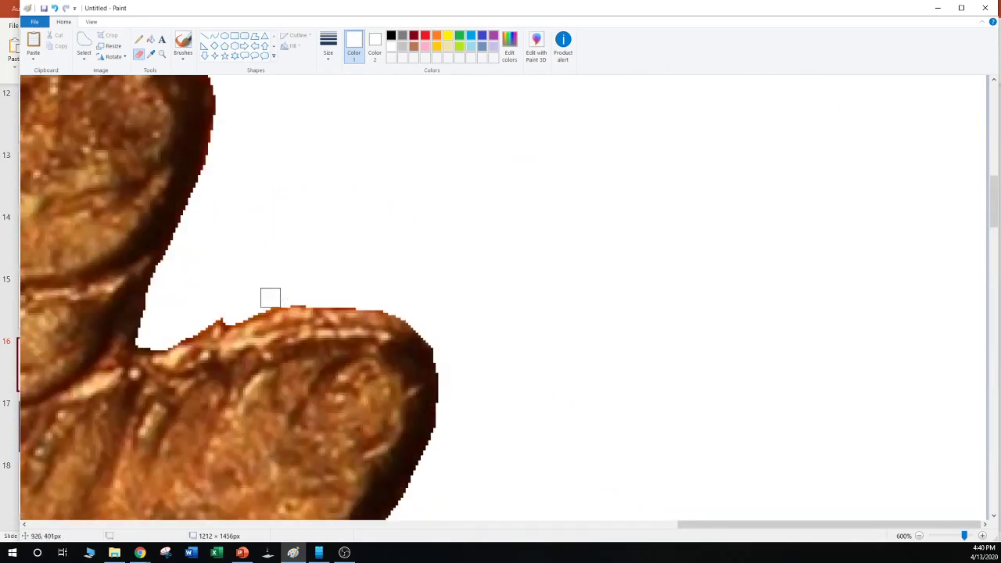
left_click(218, 313)
scroll(520, 350, "left", 6)
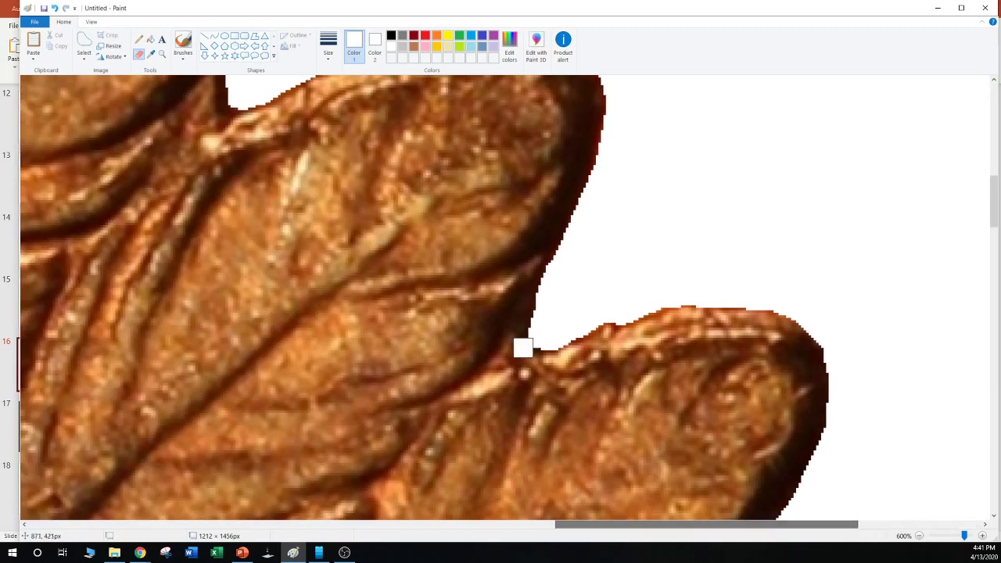
Inspect the outline of the upper feathers and the gaps between them for stray pixels
scroll(520, 350, "up", 3)
scroll(520, 350, "up", 2)
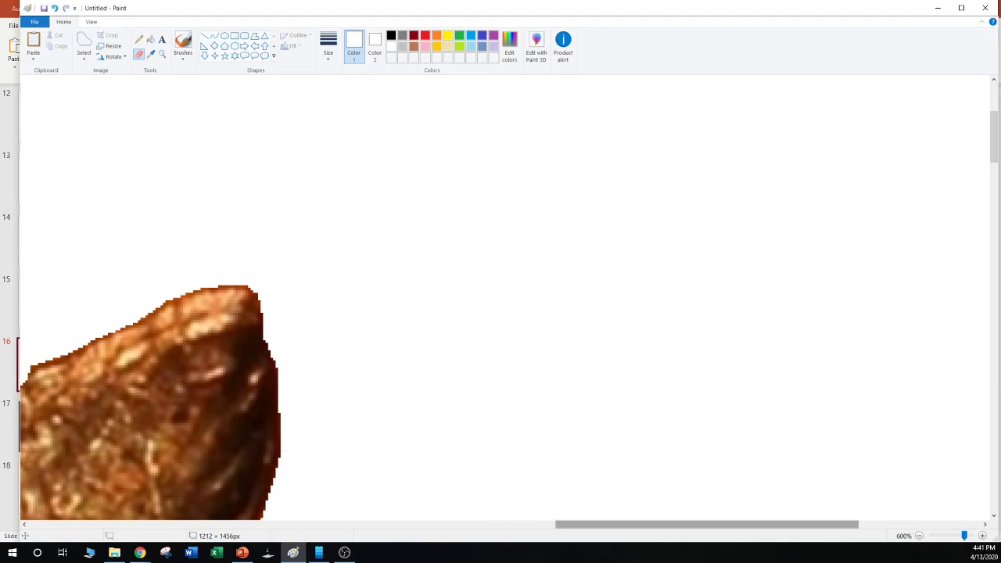
scroll(354, 493, "left", 5)
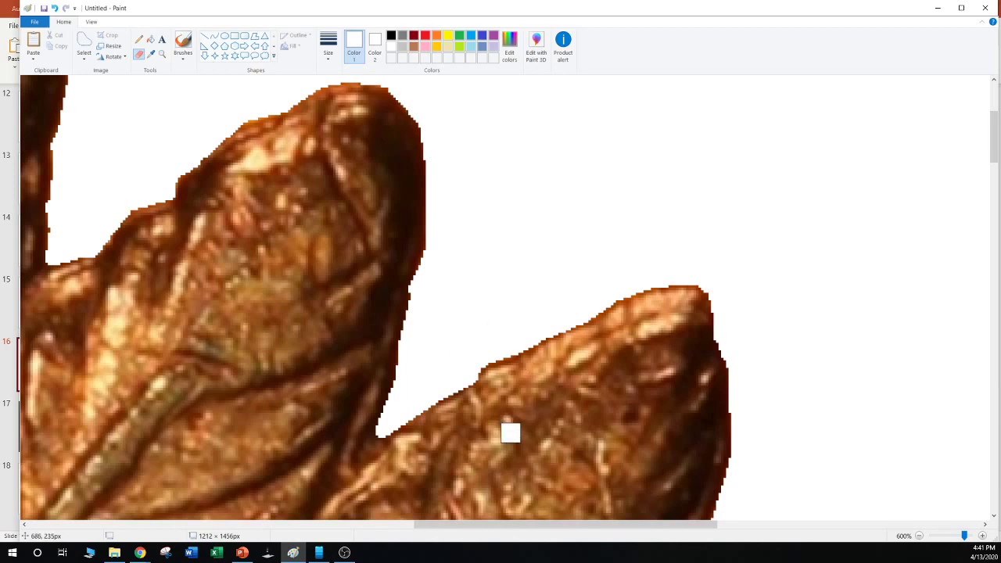
scroll(482, 513, "left", 5)
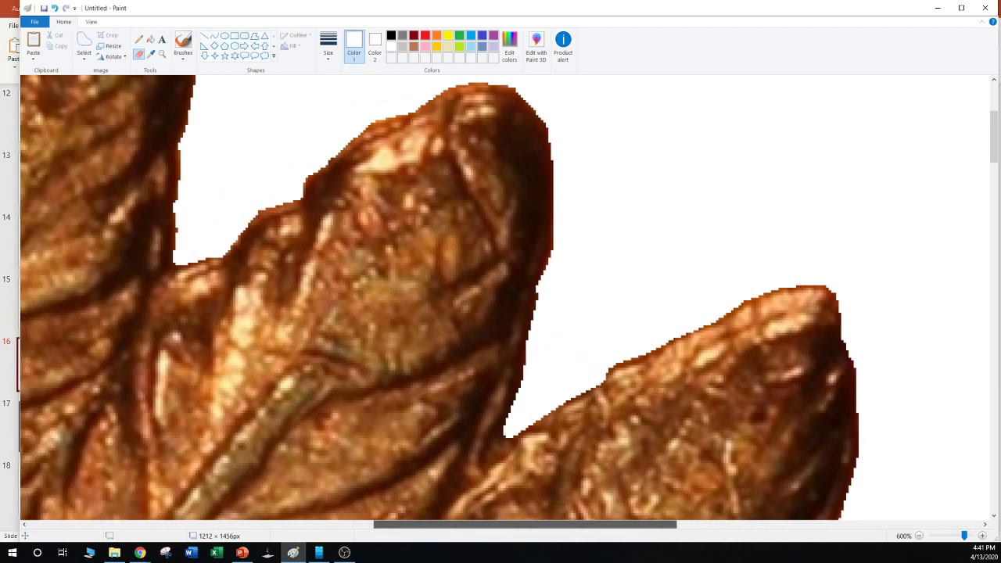
scroll(367, 288, "down", 7)
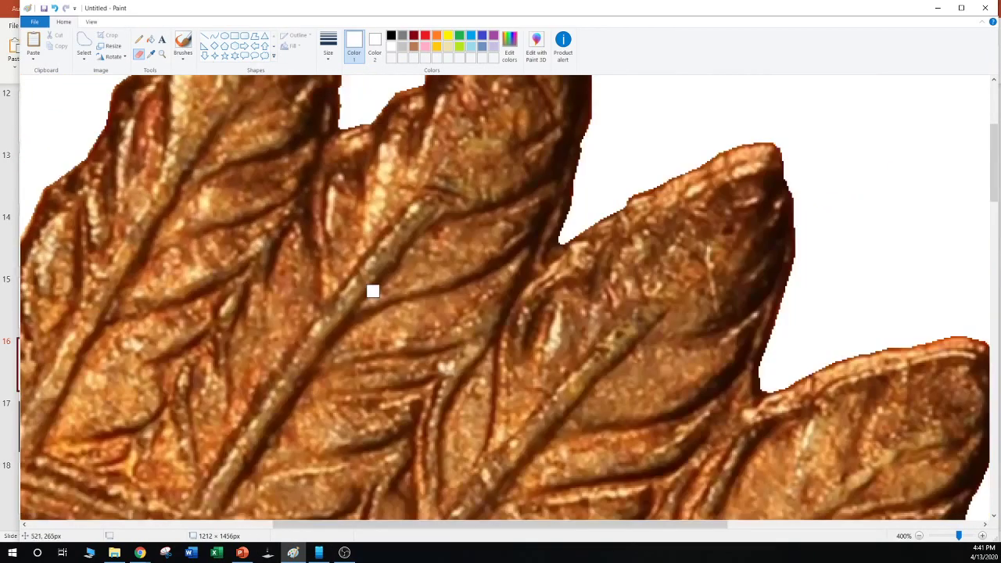
scroll(366, 288, "up", 2)
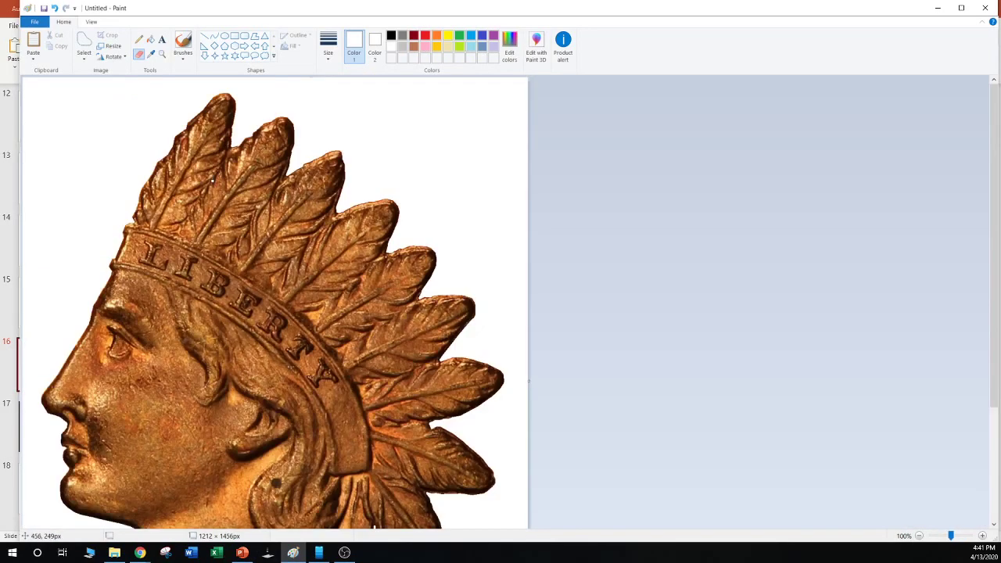
scroll(366, 288, "down", 1)
Copy the whole white-background cutout, switch to PowerPoint and replace the coin photo on slide 16 with it
key("ctrl+a")
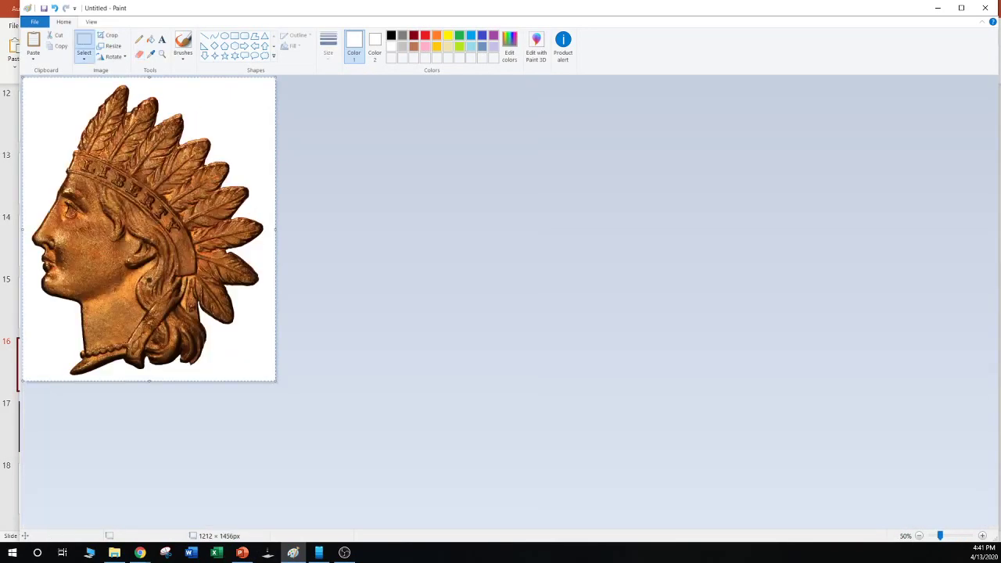
key("alt+Tab")
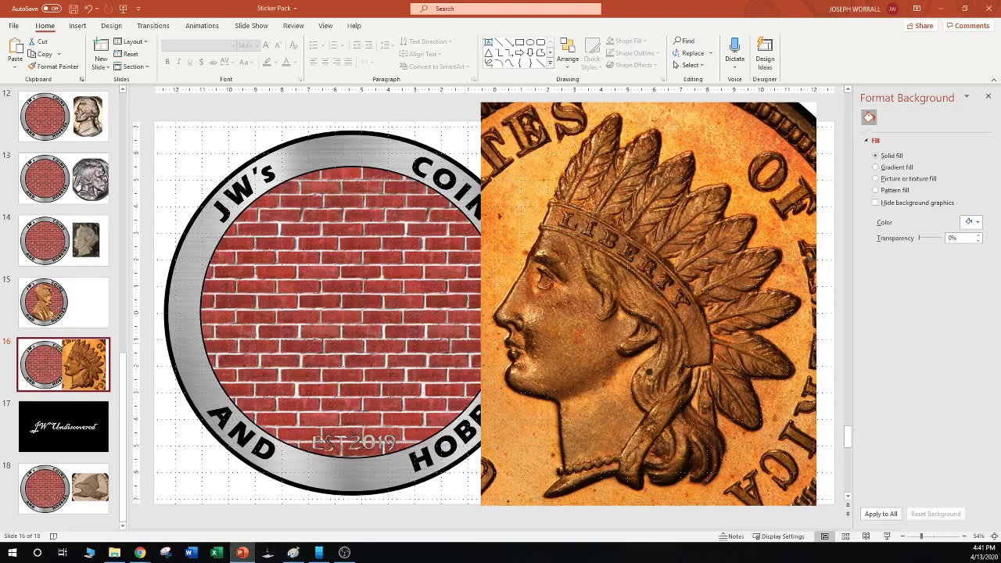
left_click(594, 301)
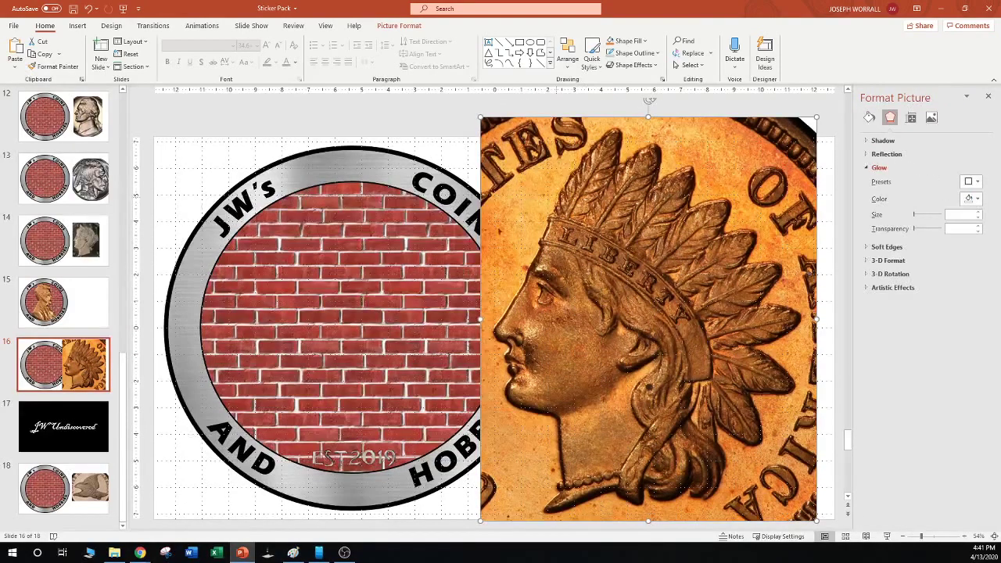
key("Delete")
key("ctrl+v")
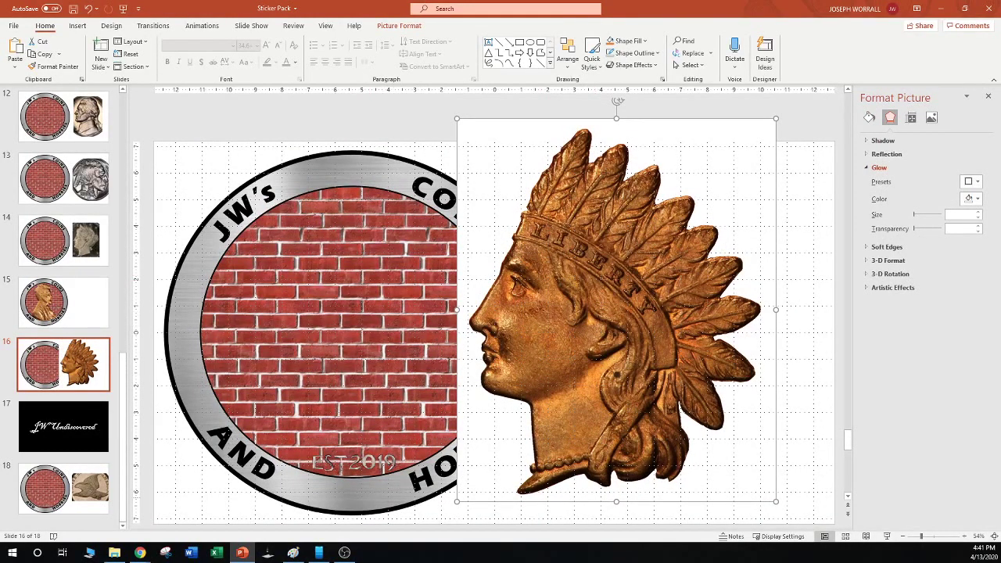
Switch back to Paint and fill the white background around the head with light pink
left_click(292, 553)
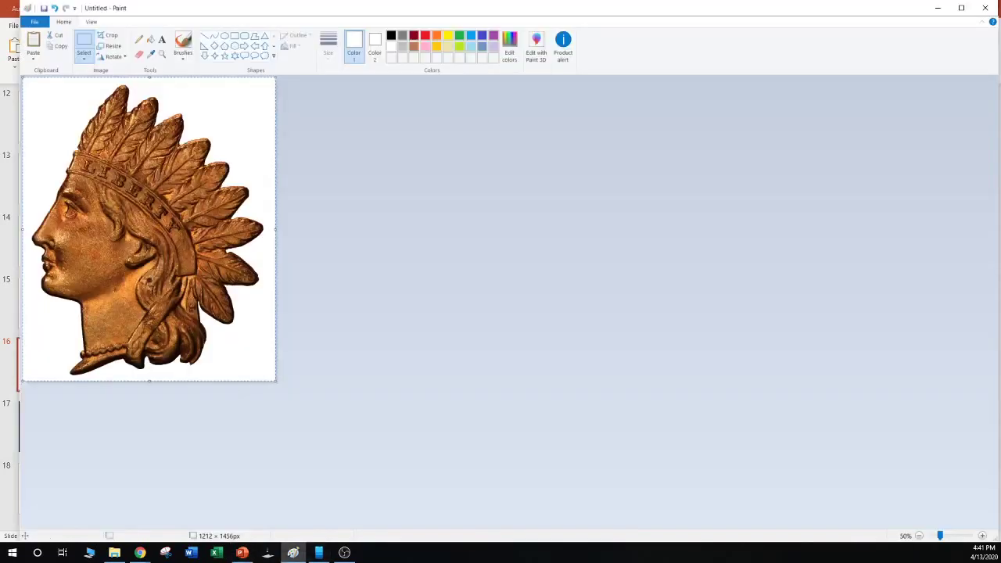
key("Escape")
left_click(151, 39)
left_click(424, 47)
left_click(243, 170)
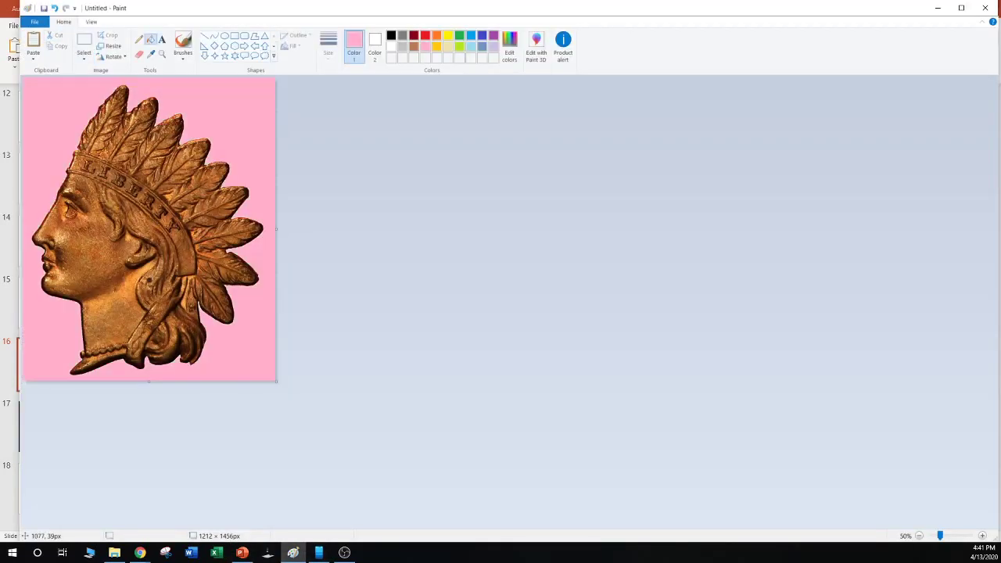
Copy the pink-background cutout, replace the white version on the PowerPoint slide with it and move it over the round badge
key("ctrl+a")
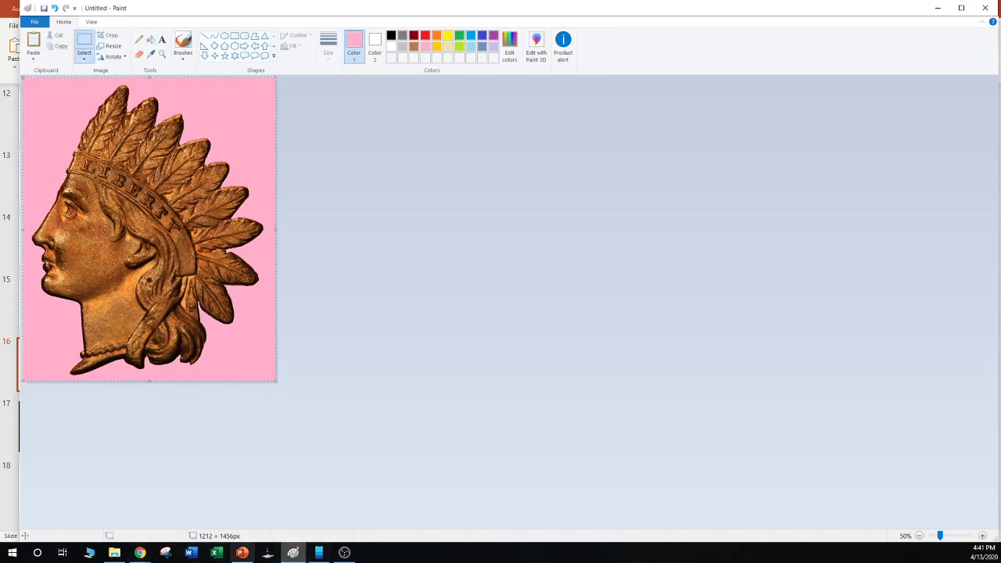
left_click(293, 553)
key("Delete")
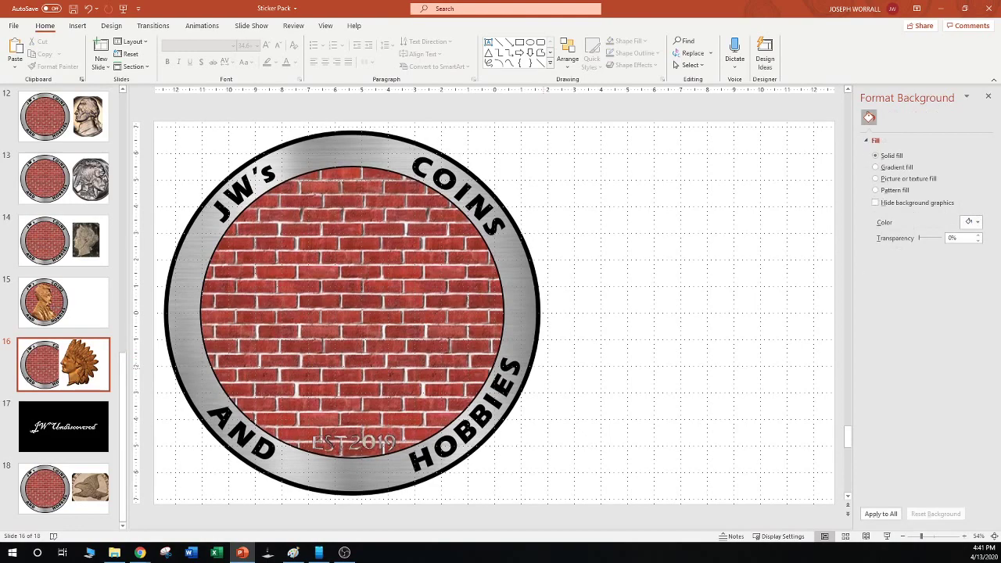
key("ctrl+v")
left_click_drag(430, 314, 321, 316)
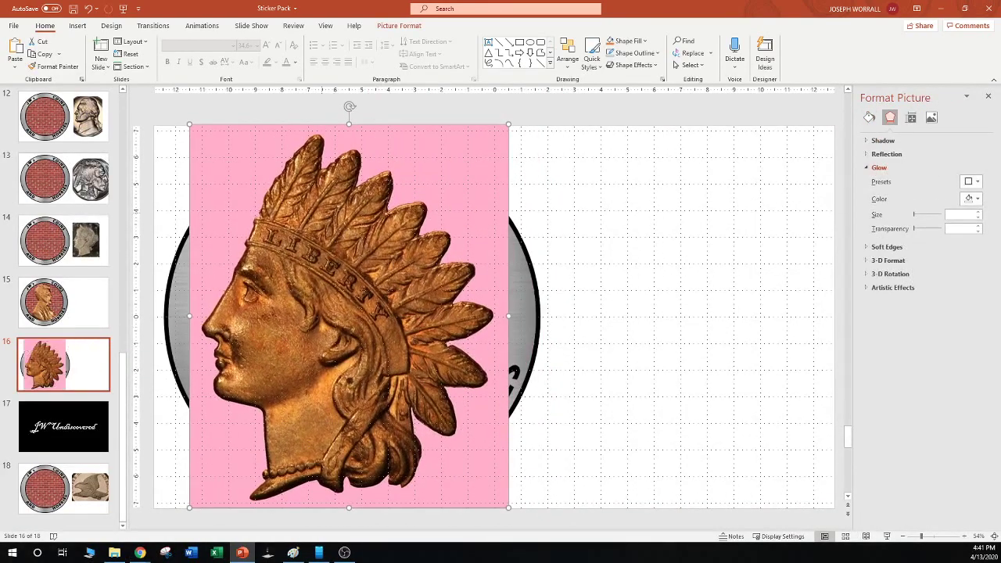
Make the pink background of the pasted head picture transparent
left_click(399, 25)
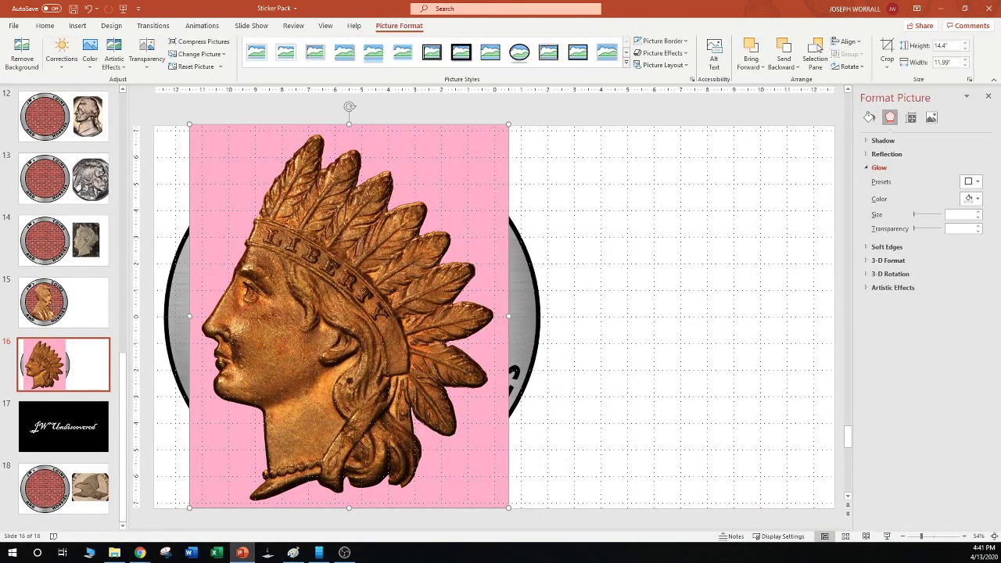
left_click(90, 56)
left_click(129, 328)
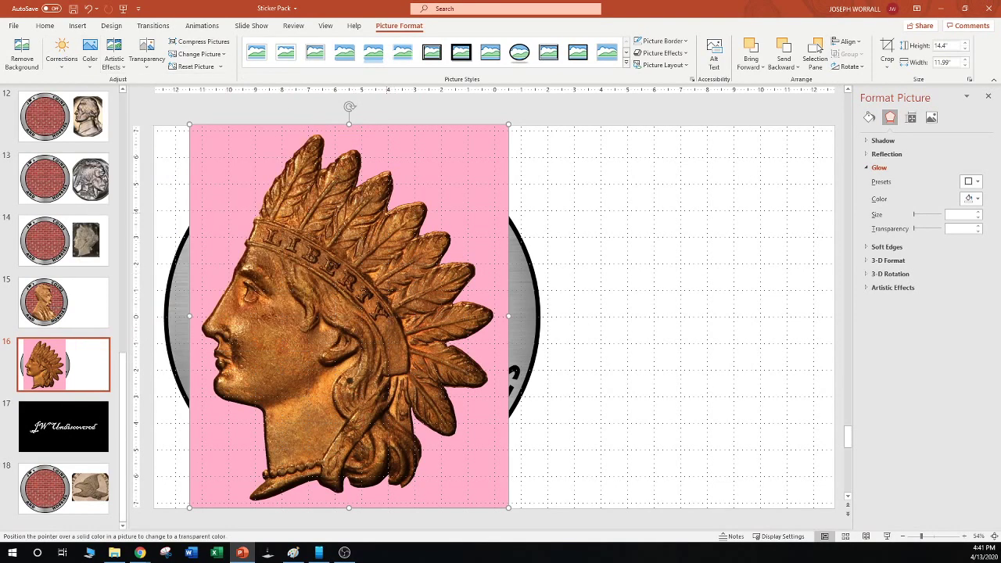
left_click(222, 227)
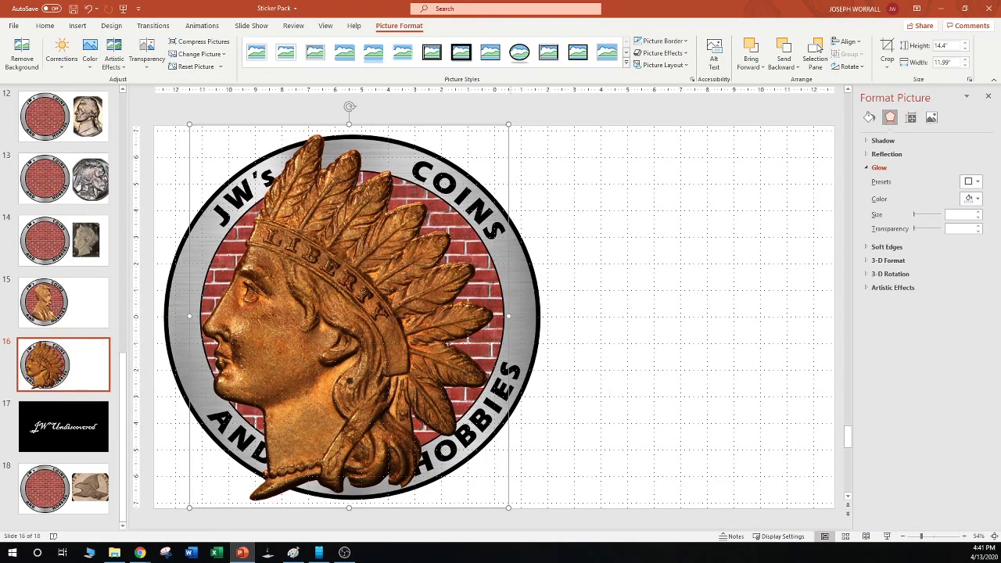
Shrink the head to about 10.25 by 8.54 inches and position it inside the badge's brick circle
left_click_drag(508, 124, 478, 156)
mouse_move(353, 314)
left_mouse_down()
mouse_move(379, 315)
mouse_move(369, 314)
left_mouse_up()
left_click_drag(234, 148, 251, 172)
left_click_drag(365, 310, 364, 301)
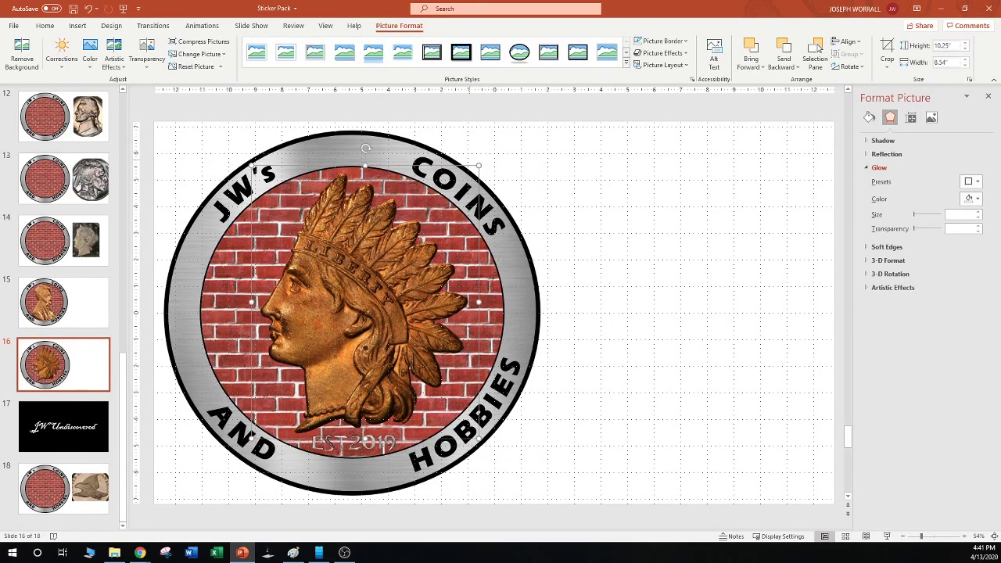
Enlarge the head to about 10.78 by 8.97 inches and fine-tune its position within the brick circle
left_click_drag(365, 300, 361, 295)
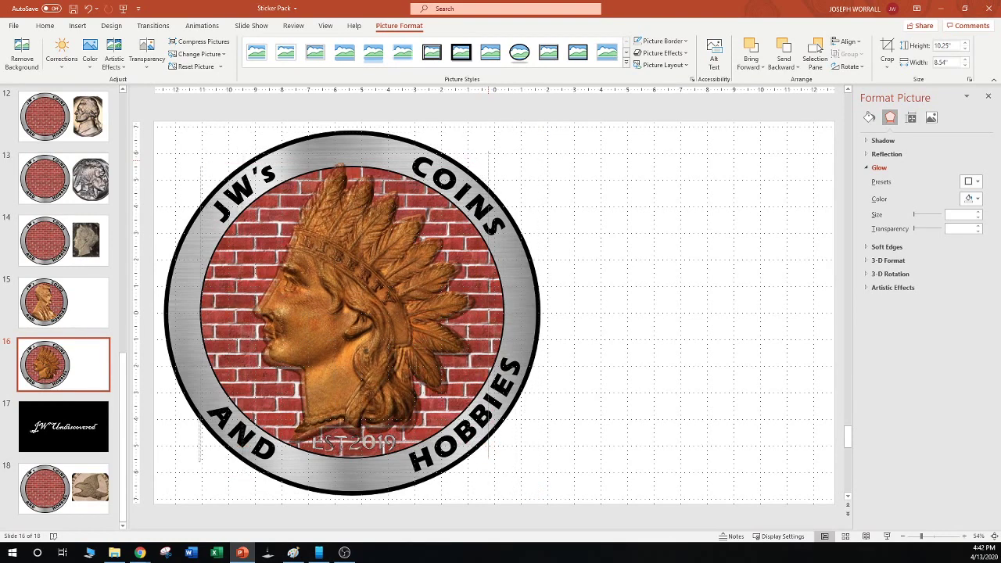
left_click_drag(488, 153, 484, 159)
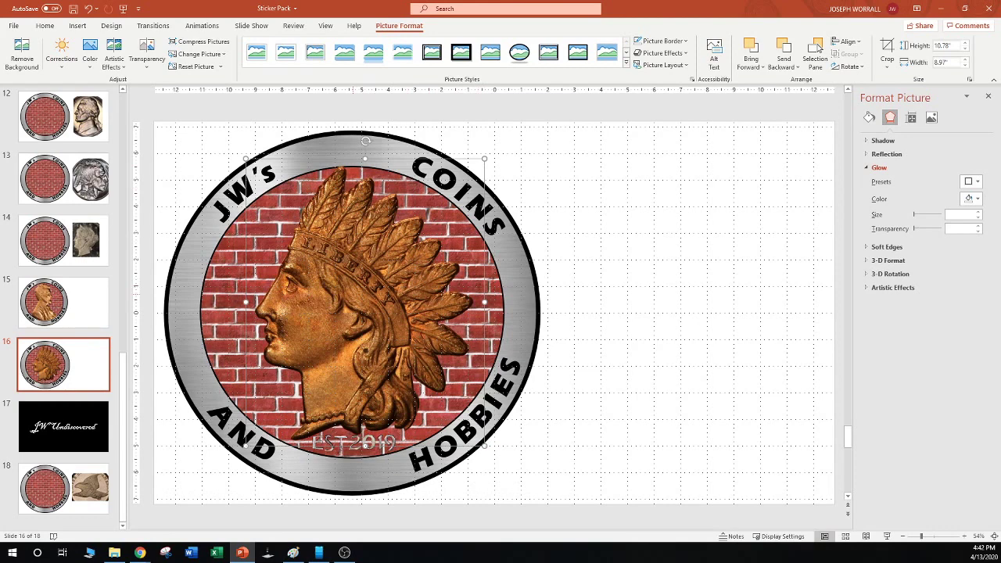
left_click_drag(353, 300, 355, 302)
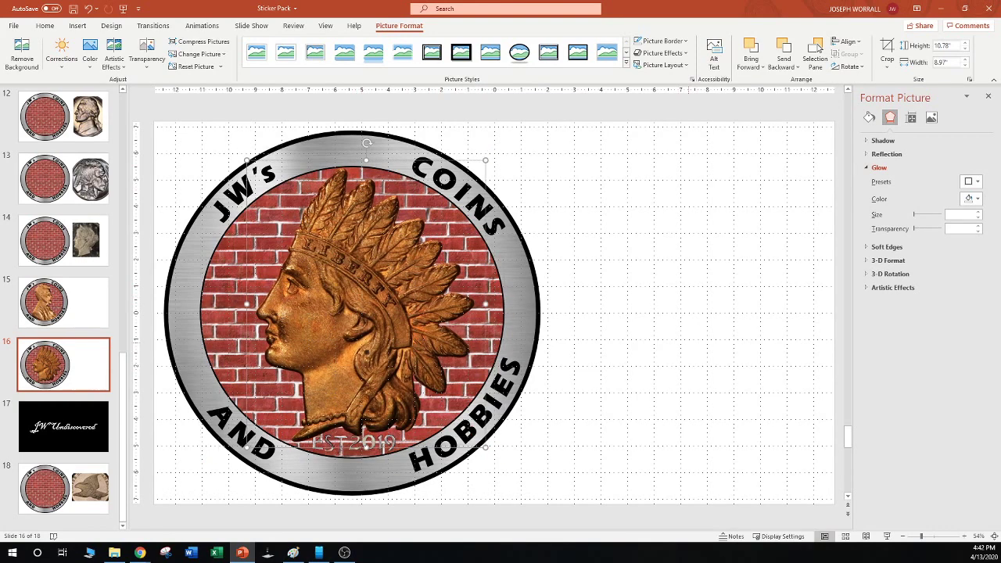
key("Escape")
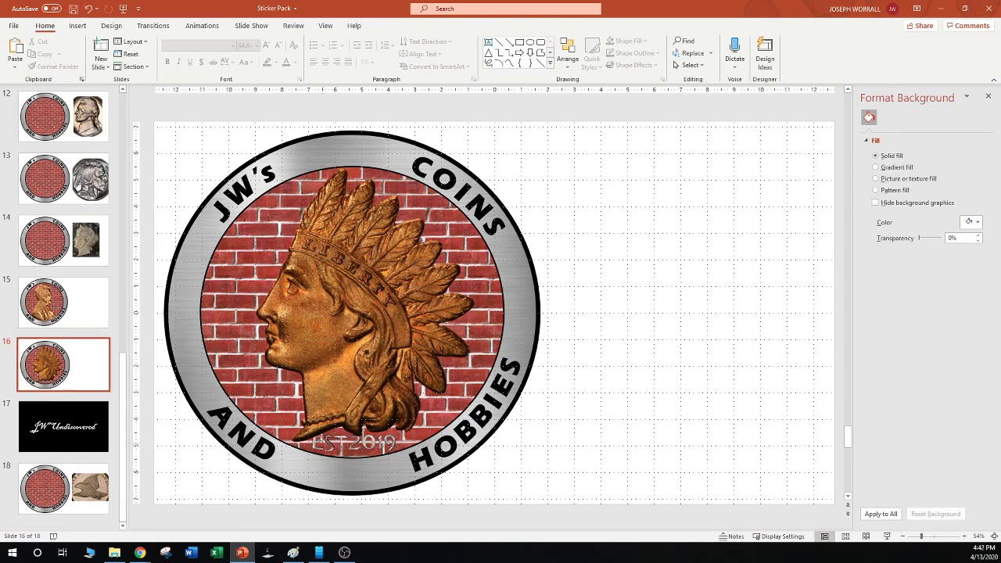
Move the head aside, take the EST and 2019 lettering off the bricks to the badge's lower corners, and return the head to the circle
left_click_drag(339, 300, 700, 271)
left_click(367, 444)
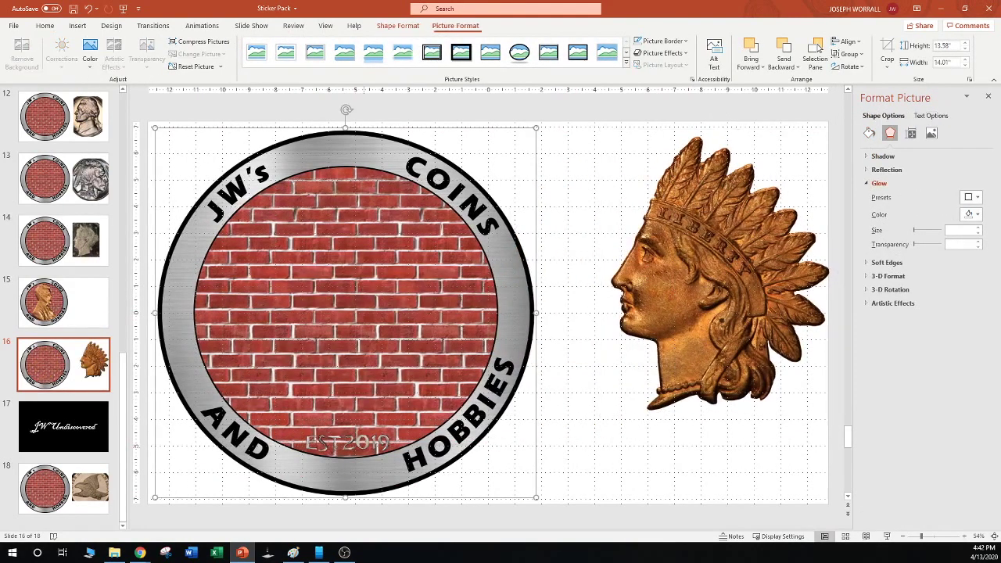
left_click(367, 443)
left_click_drag(368, 443, 488, 471)
left_click_drag(323, 443, 200, 481)
left_click_drag(712, 289, 345, 307)
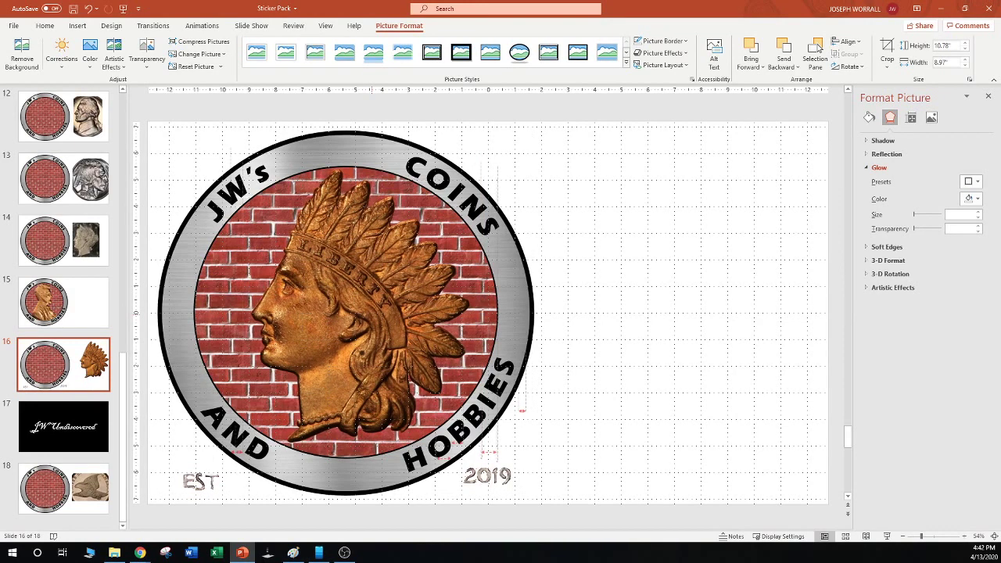
Shrink the 2019 lettering to about 0.65 by 1.82 inches, place it on the bricks beneath the hair and raise the head above it
key("ctrl+a")
left_click(501, 477)
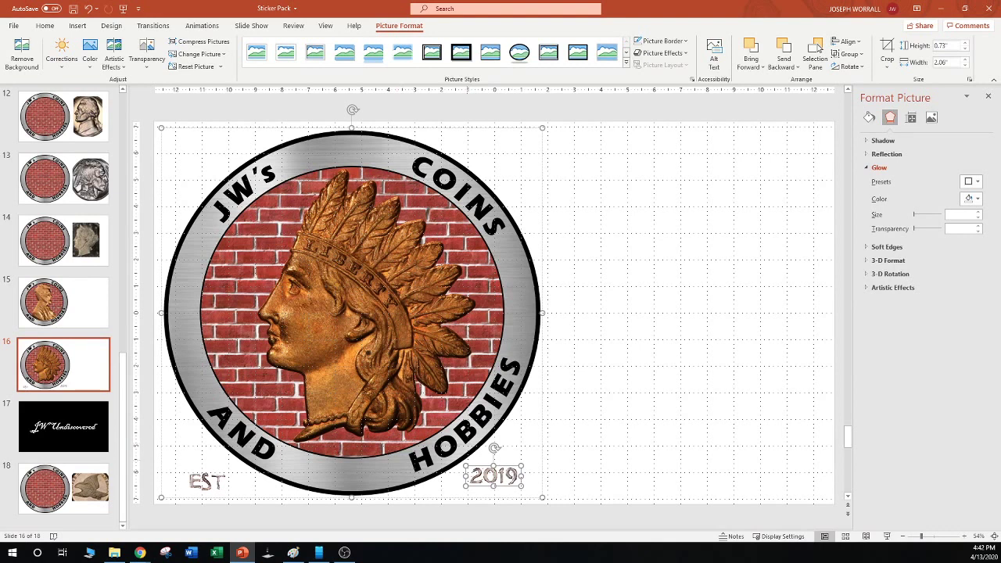
left_click_drag(500, 476, 404, 434)
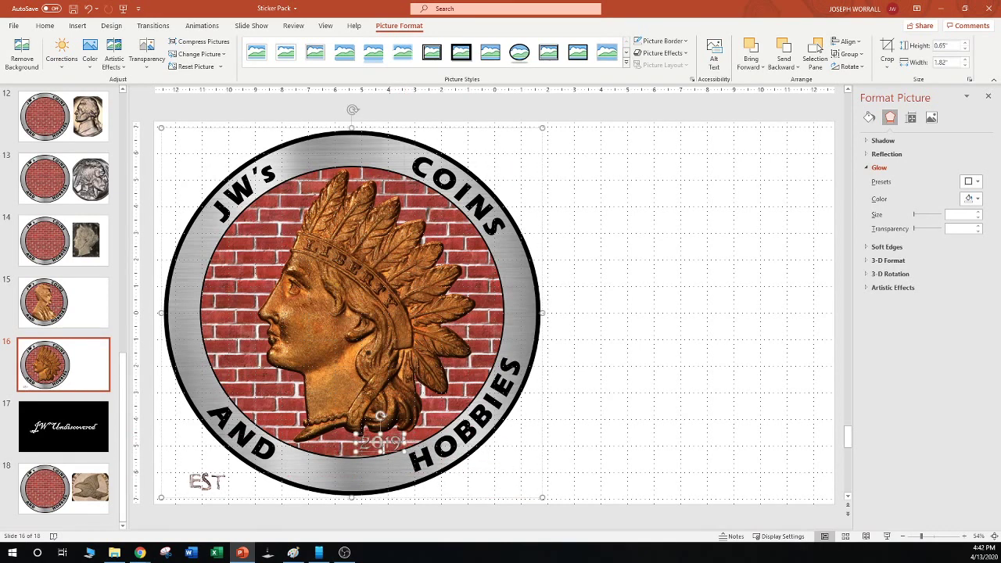
left_click_drag(391, 352, 389, 351)
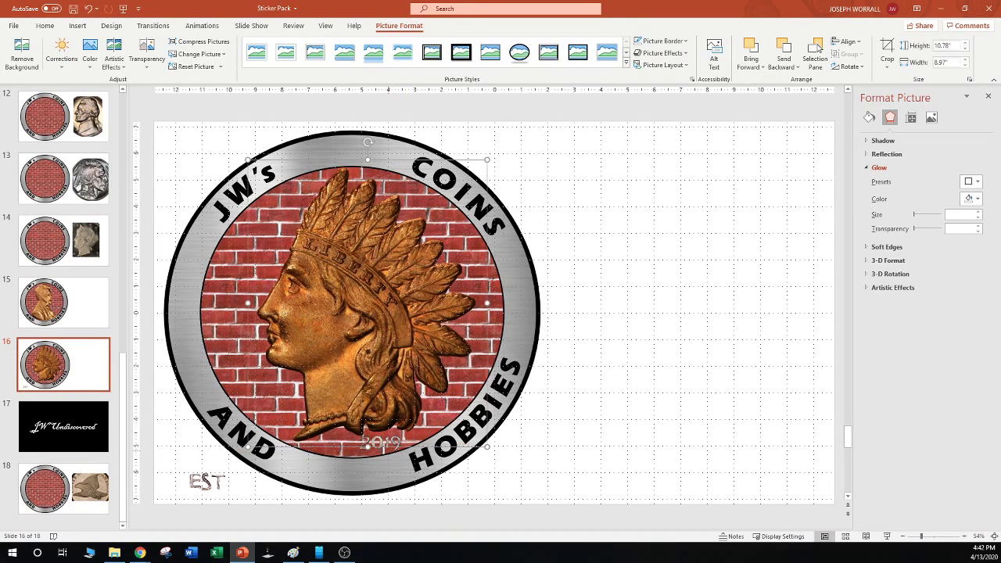
key("Tab")
key("Tab")
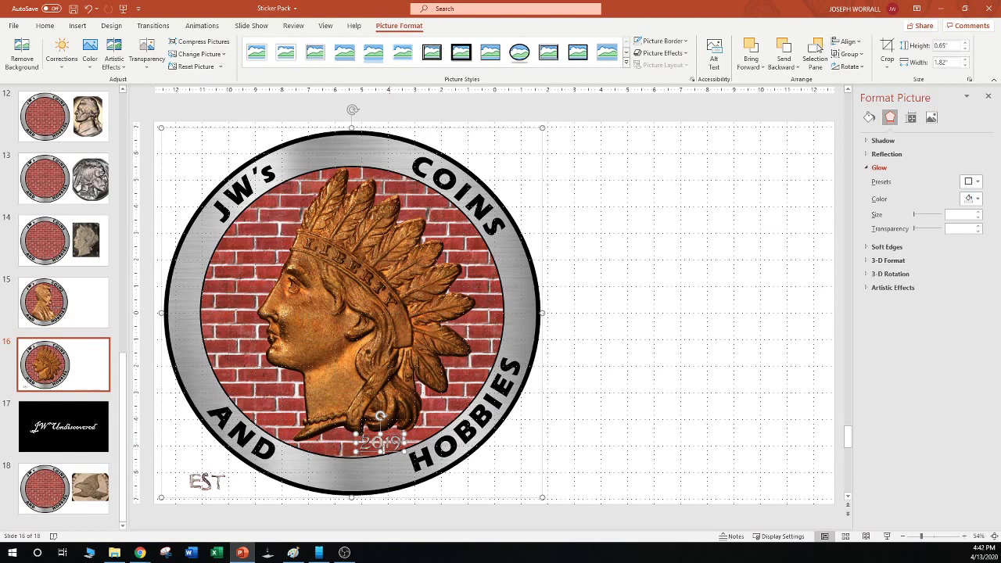
key("Tab")
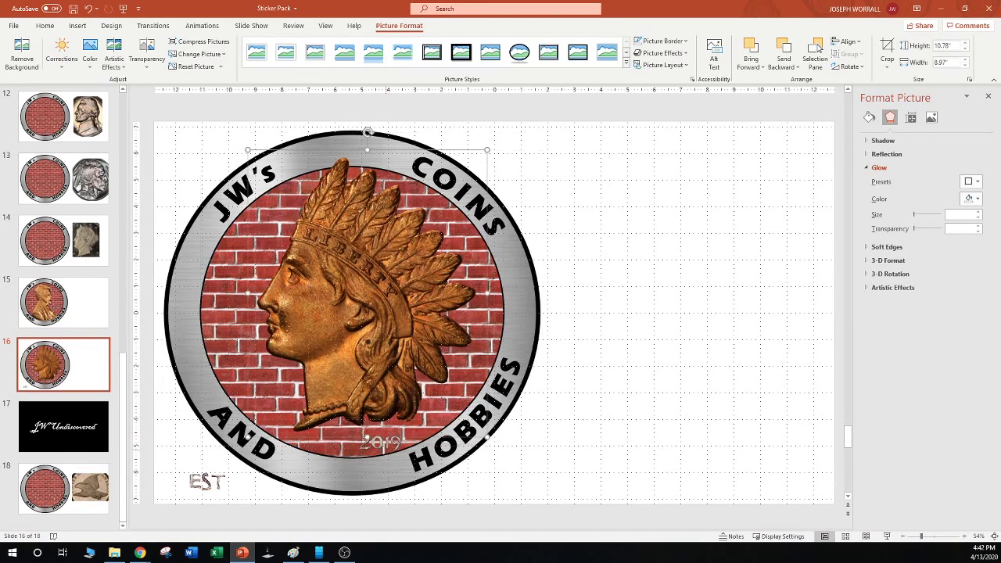
Move the 2019 lettering off the badge to its lower right corner and lower the head back into the brick circle
left_click(386, 443)
left_click(386, 443)
left_click_drag(386, 444, 503, 485)
left_click(356, 375)
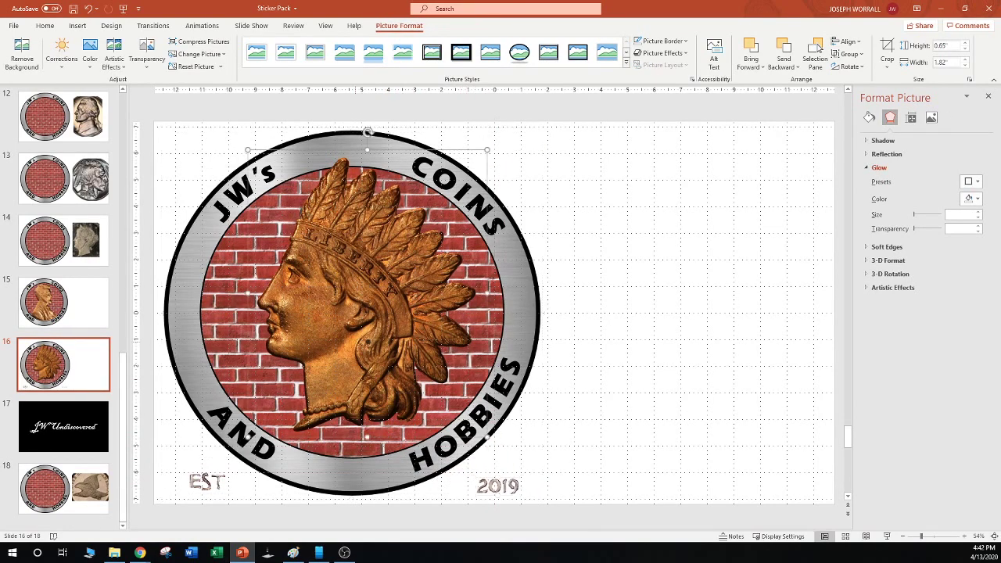
left_click_drag(357, 375, 366, 387)
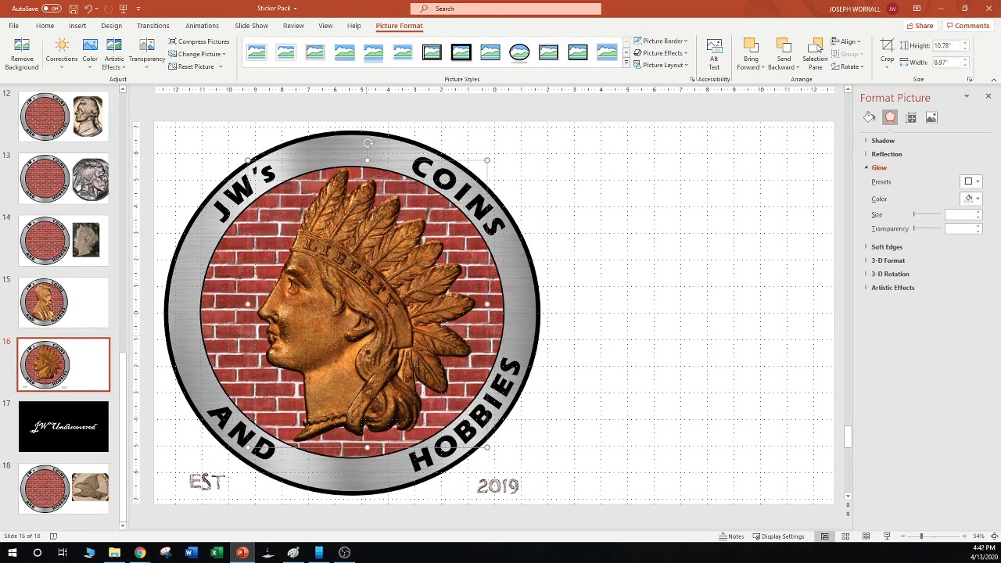
Undo the 2019 lettering's move off the bricks, shrink EST to about 0.62 by 1.19 inches and place it beside 2019 beneath the neck
key("Tab")
key("Tab")
key("ctrl+z")
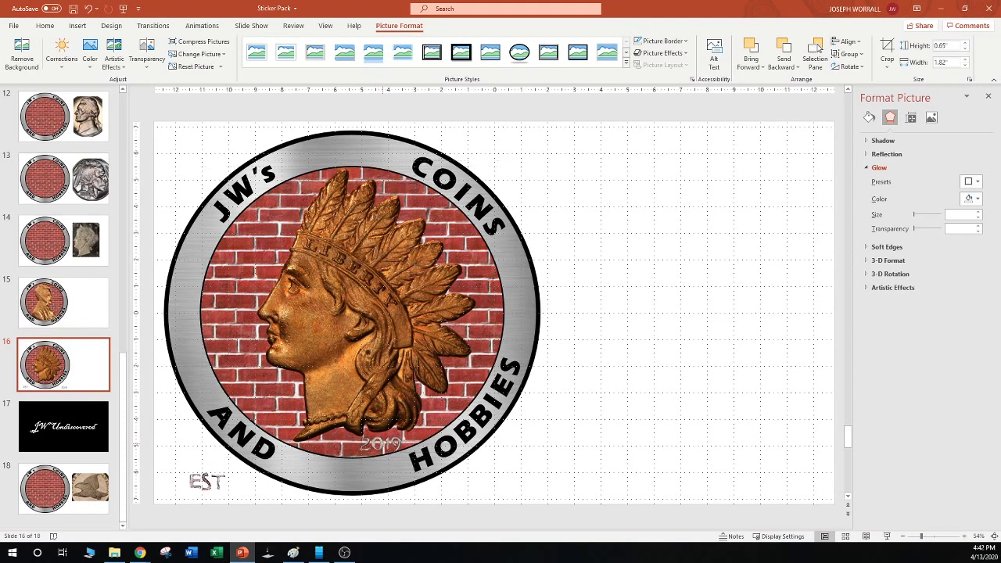
key("Tab")
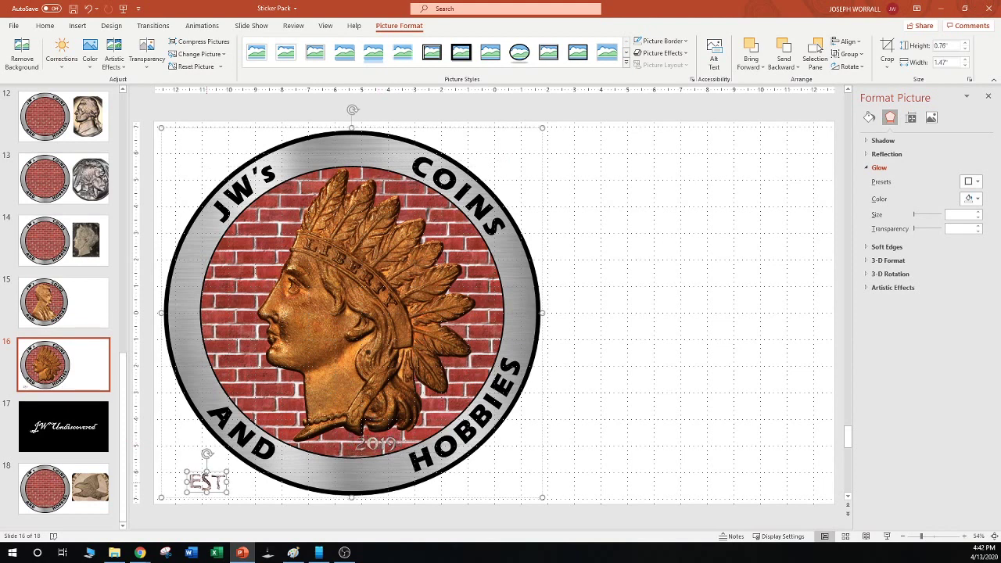
left_click_drag(227, 471, 342, 443)
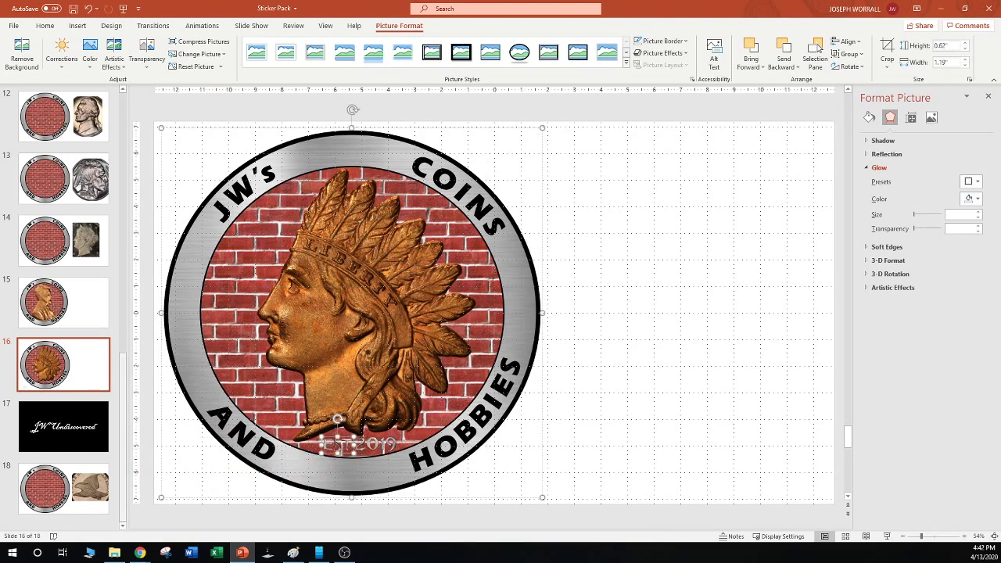
Look through the other sticker slides, comparing the finished Lincoln and Indian head badges with the unfinished ones from slide 18 back to slide 9
left_click(65, 303)
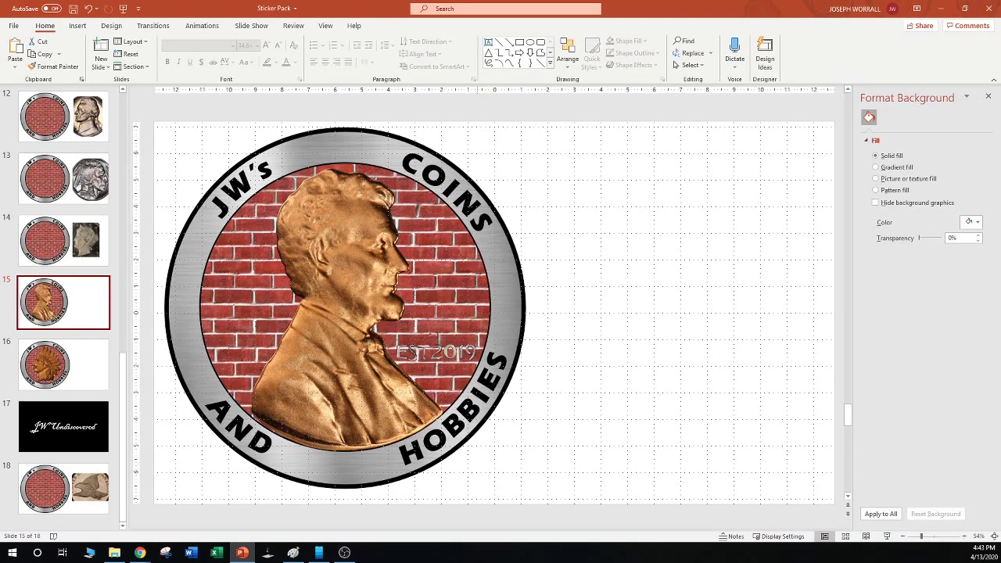
left_click(64, 365)
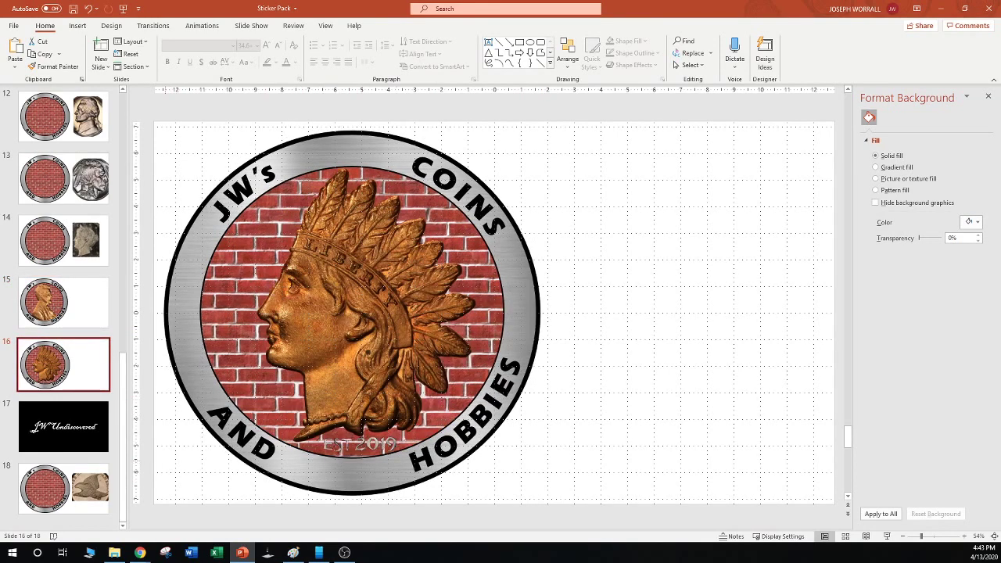
left_click(64, 489)
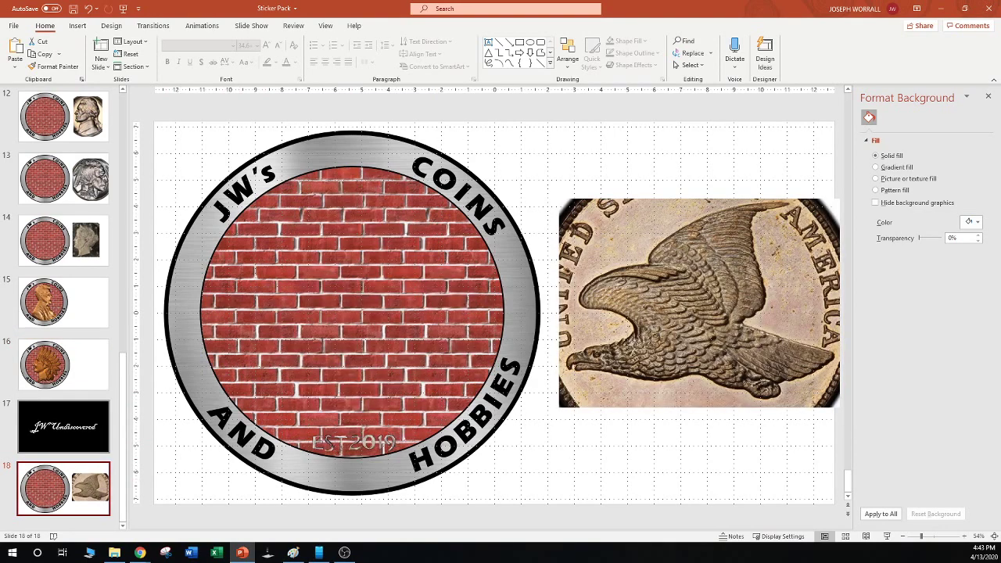
scroll(86, 438, "up", 5)
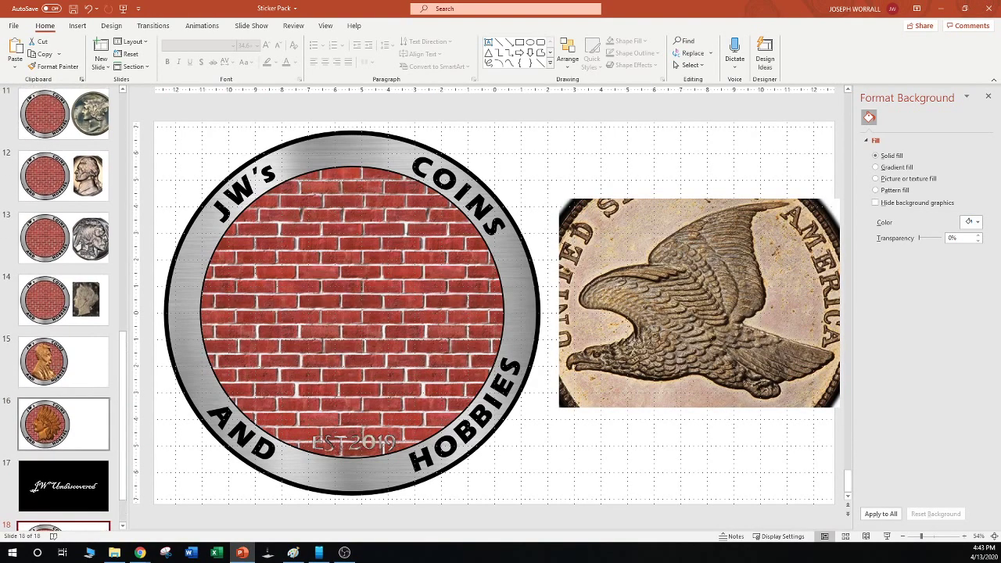
left_click(78, 390)
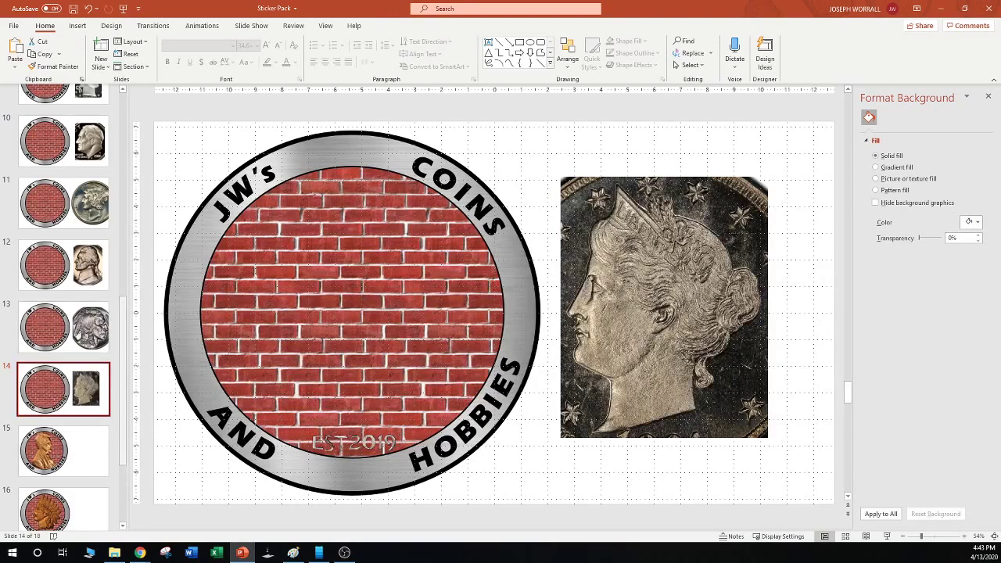
scroll(82, 375, "up", 2)
left_click(74, 386)
scroll(74, 387, "up", 1)
left_click(63, 355)
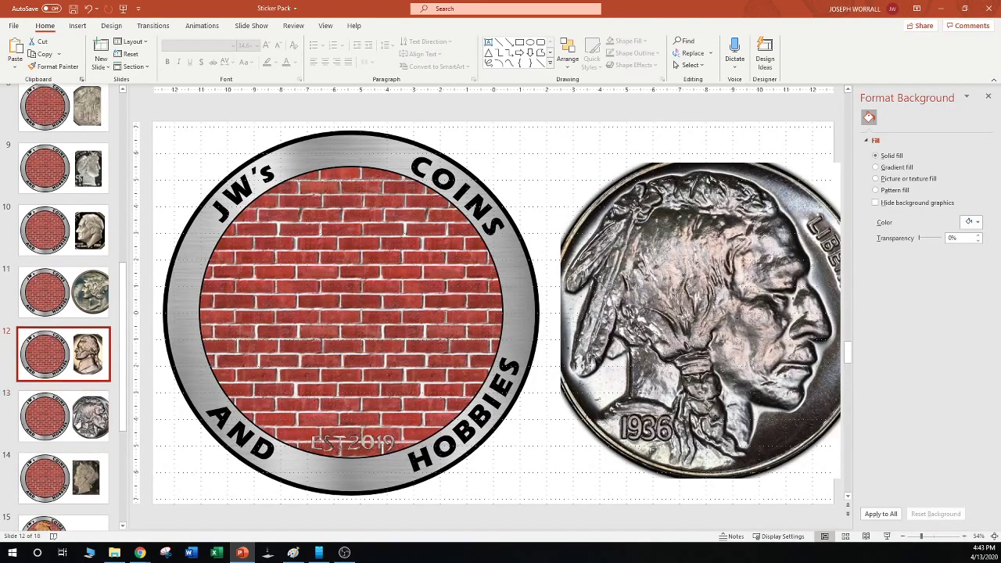
scroll(63, 368, "up", 3)
left_click(63, 411)
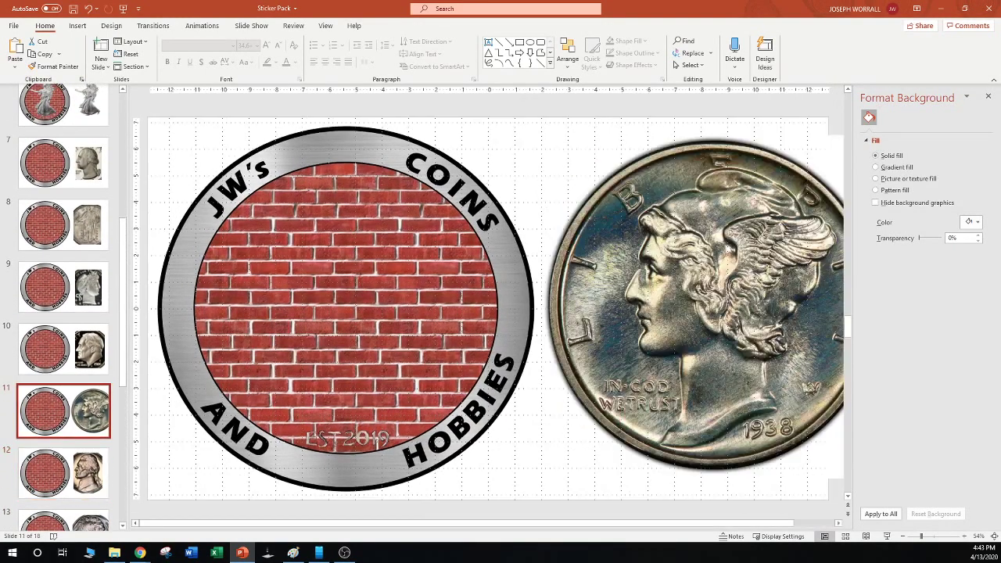
scroll(63, 410, "up", 2)
left_click(64, 409)
scroll(63, 408, "up", 2)
scroll(64, 352, "up", 1)
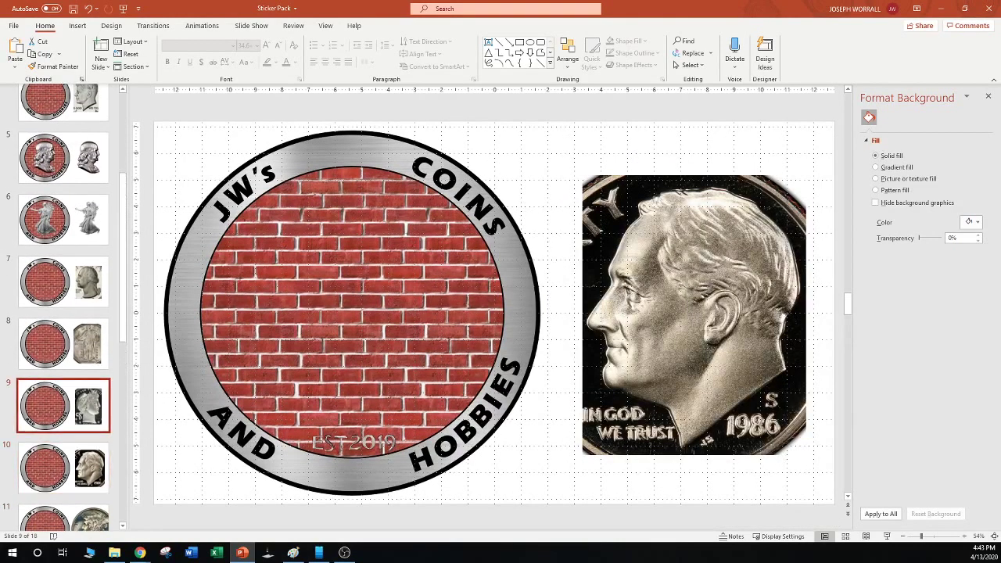
left_click(63, 403)
scroll(64, 352, "up", 2)
scroll(63, 352, "up", 1)
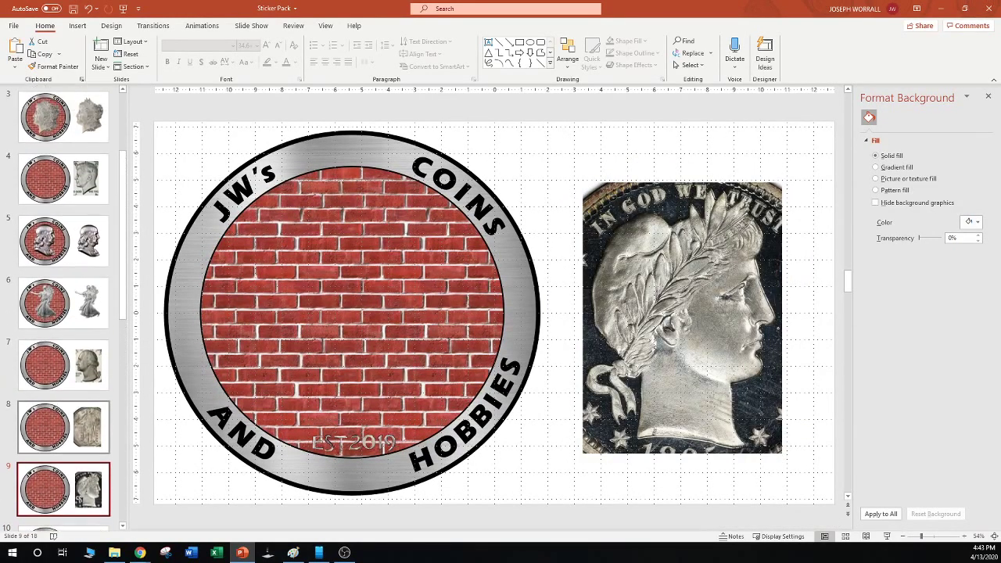
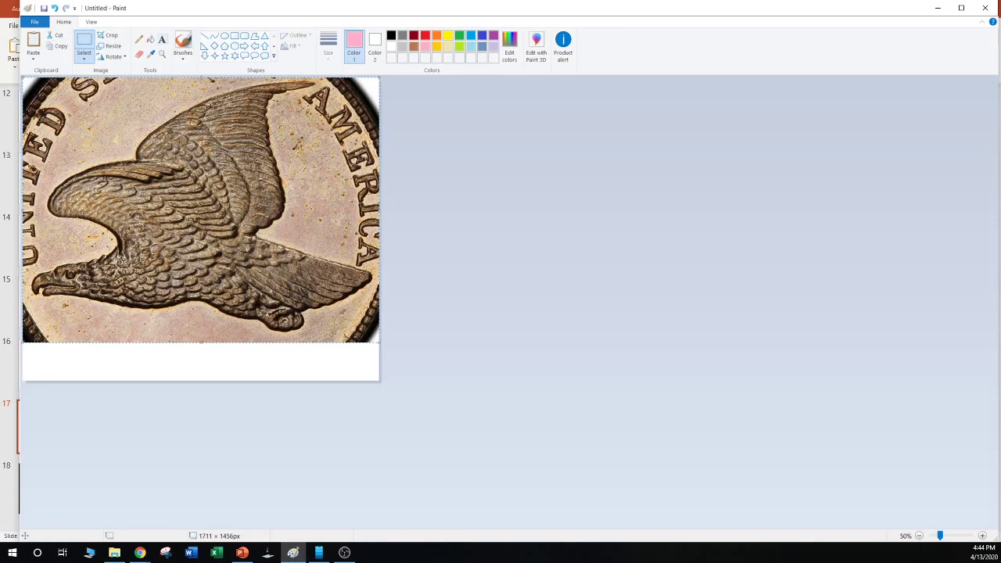
In Paint, fill the blank strip beneath the flying eagle photo with pink and draw a diagonal pink line beside the raised wing
left_click(150, 39)
left_click(336, 364)
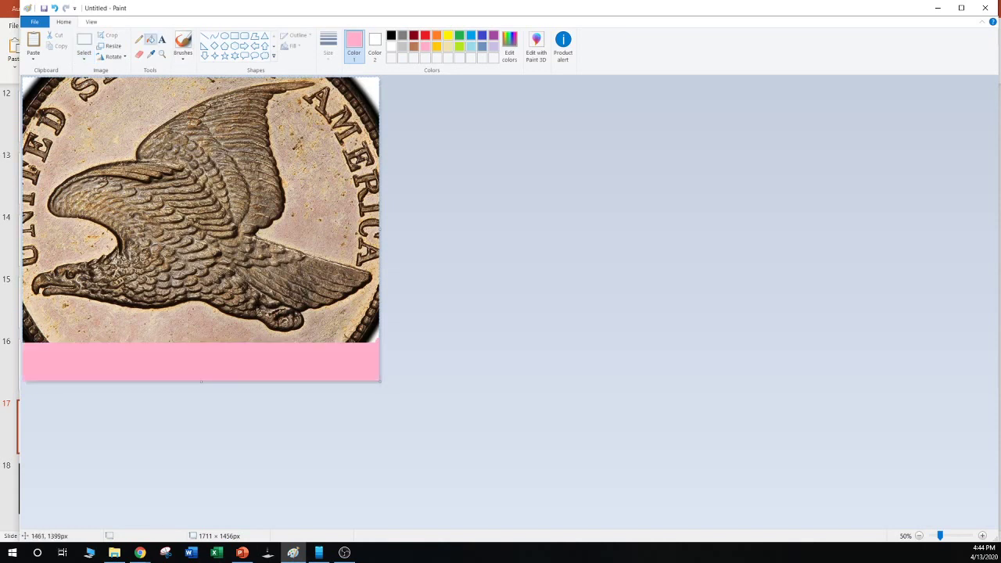
scroll(333, 369, "up", 1)
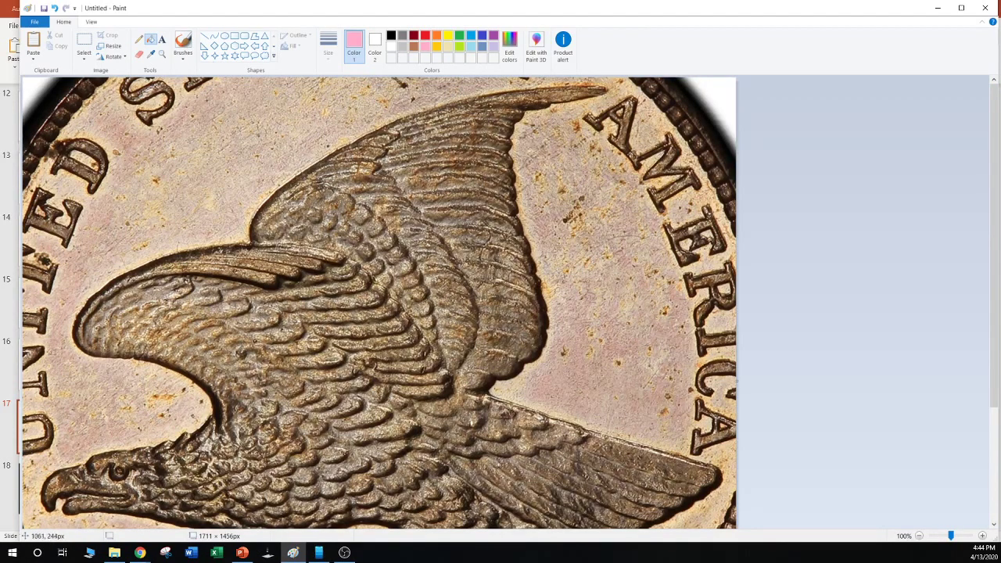
left_click(139, 39)
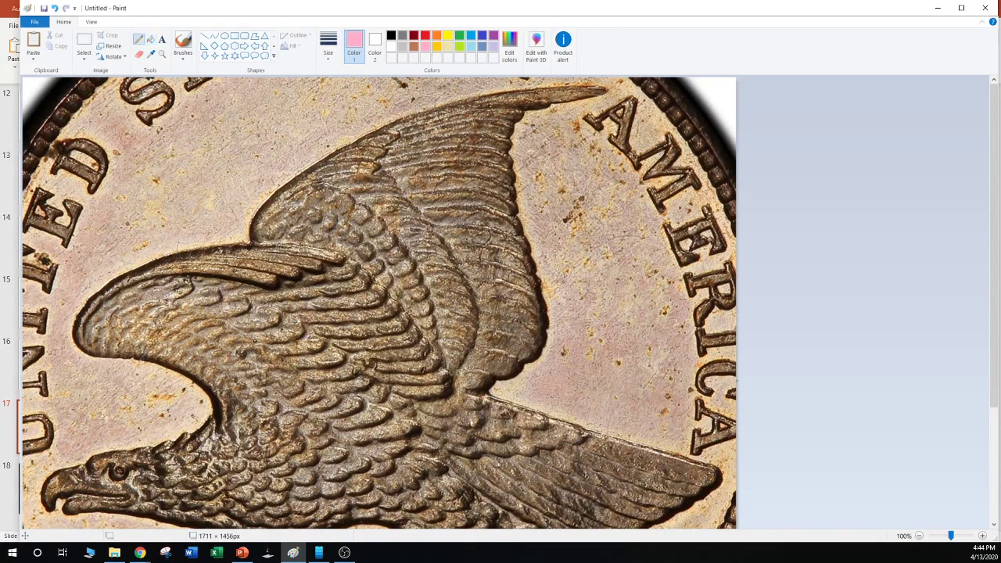
left_click(204, 36)
left_click_drag(563, 165, 651, 259)
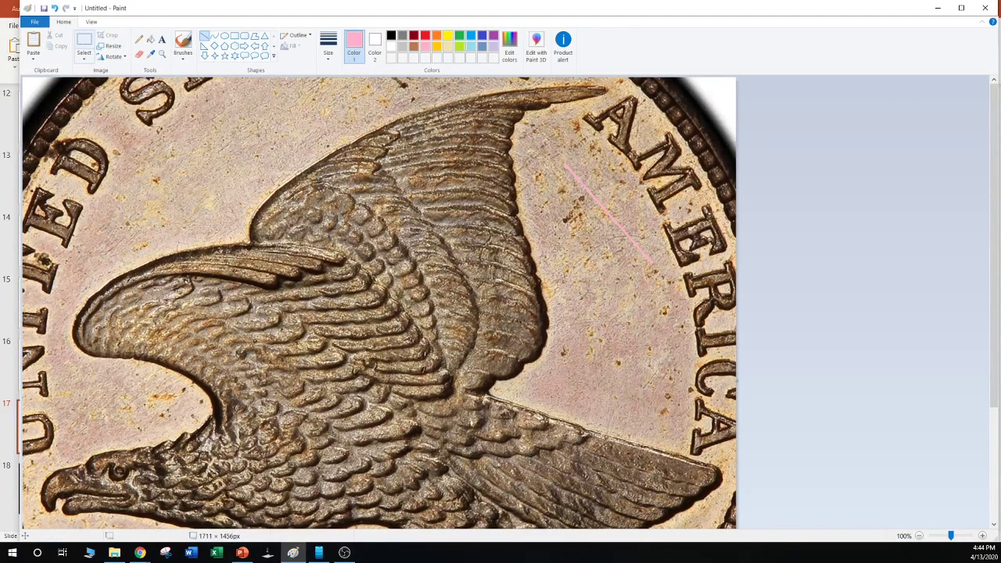
Erase the coin background from the image's upper left corner to the base of the raised wing using rectangular selections
left_click(84, 43)
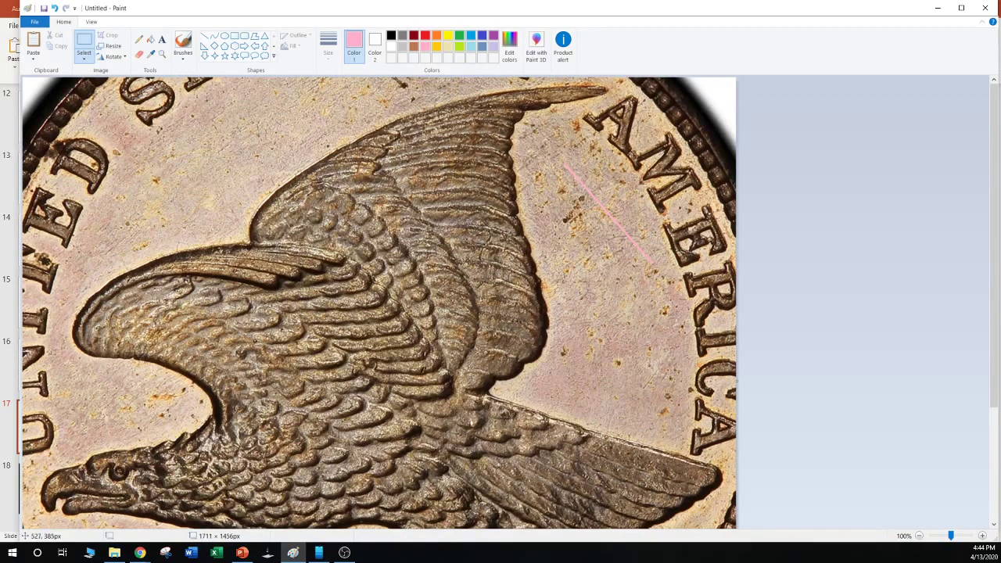
left_click_drag(22, 77, 247, 240)
key("Delete")
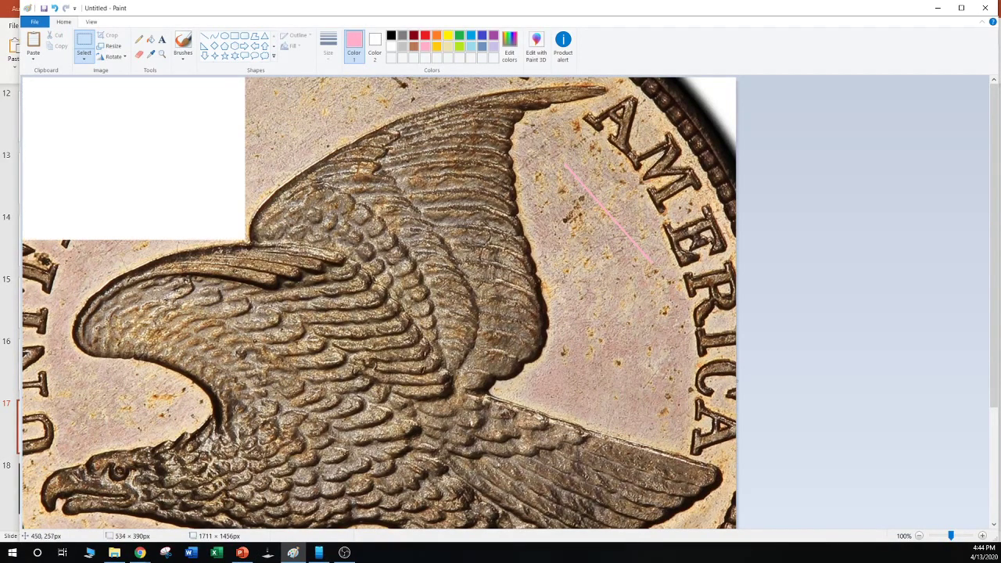
mouse_move(246, 139)
left_mouse_down()
mouse_move(219, 185)
mouse_move(266, 80)
mouse_move(282, 76)
left_mouse_up()
key("Delete")
mouse_move(269, 179)
left_mouse_down()
mouse_move(245, 195)
mouse_move(256, 185)
left_mouse_up()
key("Delete")
key("Delete")
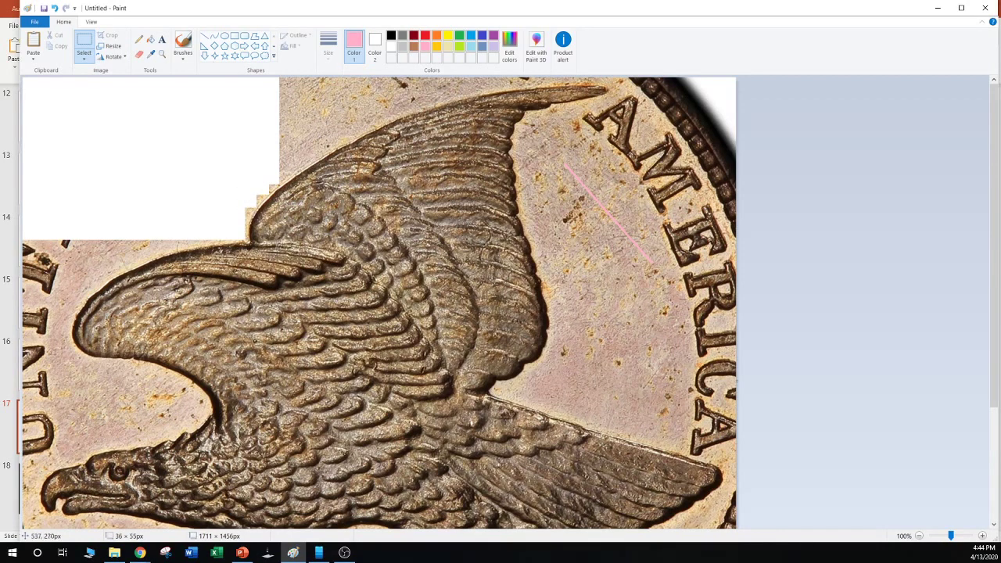
Erase the background in narrow rectangles along the lower half of the raised wing's leading edge, up to the image's upper edge
mouse_move(238, 218)
left_mouse_down()
mouse_move(291, 160)
mouse_move(288, 76)
mouse_move(307, 92)
mouse_move(285, 167)
mouse_move(307, 169)
mouse_move(324, 76)
left_mouse_up()
key("Delete")
key("Delete")
key("Delete")
key("Delete")
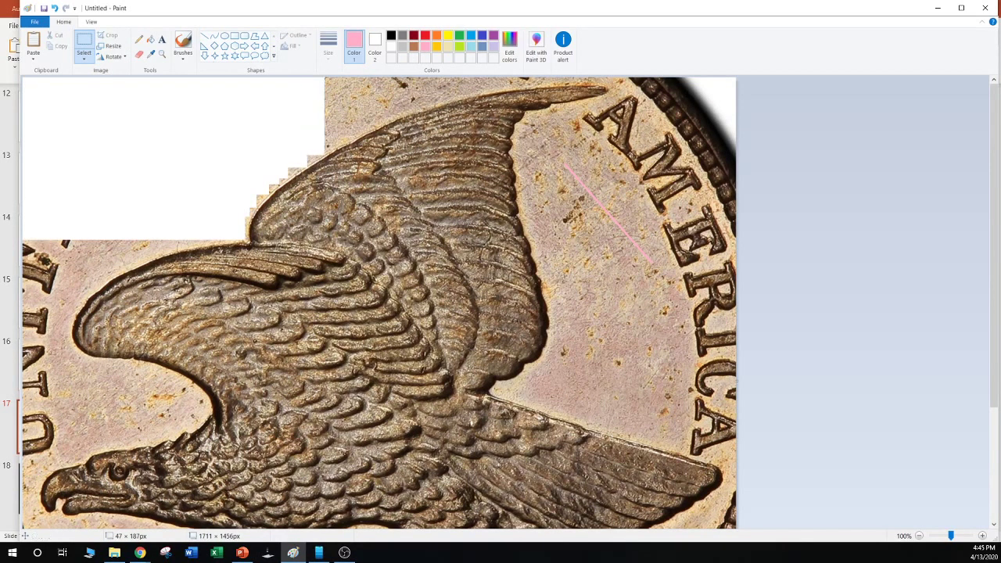
left_click_drag(322, 147, 336, 75)
key("Delete")
left_click_drag(336, 139, 353, 76)
key("Delete")
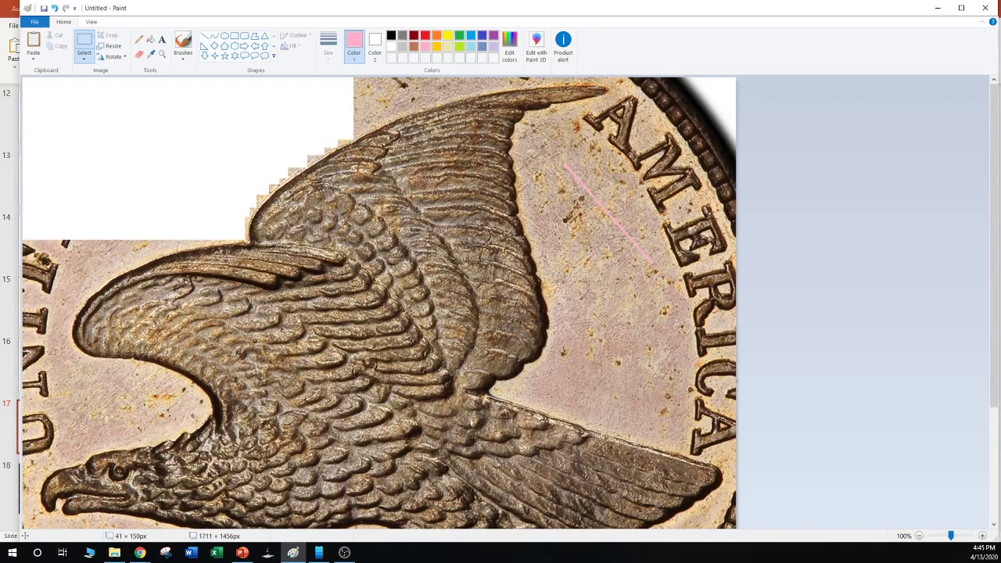
Continue erasing narrow rectangles of background above the upper half of the raised wing's leading edge, following its curve
mouse_move(354, 131)
left_mouse_down()
mouse_move(374, 77)
mouse_move(358, 131)
mouse_move(349, 77)
left_mouse_up()
key("Delete")
key("Delete")
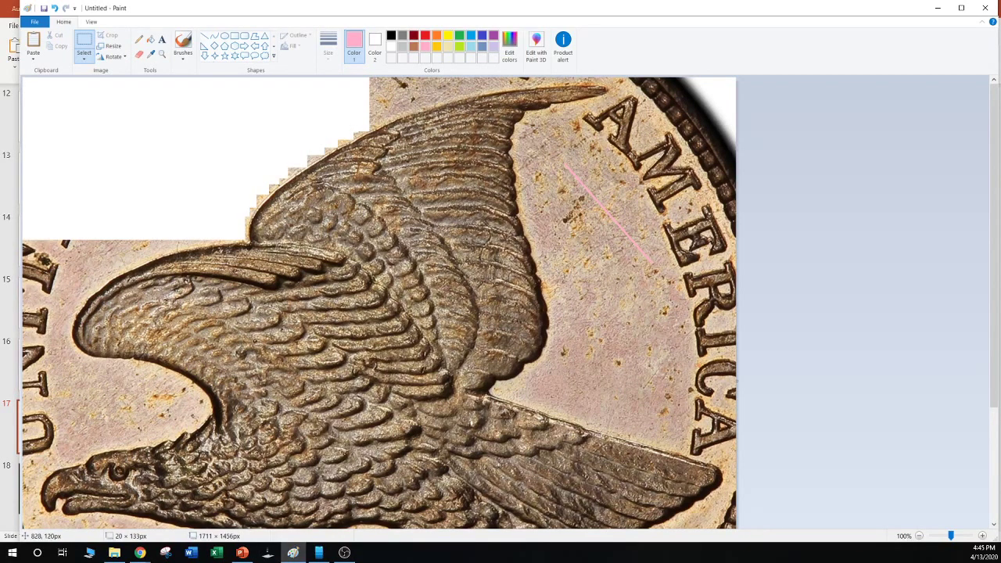
left_click_drag(367, 127, 378, 77)
key("Delete")
left_click_drag(377, 121, 391, 77)
key("Delete")
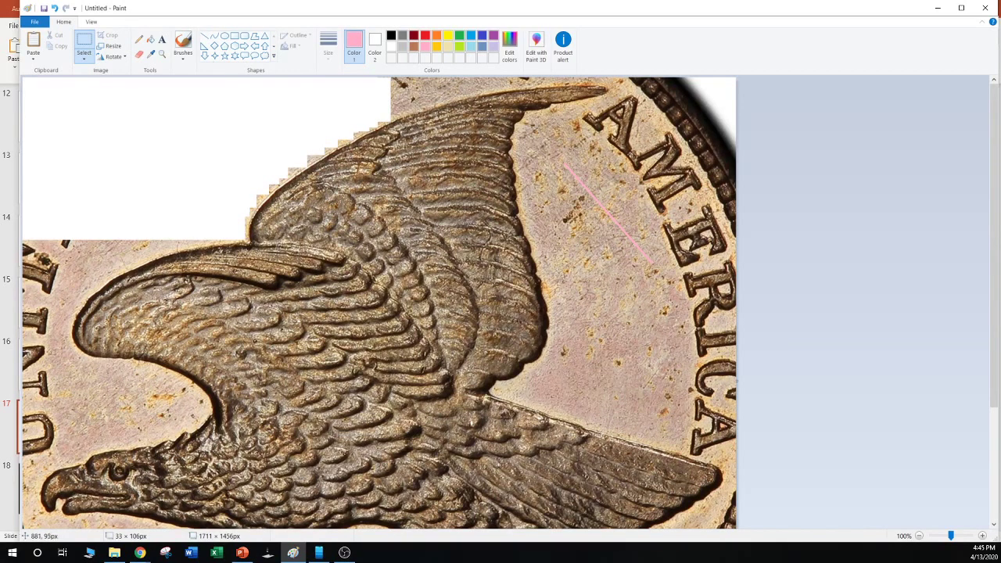
mouse_move(388, 116)
left_mouse_down()
mouse_move(401, 77)
mouse_move(432, 76)
mouse_move(453, 90)
mouse_move(452, 77)
left_mouse_up()
key("Delete")
key("Delete")
key("Delete")
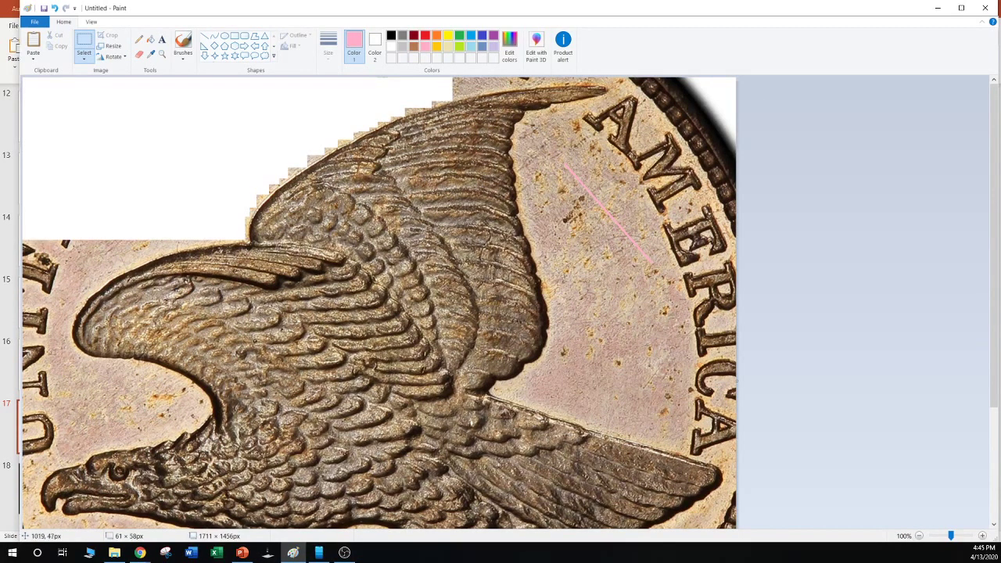
Erase the background strip above the raised wing's tip and the coin corner beyond it, including the upper part of AMERICA's first letter
left_click_drag(468, 114, 474, 111)
key("Delete")
left_click_drag(472, 76, 615, 83)
key("Delete")
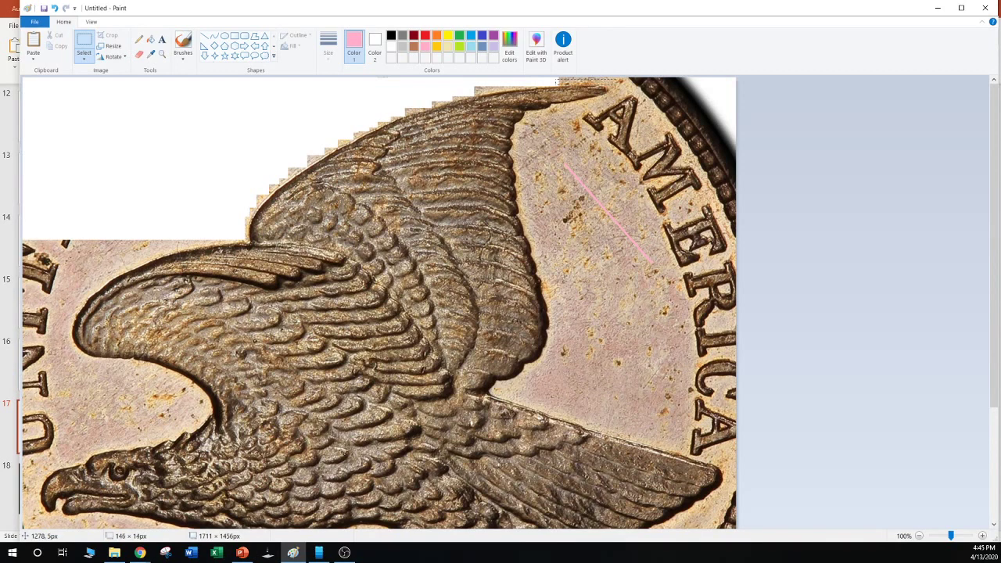
key("Delete")
left_click_drag(555, 80, 726, 77)
key("Delete")
mouse_move(615, 79)
left_mouse_down()
mouse_move(735, 90)
mouse_move(657, 116)
mouse_move(621, 83)
mouse_move(721, 88)
left_mouse_up()
key("Delete")
key("Delete")
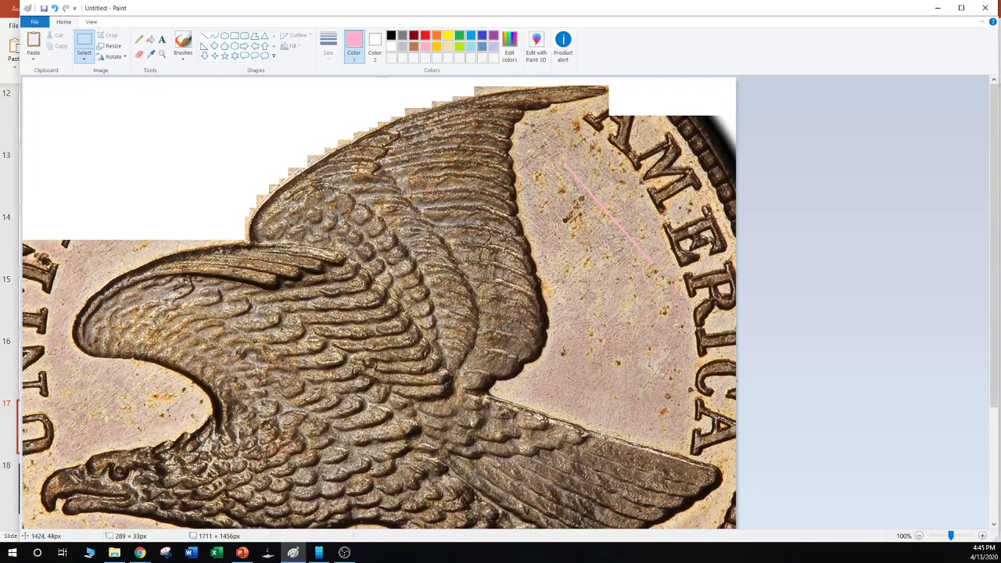
Erase the coin background directly beneath the raised wing's tip and in a column beside its trailing edge
left_click_drag(615, 96, 603, 104)
key("Delete")
key("Delete")
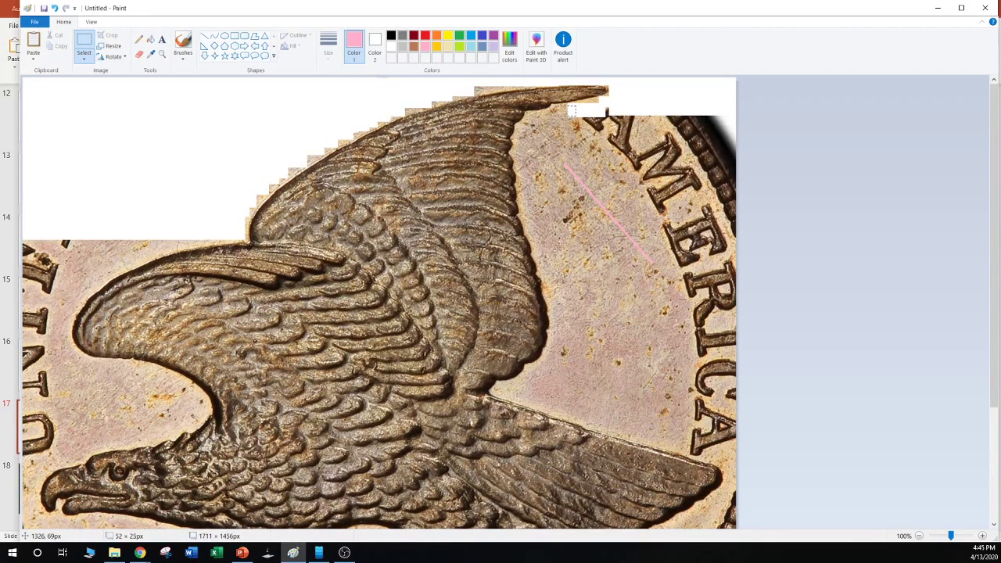
key("Delete")
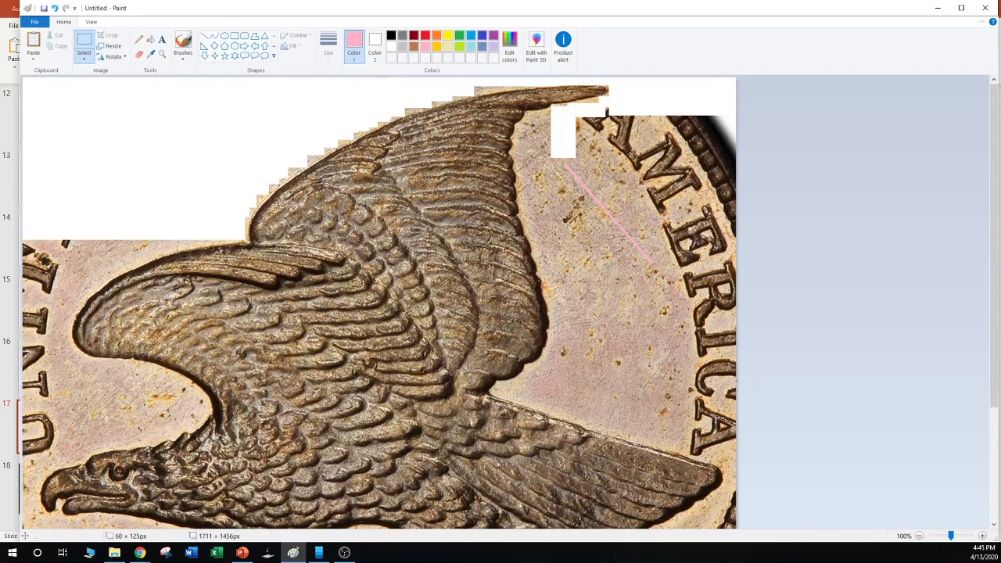
left_click_drag(535, 127, 554, 114)
left_click_drag(553, 158, 525, 114)
key("Delete")
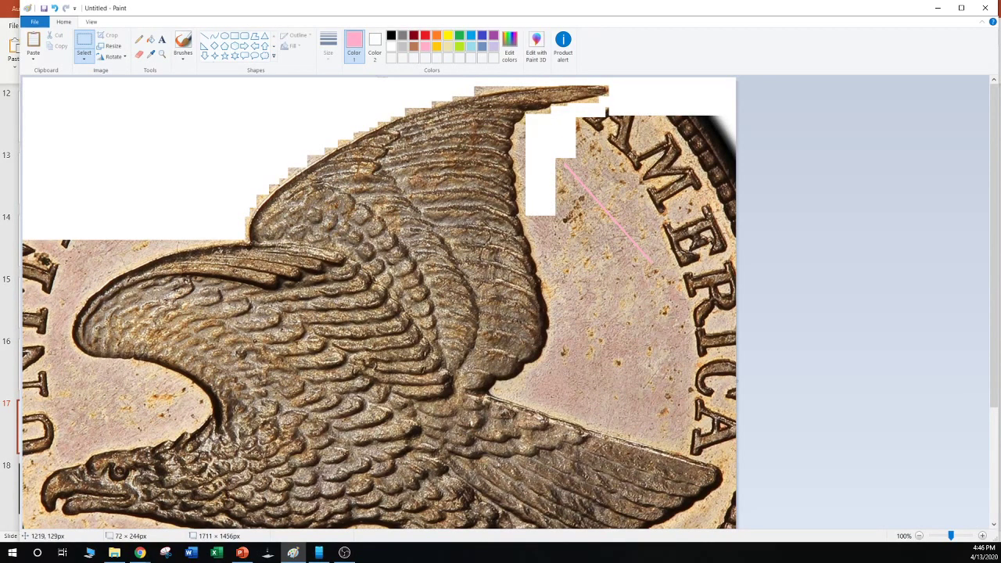
Trim the remaining slivers of background along the upper trailing edge of the raised wing with small rectangular selections
key("Delete")
left_click_drag(521, 129, 513, 155)
key("Delete")
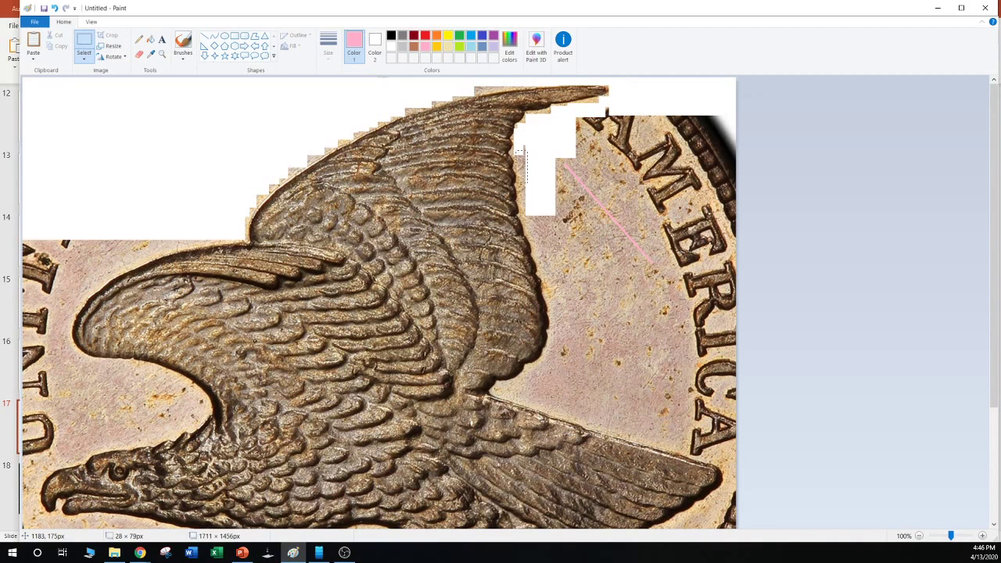
left_click_drag(519, 150, 517, 153)
key("Delete")
mouse_move(526, 194)
left_mouse_down()
mouse_move(534, 198)
mouse_move(522, 203)
left_mouse_up()
key("Delete")
key("Delete")
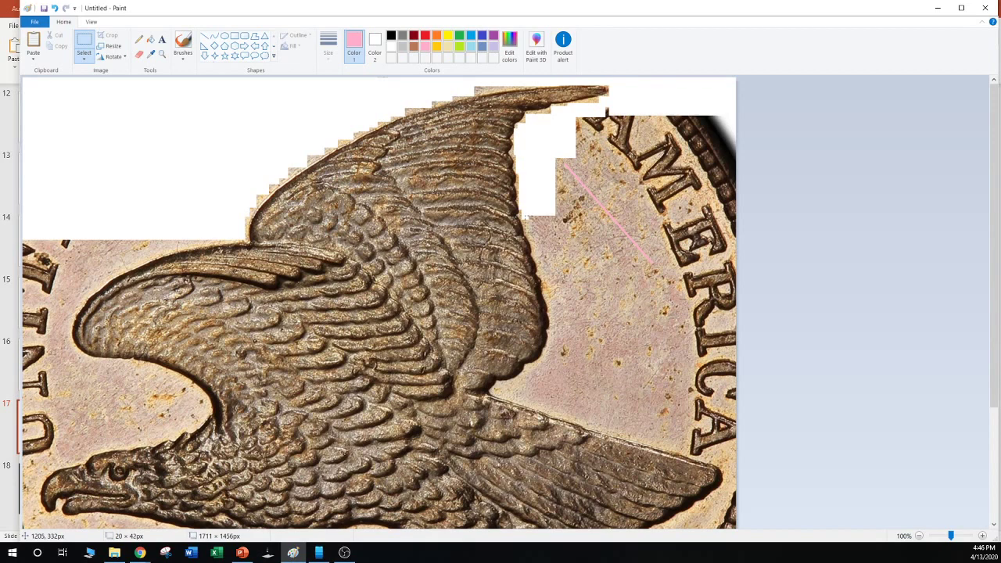
key("Delete")
Erase the coin background beside the raised wing's upper trailing edge out to the image border, including the letters AM of AMERICA
left_click_drag(532, 210, 557, 234)
mouse_move(545, 152)
left_mouse_down()
mouse_move(581, 208)
mouse_move(532, 223)
mouse_move(737, 241)
left_mouse_up()
key("Delete")
key("Delete")
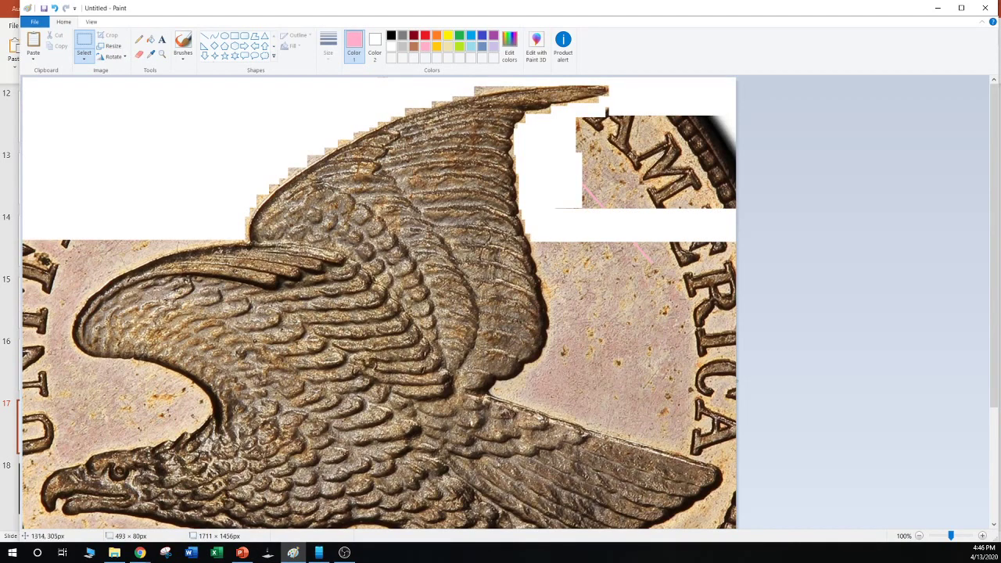
mouse_move(551, 214)
left_mouse_down()
mouse_move(548, 194)
mouse_move(594, 114)
mouse_move(738, 119)
left_mouse_up()
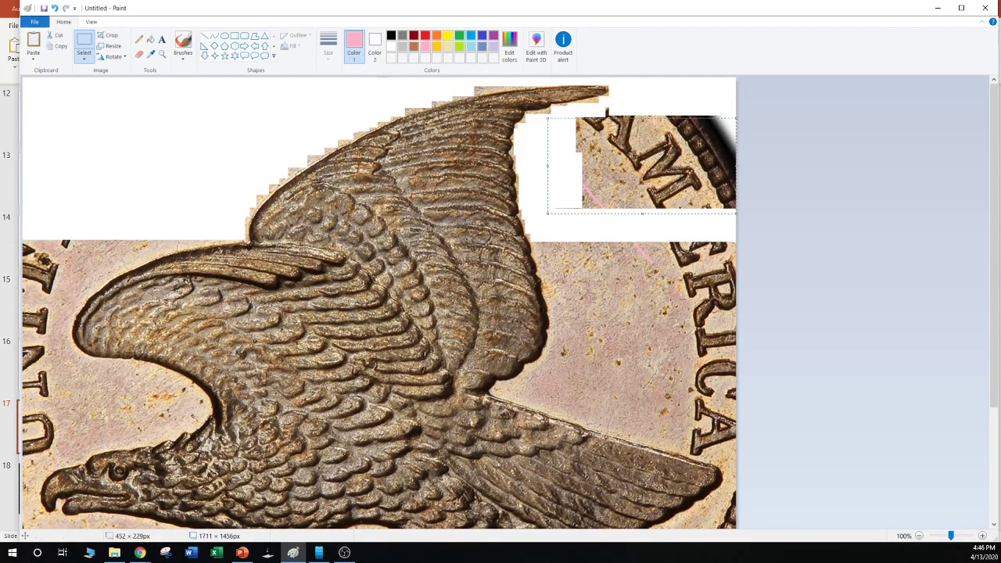
key("Delete")
mouse_move(570, 119)
left_mouse_down()
mouse_move(594, 128)
mouse_move(734, 113)
mouse_move(569, 110)
left_mouse_up()
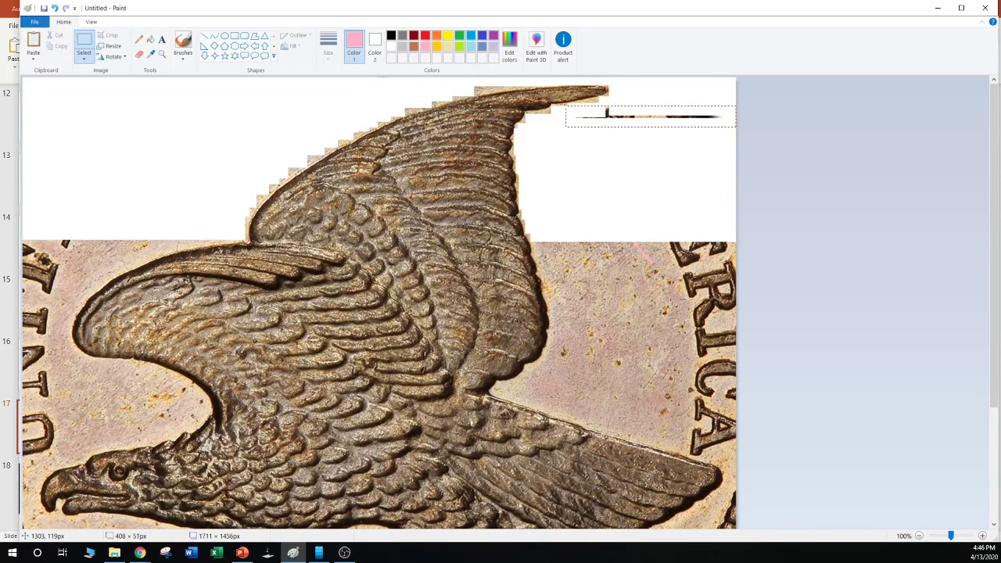
key("Delete")
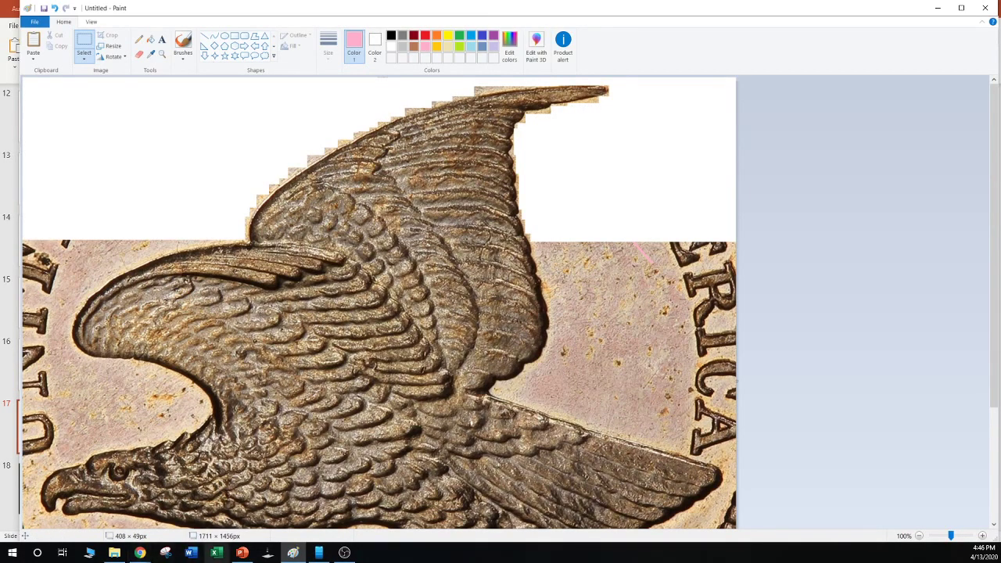
Look through the later badge slides in the PowerPoint sticker deck, and return to the eagle image in Paint
left_click(243, 552)
left_click(64, 186)
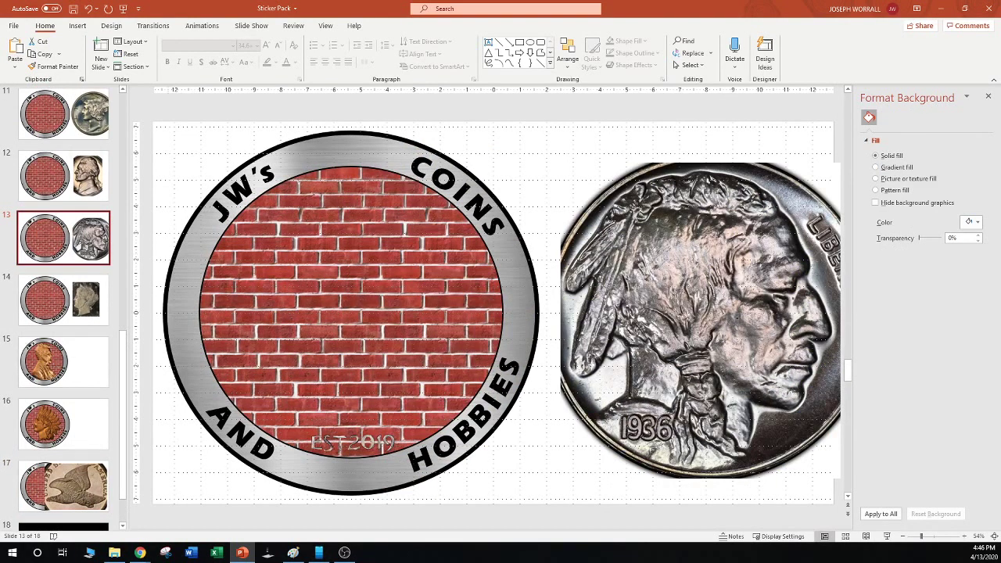
scroll(78, 438, "down", 2)
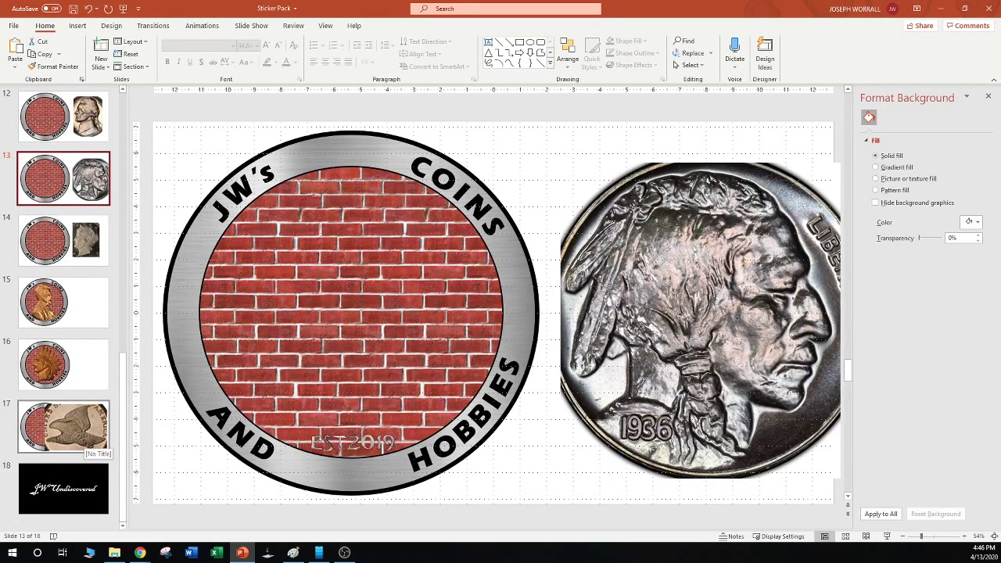
left_click(293, 553)
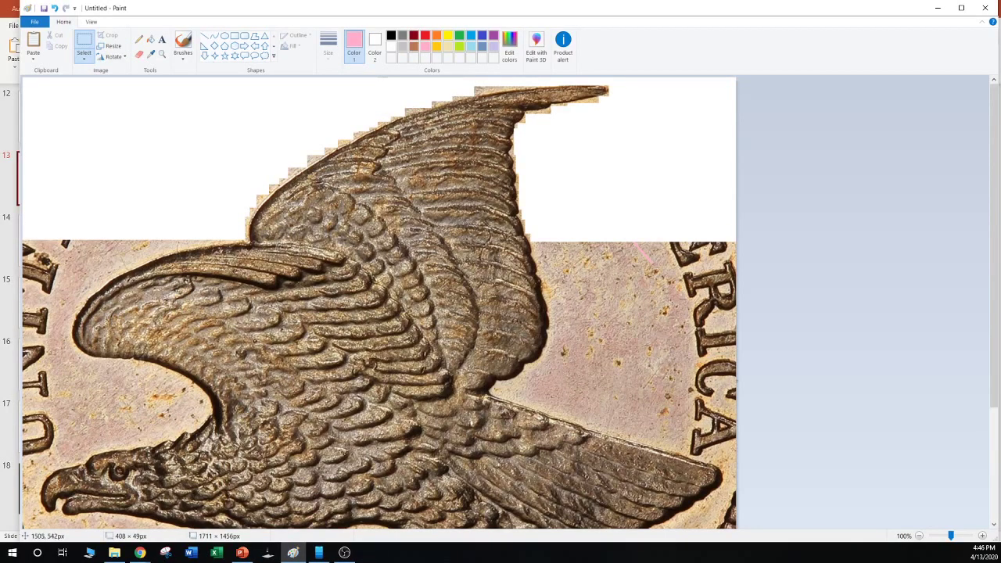
Erase the large background blocks beside the raised wing's lower trailing edge, including the letters ERI of AMERICA
left_click_drag(626, 181, 737, 363)
key("Delete")
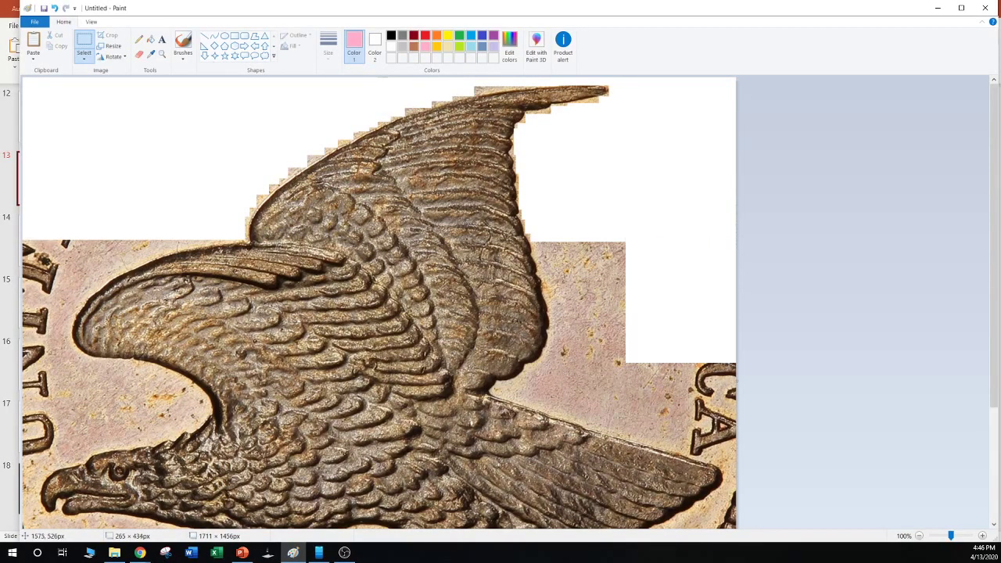
left_click_drag(550, 199, 654, 383)
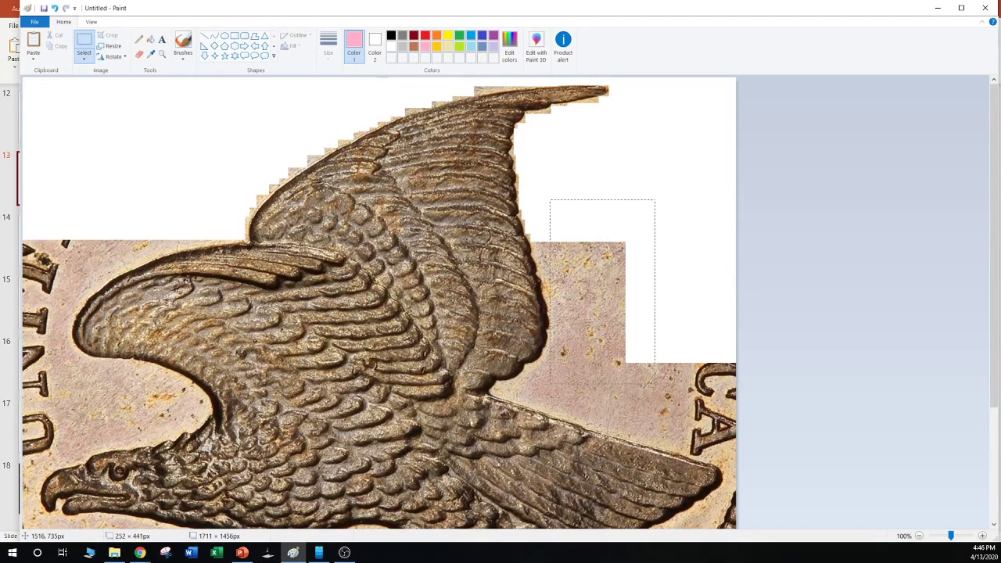
key("Delete")
Trim the remaining slivers of background along the raised wing's lower trailing edge with small rectangular selections
left_click_drag(555, 297, 545, 208)
left_click(552, 272)
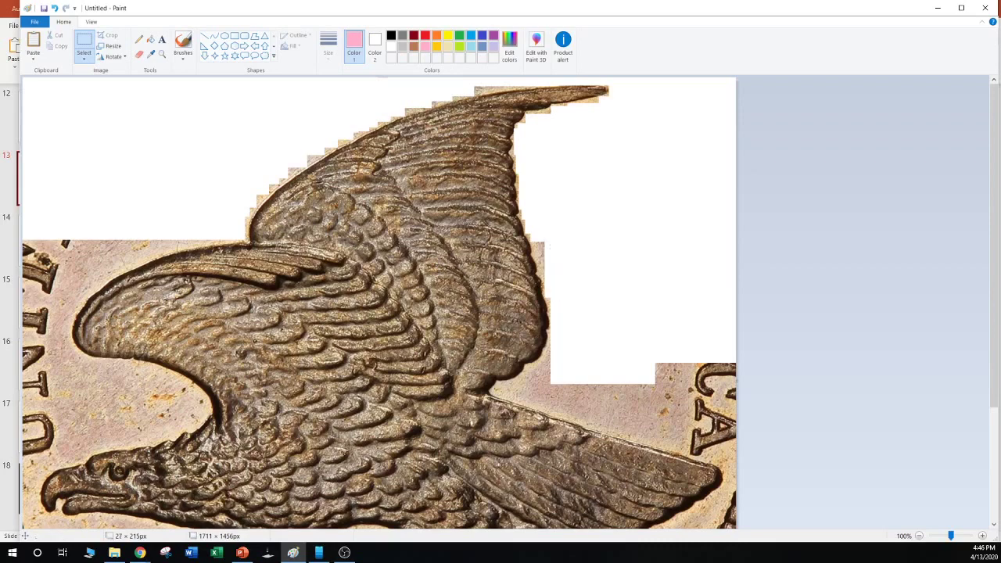
left_click_drag(549, 274, 535, 231)
key("Delete")
key("Delete")
left_click_drag(561, 353, 544, 370)
key("Delete")
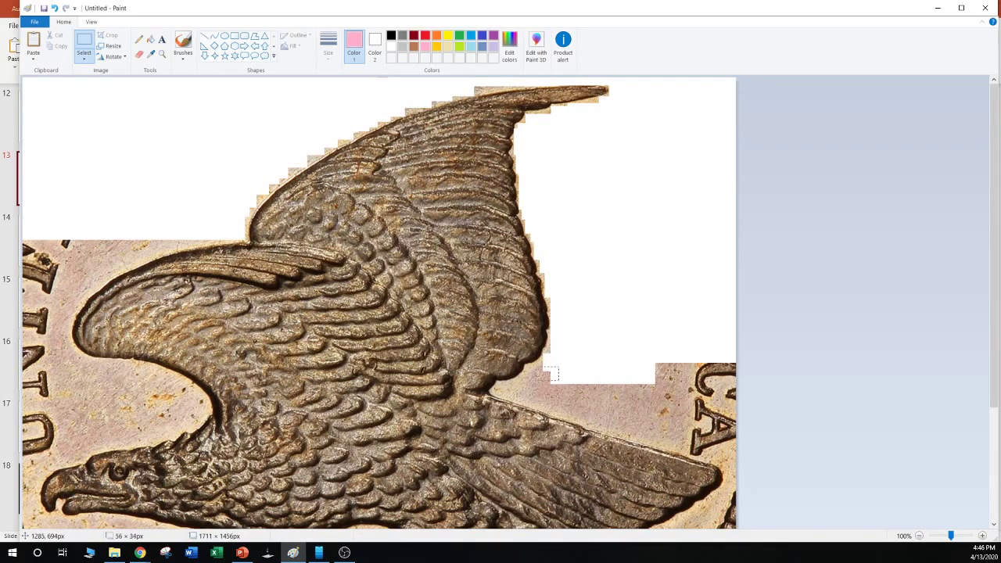
Erase the background beneath the raised wing's lower corner and across to the image border, including the letter C
left_click_drag(526, 381, 541, 380)
key("Delete")
key("Delete")
key("Delete")
mouse_move(525, 380)
left_mouse_down()
mouse_move(604, 401)
mouse_move(736, 395)
left_mouse_up()
key("Delete")
left_click_drag(627, 339, 737, 390)
key("Delete")
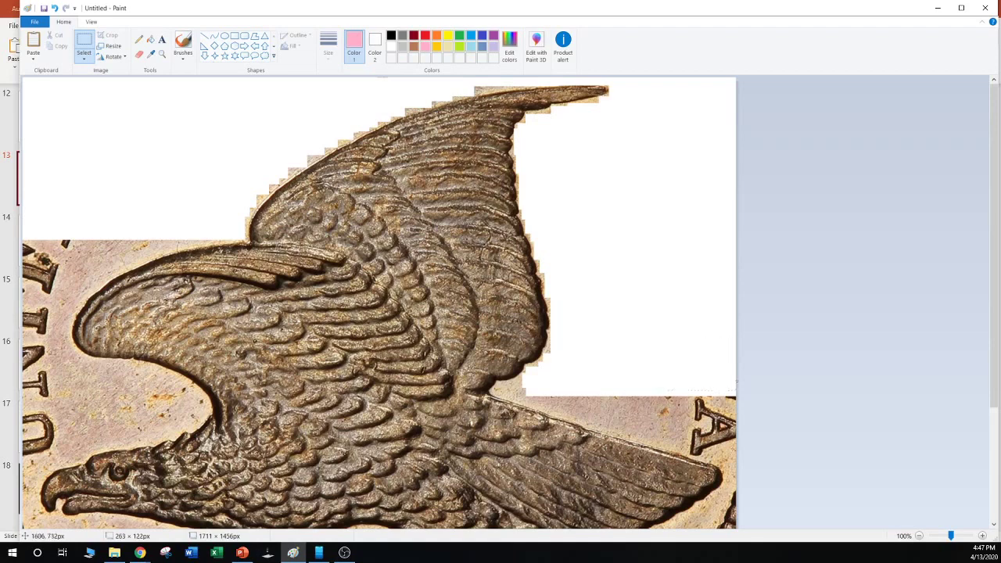
Erase the notch between the raised wing and the tail, plus thin background strips above the tail's upper edge
left_click_drag(522, 386, 739, 401)
key("Delete")
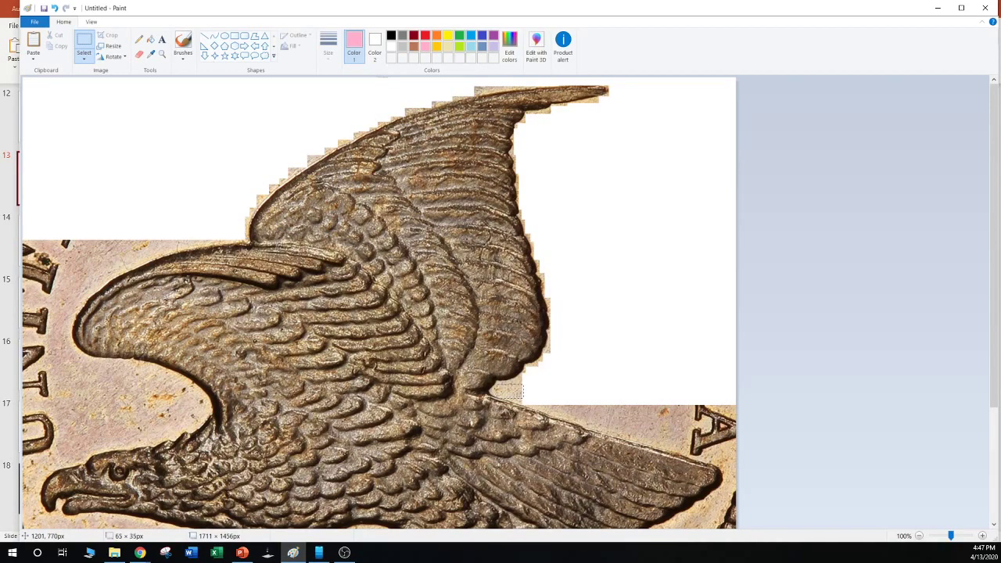
key("Delete")
left_click_drag(531, 396, 739, 406)
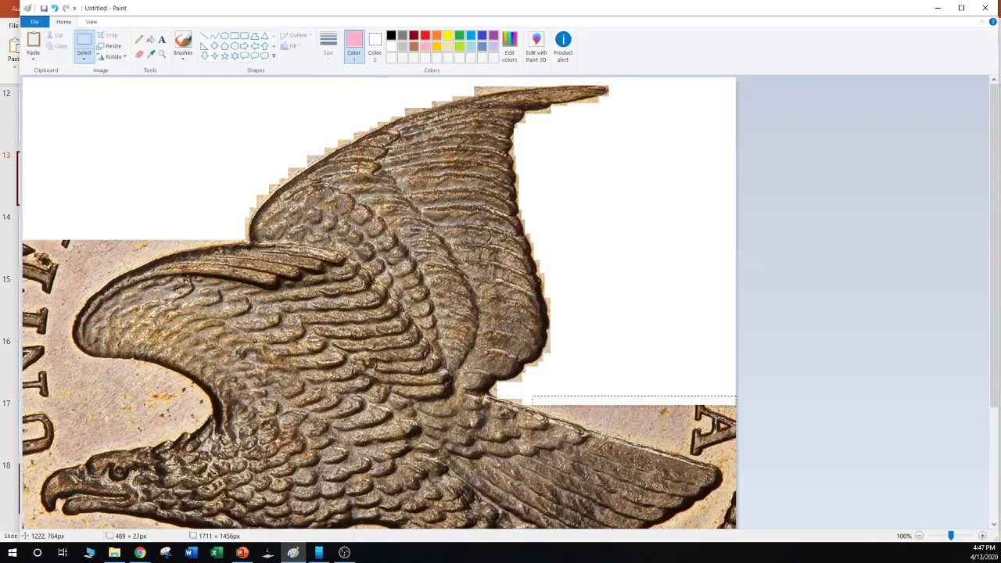
left_click_drag(537, 396, 729, 409)
key("Delete")
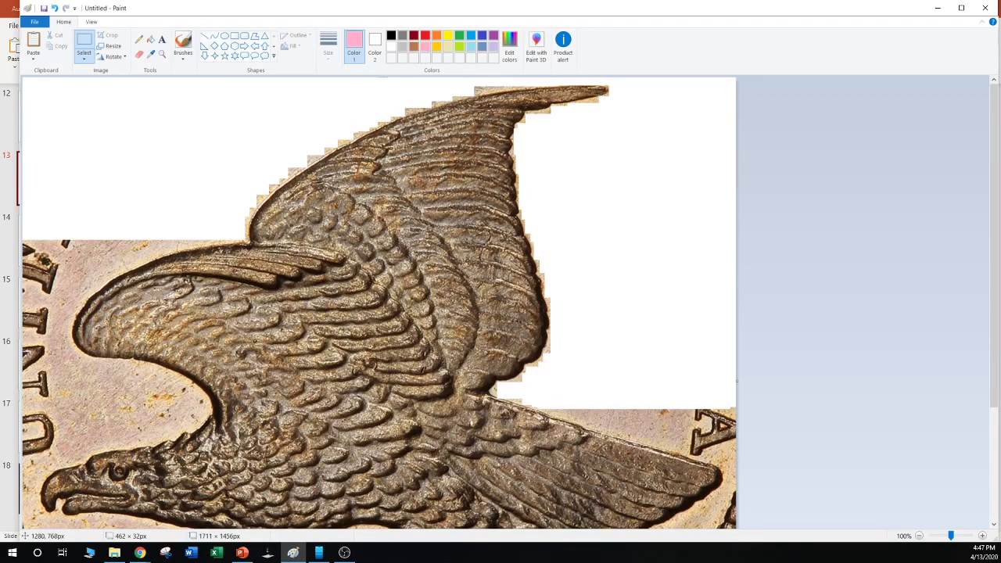
left_click_drag(548, 403, 733, 414)
key("Delete")
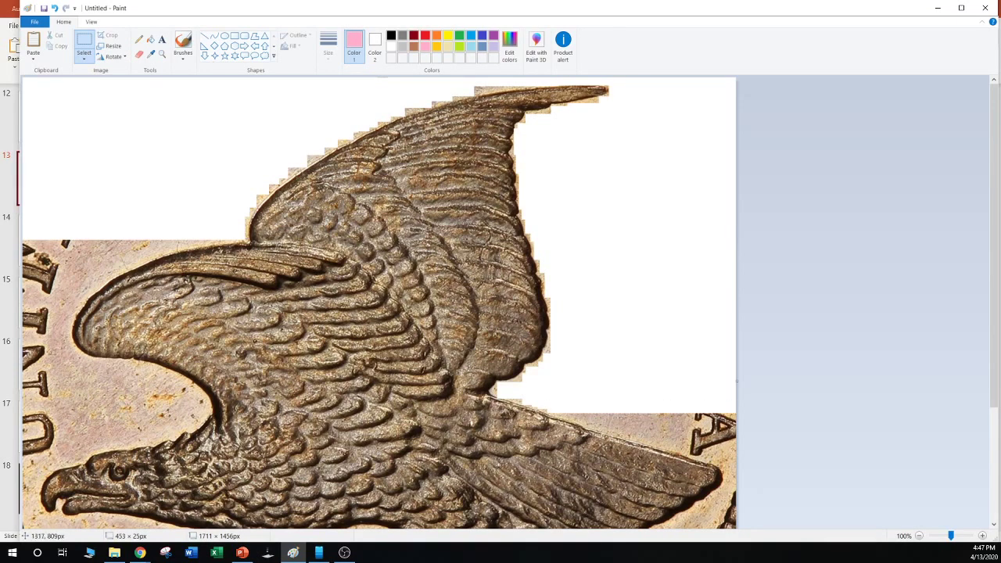
Erase small stepped rectangles of background along the inner part of the tail's upper edge
key("Delete")
left_click_drag(563, 413, 588, 422)
key("Delete")
key("Delete")
key("Delete")
key("Delete")
At 400% zoom, erase overlapping rectangles of background down the middle of the tail's sloping upper edge
scroll(508, 297, "up", 3)
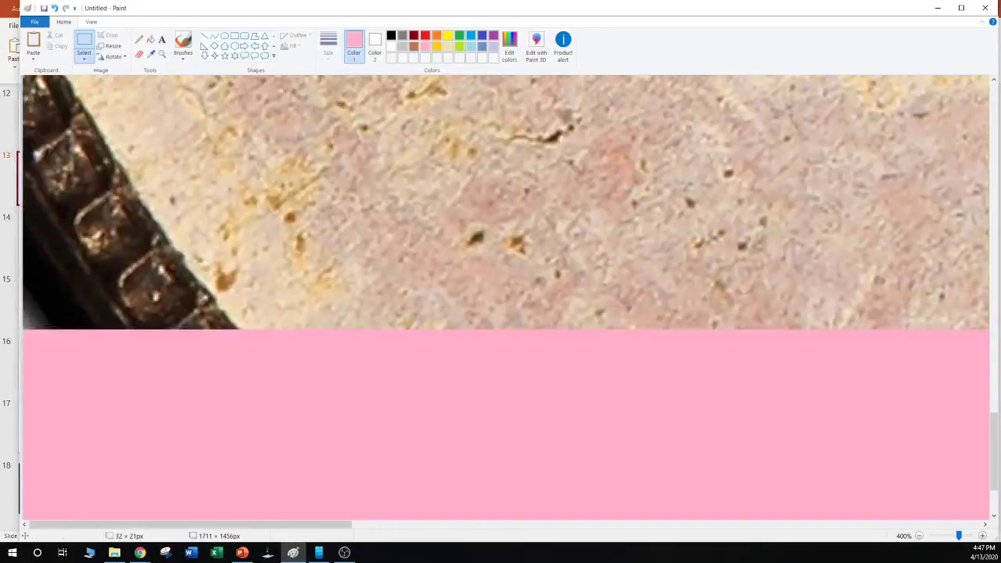
left_click_drag(344, 524, 921, 516)
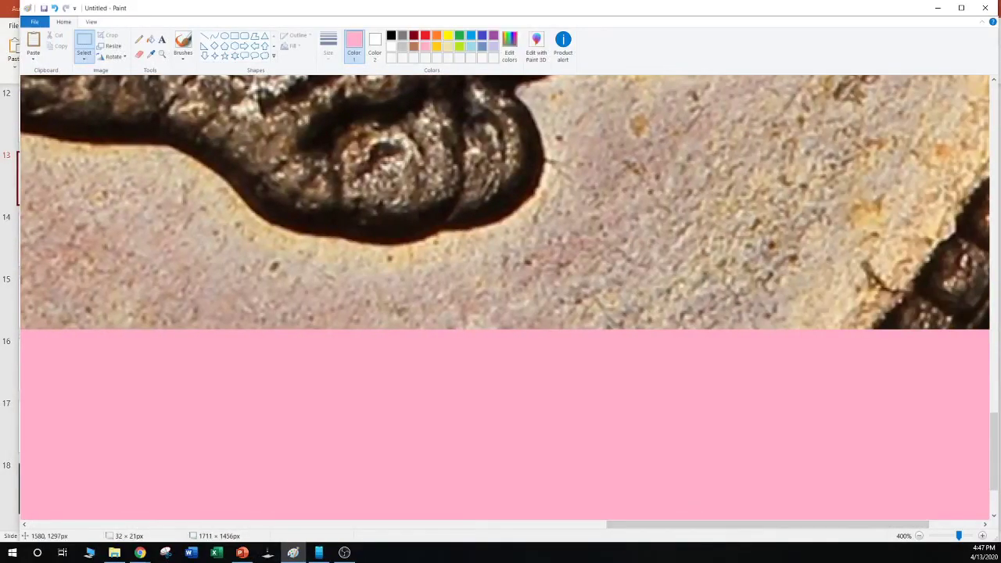
scroll(504, 297, "up", 10)
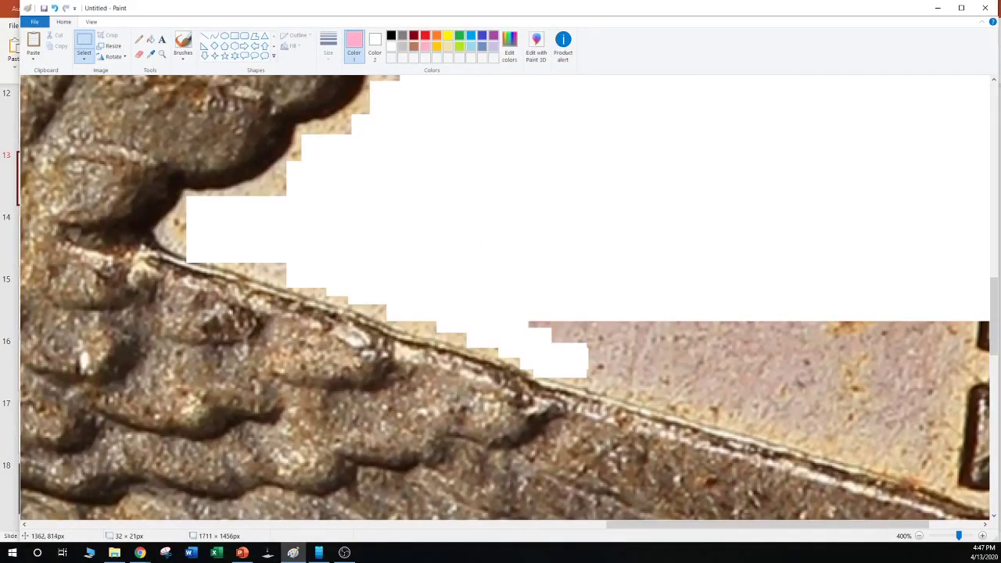
left_click_drag(559, 336, 740, 384)
key("Delete")
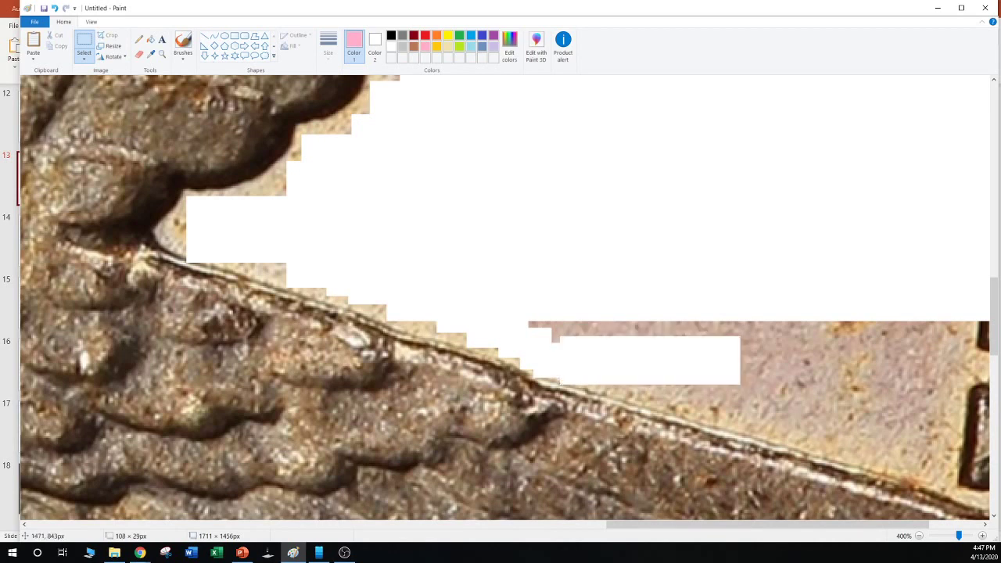
mouse_move(633, 363)
left_mouse_down()
mouse_move(795, 384)
mouse_move(810, 406)
left_mouse_up()
key("Delete")
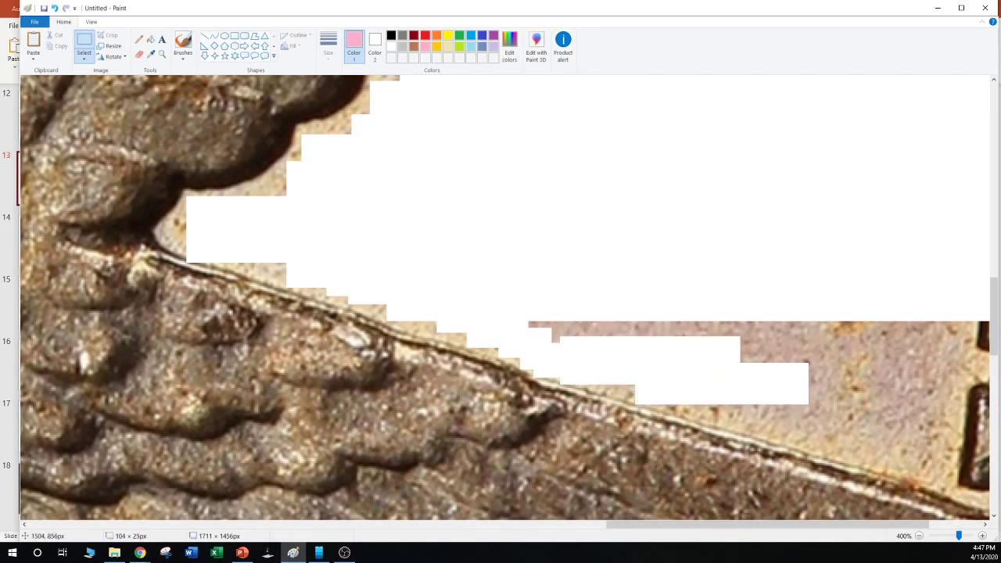
left_click_drag(684, 387, 826, 418)
key("Delete")
left_click_drag(747, 404, 865, 434)
key("Delete")
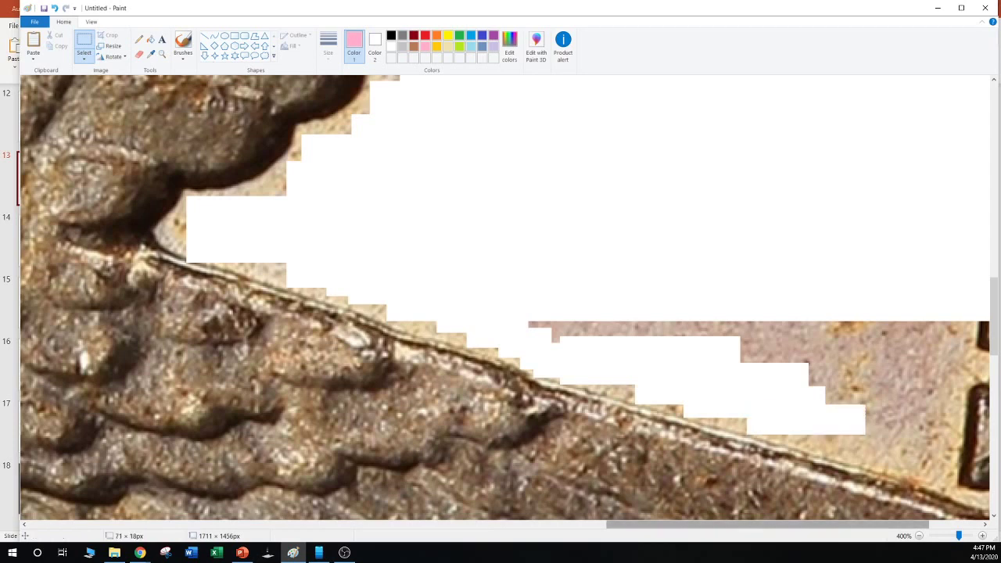
Continue erasing stepped rectangles of background along the tail's upper edge as far as AMERICA's final A
left_click_drag(768, 524, 819, 523)
left_click_drag(639, 395, 735, 447)
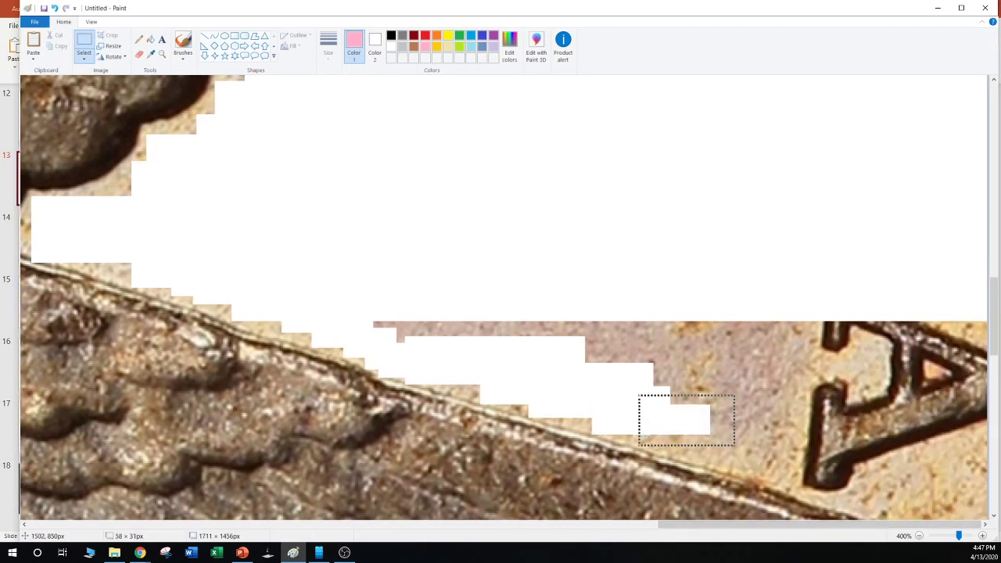
key("Delete")
left_click_drag(684, 424, 779, 461)
key("Delete")
left_click_drag(715, 436, 809, 469)
key("Delete")
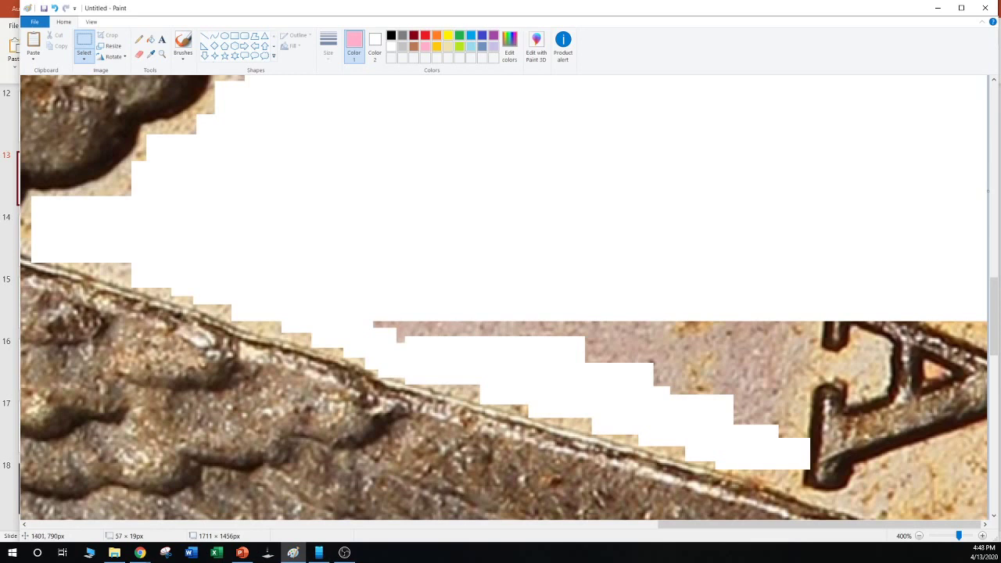
Erase the leftover background band above the cleared steps, including most of the upper part of AMERICA's final A
left_click_drag(346, 291, 566, 338)
key("Delete")
left_click_drag(517, 302, 952, 373)
key("Delete")
mouse_move(652, 361)
left_mouse_down()
mouse_move(900, 406)
mouse_move(973, 407)
left_mouse_up()
key("Delete")
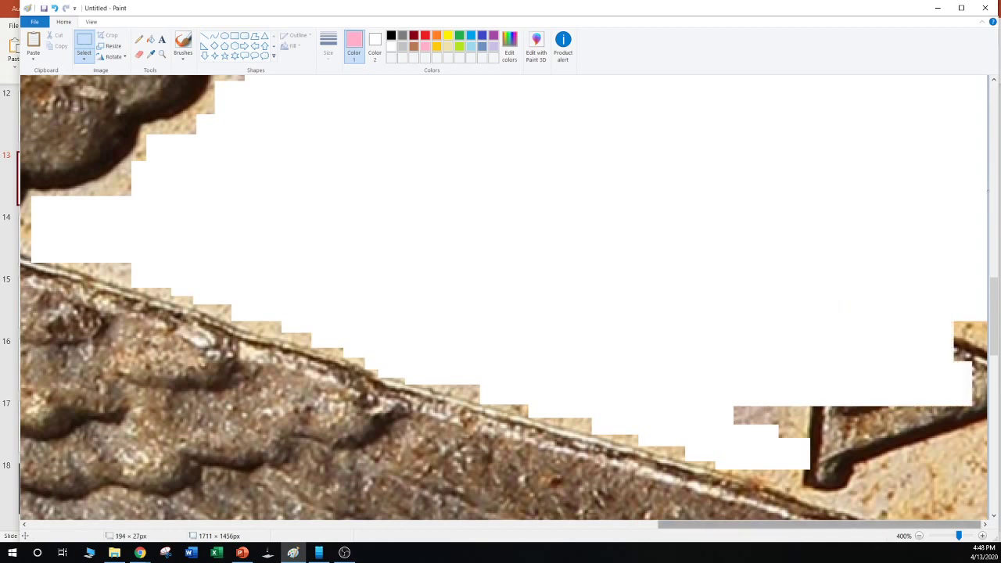
Erase the middle of AMERICA's final A and the leftover background beside it out to the image border
left_click_drag(697, 357, 925, 441)
key("Delete")
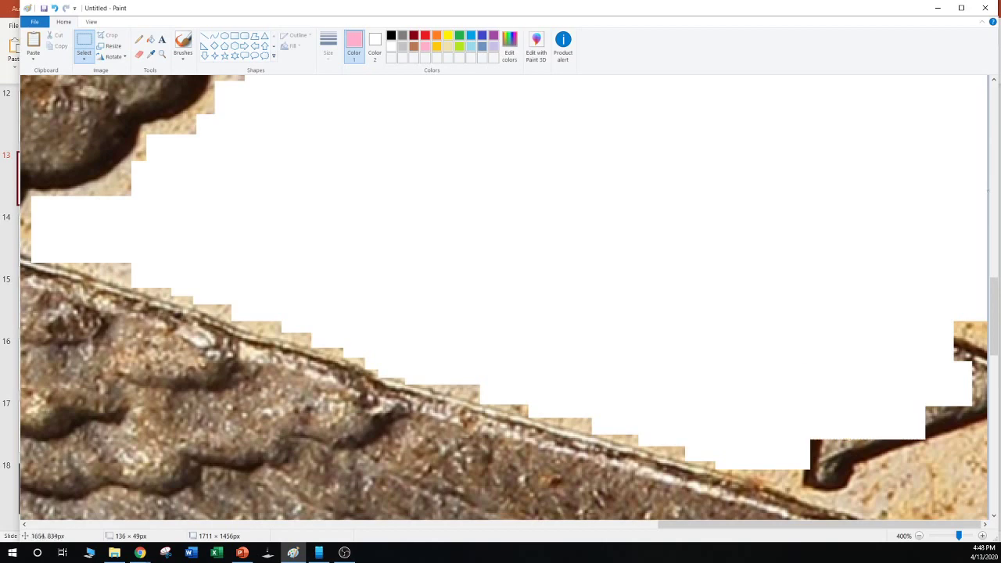
mouse_move(901, 282)
left_mouse_down()
mouse_move(984, 391)
mouse_move(986, 412)
left_mouse_up()
key("Delete")
left_click_drag(907, 386, 987, 441)
key("Delete")
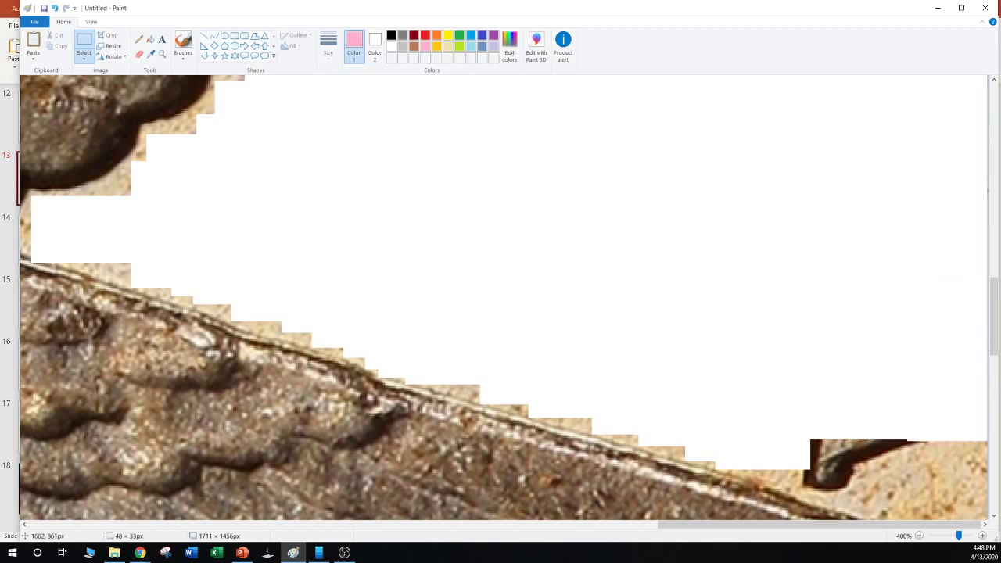
Erase the foot of AMERICA's final A and the background strip around it above the tail's outer end
scroll(906, 359, "down", 3)
scroll(897, 346, "up", 1)
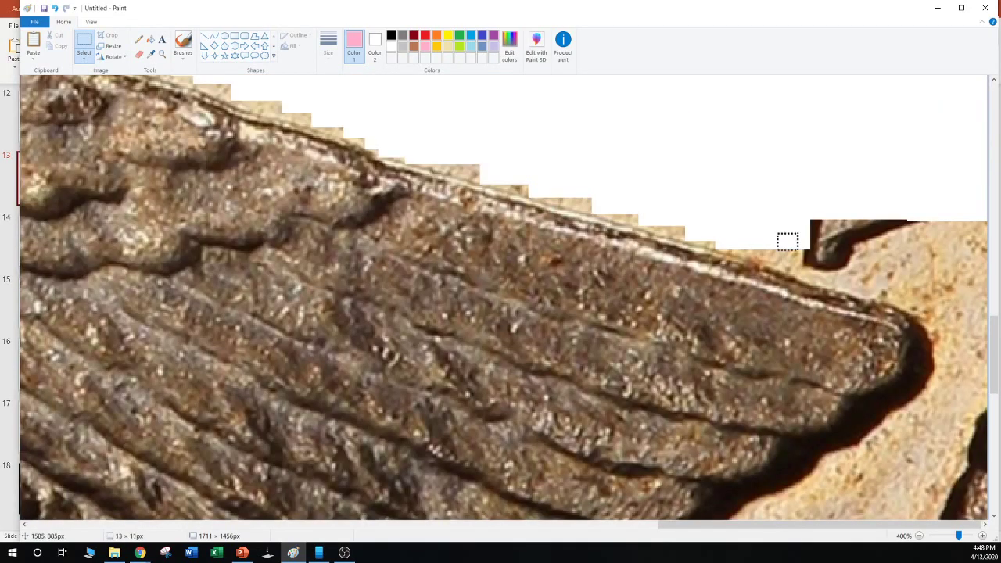
mouse_move(777, 233)
left_mouse_down()
mouse_move(911, 263)
mouse_move(979, 263)
mouse_move(979, 272)
left_mouse_up()
key("Delete")
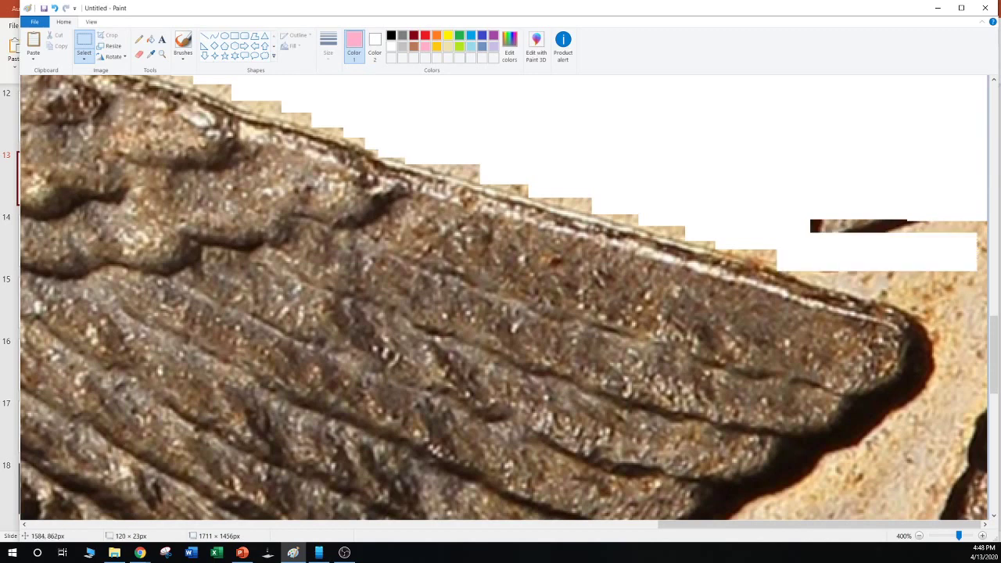
left_click_drag(782, 214, 985, 239)
key("Delete")
Erase thin background strips above the tail's outer end, plus the small leftover patch at the image border
left_click_drag(809, 268, 988, 279)
key("Delete")
mouse_move(835, 265)
left_mouse_down()
mouse_move(883, 290)
mouse_move(986, 290)
left_mouse_up()
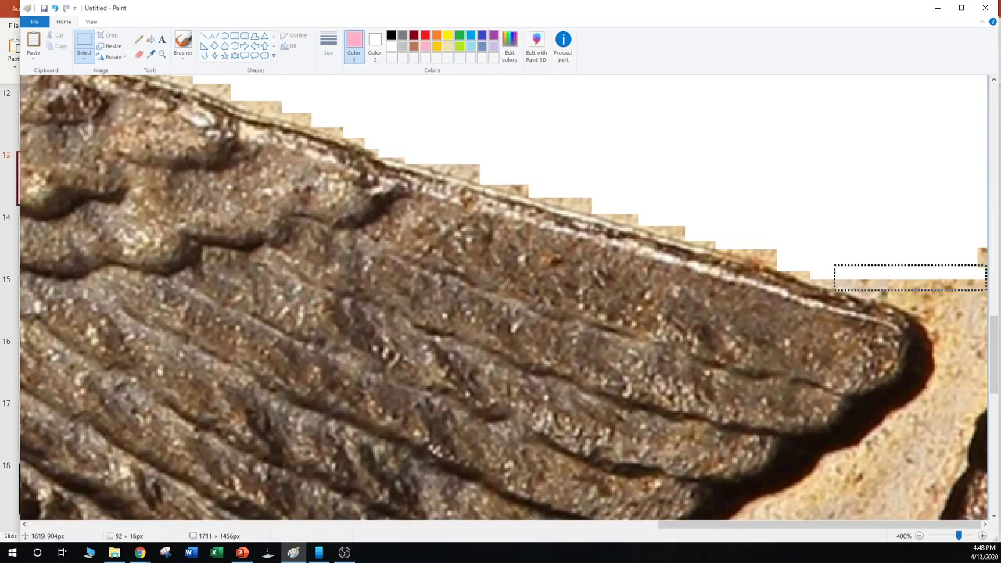
key("Delete")
mouse_move(967, 225)
left_mouse_down()
mouse_move(986, 258)
mouse_move(987, 285)
left_mouse_up()
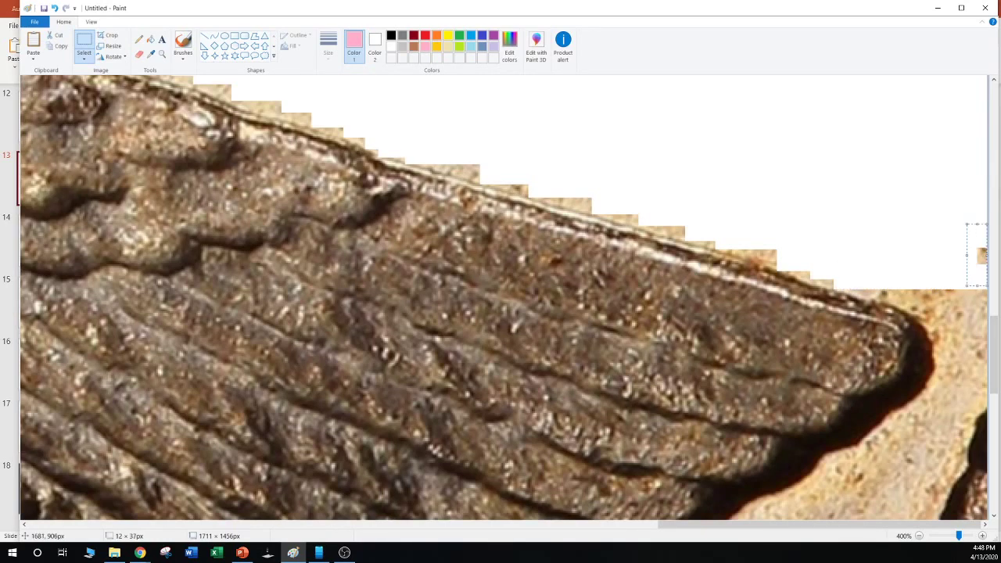
key("Delete")
left_click_drag(868, 283, 986, 300)
key("Delete")
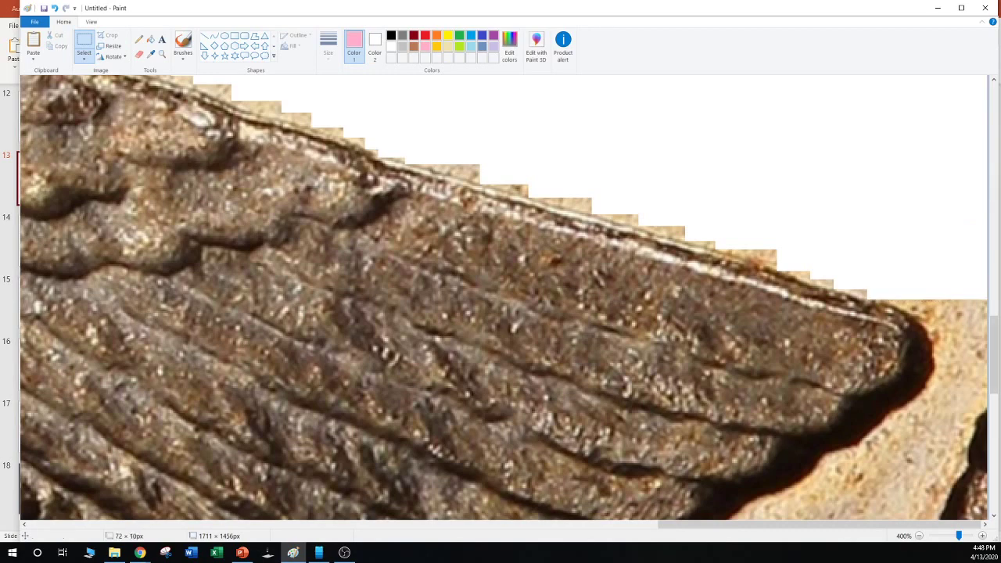
Erase the background around the tail's rounded tip and down the image border to the coin's beaded rim
left_click_drag(895, 292, 986, 312)
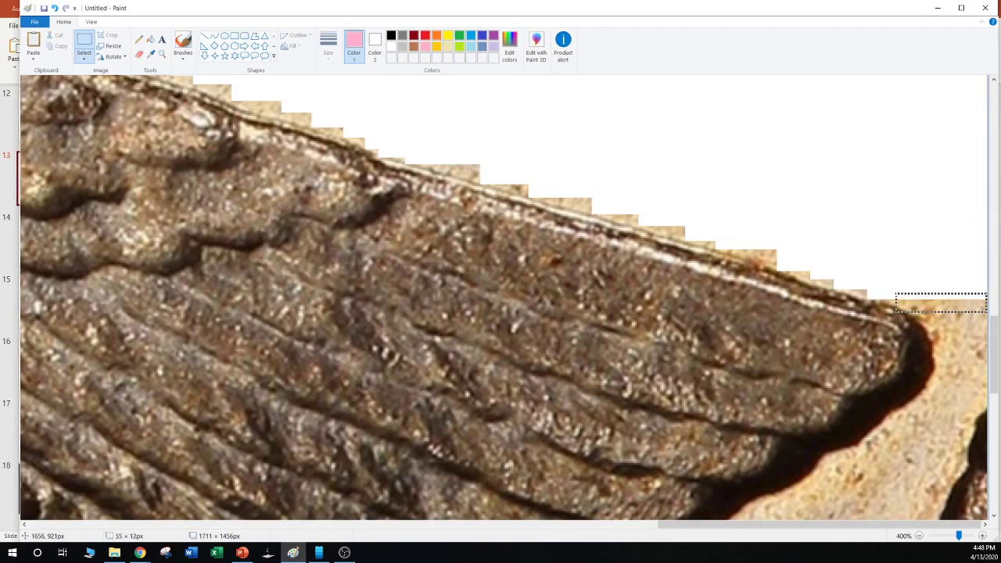
key("Delete")
mouse_move(919, 297)
left_mouse_down()
mouse_move(986, 318)
mouse_move(972, 321)
mouse_move(986, 336)
mouse_move(986, 396)
left_mouse_up()
key("Delete")
key("Delete")
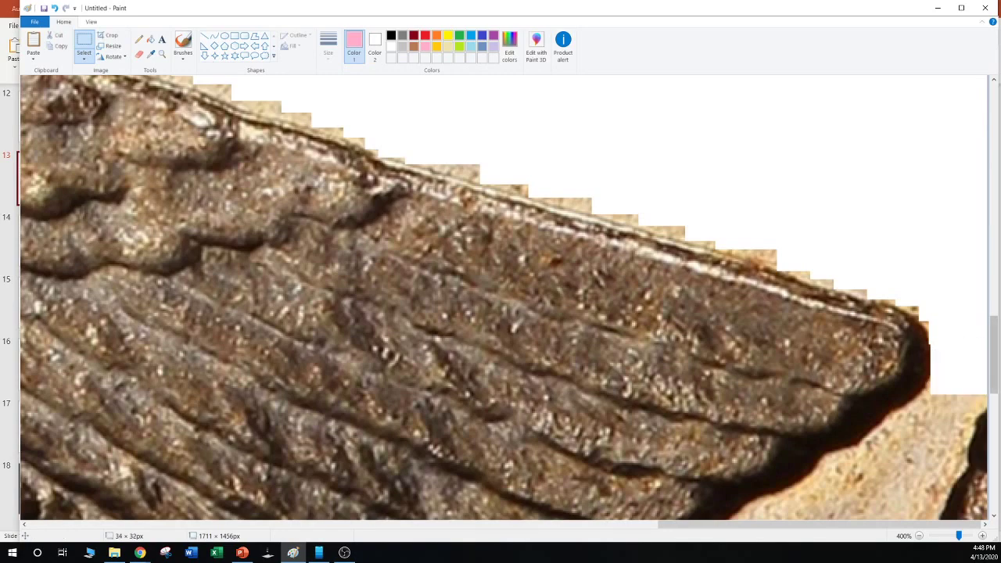
left_click_drag(942, 355, 992, 443)
key("Delete")
scroll(968, 391, "down", 2)
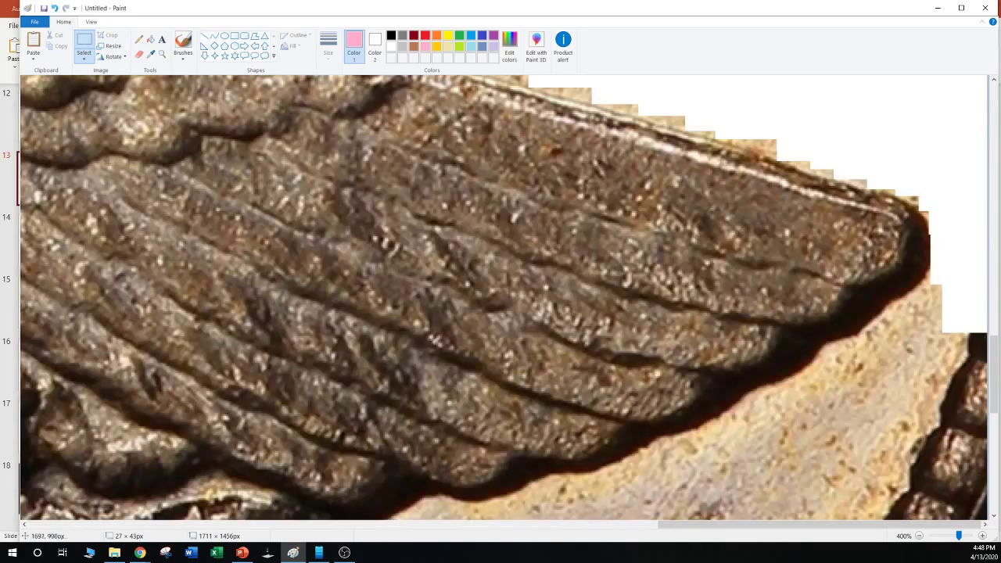
Try to erase the background in blocks just below the tail's rounded tip, beside the coin's beaded rim
left_click_drag(950, 155, 926, 258)
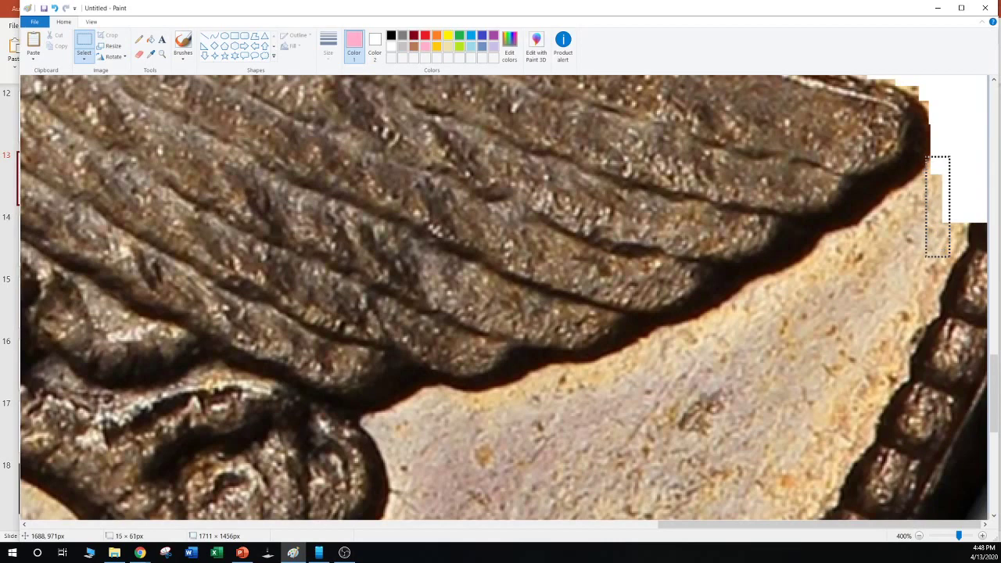
key("Delete")
left_click_drag(927, 191, 887, 283)
key("Delete")
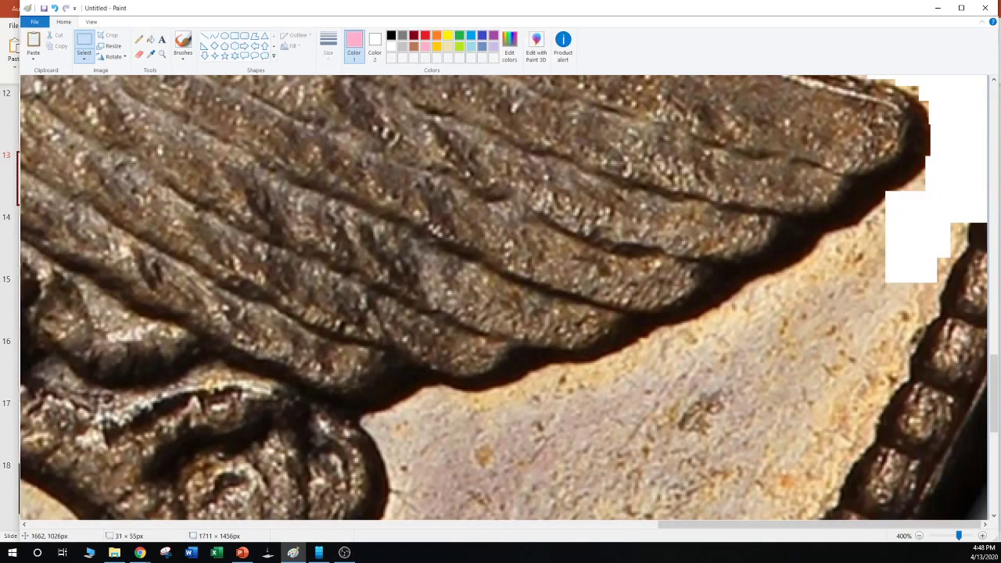
left_click_drag(928, 213, 867, 337)
key("Delete")
mouse_move(903, 252)
left_mouse_down()
mouse_move(878, 357)
mouse_move(817, 392)
left_mouse_up()
key("Delete")
left_click_drag(916, 223, 840, 302)
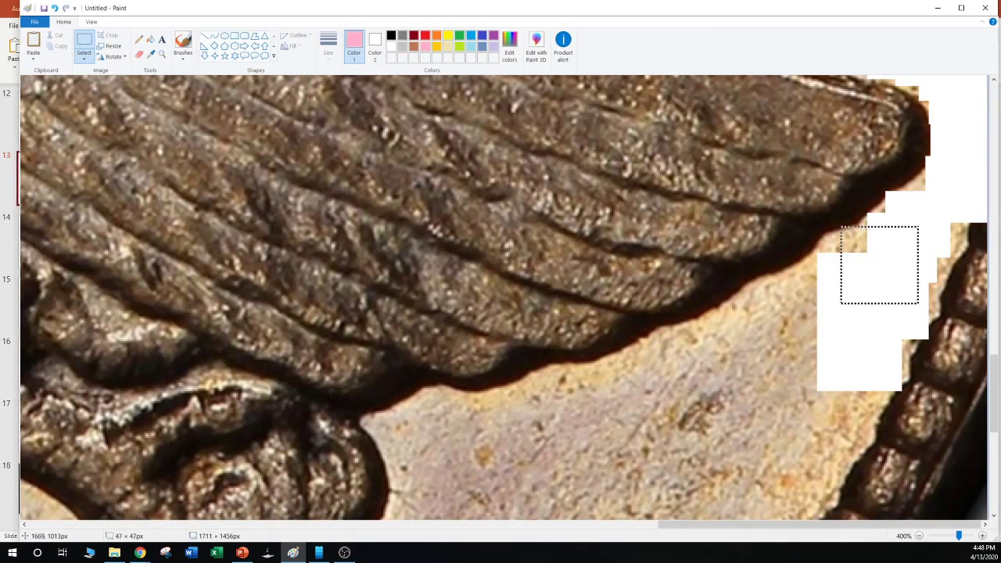
key("Delete")
mouse_move(852, 245)
left_mouse_down()
mouse_move(883, 272)
mouse_move(809, 336)
left_mouse_up()
key("Delete")
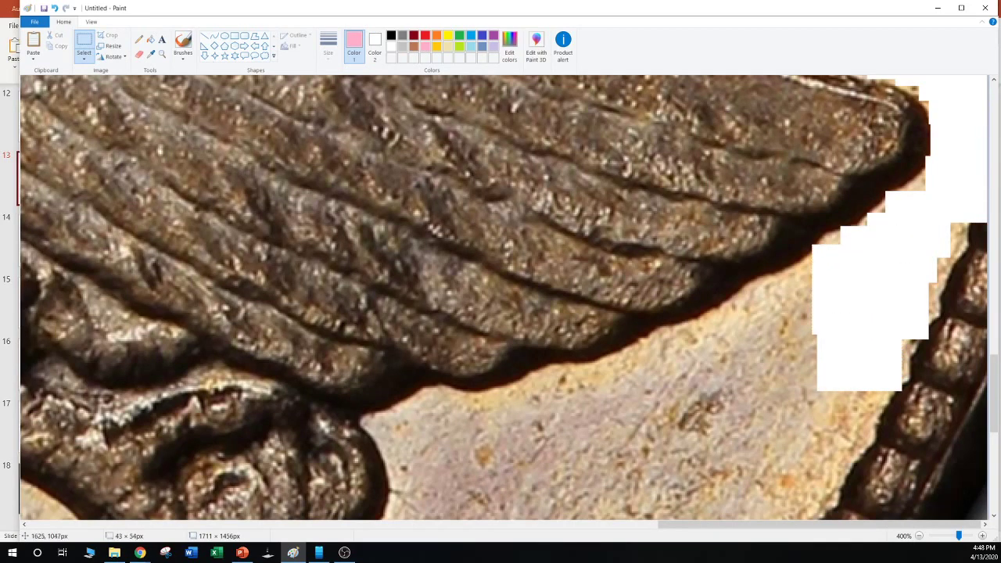
Try to erase the background in stepped blocks along the outer half of the tail's lower edge
mouse_move(843, 259)
left_mouse_down()
mouse_move(808, 292)
mouse_move(780, 363)
left_mouse_up()
key("Delete")
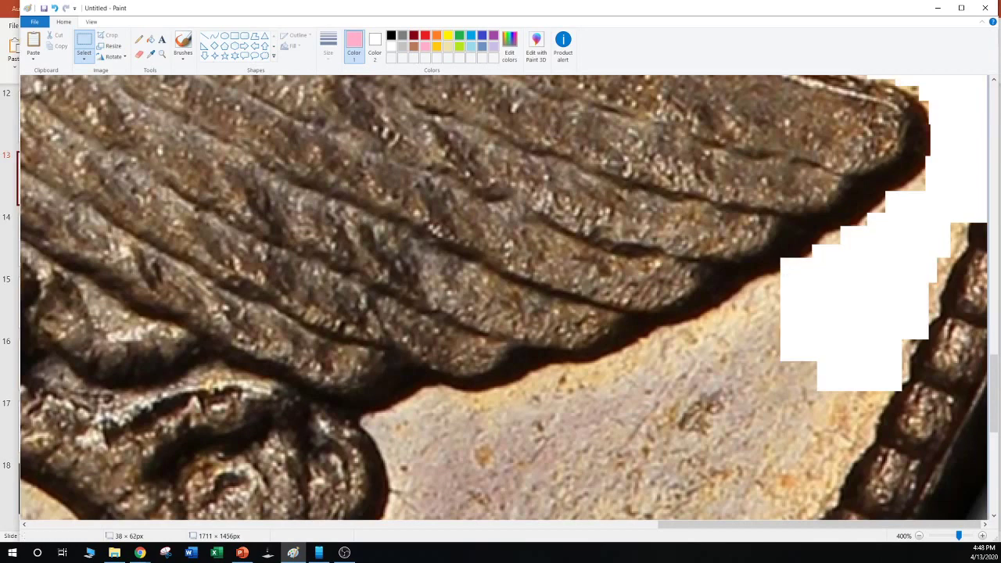
mouse_move(794, 282)
left_mouse_down()
mouse_move(750, 398)
mouse_move(734, 402)
left_mouse_up()
key("Delete")
mouse_move(770, 322)
left_mouse_down()
mouse_move(737, 398)
mouse_move(696, 444)
left_mouse_up()
key("Delete")
left_click_drag(763, 301, 711, 359)
key("Delete")
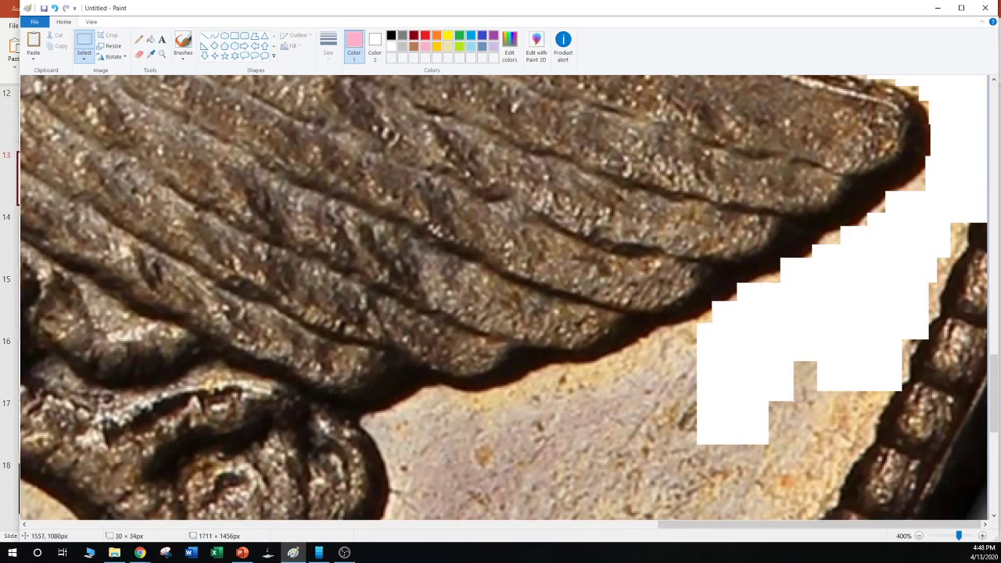
Try to erase the background in narrow blocks along the inner half of the tail's lower edge
mouse_move(721, 319)
left_mouse_down()
mouse_move(696, 380)
mouse_move(659, 396)
mouse_move(670, 398)
mouse_move(668, 337)
mouse_move(648, 367)
mouse_move(522, 403)
left_mouse_up()
key("Delete")
key("Delete")
key("Delete")
key("Delete")
key("Delete")
key("Delete")
mouse_move(571, 368)
left_mouse_down()
mouse_move(521, 389)
mouse_move(513, 421)
left_mouse_up()
key("Delete")
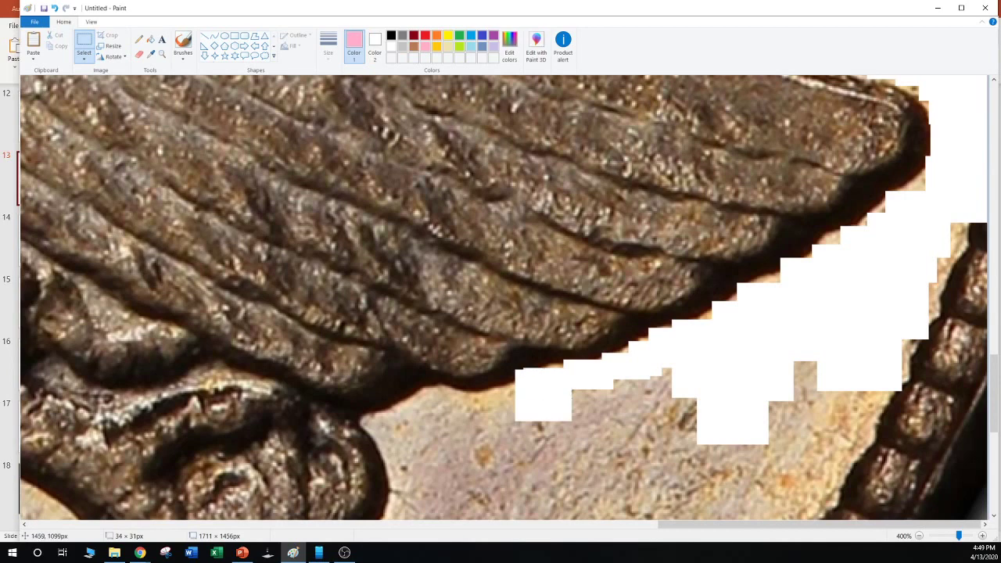
mouse_move(526, 377)
left_mouse_down()
mouse_move(499, 416)
mouse_move(467, 424)
mouse_move(467, 441)
left_mouse_up()
key("Delete")
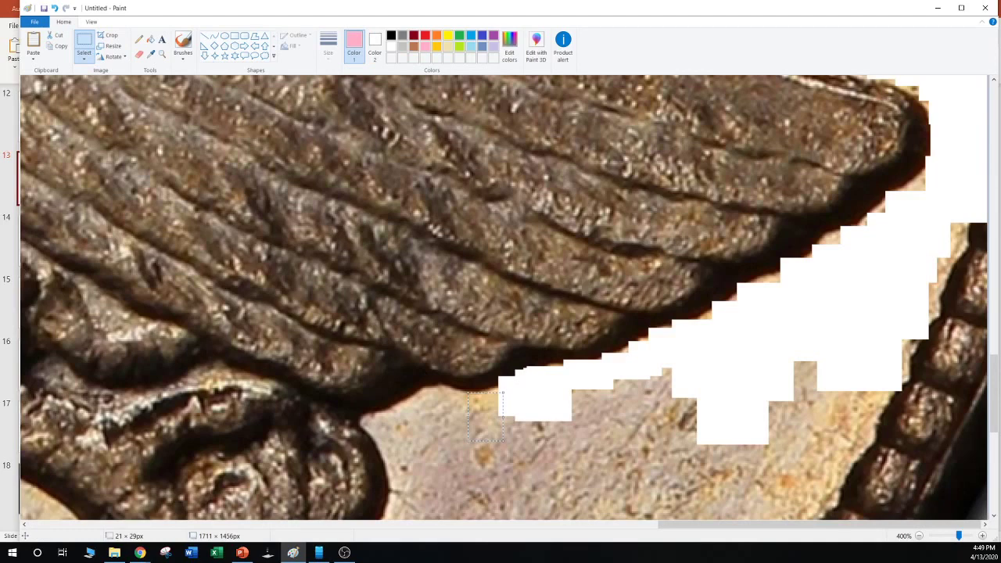
Undo all the block erasures made along the tail's lower edge, back to the uncut background below the tip
left_click(568, 390)
key("ctrl+z")
key("ctrl+z")
key("ctrl+z")
key("ctrl+z")
key("ctrl+z")
key("ctrl+z")
key("ctrl+z")
key("ctrl+z")
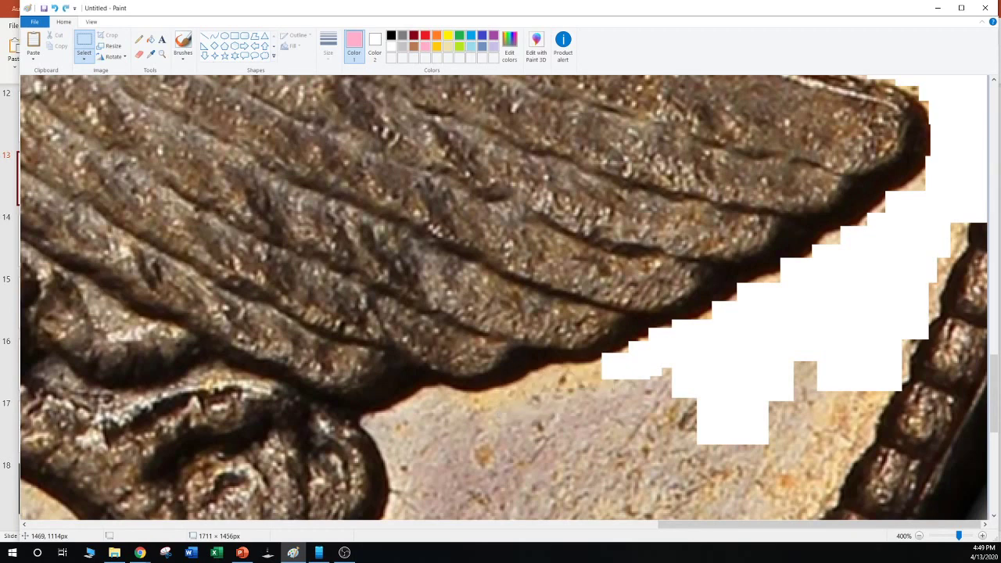
key("ctrl+z")
key("ctrl+z")
key("ctrl+z")
key("ctrl+z")
key("ctrl+z")
key("ctrl+z")
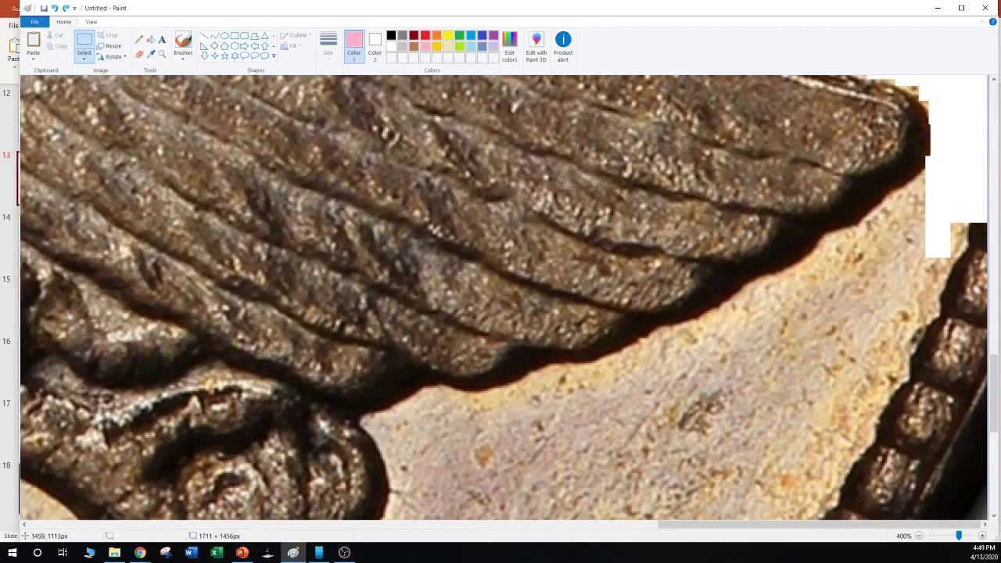
key("ctrl+z")
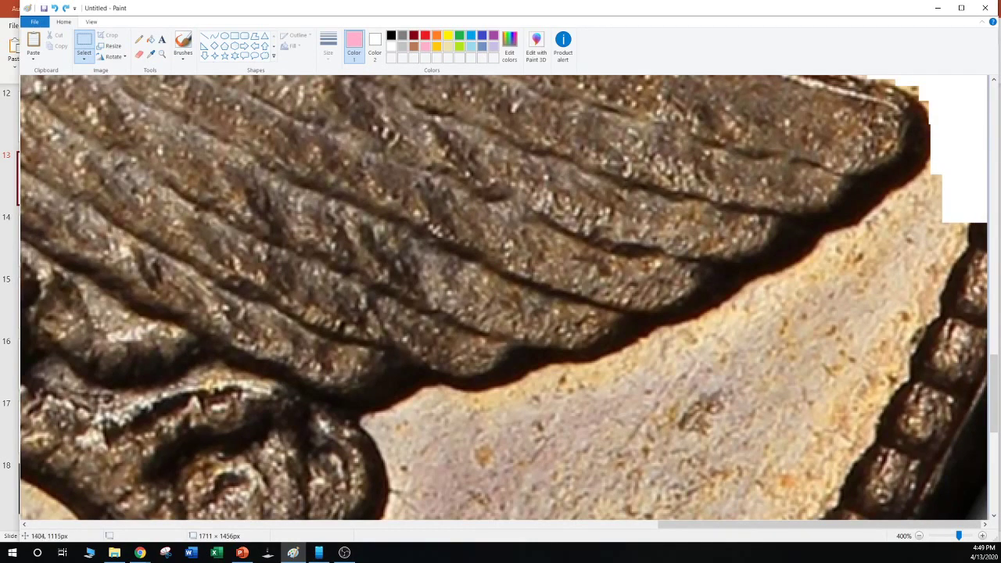
Erase a wide band of background and beaded rim below the tail, plus two thinner strips stepping up above it
left_click_drag(484, 400, 986, 476)
key("Delete")
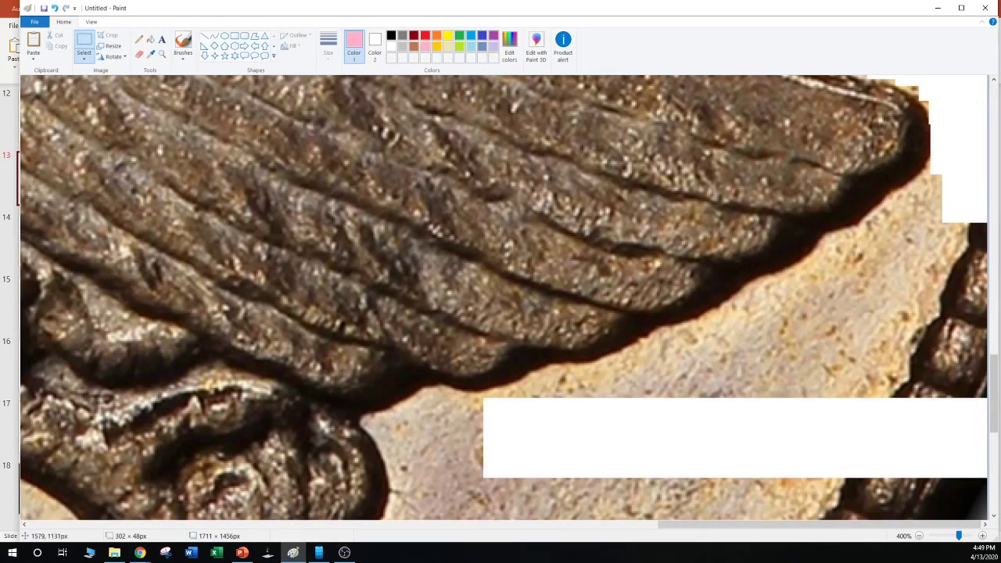
left_click_drag(513, 386, 983, 380)
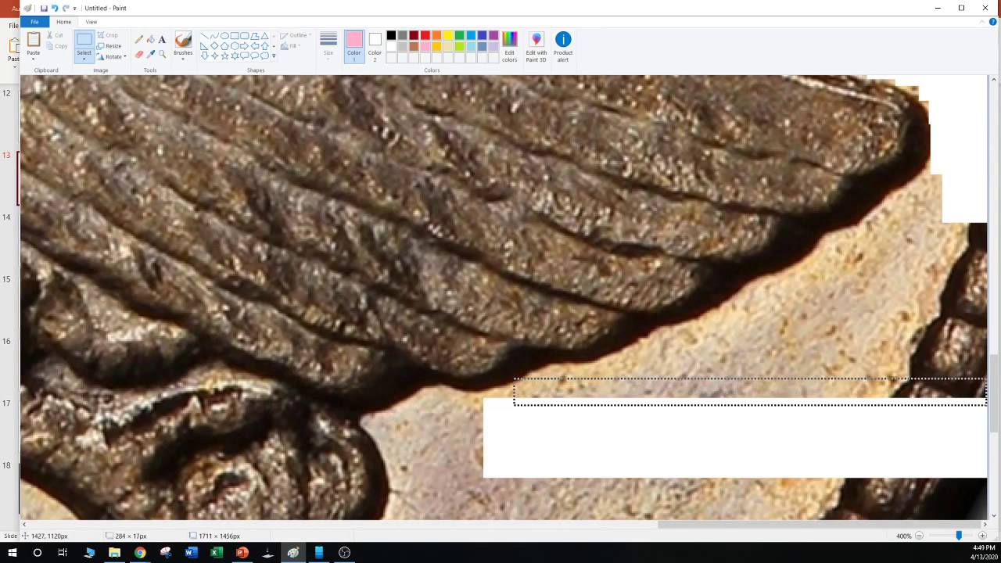
key("Delete")
left_click_drag(553, 388, 912, 365)
key("Delete")
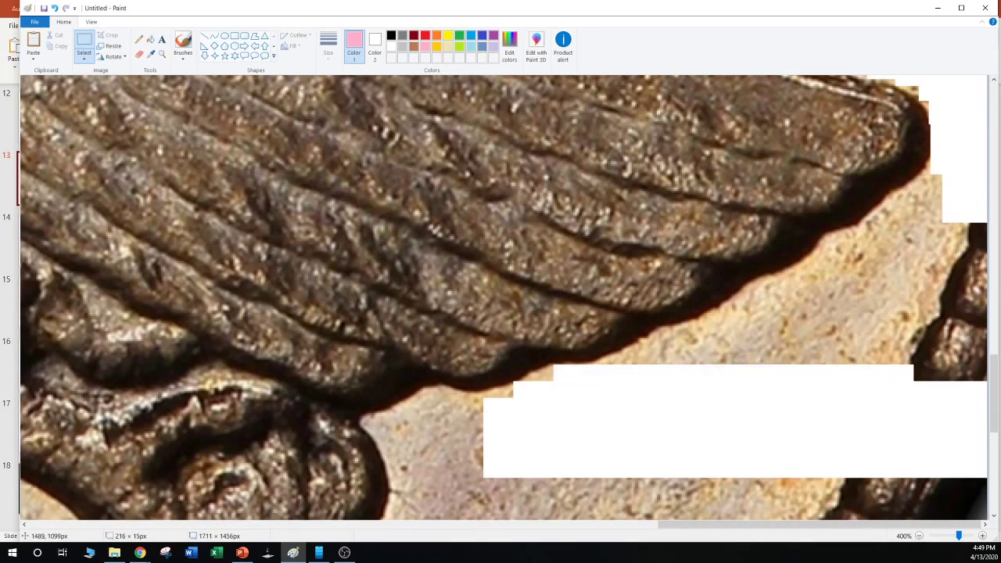
Erase background strips stepping up along the middle of the tail's lower edge toward the beaded rim
left_click_drag(626, 370, 897, 325)
key("Delete")
key("Delete")
left_click_drag(658, 355, 972, 316)
key("Delete")
key("Delete")
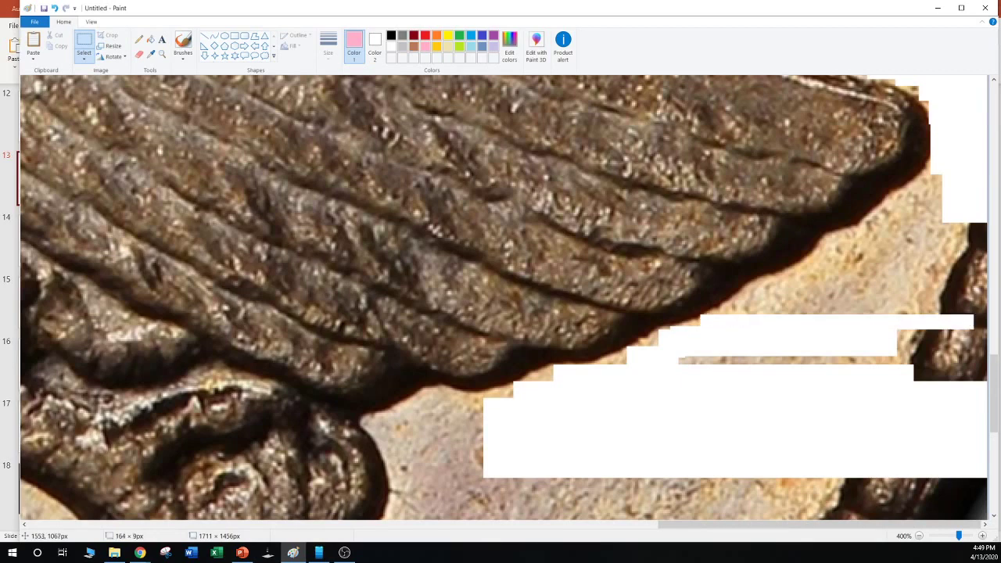
Erase background and rim strips stepping up along the outer part of the tail's lower edge
left_click_drag(725, 319, 983, 301)
key("Delete")
left_click_drag(749, 311, 954, 280)
key("Delete")
left_click_drag(791, 296, 896, 247)
key("Delete")
key("Delete")
Erase the remaining background wedge below the tail's rounded tip, close to the feather edge
left_click_drag(850, 298, 945, 227)
key("Delete")
left_click_drag(887, 244, 972, 193)
key("Delete")
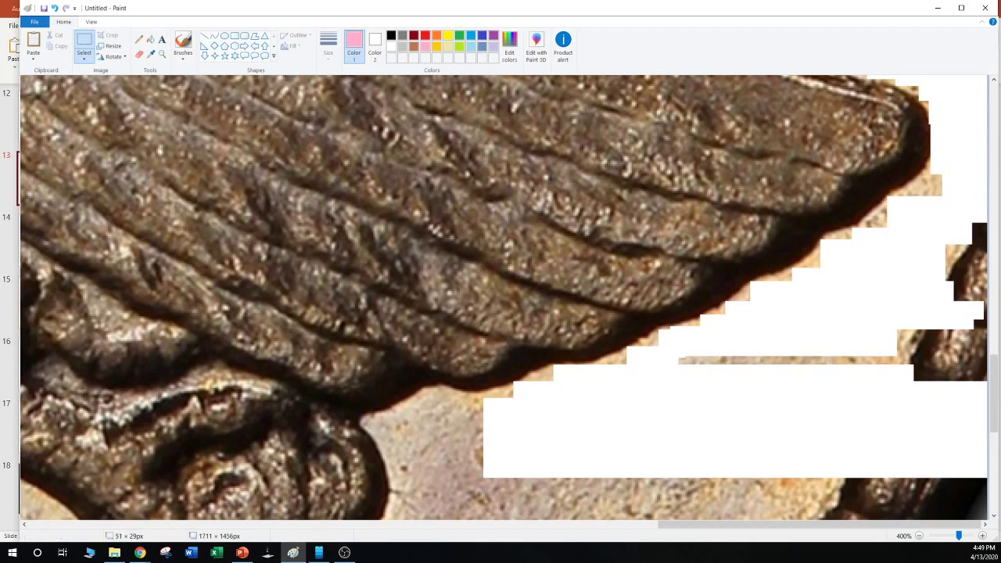
left_click_drag(906, 210, 938, 184)
key("Delete")
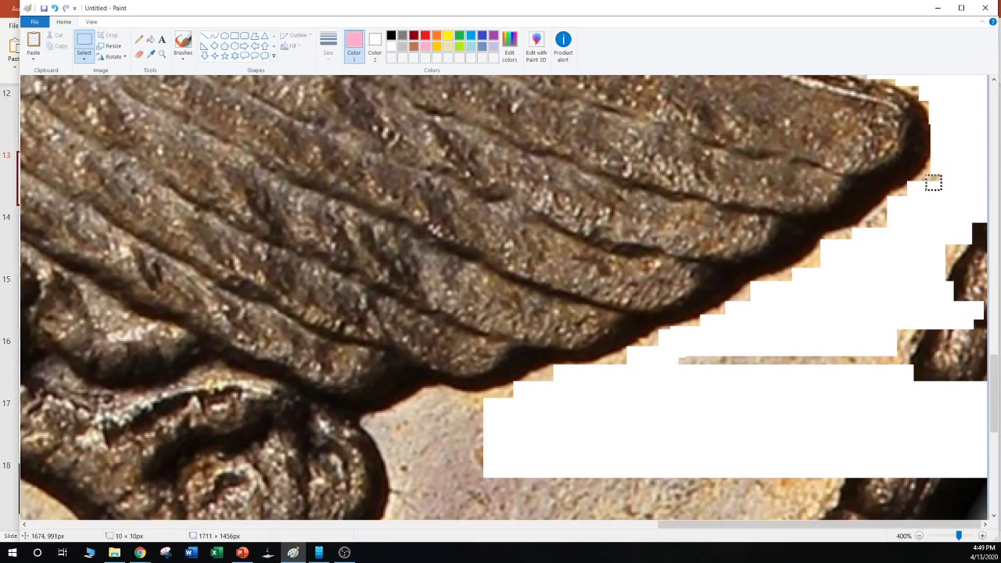
Erase the leftover beaded rim fragments and the thin background sliver inside the cleared area below the tail
left_click_drag(936, 219, 977, 316)
key("Delete")
left_click_drag(921, 288, 838, 424)
key("Delete")
key("Delete")
left_click_drag(838, 333, 686, 383)
key("Delete")
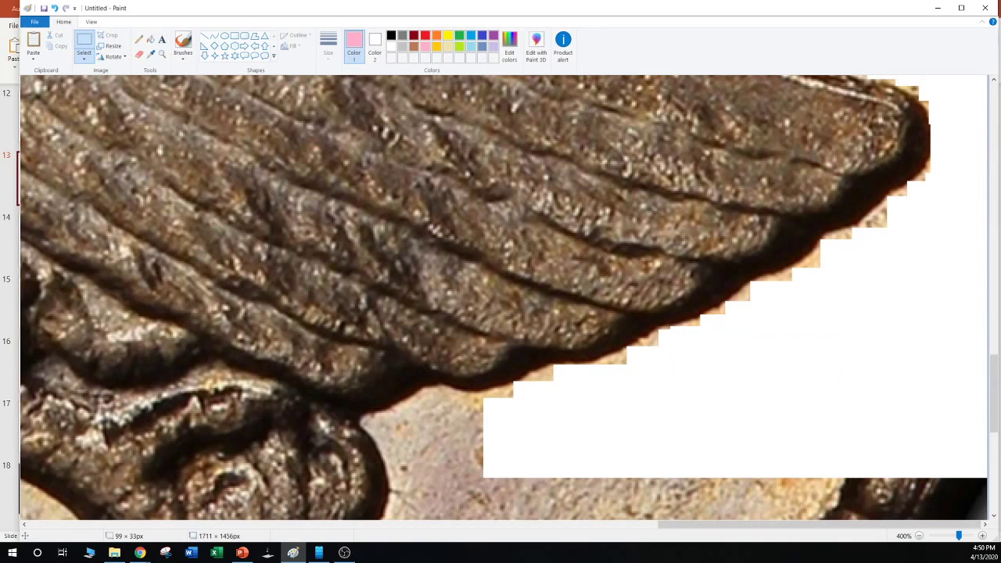
key("alt+Tab")
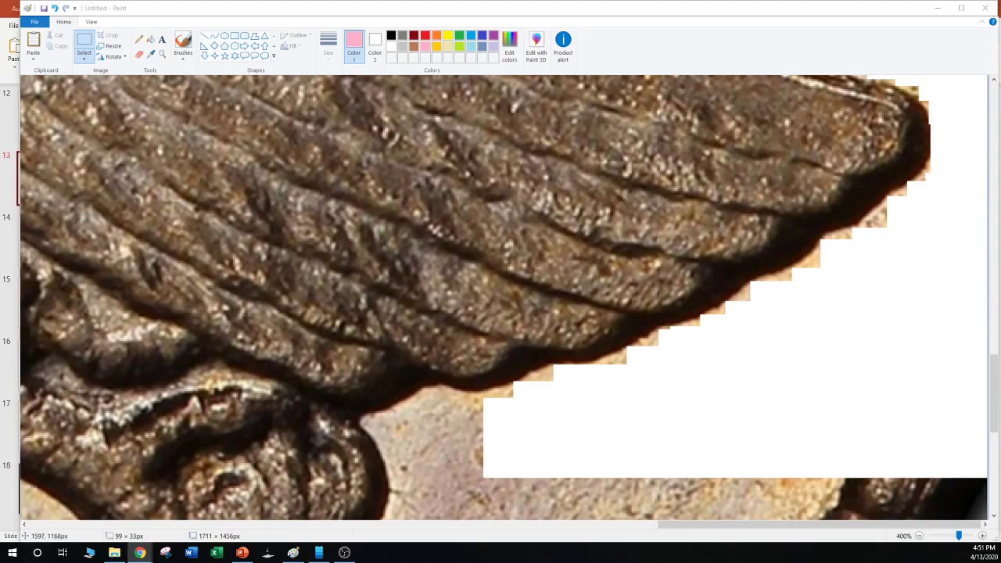
Erase the background and coin rim below the tail down into the pink area, extending inward toward the rounded lobe
scroll(500, 297, "down", 3)
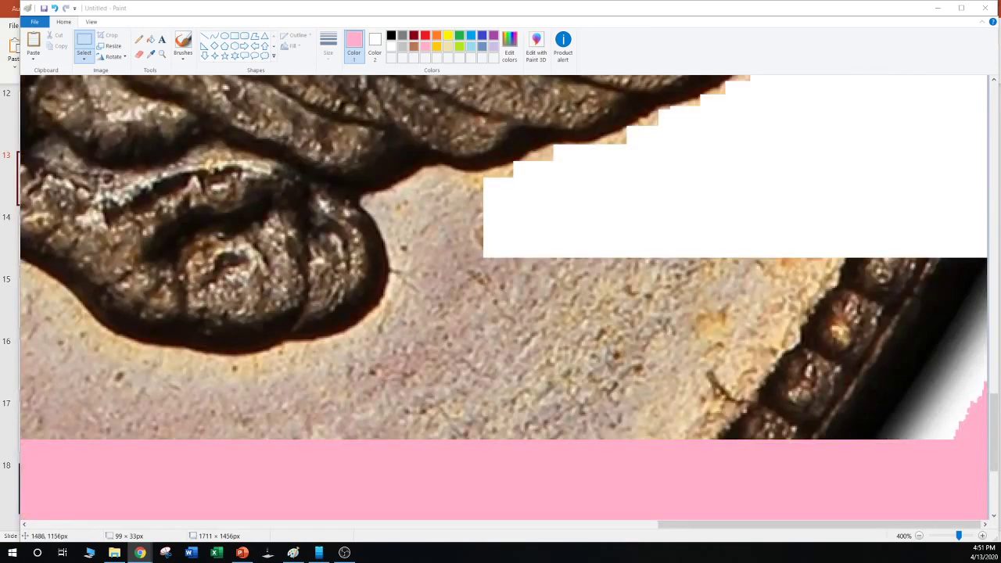
left_click_drag(483, 229, 986, 478)
key("Delete")
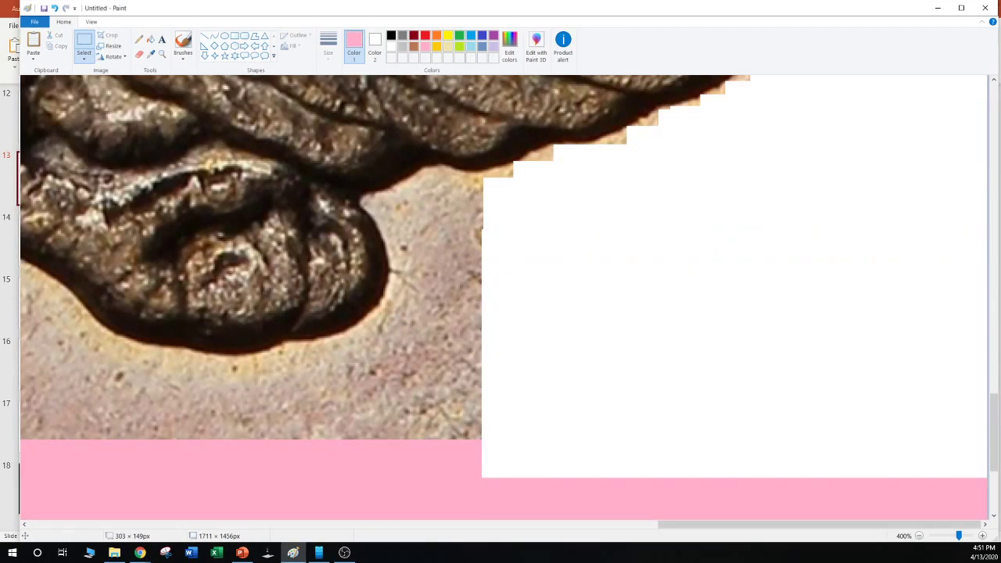
mouse_move(566, 463)
left_mouse_down()
mouse_move(507, 458)
mouse_move(445, 174)
left_mouse_up()
key("Delete")
Erase the background in the notch between the tail's lower edge and the rounded lobe beneath it
mouse_move(443, 232)
left_mouse_down()
mouse_move(469, 257)
mouse_move(428, 175)
mouse_move(439, 178)
mouse_move(402, 205)
mouse_move(384, 196)
mouse_move(445, 225)
left_mouse_up()
key("Delete")
key("Delete")
key("Delete")
key("Escape")
key("Delete")
left_click_drag(393, 201, 453, 212)
key("Delete")
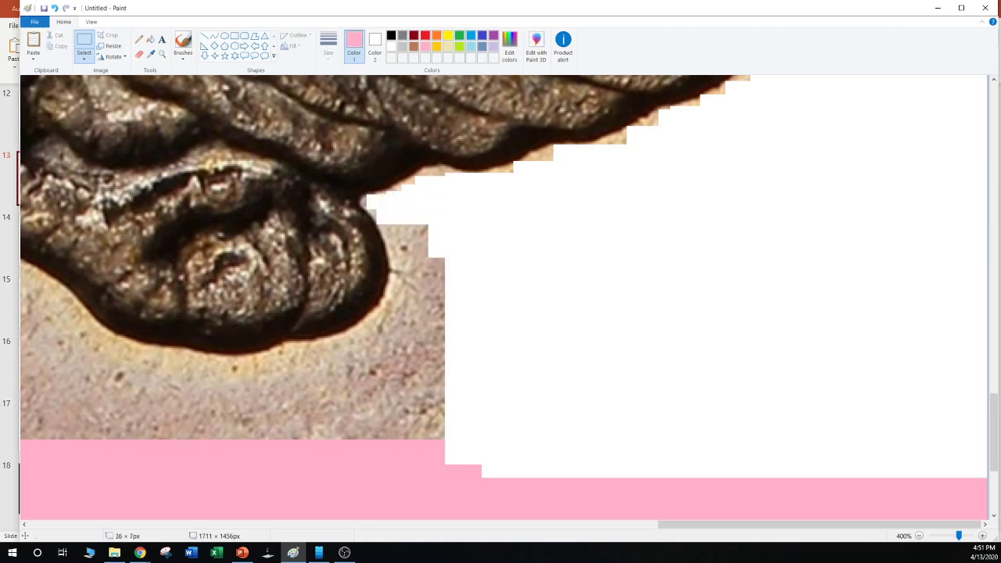
Erase the background around the outer side of the rounded lobe, from the notch down into the pink area
left_click_drag(395, 229, 548, 479)
key("Delete")
key("Delete")
left_click_drag(431, 307, 378, 461)
key("Delete")
left_click_drag(387, 322, 360, 463)
key("Delete")
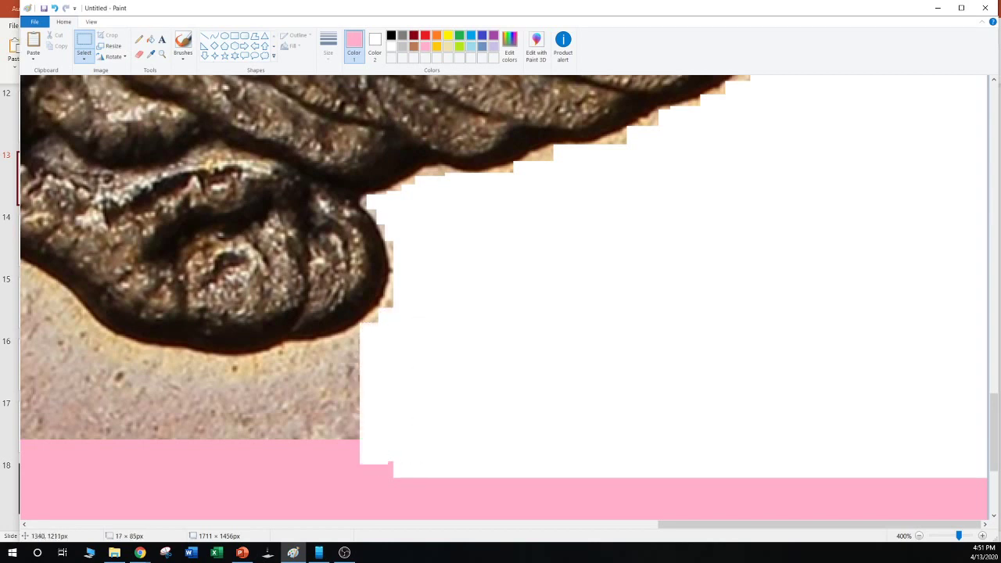
Erase the background beneath the rounded lobe down into the pink area, trimming close to its underside
left_click_drag(365, 336, 336, 447)
key("Delete")
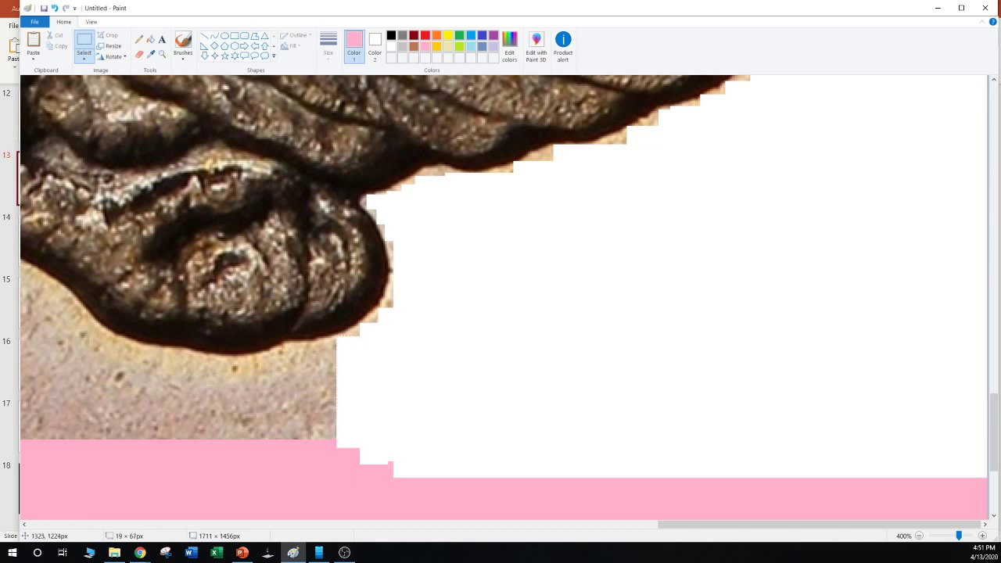
left_click_drag(342, 346, 288, 448)
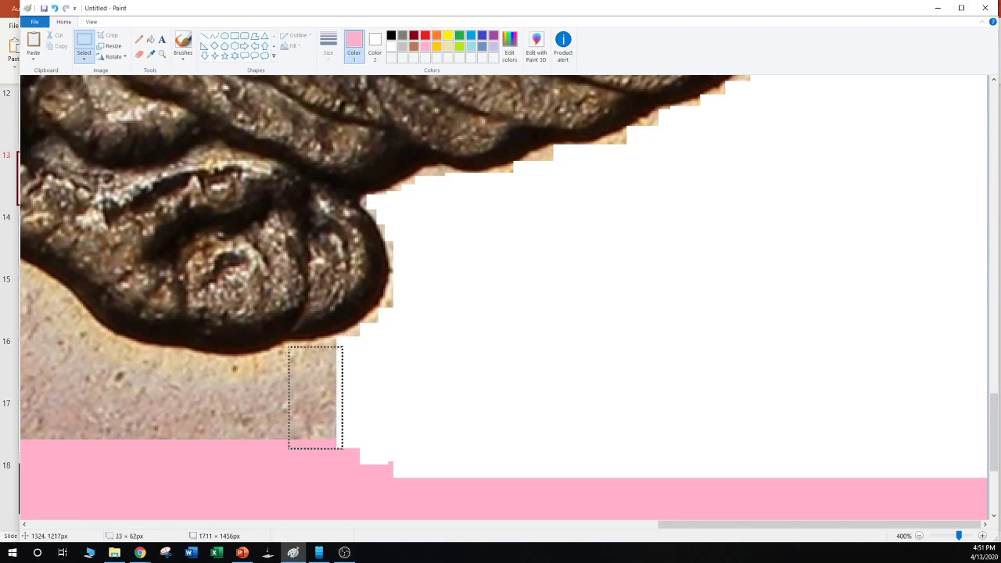
key("Delete")
left_click_drag(291, 352, 273, 449)
key("Delete")
left_click_drag(274, 357, 79, 466)
key("Delete")
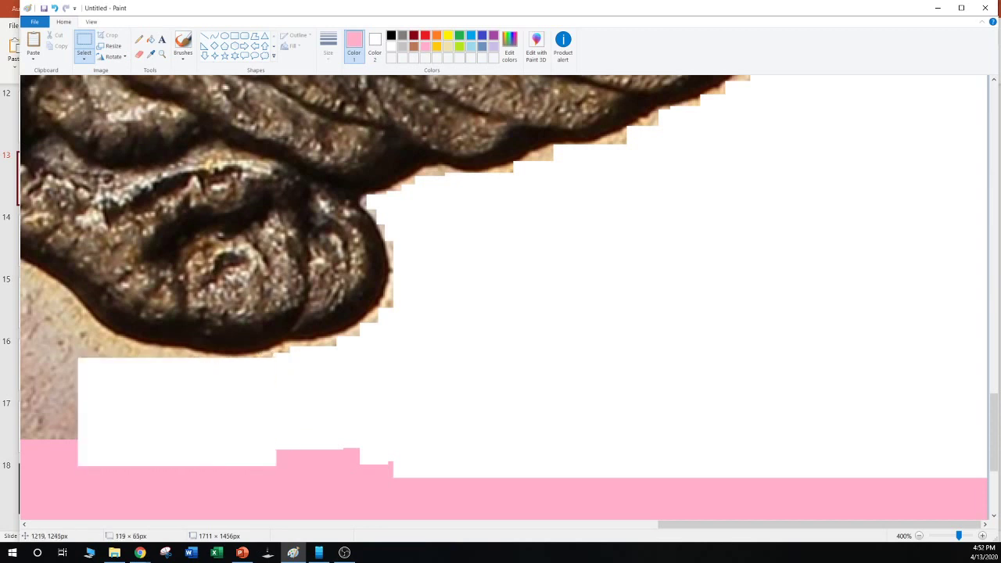
left_click_drag(170, 378, 102, 349)
key("Delete")
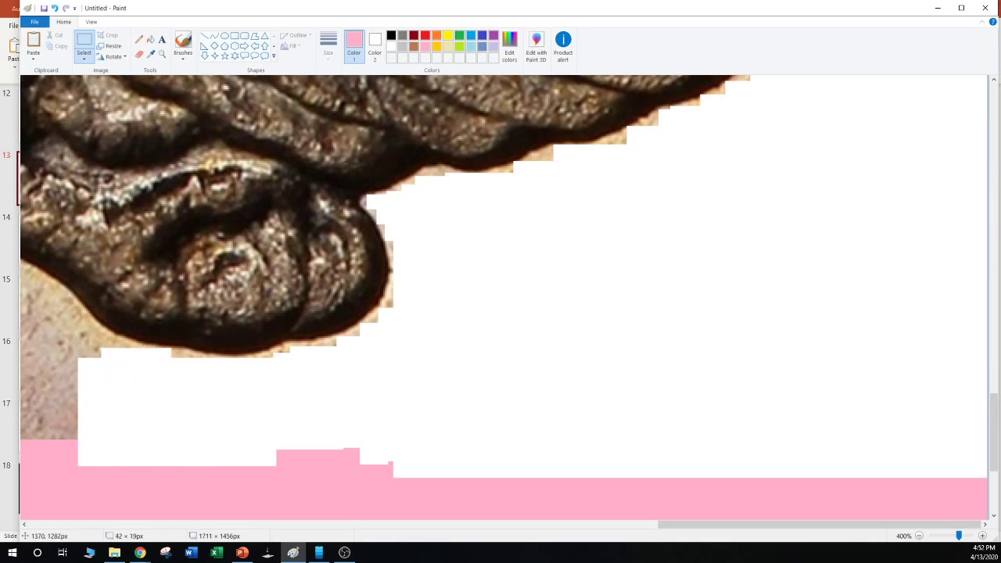
Erase the background along the rounded lobe's inner side, stepping up to where it meets the eagle's lower body edge
left_click_drag(782, 524, 634, 524)
left_click_drag(540, 392, 417, 323)
key("Delete")
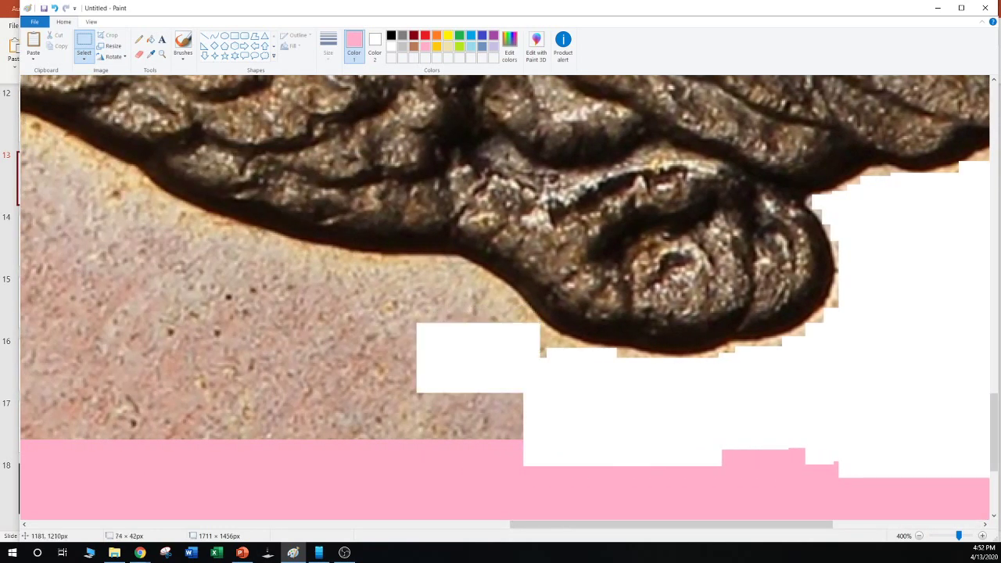
mouse_move(558, 370)
left_mouse_down()
mouse_move(514, 307)
mouse_move(455, 269)
left_mouse_up()
key("Delete")
key("Delete")
key("Delete")
key("Delete")
key("Delete")
key("Delete")
key("Delete")
key("Delete")
key("Delete")
key("Delete")
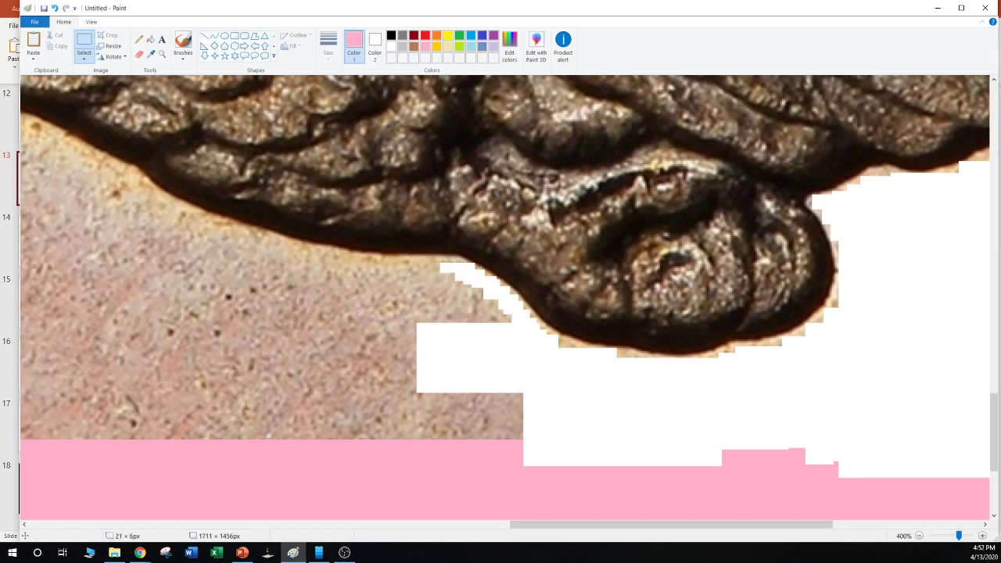
Erase thin background strips directly under the eagle's lower body edge, starting beside the rounded lobe
left_click_drag(460, 267, 245, 255)
key("Delete")
left_click_drag(355, 264, 174, 248)
key("Delete")
key("Delete")
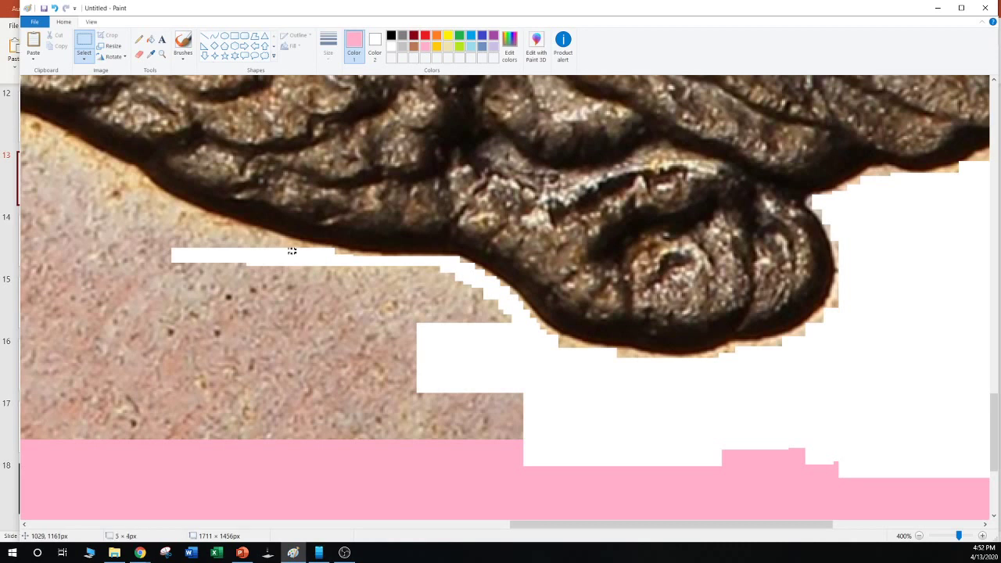
left_click_drag(295, 253, 219, 242)
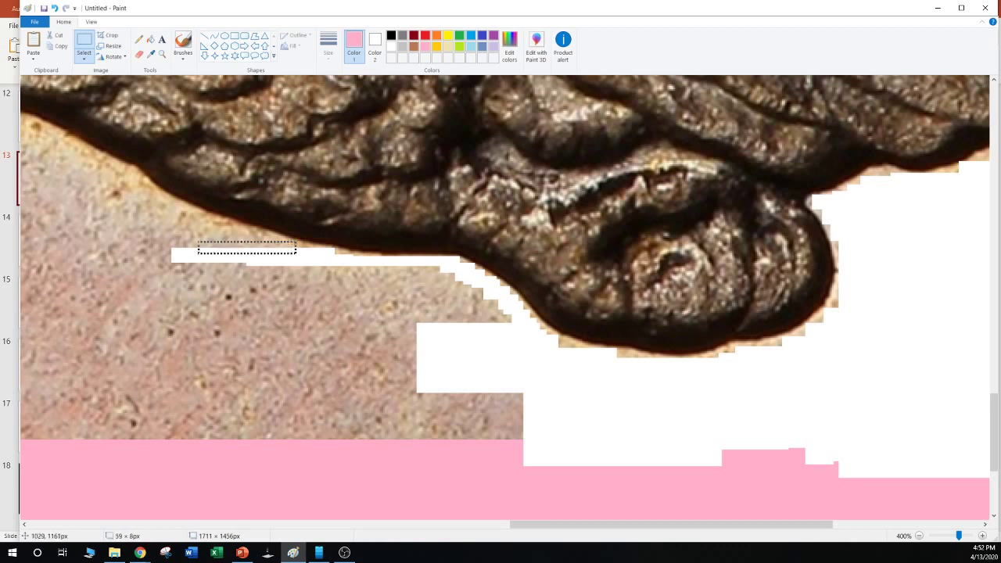
key("Delete")
Erase further thin background strips where the eagle's lower body edge begins to slope upward
left_click_drag(283, 240, 141, 228)
key("Delete")
left_click(266, 236)
key("Delete")
key("Delete")
left_click_drag(232, 236, 116, 223)
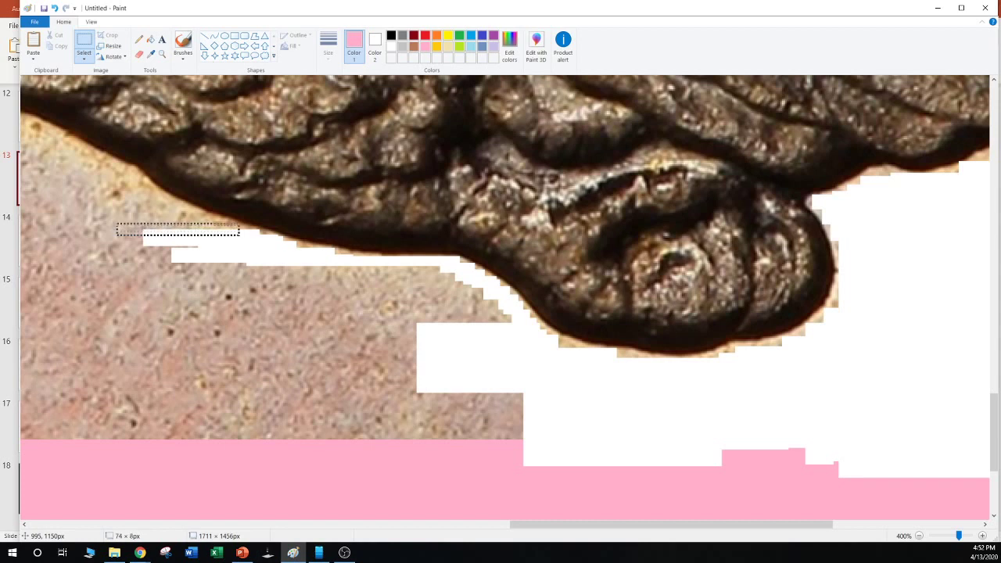
key("Delete")
Erase narrow stepped background strips up the sloping part of the eagle's lower body edge
left_click_drag(218, 230, 136, 192)
key("Delete")
key("Delete")
key("Delete")
key("Delete")
key("Delete")
left_click_drag(191, 208, 83, 181)
key("Delete")
key("Delete")
left_click_drag(146, 191, 66, 175)
key("Delete")
left_click_drag(143, 190, 61, 164)
key("Delete")
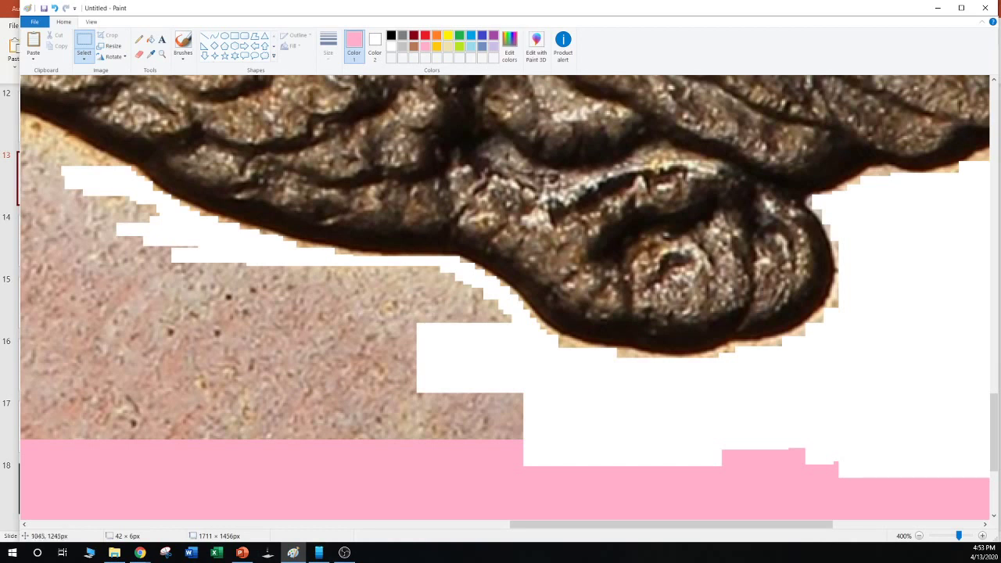
Erase two large blocks of the remaining background below the trimmed body edge, reaching down into the pink area
left_click_drag(525, 467, 189, 333)
key("Delete")
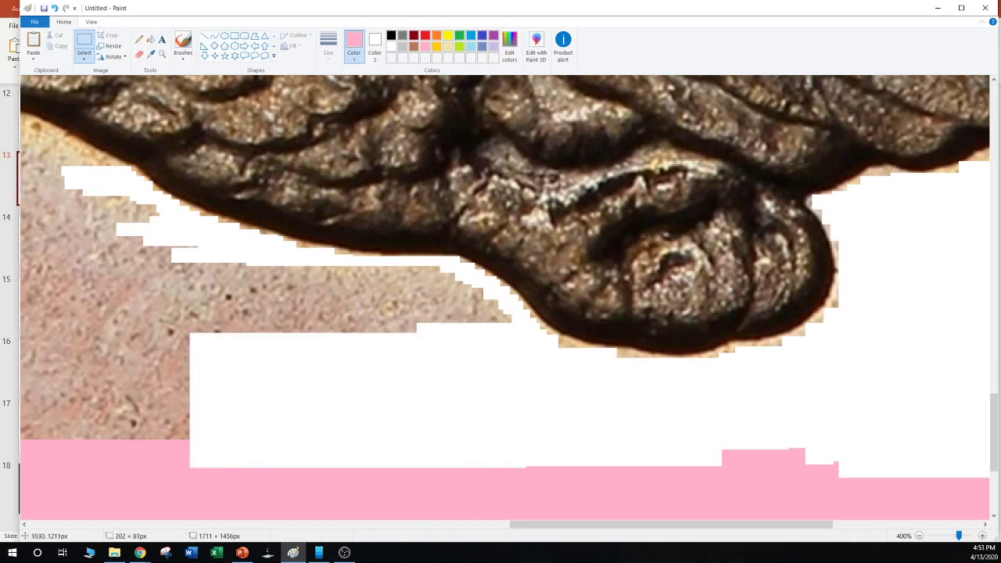
left_click_drag(516, 308, 127, 377)
key("Delete")
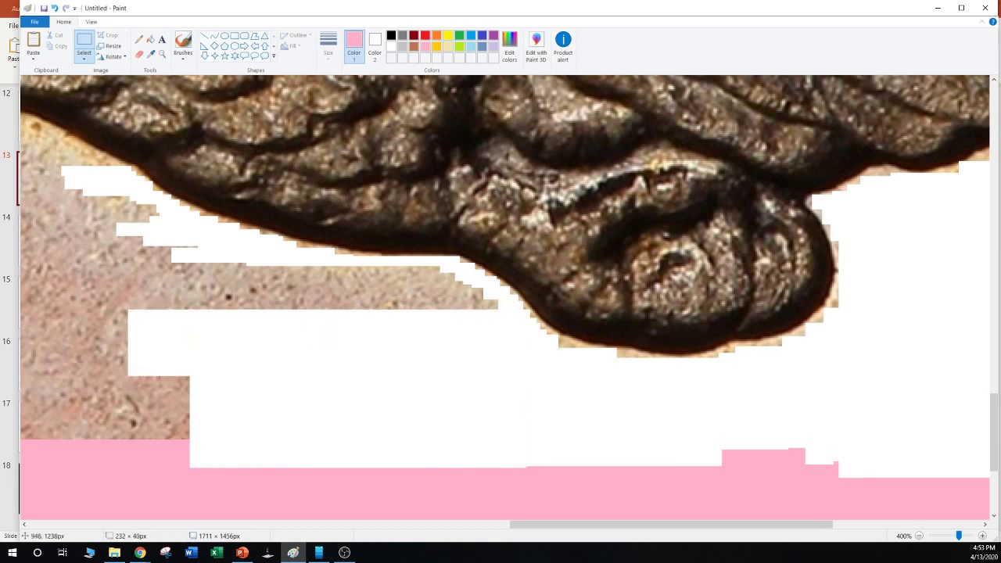
Erase the wide band of background below the eagle's trimmed lower body edge, beside the rounded lobe
left_click_drag(503, 320, 118, 294)
key("Delete")
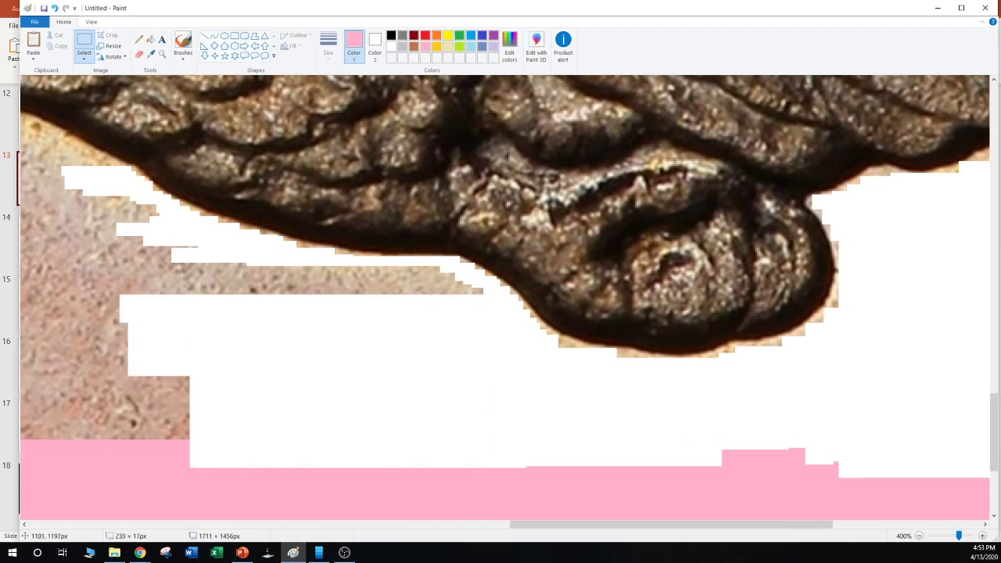
left_click_drag(496, 308, 370, 289)
key("Delete")
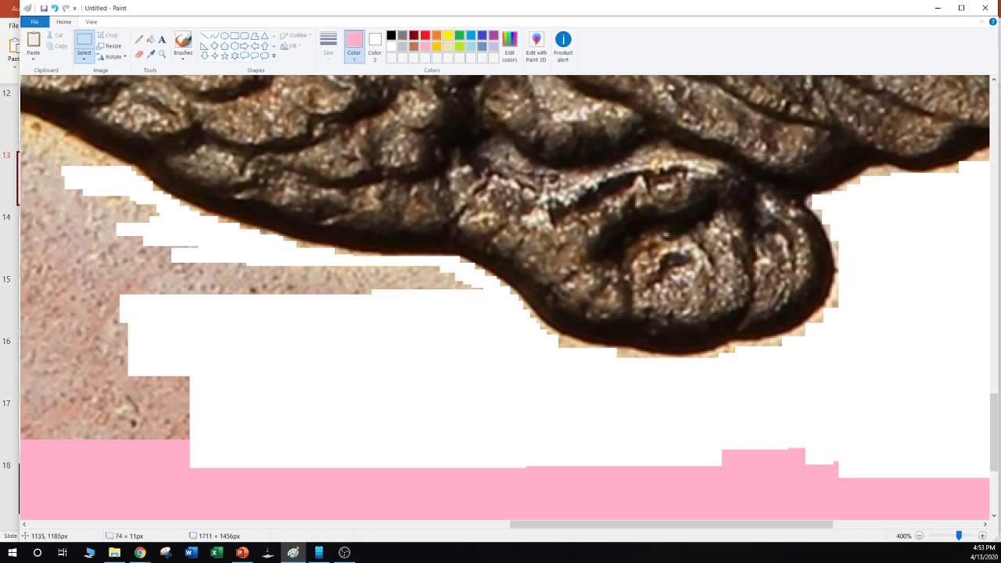
left_click_drag(482, 284, 94, 330)
key("Delete")
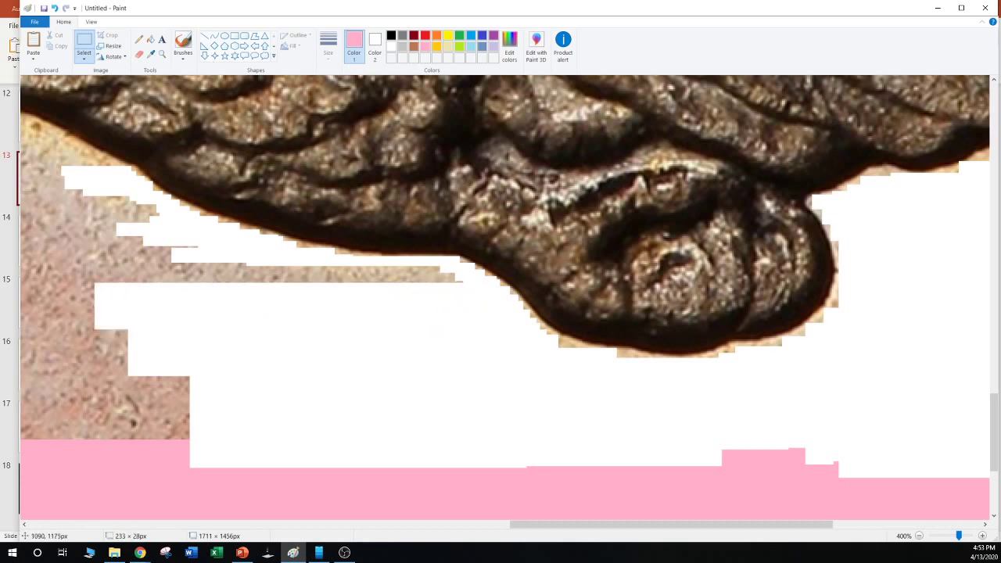
mouse_move(462, 263)
left_mouse_down()
mouse_move(384, 297)
mouse_move(34, 342)
left_mouse_up()
key("Delete")
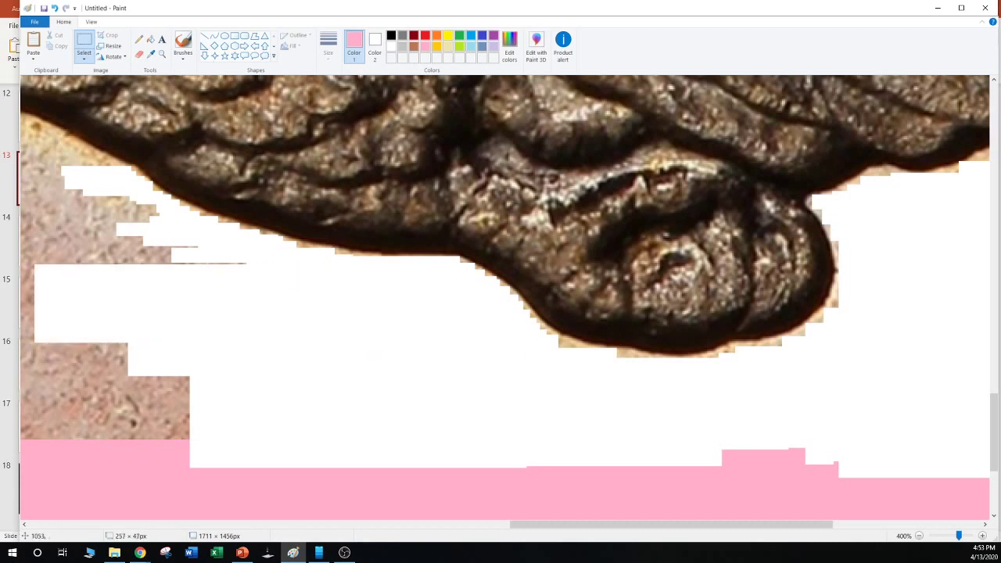
Erase the remaining background blocks and strips below the sloping lower body edge, reaching down into the pink area
mouse_move(196, 278)
left_mouse_down()
mouse_move(349, 311)
mouse_move(139, 259)
left_mouse_up()
key("Delete")
mouse_move(212, 331)
left_mouse_down()
mouse_move(112, 331)
mouse_move(43, 454)
left_mouse_up()
key("Delete")
left_click_drag(200, 241, 32, 281)
key("Delete")
left_click_drag(219, 197, 55, 250)
key("Delete")
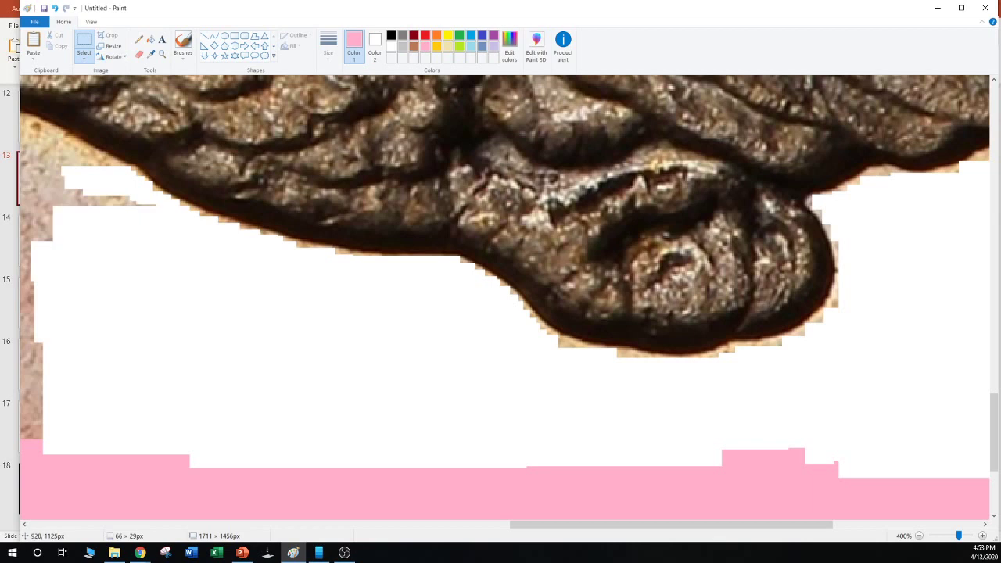
Erase the leftover background patches beneath the upper part of the sloping body edge
mouse_move(157, 230)
left_mouse_down()
mouse_move(56, 198)
mouse_move(136, 211)
mouse_move(46, 185)
left_mouse_up()
key("Delete")
key("Delete")
key("Delete")
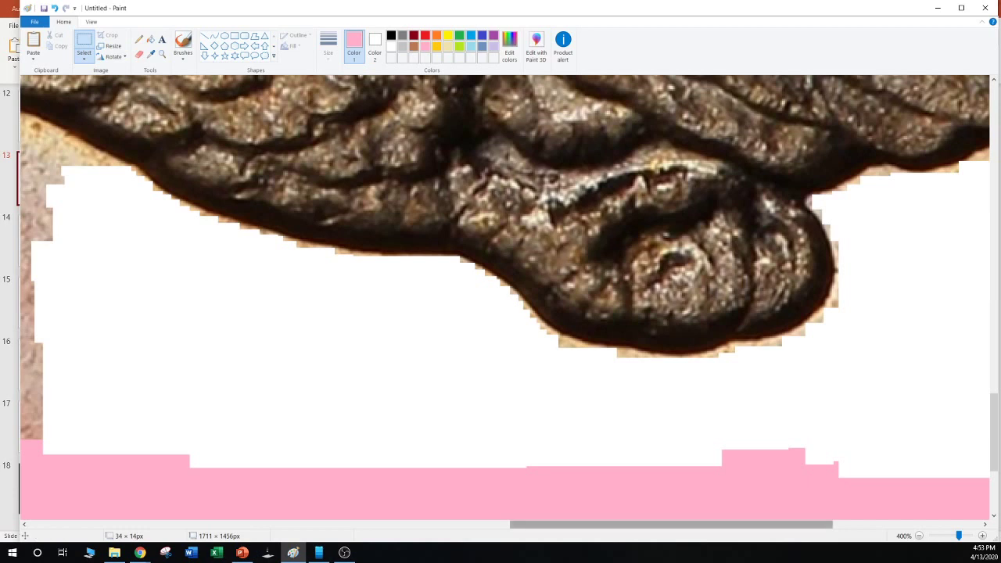
Erase thin stepped background strips further up the sloping body edge, toward the crest of the arch
left_click_drag(641, 524, 513, 525)
left_click_drag(492, 174, 414, 124)
key("Delete")
key("Delete")
key("Delete")
key("Delete")
key("Delete")
key("Delete")
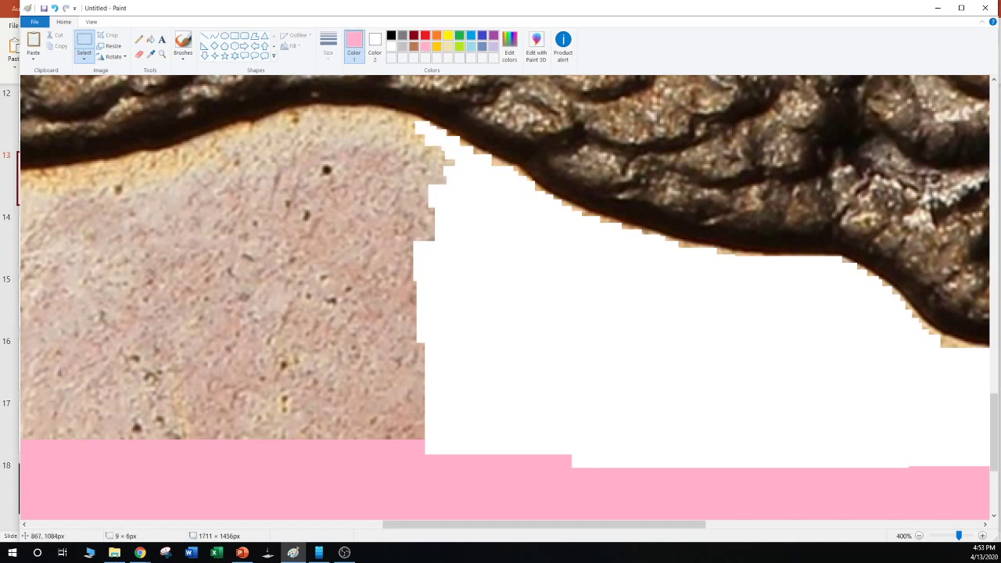
key("Delete")
Erase narrow background strips and a small block where the slope meets the arch in the lower body edge
mouse_move(414, 123)
left_mouse_down()
mouse_move(391, 115)
mouse_move(431, 226)
mouse_move(391, 244)
left_mouse_up()
key("Delete")
key("Delete")
key("Delete")
left_click_drag(357, 179, 476, 276)
key("Delete")
mouse_move(381, 163)
left_mouse_down()
mouse_move(449, 186)
mouse_move(374, 159)
left_mouse_up()
key("Delete")
Erase the tall background block beneath the arch in the body edge, reaching down into the pink area
left_click_drag(460, 166, 276, 511)
key("Delete")
key("Delete")
key("Delete")
key("Delete")
key("Delete")
key("Delete")
left_click_drag(382, 247, 473, 519)
key("Delete")
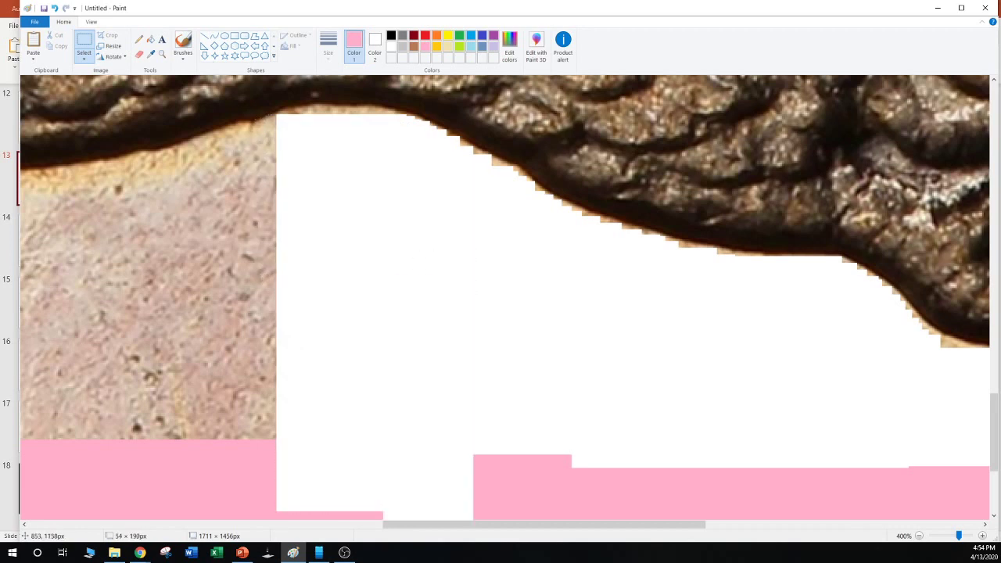
Erase the thin background fringe directly under the crest of the arch
left_click_drag(394, 107, 303, 122)
key("Delete")
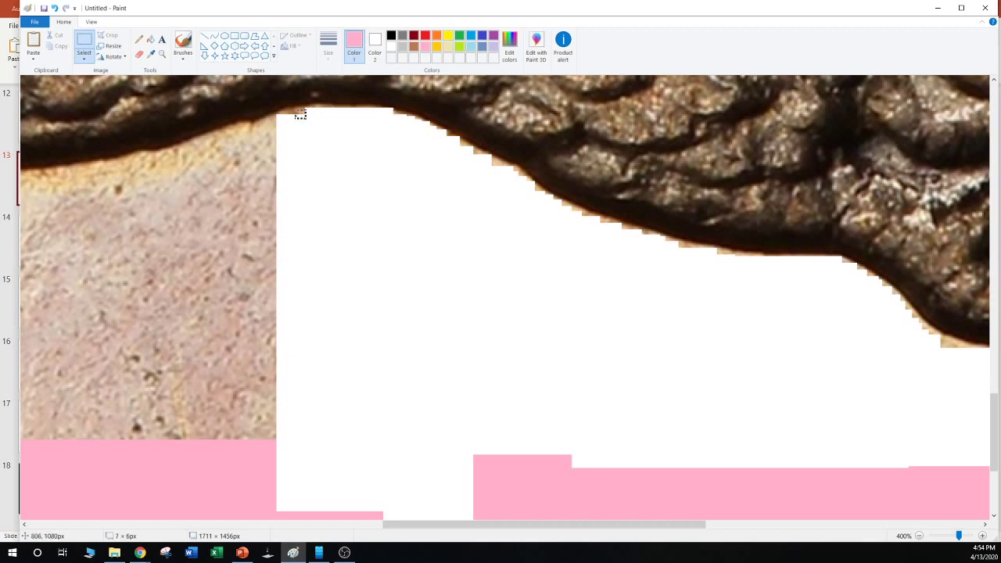
key("Delete")
Erase tall narrow background columns following the edge down from the arch's crest, each reaching into the pink area
left_click_drag(282, 116, 264, 496)
key("Delete")
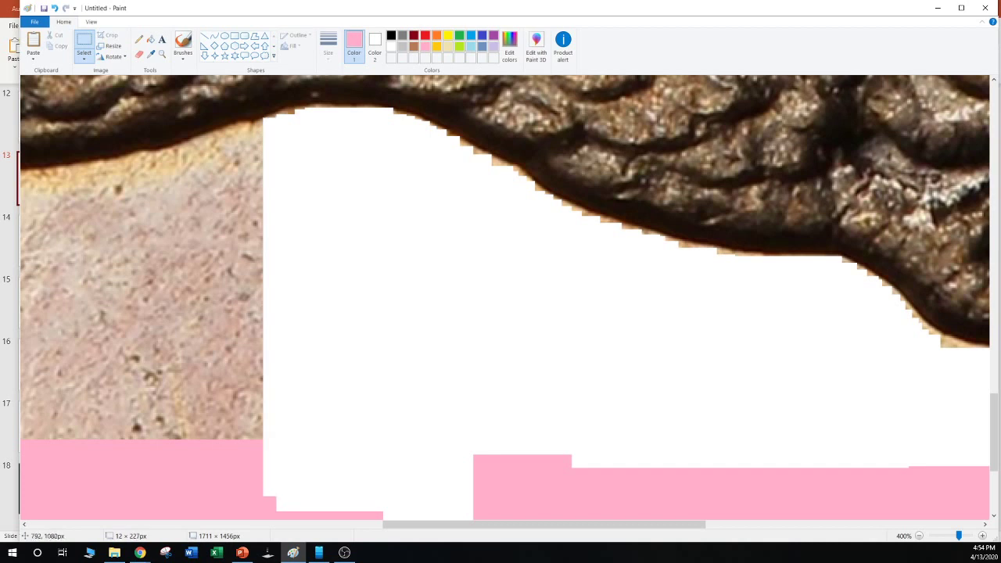
left_click_drag(263, 123, 235, 472)
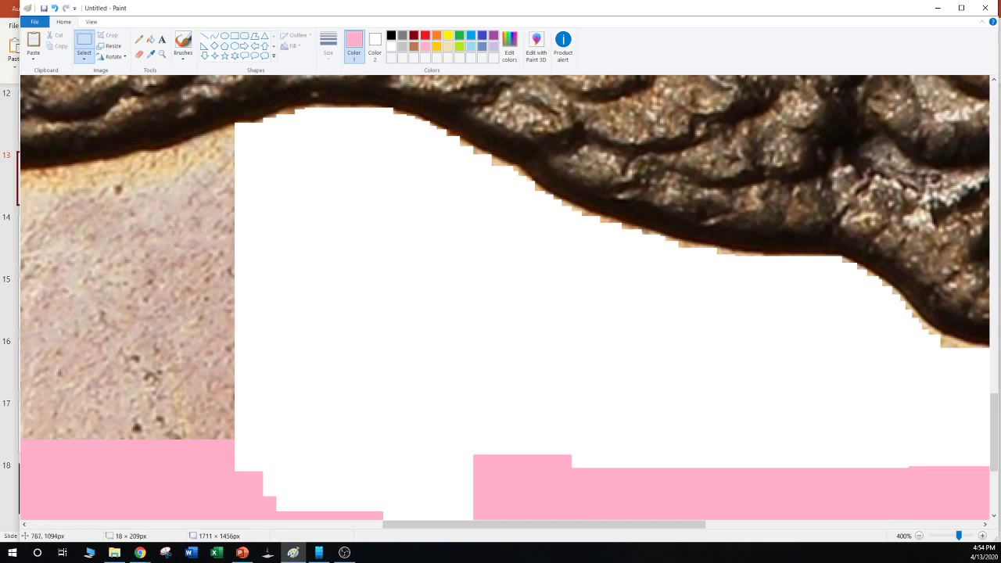
left_click_drag(236, 131, 217, 481)
key("Delete")
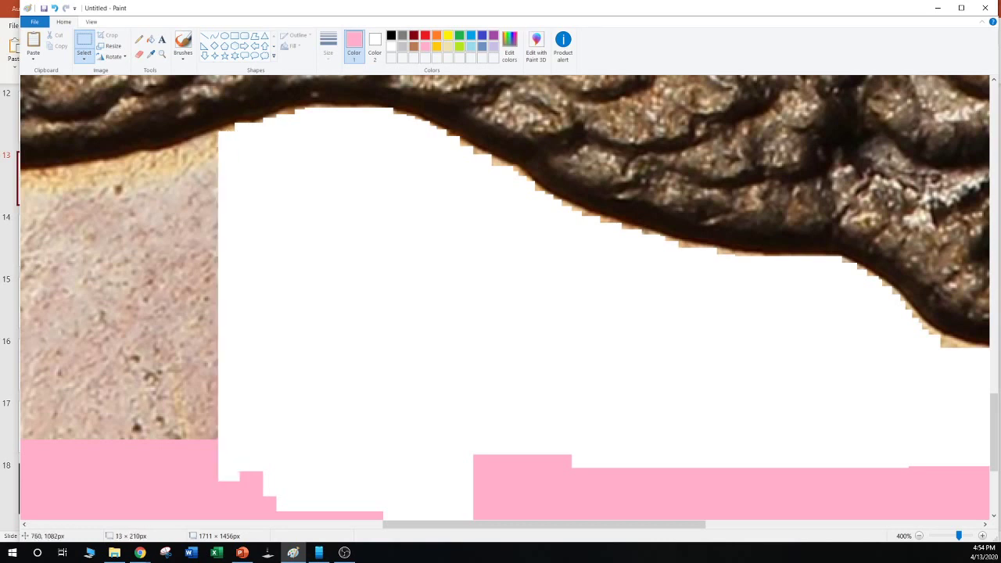
Erase a background block about 59 by 194 px beyond the arch and the stepped strips above it along the edge
left_click_drag(231, 157, 134, 478)
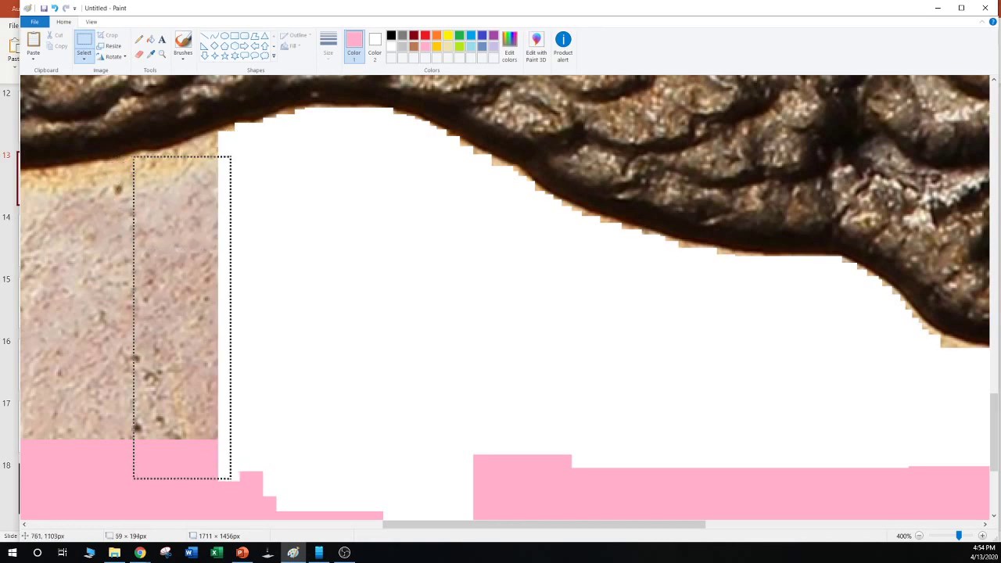
key("Delete")
mouse_move(186, 163)
left_mouse_down()
mouse_move(237, 156)
mouse_move(218, 151)
mouse_move(239, 137)
mouse_move(217, 140)
mouse_move(240, 133)
left_mouse_up()
key("Delete")
key("Delete")
key("Delete")
key("Delete")
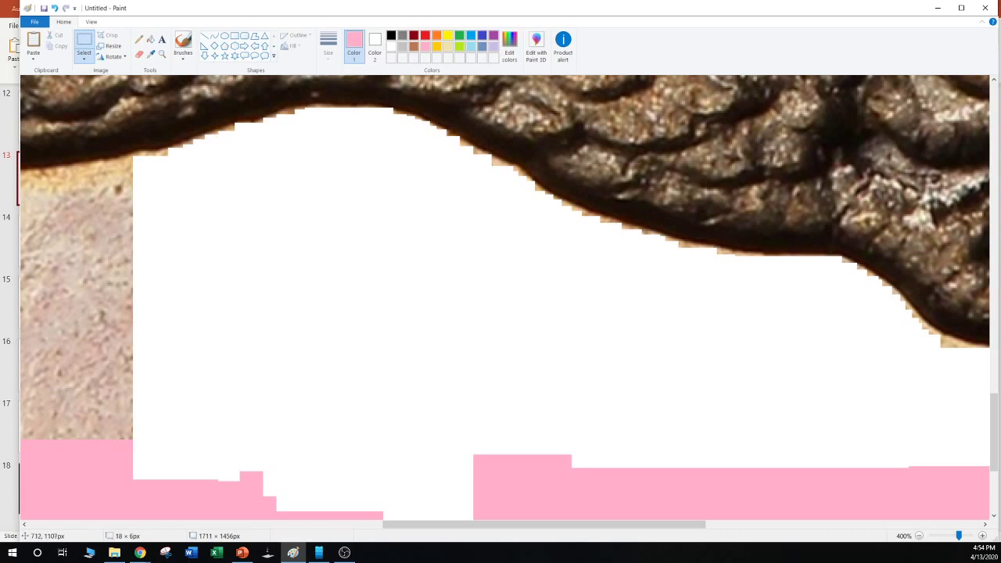
Erase the remaining tall background columns below the descending side of the arch, down into the pink area
mouse_move(138, 158)
left_mouse_down()
mouse_move(117, 219)
mouse_move(115, 513)
left_mouse_up()
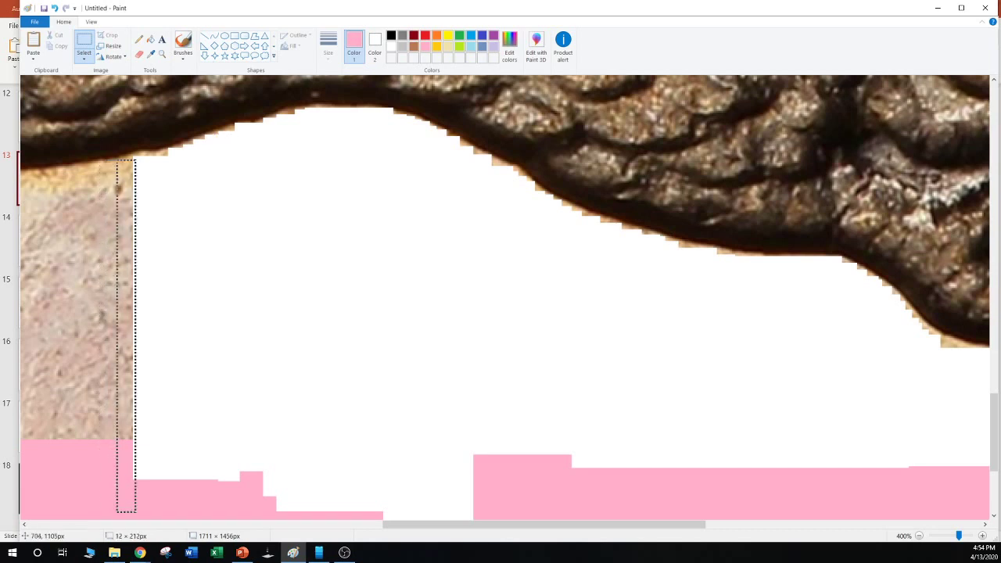
key("Delete")
left_click_drag(118, 160, 96, 485)
key("Delete")
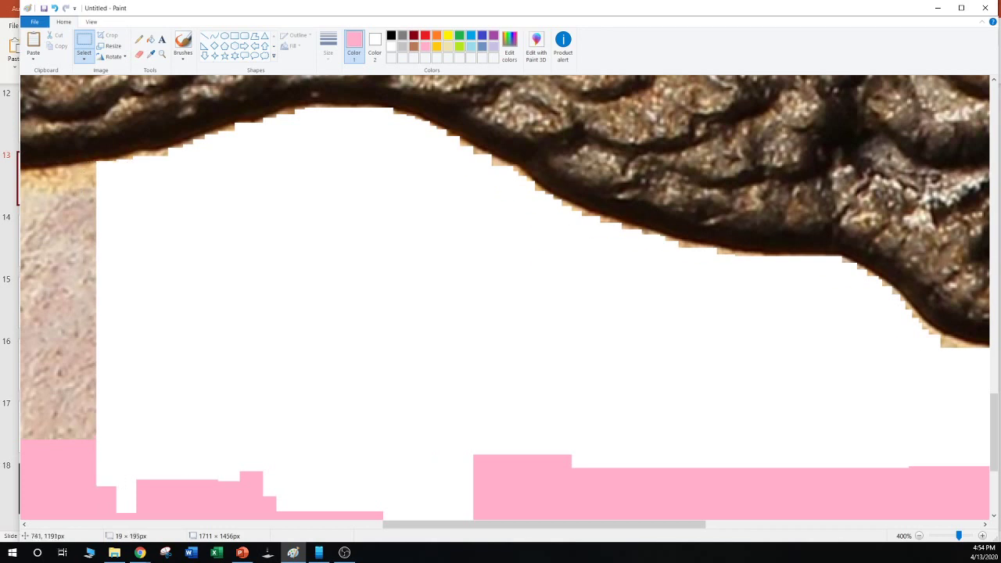
left_click_drag(99, 469, 66, 165)
key("Delete")
left_click_drag(69, 449, 20, 169)
key("Delete")
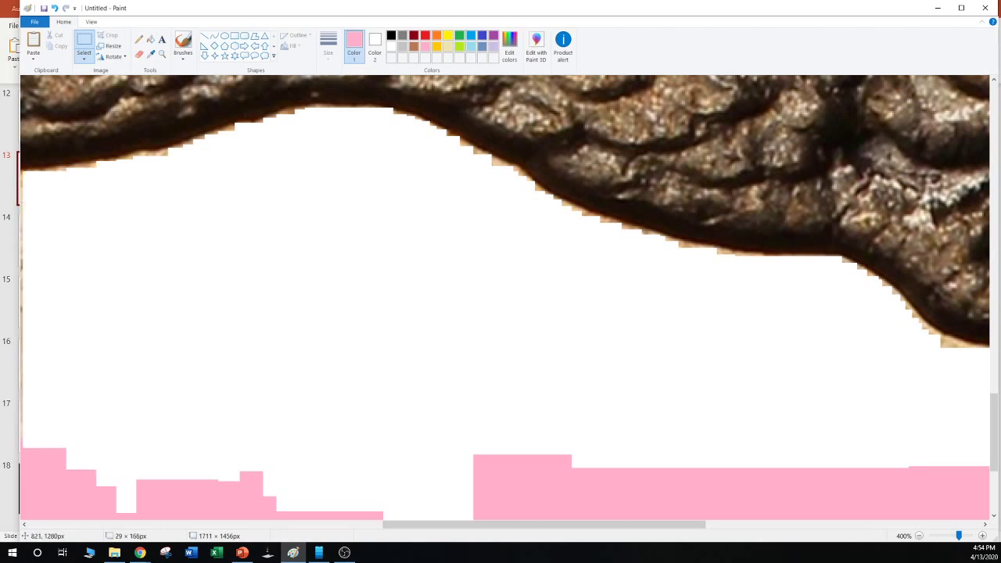
Erase a background block about 239 by 182 px under the next downward bulge, plus thin strips along its edge
left_click_drag(547, 524, 411, 525)
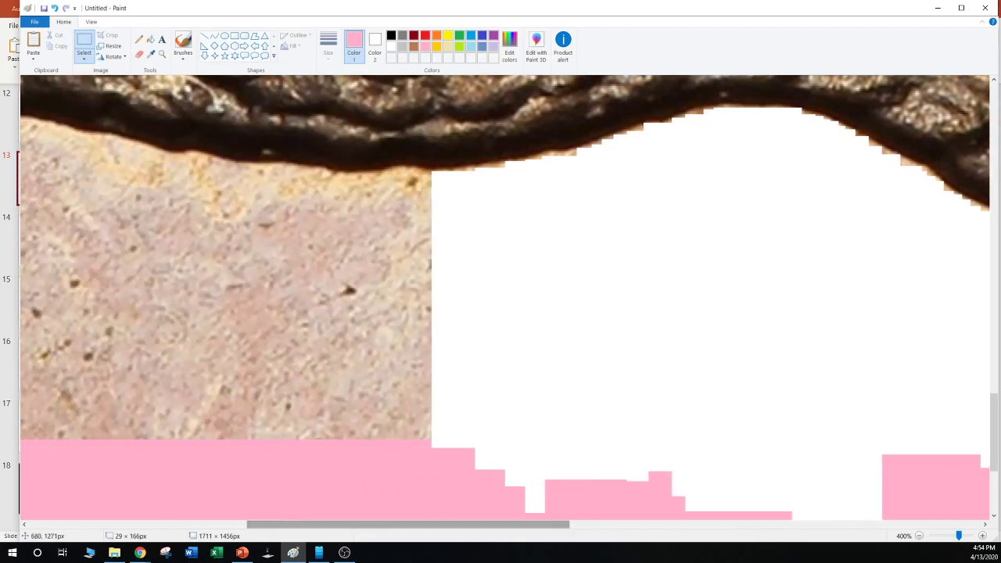
left_click_drag(451, 476, 54, 175)
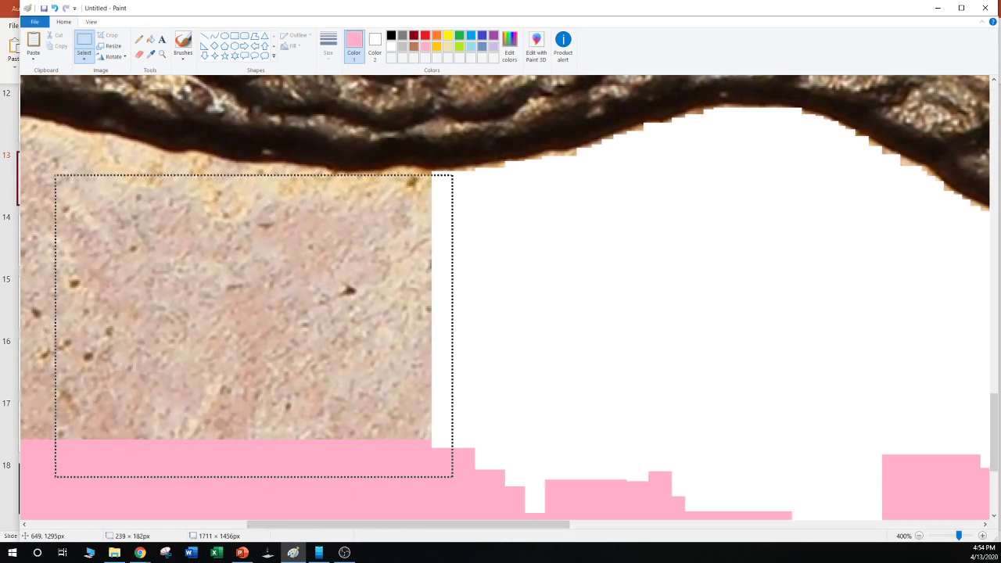
key("Delete")
left_click_drag(306, 192, 165, 175)
key("Delete")
left_click_drag(234, 177, 148, 163)
key("Delete")
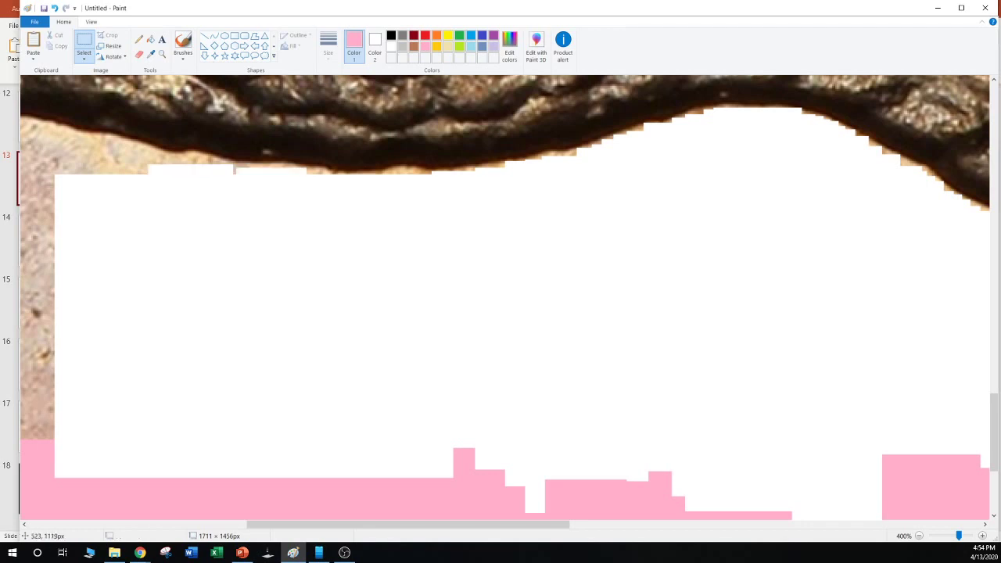
left_click_drag(241, 186, 152, 163)
key("Delete")
Erase thin stepped background strips where the body edge rises away from the downward bulge
left_click_drag(219, 175, 67, 144)
key("Delete")
key("Delete")
key("Delete")
key("Delete")
key("Delete")
left_click_drag(121, 176, 58, 136)
key("Delete")
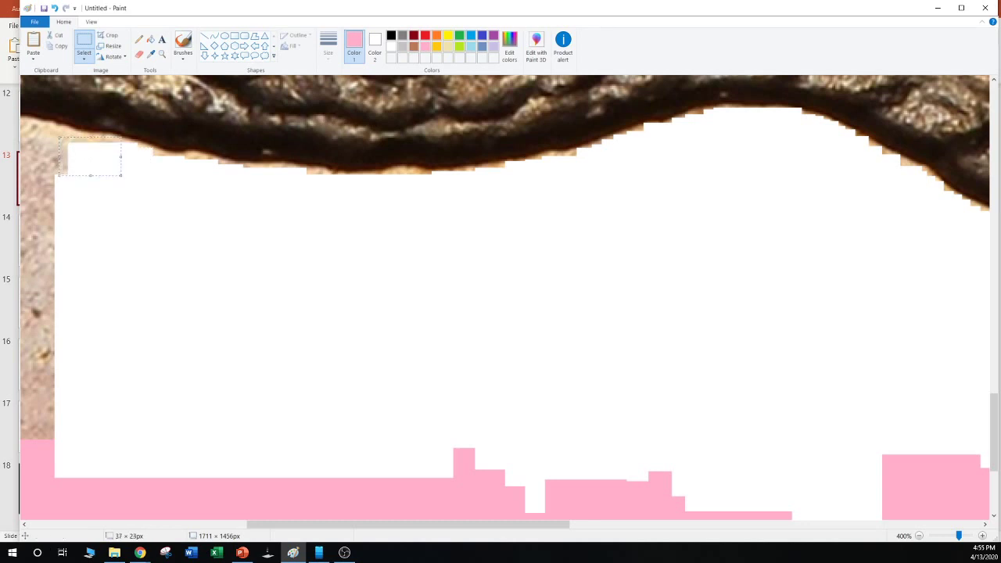
key("Delete")
Erase the large background block, about 297 by 207 px, beneath the rising stretch of the body edge
left_click_drag(524, 524, 368, 525)
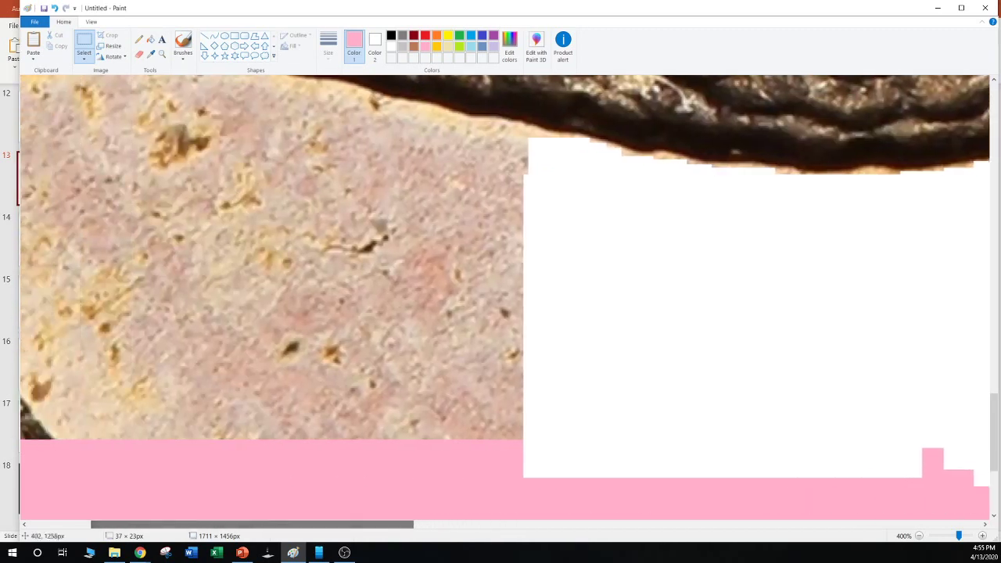
left_click_drag(544, 484, 48, 139)
key("Delete")
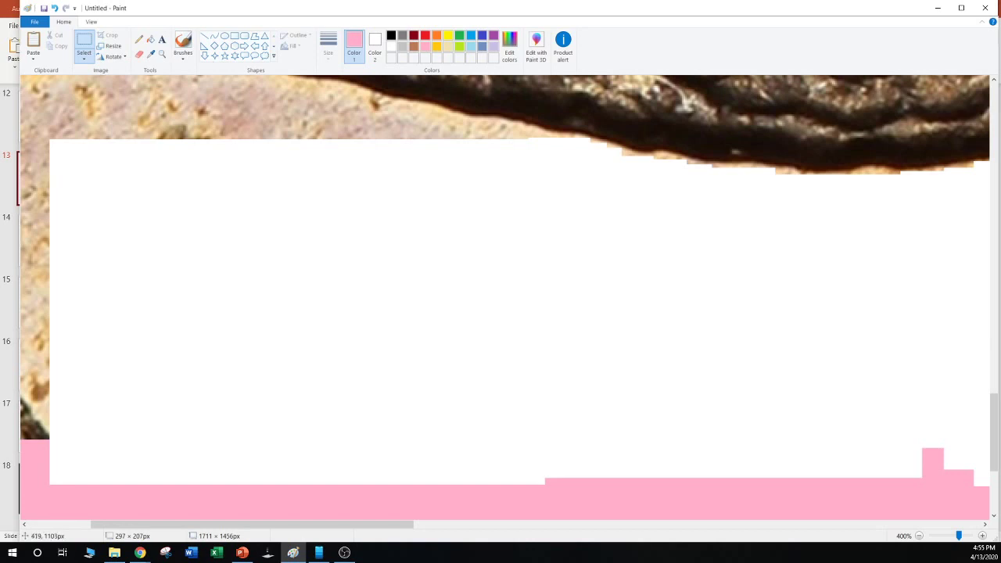
Erase stepped background strips directly under the first part of the rising body edge above the cleared block
left_click_drag(539, 156, 440, 125)
key("Delete")
key("Delete")
left_click_drag(507, 145, 395, 120)
key("Delete")
left_click_drag(464, 162, 318, 114)
key("Delete")
Erase the next background strips further up the rising body edge, including a wide one about 154 by 53 px
left_click_drag(406, 153, 261, 100)
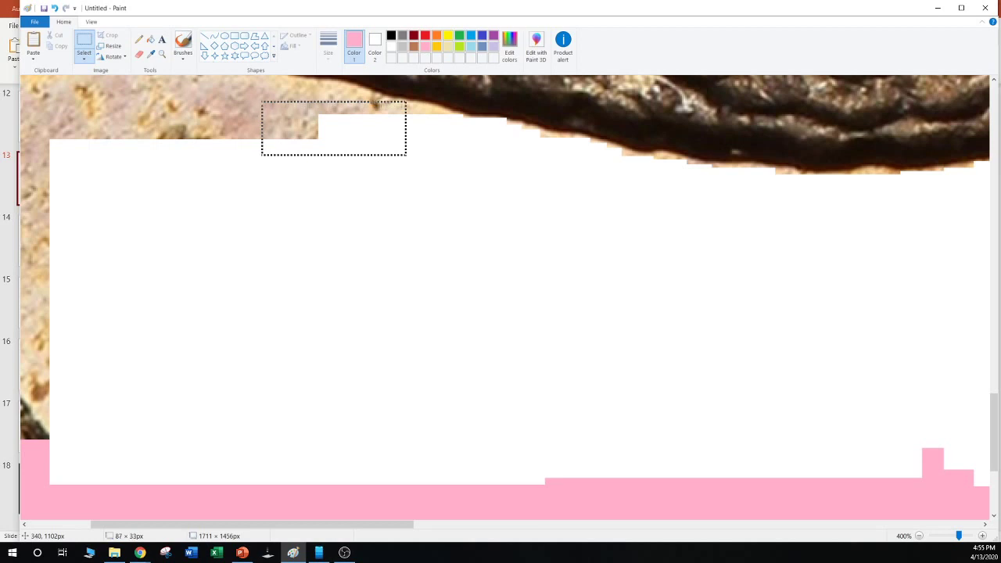
key("Delete")
left_click_drag(442, 123, 400, 107)
key("Delete")
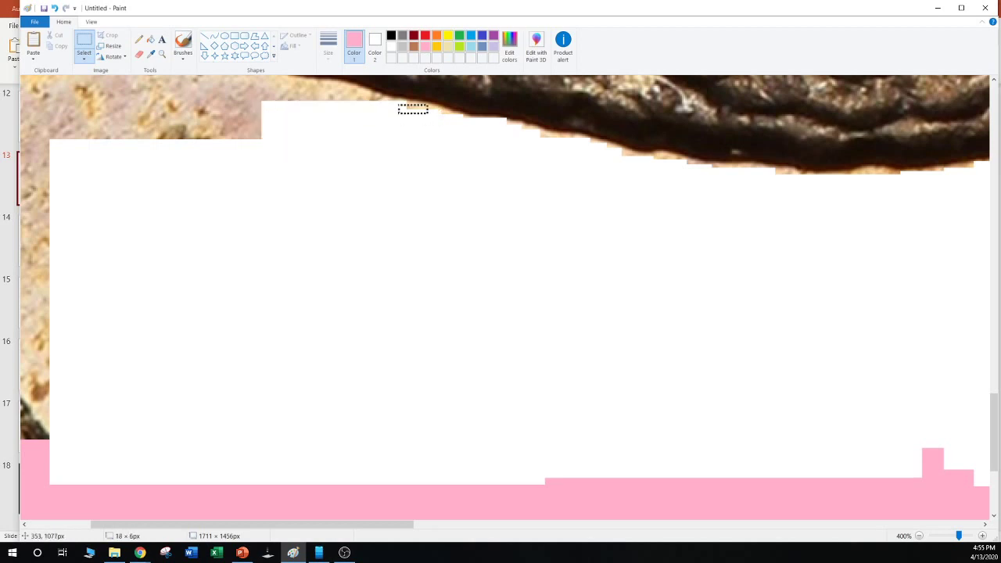
key("Delete")
left_click_drag(348, 173, 93, 86)
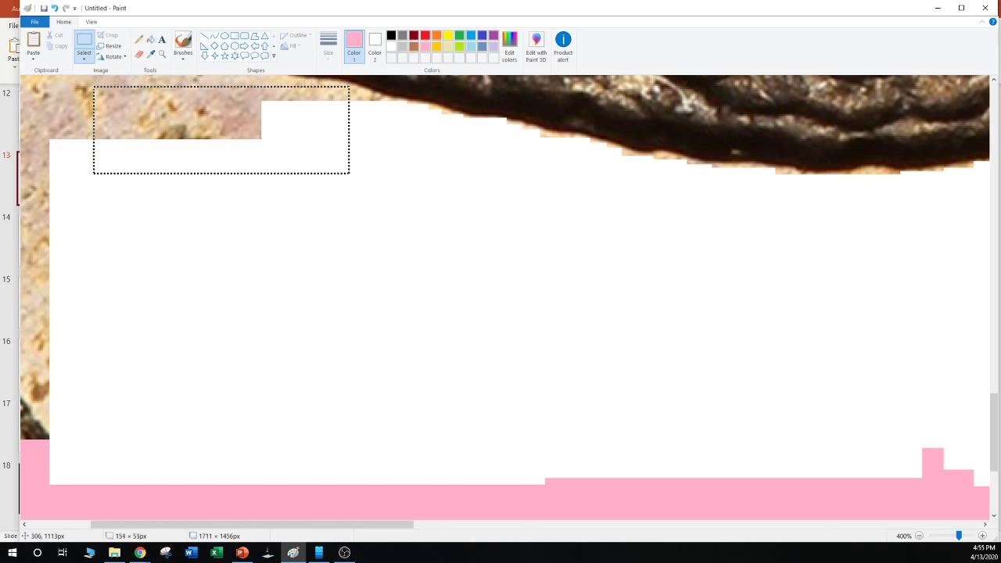
key("Delete")
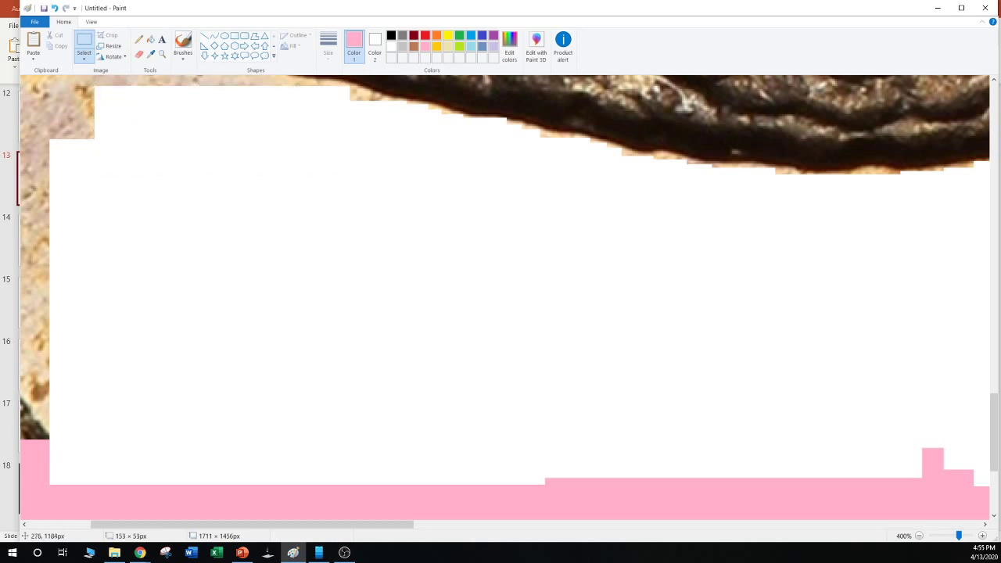
Erase the background strips under the nearly level stretch of the edge that leads toward the rounded tip
scroll(313, 261, "up", 2)
left_click_drag(312, 261, 105, 193)
key("Delete")
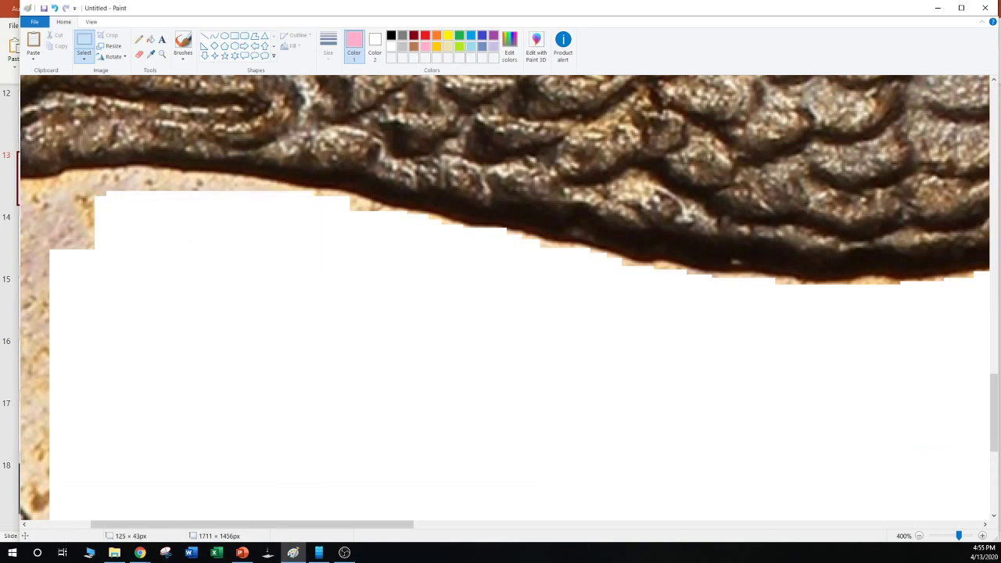
left_click_drag(273, 258, 91, 182)
key("Delete")
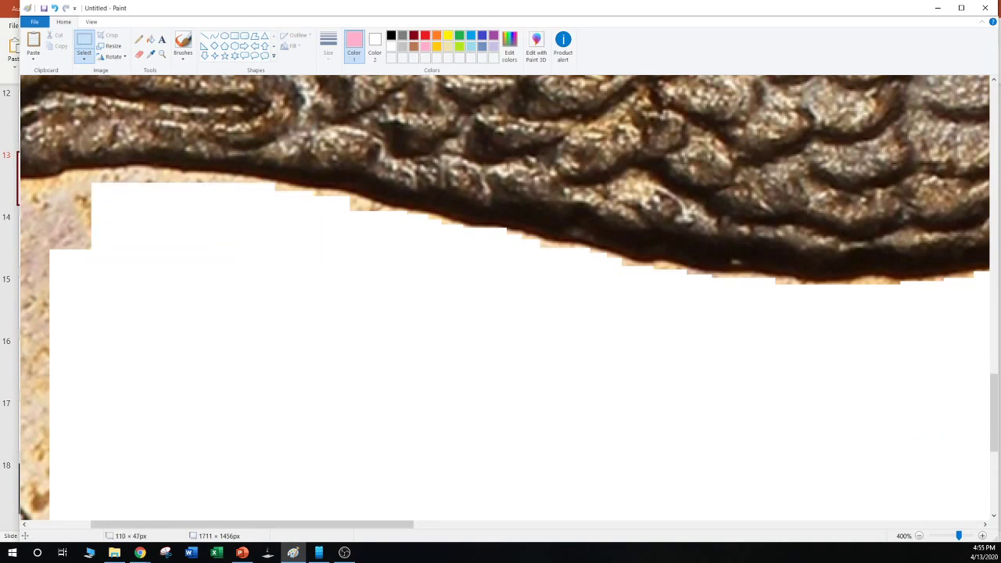
left_click_drag(209, 222, 68, 176)
key("Delete")
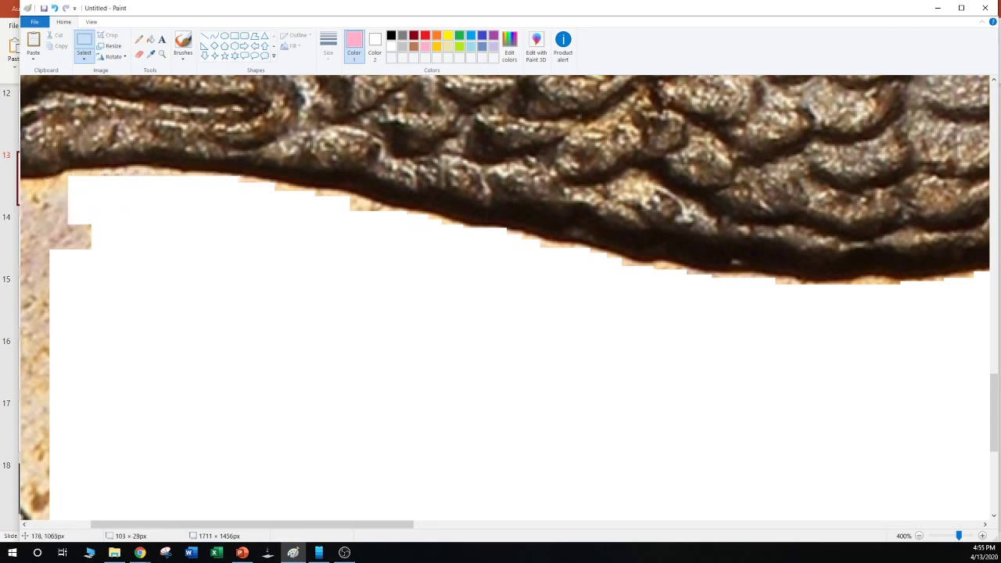
left_click_drag(191, 202, 100, 285)
key("Delete")
key("Delete")
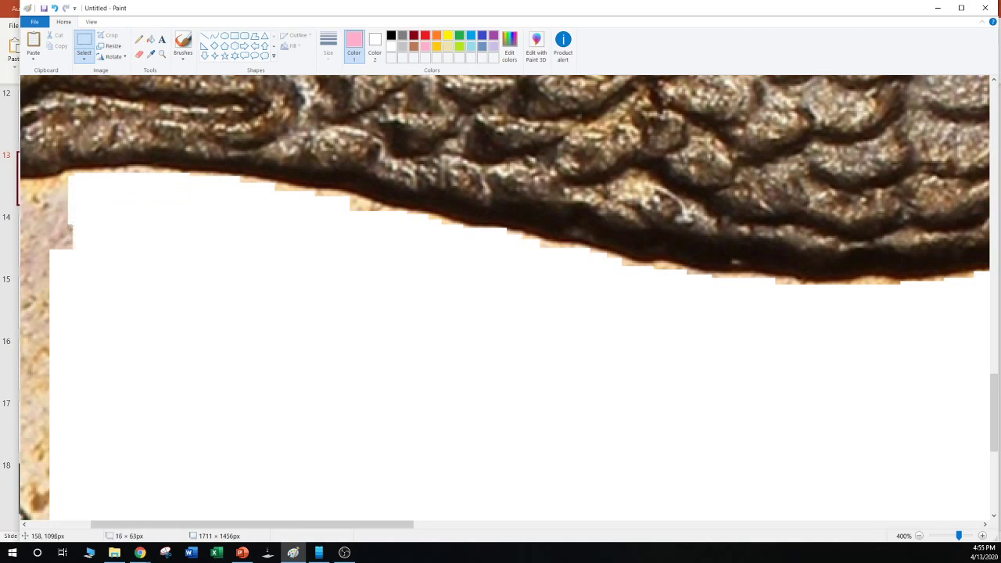
Erase the background column beside the cleared area and the dark corner remnant just above the pink area
left_click_drag(74, 181, 32, 454)
key("Delete")
scroll(500, 297, "down", 5)
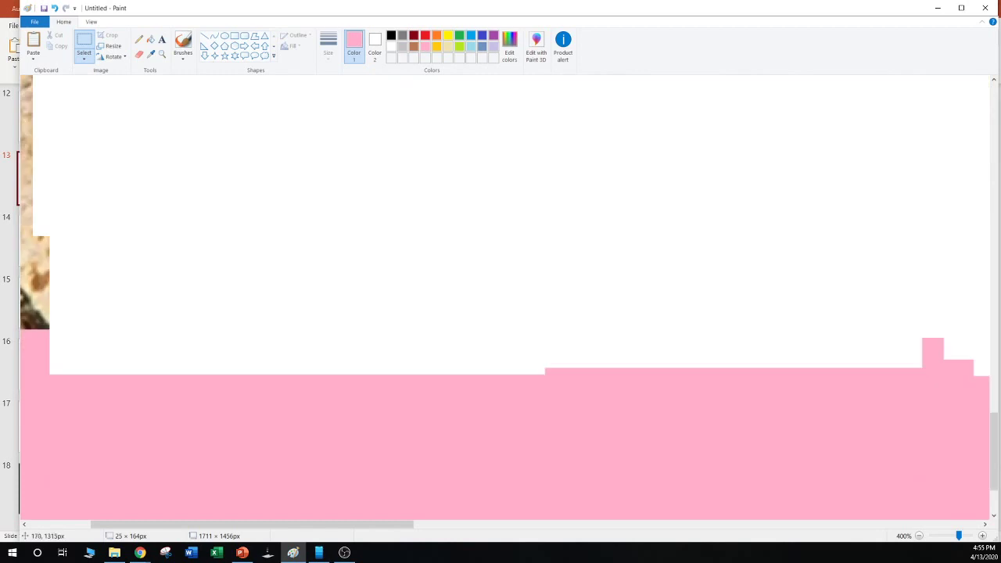
left_click_drag(21, 407, 91, 235)
key("Delete")
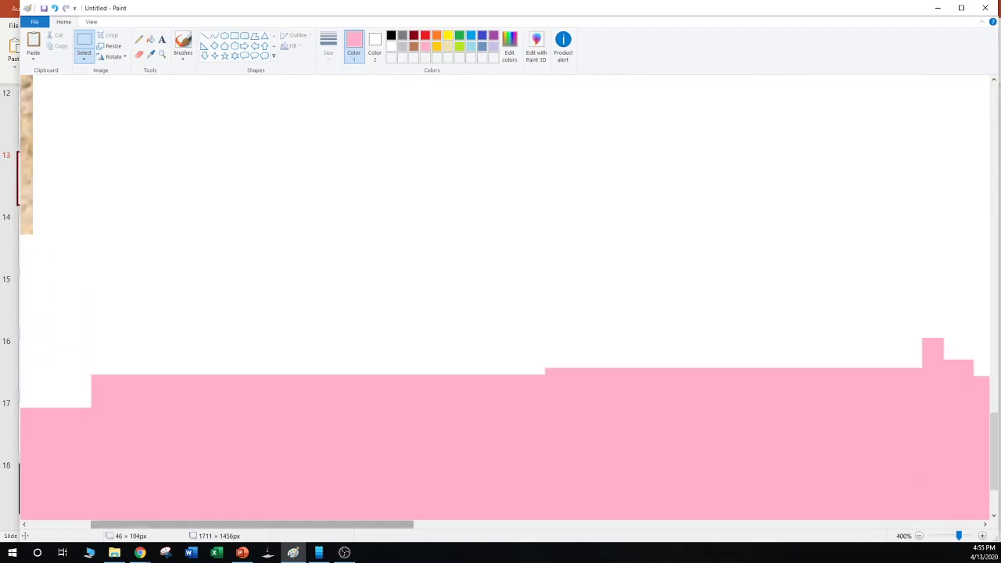
Erase the remaining background at the image's outer edge, including a block about 134 by 118 px below the hooked tip
left_click_drag(149, 525, 86, 525)
left_click_drag(63, 288, 21, 111)
key("Delete")
scroll(125, 345, "up", 3)
left_click_drag(245, 378, 23, 183)
key("Delete")
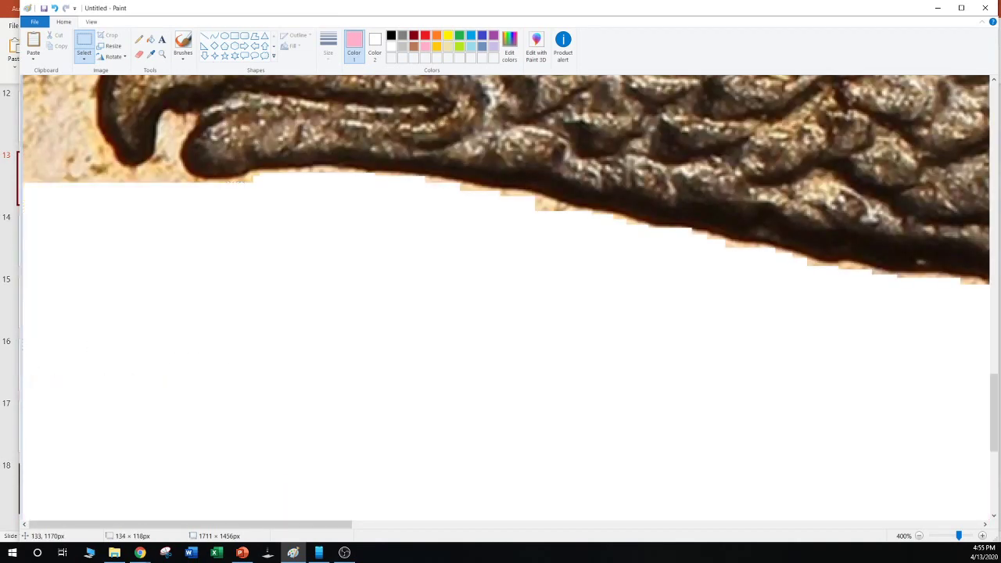
Erase the background in the beak opening and directly below the hooked tip, including a block about 92 by 41 px
left_click_drag(176, 176, 163, 119)
key("Delete")
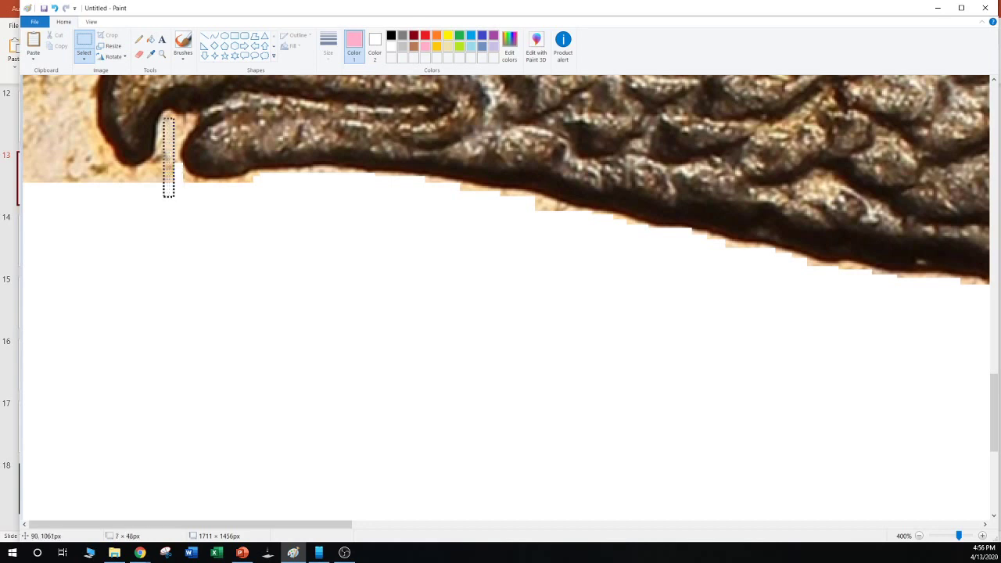
key("Delete")
left_click_drag(166, 210, 72, 169)
key("Delete")
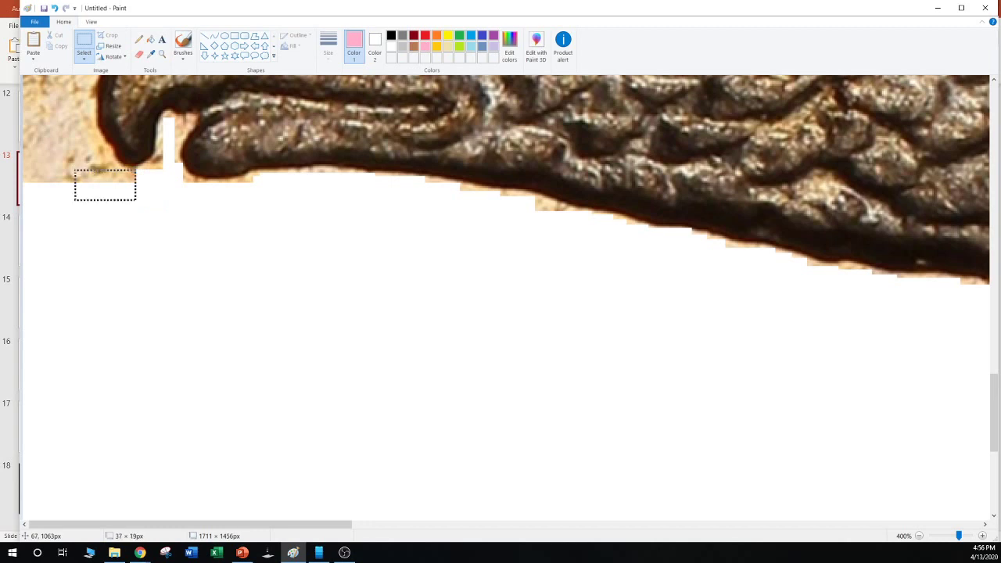
key("Delete")
left_click_drag(178, 238, 24, 167)
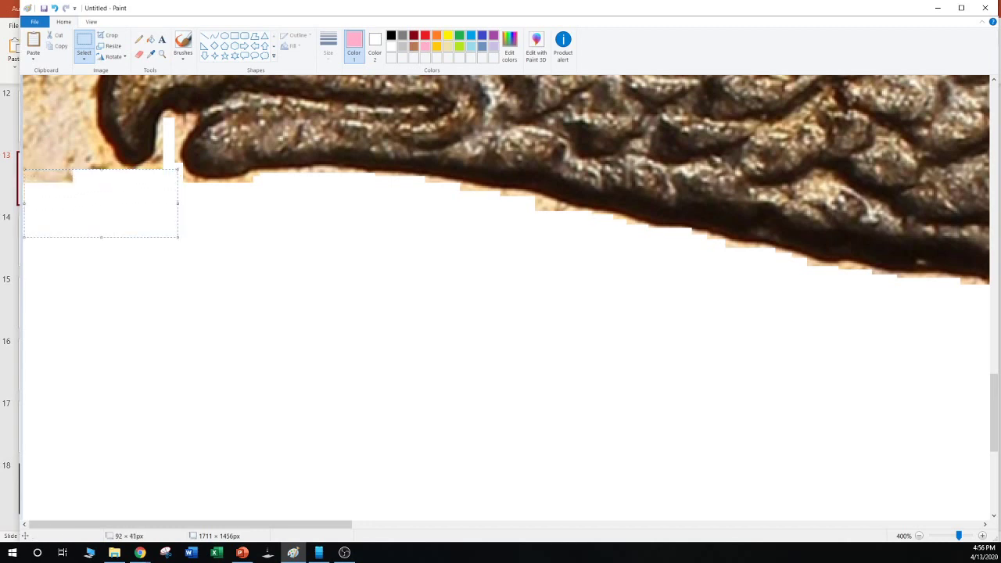
key("Delete")
Erase the background in front of the hooked beak tip out to the image's outer edge, including a block about 43 by 80 px
left_click_drag(99, 219, 85, 147)
key("Delete")
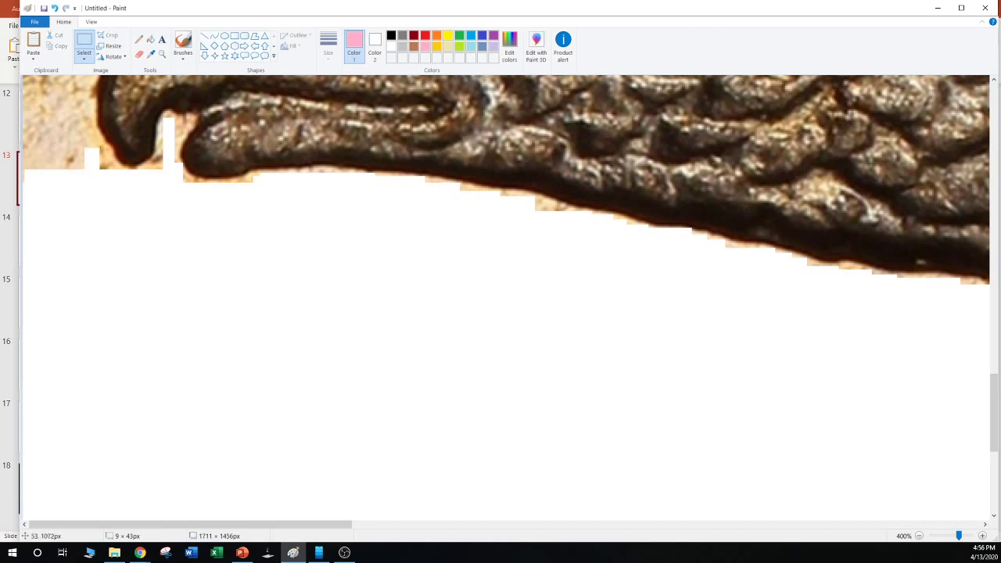
left_click_drag(113, 198, 78, 97)
key("Delete")
key("Delete")
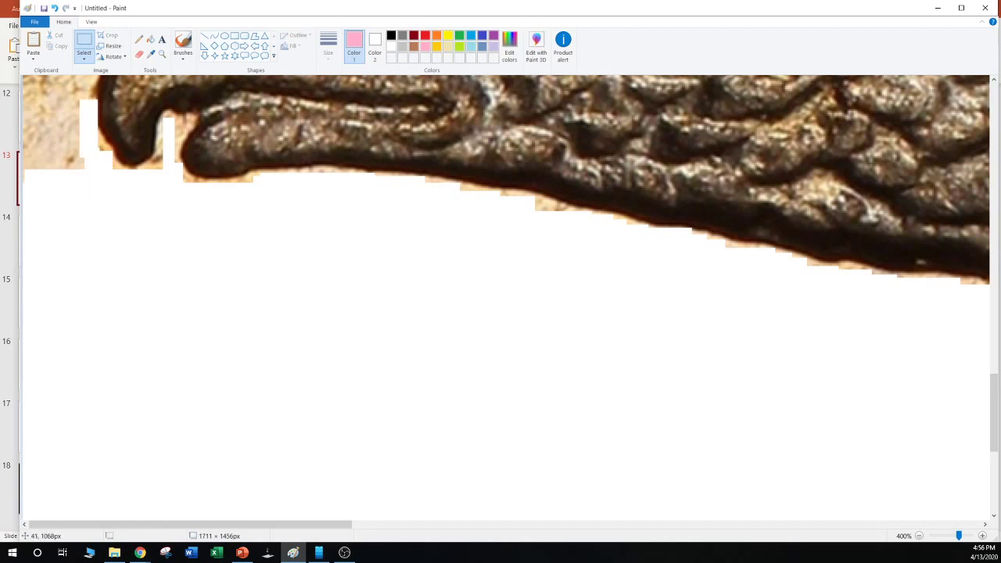
left_click_drag(95, 211, 21, 72)
key("Delete")
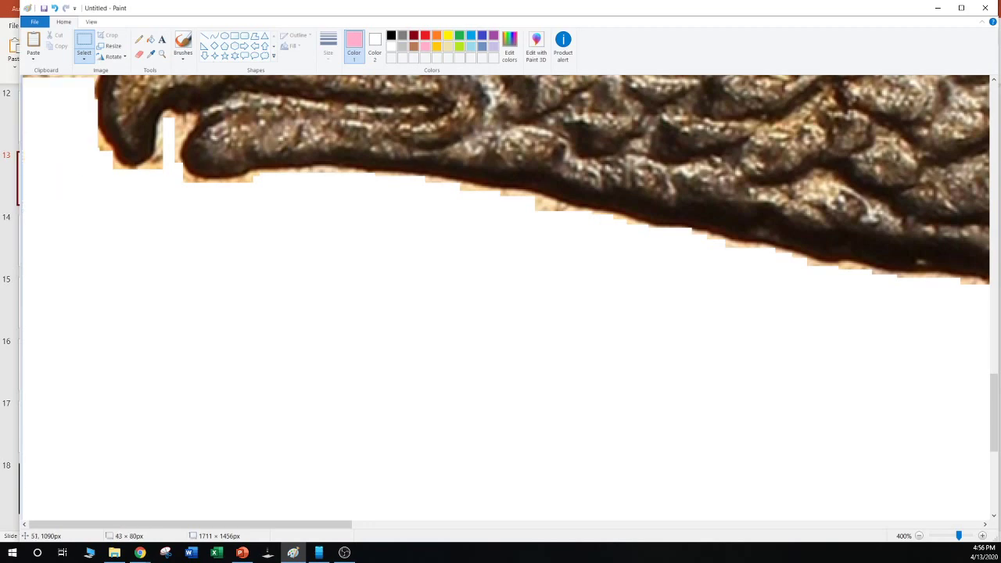
Erase the background further up in front of the beak's curve, including a block about 37 by 120 px at the image edge
scroll(508, 289, "up", 3)
left_click_drag(72, 327, 98, 199)
key("Delete")
left_click_drag(84, 327, 22, 123)
key("Delete")
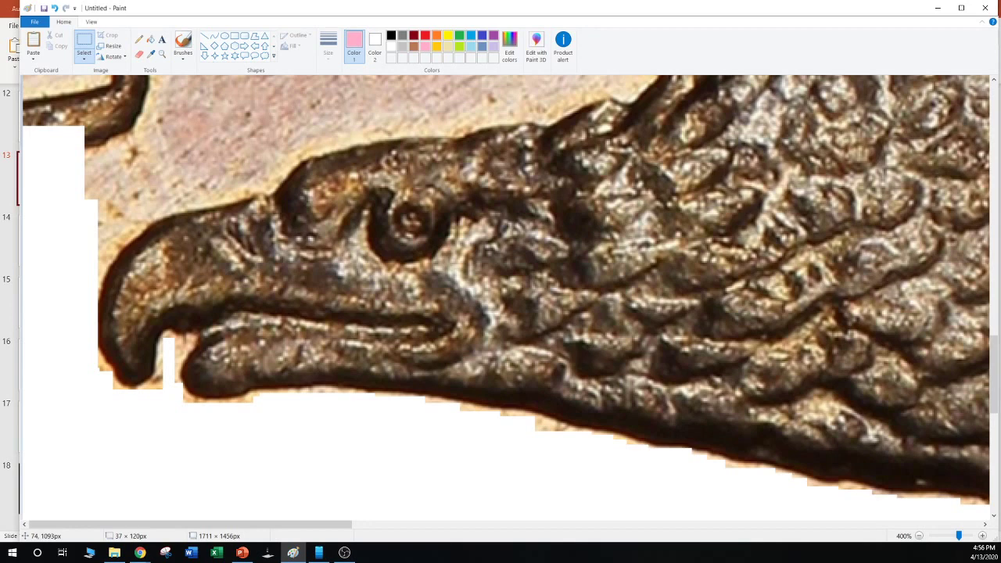
Erase the background above the beak's front curve with part of the coin lettering, including columns about 12 by 80 and 11 by 92 px
left_click_drag(90, 261, 109, 130)
key("Delete")
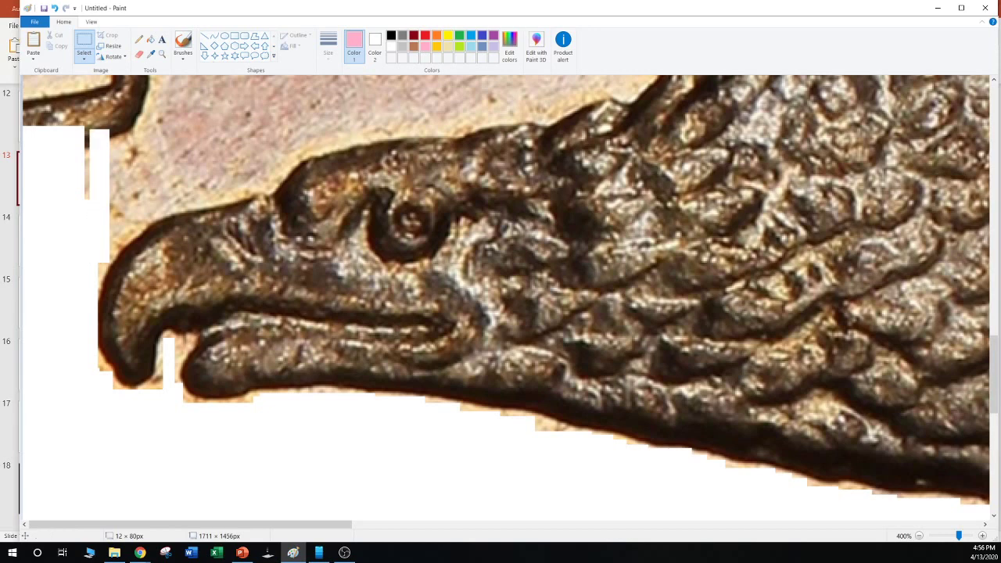
left_click_drag(101, 221, 59, 88)
key("Delete")
left_click_drag(105, 243, 122, 91)
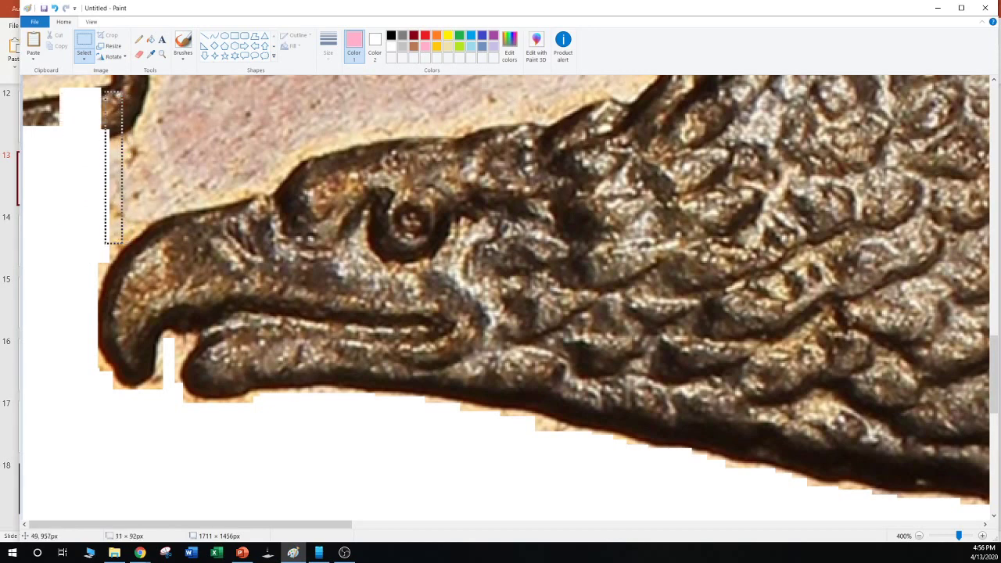
key("Delete")
Erase the coin lettering along the image's outer edge with a block about 57 by 184 px and a column about 13 by 189 px
scroll(500, 297, "up", 3)
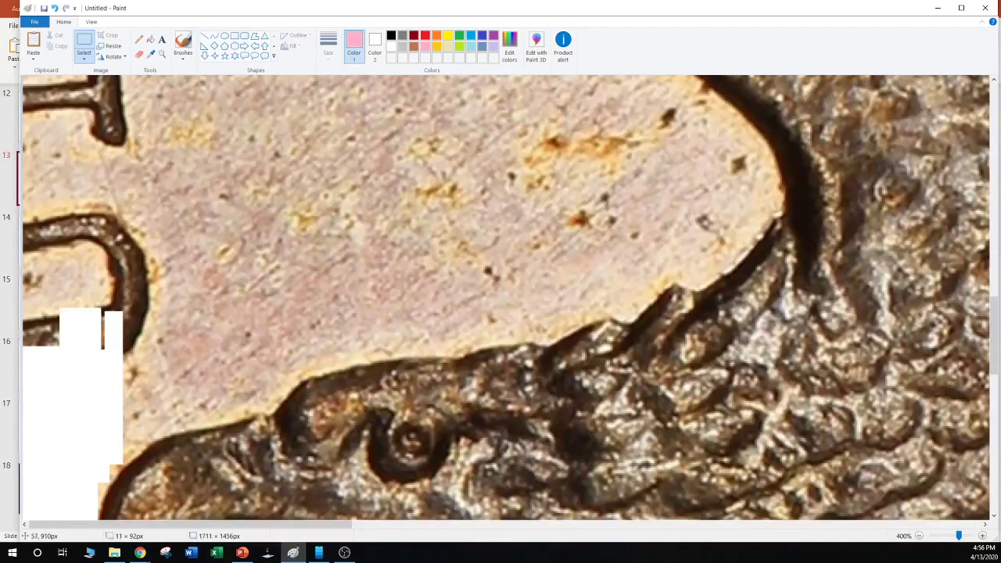
left_click_drag(118, 384, 23, 79)
key("Delete")
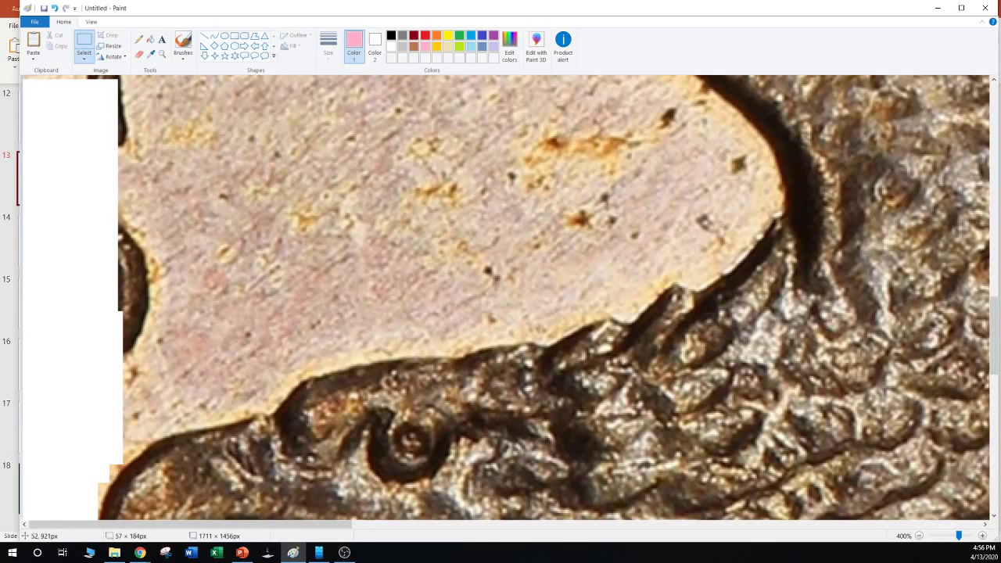
left_click_drag(117, 454, 140, 139)
key("Delete")
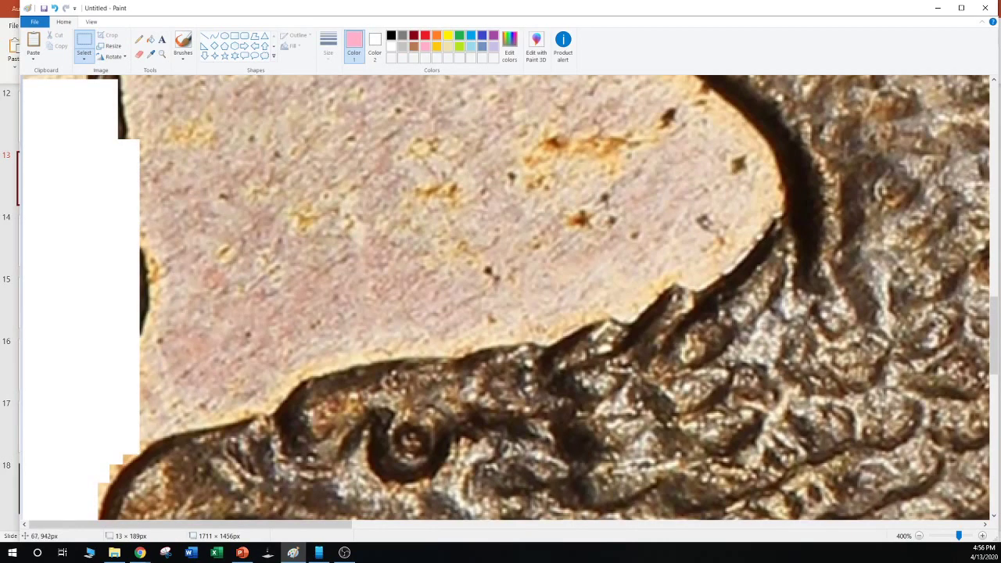
Erase the next tall background columns above the beak's ridge, including ones about 19 by 180 and 20 by 178 px
left_click_drag(161, 420, 157, 109)
key("Delete")
left_click_drag(157, 428, 186, 129)
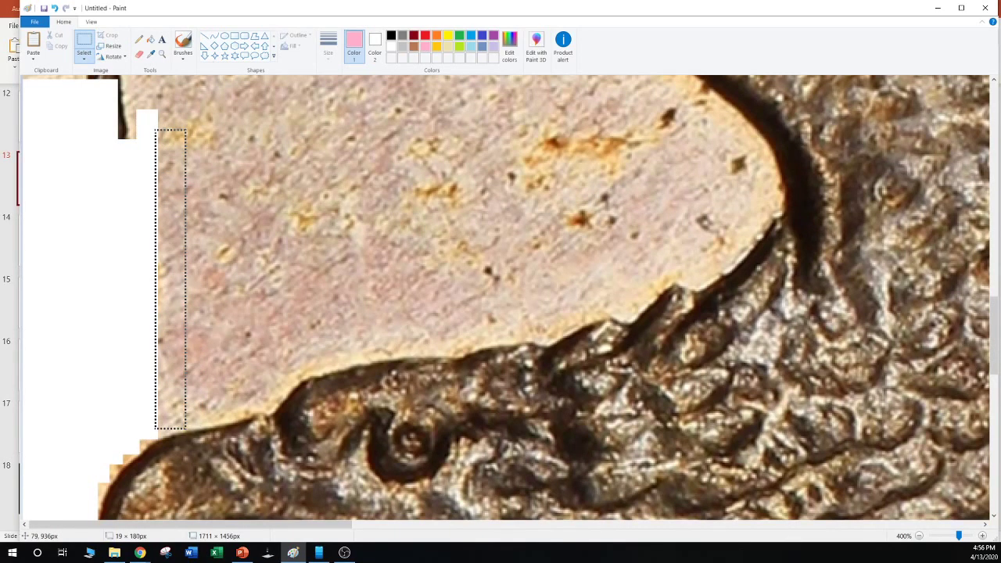
key("Delete")
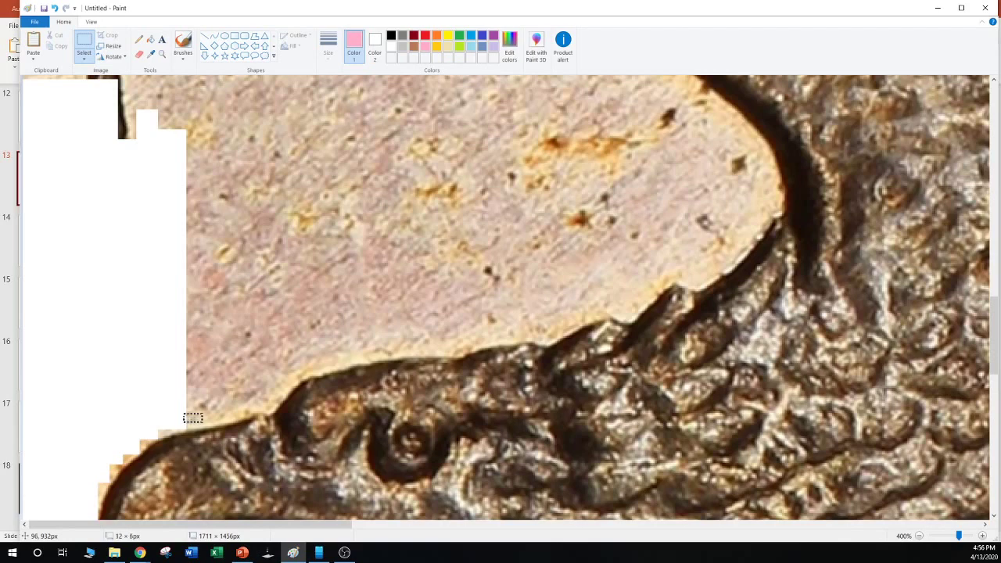
left_click_drag(203, 414, 216, 125)
key("Delete")
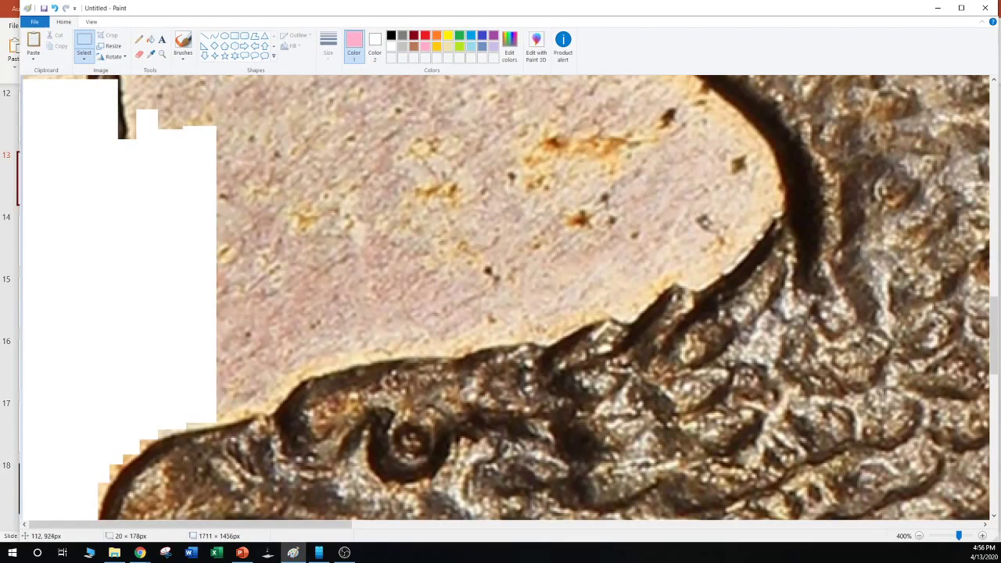
Erase the background above the eagle's brow in blocks about 38 by 171 and 48 by 154 px, plus the small corner remnants beside the brow
left_click_drag(215, 408, 276, 127)
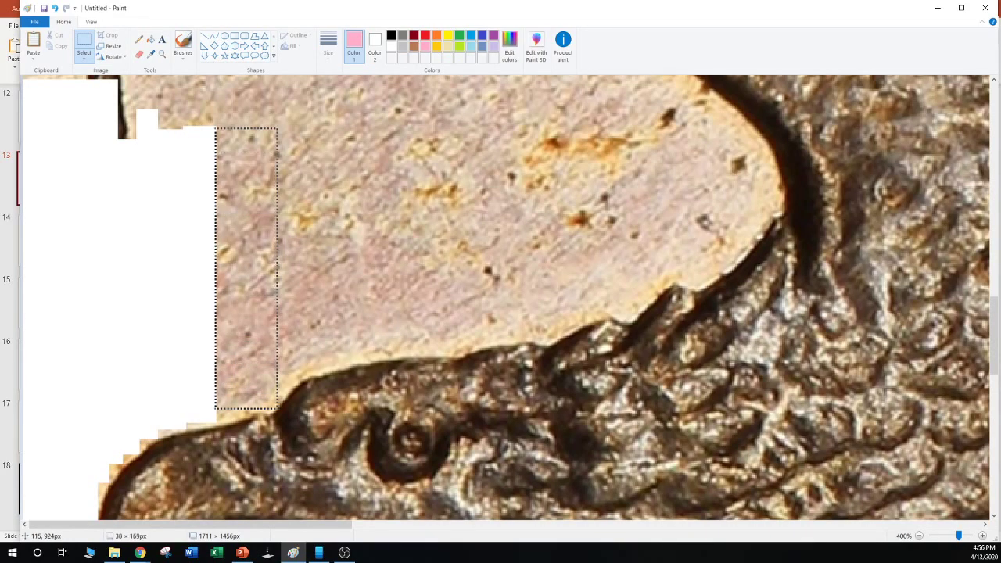
key("Delete")
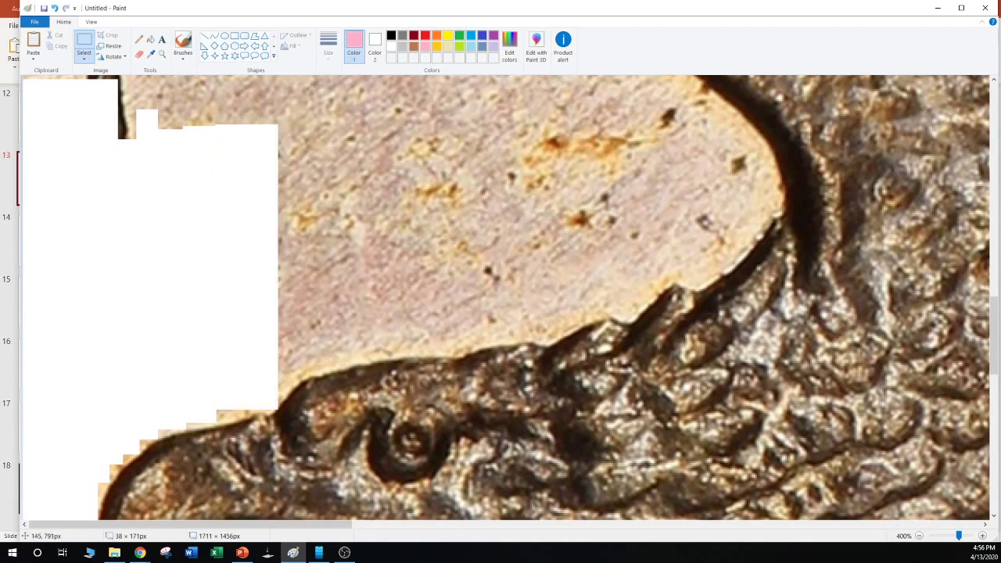
left_click_drag(268, 365, 348, 108)
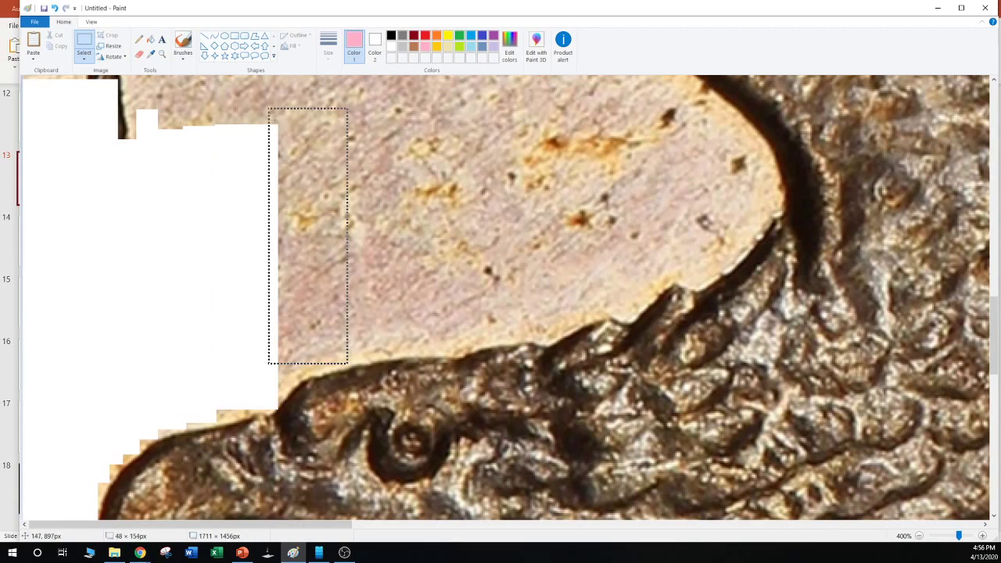
key("Delete")
mouse_move(313, 344)
left_mouse_down()
mouse_move(287, 358)
mouse_move(277, 388)
left_mouse_up()
key("Delete")
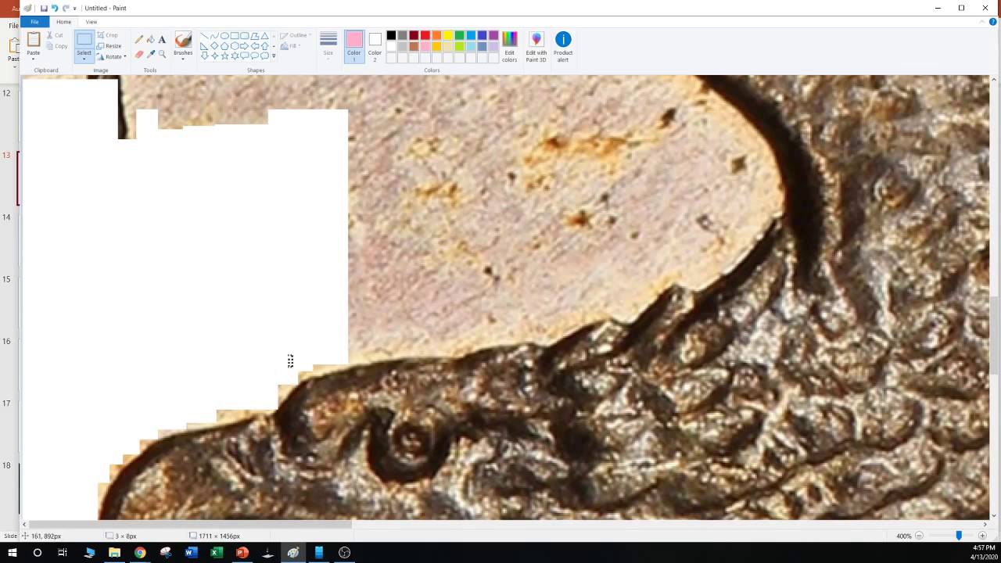
left_click_drag(275, 354, 291, 384)
key("Delete")
Erase the background above the top of the eagle's head, including blocks about 33 by 151 and 46 by 128 px
left_click_drag(340, 360, 394, 108)
key("Delete")
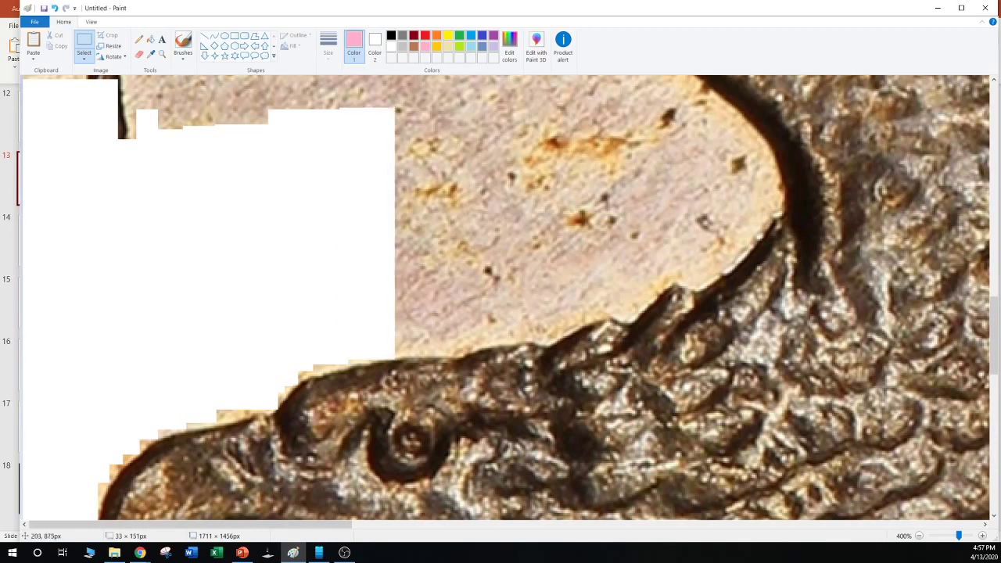
left_click_drag(393, 357, 447, 189)
key("Delete")
left_click_drag(442, 344, 520, 128)
key("Delete")
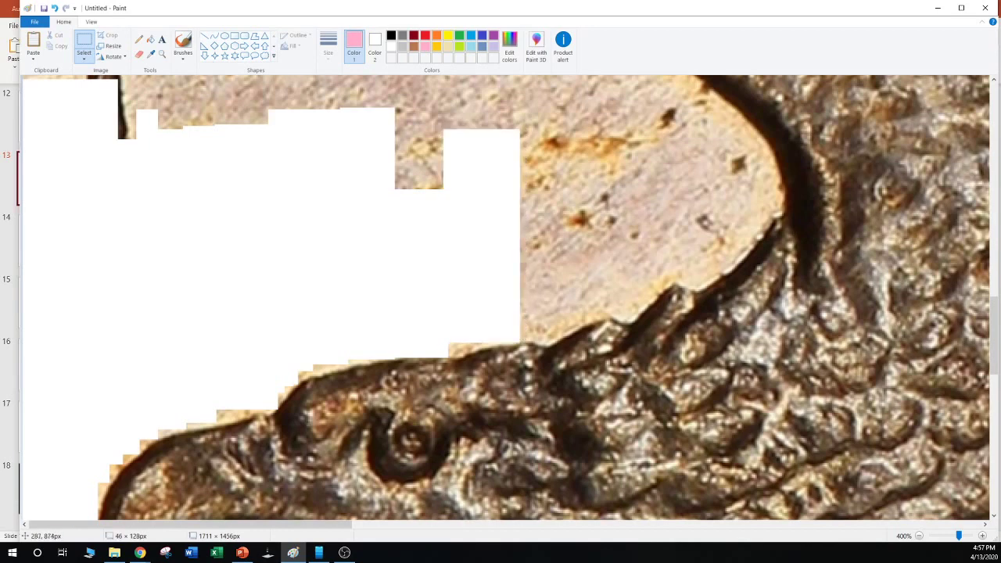
Erase the background above the back of the head, including a column about 29 by 125 px and the thin sliver beside it
left_click_drag(509, 326, 557, 120)
key("Delete")
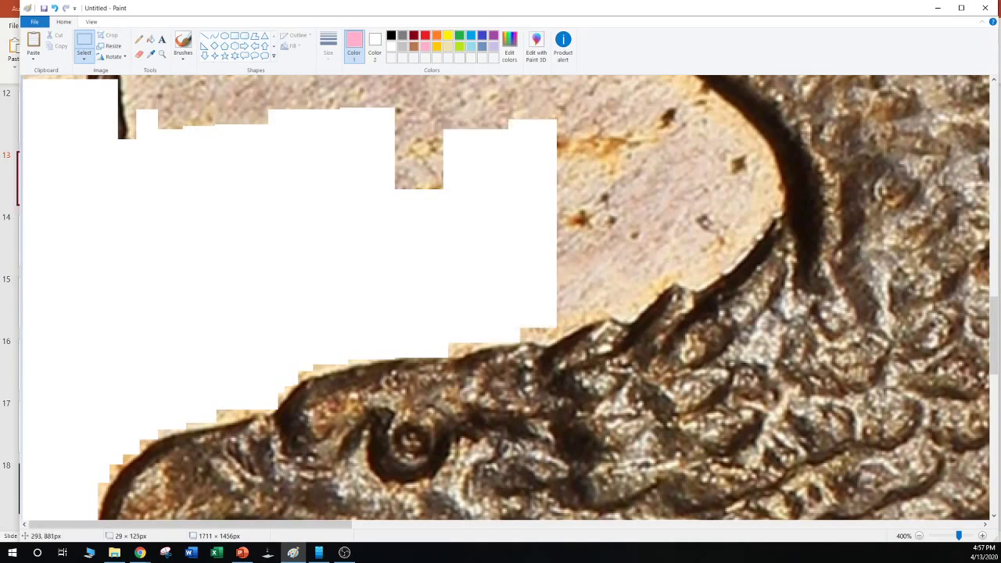
left_click_drag(546, 329, 569, 116)
key("Delete")
key("Delete")
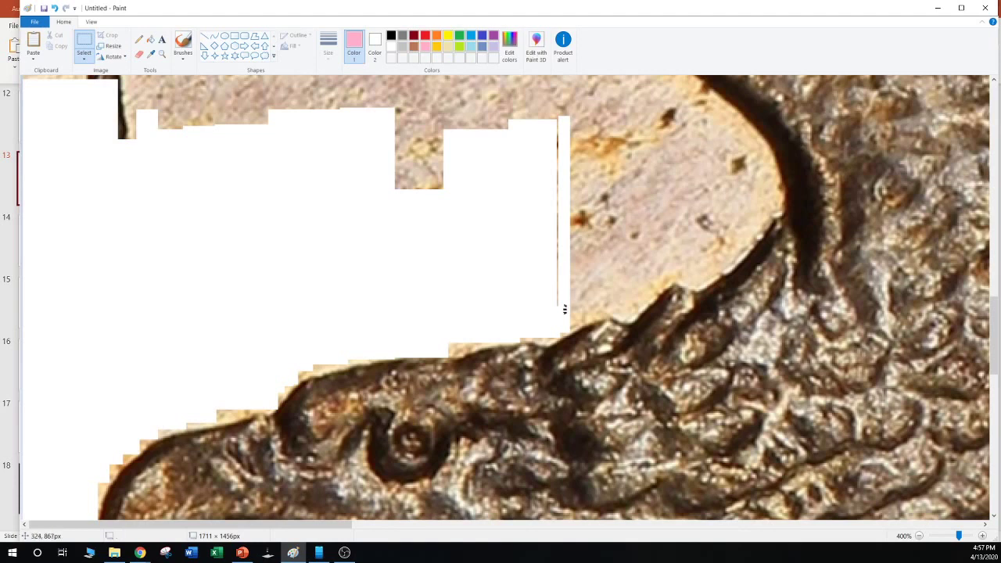
left_click_drag(565, 309, 546, 91)
key("Delete")
Erase the background in stepped strips along the rising neck feathers, including pieces about 16 by 29 and 11 by 41 px
left_click_drag(565, 321, 623, 269)
key("Delete")
key("Delete")
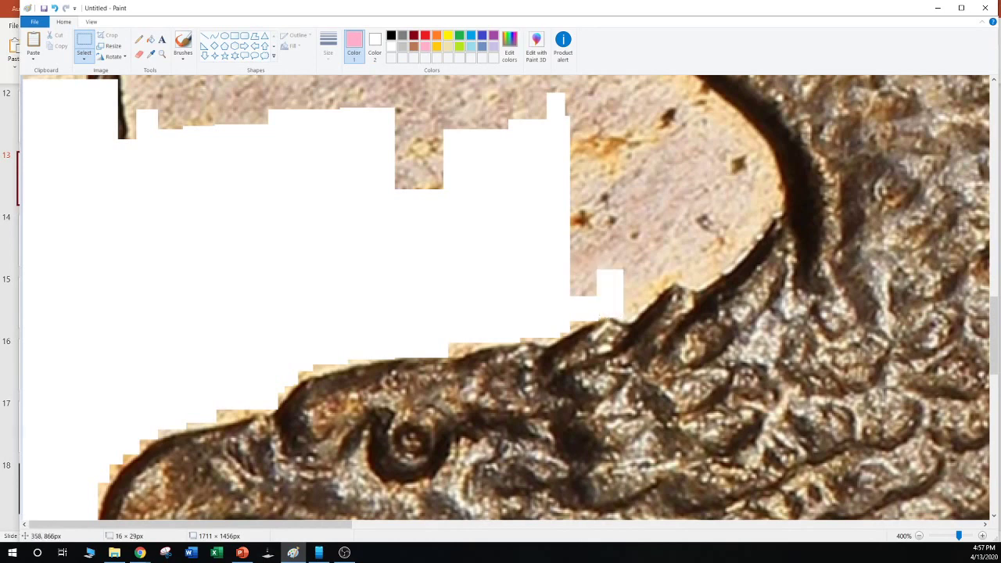
left_click_drag(620, 312, 637, 236)
key("Delete")
left_click_drag(637, 300, 652, 234)
key("Delete")
left_click_drag(649, 288, 666, 219)
key("Delete")
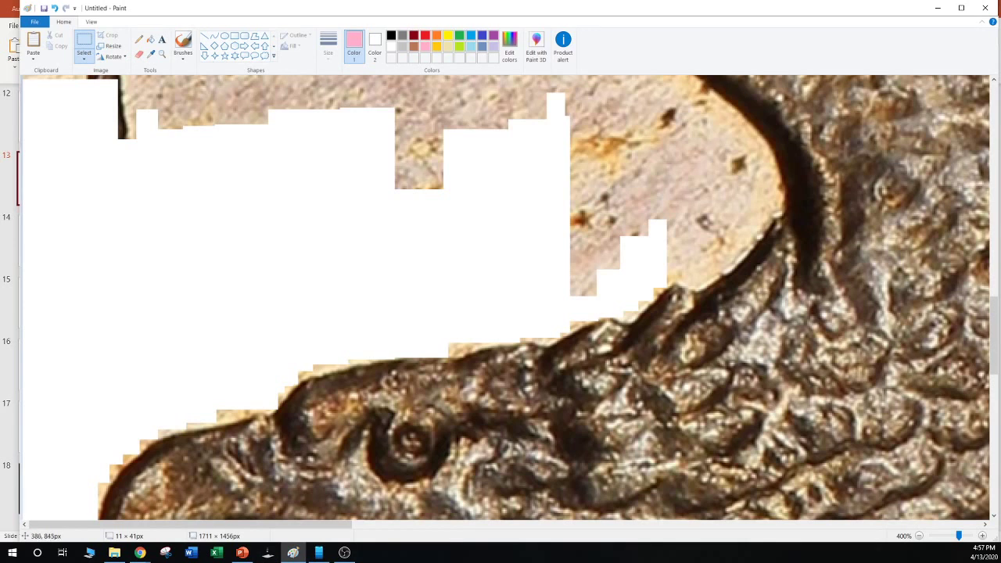
Erase the background above the notch between the neck feathers, including a strip about 15 by 54 px and the leftover slivers
mouse_move(665, 279)
left_mouse_down()
mouse_move(693, 237)
mouse_move(690, 189)
left_mouse_up()
key("Delete")
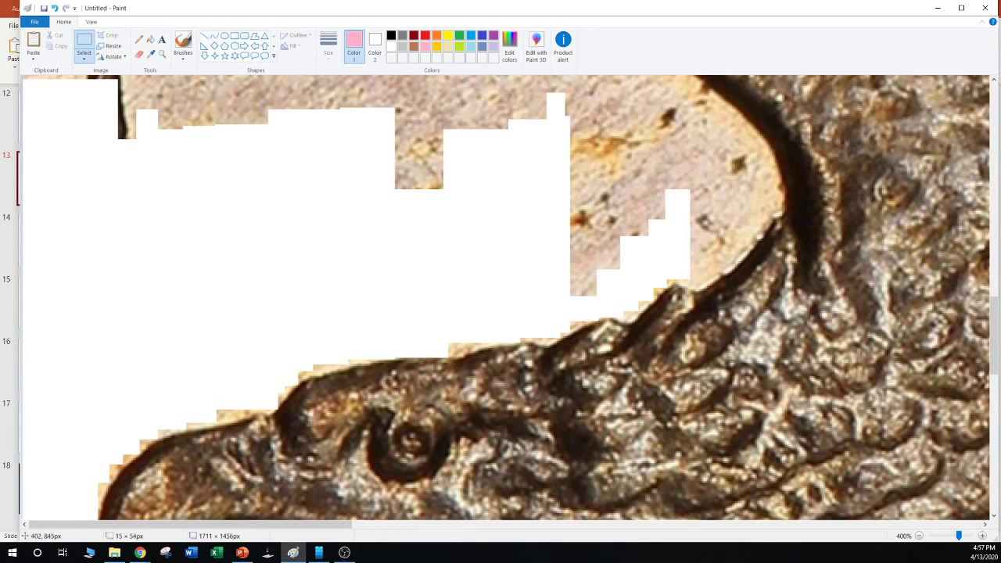
left_click_drag(685, 275, 701, 153)
key("Delete")
left_click_drag(667, 268, 707, 170)
key("Delete")
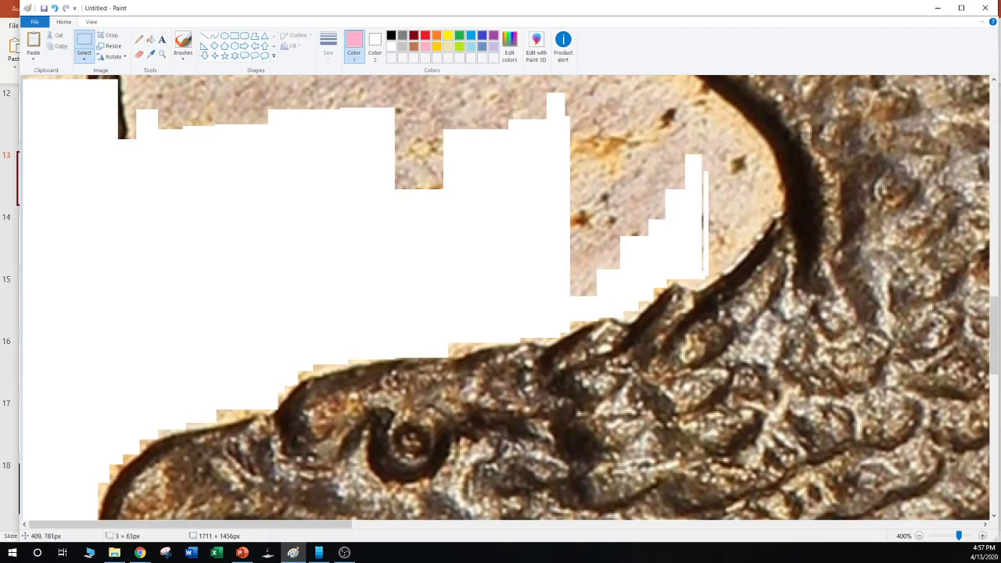
left_click_drag(720, 275, 677, 151)
key("Delete")
Erase the background strips leading into the rounded end of the pocket between neck and wing, including a piece about 6 by 22 px
left_click_drag(718, 261, 738, 151)
key("Delete")
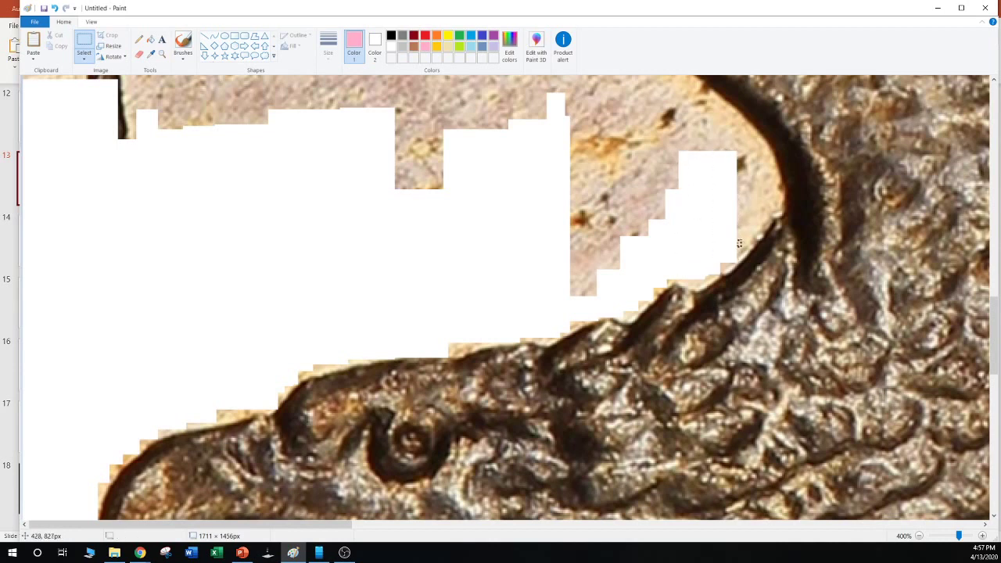
left_click_drag(739, 244, 749, 147)
key("Delete")
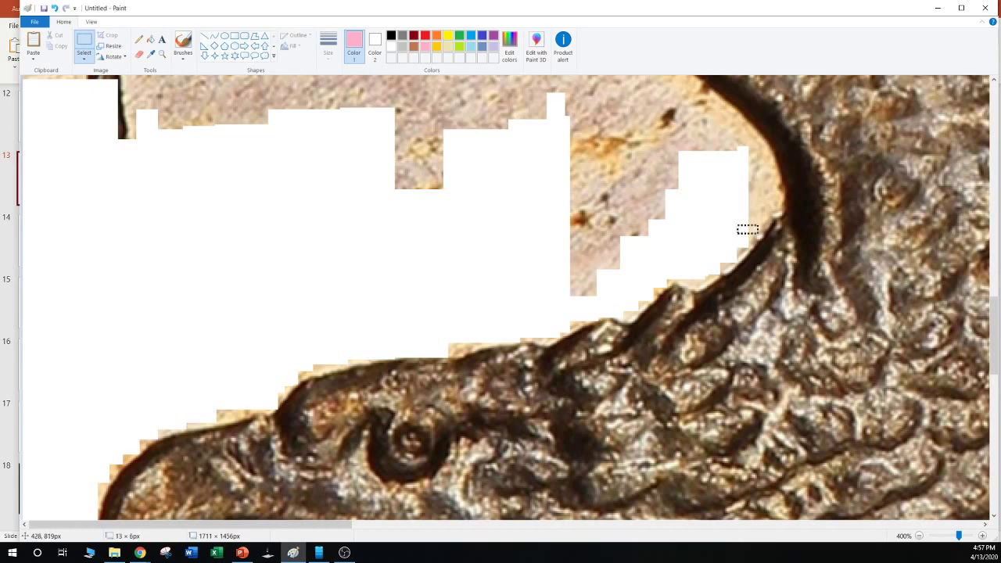
left_click_drag(758, 225, 757, 146)
key("Delete")
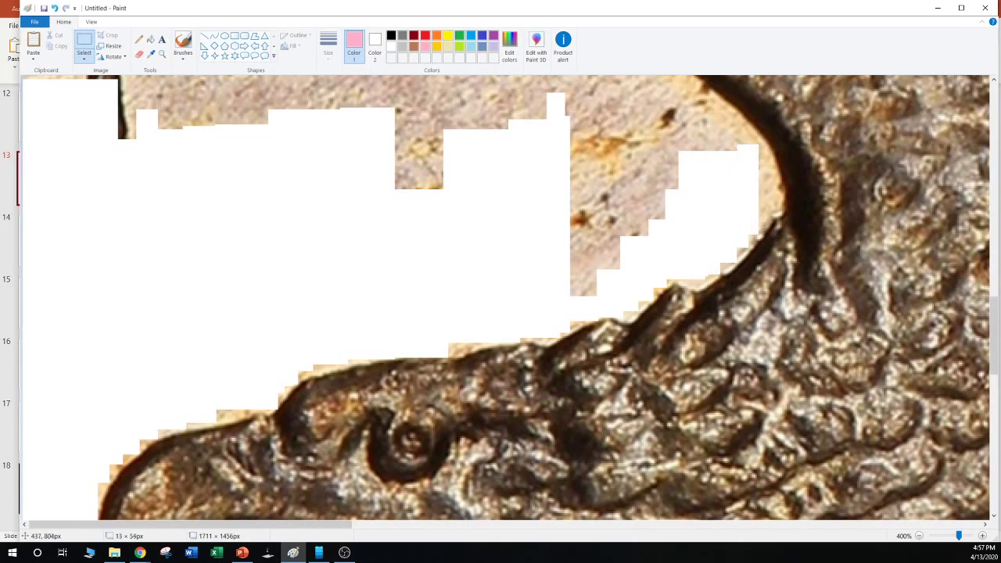
left_click_drag(753, 217, 767, 171)
key("Delete")
key("Delete")
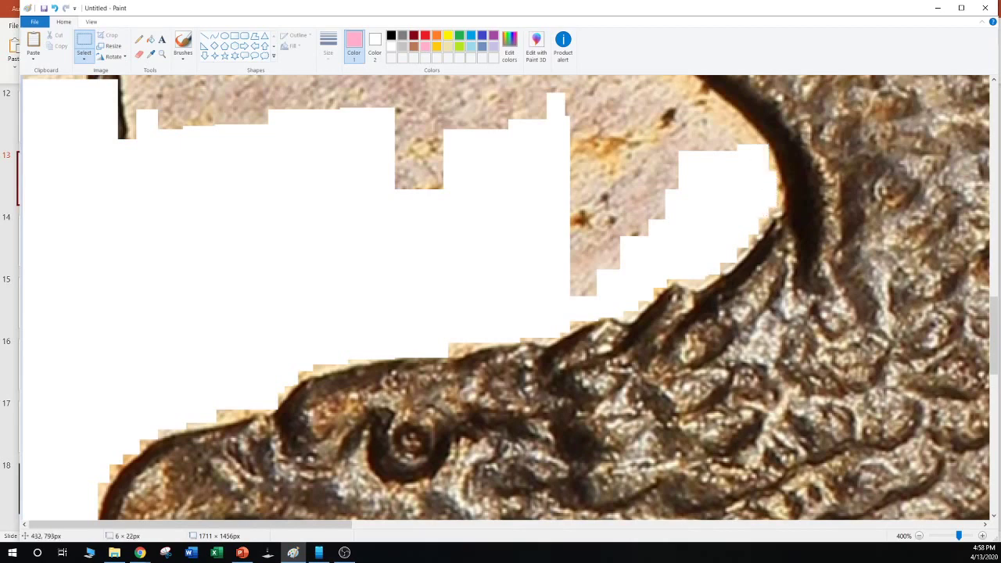
Erase the background around the pocket's upper curve where the wing edge begins, including blocks about 28 by 25 and 21 by 10 px
scroll(505, 297, "up", 3)
left_click_drag(748, 276, 699, 232)
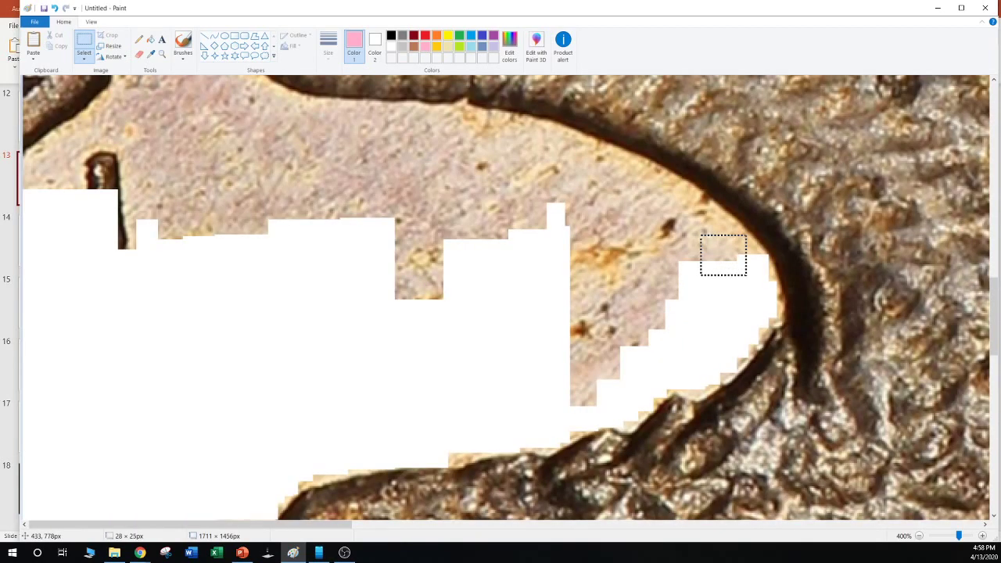
key("Delete")
left_click_drag(752, 260, 696, 205)
key("Delete")
key("Delete")
key("Delete")
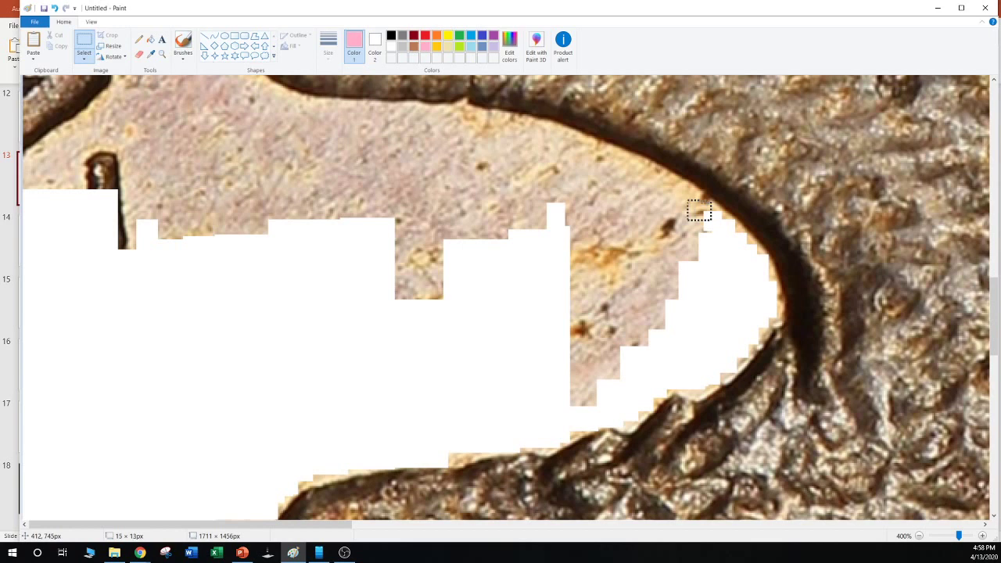
key("Delete")
key("Delete")
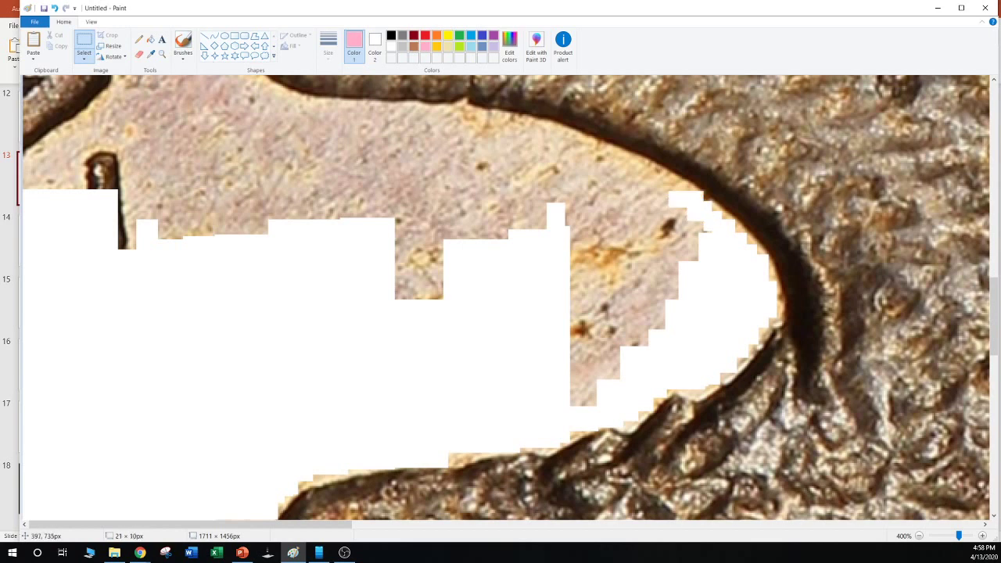
Erase a stepped band of background further along the underside of the wing edge, including a piece about 26 by 10 px
left_click_drag(690, 203, 554, 139)
key("Delete")
key("Delete")
key("Delete")
key("Delete")
key("Delete")
key("Delete")
key("Delete")
key("Delete")
key("Delete")
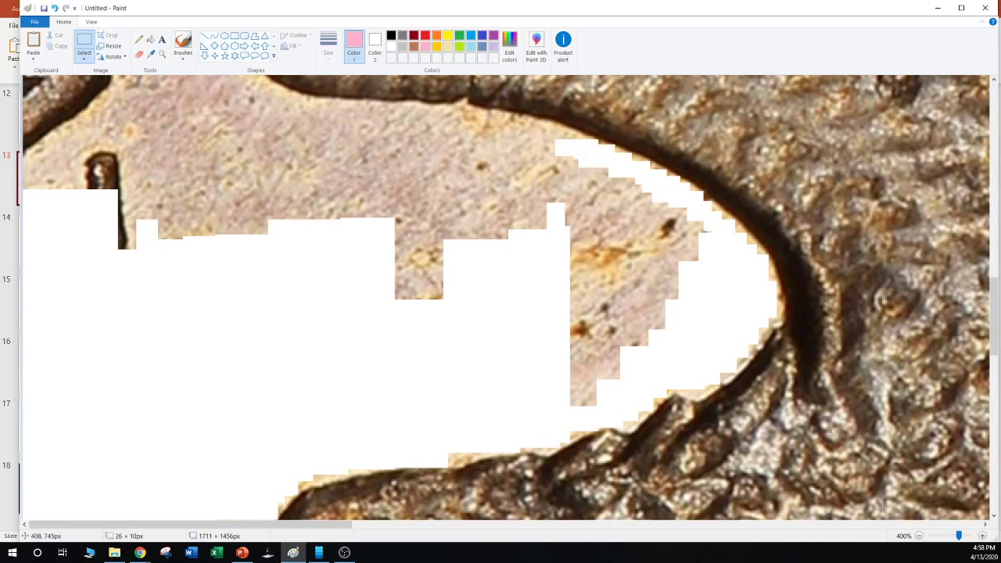
Erase the island of background left inside the rounded pocket, including blocks about 87 by 49 and 11 by 15 px
left_click_drag(708, 218, 570, 298)
key("Delete")
left_click_drag(614, 271, 689, 325)
left_click_drag(614, 325, 547, 338)
key("Delete")
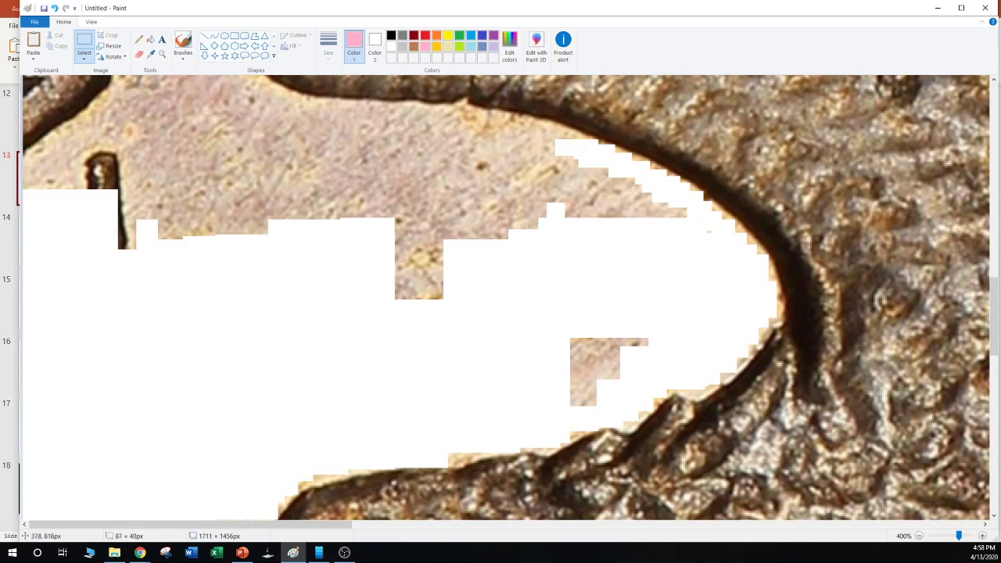
left_click_drag(659, 339, 553, 367)
key("Delete")
mouse_move(647, 317)
left_mouse_down()
mouse_move(568, 392)
mouse_move(607, 386)
mouse_move(555, 404)
left_mouse_up()
key("Delete")
key("Delete")
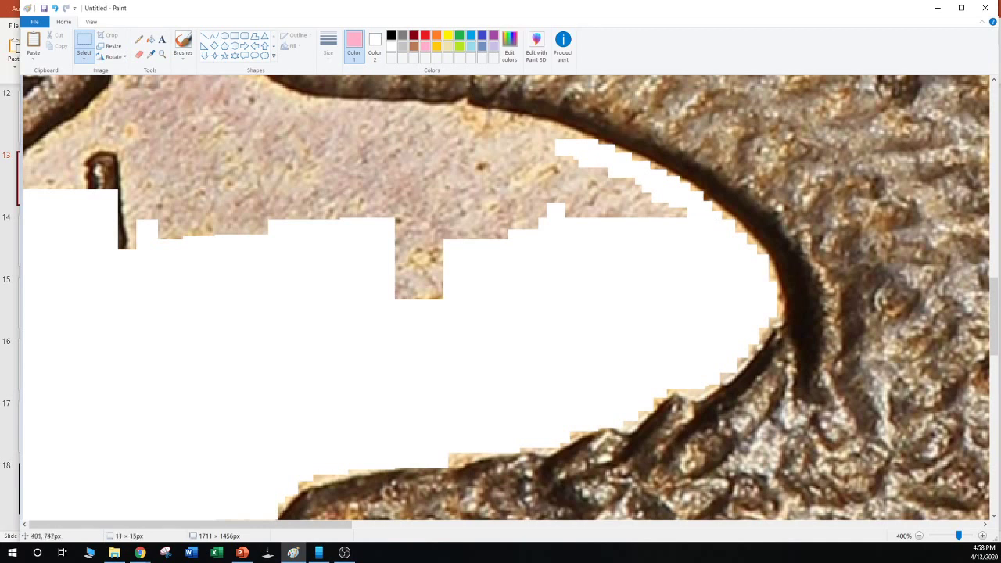
Erase the background wedge under the pocket's upper curve, including a block about 149 by 29 px
left_click_drag(692, 227, 538, 194)
key("Delete")
left_click_drag(655, 222, 479, 180)
key("Delete")
mouse_move(649, 220)
left_mouse_down()
mouse_move(431, 206)
mouse_move(400, 170)
left_mouse_up()
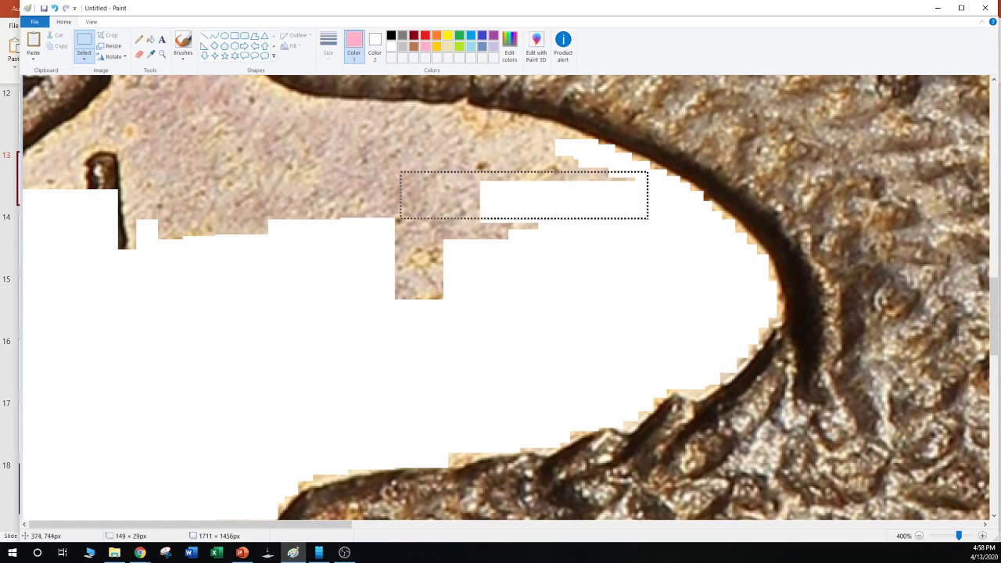
key("Delete")
Erase the hanging background block in the pocket and the strips above it, including pieces about 131 by 11 and 127 by 15 px
mouse_move(410, 302)
left_mouse_down()
mouse_move(464, 319)
mouse_move(350, 202)
left_mouse_up()
key("Delete")
mouse_move(556, 273)
left_mouse_down()
mouse_move(427, 242)
mouse_move(425, 208)
left_mouse_up()
key("Delete")
left_click_drag(608, 182, 397, 161)
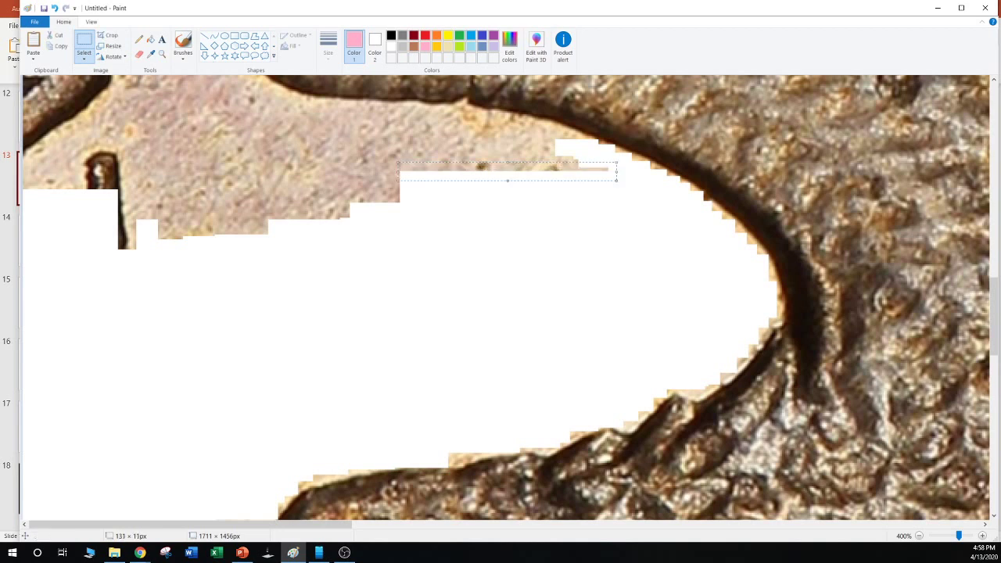
key("Delete")
mouse_move(547, 162)
left_mouse_down()
mouse_move(579, 168)
mouse_move(368, 144)
left_mouse_up()
key("Delete")
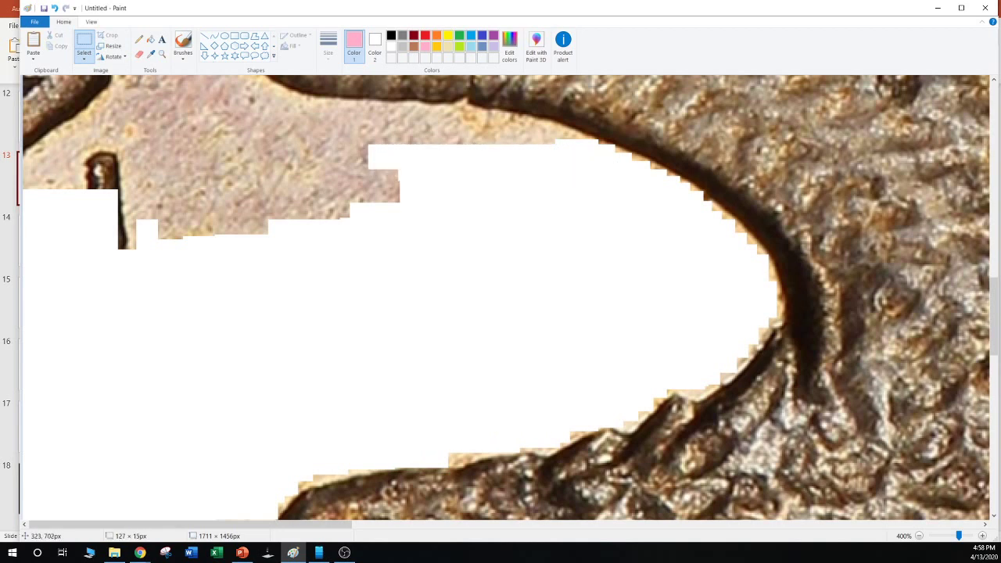
Erase the background in small steps directly against the wing's underside, working outward past the notch in its dark outline
left_click_drag(572, 152, 450, 118)
key("Delete")
key("Delete")
key("Delete")
key("Delete")
left_click_drag(526, 137, 418, 116)
key("Delete")
left_click_drag(491, 143, 413, 112)
key("Delete")
Erase the larger background blocks beneath the outer wing, including areas about 132 by 73 and 62 by 31 px
left_click_drag(465, 189, 320, 102)
key("Delete")
key("Delete")
left_click_drag(443, 246, 205, 123)
key("Delete")
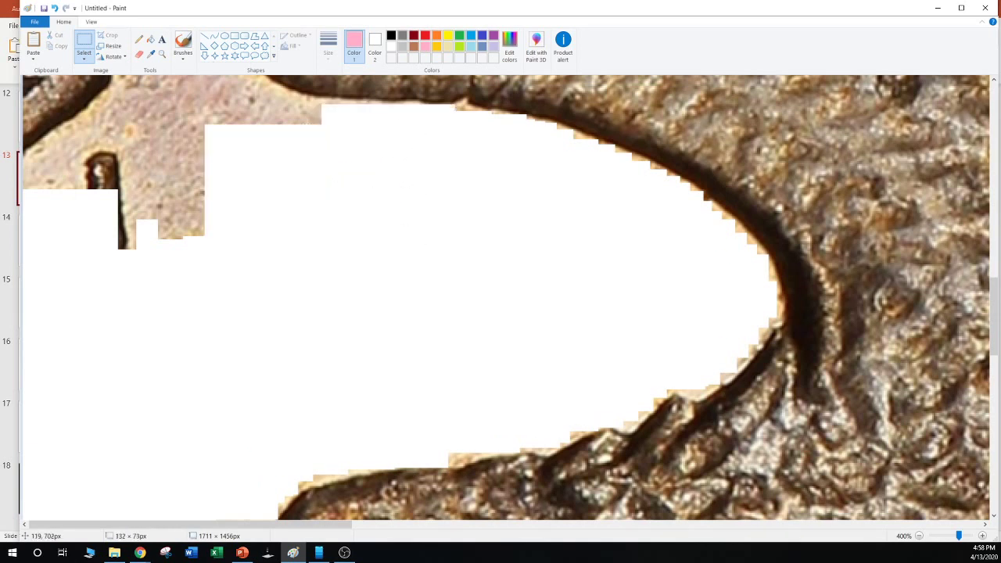
left_click_drag(269, 250, 89, 167)
key("Delete")
left_click_drag(321, 150, 240, 100)
key("Delete")
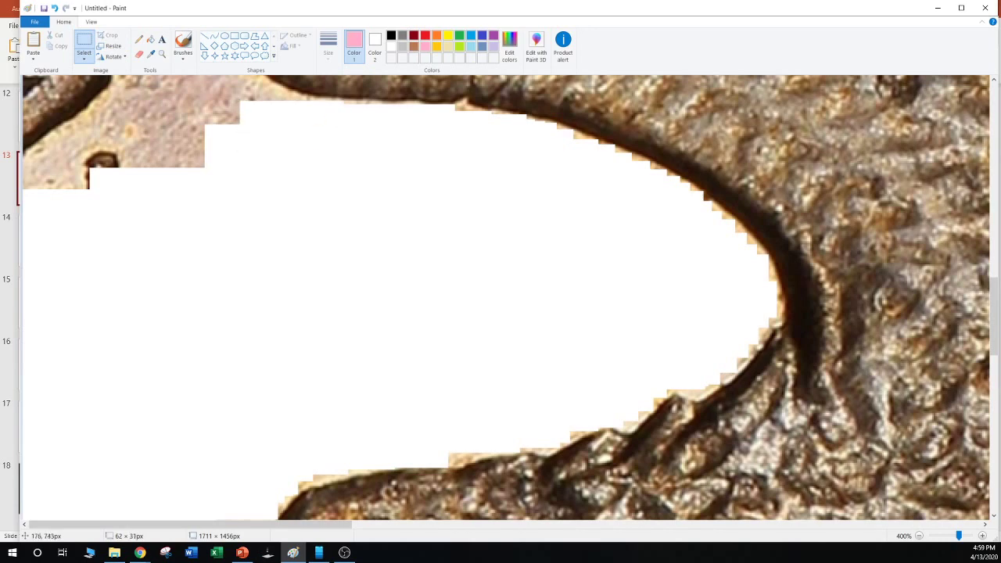
Erase the background around the lower corner of the wing's rounded end, including blocks about 36 by 43 and 26 by 33 px
scroll(313, 274, "up", 3)
left_click_drag(283, 272, 222, 199)
key("Delete")
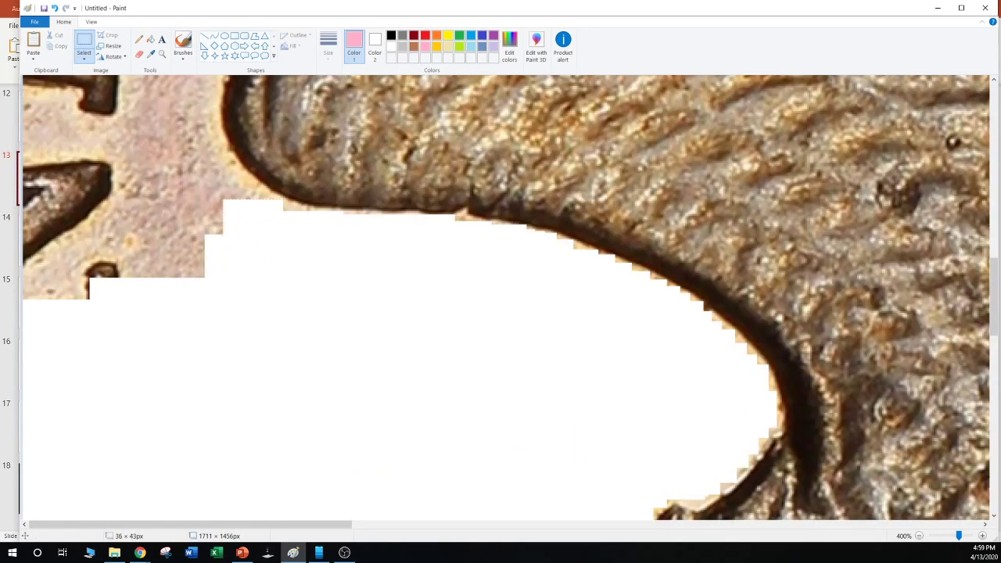
left_click_drag(249, 232, 206, 179)
key("Delete")
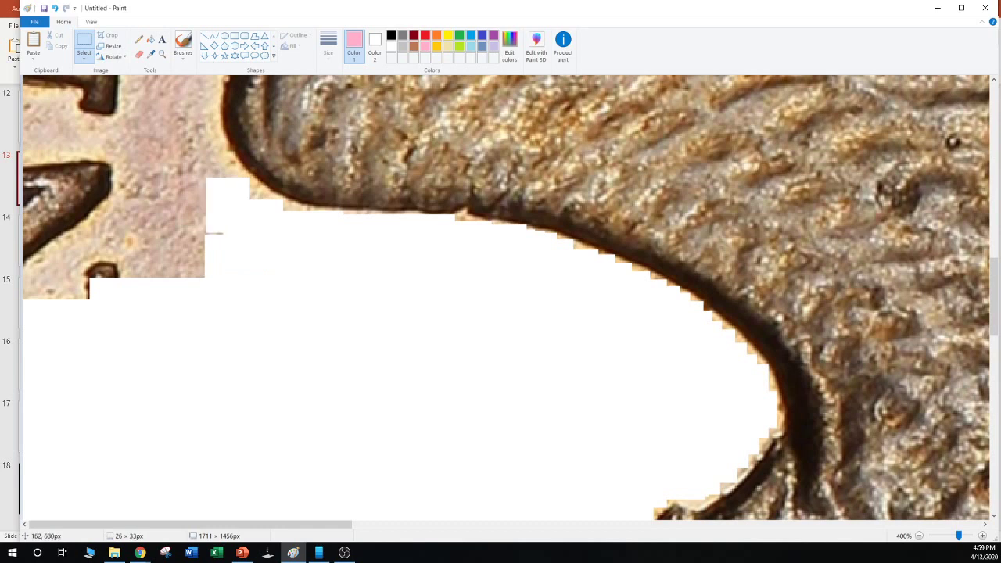
left_click_drag(261, 207, 165, 137)
key("Delete")
key("Delete")
key("Delete")
Erase the background and coin lettering below and outside the wing's rounded end, including a block about 87 by 119 px
left_click_drag(225, 314, 110, 174)
key("Delete")
left_click_drag(173, 295, 67, 150)
key("Delete")
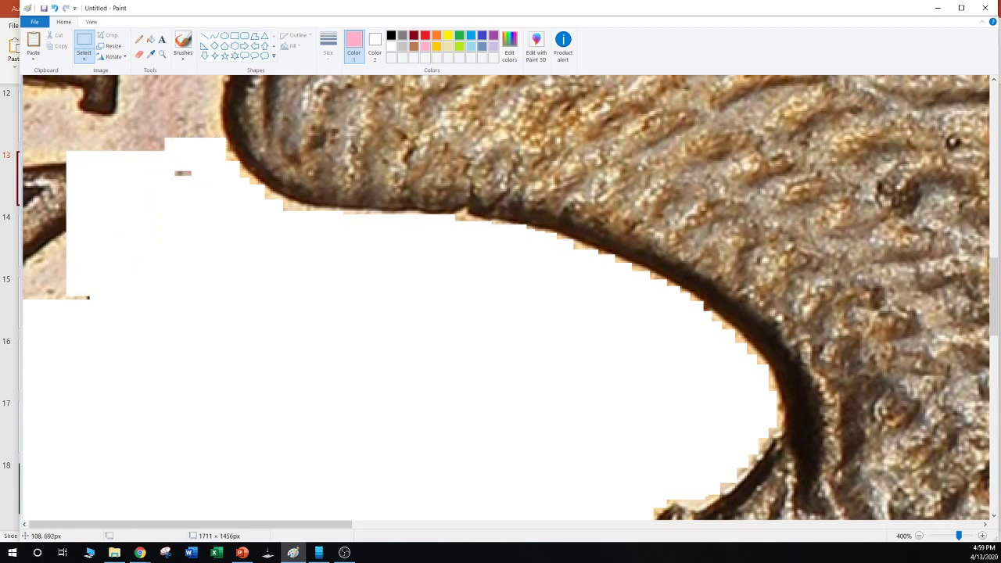
left_click_drag(73, 191, 27, 123)
key("Delete")
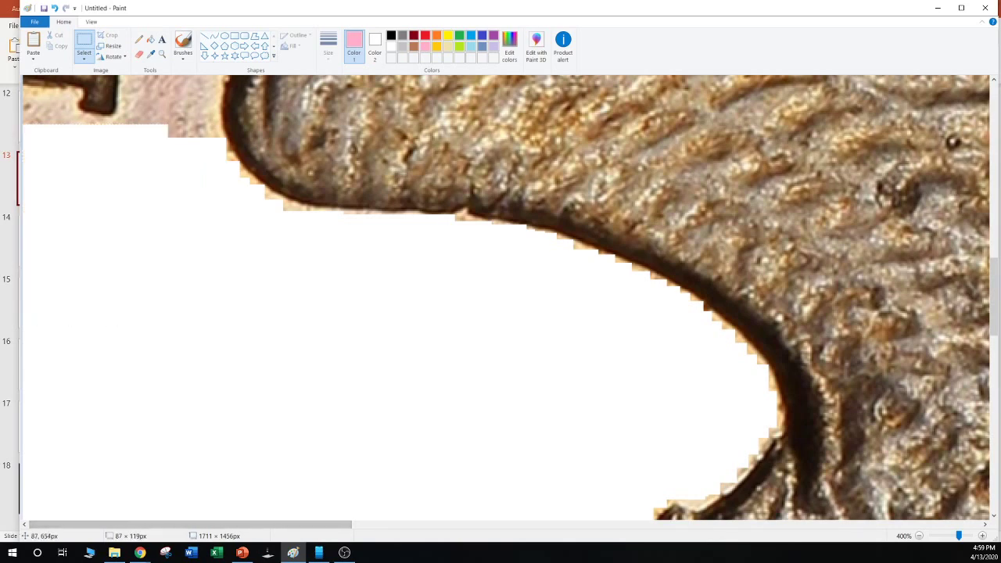
Erase the lettering and background beside the wing's rounded end up to the next letters, including a block about 118 by 97 px
scroll(505, 298, "up", 2)
left_click_drag(219, 250, 23, 89)
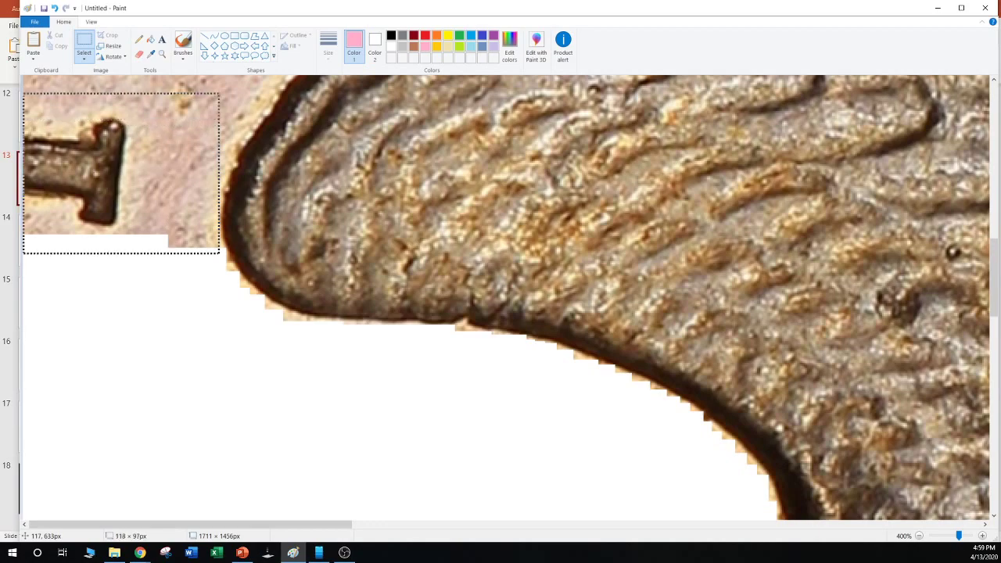
key("Delete")
scroll(211, 283, "up", 4)
left_click_drag(216, 376, 24, 116)
key("Delete")
Erase the background against the outermost curve of the wing's rounded end, including a piece about 18 by 18 px
scroll(163, 312, "down", 2)
left_click_drag(192, 260, 241, 179)
key("Delete")
left_click_drag(230, 223, 270, 143)
key("Delete")
left_click_drag(221, 229, 249, 206)
key("Delete")
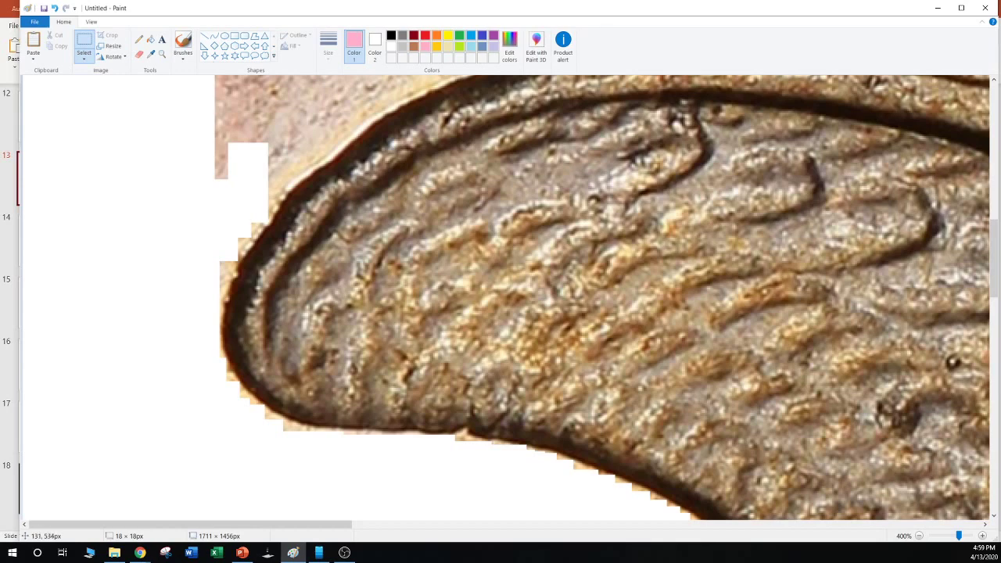
Erase a stepped band up the wing's outer shoulder, including pieces about 20 by 38, 20 by 33 and 12 by 39 px
left_click_drag(257, 202, 277, 133)
key("Delete")
left_click_drag(265, 178, 299, 115)
key("Delete")
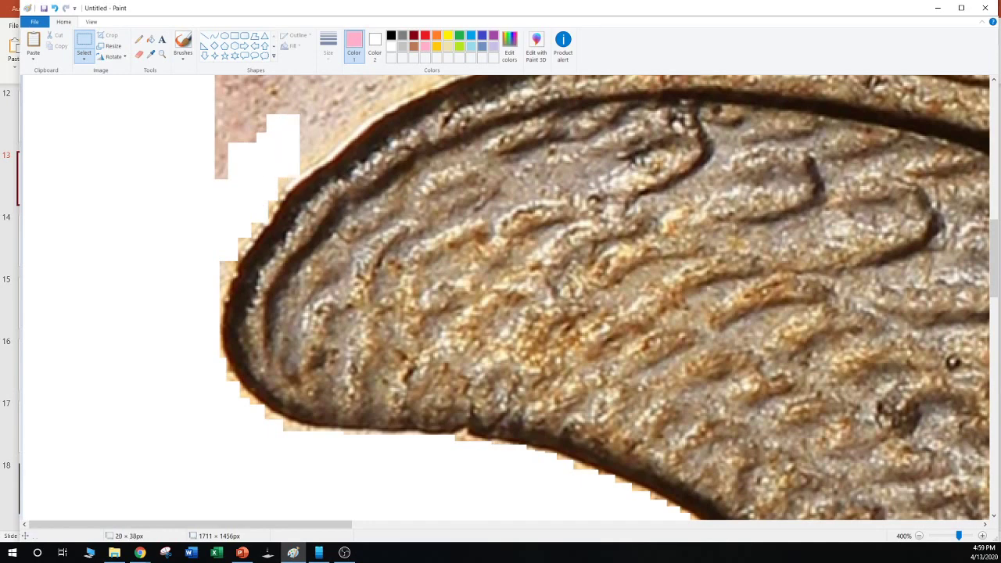
left_click_drag(297, 160, 327, 104)
key("Delete")
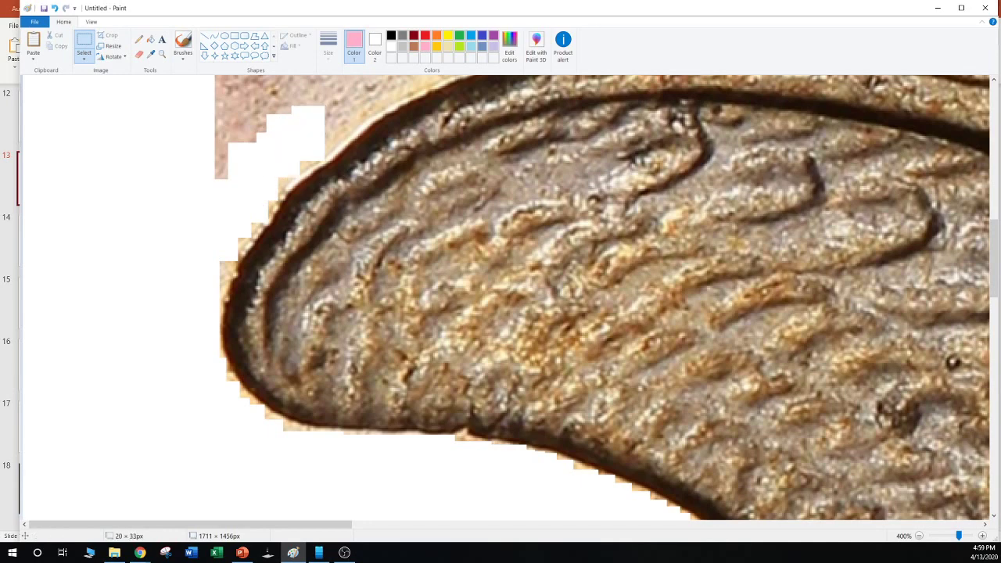
left_click_drag(319, 152, 339, 85)
key("Delete")
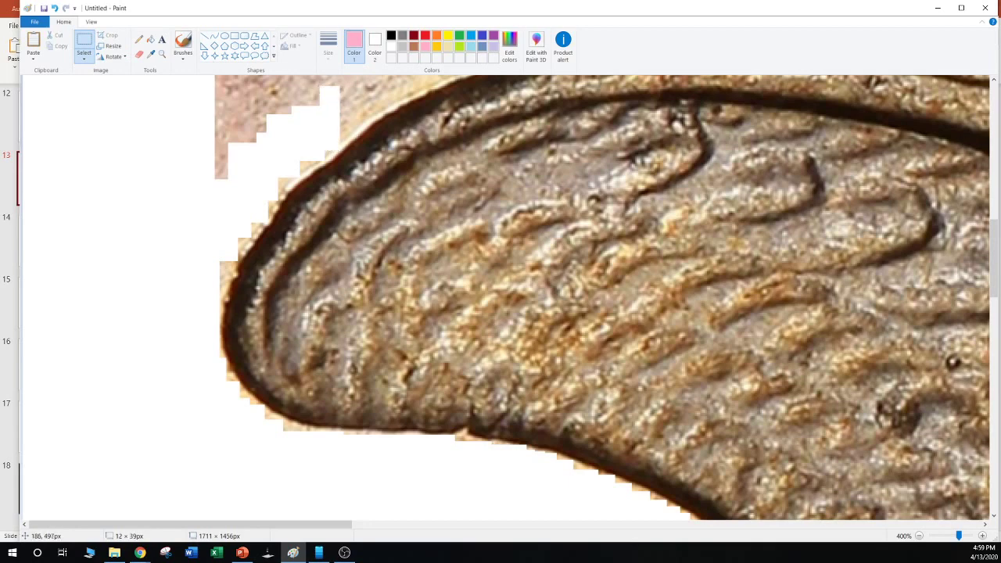
Extend the erased band in small steps further up the wing's outer shoulder
left_click_drag(338, 136, 372, 76)
key("Delete")
key("Delete")
left_click_drag(358, 117, 397, 77)
key("Delete")
key("Delete")
Erase background blocks along the flatter slope above the wing's shoulder, including pieces about 17 by 33 and 11 by 49 px
scroll(458, 118, "up", 2)
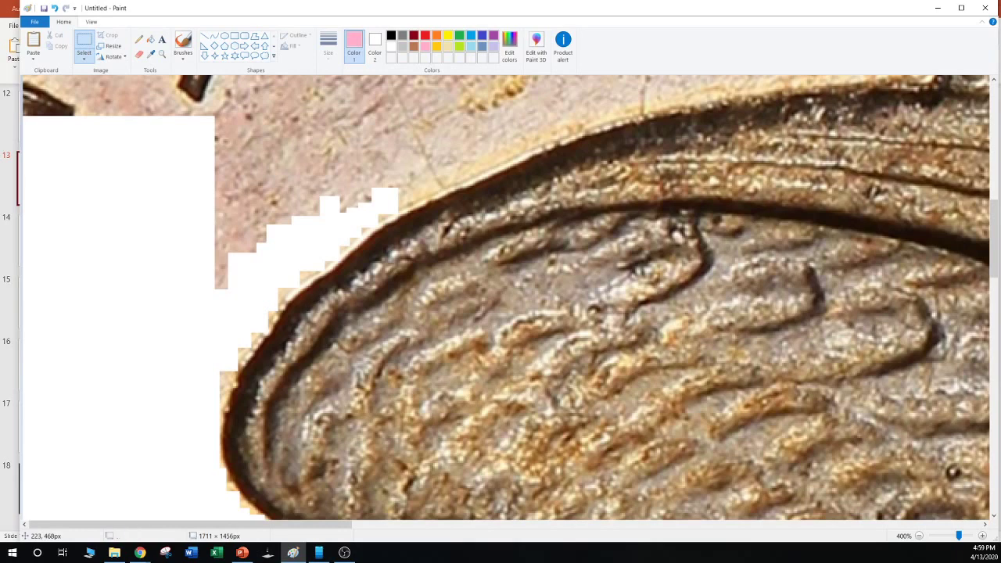
left_click_drag(396, 201, 422, 136)
key("Delete")
left_click_drag(445, 182, 446, 129)
key("Delete")
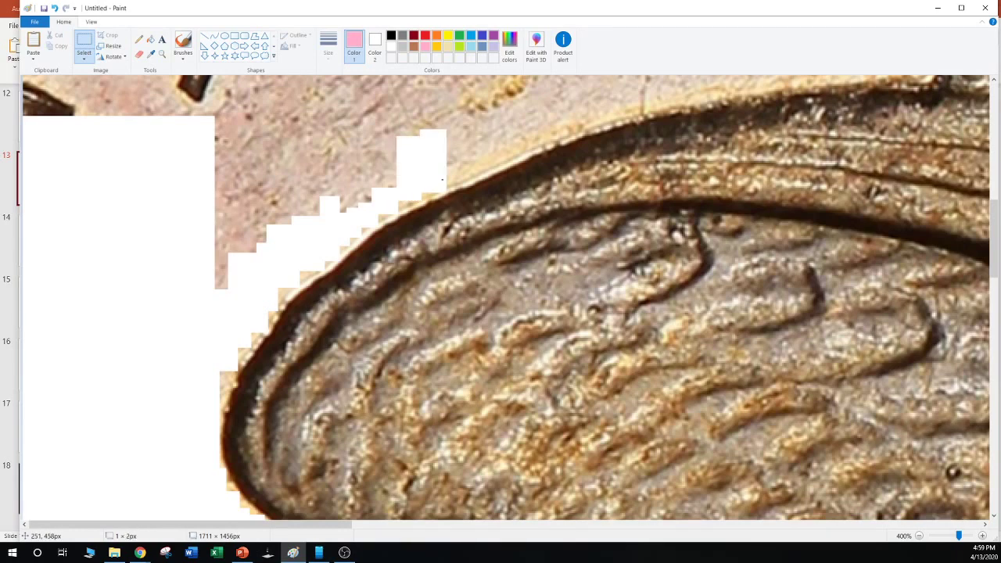
left_click_drag(441, 181, 477, 127)
key("Delete")
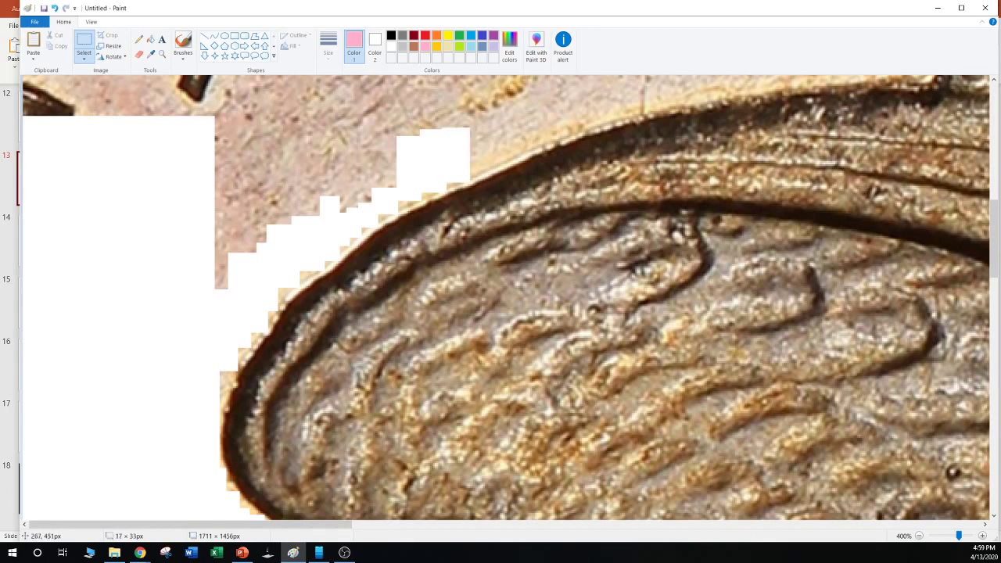
left_click_drag(469, 172, 486, 87)
key("Delete")
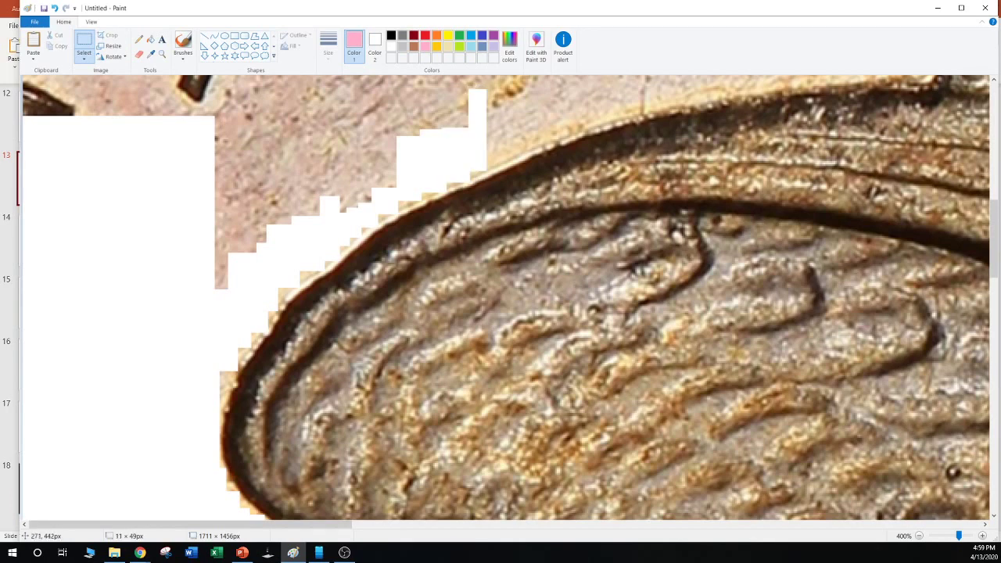
Erase the background left outside the cleared band at the wing's shoulder, including a block about 115 by 37 px
left_click_drag(319, 228, 123, 165)
key("Delete")
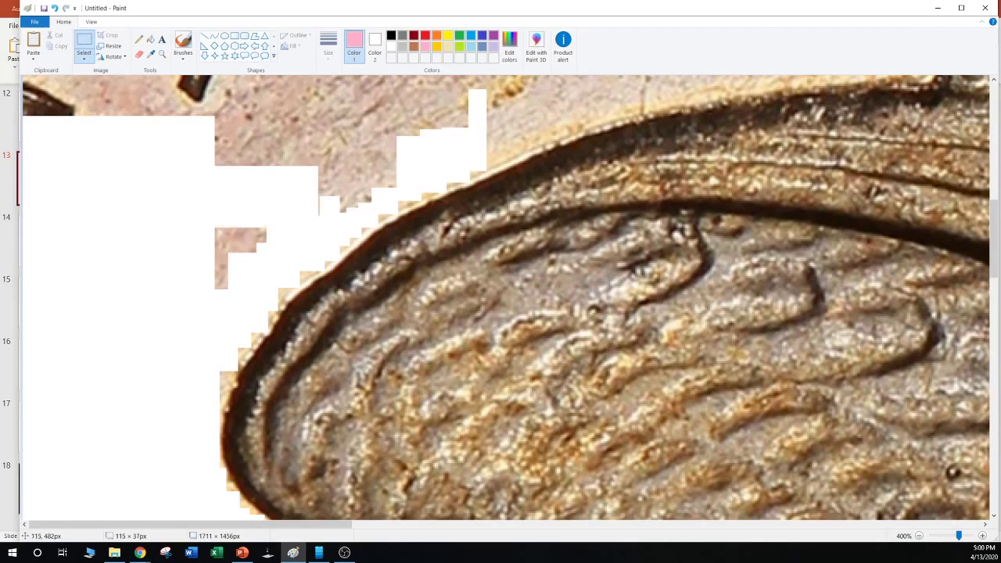
left_click_drag(262, 286, 146, 222)
key("Delete")
left_click_drag(188, 257, 228, 295)
key("Delete")
Erase the background remnants between the cleared areas above the wing's shoulder, including pieces about 29 by 38 and 27 by 38 px
left_click_drag(344, 173, 352, 163)
key("Delete")
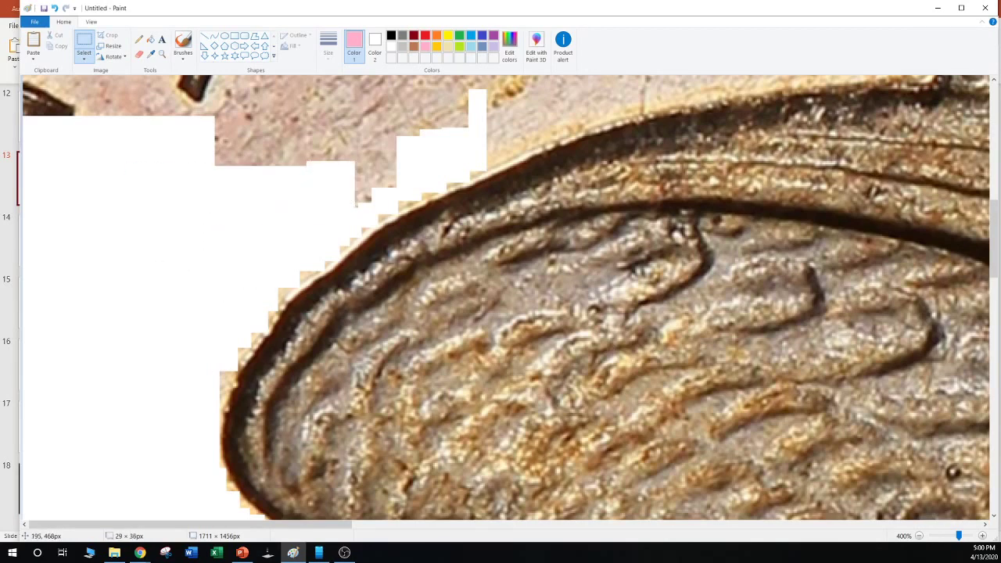
left_click_drag(348, 209, 392, 147)
key("Delete")
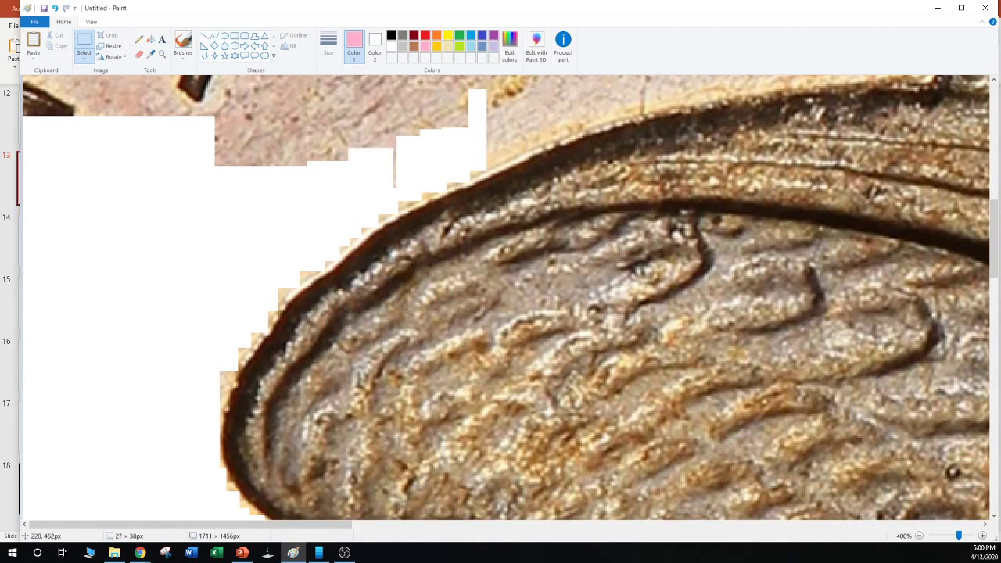
left_click_drag(388, 205, 410, 126)
key("Delete")
Erase a stepped band of background along the wing's upper edge, continuing from the shoulder toward the body
left_click_drag(485, 160, 506, 108)
key("Delete")
left_click_drag(496, 150, 706, 79)
key("Delete")
key("Delete")
key("Delete")
key("Delete")
key("Delete")
Erase the wide background strips left above the wing, including areas about 237 by 7 and 161 by 25 px
left_click_drag(624, 112, 152, 81)
key("Delete")
left_click_drag(548, 128, 154, 108)
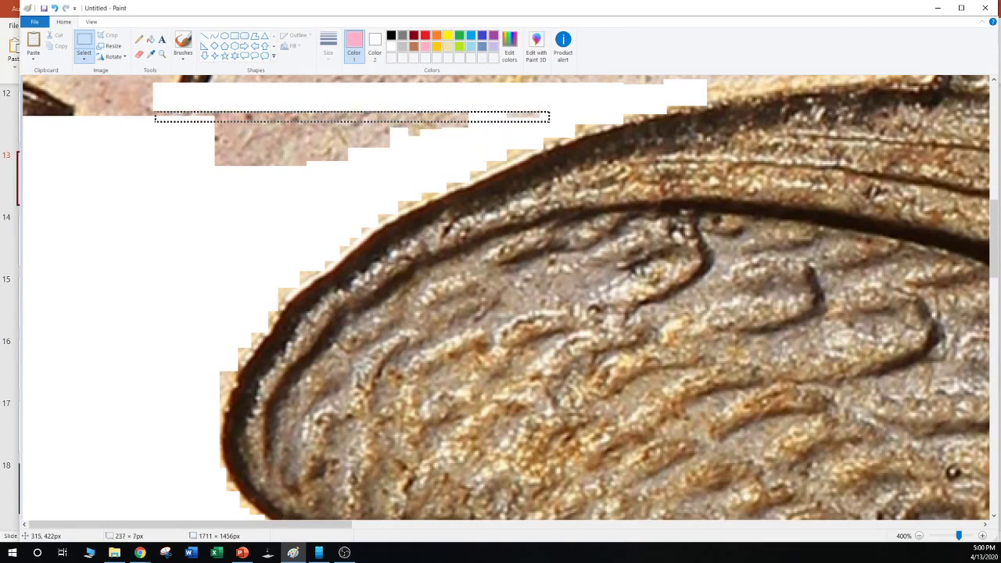
key("Delete")
left_click_drag(469, 159, 212, 118)
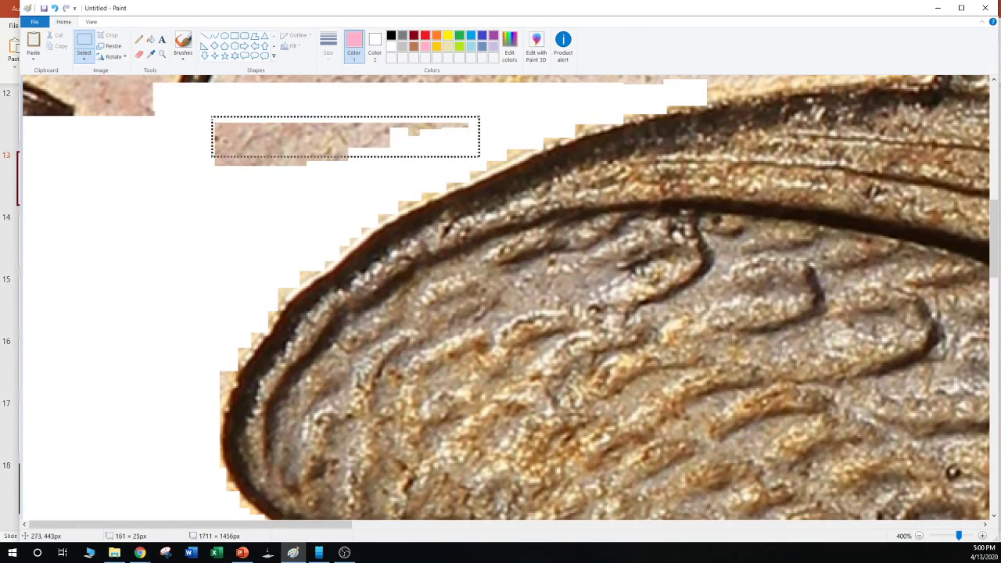
key("Delete")
Erase the last background patches and letter remnants above the wing, including areas about 110 by 30 and 407 by 55 px
left_click_drag(366, 179, 175, 154)
key("Delete")
left_click_drag(206, 125, 23, 76)
key("Delete")
scroll(508, 297, "up", 3)
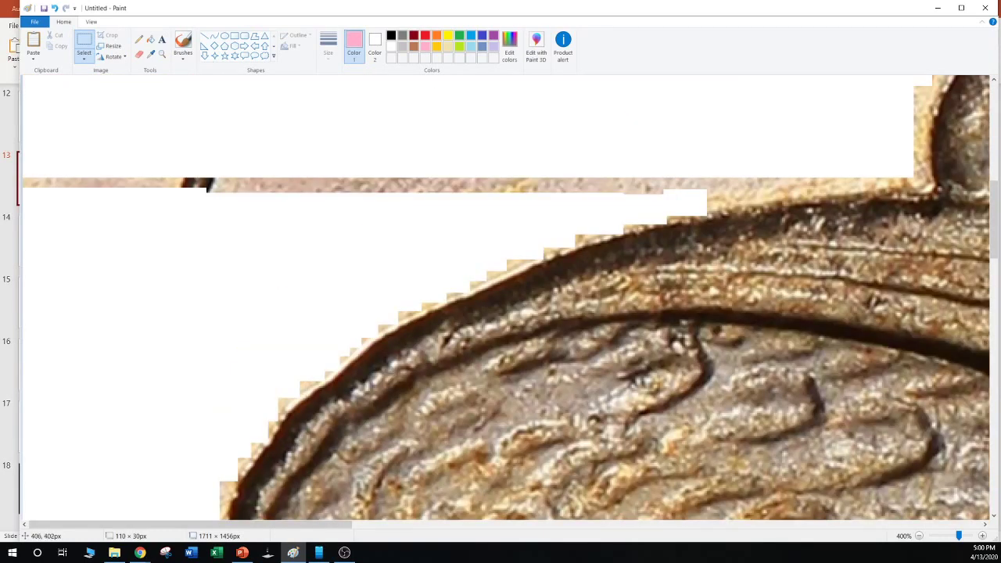
left_click_drag(702, 200, 22, 86)
key("Delete")
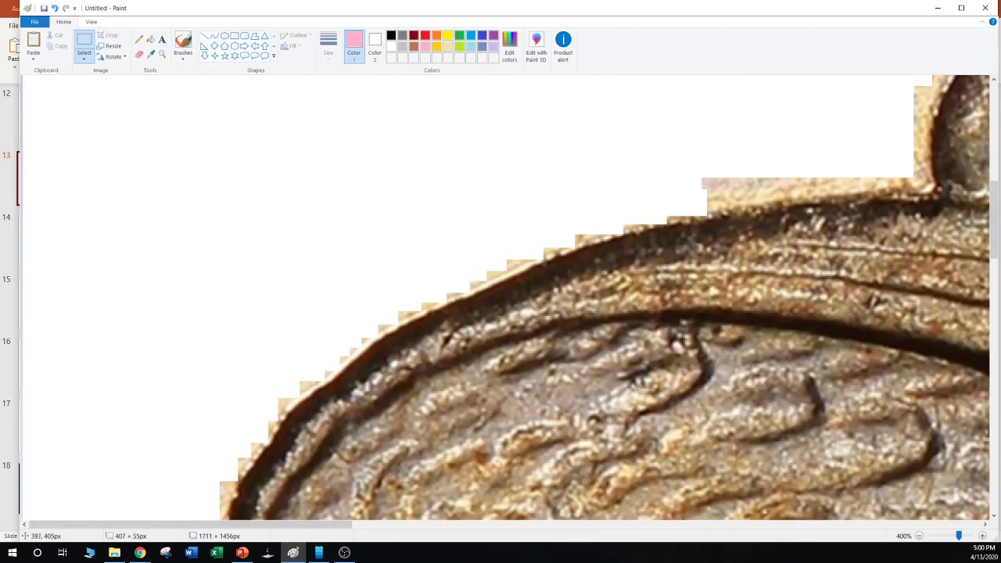
Erase the background along the wing's upper edge into the notch, including a 25 by 25 px block and a 10 by 55 px strip
left_click_drag(698, 208, 738, 169)
key("Delete")
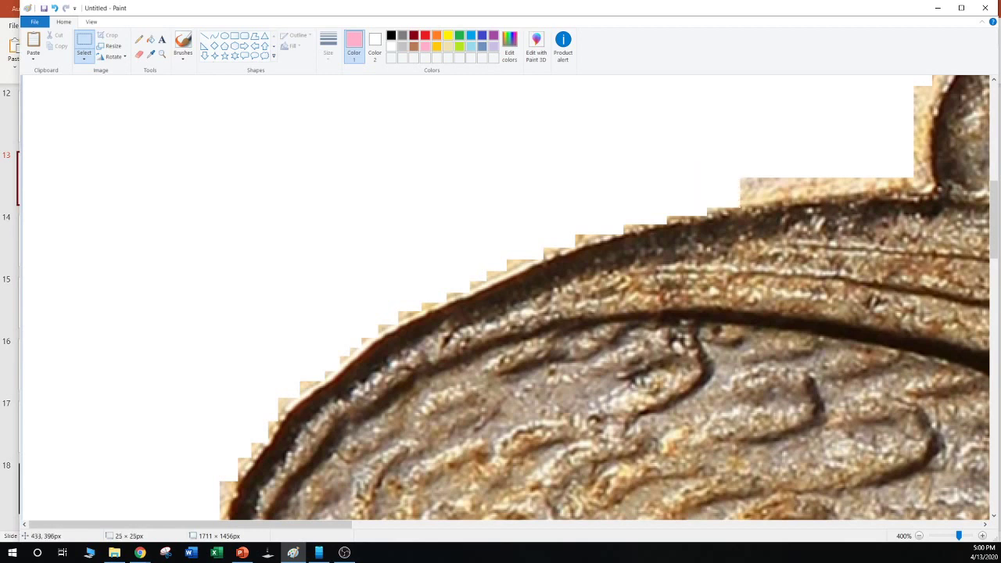
left_click_drag(740, 203, 766, 162)
key("Delete")
left_click_drag(762, 200, 932, 164)
key("Delete")
key("Delete")
key("Delete")
key("Delete")
left_click_drag(912, 80, 927, 167)
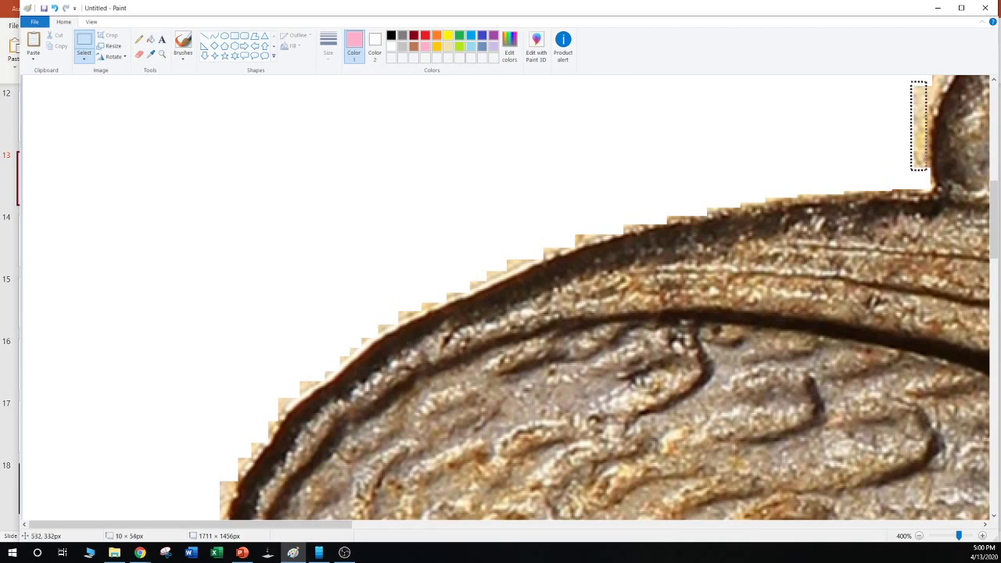
key("Delete")
Erase the background in small steps along the upper edge of the far wing's long pointed feather, including a piece about 26 by 7 px
scroll(508, 297, "up", 3)
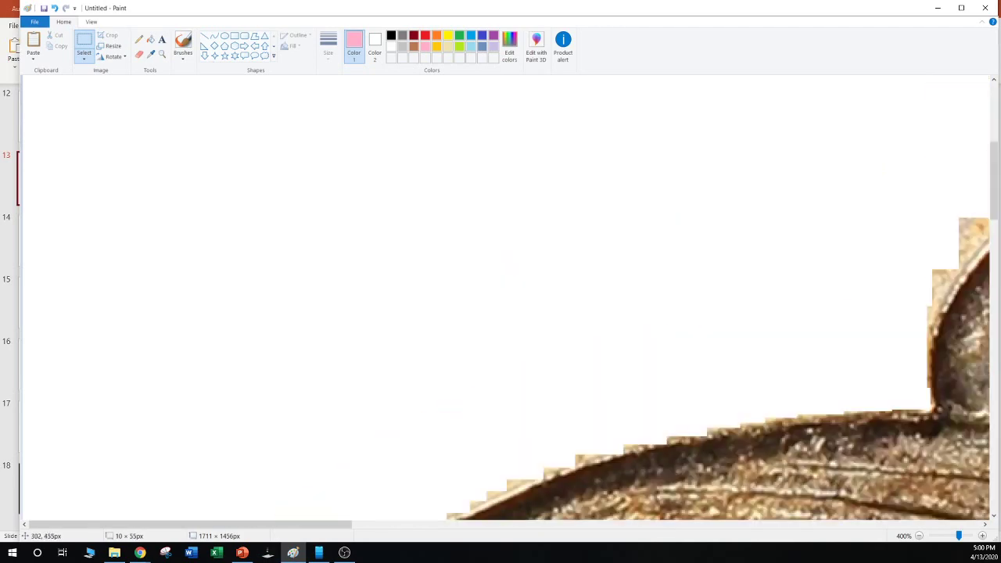
left_click_drag(297, 525, 454, 524)
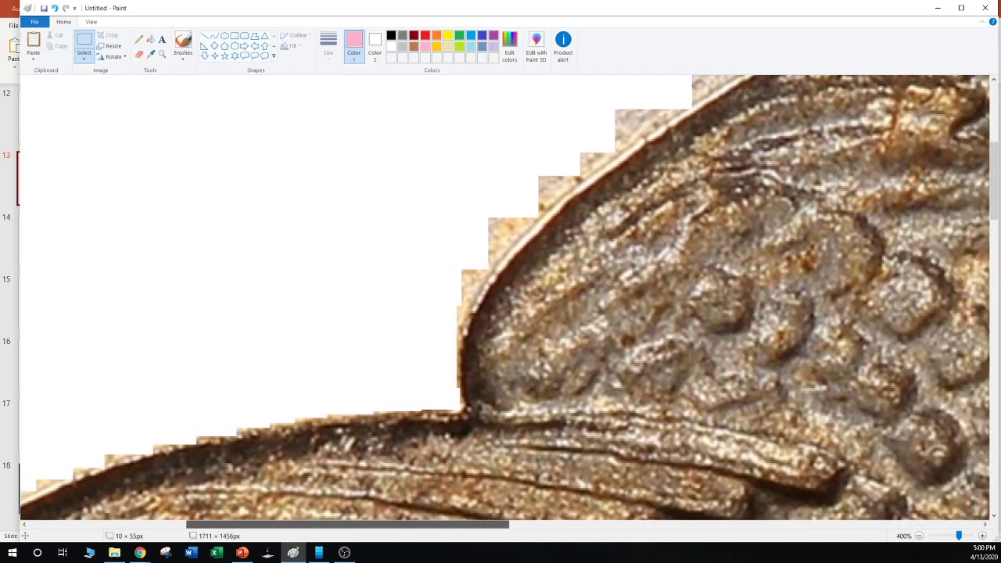
left_click_drag(349, 523, 666, 524)
scroll(504, 297, "up", 5)
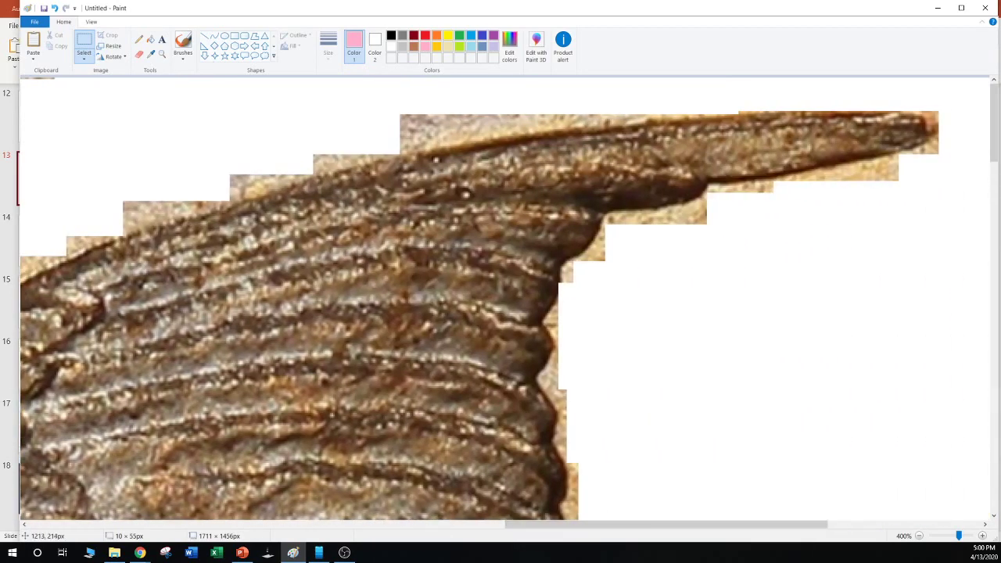
left_click_drag(388, 108, 421, 148)
key("Delete")
mouse_move(434, 130)
left_mouse_down()
mouse_move(448, 144)
mouse_move(477, 127)
mouse_move(519, 138)
mouse_move(518, 115)
mouse_move(542, 131)
mouse_move(630, 121)
left_mouse_up()
key("Delete")
key("Delete")
key("Delete")
key("Delete")
key("Delete")
key("Delete")
key("Delete")
key("Delete")
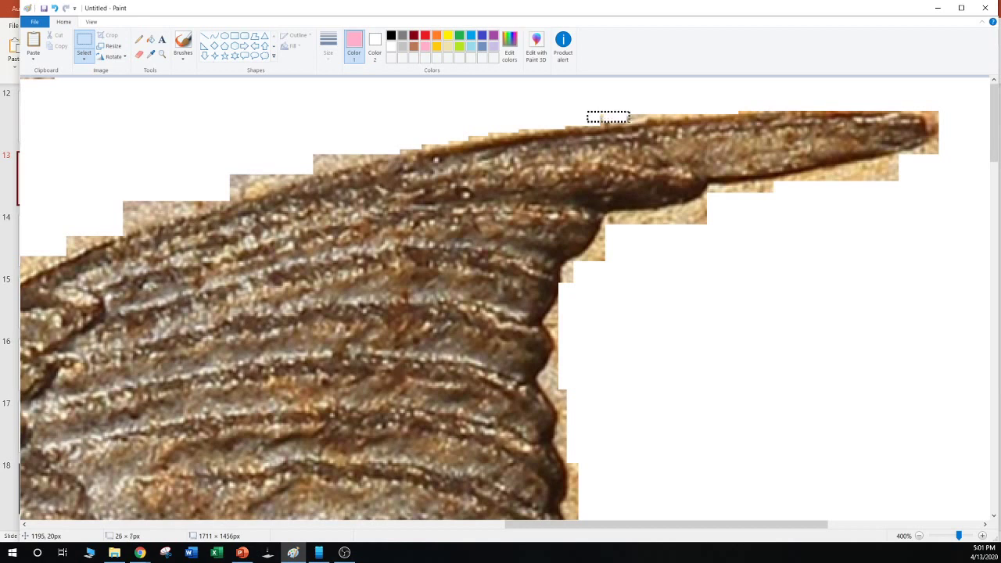
key("Delete")
Erase the background strips beneath the blunt feather under the far wing's long pointed feather, including areas about 47 by 8 and 28 by 7 px
left_click_drag(732, 234, 611, 213)
key("Delete")
key("Delete")
left_click_drag(716, 226, 637, 211)
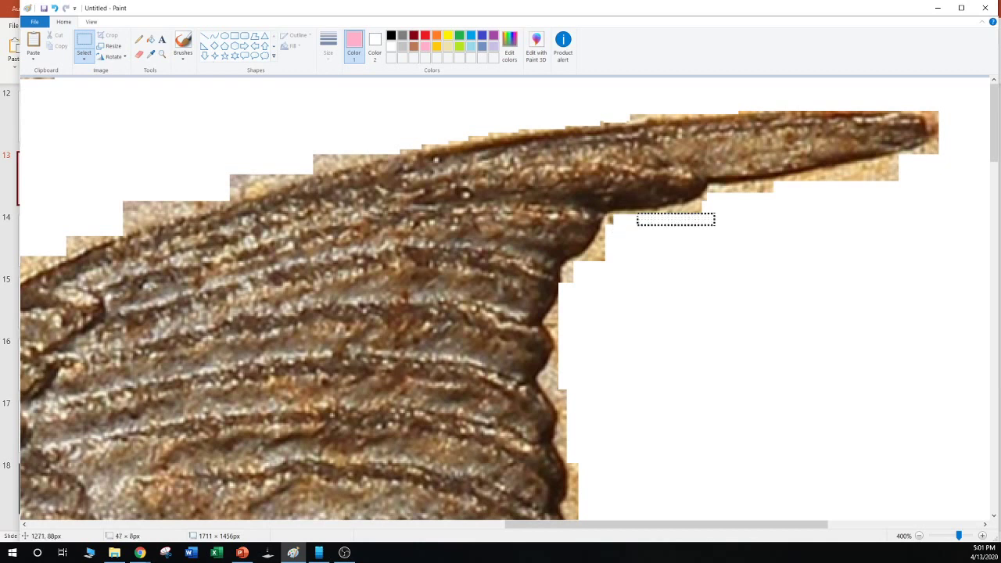
key("Delete")
left_click_drag(719, 219, 672, 207)
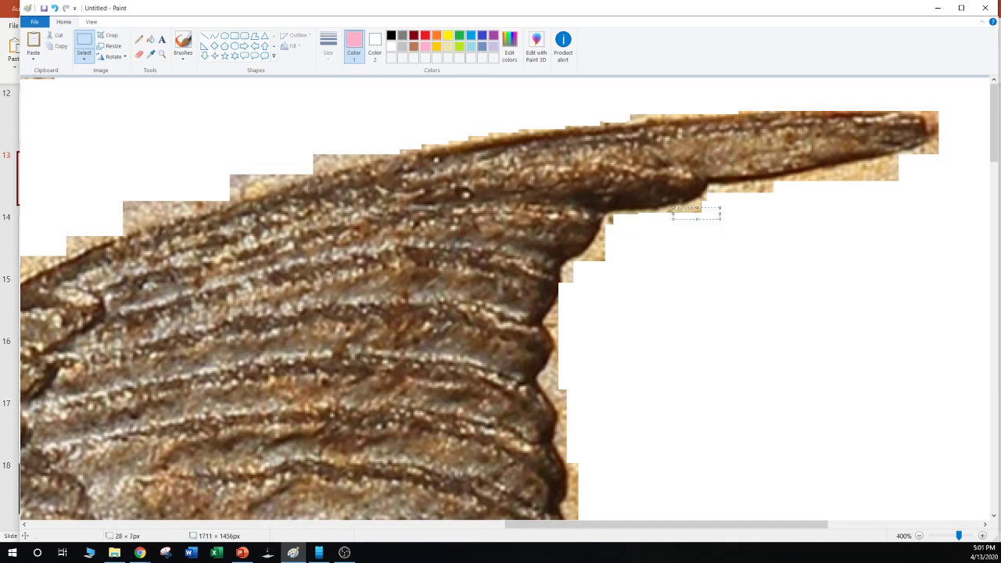
key("Delete")
Trim the background beside the dark feather end just below the blunt feather, including a block about 17 by 25 px
left_click_drag(609, 268, 600, 223)
key("Delete")
left_click_drag(590, 285, 621, 239)
key("Delete")
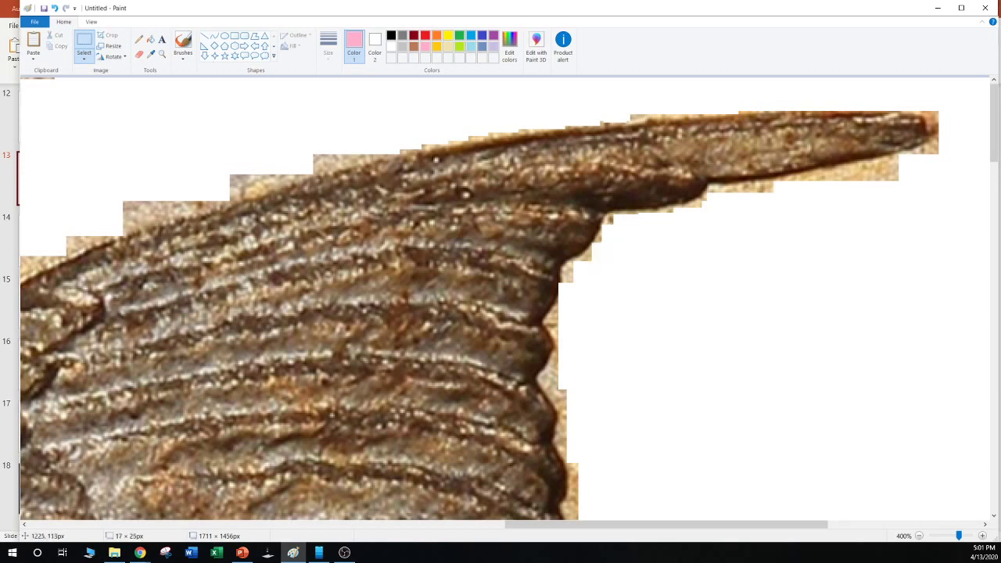
Erase the background beneath and beyond the long feather's tip, using areas about 99 by 14, 88 by 11 and 5 by 35 px
left_click_drag(799, 199, 966, 173)
key("Delete")
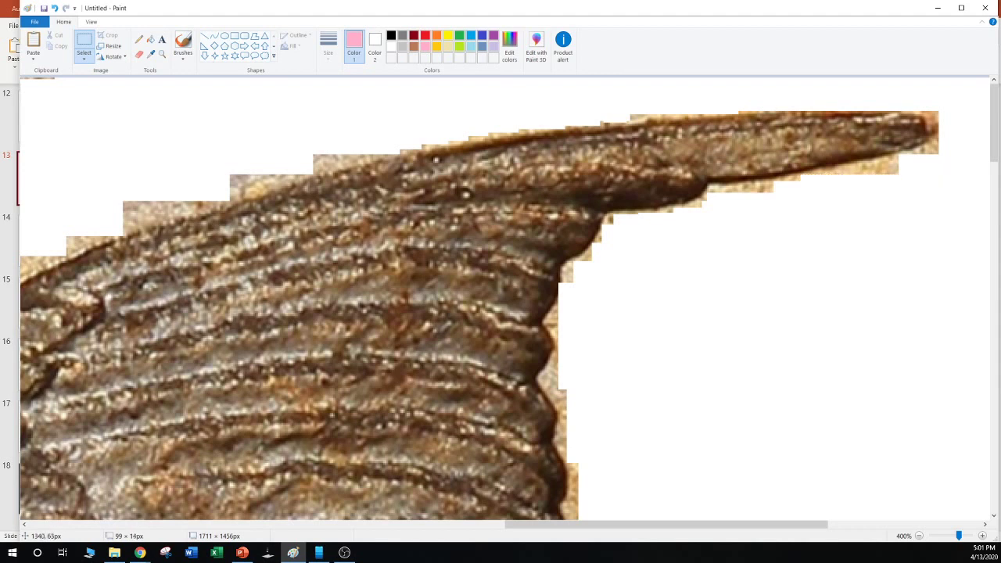
left_click_drag(827, 184, 975, 165)
key("Delete")
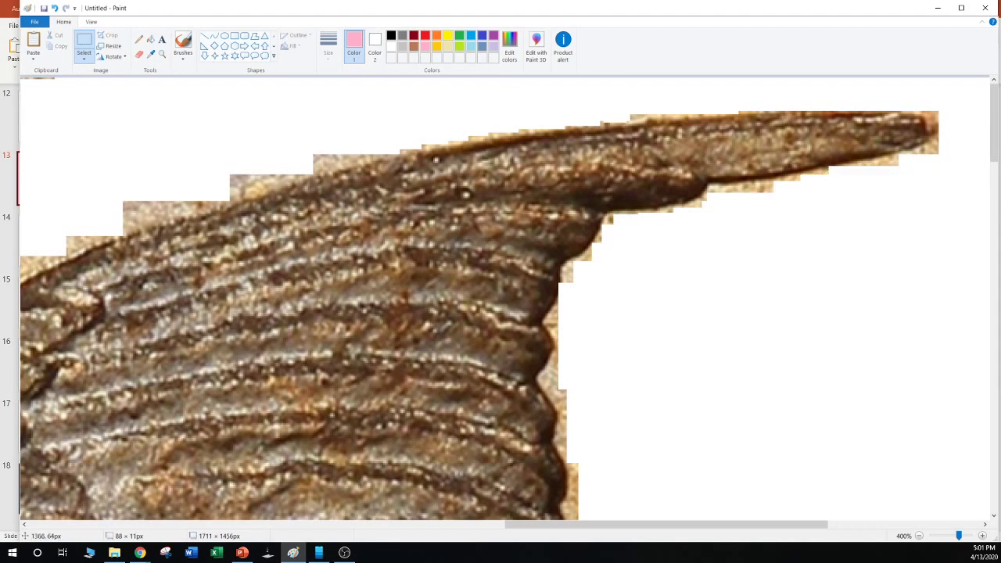
left_click_drag(866, 177, 932, 102)
key("Delete")
key("Delete")
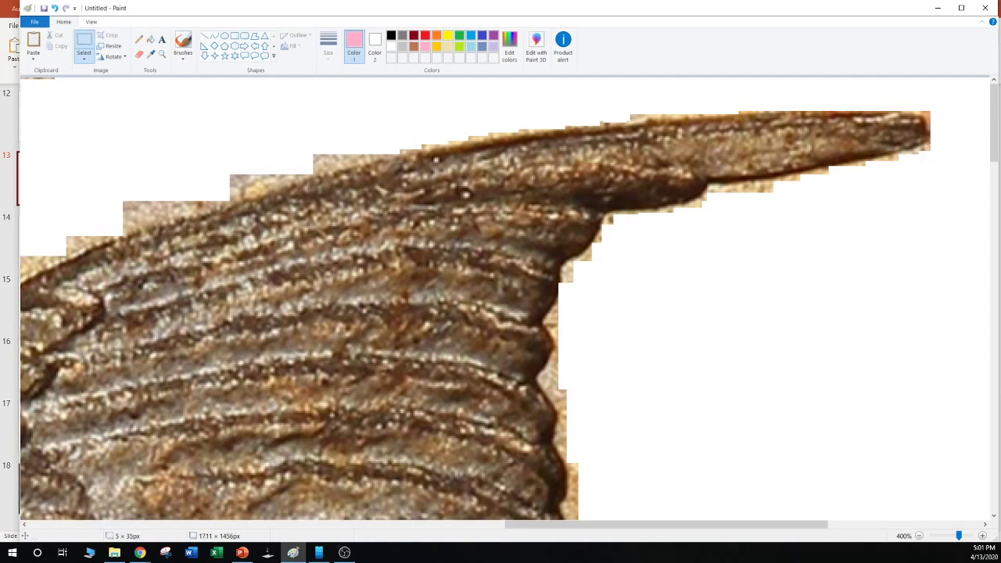
Erase narrow vertical background strips along the far wing's scalloped outer edge, around its middle feather ends
scroll(505, 297, "down", 3)
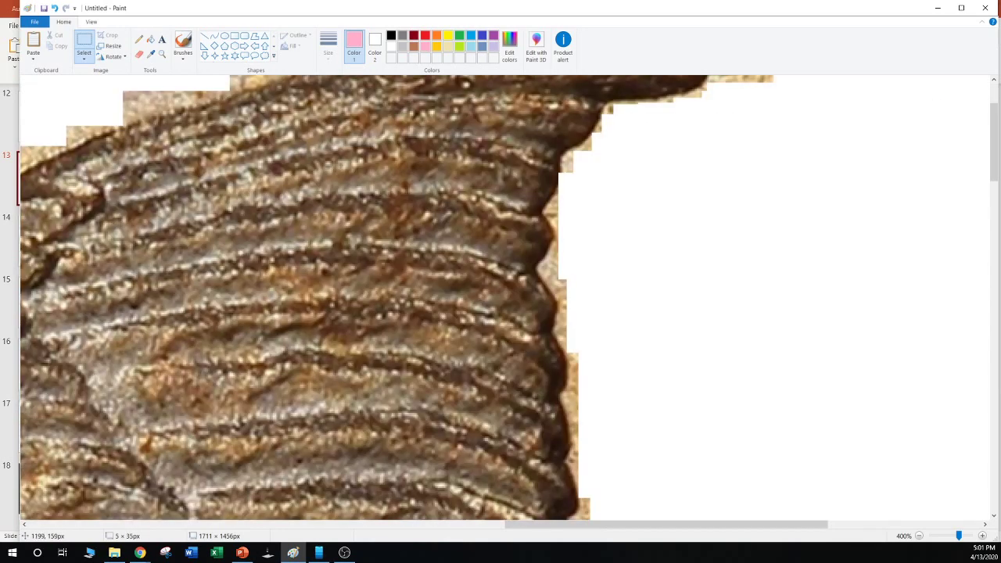
mouse_move(567, 253)
left_mouse_down()
mouse_move(550, 287)
mouse_move(590, 356)
left_mouse_up()
key("Delete")
key("Delete")
key("Delete")
mouse_move(562, 277)
left_mouse_down()
mouse_move(602, 339)
mouse_move(587, 405)
left_mouse_up()
key("Delete")
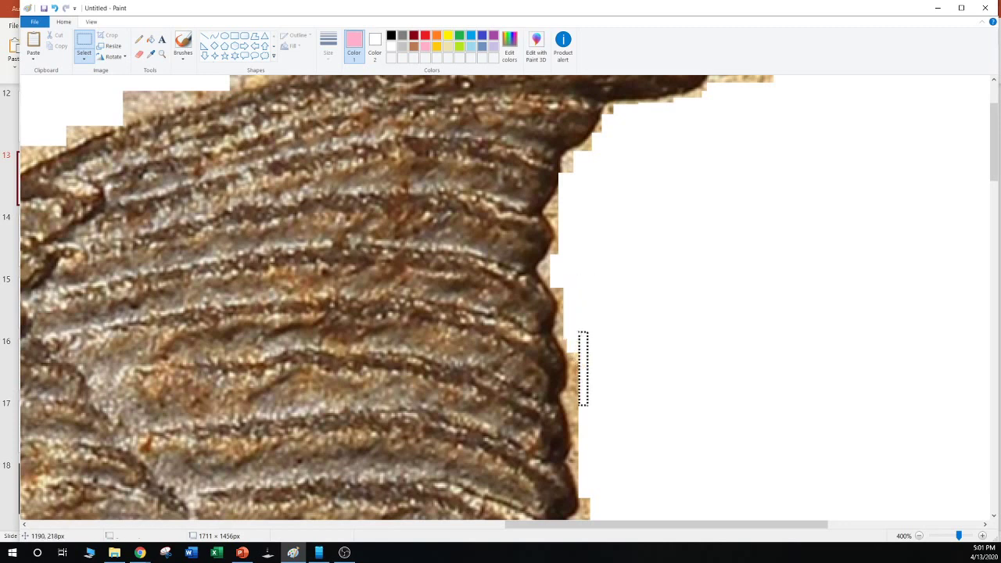
key("Delete")
Trim the background farther down the wing's scalloped outer edge, including a strip about 16 by 55 px
left_click_drag(576, 335, 588, 417)
key("Delete")
left_click_drag(595, 334, 639, 390)
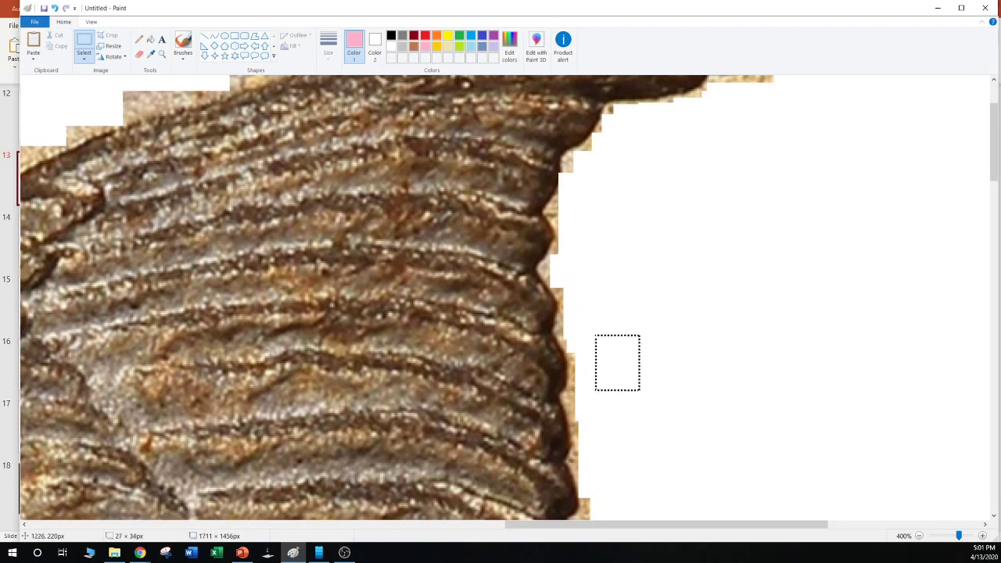
left_click_drag(639, 334, 574, 433)
key("Delete")
left_click_drag(590, 381, 576, 472)
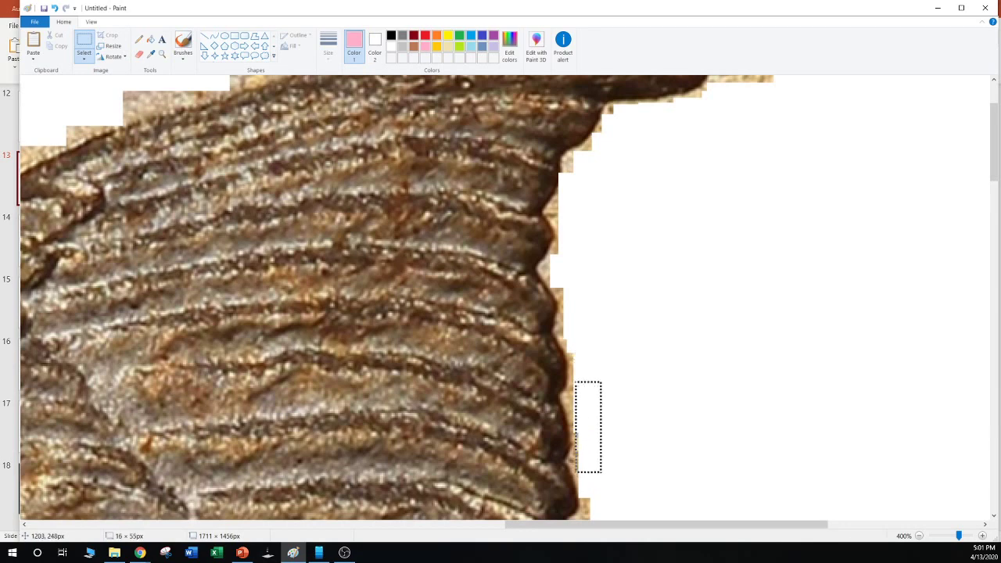
key("Delete")
Erase the background steps where the wing's outer edge begins to slope outward, including an area about 4 by 23 px
scroll(581, 266, "down", 3)
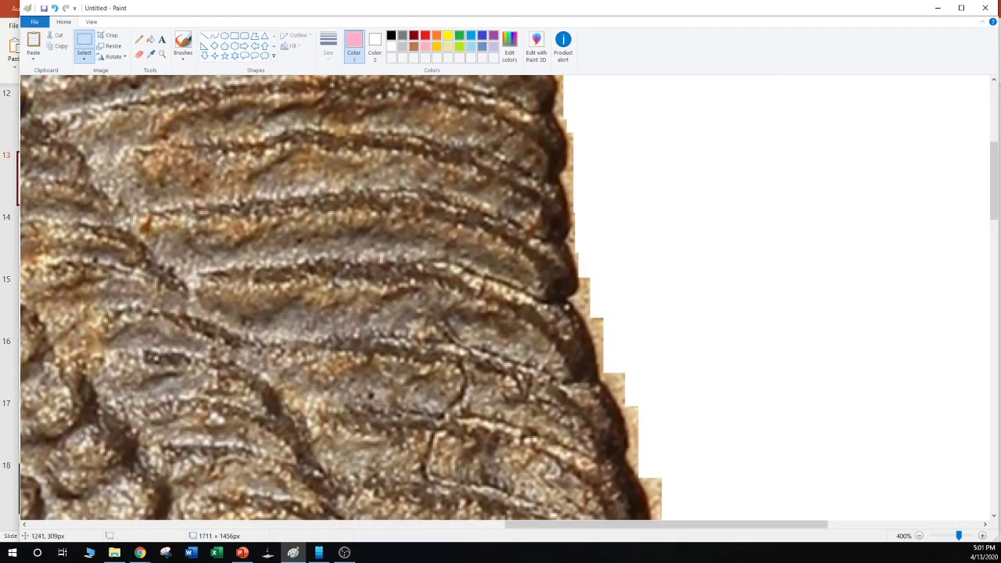
left_click_drag(599, 264, 607, 350)
key("Delete")
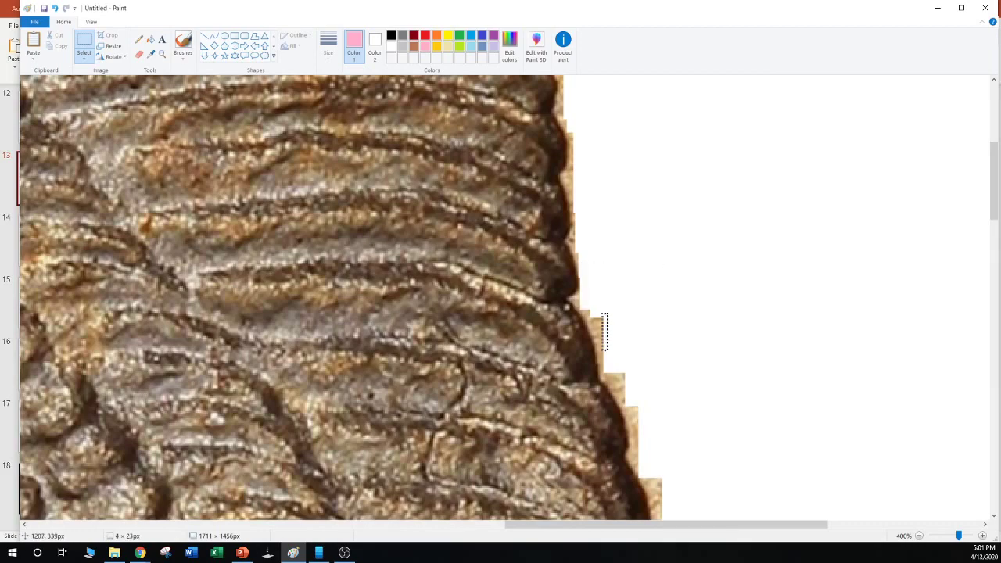
key("Delete")
scroll(608, 349, "down", 4)
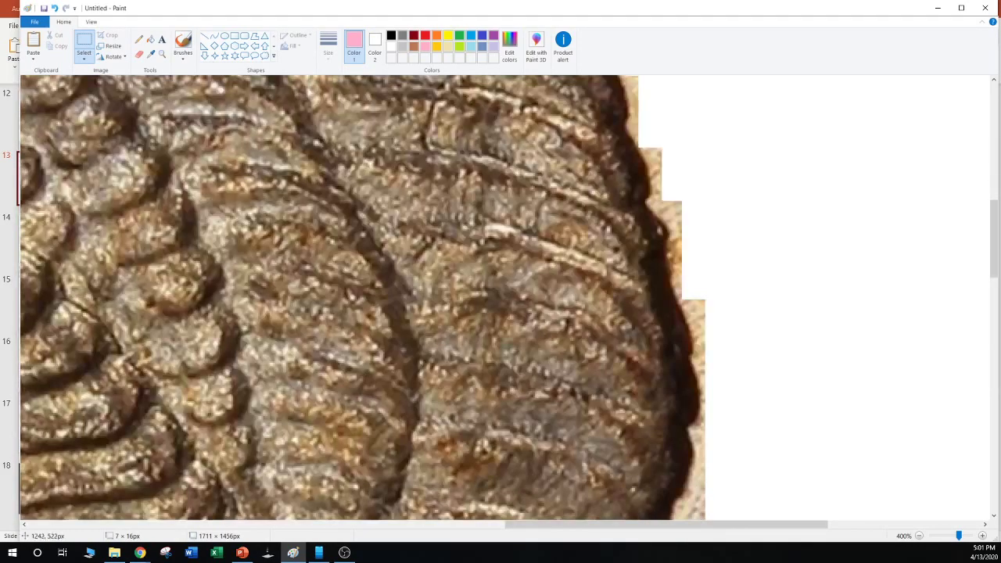
Trace the upper edge of the far wing's long pointed feather with thick pink lines, starting at its tip
scroll(500, 297, "up", 15)
left_click(205, 36)
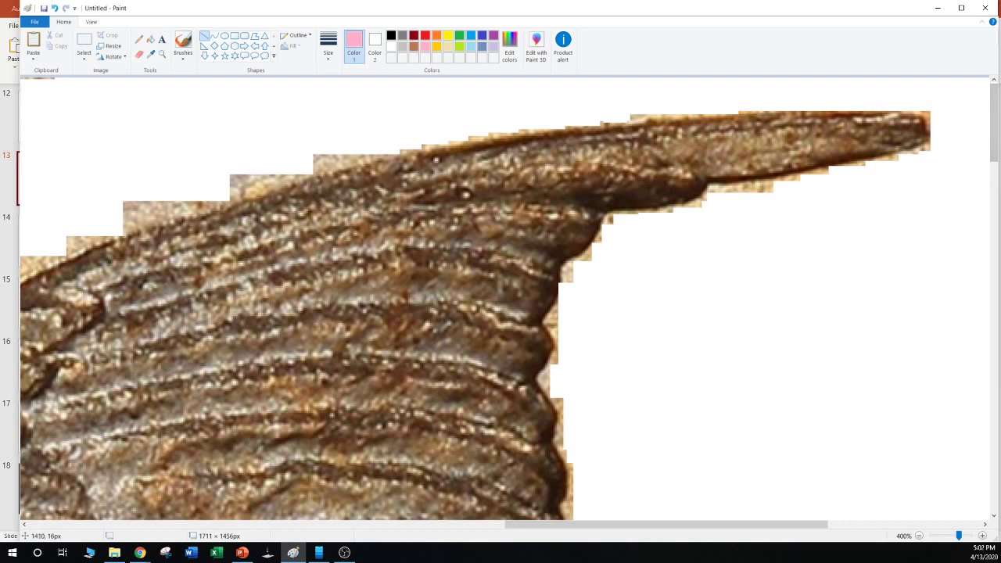
mouse_move(937, 102)
left_mouse_down()
mouse_move(585, 109)
mouse_move(533, 126)
mouse_move(454, 128)
mouse_move(365, 156)
left_mouse_up()
left_click(623, 96)
left_click(513, 105)
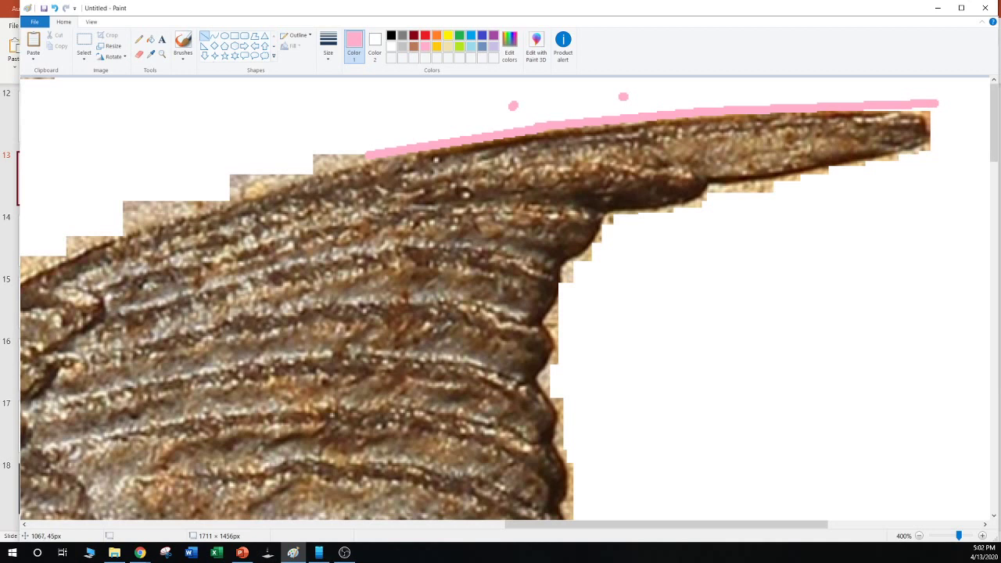
Continue the pink outline down the wing's upper edge with overlapping lines about 133 by 41 and 140 by 34 px
left_click_drag(366, 156, 151, 221)
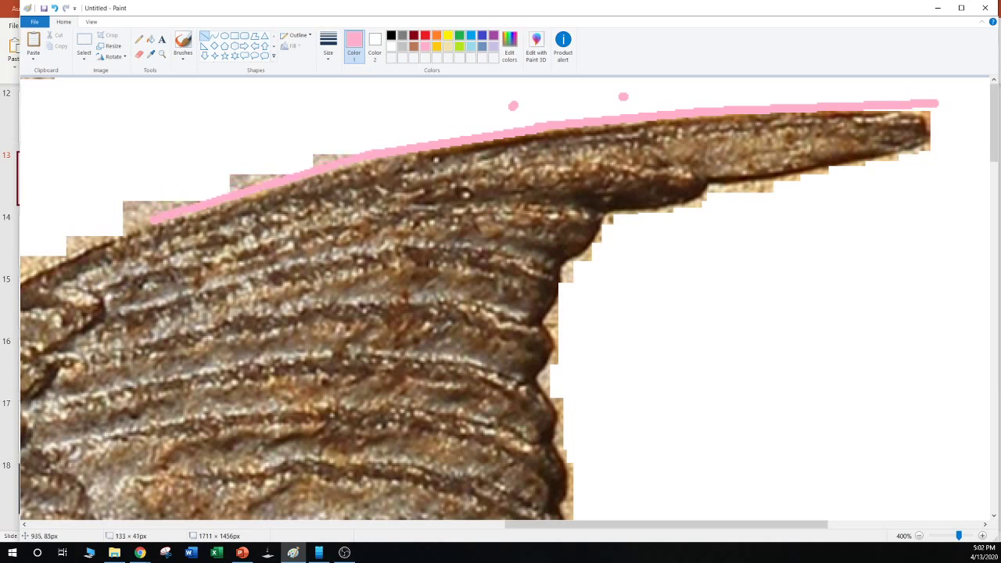
mouse_move(223, 171)
left_mouse_down()
mouse_move(456, 117)
mouse_move(426, 133)
mouse_move(433, 139)
left_mouse_up()
left_click_drag(368, 155, 358, 158)
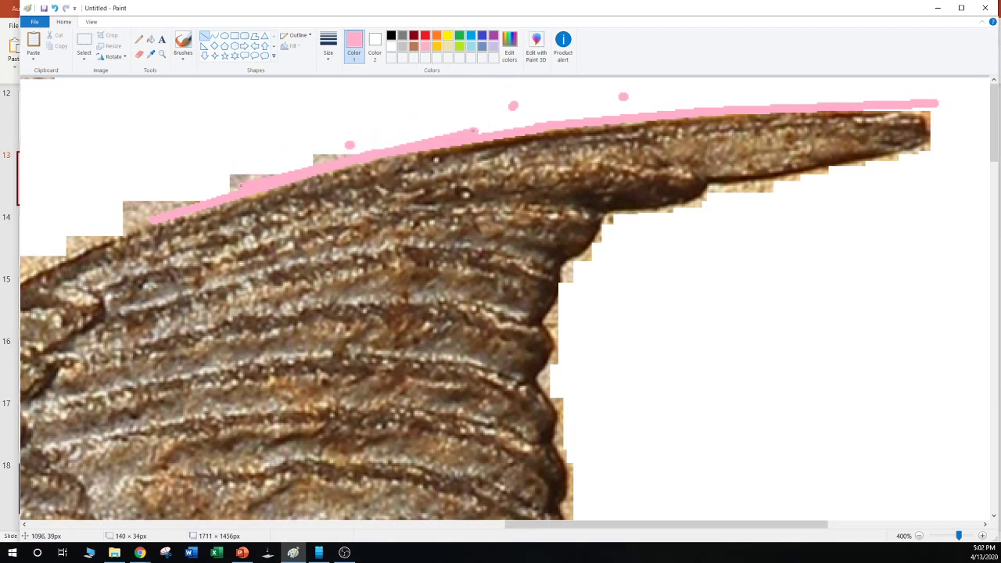
left_click(278, 180)
Cover the stray remnant above the wing in pink and extend the edge outline with lines about 123 by 47 and 94 by 44 px
left_click_drag(582, 525, 432, 524)
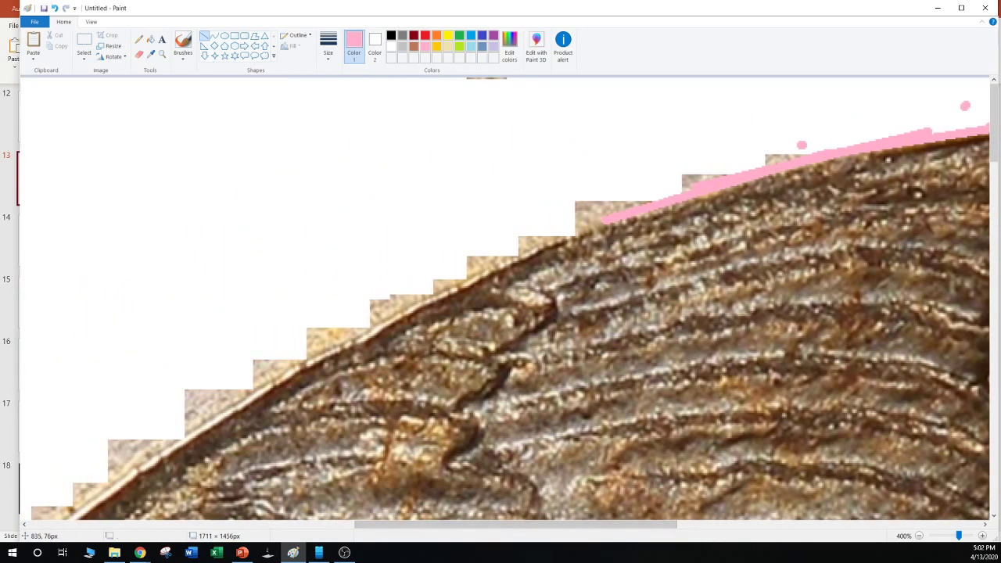
left_click_drag(454, 79, 522, 81)
left_click(544, 178)
mouse_move(602, 223)
left_mouse_down()
mouse_move(425, 242)
mouse_move(421, 279)
left_mouse_up()
left_click_drag(606, 219, 648, 204)
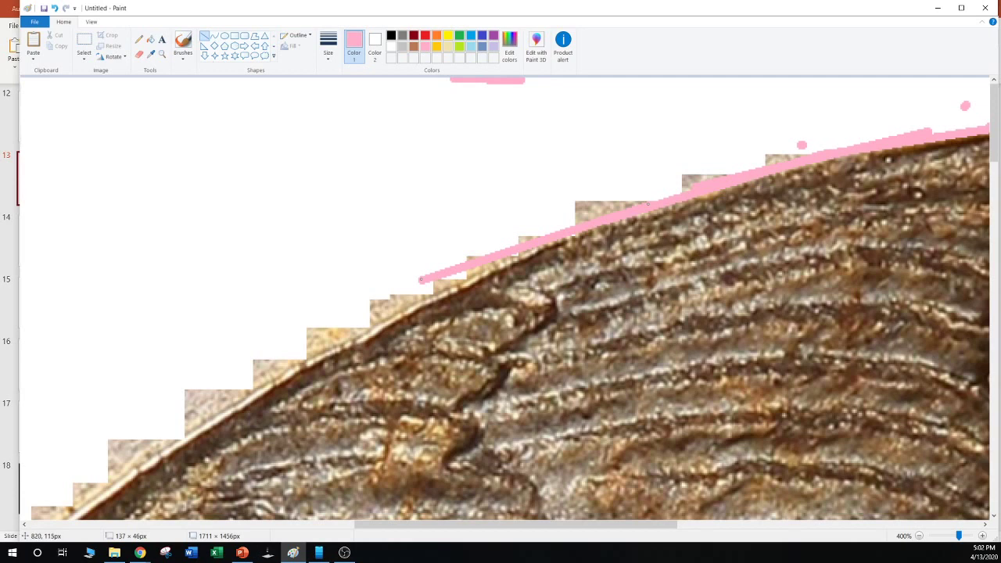
left_click_drag(420, 279, 444, 280)
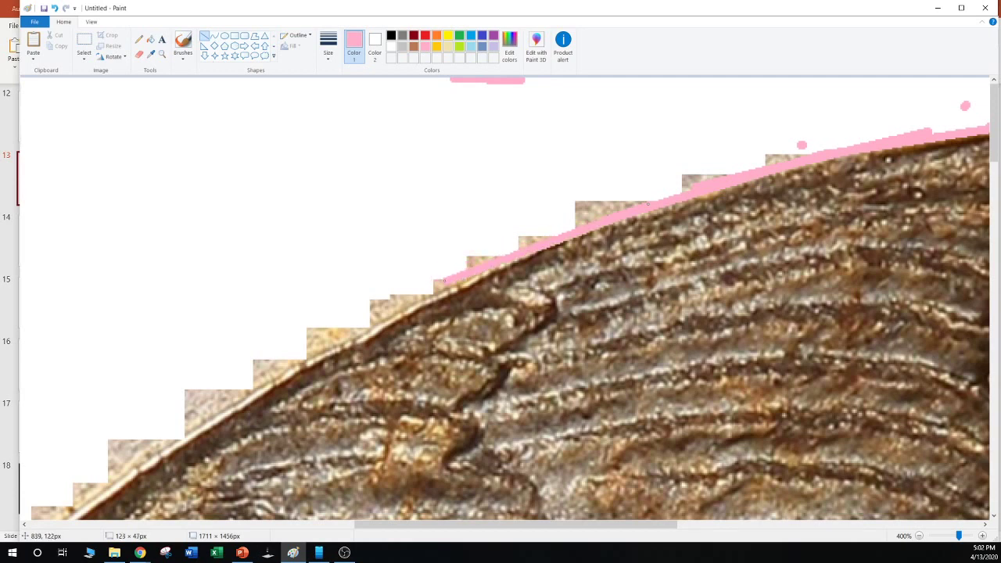
left_click_drag(438, 206, 439, 222)
left_click_drag(654, 189, 361, 325)
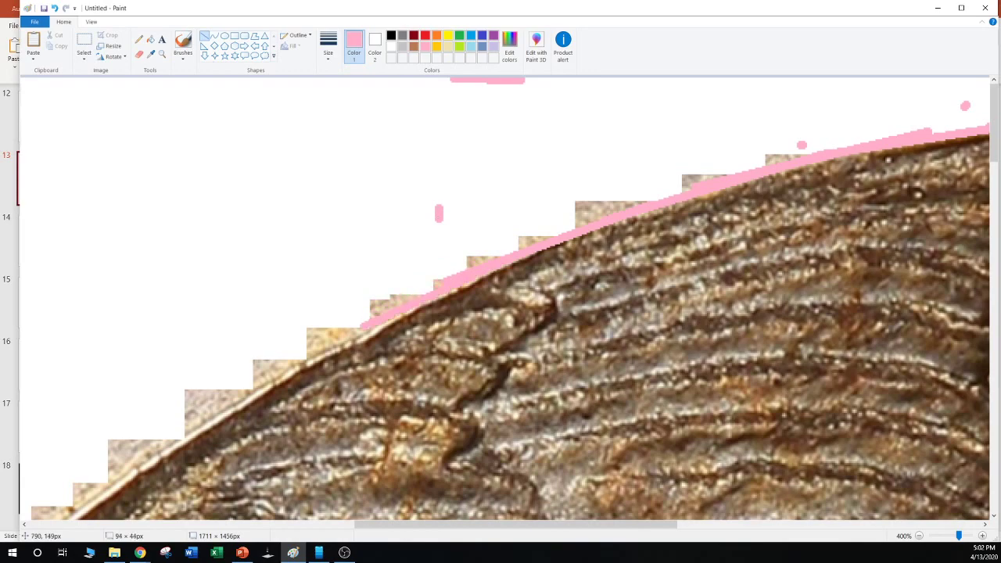
Extend the pink outline farther down the sloping upper wing edge with another straight line overlapping the previous one
scroll(349, 121, "down", 4)
scroll(337, 156, "up", 2)
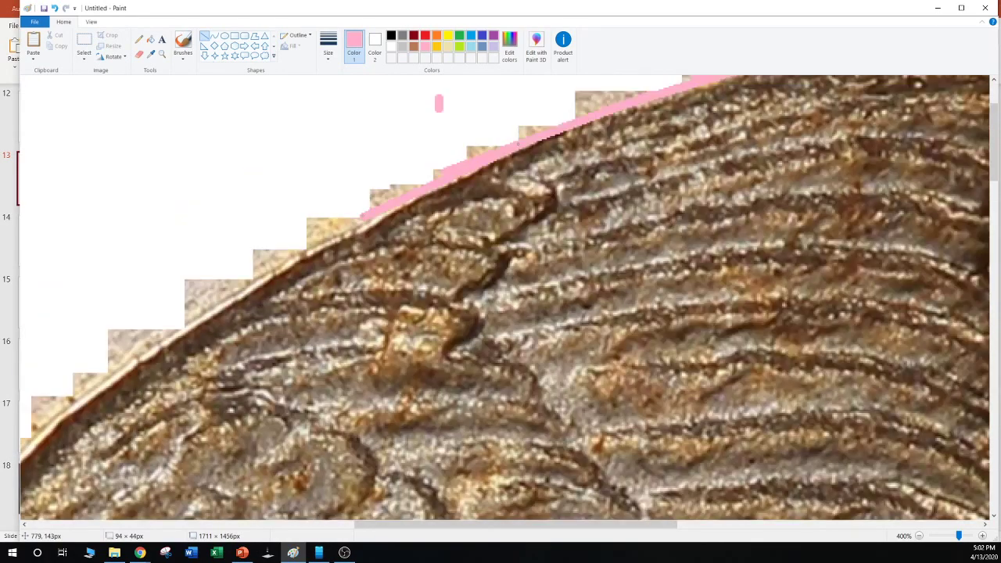
left_click(282, 163)
mouse_move(463, 166)
left_mouse_down()
mouse_move(297, 243)
mouse_move(368, 223)
mouse_move(357, 229)
mouse_move(279, 248)
mouse_move(284, 256)
left_mouse_up()
left_click(304, 212)
left_click(237, 222)
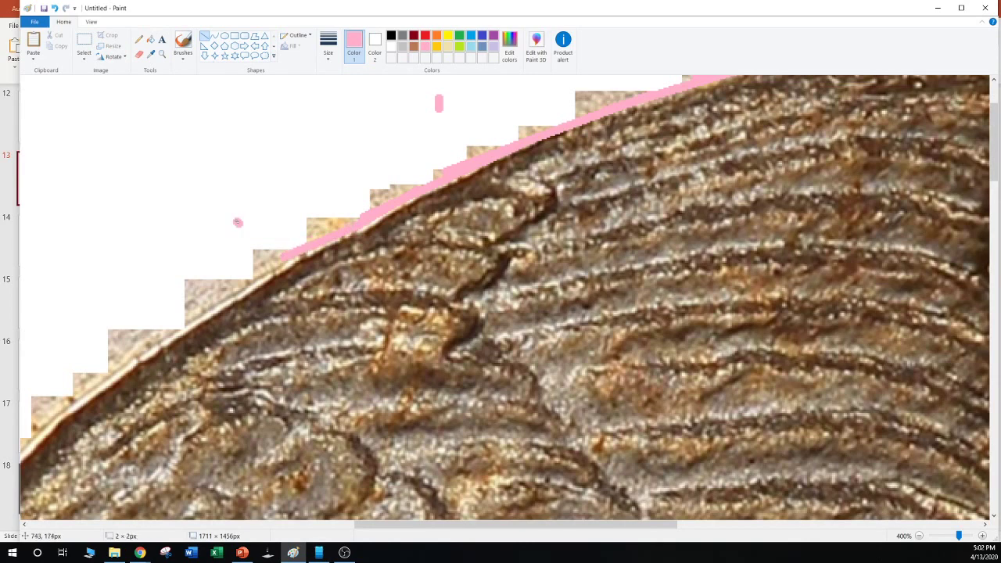
Add a pink line about 53 by 35 px along the next stretch of the wing's sloping upper edge
left_click_drag(369, 214, 209, 283)
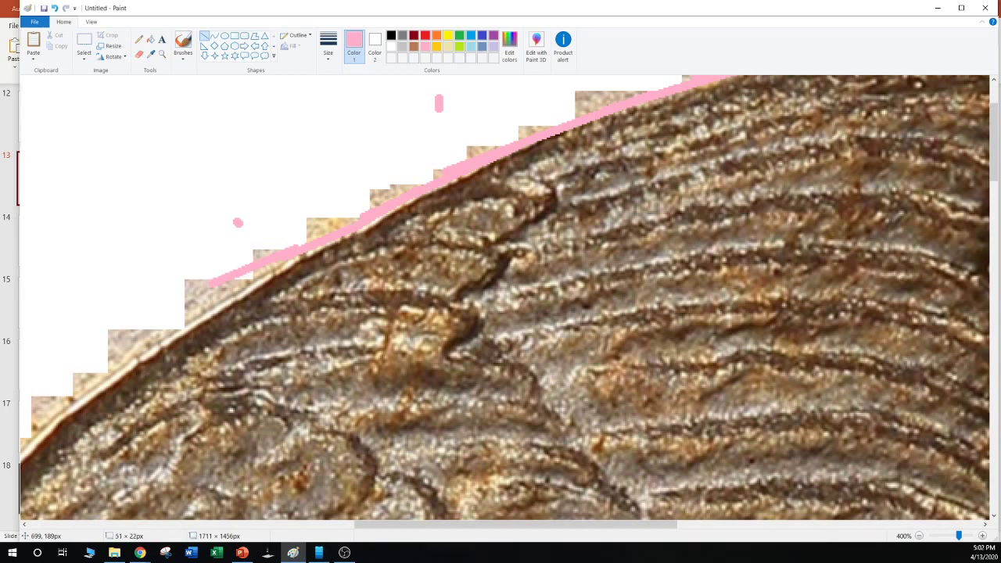
left_click_drag(314, 241, 337, 233)
left_click_drag(215, 283, 185, 326)
left_click(206, 255)
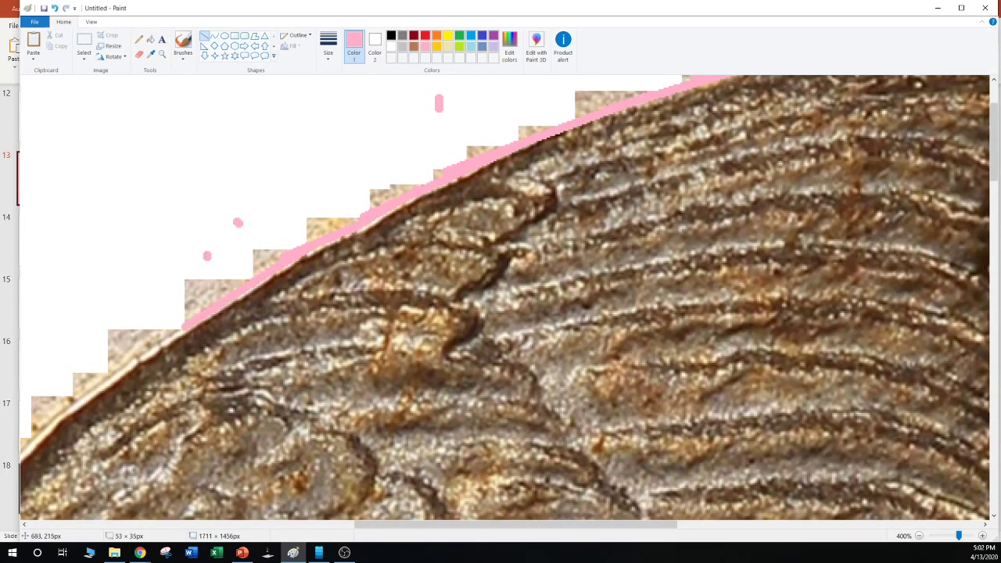
left_click(402, 299)
Continue the pink outline toward the wing's rounded shoulder with a line about 67 by 45 px
left_click_drag(370, 525, 247, 524)
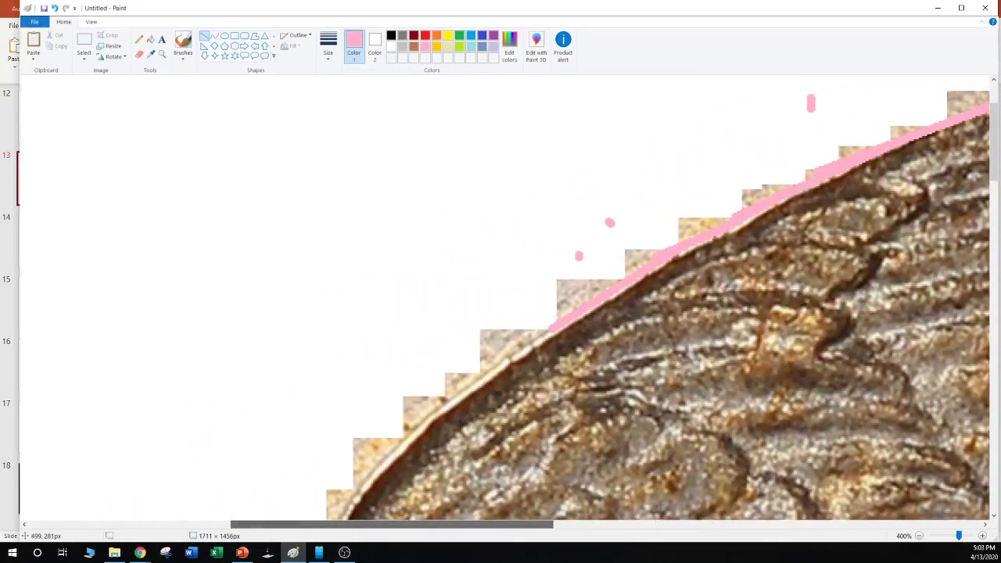
scroll(500, 240, "down", 2)
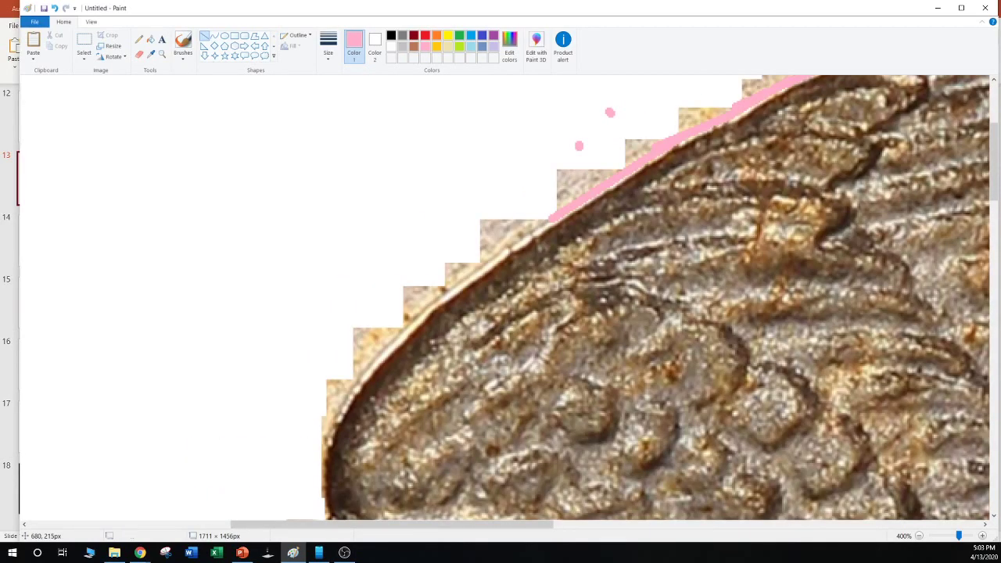
left_click_drag(577, 199, 442, 290)
left_click_drag(551, 215, 553, 215)
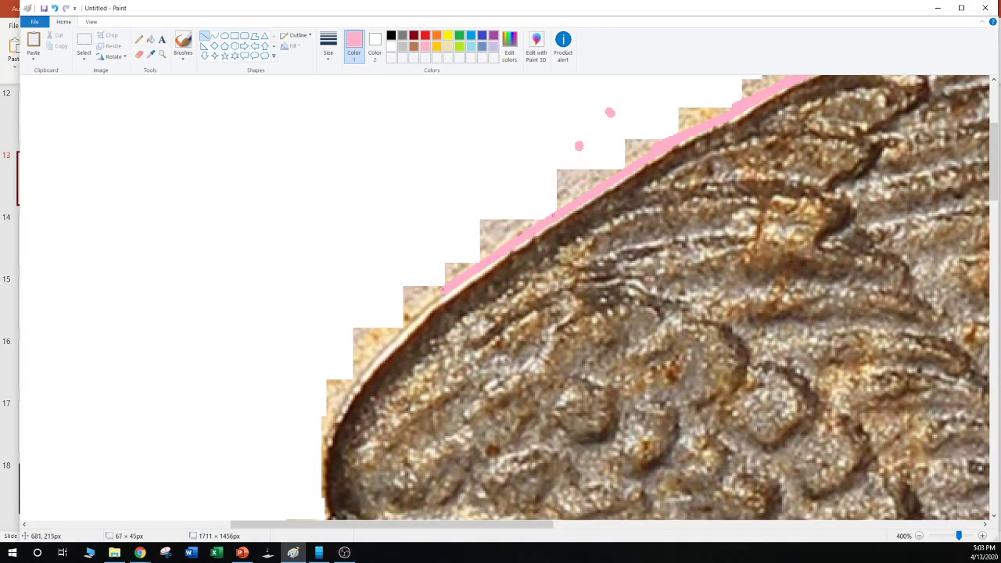
Trace the start of the wing's rounded shoulder with short overlapping pink lines, including one about 26 by 28 px
left_click(382, 297)
left_click_drag(445, 293, 376, 338)
left_click_drag(340, 284, 340, 286)
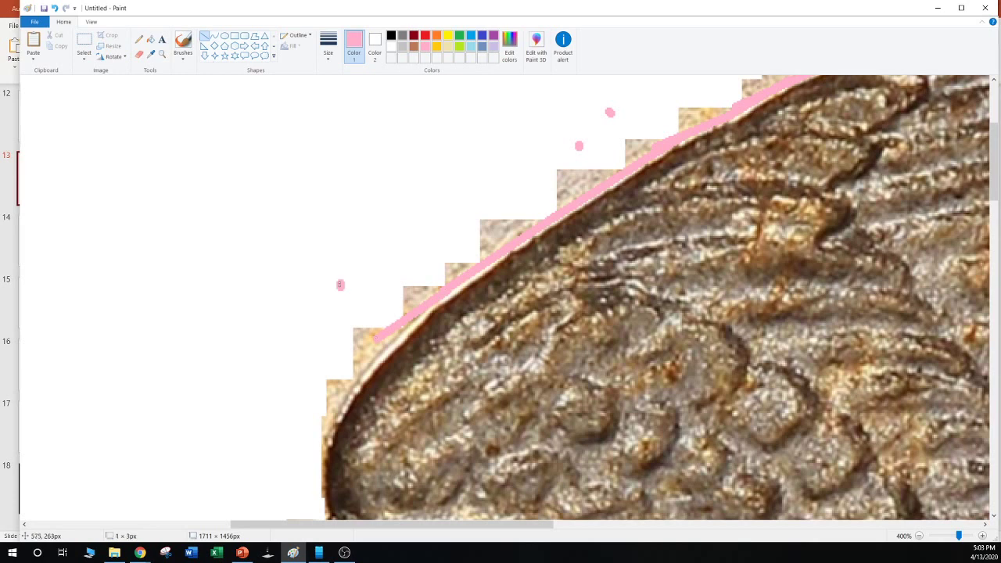
left_click_drag(425, 312, 377, 355)
left_click(310, 328)
left_click_drag(414, 315, 336, 399)
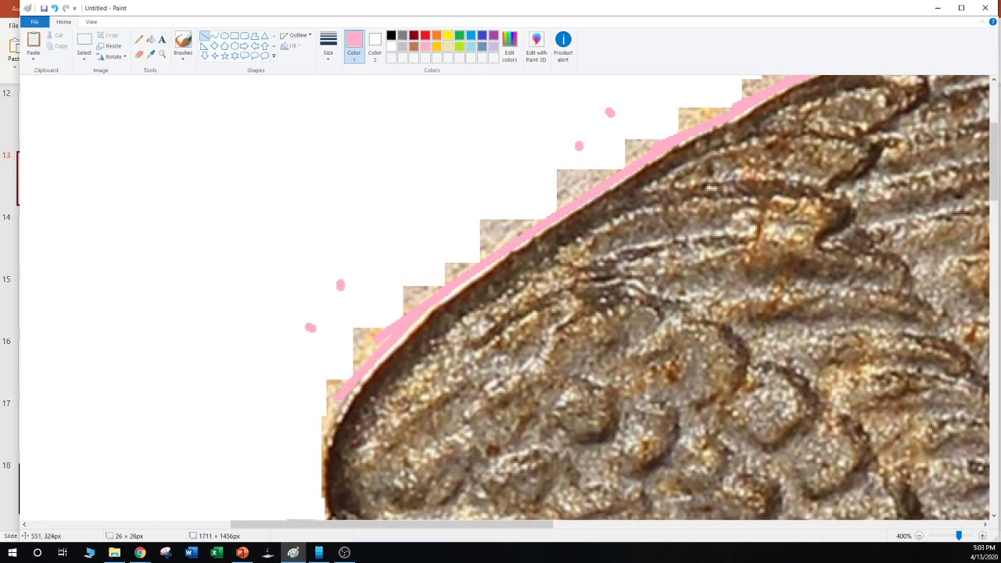
Trace the wing's shoulder in pink down into the corner and along the start of the adjoining long feathers' upper edge
scroll(504, 297, "down", 5)
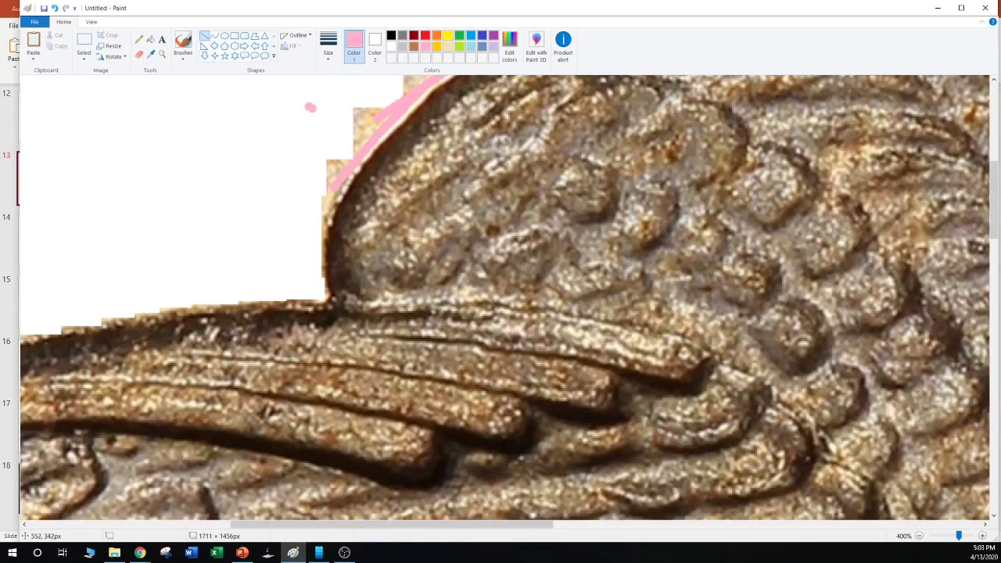
left_click_drag(383, 120, 315, 248)
mouse_move(325, 212)
left_mouse_down()
mouse_move(326, 296)
mouse_move(154, 309)
left_mouse_up()
left_click(288, 251)
left_click(229, 279)
left_click(212, 263)
left_click(148, 270)
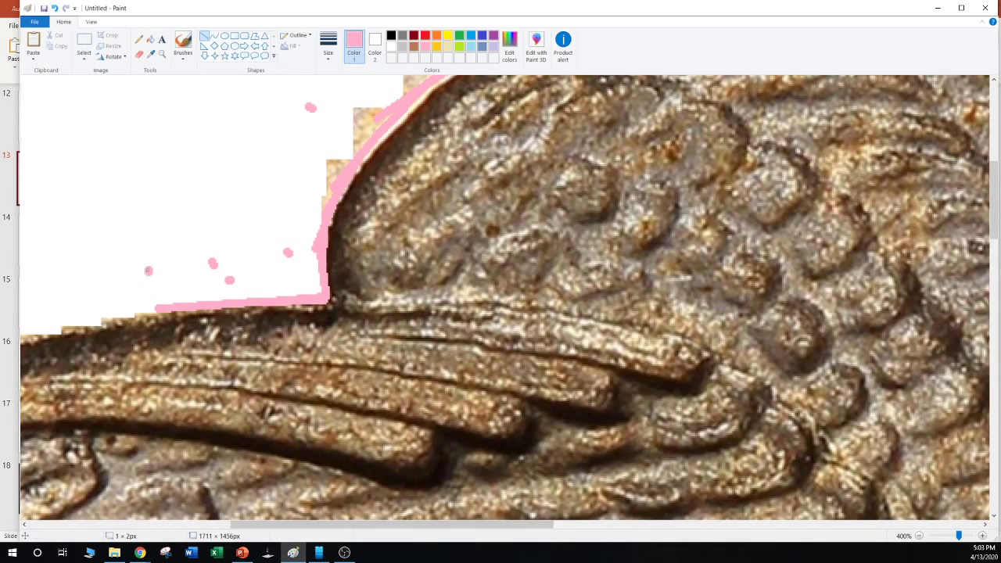
Extend the pink outline along the adjoining feathers' curved upper edge with a line about 112 by 20 px
left_click_drag(406, 525, 287, 524)
scroll(510, 271, "down", 3)
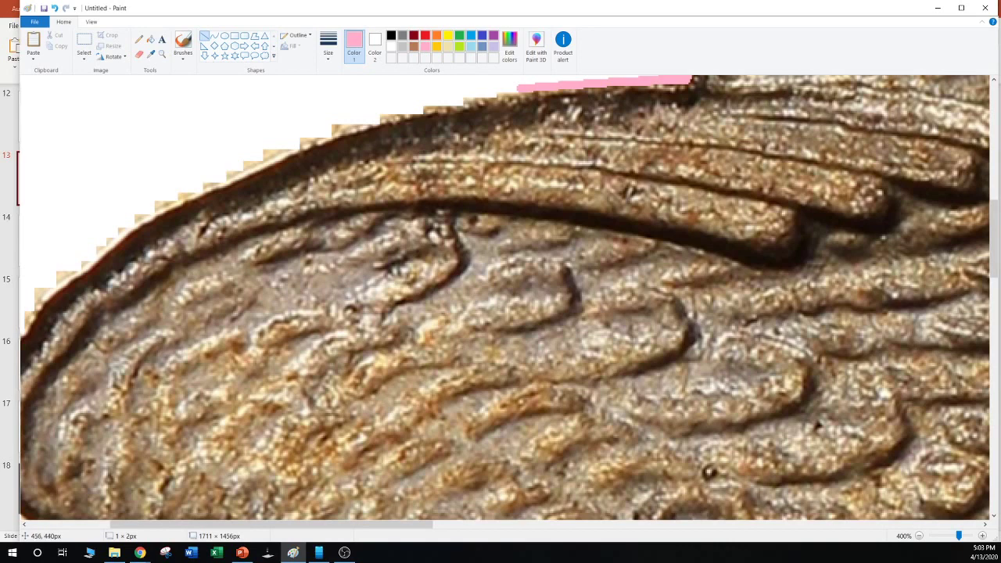
left_click_drag(518, 88, 379, 116)
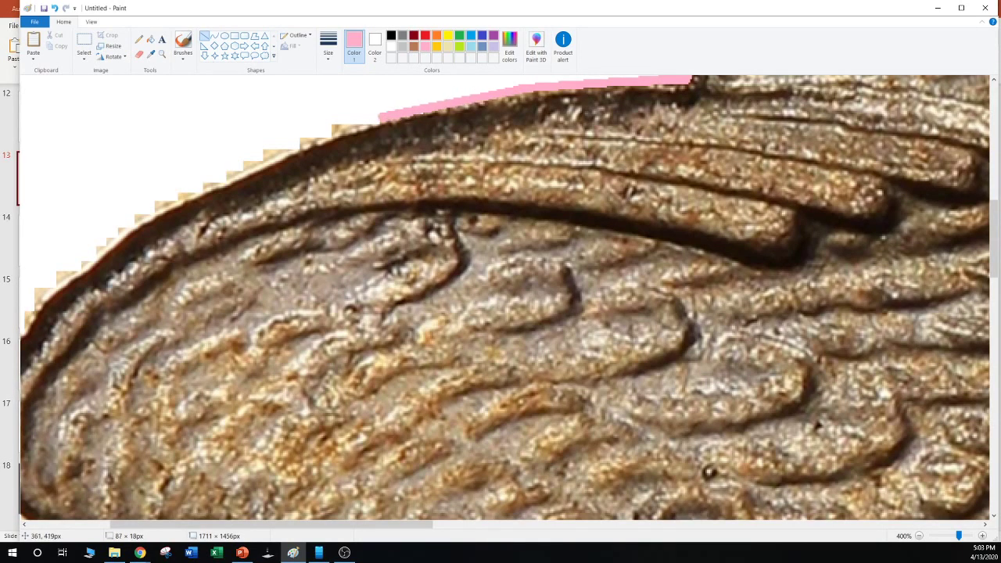
left_click_drag(524, 87, 565, 84)
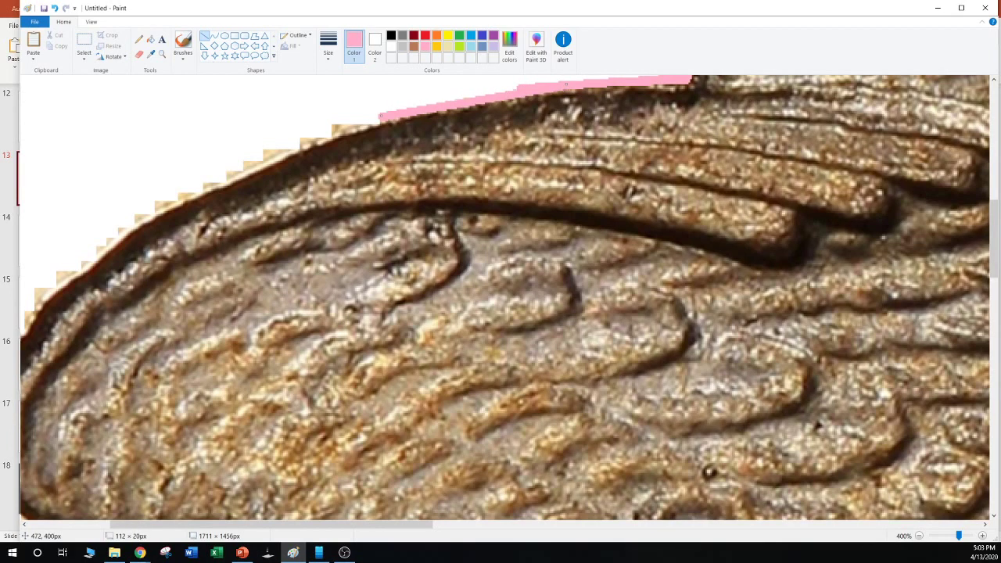
Continue the pink outline down the feathers' curved upper edge toward the wing's rounded end, including a line about 65 by 19 px
left_click(381, 94)
left_click_drag(380, 115, 292, 144)
left_click_drag(383, 117, 400, 114)
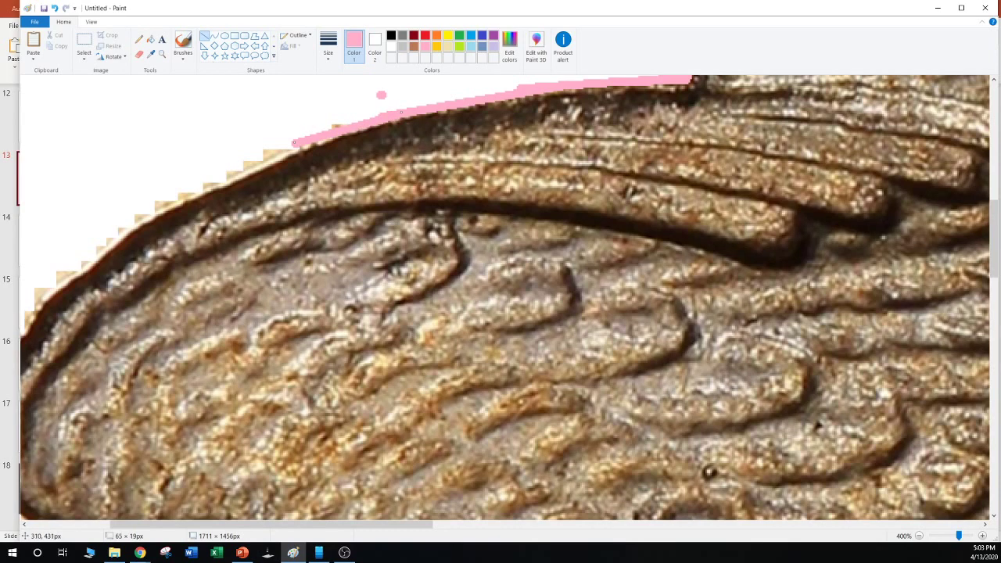
left_click_drag(294, 142, 152, 210)
left_click(283, 139)
left_click(204, 153)
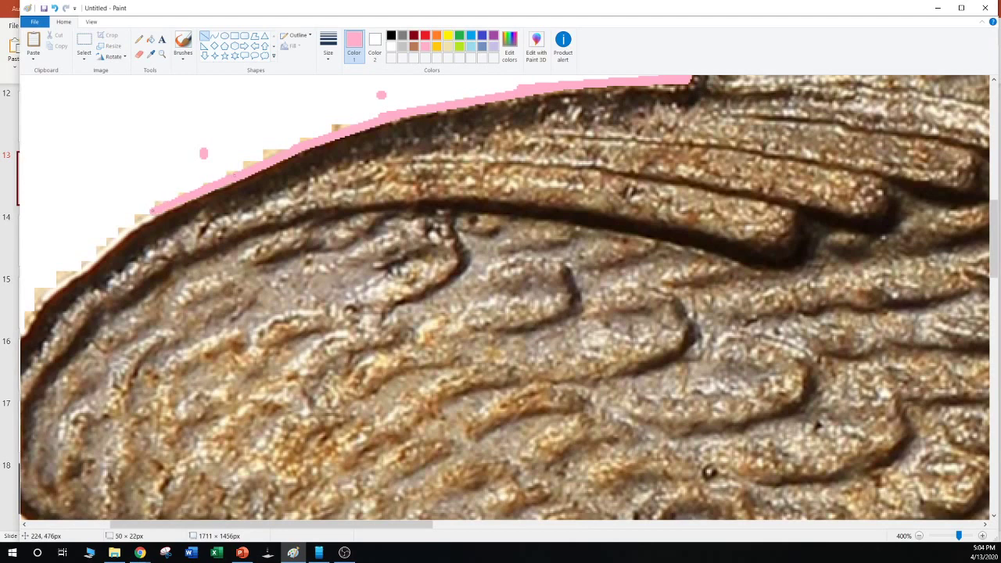
left_click(238, 201)
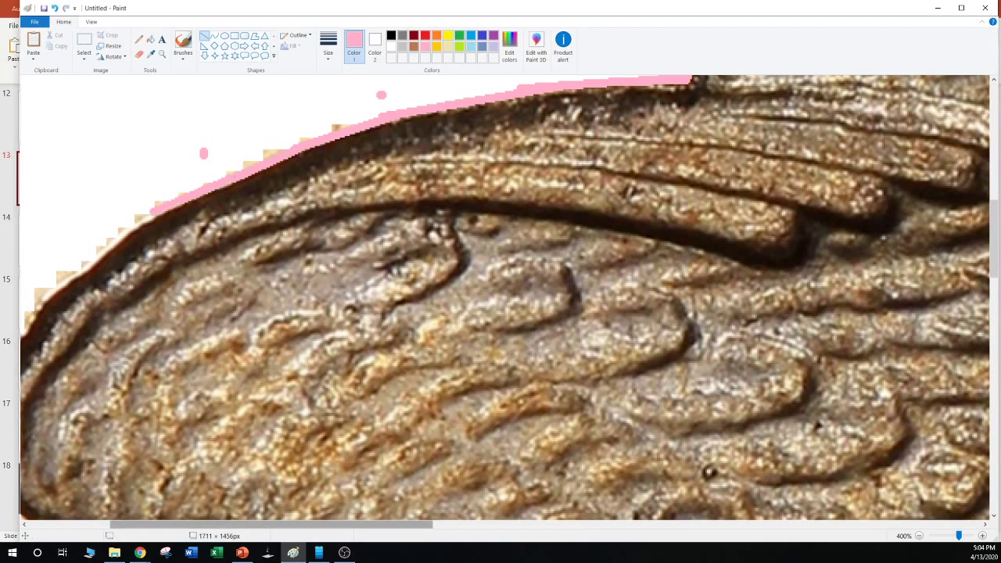
Trace the edge approaching the wing's rounded end with overlapping pink lines, including one about 57 by 36 px
left_click_drag(303, 525, 234, 525)
scroll(266, 290, "down", 2)
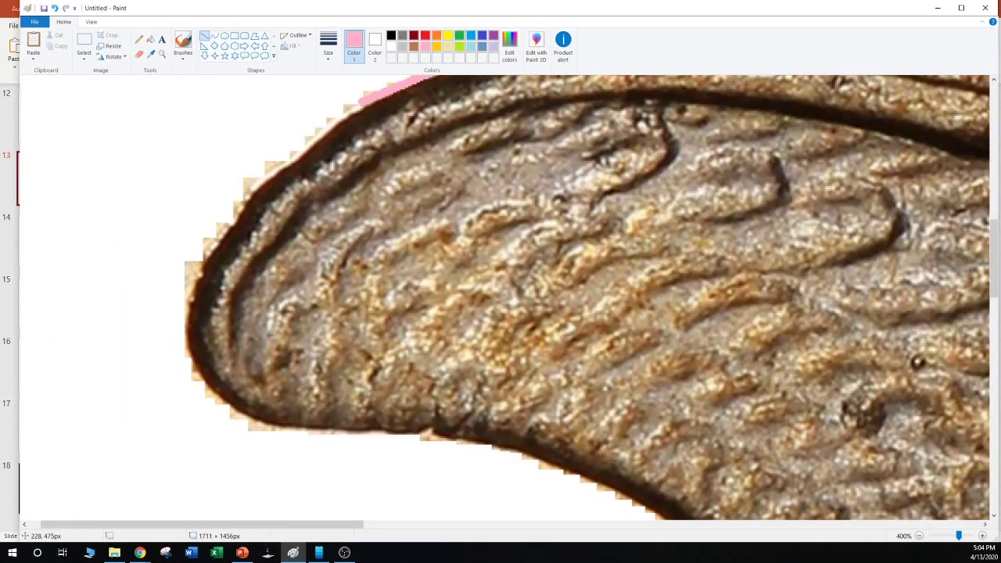
left_click_drag(360, 99, 268, 157)
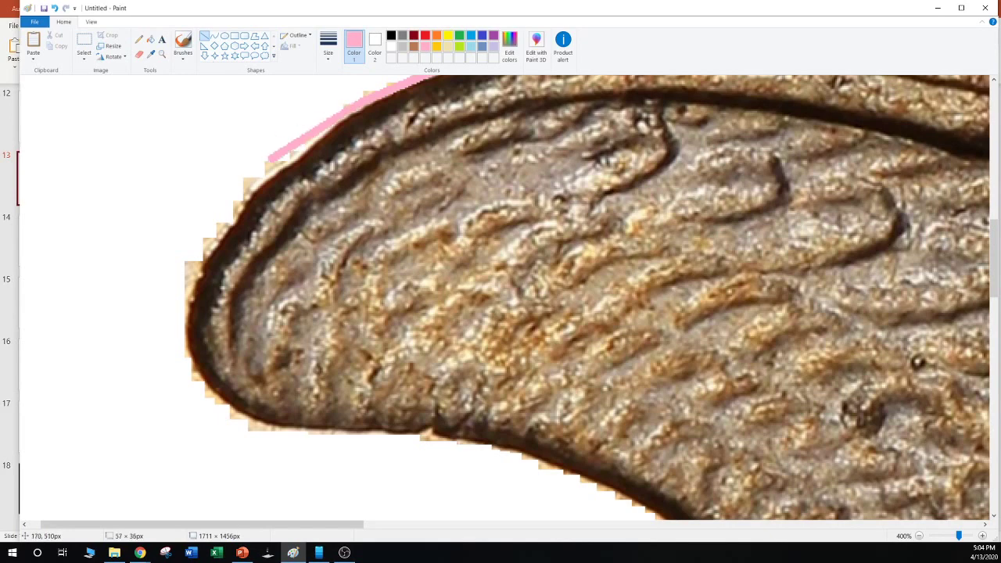
left_click_drag(333, 122, 247, 177)
left_click(241, 151)
left_click(188, 157)
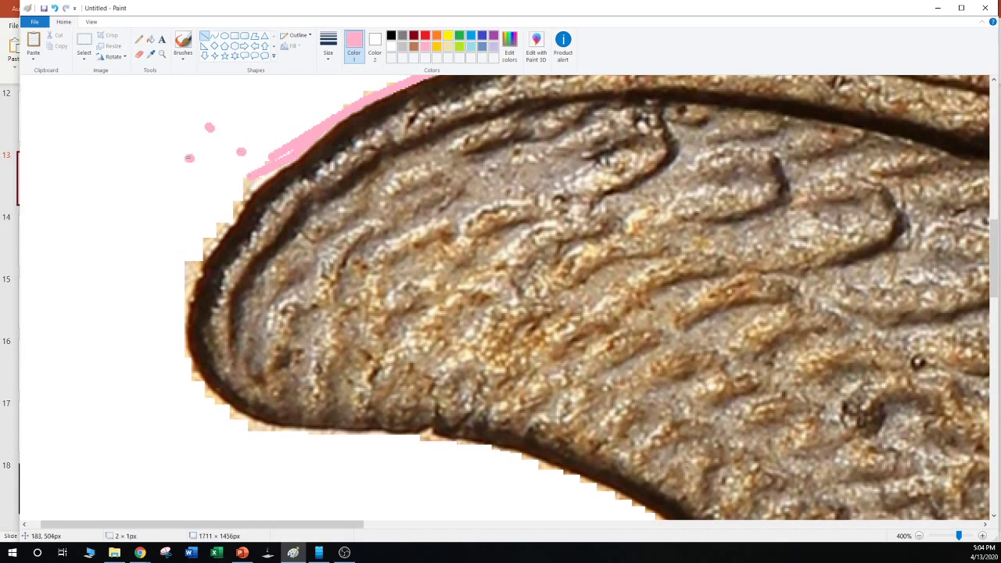
Cover the leftover background strip along the bend with short pink lines, including one about 19 by 20 px
left_click_drag(292, 148, 262, 165)
left_click(292, 147)
left_click_drag(279, 162, 226, 213)
left_click(242, 185)
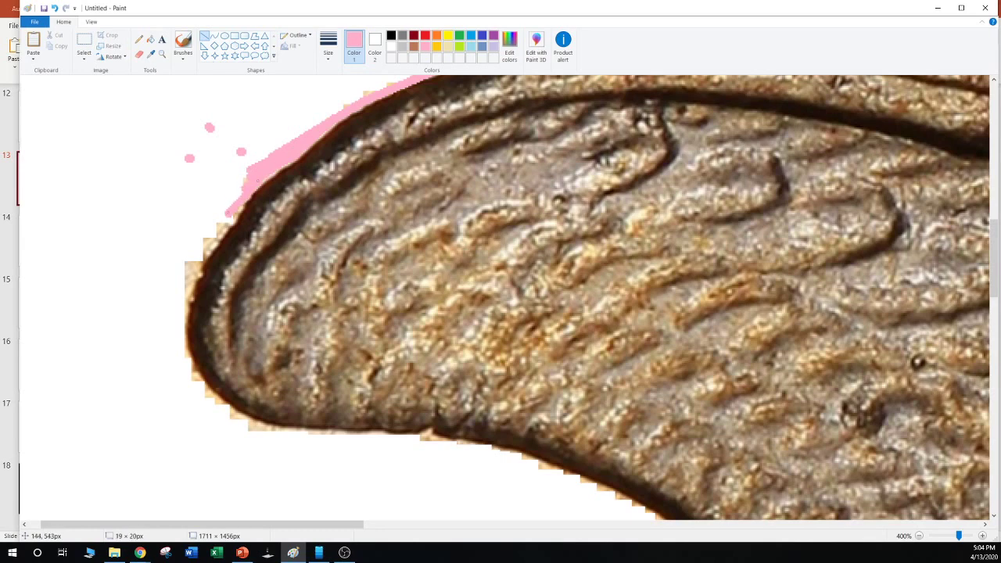
left_click_drag(257, 181, 258, 175)
Extend the pink outline down onto the outer side of the wing's rounded end with short lines
mouse_move(228, 211)
left_mouse_down()
mouse_move(192, 262)
mouse_move(195, 278)
left_mouse_up()
left_click(204, 207)
left_click(221, 245)
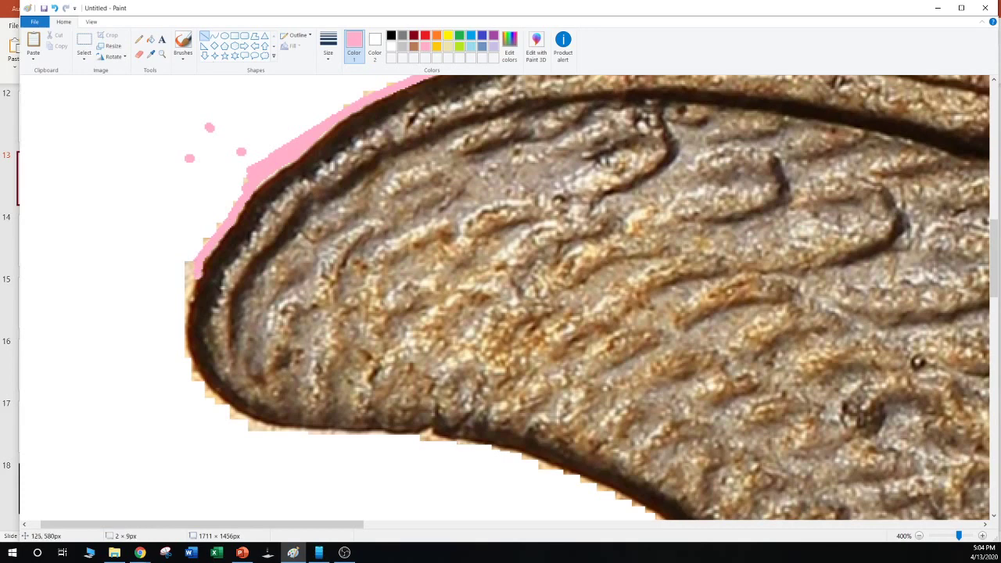
left_click(161, 278)
left_click_drag(190, 284, 184, 291)
left_click(141, 289)
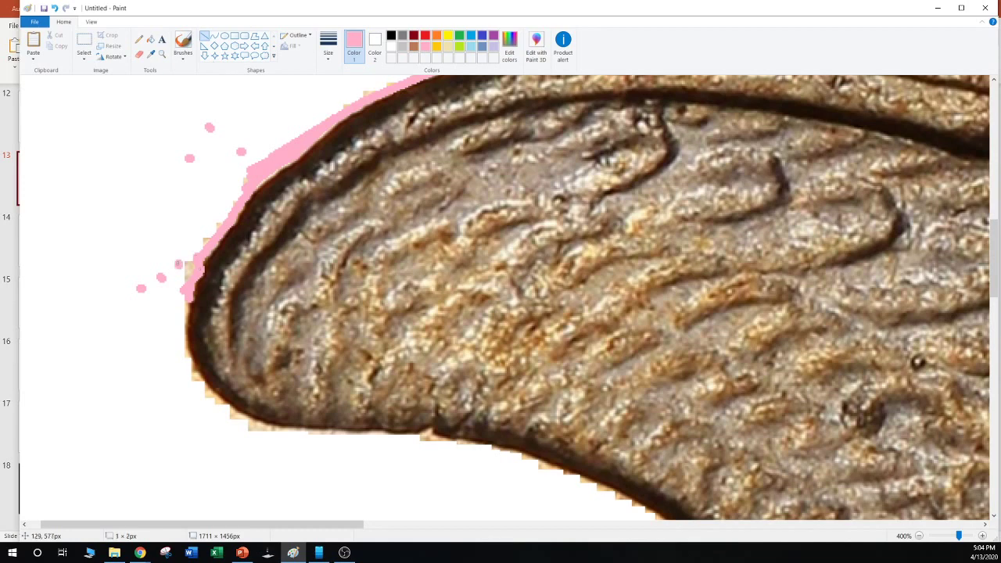
Thicken the pink border around the rounded end's upper bend with overlapping lines, including ones about 38 by 52 px and 22 by 44 px
left_click_drag(201, 235, 184, 290)
left_click(158, 266)
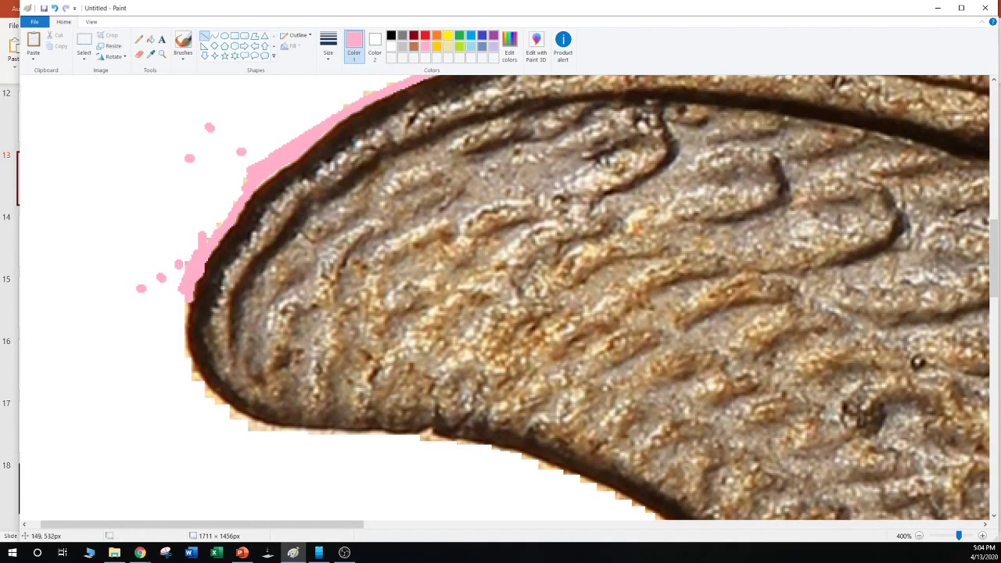
left_click_drag(180, 207, 192, 207)
left_click_drag(258, 160, 194, 246)
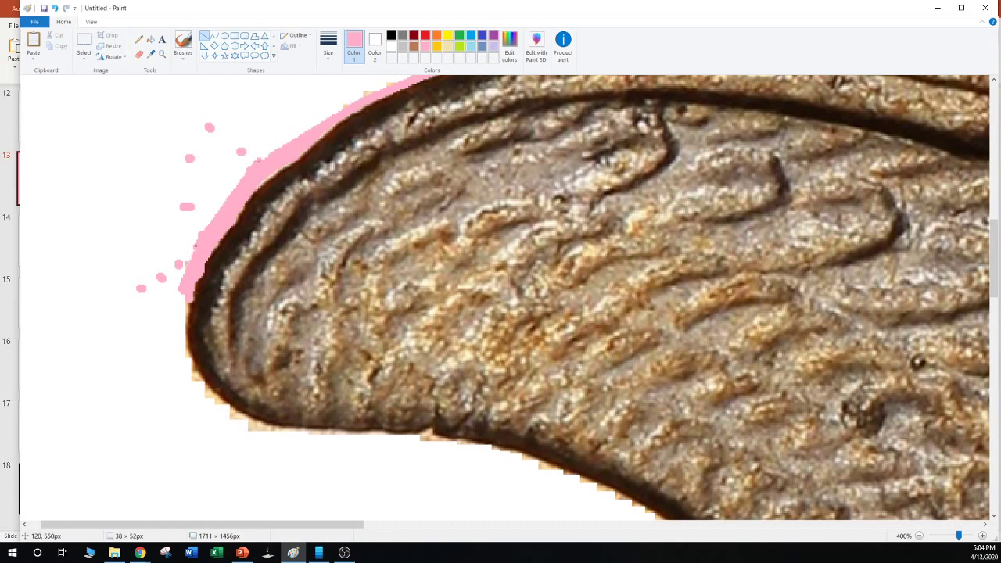
left_click(190, 224)
mouse_move(268, 145)
left_mouse_down()
mouse_move(187, 228)
mouse_move(193, 247)
mouse_move(178, 292)
left_mouse_up()
left_click_drag(161, 277, 161, 283)
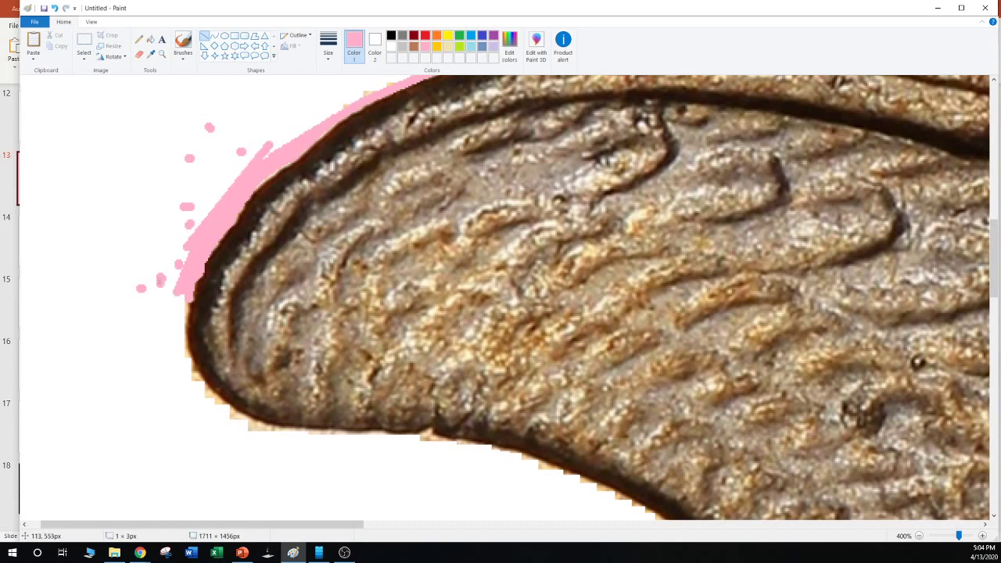
mouse_move(191, 233)
left_mouse_down()
mouse_move(166, 291)
mouse_move(192, 242)
left_mouse_up()
left_click_drag(163, 209, 163, 300)
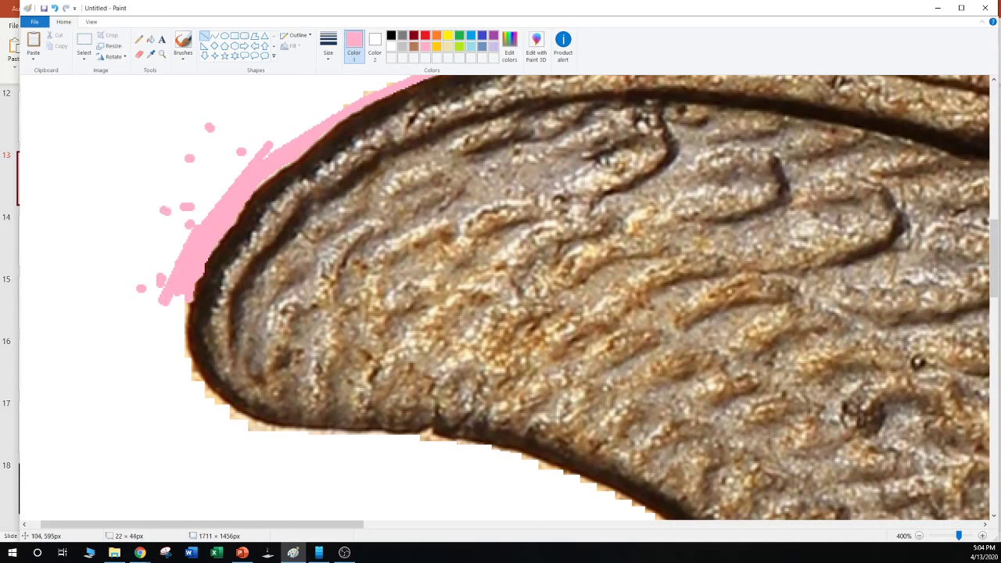
left_click(139, 296)
Carry the pink outline around the rounded end's lower bend with lines including ones about 41 by 89 px and 56 by 87 px
scroll(139, 296, "down", 3)
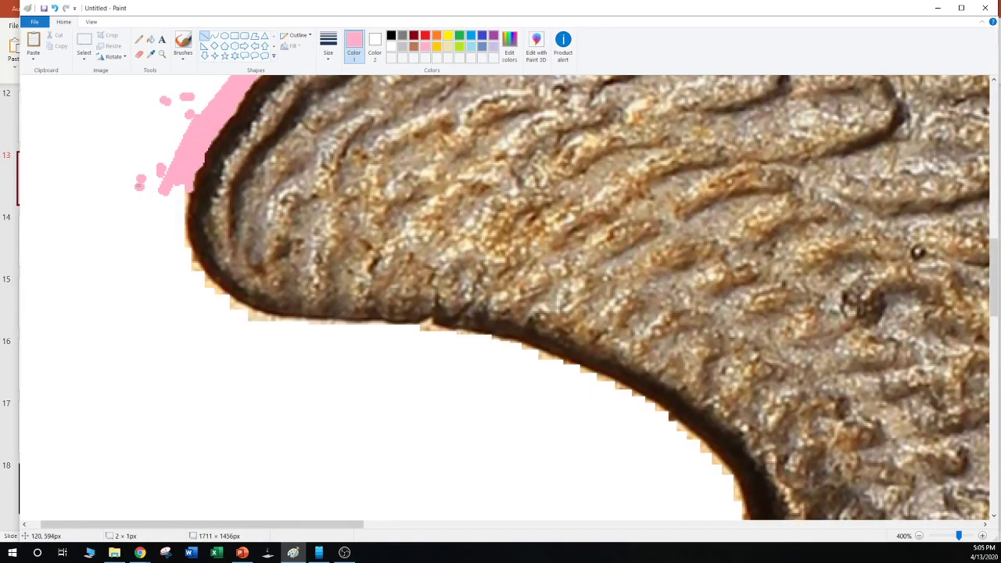
left_click_drag(188, 180, 177, 226)
left_click(96, 233)
left_click_drag(183, 160, 185, 280)
left_click_drag(168, 202, 236, 349)
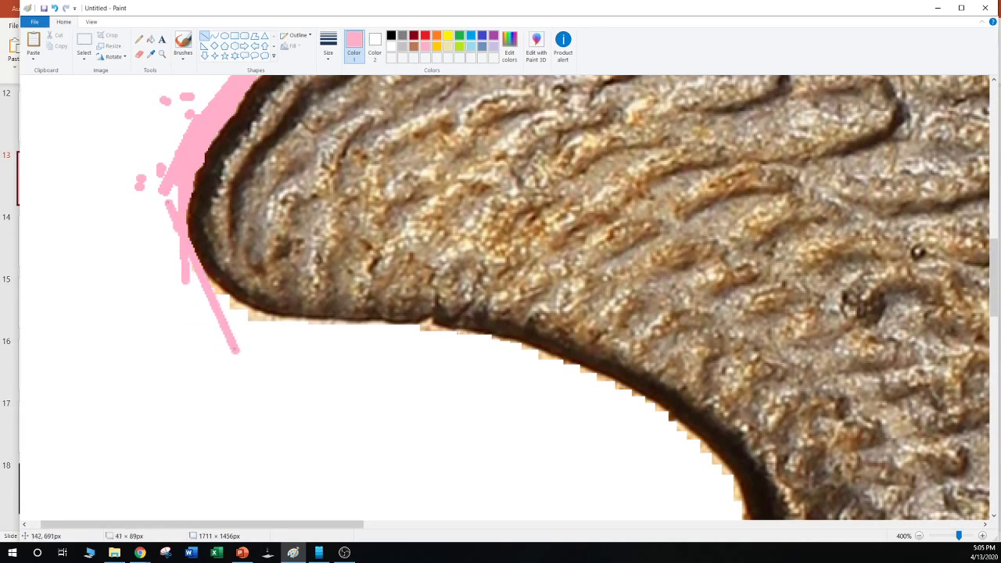
left_click(163, 337)
left_click_drag(181, 244, 273, 384)
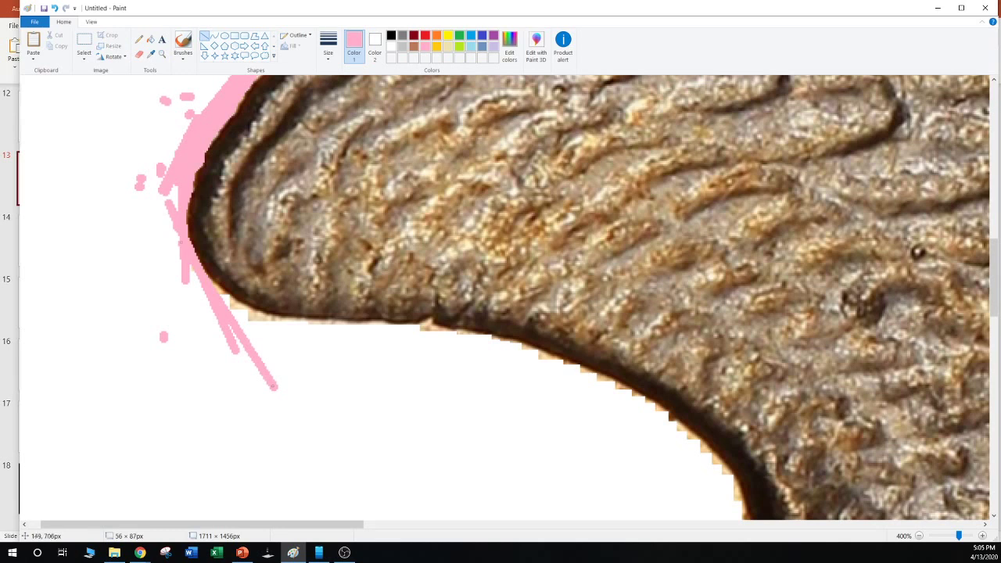
Trace the underside of the rounded end with fanned pink lines onto the flat lower edge, including one about 57 by 39 px
left_click_drag(130, 332, 142, 316)
mouse_move(195, 275)
left_mouse_down()
mouse_move(208, 298)
mouse_move(286, 334)
left_mouse_up()
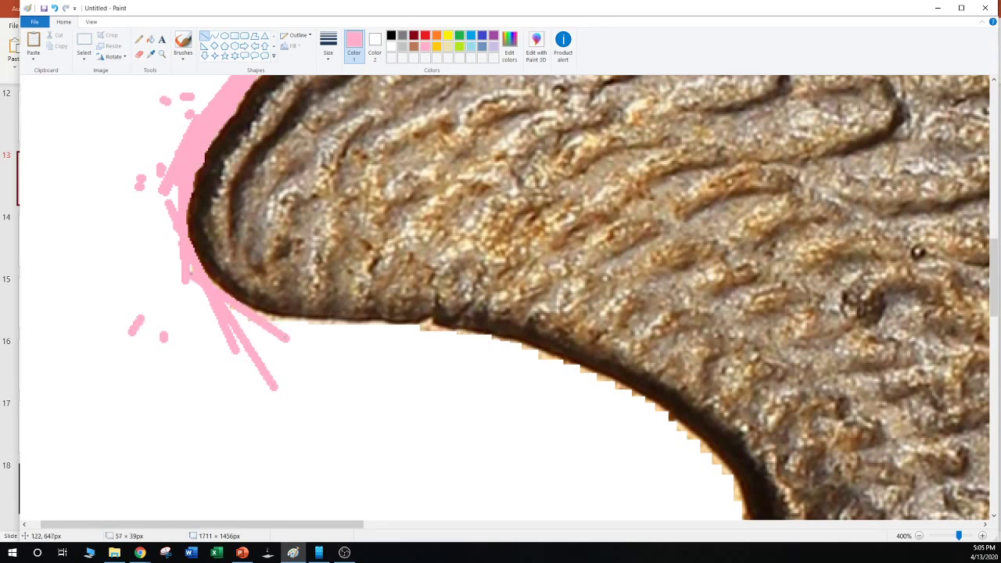
left_click_drag(194, 332, 203, 340)
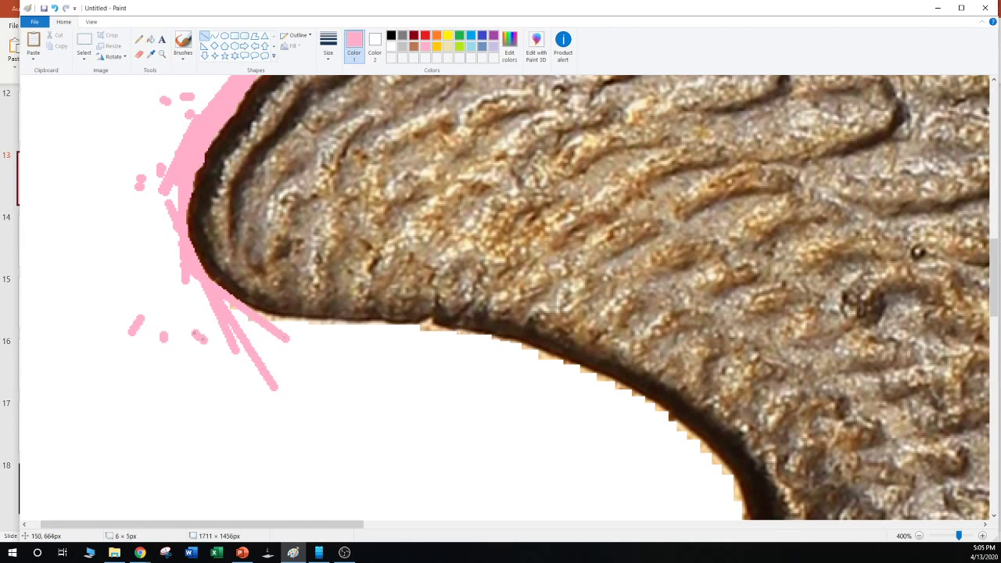
left_click_drag(263, 314, 359, 359)
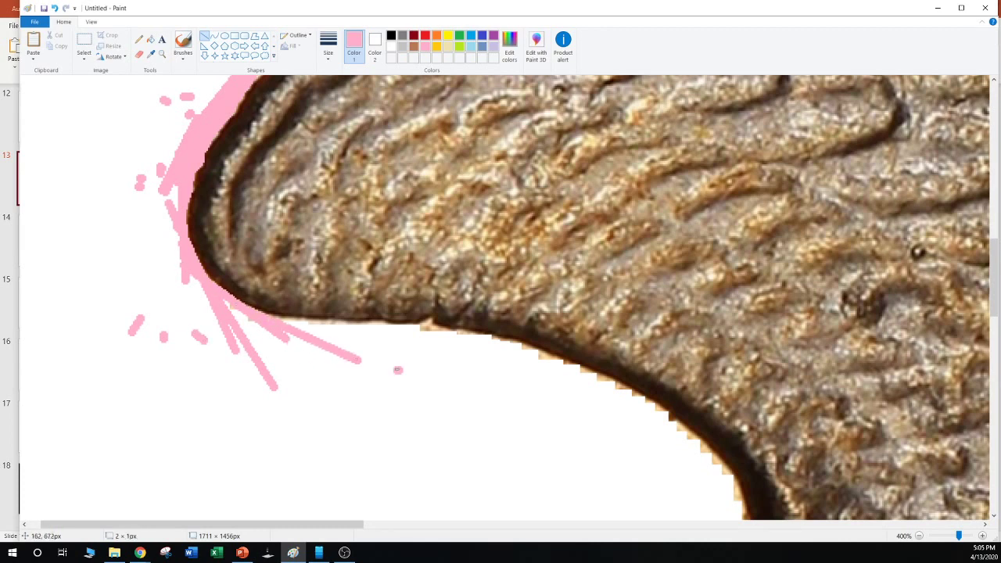
left_click_drag(274, 316, 381, 330)
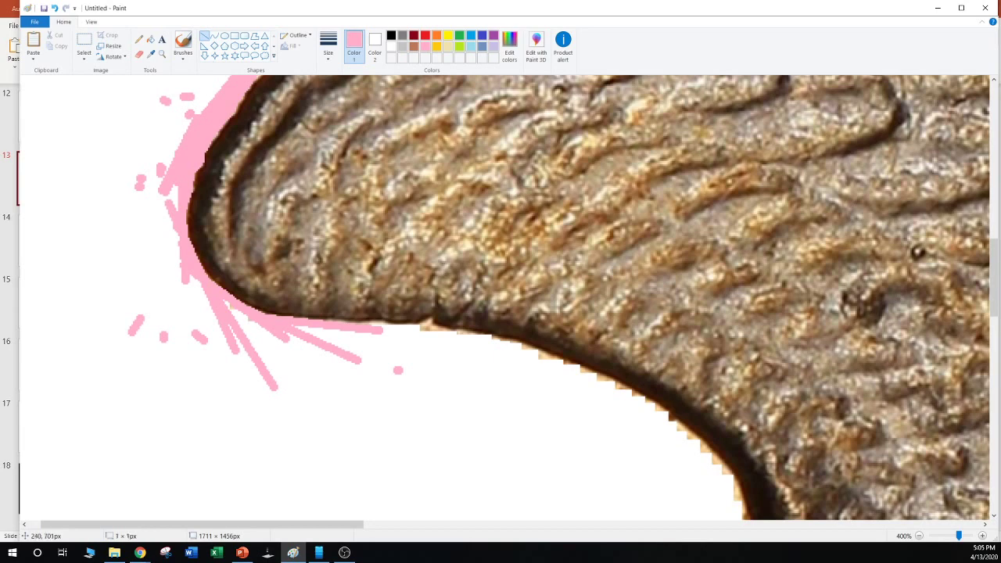
left_click_drag(385, 366, 388, 367)
Extend the pink outline along the wing's flat lower edge up to the small notch, working at 800% zoom
scroll(461, 363, "up", 4)
scroll(469, 367, "down", 5)
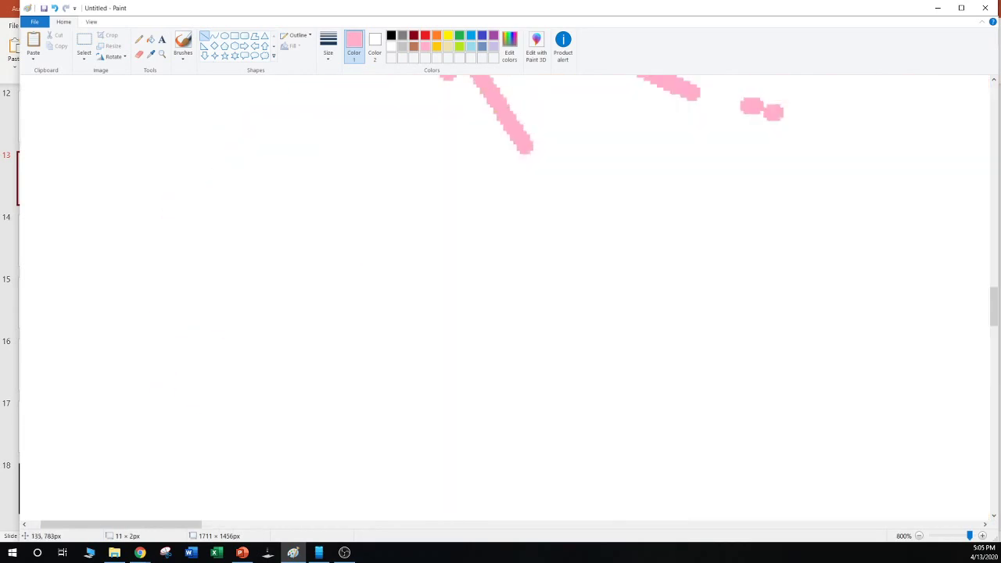
scroll(469, 369, "up", 2)
left_click_drag(656, 236, 819, 246)
left_click(726, 236)
left_click(837, 317)
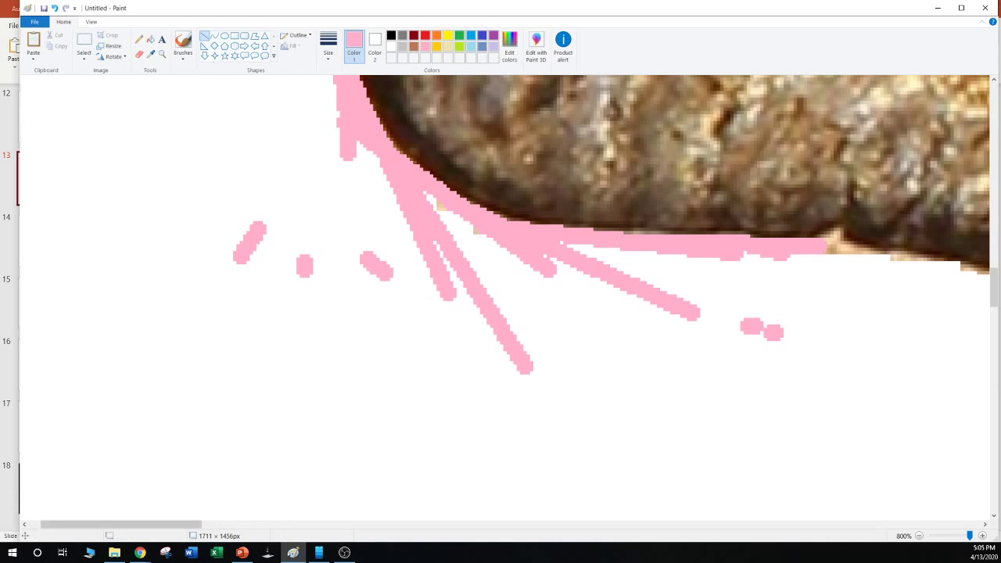
Trace the notch and the start of the curved lower edge in pink, including lines about 15 by 3 px and 23 by 7 px
left_click_drag(121, 524, 233, 523)
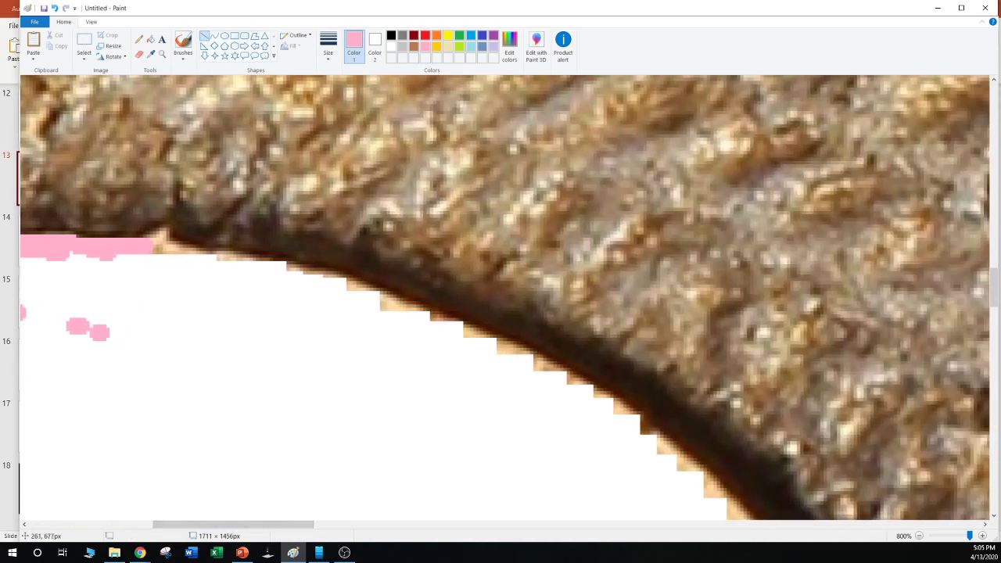
left_click_drag(162, 238, 242, 274)
left_click_drag(168, 243, 169, 254)
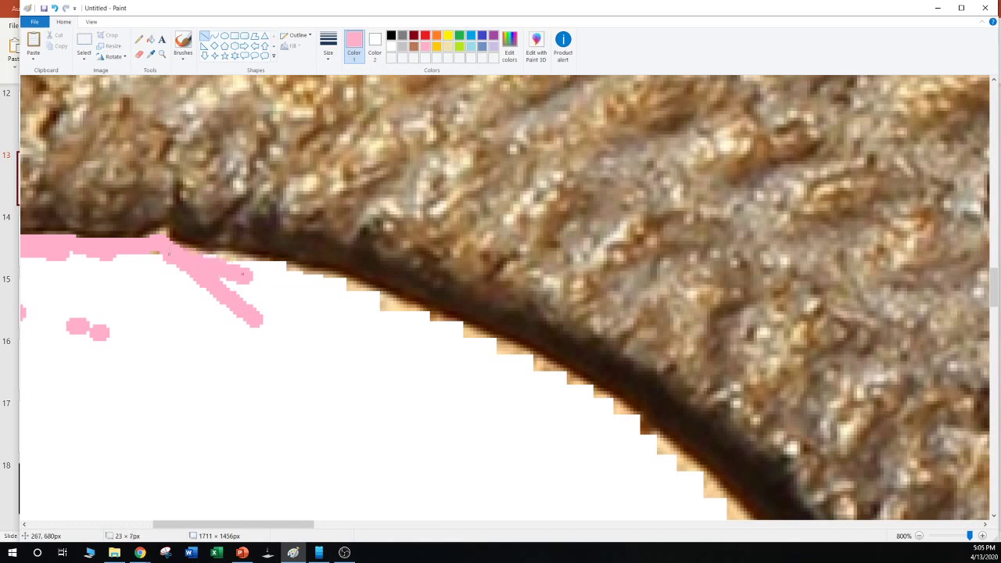
left_click_drag(242, 274, 219, 257)
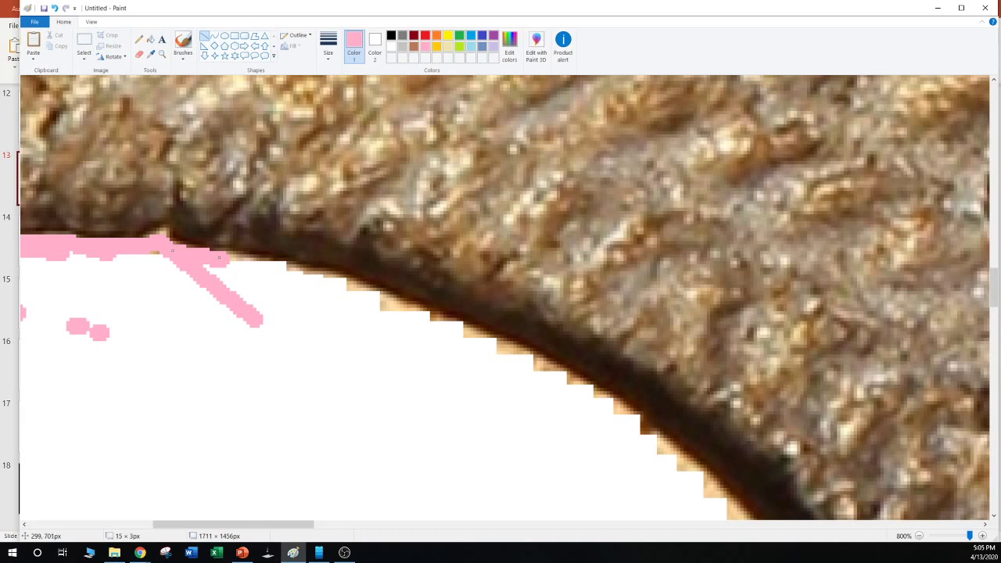
left_click(186, 272)
left_click_drag(220, 252, 352, 285)
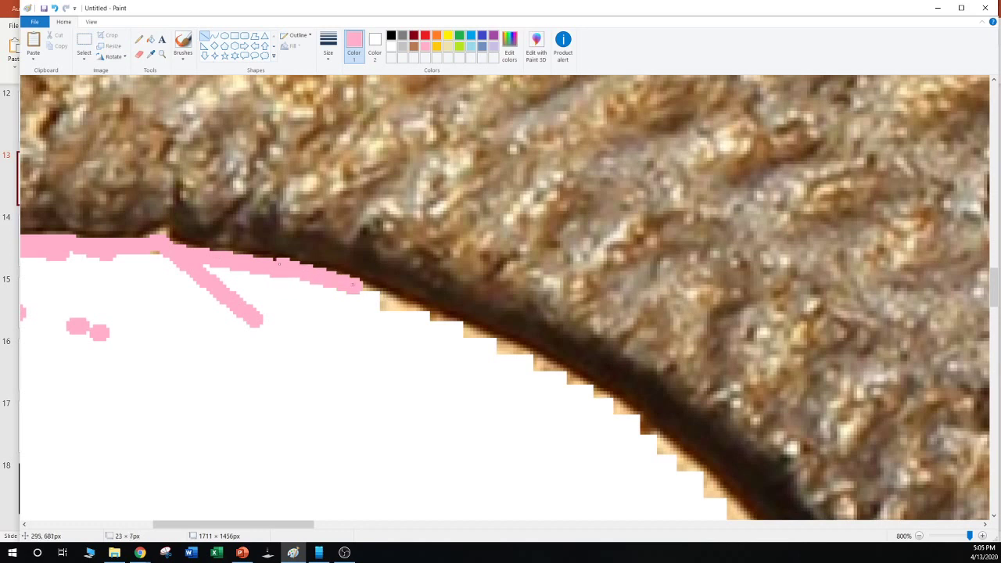
left_click_drag(281, 265, 274, 264)
left_click(336, 287)
Extend the pink outline down the wing's curved lower edge, adjusting the line's ends to cover the leftover background
left_click_drag(383, 293, 534, 357)
left_click(527, 384)
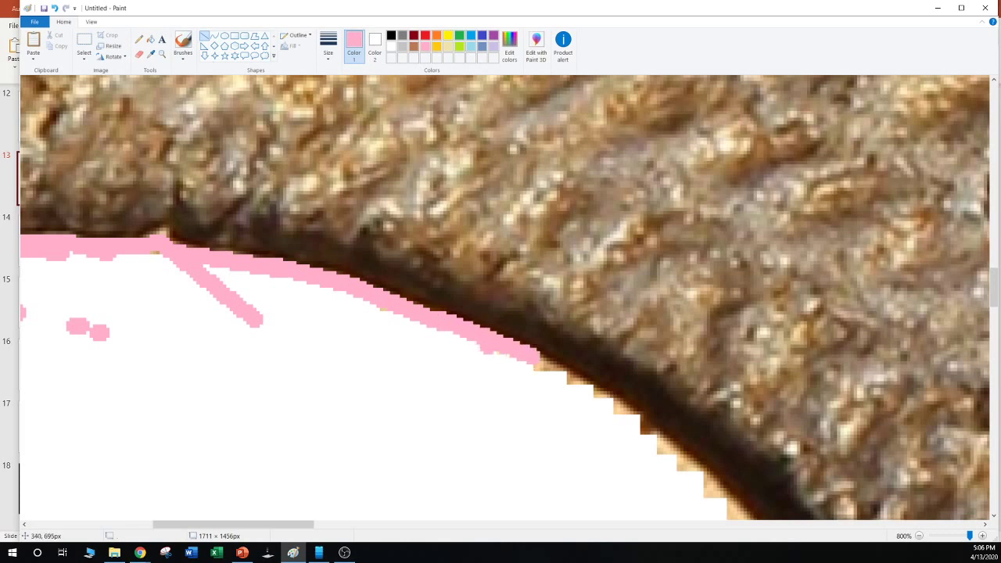
left_click_drag(412, 304, 530, 357)
left_click_drag(410, 304, 379, 298)
left_click_drag(530, 357, 539, 360)
left_click(512, 386)
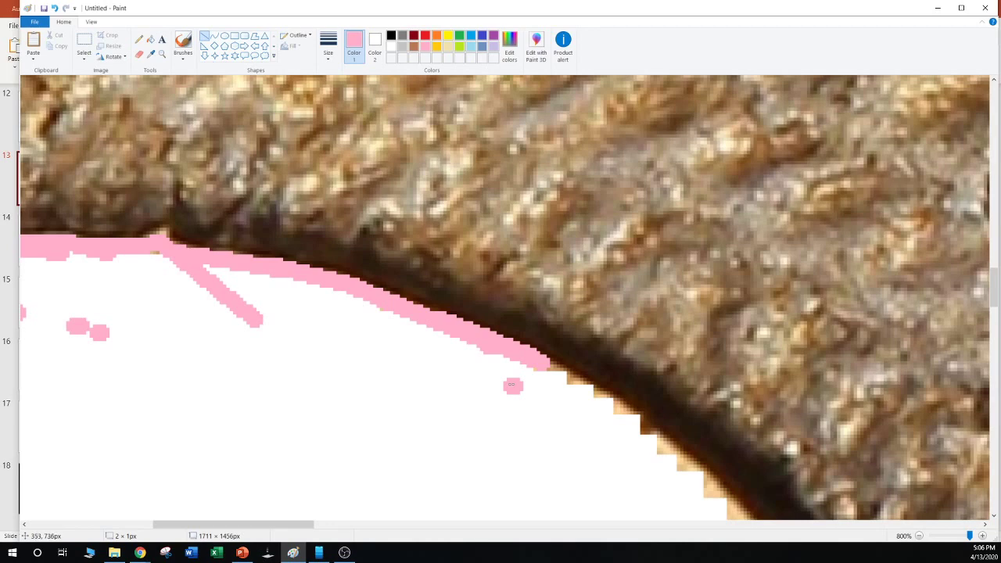
Continue the pink outline down the concave dark edge with adjusted lines about 31 by 25 px and 20 by 17 px
scroll(504, 297, "right", 5)
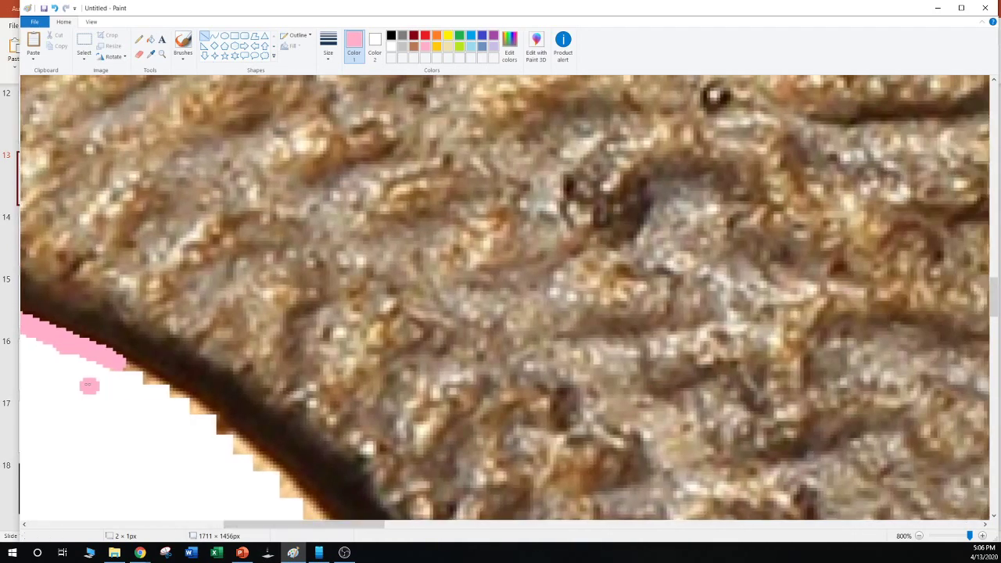
scroll(505, 297, "down", 3)
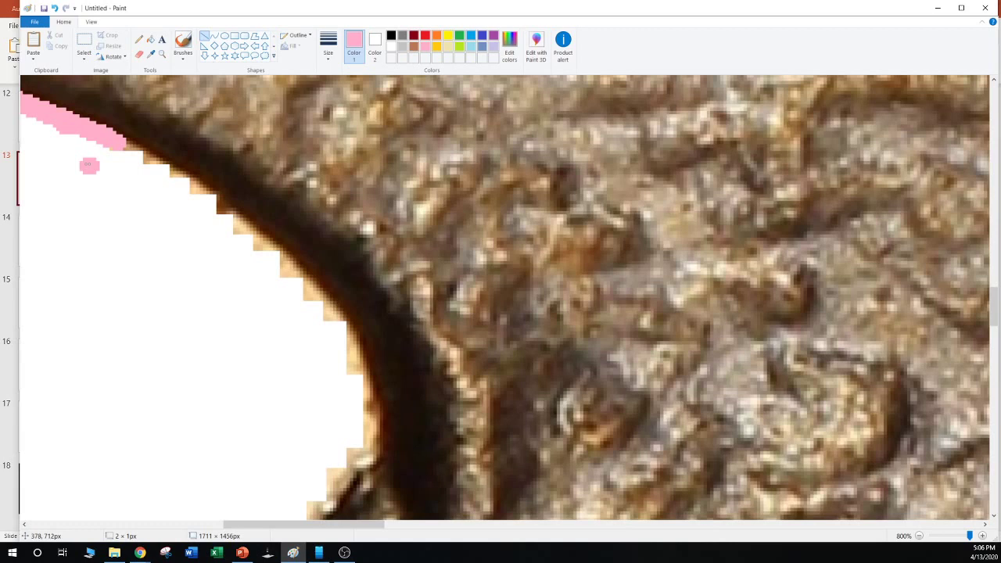
mouse_move(122, 145)
left_mouse_down()
mouse_move(199, 192)
mouse_move(289, 270)
left_mouse_up()
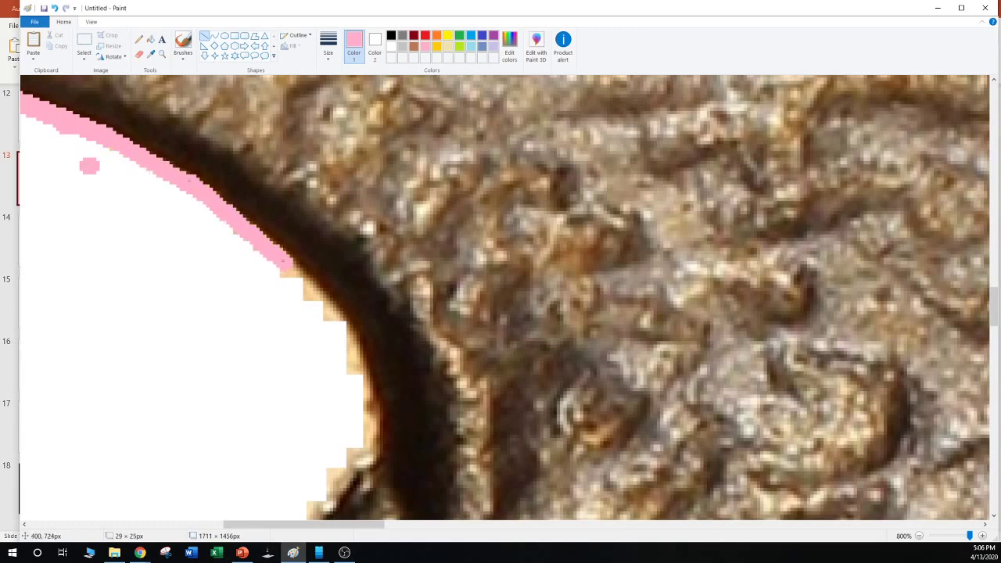
left_click_drag(189, 181, 182, 180)
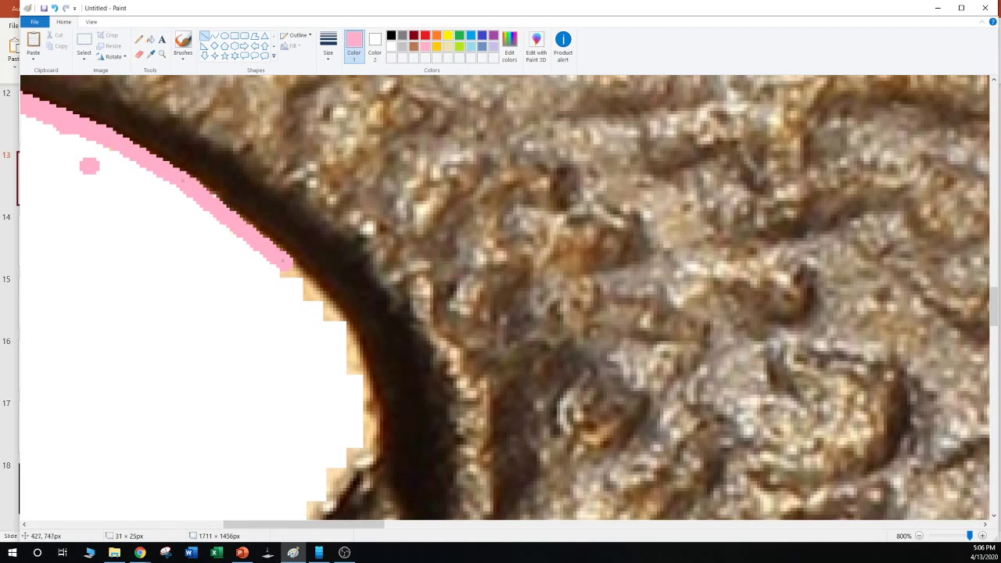
left_click_drag(282, 260, 311, 291)
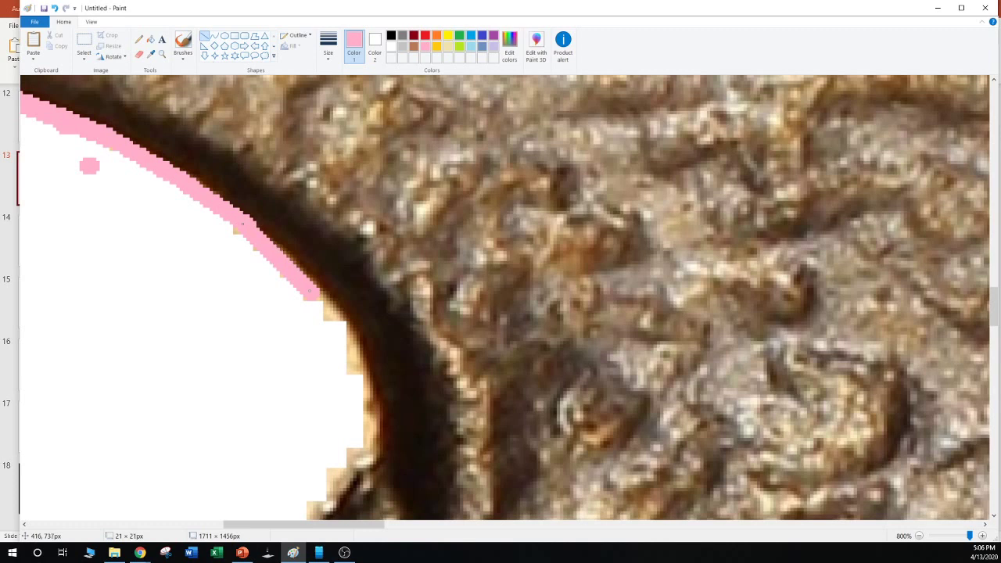
left_click_drag(311, 291, 308, 277)
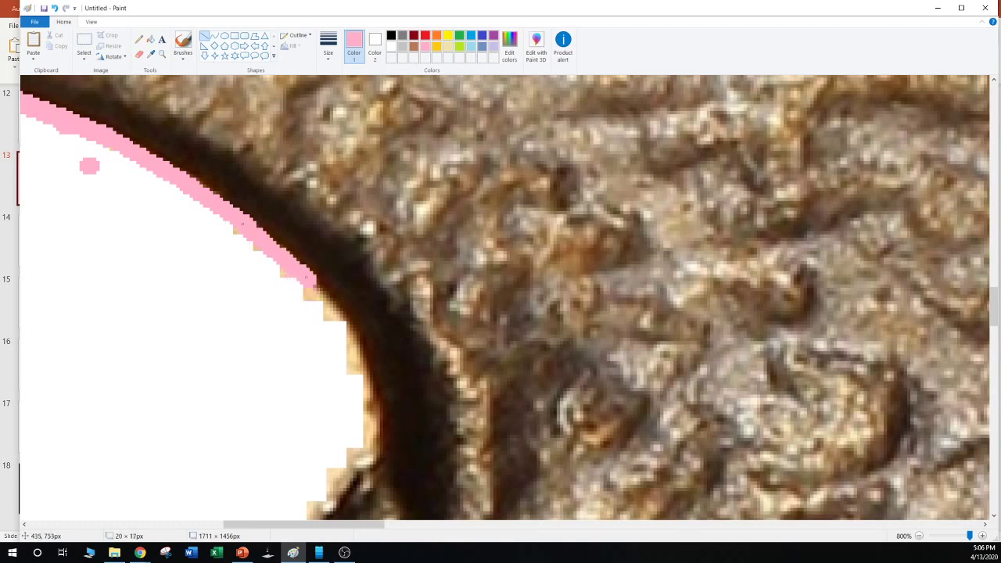
left_click_drag(242, 224, 246, 224)
Trace the steep end of the concave edge toward the inner corner, including lines about 15 by 22 px and 3 by 14 px
left_click_drag(306, 276, 357, 344)
left_click(269, 360)
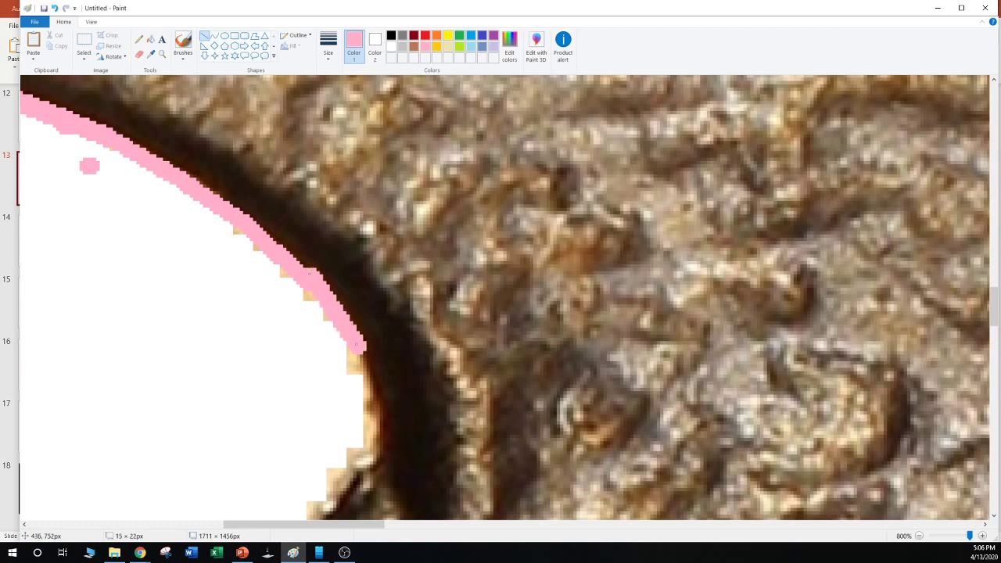
left_click_drag(309, 272, 303, 277)
mouse_move(357, 344)
left_mouse_down()
mouse_move(349, 334)
mouse_move(381, 455)
mouse_move(380, 438)
left_mouse_up()
left_click(337, 355)
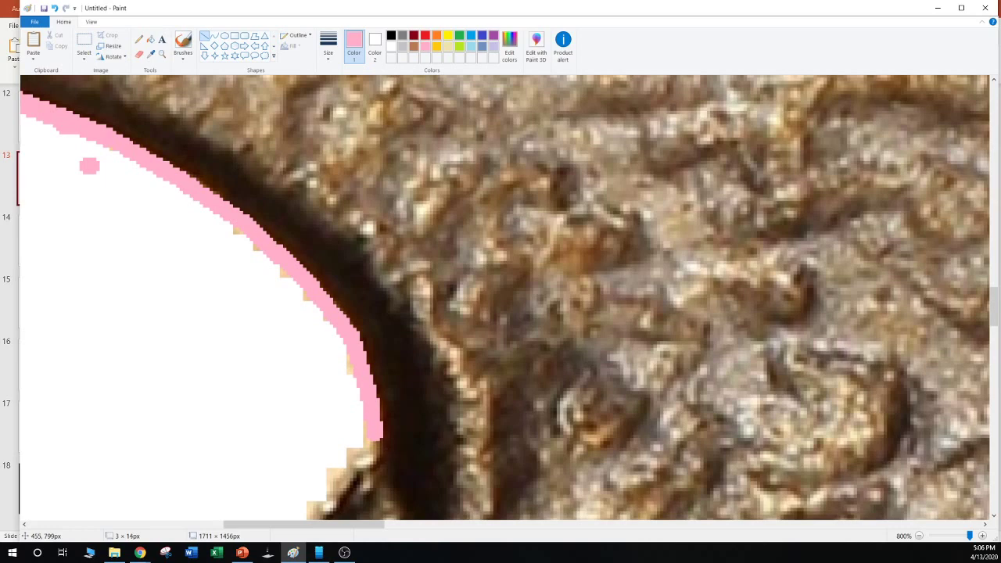
Turn the pink outline at the inner corner and follow the adjoining feather's diagonal edge, including a line about 17 by 19 px
scroll(379, 438, "down", 3)
left_click(292, 327)
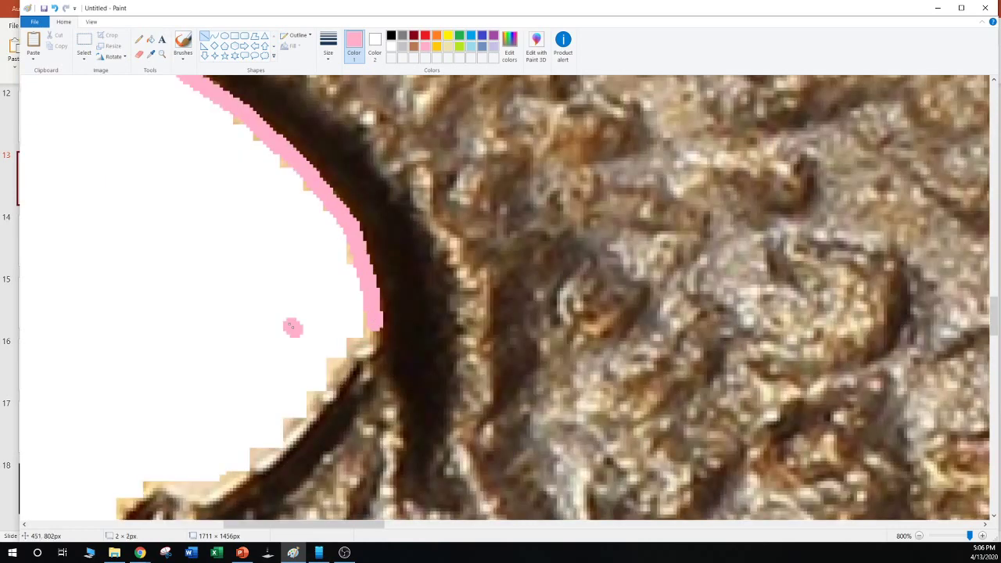
left_click_drag(373, 322, 310, 411)
left_click(304, 334)
scroll(310, 411, "down", 2)
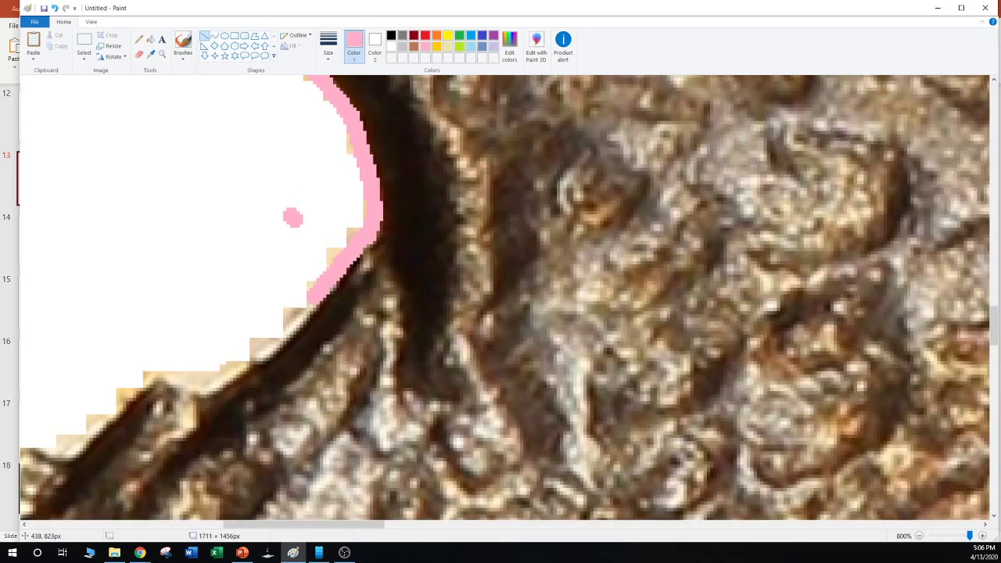
left_click_drag(309, 302, 252, 362)
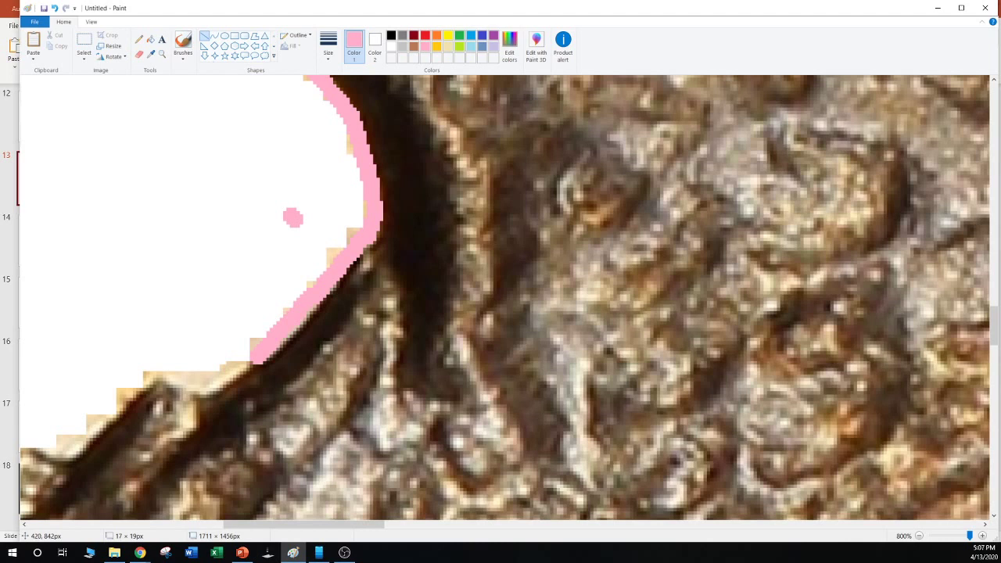
Draw thick pink lines along the carving's edge below the white area, through the notch and down the slope of the adjoining ridge
left_click_drag(309, 294, 313, 290)
left_click(156, 341)
mouse_move(258, 356)
left_mouse_down()
mouse_move(197, 385)
mouse_move(204, 390)
left_mouse_up()
left_click_drag(154, 320, 154, 332)
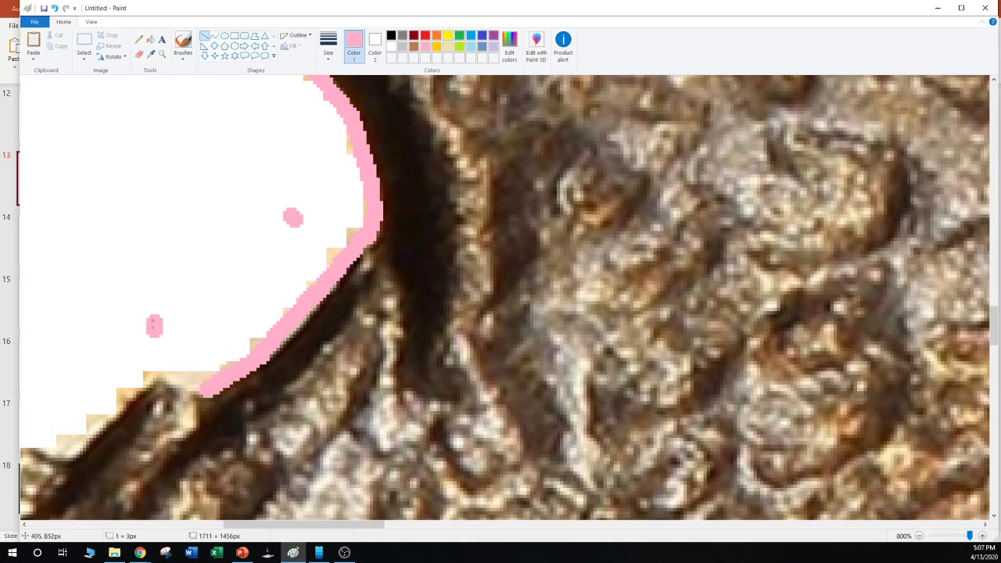
left_click_drag(203, 391, 146, 359)
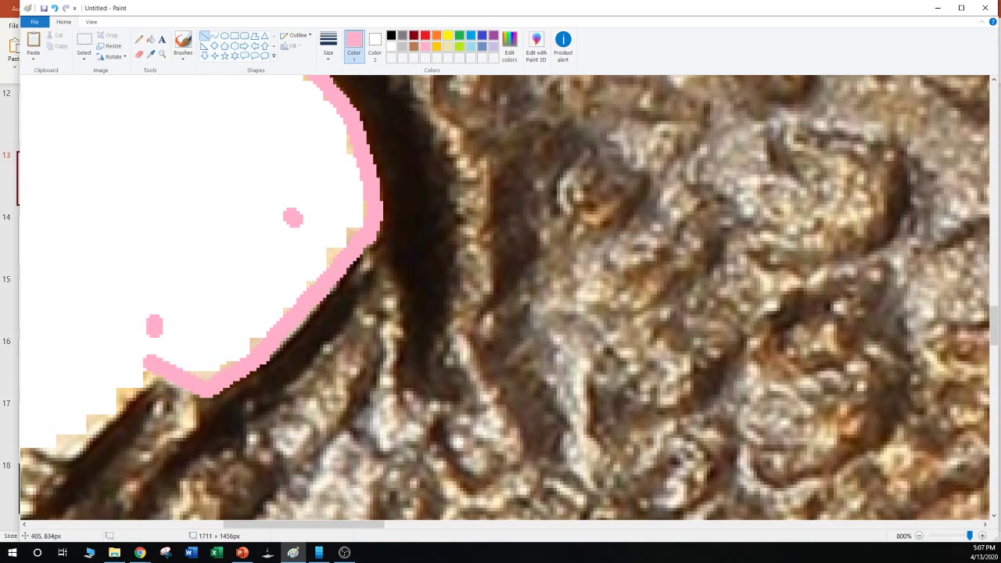
left_click_drag(152, 360, 63, 458)
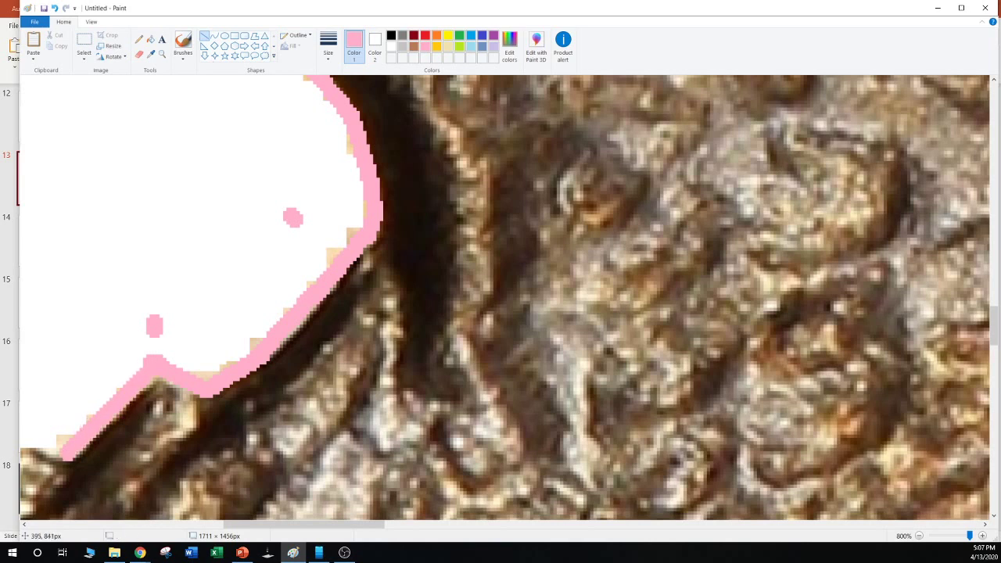
Widen the pink outline above the notch and around the rounded end of the white area, covering the beige fringe
left_click_drag(133, 343, 215, 374)
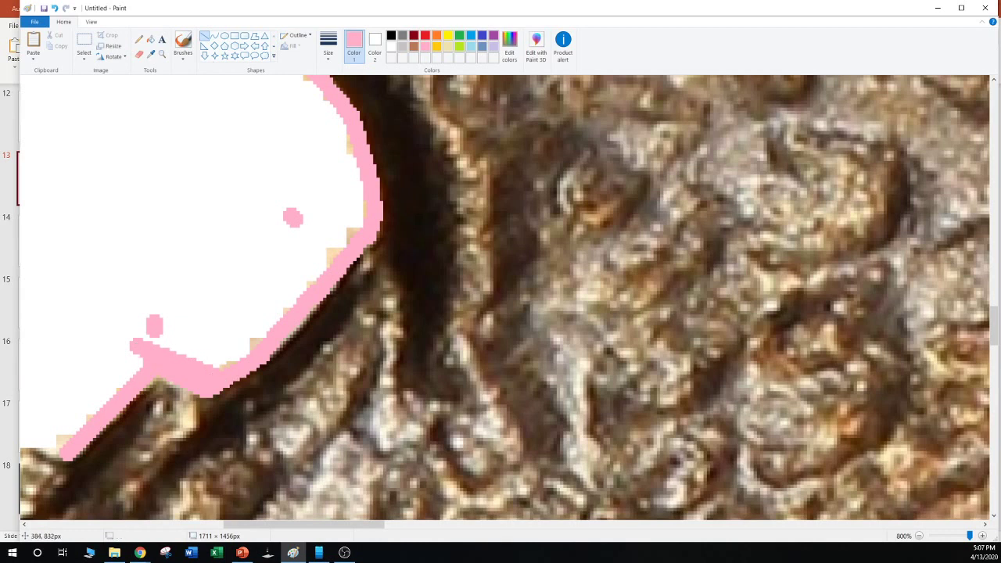
left_click_drag(144, 330, 219, 363)
left_click(248, 280)
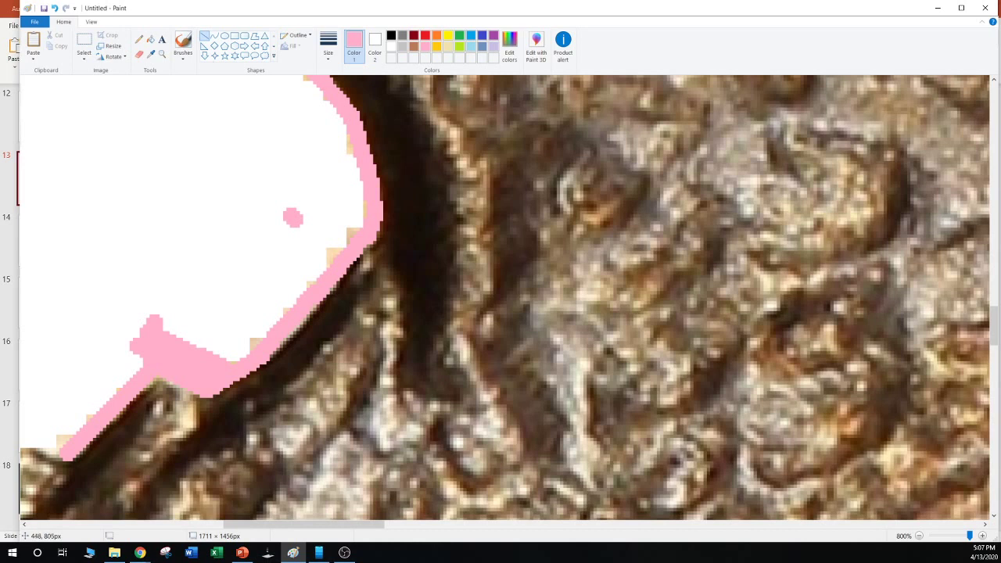
mouse_move(353, 233)
left_mouse_down()
mouse_move(234, 354)
mouse_move(236, 345)
left_mouse_up()
left_click(271, 297)
mouse_move(353, 233)
left_mouse_down()
mouse_move(362, 186)
mouse_move(346, 137)
left_mouse_up()
left_click(324, 204)
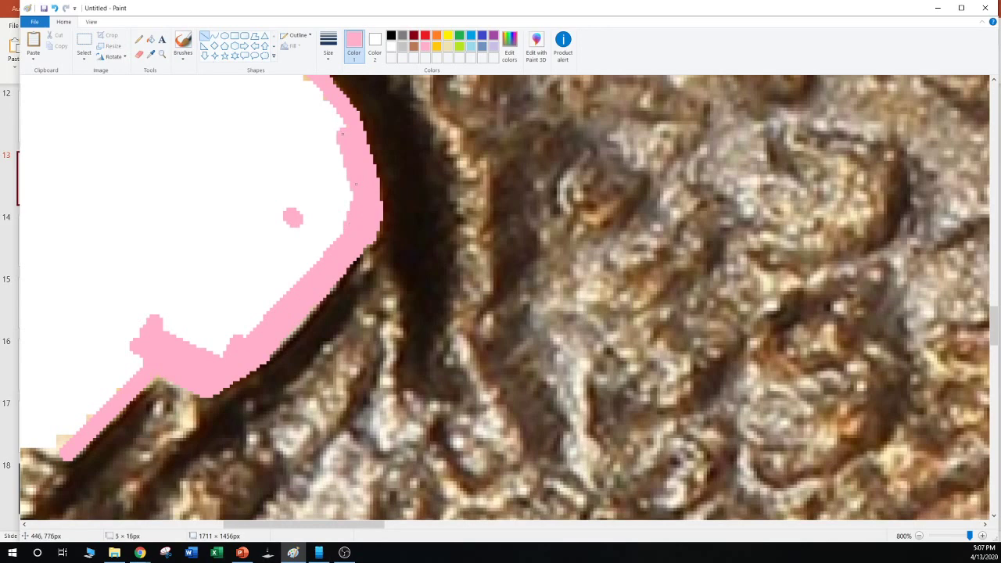
left_click(312, 226)
Widen the pink outline along the upper curve of the white area with a parallel line inside the dark edge
scroll(320, 222, "up", 2)
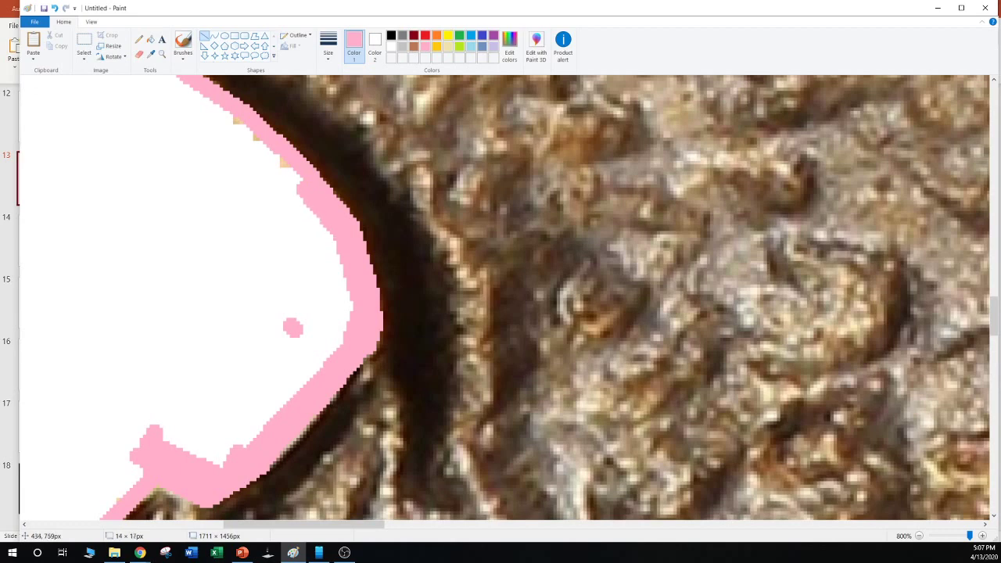
scroll(309, 230, "up", 1)
mouse_move(303, 291)
left_mouse_down()
mouse_move(222, 223)
mouse_move(90, 162)
mouse_move(66, 139)
mouse_move(76, 135)
left_mouse_up()
left_click(242, 281)
left_click(282, 454)
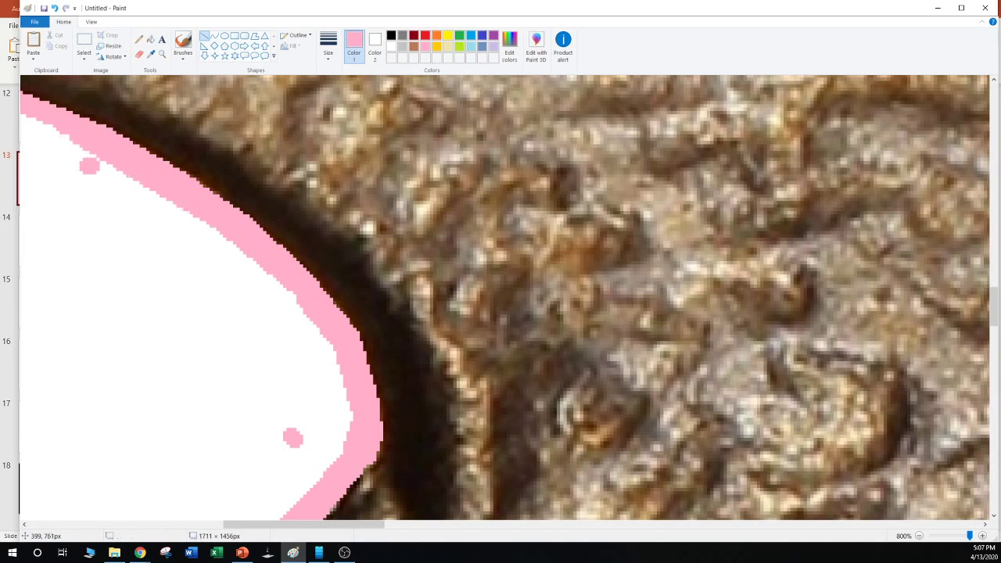
Complete the thick pink outline along the upper edge of the white area and fill the enclosed area with pink
left_click_drag(270, 525, 199, 524)
scroll(438, 328, "up", 2)
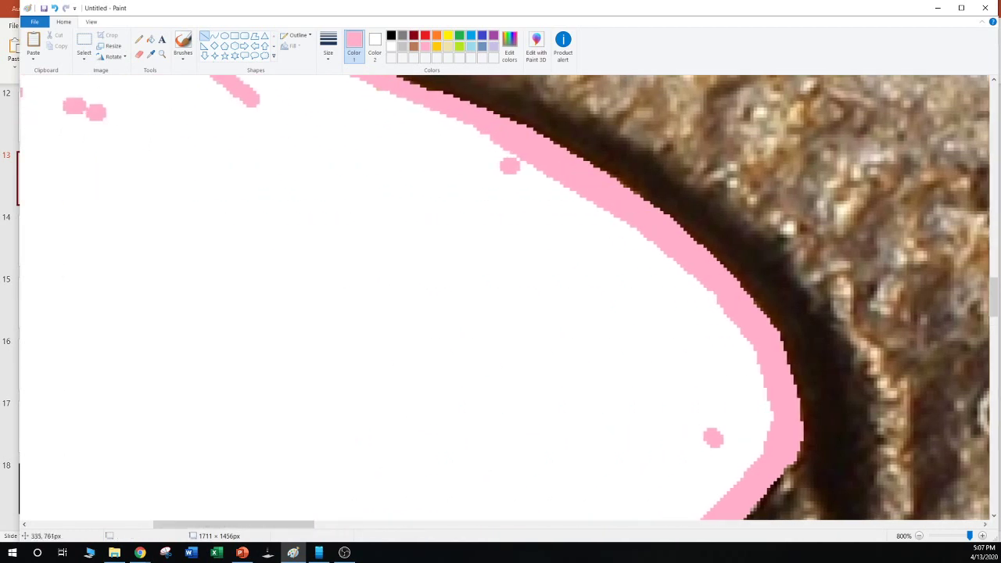
mouse_move(390, 219)
left_mouse_down()
mouse_move(324, 201)
mouse_move(323, 181)
mouse_move(202, 160)
left_mouse_up()
left_click(330, 285)
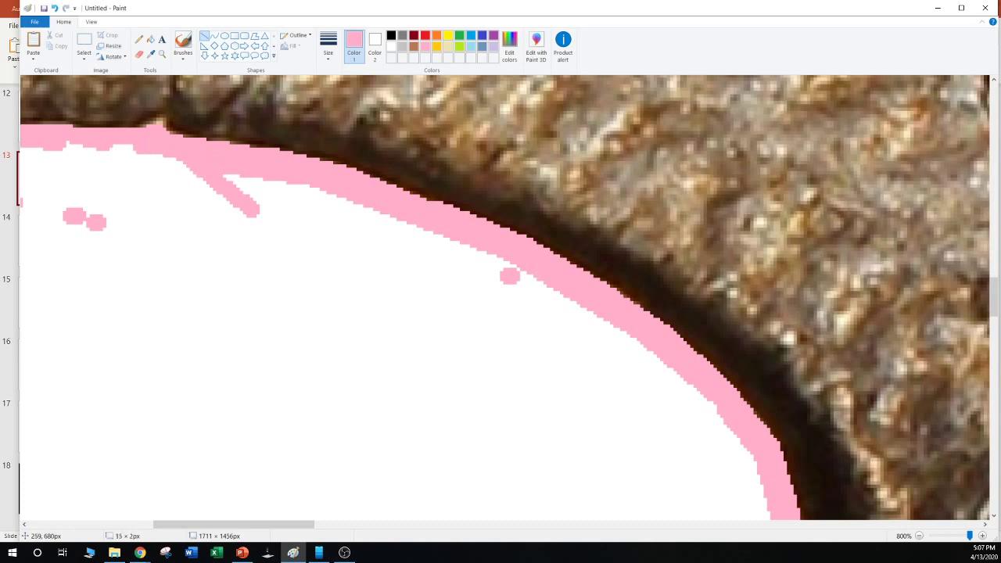
left_click_drag(127, 198, 127, 201)
left_click_drag(133, 147, 56, 147)
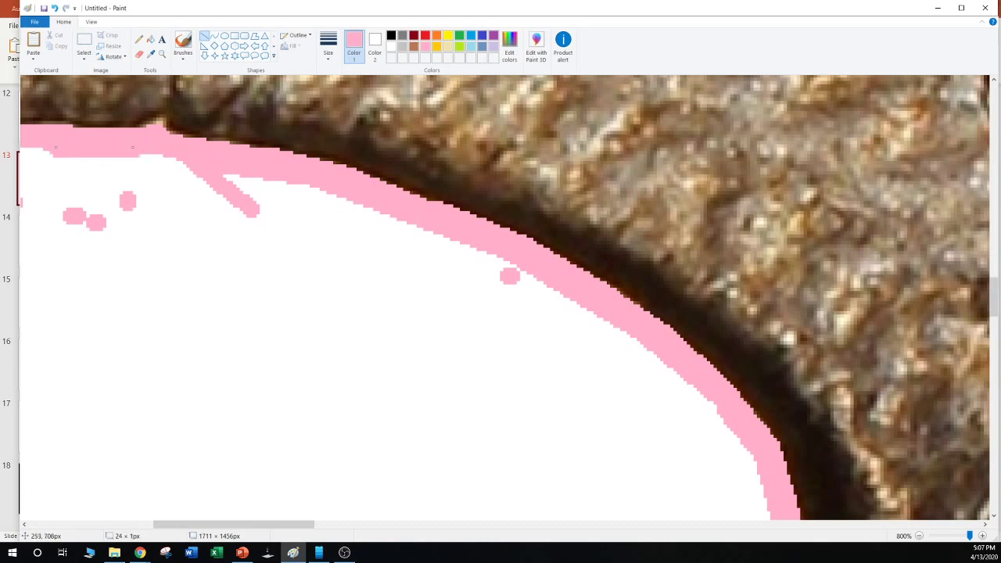
left_click(151, 39)
left_click(518, 269)
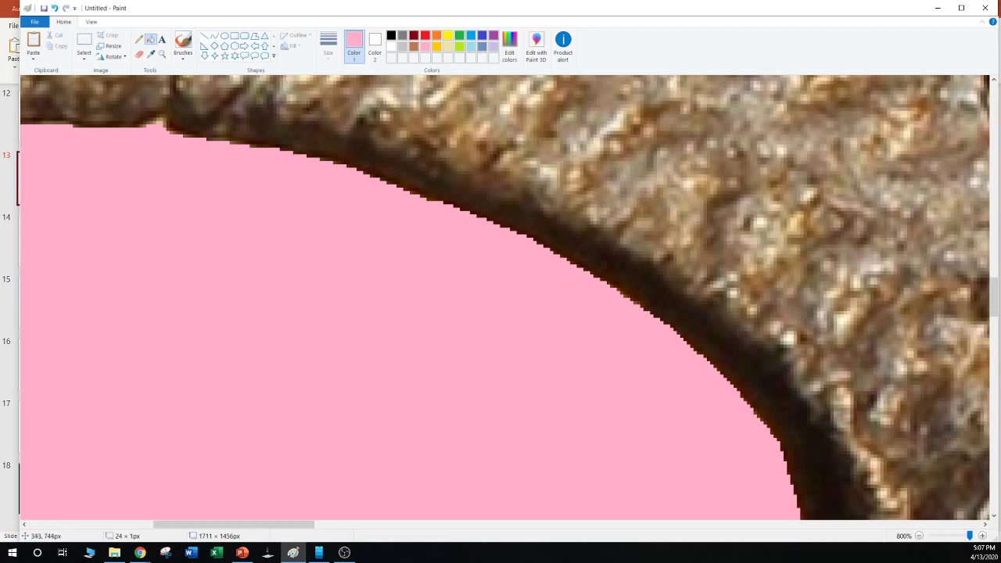
Cover the leftover beige specks beside the steep ridge with a pink line
scroll(504, 297, "down", 5)
scroll(504, 297, "down", 3)
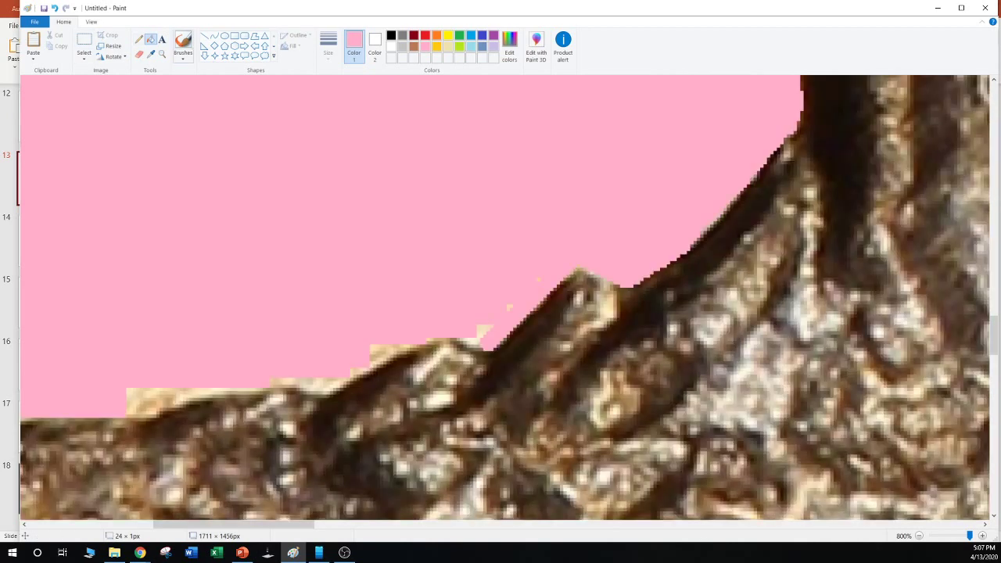
left_click(204, 35)
left_click_drag(538, 275, 476, 331)
left_click(469, 380)
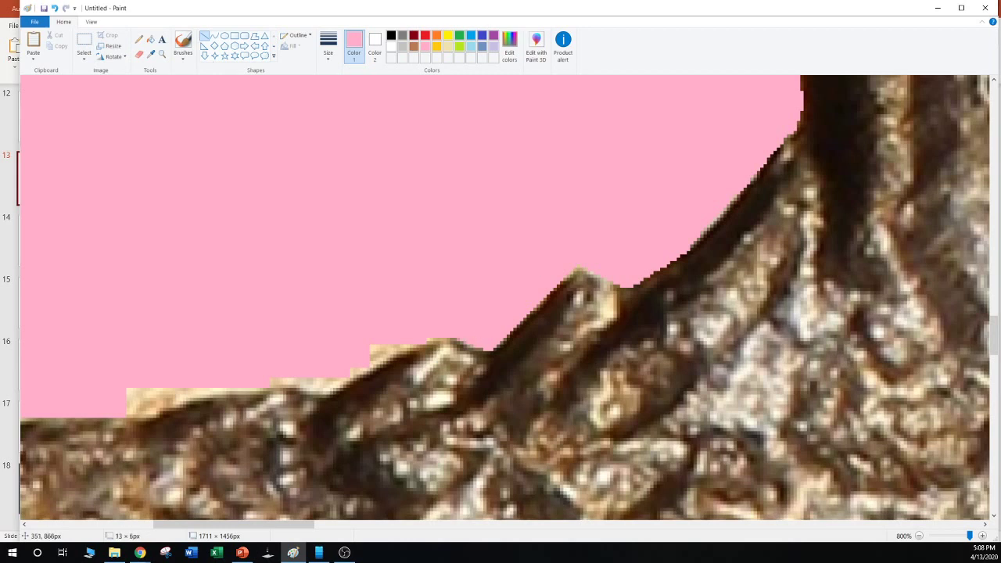
Paint pink lines over the beige blocks along the slope of the next ridge, following its dark edge
left_click_drag(441, 325, 319, 383)
left_click_drag(404, 294, 372, 347)
mouse_move(429, 271)
left_mouse_down()
mouse_move(399, 297)
mouse_move(414, 332)
mouse_move(405, 336)
left_mouse_up()
left_click_drag(478, 311, 475, 315)
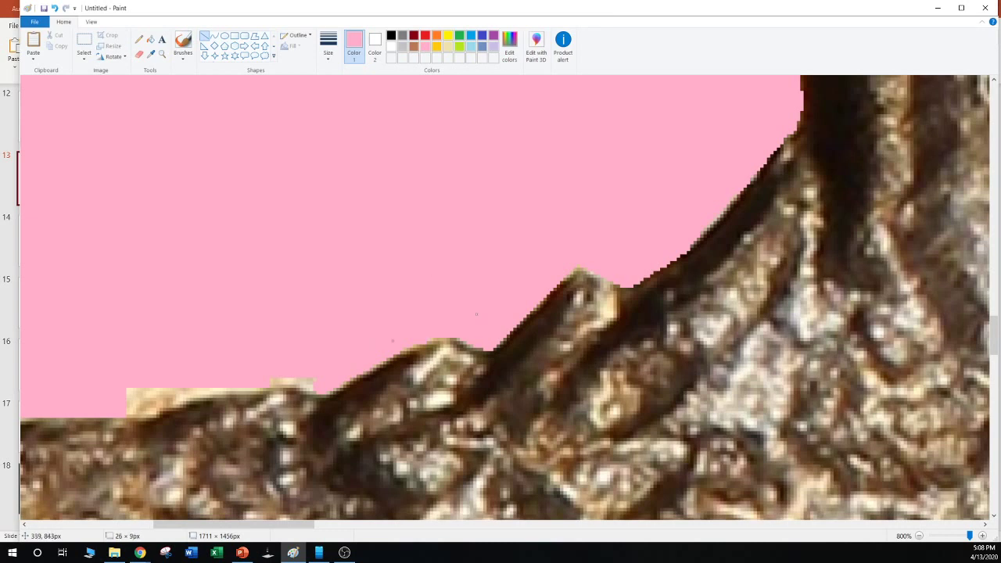
left_click_drag(389, 264, 386, 271)
Cover the beige strip above the low bumps of the head's upper contour with pink lines that follow the dark edge
mouse_move(309, 383)
left_mouse_down()
mouse_move(229, 367)
mouse_move(305, 373)
mouse_move(285, 373)
left_mouse_up()
left_click(266, 333)
left_click_drag(244, 400, 239, 341)
left_click_drag(238, 393, 243, 387)
left_click_drag(269, 344, 129, 371)
left_click(196, 334)
mouse_move(226, 378)
left_mouse_down()
mouse_move(147, 411)
mouse_move(163, 384)
mouse_move(133, 410)
left_mouse_up()
left_click(201, 334)
left_click(143, 382)
left_click(239, 342)
left_click(199, 337)
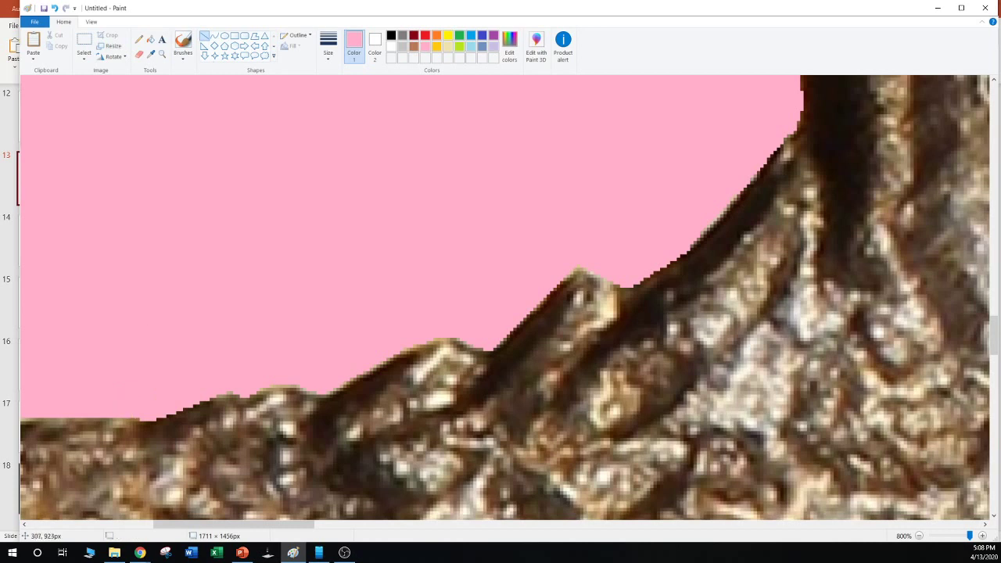
Cover the beige remnants along the top of the brow above the eye with pink lines
left_click_drag(235, 525, 156, 525)
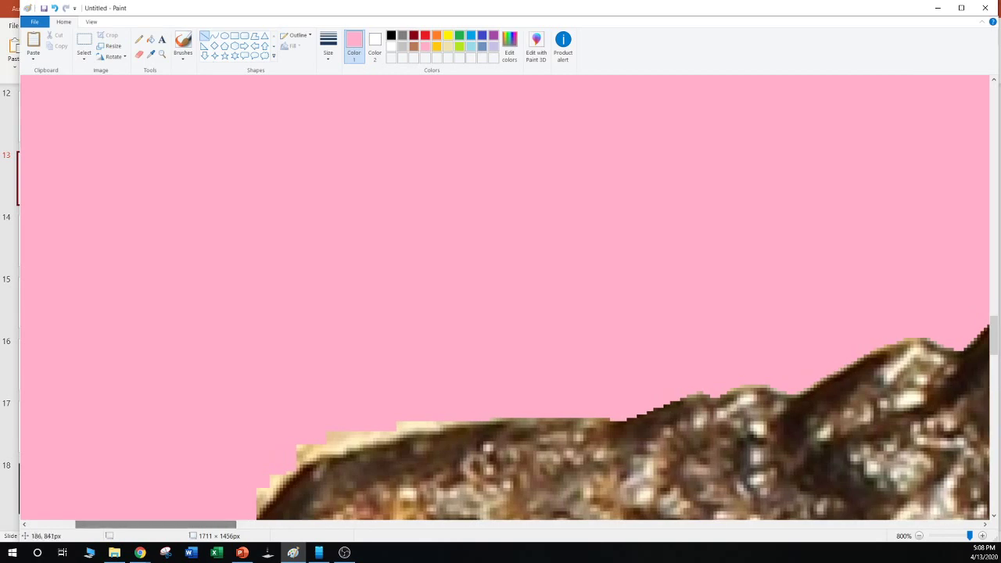
scroll(393, 325, "down", 2)
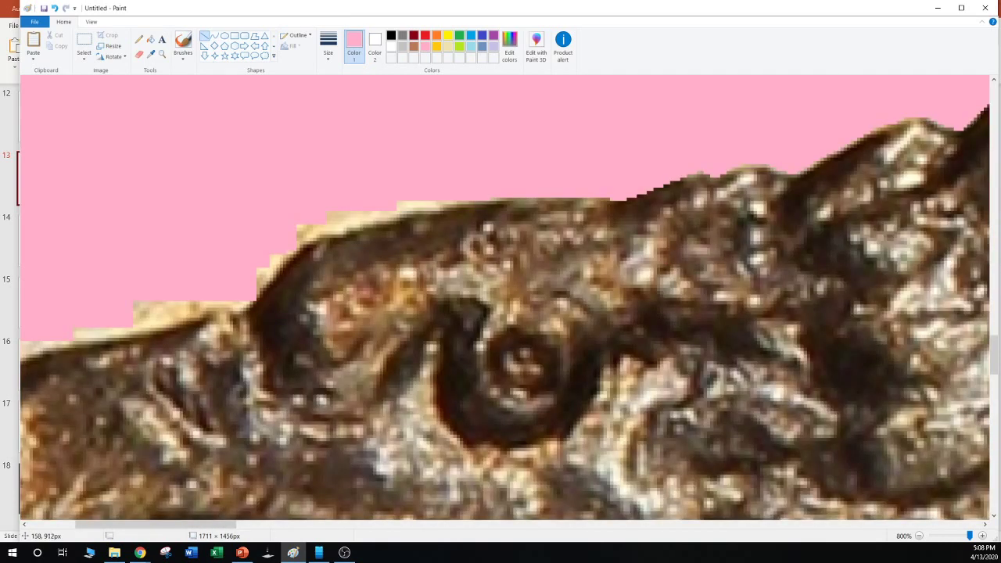
mouse_move(271, 267)
left_mouse_down()
mouse_move(306, 232)
mouse_move(295, 236)
mouse_move(444, 193)
left_mouse_up()
left_click(283, 222)
left_click(301, 214)
left_click(435, 163)
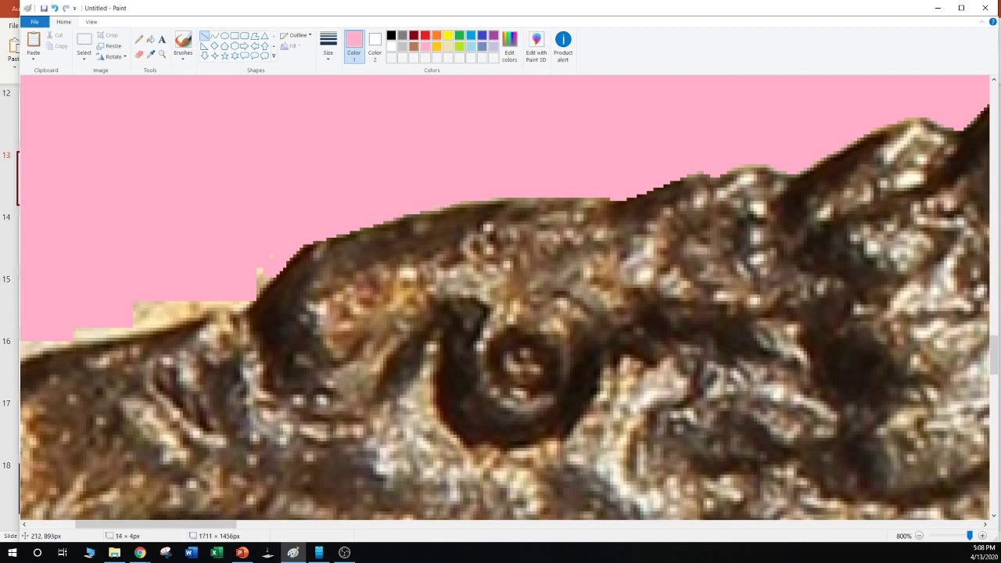
Paint pink lines over the beige remnants from the front of the brow down to the base of the beak
left_click(284, 205)
left_click_drag(278, 251, 236, 301)
left_click_drag(282, 247, 285, 248)
left_click(249, 236)
mouse_move(235, 299)
left_mouse_down()
mouse_move(195, 299)
mouse_move(198, 313)
mouse_move(126, 327)
left_mouse_up()
left_click(212, 230)
left_click_drag(120, 250, 125, 254)
mouse_move(186, 304)
left_mouse_down()
mouse_move(129, 304)
mouse_move(139, 300)
left_mouse_up()
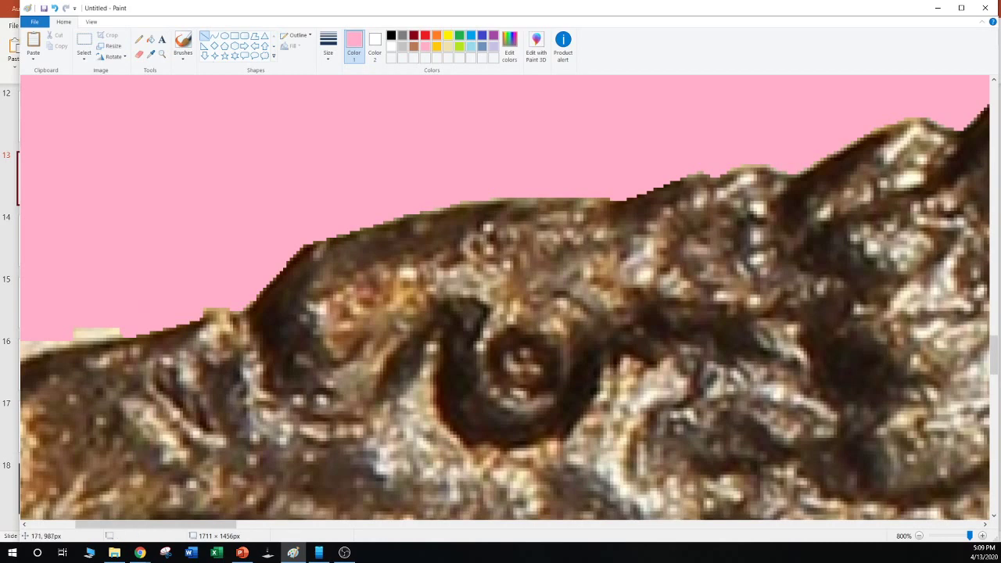
Cover the beige fringe along the top of the beak with pink lines following its contour
left_click_drag(163, 524, 116, 524)
scroll(283, 297, "down", 2)
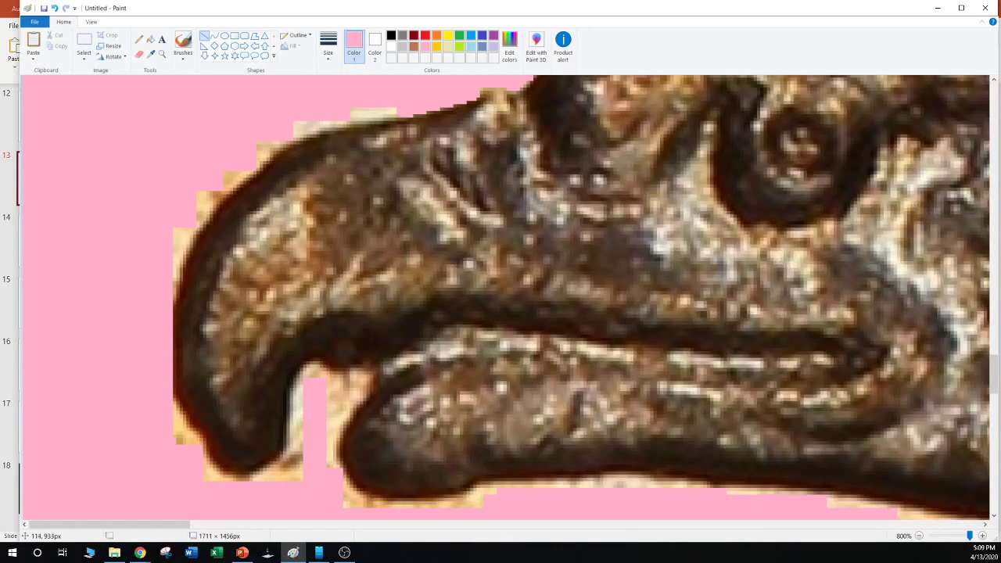
left_click_drag(415, 109, 243, 136)
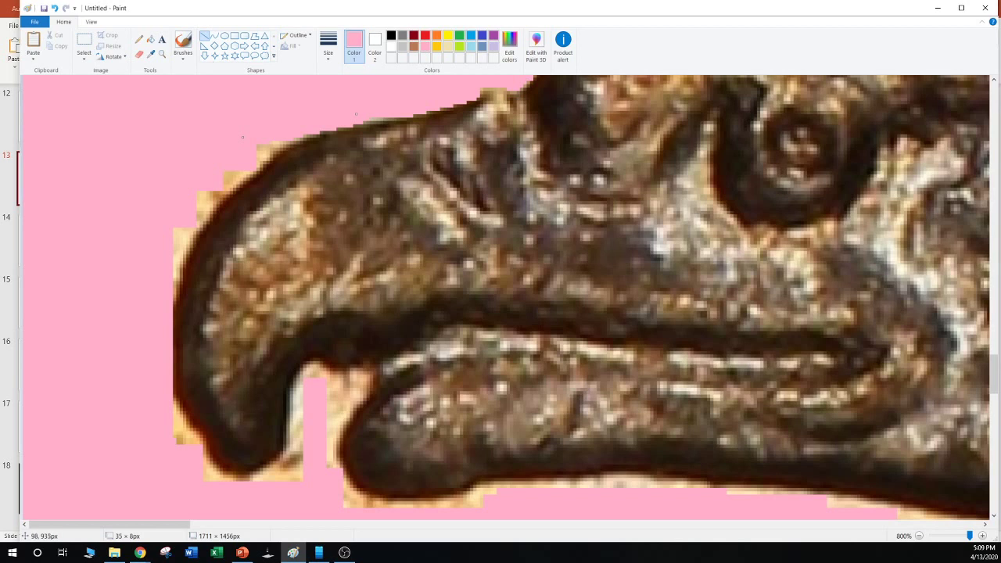
left_click_drag(356, 114, 389, 104)
left_click_drag(242, 139, 238, 142)
left_click_drag(294, 123, 298, 119)
left_click(181, 200)
Cover the beige blocks around the beak's curved front with pink lines
left_click_drag(306, 117, 176, 241)
left_click(97, 216)
left_click_drag(236, 165, 193, 204)
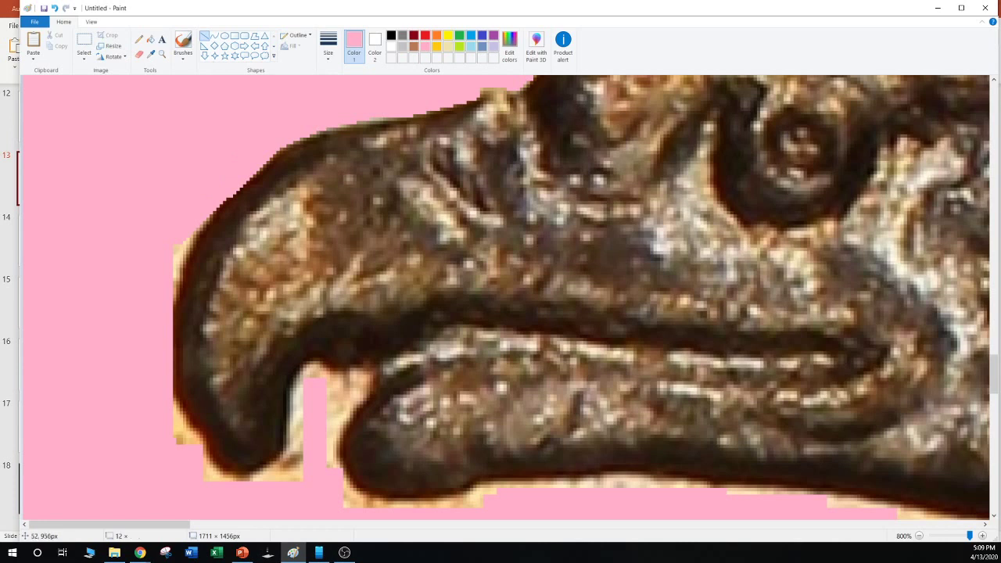
left_click_drag(253, 149, 130, 323)
left_click_drag(188, 210, 150, 347)
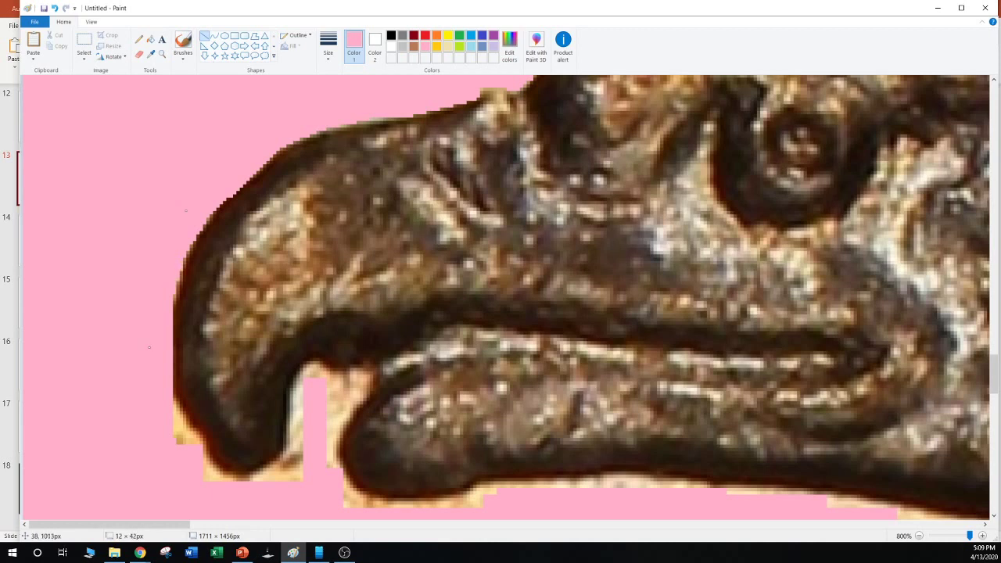
left_click(141, 354)
Paint pink lines over the beige remnants and stray speck along the outer edge of the beak's hooked tip
left_click_drag(166, 474, 181, 473)
mouse_move(161, 409)
left_mouse_down()
mouse_move(184, 467)
mouse_move(197, 481)
mouse_move(210, 467)
mouse_move(197, 438)
mouse_move(219, 483)
left_mouse_up()
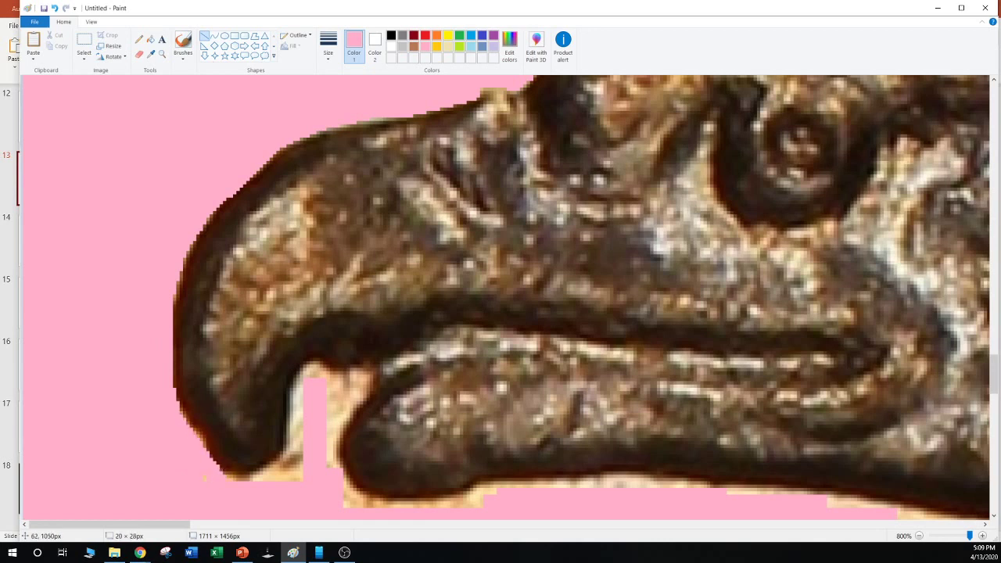
left_click(163, 455)
left_click_drag(178, 407, 233, 478)
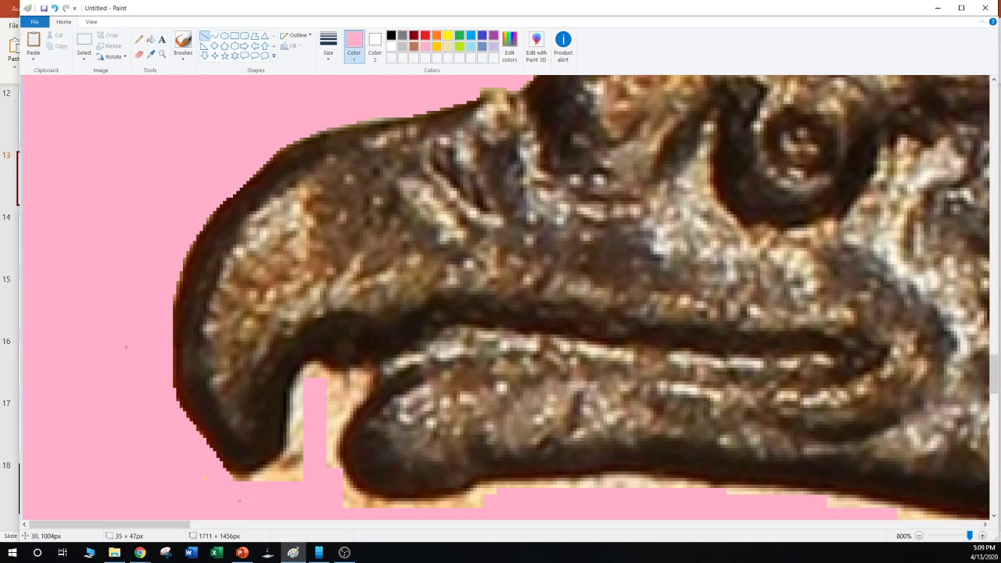
left_click_drag(126, 347, 176, 457)
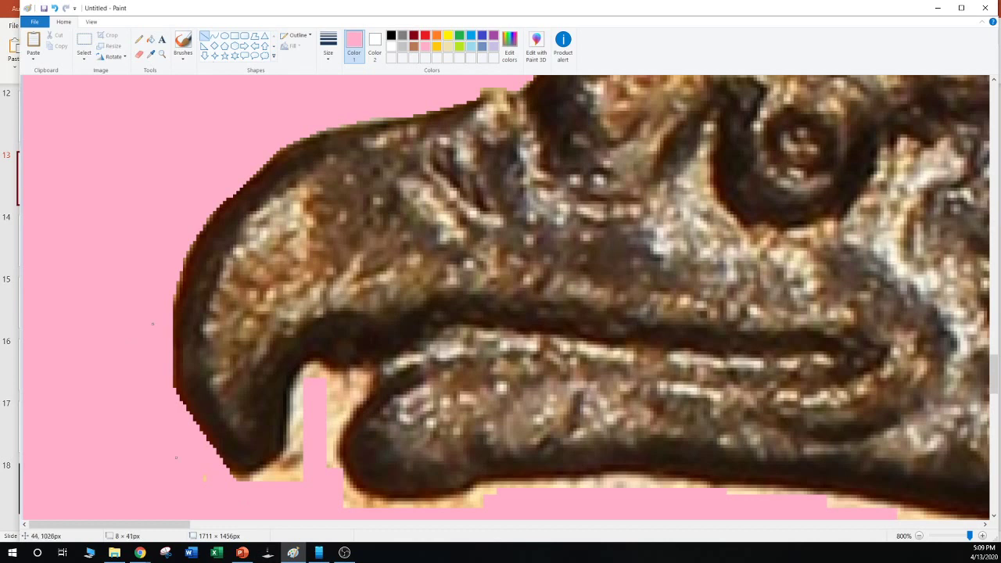
left_click_drag(161, 405, 164, 405)
left_click(135, 383)
left_click(205, 478)
Clear the beige background under the hooked tip and along its inner edge with pink lines, including the leftover specks
mouse_move(235, 468)
left_mouse_down()
mouse_move(272, 484)
mouse_move(238, 492)
mouse_move(295, 463)
mouse_move(263, 475)
mouse_move(314, 367)
left_mouse_up()
left_click(257, 505)
left_click_drag(290, 407, 303, 384)
left_click(299, 369)
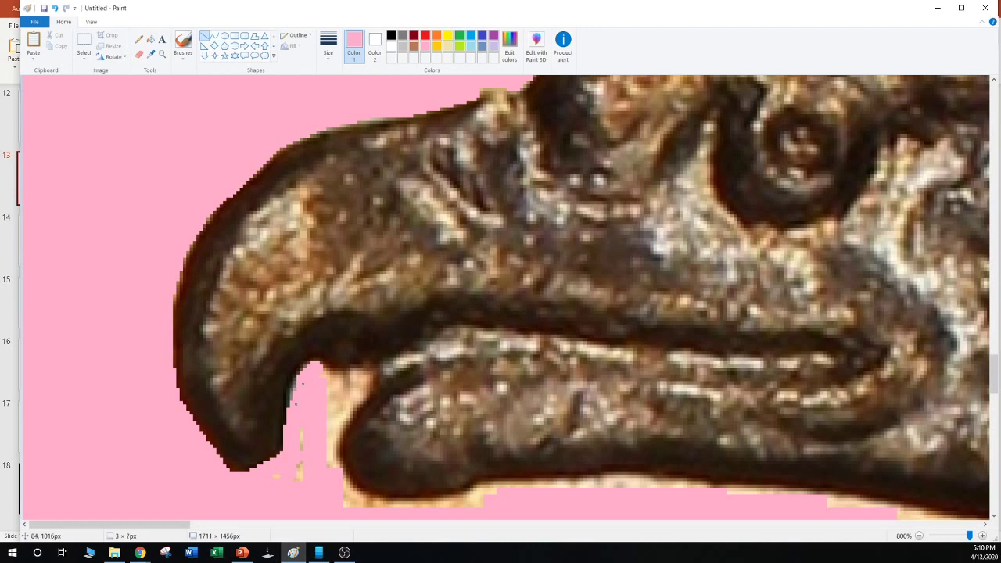
left_click(306, 501)
left_click_drag(298, 479, 301, 428)
left_click(264, 478)
left_click_drag(263, 479, 282, 474)
left_click(308, 462)
Paint the remaining beige patch in the gap between the upper beak and the front of the lower jaw pink
mouse_move(302, 379)
left_mouse_down()
mouse_move(369, 361)
mouse_move(366, 371)
mouse_move(322, 377)
mouse_move(369, 363)
mouse_move(342, 377)
mouse_move(364, 376)
mouse_move(367, 365)
left_mouse_up()
left_click(308, 379)
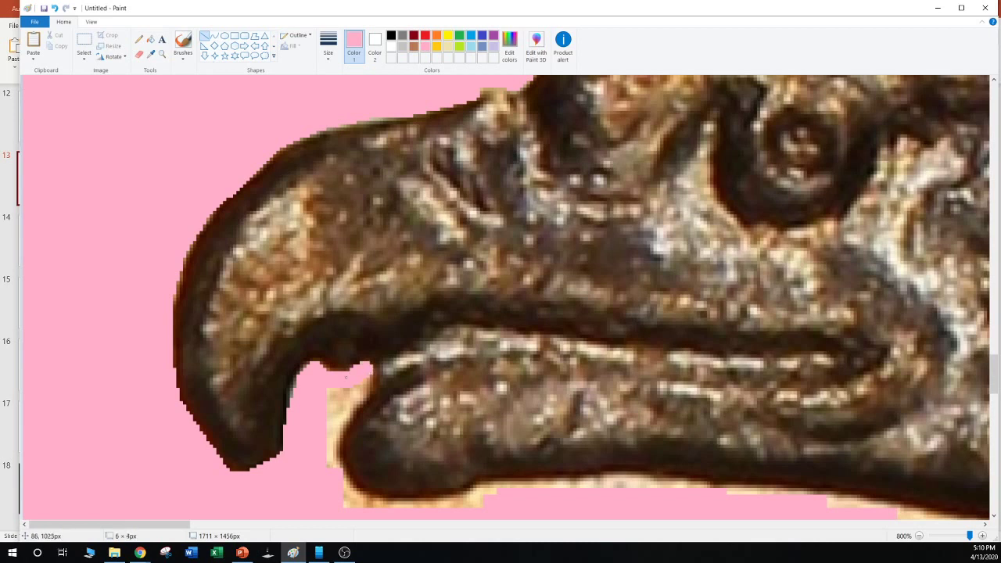
left_click(346, 394)
left_click_drag(364, 391, 332, 431)
left_click(306, 445)
mouse_move(346, 389)
left_mouse_down()
mouse_move(331, 410)
mouse_move(320, 389)
mouse_move(322, 473)
left_mouse_up()
left_click(321, 388)
left_click(324, 445)
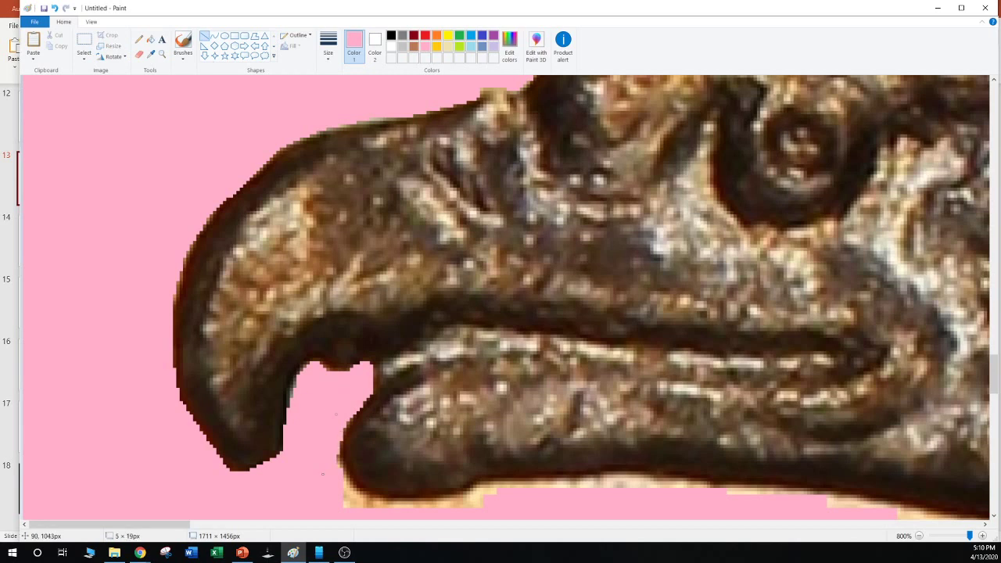
Cover the beige fringe around the rounded tip of the lower jaw and beneath it with pink lines
scroll(322, 473, "down", 2)
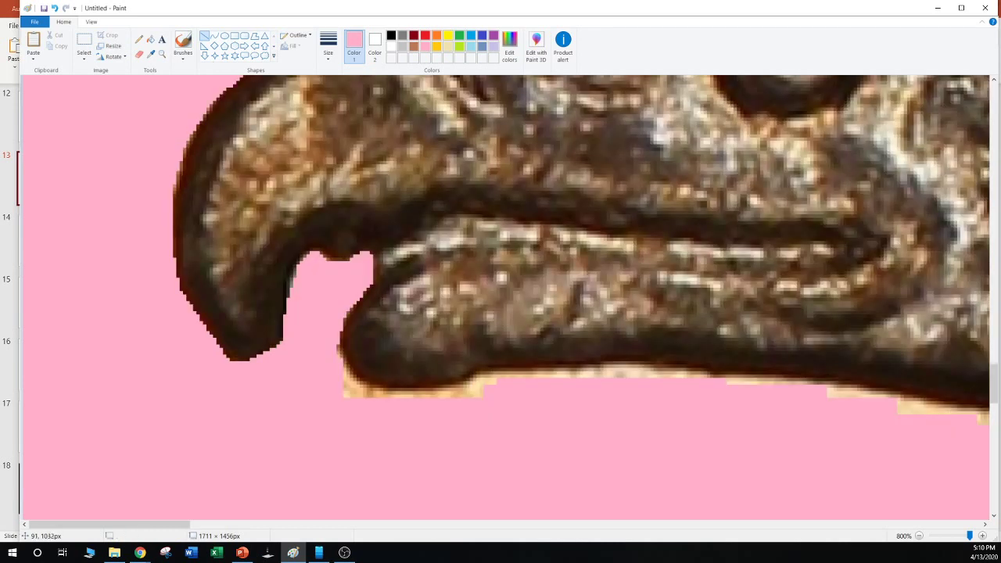
mouse_move(307, 331)
left_mouse_down()
mouse_move(316, 438)
mouse_move(334, 427)
mouse_move(389, 433)
left_mouse_up()
mouse_move(321, 343)
left_mouse_down()
mouse_move(349, 414)
mouse_move(379, 426)
left_mouse_up()
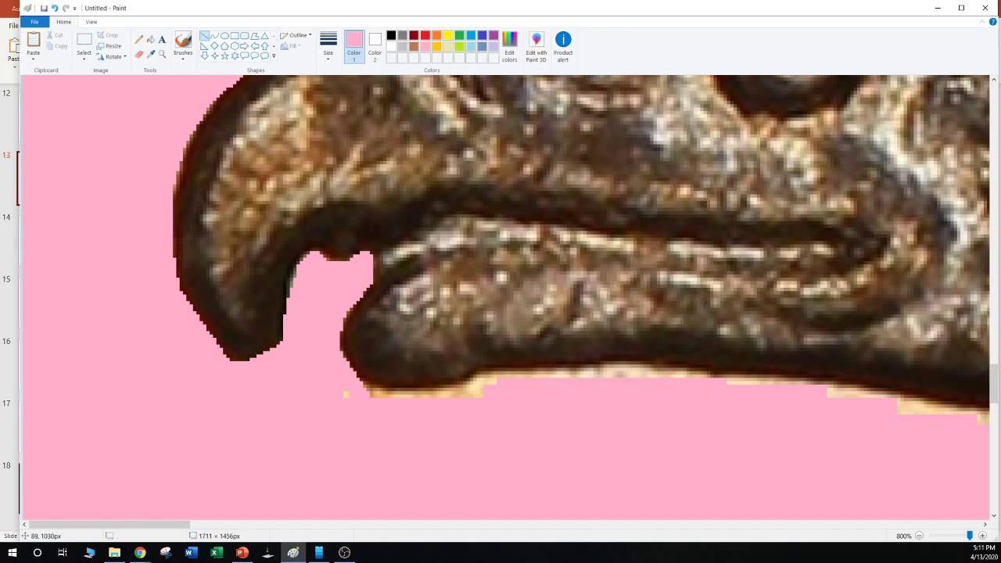
left_click_drag(326, 306, 481, 379)
left_click(307, 403)
left_click(367, 380)
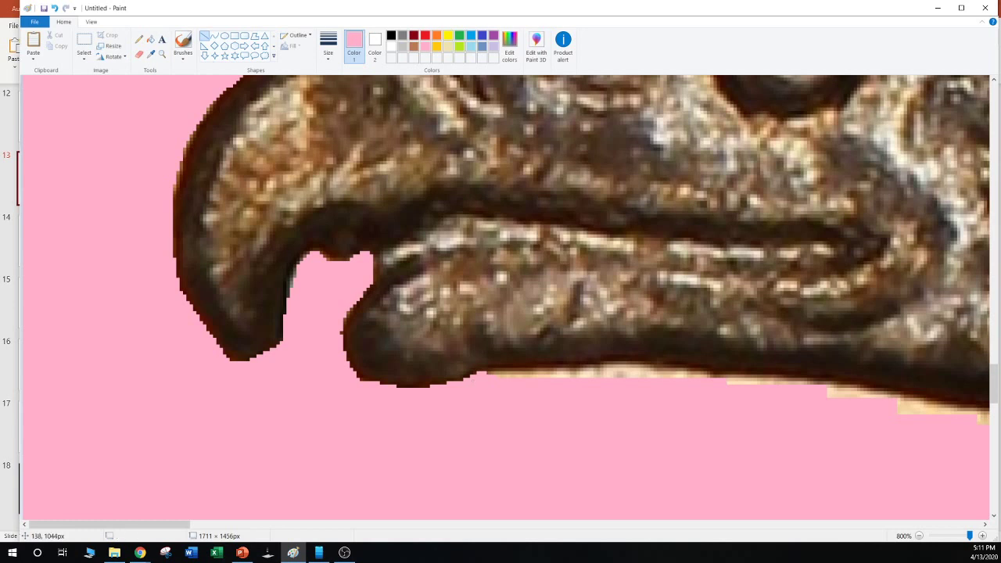
Cover the beige strip along the underside of the lower jaw, from its front to below the mouth corner, with pink lines
left_click_drag(473, 383, 702, 384)
key("Escape")
left_click(642, 482)
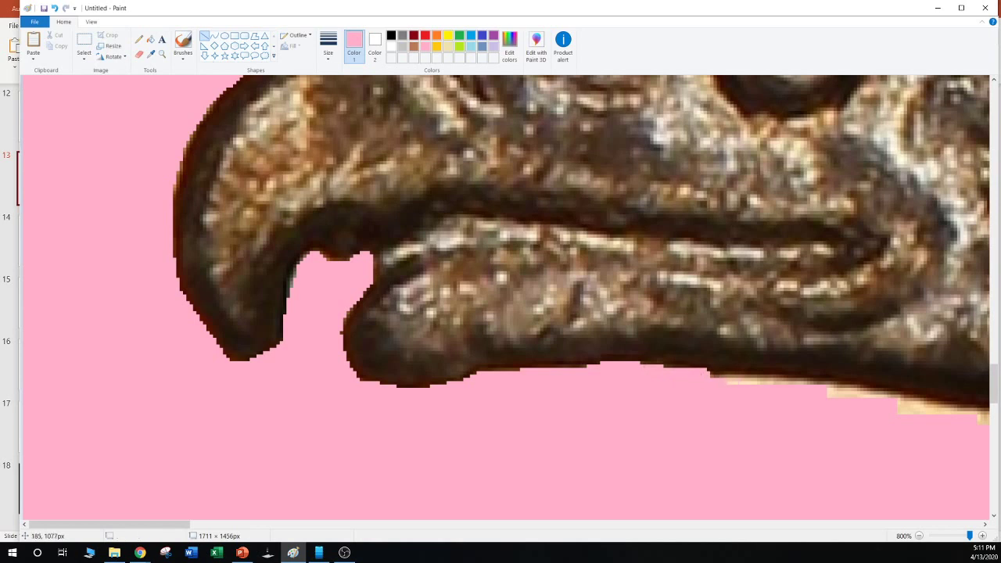
left_click_drag(110, 524, 211, 524)
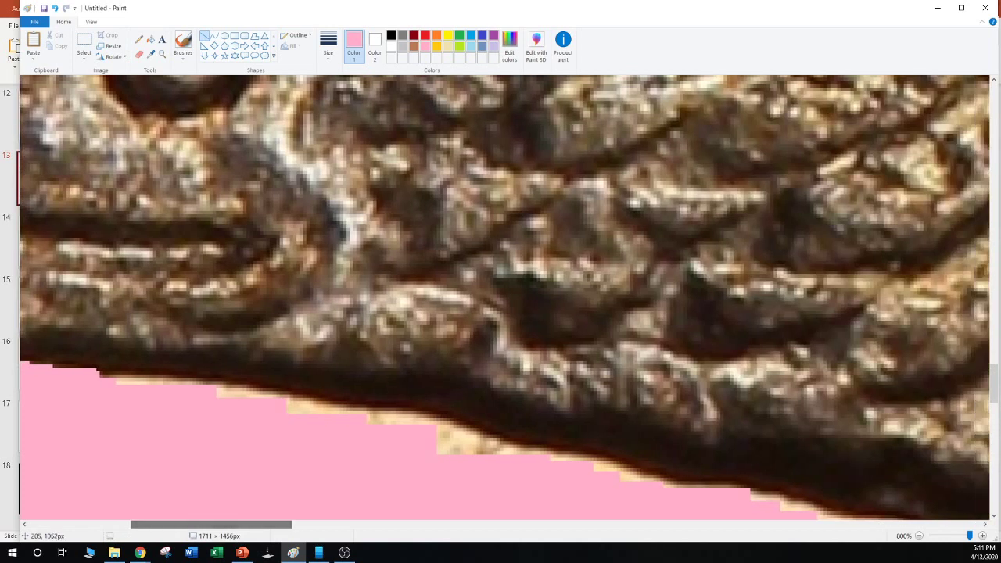
left_click_drag(80, 389, 193, 383)
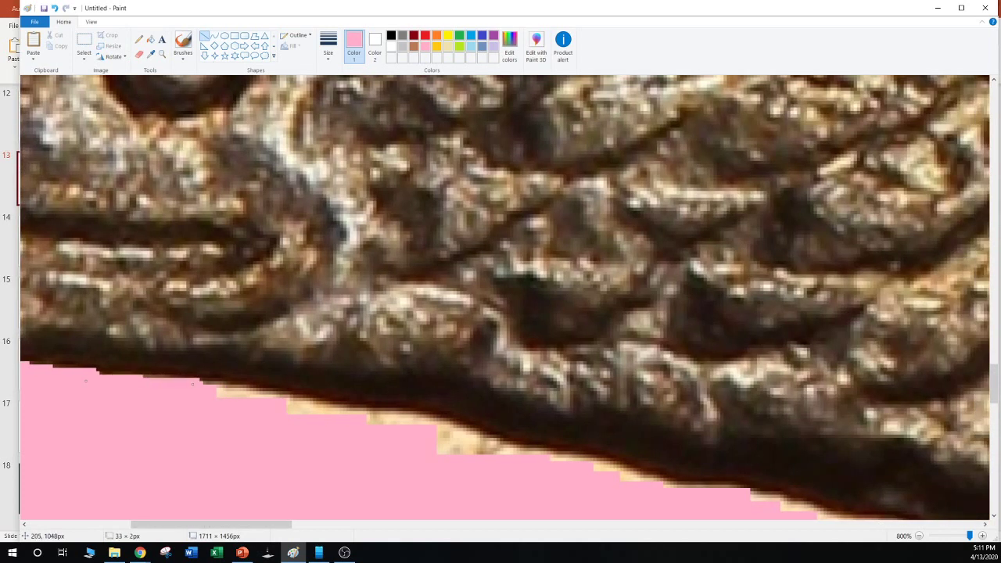
left_click_drag(86, 380, 92, 374)
Trace pink lines along the sloping lower edge behind the mouth corner, covering the beige fringe next to the dark outline
left_click_drag(182, 384, 406, 414)
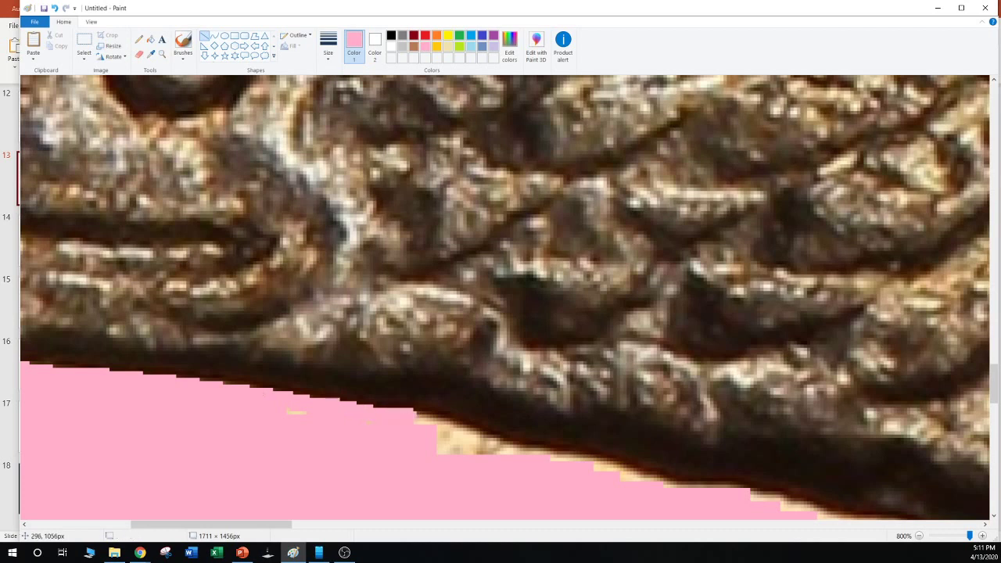
left_click_drag(324, 395, 510, 444)
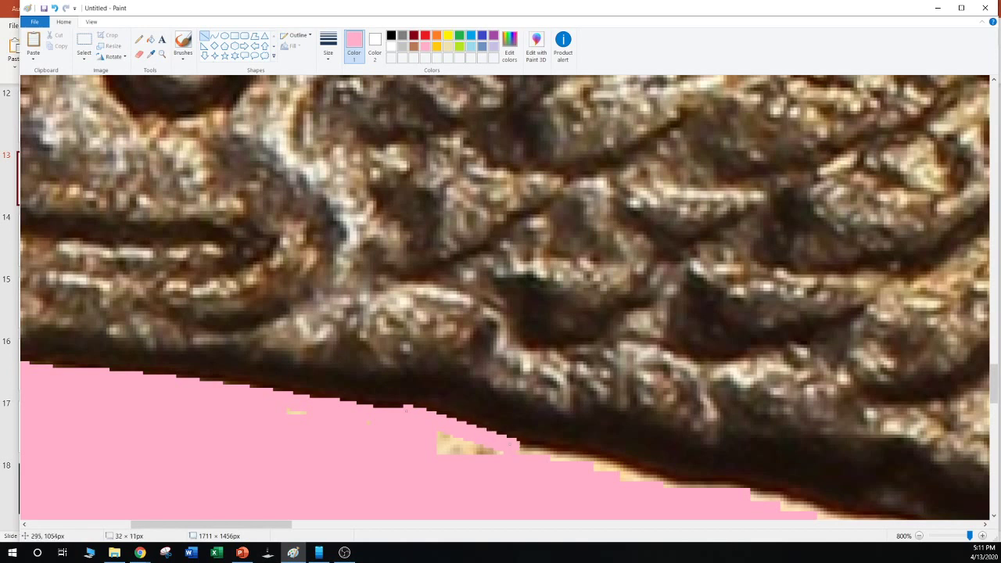
left_click_drag(407, 410, 410, 417)
left_click(407, 457)
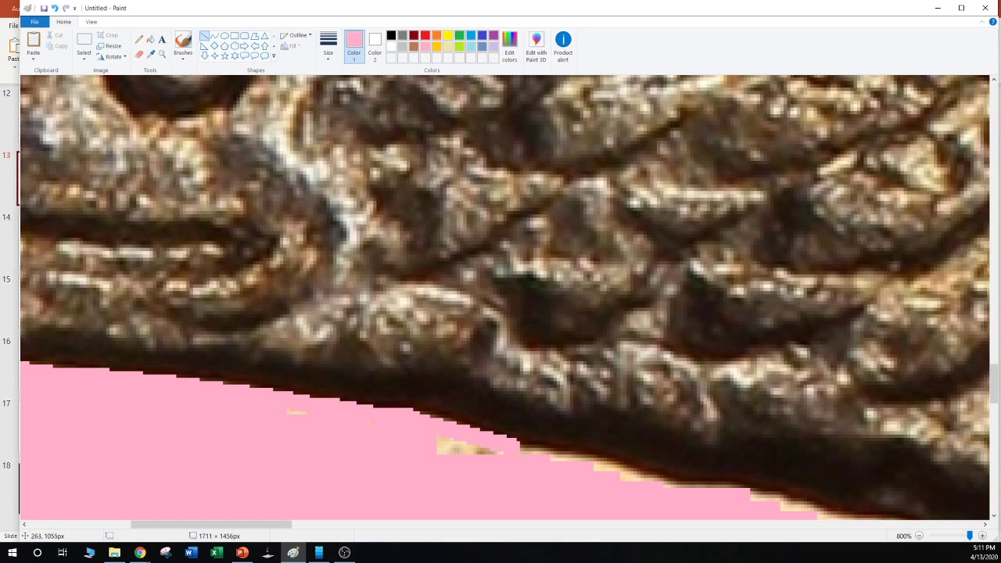
Paint over the stray beige specks and the leftover beige patch just below the newly traced jaw edge
left_click_drag(278, 407, 329, 413)
left_click(408, 427)
left_click_drag(414, 430, 494, 459)
left_click(446, 452)
left_click_drag(429, 444, 453, 455)
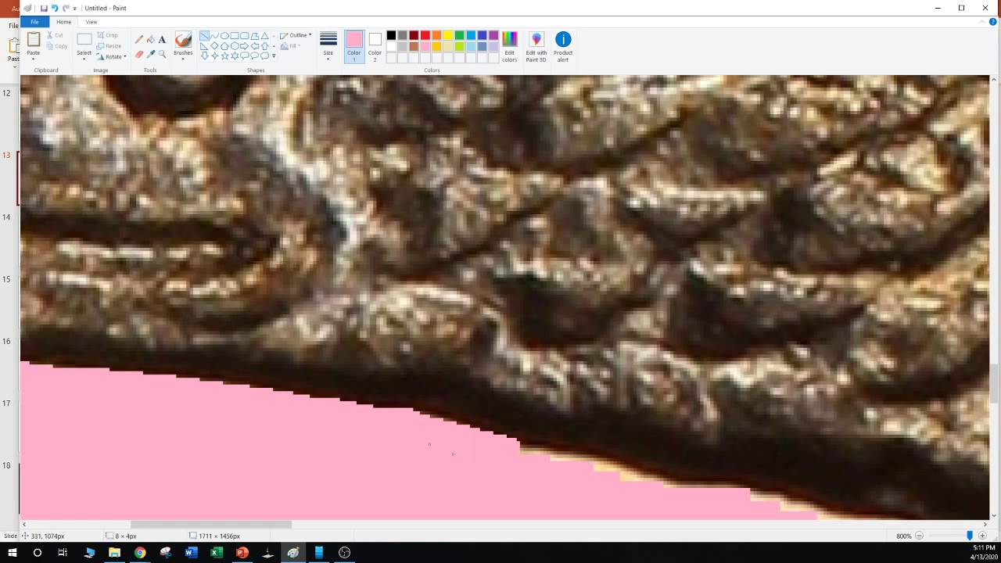
Continue the pink lines along the throat's lower edge, covering the thin beige fringe where the previous tracing ended
scroll(514, 467, "right", 10)
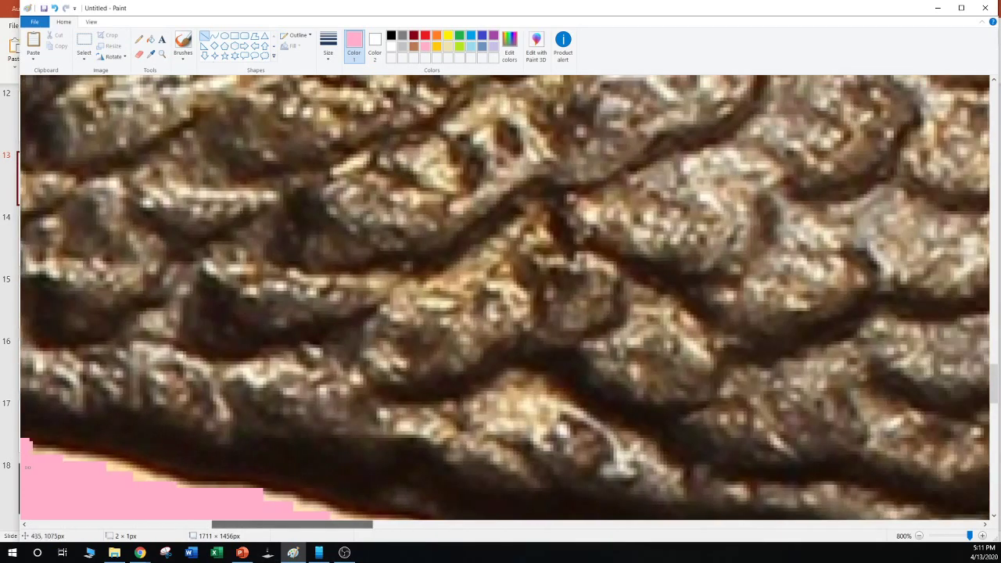
scroll(27, 357, "down", 3)
scroll(28, 357, "down", 3)
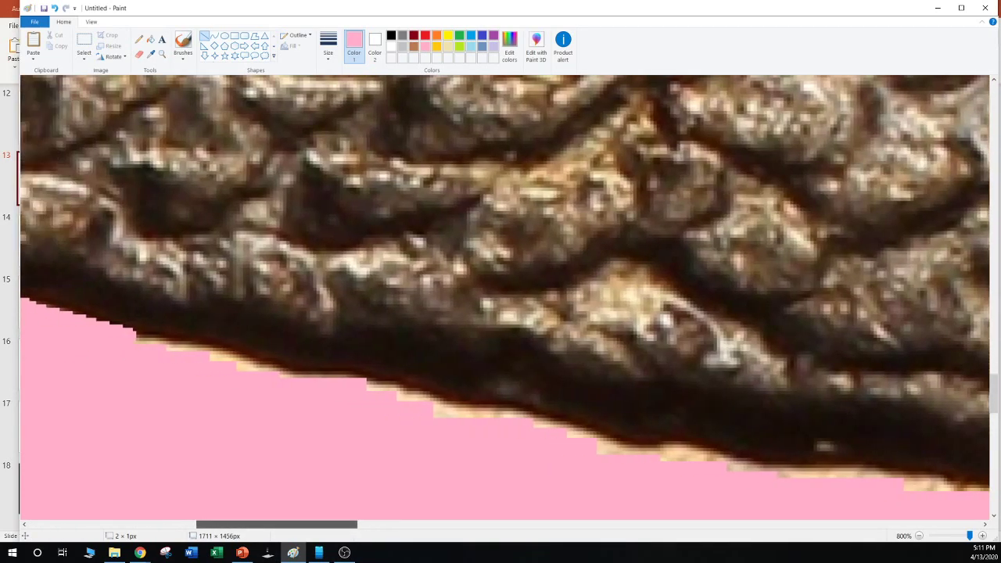
scroll(28, 357, "left", 4)
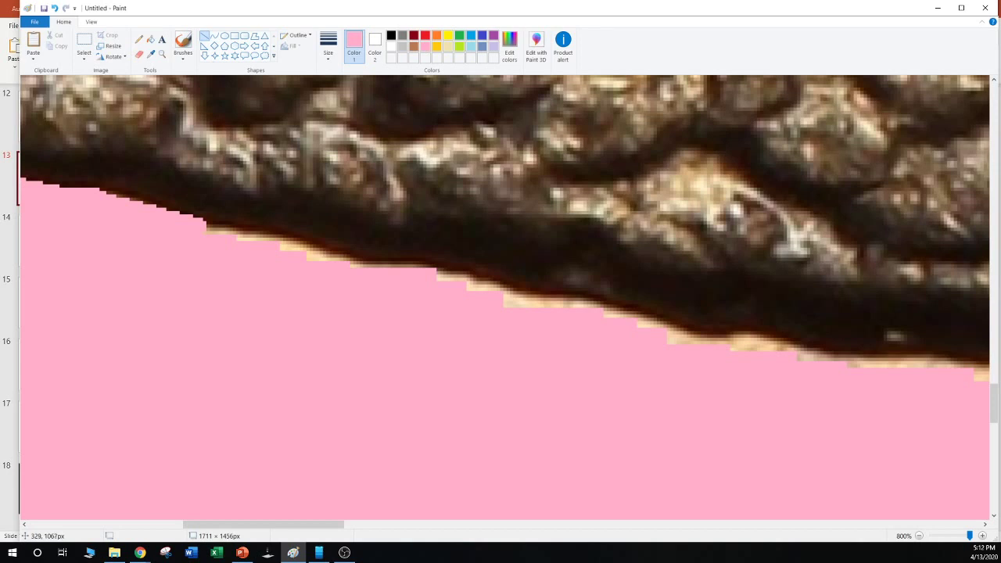
mouse_move(205, 222)
left_mouse_down()
mouse_move(286, 236)
mouse_move(420, 279)
left_mouse_up()
left_click(297, 293)
left_click_drag(280, 249, 412, 267)
left_click(318, 300)
left_click(391, 284)
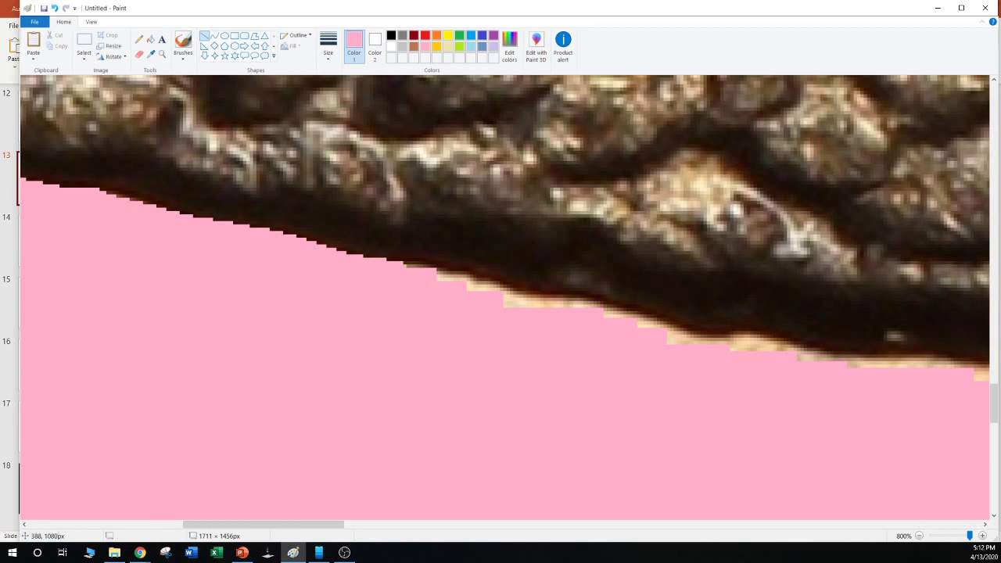
Draw a short pink line over the next beige steps on the descending throat edge and align it with the dark outline
left_click_drag(421, 260, 516, 297)
left_click_drag(423, 264, 523, 294)
left_click(438, 285)
left_click_drag(430, 267, 423, 267)
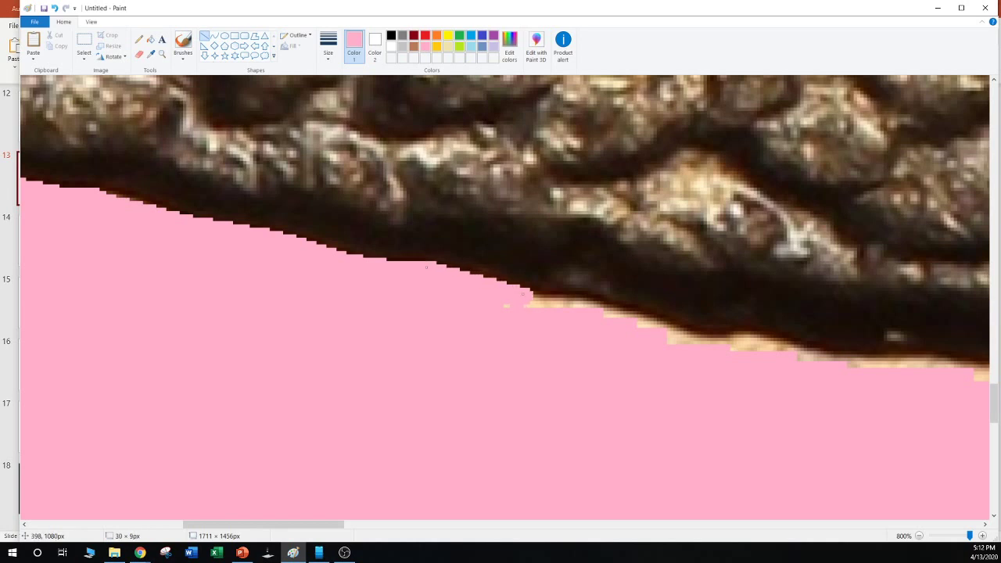
Trace the rest of the descending throat edge in pink and remove the isolated beige speck below it
left_click(551, 391)
left_click_drag(520, 297, 581, 302)
left_click(505, 324)
left_click_drag(493, 304, 707, 339)
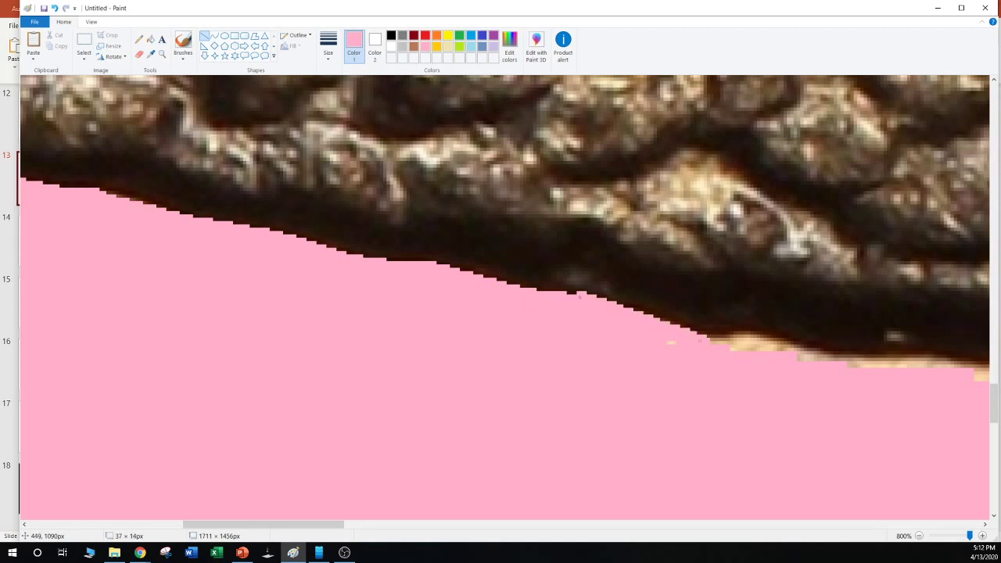
left_click_drag(580, 297, 589, 304)
left_click(587, 404)
scroll(504, 297, "right", 5)
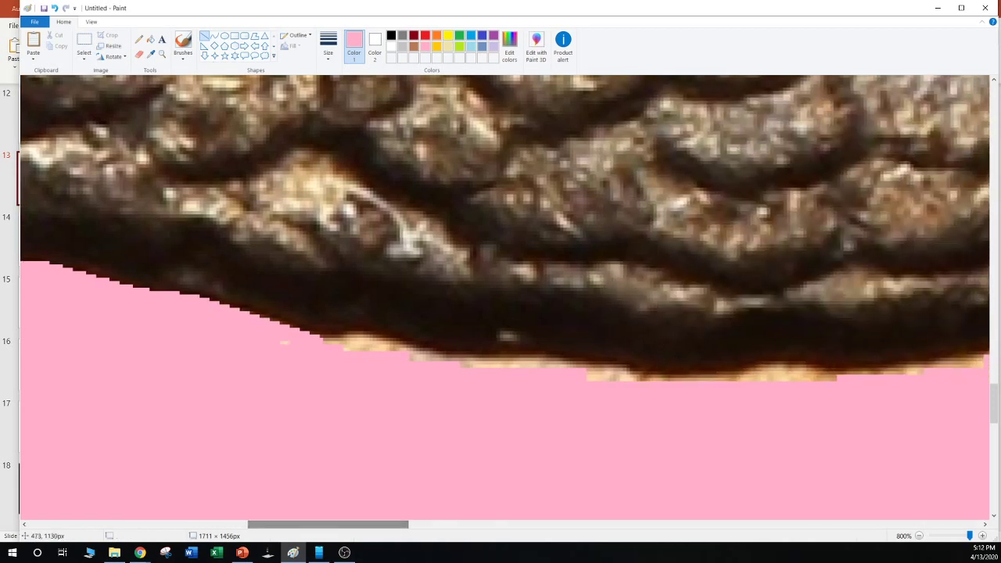
left_click_drag(280, 335, 279, 338)
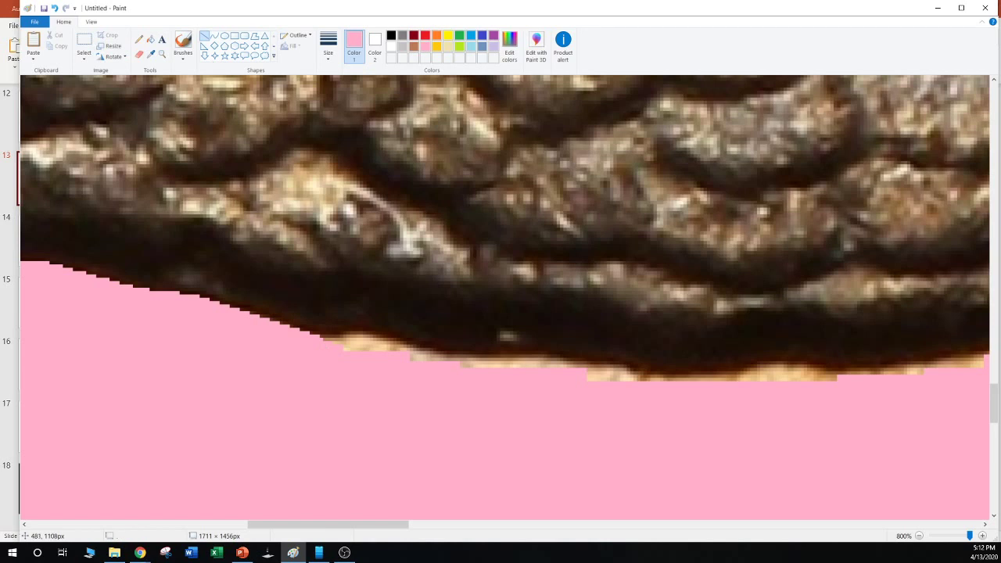
left_click(272, 380)
Cover the beige patches where the throat edge flattens out with pink lines fitted to the dark outline
left_click_drag(289, 340, 500, 368)
left_click(346, 368)
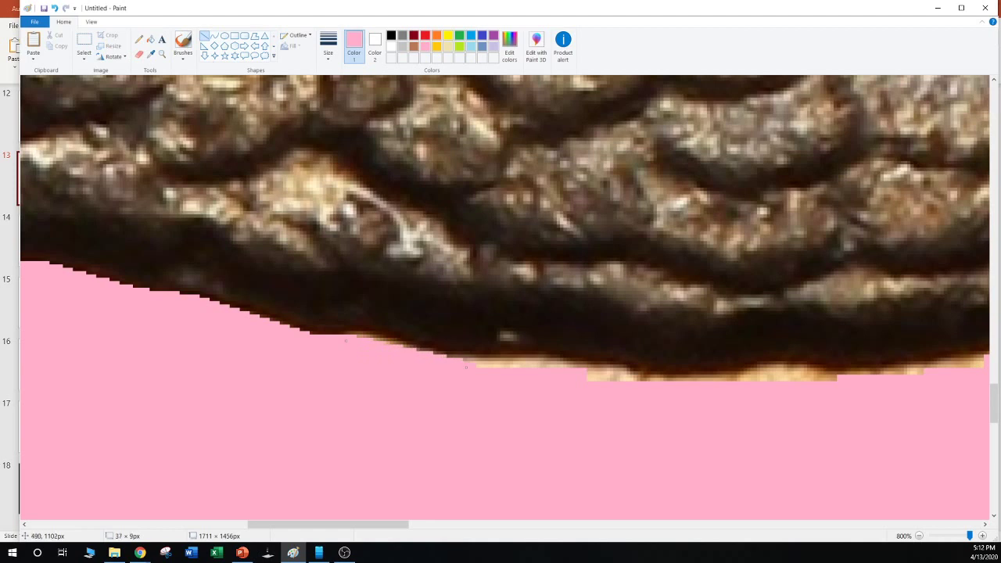
left_click_drag(345, 341, 370, 349)
left_click(361, 378)
left_click(365, 379)
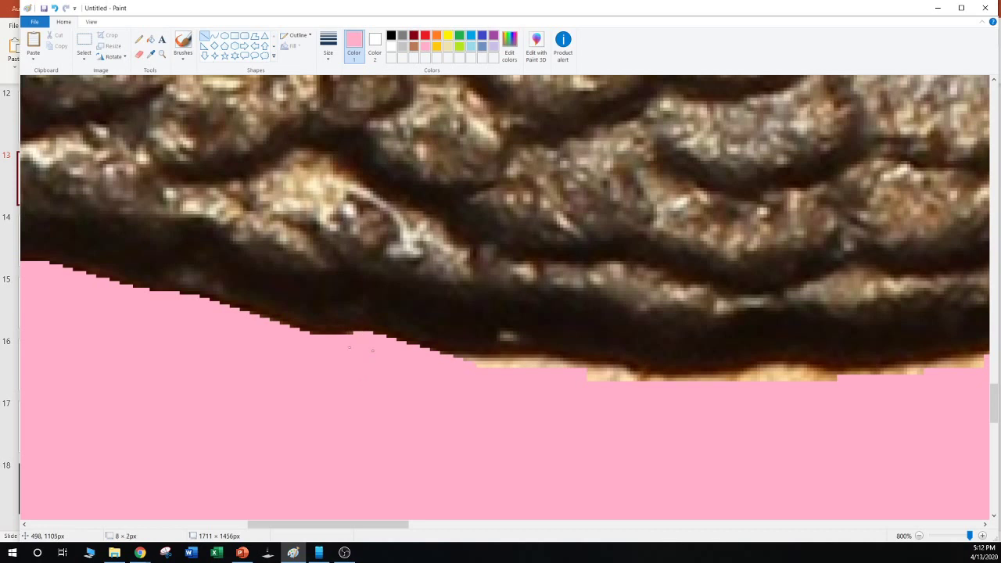
left_click(391, 372)
left_click_drag(429, 360, 539, 360)
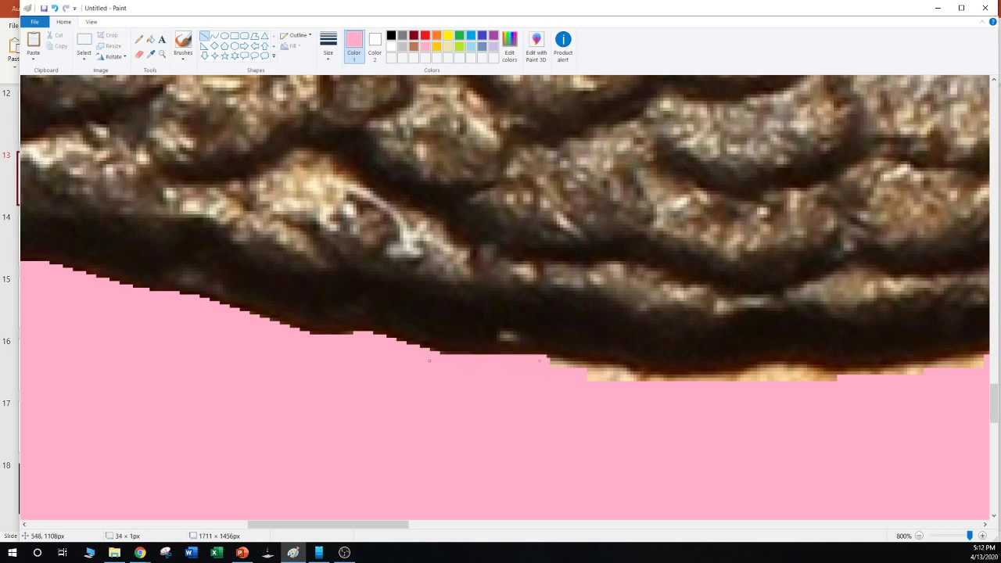
Cover the beige strip along the nearly level bottom edge with pink lines, nudging the last one to follow the outline
left_click(522, 396)
left_click_drag(535, 363, 759, 378)
left_click(638, 386)
left_click(686, 407)
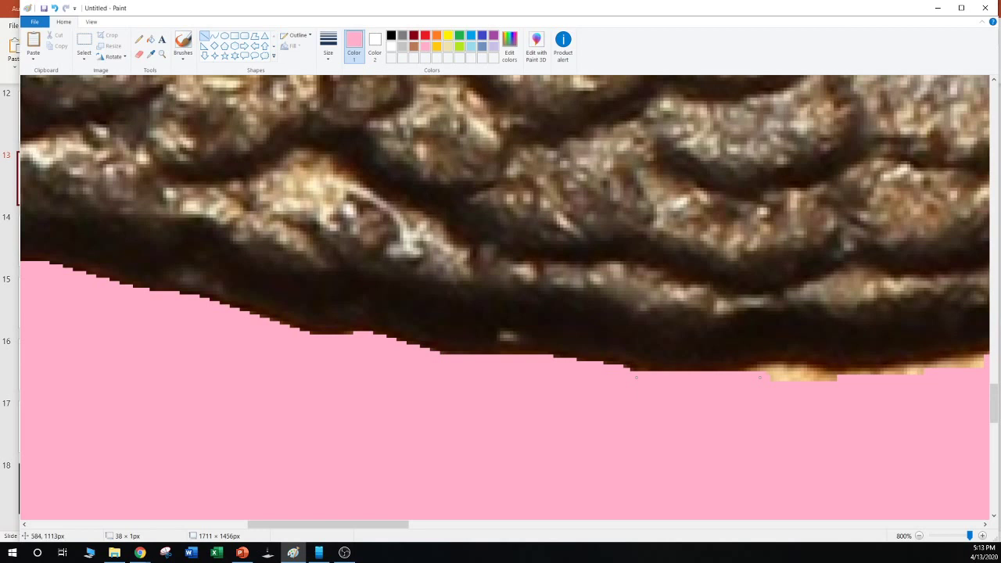
key("Down")
key("Down")
key("Down")
key("Up")
key("Up")
key("Down")
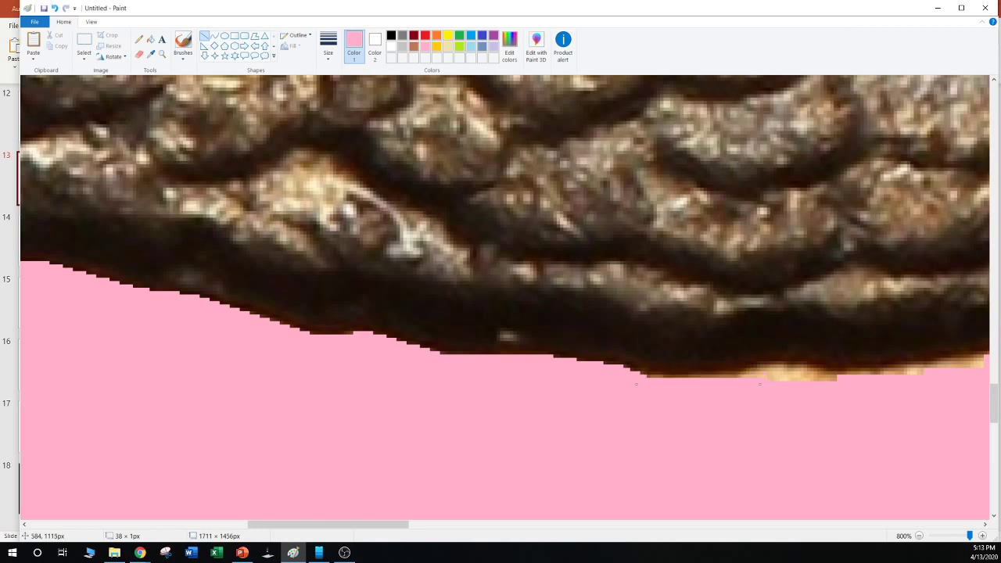
left_click_drag(661, 385, 661, 382)
Paint pink over most of the thick beige patch at the lowest part of the head's outline
left_click(707, 404)
mouse_move(725, 382)
left_mouse_down()
mouse_move(806, 368)
mouse_move(766, 368)
left_mouse_up()
left_click(763, 397)
left_click(772, 399)
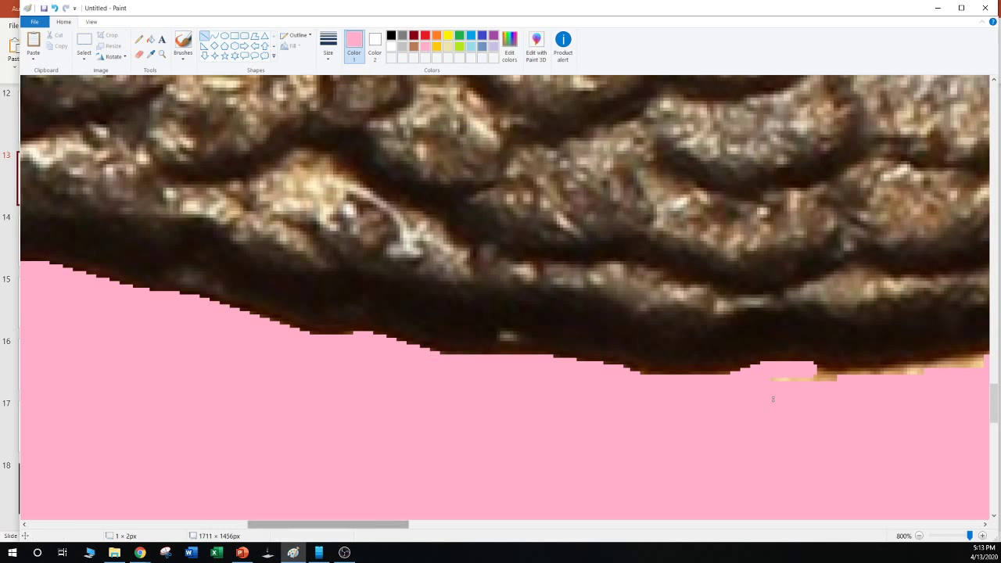
scroll(773, 399, "right", 5)
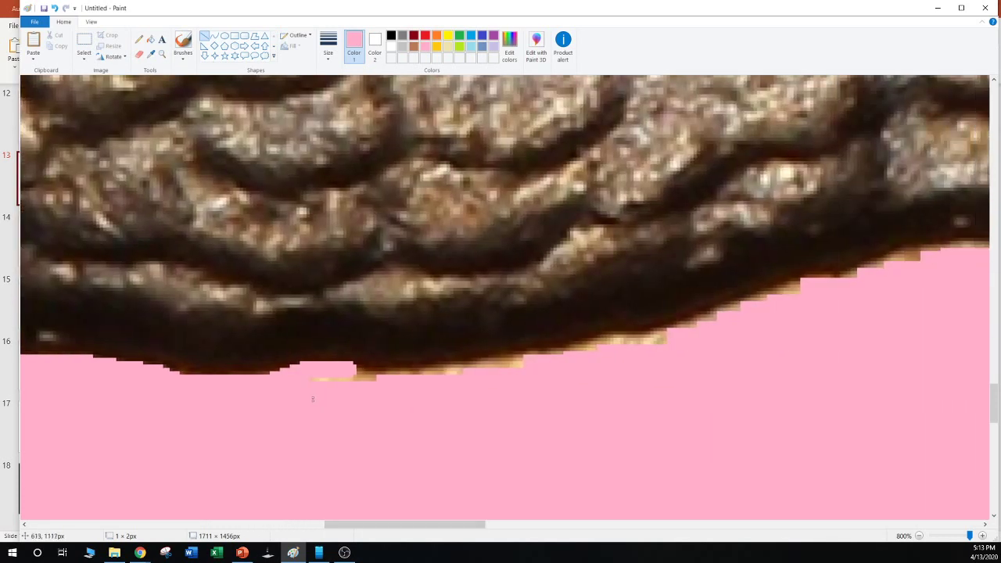
left_click(312, 398)
Clear the leftover beige strip at the lowest part and cover the fringe along the start of the rising edge in pink
mouse_move(313, 380)
left_mouse_down()
mouse_move(466, 393)
mouse_move(491, 373)
mouse_move(609, 348)
mouse_move(611, 339)
mouse_move(663, 345)
mouse_move(663, 354)
mouse_move(705, 323)
left_mouse_up()
left_click(457, 415)
left_click(499, 429)
left_click(661, 365)
left_click(630, 351)
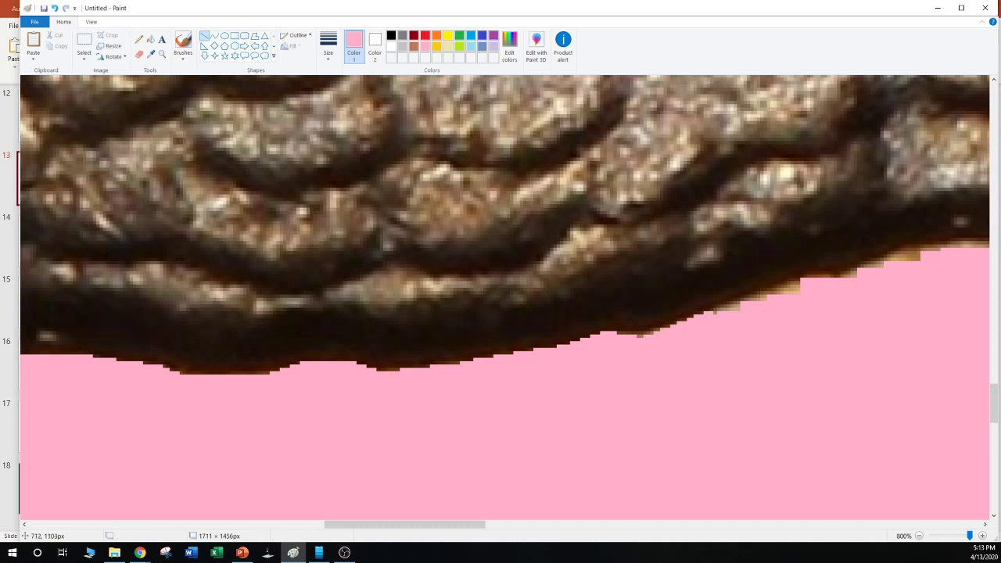
mouse_move(637, 341)
left_mouse_down()
mouse_move(671, 331)
mouse_move(609, 350)
left_mouse_up()
left_click(561, 491)
Extend the pink tracing up the rising edge toward the arch in the neck's lower outline
left_click_drag(437, 525, 518, 524)
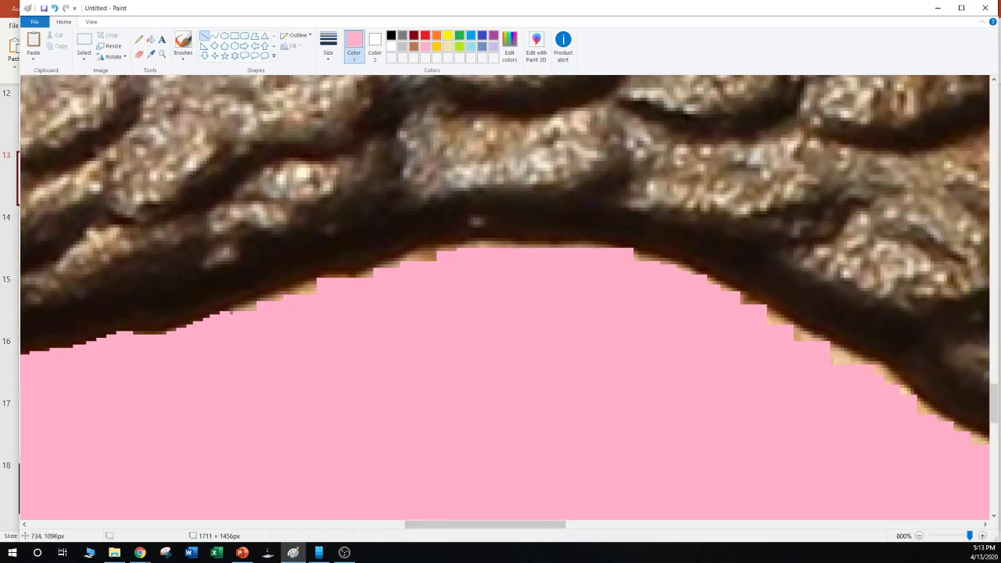
left_click_drag(231, 313, 410, 264)
left_click(352, 321)
left_click_drag(349, 280, 353, 283)
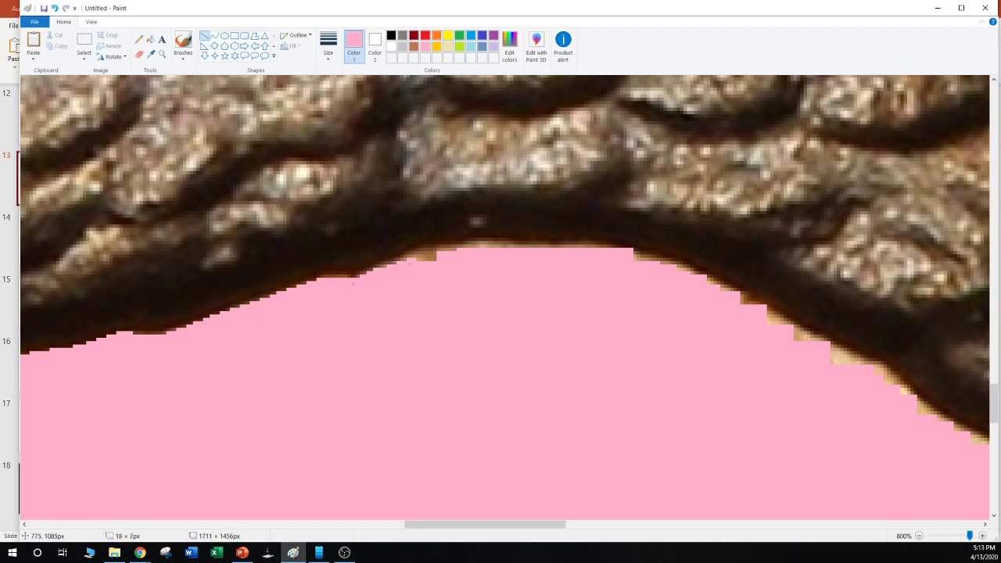
Cover the beige fringe across the top of the arch in the neck's lower outline with pink lines
mouse_move(409, 264)
left_mouse_down()
mouse_move(416, 252)
mouse_move(381, 273)
mouse_move(491, 248)
mouse_move(584, 247)
mouse_move(706, 279)
left_mouse_up()
left_click(423, 261)
left_click(530, 291)
left_click(599, 261)
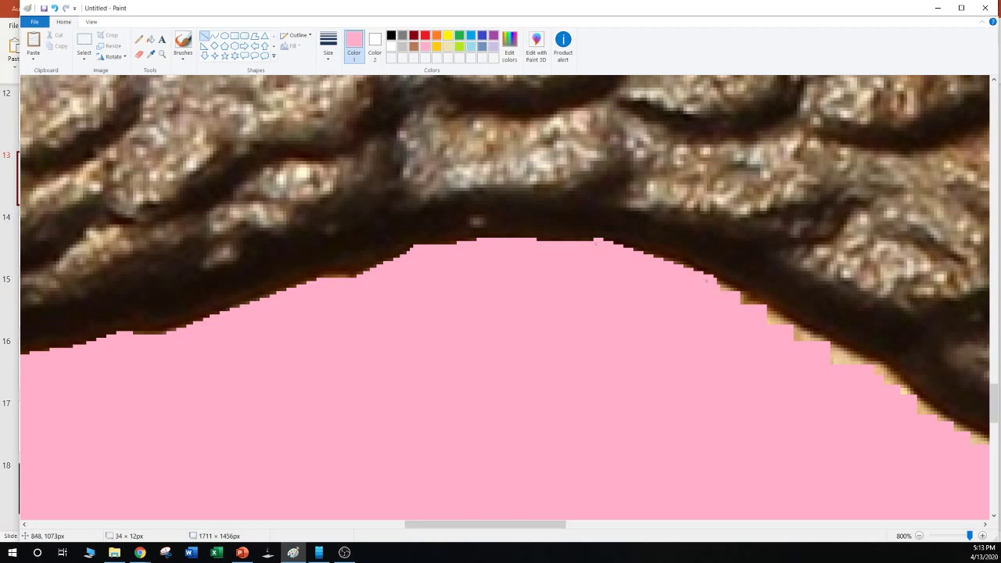
Trace pink lines down the descending side of the arch, covering its stepped beige fringe
left_click_drag(598, 243, 747, 301)
left_click(622, 308)
left_click_drag(645, 256, 640, 254)
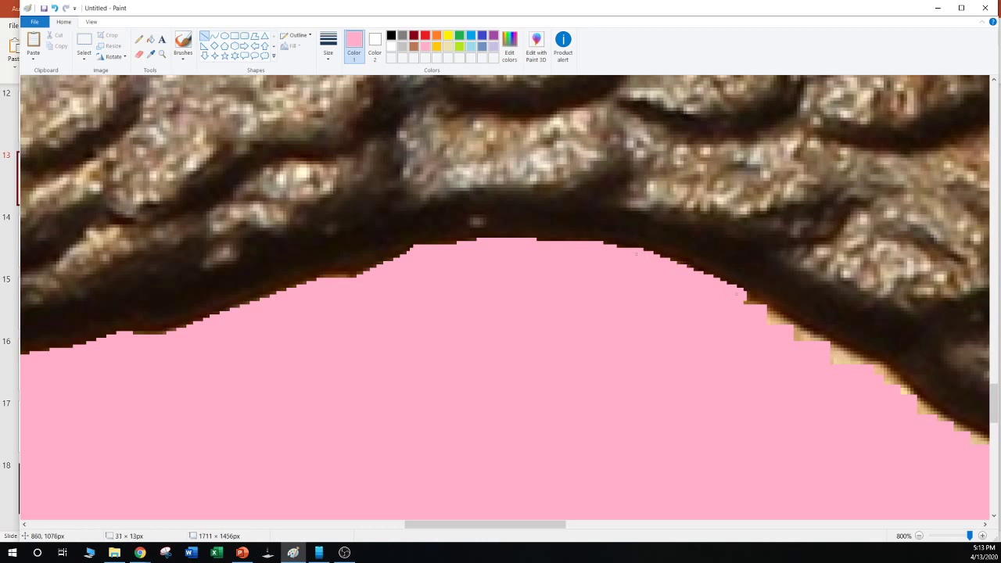
left_click(658, 319)
left_click_drag(731, 294, 816, 344)
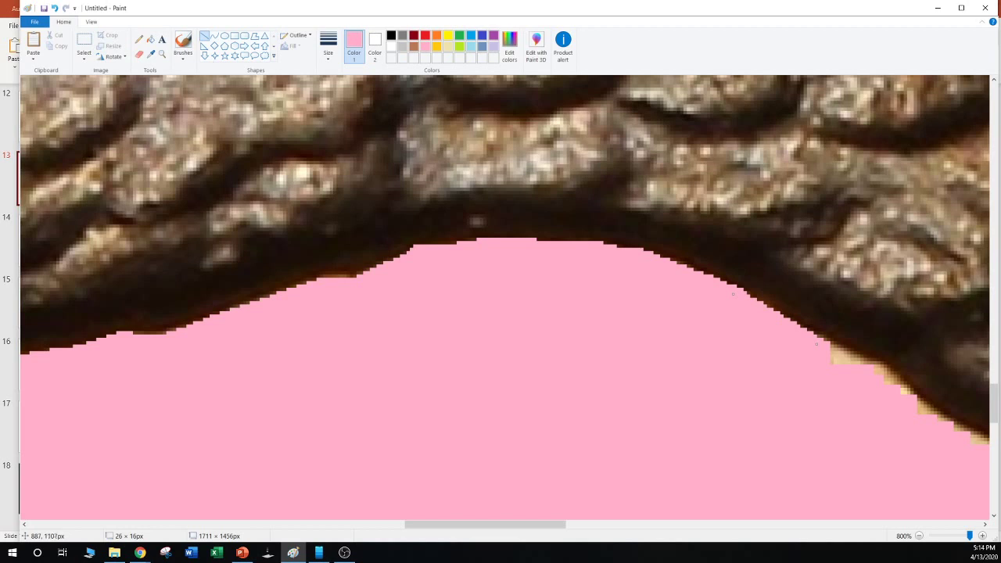
Paint the beige patch farther down the descending edge and the fringe along its steeper bend pink
left_click_drag(486, 524, 555, 523)
scroll(392, 344, "down", 3)
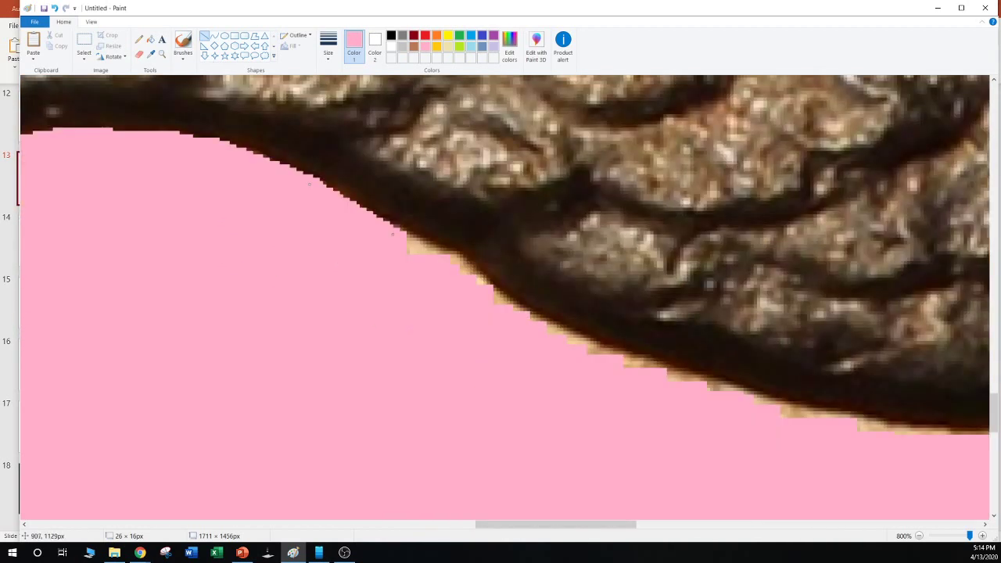
mouse_move(378, 227)
left_mouse_down()
mouse_move(456, 257)
mouse_move(408, 251)
left_mouse_up()
left_click(444, 279)
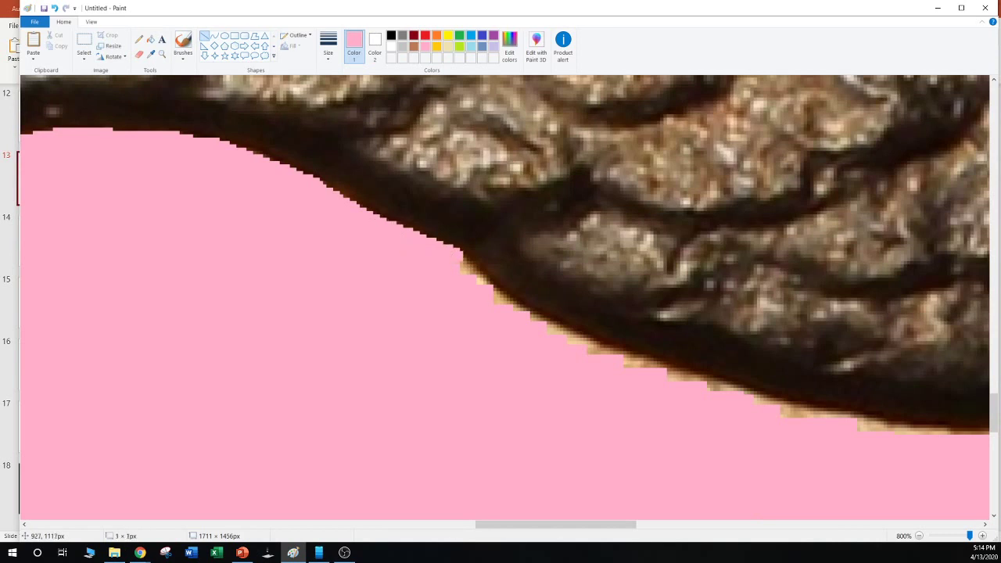
left_click(431, 269)
left_click_drag(456, 254, 522, 327)
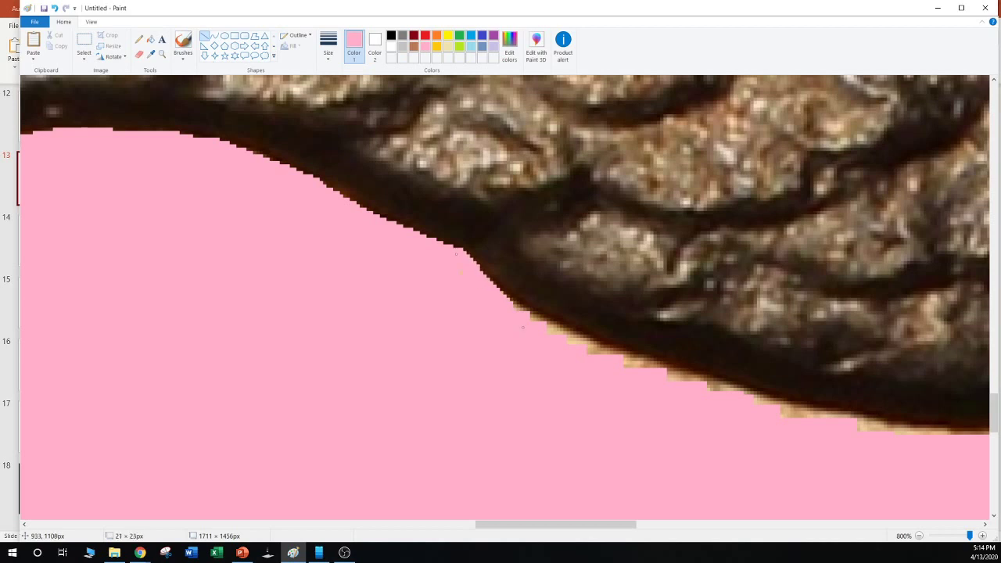
Align the line at the steep bend and cover the beige fringe along the gentler slope beyond it in pink
left_click_drag(456, 254, 456, 257)
left_click_drag(522, 327, 615, 360)
left_click(461, 286)
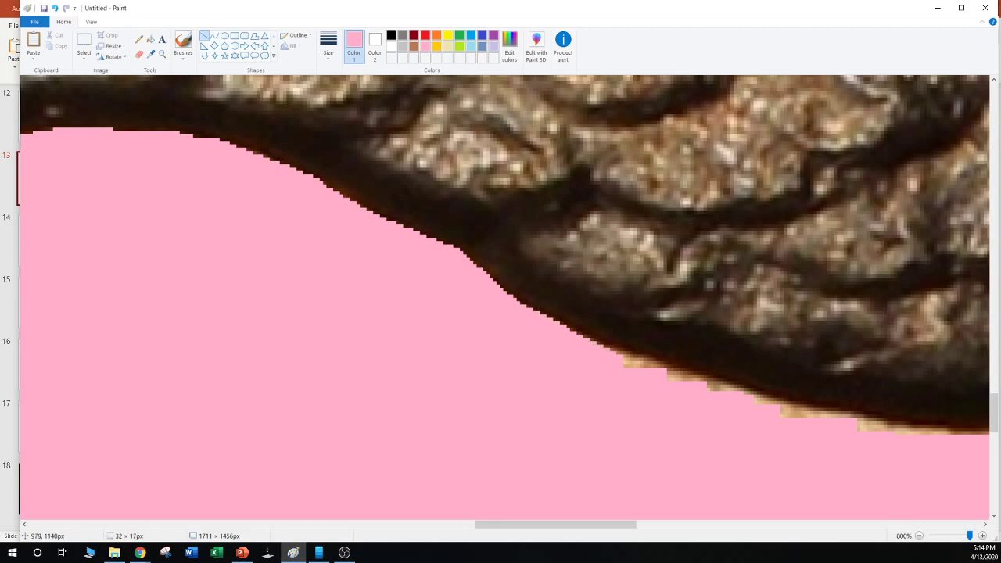
left_click(572, 364)
left_click_drag(701, 401, 714, 389)
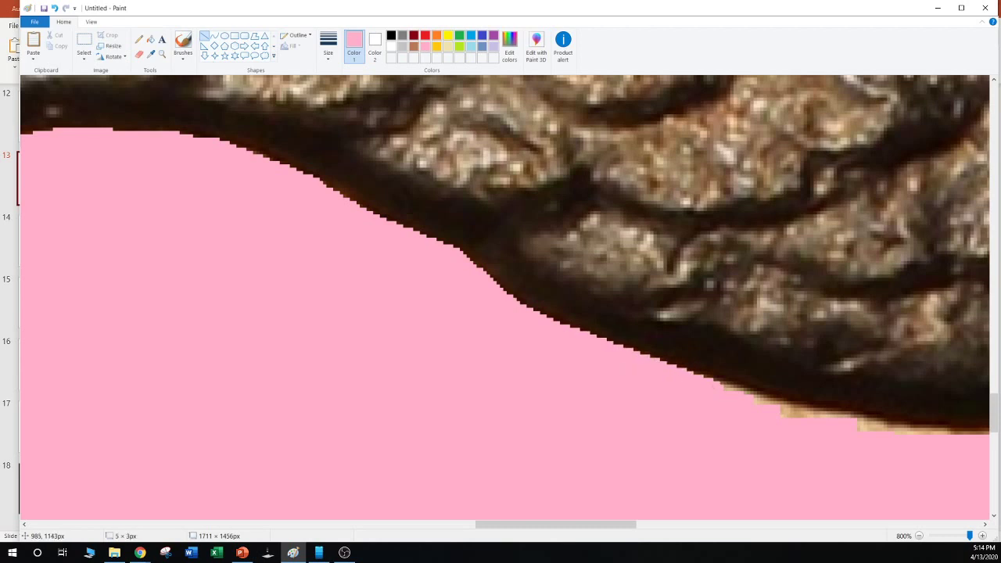
Cover the beige fringe where the neck's lower edge begins to level out with pink lines
scroll(504, 297, "right", 5)
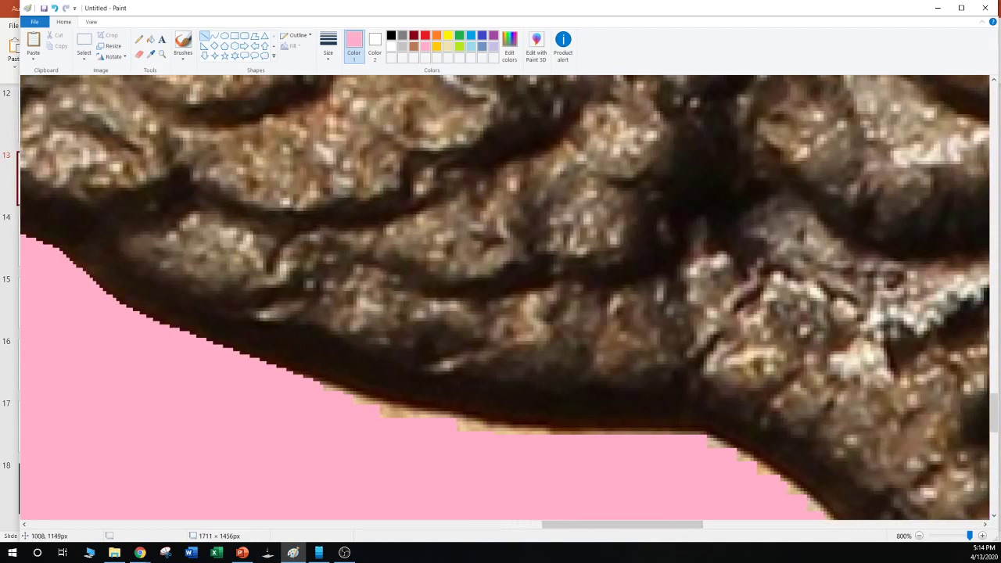
mouse_move(304, 385)
left_mouse_down()
mouse_move(503, 434)
mouse_move(509, 467)
left_mouse_up()
left_click(442, 434)
left_click_drag(365, 407, 386, 421)
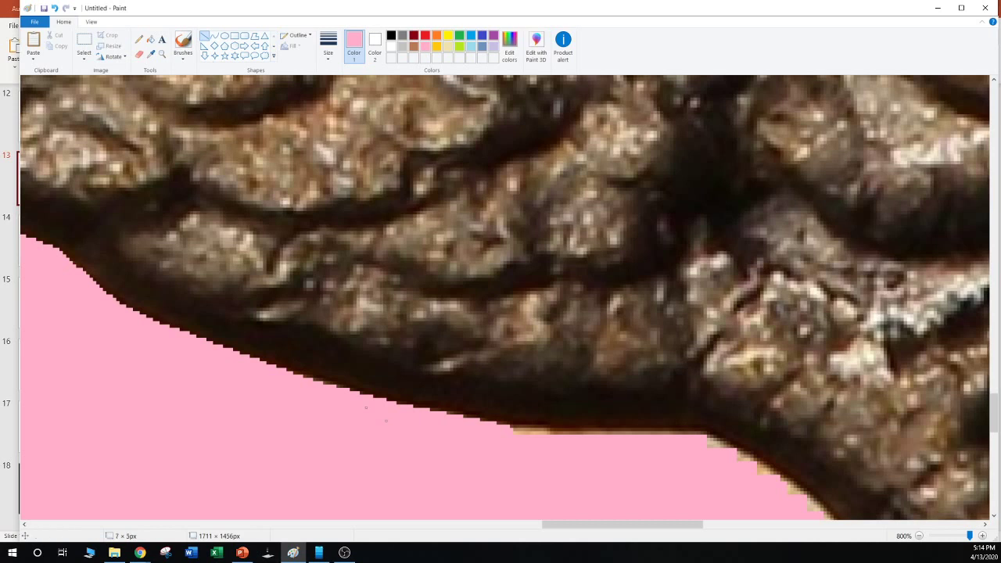
Cover the beige fringe along the level stretch of the neck's lower edge with a pink line
left_click_drag(502, 432, 707, 441)
left_click(585, 452)
left_click(712, 475)
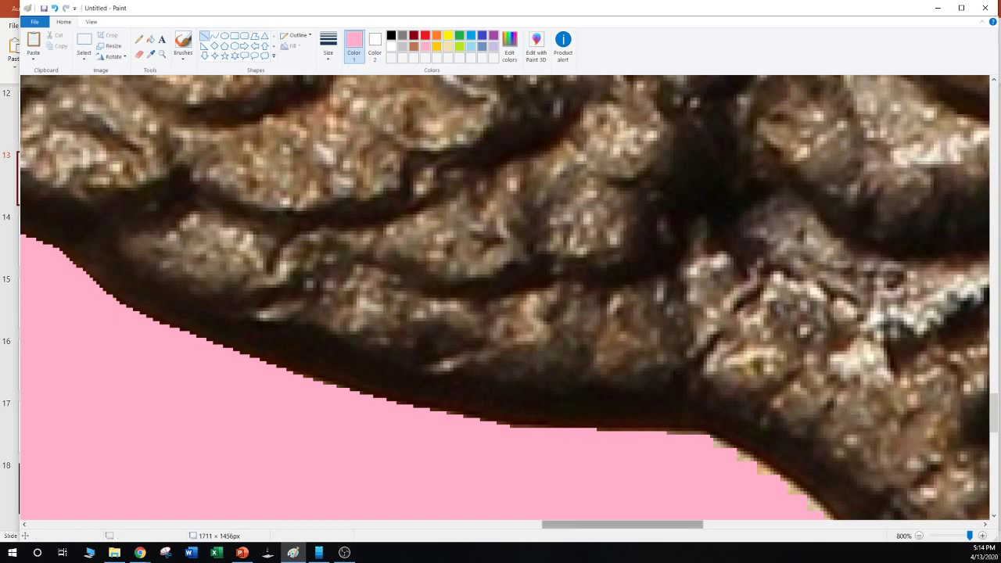
Trace pink lines down the slope beyond the level stretch, covering its beige fringe as far as the bend at its foot
left_click_drag(653, 524, 695, 525)
scroll(640, 383, "down", 3)
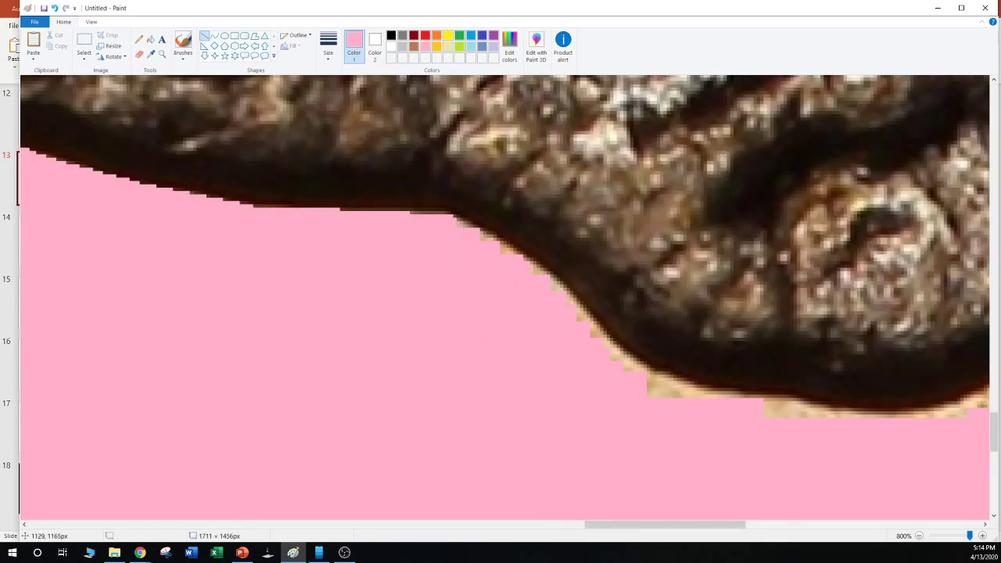
mouse_move(448, 230)
left_mouse_down()
mouse_move(535, 282)
mouse_move(649, 385)
left_mouse_up()
left_click(533, 325)
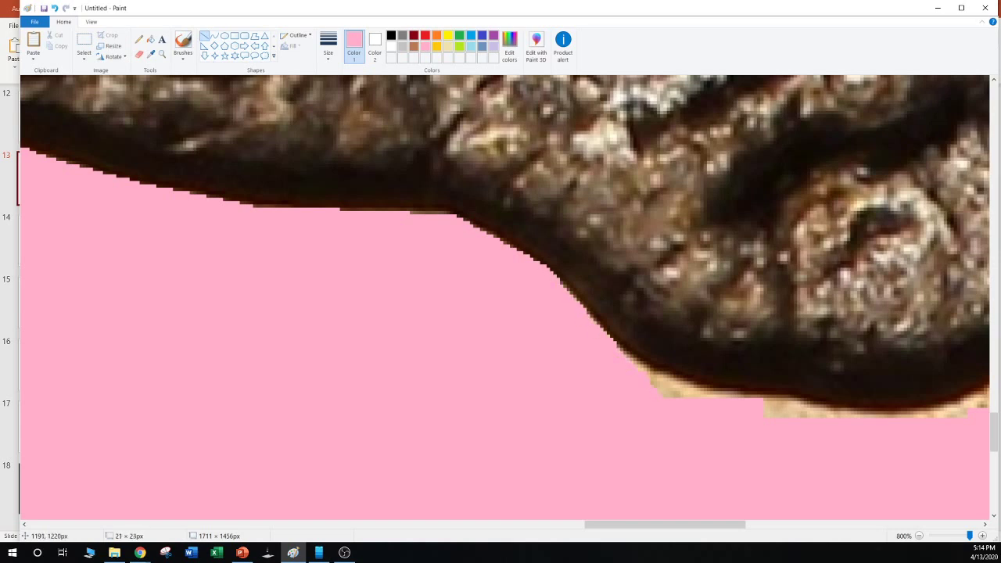
left_click(623, 422)
left_click_drag(612, 350, 690, 404)
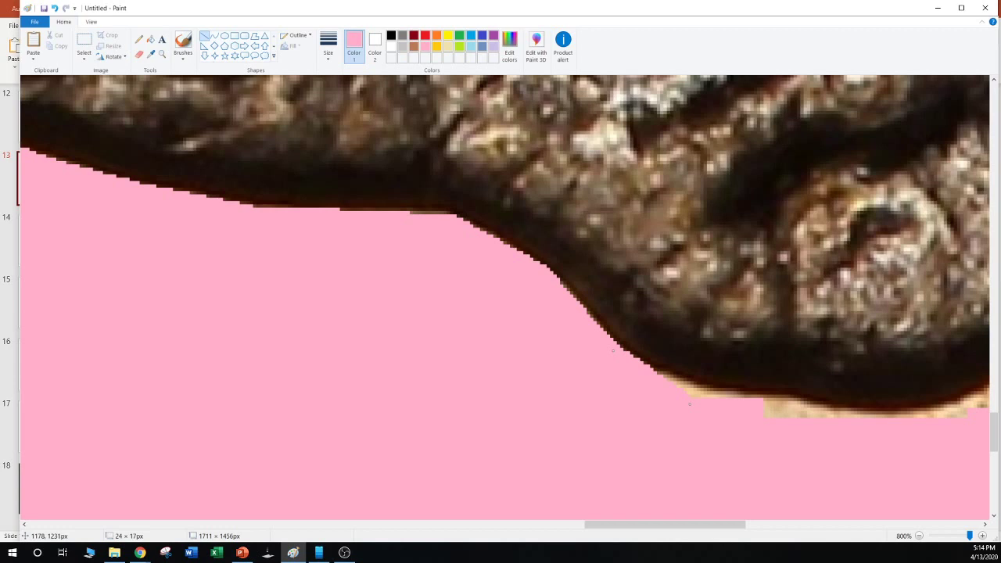
left_click(508, 364)
Cover the beige strip along the gentle slope leading to the lowest point of the contour in pink
mouse_move(638, 382)
left_mouse_down()
mouse_move(719, 402)
mouse_move(639, 377)
mouse_move(840, 410)
mouse_move(764, 415)
left_mouse_up()
left_click(678, 405)
left_click(774, 413)
left_click(844, 444)
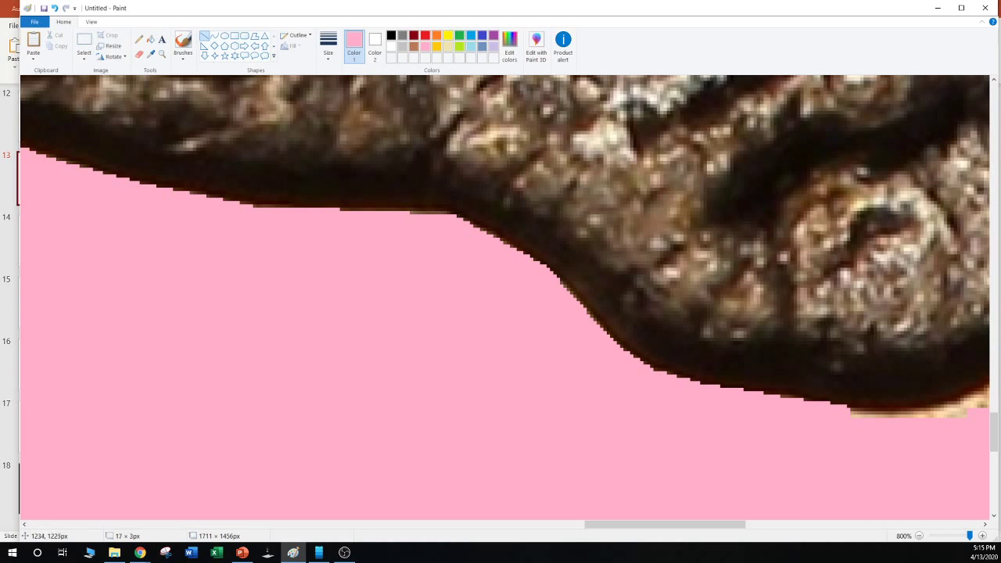
left_click(708, 504)
Paint the beige fringe under the lowest point of the contour pink
scroll(504, 297, "right", 10)
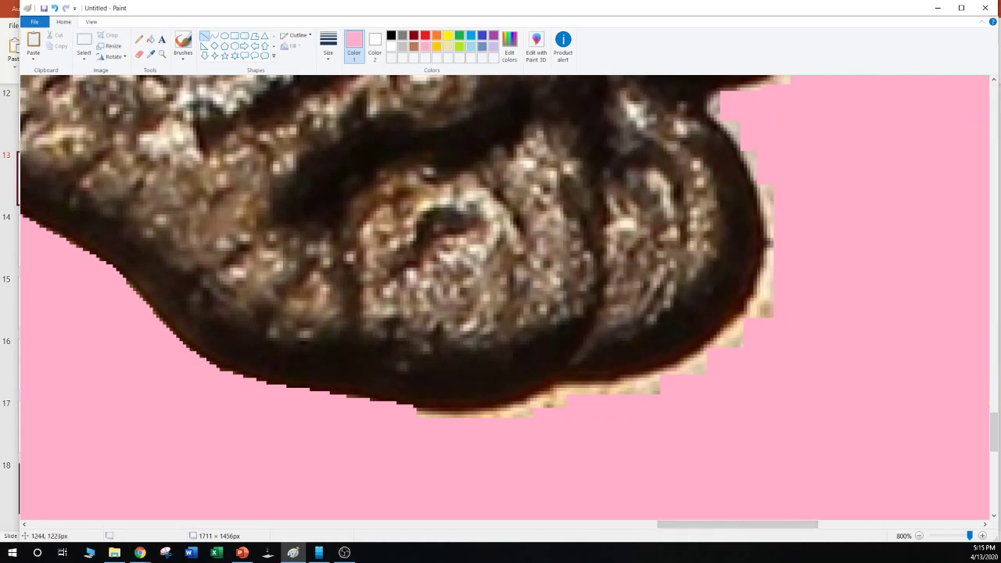
mouse_move(407, 423)
left_mouse_down()
mouse_move(498, 431)
mouse_move(469, 439)
mouse_move(532, 400)
left_mouse_up()
left_click(478, 445)
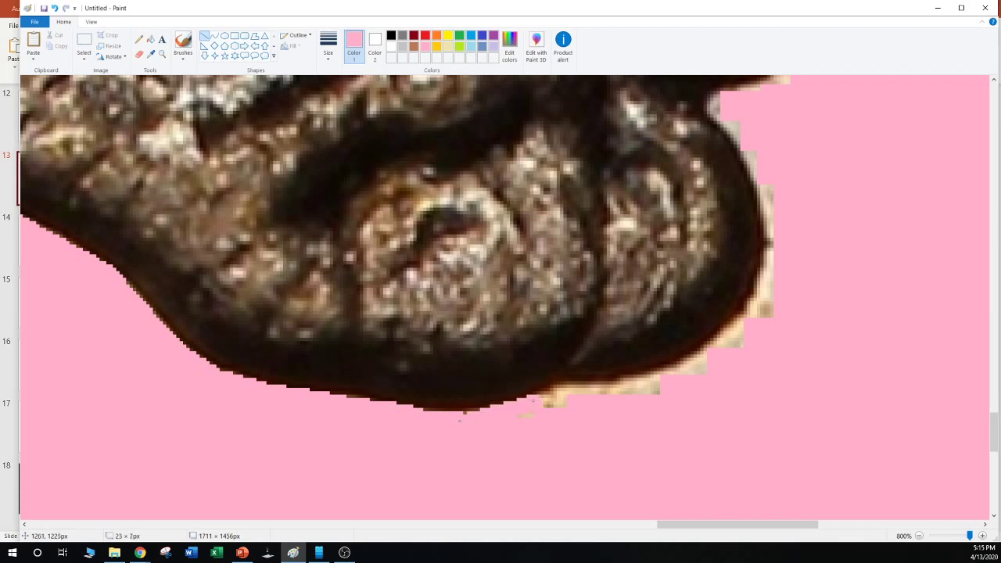
left_click_drag(459, 420, 459, 418)
left_click(569, 444)
Cover the beige patch and stray remnants at the notch where the end lobe begins with pink lines
left_click_drag(537, 399, 566, 378)
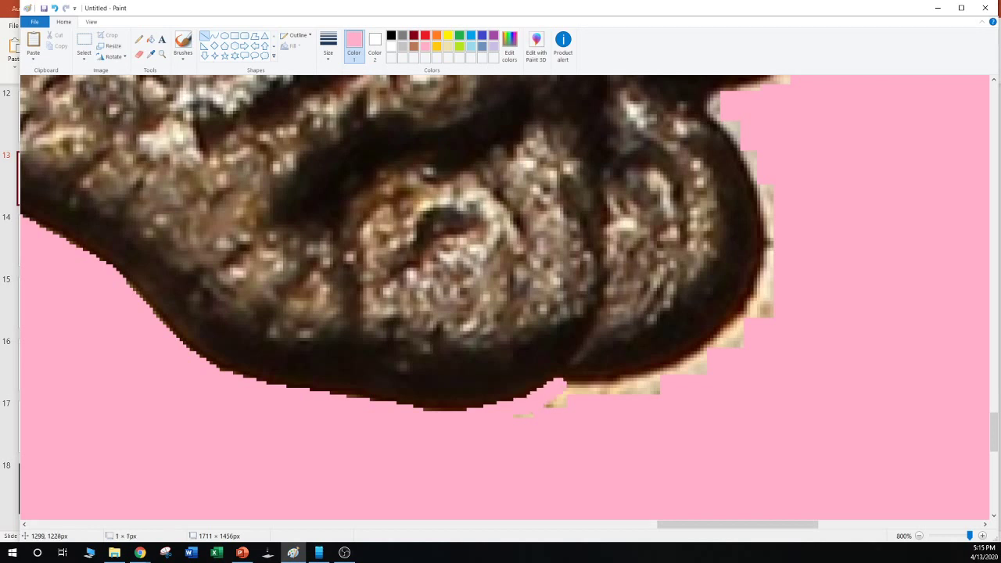
mouse_move(499, 417)
left_mouse_down()
mouse_move(563, 411)
mouse_move(537, 405)
mouse_move(588, 393)
mouse_move(664, 395)
left_mouse_up()
left_click(528, 405)
left_click(574, 398)
left_click(694, 432)
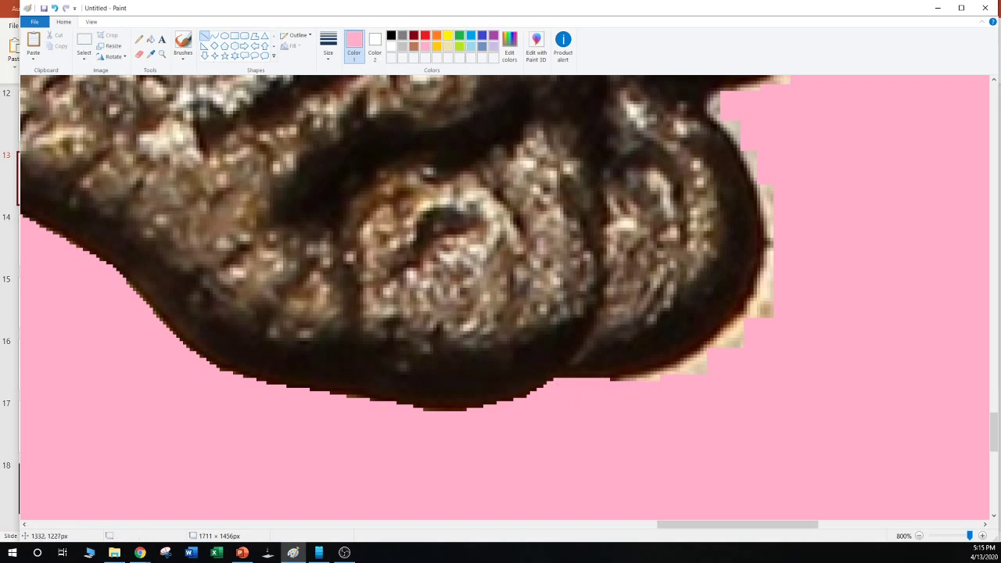
Trace the underside of the rounded end lobe with pink lines, removing its stepped beige fringe
left_click_drag(586, 404, 680, 363)
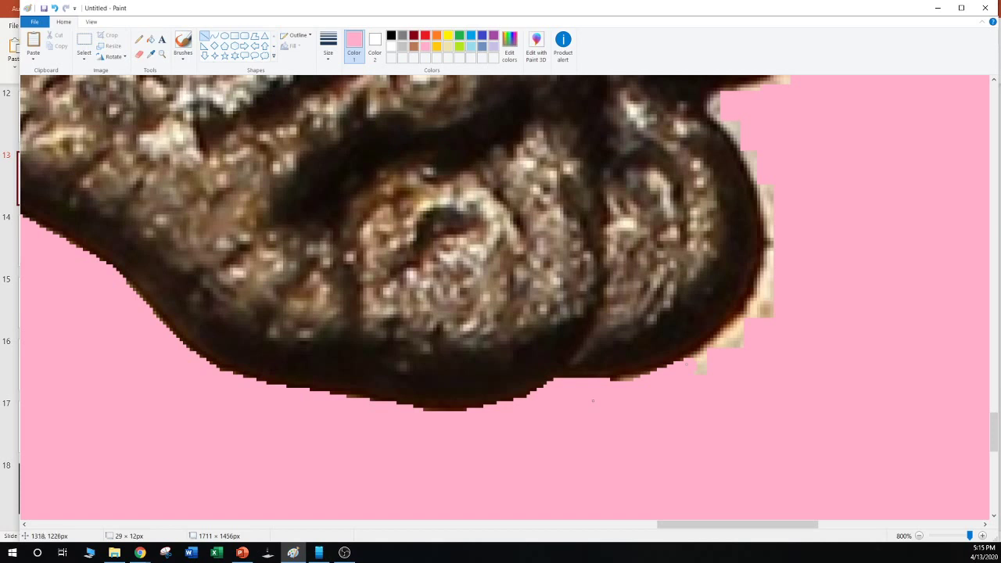
left_click_drag(587, 405, 664, 378)
left_click(612, 385)
left_click(702, 396)
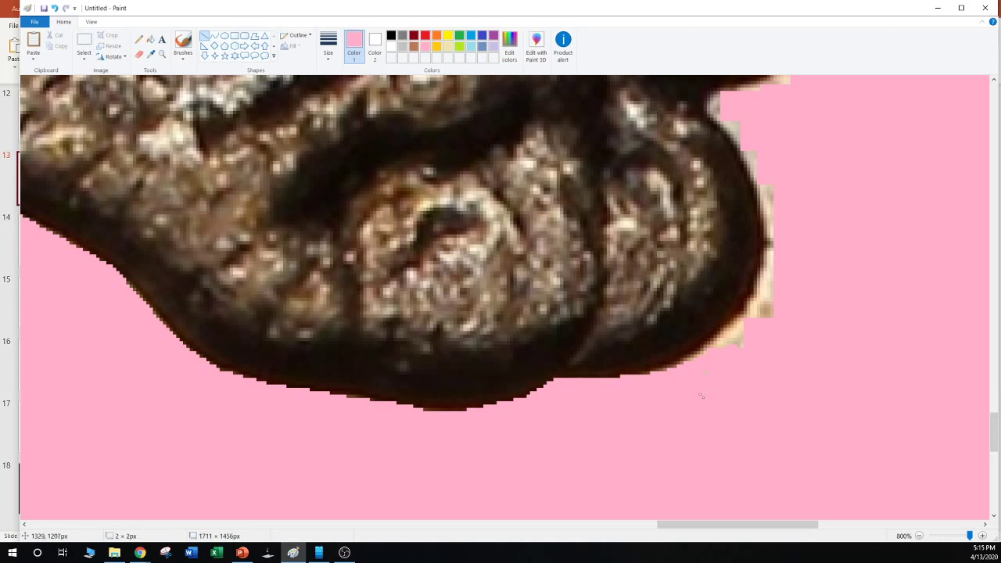
Draw a diagonal pink line along the rising lower curve of the end lobe over its beige fringe
left_click(755, 398)
left_click(764, 399)
left_click(766, 399)
left_click_drag(629, 405, 766, 305)
left_click(791, 353)
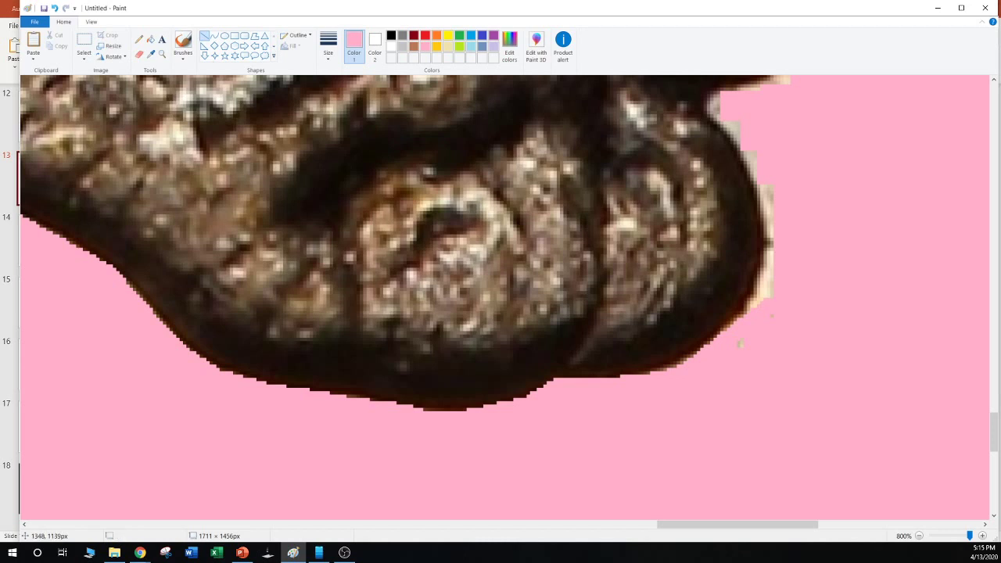
Cover the beige fringe down the outer side of the end lobe and the stray speck below it in pink
left_click_drag(745, 142, 782, 211)
left_click(806, 214)
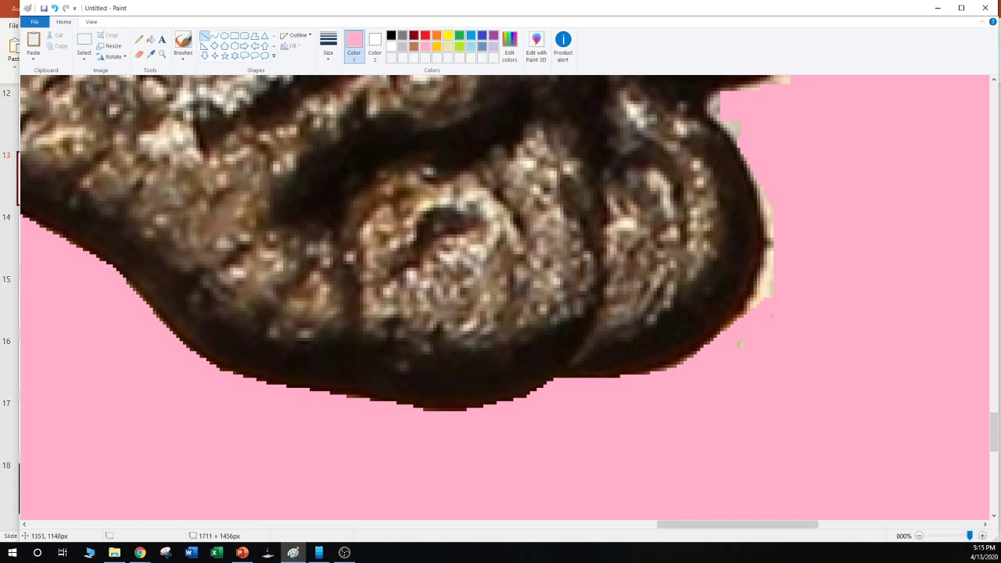
left_click_drag(760, 172, 789, 291)
left_click(813, 281)
left_click_drag(769, 197, 775, 315)
left_click(836, 263)
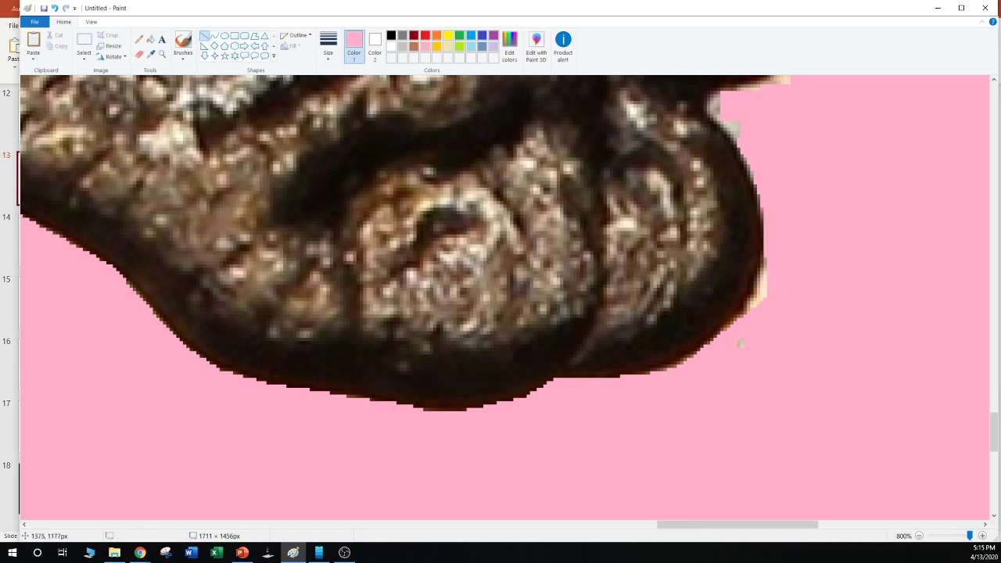
mouse_move(759, 260)
left_mouse_down()
mouse_move(769, 311)
mouse_move(722, 396)
left_mouse_up()
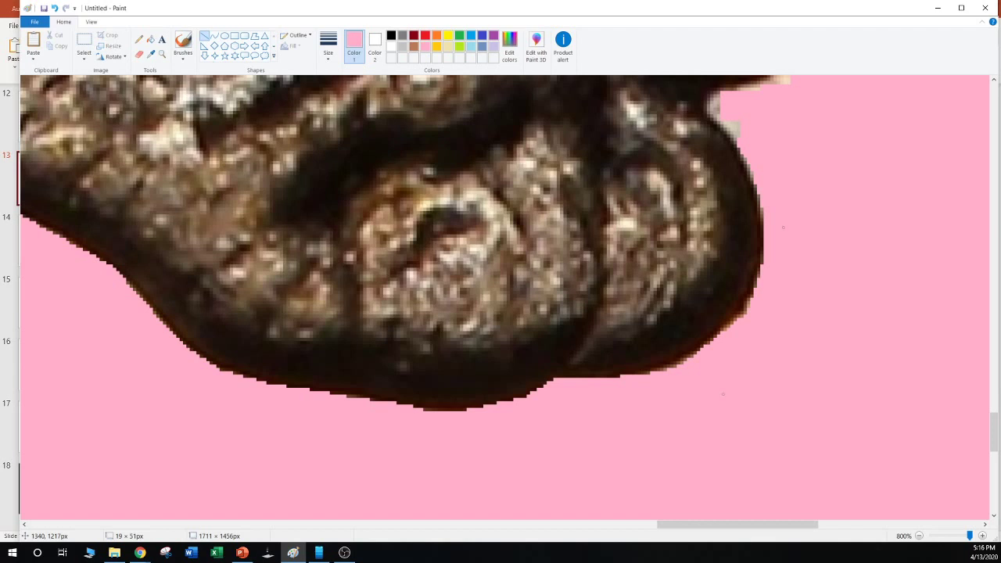
left_click(811, 348)
Paint the beige areas in the notch above the end lobe and along the edge beyond it pink, including the leftover patch
scroll(812, 349, "up", 3)
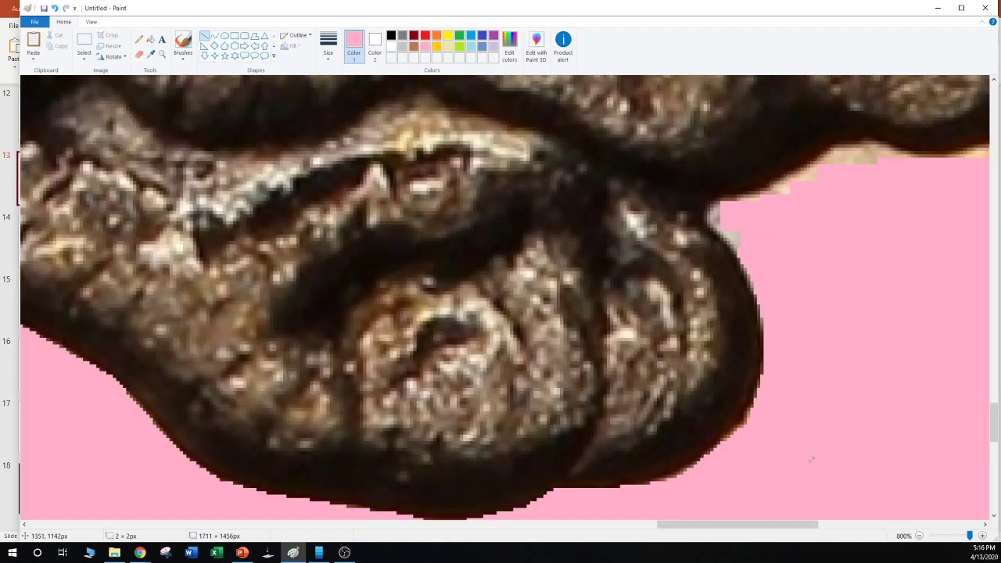
mouse_move(748, 253)
left_mouse_down()
mouse_move(717, 224)
mouse_move(720, 208)
mouse_move(814, 187)
mouse_move(771, 192)
mouse_move(838, 151)
mouse_move(927, 163)
left_mouse_up()
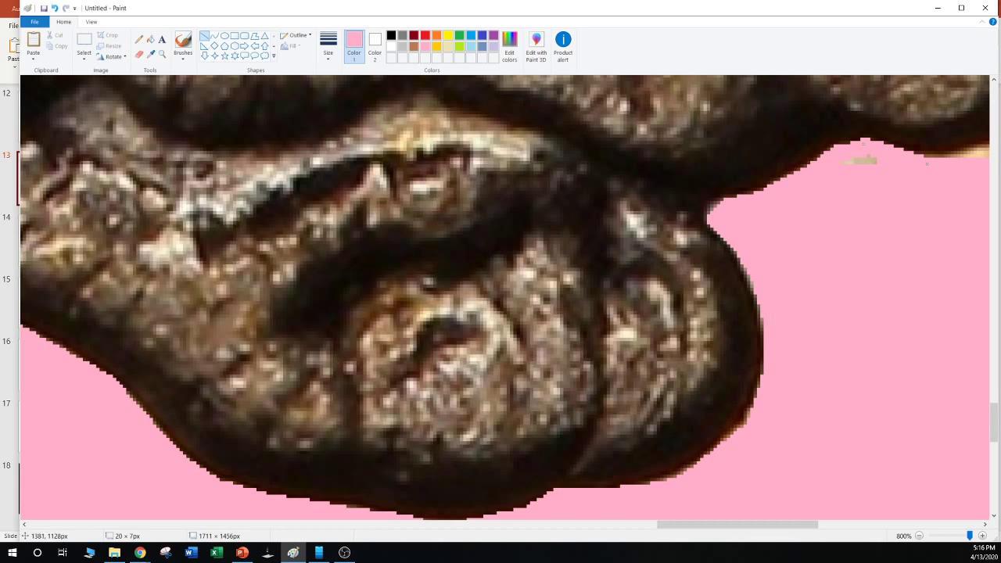
left_click_drag(926, 163, 843, 161)
left_click(865, 150)
left_click(904, 153)
Cover the beige fringe under the first scallop past the notch with adjusted pink lines
left_click_drag(766, 525, 860, 524)
scroll(504, 297, "up", 2)
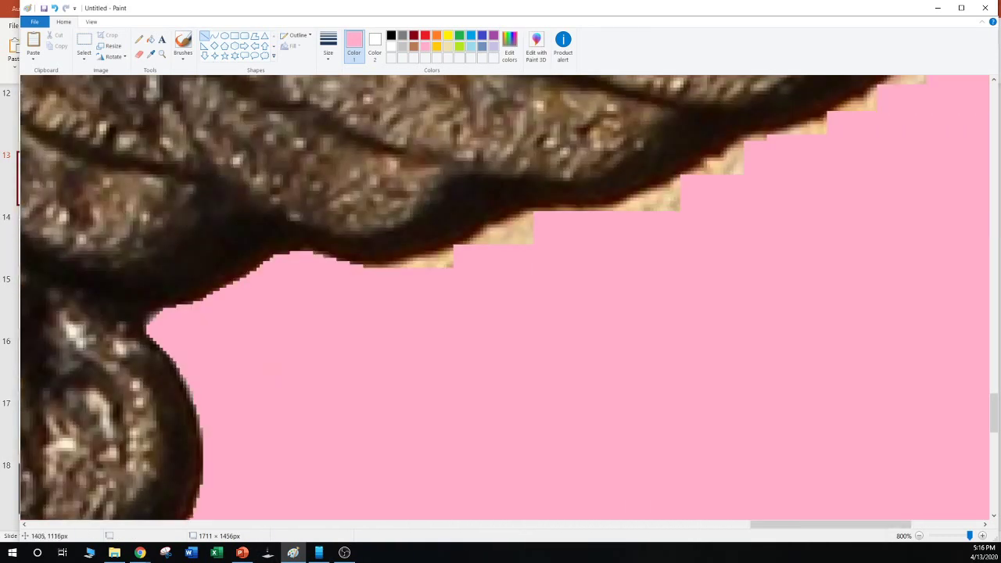
left_click_drag(349, 275, 492, 233)
left_click(411, 245)
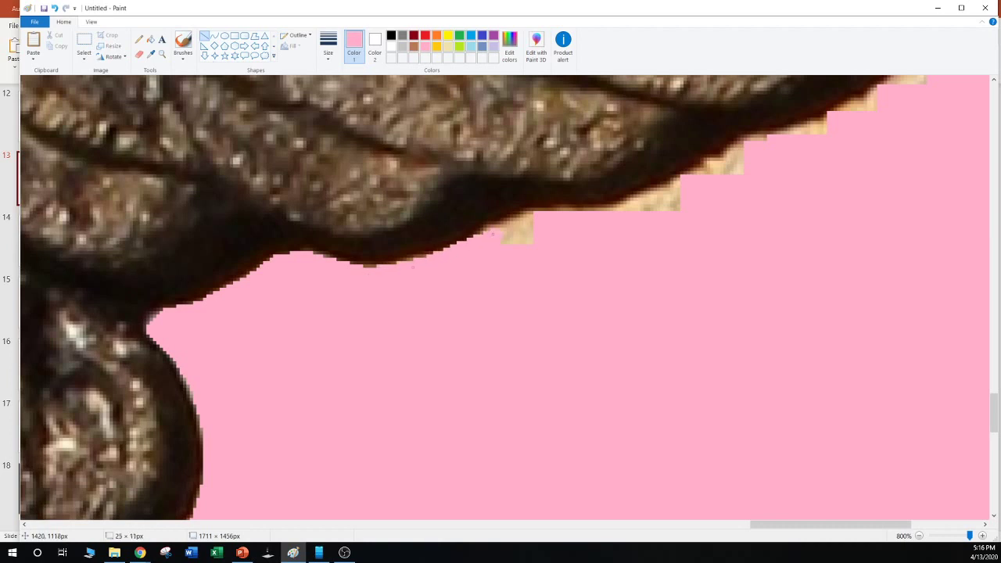
left_click_drag(412, 267, 324, 288)
left_click(529, 264)
mouse_move(389, 277)
left_mouse_down()
mouse_move(339, 274)
mouse_move(374, 272)
left_mouse_up()
left_click(524, 256)
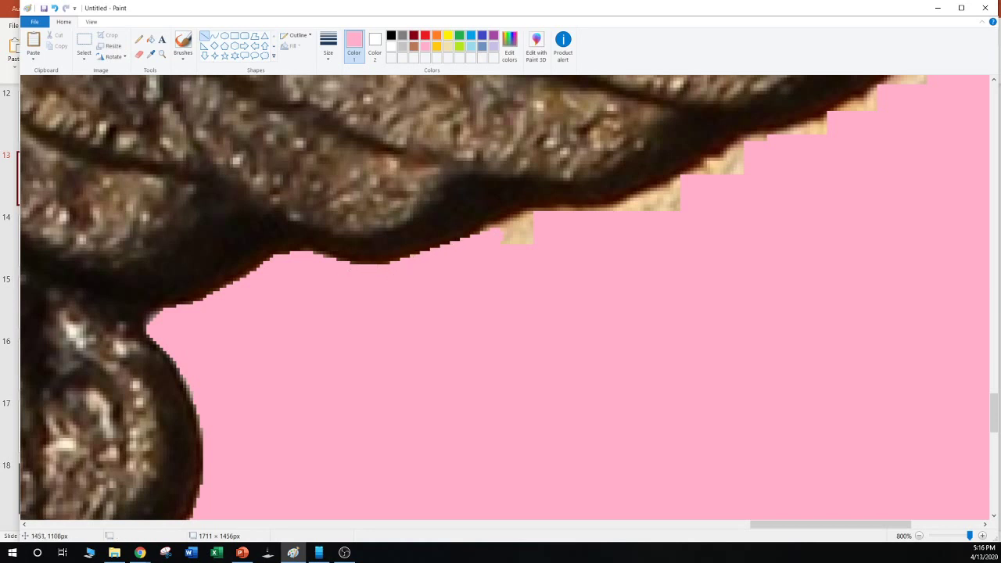
Trace pink lines along the second scallop of the rising feather edge and cover the loose beige patch below it
mouse_move(482, 237)
left_mouse_down()
mouse_move(526, 213)
mouse_move(482, 233)
mouse_move(526, 244)
mouse_move(732, 210)
mouse_move(755, 157)
left_mouse_up()
key("Escape")
key("Escape")
left_click_drag(821, 194, 846, 204)
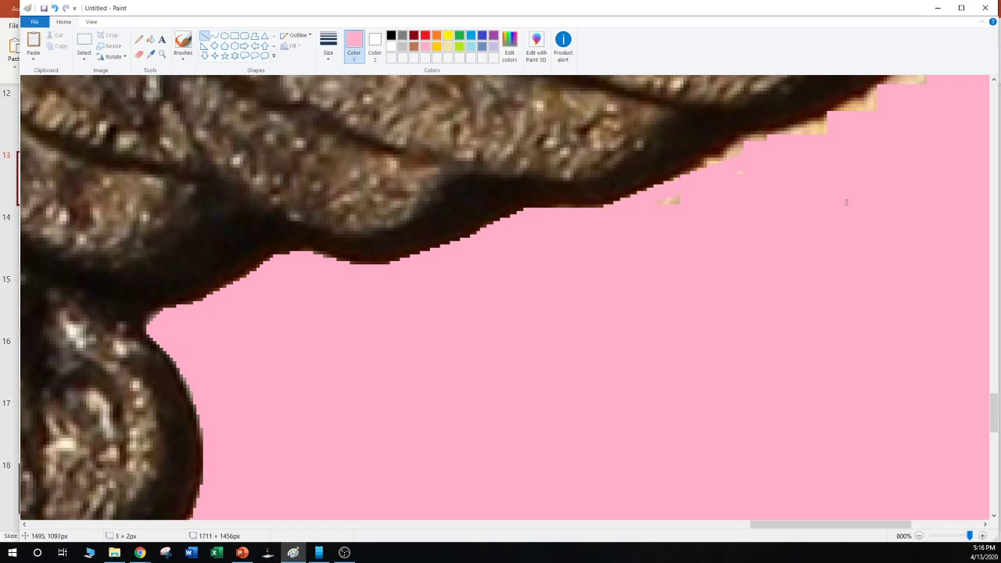
left_click(674, 199)
Cover the fringe on the next rise of the feather edge and the small beige speck beneath it in pink
scroll(755, 313, "up", 2)
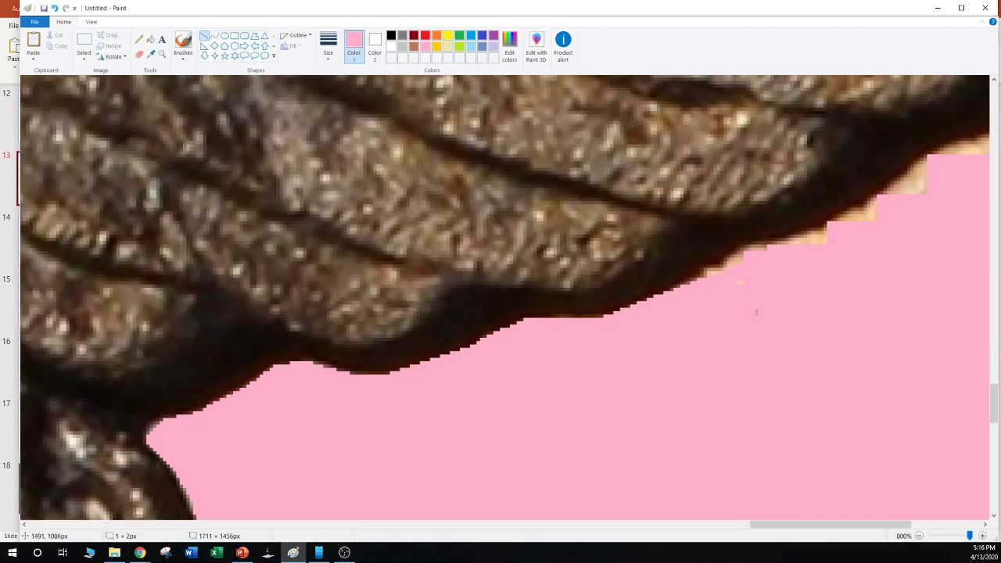
mouse_move(679, 294)
left_mouse_down()
mouse_move(779, 267)
mouse_move(745, 252)
mouse_move(834, 236)
left_mouse_up()
left_click_drag(737, 282, 743, 283)
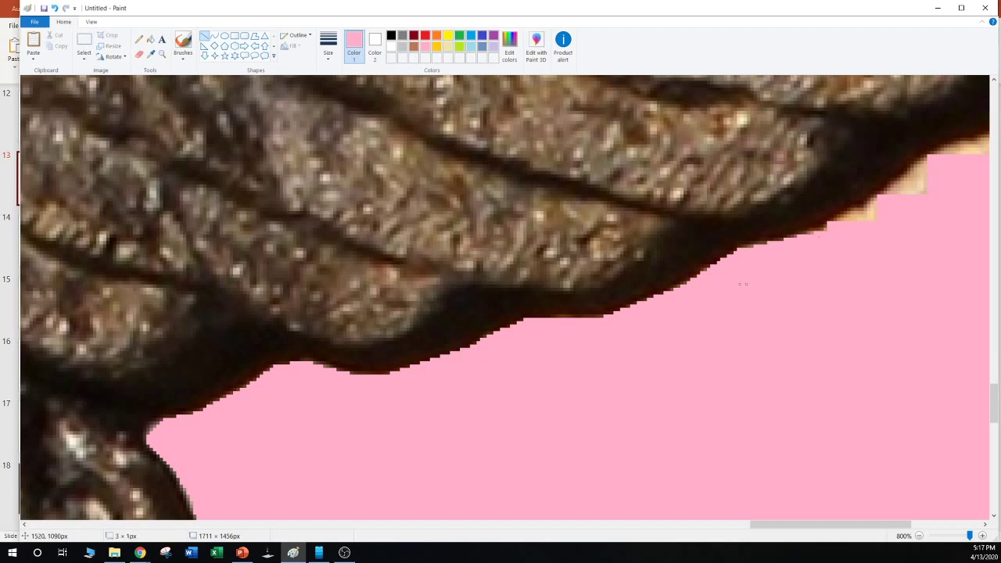
left_click(752, 299)
Paint the two stepped beige patches farther up the feather edge pink, fitting the line to the contour
left_click_drag(830, 525, 883, 524)
scroll(582, 381, "up", 2)
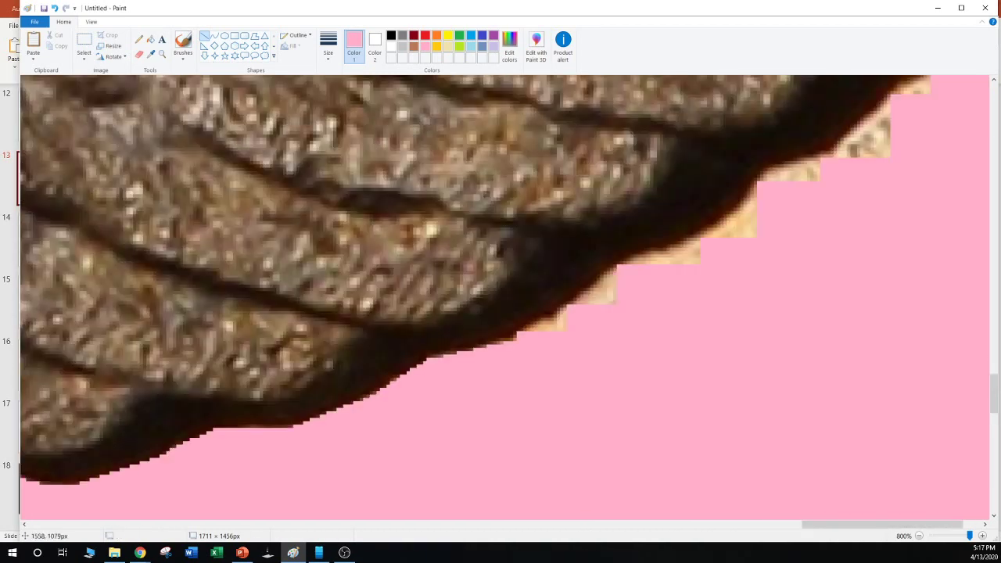
left_click_drag(495, 343, 614, 302)
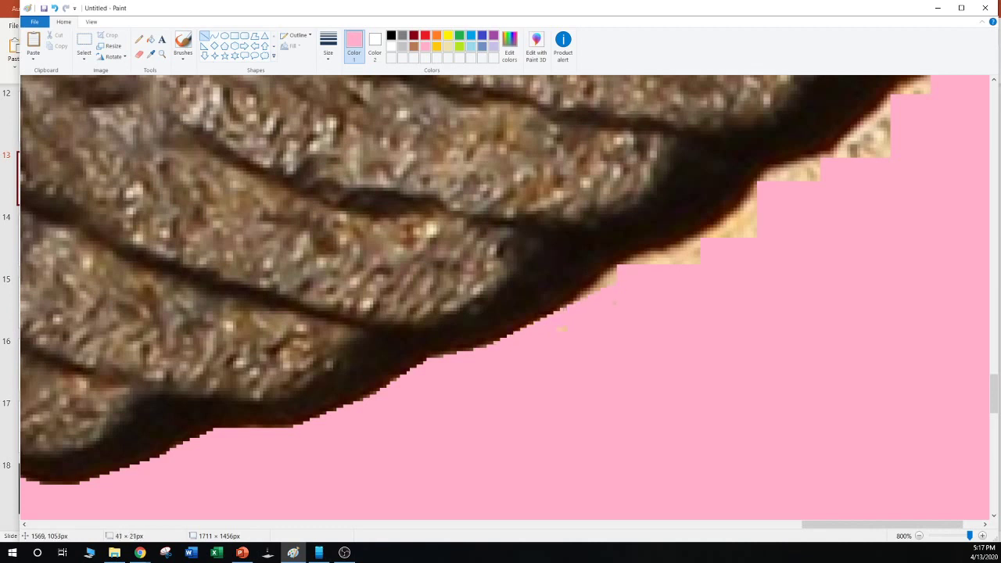
left_click(561, 329)
mouse_move(526, 331)
left_mouse_down()
mouse_move(598, 294)
mouse_move(613, 270)
left_mouse_up()
left_click_drag(552, 314, 555, 317)
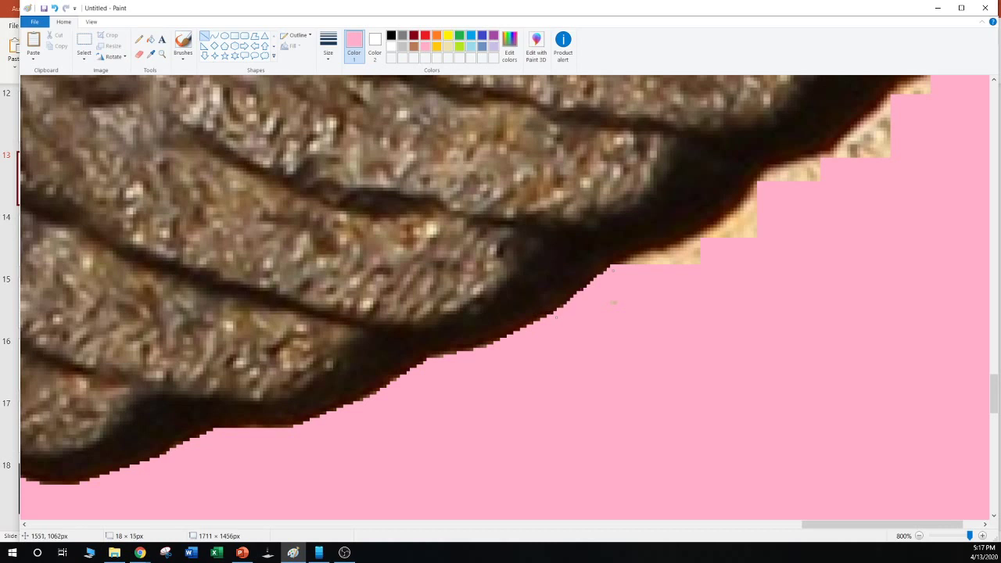
Remove the stray speck and cover the larger beige steps along the following scallop with pink lines
left_click(606, 310)
left_click_drag(611, 304, 766, 193)
left_click(666, 294)
left_click(657, 280)
left_click(706, 243)
left_click(758, 262)
mouse_move(783, 206)
left_mouse_down()
mouse_move(794, 214)
mouse_move(753, 222)
left_mouse_up()
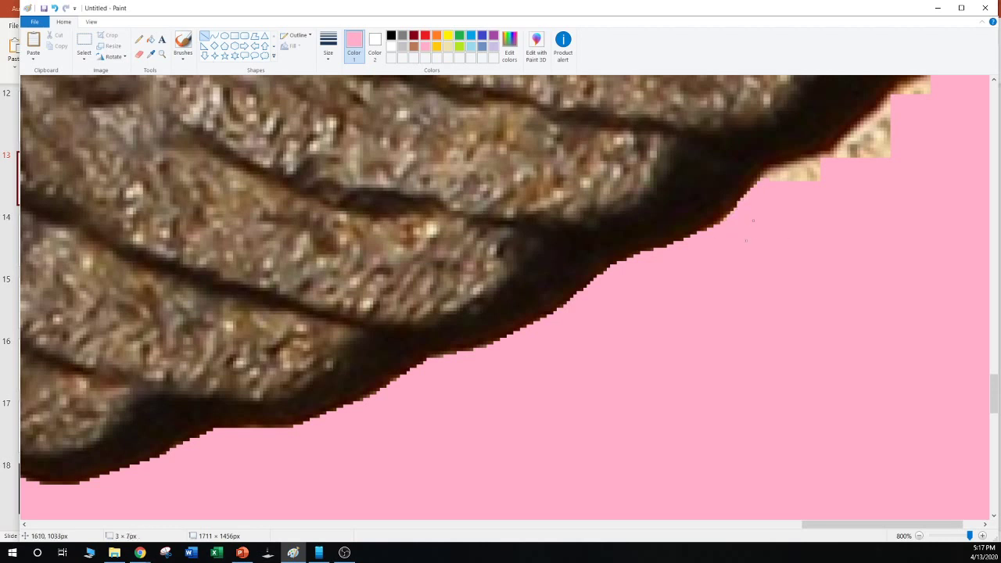
Cover the beige steps and the detached triangular remnant below the outermost feather in pink
scroll(754, 226, "up", 2)
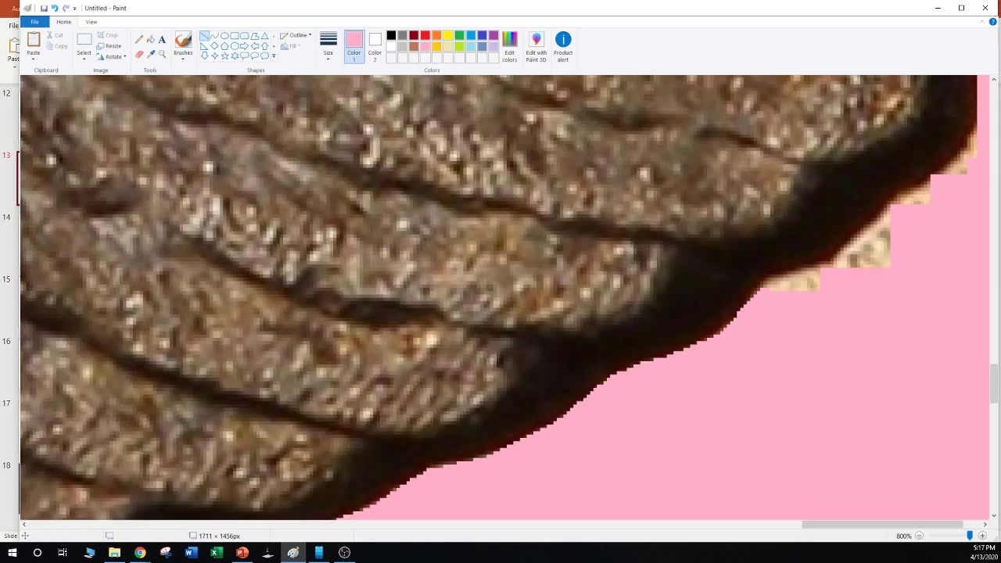
left_click_drag(883, 525, 904, 525)
scroll(703, 387, "up", 3)
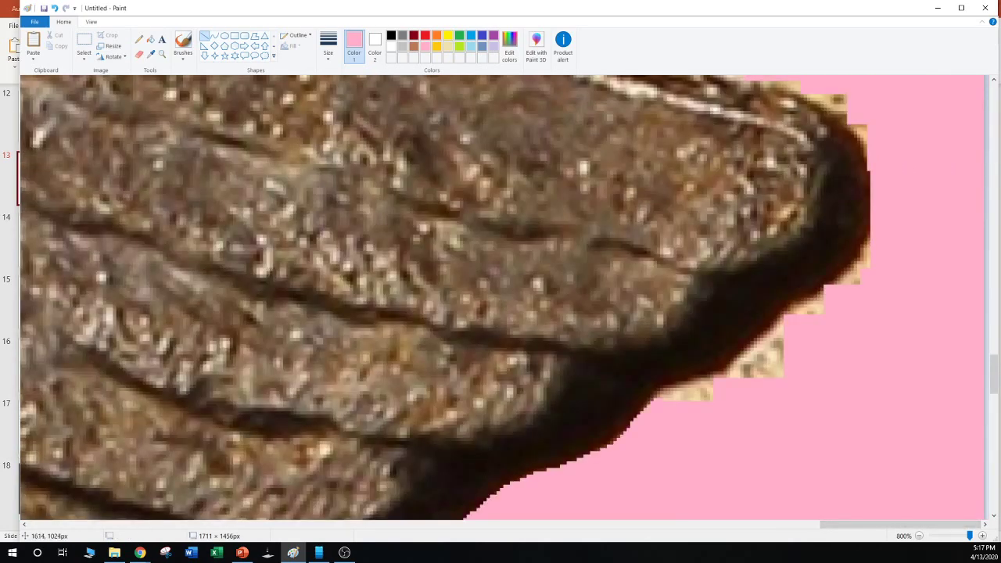
left_click_drag(661, 410, 664, 399)
left_click_drag(664, 399, 718, 383)
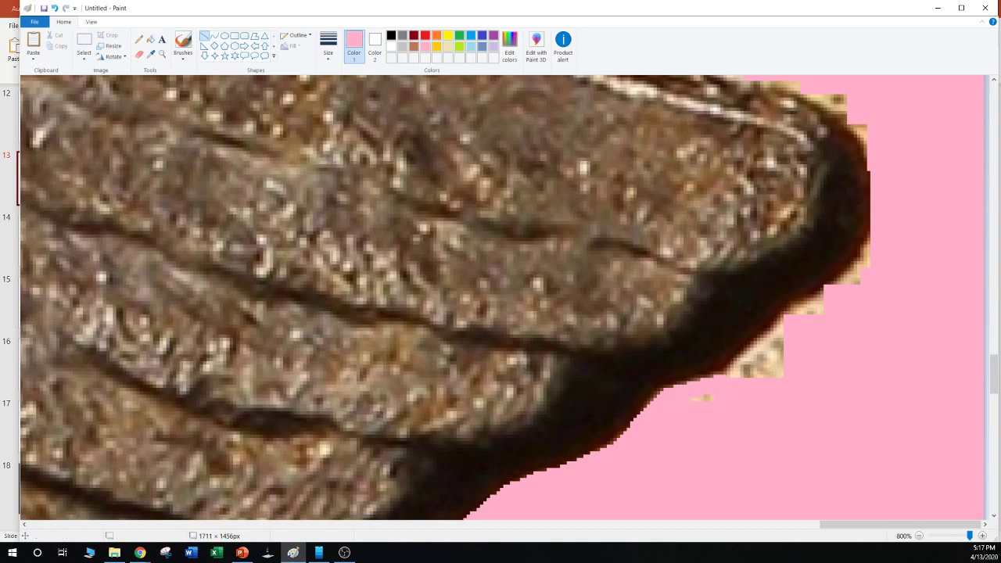
left_click(706, 398)
mouse_move(723, 383)
left_mouse_down()
mouse_move(790, 316)
mouse_move(722, 384)
left_mouse_up()
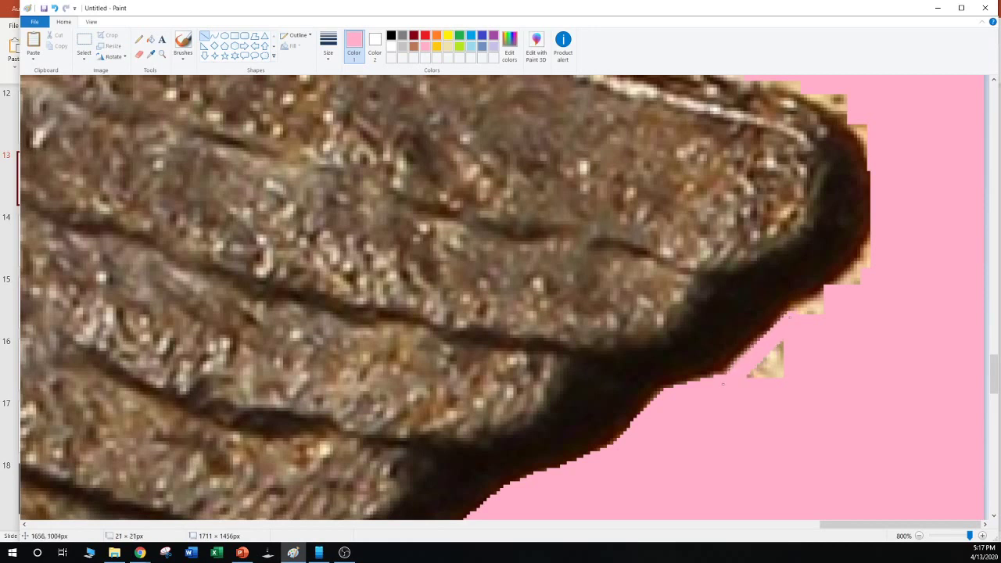
mouse_move(756, 349)
left_mouse_down()
mouse_move(789, 336)
mouse_move(737, 378)
mouse_move(780, 360)
left_mouse_up()
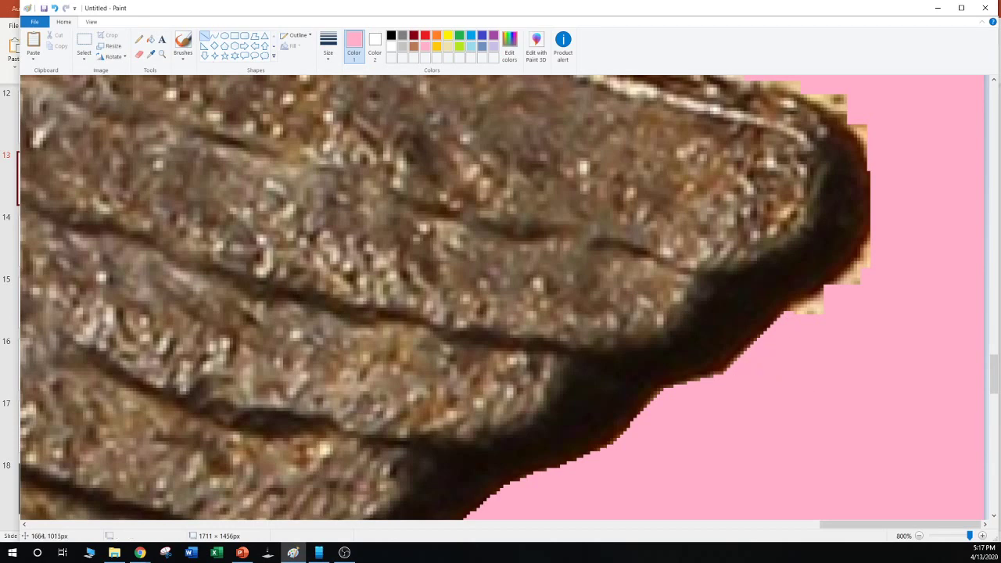
Trace the diagonal underside of the outermost feather's tip in pink and cover the leftover specks beside it
scroll(779, 360, "up", 3)
left_click_drag(681, 491, 890, 351)
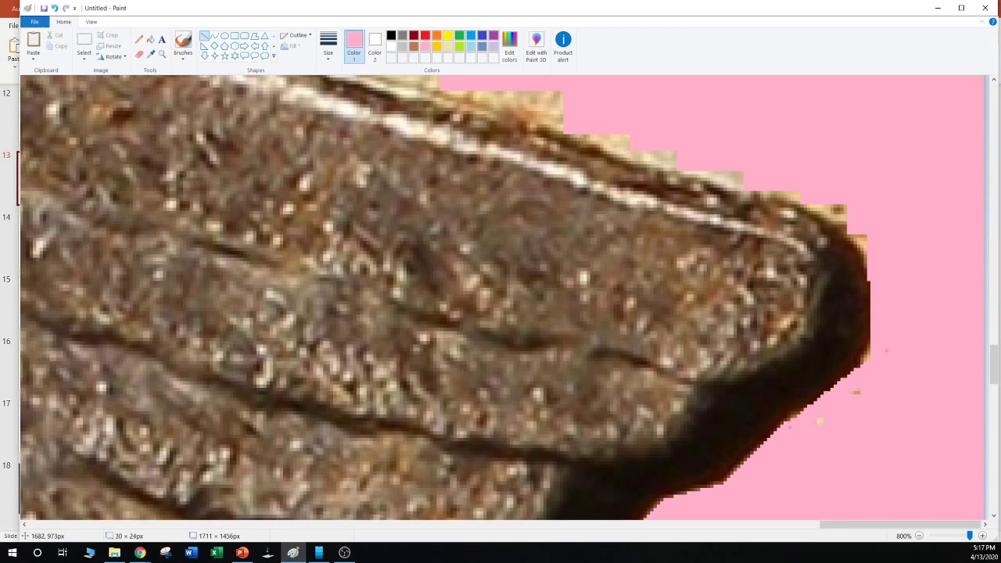
left_click(838, 421)
mouse_move(791, 418)
left_mouse_down()
mouse_move(800, 424)
mouse_move(875, 402)
left_mouse_up()
left_click(890, 408)
Cover the stray specks below the outermost feather's tip and trace the tip's rounded upper corner in pink
scroll(829, 407, "up", 3)
left_click_drag(856, 492, 906, 384)
left_click_drag(896, 332, 896, 328)
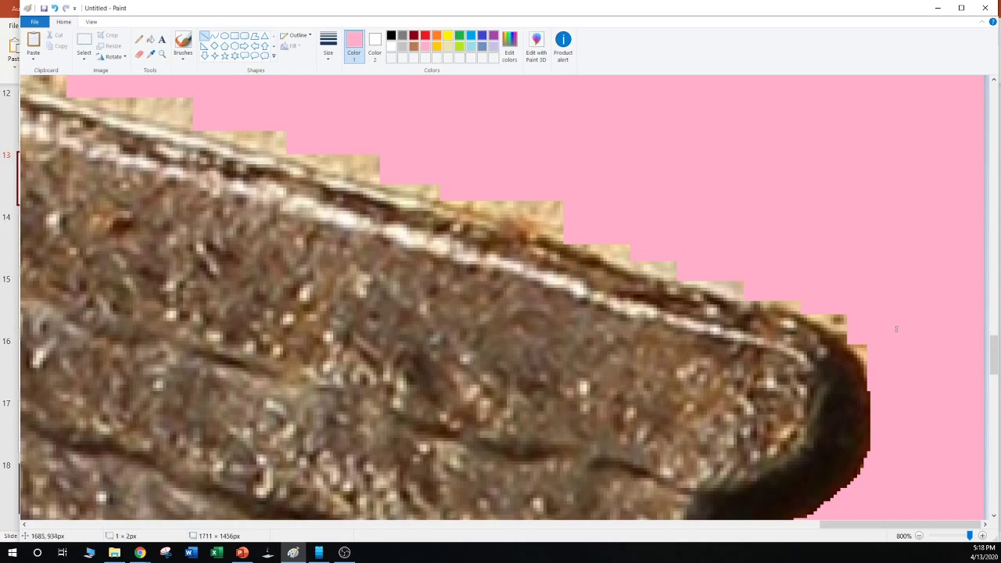
left_click_drag(804, 275, 894, 398)
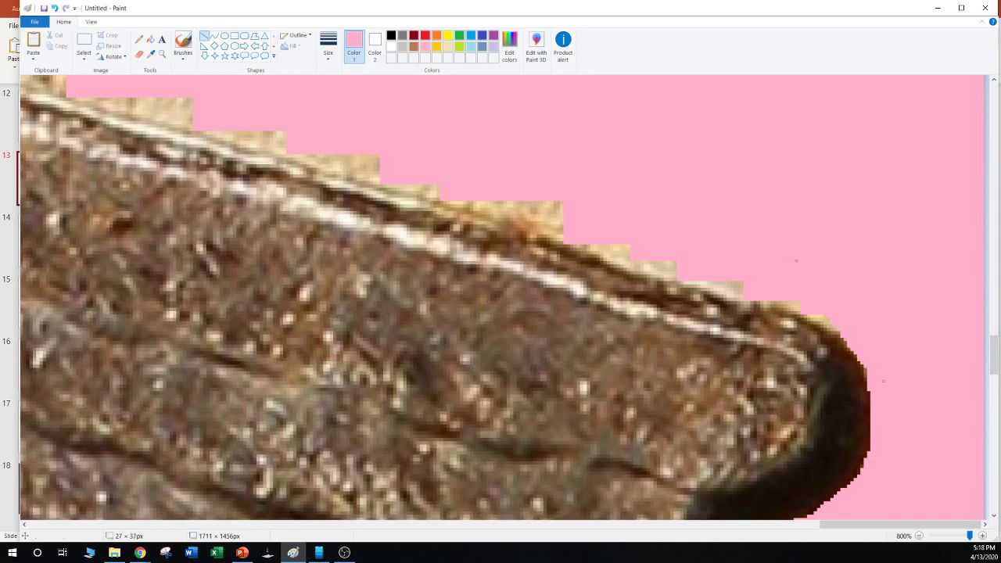
left_click_drag(993, 353, 994, 314)
scroll(501, 297, "down", 10)
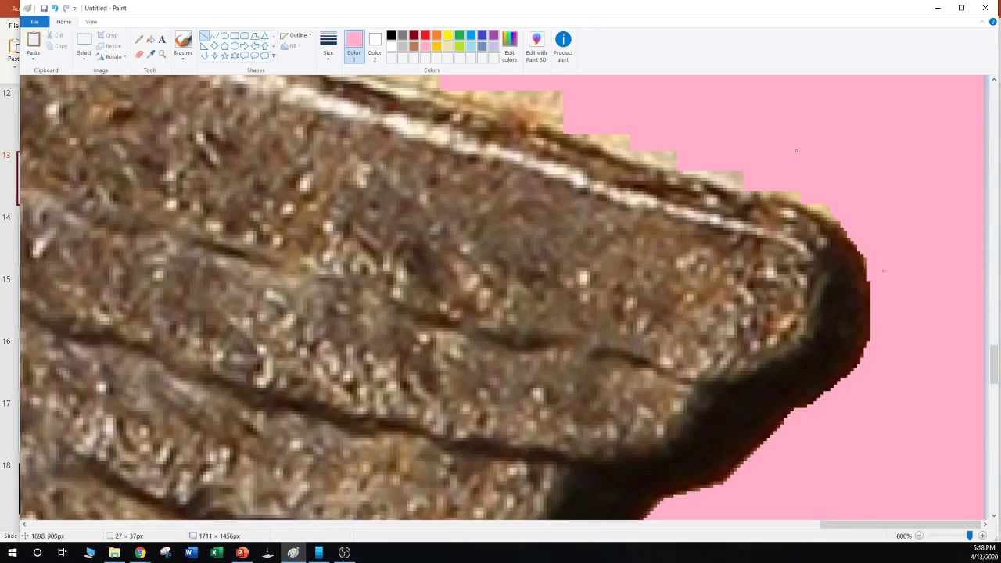
left_click(924, 319)
Trace the outermost feather's upper edge behind its tip in pink, covering the small beige steps and the speck above it
mouse_move(869, 223)
left_mouse_down()
mouse_move(722, 171)
mouse_move(841, 218)
mouse_move(650, 119)
left_mouse_up()
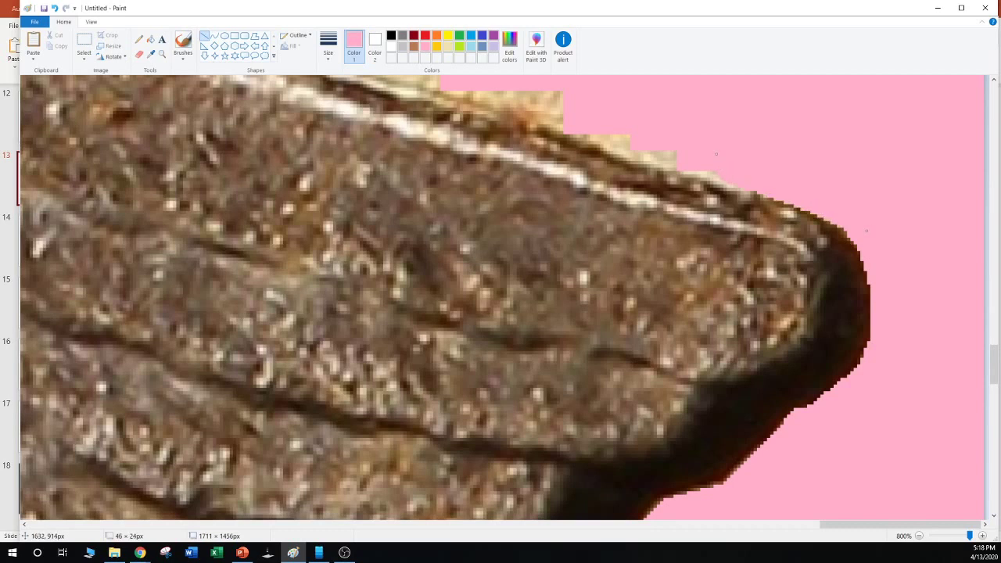
left_click(796, 132)
left_click_drag(780, 187, 605, 120)
left_click(802, 173)
left_click(724, 159)
left_click(670, 154)
left_click_drag(496, 107, 490, 112)
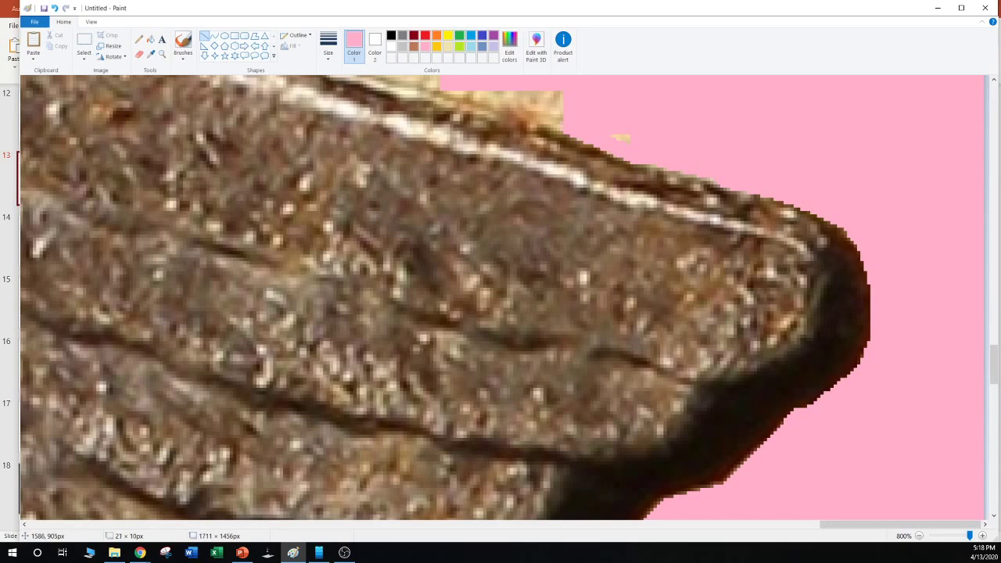
left_click_drag(562, 123, 562, 122)
left_click_drag(635, 141, 603, 133)
Continue the pink contour along the feather's upper edge past the orange spot, covering the beige steps there
scroll(623, 159, "up", 3)
scroll(504, 302, "left", 5)
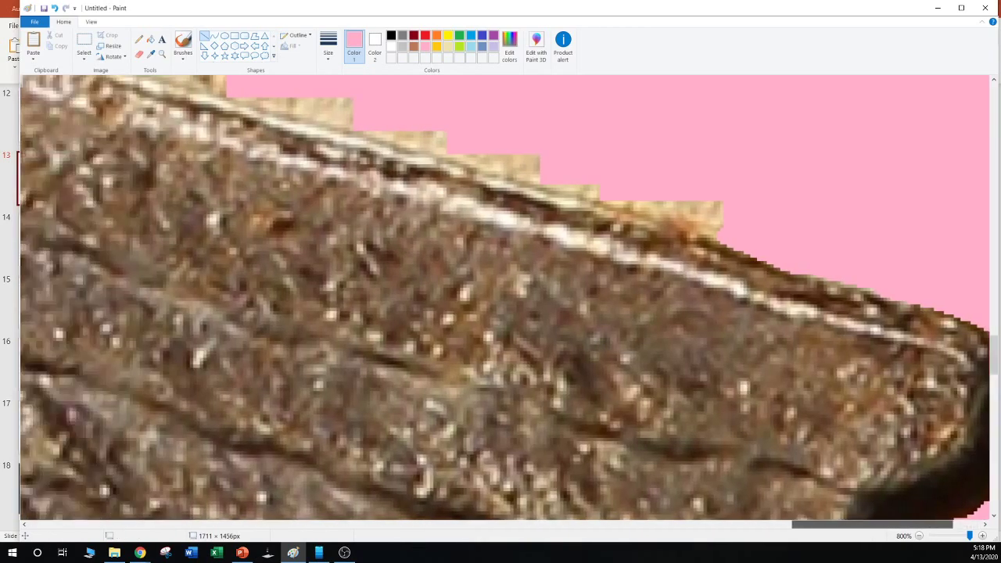
mouse_move(870, 231)
left_mouse_down()
mouse_move(694, 182)
mouse_move(855, 202)
left_mouse_up()
left_click(783, 177)
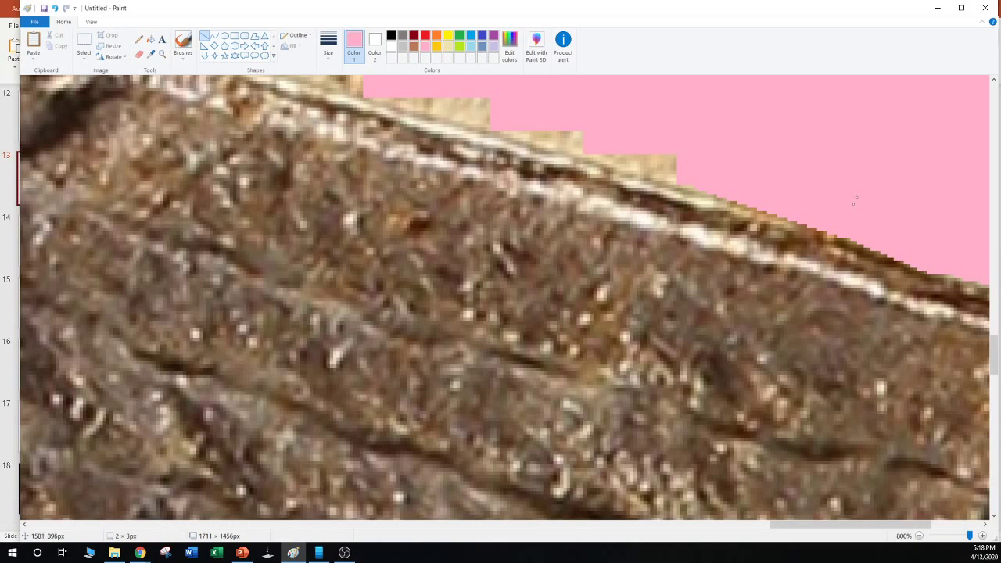
left_click_drag(700, 186, 558, 144)
left_click(693, 168)
left_click_drag(674, 164, 560, 133)
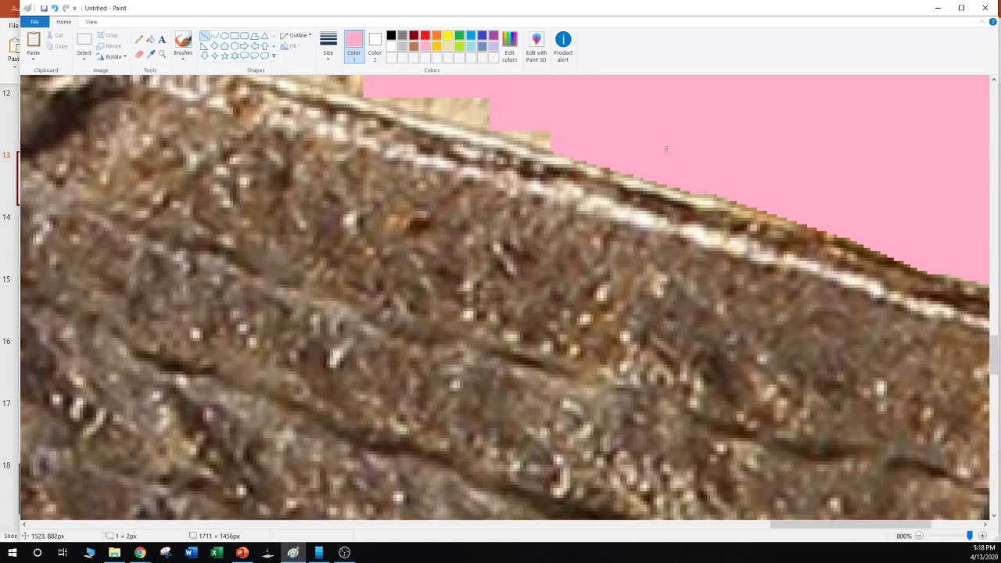
Extend the pink line along the white-rimmed upper edge and cover the detached beige triangle and specks above it
left_click_drag(560, 144, 396, 94)
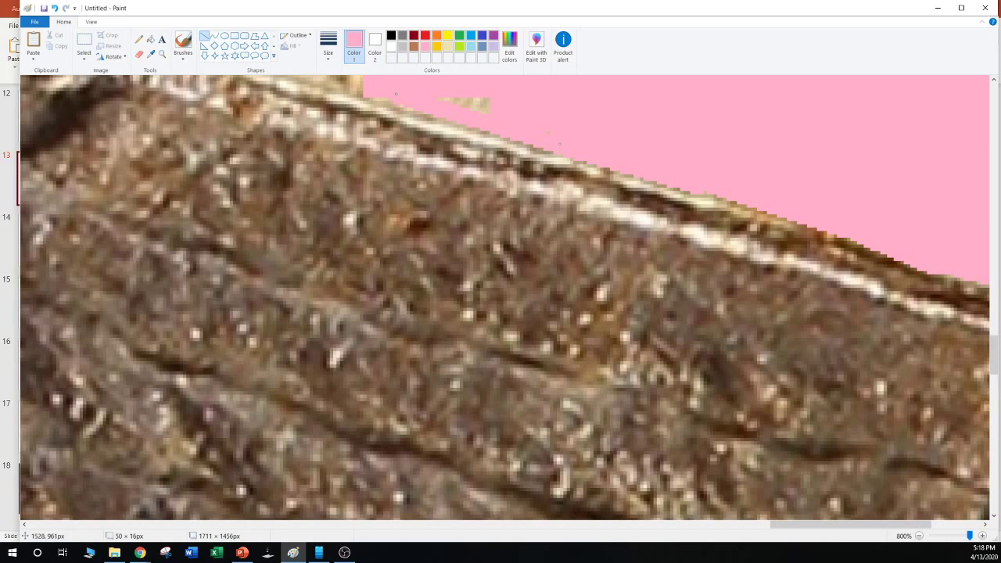
scroll(504, 297, "up", 3)
left_click_drag(577, 356, 447, 300)
left_click(502, 300)
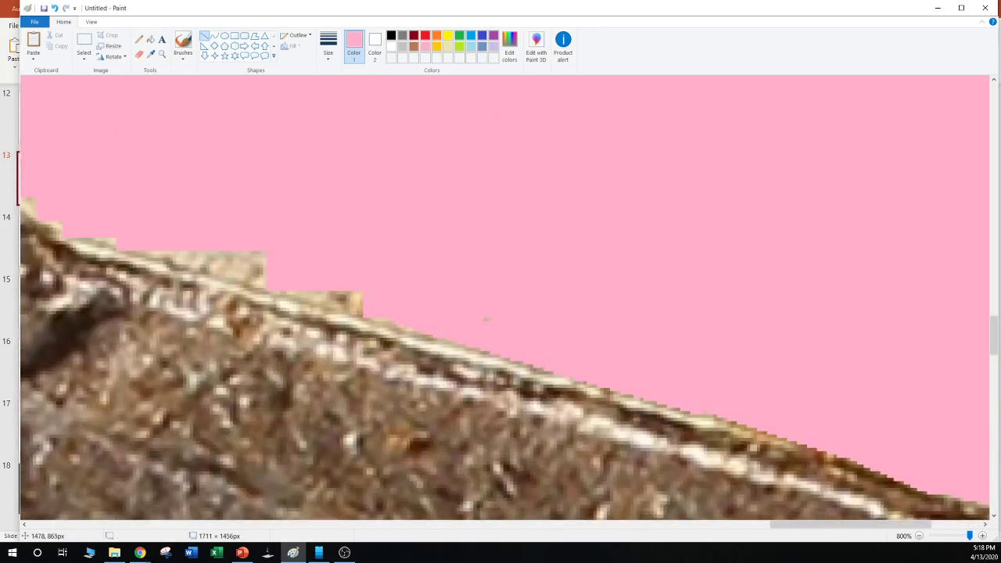
left_click_drag(498, 319, 467, 315)
left_click(415, 304)
Paint the low beige step farther up the white-rimmed edge pink, fitting the line to the contour
left_click_drag(395, 321, 264, 279)
left_click(358, 286)
left_click_drag(362, 296, 330, 293)
left_click(345, 262)
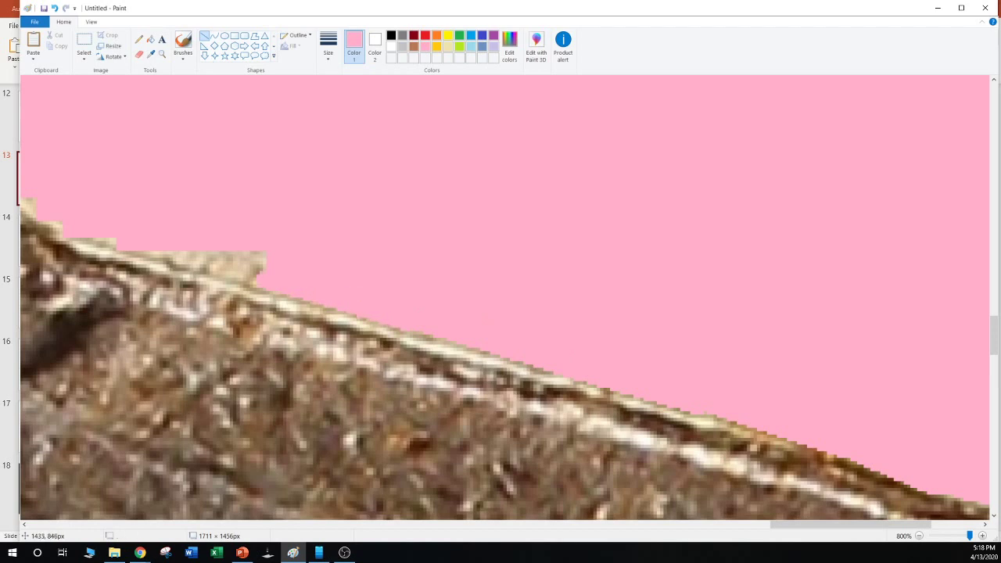
Cover the larger beige wedge above the wing edge with overlapping pink lines
left_click_drag(260, 280, 138, 245)
left_click(340, 250)
left_click_drag(294, 277, 188, 243)
left_click_drag(313, 254, 242, 251)
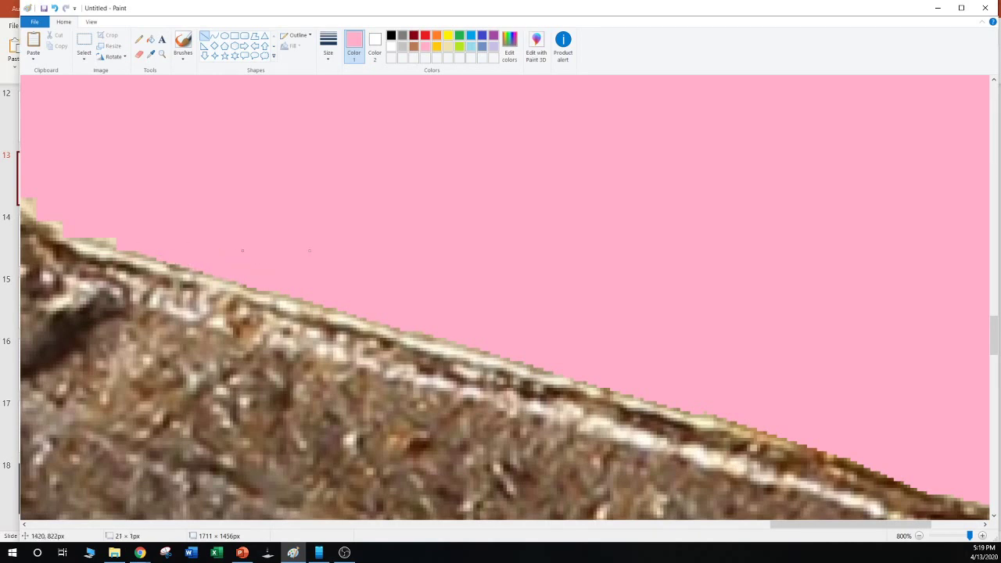
left_click(367, 278)
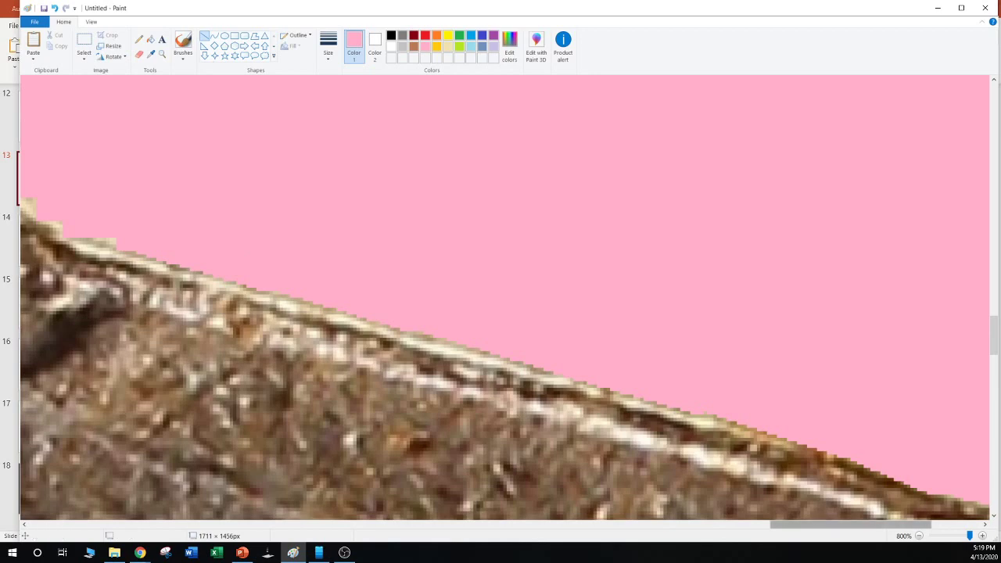
Trace the next stretch of the wing's upper edge in pink and cover the detached beige triangles above it
left_click_drag(851, 525, 739, 524)
left_click_drag(793, 243, 619, 185)
mouse_move(707, 206)
left_mouse_down()
mouse_move(608, 181)
mouse_move(707, 199)
mouse_move(629, 168)
mouse_move(554, 159)
mouse_move(478, 131)
left_mouse_up()
left_click(631, 178)
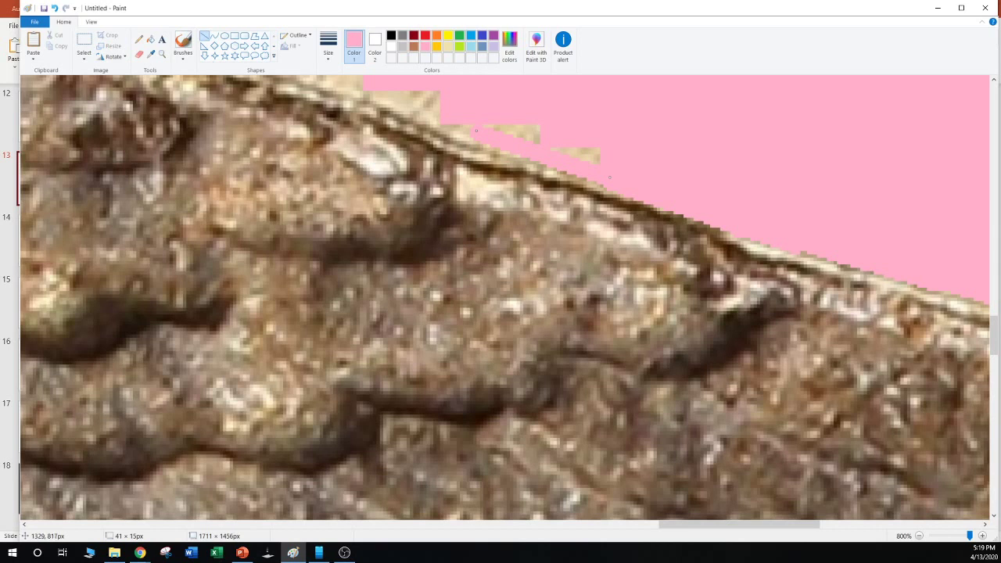
left_click(691, 157)
left_click_drag(619, 170, 516, 129)
Paint over the beige steps above the white highlight on the wing edge and remove the leftover speck
scroll(504, 297, "up", 3)
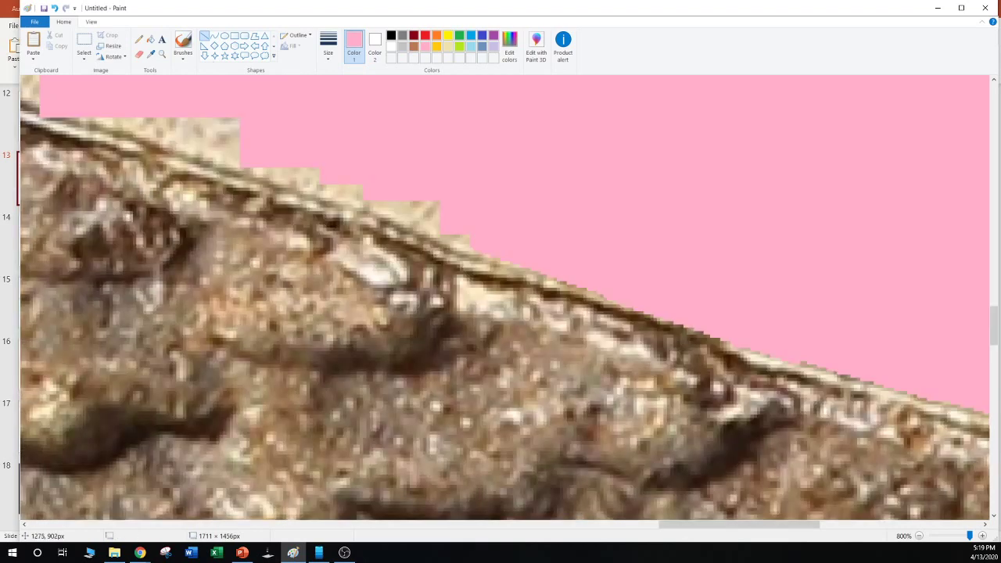
left_click_drag(442, 347, 473, 361)
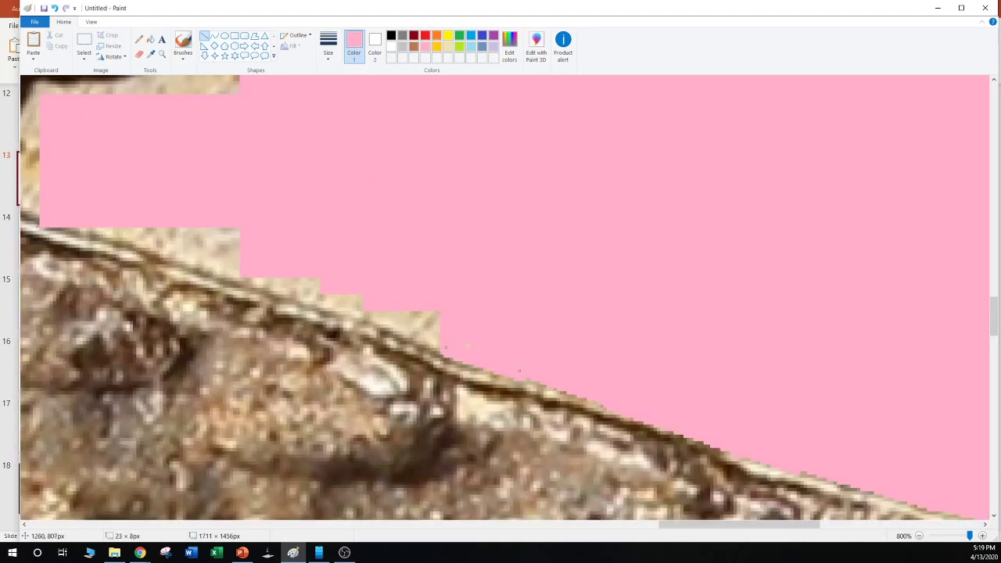
left_click(472, 344)
left_click_drag(436, 343, 383, 305)
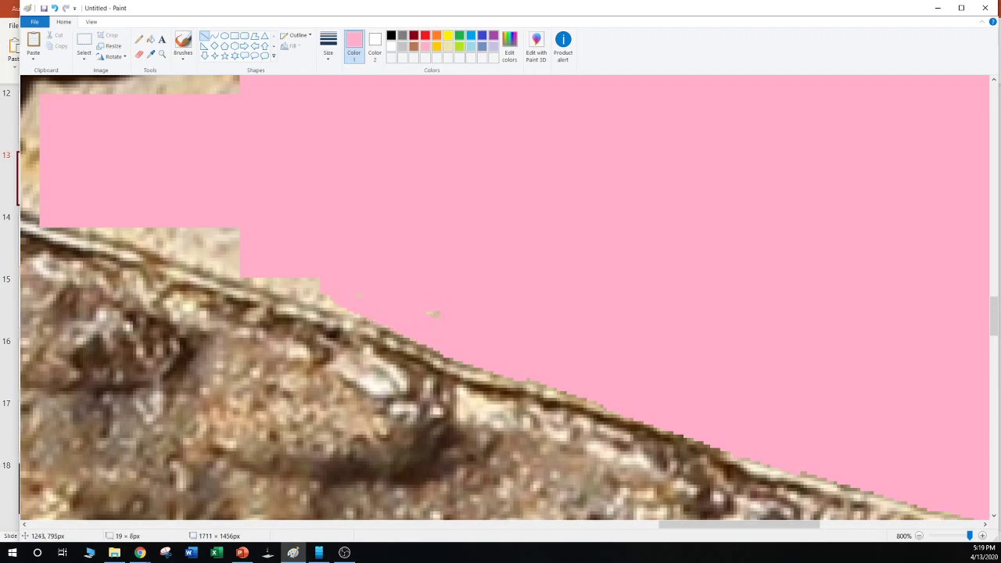
left_click_drag(452, 317, 297, 296)
left_click(446, 317)
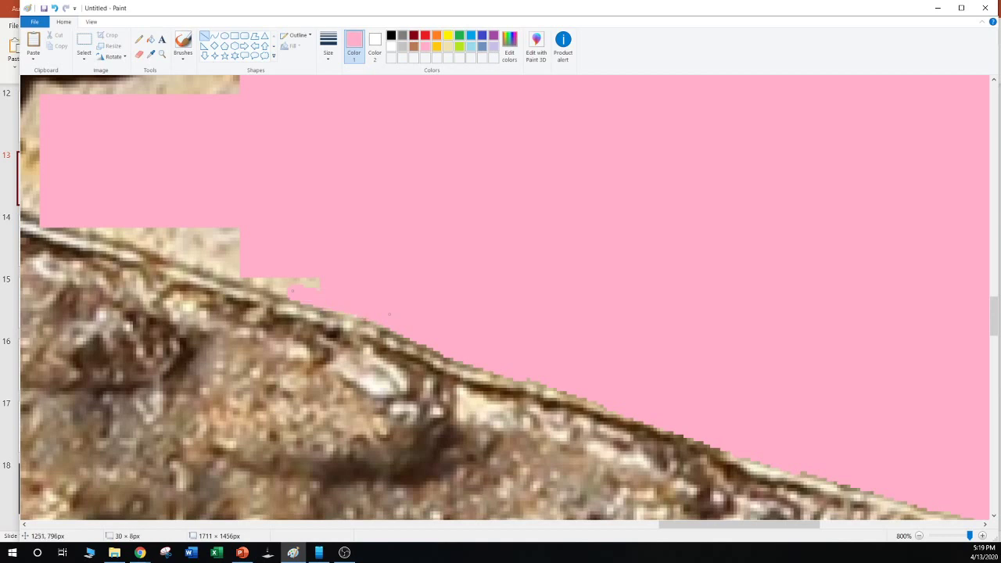
Trace the wing edge toward the inner notch in pink, covering the small remnant and part of the large beige block
left_click(417, 302)
left_click_drag(299, 290, 199, 257)
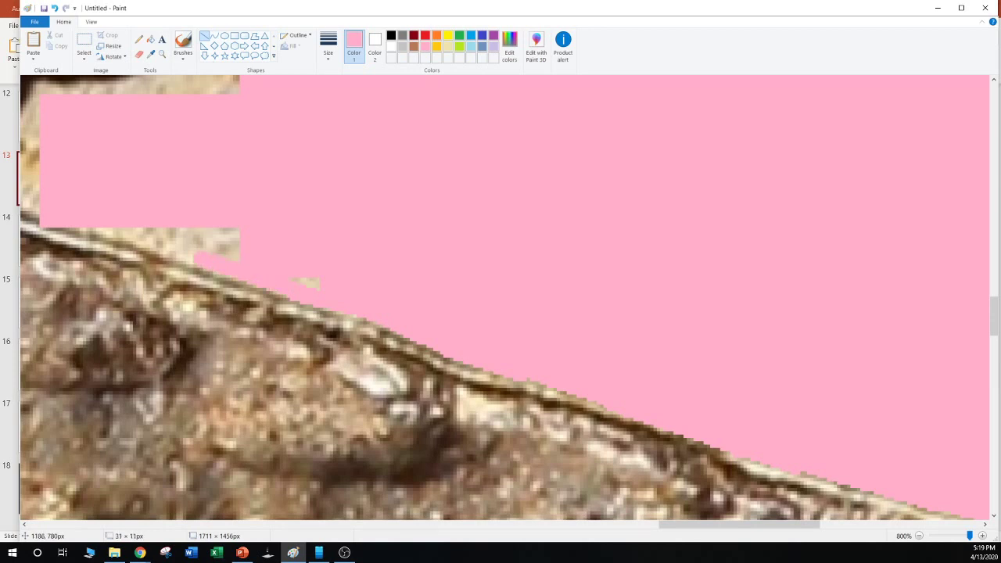
left_click_drag(320, 284, 188, 233)
left_click(237, 242)
left_click(271, 201)
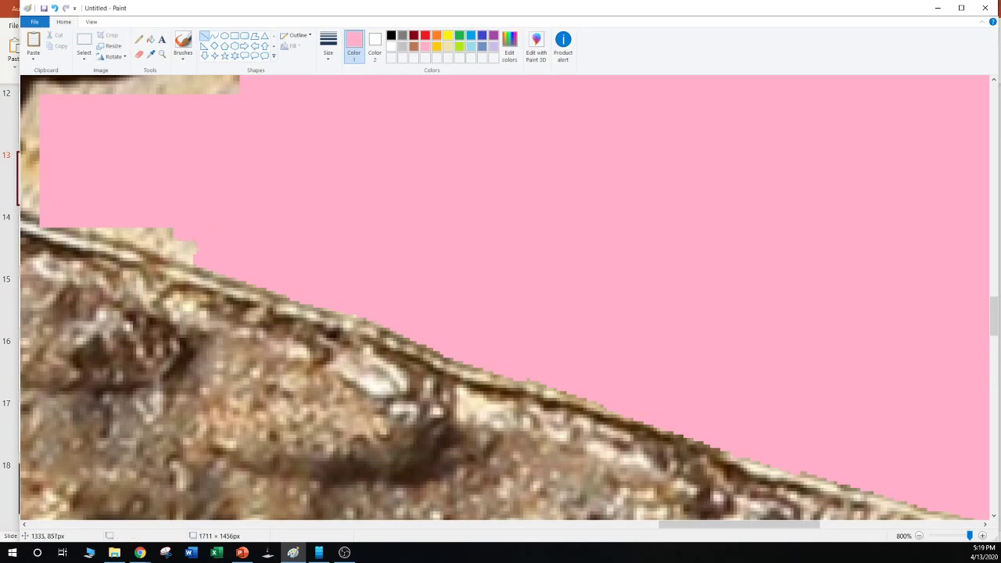
Cover the rest of the beige block above the wing edge in pink, just before the inner notch
left_click_drag(697, 524, 613, 524)
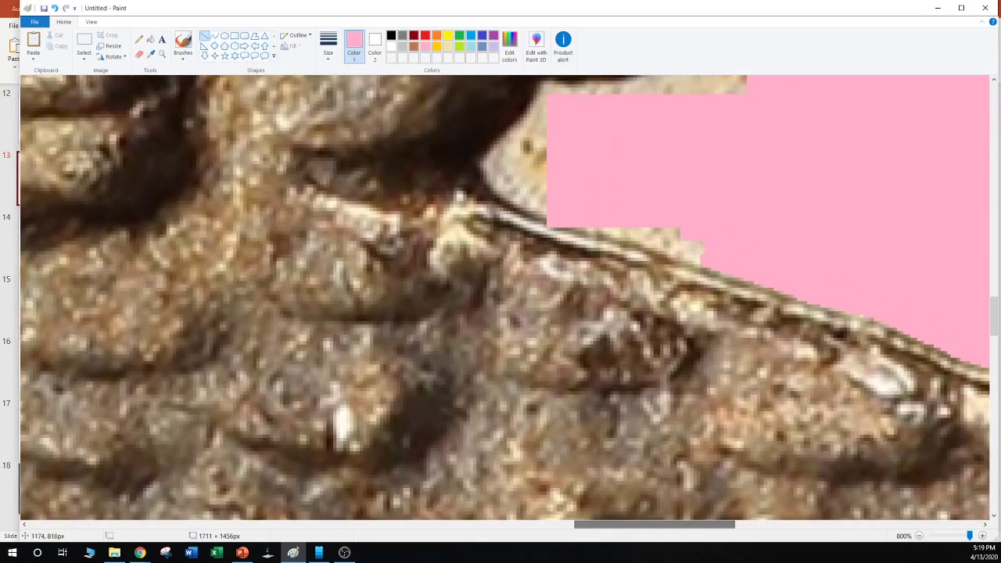
left_click_drag(712, 263, 564, 207)
left_click_drag(710, 247, 642, 224)
left_click(640, 224)
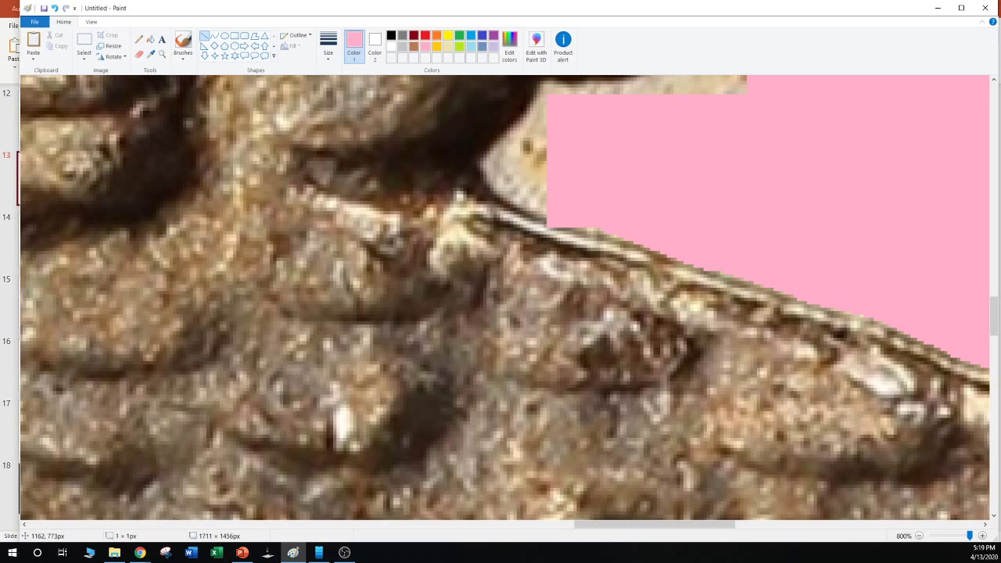
Outline both sides of the notch between the wing edge and the rounded feather above in pink
left_click_drag(713, 258, 484, 165)
left_click(540, 197)
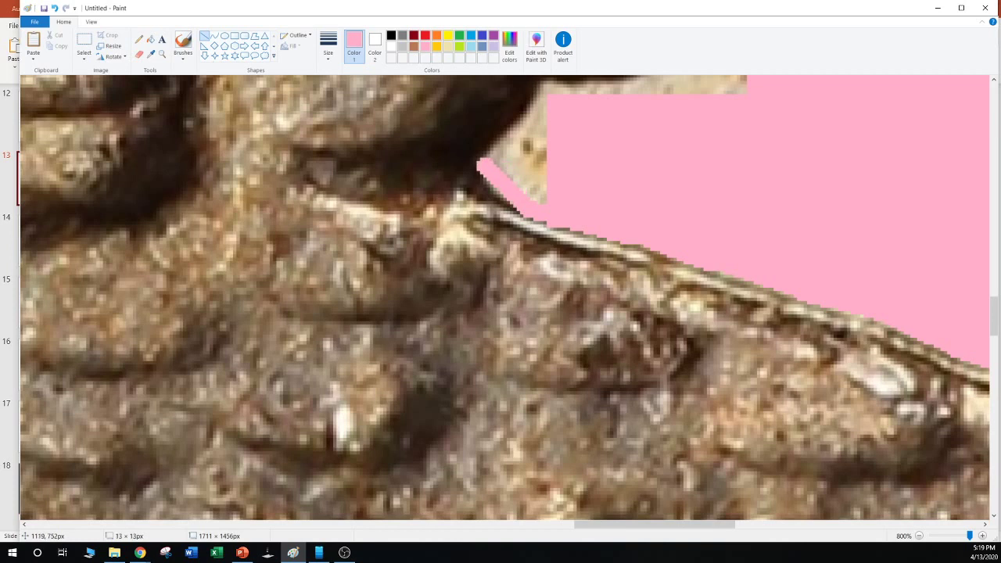
left_click(600, 167)
mouse_move(527, 211)
left_mouse_down()
mouse_move(474, 166)
mouse_move(527, 113)
left_mouse_up()
left_click(557, 182)
left_click(497, 166)
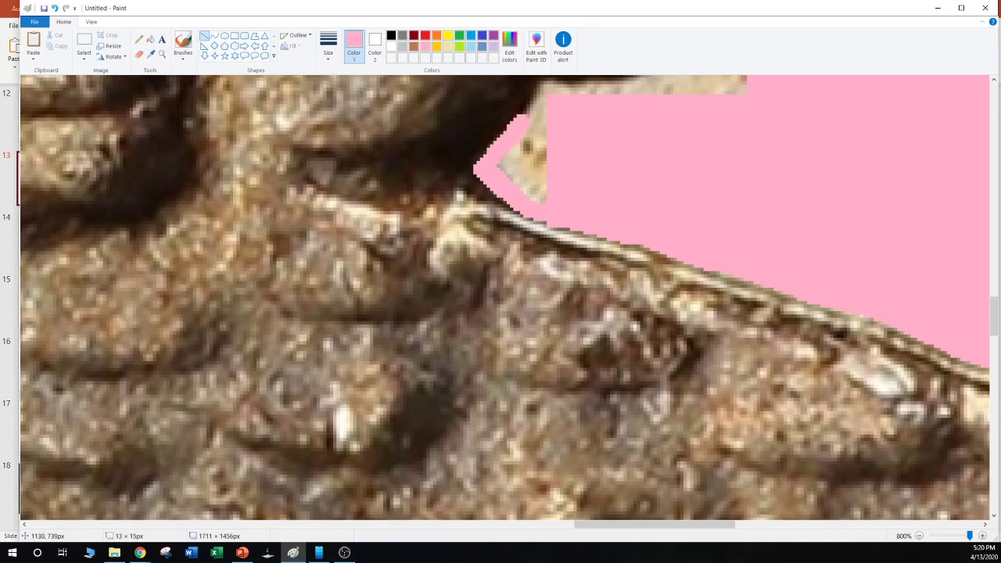
Finish the notch's upper side up to the feather's underside and cover the beige inside the notch in pink
scroll(616, 249, "up", 2)
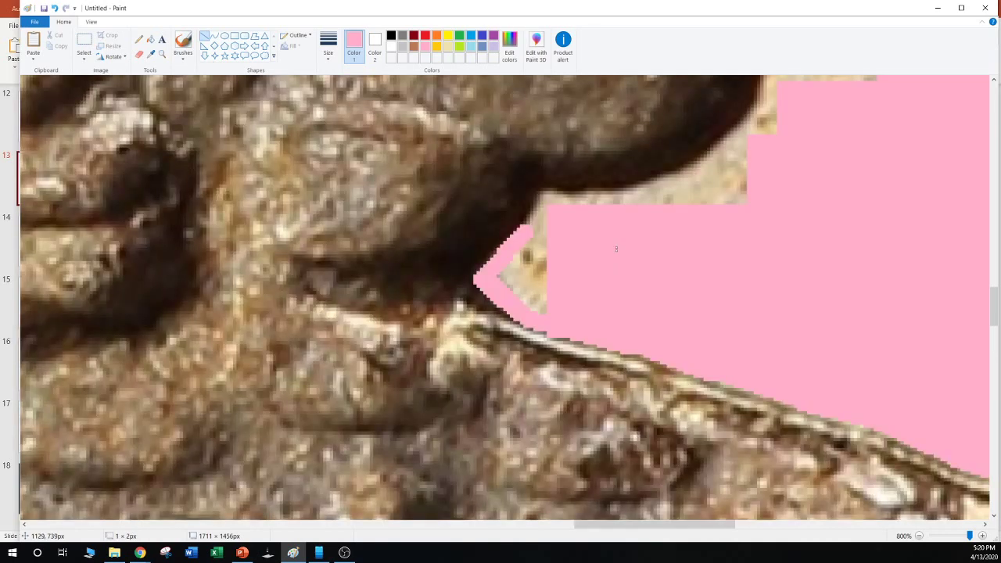
left_click_drag(516, 231, 543, 196)
left_click_drag(516, 230, 494, 273)
left_click(549, 229)
left_click_drag(579, 219, 502, 275)
left_click_drag(542, 237, 538, 313)
left_click_drag(497, 271, 546, 258)
left_click(532, 272)
left_click(557, 204)
Trace the underside of the rounded feather above the notch in pink, covering the beige strip along it
mouse_move(544, 195)
left_mouse_down()
mouse_move(597, 202)
mouse_move(545, 197)
mouse_move(704, 189)
left_mouse_up()
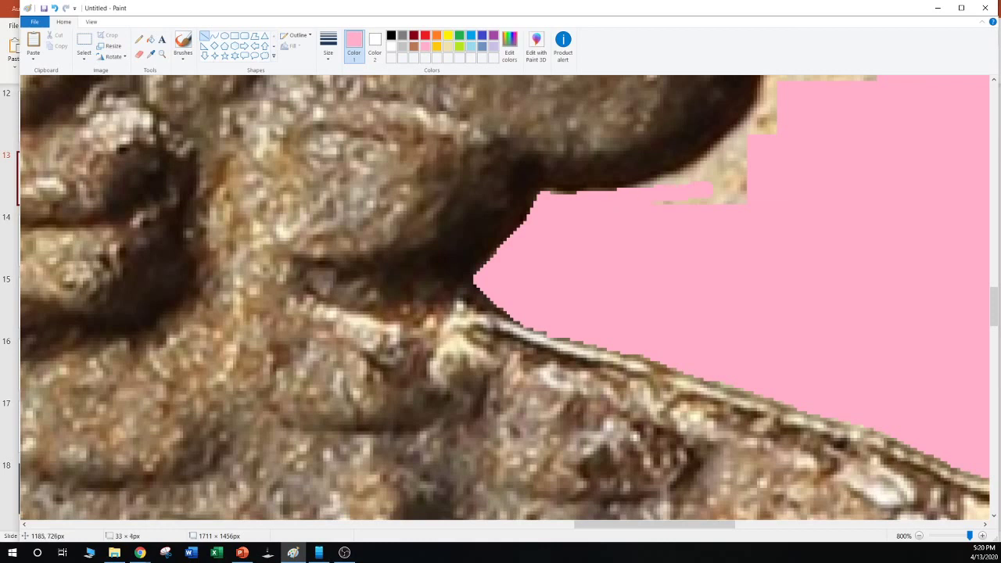
left_click_drag(641, 197, 748, 198)
left_click(628, 187)
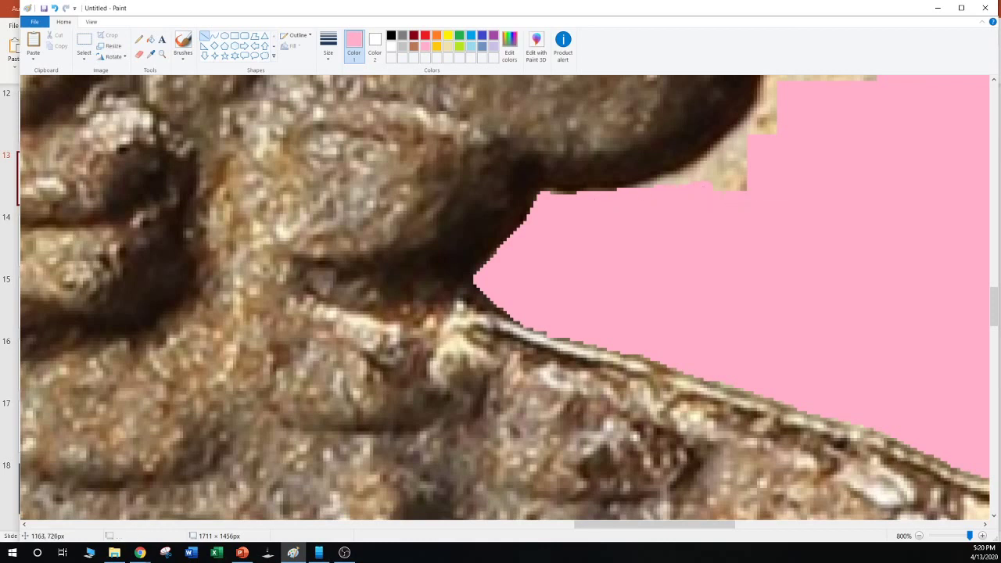
left_click_drag(628, 197, 763, 120)
left_click(802, 172)
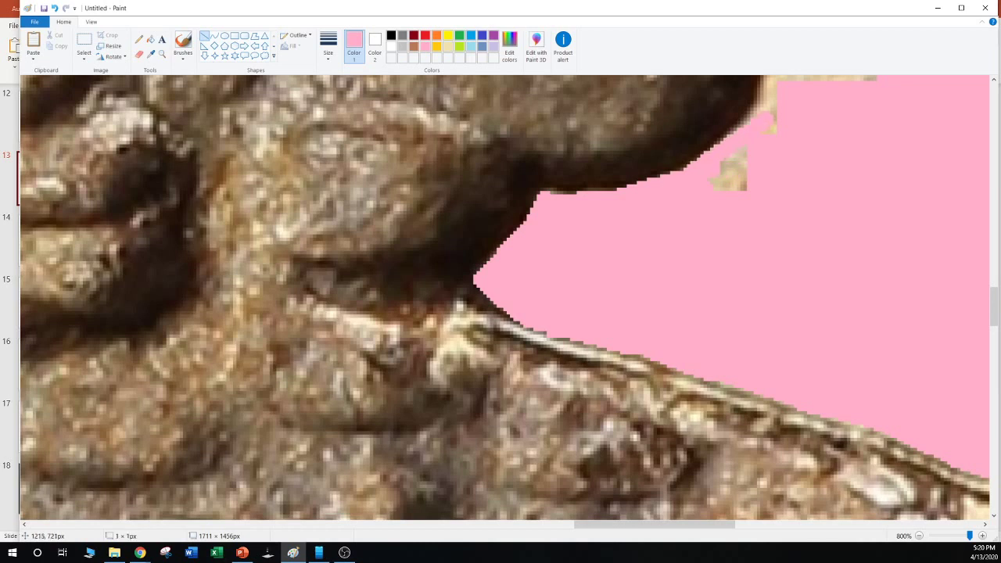
Trace the rounded feather's outer curve in pink up to the corner with the next scallop
scroll(803, 172, "up", 3)
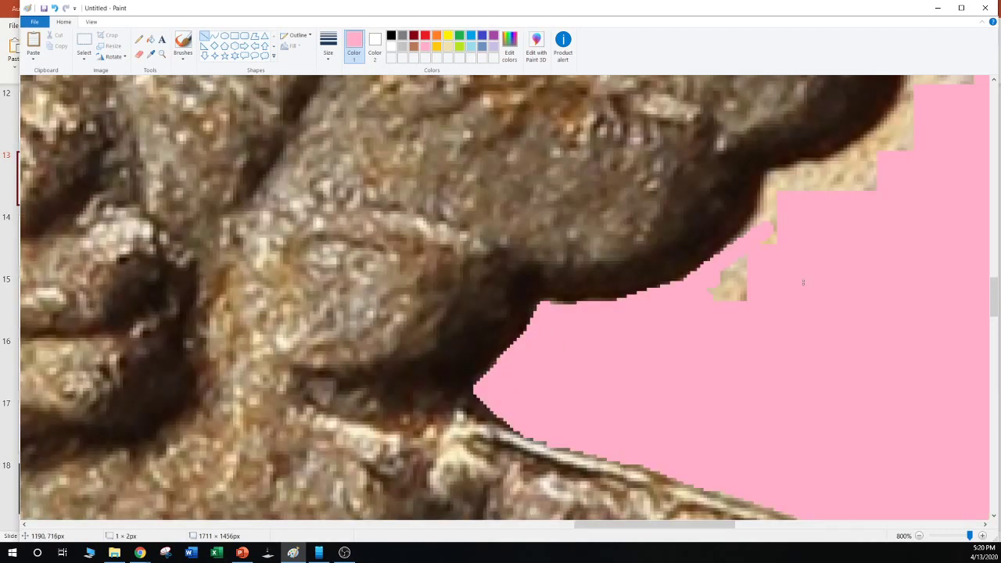
left_click_drag(731, 255, 780, 197)
left_click(823, 222)
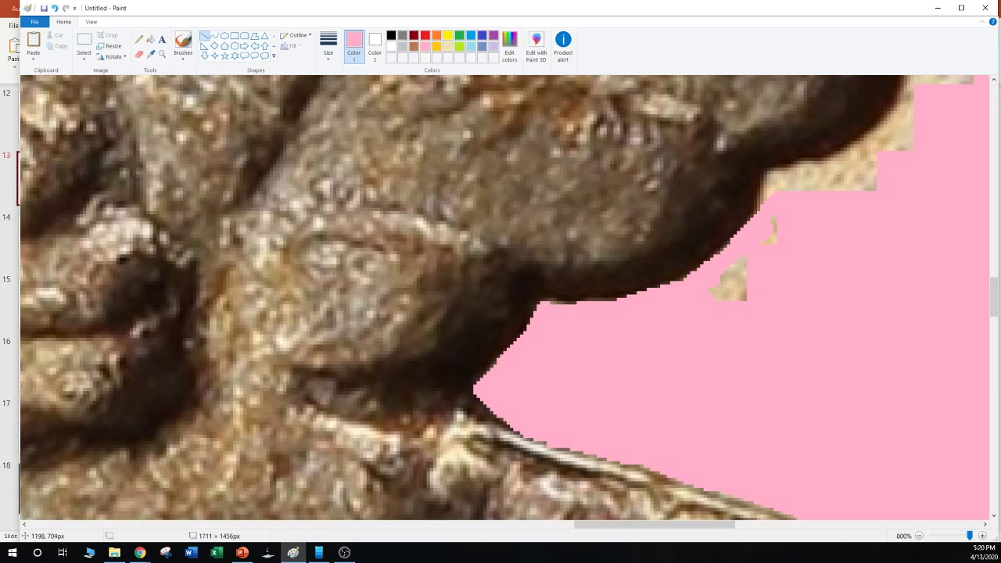
left_click_drag(757, 264, 770, 171)
mouse_move(763, 223)
left_mouse_down()
mouse_move(769, 265)
mouse_move(753, 329)
mouse_move(738, 334)
mouse_move(743, 261)
mouse_move(701, 302)
mouse_move(773, 214)
left_mouse_up()
left_click(741, 263)
left_click(677, 321)
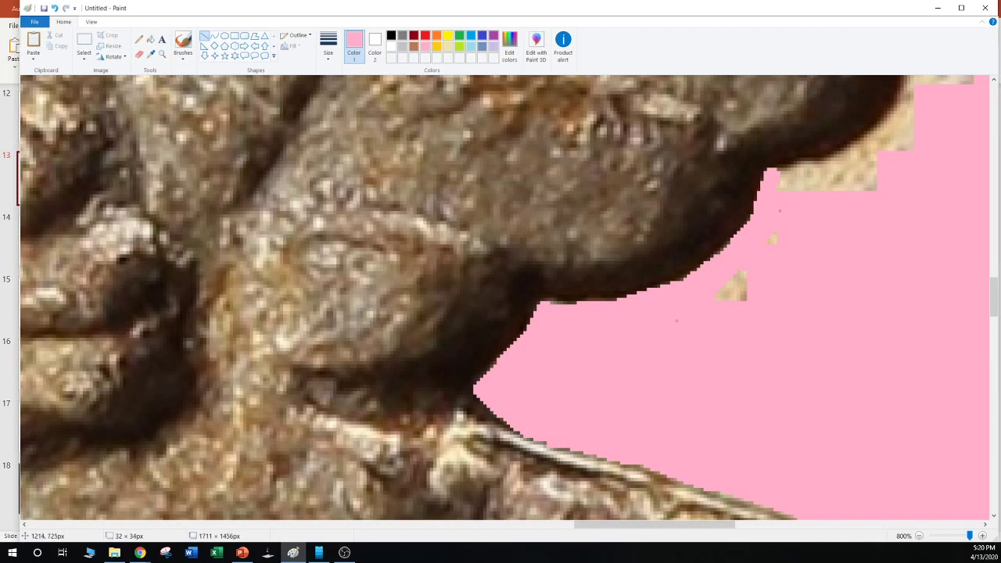
Cover the detached beige triangle and speck beside the rounded feather in pink
left_click(774, 315)
left_click_drag(689, 337, 773, 233)
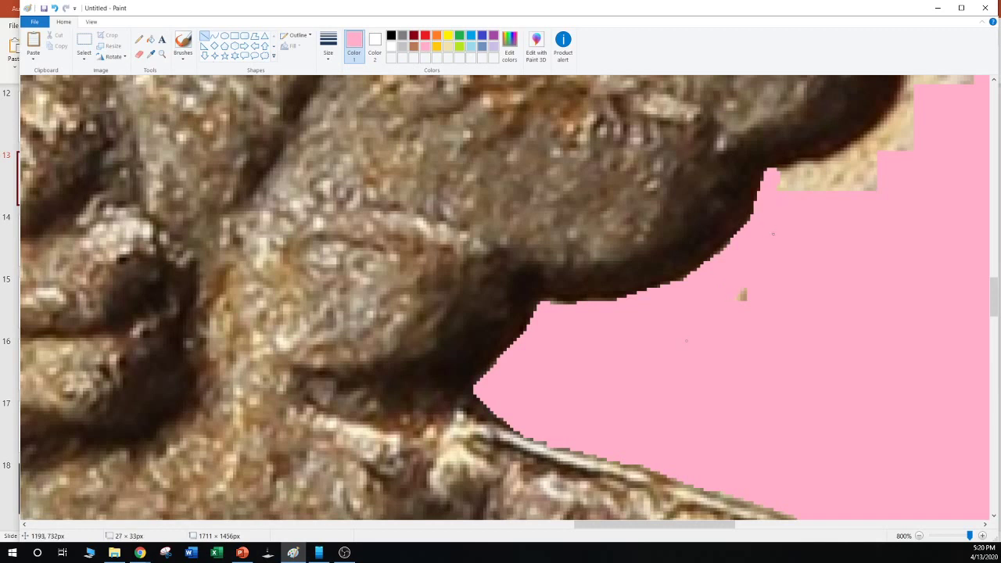
left_click_drag(716, 307, 748, 292)
left_click(799, 277)
Trace the start of the next scallop's underside in pink and cover the adjoining part of the beige block below it
scroll(500, 297, "up", 1)
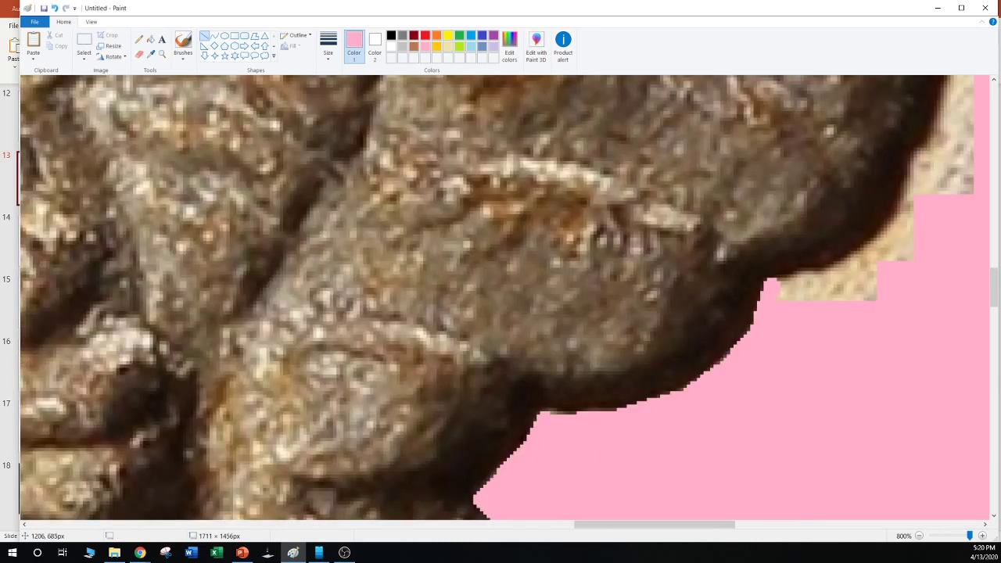
left_click_drag(769, 286, 833, 270)
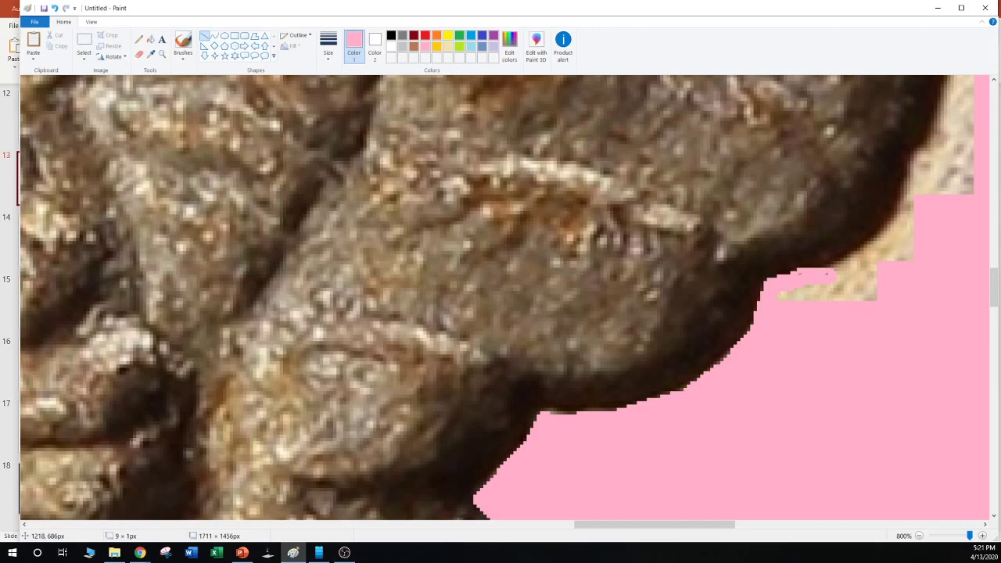
left_click_drag(813, 274, 819, 274)
mouse_move(773, 300)
left_mouse_down()
mouse_move(779, 313)
mouse_move(794, 292)
mouse_move(783, 295)
left_mouse_up()
mouse_move(796, 287)
left_mouse_down()
mouse_move(847, 284)
mouse_move(886, 300)
left_mouse_up()
left_click(901, 327)
scroll(500, 297, "up", 3)
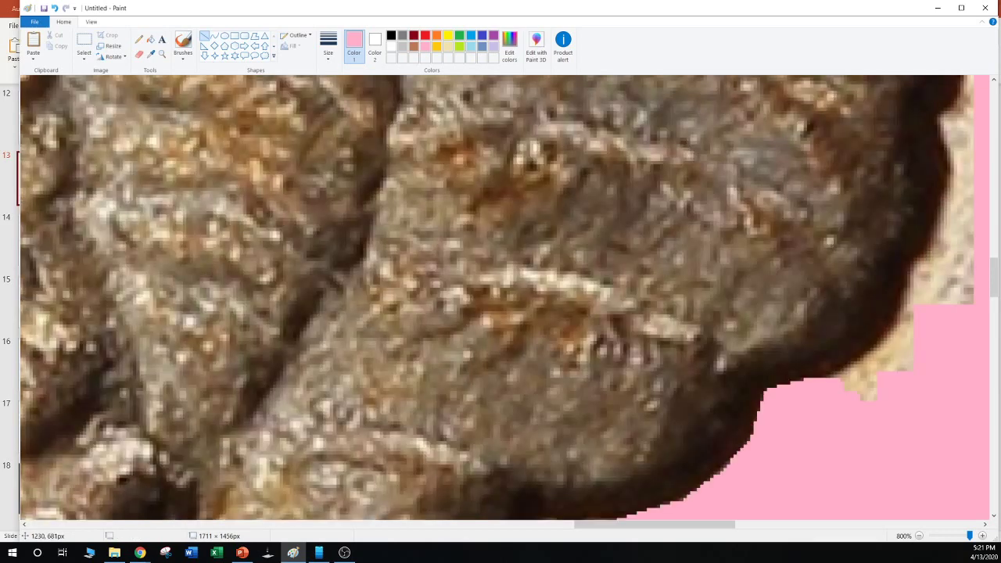
Trace the scallop's underside and lower outer curve in pink, cutting across the beige block beside it
left_click_drag(671, 525, 737, 524)
mouse_move(417, 382)
left_mouse_down()
mouse_move(505, 382)
mouse_move(580, 340)
left_mouse_up()
left_click_drag(457, 365, 505, 325)
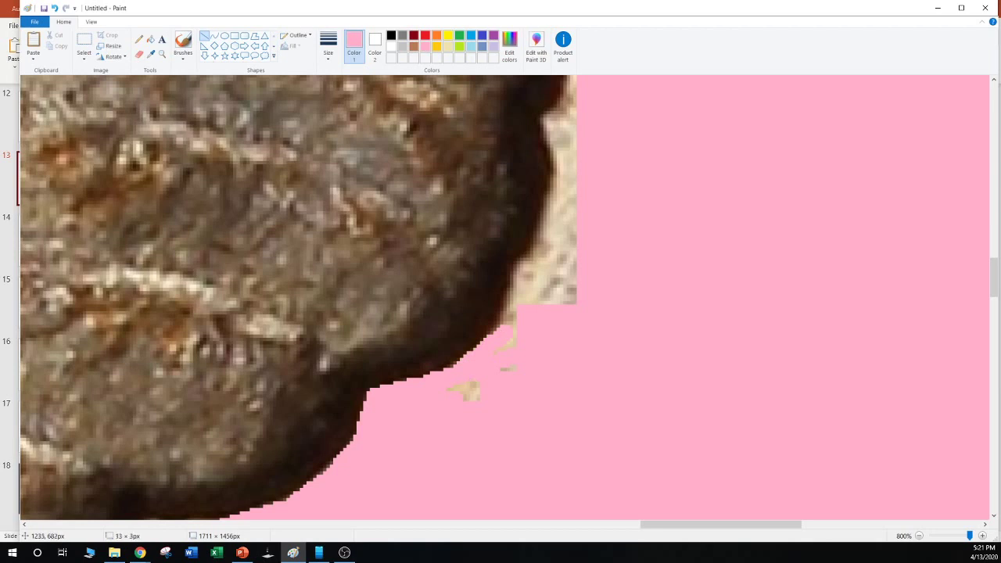
left_click_drag(484, 345, 512, 296)
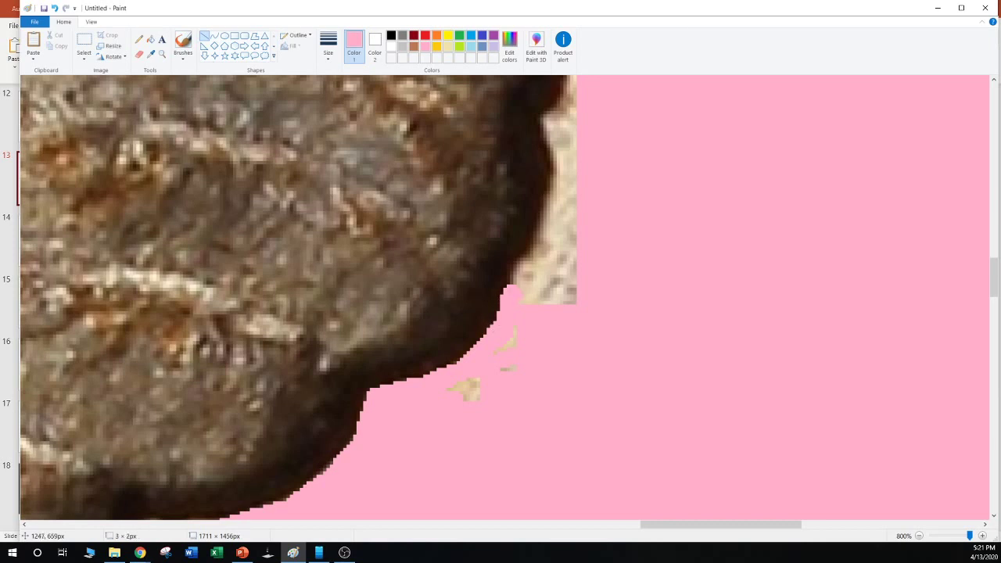
left_click_drag(515, 294, 561, 243)
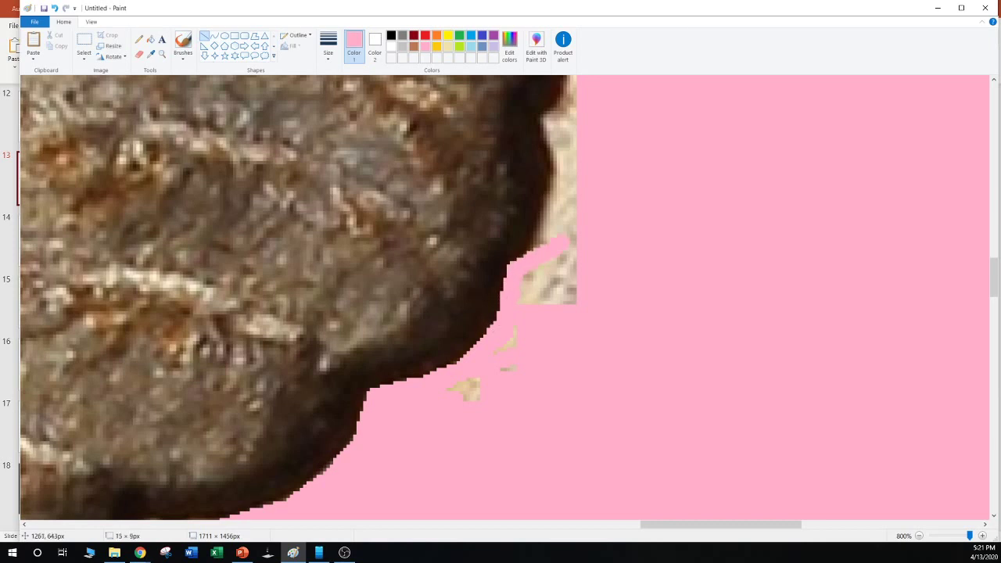
Continue the pink line up the scallop's outer edge to just below the notch and cover the upper beige fleck beneath the block
scroll(505, 297, "up", 3)
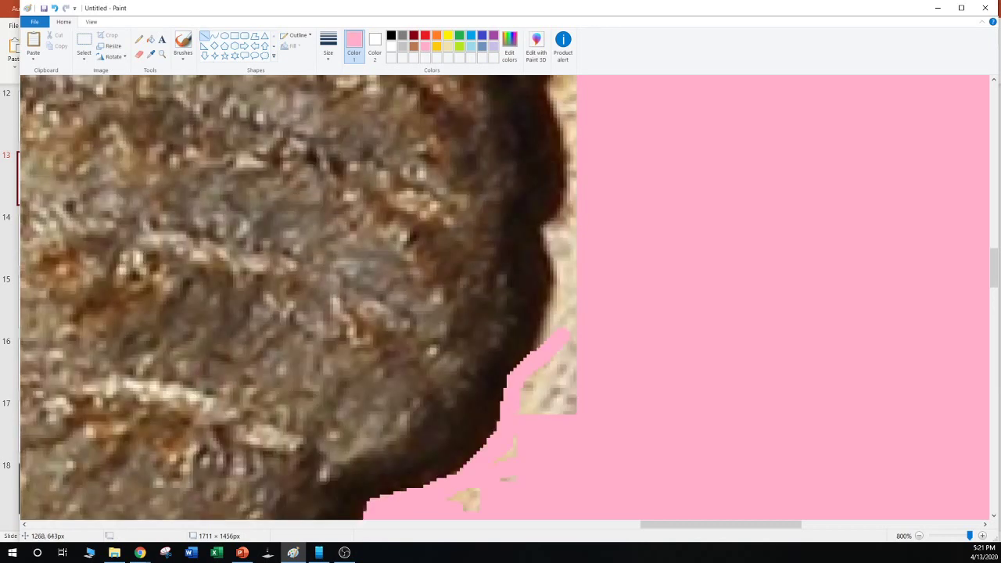
left_click_drag(542, 343, 569, 247)
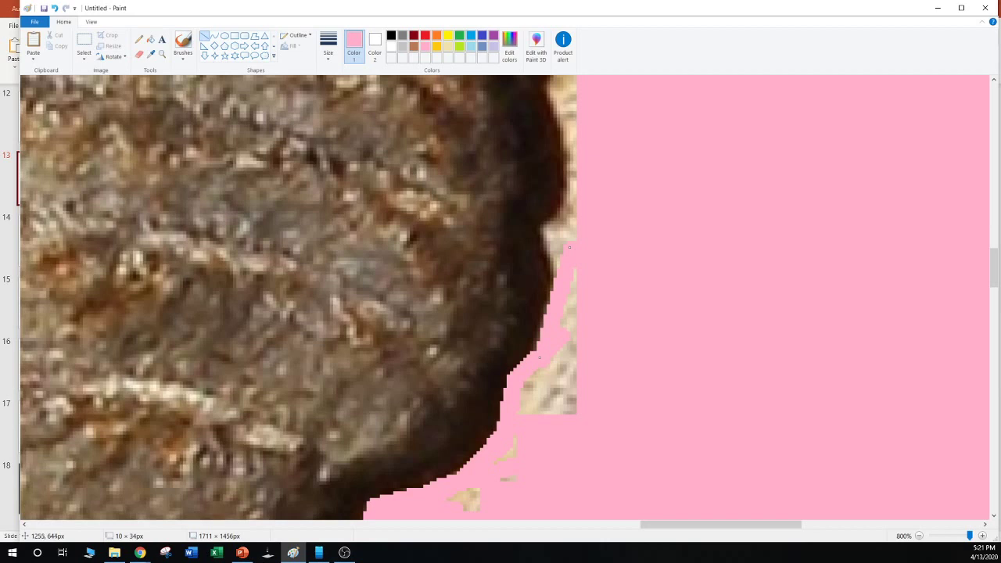
left_click_drag(539, 357, 536, 364)
left_click(597, 347)
left_click_drag(460, 484, 511, 444)
left_click(610, 426)
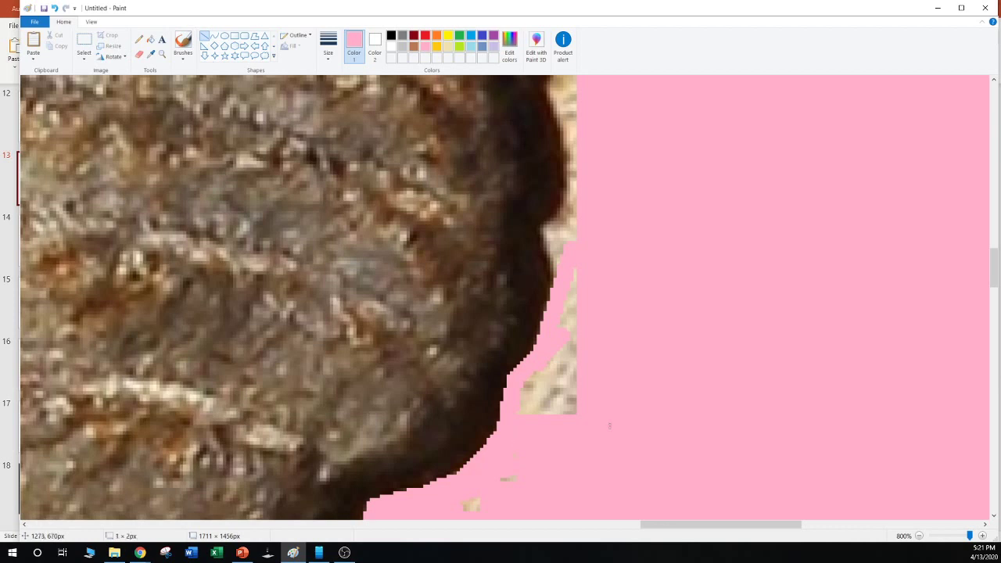
Erase the detached beige remnants beside the scallop and fill the erased area with pink
left_click(139, 54)
mouse_move(462, 495)
left_mouse_down()
mouse_move(499, 494)
mouse_move(539, 387)
mouse_move(519, 394)
mouse_move(533, 401)
mouse_move(576, 347)
mouse_move(566, 371)
mouse_move(573, 408)
mouse_move(577, 277)
mouse_move(569, 327)
mouse_move(573, 341)
mouse_move(590, 280)
mouse_move(576, 274)
mouse_move(573, 241)
mouse_move(590, 214)
left_mouse_up()
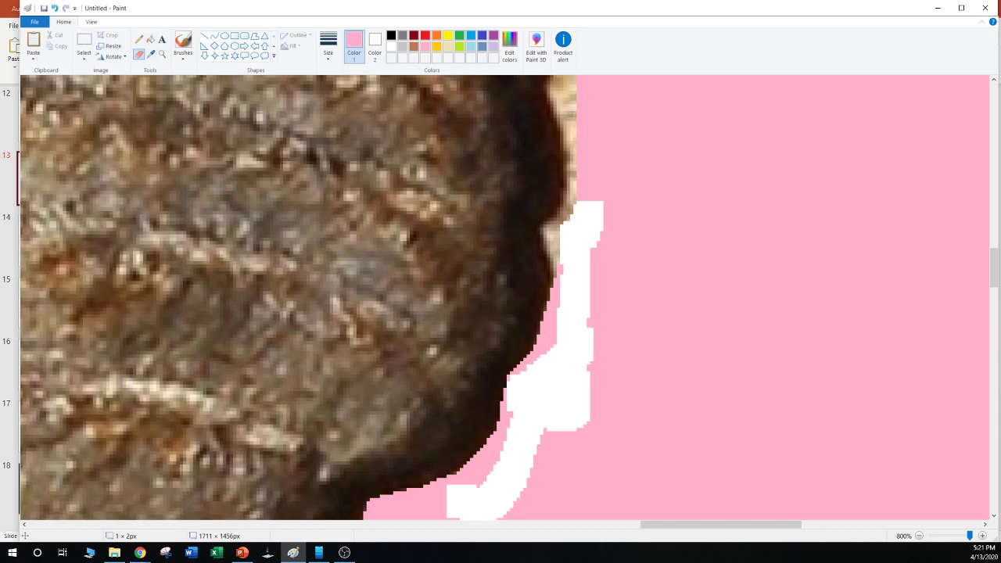
left_click(151, 39)
left_click(566, 377)
scroll(565, 377, "down", 3)
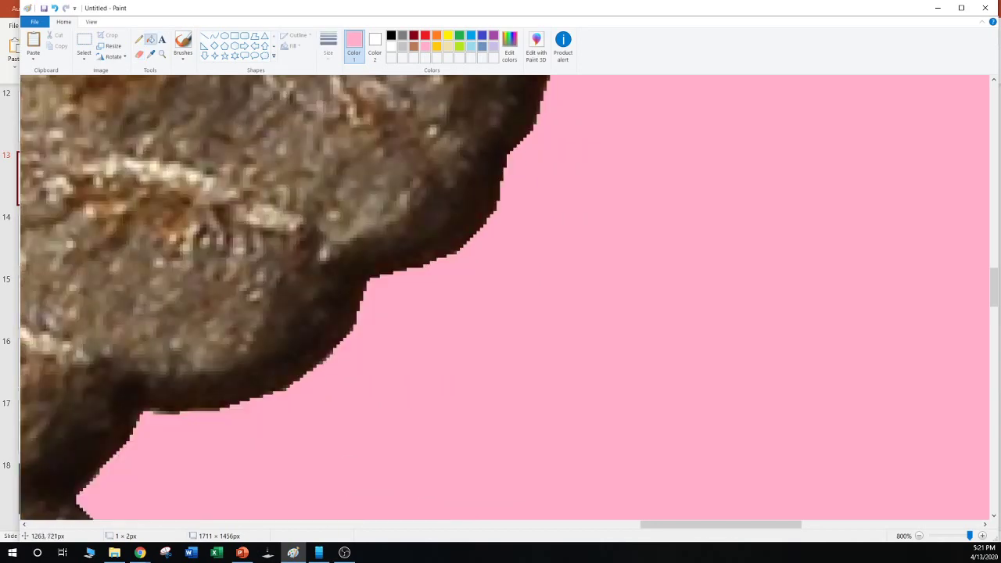
Trace both sides of the notch above the scallop with pink lines, covering the beige inside it
scroll(626, 501, "up", 5)
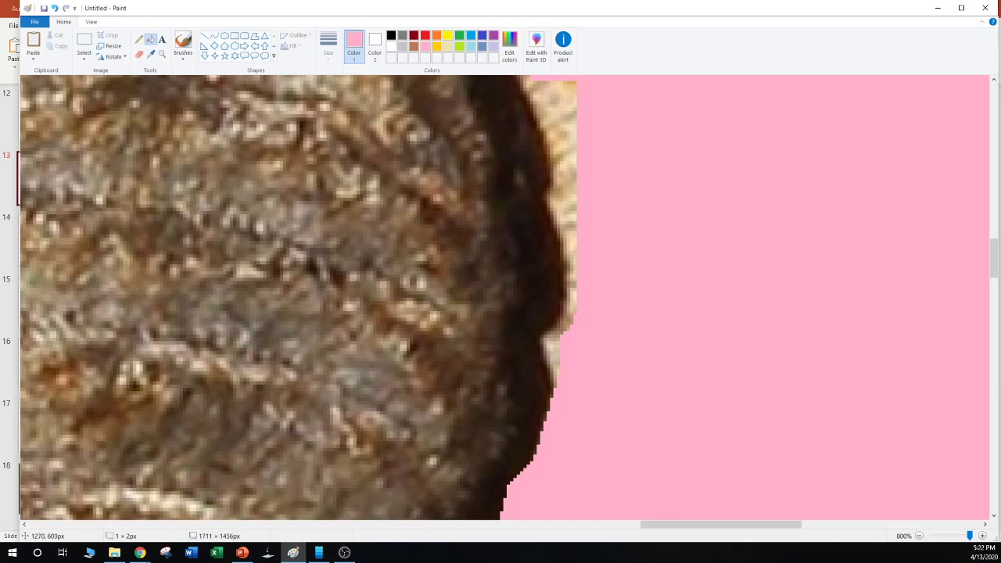
left_click(205, 36)
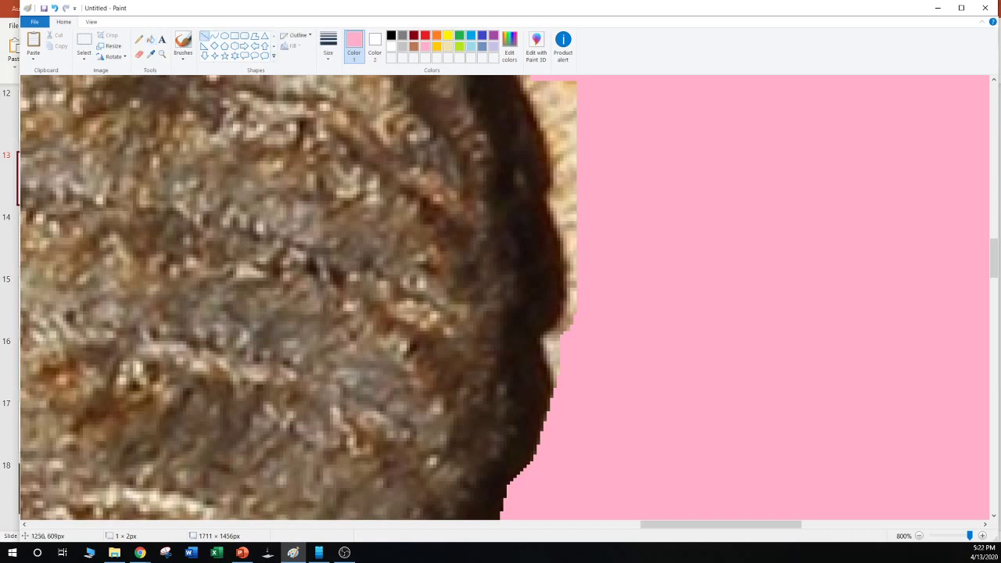
left_click_drag(555, 386, 542, 338)
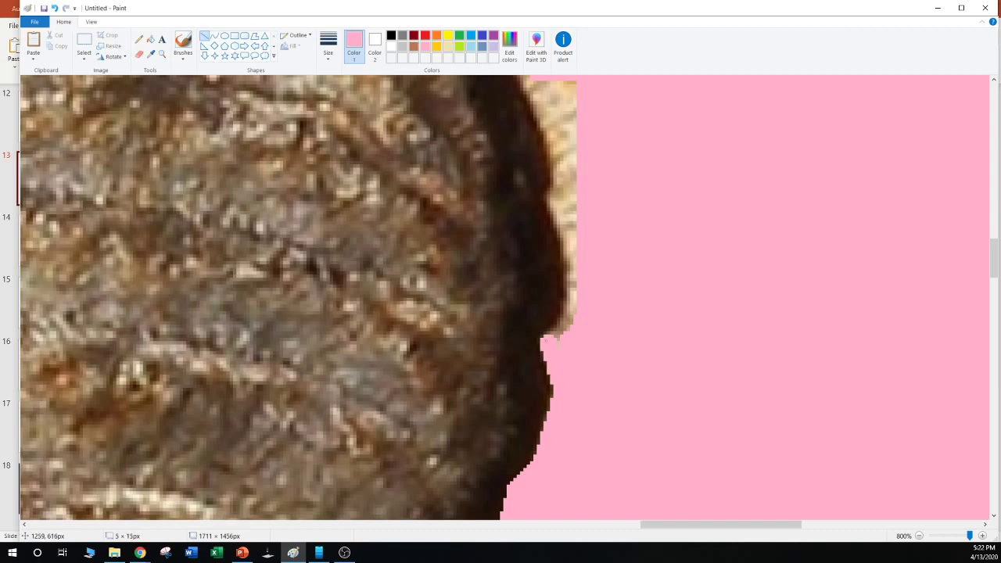
left_click_drag(559, 388, 557, 380)
left_click(559, 383)
left_click_drag(577, 320, 546, 338)
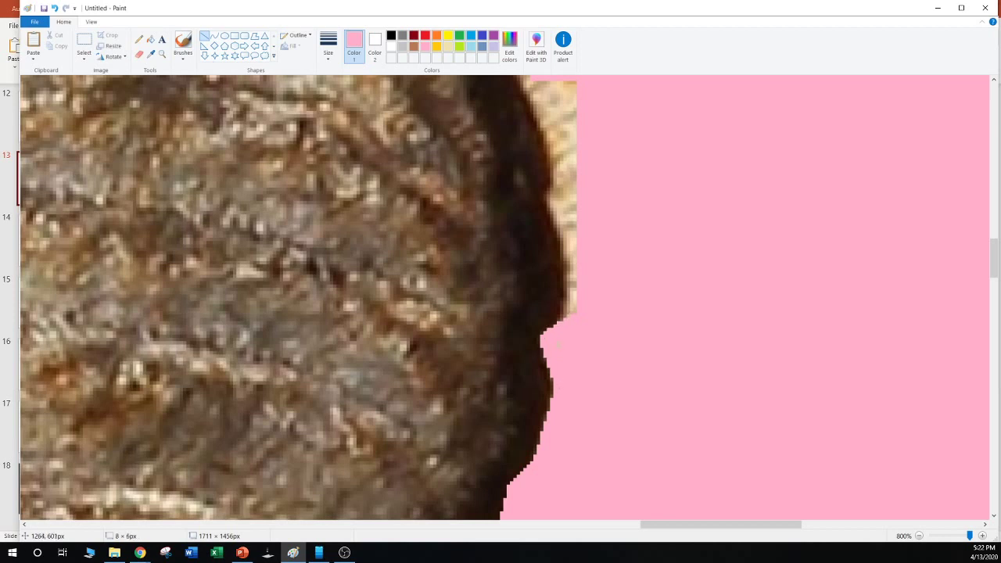
left_click(539, 356)
Trace the outer edge of the small bulge above the notch in pink and trim the outer side of the beige block there
mouse_move(570, 321)
left_mouse_down()
mouse_move(568, 230)
mouse_move(549, 197)
left_mouse_up()
left_click(574, 252)
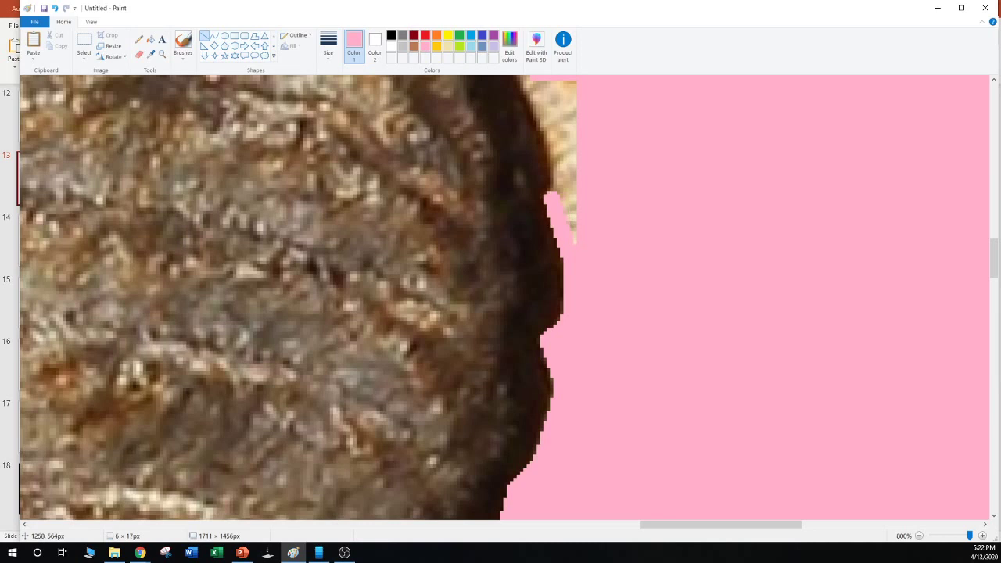
left_click_drag(567, 251, 579, 260)
scroll(579, 261, "up", 3)
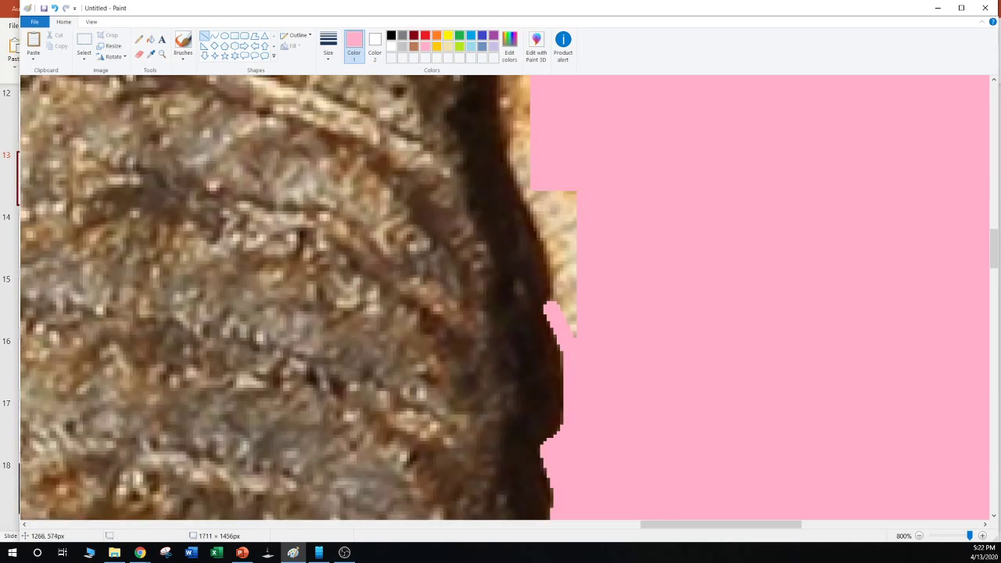
left_click_drag(579, 336, 574, 188)
left_click(565, 324)
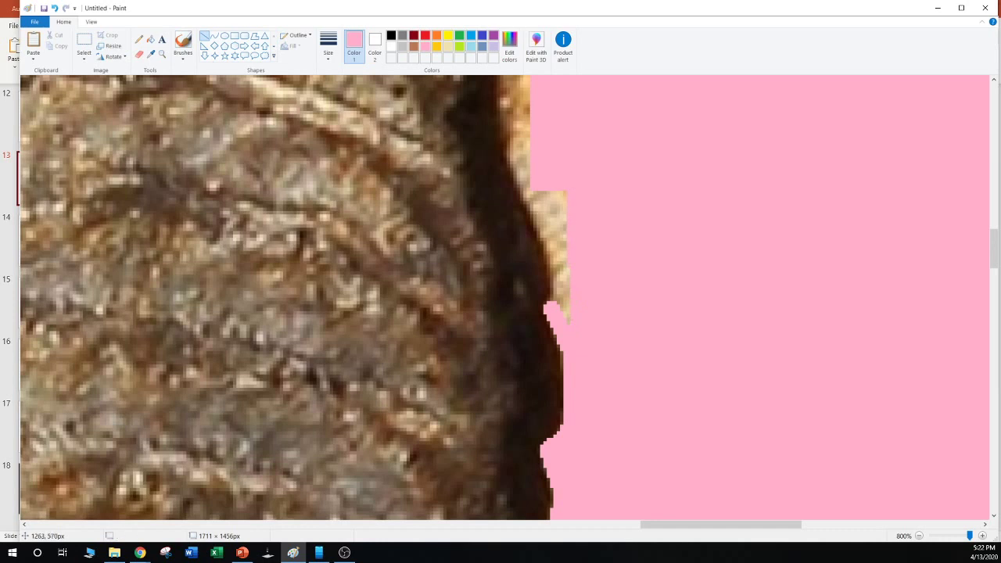
Trace the dark edge above the small bulge in pink, through the beige block and up the narrow beige strip
mouse_move(572, 333)
left_mouse_down()
mouse_move(557, 304)
mouse_move(562, 233)
left_mouse_up()
left_click(552, 294)
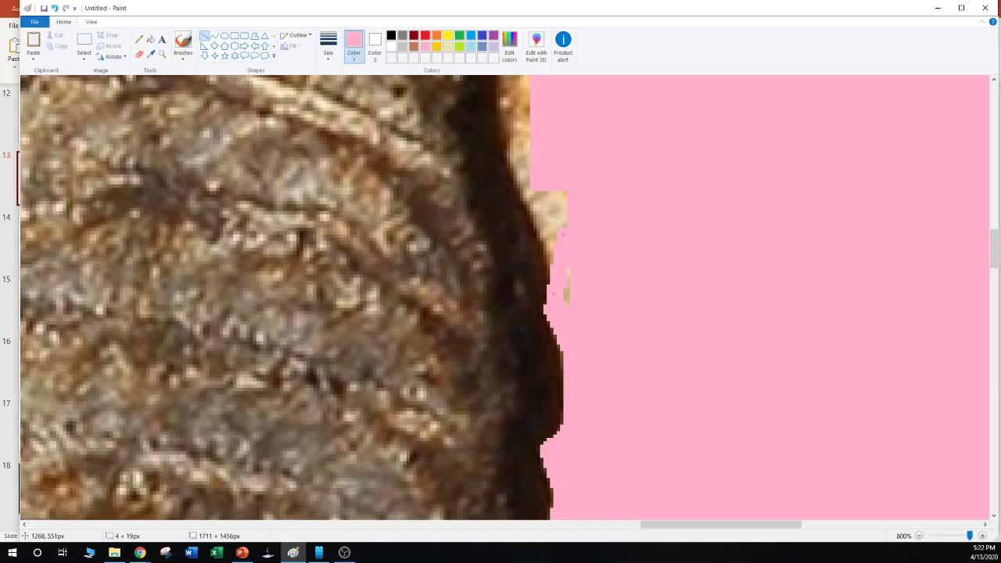
left_click(577, 270)
left_click_drag(556, 271, 539, 191)
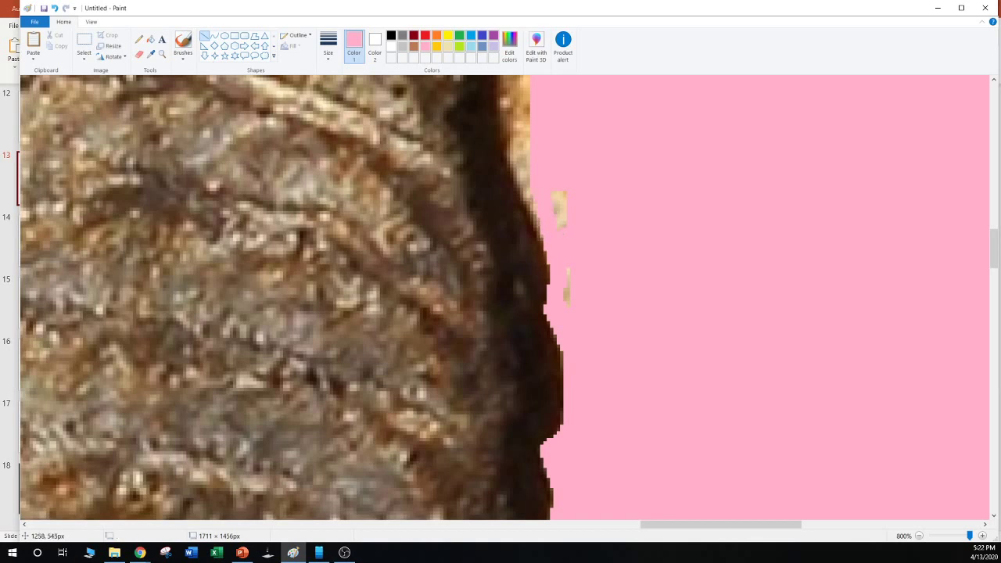
left_click_drag(540, 233, 504, 143)
key("Escape")
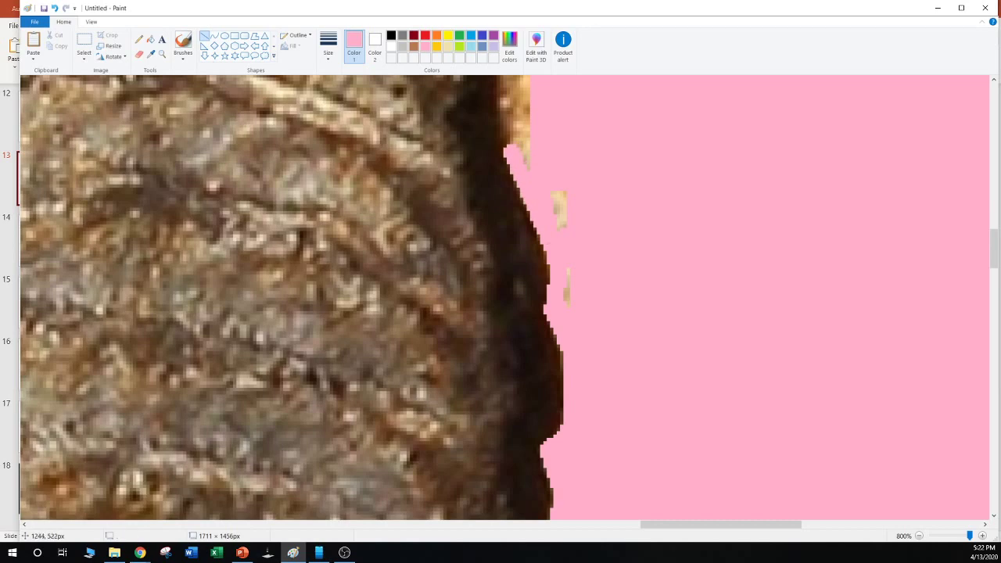
scroll(505, 103, "up", 3)
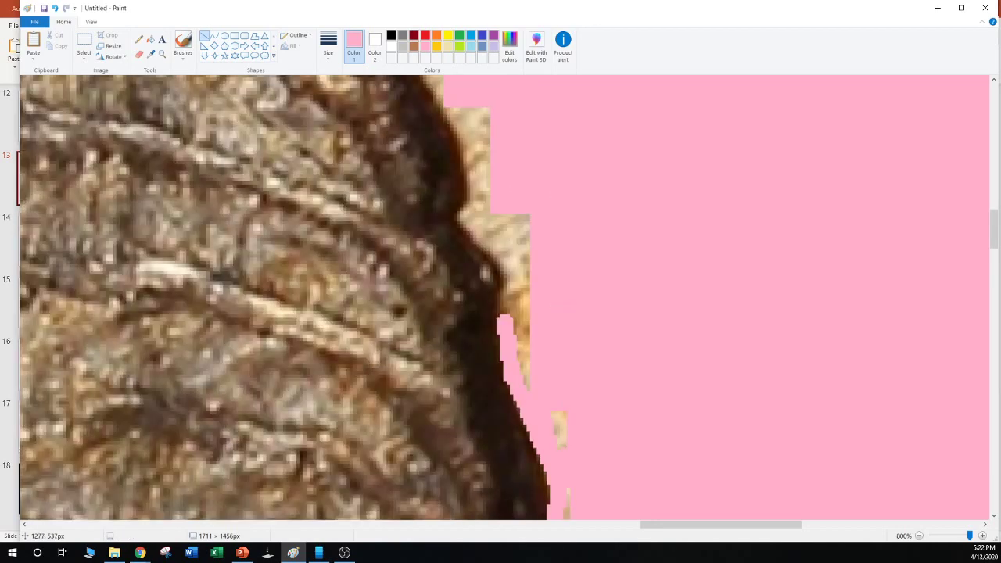
left_click_drag(505, 322, 508, 266)
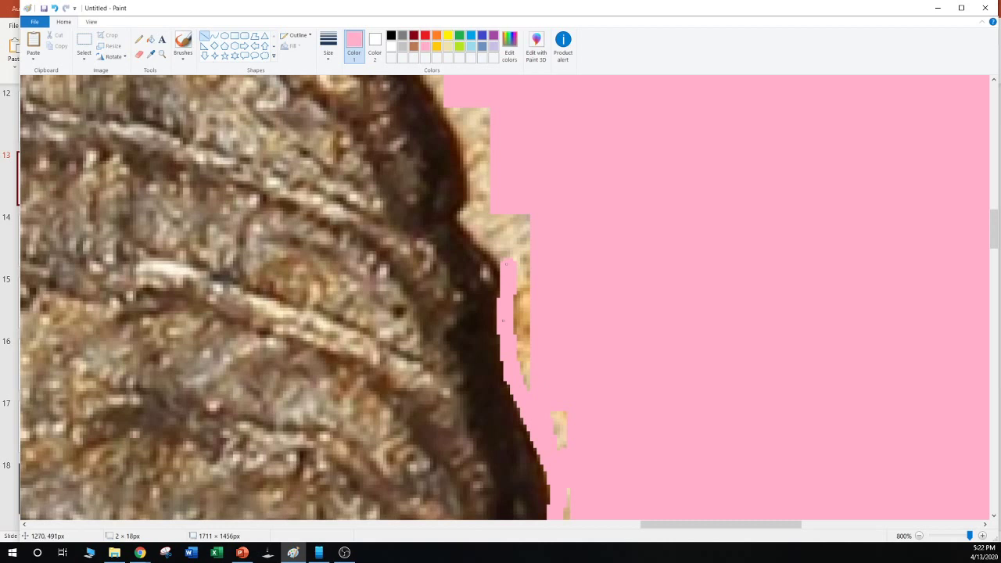
Cover the detached beige flecks and the rest of the narrow beige strip beside the traced edge in pink
left_click(585, 389)
scroll(585, 389, "down", 1)
left_click_drag(572, 416, 571, 383)
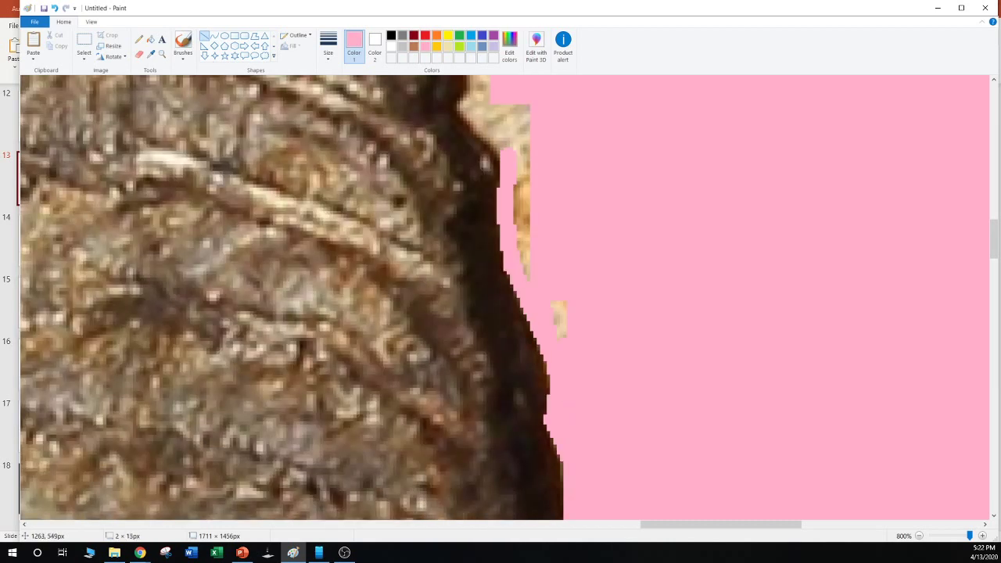
mouse_move(560, 337)
left_mouse_down()
mouse_move(560, 302)
mouse_move(524, 261)
mouse_move(513, 204)
left_mouse_up()
left_click(618, 287)
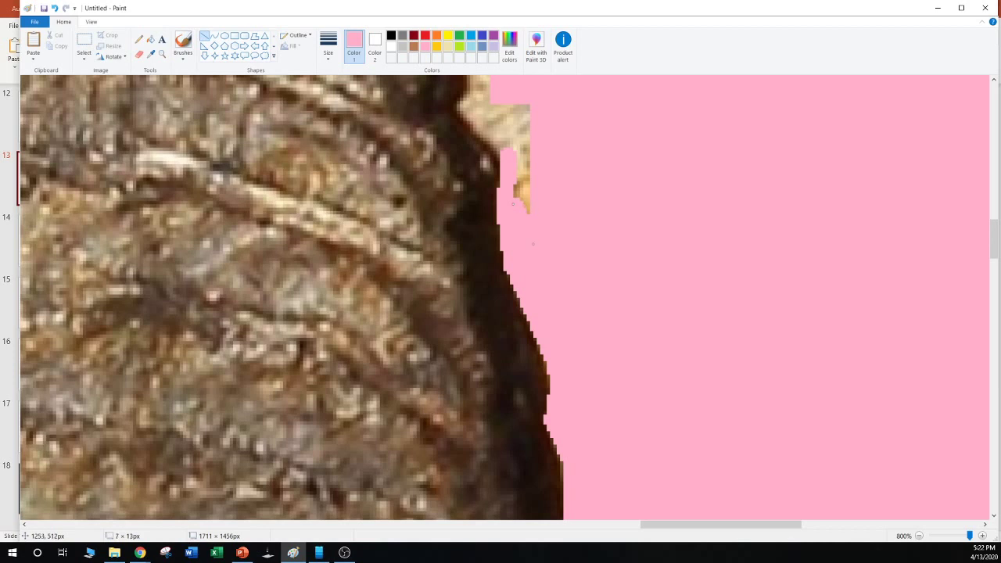
left_click_drag(518, 200, 518, 150)
left_click_drag(516, 212, 529, 103)
left_click(649, 176)
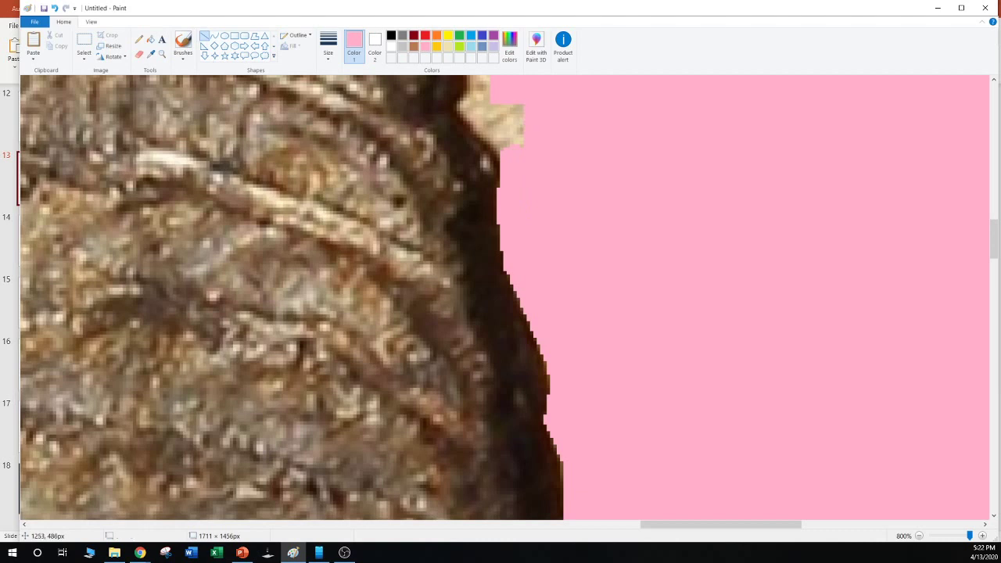
Trace the lower and upper sides of the next notch in pink, cutting through the beige patch beside it
scroll(639, 272, "up", 2)
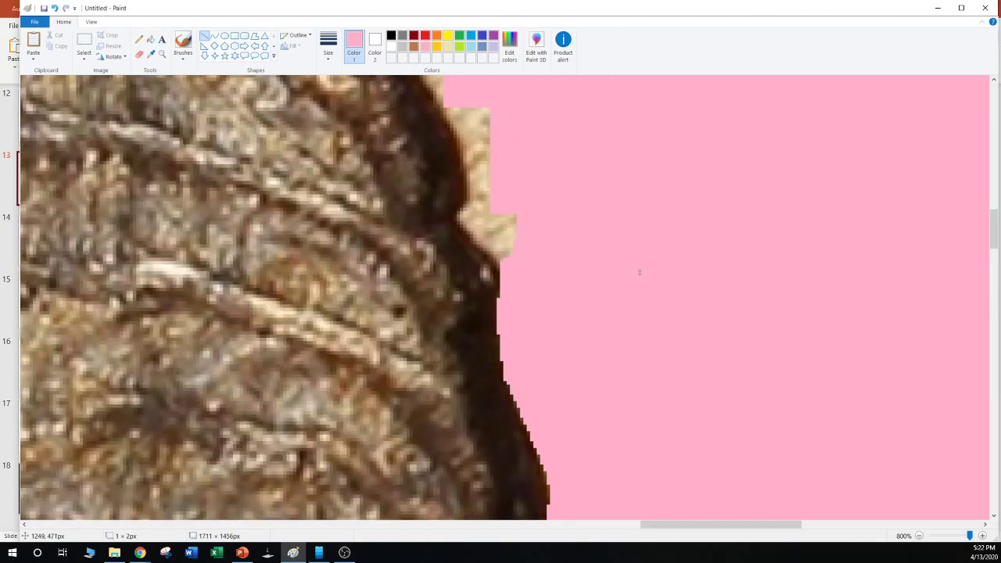
mouse_move(508, 229)
left_mouse_down()
mouse_move(485, 268)
mouse_move(485, 231)
left_mouse_up()
left_click_drag(509, 273, 463, 217)
left_click(560, 261)
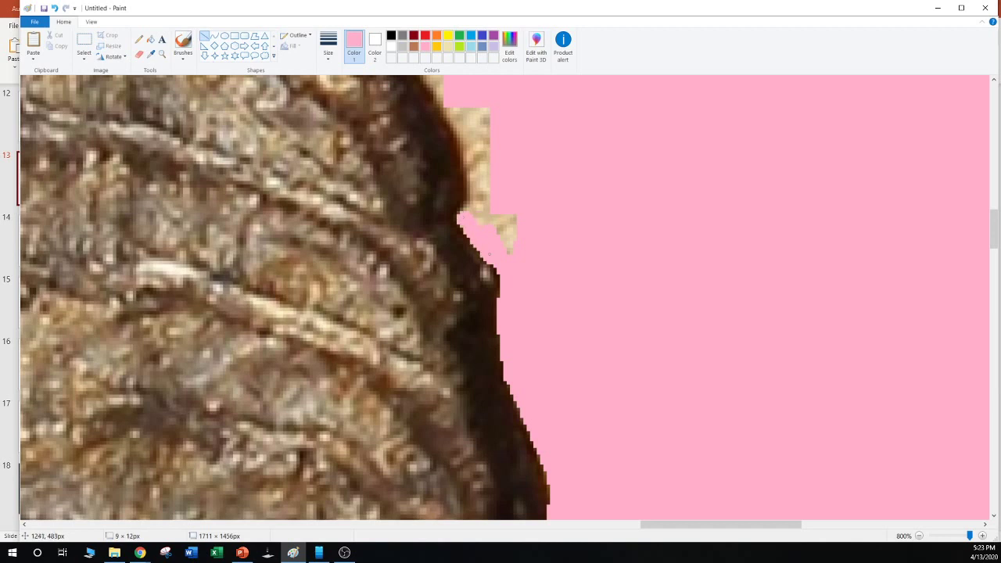
left_click_drag(489, 254, 529, 280)
left_click(413, 180)
left_click_drag(461, 215, 523, 153)
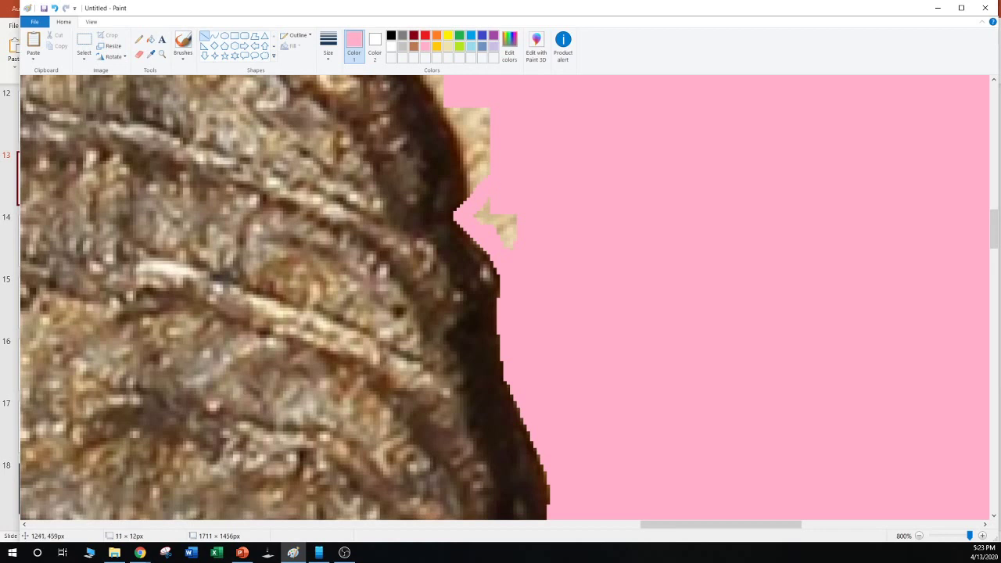
Cover the detached beige flecks outside the notch in pink
left_click(537, 253)
left_click_drag(523, 261, 476, 218)
left_click(536, 252)
mouse_move(520, 247)
left_mouse_down()
mouse_move(485, 220)
mouse_move(484, 202)
left_mouse_up()
left_click(628, 222)
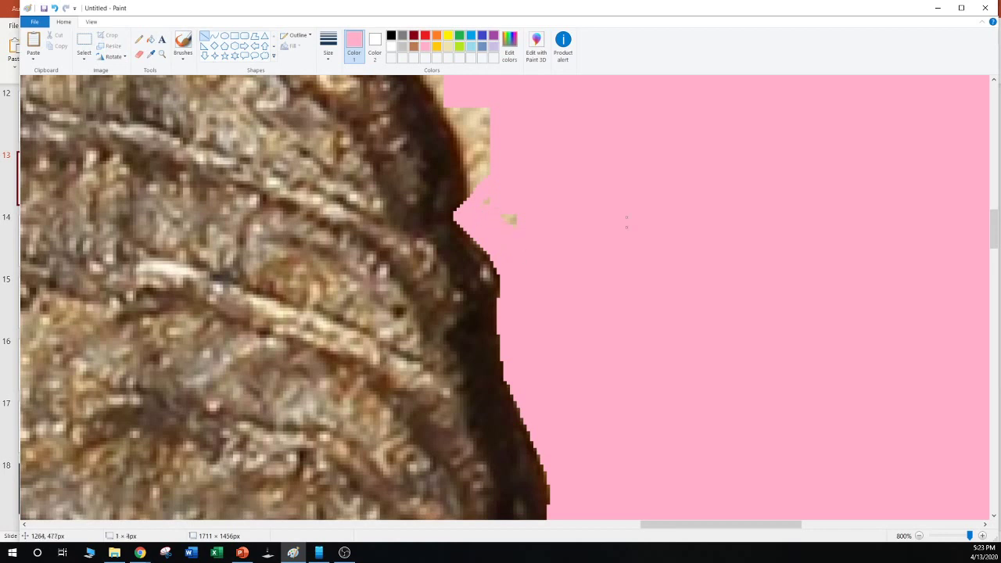
left_click_drag(534, 234, 489, 202)
Trace the outer curve of the scallop above the notch in pink up to the next indentation
scroll(504, 297, "up", 3)
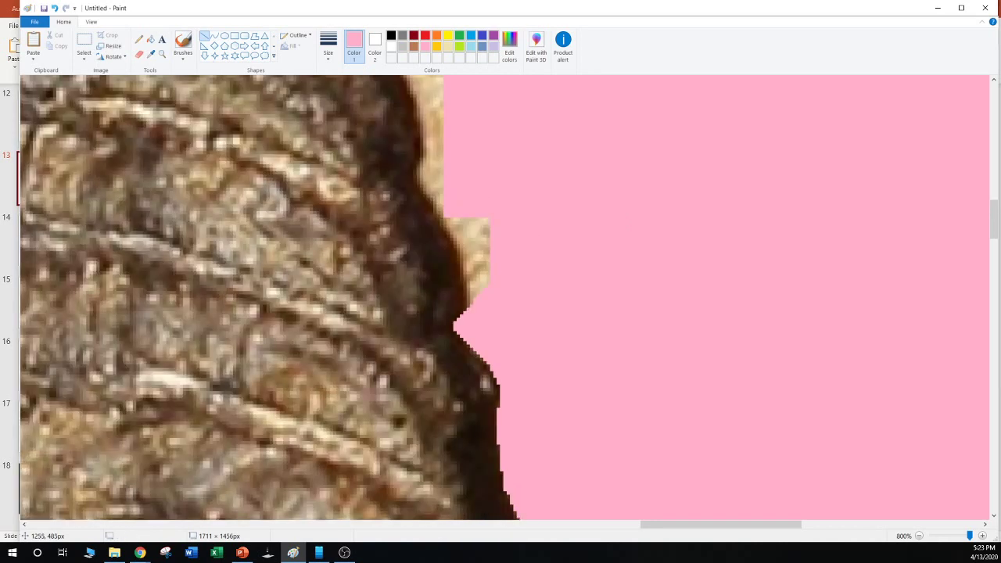
left_click_drag(474, 305, 477, 233)
left_click(586, 239)
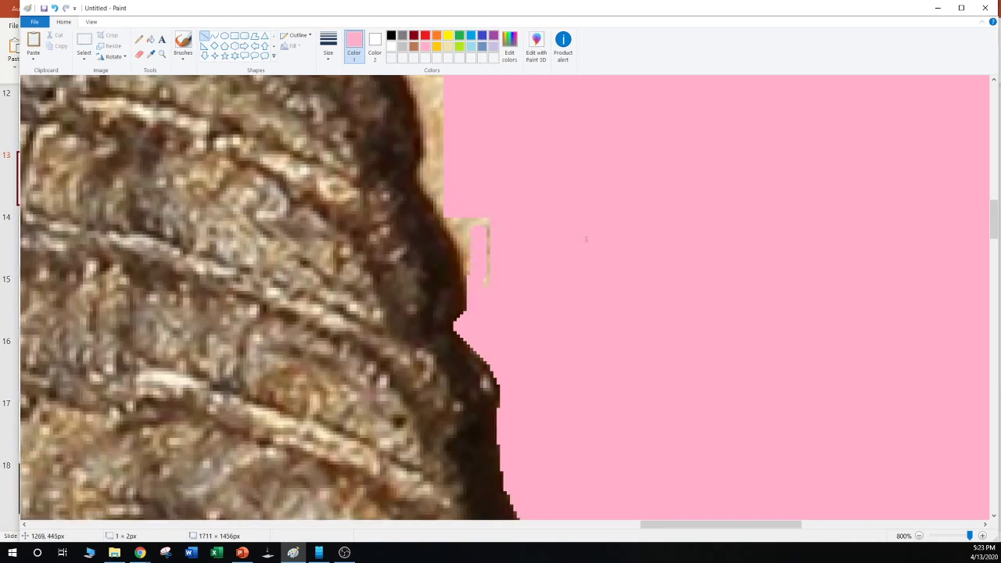
left_click_drag(476, 321, 464, 225)
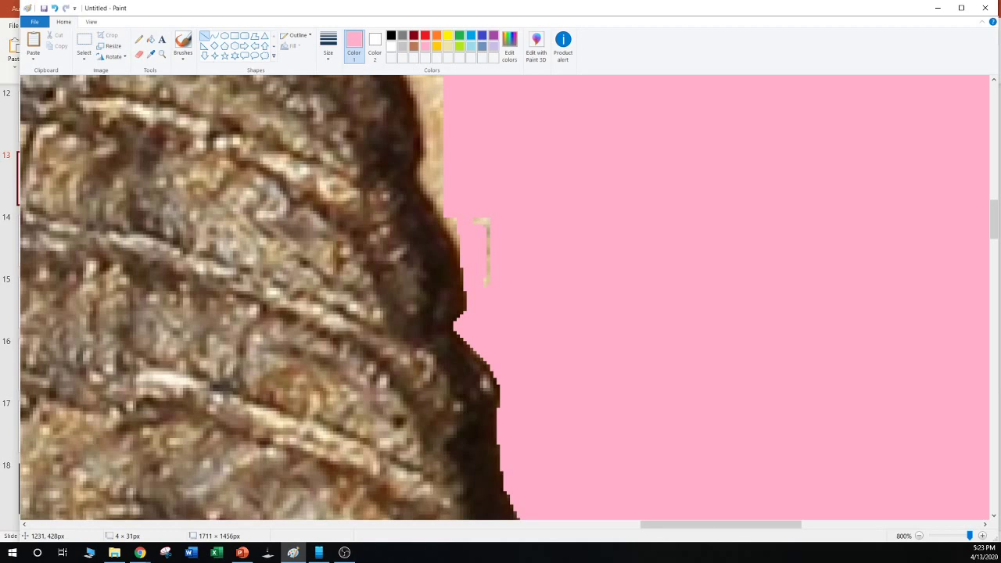
left_click(557, 284)
mouse_move(487, 294)
left_mouse_down()
mouse_move(428, 186)
mouse_move(440, 122)
mouse_move(437, 181)
left_mouse_up()
left_click(523, 174)
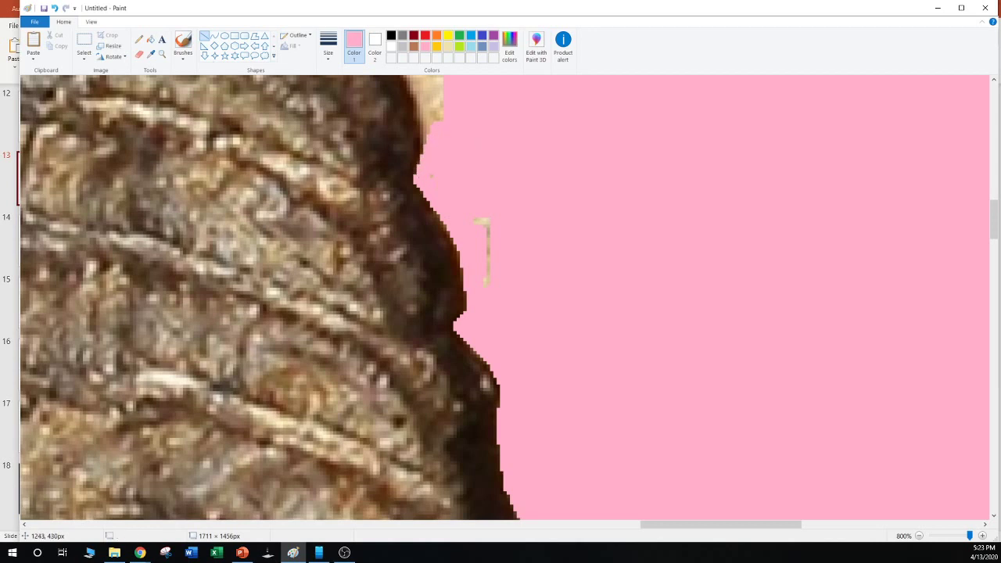
Cover the bracket-shaped beige remnant in pink and trace the lower outer edge of the next feather
mouse_move(483, 220)
left_mouse_down()
mouse_move(487, 278)
mouse_move(459, 220)
mouse_move(461, 192)
mouse_move(429, 174)
left_mouse_up()
left_click_drag(438, 90, 426, 158)
scroll(500, 297, "up", 4)
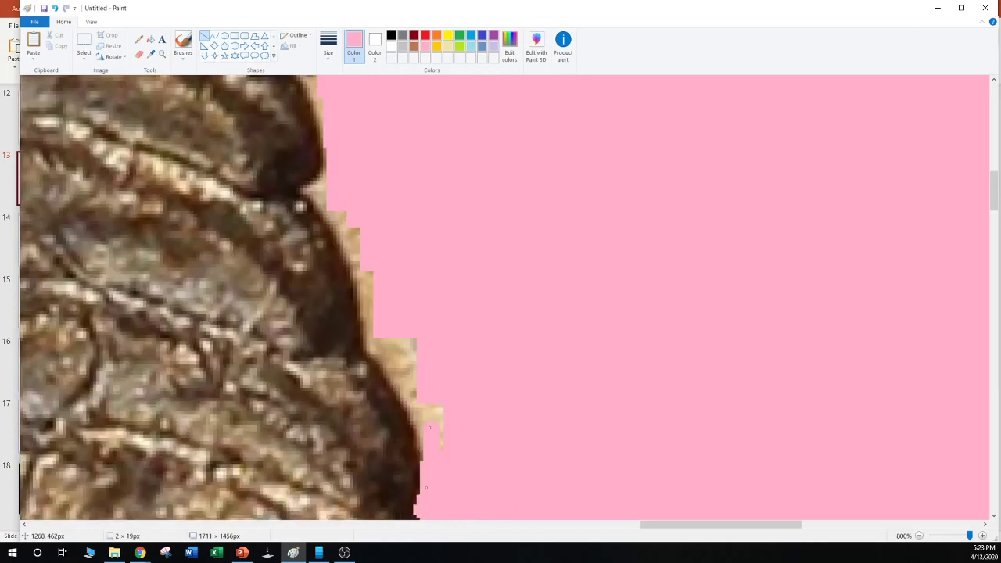
mouse_move(428, 448)
left_mouse_down()
mouse_move(425, 432)
mouse_move(435, 436)
left_mouse_up()
left_click(427, 432)
left_click_drag(424, 473, 428, 426)
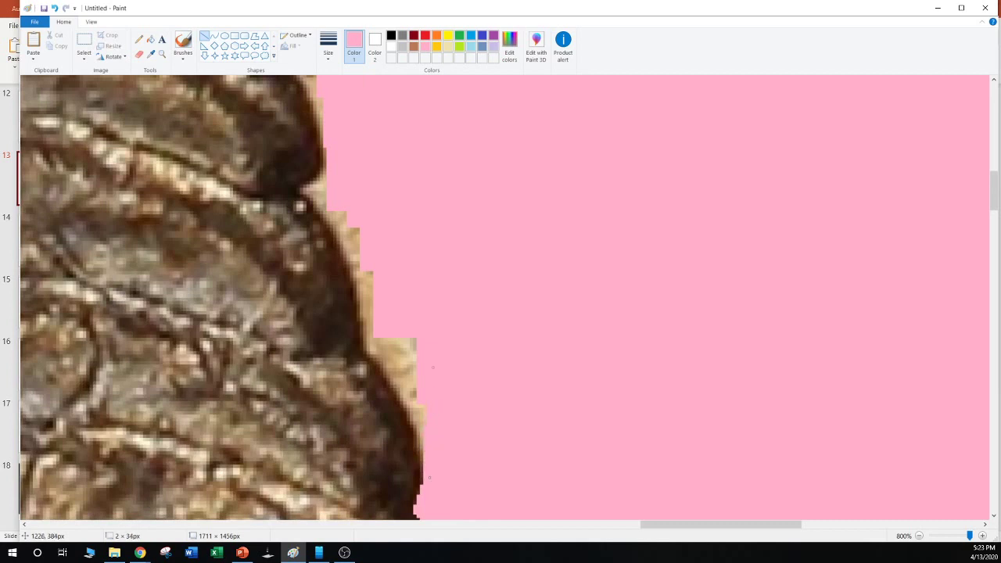
Trace the feather's upper outer curve in pink up to the corner with the feather above
left_click_drag(509, 371, 510, 380)
mouse_move(441, 482)
left_mouse_down()
mouse_move(427, 401)
mouse_move(397, 357)
left_mouse_up()
left_click_drag(470, 359, 474, 362)
left_click_drag(421, 417, 370, 348)
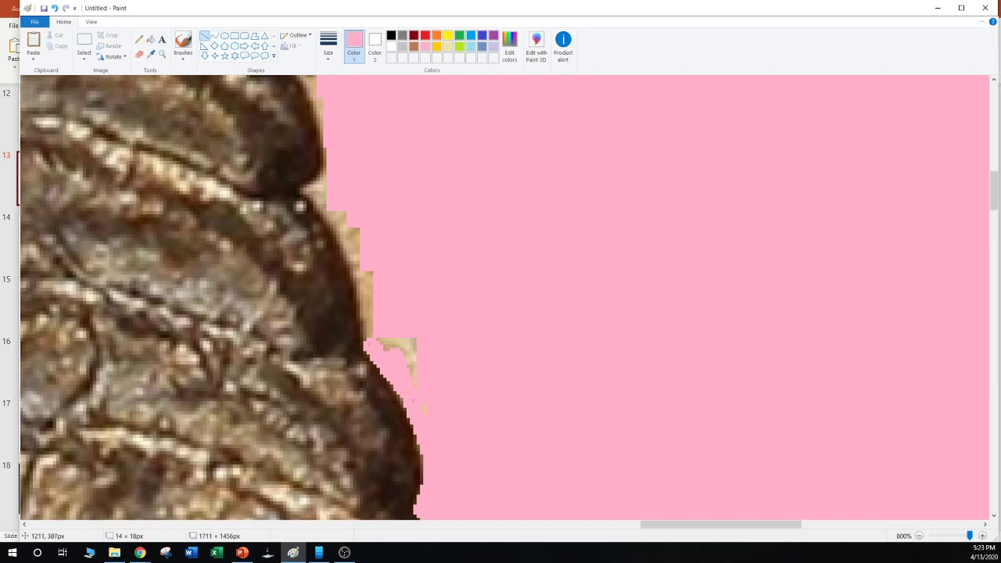
Cover the curved beige remnant and small specks beside the feather's upper curve in pink
left_click_drag(413, 400, 440, 425)
left_click(539, 404)
mouse_move(382, 360)
left_mouse_down()
mouse_move(422, 391)
mouse_move(432, 435)
left_mouse_up()
mouse_move(420, 388)
left_mouse_down()
mouse_move(420, 420)
mouse_move(426, 401)
mouse_move(416, 379)
mouse_move(380, 339)
mouse_move(425, 379)
left_mouse_up()
left_click(466, 336)
left_click(483, 320)
Trace the outer edge of the next feather up in pink, covering the stepped beige strip along it
left_click_drag(404, 336, 358, 247)
left_click(413, 329)
left_click(444, 241)
mouse_move(379, 285)
left_mouse_down()
mouse_move(336, 211)
mouse_move(358, 235)
left_mouse_up()
left_click(387, 267)
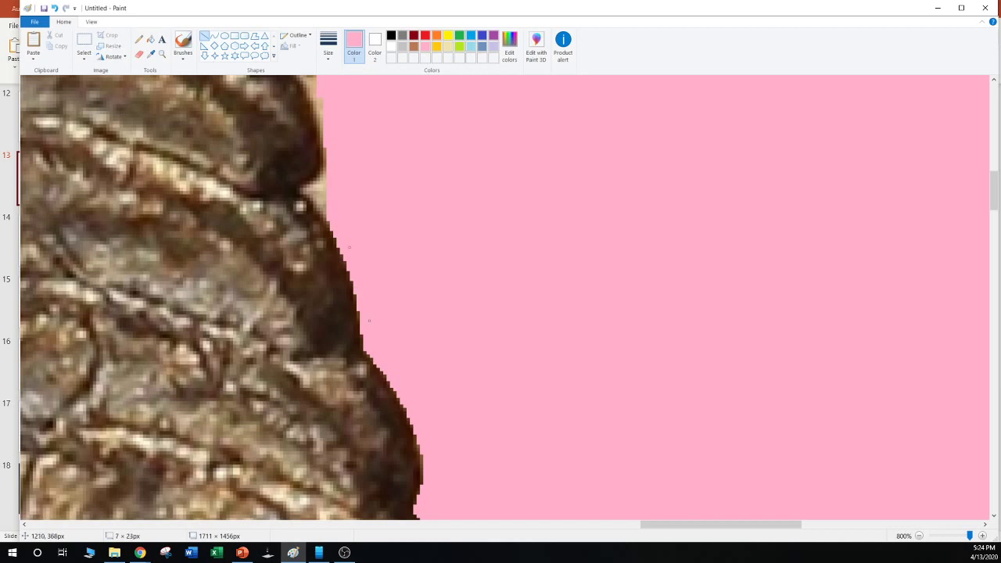
Cover the beige wedge in the notch between the traced feather and the one above it in pink
scroll(221, 298, "up", 2)
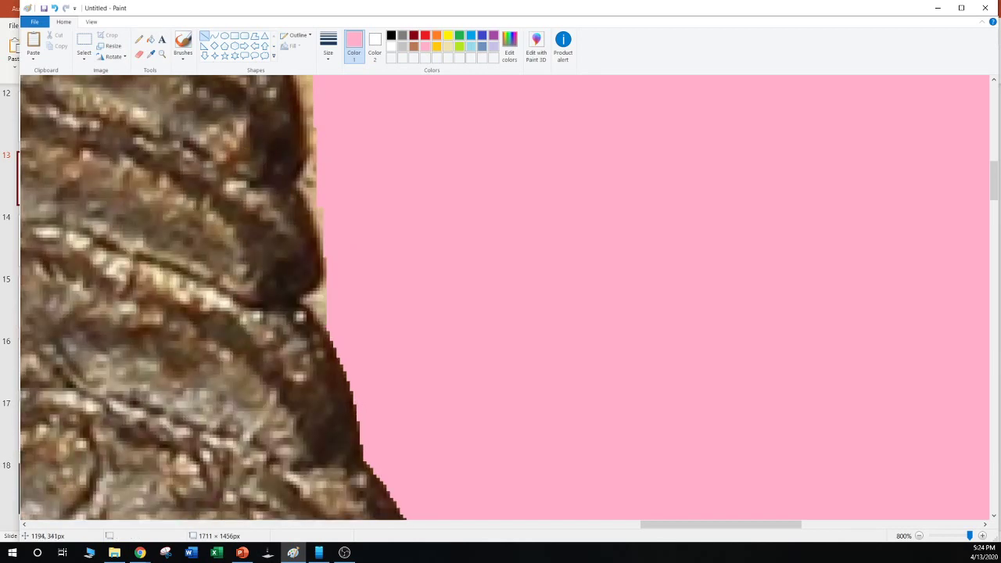
mouse_move(308, 313)
left_mouse_down()
mouse_move(322, 330)
mouse_move(301, 300)
left_mouse_up()
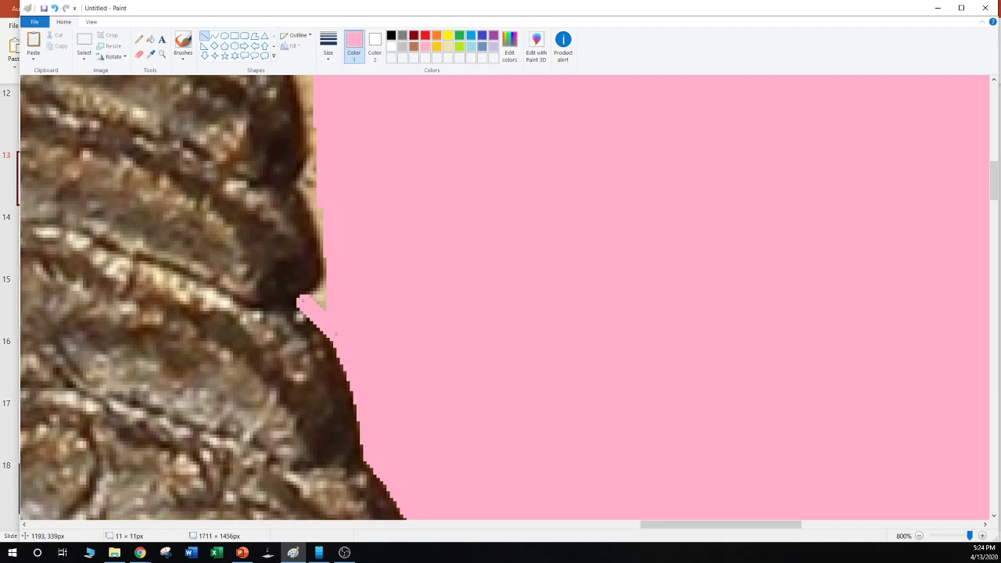
left_click_drag(336, 334, 402, 297)
left_click(346, 333)
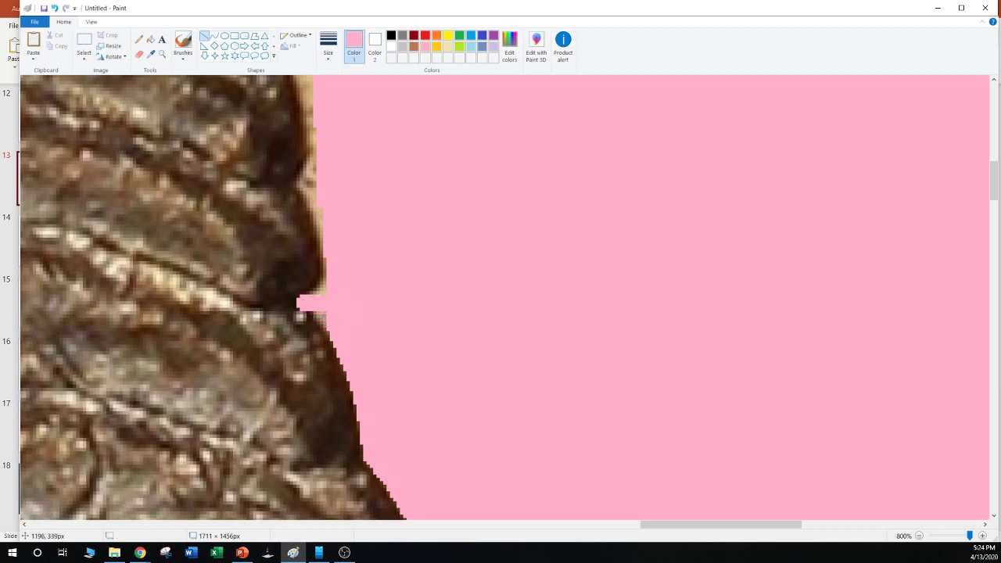
Trace the lower outer edge of the feather above the notch in pink
left_click_drag(340, 331, 330, 270)
left_click(383, 289)
left_click(403, 270)
left_click(413, 269)
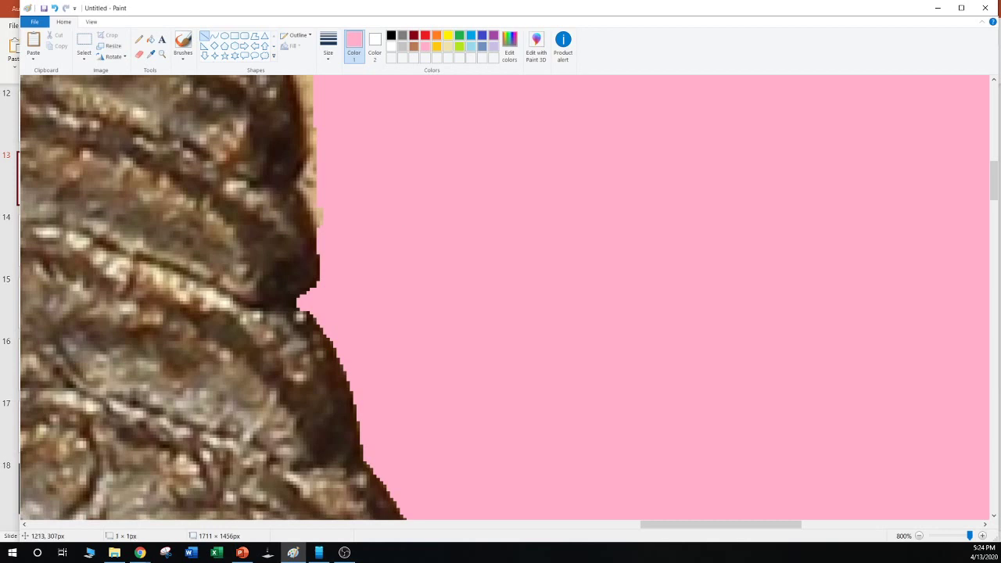
Trace the feather's upper outer curve in pink up to the next notch, removing the beige strip beside it
left_click(402, 221)
mouse_move(322, 233)
left_mouse_down()
mouse_move(319, 206)
mouse_move(290, 181)
mouse_move(311, 192)
mouse_move(336, 234)
left_mouse_up()
left_click(400, 207)
left_click(357, 194)
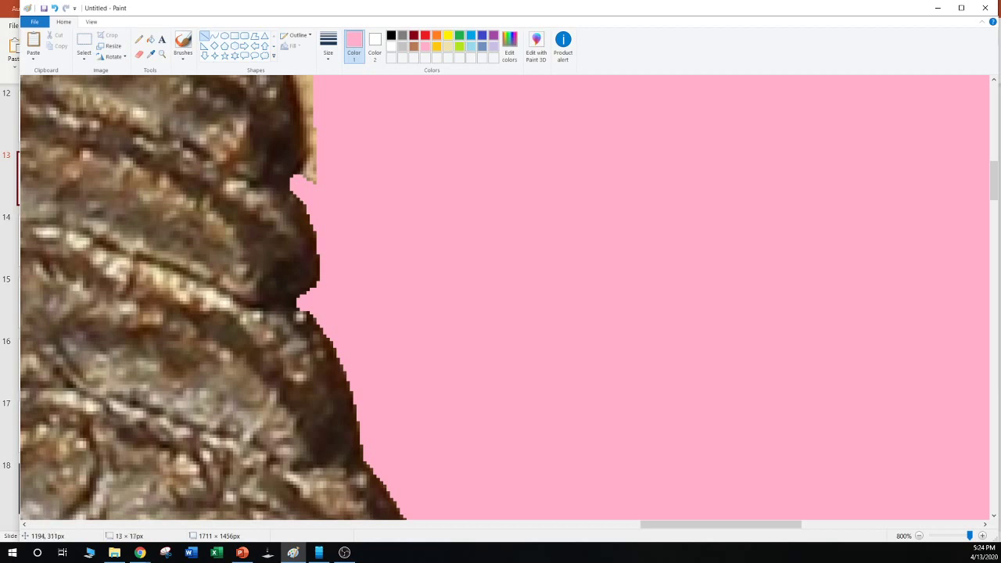
Trace the lower curve of the next feather up in pink, starting from the notch beneath it
scroll(504, 297, "up", 3)
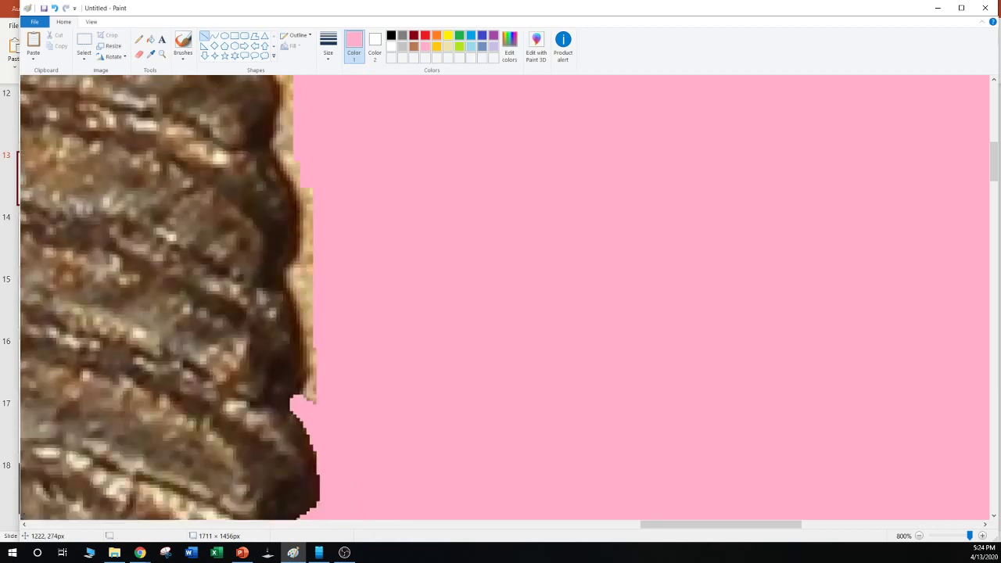
mouse_move(299, 404)
left_mouse_down()
mouse_move(322, 376)
mouse_move(315, 402)
mouse_move(319, 331)
mouse_move(322, 345)
left_mouse_up()
left_click(402, 367)
left_click(421, 365)
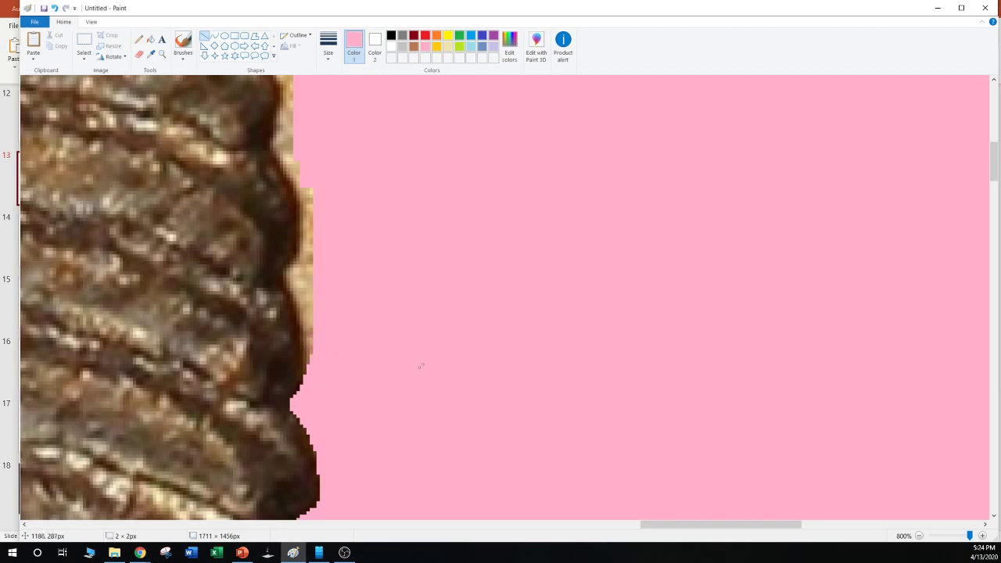
Trace the rest of this feather's outer edge in pink up to the notch above it
mouse_move(307, 382)
left_mouse_down()
mouse_move(319, 327)
mouse_move(314, 383)
left_mouse_up()
left_click_drag(319, 314, 305, 311)
left_click_drag(319, 383, 319, 384)
left_click(344, 360)
mouse_move(305, 314)
left_mouse_down()
mouse_move(289, 276)
mouse_move(317, 264)
mouse_move(323, 240)
left_mouse_up()
left_click(326, 283)
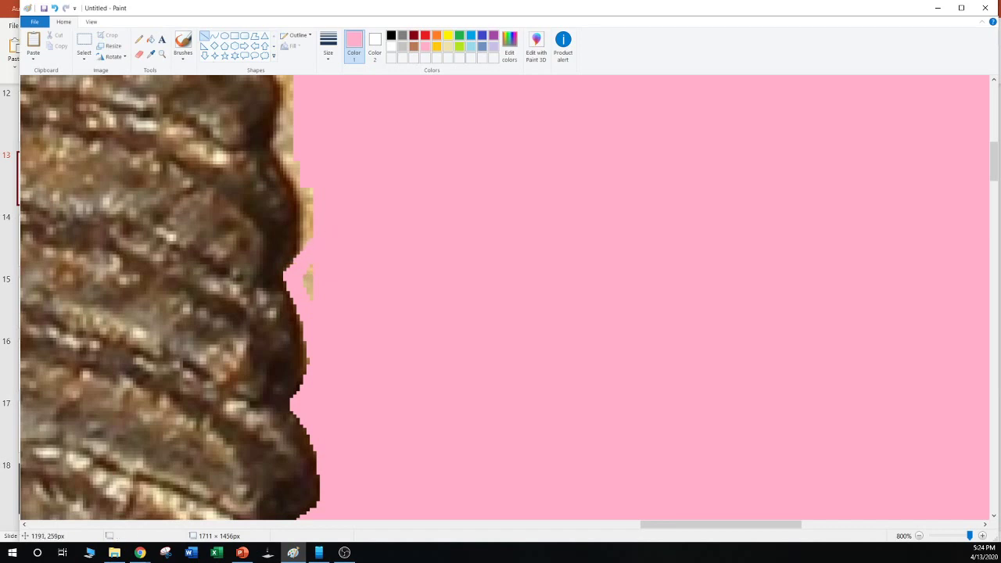
Cover the beige strip beside the next feather in pink and trace its upper curve to the following notch
left_click_drag(306, 291, 307, 187)
left_click(309, 247)
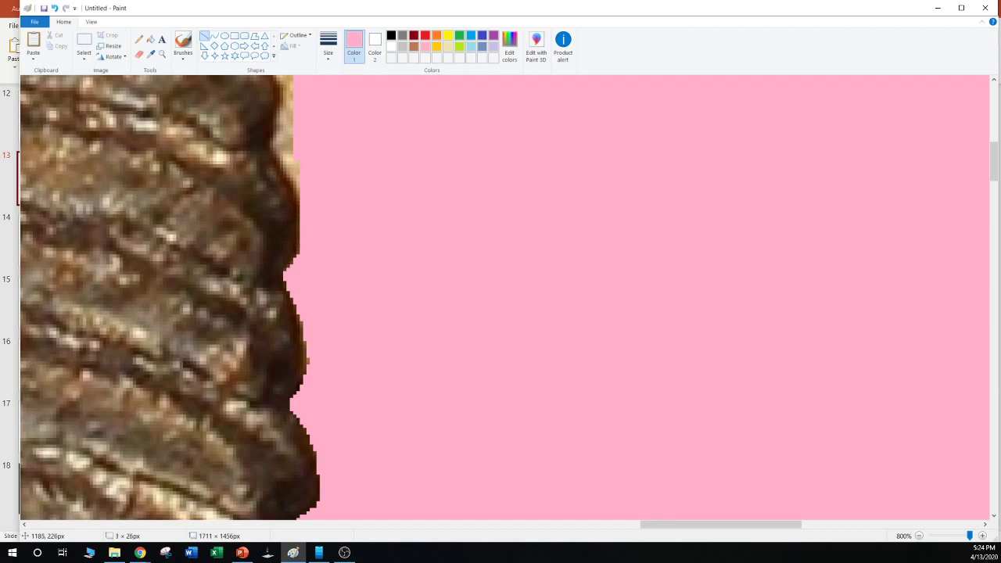
left_click_drag(376, 197, 376, 204)
left_click_drag(308, 198, 279, 151)
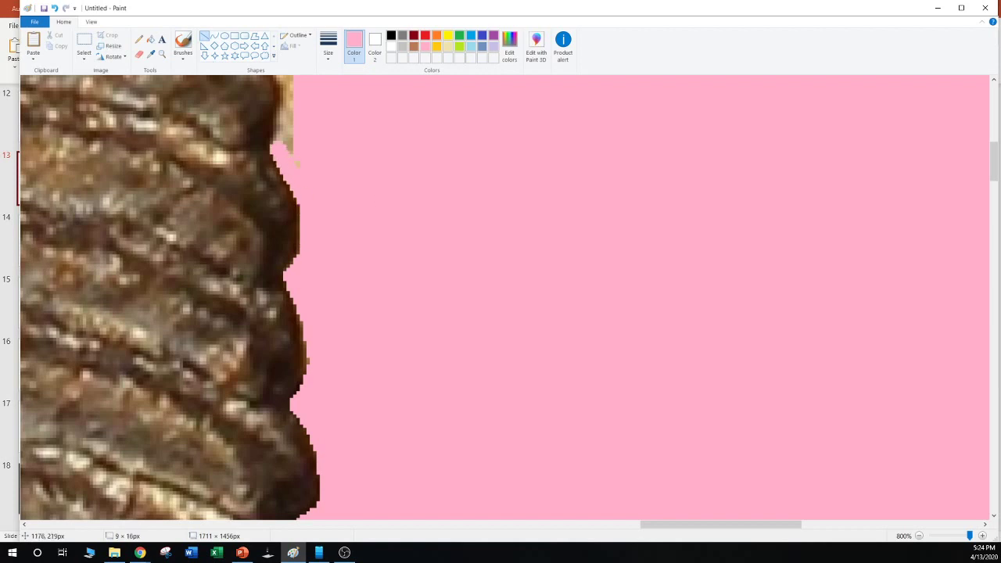
left_click_drag(373, 160, 376, 170)
Trace the lower edge of the feather above that notch in pink and cover the beige speck beside it
scroll(504, 297, "up", 3)
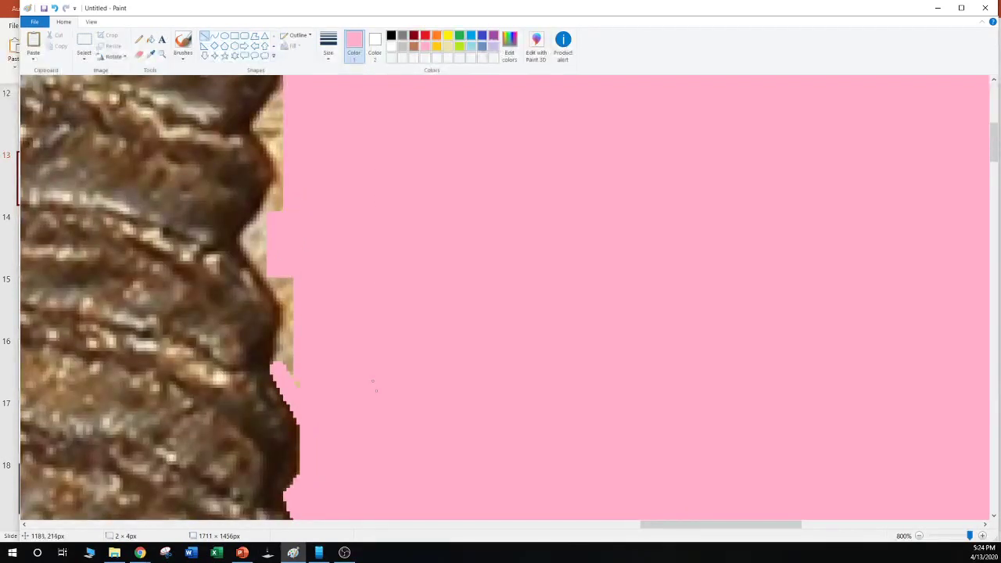
left_click_drag(273, 365, 290, 313)
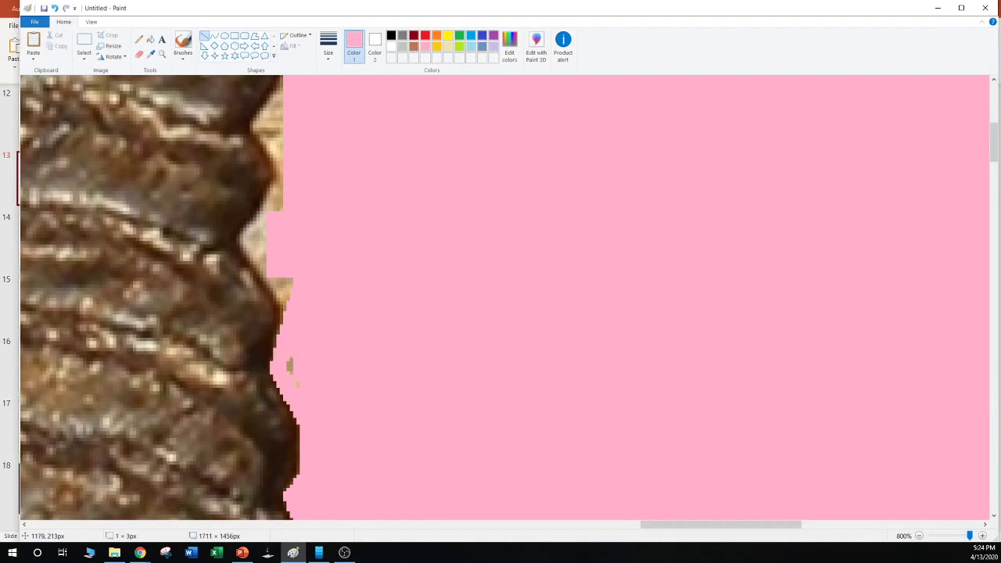
left_click_drag(289, 356, 290, 375)
Trace the feather's upper curve in pink into the deep notch above it, covering the beige strip along the edge
scroll(504, 297, "up", 3)
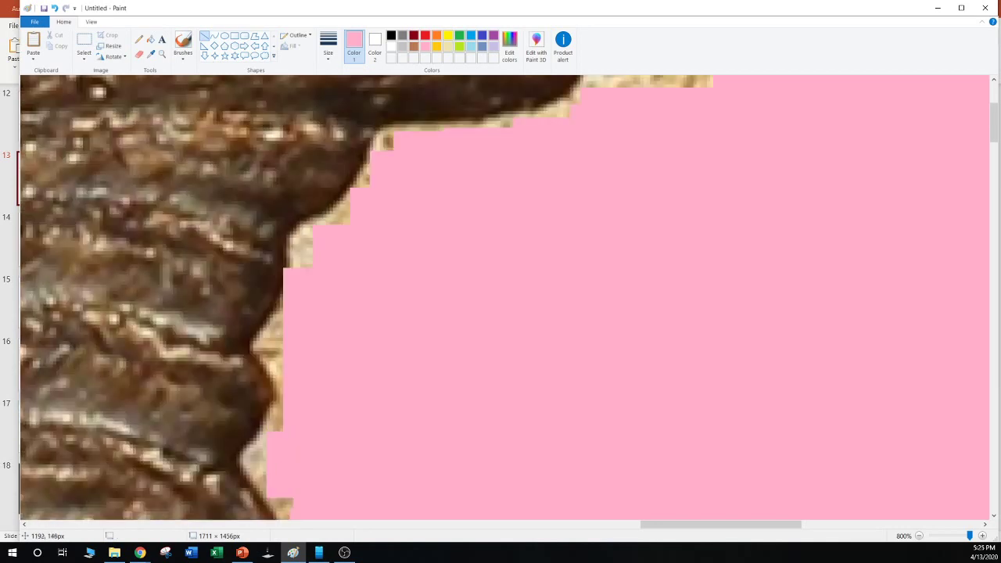
scroll(504, 297, "down", 2)
mouse_move(354, 438)
left_mouse_down()
mouse_move(354, 399)
mouse_move(245, 351)
left_mouse_up()
left_click(354, 401)
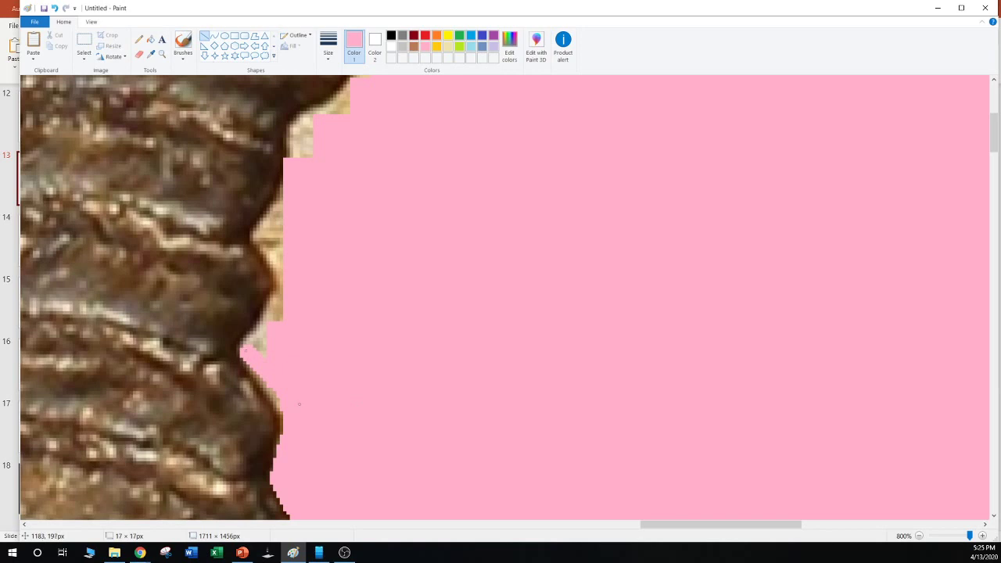
left_click_drag(299, 404, 295, 418)
left_click(341, 392)
Trace the lower edge of the next pointed feather in pink and cover the beige remnants outside it
left_click_drag(246, 350, 285, 284)
left_click_drag(246, 350, 245, 347)
left_click(333, 283)
left_click_drag(284, 311, 254, 348)
left_click(317, 355)
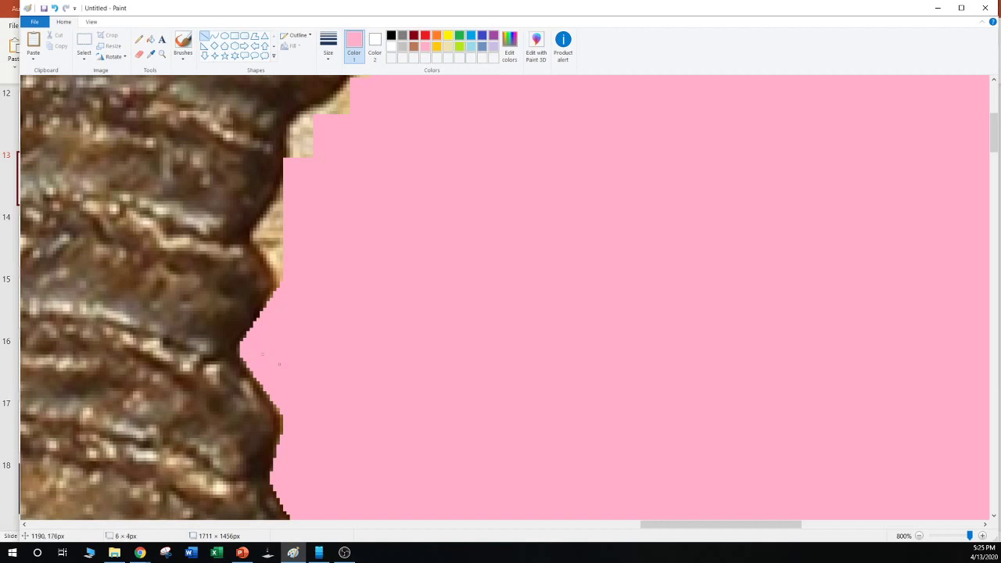
Trace the pointed feather's upper edge in pink up to the next notch and cover the leftover beige beside it
scroll(322, 443, "up", 3)
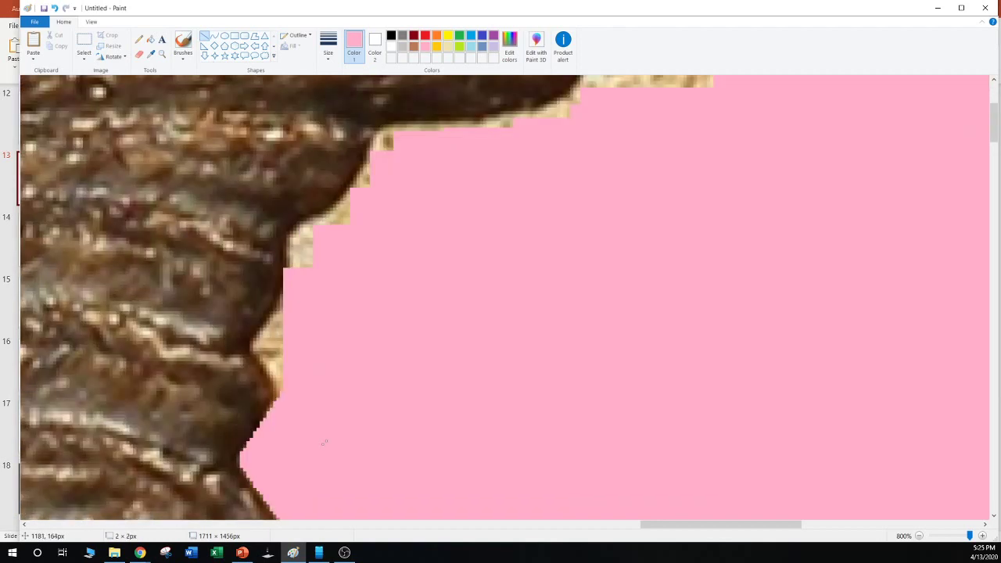
left_click_drag(289, 400, 256, 344)
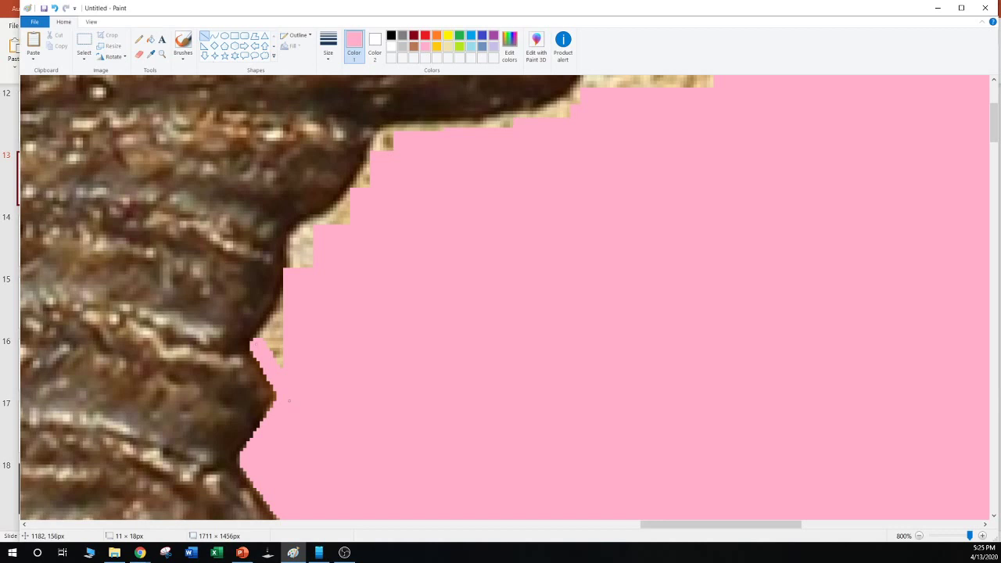
mouse_move(289, 401)
left_mouse_down()
mouse_move(289, 370)
mouse_move(290, 391)
left_mouse_up()
left_click(356, 396)
mouse_move(296, 351)
left_mouse_down()
mouse_move(289, 420)
mouse_move(281, 399)
left_mouse_up()
key("Down")
left_click(360, 346)
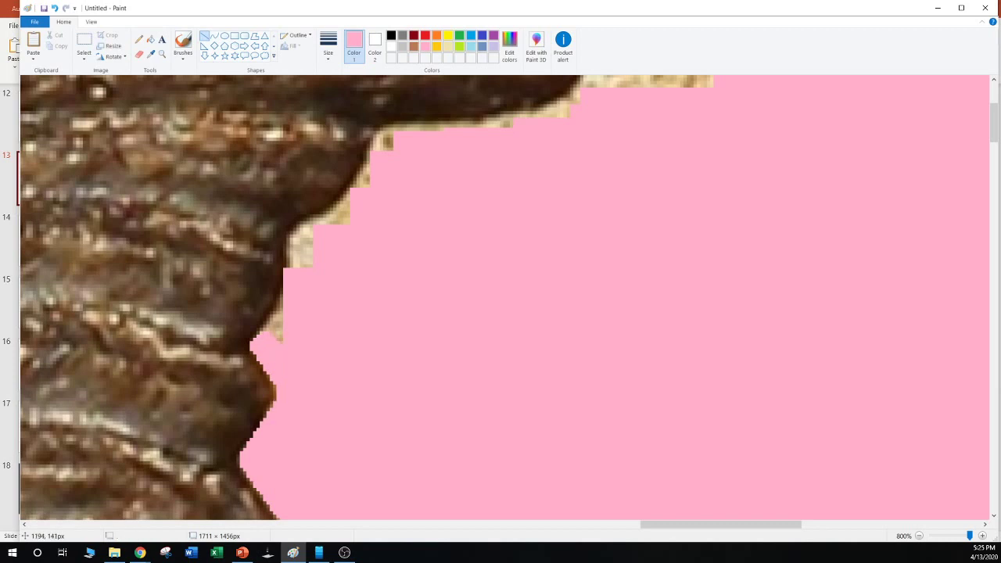
Trace the outer edge of the feather above the notch in pink up to its upper corner, covering the beige triangle
left_click_drag(256, 341, 283, 307)
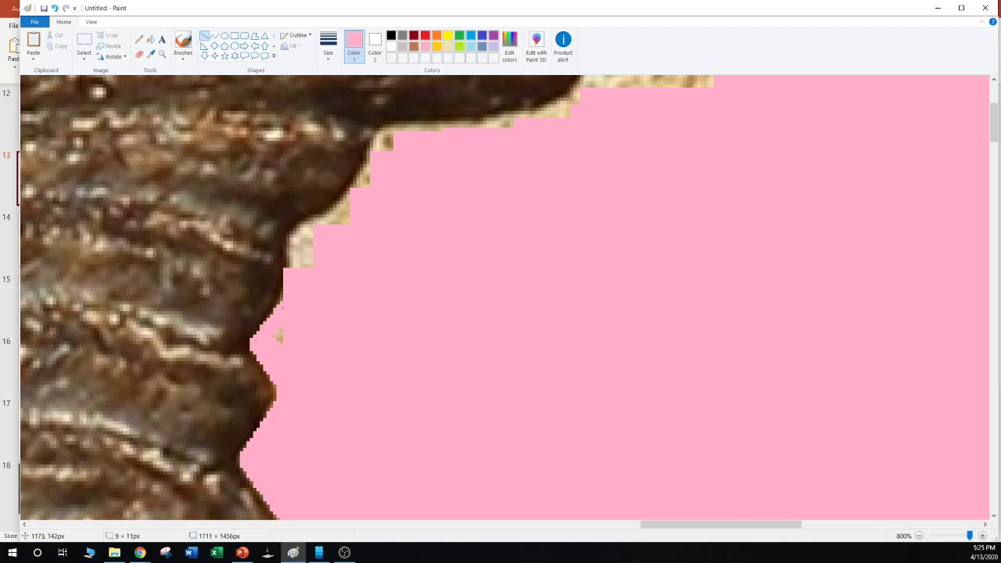
left_click_drag(252, 336, 282, 328)
scroll(542, 324, "up", 2)
scroll(541, 324, "down", 1)
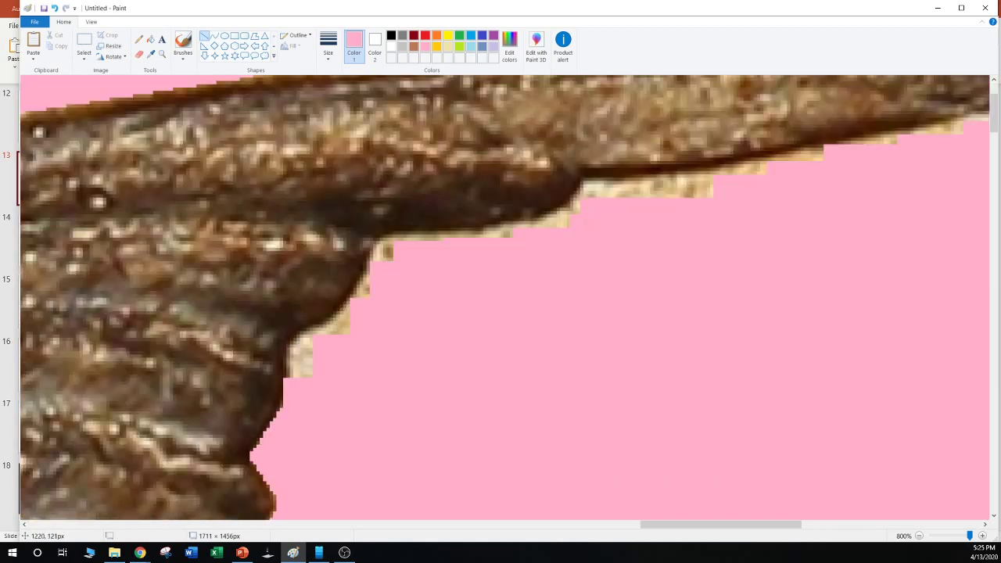
left_click_drag(286, 407, 281, 410)
left_click_drag(280, 410, 353, 423)
left_click(404, 382)
mouse_move(294, 386)
left_mouse_down()
mouse_move(294, 354)
mouse_move(291, 380)
left_mouse_up()
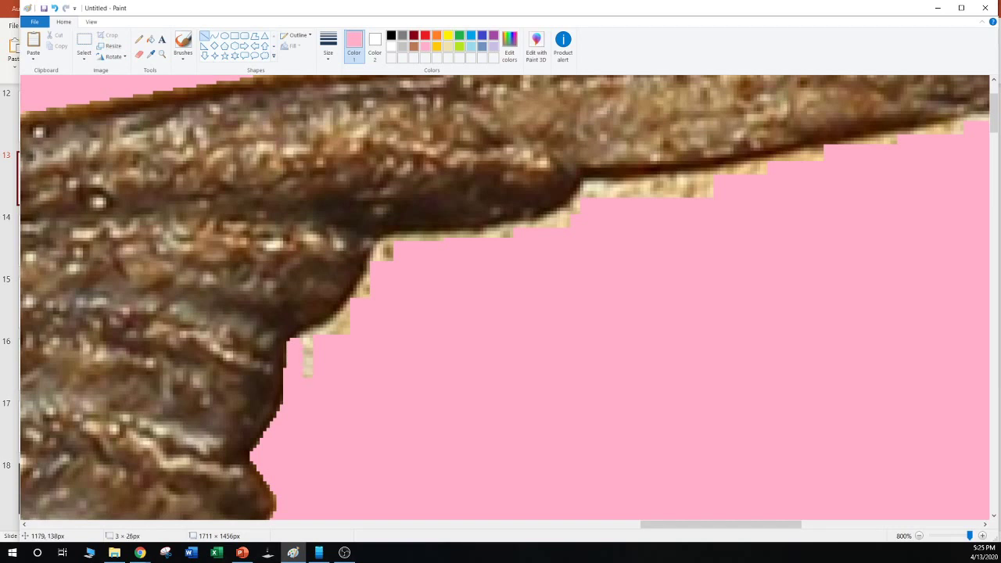
Cover the beige block at the feather's upper corner in pink and trace the short slope above it
left_click(372, 416)
mouse_move(302, 346)
left_mouse_down()
mouse_move(344, 327)
mouse_move(311, 330)
mouse_move(289, 350)
left_mouse_up()
key("ctrl+z")
left_click(336, 347)
left_click(333, 336)
left_click(317, 360)
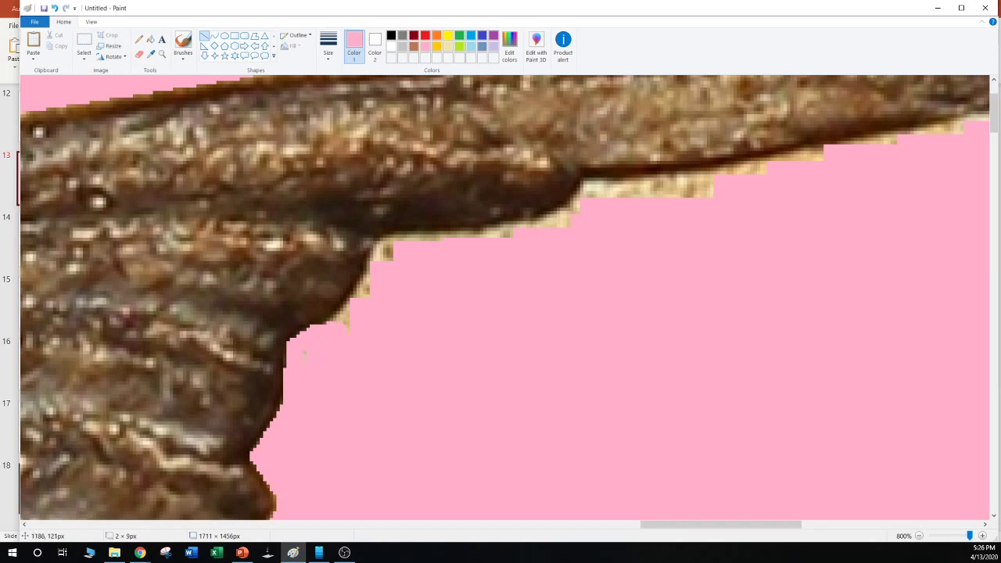
left_click(304, 357)
Trace the curved edge up to the long wing feather and along its underside in pink, covering the stepped beige remnants
mouse_move(326, 327)
left_mouse_down()
mouse_move(376, 264)
mouse_move(366, 294)
mouse_move(383, 243)
mouse_move(519, 231)
left_mouse_up()
left_click(404, 317)
left_click(348, 325)
left_click(404, 331)
left_click(390, 256)
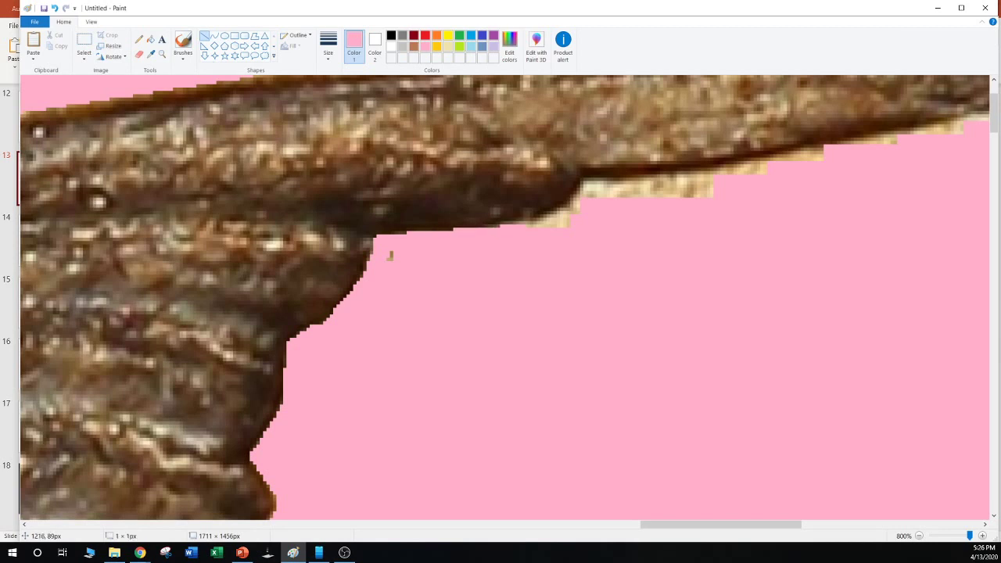
left_click_drag(389, 251, 390, 260)
Trace the rounded end of the long feather in pink up to the notch under the wing's leading edge
left_click_drag(492, 235, 563, 233)
left_click(596, 259)
left_click(606, 242)
left_click(585, 223)
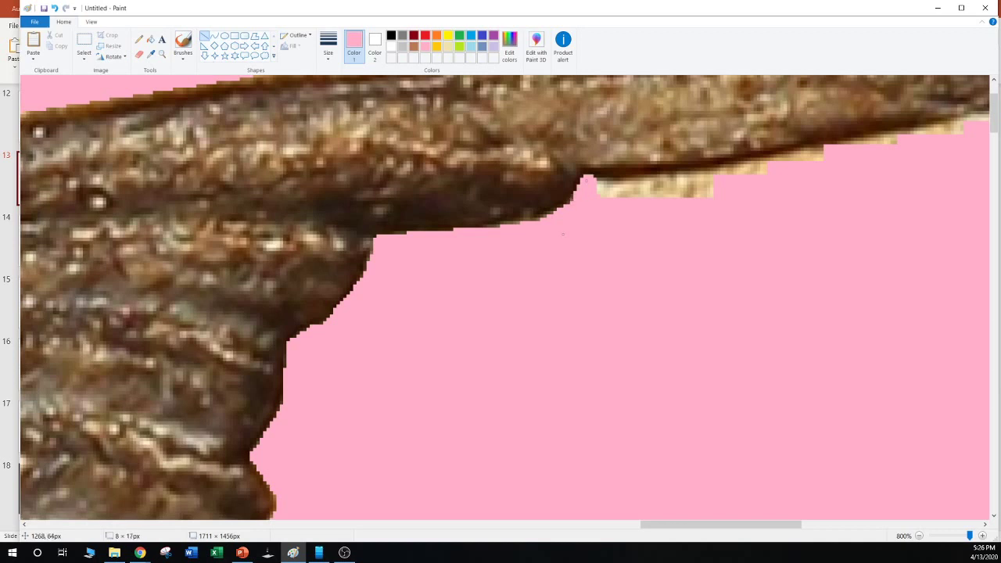
left_click_drag(585, 181, 586, 183)
left_click_drag(563, 234, 556, 235)
left_click(627, 237)
Trace the underside of the wing's leading edge in pink toward the tip, covering the beige strip below it
mouse_move(596, 187)
left_mouse_down()
mouse_move(720, 180)
mouse_move(952, 124)
left_mouse_up()
left_click(744, 193)
left_click(864, 166)
left_click_drag(600, 195, 713, 191)
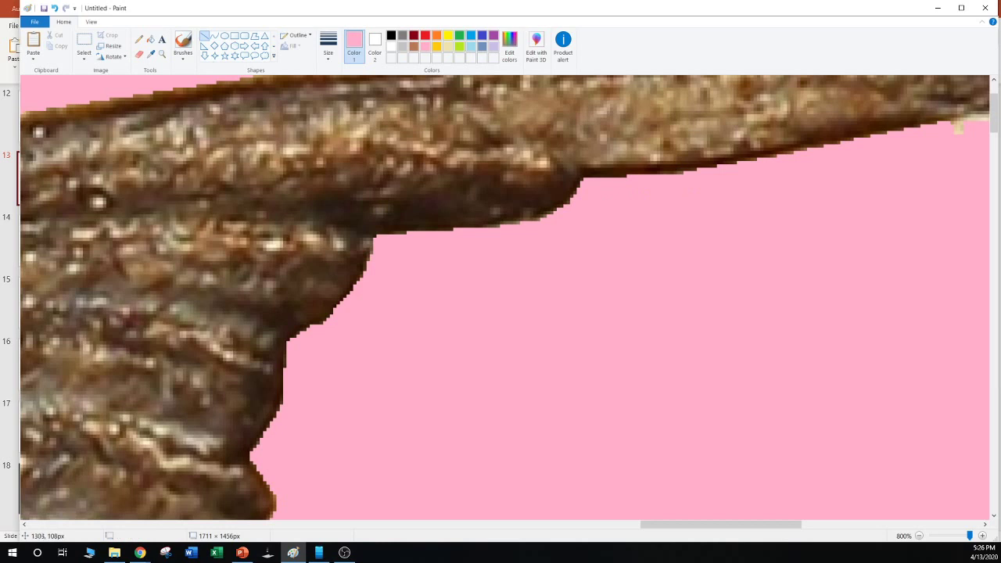
Trace the lower edge of the wing tip in pink and round off its lower corner
left_click_drag(715, 524, 776, 523)
scroll(617, 360, "up", 3)
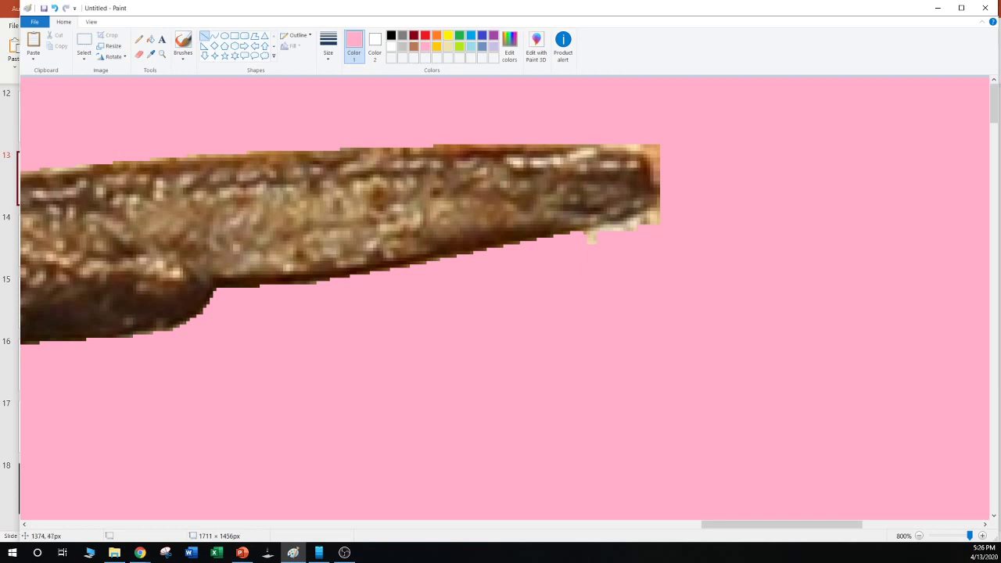
left_click_drag(589, 228, 658, 218)
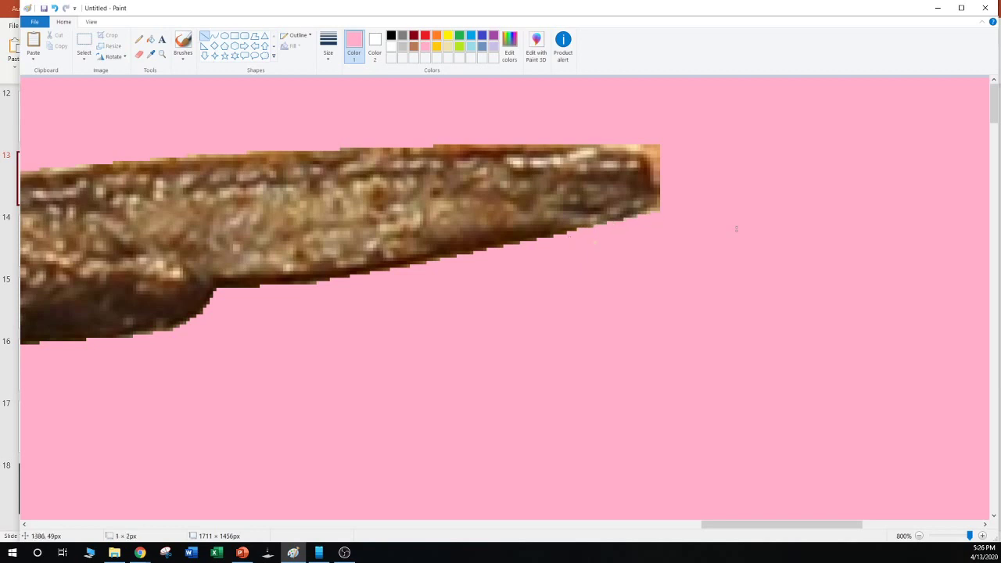
left_click_drag(593, 231, 722, 187)
left_click_drag(646, 218, 678, 178)
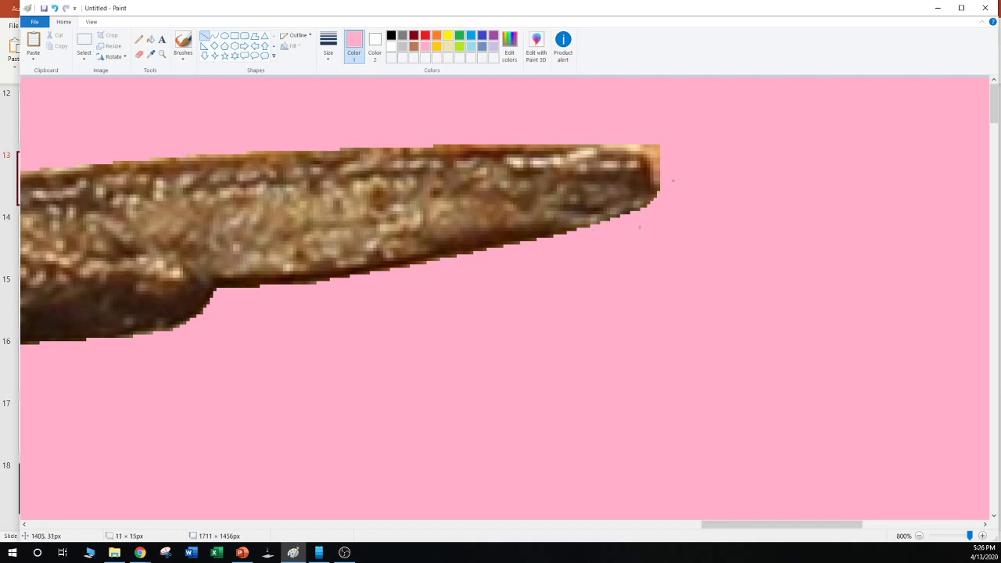
Cover the beige upper corner of the wing tip in pink, rounding off the tip
left_click_drag(641, 134, 642, 136)
left_click_drag(551, 134, 698, 154)
left_click_drag(641, 133, 678, 199)
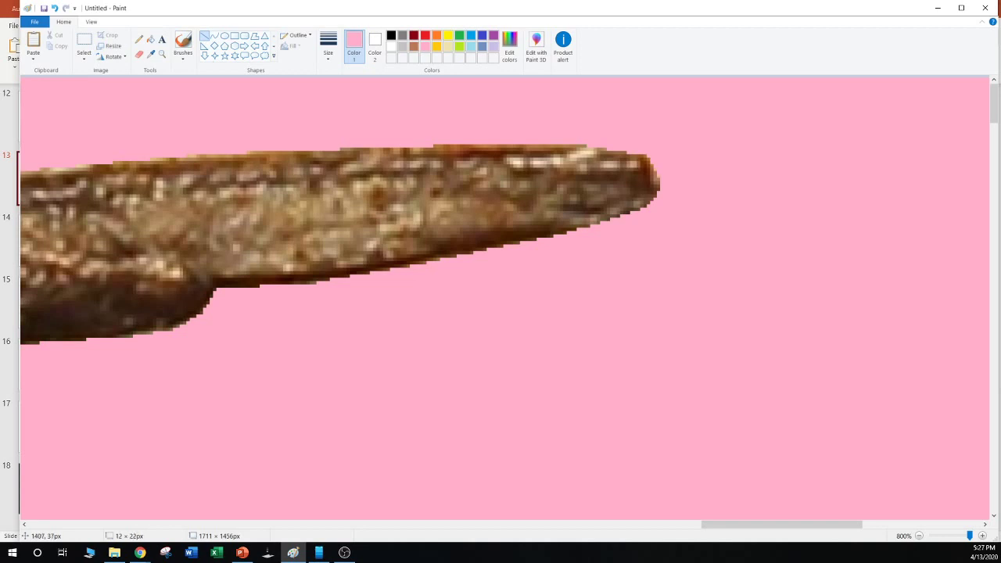
Trim the end of the wing tip and smooth the wing's upper edge with pink lines
left_click_drag(664, 138, 666, 203)
left_click_drag(655, 200, 656, 200)
left_click_drag(671, 210, 634, 112)
mouse_move(669, 151)
left_mouse_down()
mouse_move(567, 127)
mouse_move(507, 131)
mouse_move(564, 138)
mouse_move(468, 141)
mouse_move(391, 141)
mouse_move(406, 121)
mouse_move(290, 127)
left_mouse_up()
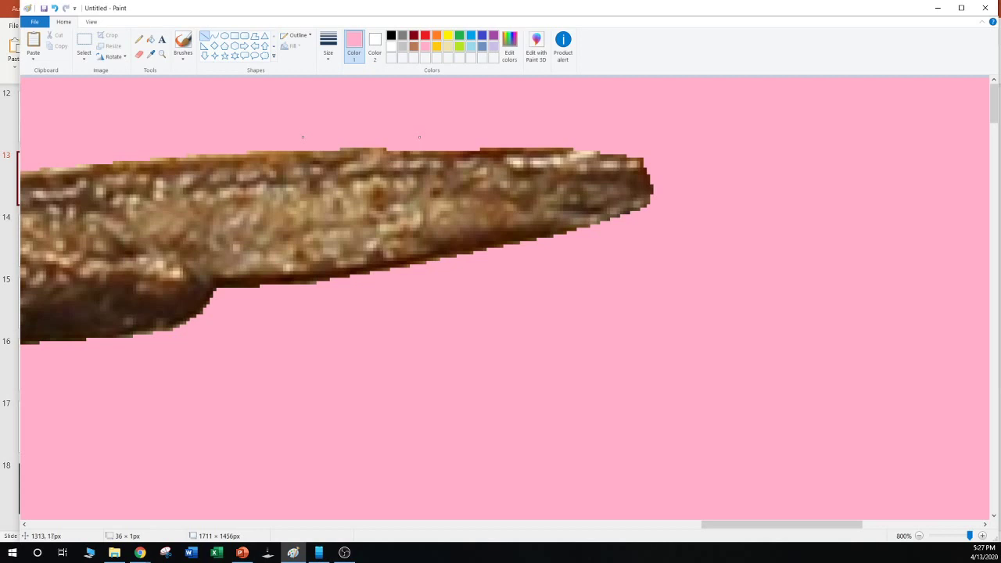
left_click_drag(358, 135, 361, 139)
Cover the white specks outside the rounded end of the other wing in pink
scroll(585, 310, "down", 10)
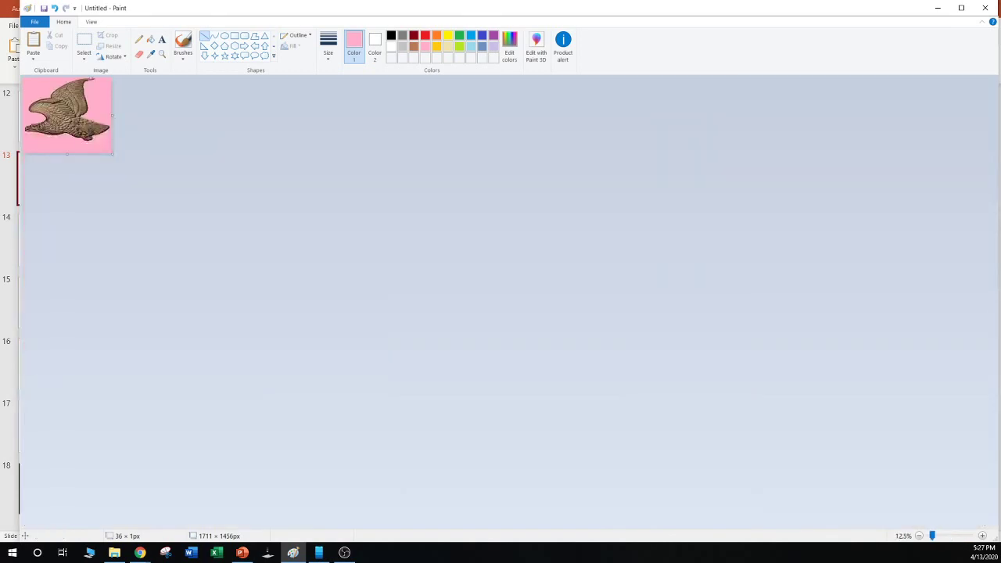
scroll(585, 311, "up", 2)
scroll(509, 472, "up", 1)
scroll(300, 376, "up", 4)
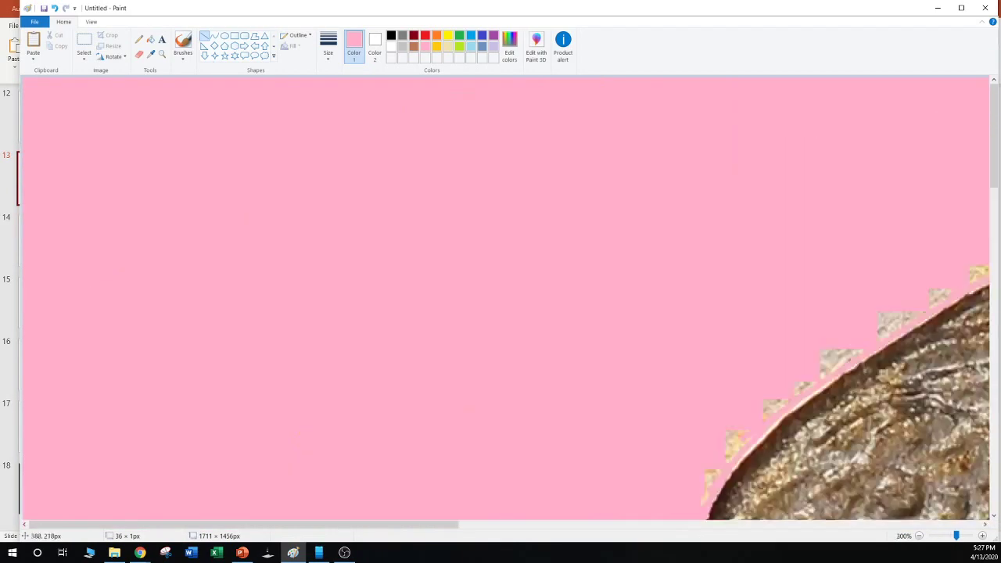
scroll(508, 297, "up", 3)
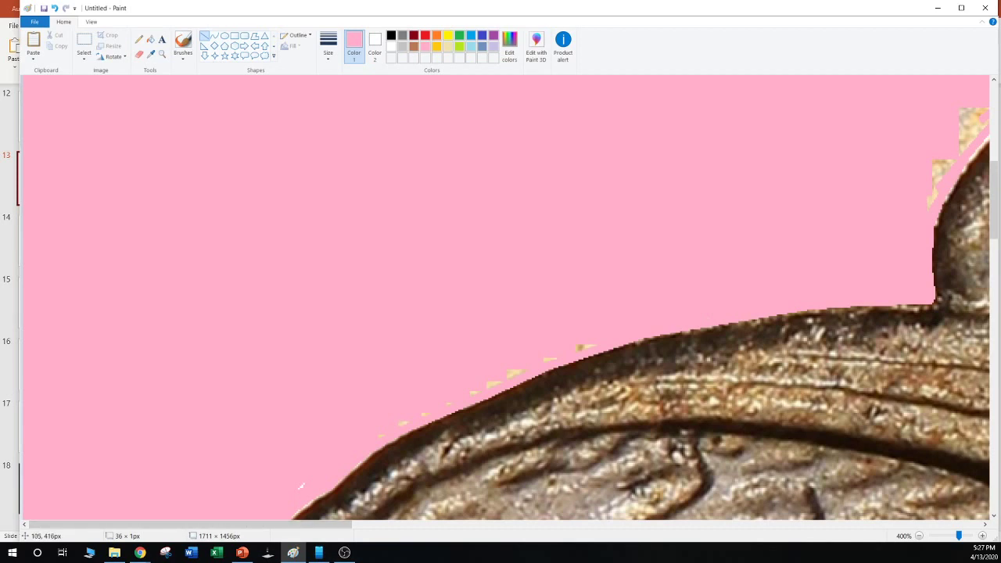
scroll(508, 297, "down", 6)
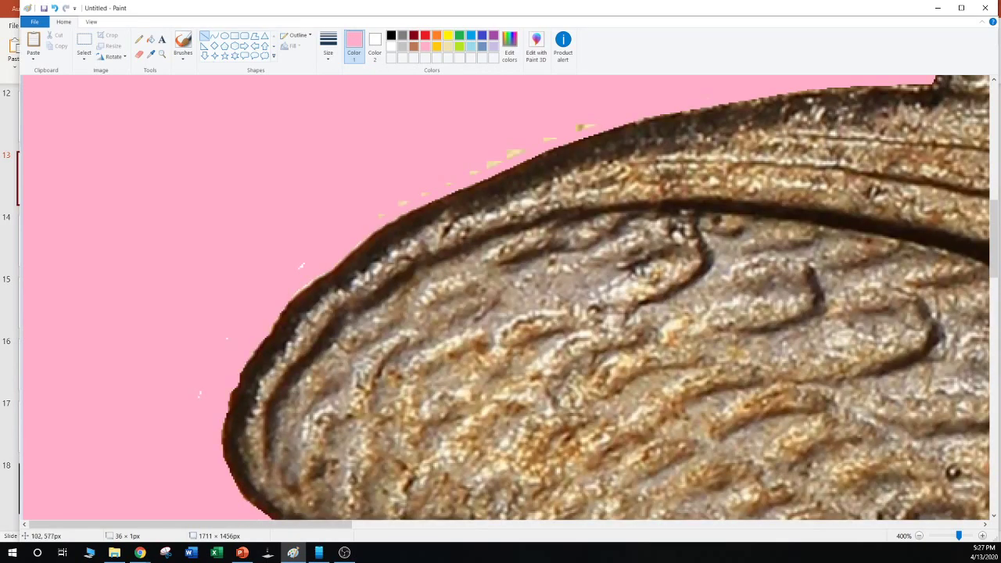
left_click_drag(201, 383, 199, 400)
left_click_drag(222, 333, 228, 347)
scroll(414, 290, "up", 2)
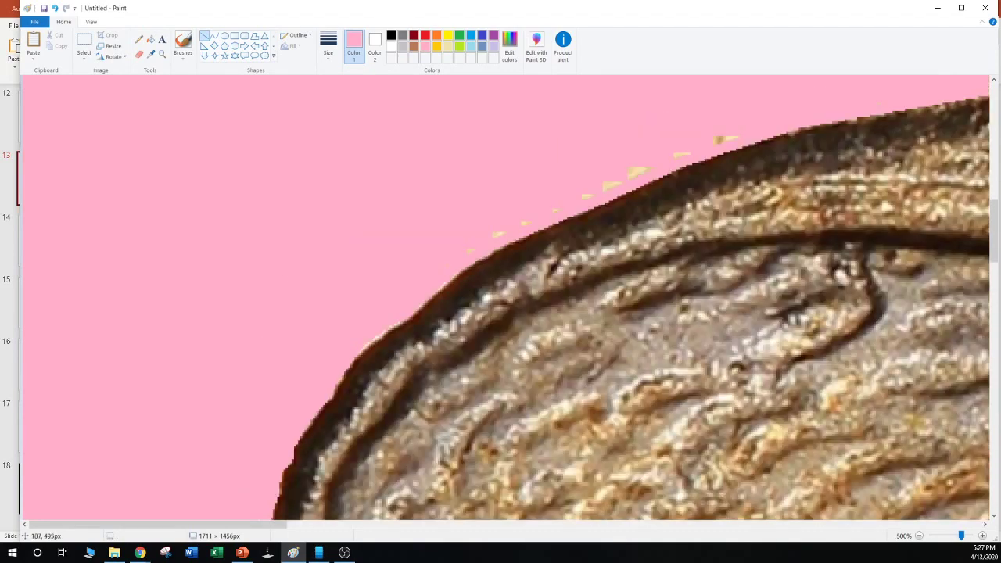
Erase the white and beige specks just below the lower corner of the wing's rounded end
scroll(413, 290, "down", 3)
scroll(508, 297, "down", 5)
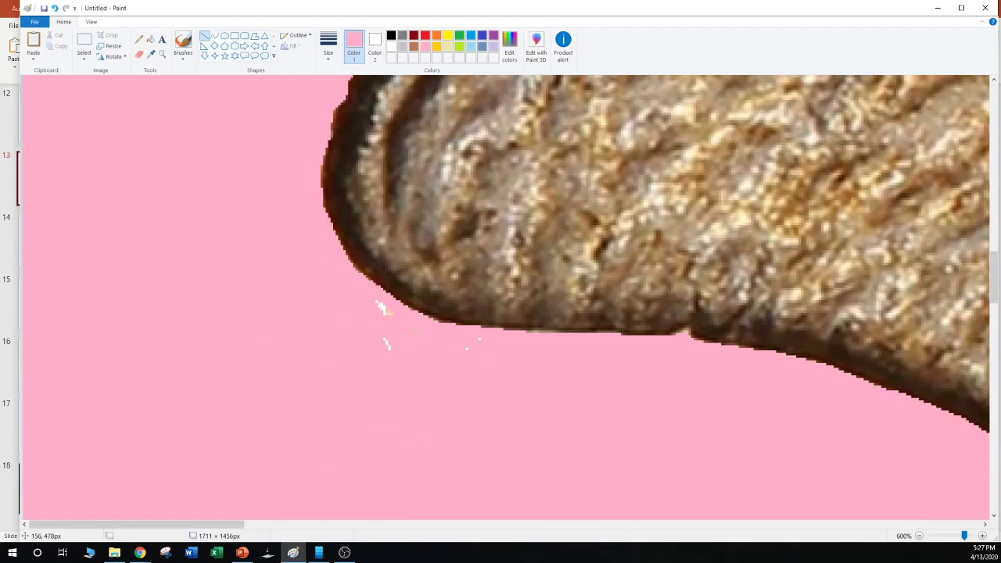
left_click(138, 54)
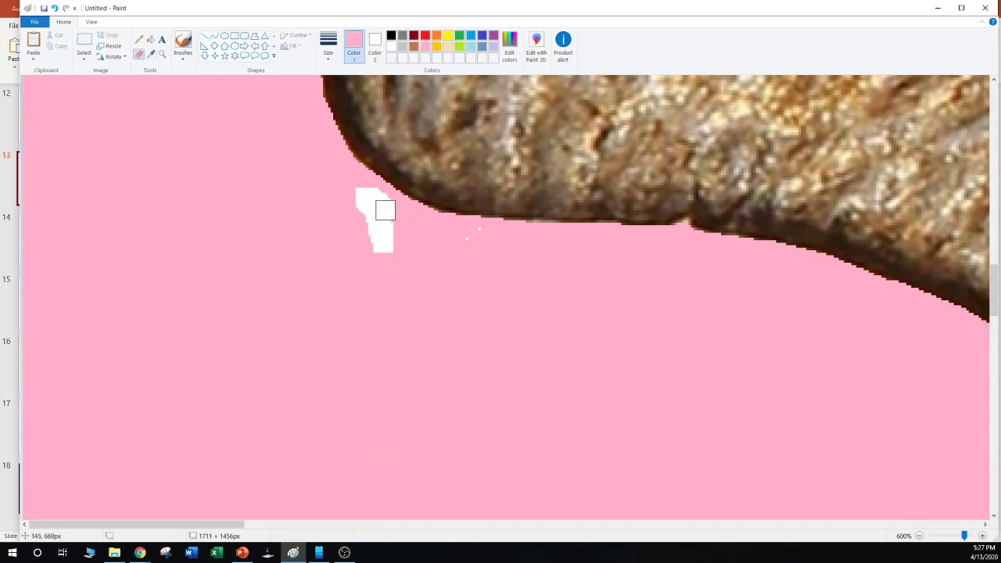
left_click_drag(384, 209, 482, 235)
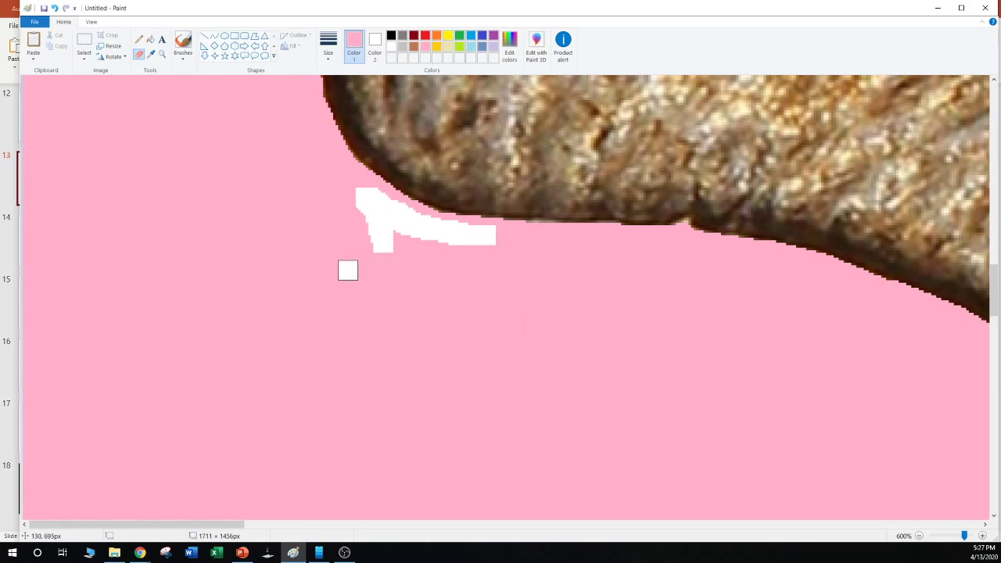
Erase the row of beige specks along the upper edge of the rounded wing and fill the erased strip with pink
scroll(506, 297, "up", 10)
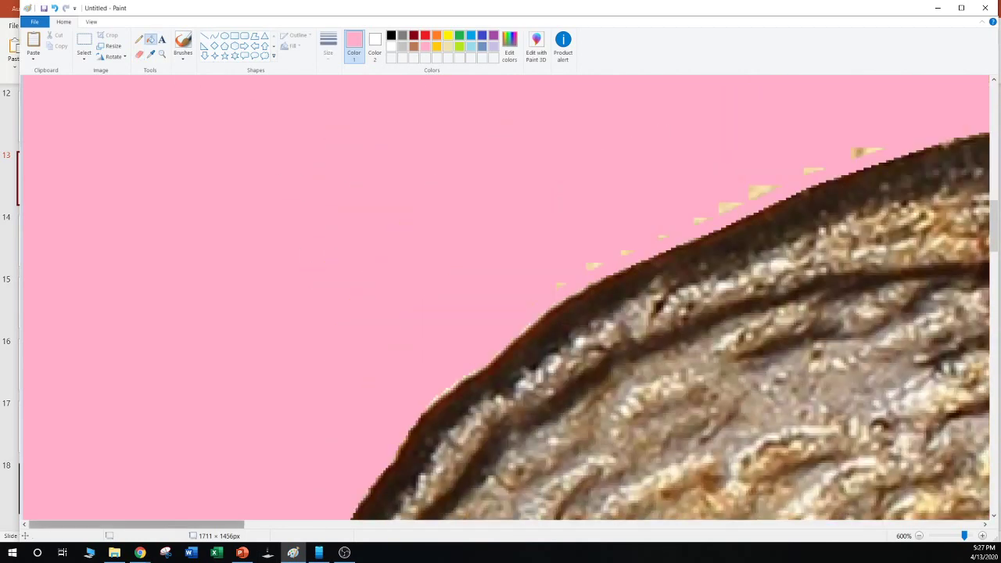
left_click_drag(137, 525, 220, 524)
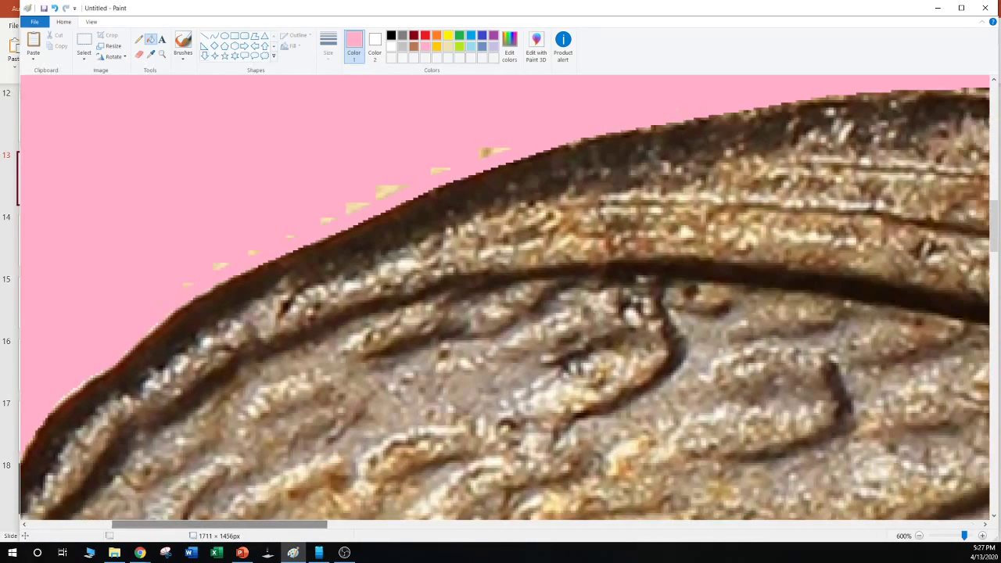
scroll(303, 168, "up", 1)
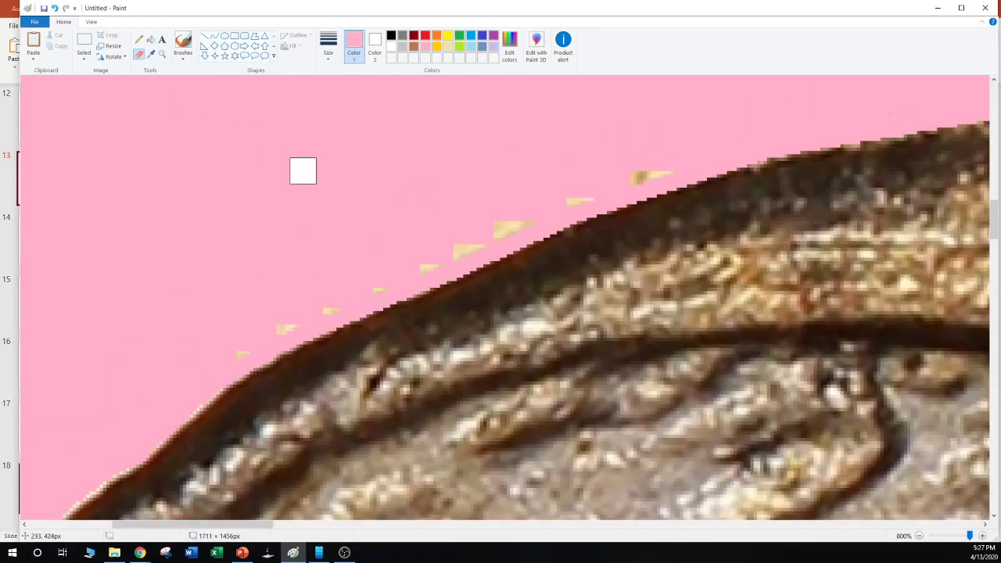
mouse_move(188, 364)
left_mouse_down()
mouse_move(376, 274)
mouse_move(355, 284)
mouse_move(592, 188)
mouse_move(582, 180)
mouse_move(666, 160)
left_mouse_up()
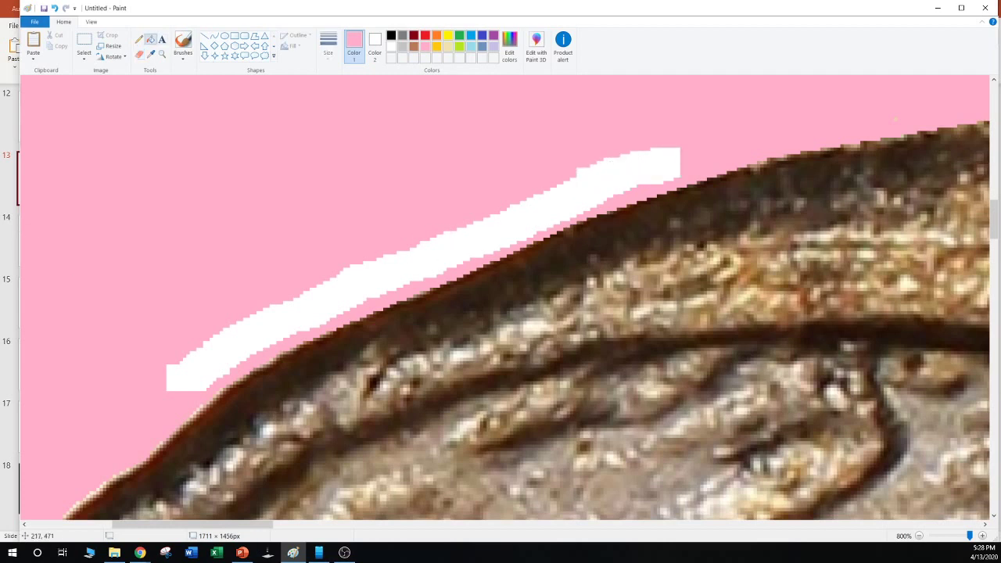
left_click(186, 376)
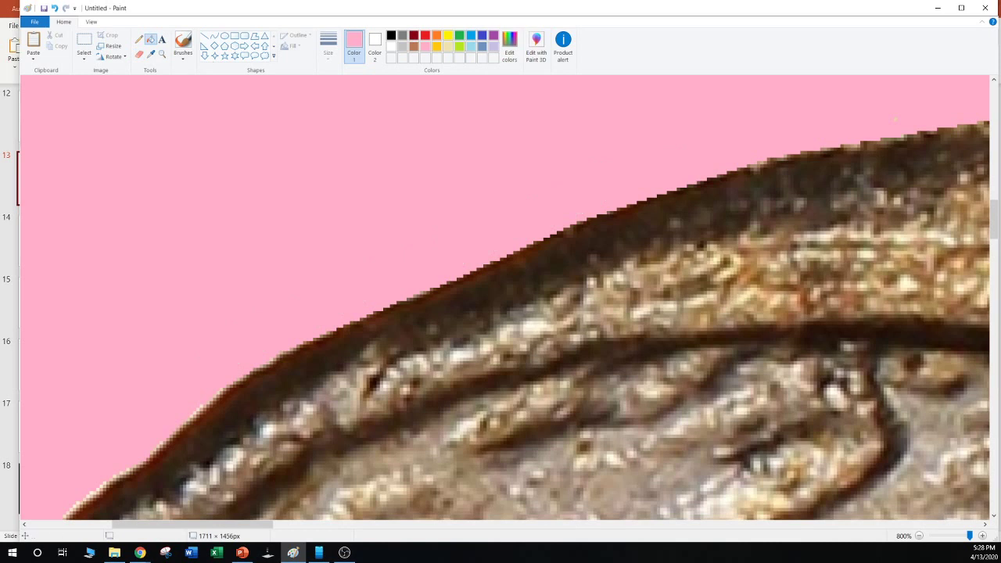
Fill the background with white and refill it with pink
left_click(354, 153)
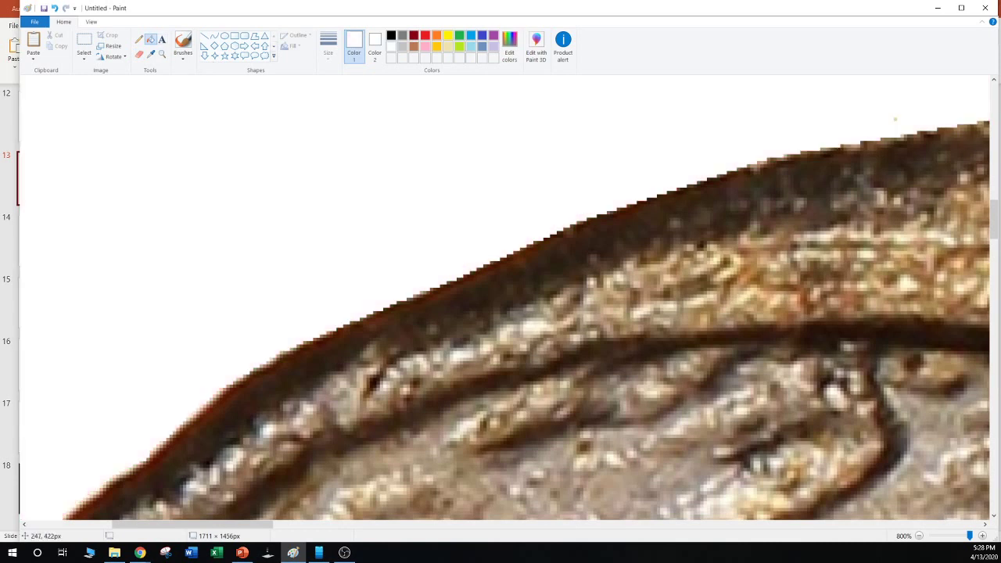
left_click(425, 47)
left_click(332, 141)
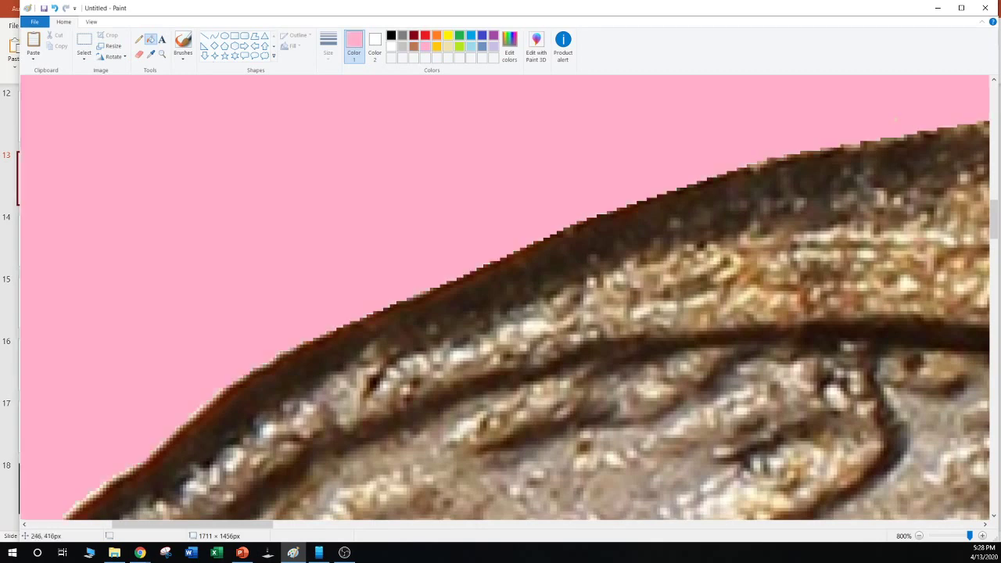
Erase the beige triangles along the steep lower stretch of the next wing section's outer edge
left_click_drag(234, 525, 408, 525)
scroll(364, 443, "up", 2)
scroll(658, 312, "up", 5)
scroll(407, 473, "up", 2)
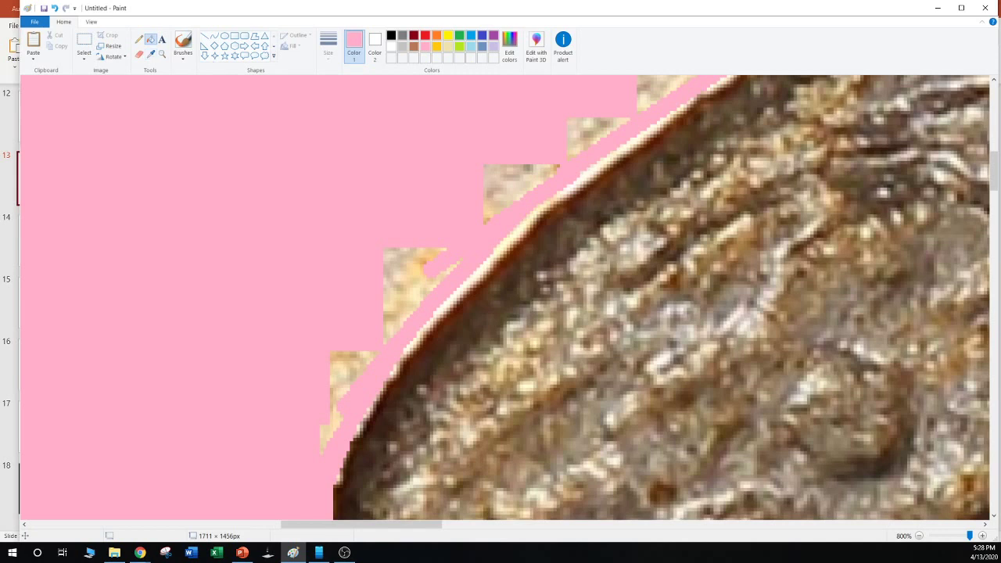
left_click(138, 54)
mouse_move(312, 452)
left_mouse_down()
mouse_move(347, 364)
mouse_move(370, 340)
mouse_move(349, 368)
mouse_move(336, 354)
mouse_move(379, 334)
mouse_move(459, 254)
mouse_move(386, 247)
mouse_move(376, 301)
left_mouse_up()
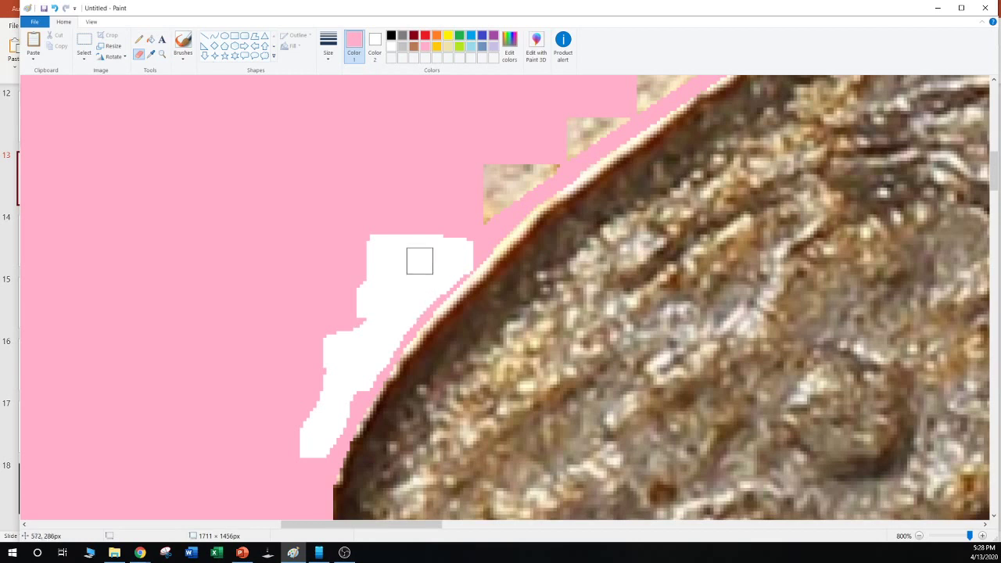
mouse_move(433, 258)
left_mouse_down()
mouse_move(503, 164)
mouse_move(550, 160)
mouse_move(513, 188)
left_mouse_up()
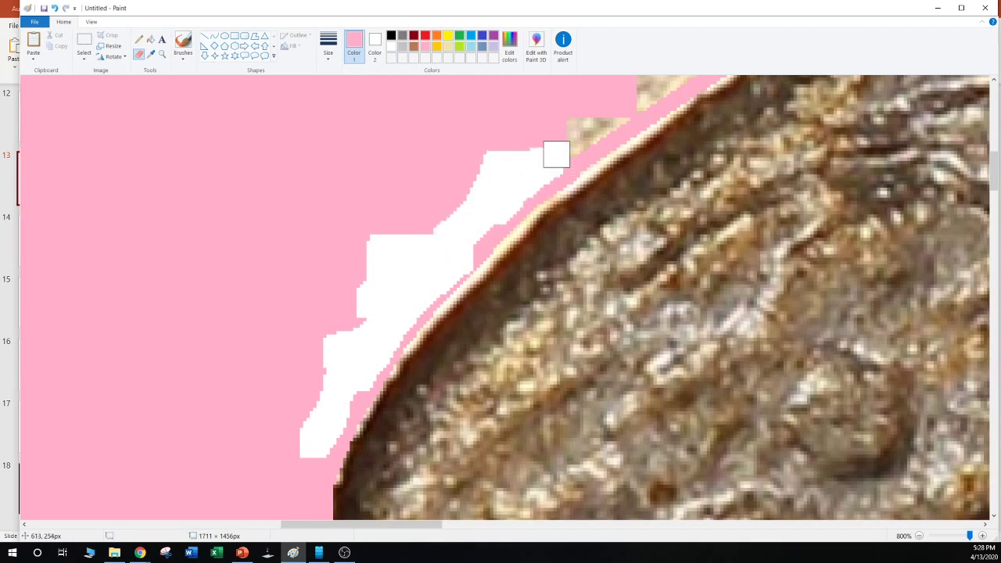
mouse_move(556, 154)
left_mouse_down()
mouse_move(619, 114)
mouse_move(579, 118)
mouse_move(543, 155)
left_mouse_up()
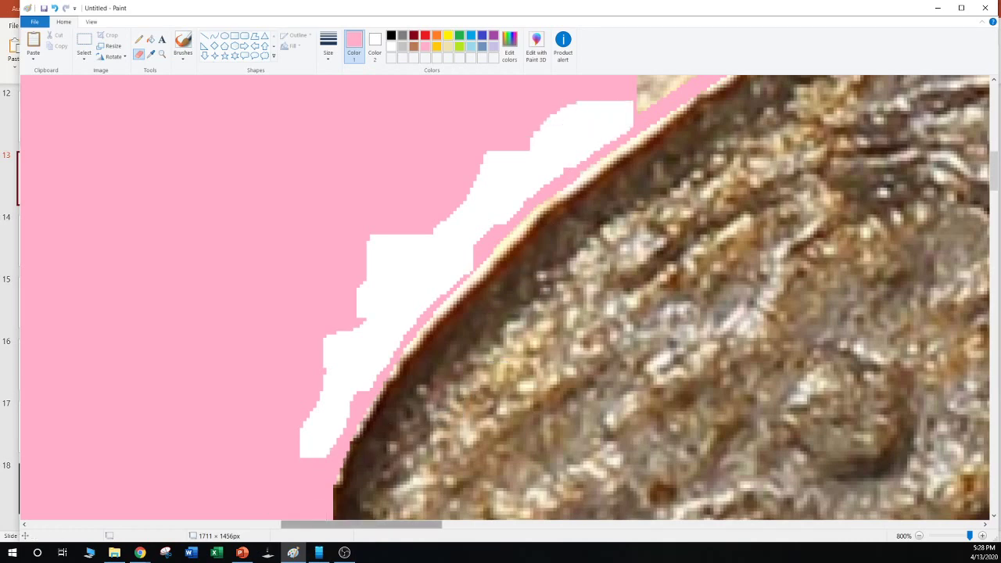
Erase the beige patches further up the same wing edge and fill the whole erased strip with pink
left_click_drag(321, 524, 386, 525)
scroll(397, 395, "up", 3)
mouse_move(205, 319)
left_mouse_down()
mouse_move(236, 311)
mouse_move(226, 327)
mouse_move(349, 244)
mouse_move(236, 287)
left_mouse_up()
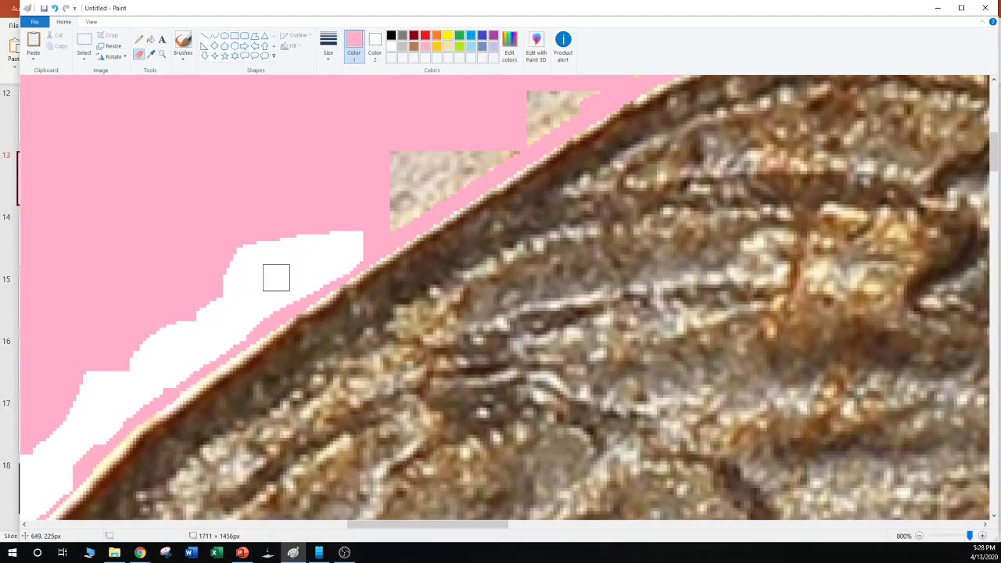
mouse_move(313, 277)
left_mouse_down()
mouse_move(353, 261)
mouse_move(389, 214)
mouse_move(395, 161)
mouse_move(492, 143)
left_mouse_up()
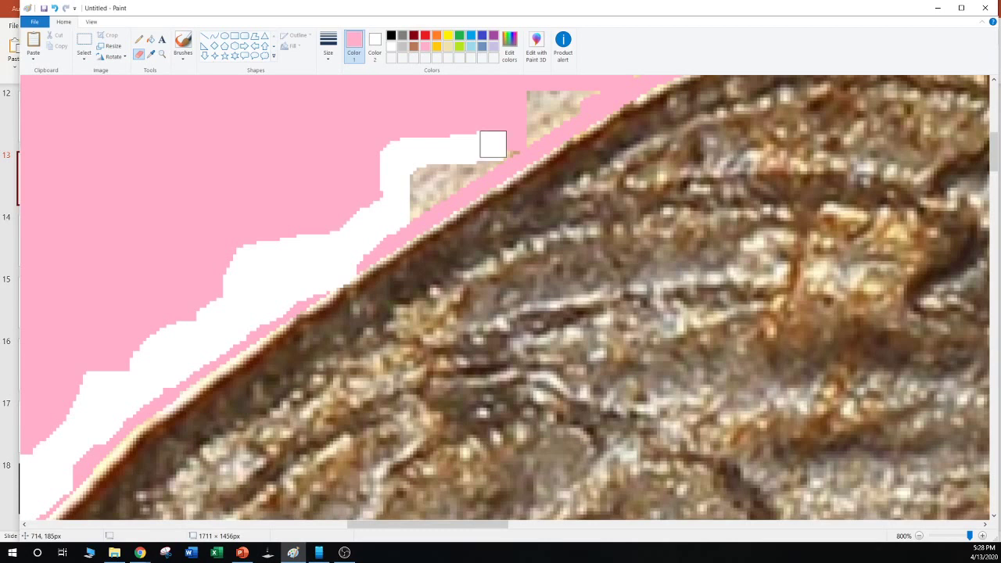
left_click_drag(493, 144, 513, 144)
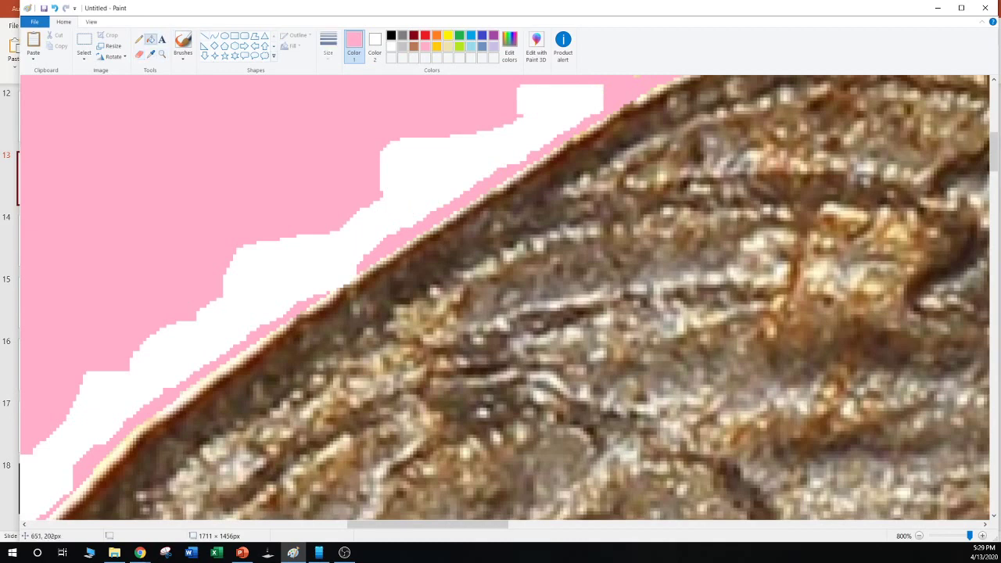
left_click(297, 271)
Erase the beige patches beside the next higher stretch of the wing's upper edge, keeping clear of the contour
scroll(504, 297, "up", 3)
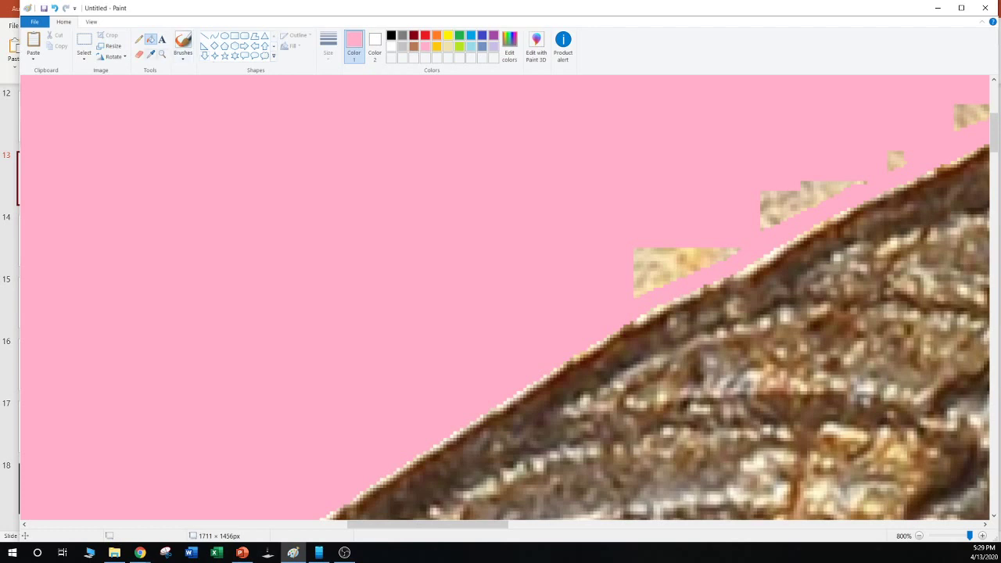
left_click(138, 54)
left_click_drag(726, 235, 619, 288)
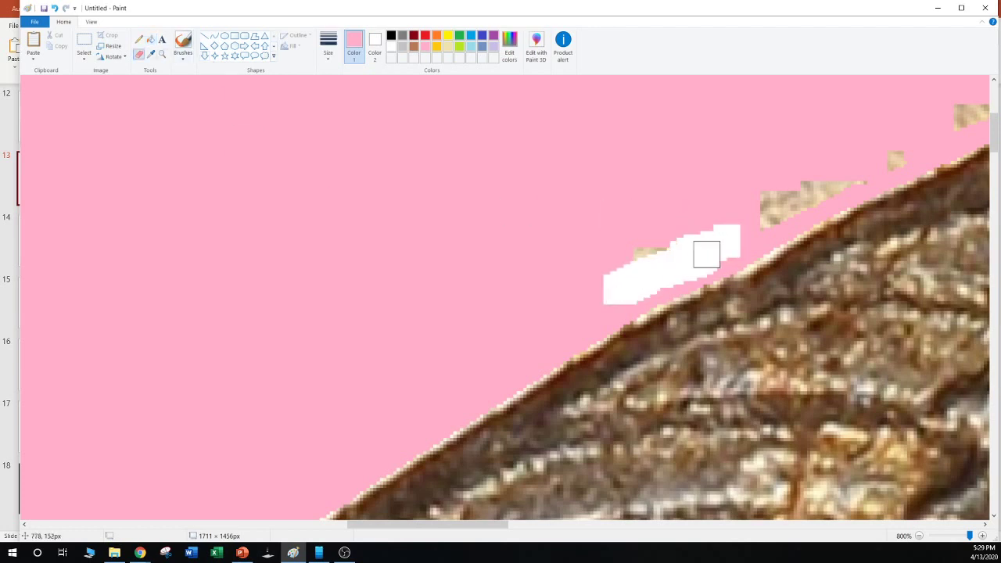
left_click_drag(706, 254, 629, 251)
mouse_move(726, 230)
left_mouse_down()
mouse_move(777, 201)
mouse_move(849, 181)
mouse_move(797, 197)
left_mouse_up()
mouse_move(743, 225)
left_mouse_down()
mouse_move(906, 157)
mouse_move(866, 167)
mouse_move(926, 144)
mouse_move(960, 107)
left_mouse_up()
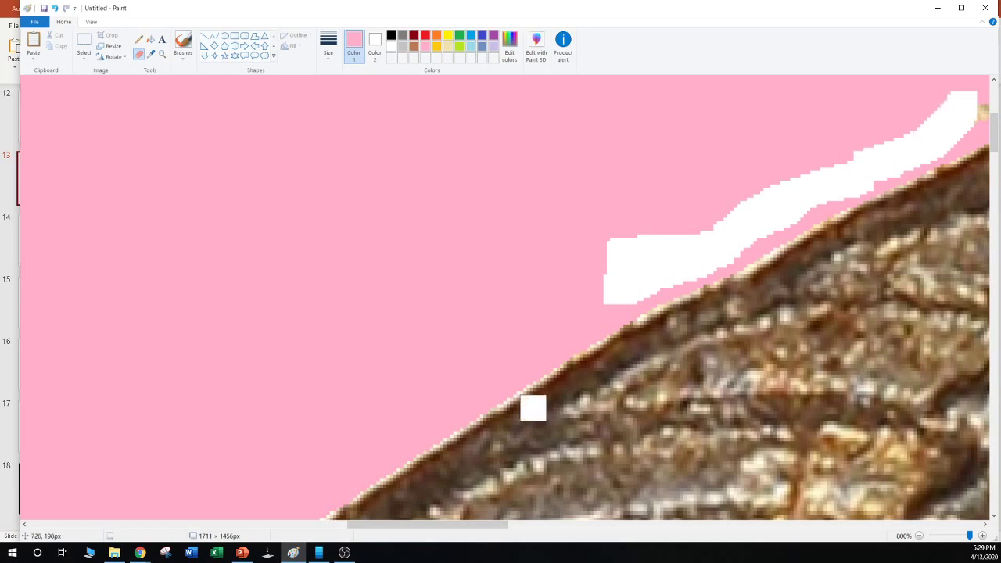
Continue erasing the remaining beige triangles along the wing's upper edge as one connected white strip
left_click_drag(413, 524, 528, 524)
scroll(505, 458, "up", 3)
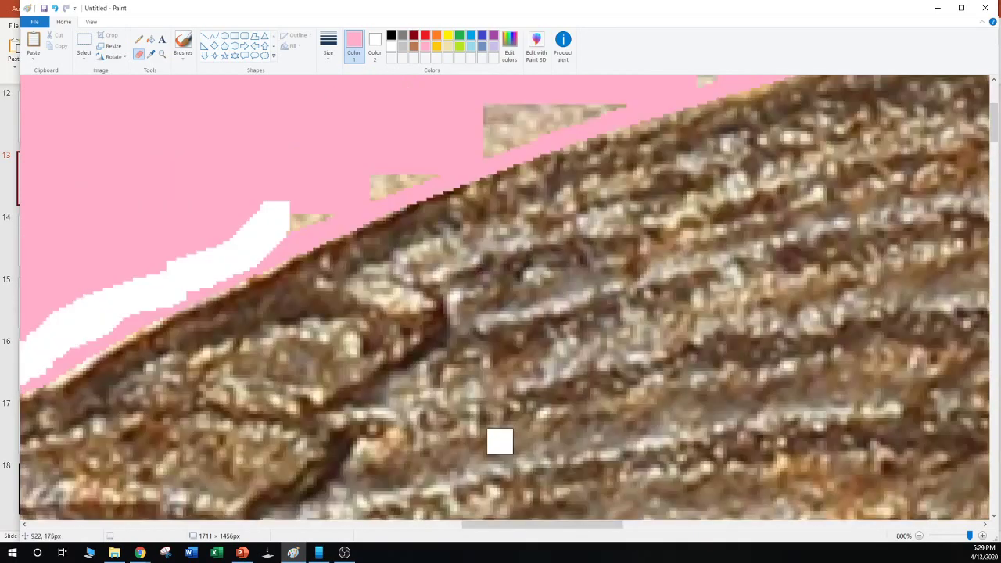
mouse_move(326, 320)
left_mouse_down()
mouse_move(436, 281)
mouse_move(316, 291)
left_mouse_up()
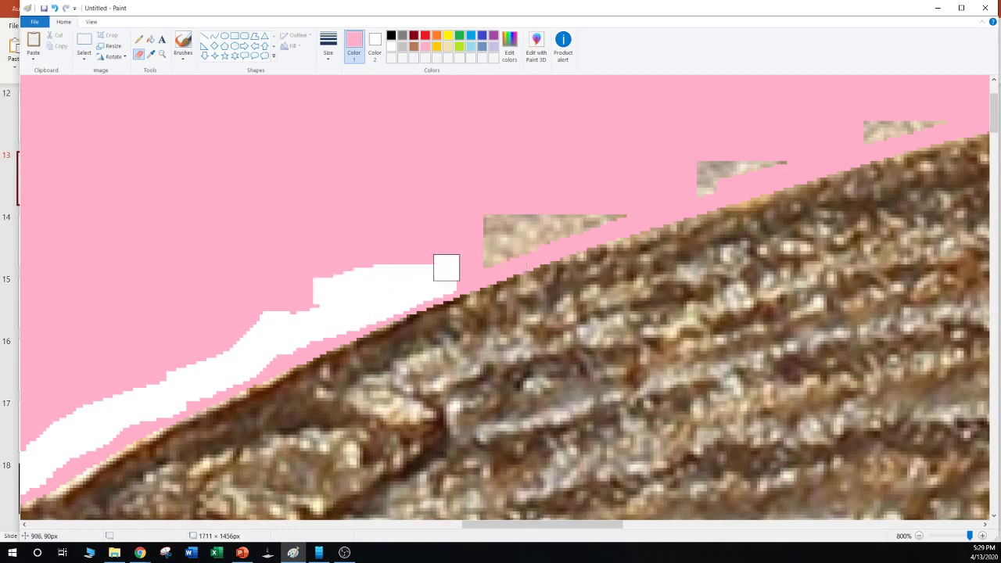
mouse_move(445, 268)
left_mouse_down()
mouse_move(616, 204)
mouse_move(476, 234)
left_mouse_up()
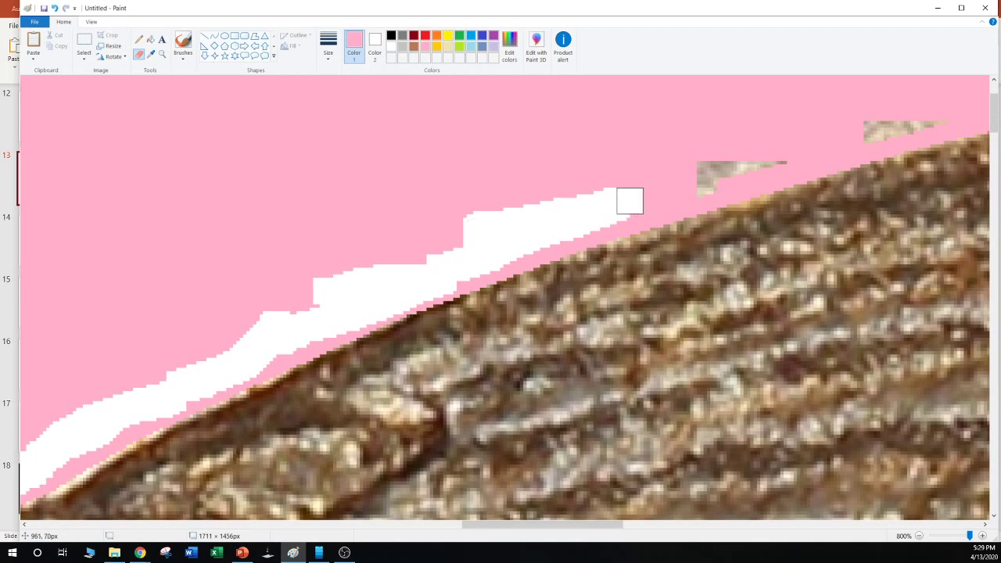
left_click_drag(629, 201, 933, 114)
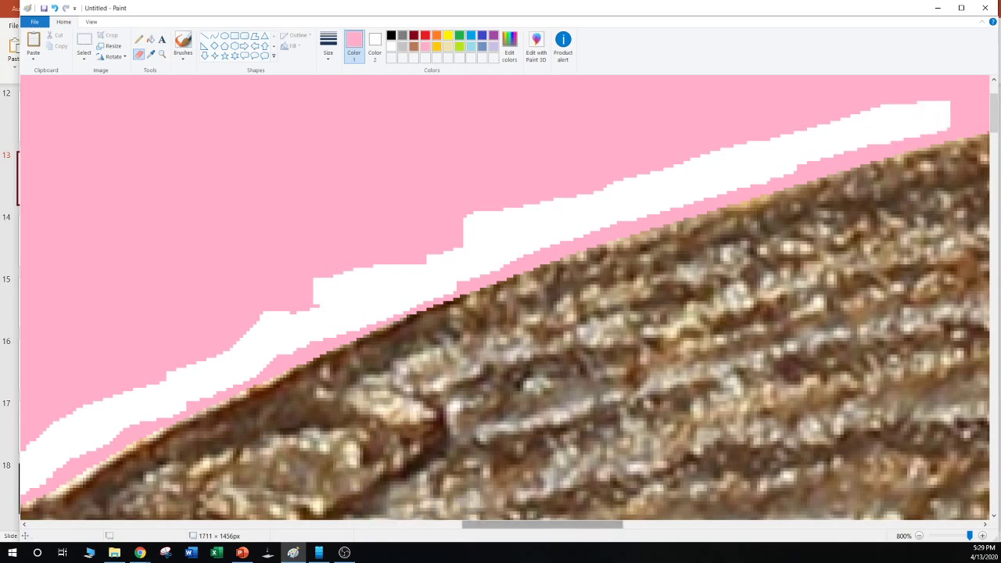
Extend the erased white strip above the last, flatter part of the wing's upper edge
left_click_drag(494, 524, 613, 525)
scroll(571, 507, "up", 1)
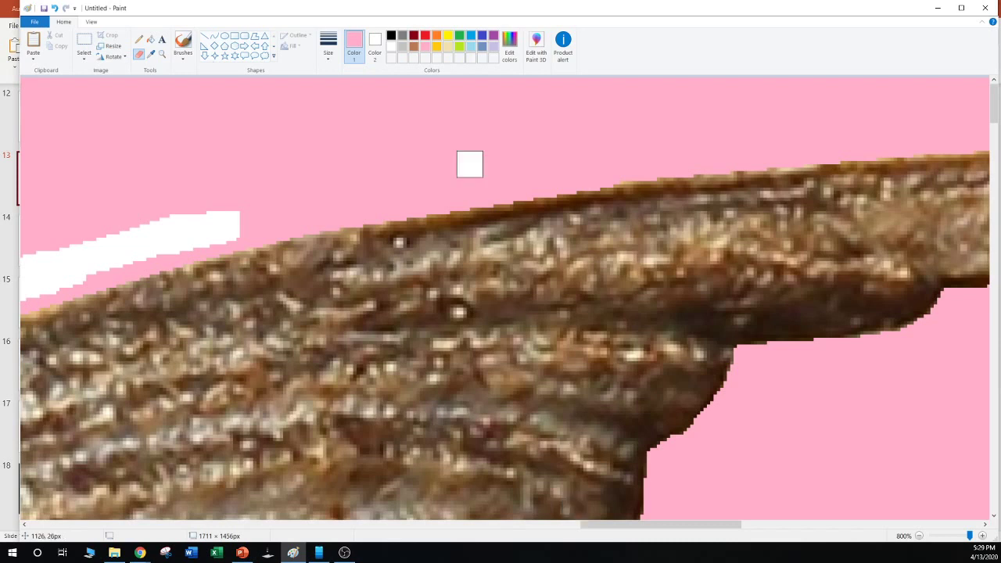
left_click_drag(225, 220, 496, 154)
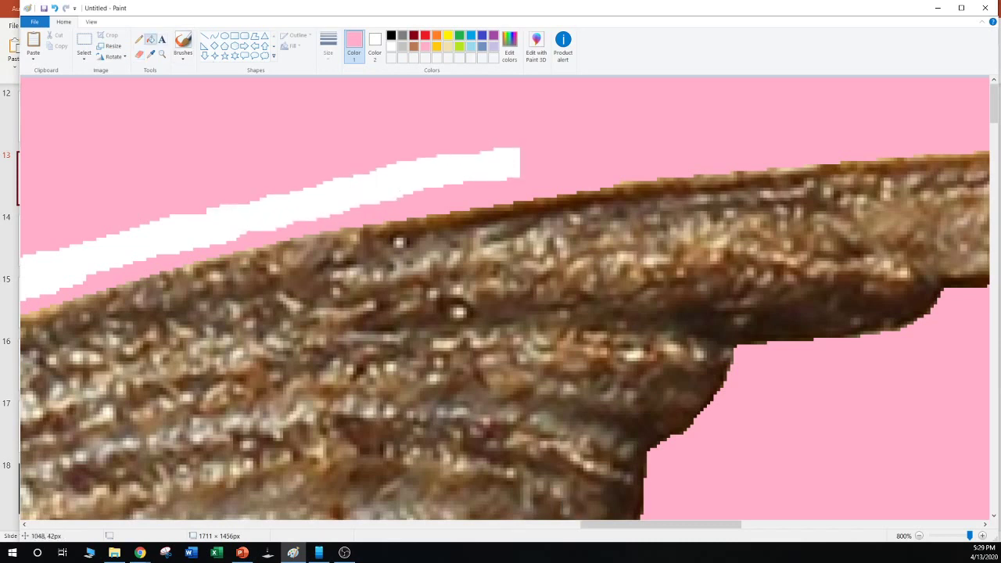
key("ctrl+z")
Examine the contour from the top of the wing down to the far wing tip for leftover beige or white specks
left_click_drag(645, 524, 689, 525)
scroll(689, 525, "down", 3)
scroll(505, 297, "down", 10)
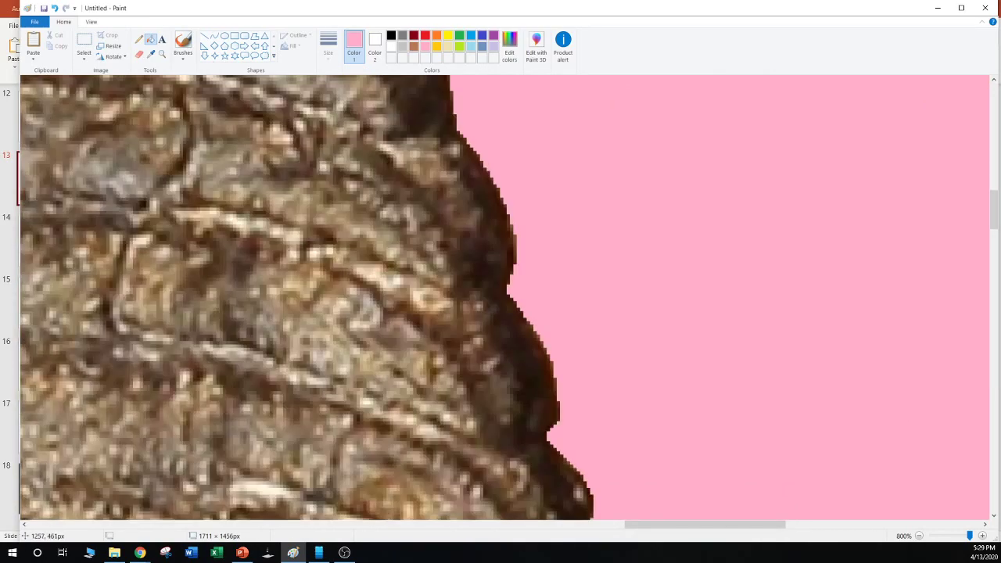
scroll(504, 297, "down", 5)
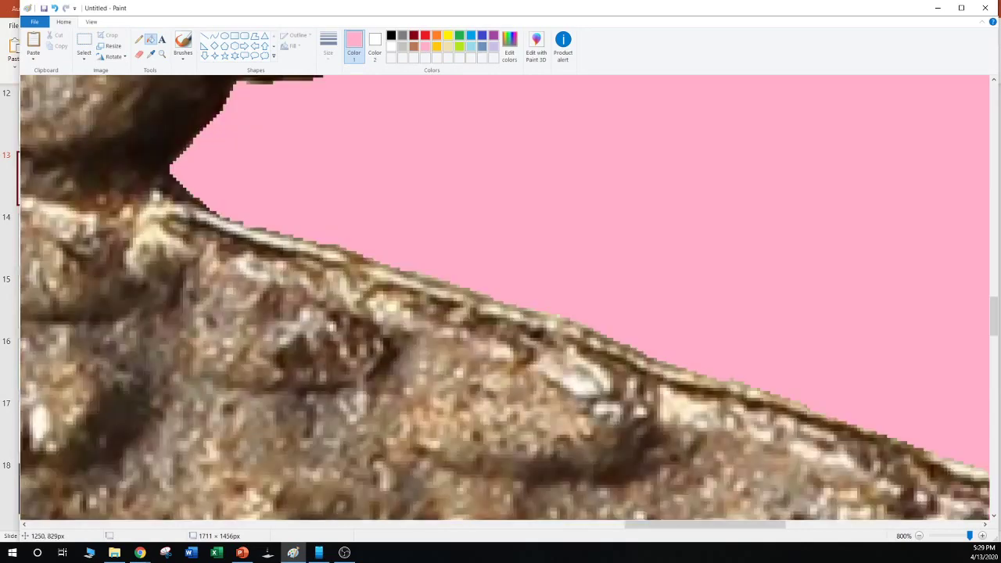
scroll(504, 297, "right", 3)
scroll(504, 297, "down", 6)
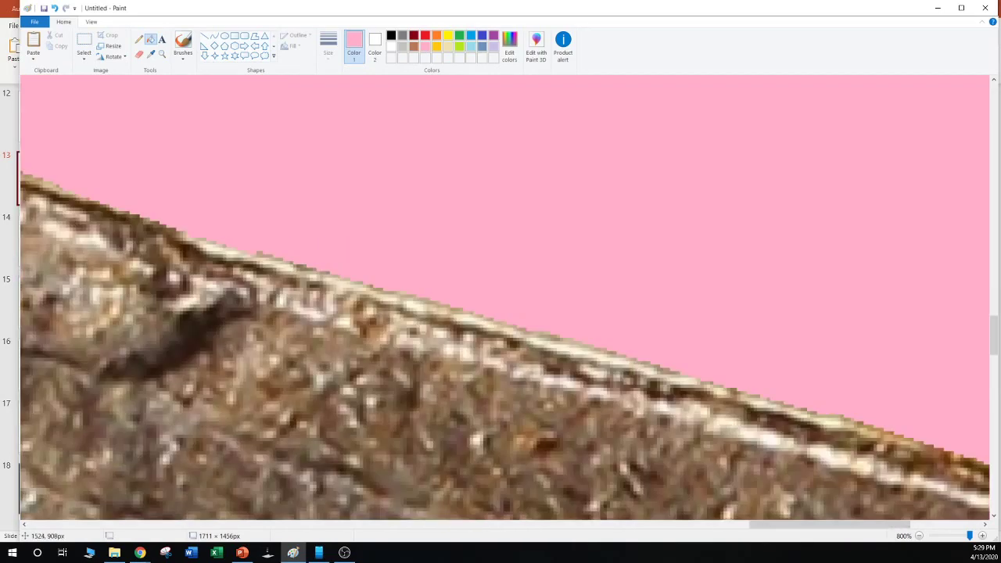
scroll(504, 297, "right", 4)
scroll(505, 297, "down", 6)
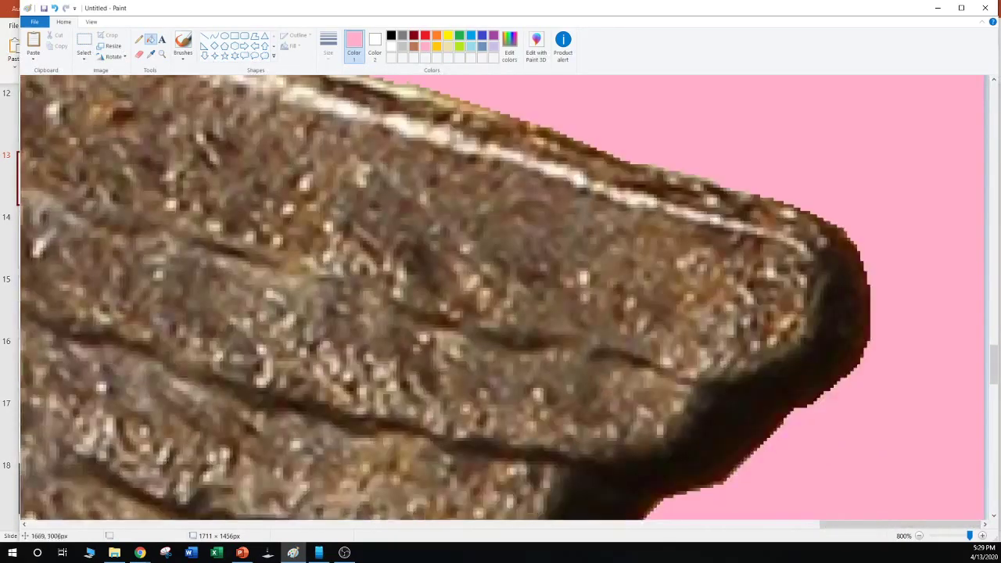
Examine the carving's lower contour from the far wing tip back across the underside for leftover specks
scroll(504, 297, "left", 10)
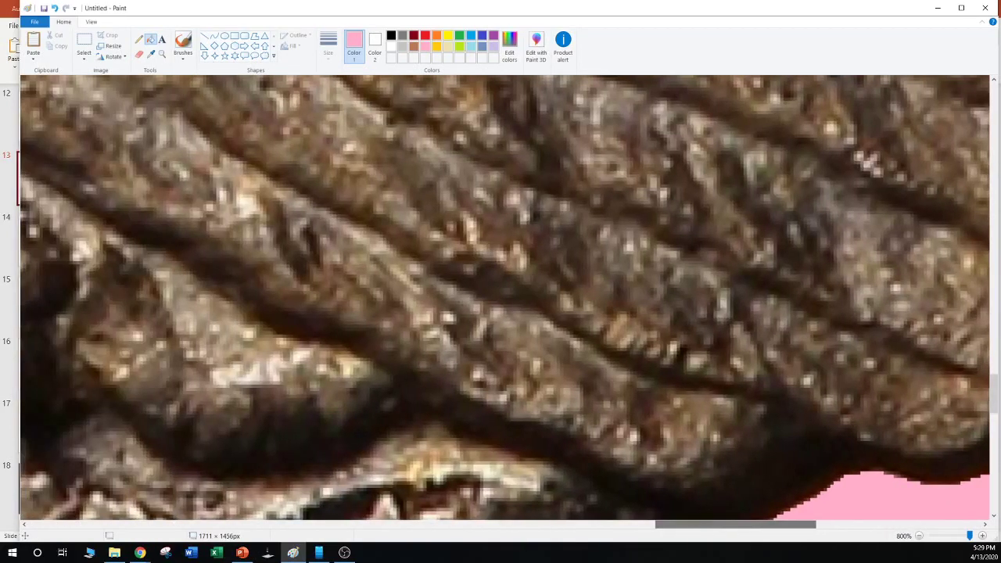
scroll(504, 297, "down", 3)
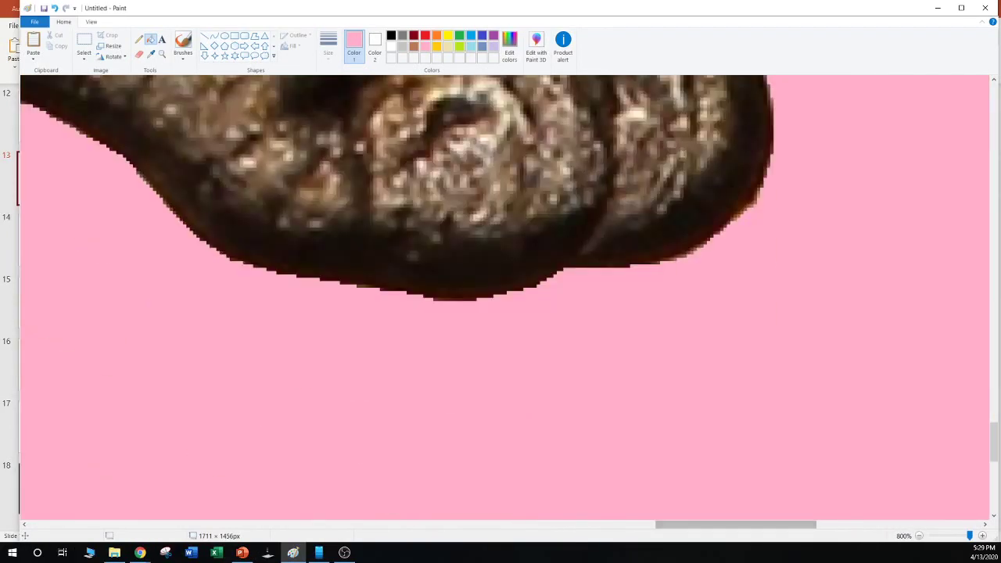
scroll(505, 297, "left", 6)
scroll(609, 524, "up", 2)
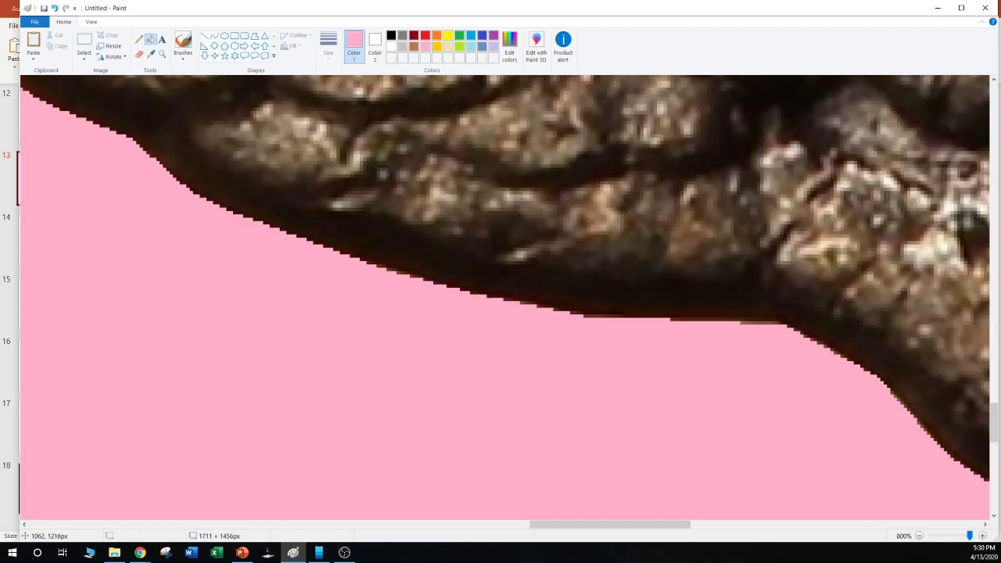
left_click_drag(610, 523, 556, 524)
scroll(505, 297, "left", 8)
scroll(504, 297, "up", 3)
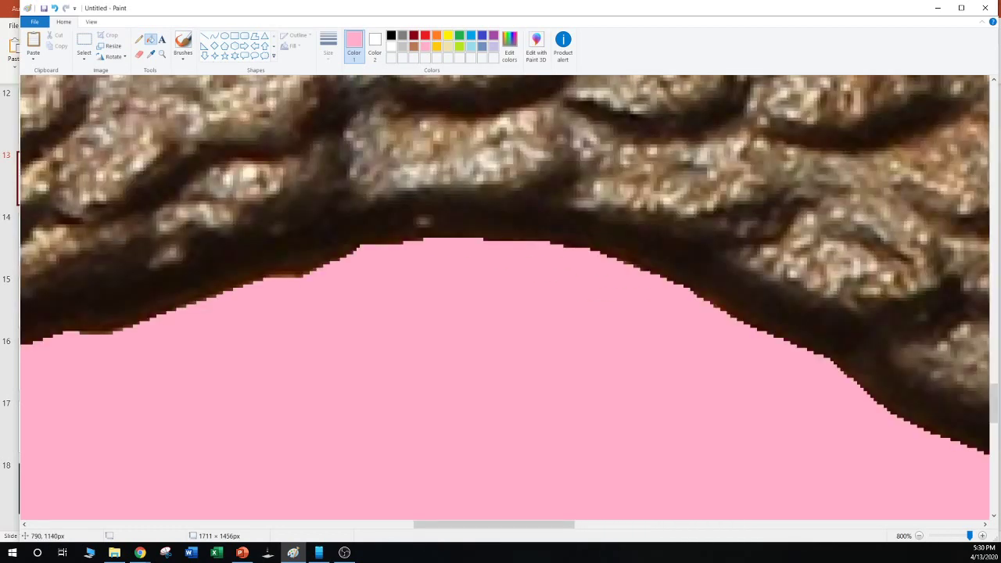
scroll(505, 297, "down", 2)
scroll(504, 297, "left", 12)
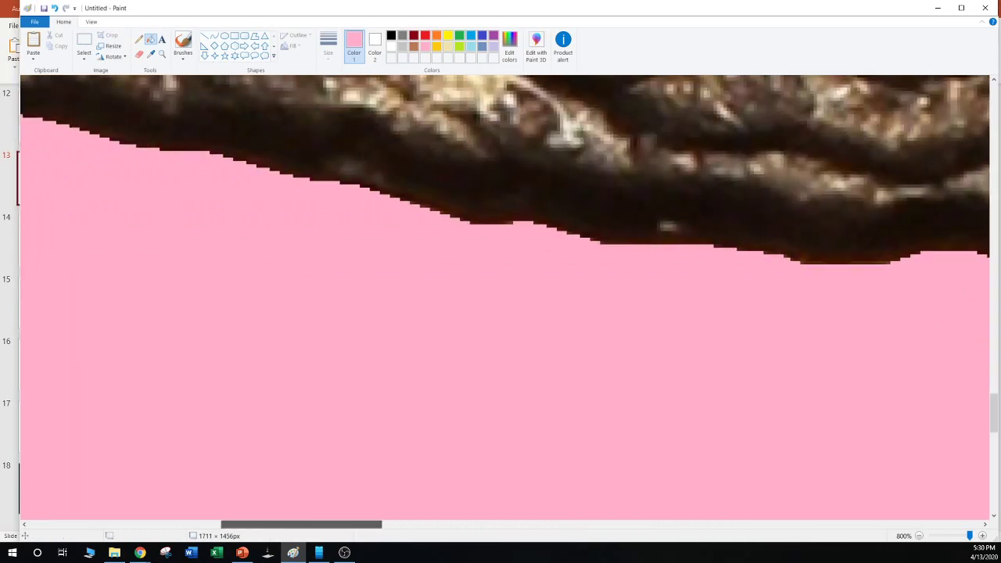
Examine the contour from the underside around the beak, the back of the head and the front wing for leftover specks
scroll(504, 297, "down", 2)
scroll(504, 297, "up", 2)
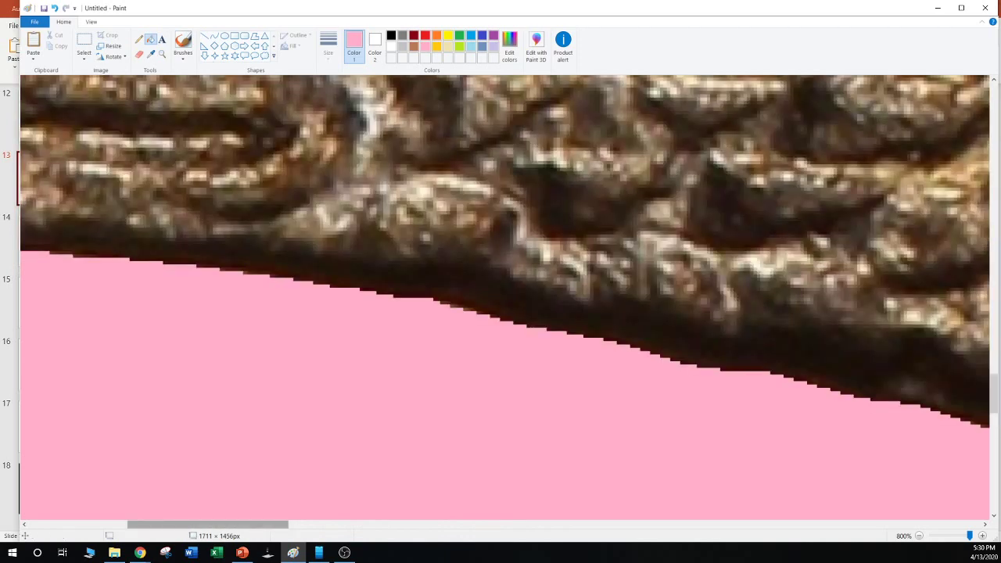
scroll(504, 297, "left", 6)
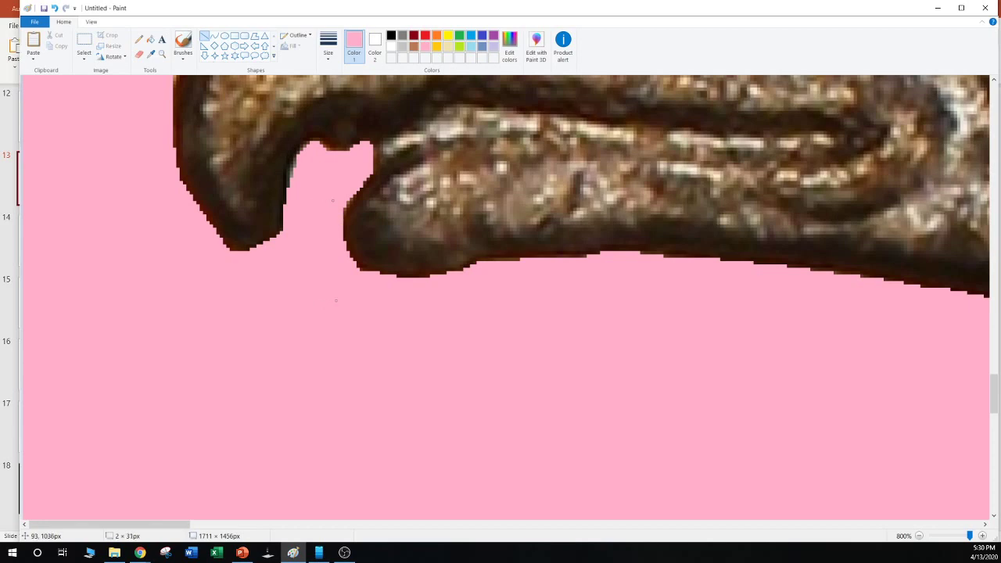
scroll(504, 297, "up", 10)
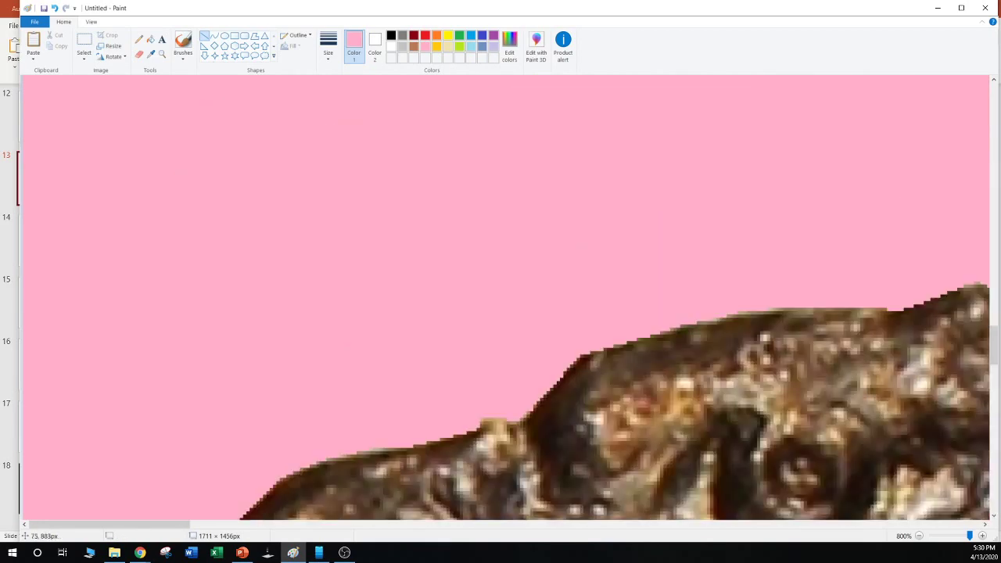
scroll(505, 297, "right", 10)
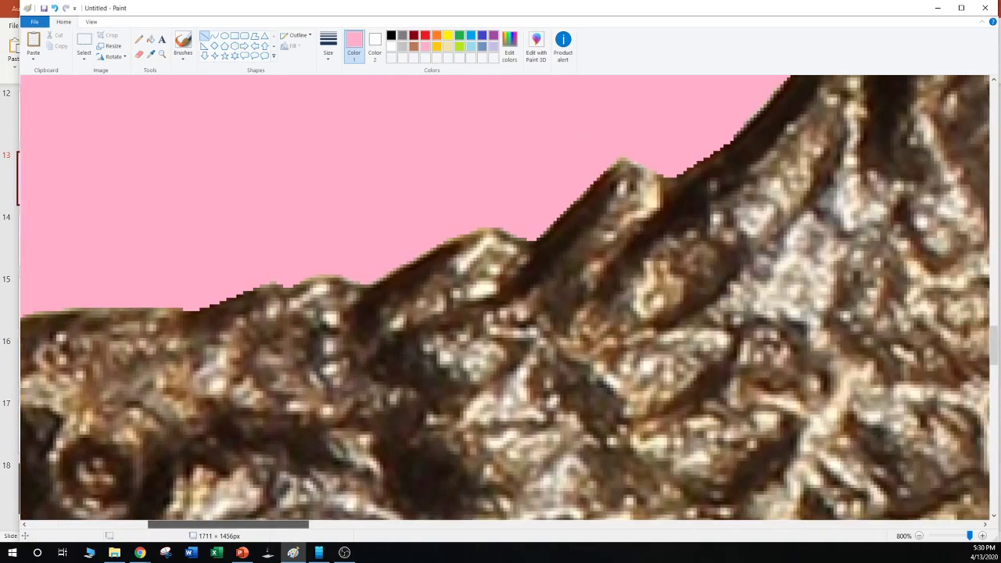
scroll(551, 368, "up", 8)
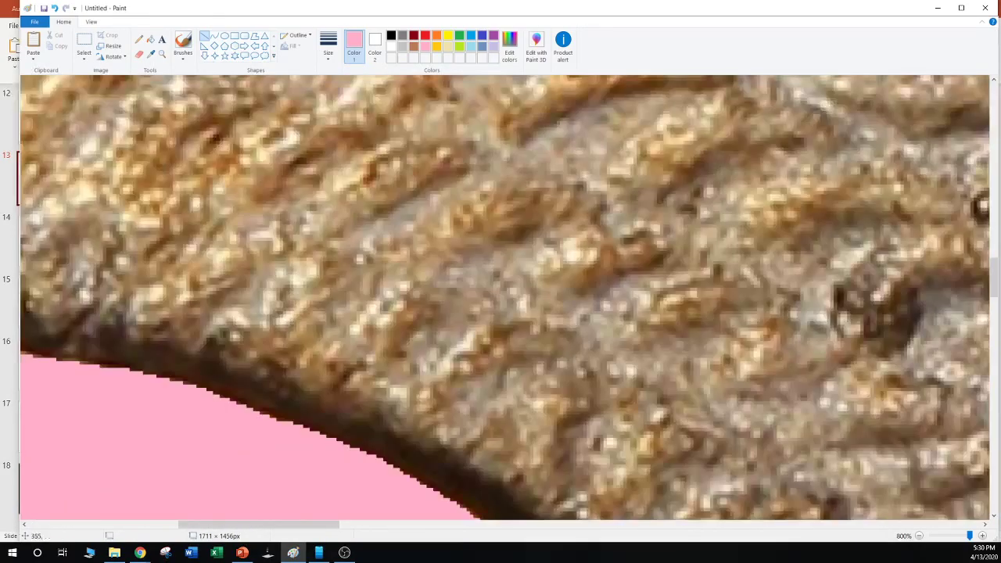
left_click_drag(190, 525, 152, 525)
scroll(504, 297, "left", 8)
scroll(504, 297, "up", 12)
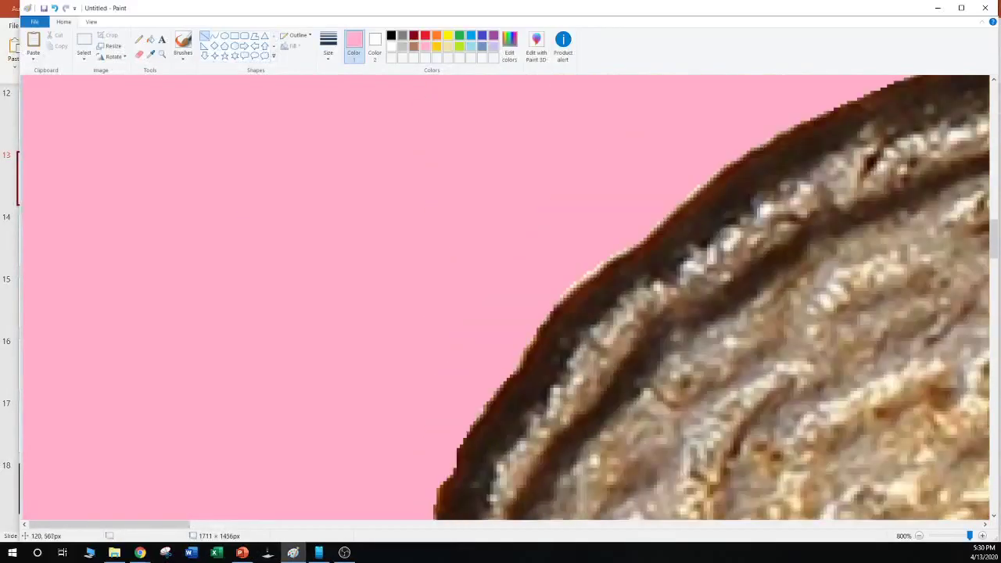
scroll(504, 297, "right", 18)
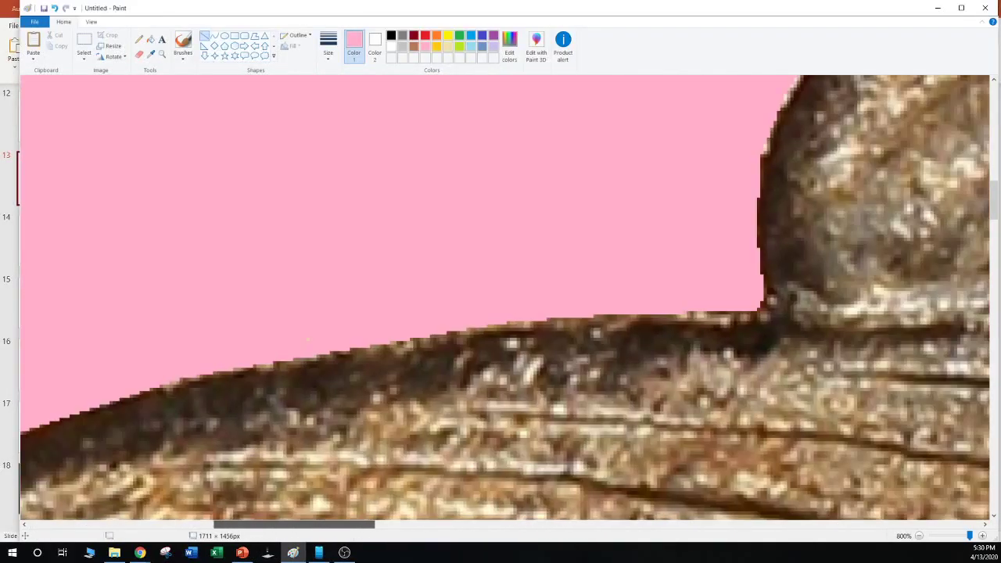
Copy the whole pink-background bird picture and switch to the Sticker Pack presentation in PowerPoint
scroll(504, 297, "down", 10, "ctrl")
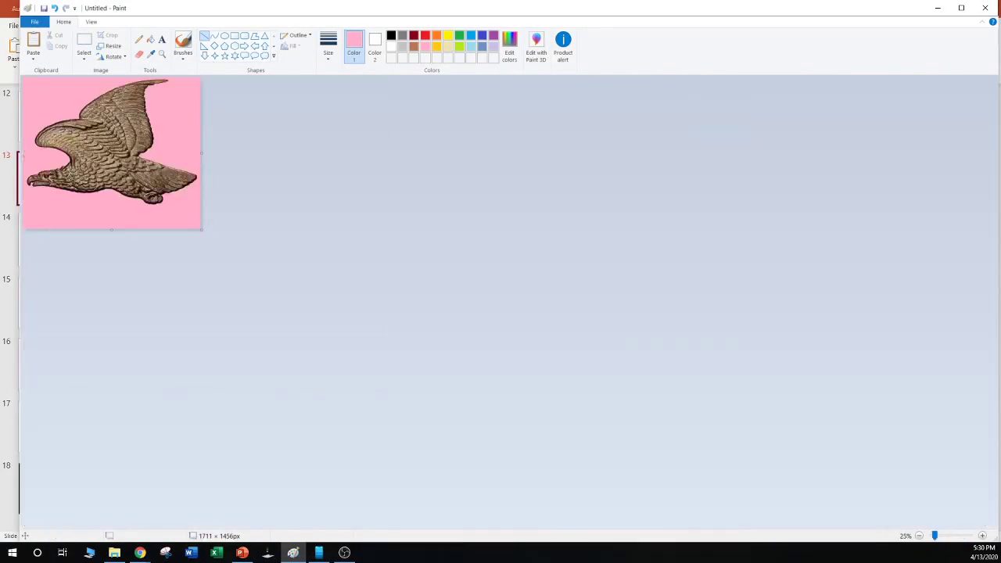
scroll(504, 297, "up", 3, "ctrl")
key("ctrl+a")
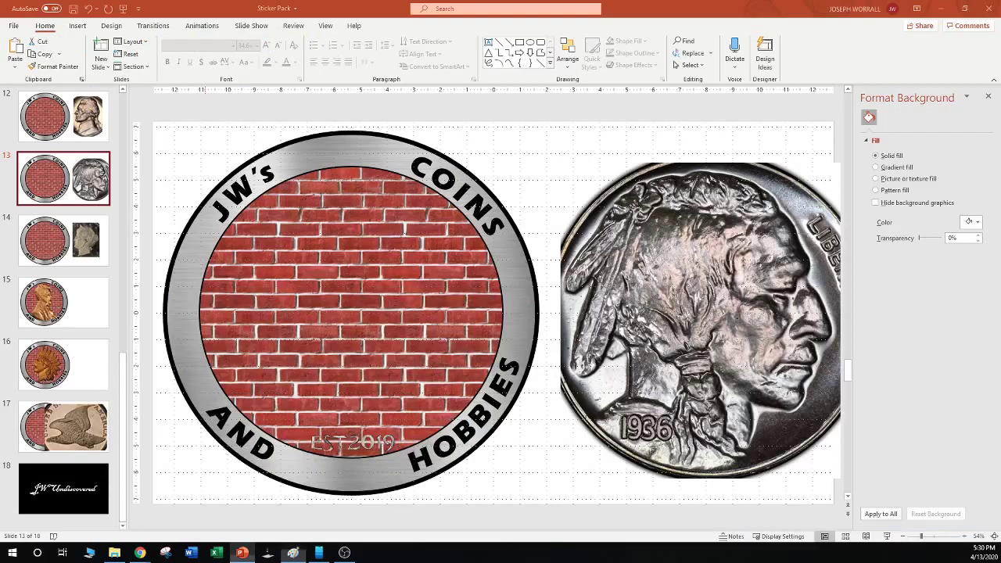
left_click(242, 553)
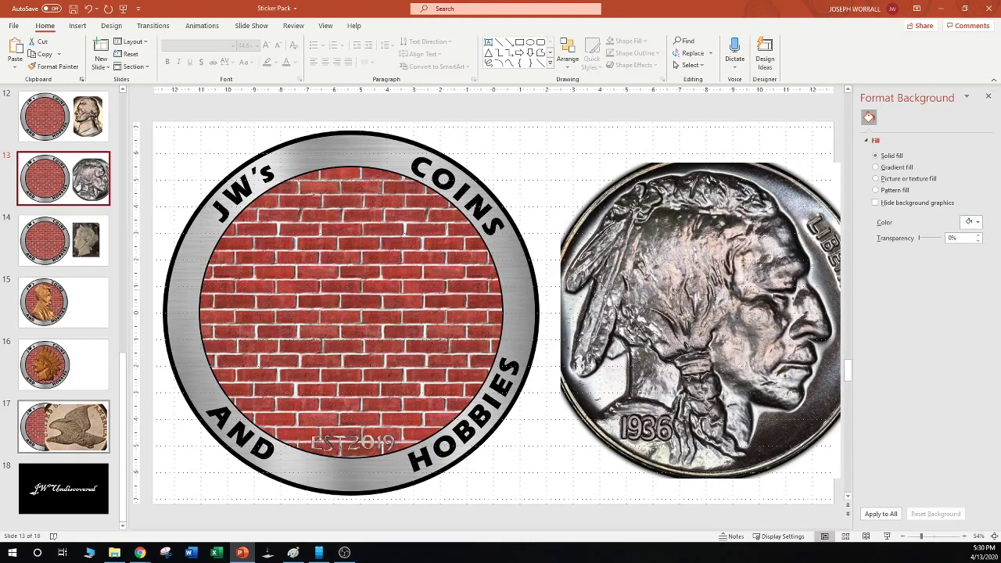
On slide 17, replace the original eagle coin photo with the copied pink-background bird, placed over the badge's right part
left_click(71, 432)
left_click(616, 313)
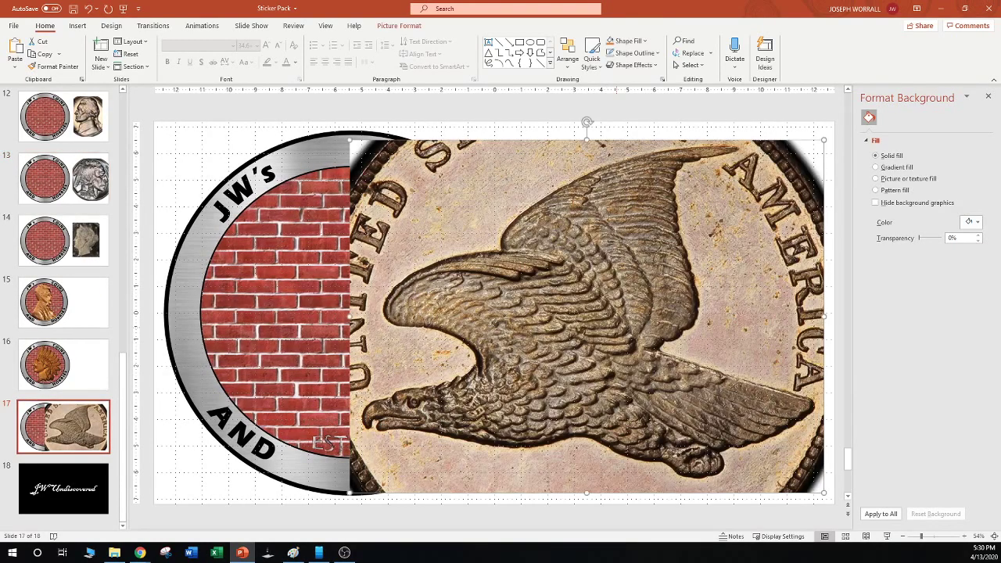
key("Delete")
key("ctrl+v")
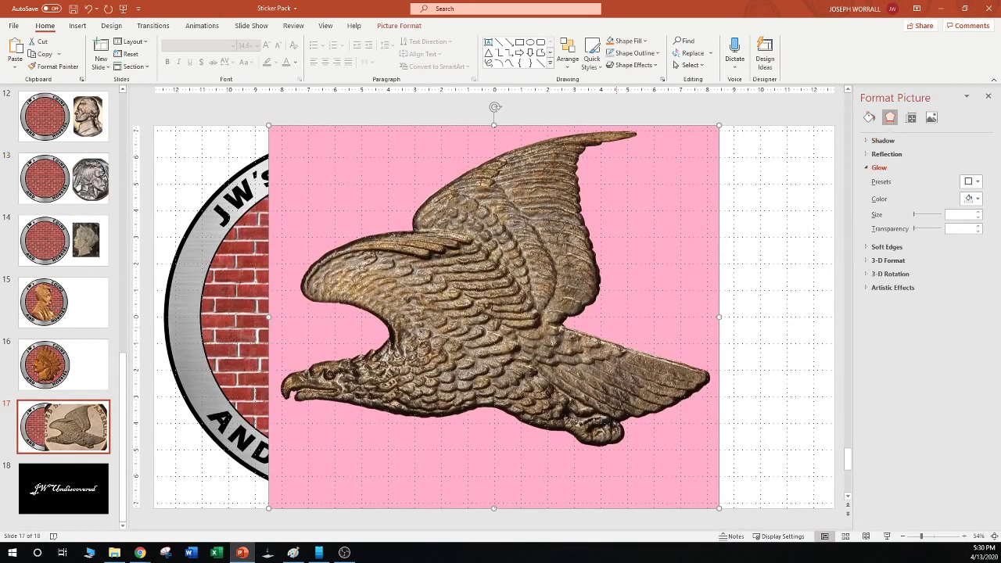
left_click_drag(494, 317, 539, 344)
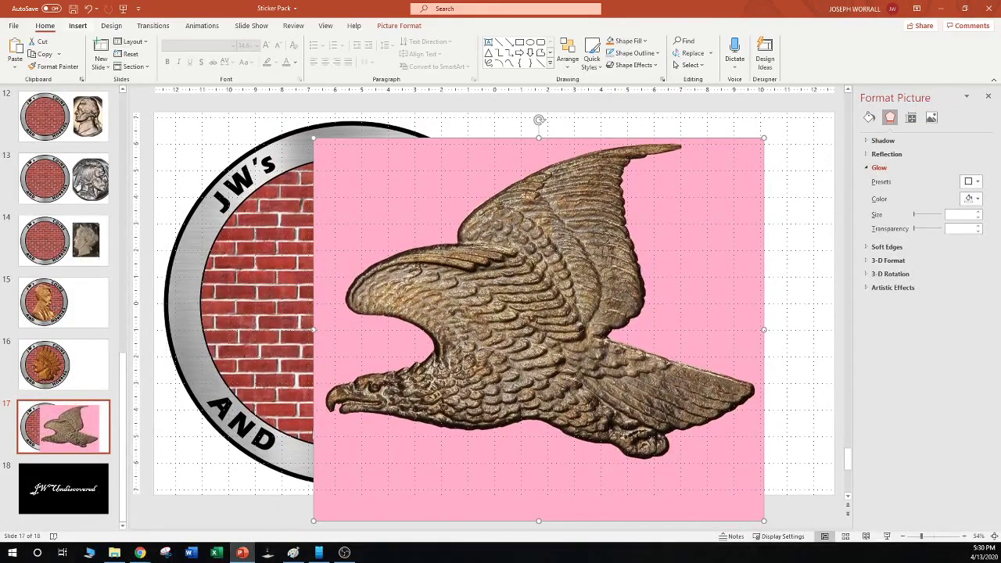
Make the bird picture's pink background transparent with Set Transparent Color
left_click(399, 25)
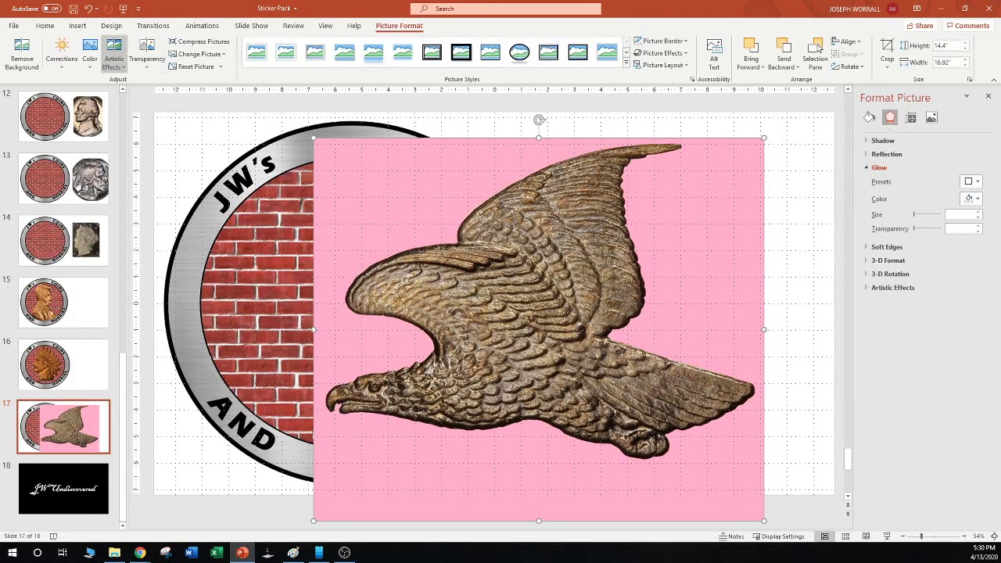
left_click(89, 55)
left_click(129, 305)
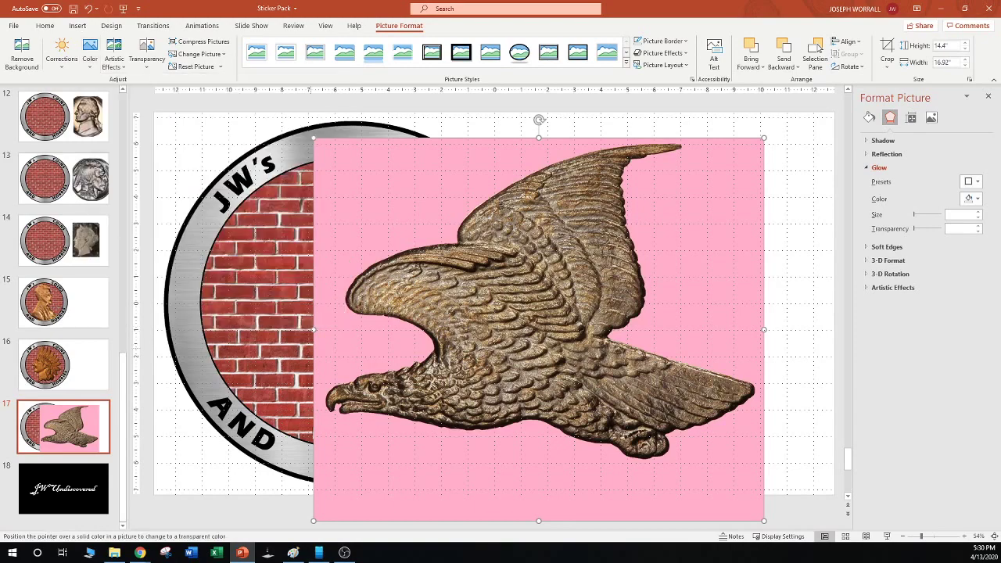
left_click(360, 477)
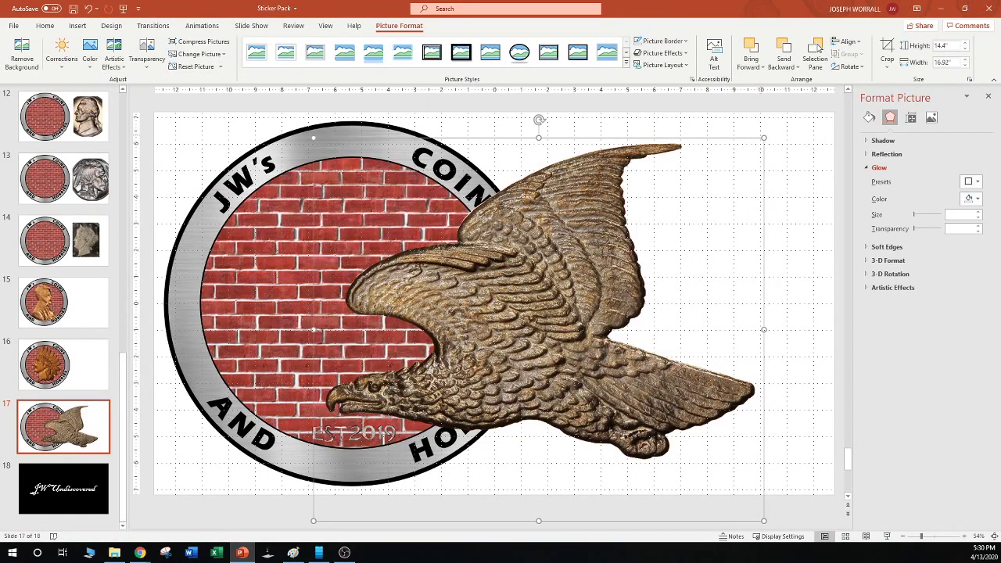
Scale the bird picture down to about 9.13" high by 10.73" wide and centre it on the badge's brick circle
left_click_drag(764, 138, 703, 189)
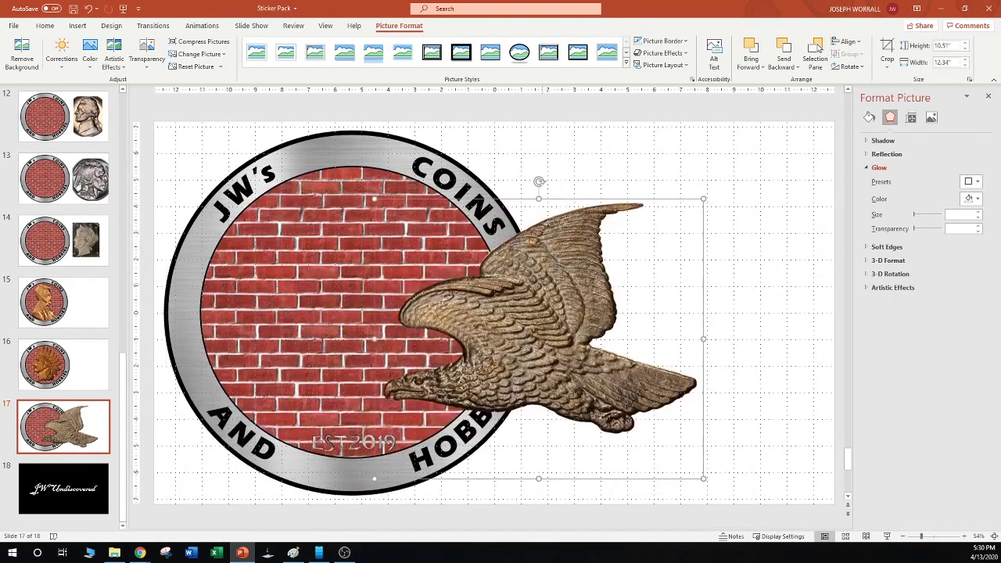
left_click_drag(539, 339, 352, 313)
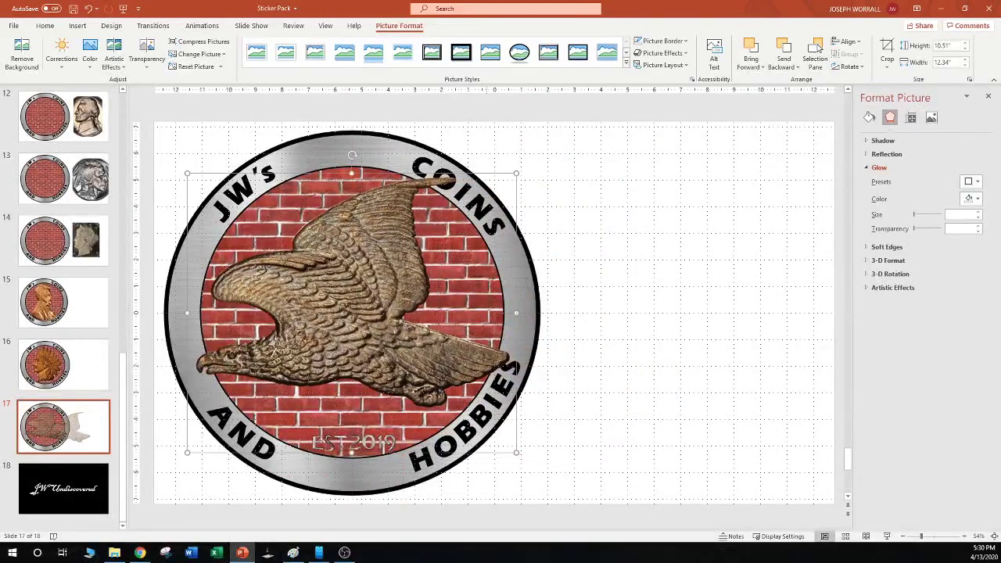
left_click_drag(516, 174, 495, 191)
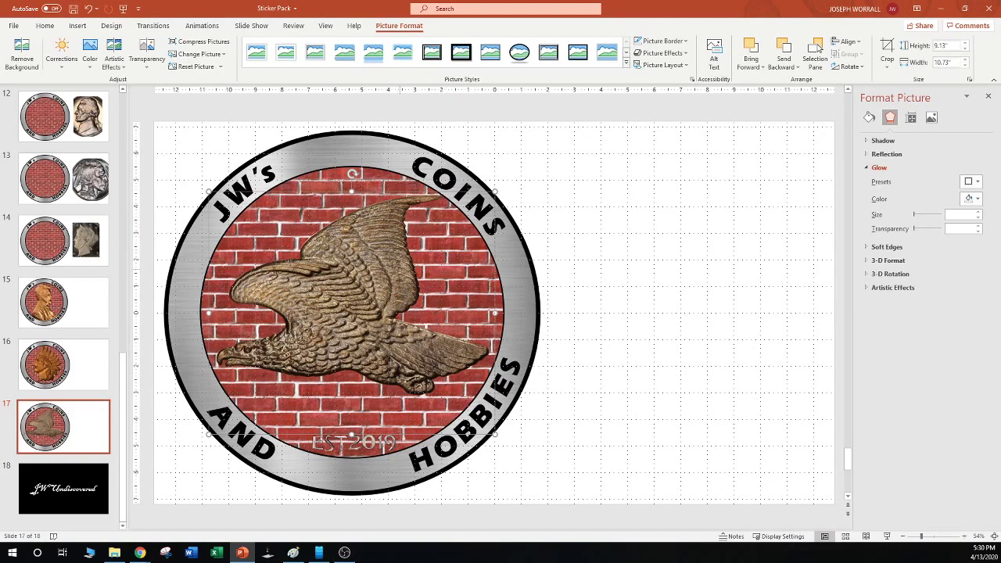
left_click_drag(388, 312, 363, 309)
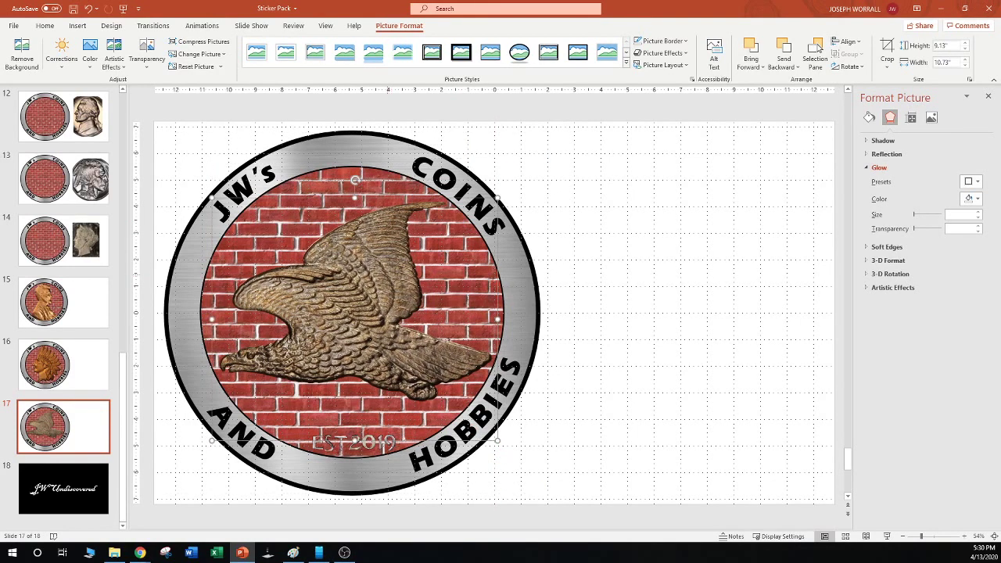
Select the badge's metal ring and look through its picture correction, colour saturation, colour tone and crop options
key("Tab")
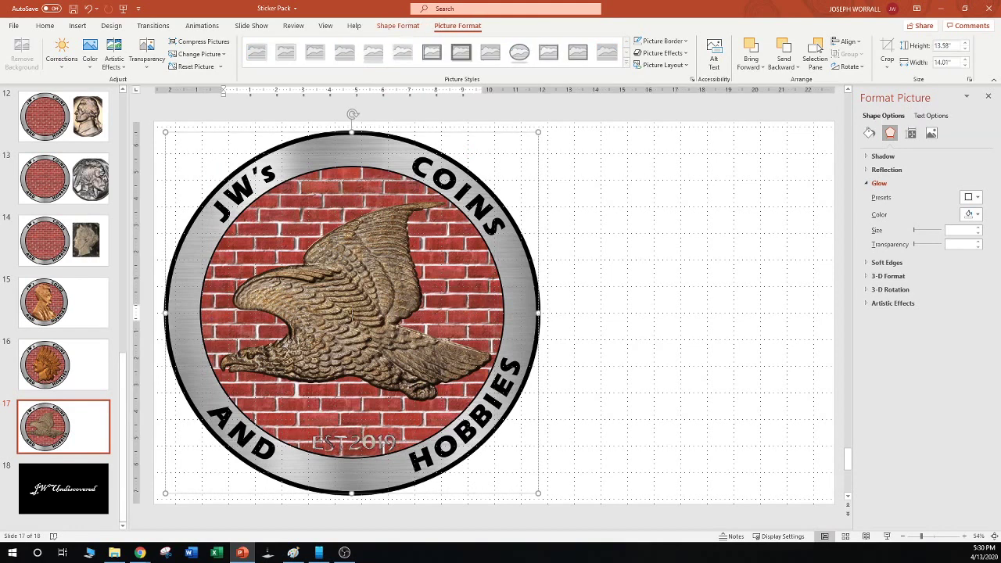
right_click(523, 295)
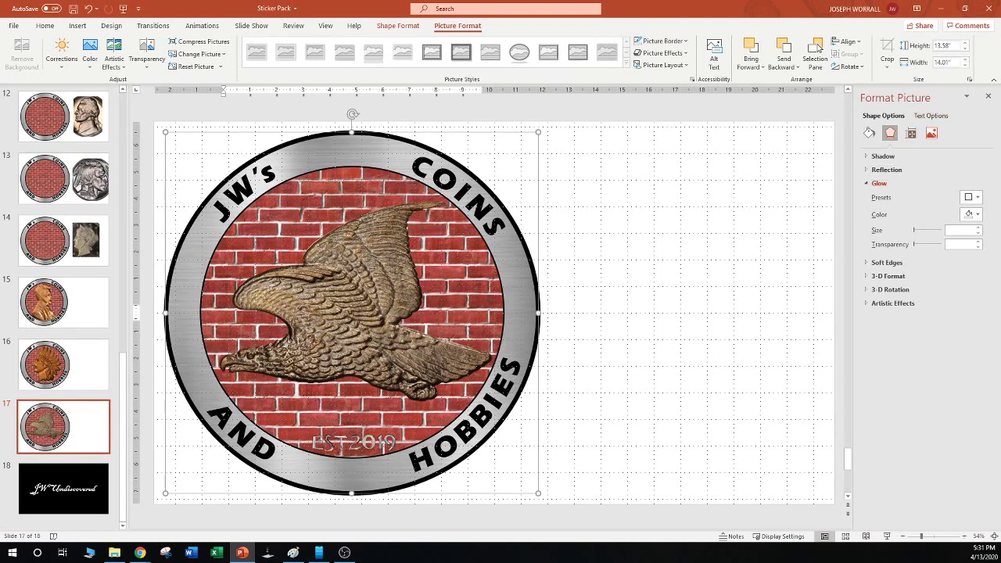
left_click(930, 132)
left_click(970, 181)
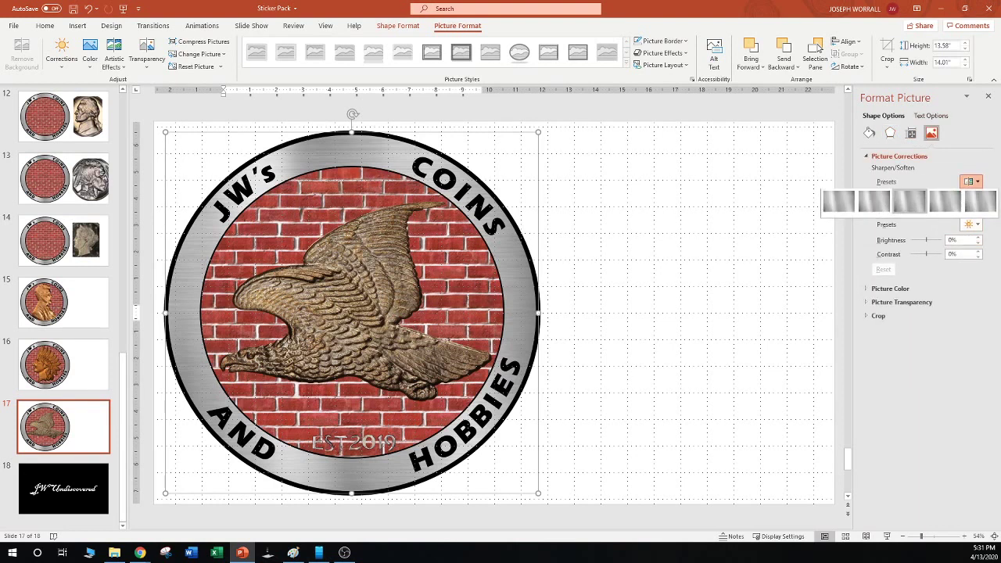
left_click(970, 182)
left_click(970, 224)
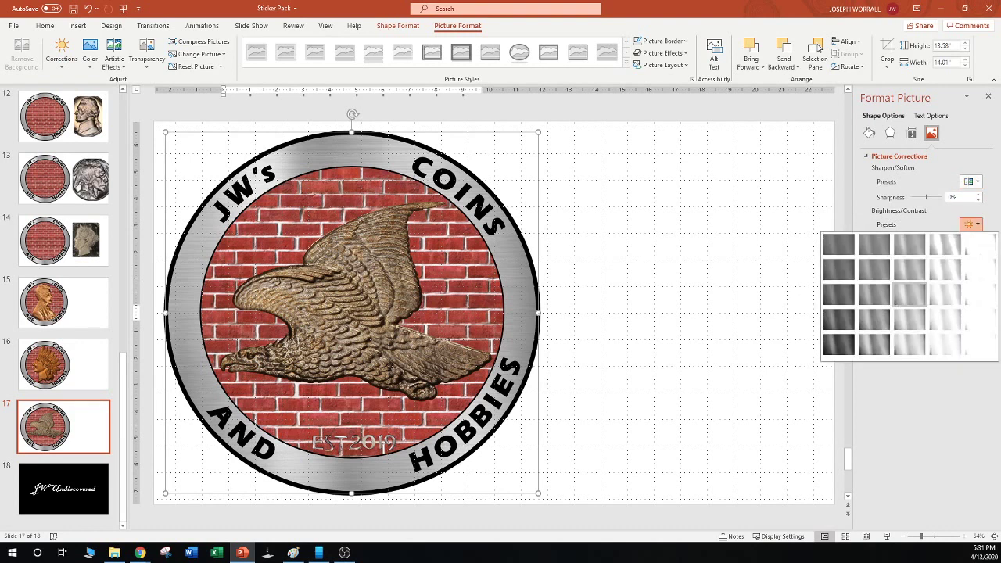
left_click(970, 224)
left_click(970, 181)
left_click(970, 182)
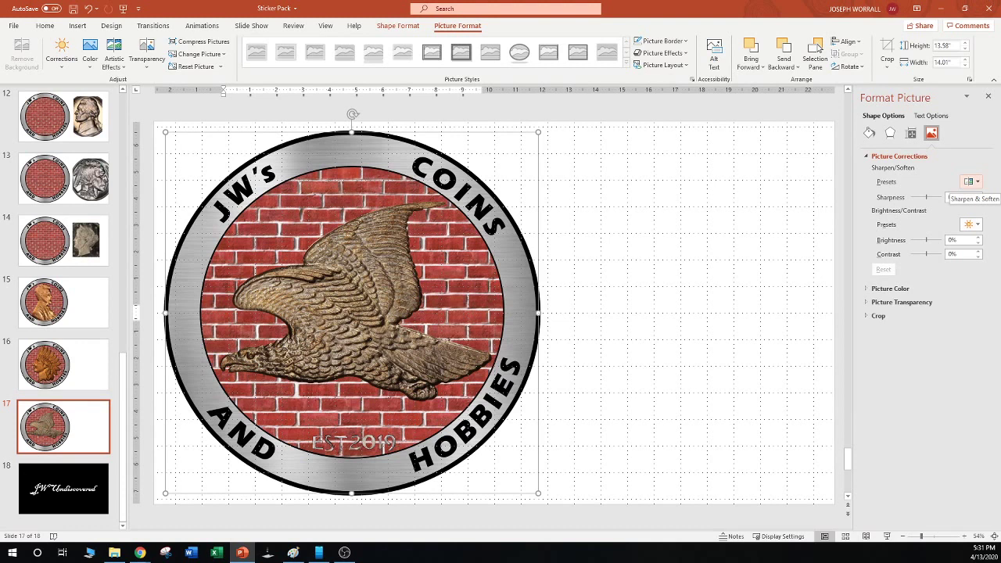
left_click(890, 288)
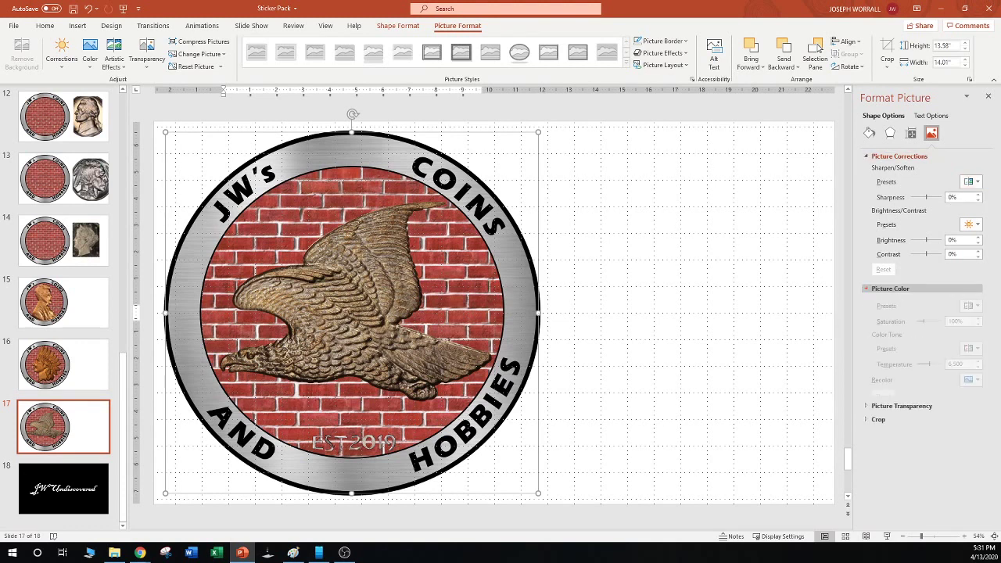
left_click(971, 314)
left_click(971, 315)
left_click(970, 356)
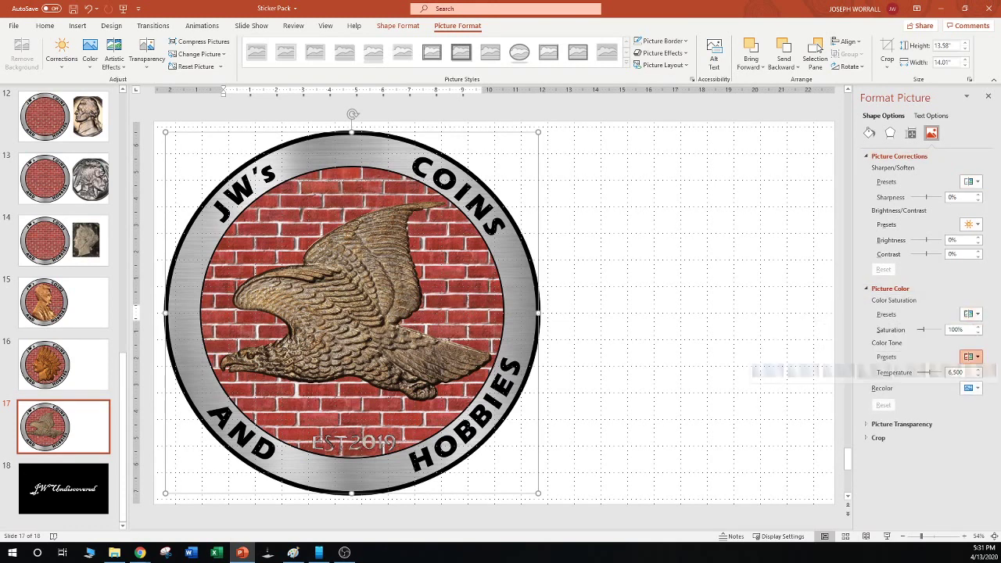
left_click(922, 438)
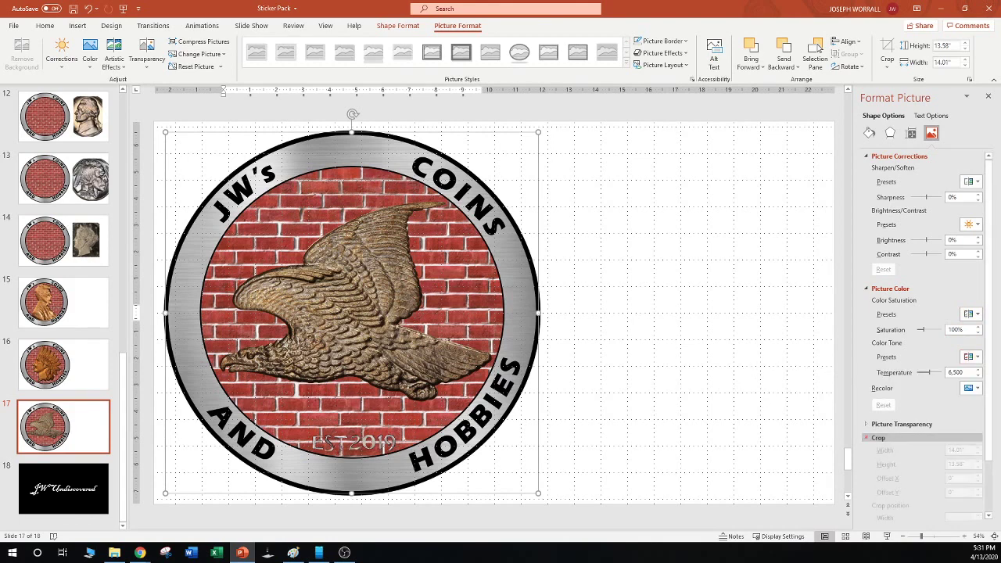
Try recoloring the metal ring with the darker orange variant and 0% color saturation
left_click(971, 388)
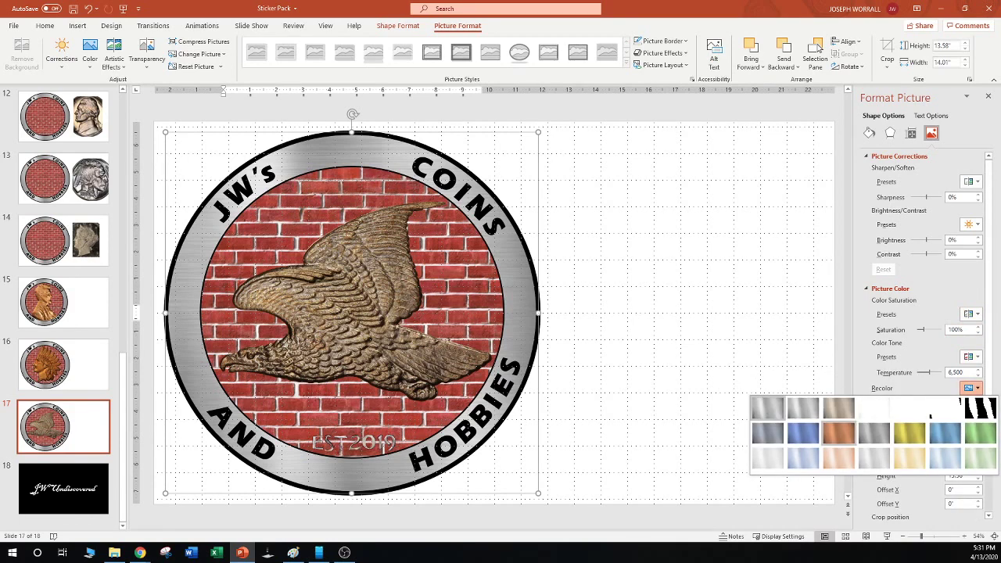
left_click(838, 432)
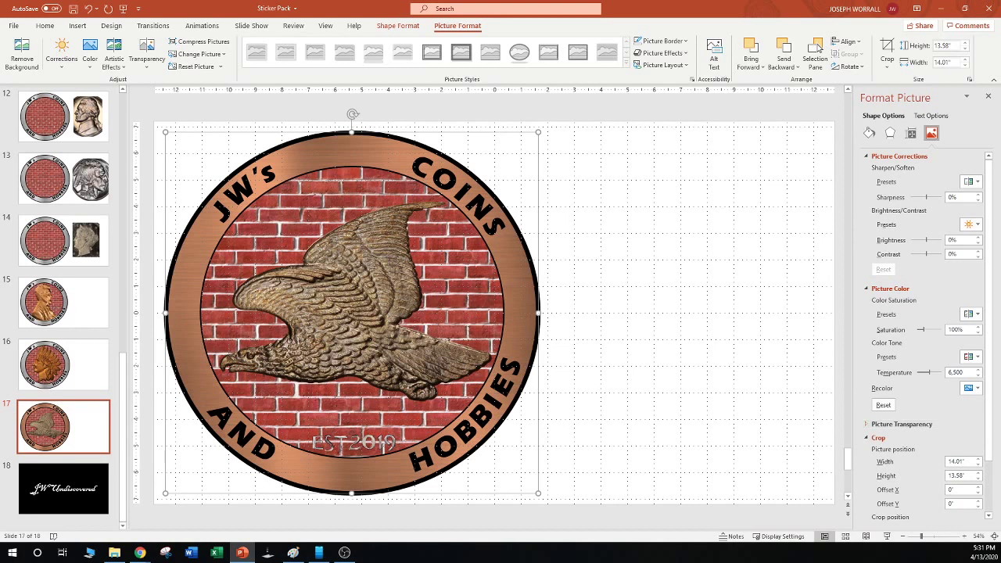
left_click(971, 314)
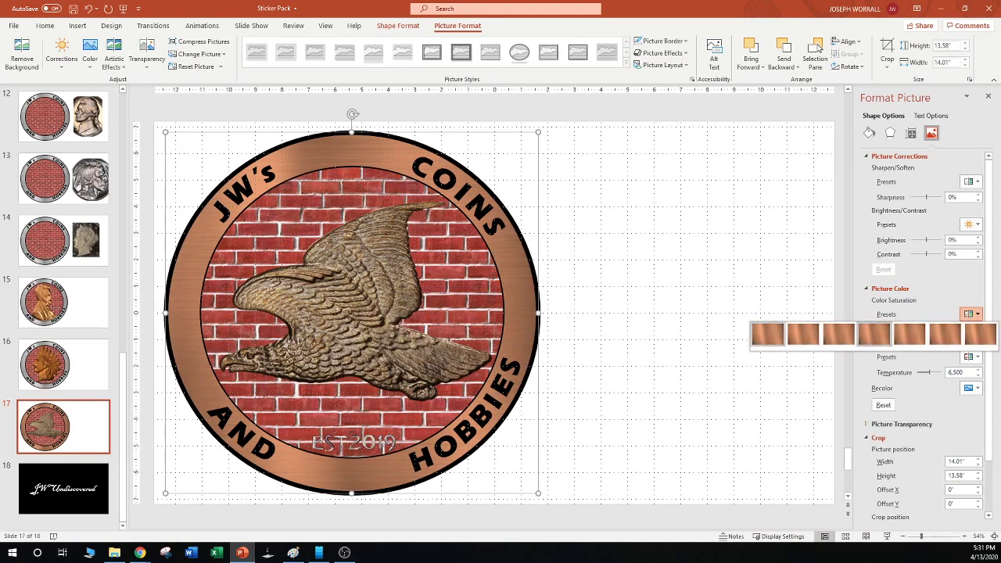
left_click(768, 337)
Try softening the metal ring with -50% sharpness, and undo its softening, saturation and recolor changes
left_click(970, 225)
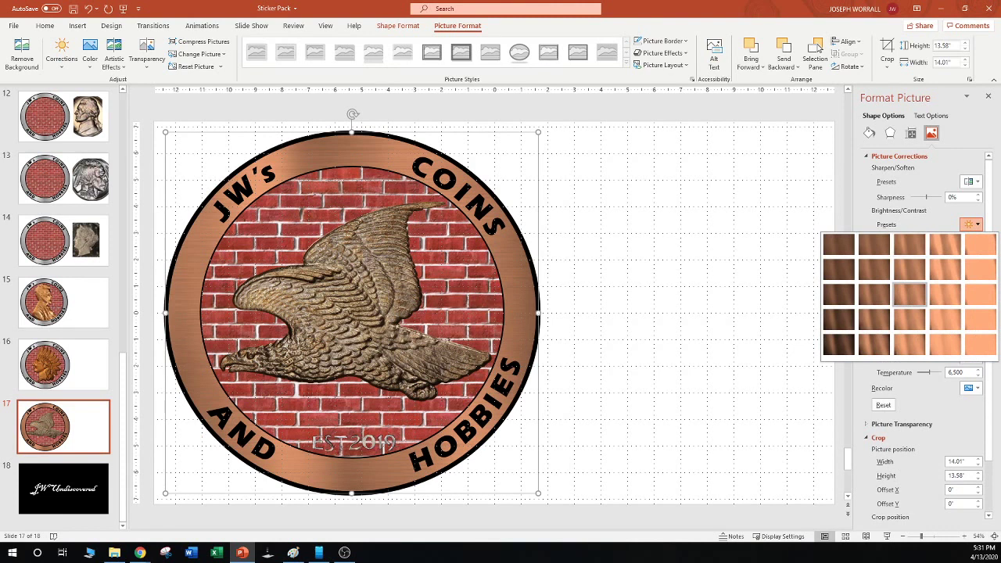
left_click(970, 181)
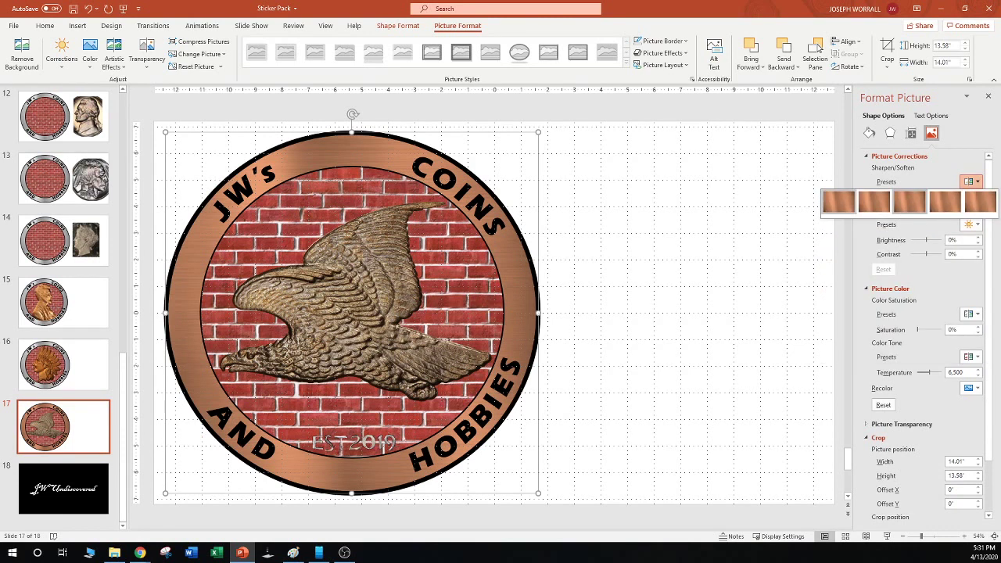
left_click(837, 203)
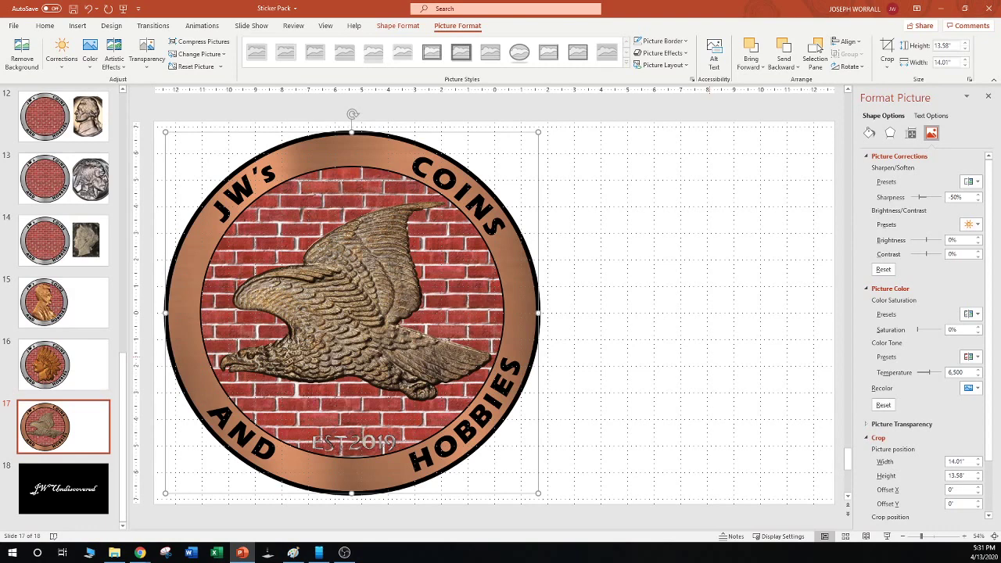
key("ctrl+z")
key("ctrl+z")
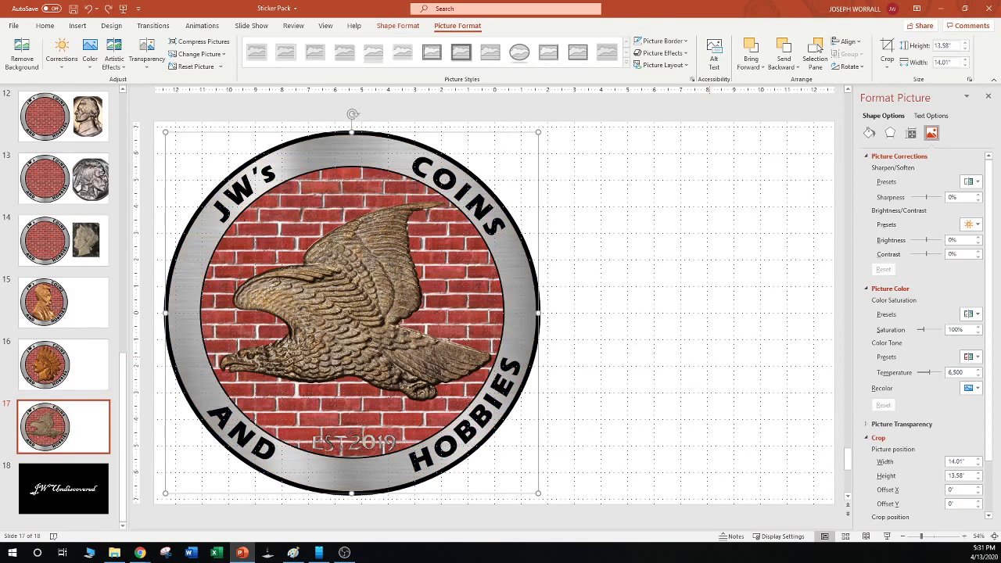
Enlarge the eagle picture to about 9.26" high by 10.88" wide and nudge it back to the centre of the brick circle
key("Escape")
left_click(412, 305)
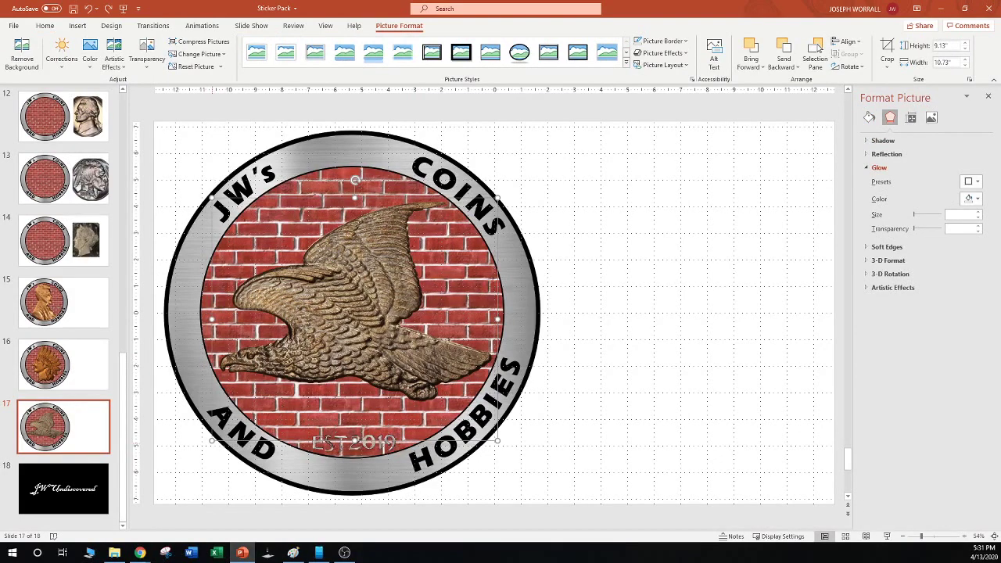
left_click_drag(212, 441, 208, 444)
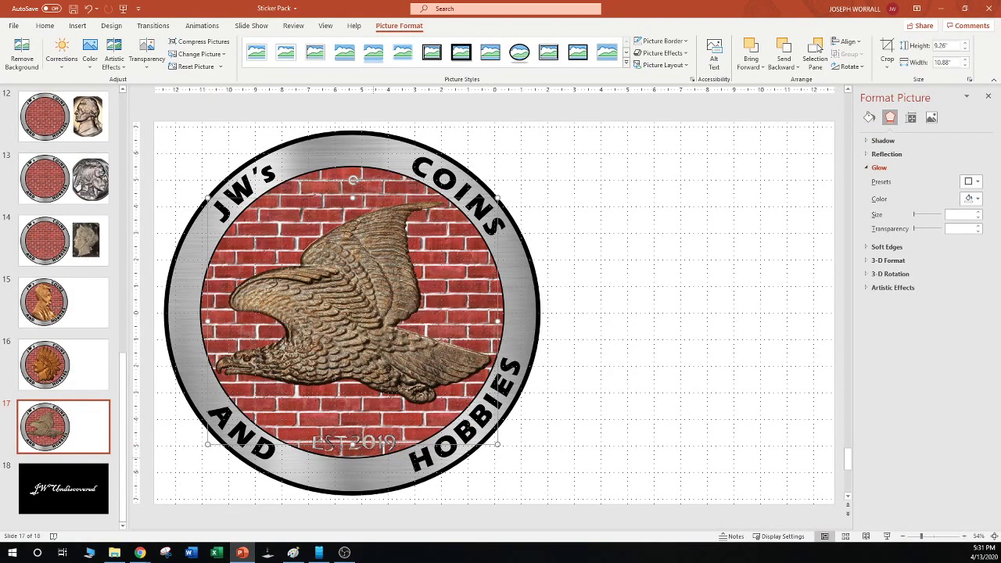
key("ctrl+Right")
key("ctrl+Right")
key("ctrl+Right")
key("ctrl+Up")
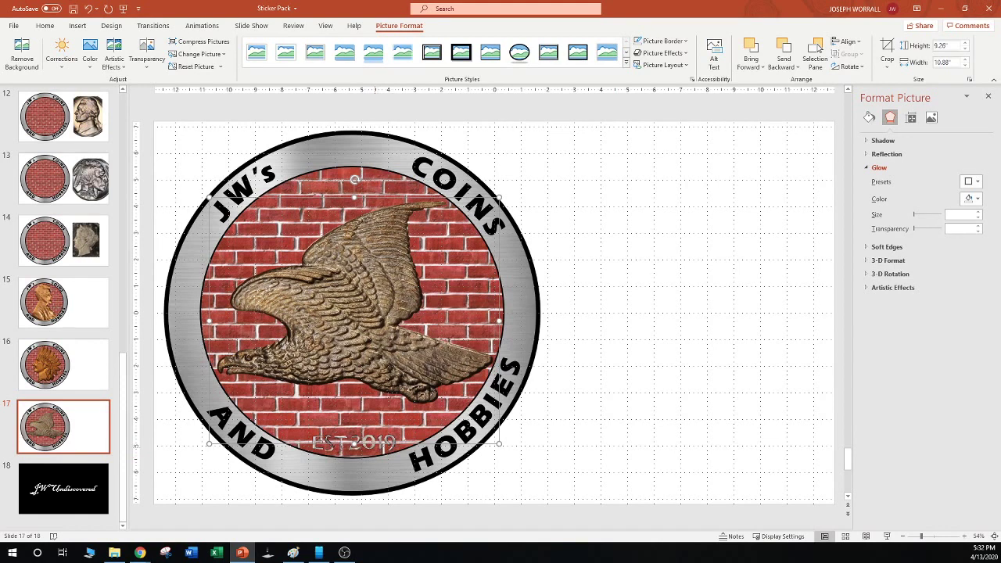
key("Tab")
left_click_drag(378, 337, 376, 336)
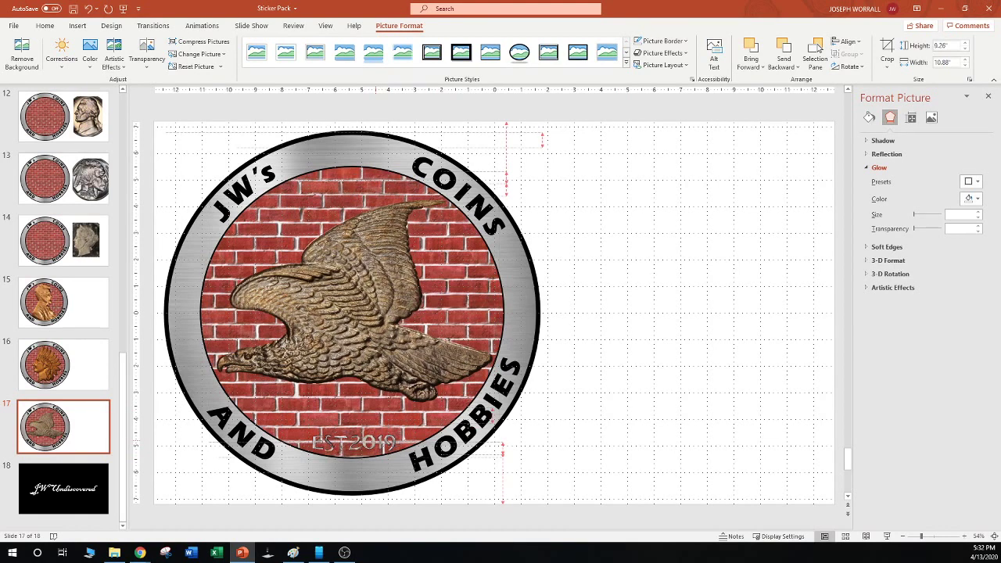
key("ctrl+Right")
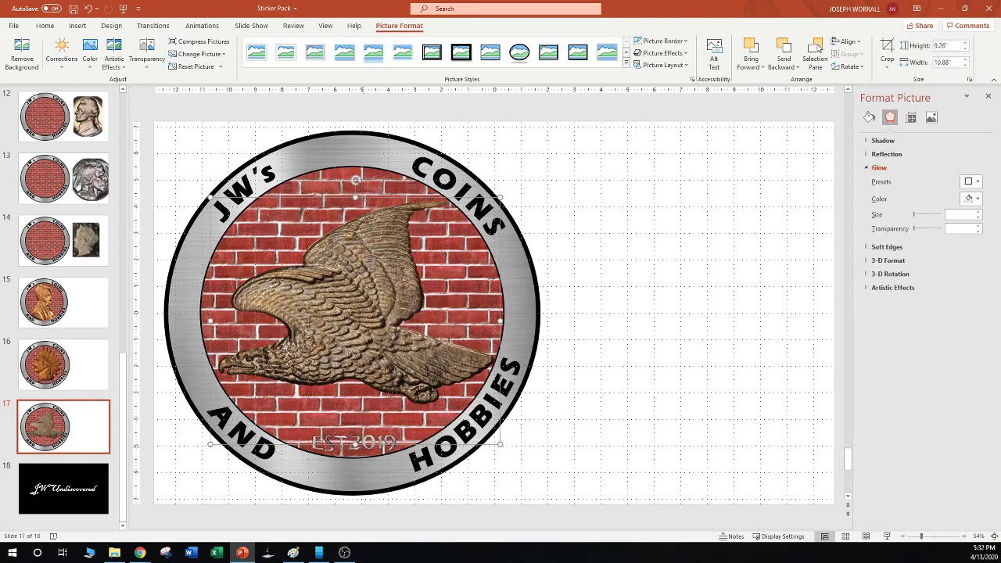
Enlarge the 2019 picture below the eagle to about 0.91" high by 2.56" wide and shift it slightly right
key("Tab")
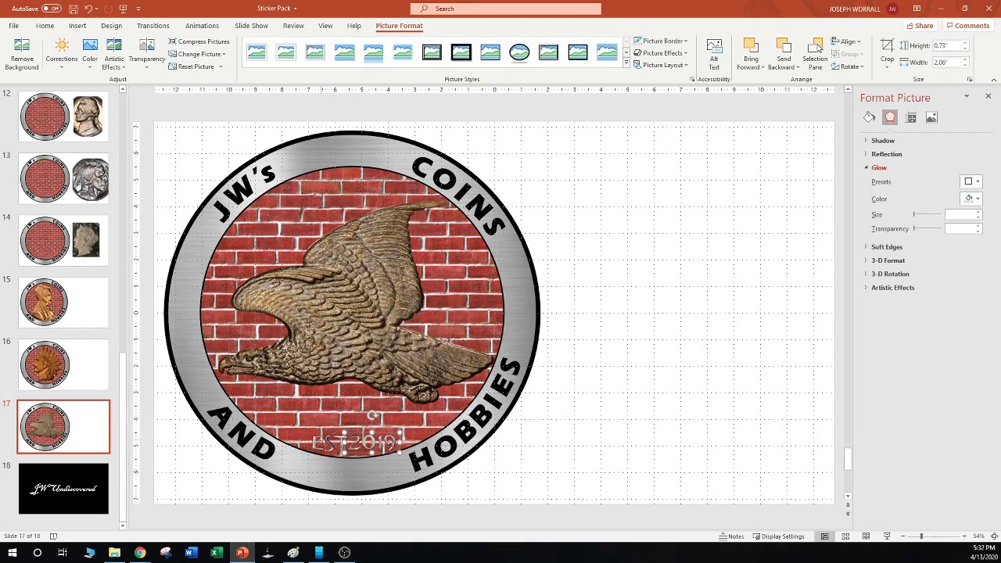
left_click_drag(345, 432, 330, 428)
key("Right")
key("Right")
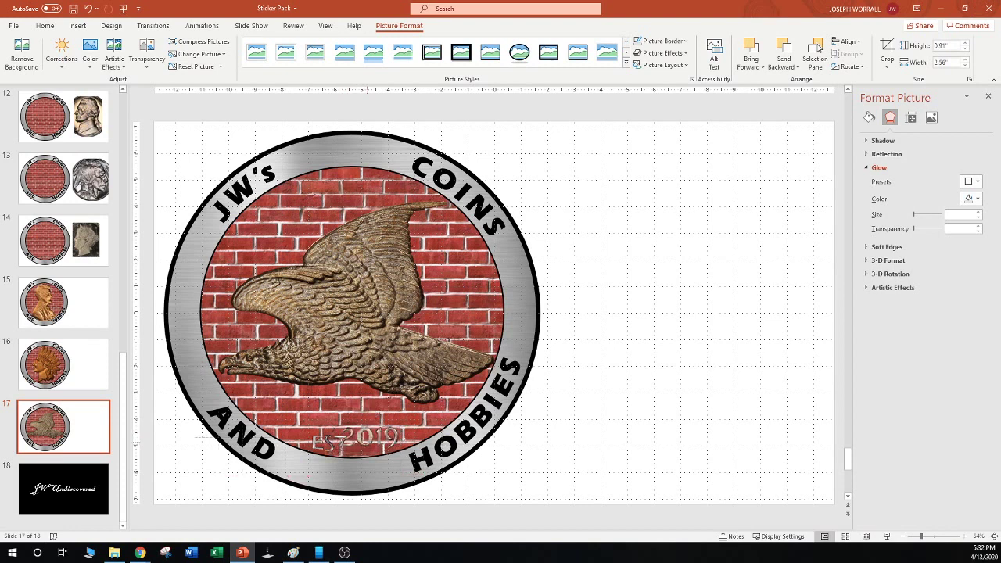
Enlarge the EST picture to about 0.91" high by 1.76" wide and move it slightly left and up beside 2019
key("shift+Down")
key("shift+Down")
key("shift+Down")
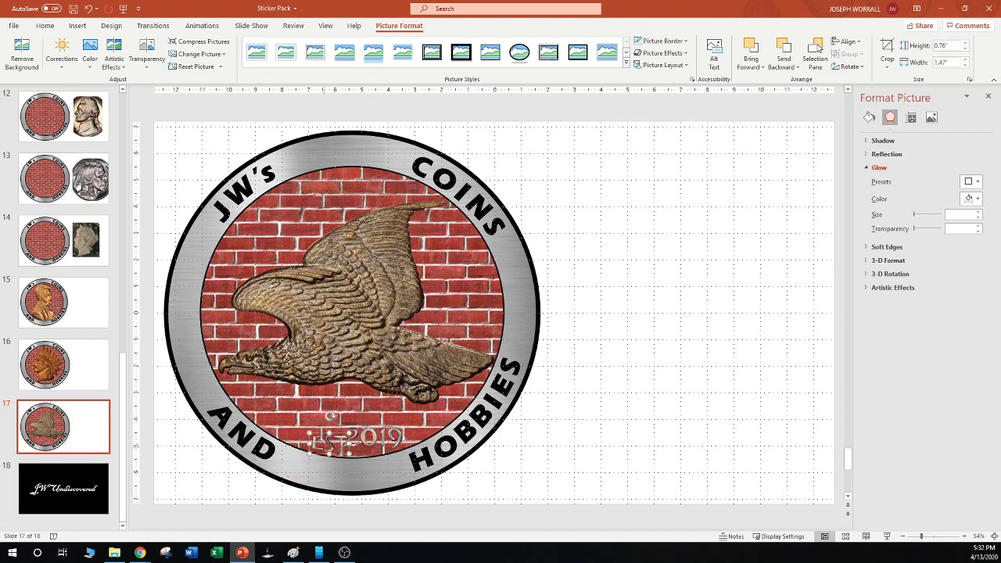
key("shift+Up")
key("shift+Up")
key("shift+Up")
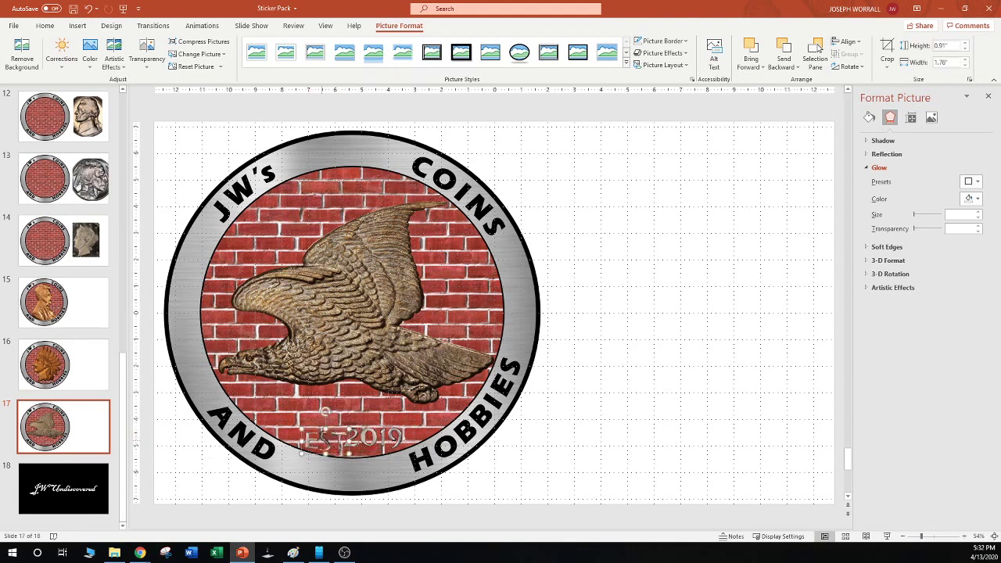
left_click_drag(322, 442, 320, 442)
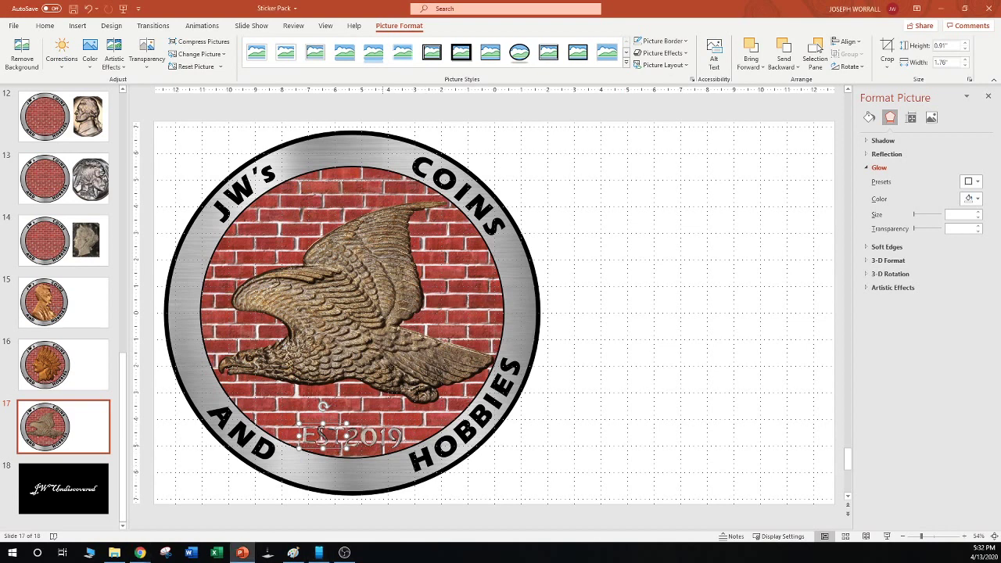
key("Left")
key("Left")
key("Left")
key("Left")
key("Up")
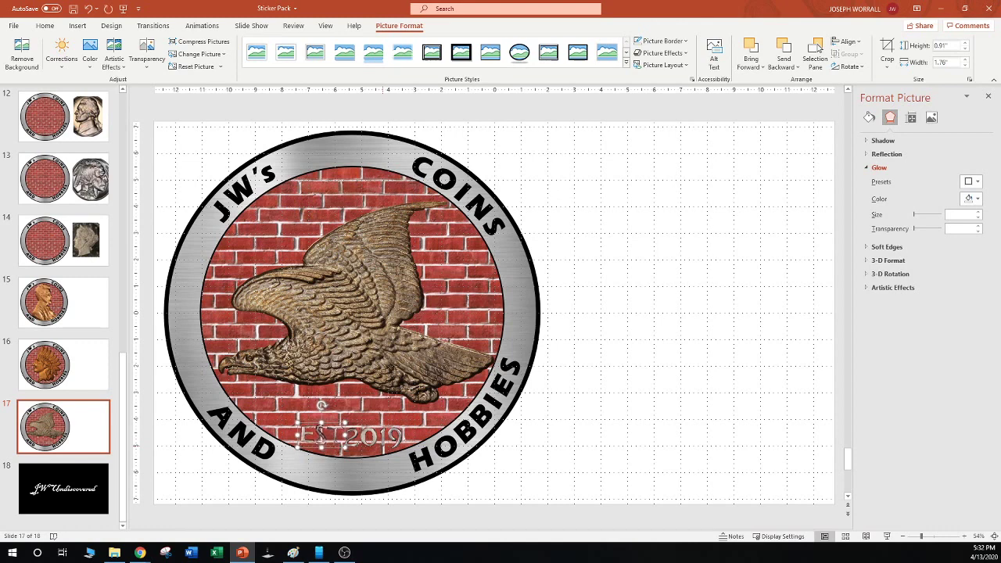
Nudge the 2019 picture slightly up and right to line it up with EST
left_click(665, 352)
left_click(352, 440)
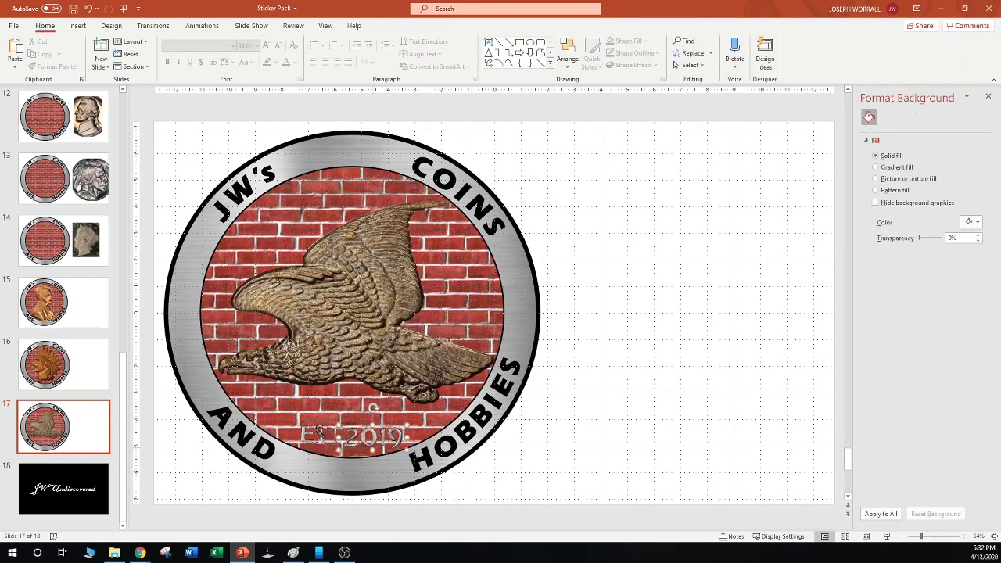
key("Up")
key("Up")
key("Up")
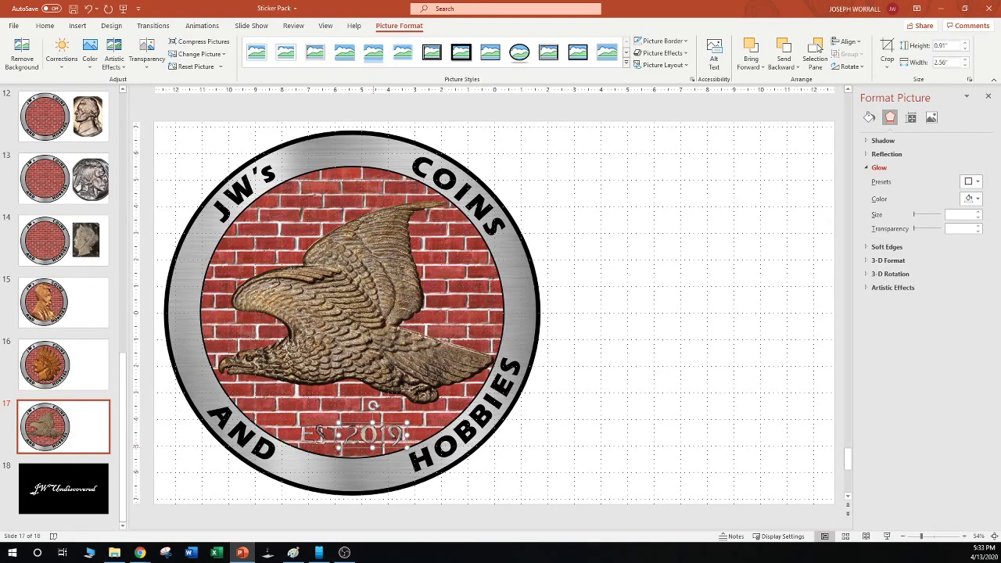
key("Right")
key("Right")
key("Right")
key("Right")
key("Down")
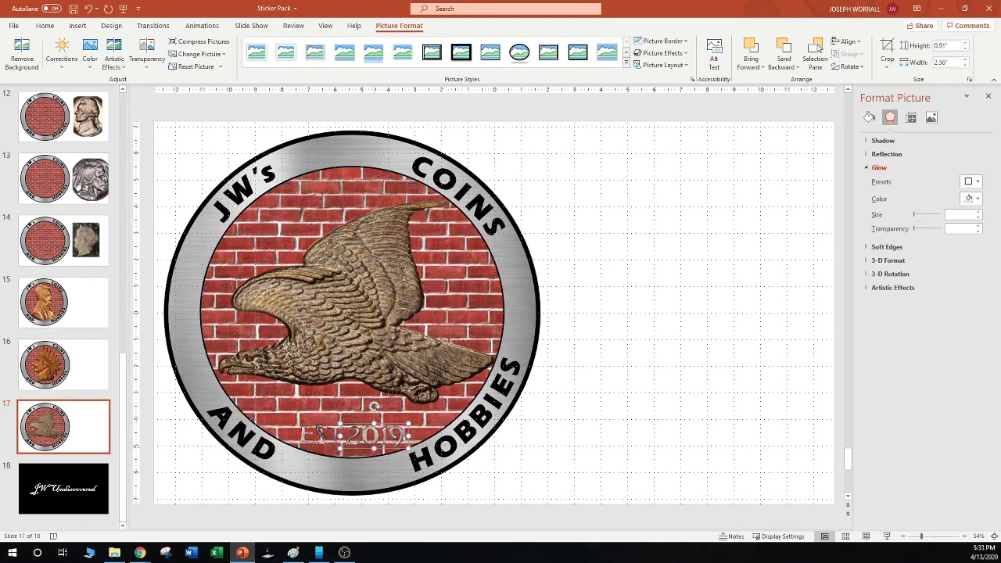
key("Escape")
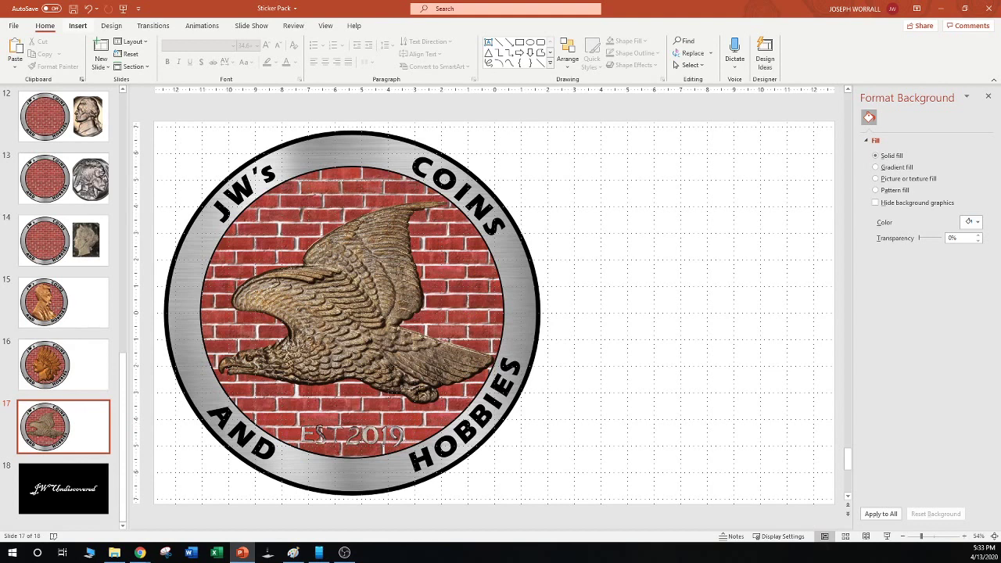
Insert the YouTube Metal picture from the Channel Logos folder onto slide 17
left_click(77, 25)
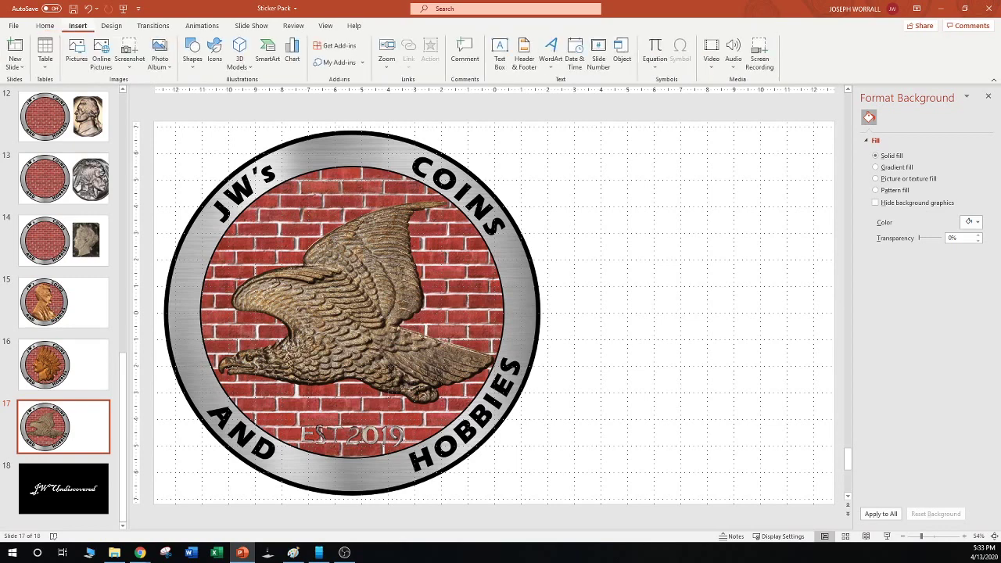
left_click(76, 52)
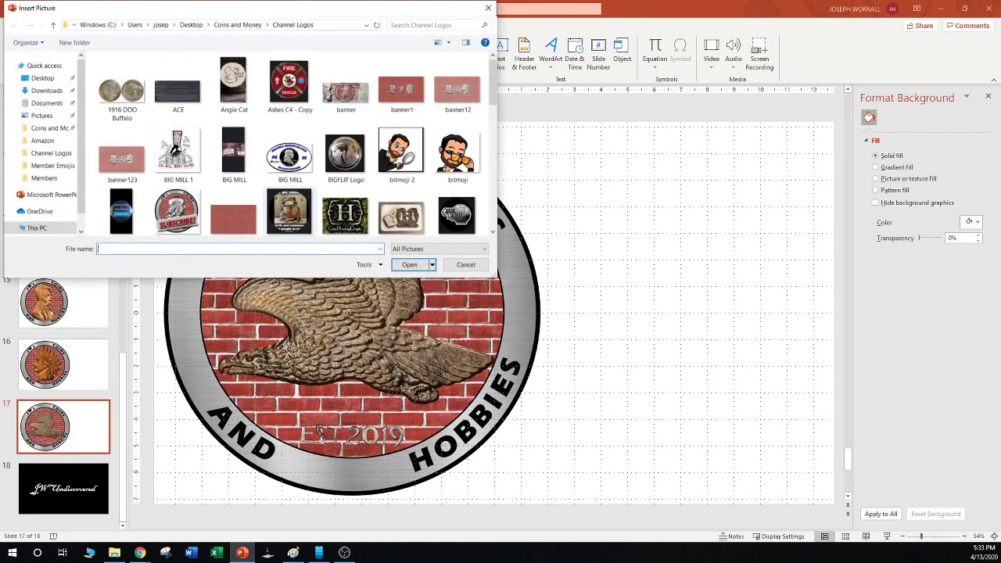
scroll(290, 141, "down", 5)
left_click(178, 208)
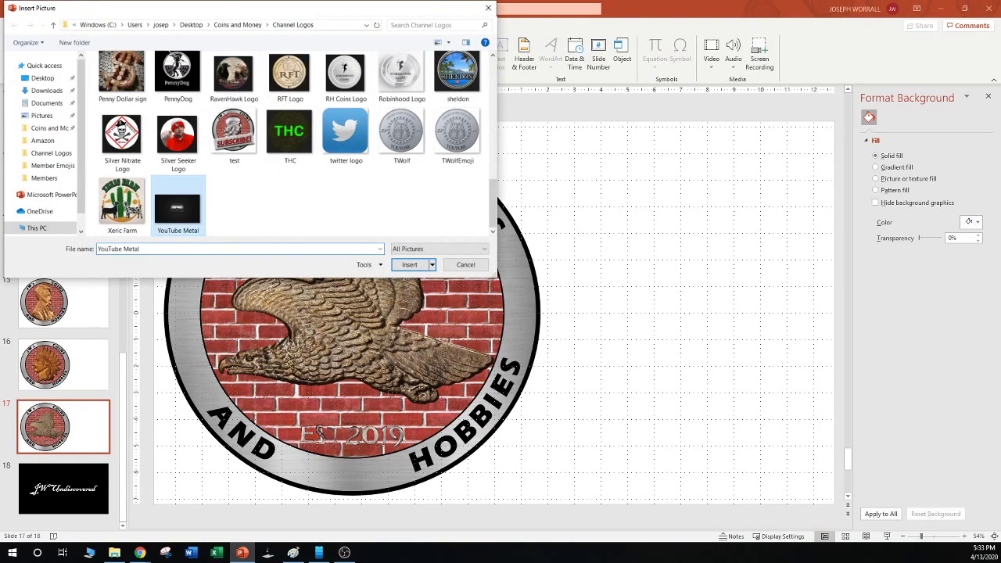
left_click(409, 264)
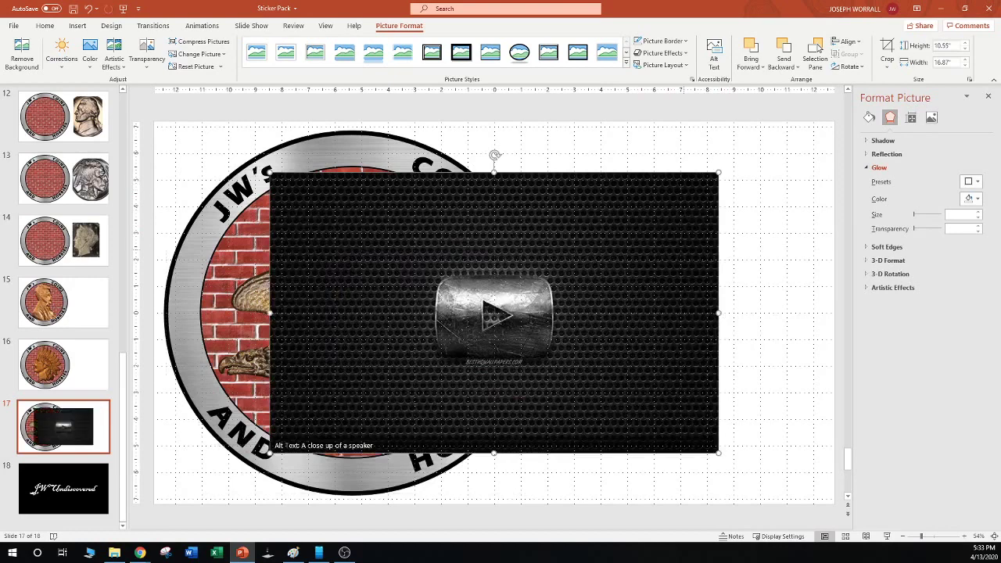
Crop the YouTube Metal picture to a rounded-corner rectangle around the play button, about 3.21" high by 4.72" wide
left_click(886, 62)
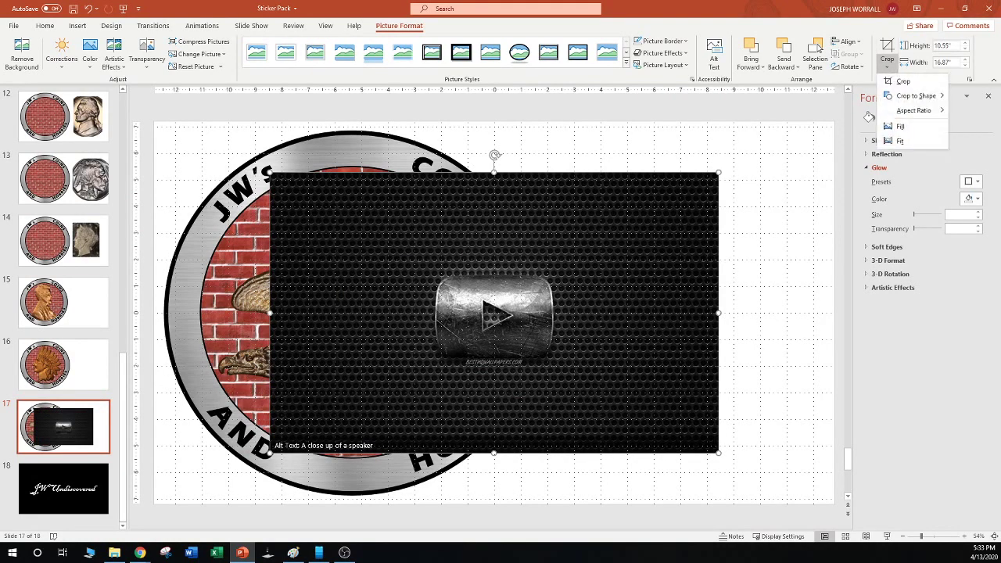
mouse_move(911, 96)
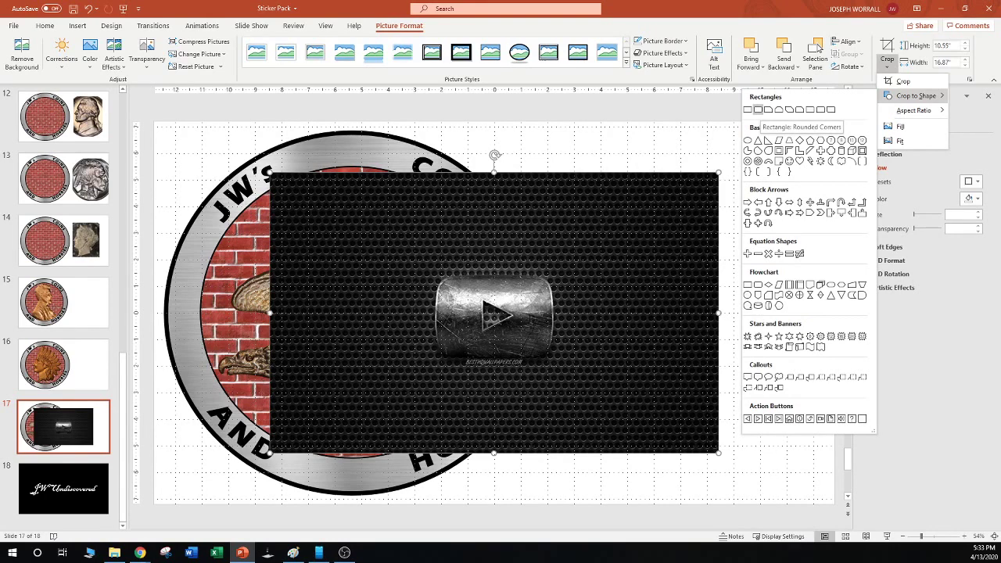
left_click(757, 109)
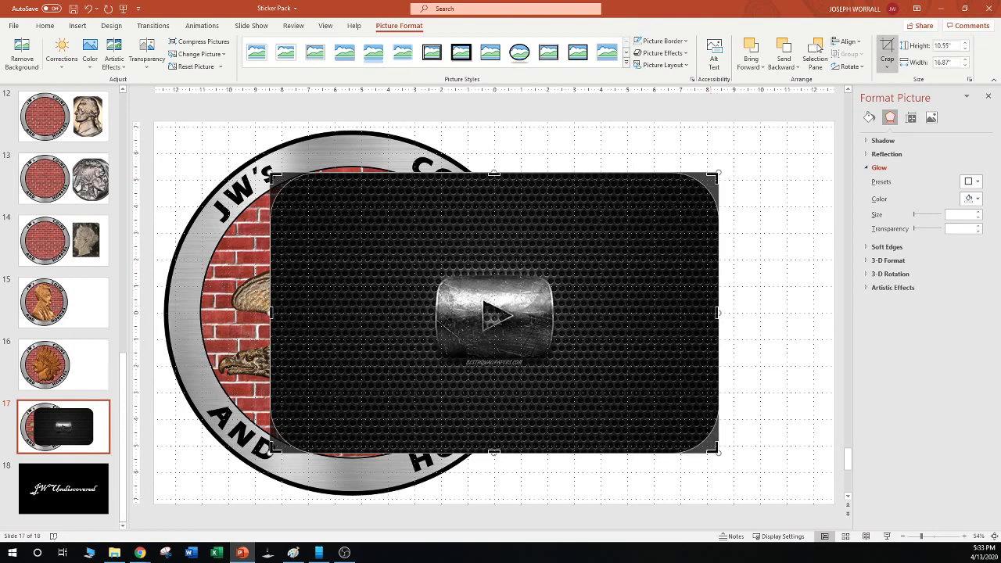
left_click_drag(716, 313, 552, 312)
mouse_move(271, 312)
left_mouse_down()
mouse_move(440, 313)
mouse_move(431, 312)
left_mouse_up()
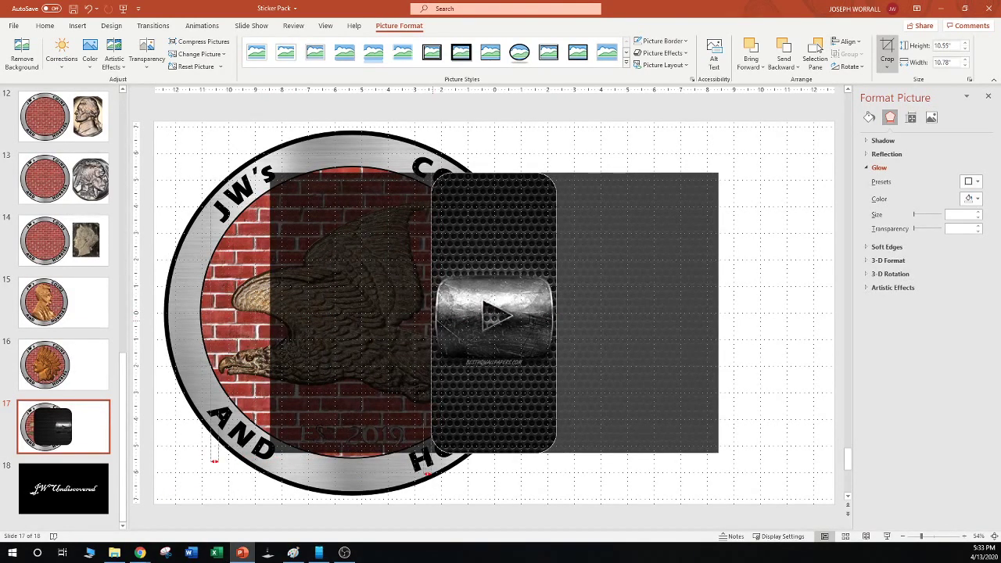
left_click_drag(493, 173, 493, 277)
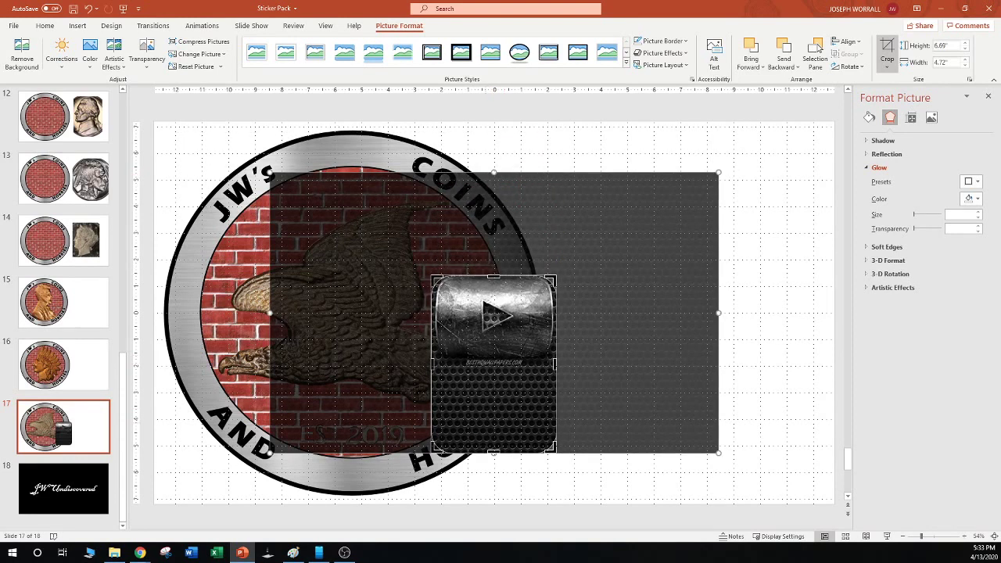
left_click_drag(493, 450, 494, 360)
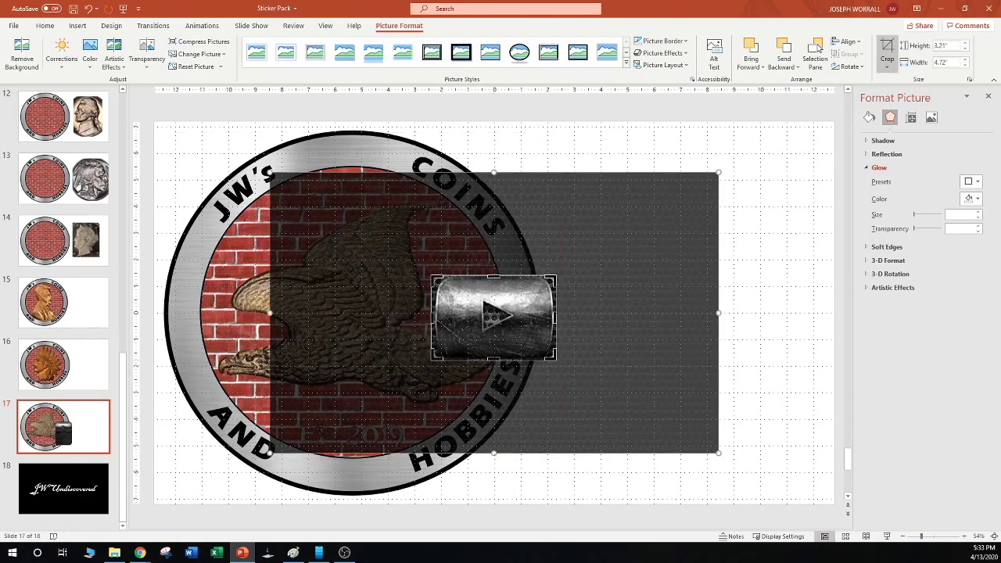
left_click(583, 478)
Duplicate the cropped play button onto the blank area beside the badge and delete the original overlapping the badge
left_click_drag(506, 317, 635, 287)
scroll(635, 287, "up", 9)
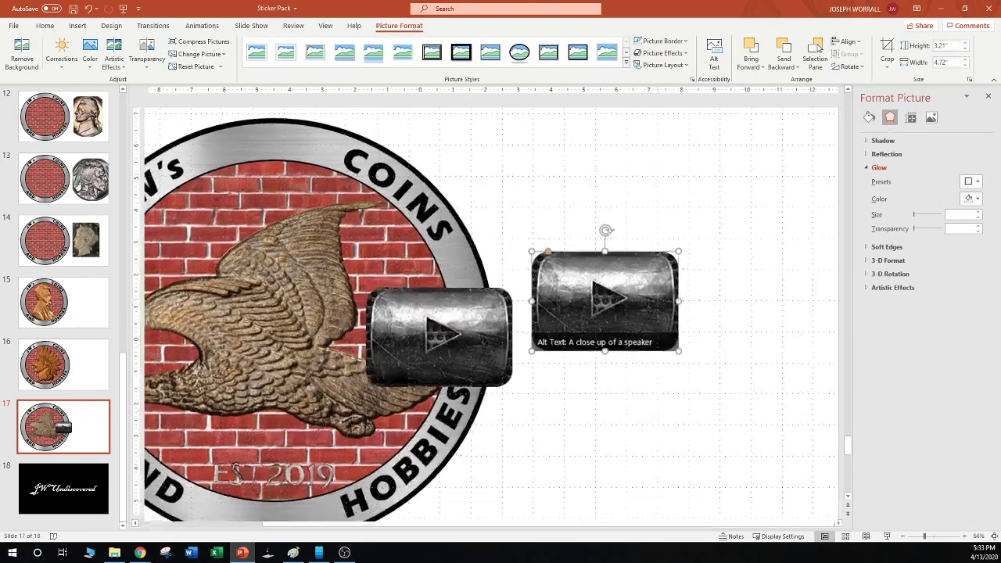
left_click(248, 364)
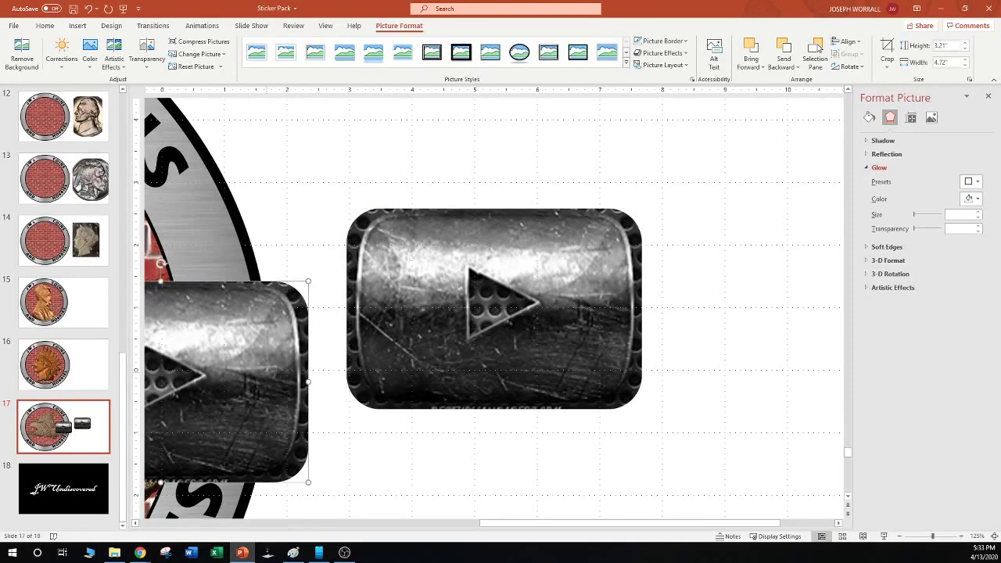
key("Delete")
left_click(424, 313)
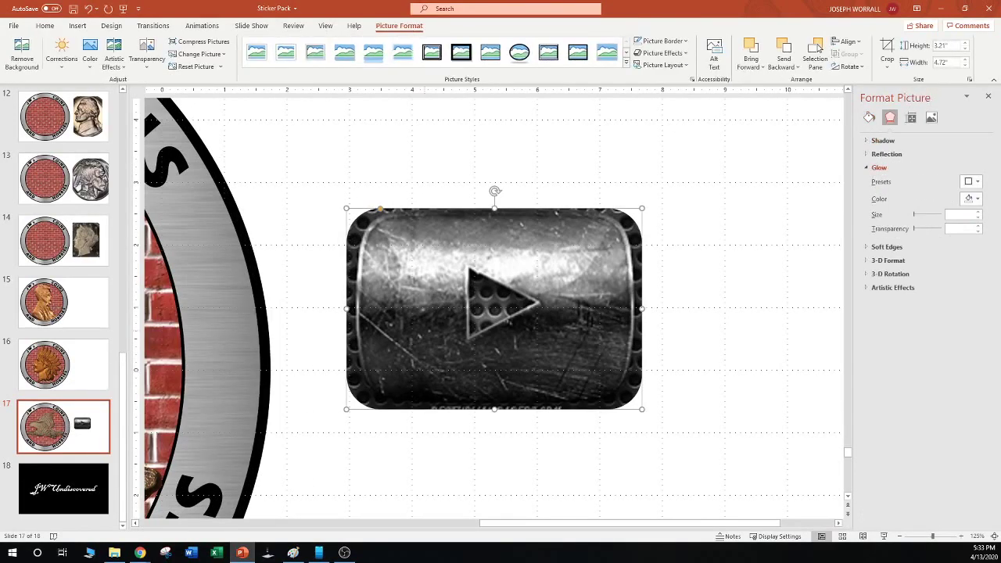
Round the play button's corners slightly more and crop its sides to about 4.44" wide, trimming the black mesh, and keep it selected
left_click_drag(380, 209, 384, 209)
left_click(886, 48)
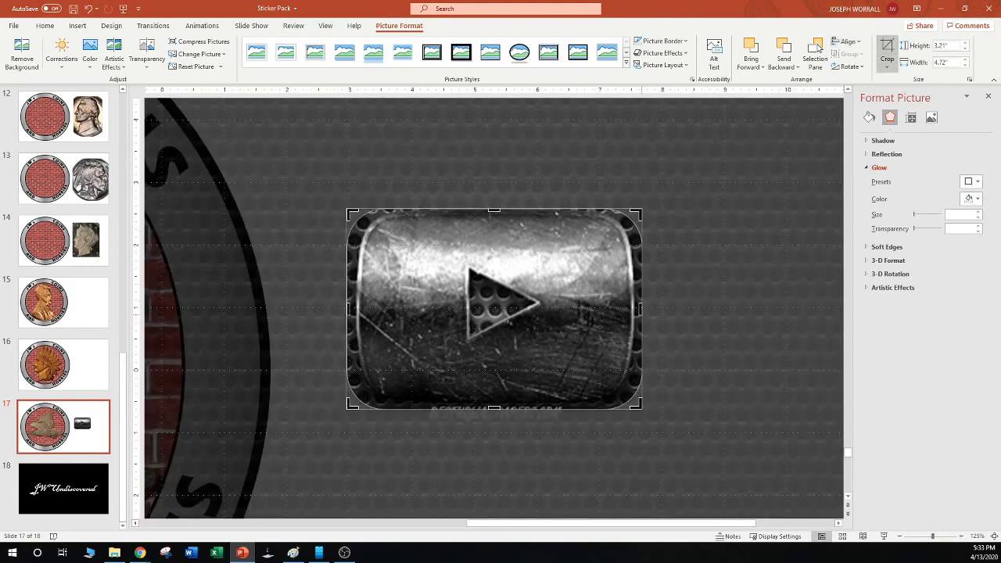
left_click_drag(640, 308, 633, 309)
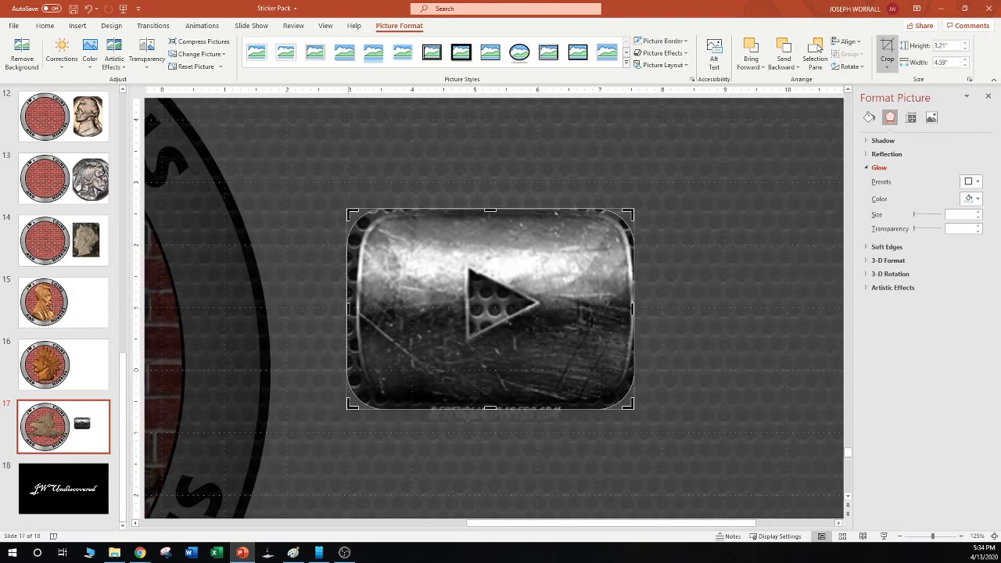
left_click_drag(349, 309, 358, 309)
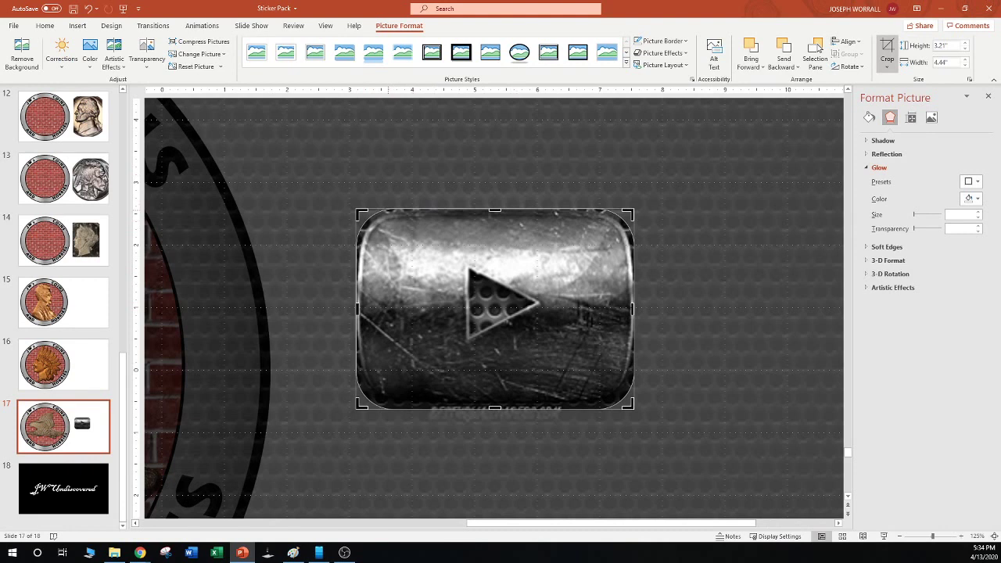
left_click(886, 66)
left_click(898, 82)
scroll(494, 308, "down", 6)
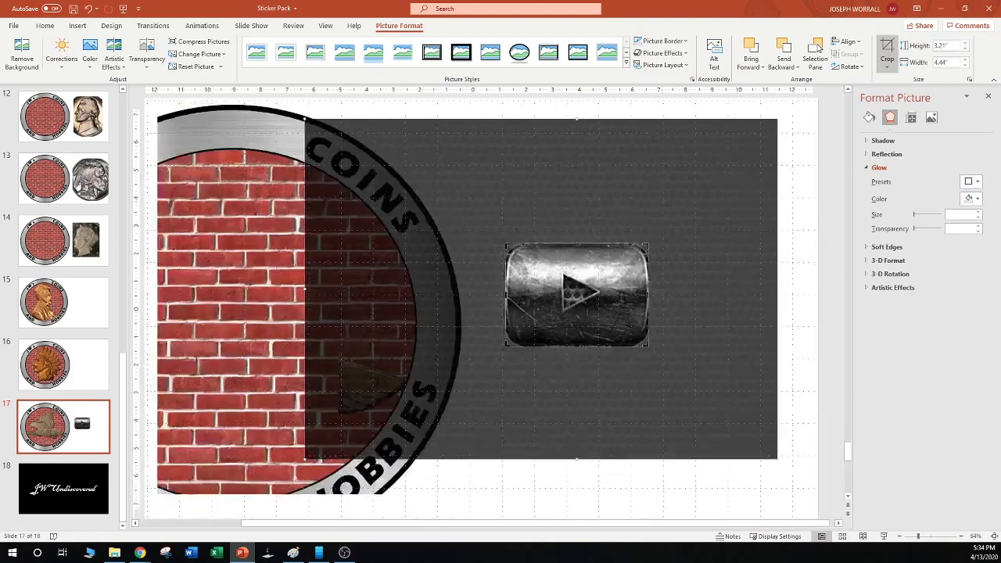
left_click(672, 461)
scroll(494, 308, "up", 13)
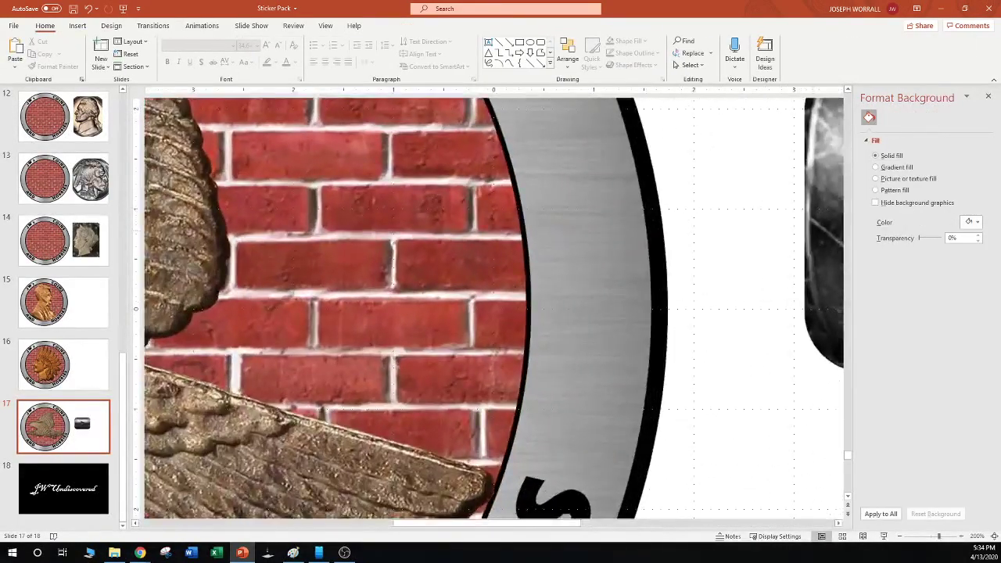
left_click(826, 234)
scroll(825, 235, "up", 5)
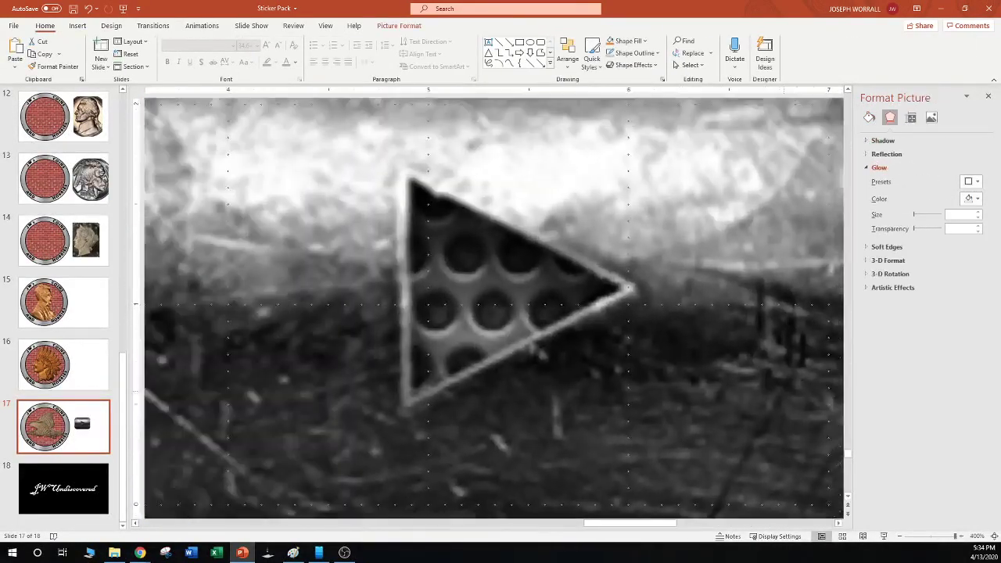
scroll(826, 235, "down", 8)
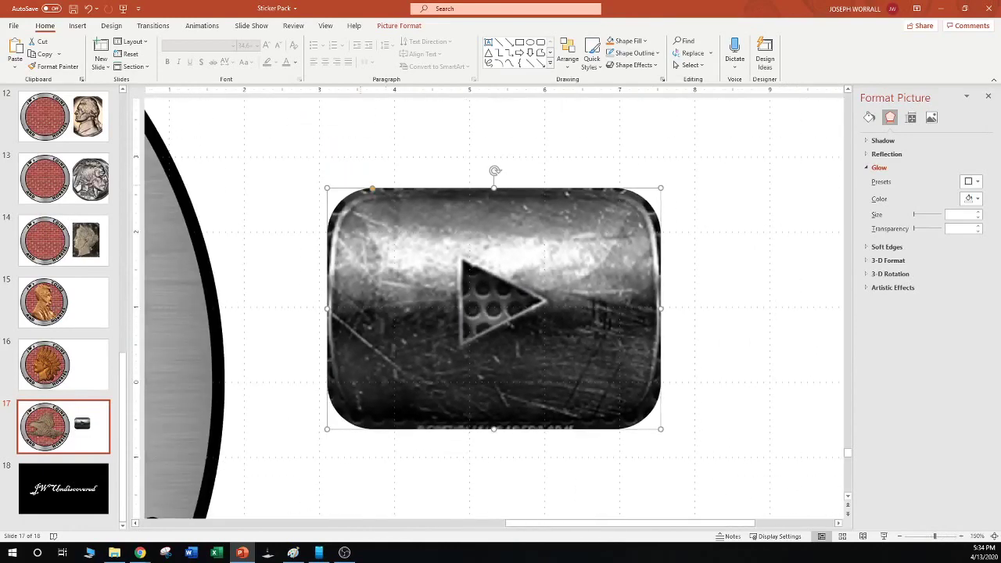
Round the metal play button's corners considerably more to match the rounded outline of the button
left_click_drag(372, 188, 392, 186)
left_click_drag(394, 187, 400, 188)
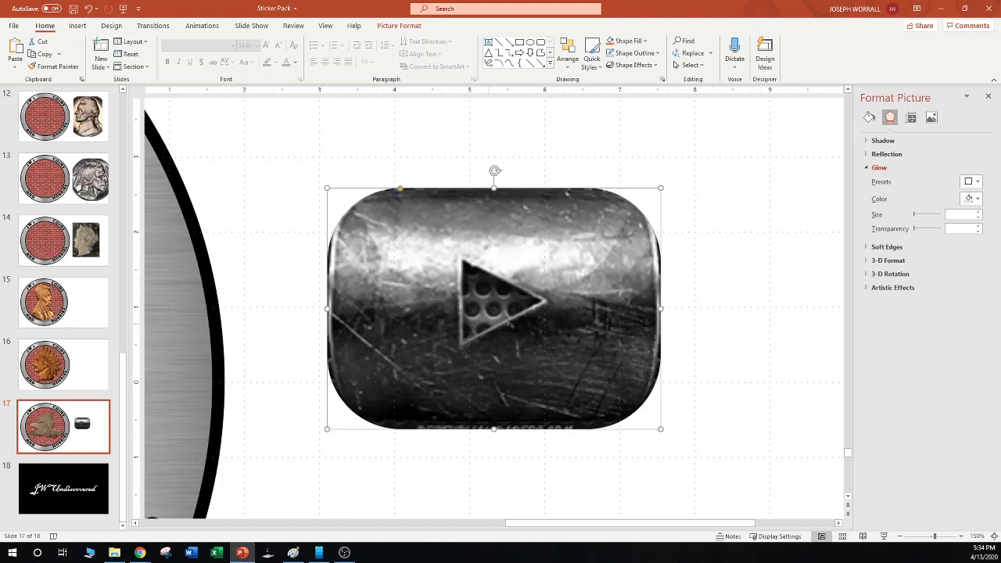
left_click(488, 133)
left_click(500, 250)
Move the play button onto the badge above the EST 2019 text and shrink it to about 1" wide by 0.72" high
scroll(522, 250, "down", 2)
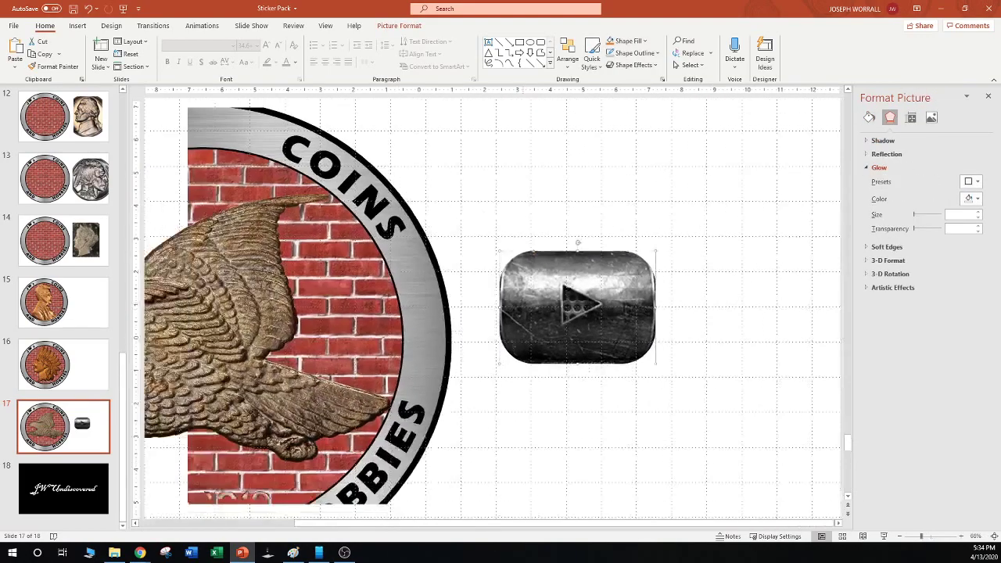
left_click_drag(577, 307, 218, 430)
scroll(219, 430, "down", 2)
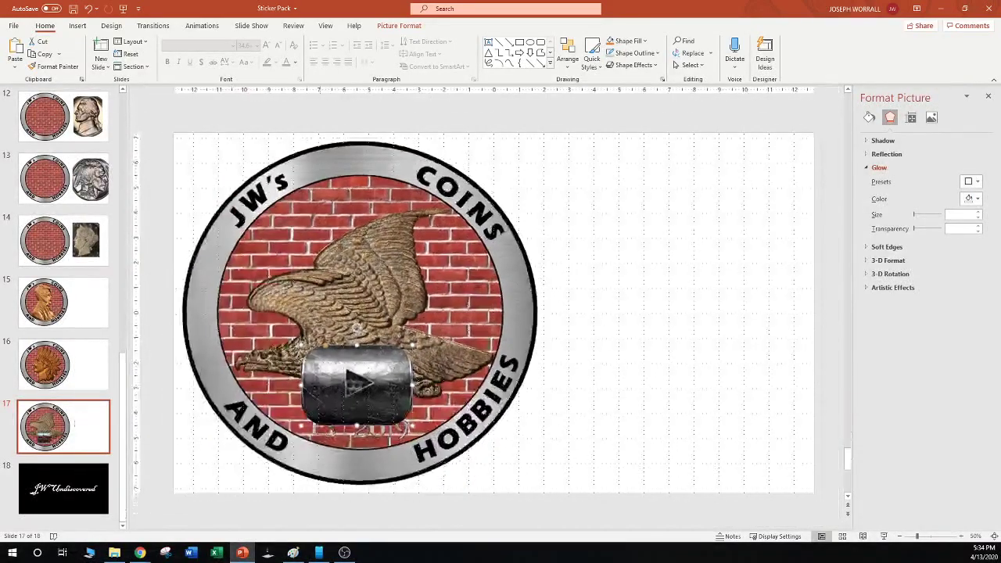
left_click_drag(413, 426, 368, 405)
left_click(356, 397)
scroll(368, 406, "up", 1)
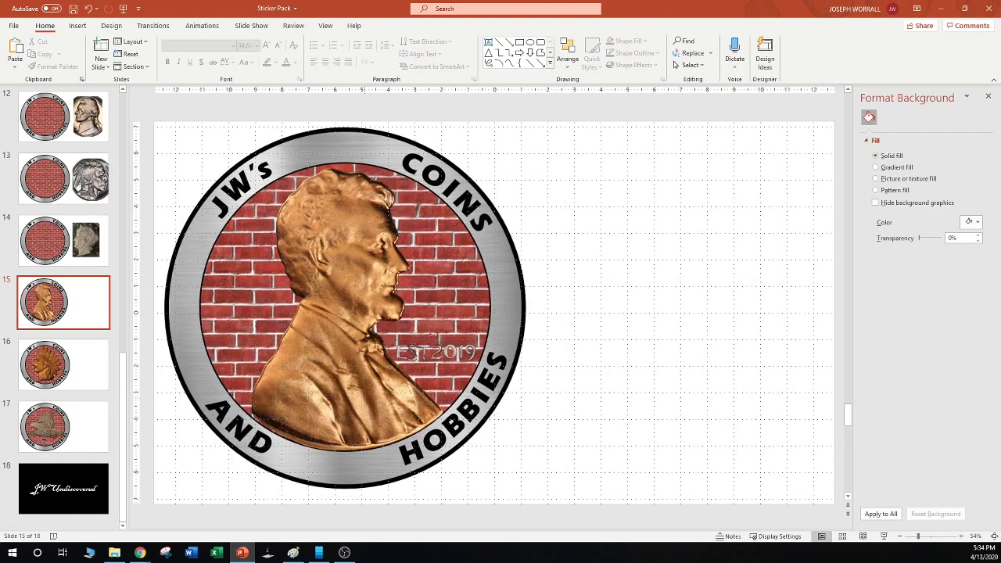
Return to slide 17 and centre the small play button on the bricks between the eagle and the EST 2019 text
key("Page_Down")
key("Page_Down")
scroll(467, 299, "up", 5)
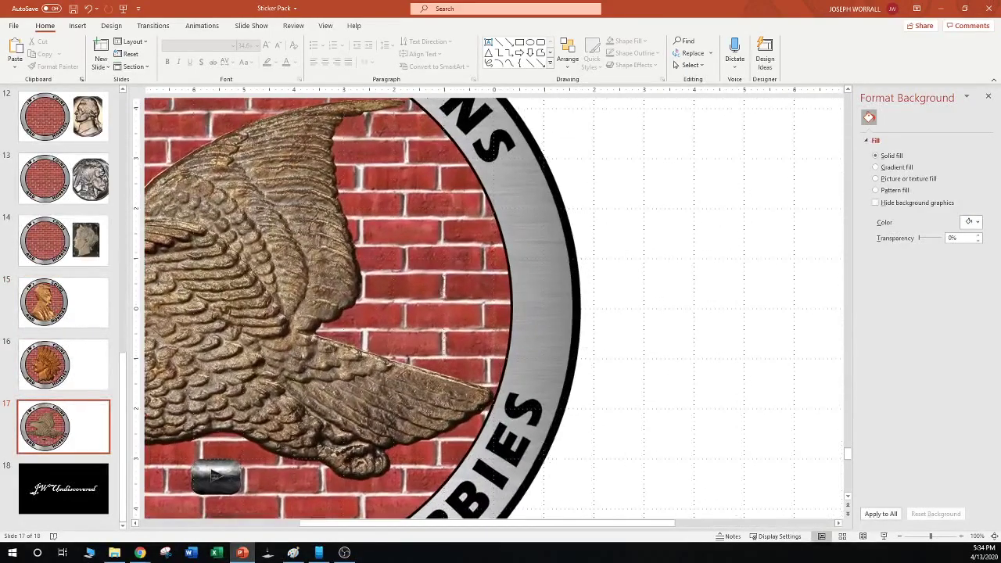
left_click_drag(487, 523, 362, 523)
scroll(447, 459, "up", 1)
scroll(436, 422, "down", 3)
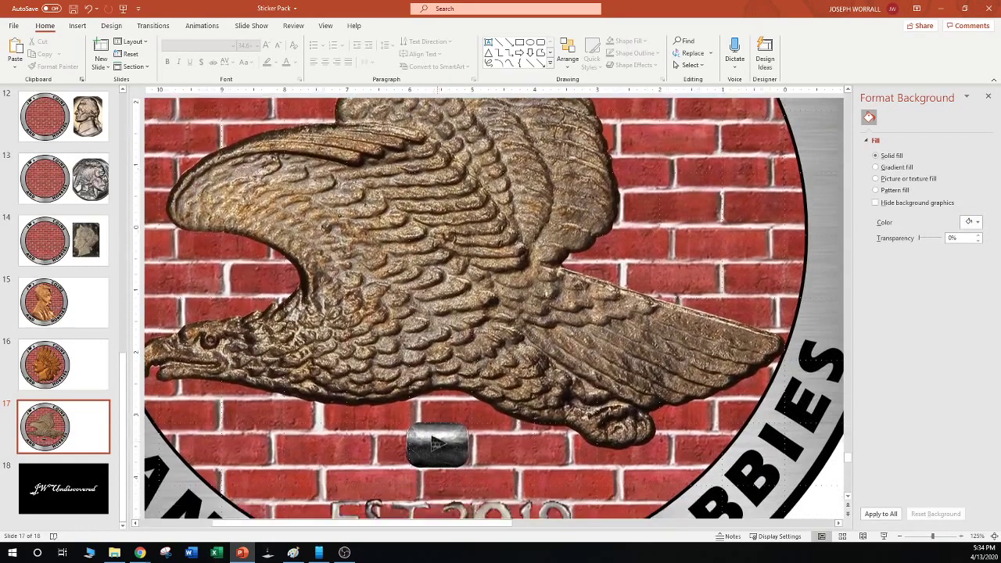
left_click(436, 422)
mouse_move(435, 422)
left_mouse_down()
mouse_move(444, 448)
mouse_move(235, 233)
mouse_move(229, 258)
mouse_move(694, 211)
mouse_move(429, 418)
mouse_move(447, 432)
left_mouse_up()
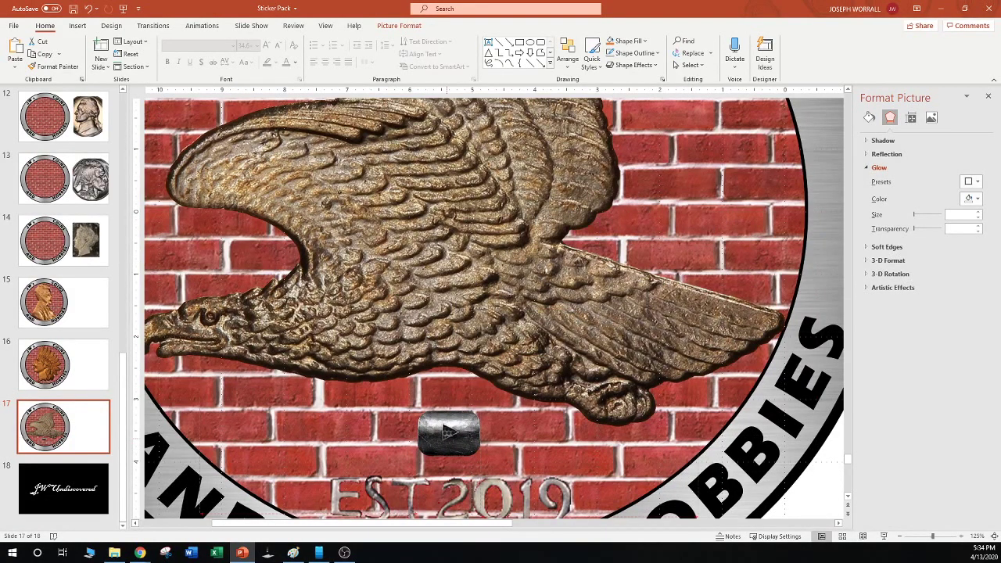
scroll(448, 433, "down", 2)
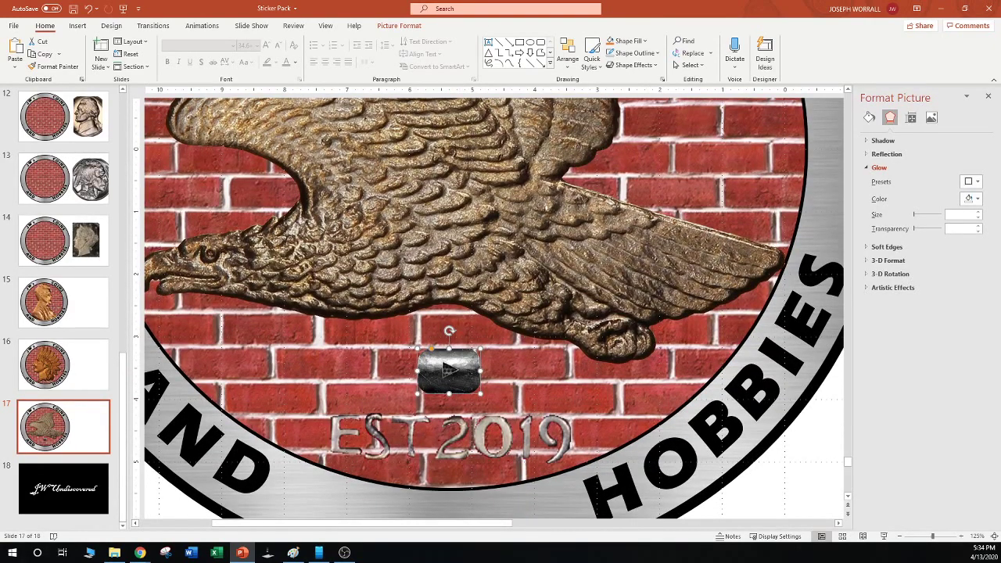
Recolor the play button with the light gray variation
left_click(930, 117)
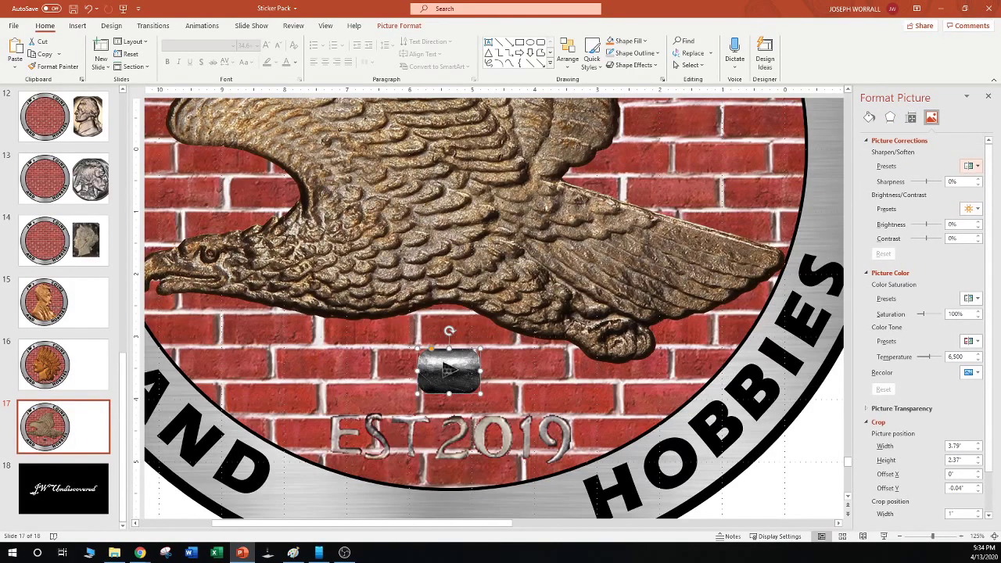
left_click(969, 166)
left_click(969, 166)
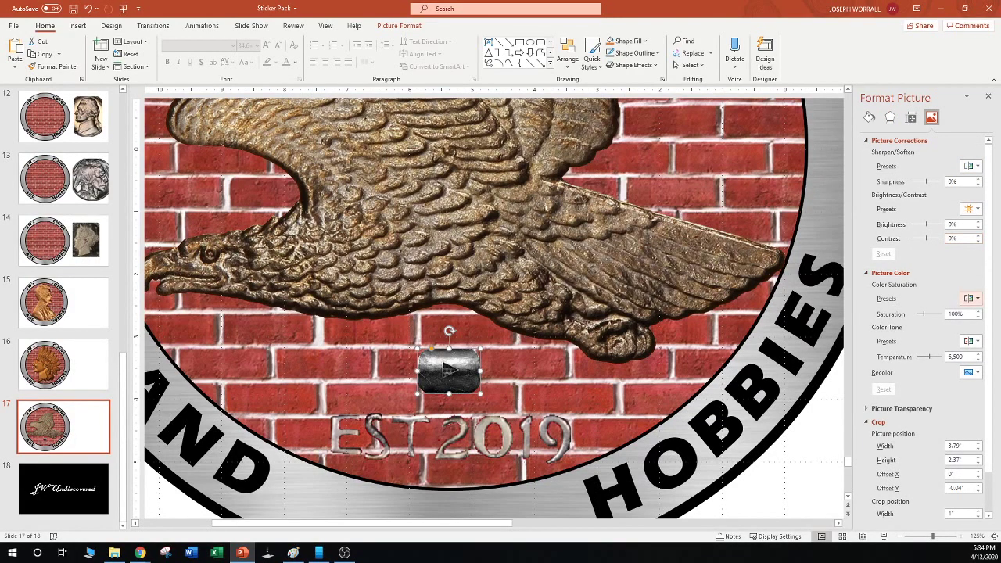
left_click(971, 298)
left_click(971, 298)
left_click(971, 341)
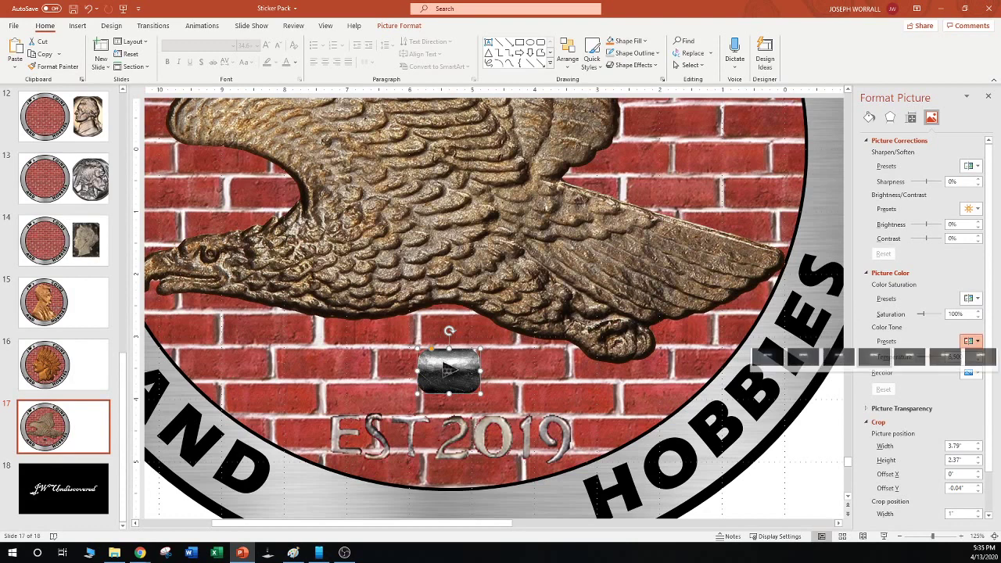
left_click(969, 341)
scroll(931, 327, "down", 1)
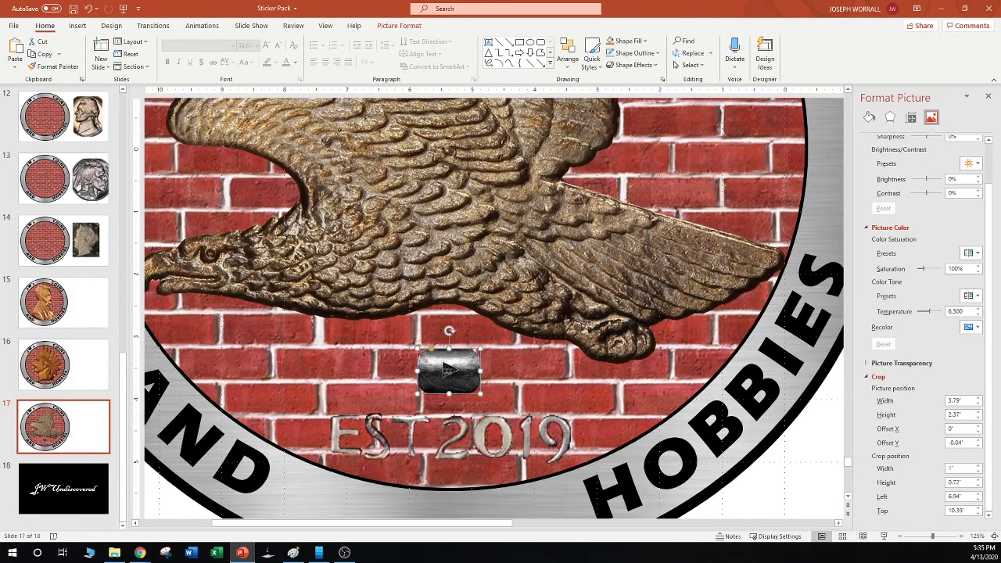
left_click(969, 327)
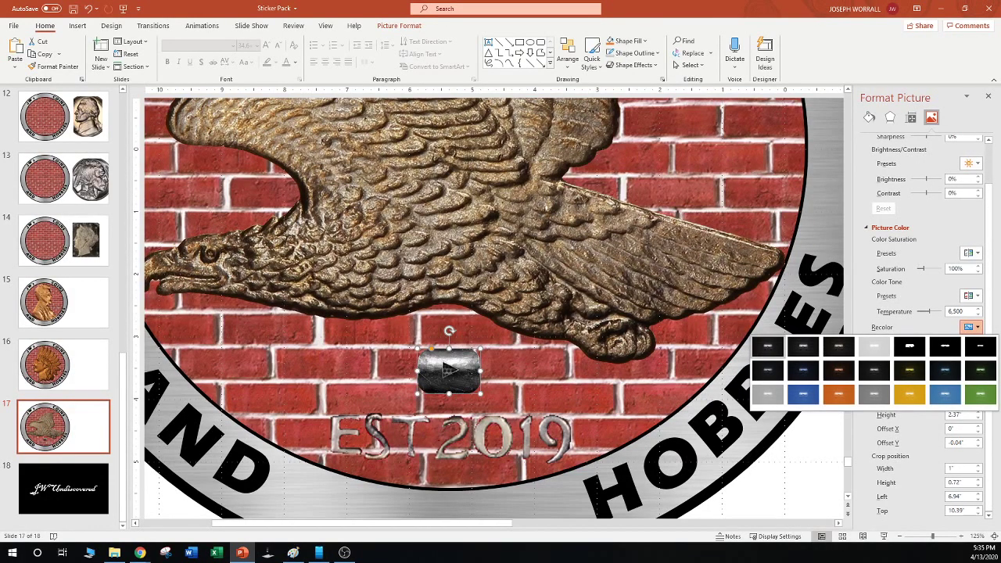
left_click(768, 394)
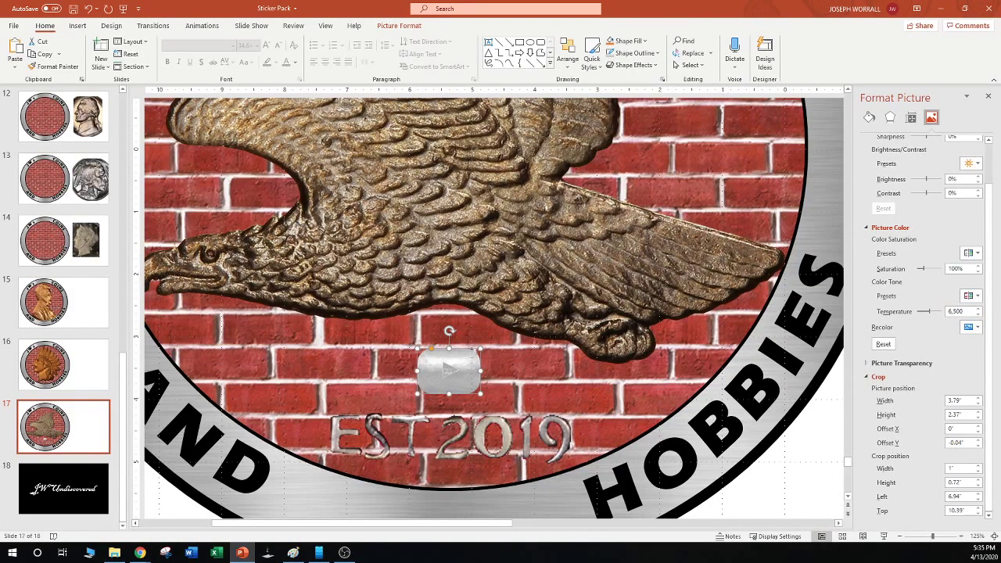
Try the -40% brightness, -40% contrast preset and the +40% brightness, 0% contrast preset on the play button
left_click(969, 253)
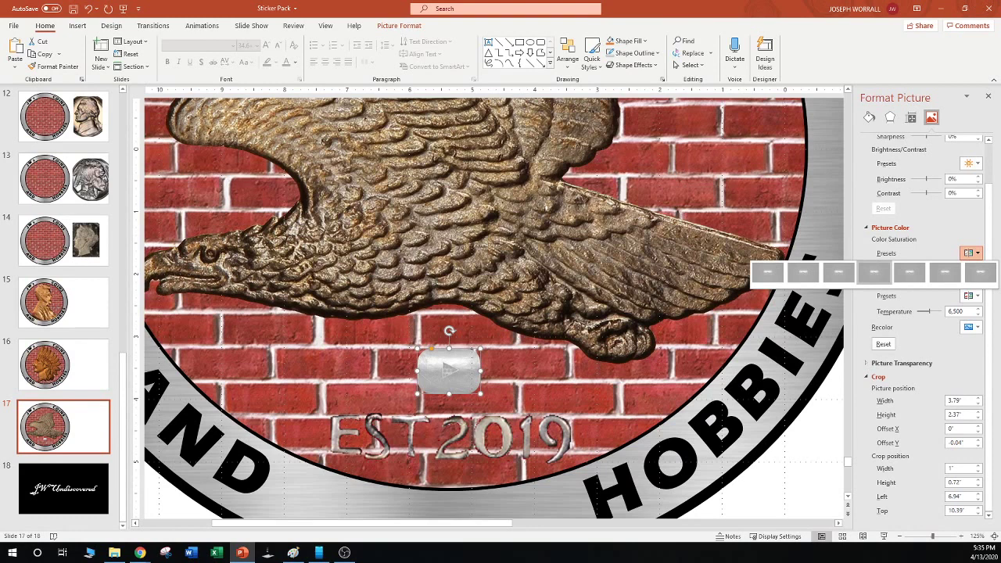
left_click(969, 163)
left_click(969, 163)
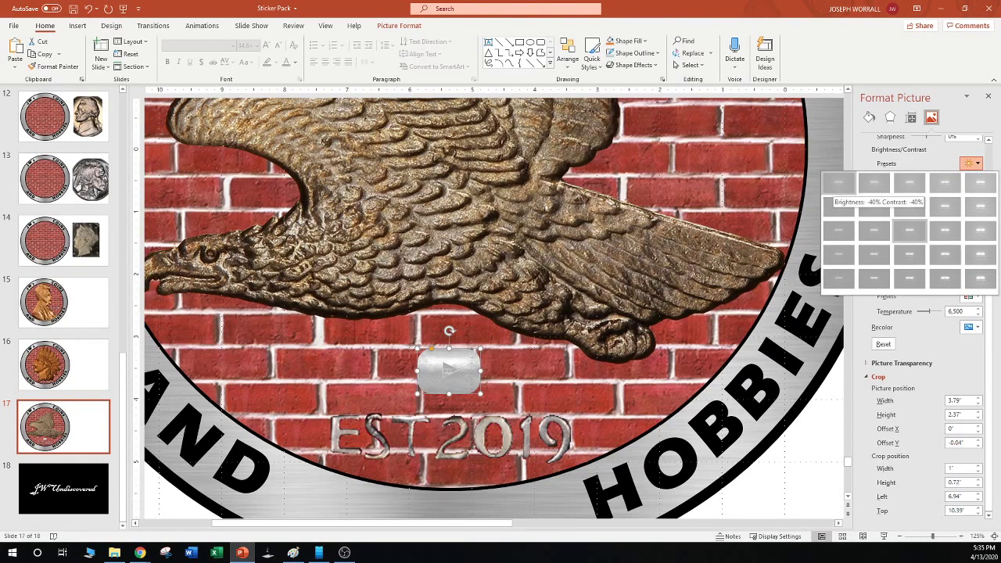
left_click(838, 182)
left_click(969, 163)
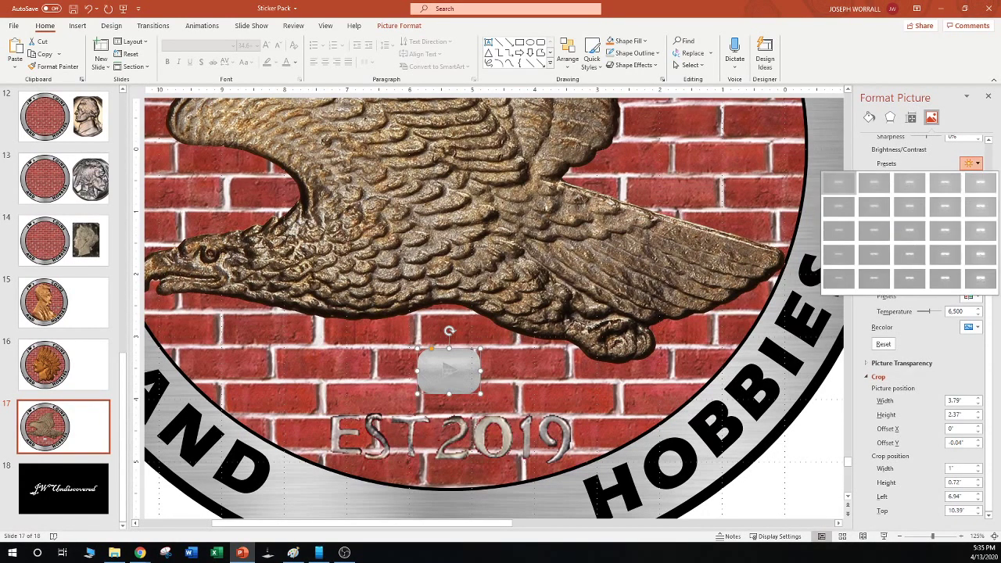
left_click(980, 231)
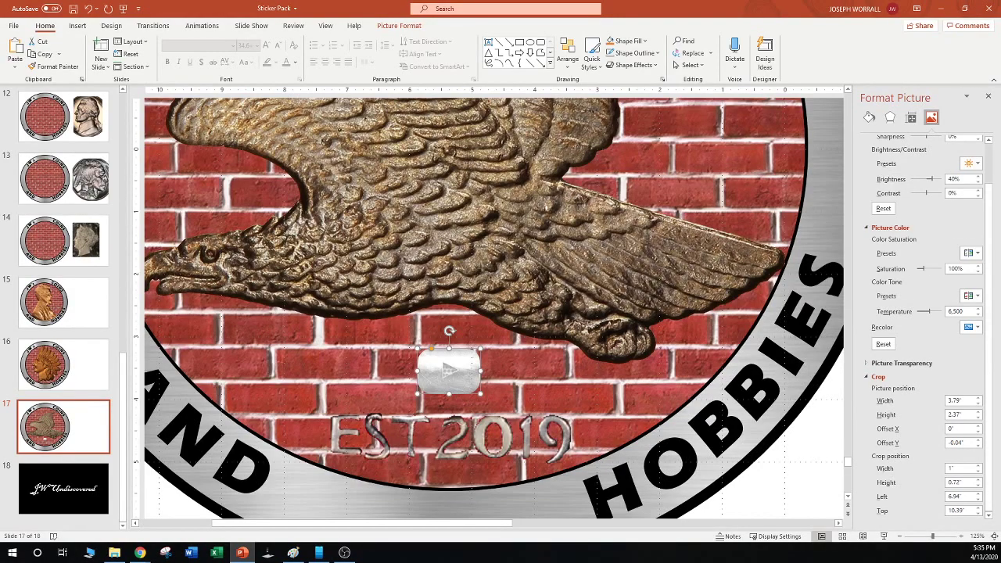
scroll(523, 312, "down", 6)
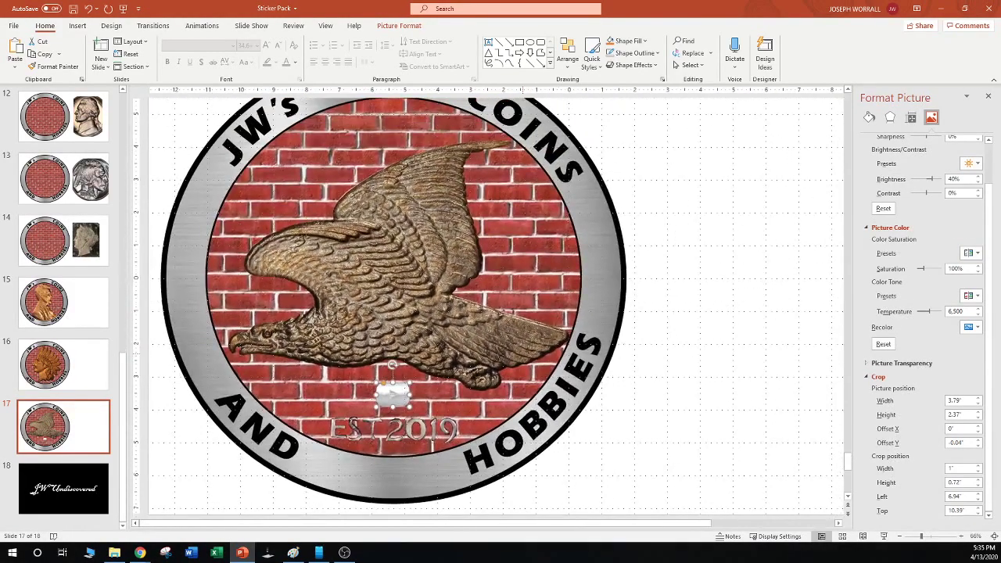
Set the play button's brightness to -42% and its contrast to 29%
left_click(969, 162)
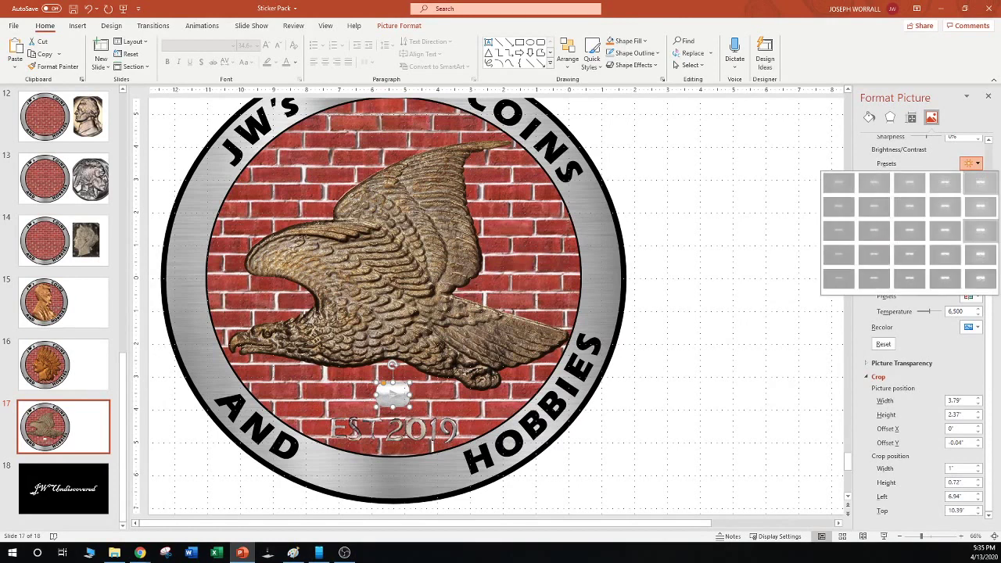
left_click(908, 182)
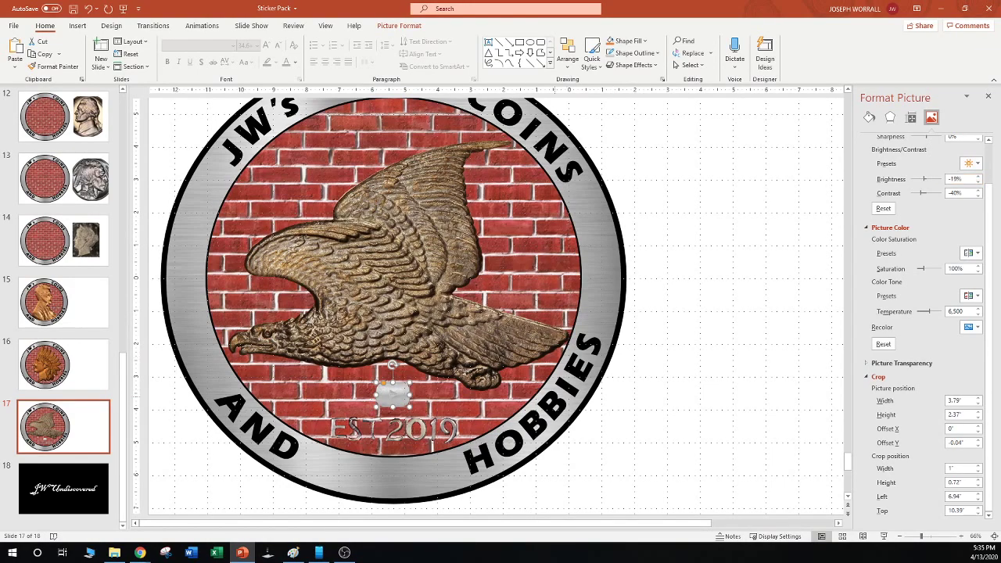
scroll(494, 308, "up", 12)
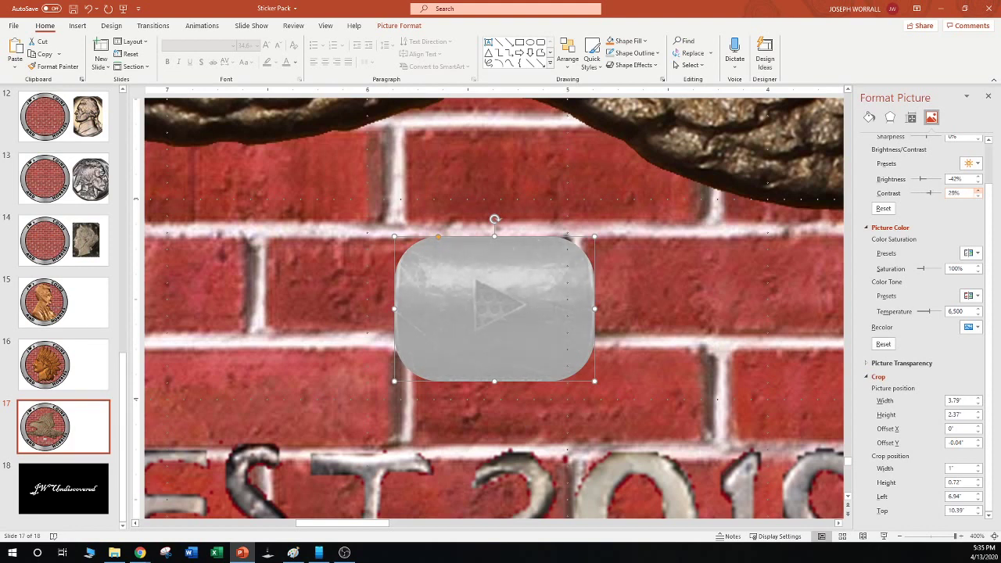
scroll(708, 305, "down", 10)
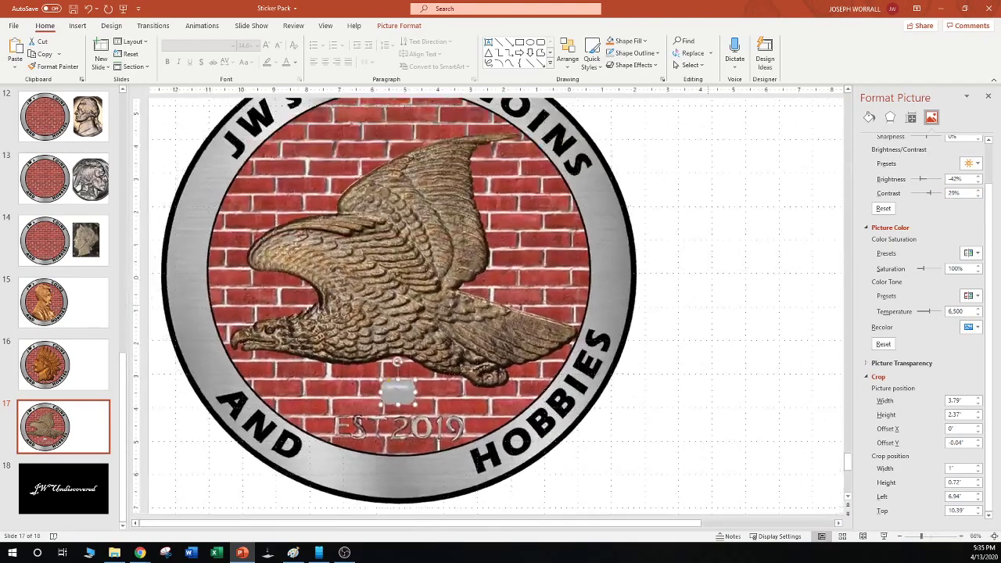
left_click(741, 357)
Copy the gray play button to slide 16 and place it on the bricks in front of the Indian head's neck
left_click(392, 395)
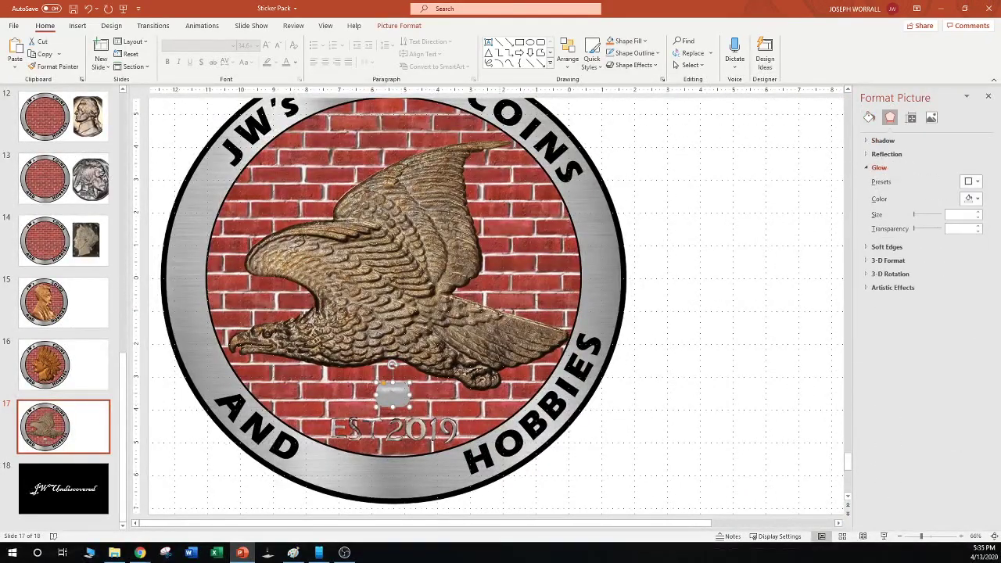
left_click(64, 365)
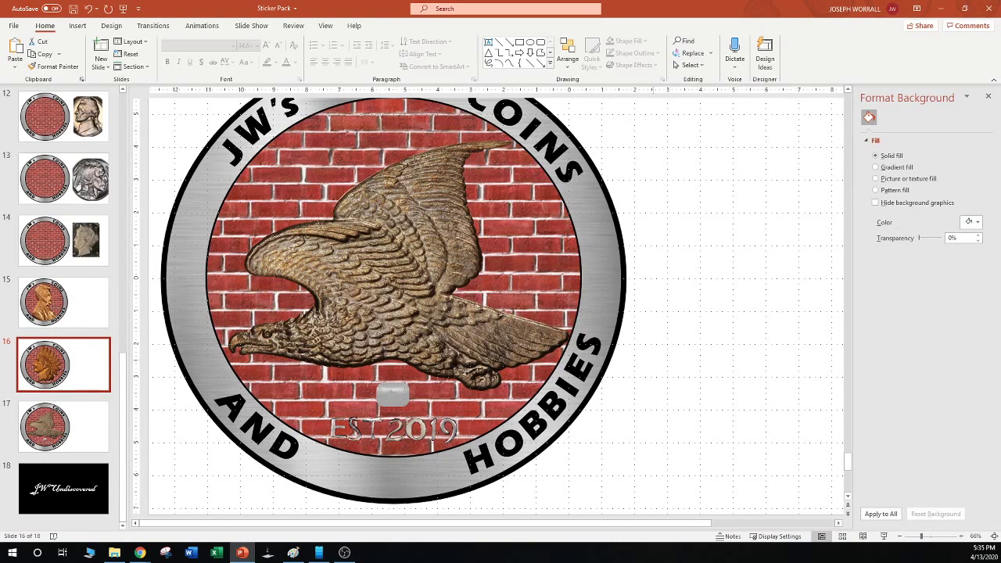
key("ctrl+v")
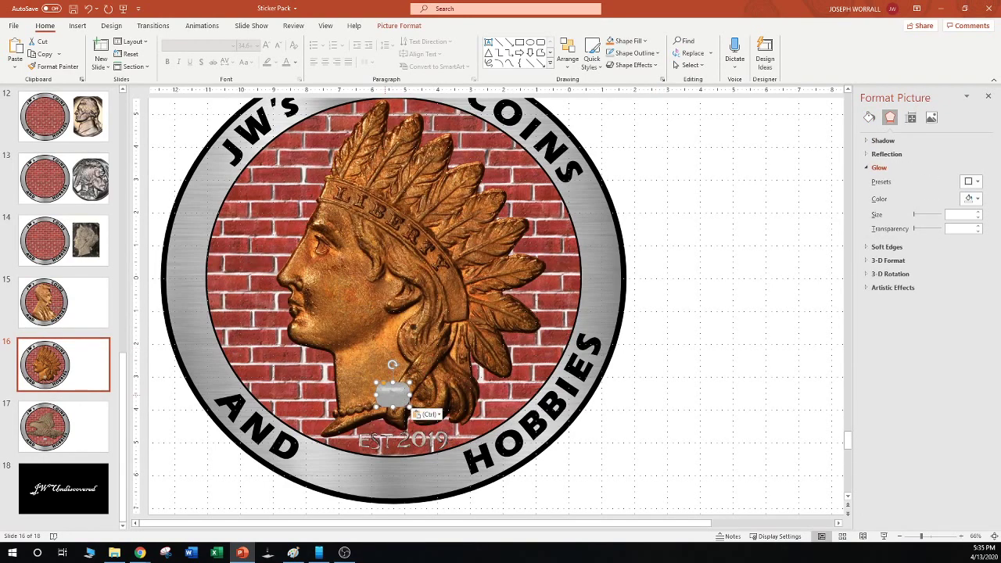
left_click_drag(392, 395, 292, 383)
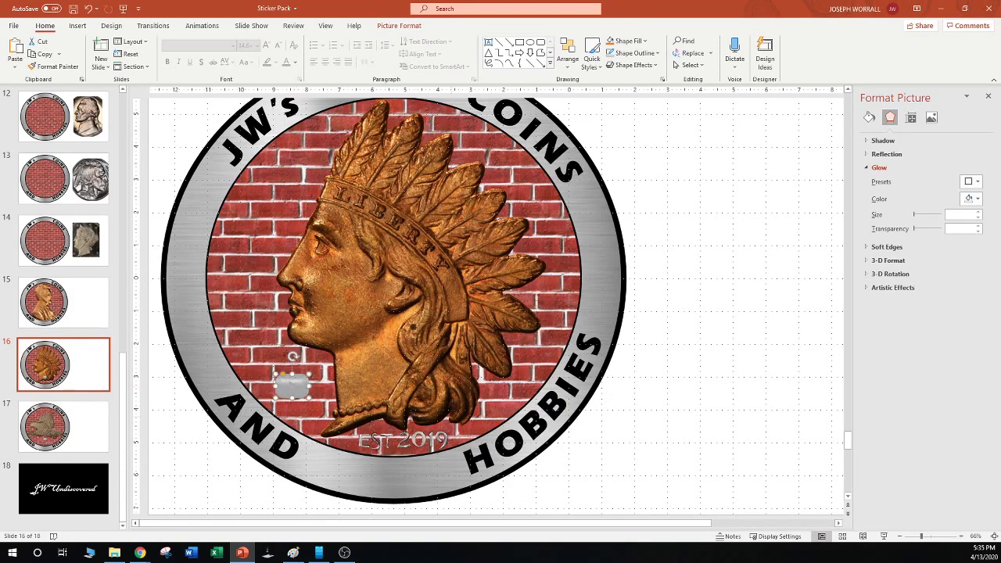
key("Escape")
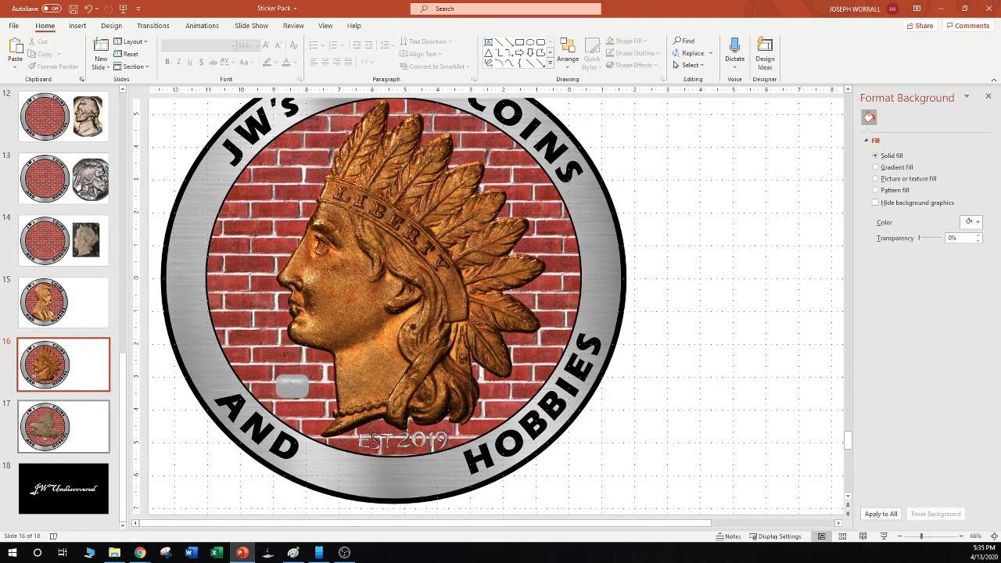
Paste the play button onto slide 15, place it under the EST 2019 text and shrink it slightly
left_click(63, 302)
key("ctrl+v")
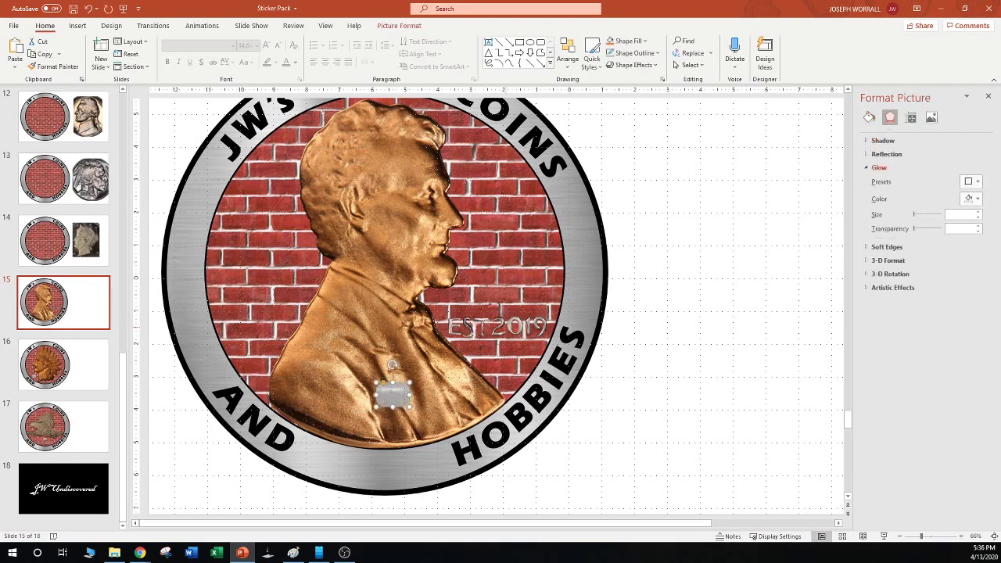
left_click_drag(393, 392, 500, 358)
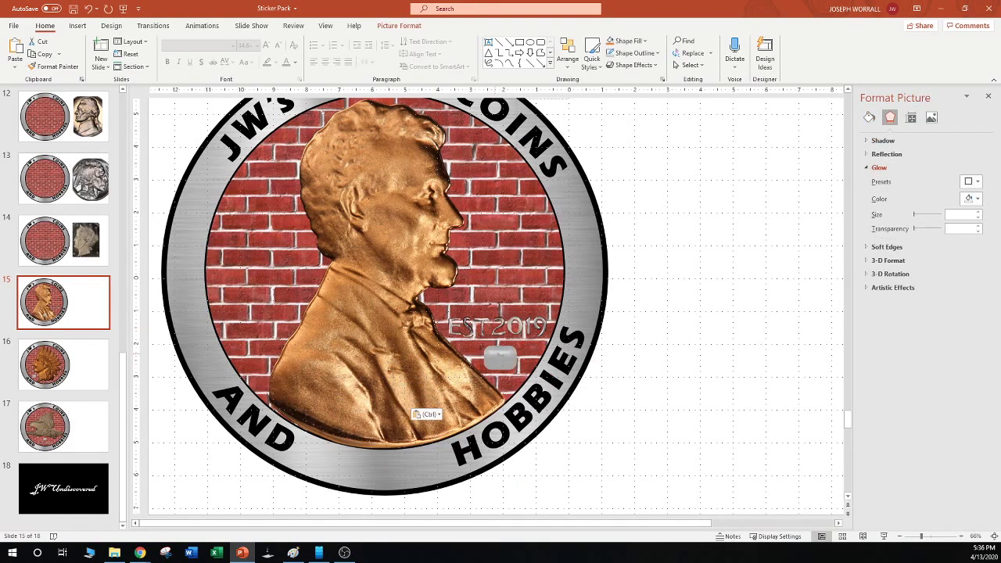
key("Escape")
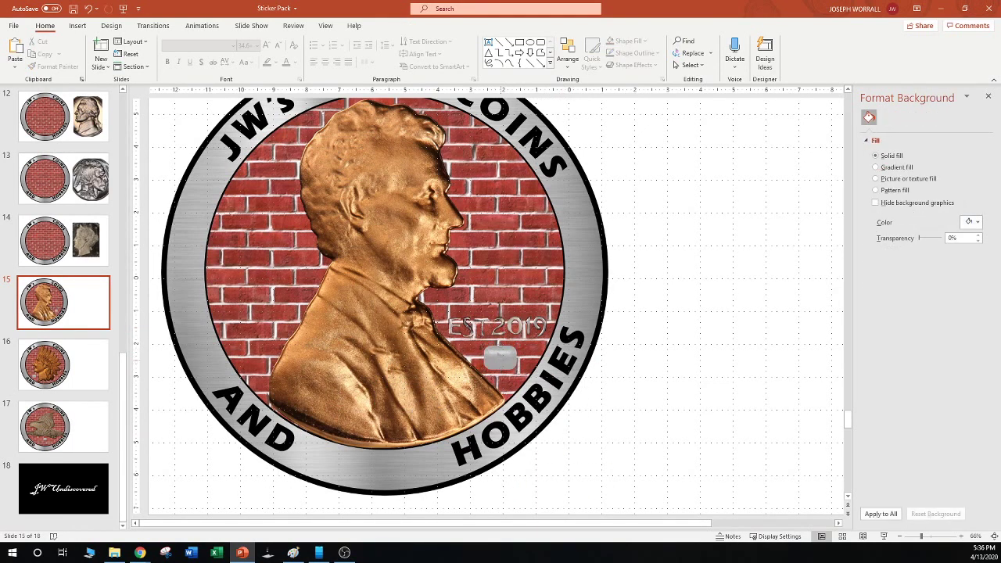
left_click(500, 356)
left_click_drag(516, 369, 514, 368)
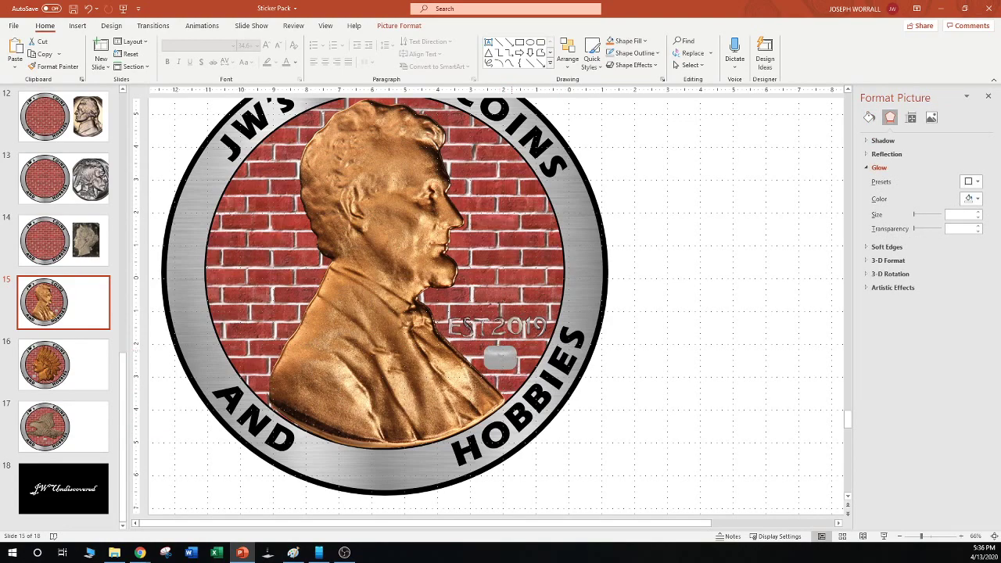
key("Escape")
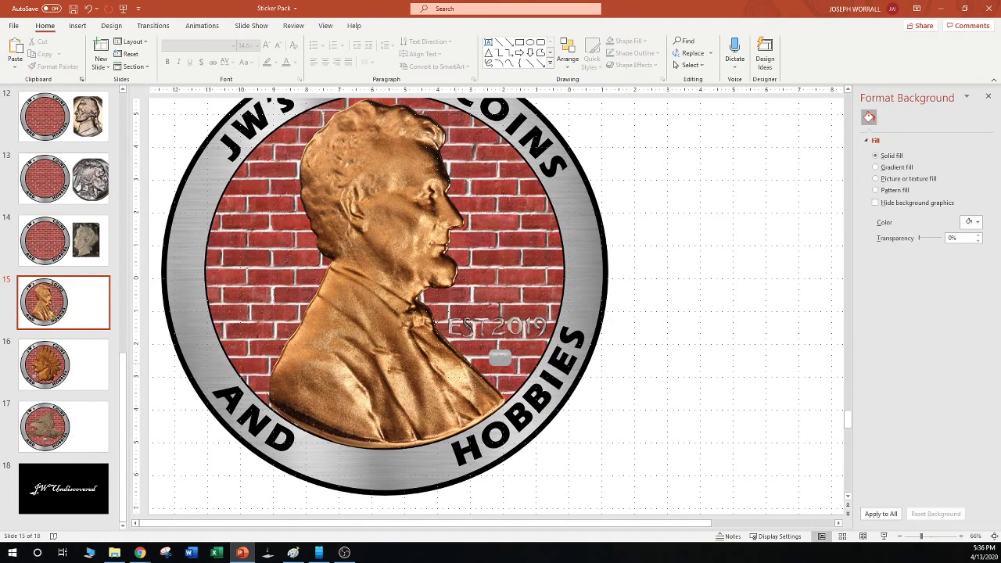
scroll(493, 305, "down", 2)
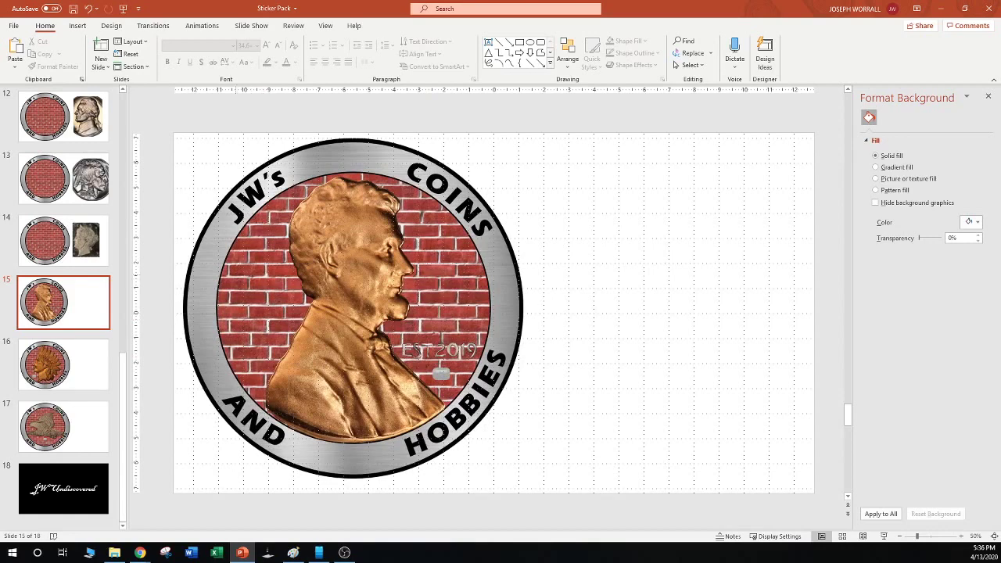
Paste the play button onto slide 5 and place it on the bricks beside the Franklin bust, above the start of EST 2019
scroll(63, 305, "up", 7)
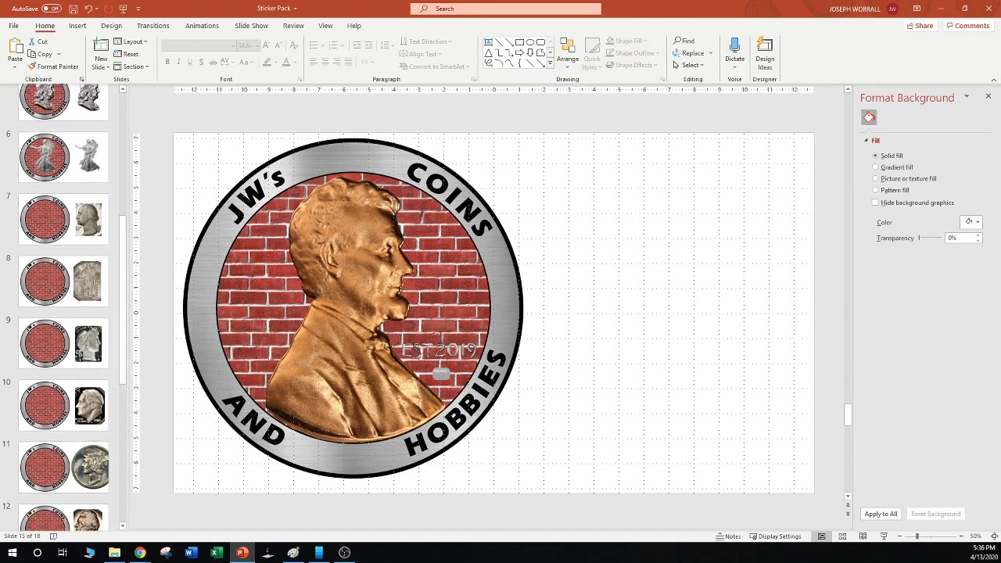
scroll(64, 188, "up", 3)
left_click(63, 187)
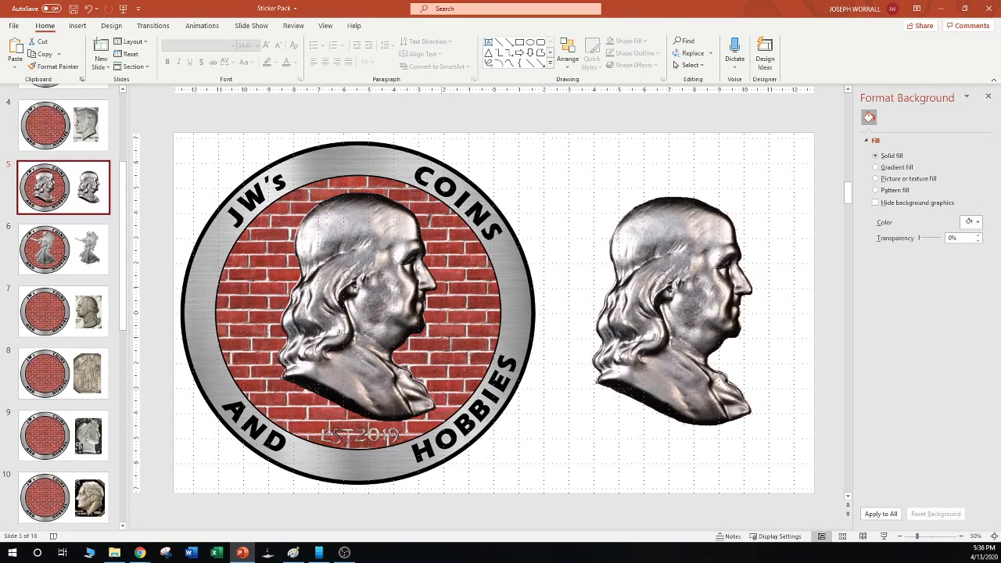
key("ctrl+v")
left_click_drag(360, 400, 305, 404)
Paste the play button onto the Walking Liberty badge on slide 6
left_click(64, 248)
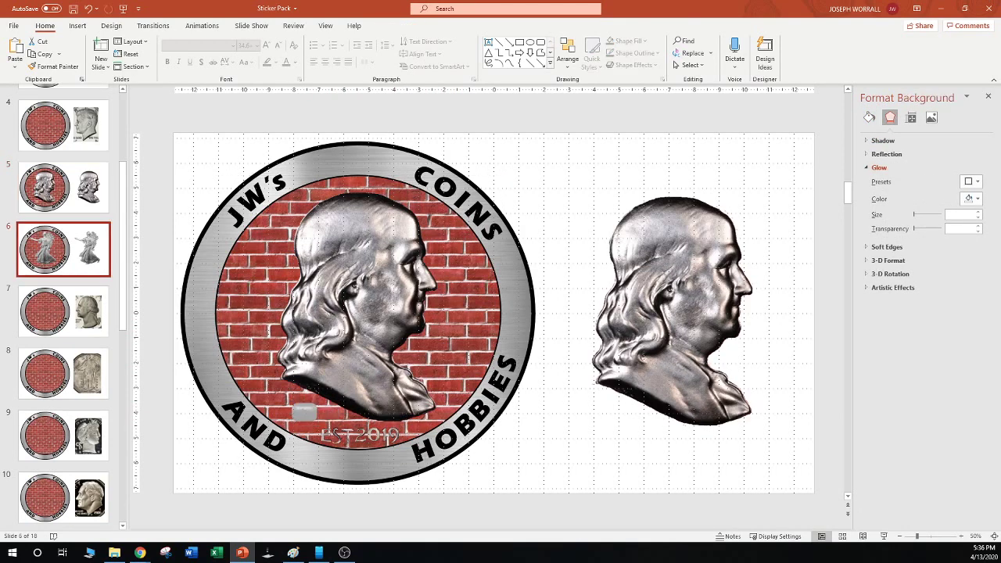
key("ctrl+v")
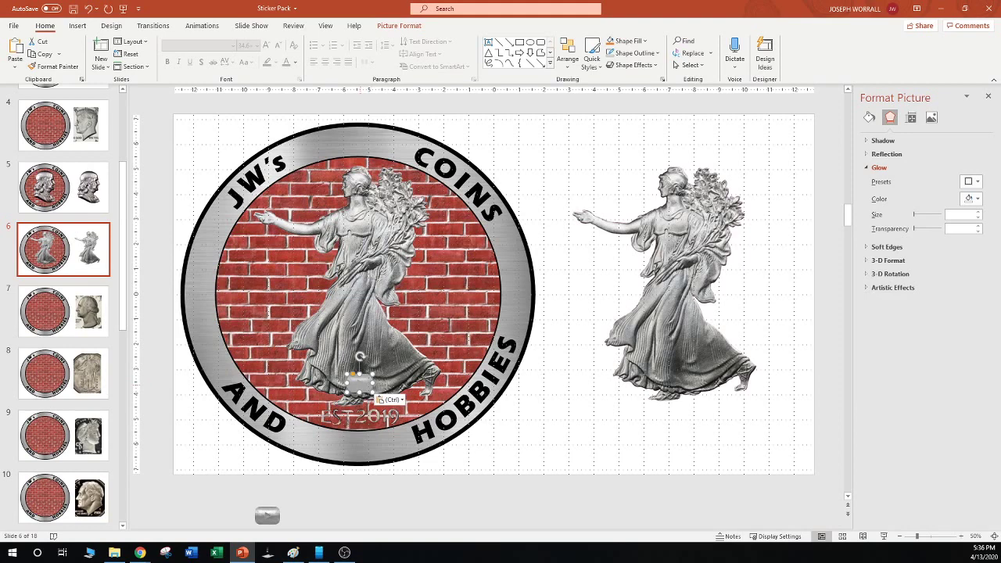